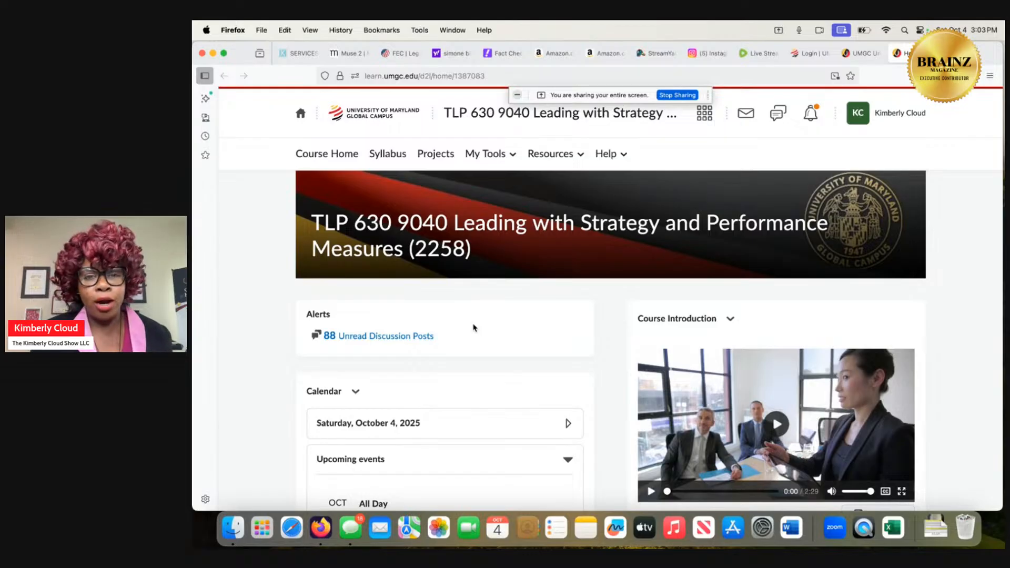
Check the live broadcast in the StreamYard studio and return to the TLP 630 course homepage.
click(656, 53)
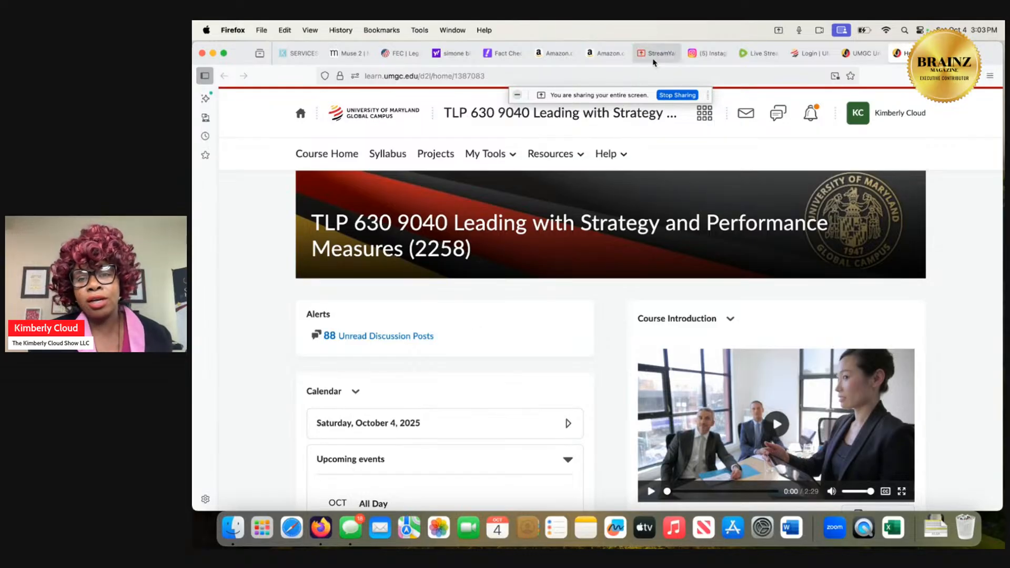
click(354, 431)
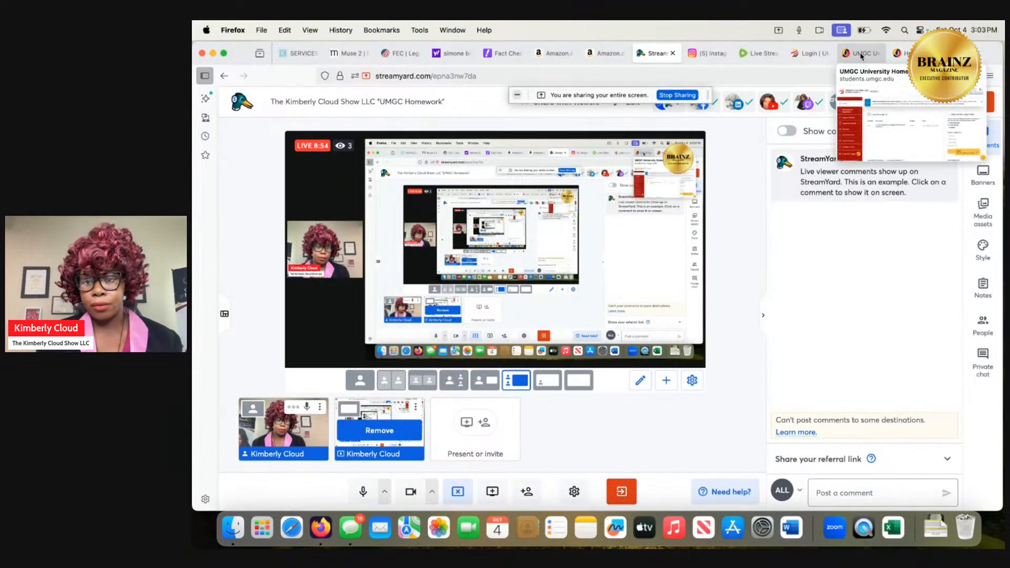
click(900, 53)
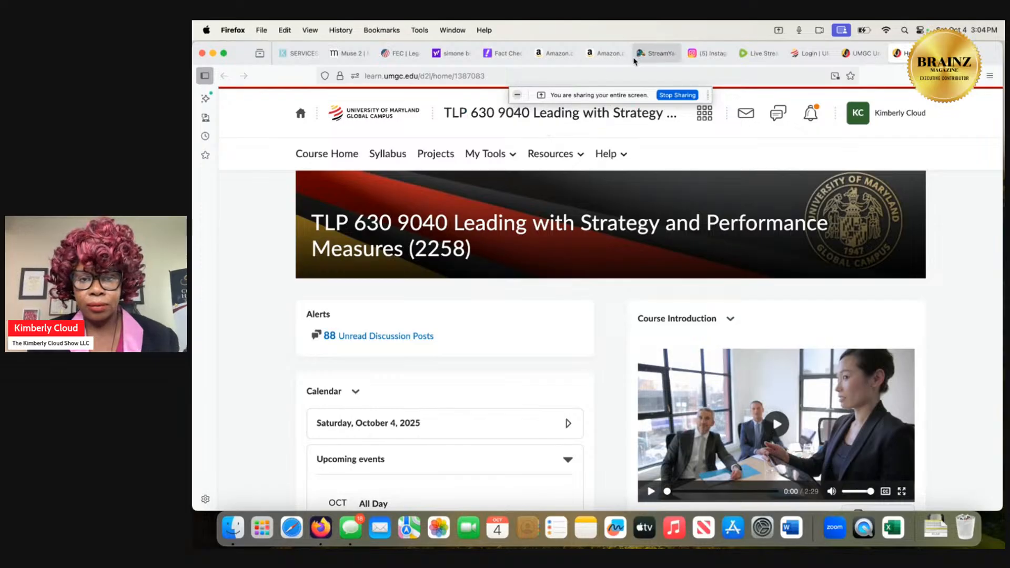
View the Amazon page for the NVIDIA Jetson Orin Nano kit, and review the course homepage's upcoming events and available course tools.
click(605, 55)
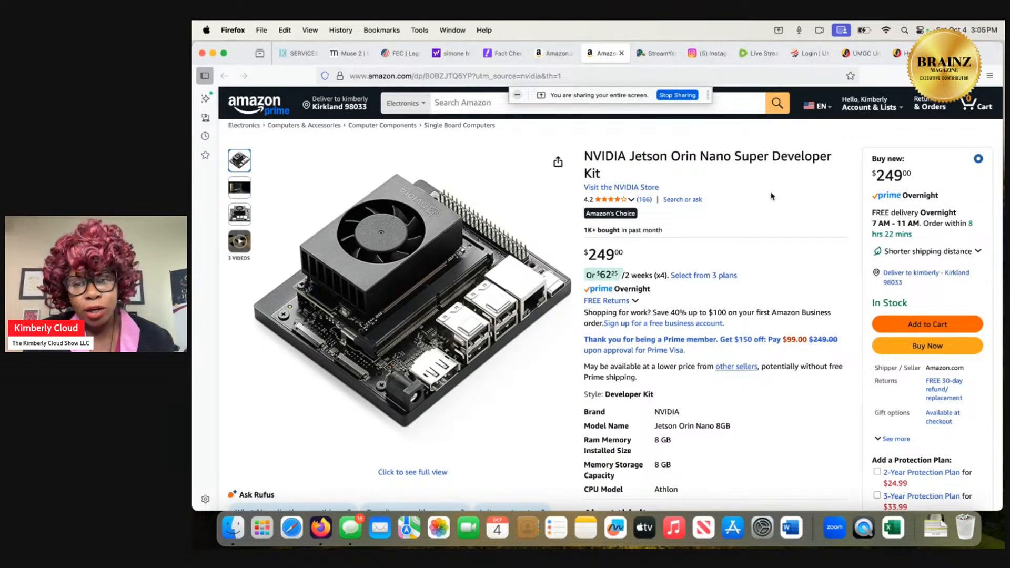
mouse_move(905, 61)
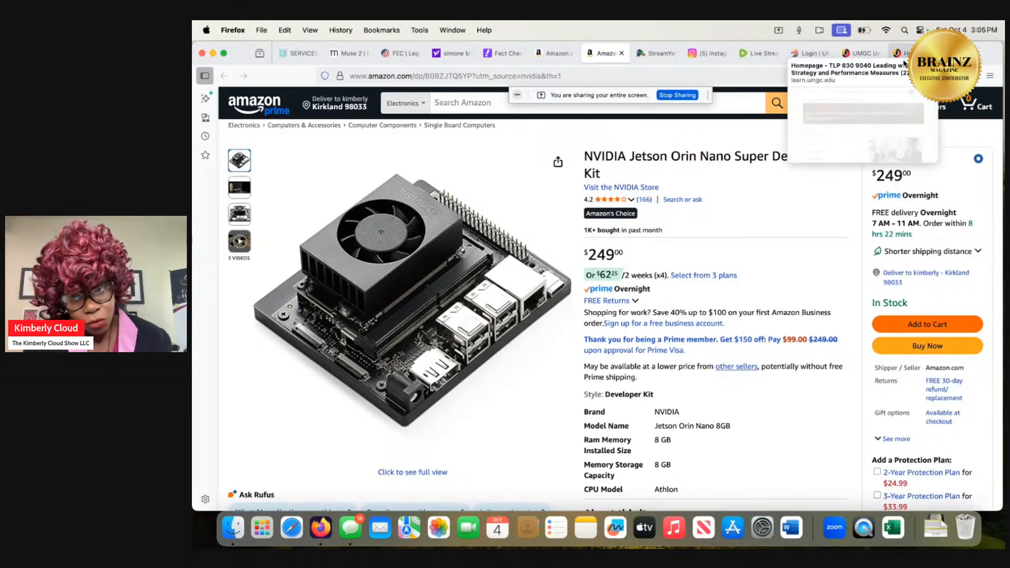
click(905, 58)
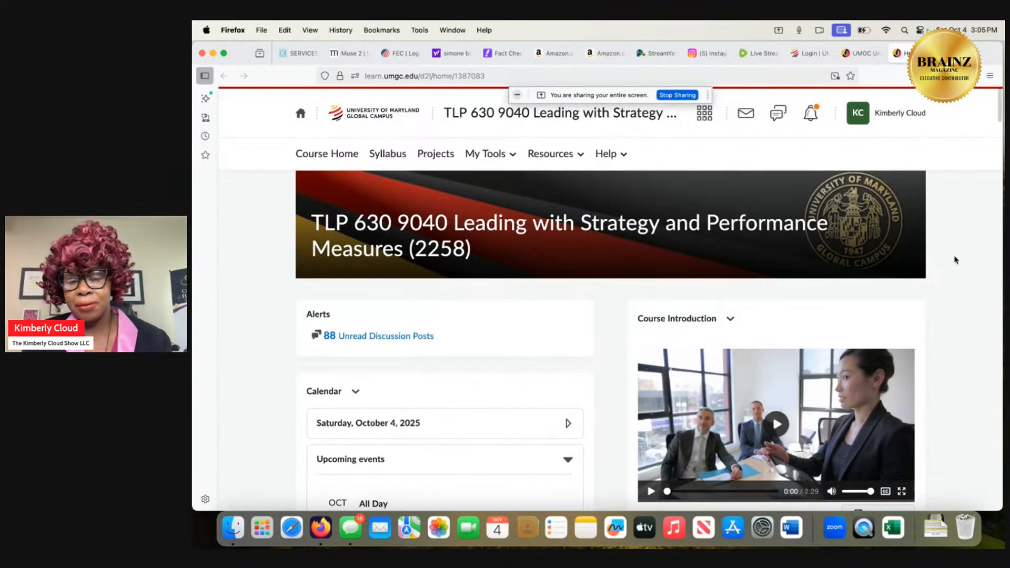
scroll(955, 260, down, 5)
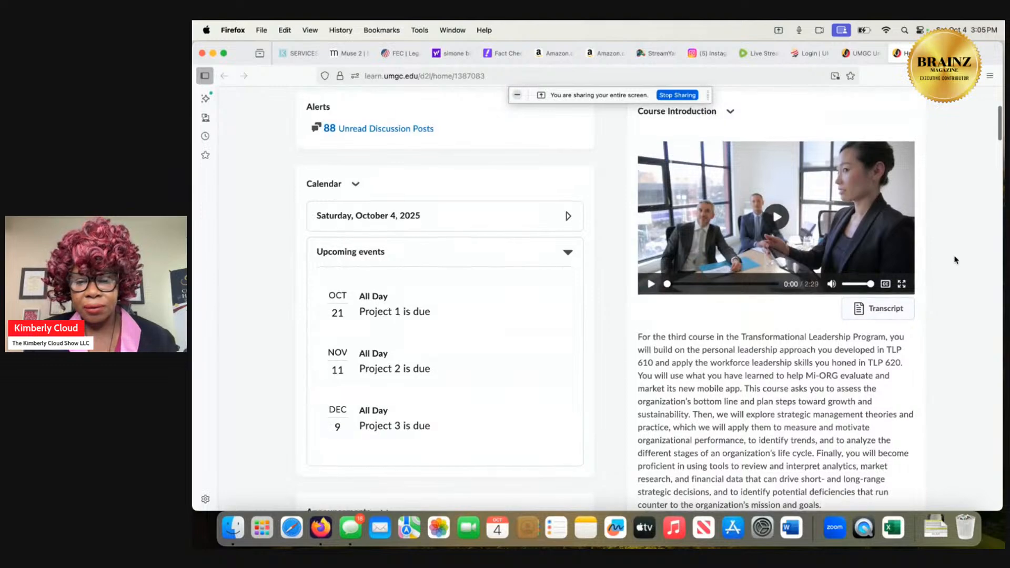
scroll(955, 261, up, 5)
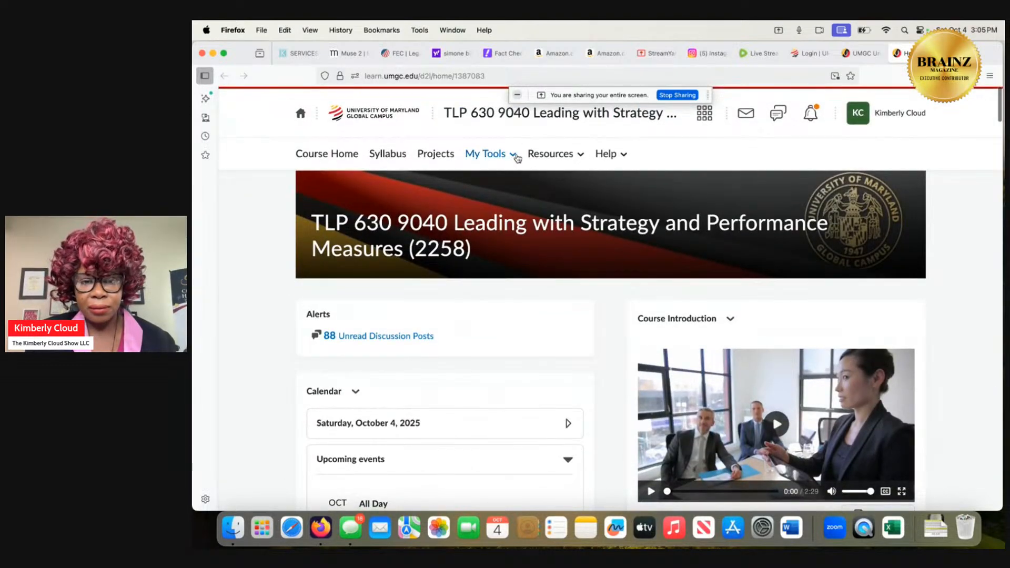
click(513, 155)
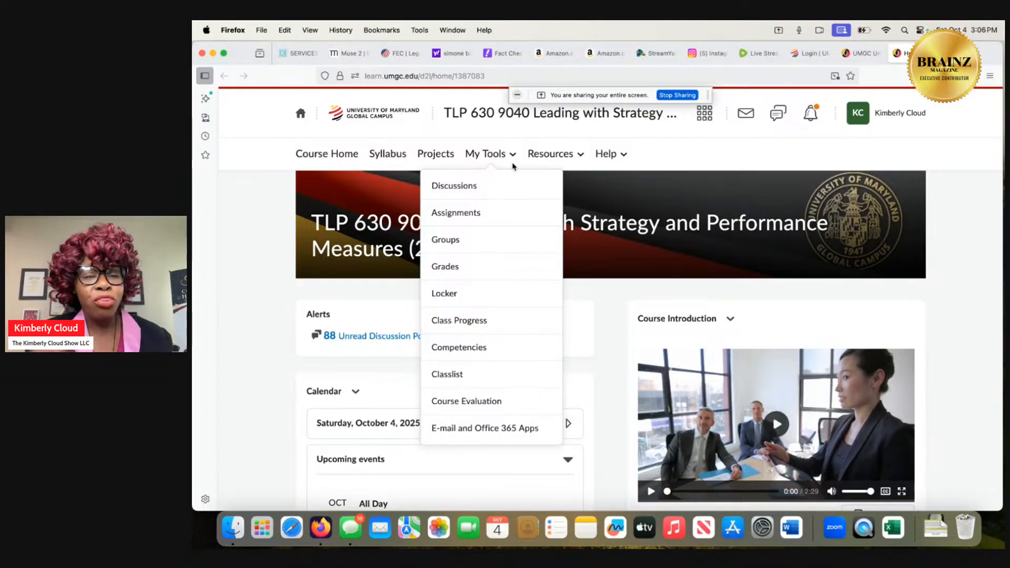
Close the Fact Check article and the Yahoo search results for Simone Biles and Charlie Kirk.
mouse_move(499, 55)
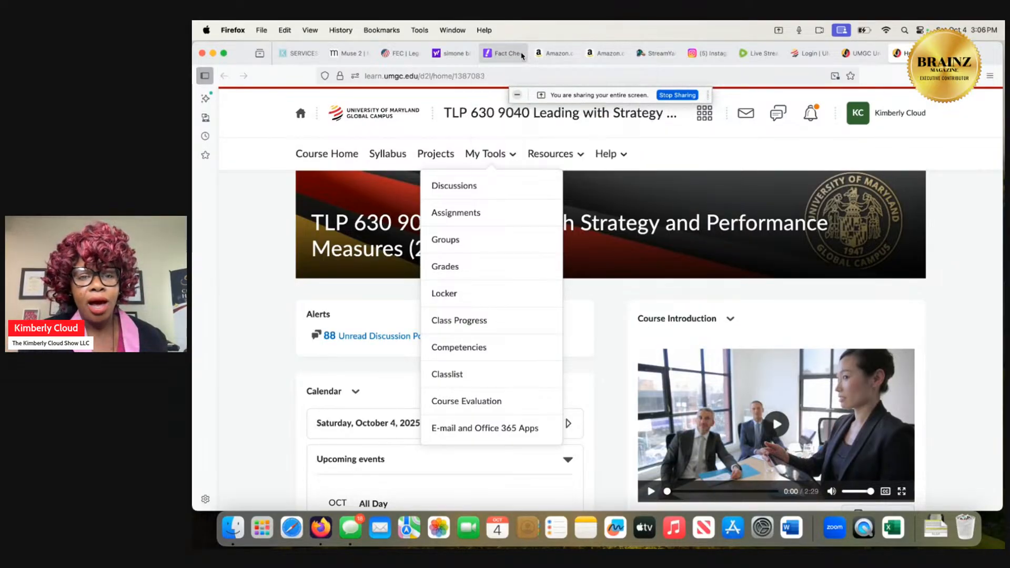
click(513, 53)
click(519, 53)
click(456, 54)
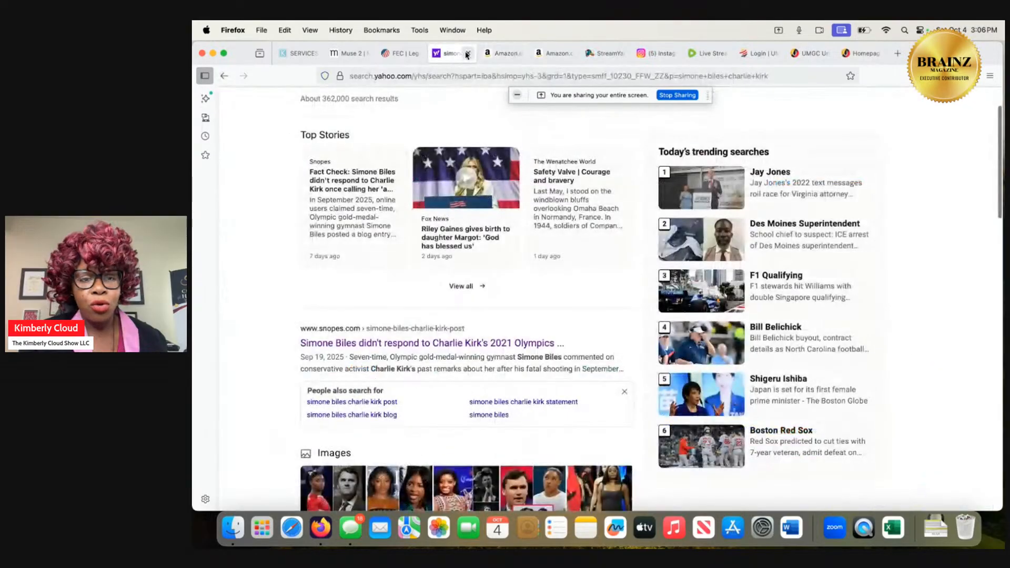
click(468, 54)
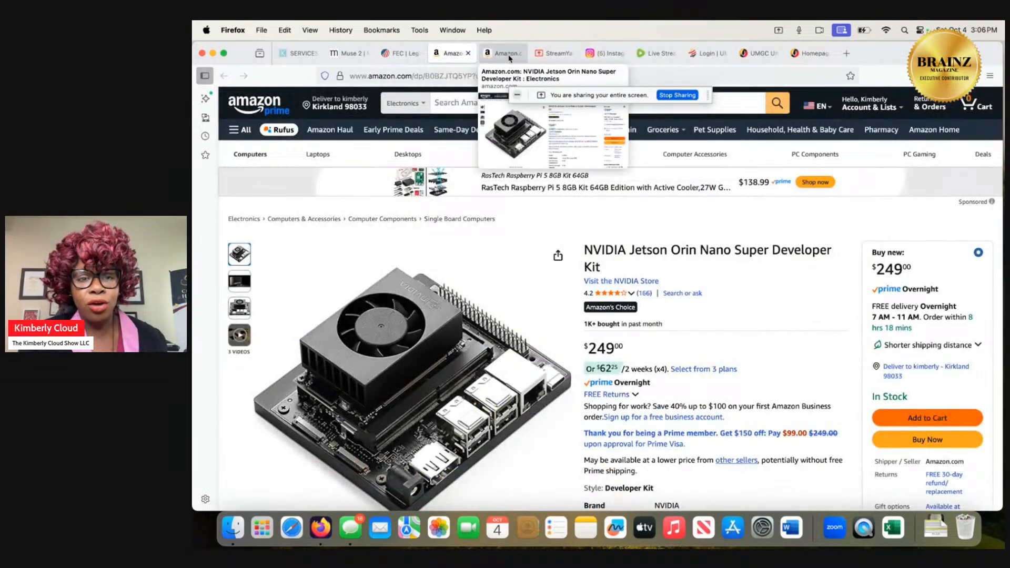
mouse_move(535, 54)
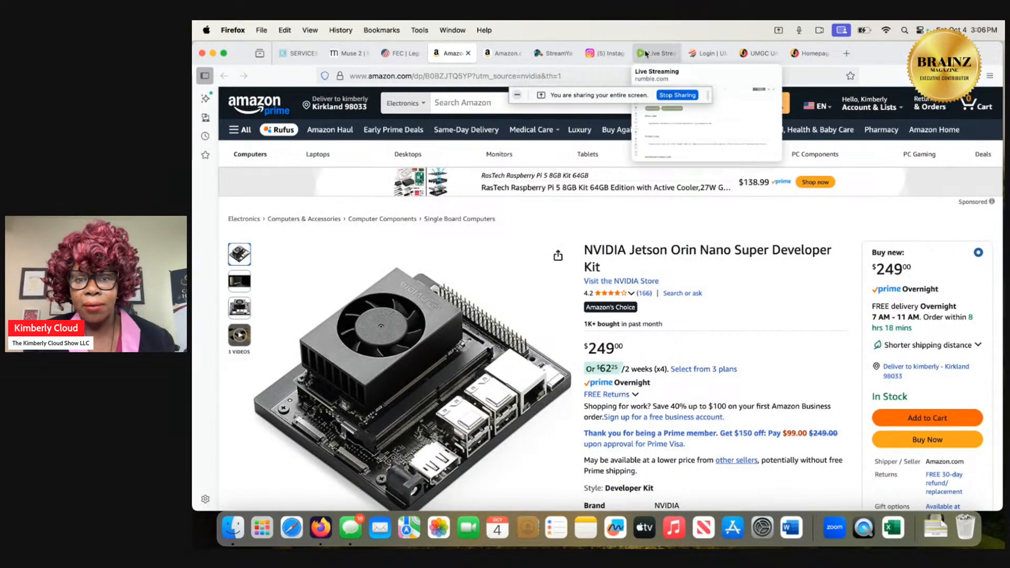
Open Step 2: Review Financial Statements of Project 1: Financial Performance Analysis in the TLP 630 course.
click(798, 52)
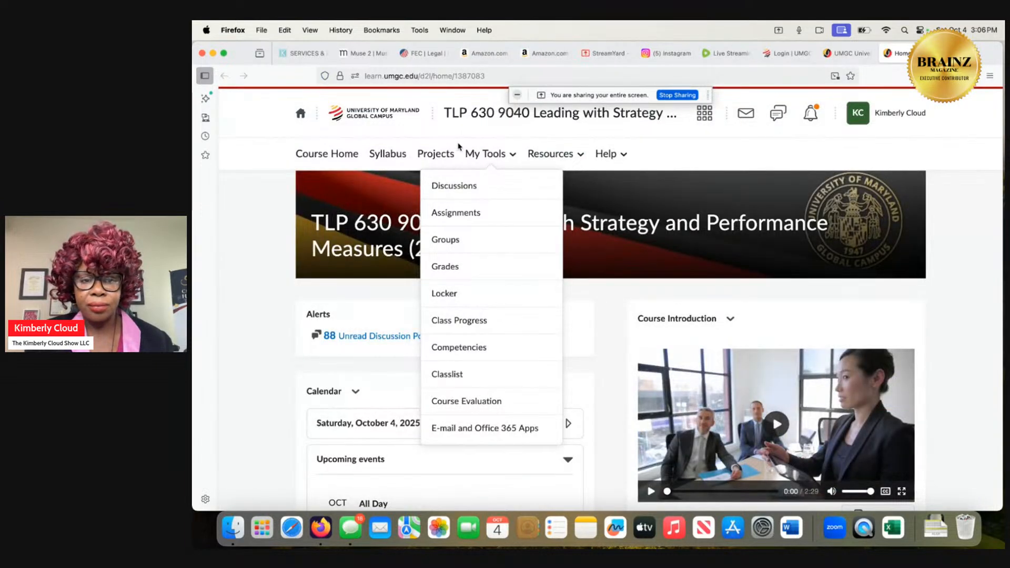
click(440, 158)
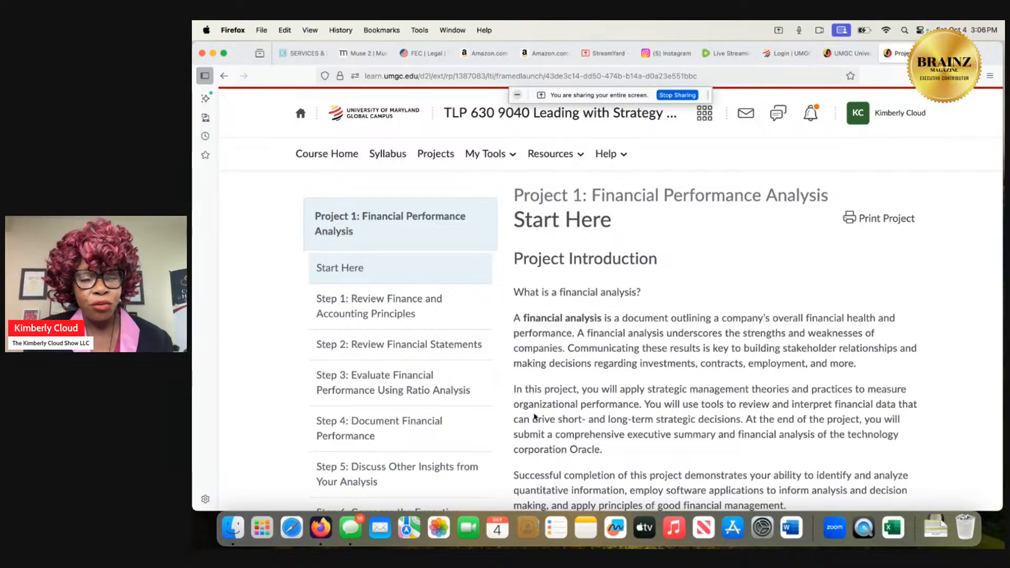
click(461, 353)
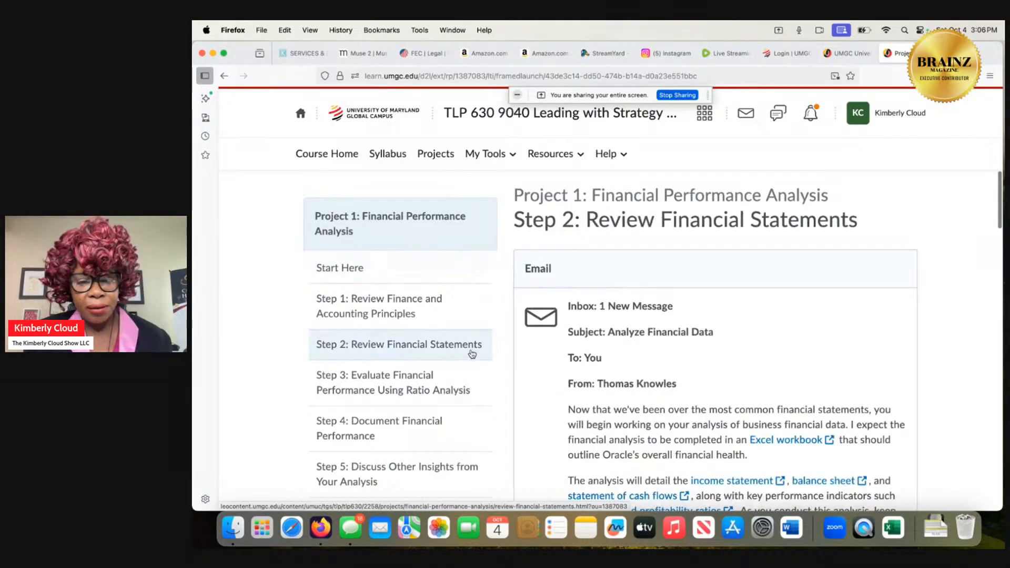
scroll(652, 433, down, 2)
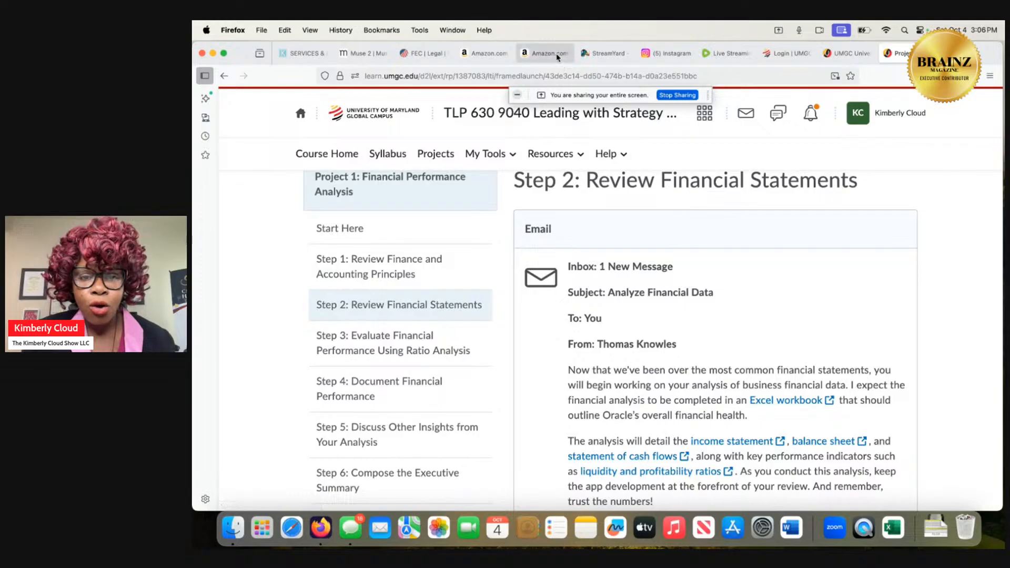
Examine the Muse 2 headband's product page, including its price, purchase options and product details.
mouse_move(551, 55)
mouse_move(503, 57)
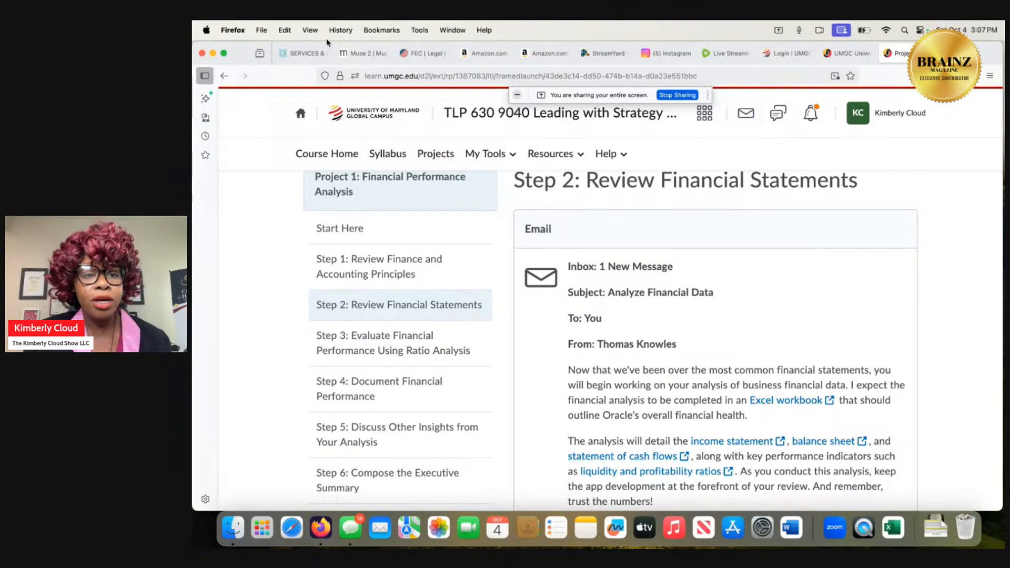
click(363, 54)
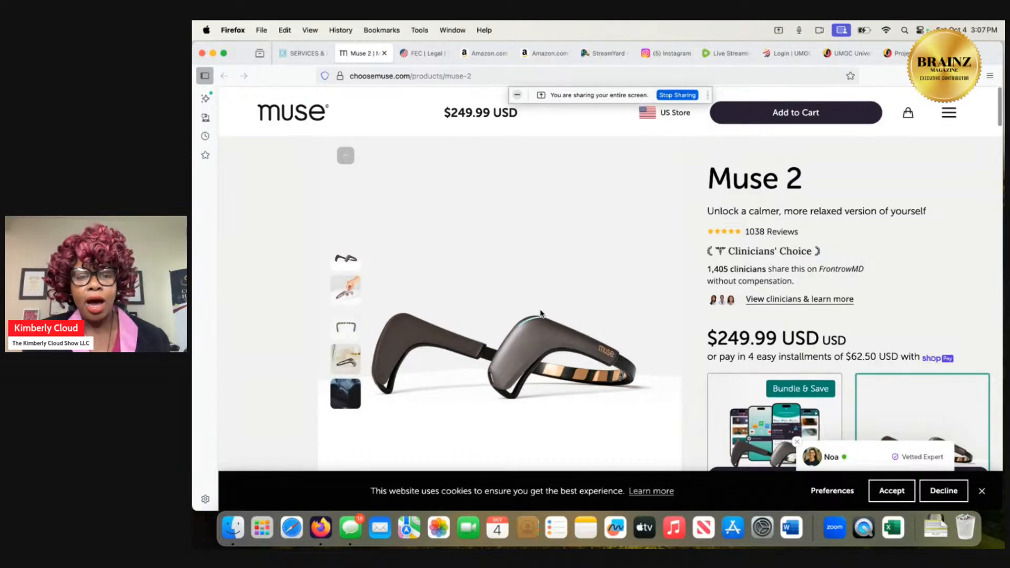
scroll(541, 314, down, 1)
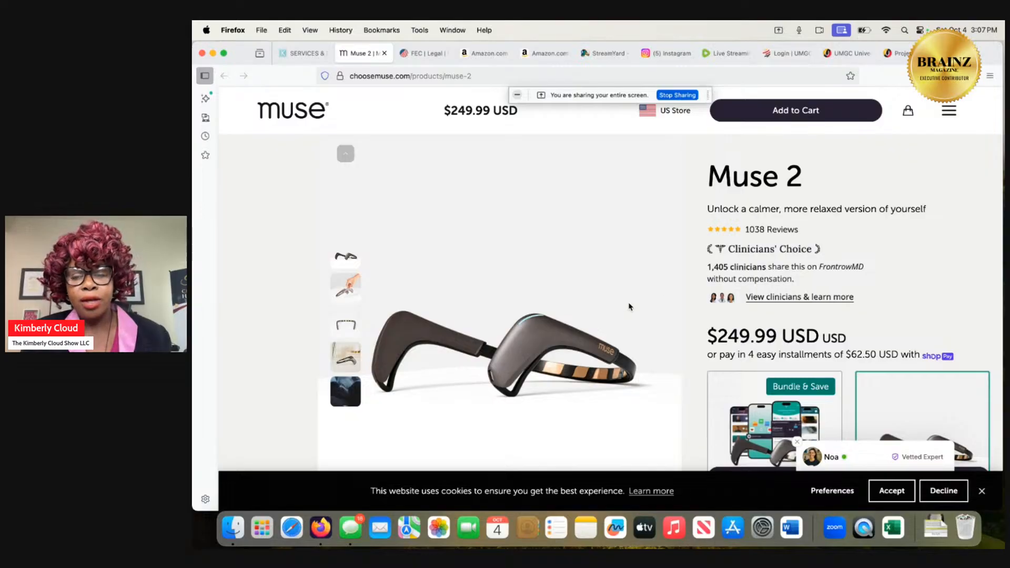
scroll(624, 303, down, 5)
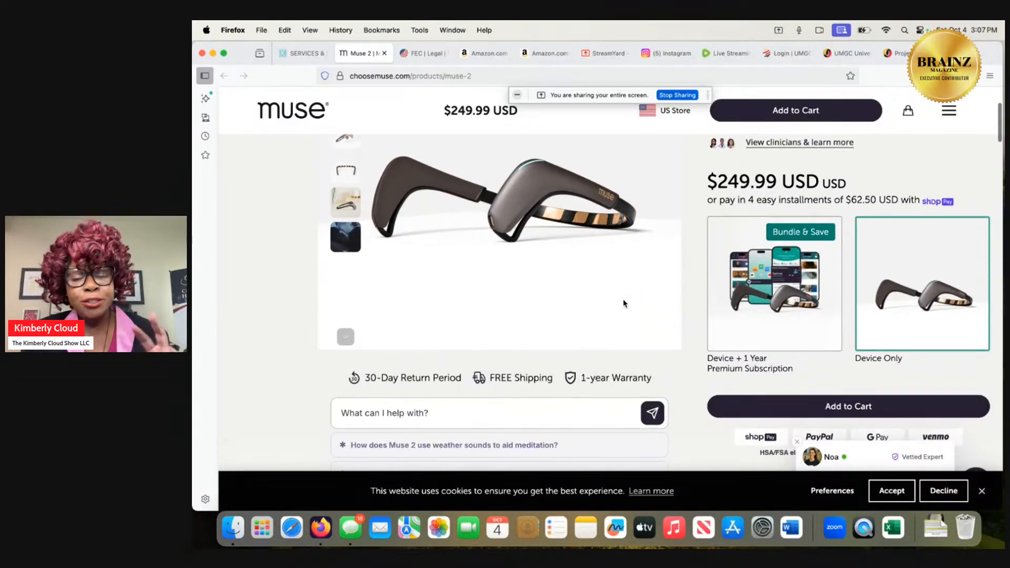
scroll(623, 303, down, 10)
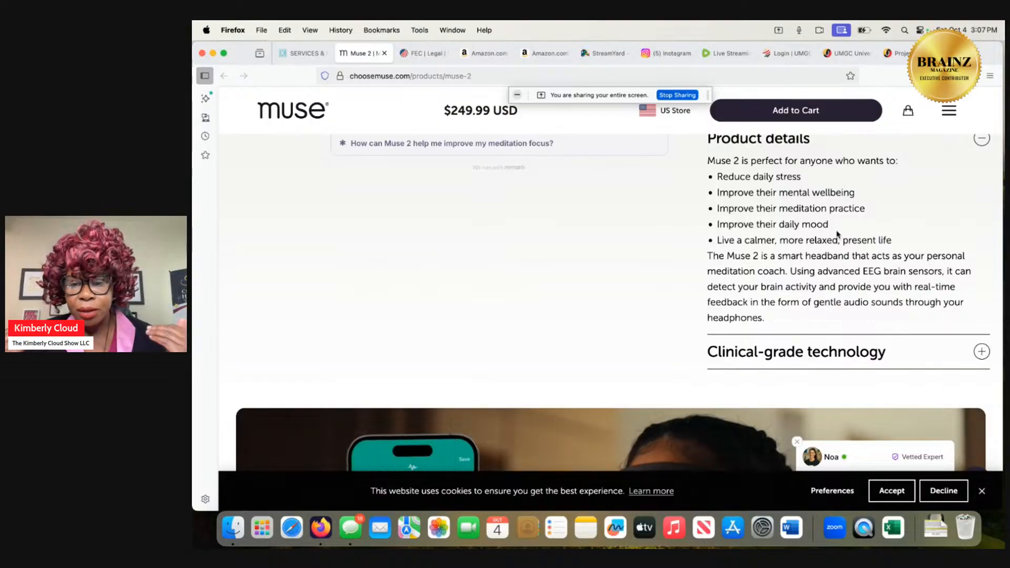
scroll(837, 234, down, 3)
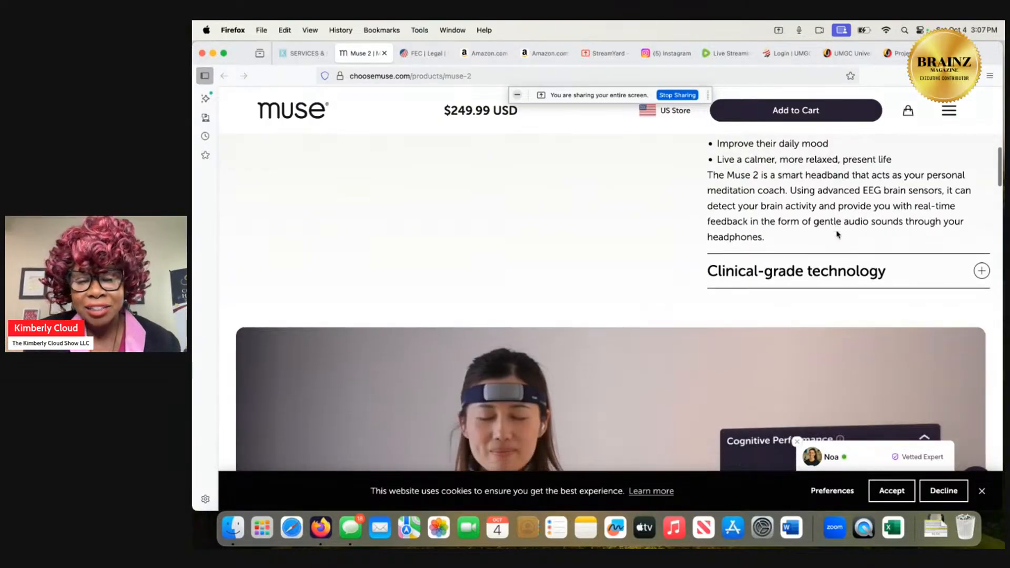
scroll(836, 231, up, 1)
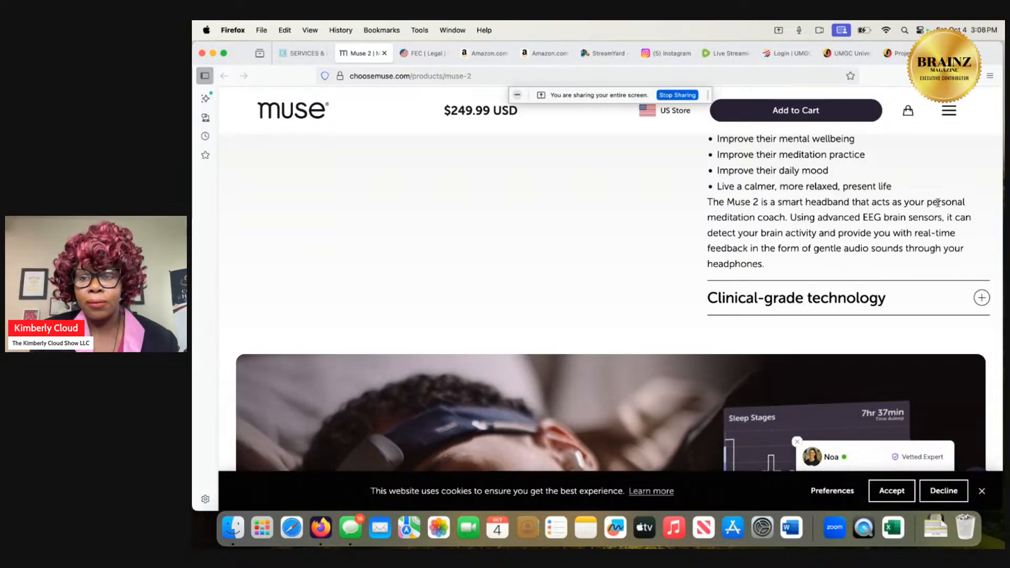
scroll(900, 149, up, 5)
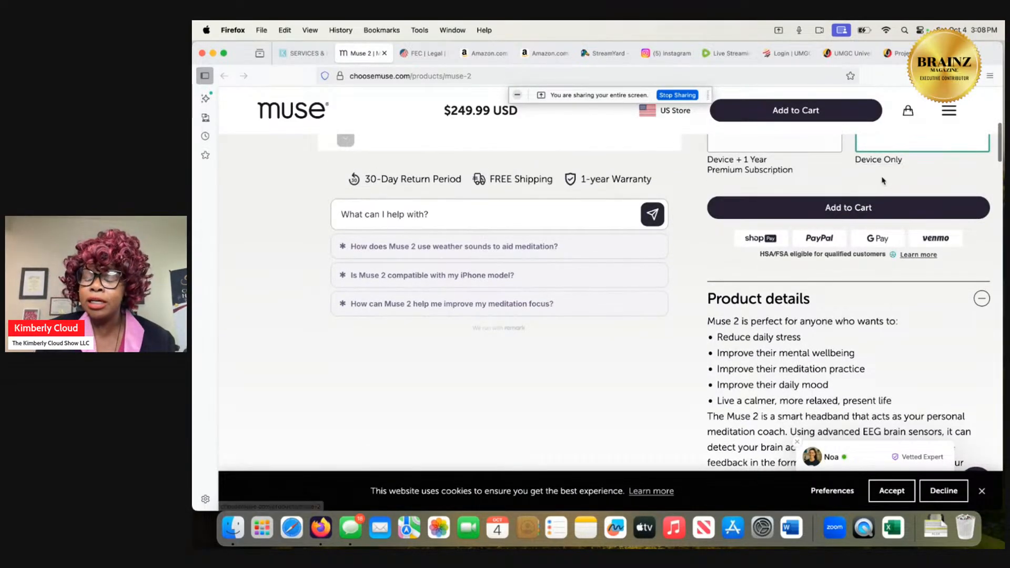
scroll(883, 180, up, 6)
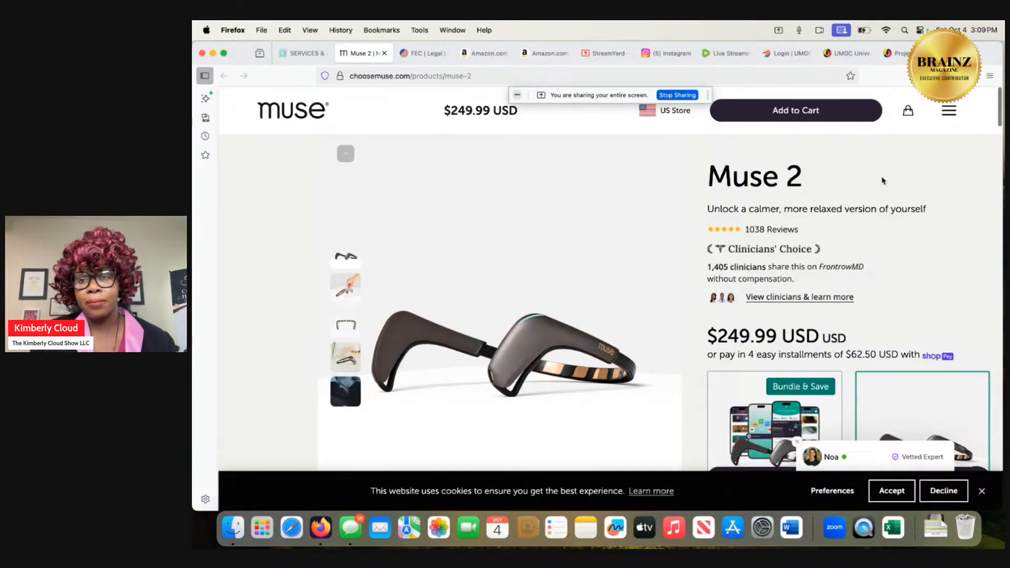
Return to the course project and read the Step 2 email on analyzing Oracle's financial data, through to the Key Points section.
click(897, 56)
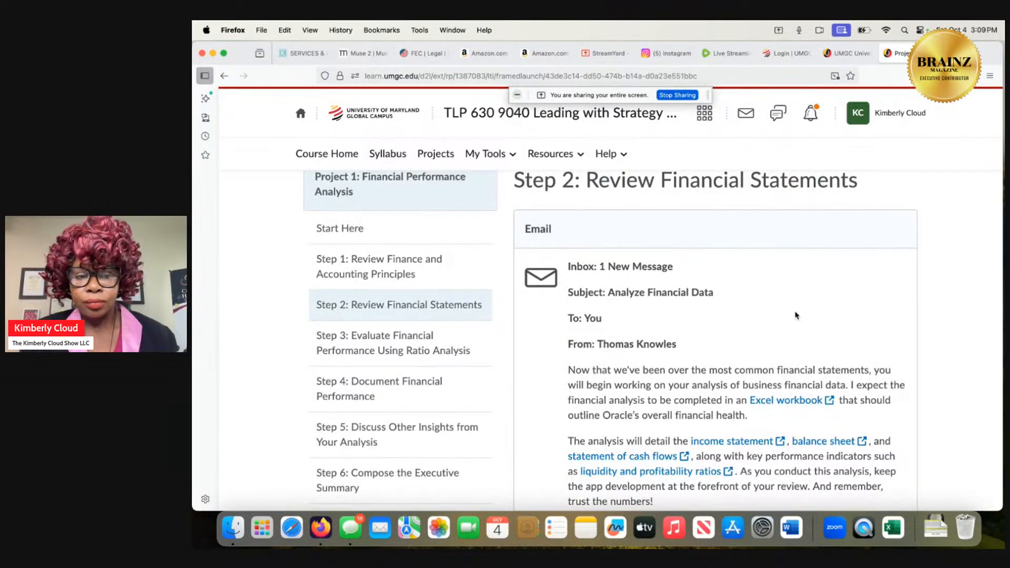
scroll(796, 315, down, 2)
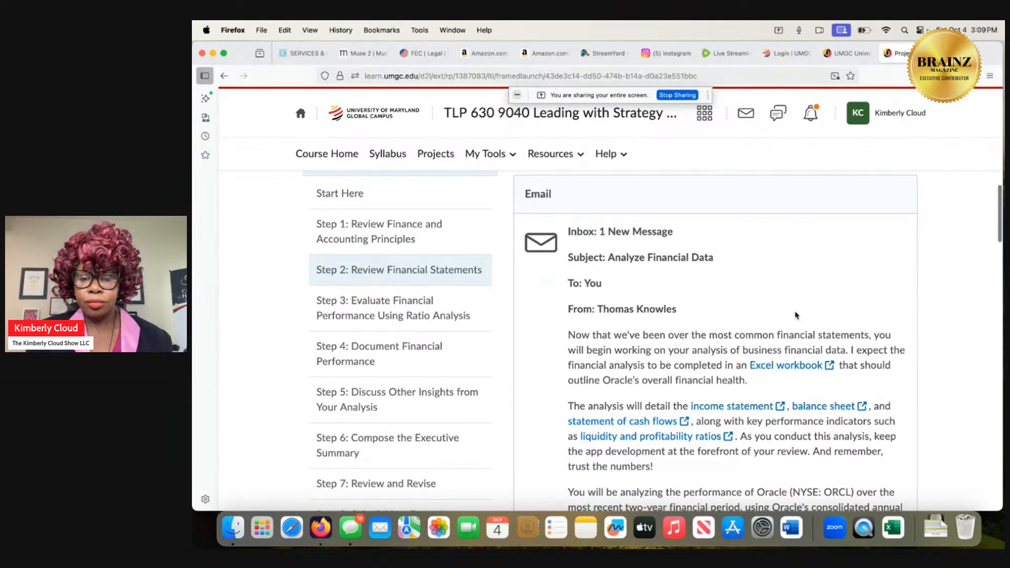
scroll(795, 315, down, 5)
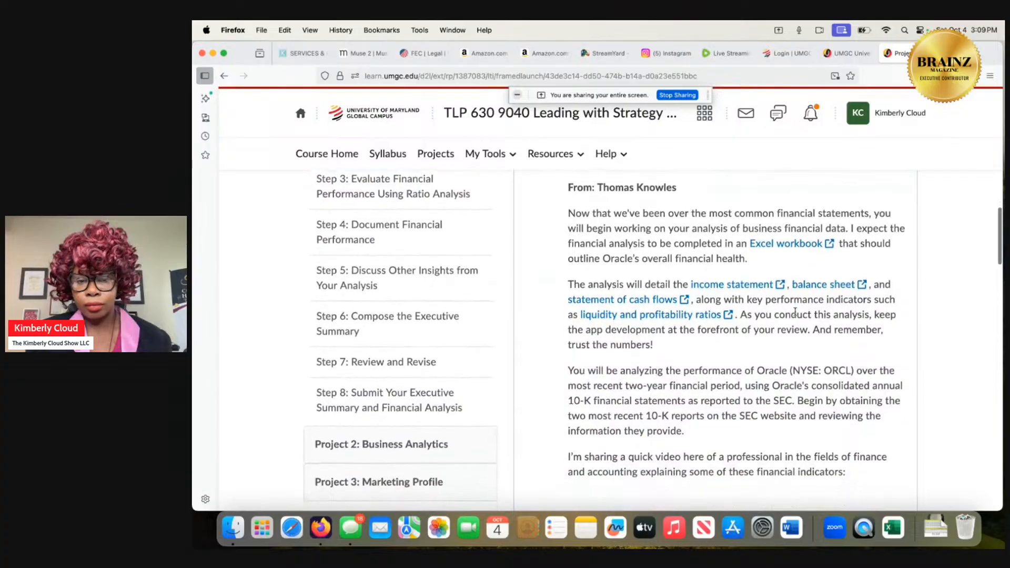
scroll(795, 313, down, 1)
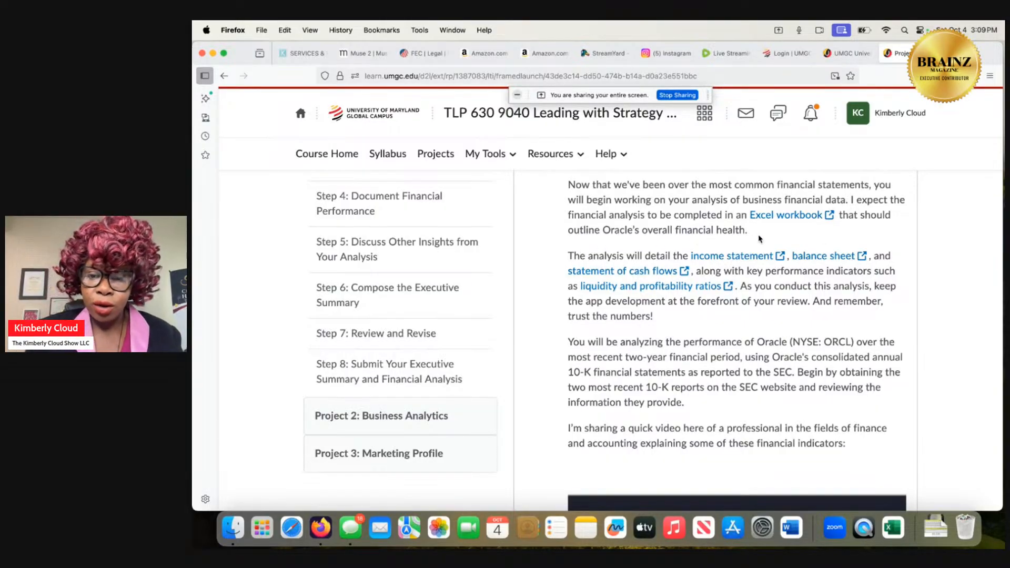
scroll(775, 239, down, 1)
scroll(774, 239, down, 3)
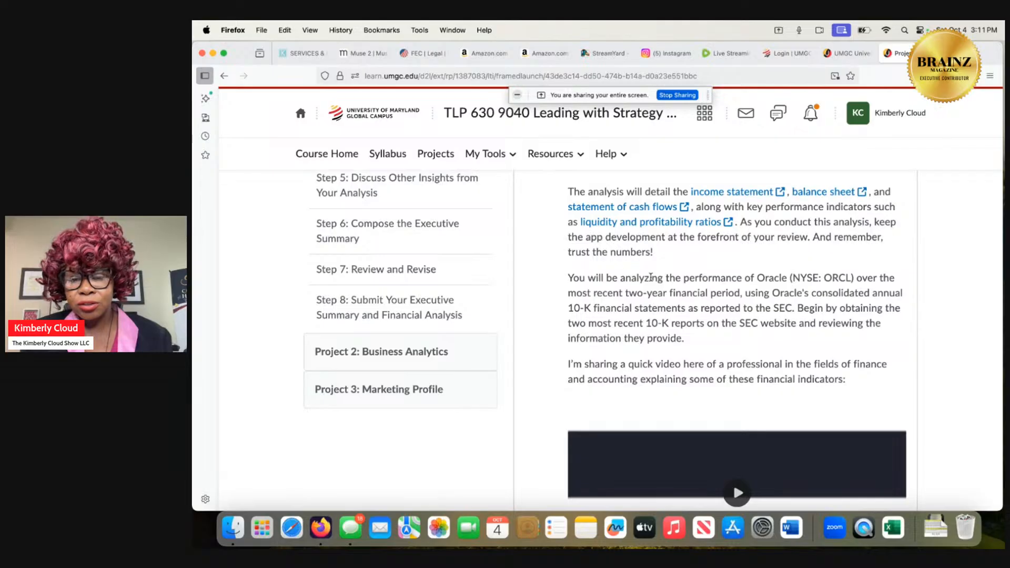
scroll(654, 304, down, 4)
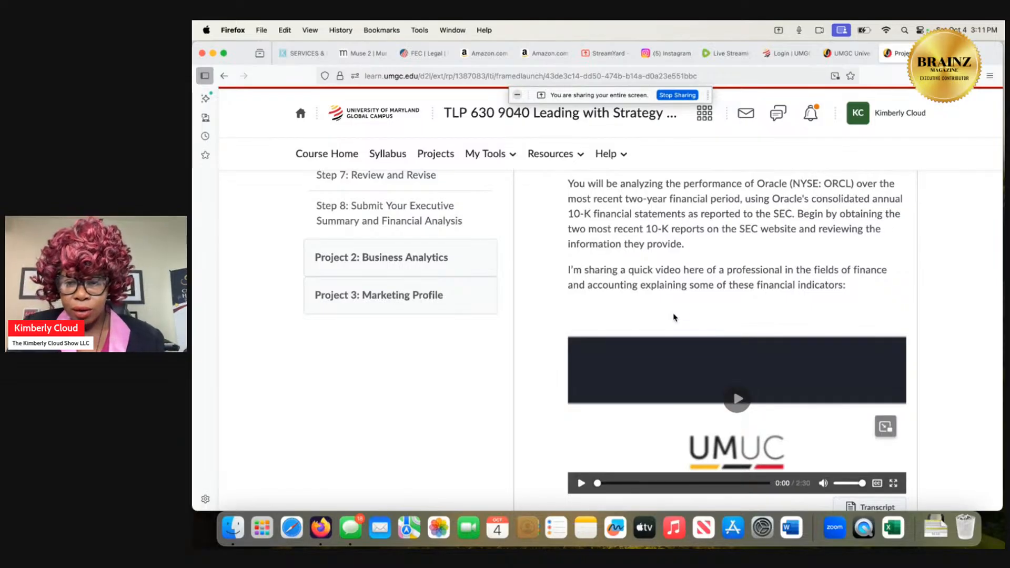
scroll(674, 317, down, 6)
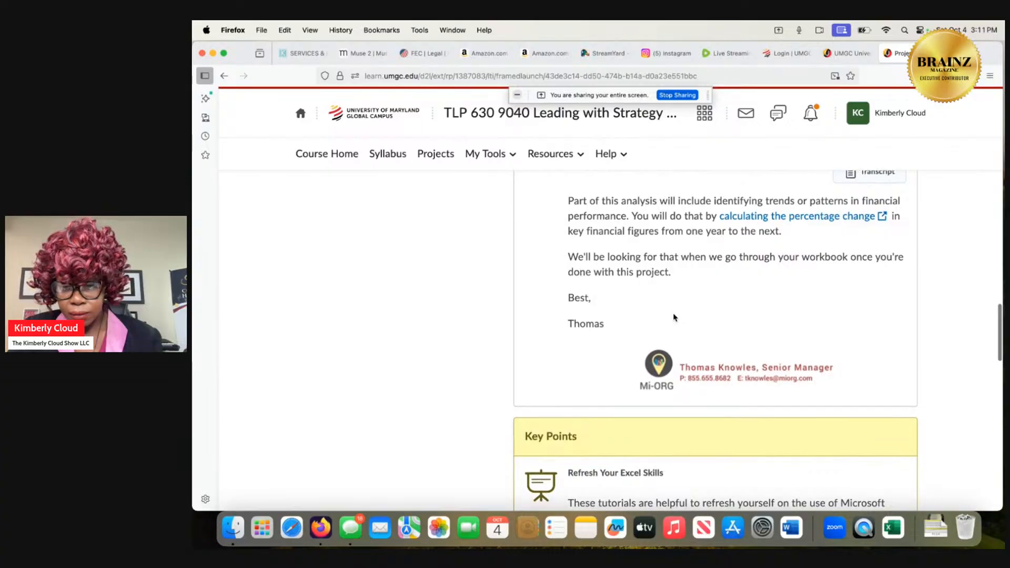
scroll(673, 317, down, 1)
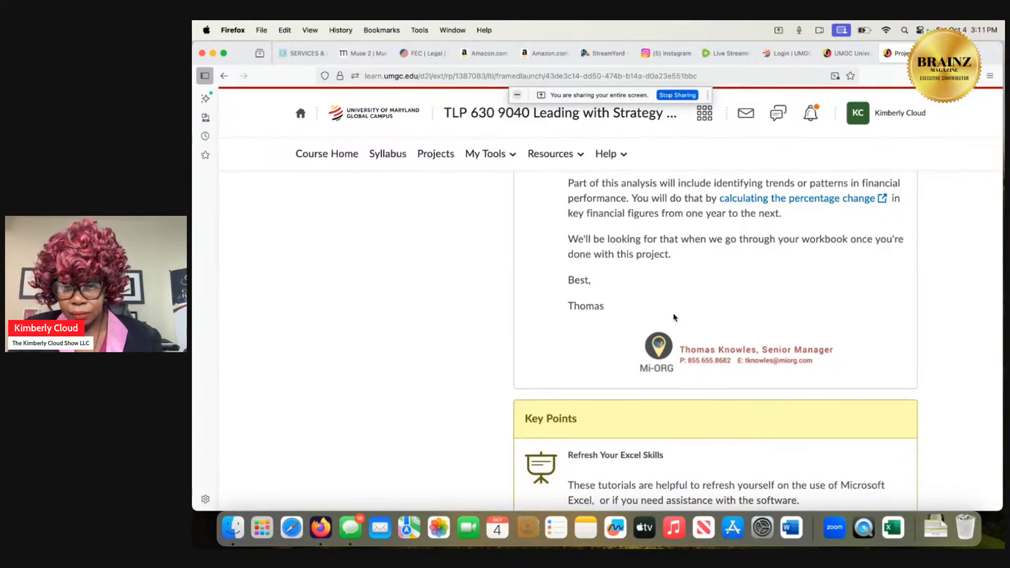
scroll(674, 317, down, 5)
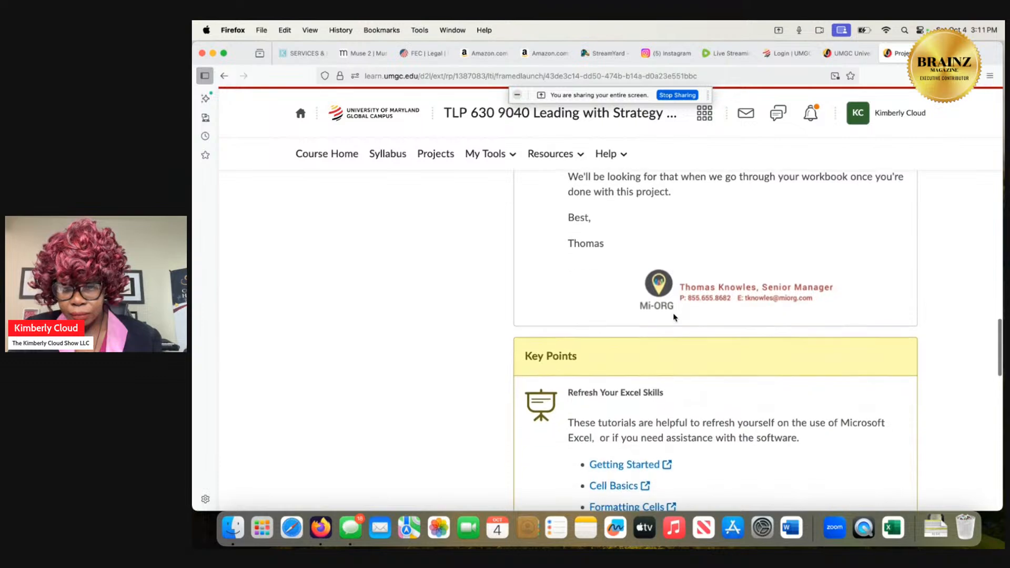
Read the Take Action instructions of Step 2 on the Excel workbook, Oracle's 10-K reports and the worksheets.
scroll(674, 317, down, 8)
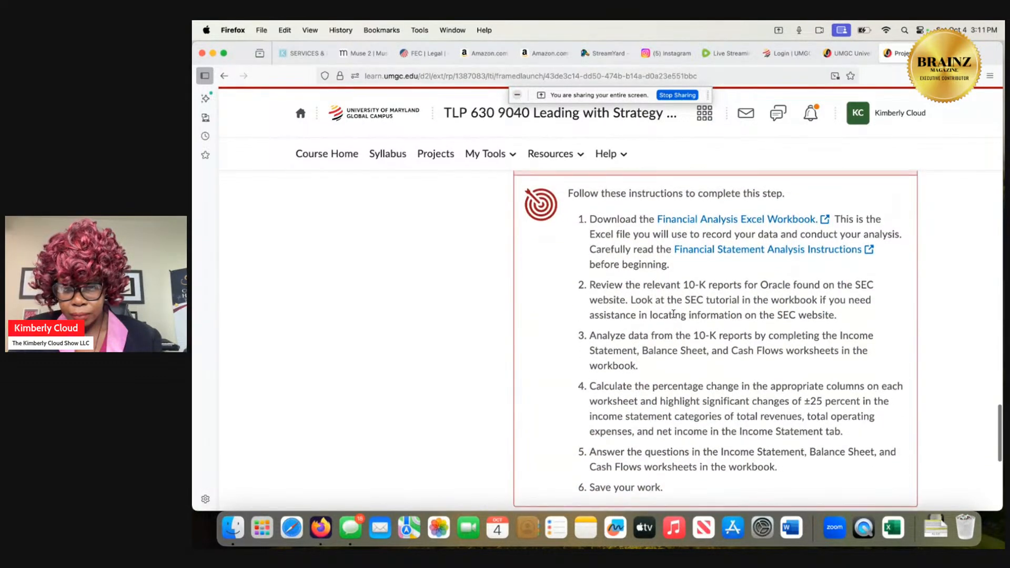
scroll(673, 314, up, 15)
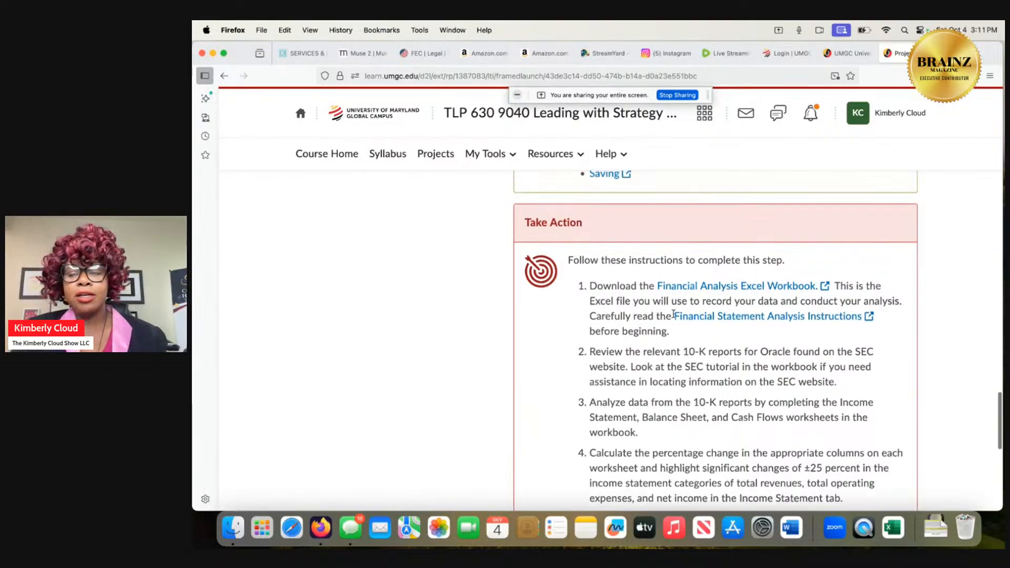
scroll(673, 315, up, 8)
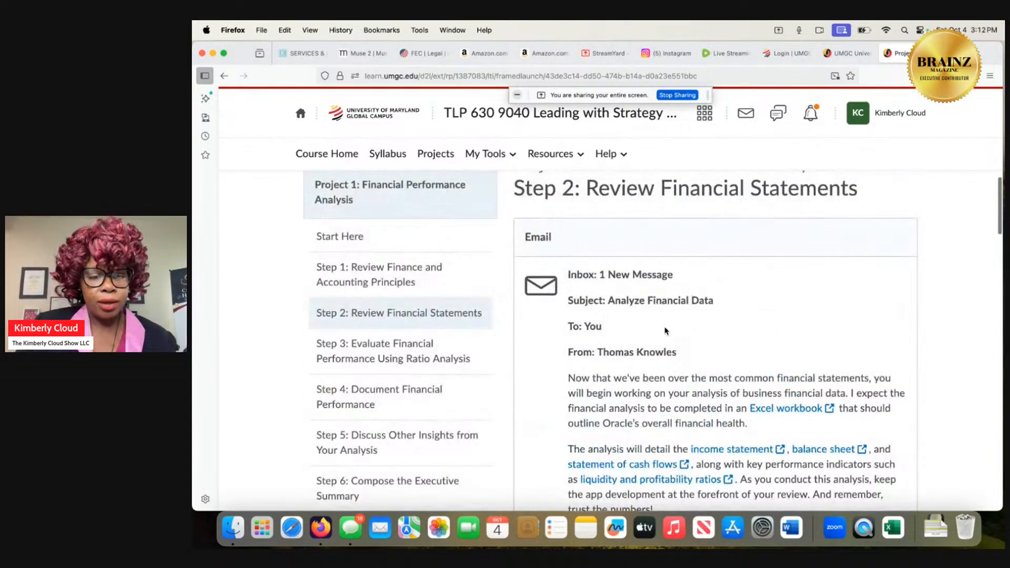
Open Step 3: Evaluate Financial Performance Using Ratio Analysis and read its introduction on business performance ratios.
click(431, 356)
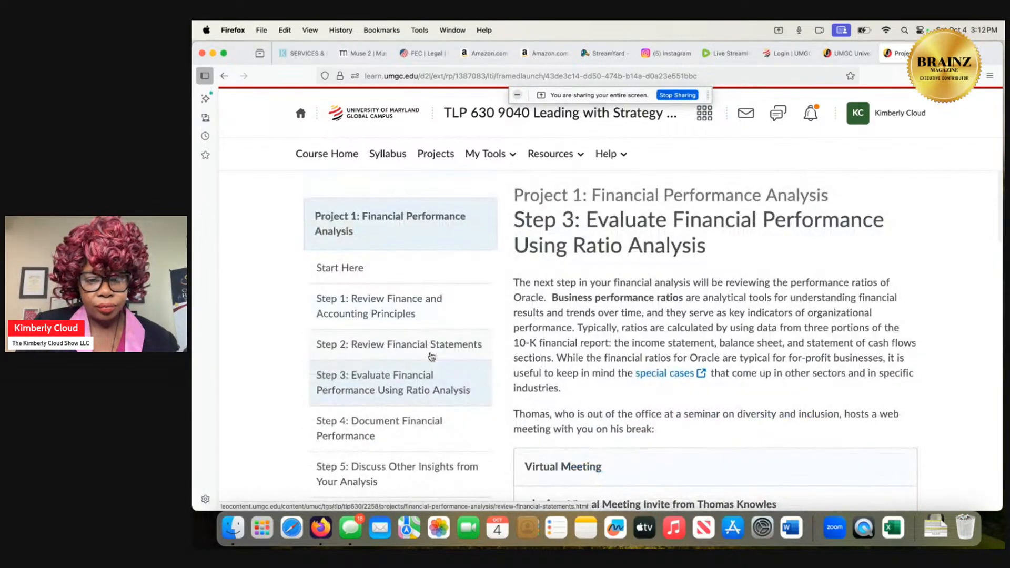
scroll(530, 343, down, 2)
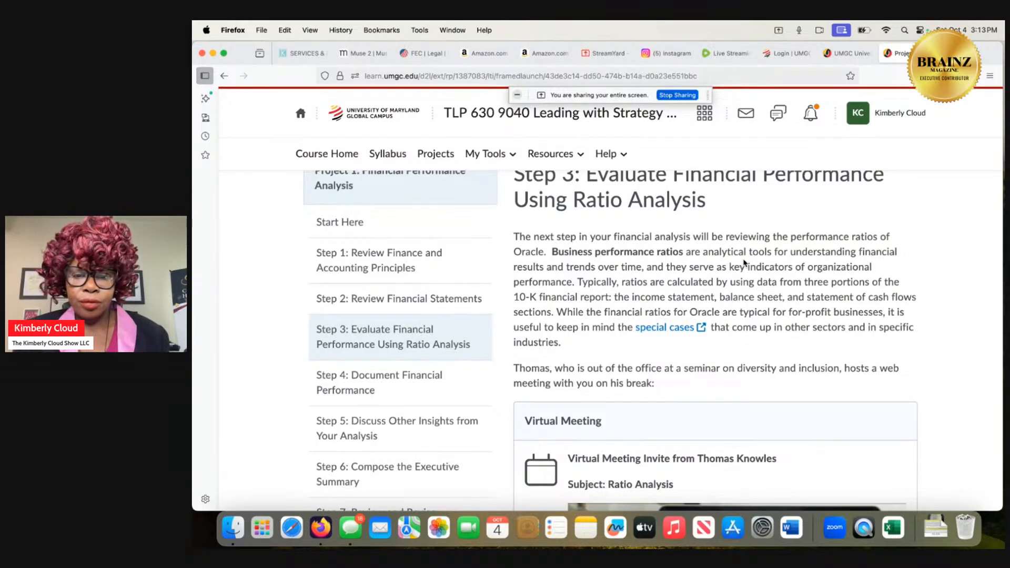
scroll(744, 262, down, 2)
scroll(744, 259, up, 2)
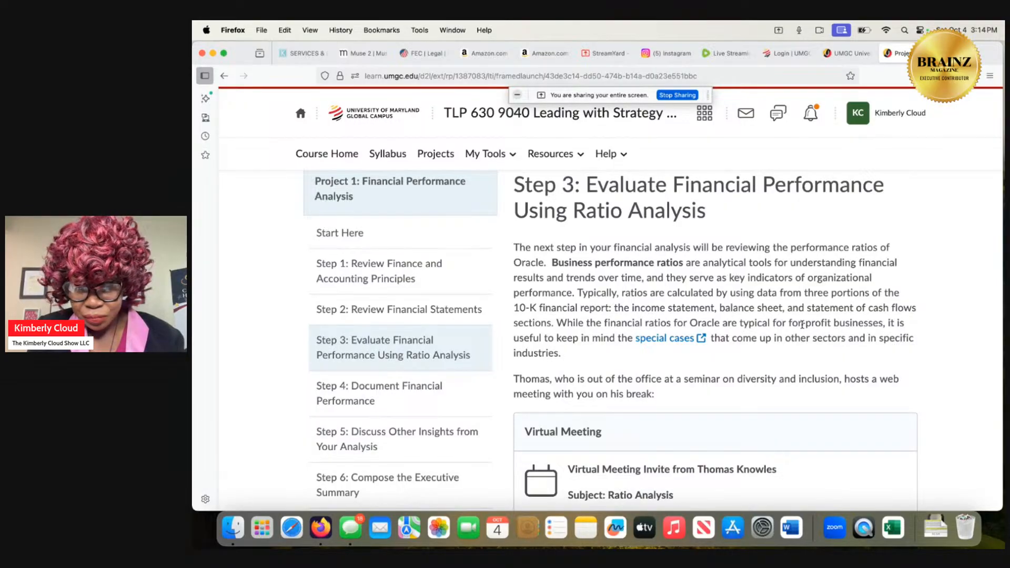
scroll(802, 325, down, 10)
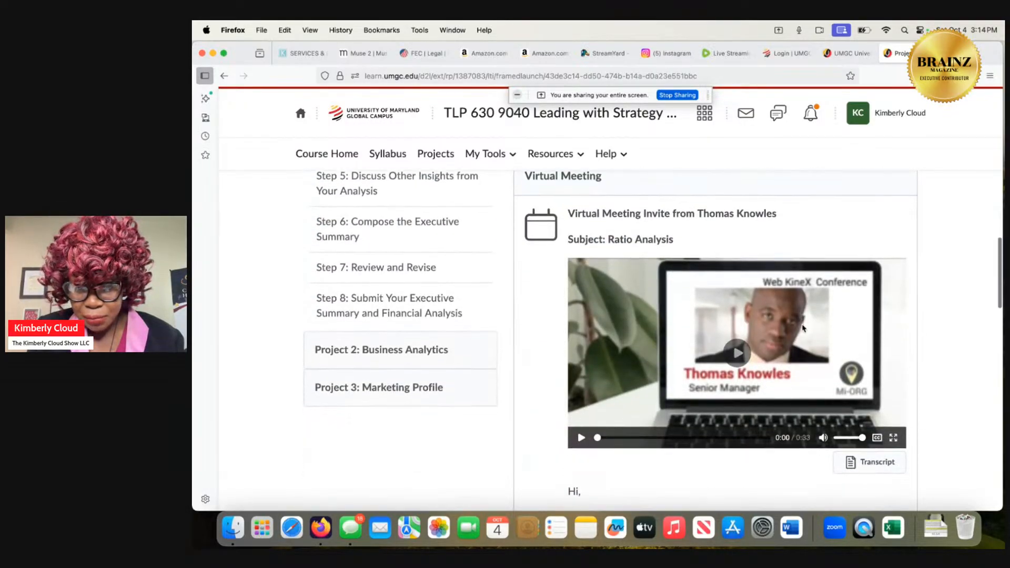
scroll(802, 327, up, 1)
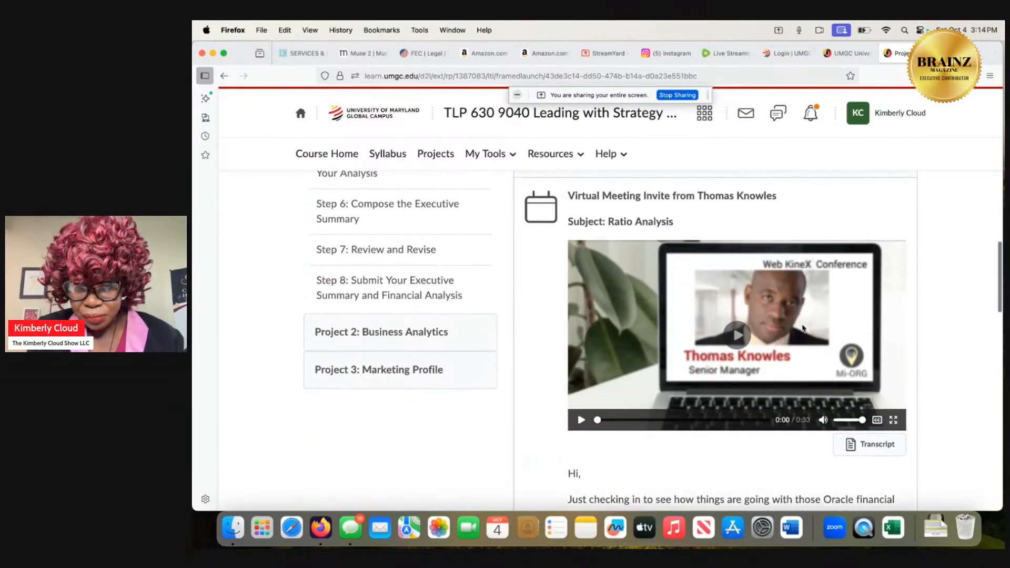
Play the Ratio Analysis virtual meeting video, pausing it partway and resuming it to the end.
click(737, 335)
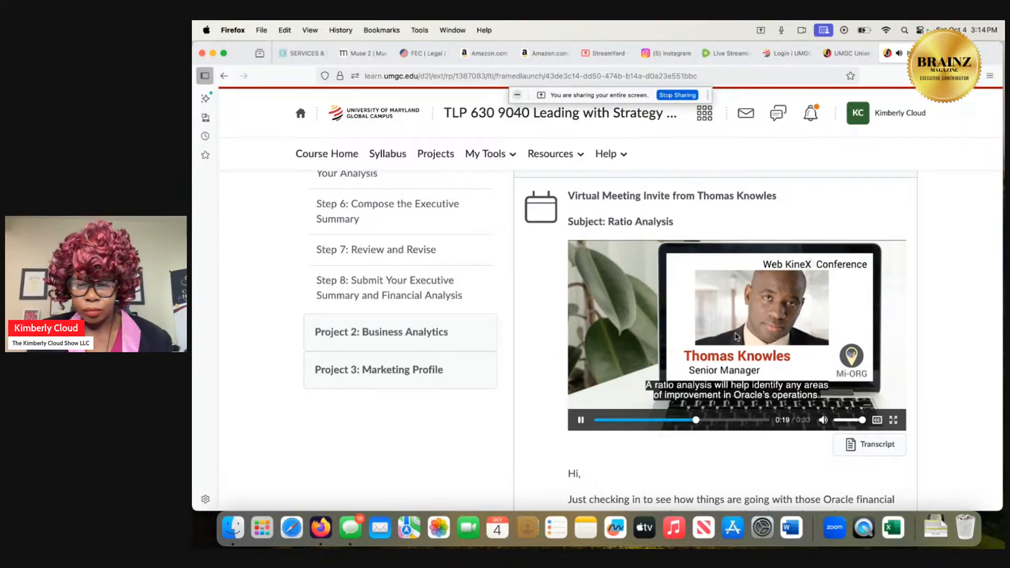
scroll(736, 337, down, 6)
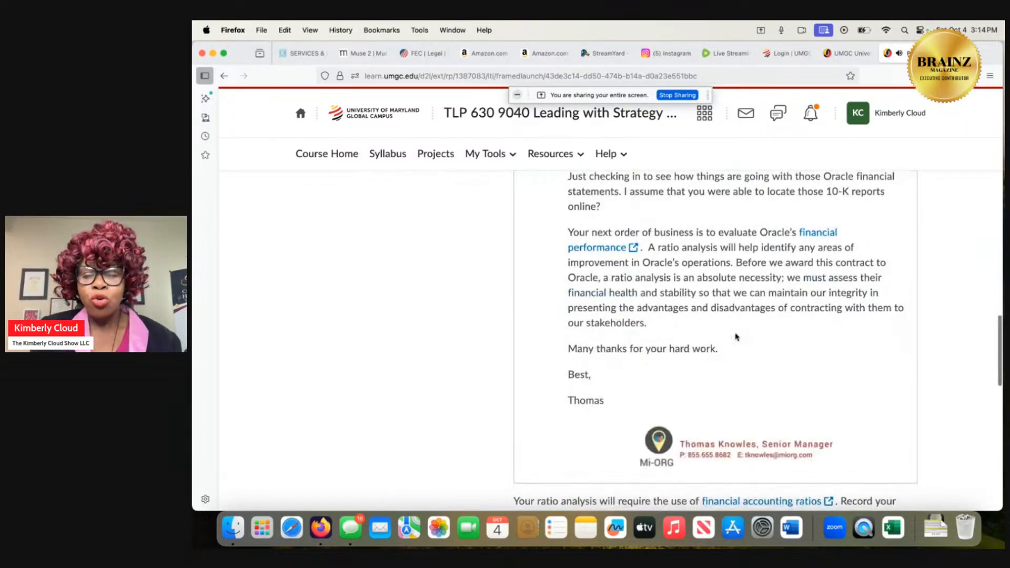
scroll(735, 336, up, 6)
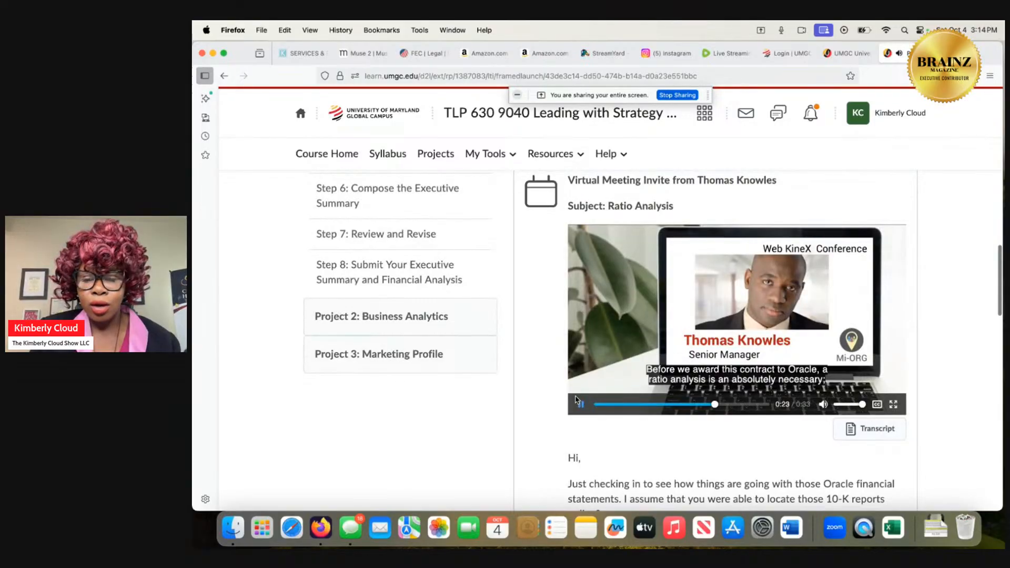
click(579, 408)
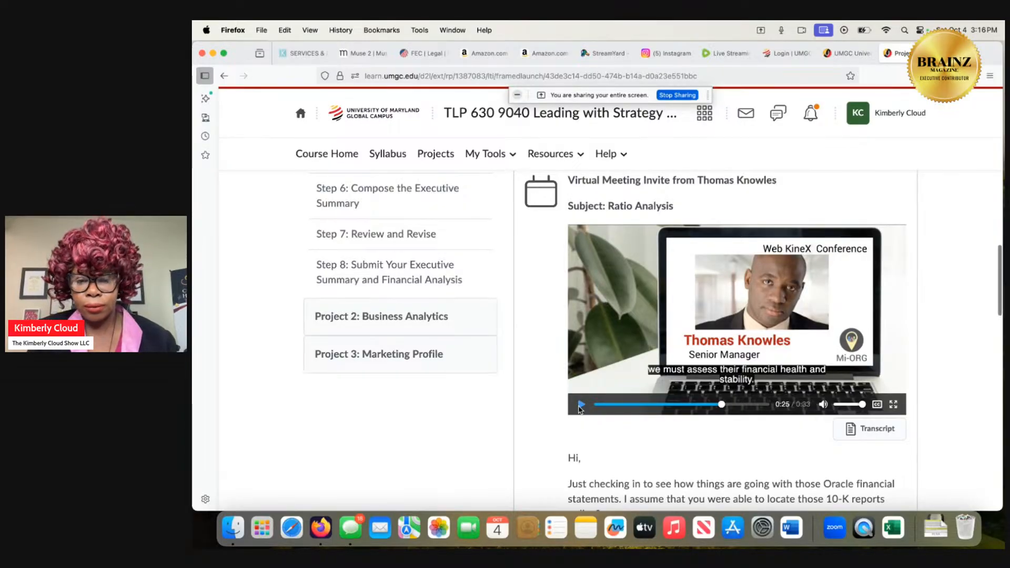
click(580, 405)
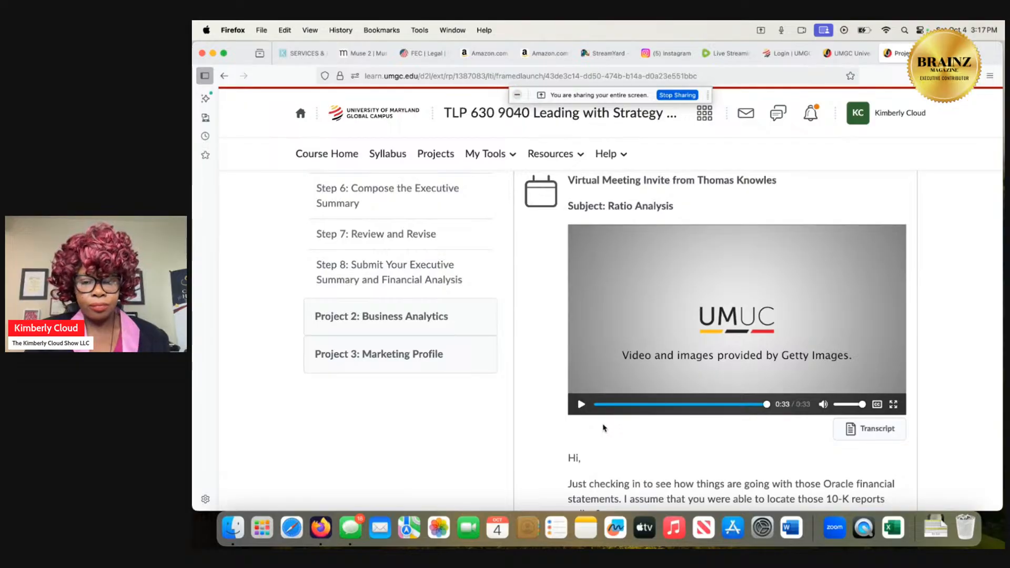
Read the message below the video on evaluating Oracle's financial performance, down to the note on financial accounting ratios.
scroll(603, 428, down, 5)
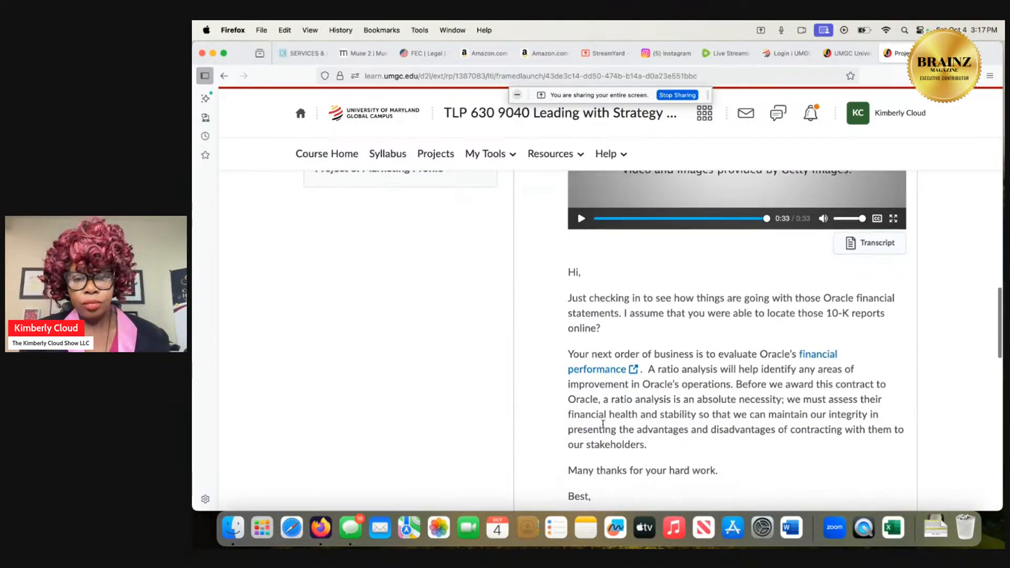
scroll(603, 425, down, 1)
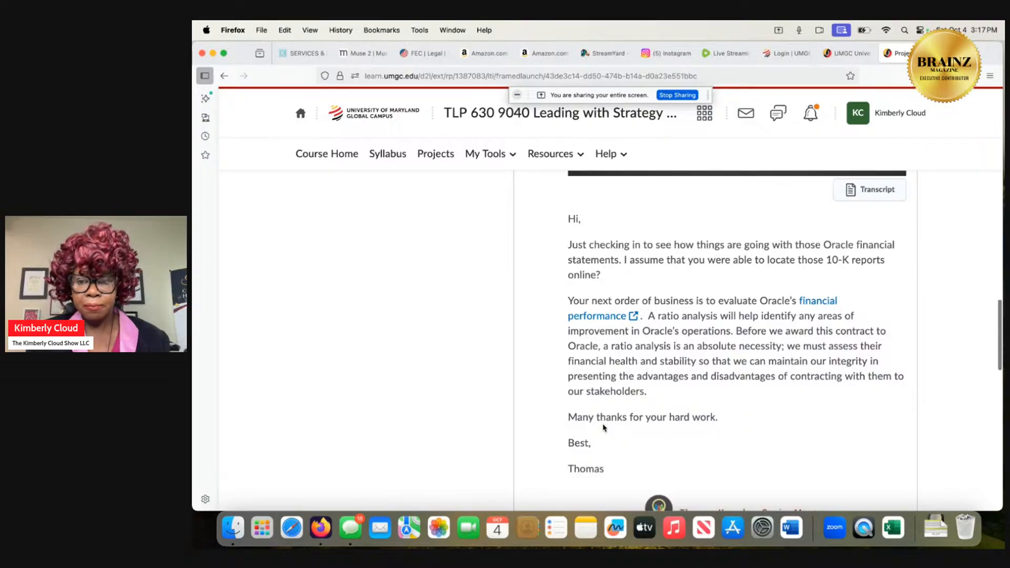
scroll(603, 428, down, 1)
scroll(604, 428, down, 1)
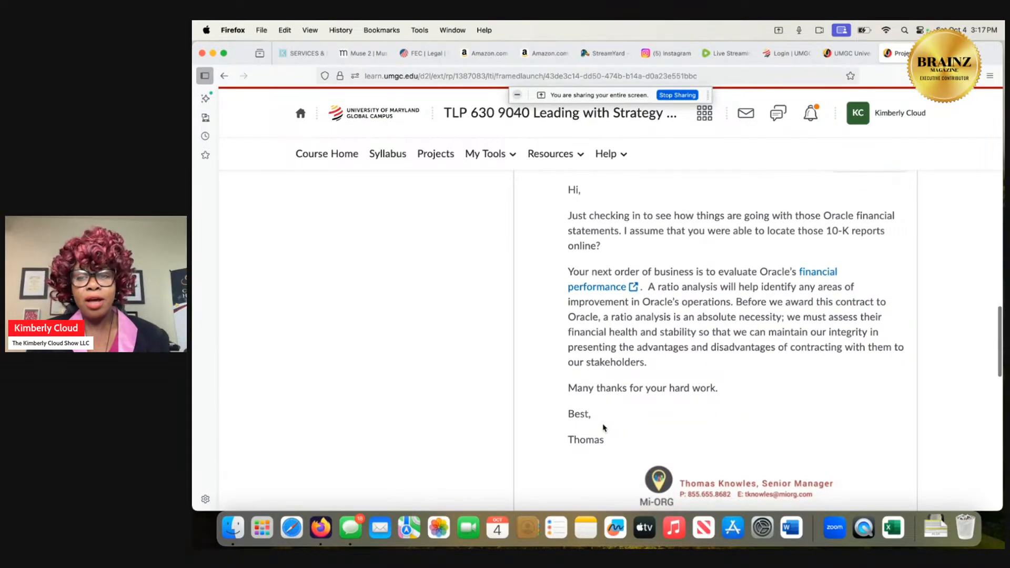
scroll(603, 428, down, 1)
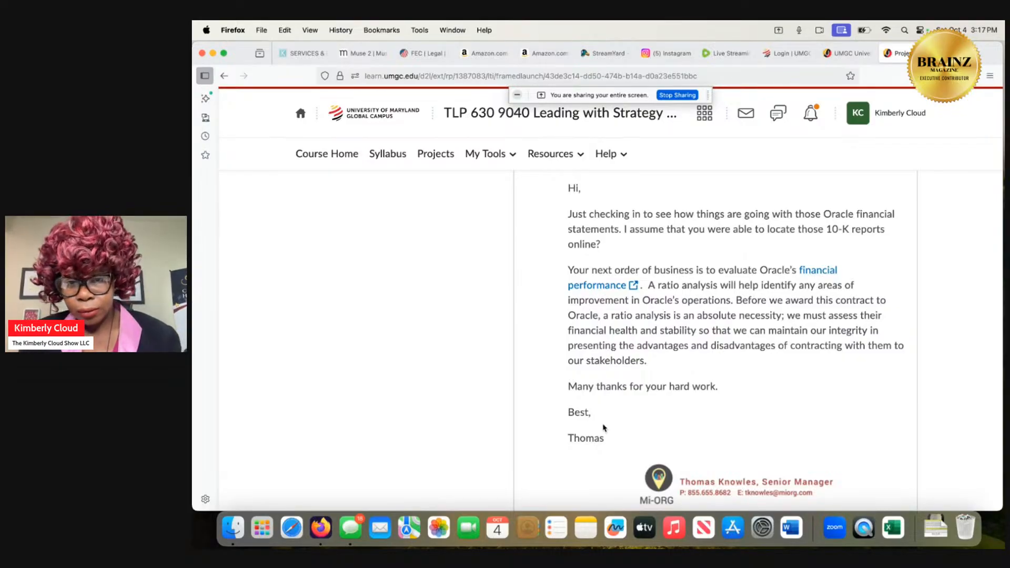
scroll(604, 427, down, 1)
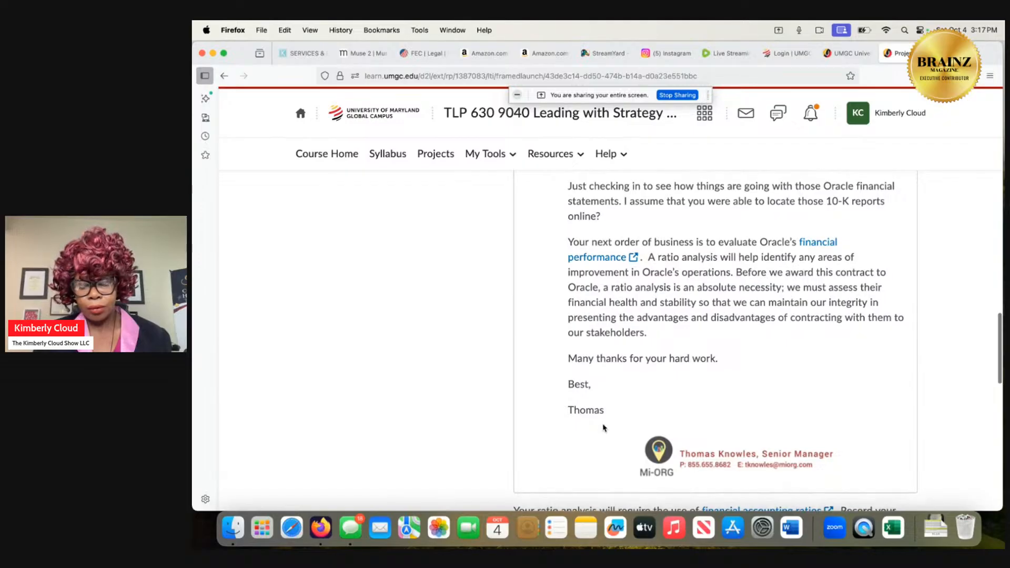
scroll(604, 428, up, 1)
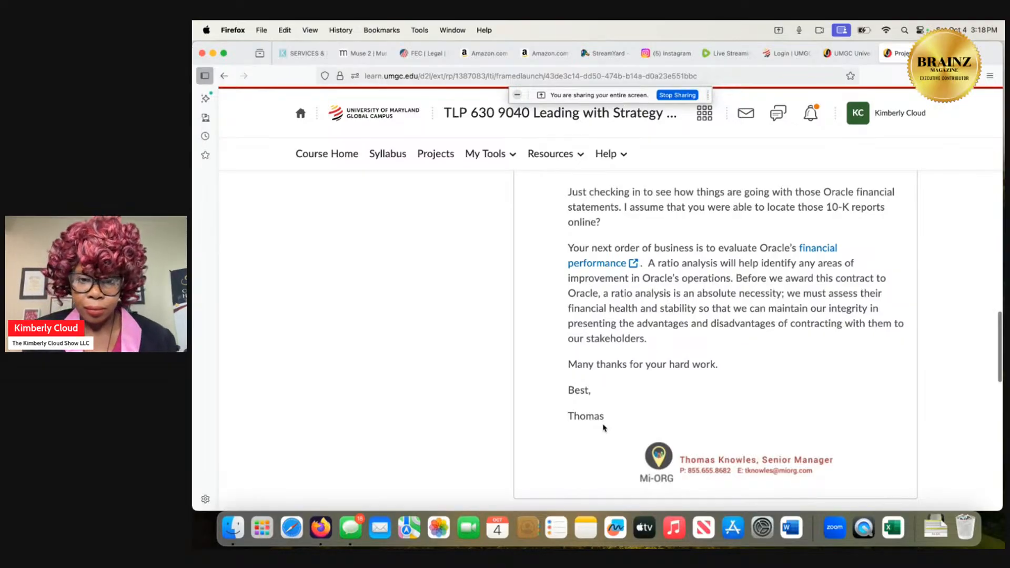
scroll(604, 427, down, 1)
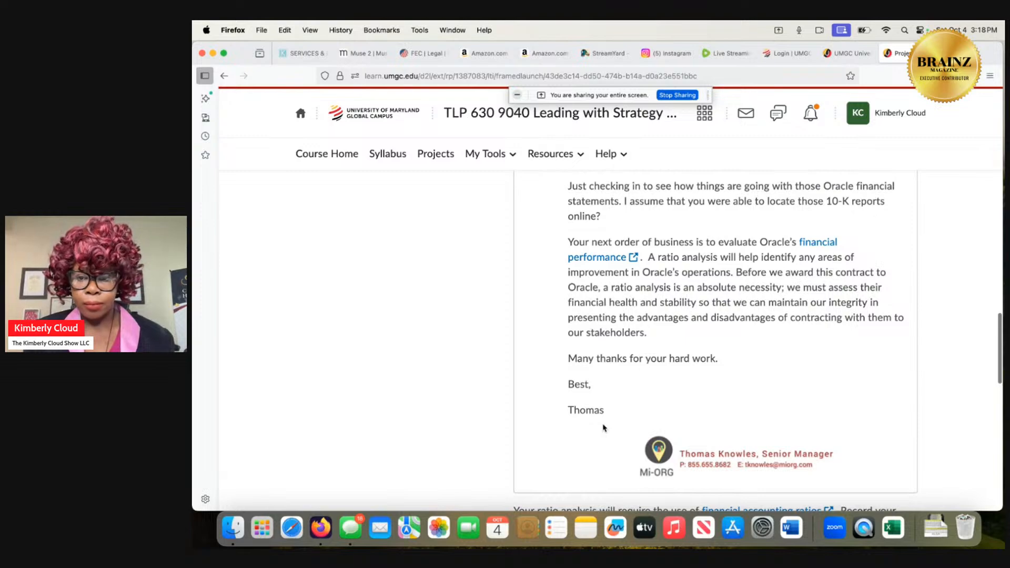
scroll(604, 428, down, 1)
scroll(604, 428, down, 1)
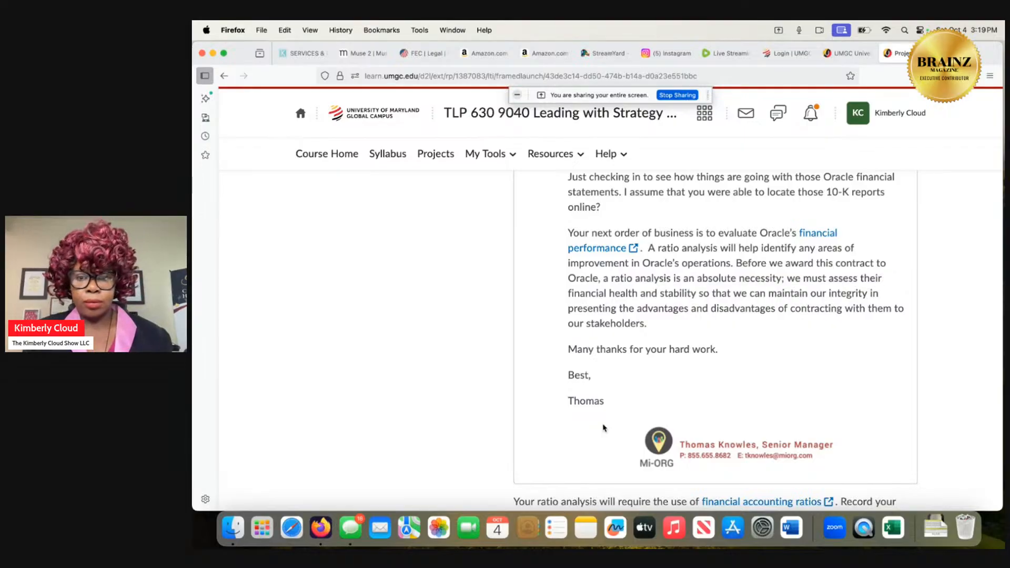
scroll(604, 428, down, 1)
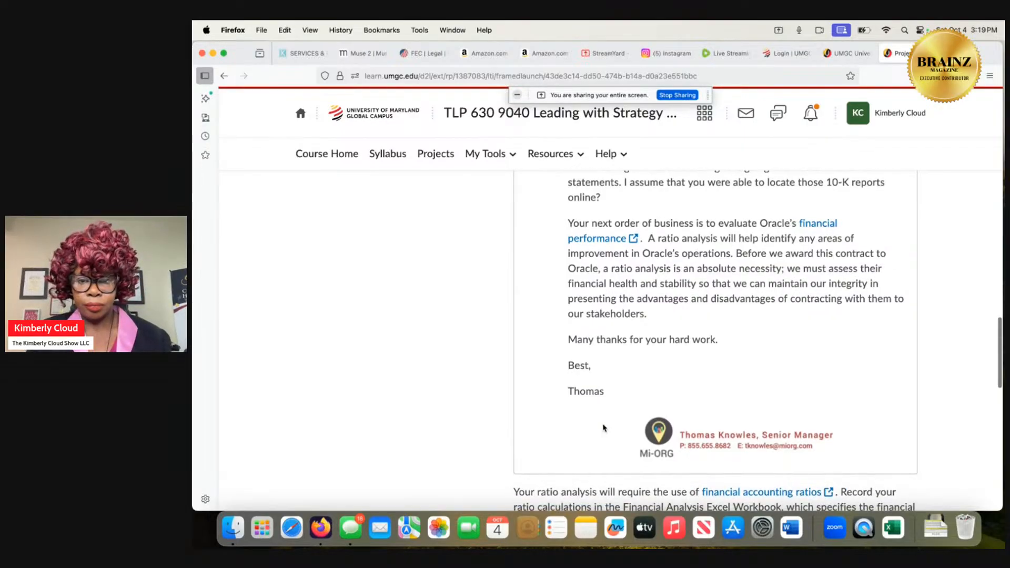
scroll(603, 428, down, 1)
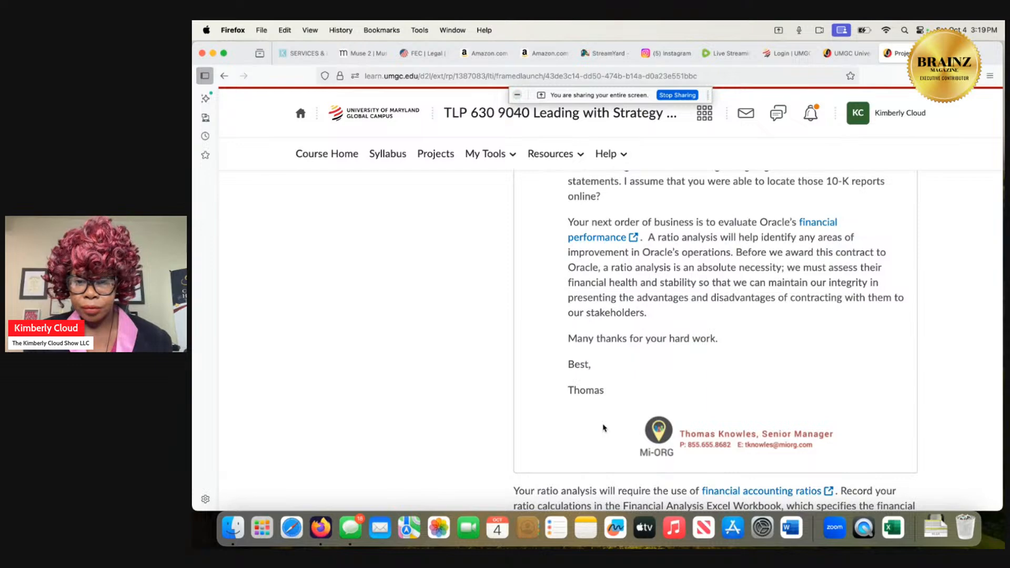
scroll(604, 427, down, 1)
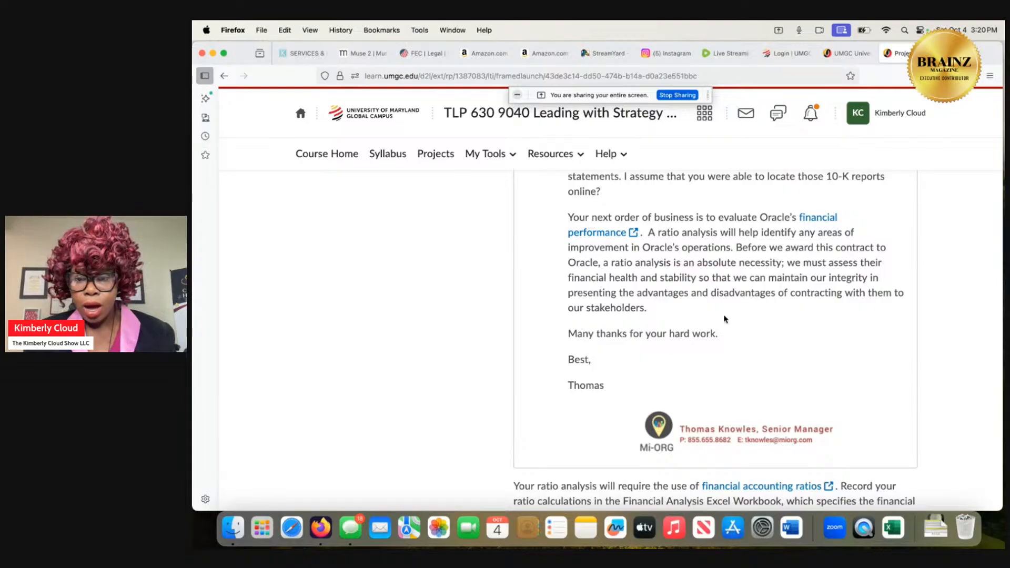
Reopen Step 2: Review Financial Statements and find the instructions on obtaining Oracle's two most recent 10-K reports from the SEC website.
scroll(638, 243, up, 5)
scroll(637, 243, up, 10)
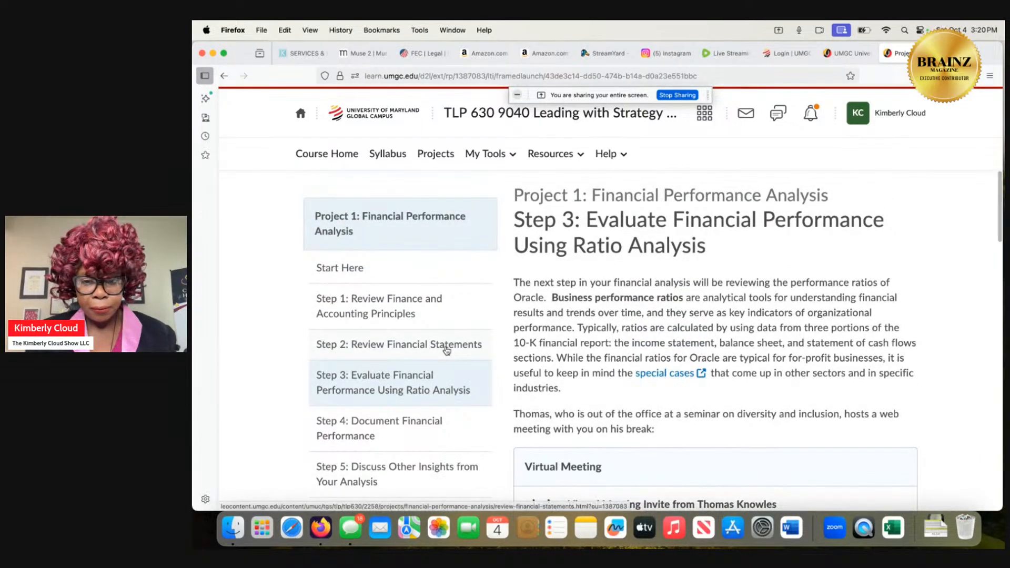
click(447, 350)
scroll(586, 400, down, 3)
scroll(590, 405, down, 15)
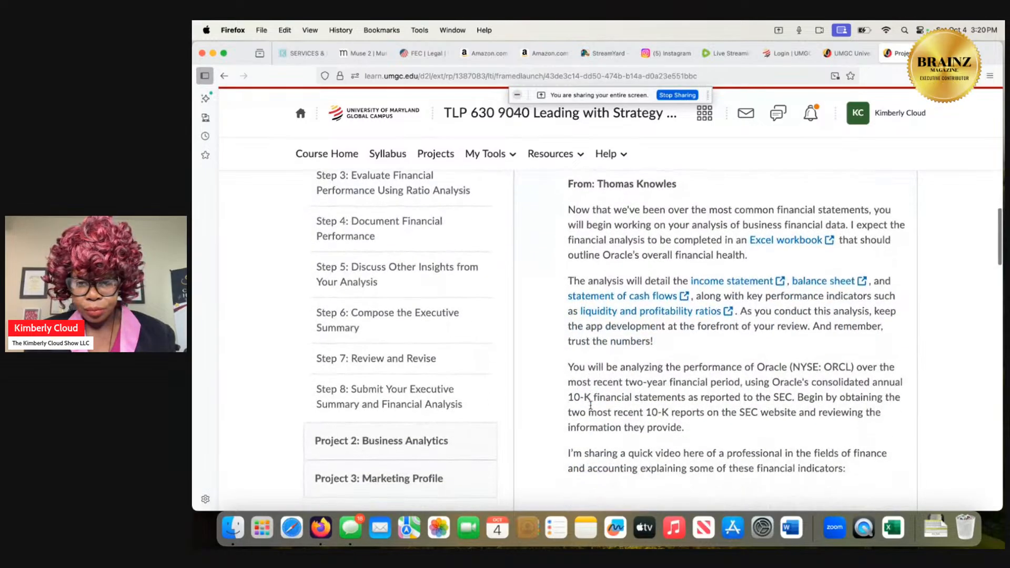
scroll(591, 409, up, 3)
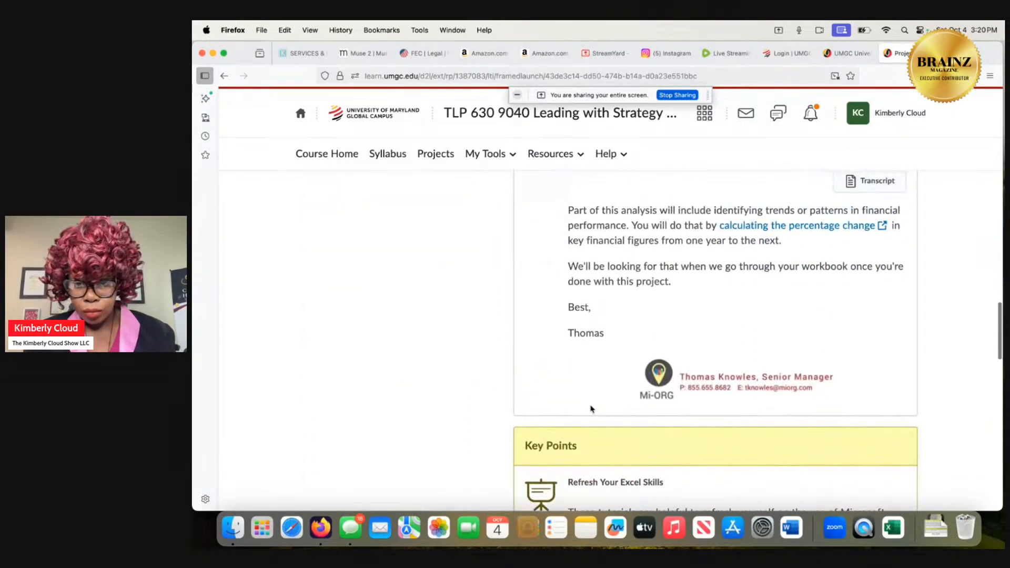
scroll(591, 408, up, 15)
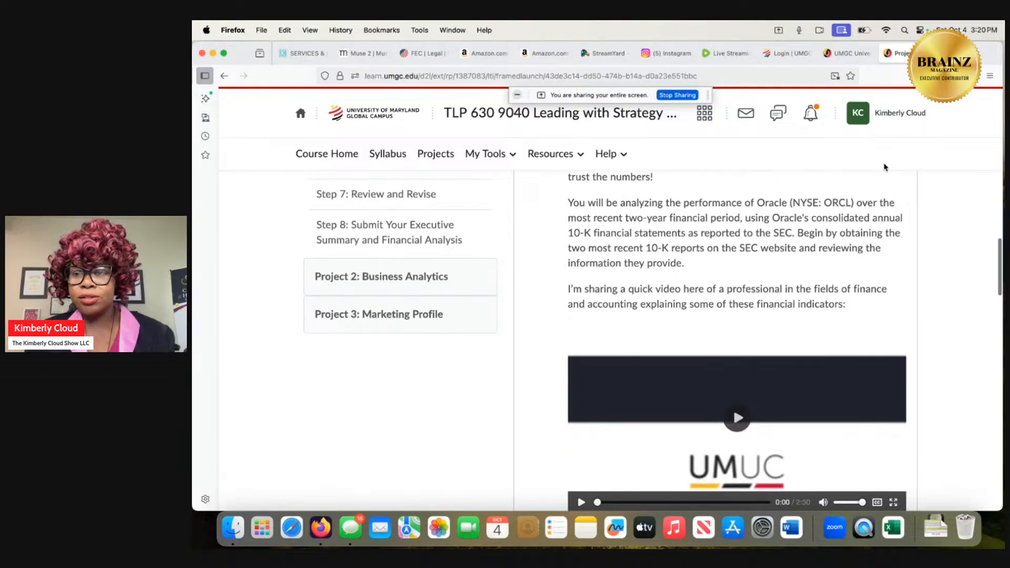
Find the SEC website (sec.gov) with a web search for sec and look over the Quick Links on its home page.
key(super+t)
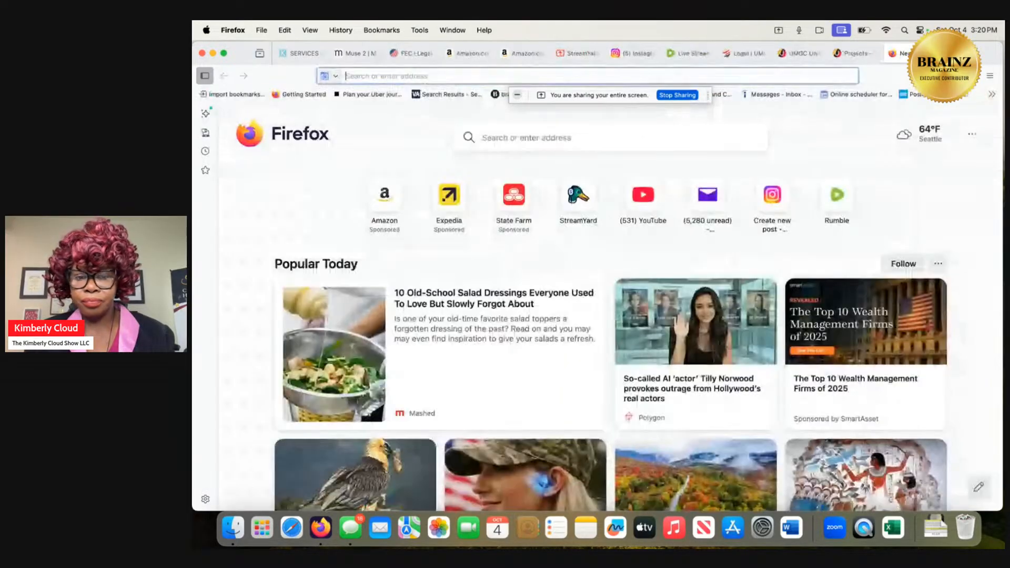
click(577, 53)
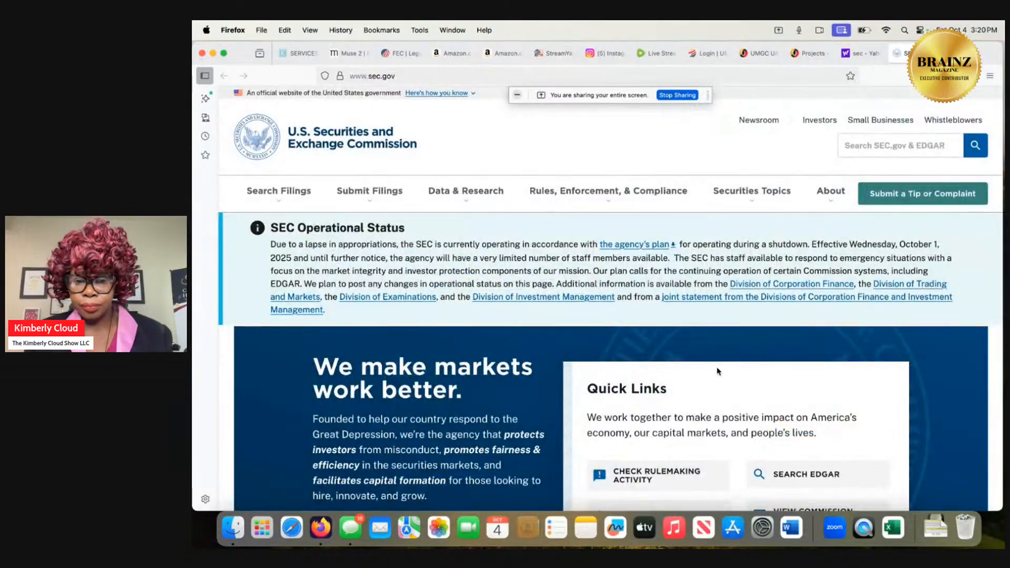
scroll(713, 366, down, 3)
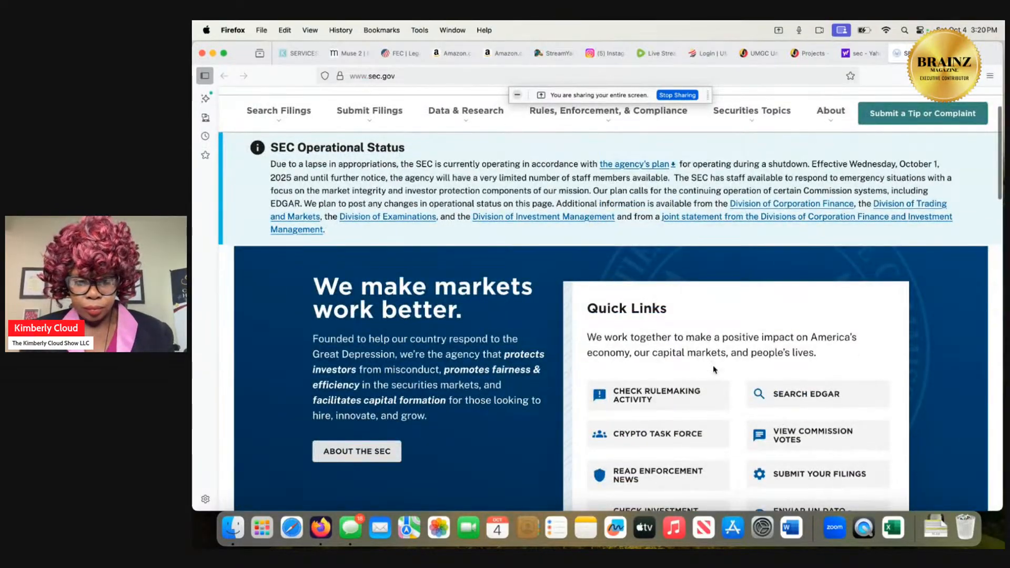
scroll(713, 369, down, 5)
scroll(714, 370, down, 2)
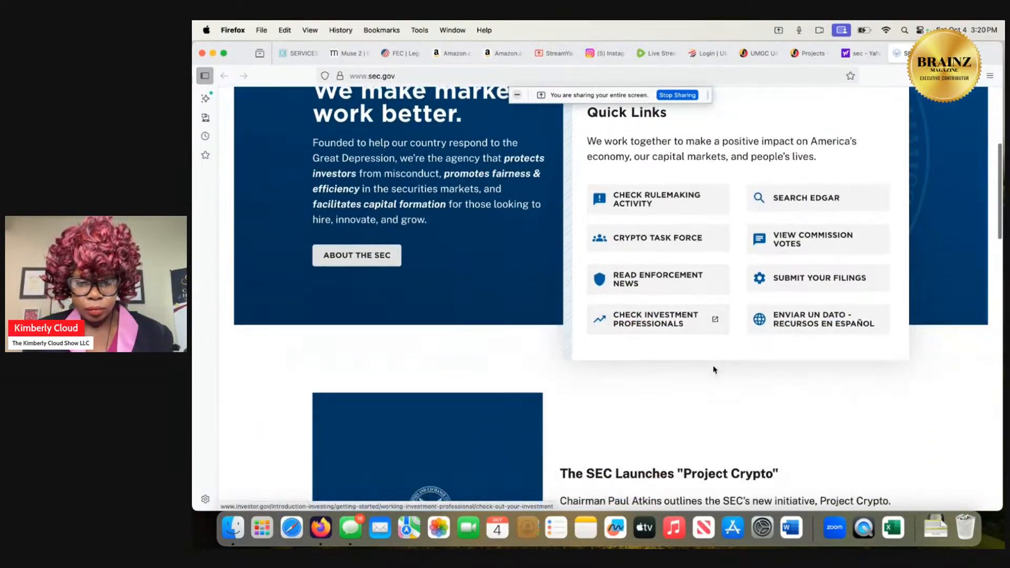
scroll(714, 369, up, 3)
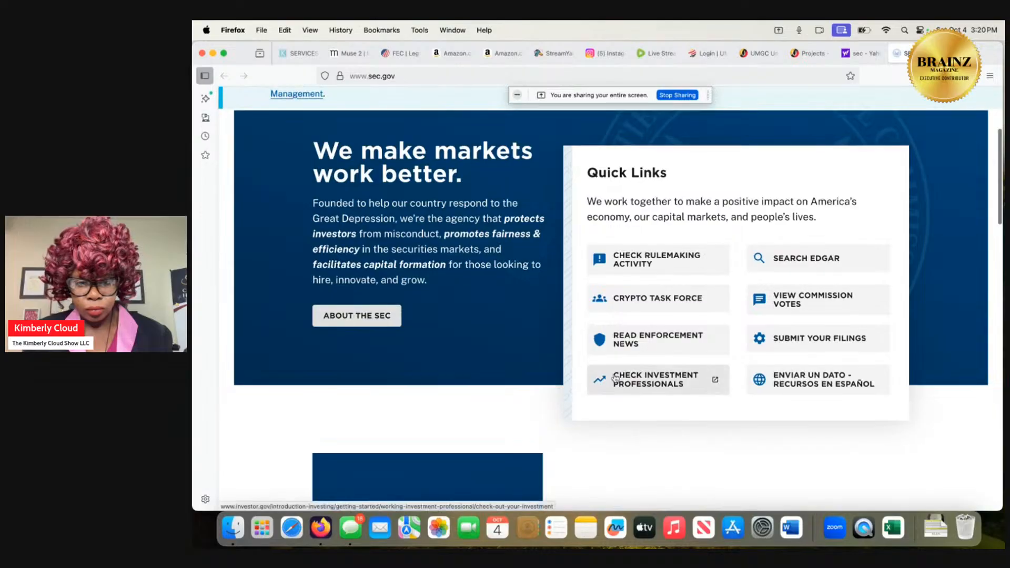
Open the About the SEC page and read through its mission, commissioners, divisions and careers sections.
click(383, 316)
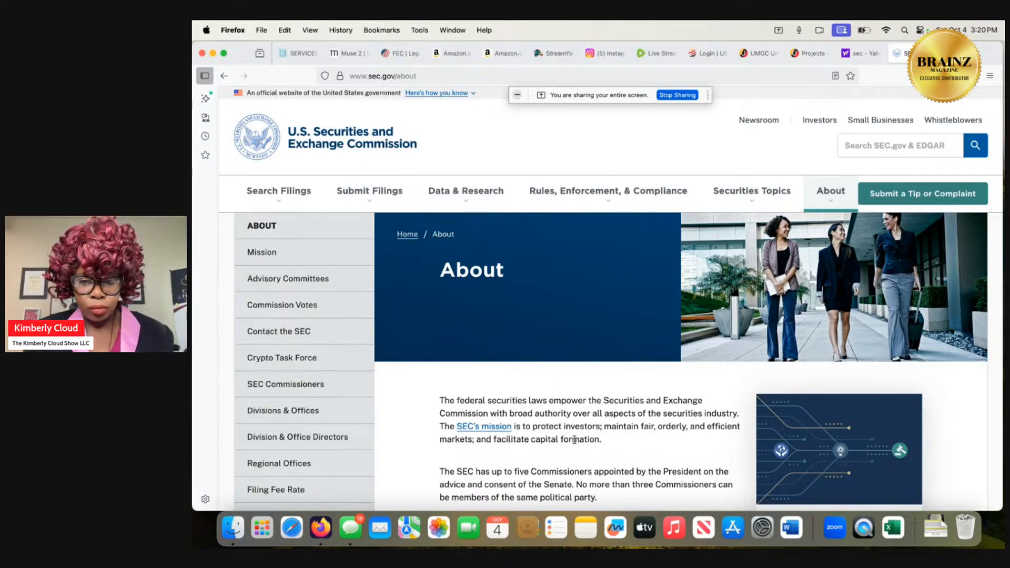
scroll(574, 439, down, 2)
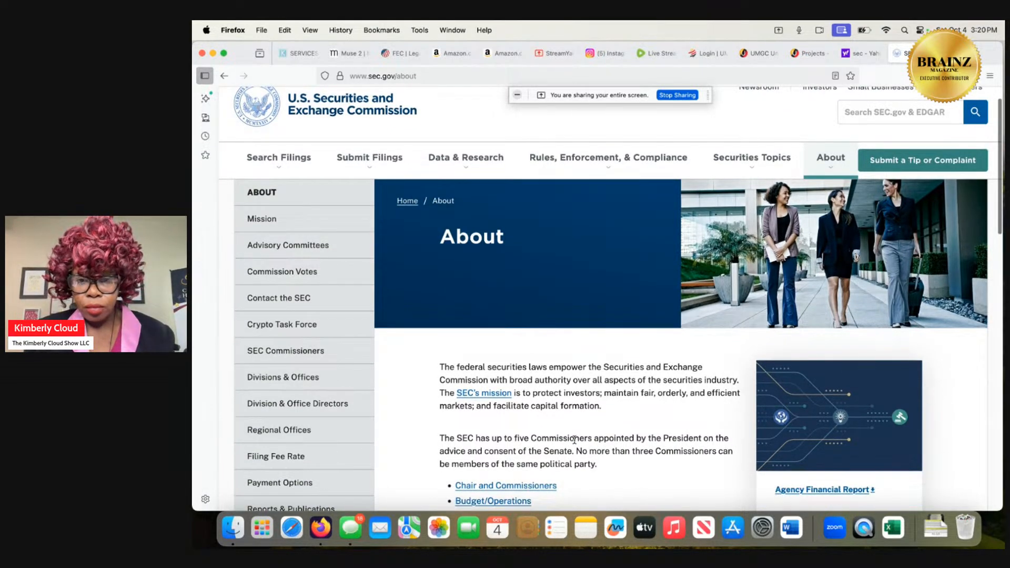
scroll(574, 439, up, 1)
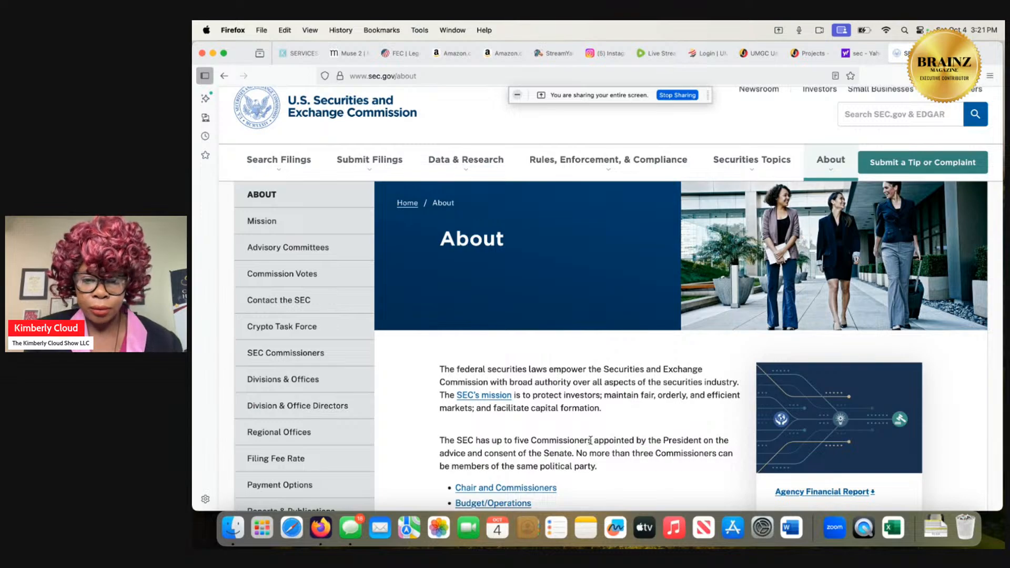
scroll(590, 440, down, 2)
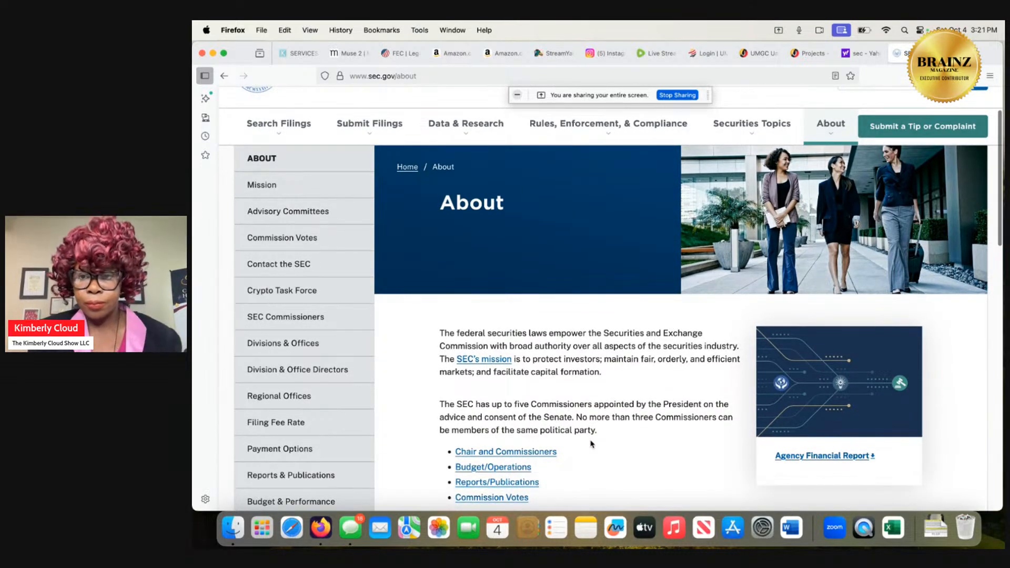
scroll(590, 443, down, 3)
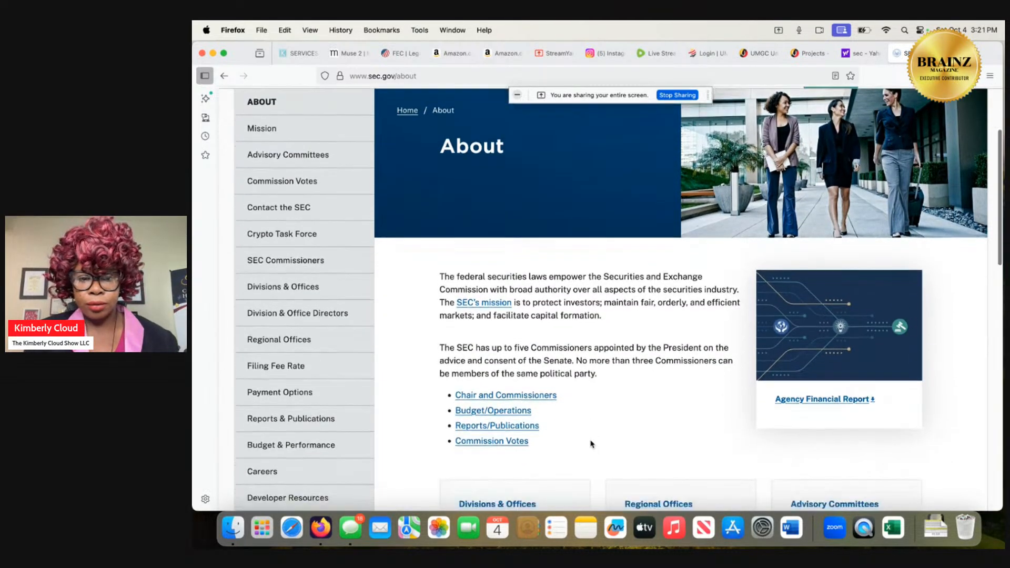
scroll(590, 444, down, 10)
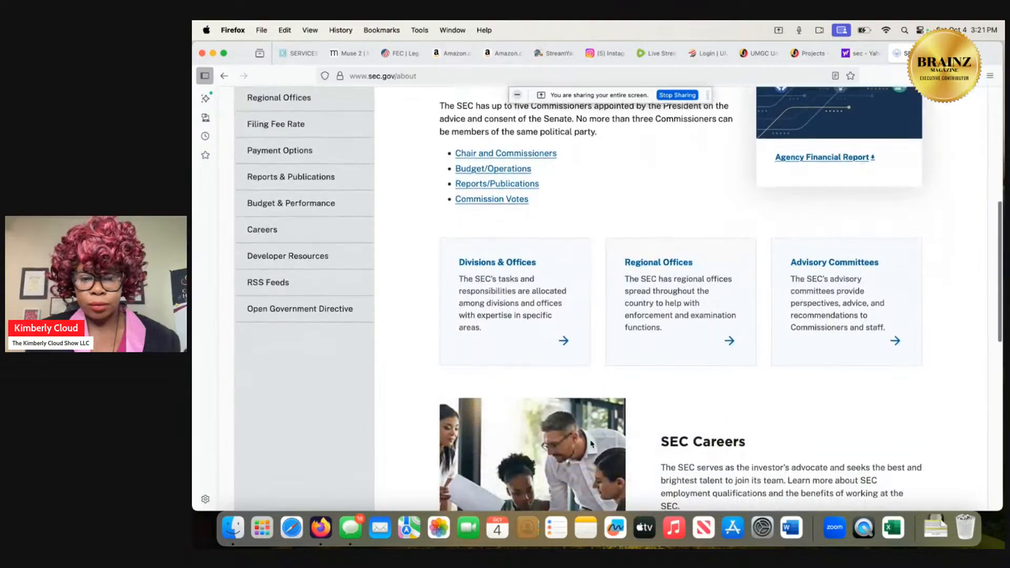
scroll(590, 444, down, 6)
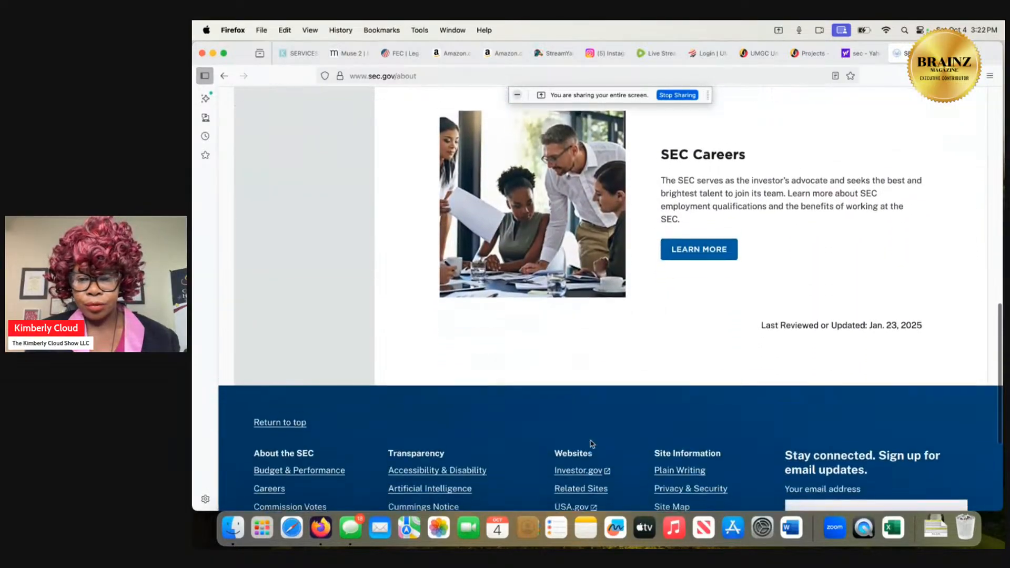
scroll(590, 444, up, 5)
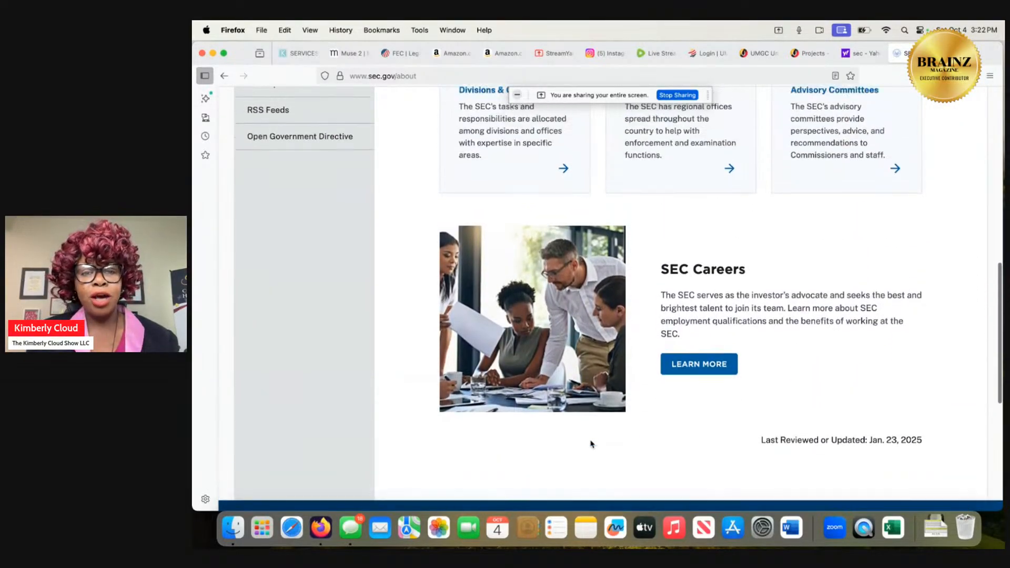
scroll(590, 444, up, 8)
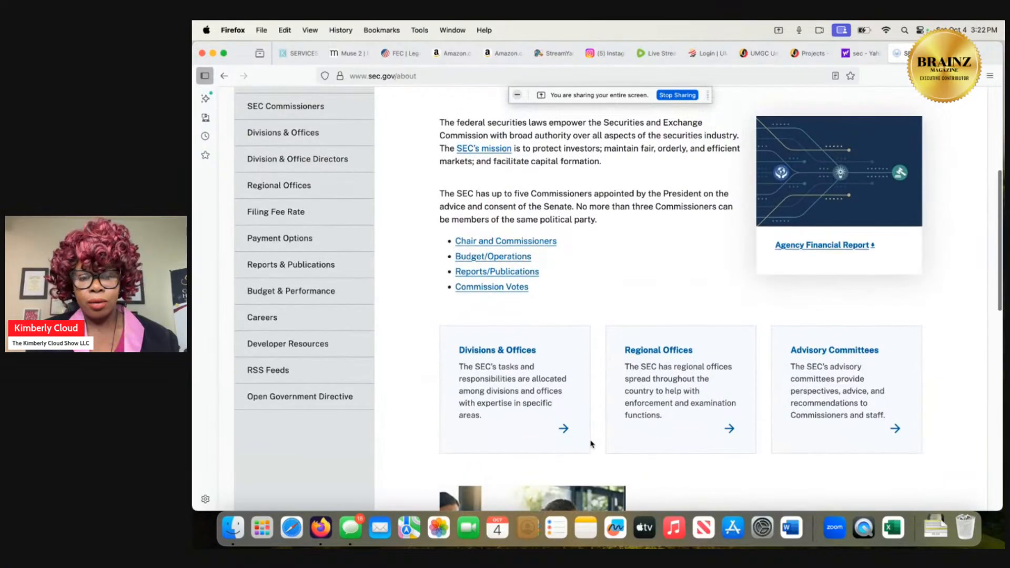
scroll(591, 443, up, 4)
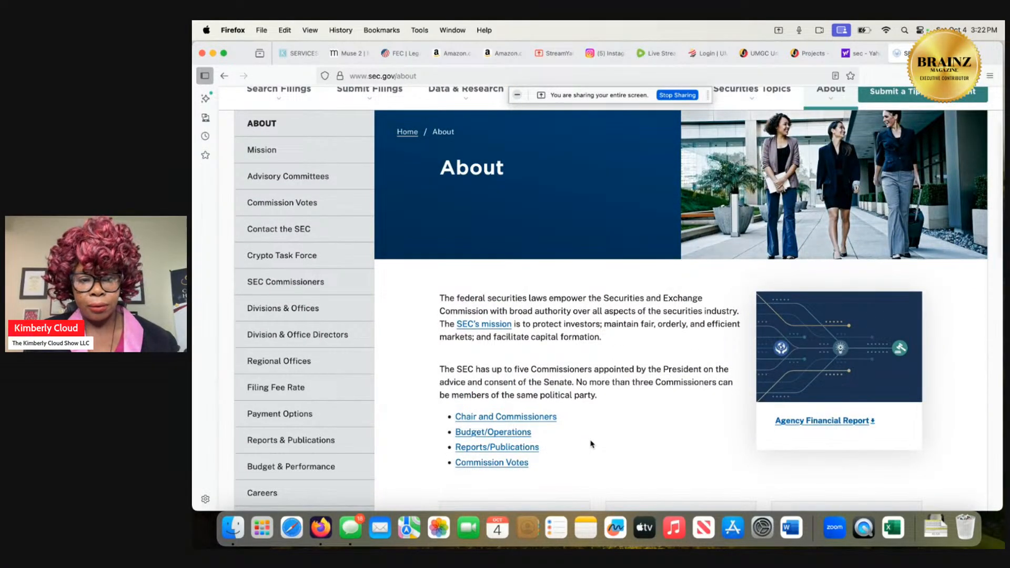
scroll(592, 444, up, 3)
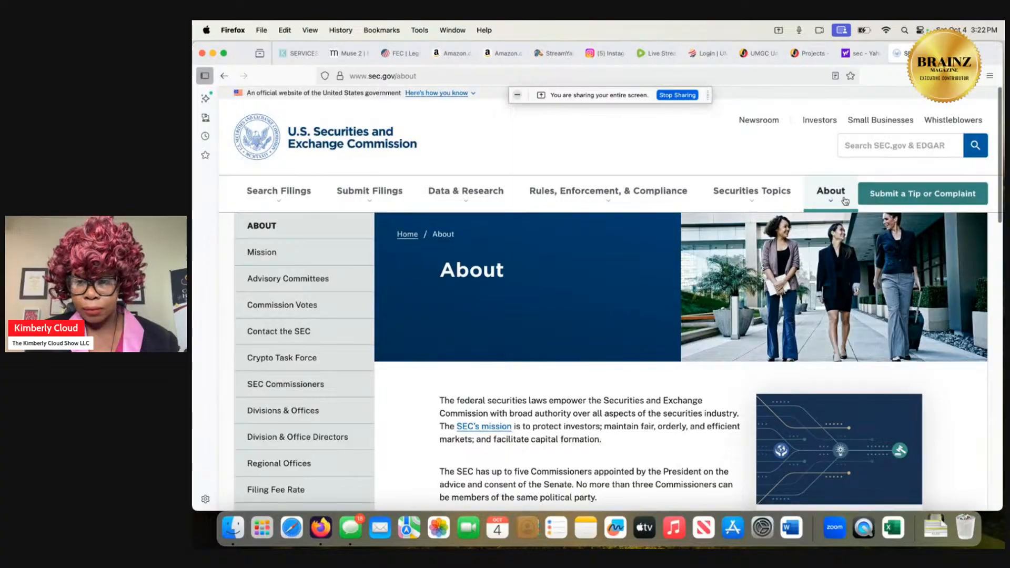
Search the SEC website for oracle and open the Oracle (orcl) Filings on EDGAR result.
click(856, 145)
text(oracle)
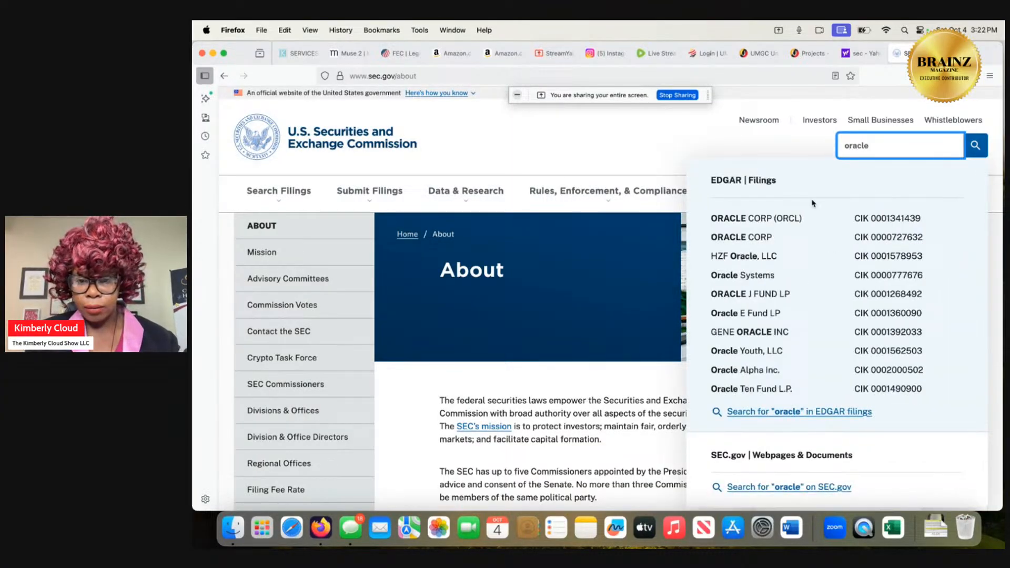
click(793, 221)
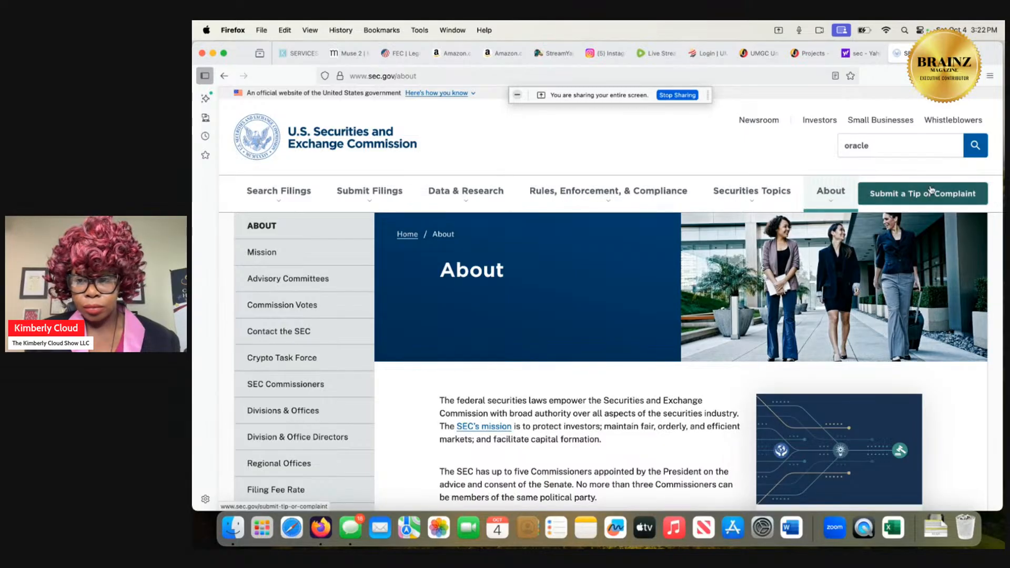
click(974, 148)
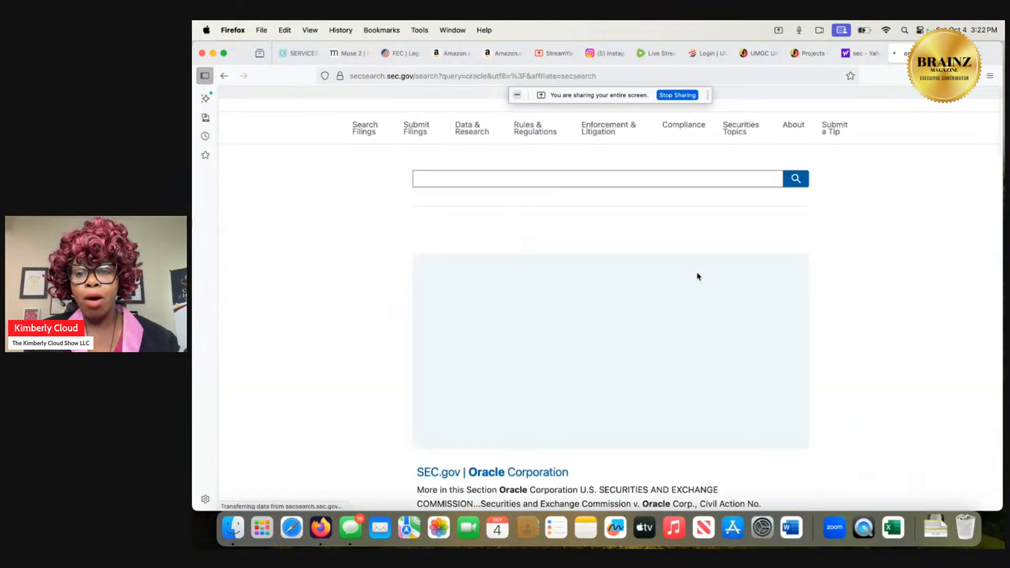
scroll(643, 311, down, 3)
scroll(643, 311, down, 2)
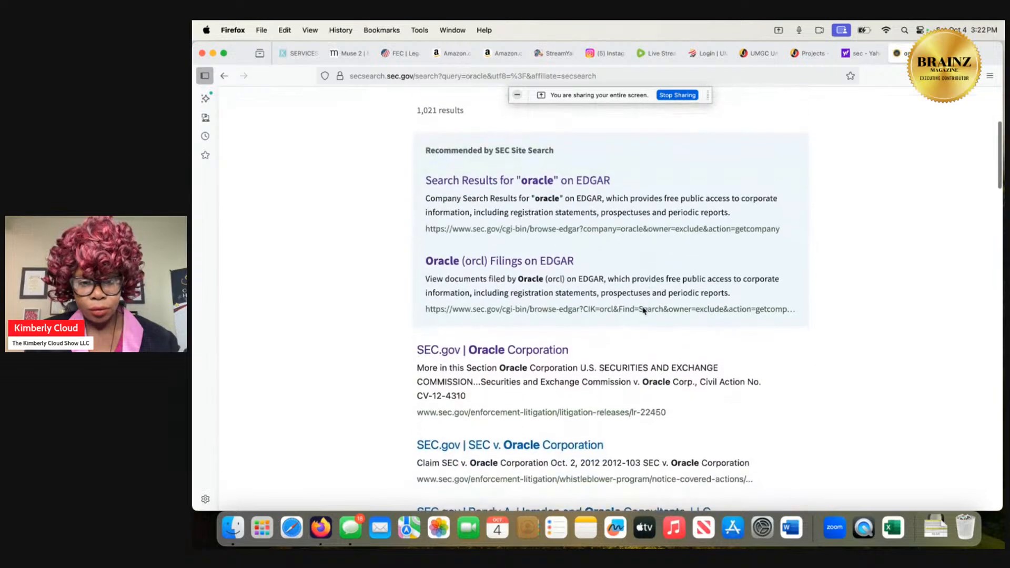
click(555, 260)
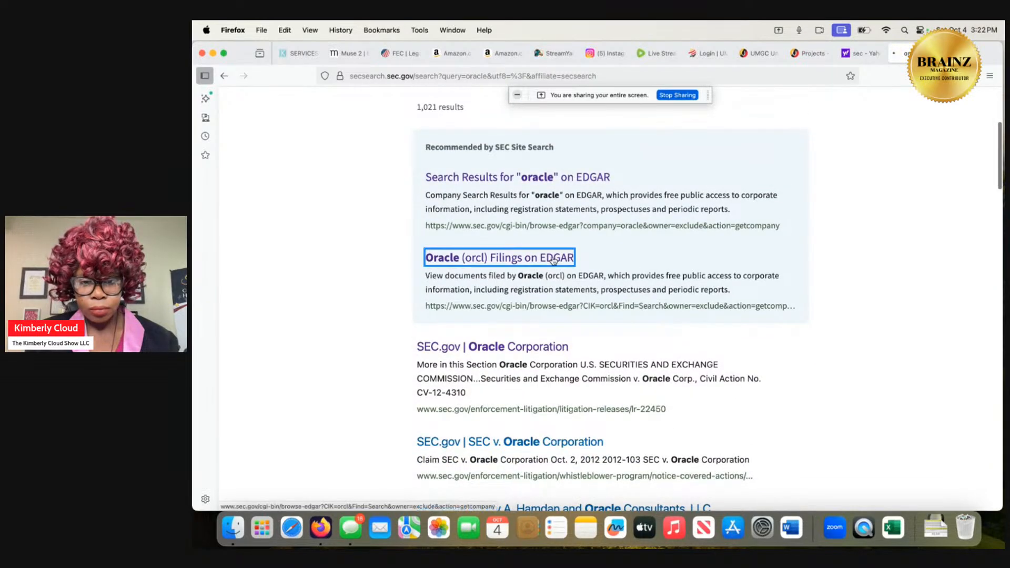
Find the 10-K annual report filed 2025-06-18 in Oracle's filings list and open its interactive data.
scroll(421, 461, down, 6)
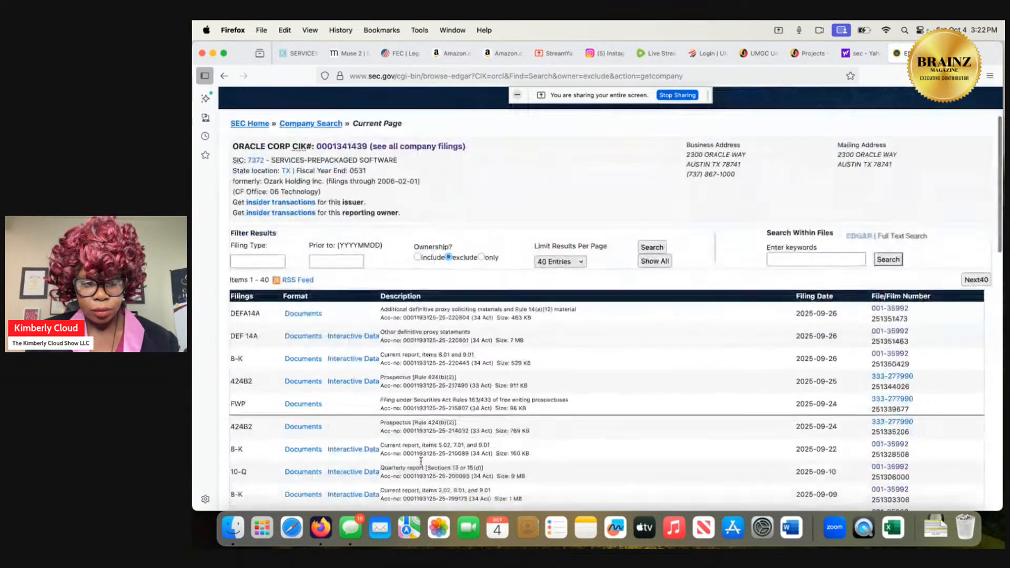
scroll(421, 460, down, 3)
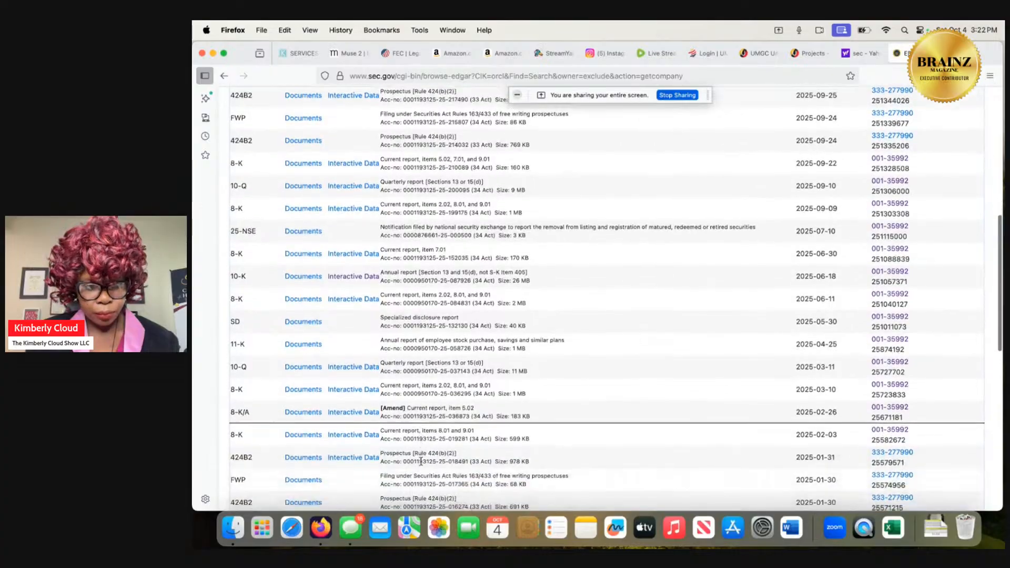
scroll(421, 461, down, 6)
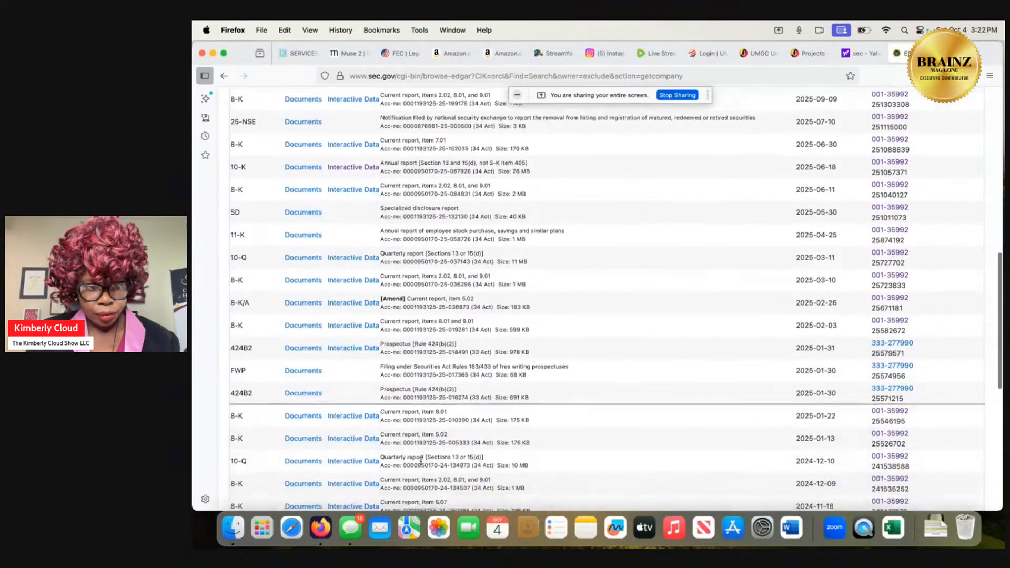
scroll(421, 461, down, 6)
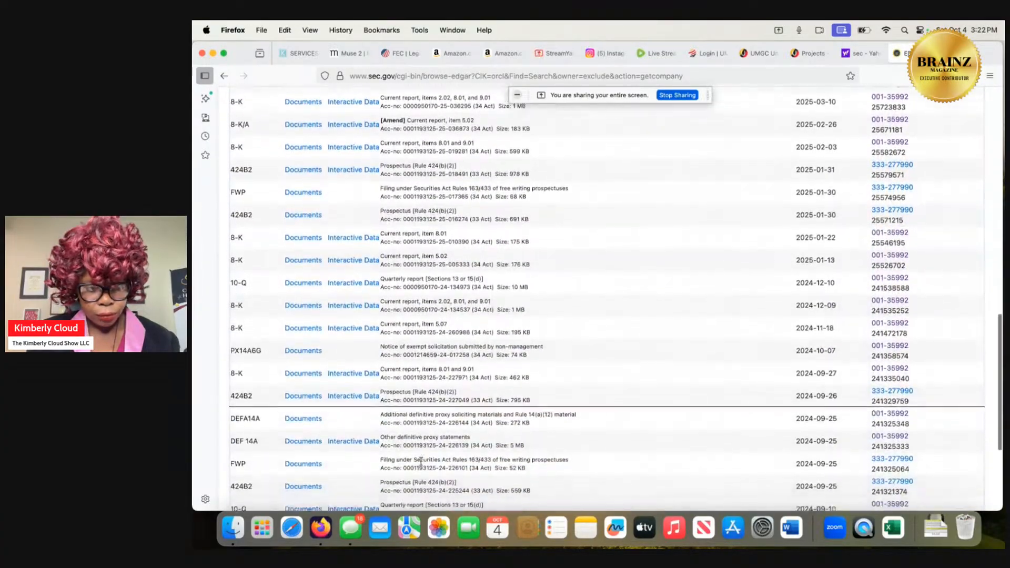
scroll(421, 460, down, 4)
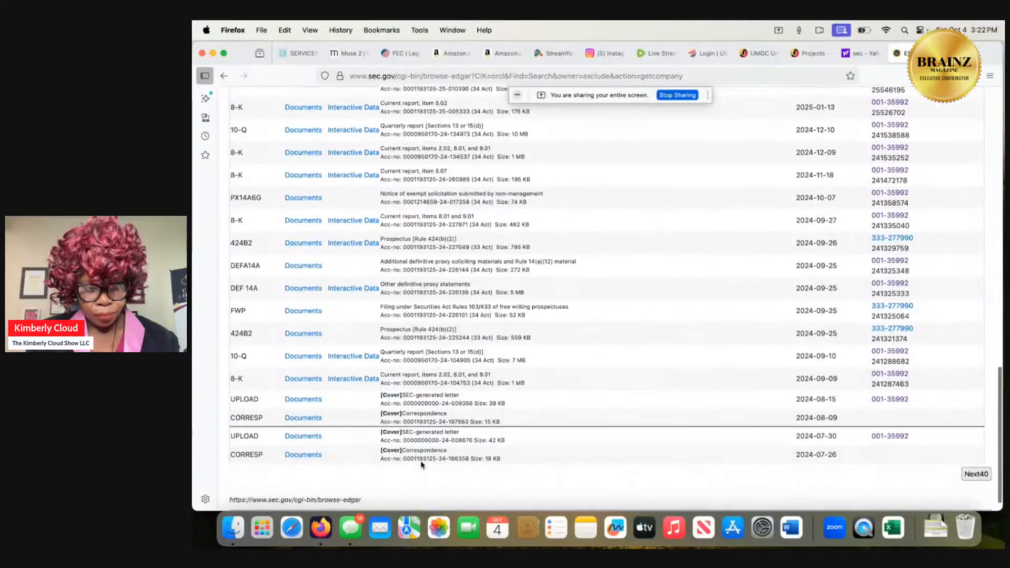
scroll(422, 465, up, 4)
scroll(422, 465, up, 11)
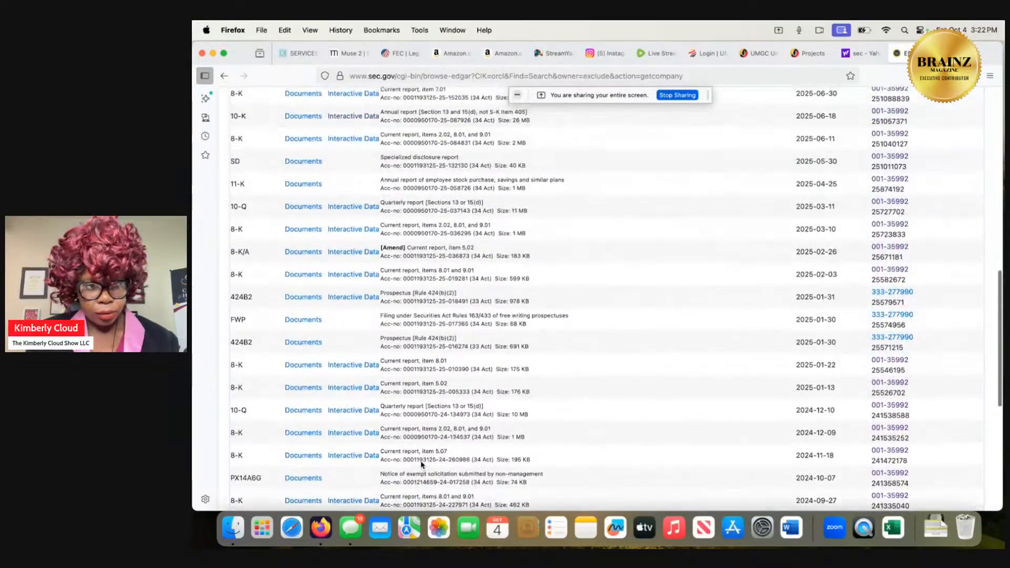
scroll(421, 465, up, 2)
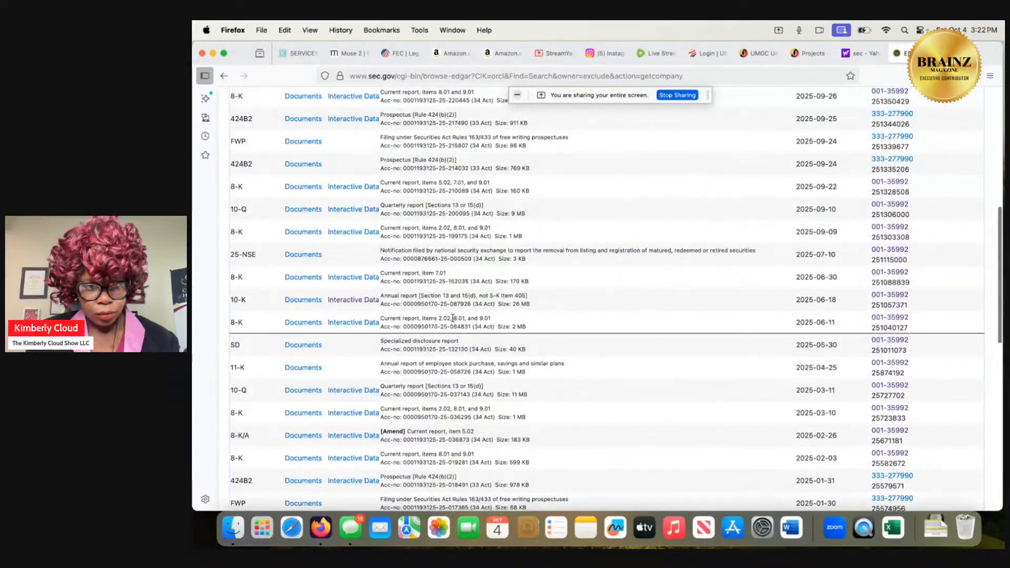
click(372, 301)
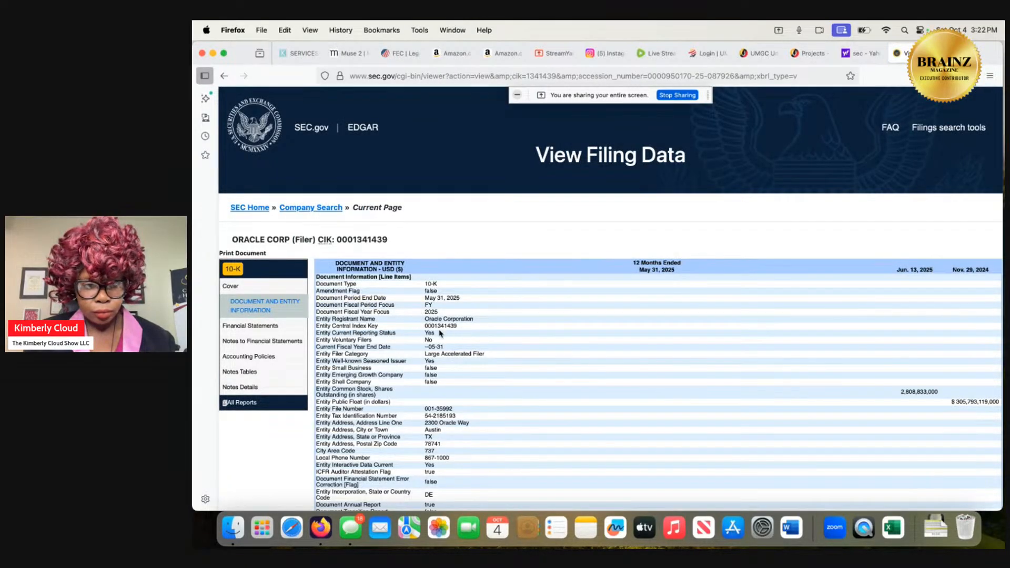
Open the Consolidated Balance Sheets under the 10-K's financial statements and review them down to total liabilities and stockholders' equity.
click(287, 330)
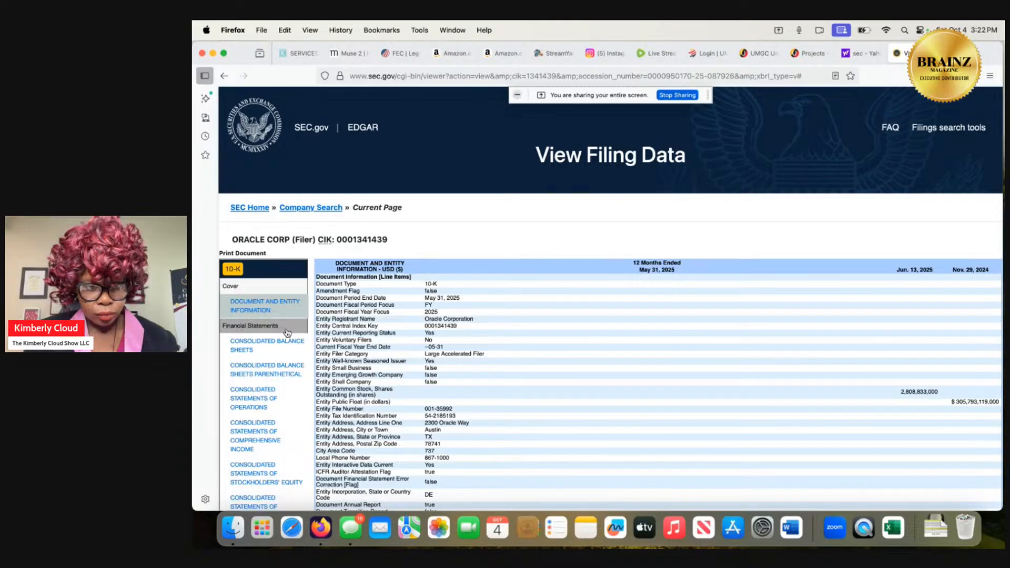
click(287, 348)
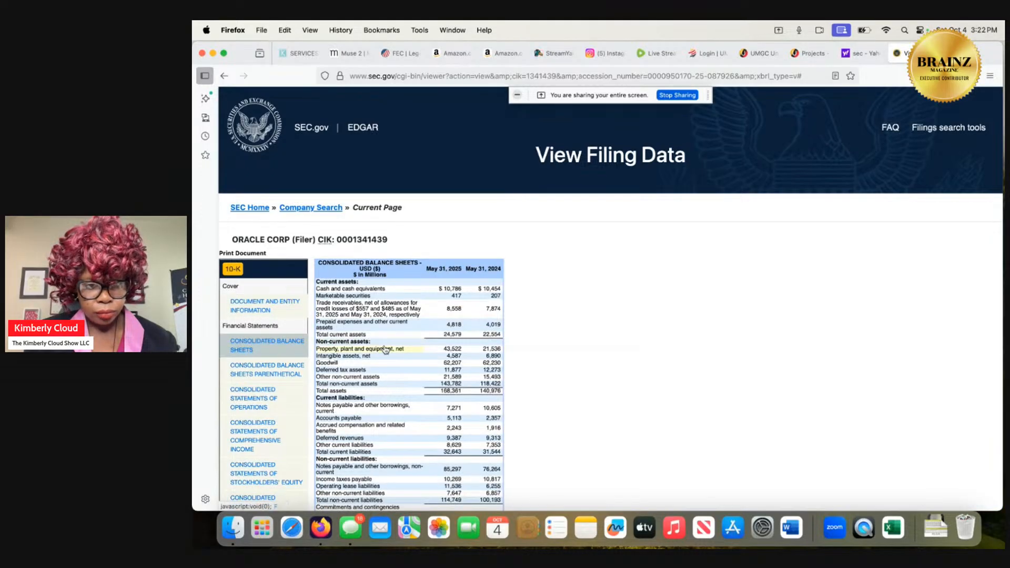
scroll(386, 348, down, 2)
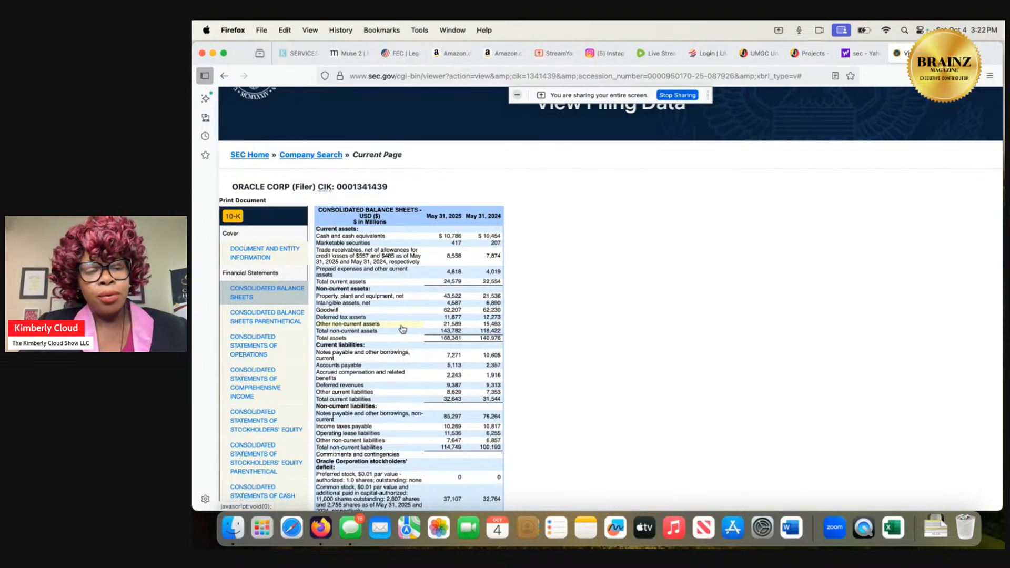
scroll(402, 329, down, 5)
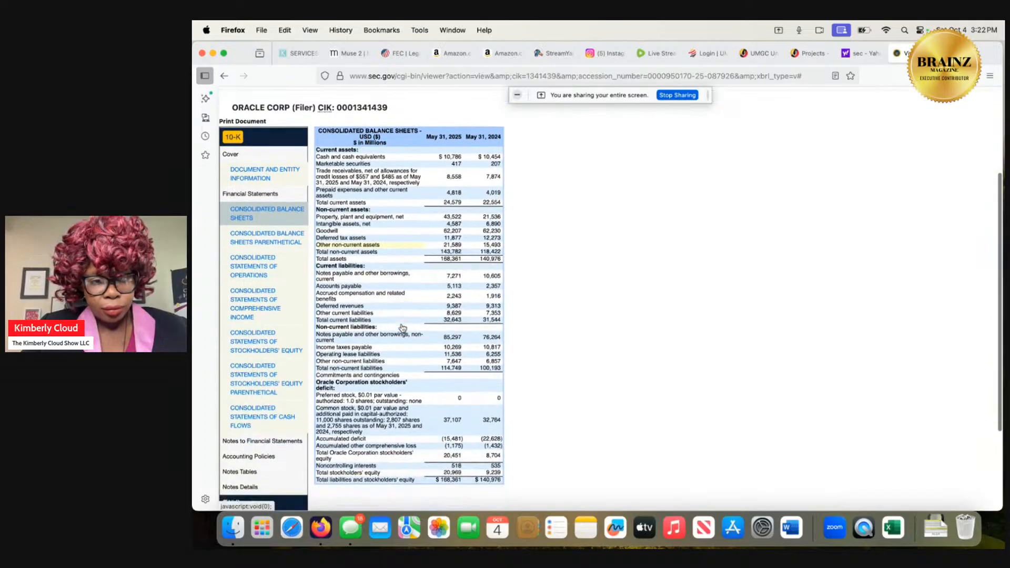
scroll(402, 329, down, 1)
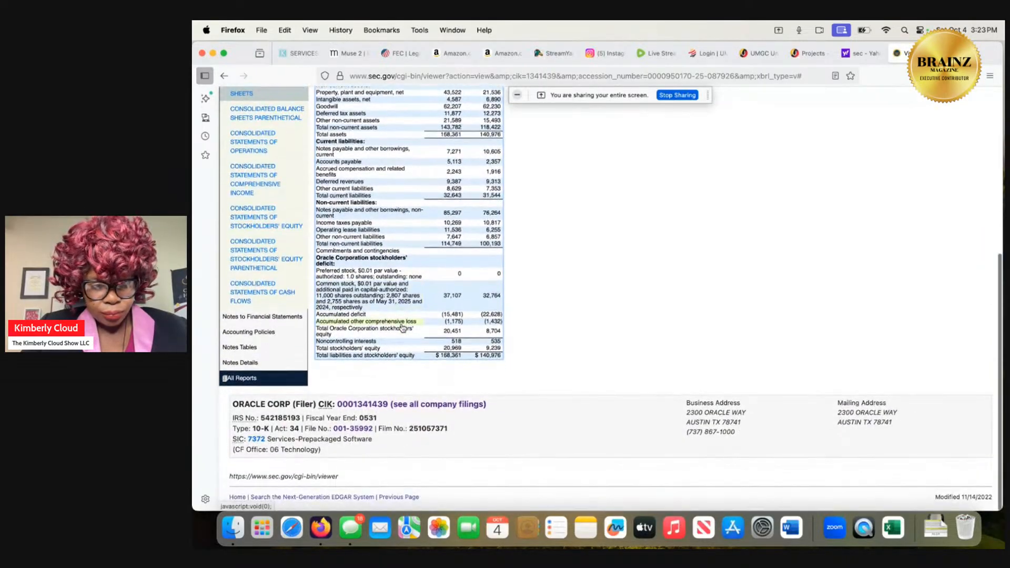
scroll(402, 328, up, 5)
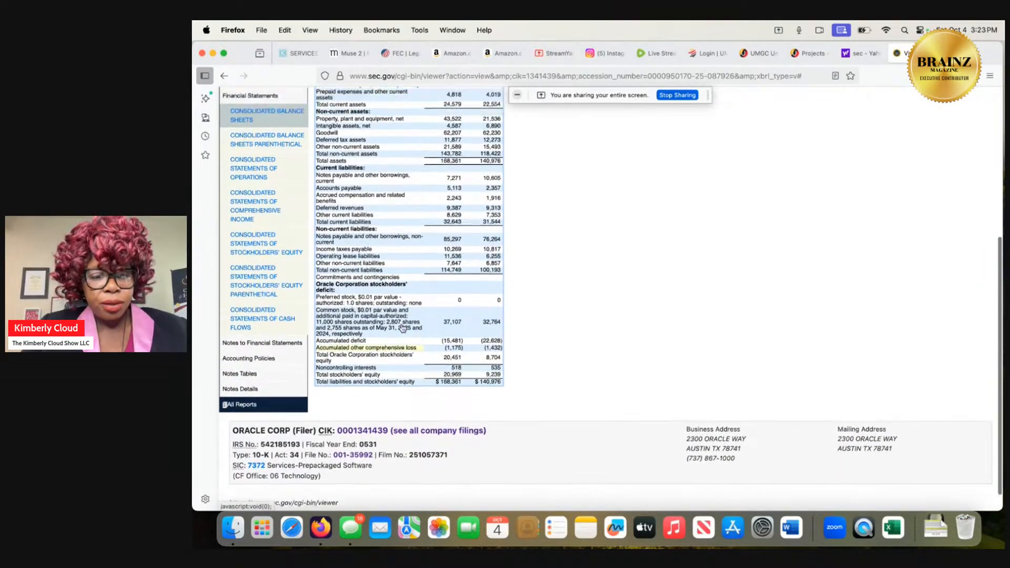
scroll(402, 328, down, 1)
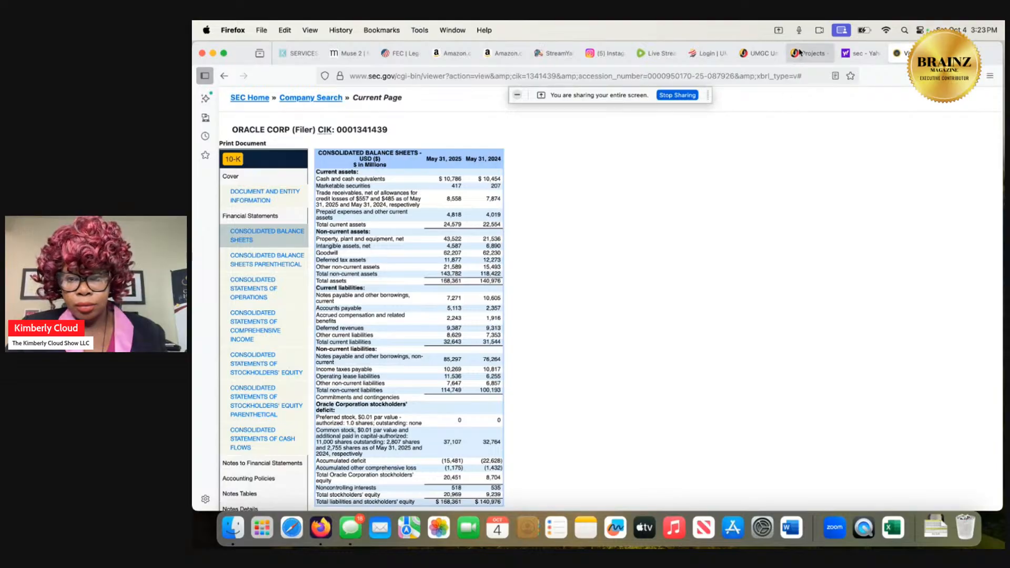
Return to the TLP 630 course project page and review Step 2's email, key points and Take Action instructions.
mouse_move(800, 55)
mouse_move(856, 55)
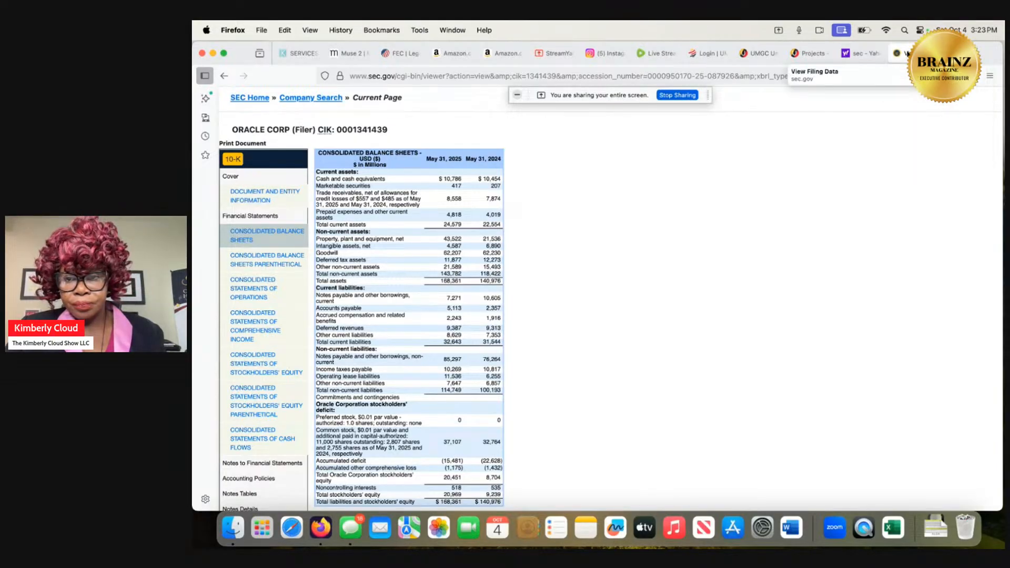
click(803, 54)
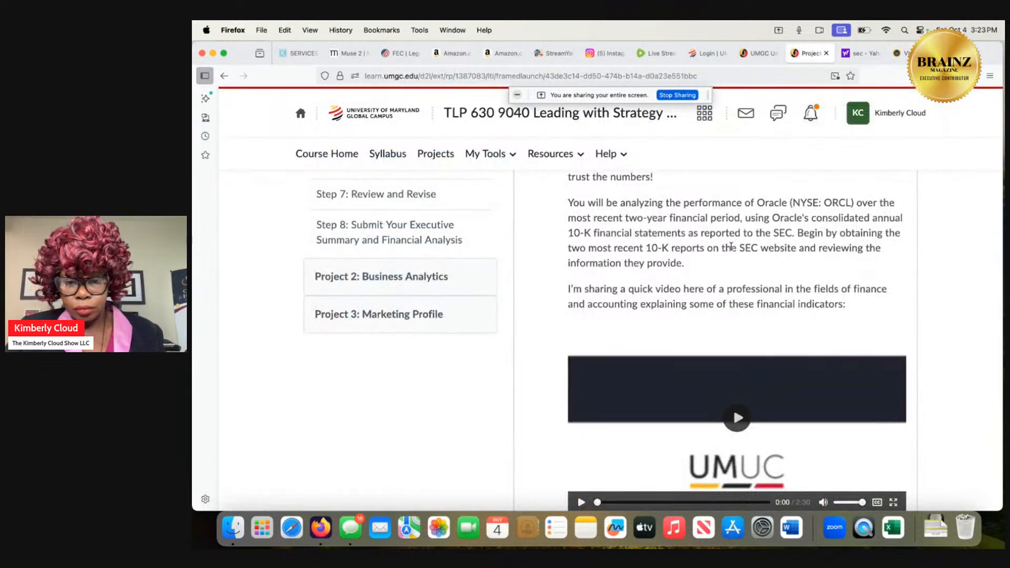
scroll(728, 250, down, 1)
scroll(728, 251, down, 4)
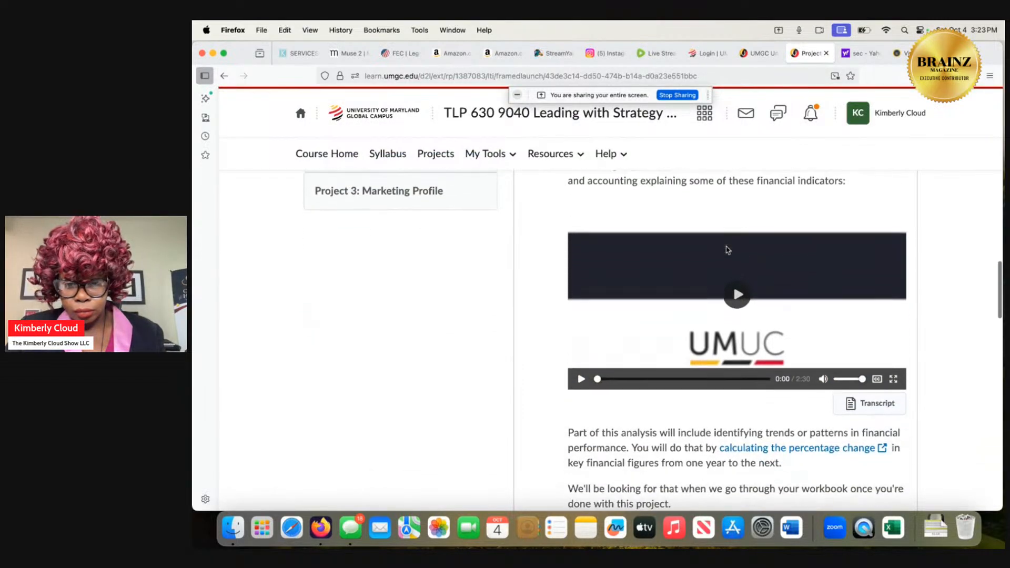
scroll(727, 251, down, 9)
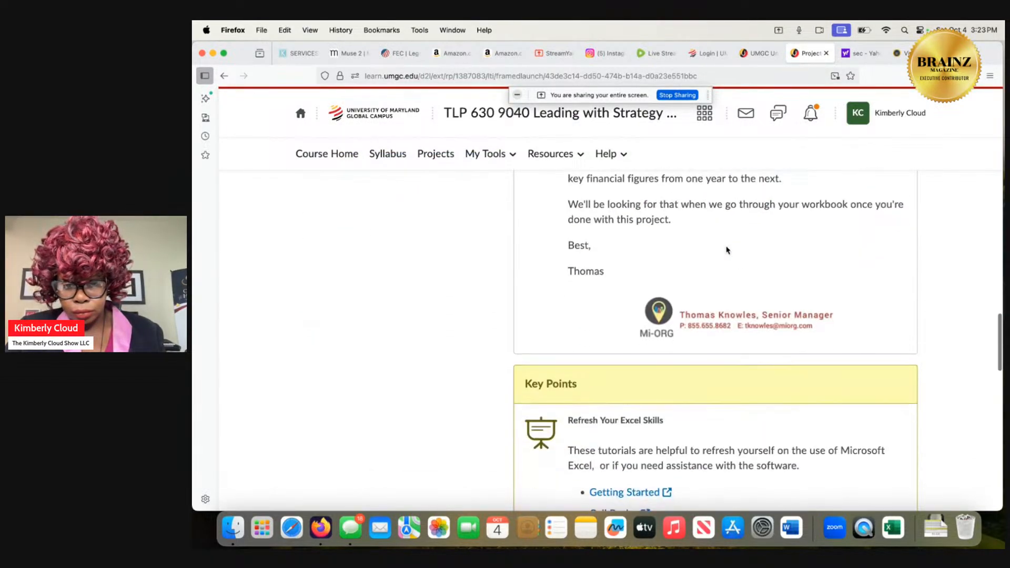
scroll(727, 251, down, 6)
scroll(728, 251, up, 2)
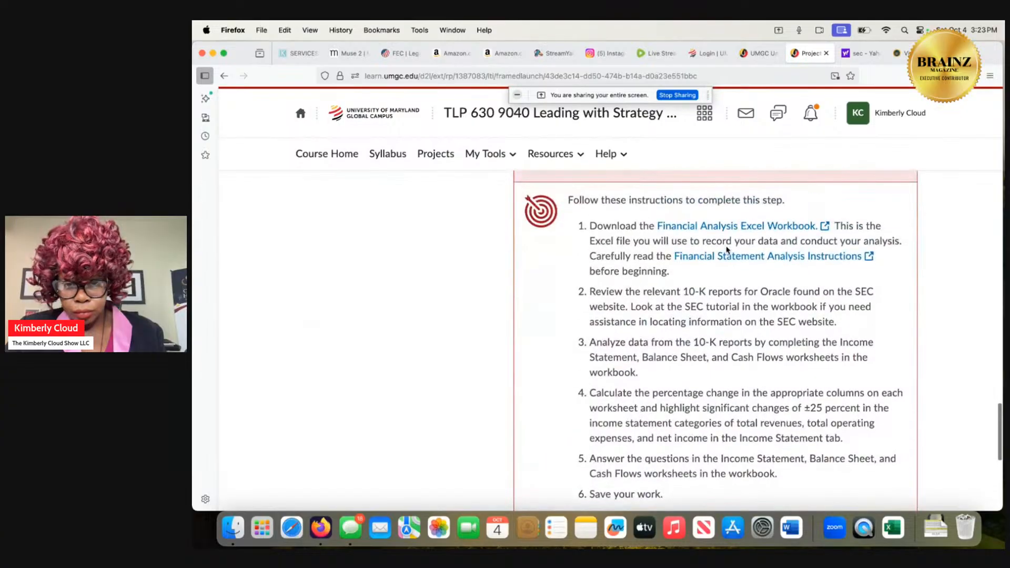
scroll(727, 250, up, 15)
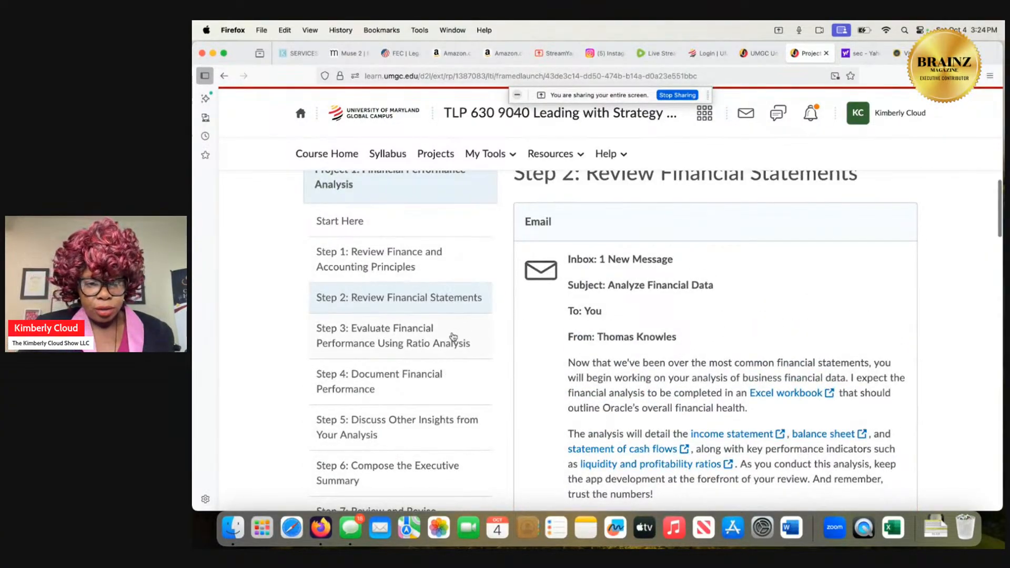
Open Step 3: Evaluate Financial Performance Using Ratio Analysis and read through to its Take Action instructions.
click(453, 337)
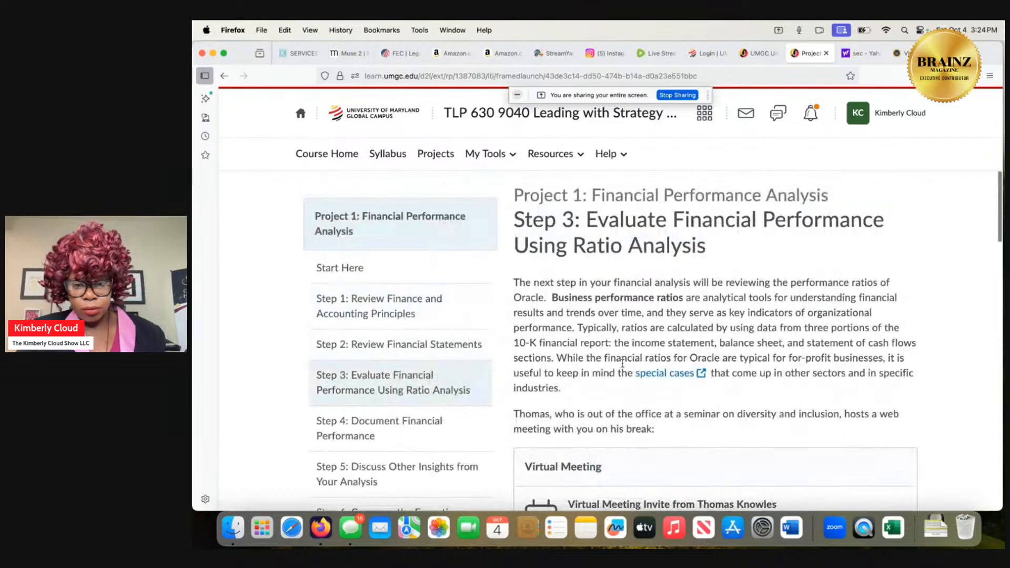
scroll(648, 368, down, 3)
scroll(649, 368, down, 1)
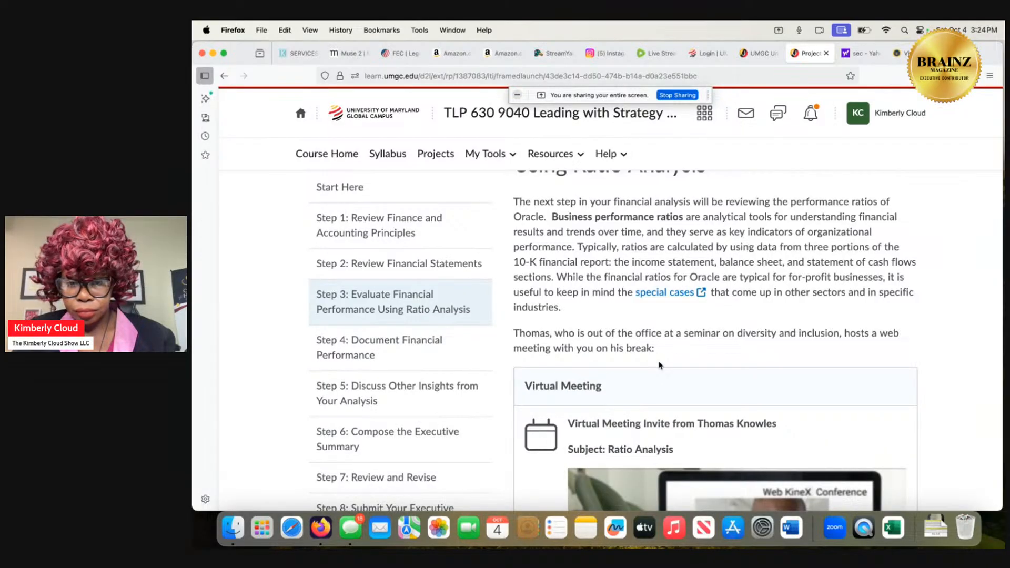
scroll(659, 364, down, 10)
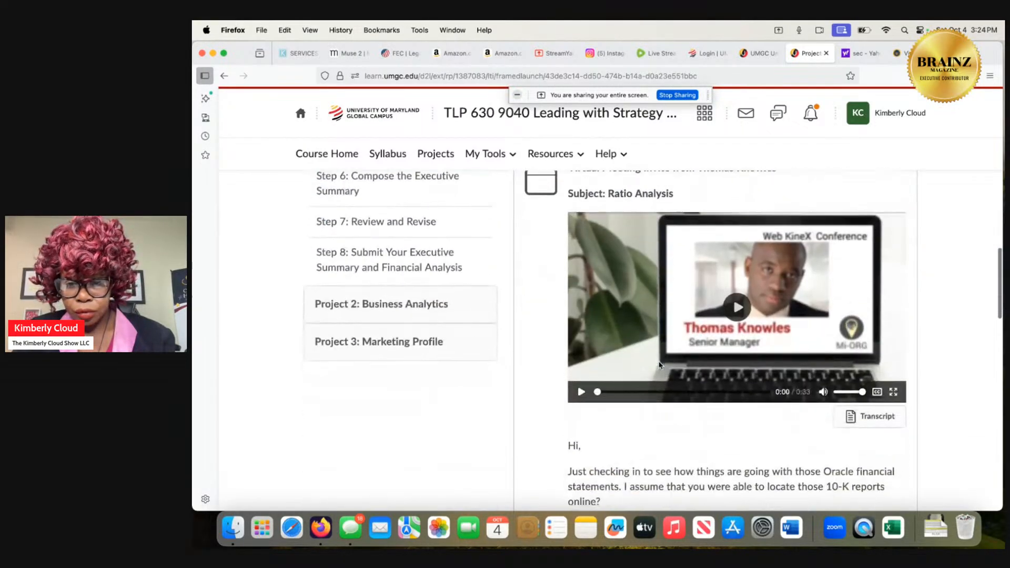
scroll(659, 365, down, 10)
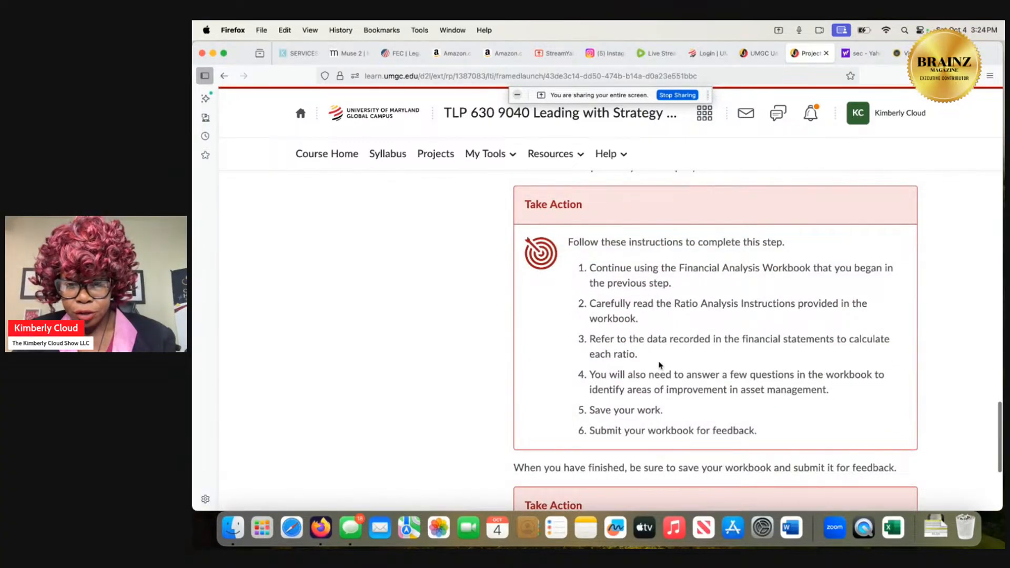
Switch to Excel, close the blank workbook, and open the completed-name copy of the Financial Analysis Excel Workbook from Downloads.
click(893, 532)
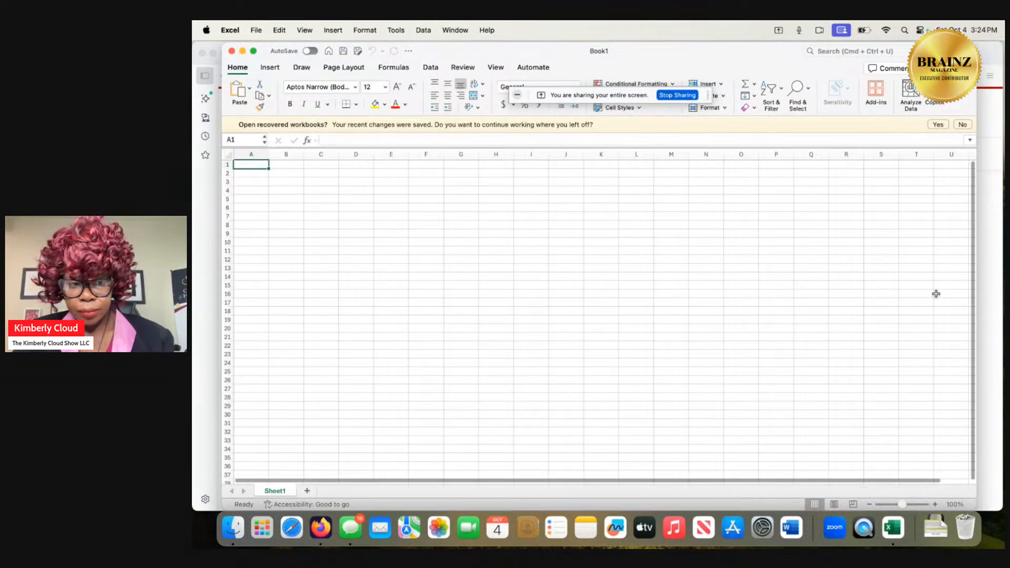
click(231, 51)
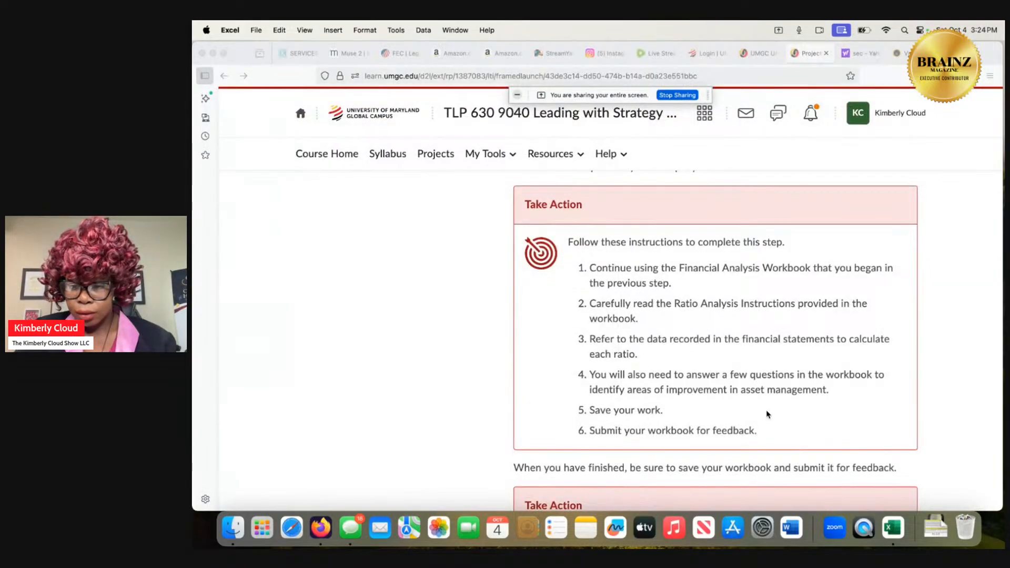
click(935, 529)
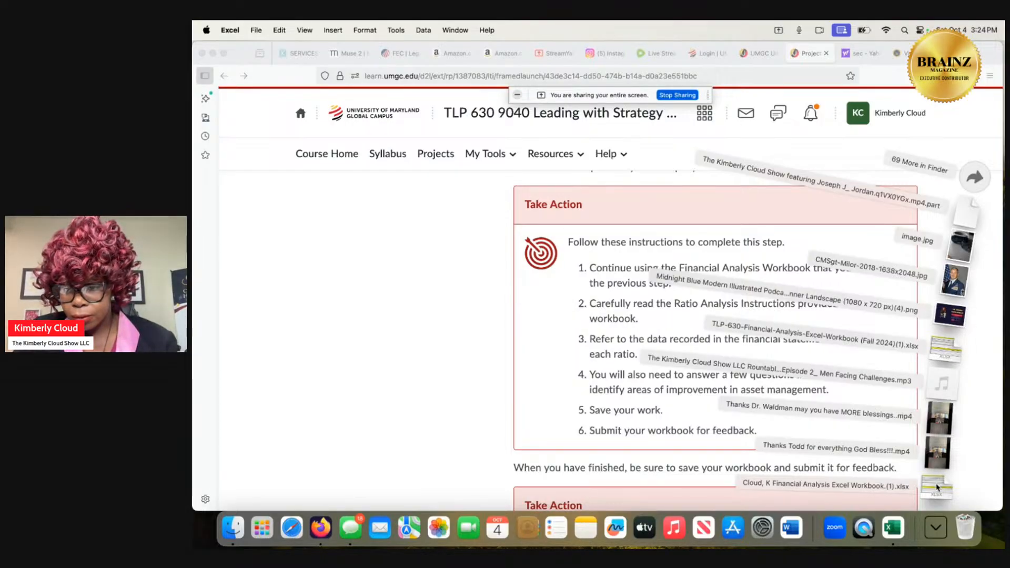
click(940, 479)
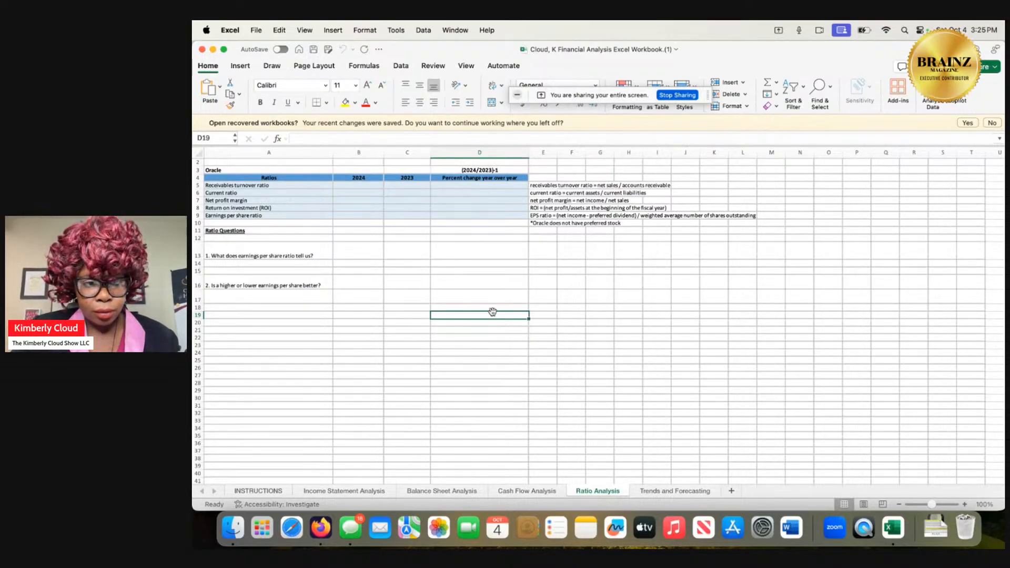
Arrange the workbook and browser windows so they partly overlap, narrowing the workbook window to leave the course page accessible.
drag(594, 67, 524, 136)
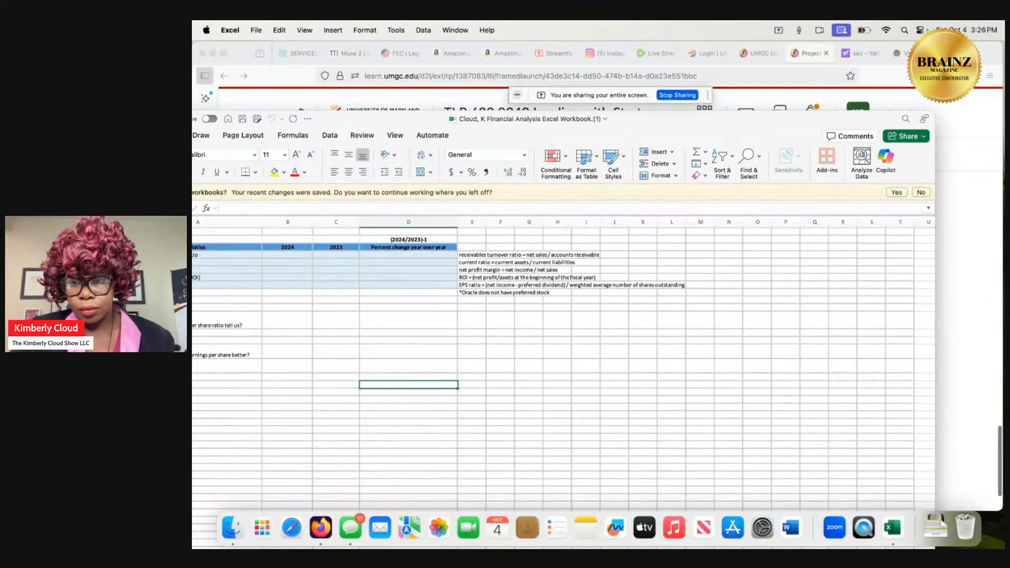
click(905, 76)
drag(910, 50, 998, 60)
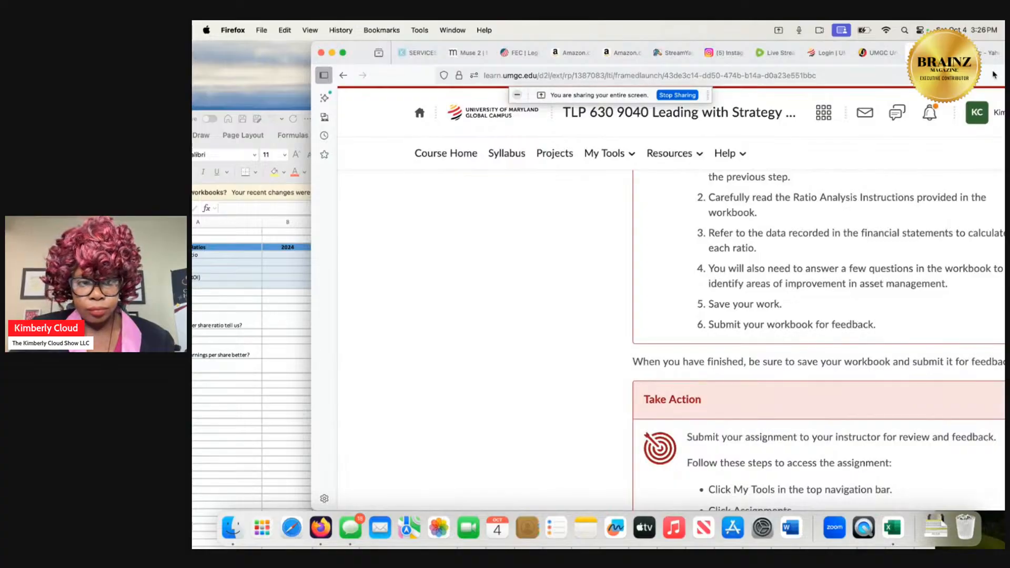
click(273, 129)
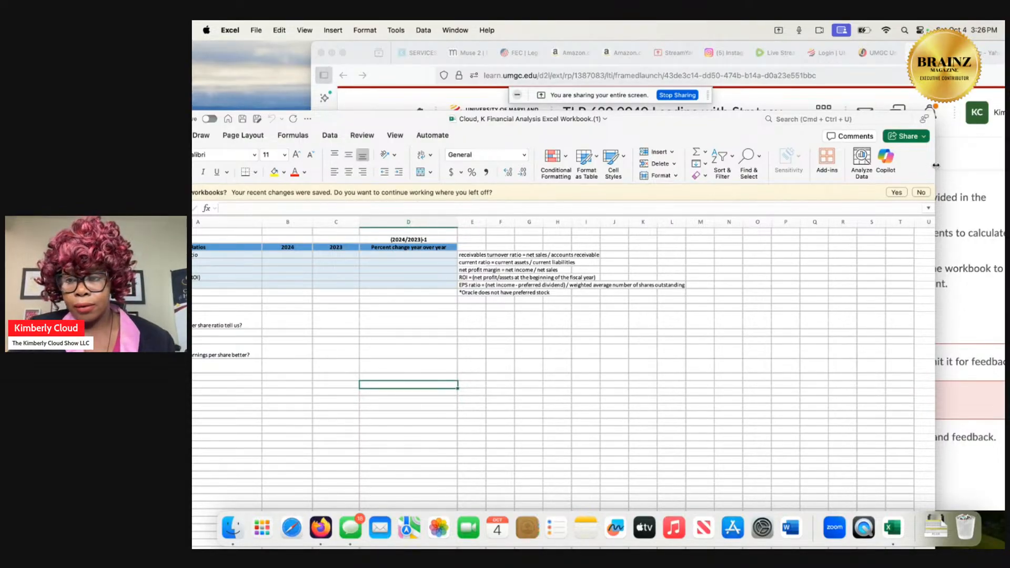
drag(934, 167, 730, 193)
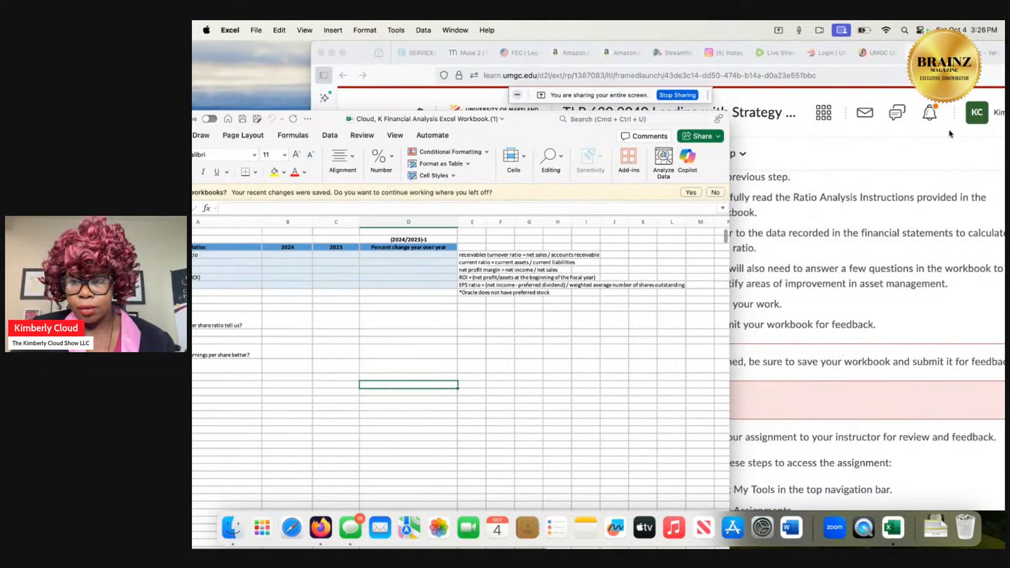
drag(992, 75, 925, 94)
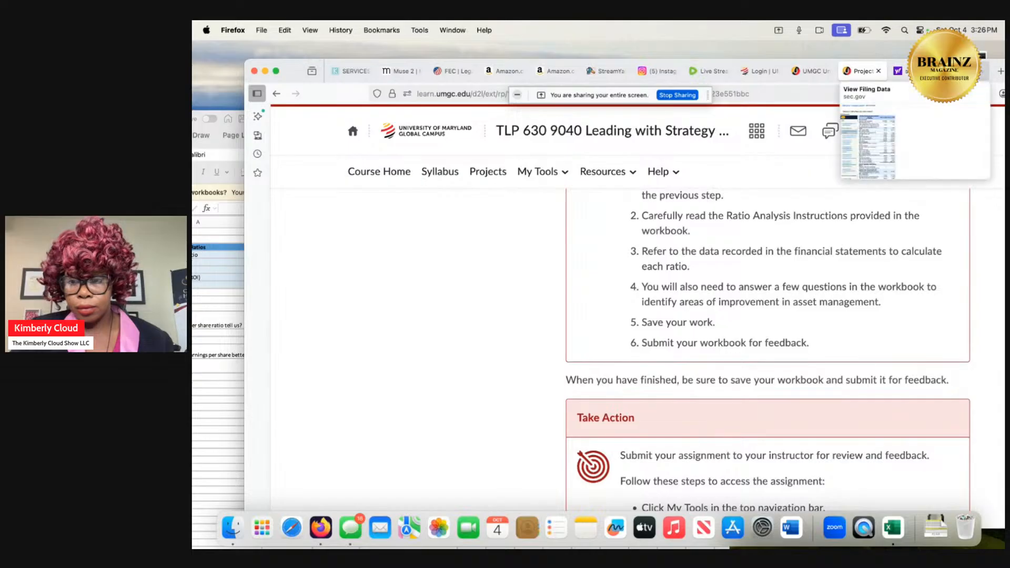
Place Oracle's SEC balance sheets beside the workbook's Ratio Analysis sheet and minimize the screen-sharing notice.
click(967, 72)
drag(915, 95, 991, 95)
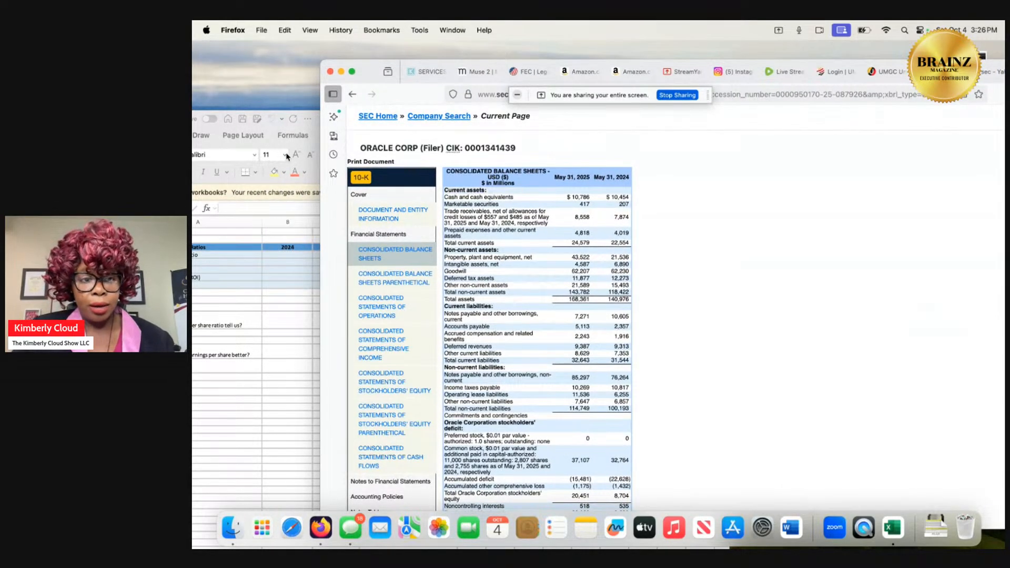
click(273, 123)
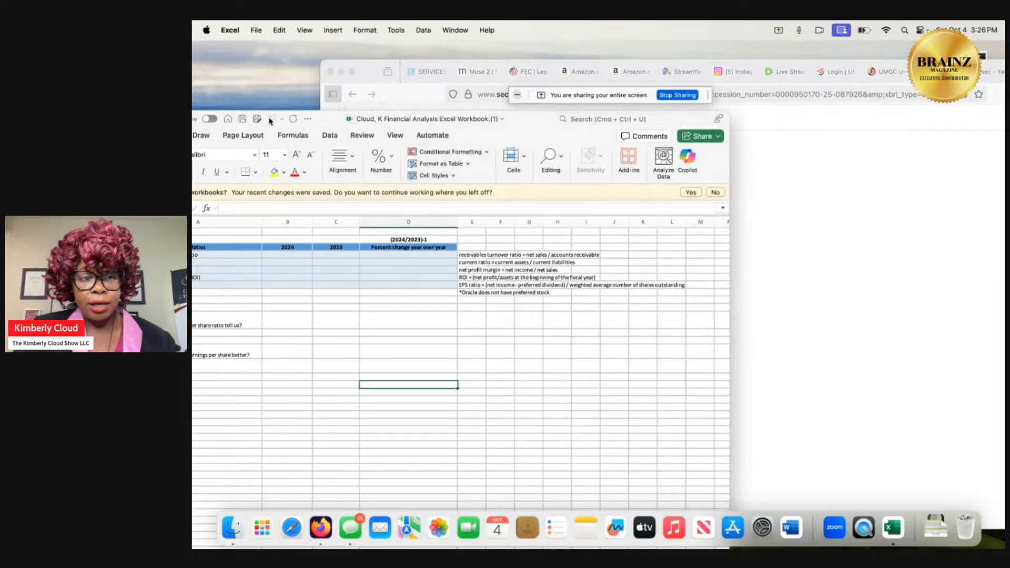
drag(273, 122, 378, 51)
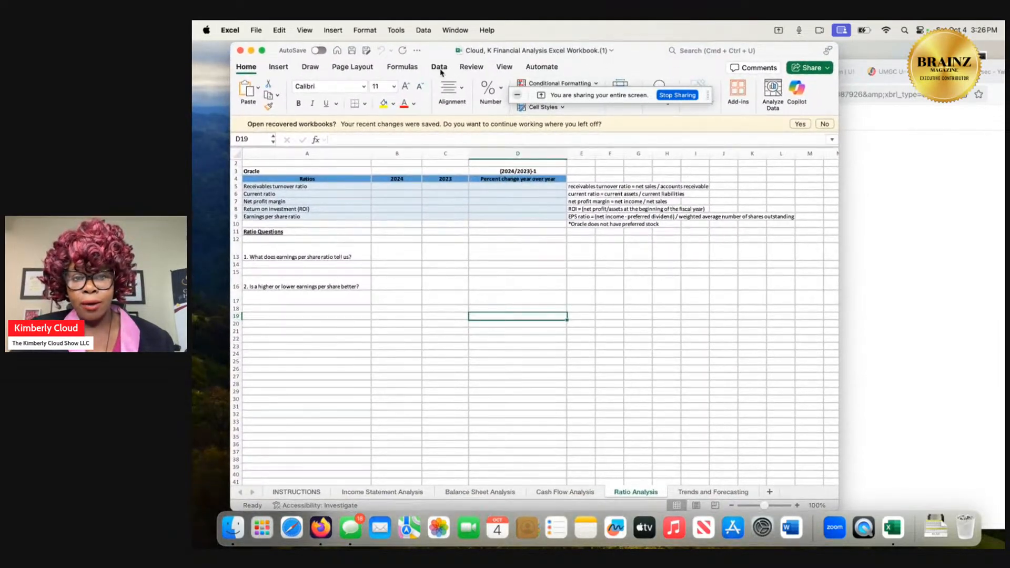
click(517, 96)
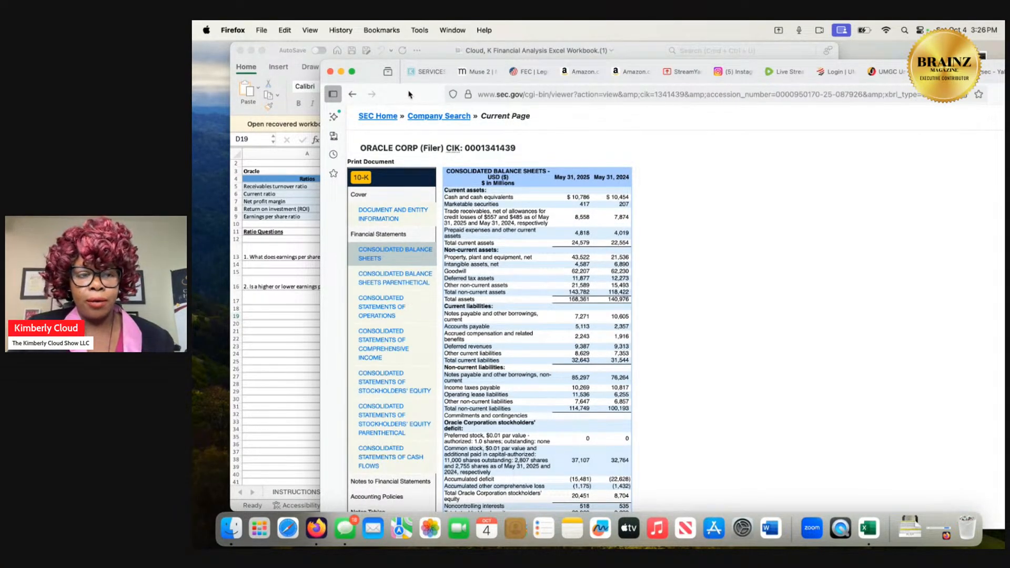
drag(411, 95, 414, 70)
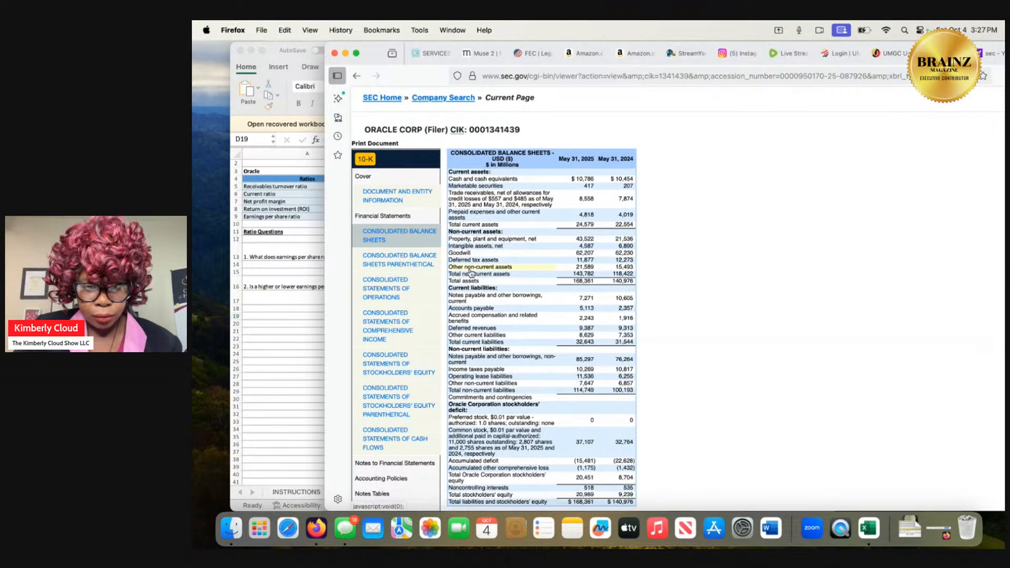
Review Oracle's Consolidated Balance Sheets from current assets down to the filer information below the table.
scroll(471, 273, down, 2)
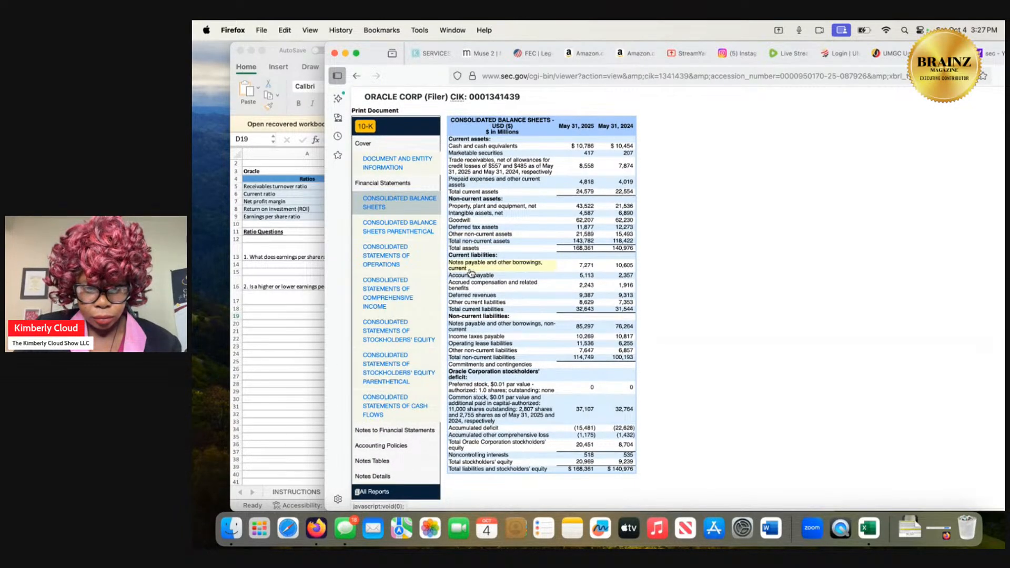
scroll(471, 273, down, 5)
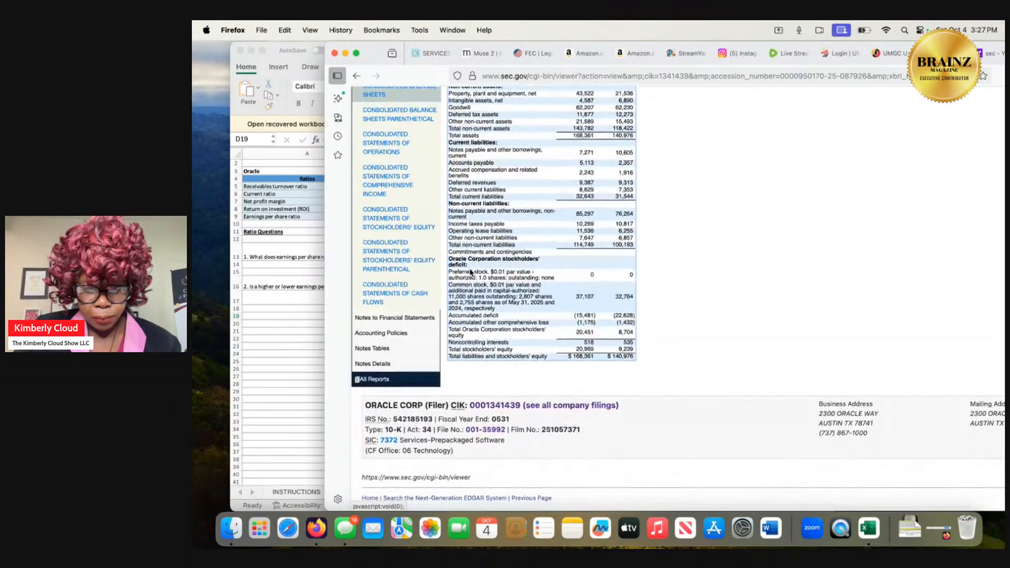
scroll(470, 272, up, 6)
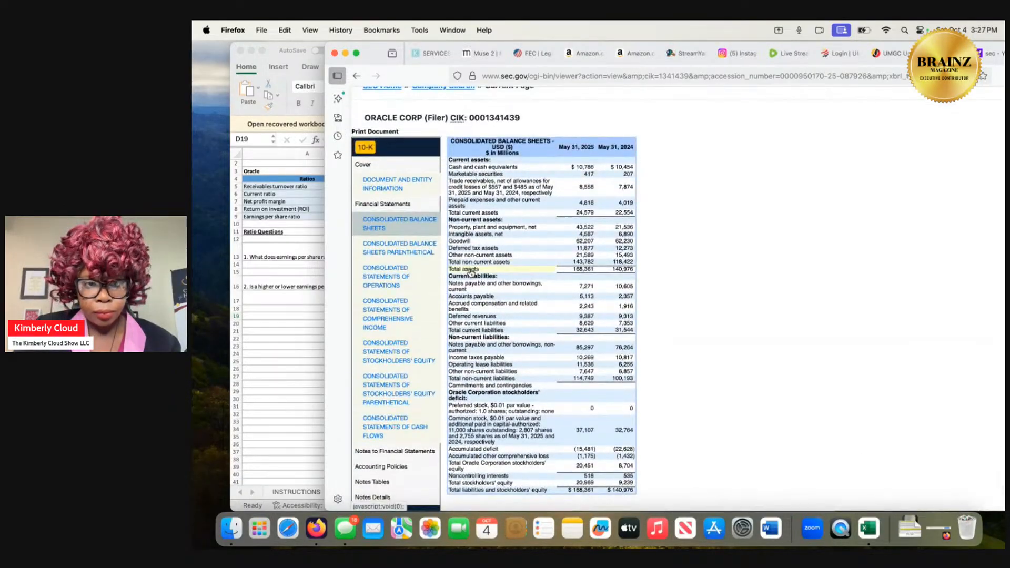
Open Oracle's full 10-K document and read through the cover page, table of contents and forward-looking statements note.
click(365, 147)
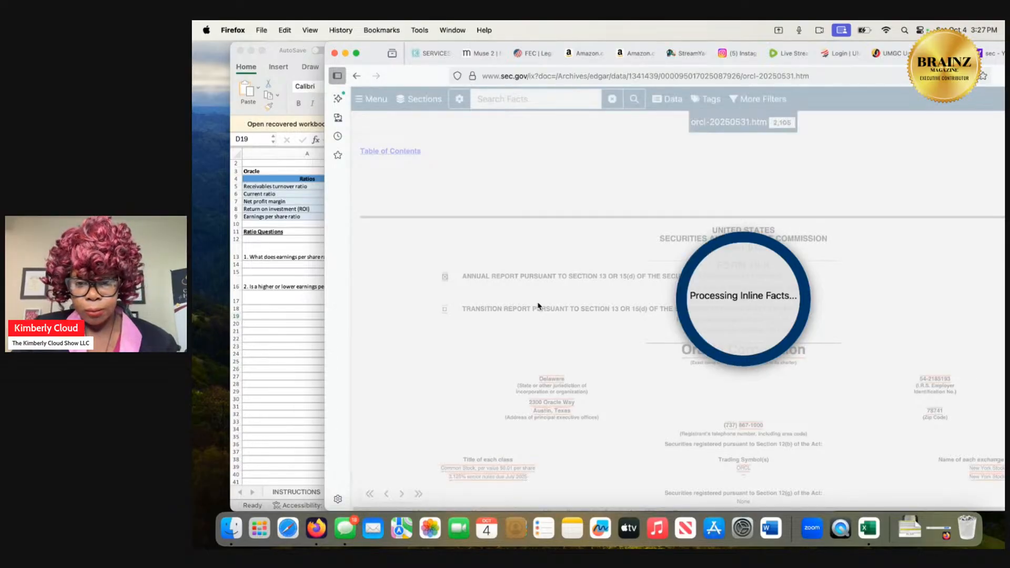
scroll(537, 305, down, 10)
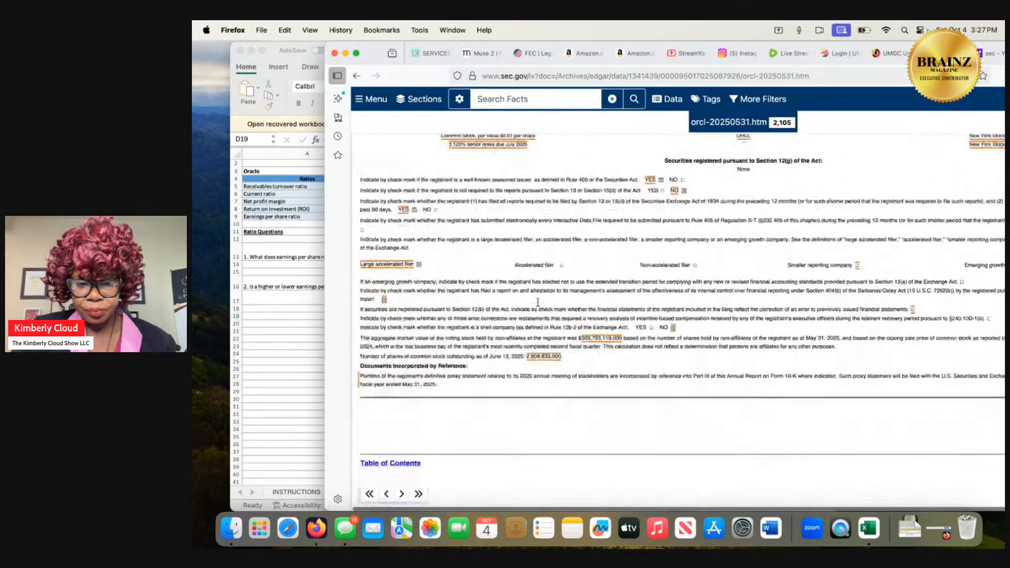
scroll(538, 302, down, 15)
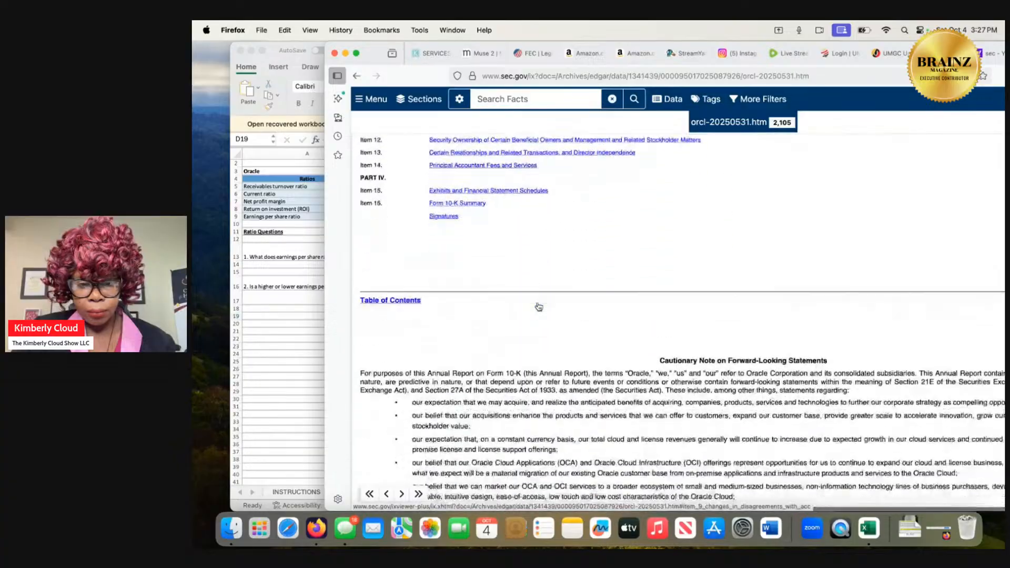
scroll(538, 305, down, 15)
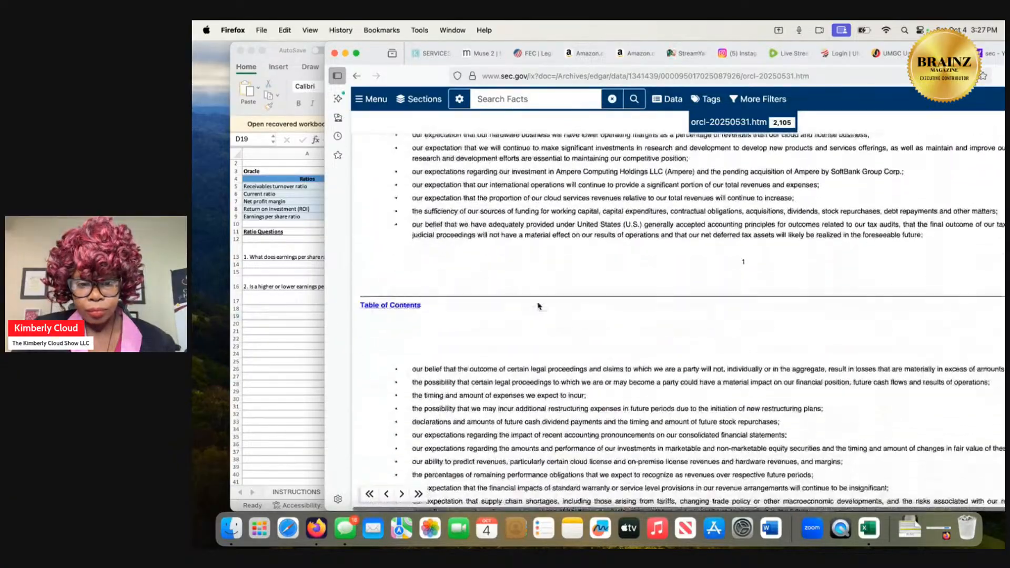
scroll(538, 306, down, 5)
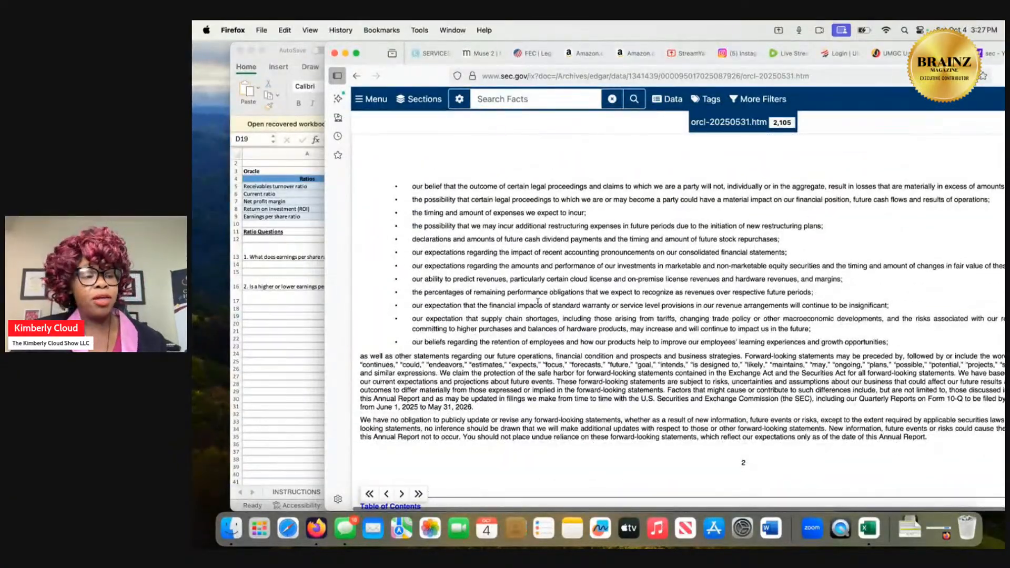
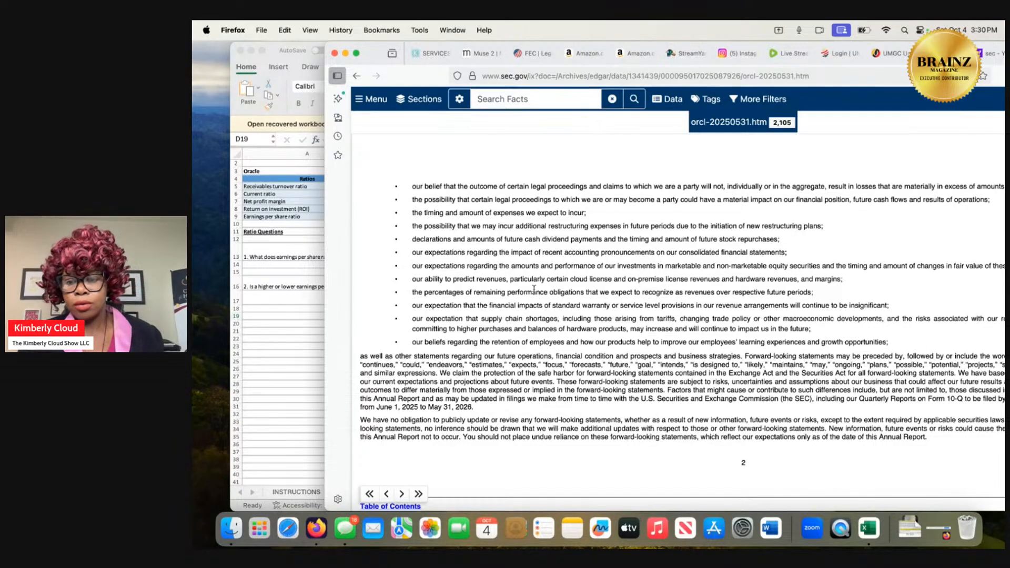
Return to the 10-K's table of contents and open Item 8, Financial Statements and Supplementary Data.
scroll(485, 216, up, 15)
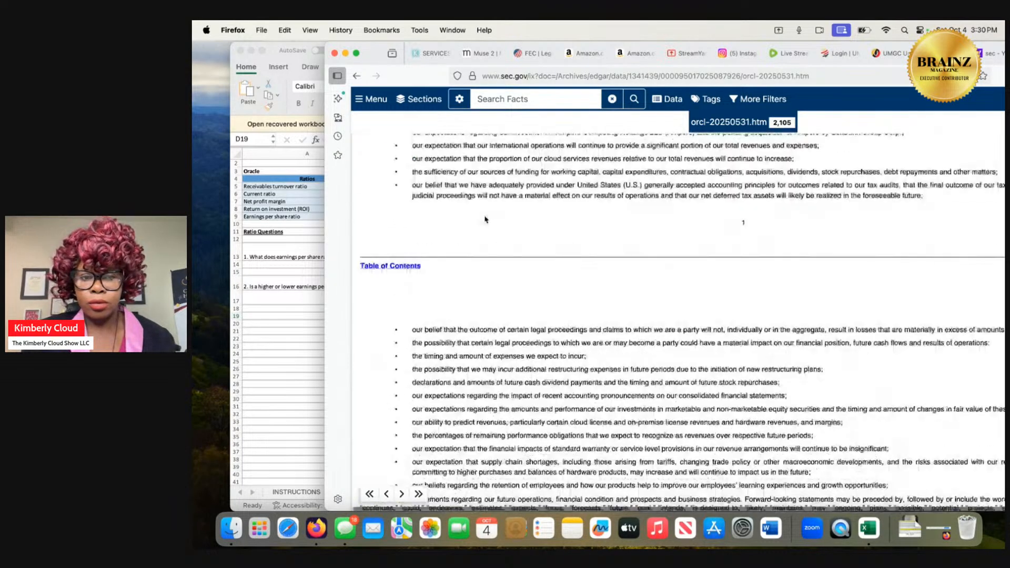
scroll(484, 215, up, 4)
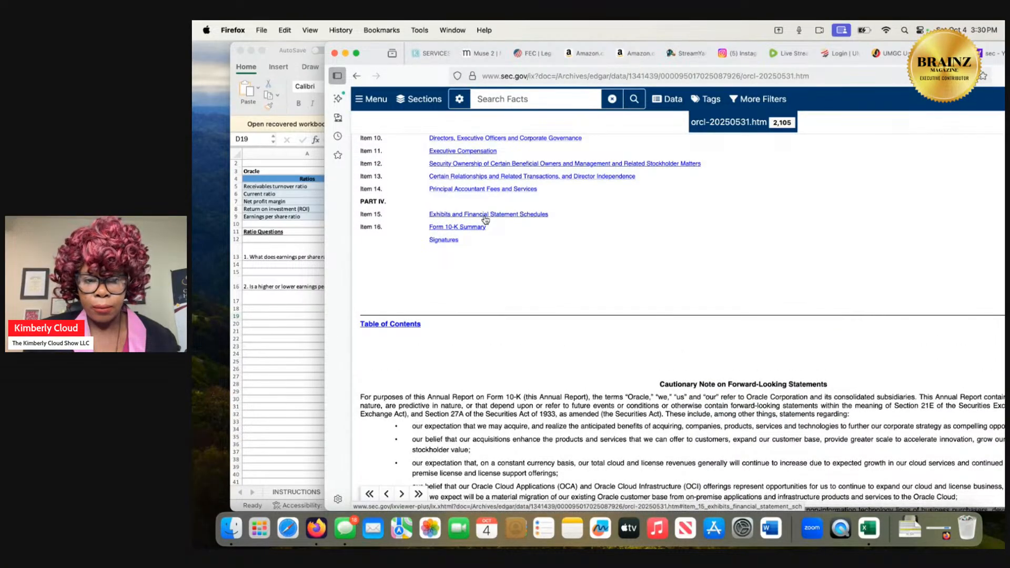
scroll(485, 220, up, 5)
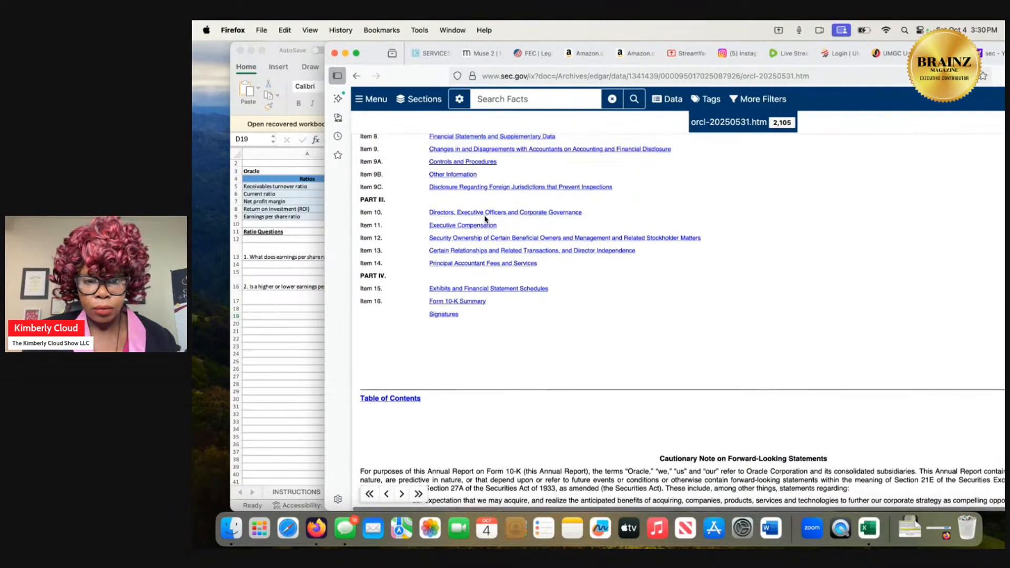
scroll(485, 219, up, 2)
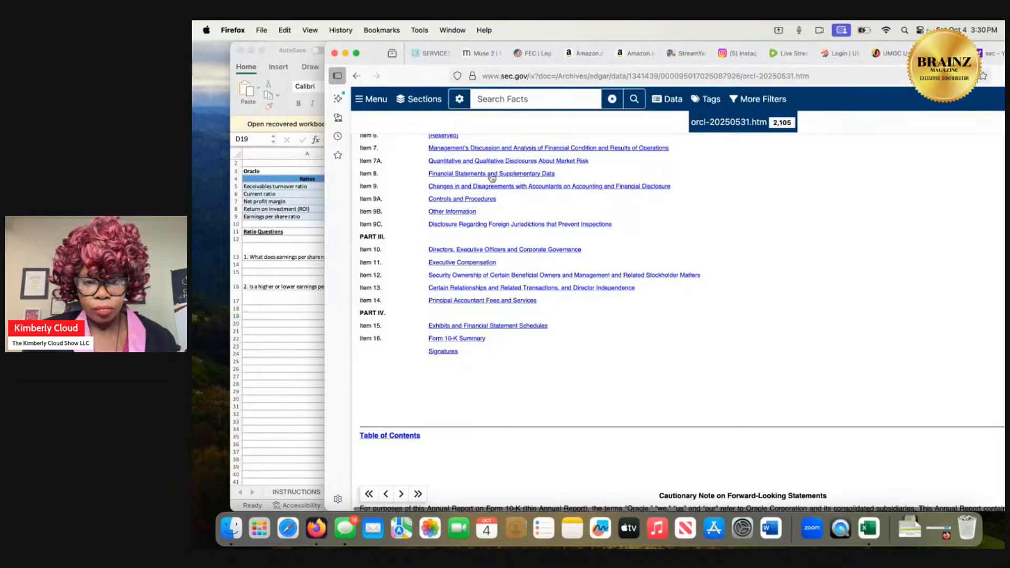
click(493, 173)
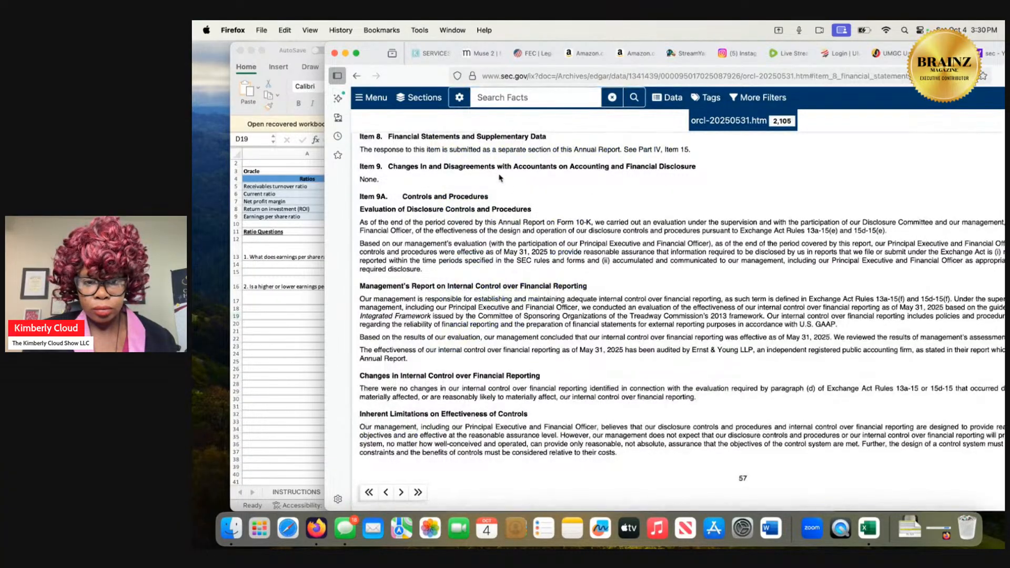
Read from Item 8 to Item 15's list of financial statements and open the Notes to Consolidated Financial Statements.
scroll(539, 320, up, 3)
scroll(540, 322, down, 9)
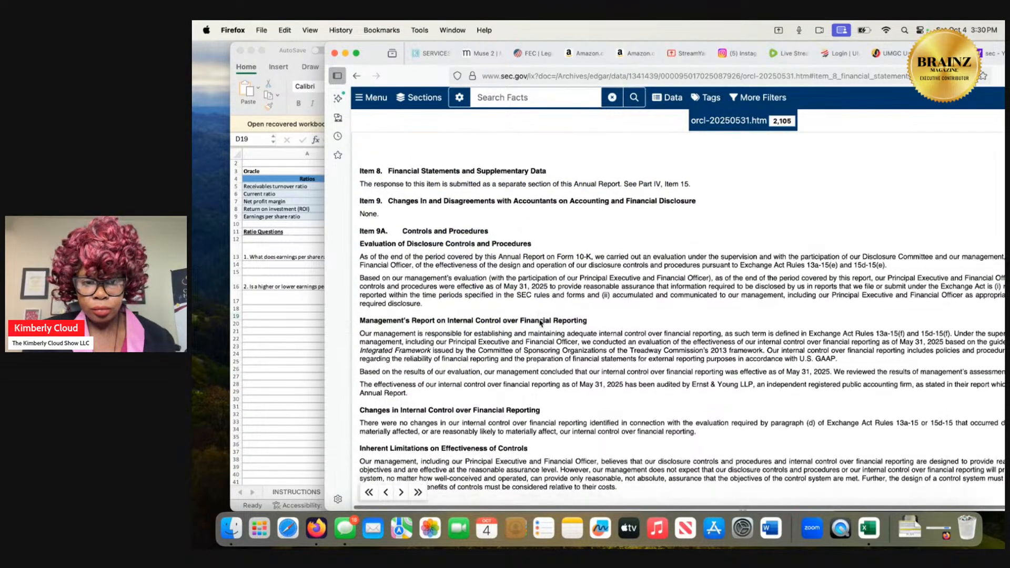
scroll(539, 323, down, 15)
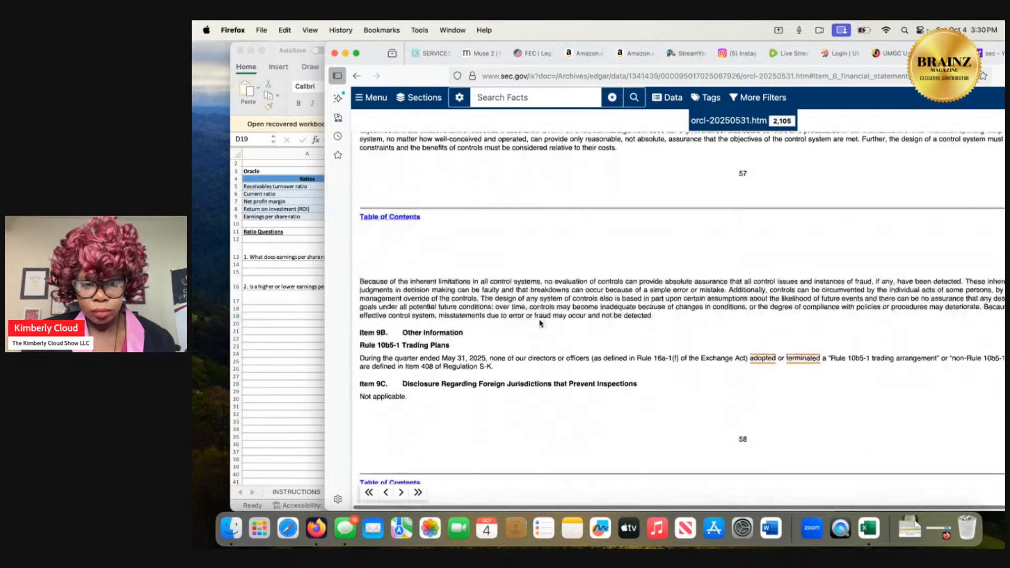
scroll(539, 323, down, 20)
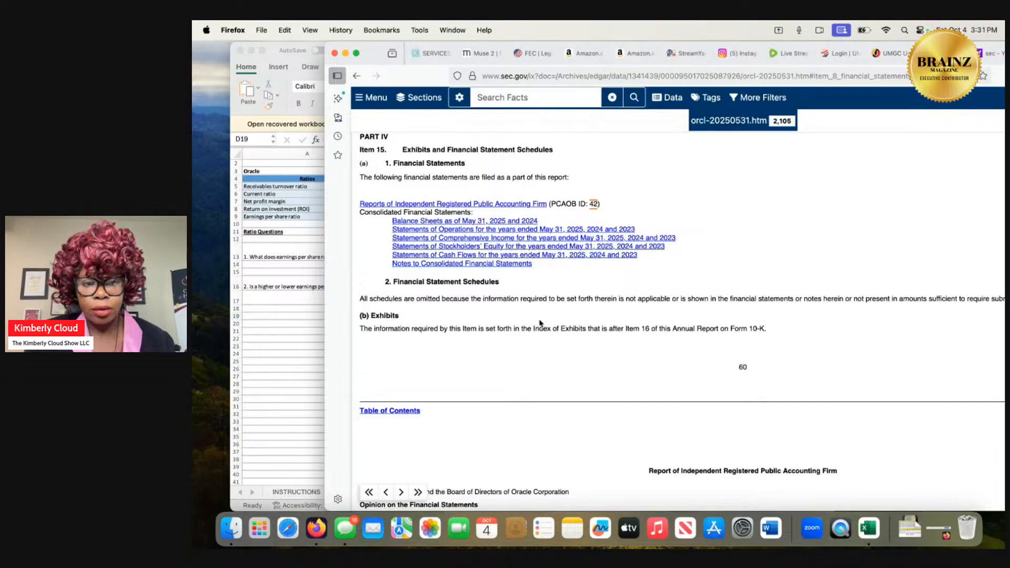
scroll(539, 322, up, 1)
scroll(539, 322, up, 1)
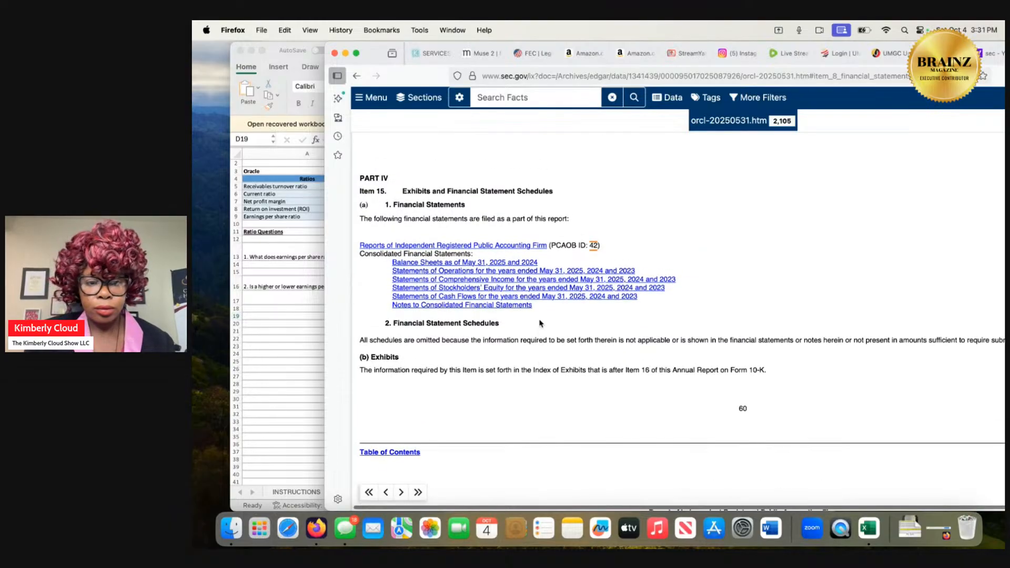
click(514, 313)
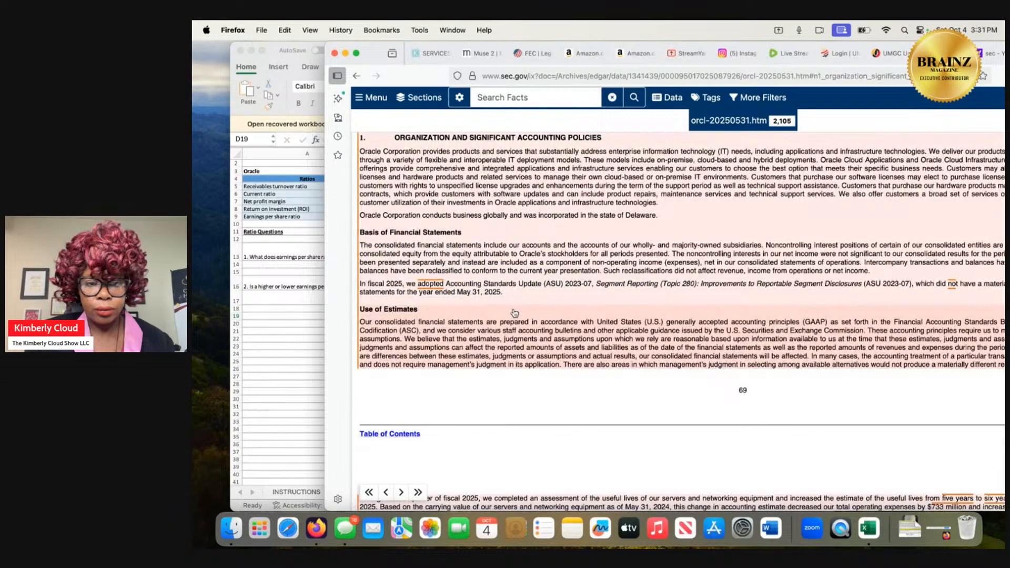
Review Oracle's Consolidated Statements of Cash Flows, from operating activities down to the supplemental cash flow data.
scroll(514, 313, up, 10)
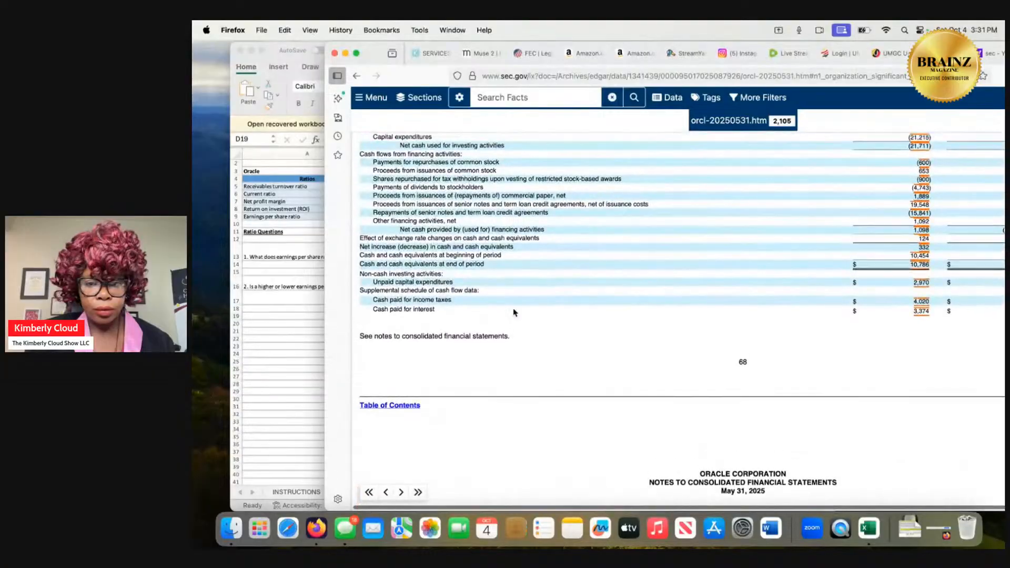
scroll(514, 313, up, 5)
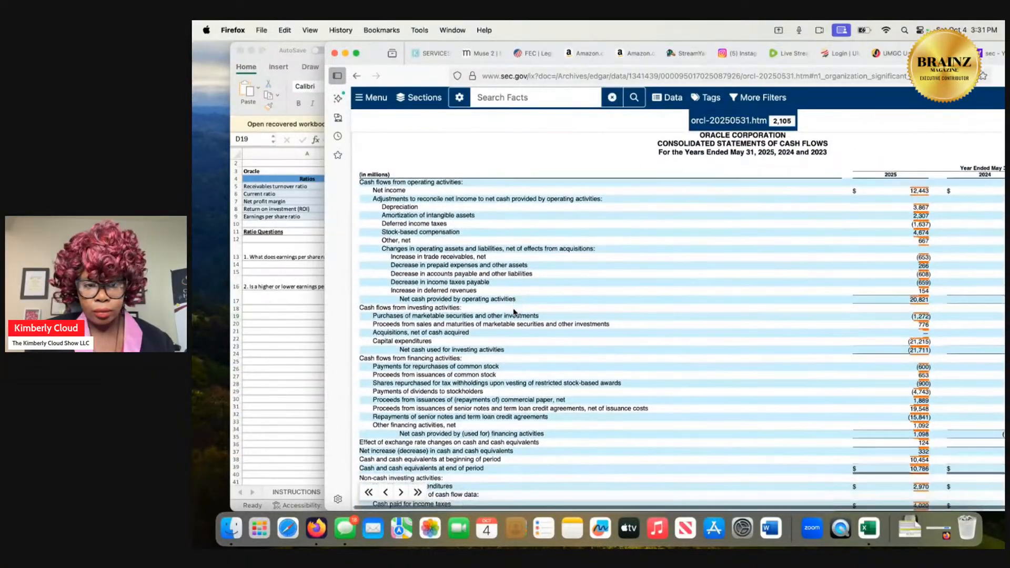
scroll(514, 313, down, 3)
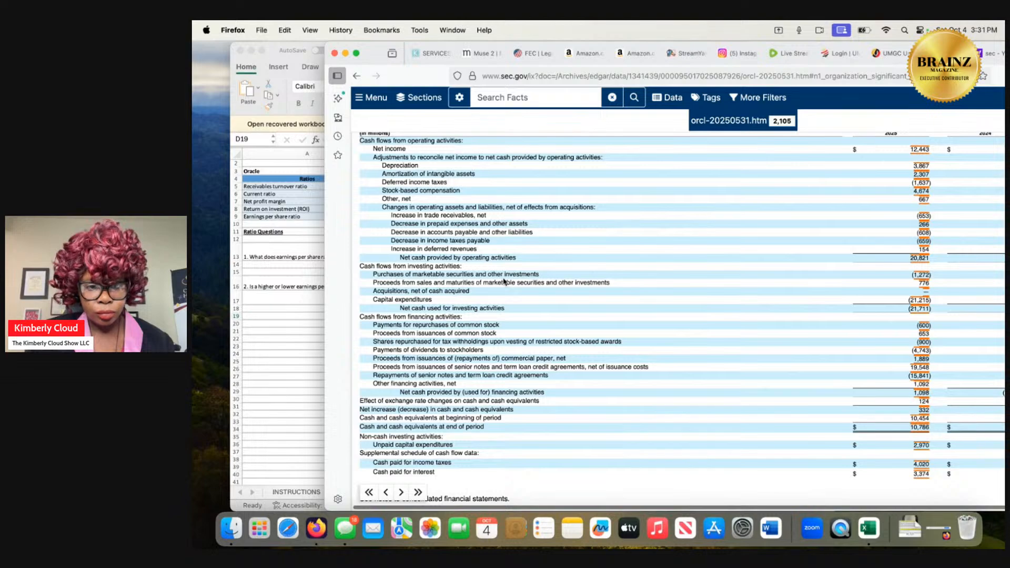
scroll(503, 281, down, 2)
scroll(503, 278, down, 1)
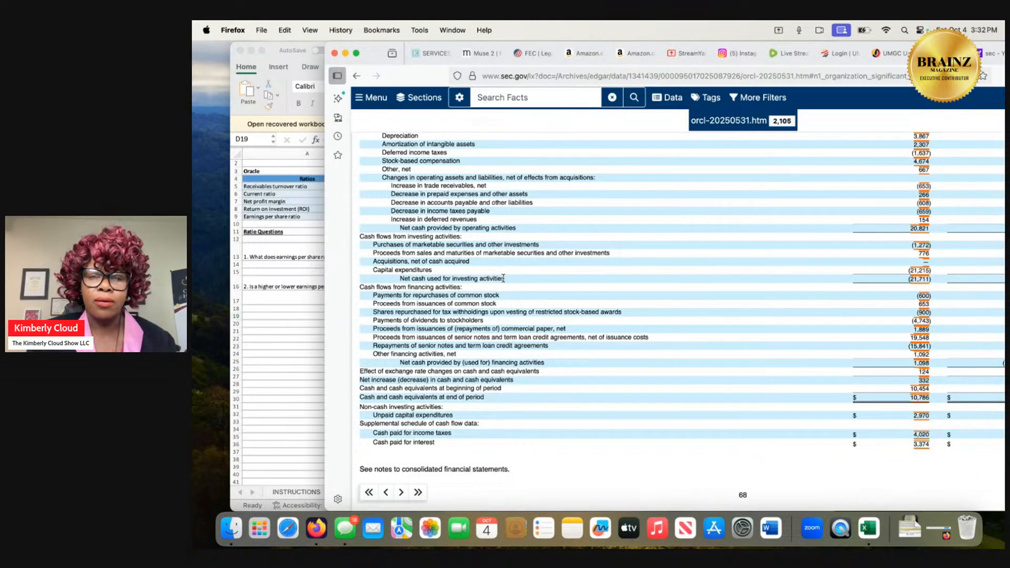
scroll(503, 278, up, 1)
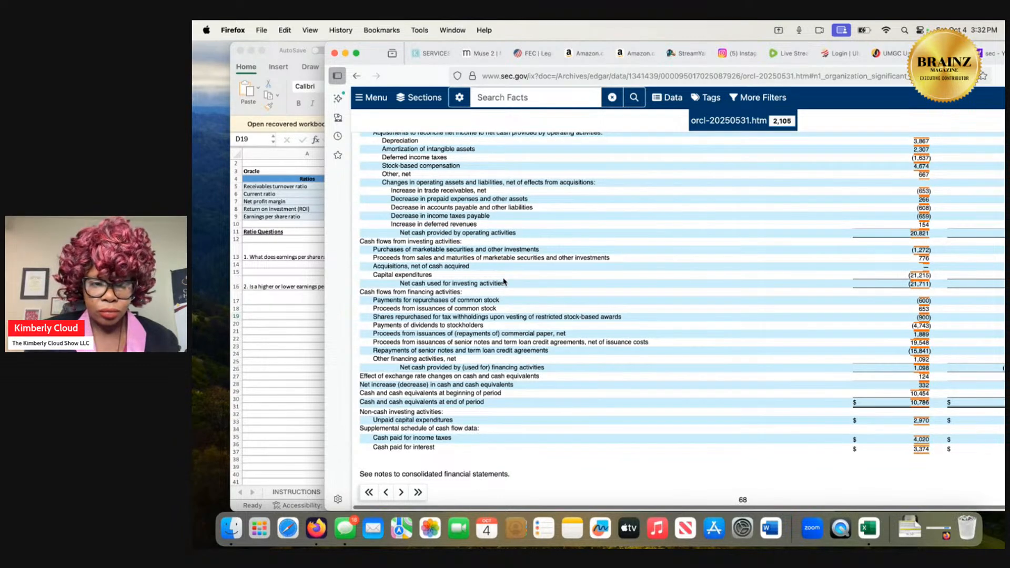
scroll(503, 282, down, 3)
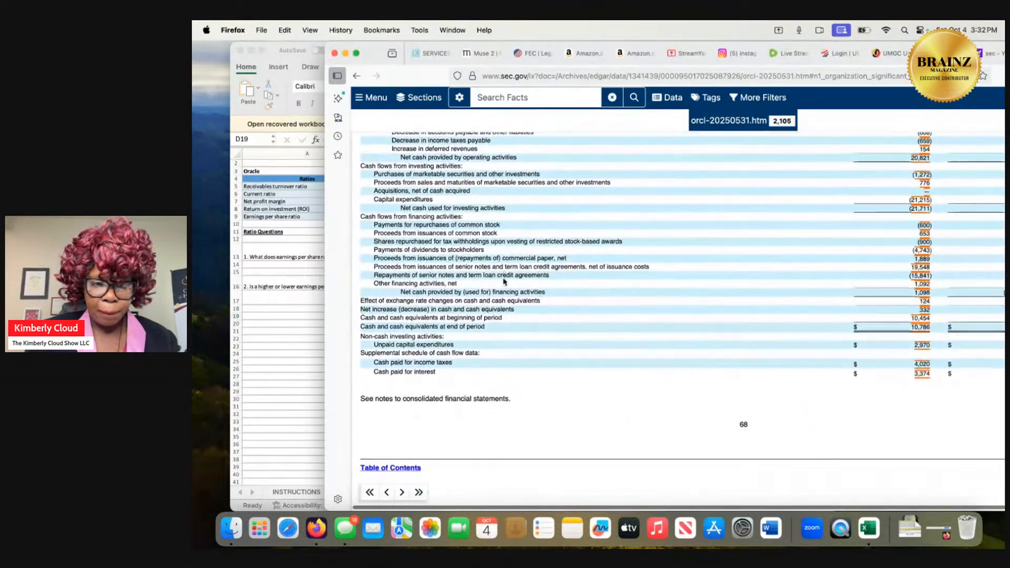
Read through Note 1's accounting policies, from performance obligations and credit risk to inventories, goodwill, leases and stock-based compensation.
scroll(503, 281, down, 2)
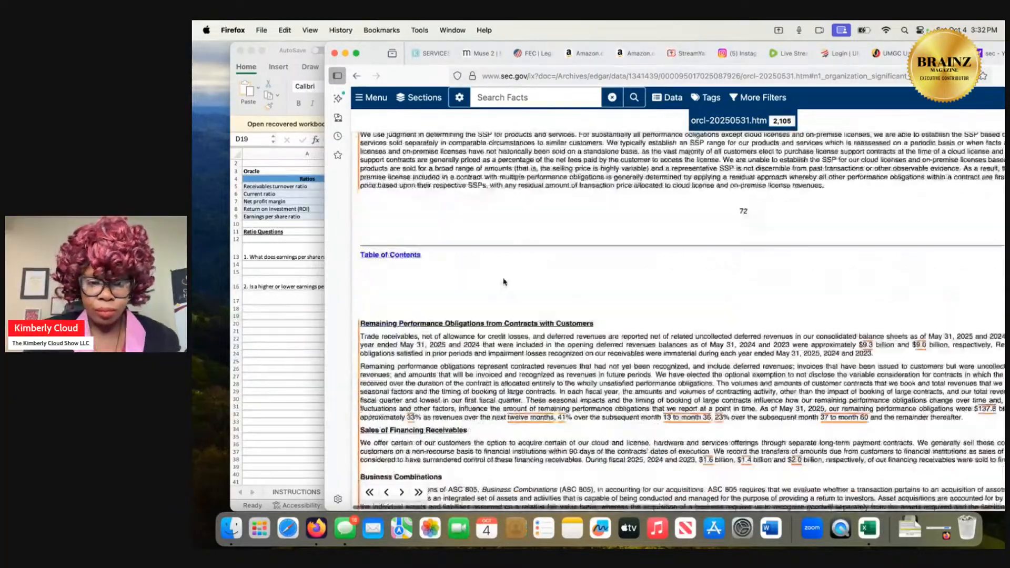
scroll(503, 282, down, 15)
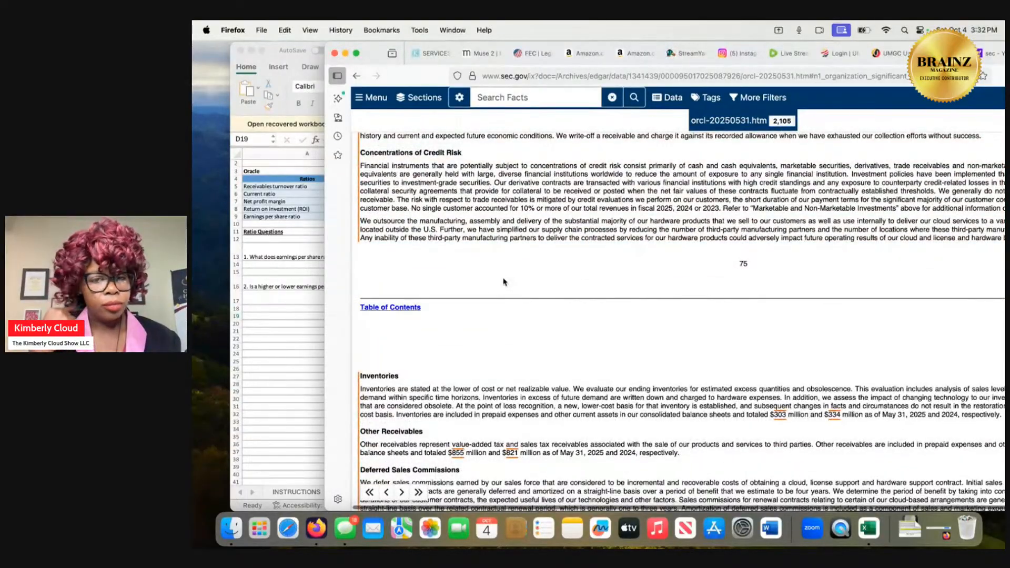
scroll(503, 282, down, 1)
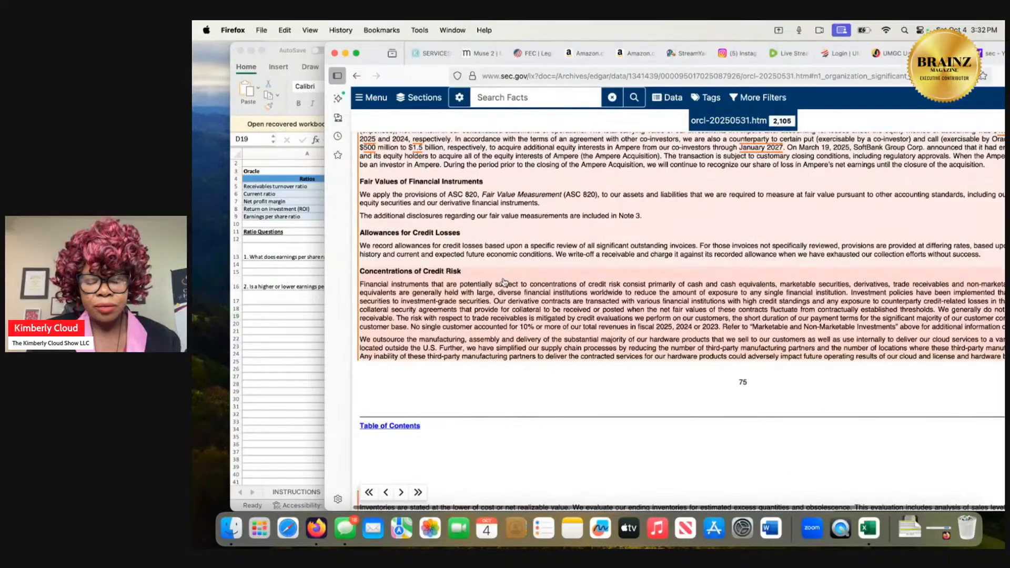
scroll(504, 283, down, 5)
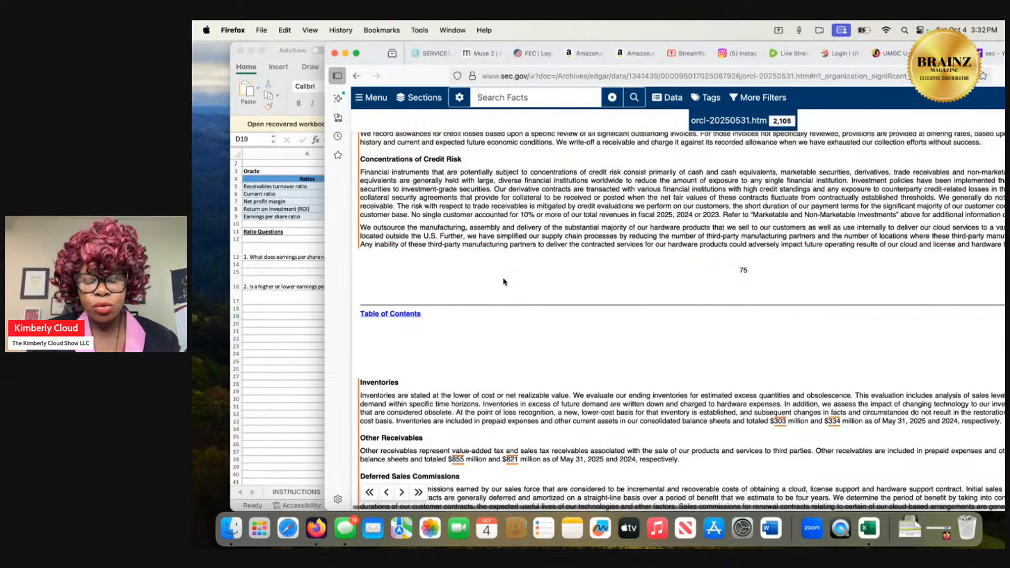
scroll(503, 282, down, 5)
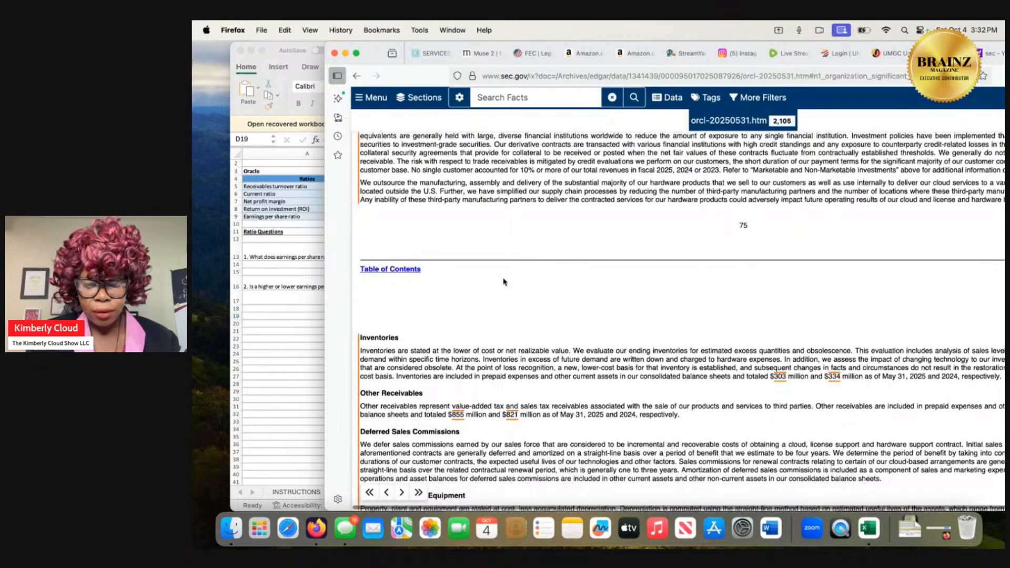
scroll(504, 282, down, 10)
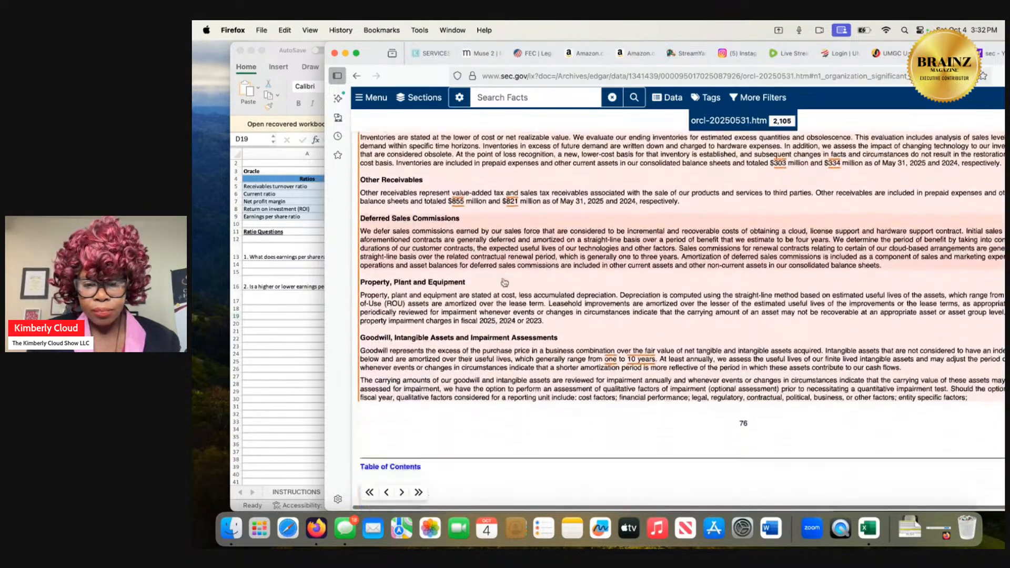
scroll(503, 282, down, 2)
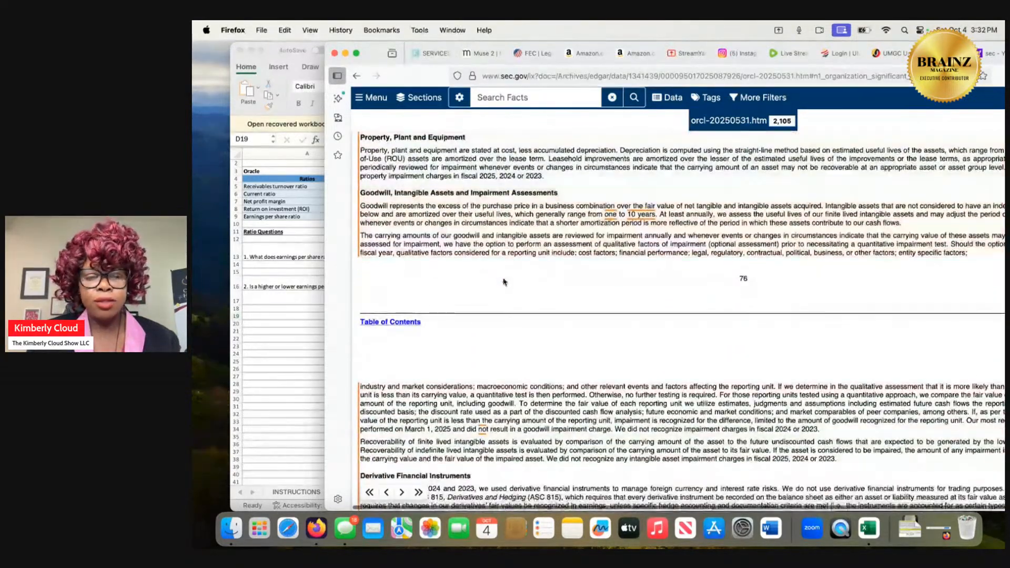
scroll(504, 283, down, 1)
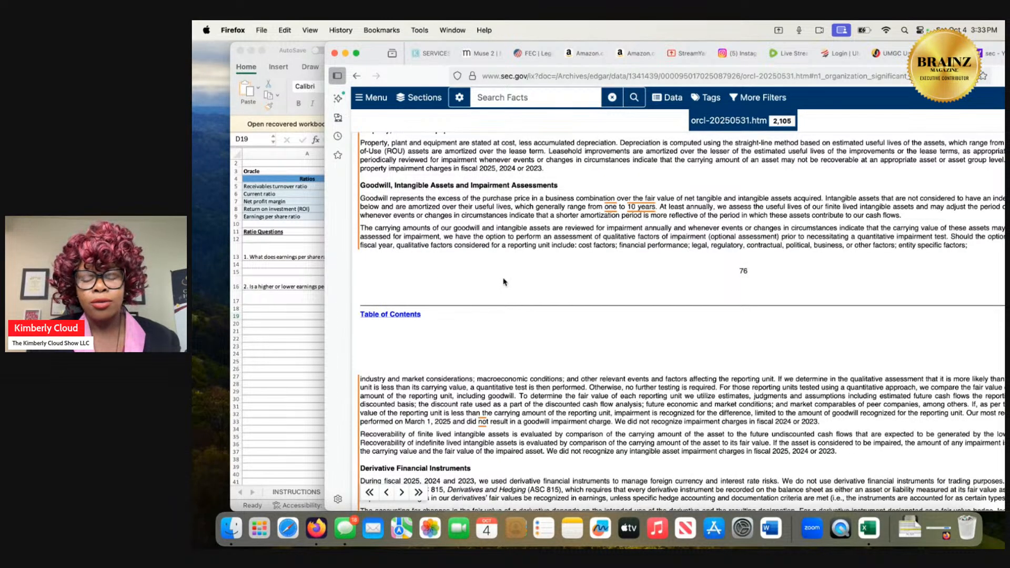
scroll(503, 282, down, 10)
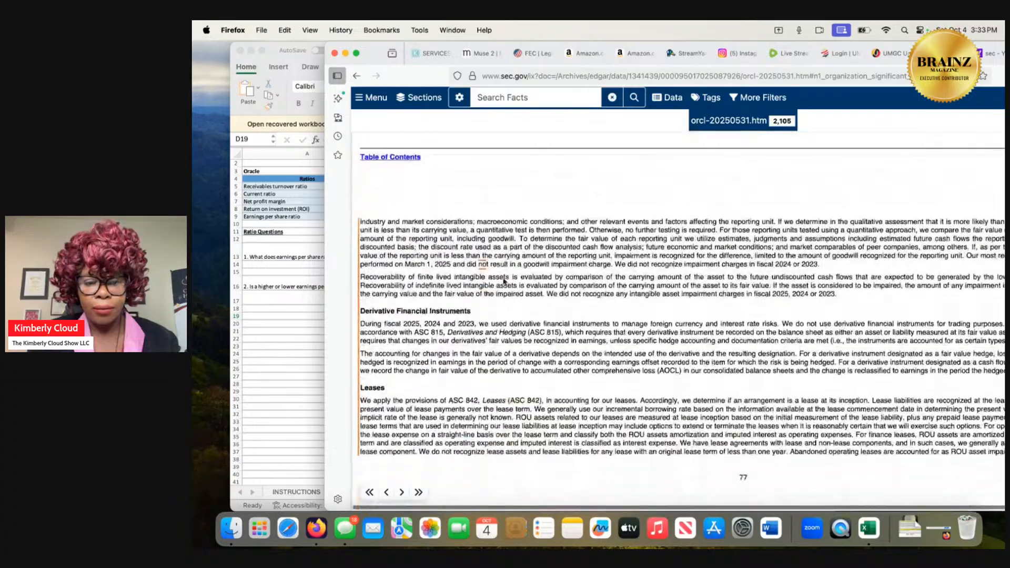
scroll(505, 283, down, 10)
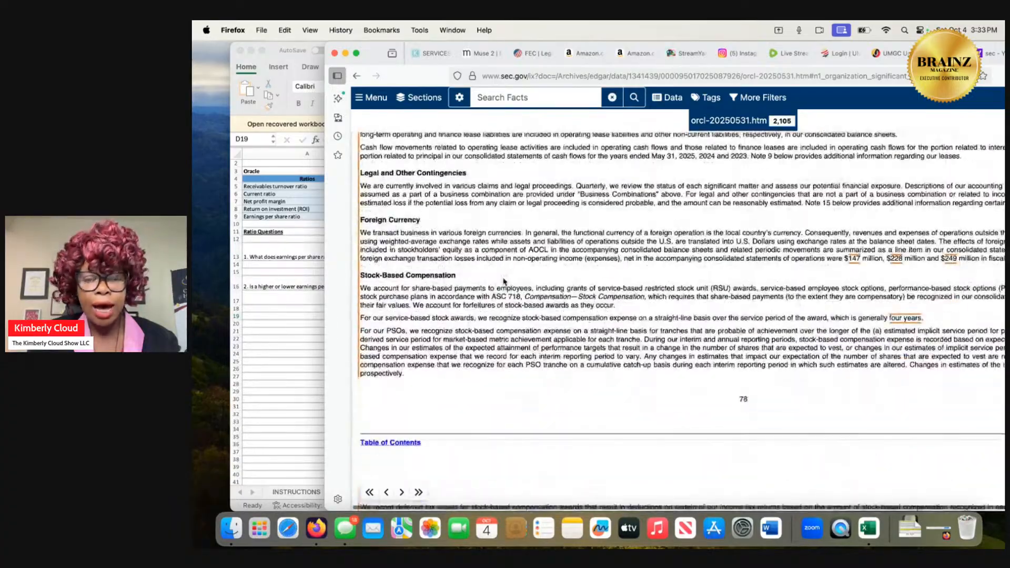
scroll(504, 282, down, 3)
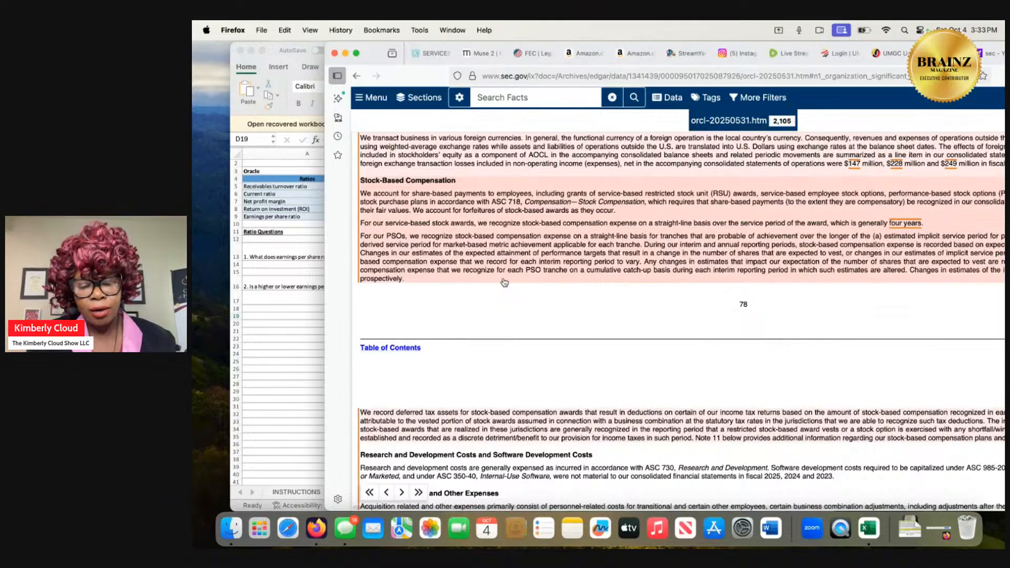
Examine the notes on investments, fair value measurements, property, intangible assets and goodwill, and notes payable with future principal payments.
scroll(505, 282, down, 2)
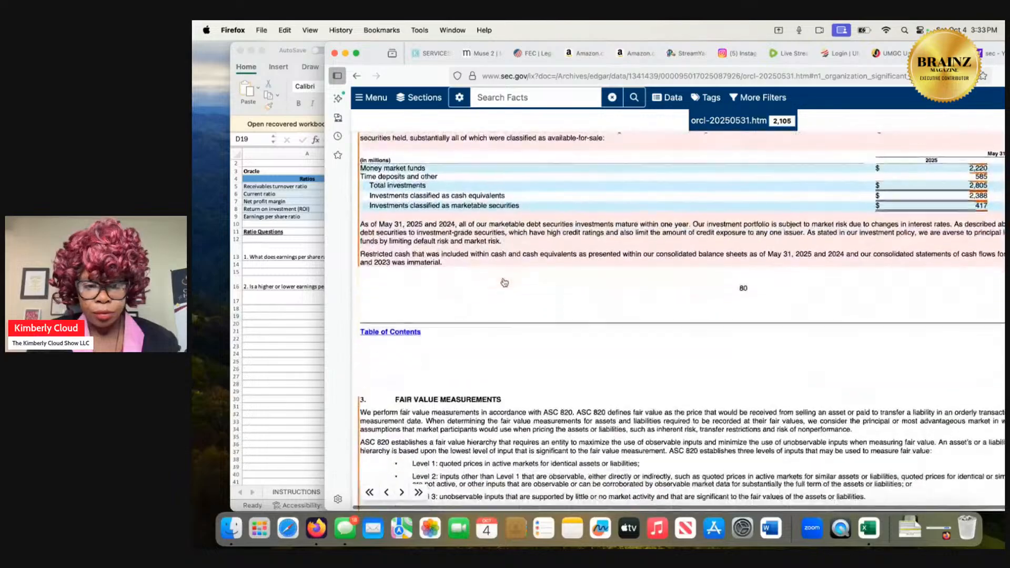
scroll(505, 283, down, 4)
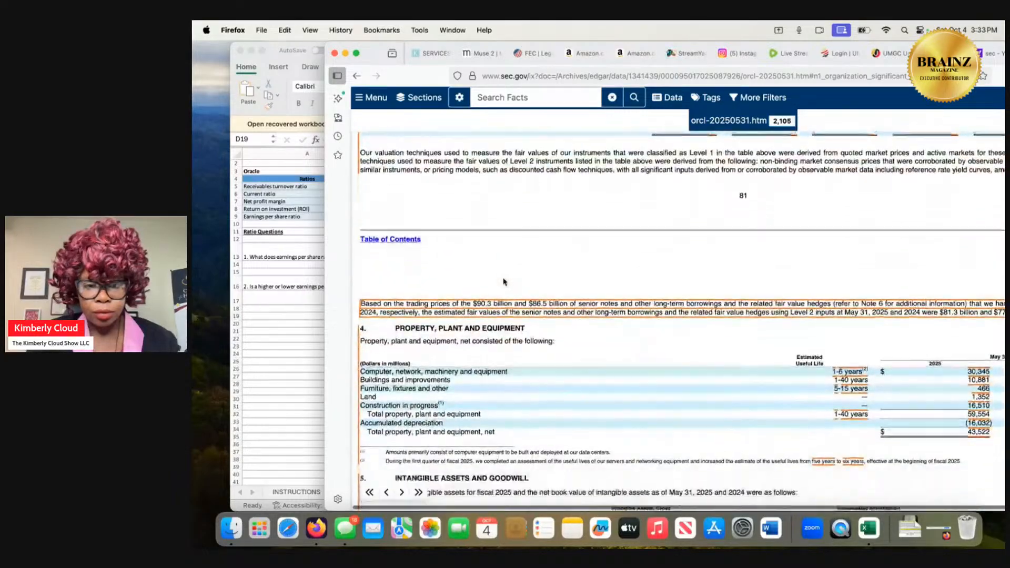
scroll(505, 282, down, 3)
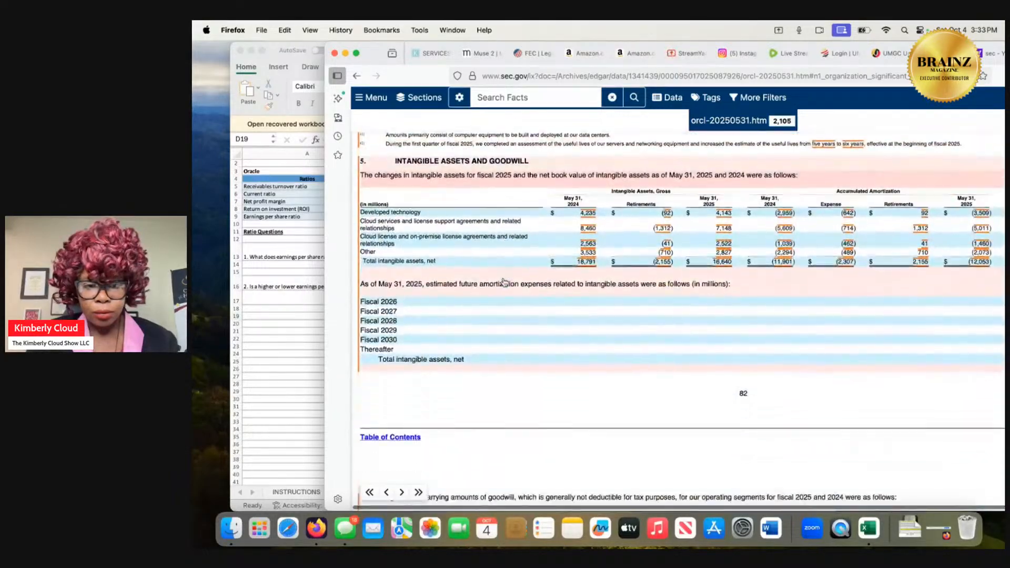
scroll(505, 282, down, 8)
scroll(504, 282, down, 20)
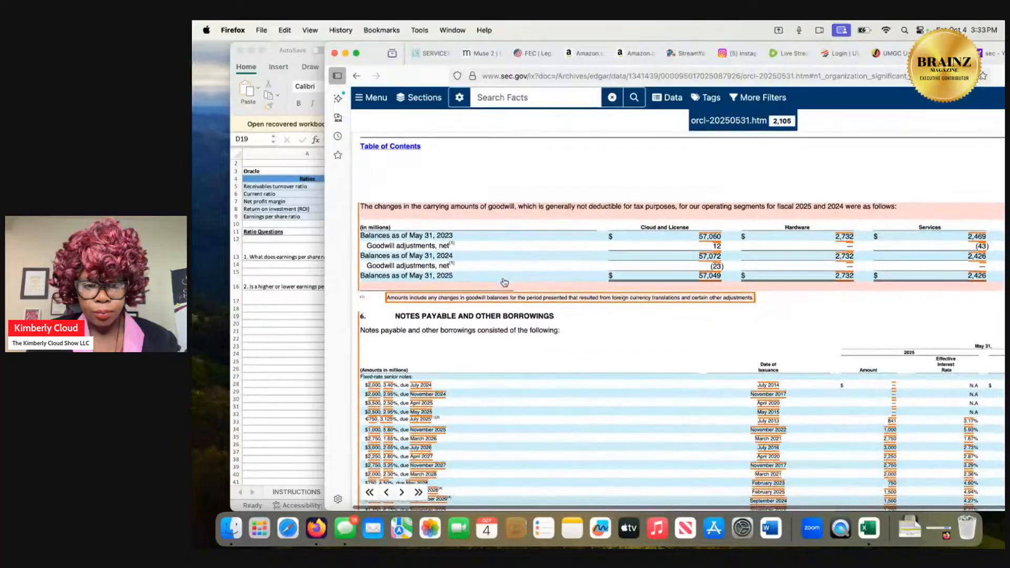
scroll(504, 282, down, 20)
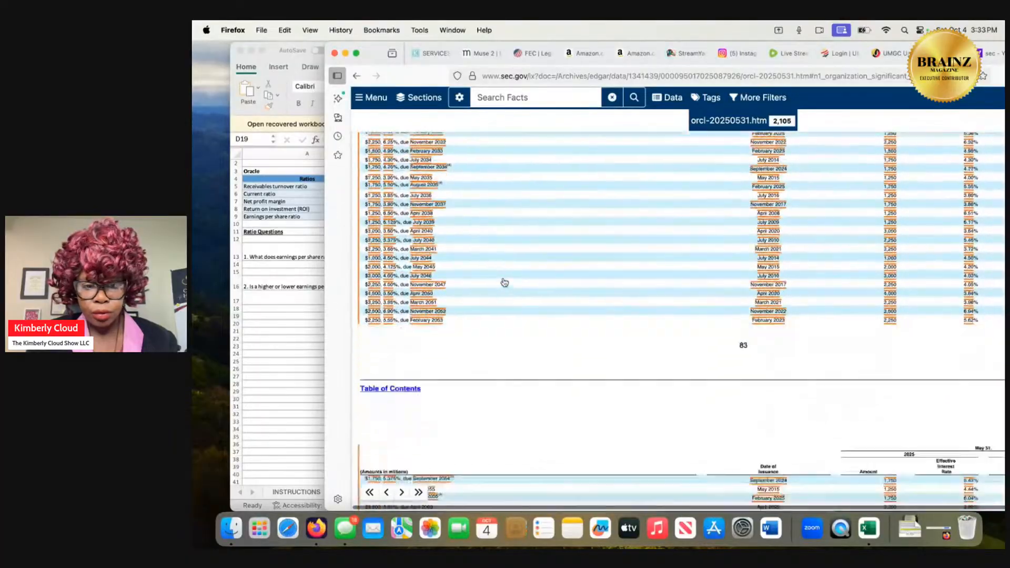
scroll(504, 282, down, 1)
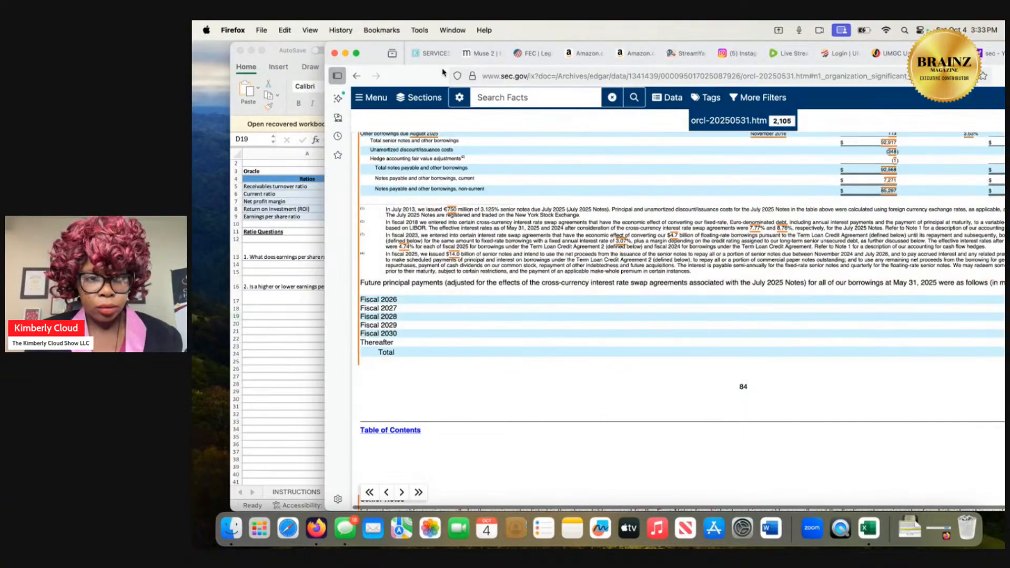
Move the browser window aside to uncover the workbook's ratio table, and open the fact details for the future principal payments schedule.
drag(420, 75, 573, 75)
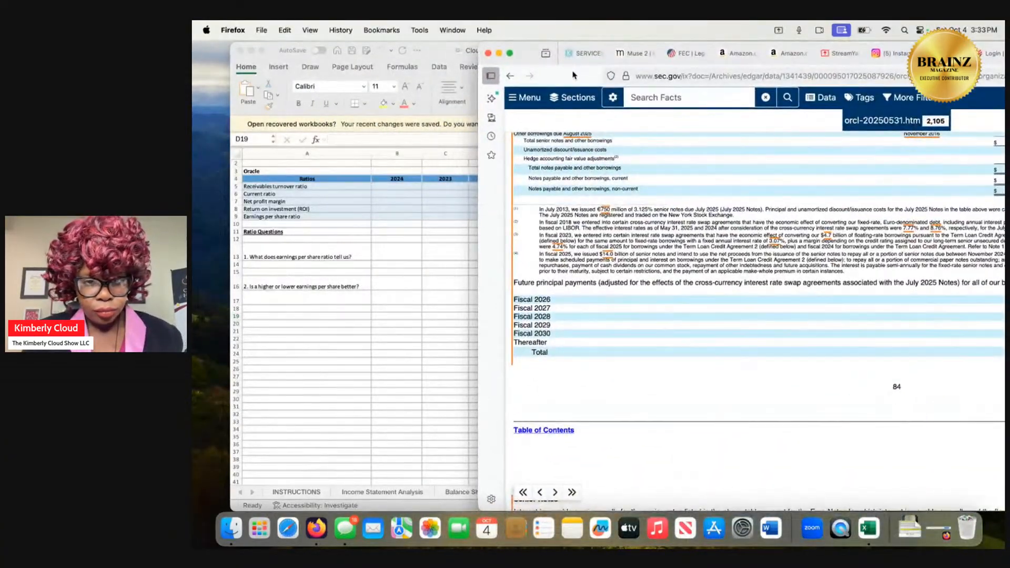
click(545, 302)
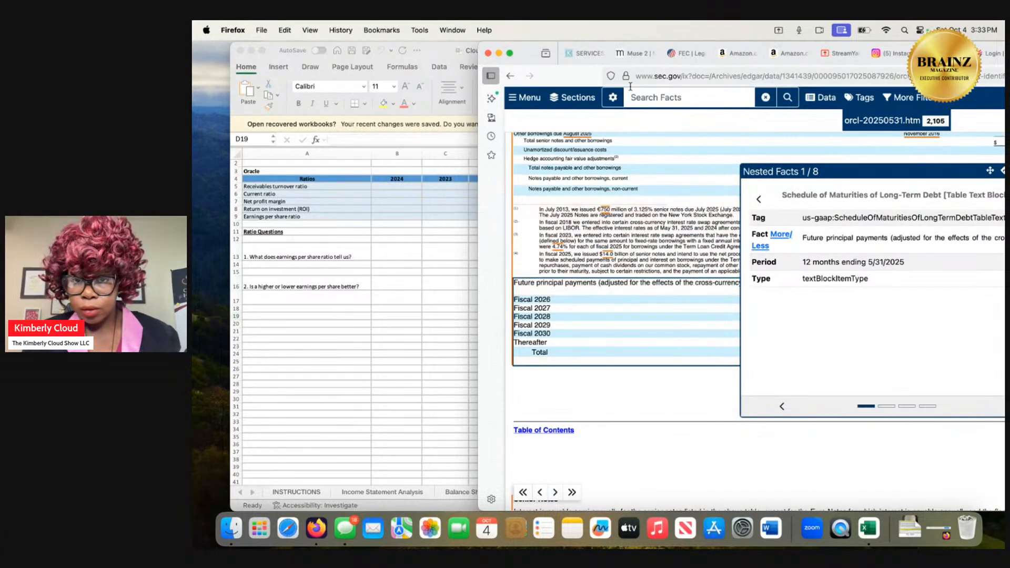
Close the nested fact details and read the notes on term loans, restructuring, deferred revenues, leases and unconditional obligations.
drag(584, 79, 339, 78)
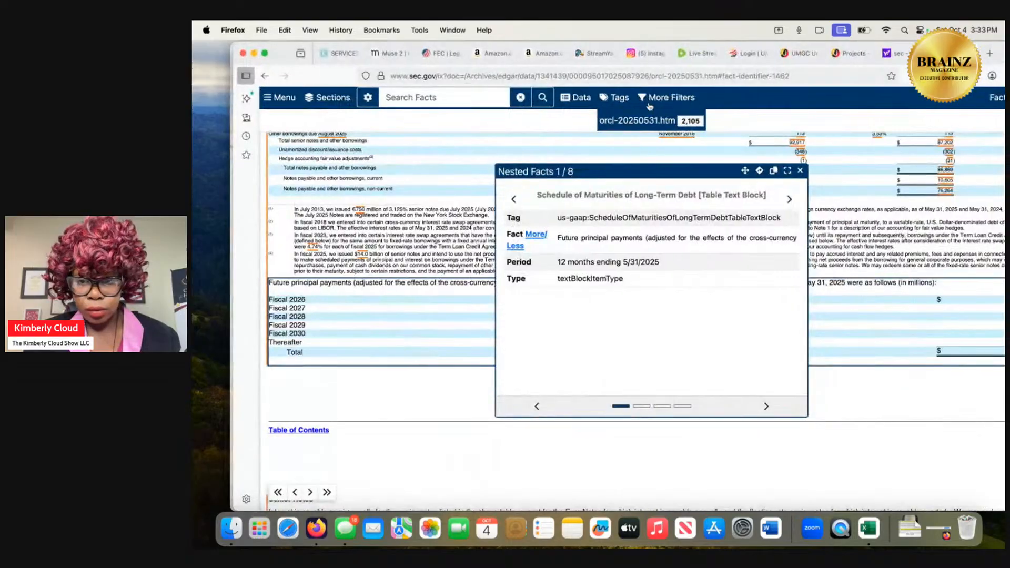
click(801, 171)
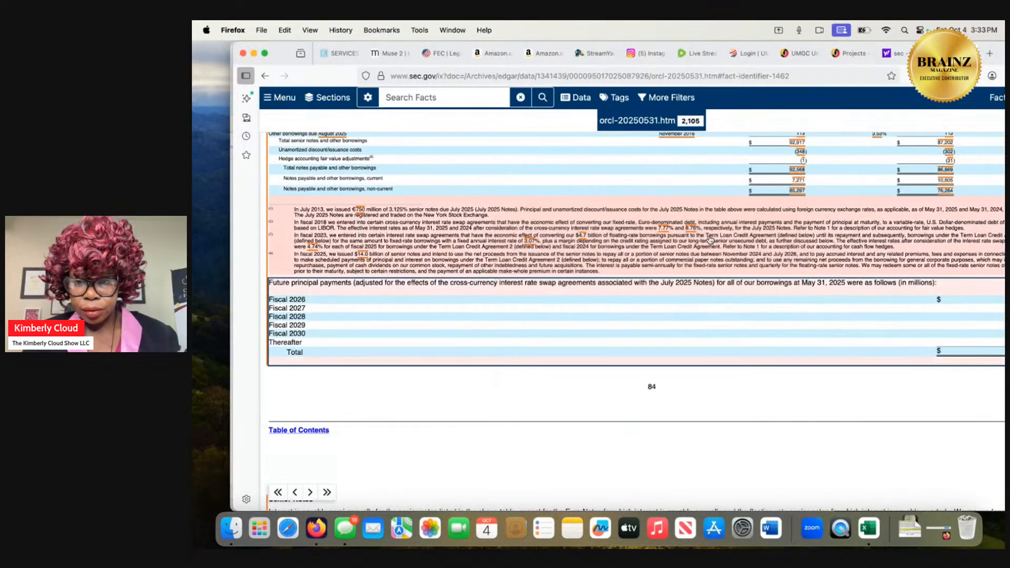
scroll(638, 247, down, 15)
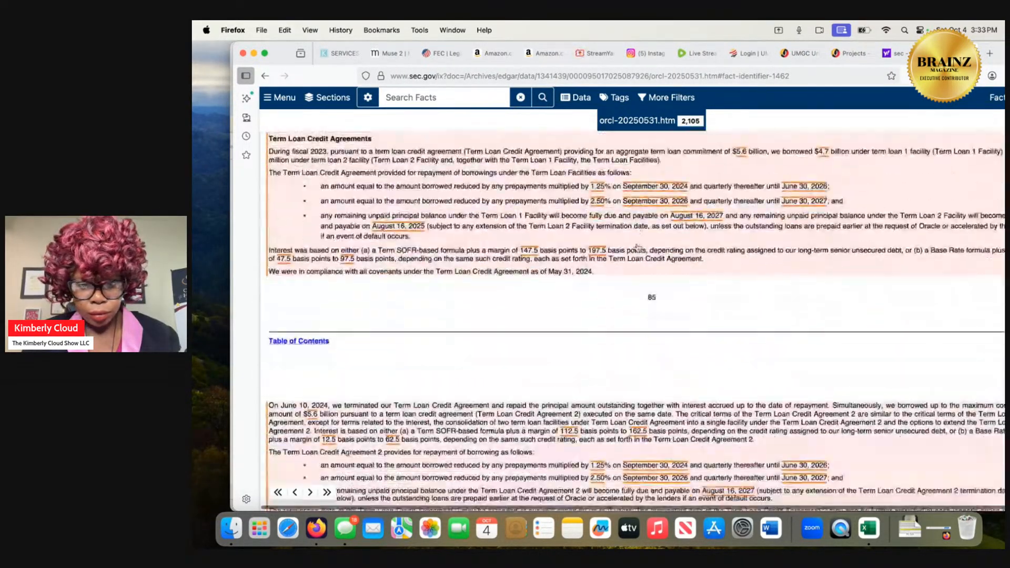
scroll(638, 247, down, 15)
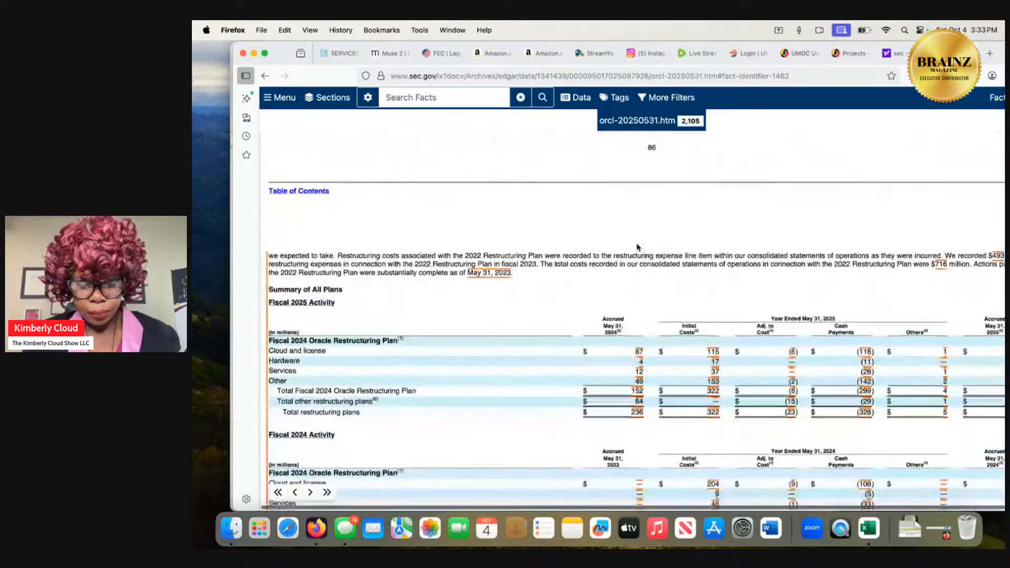
scroll(638, 247, down, 1)
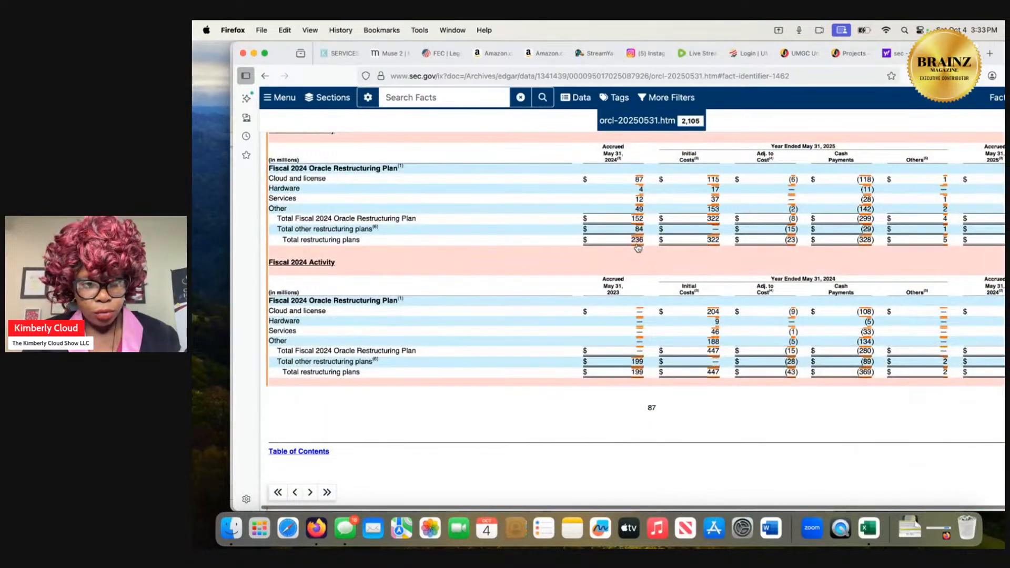
scroll(638, 247, down, 10)
scroll(638, 247, down, 10)
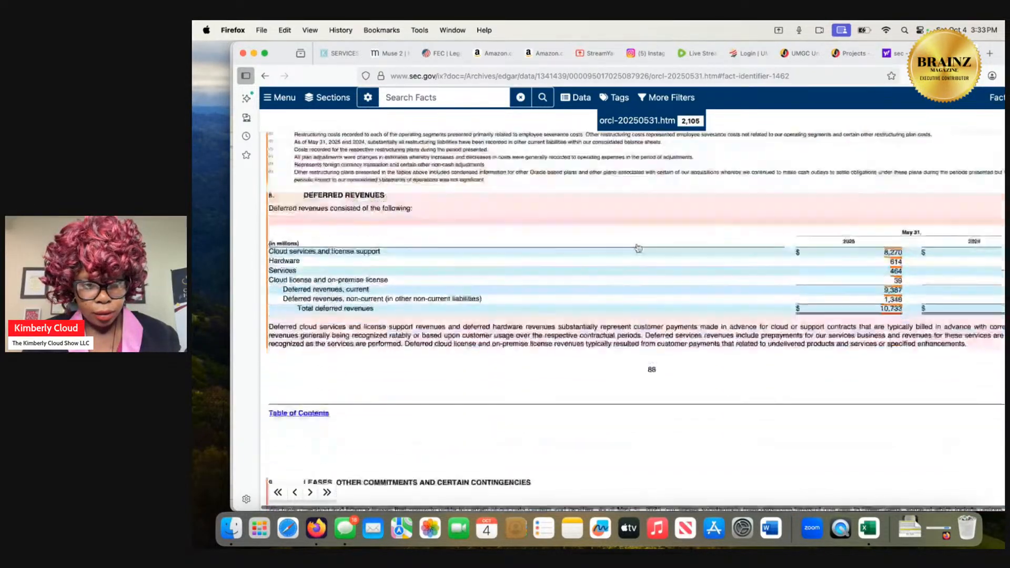
scroll(638, 247, down, 10)
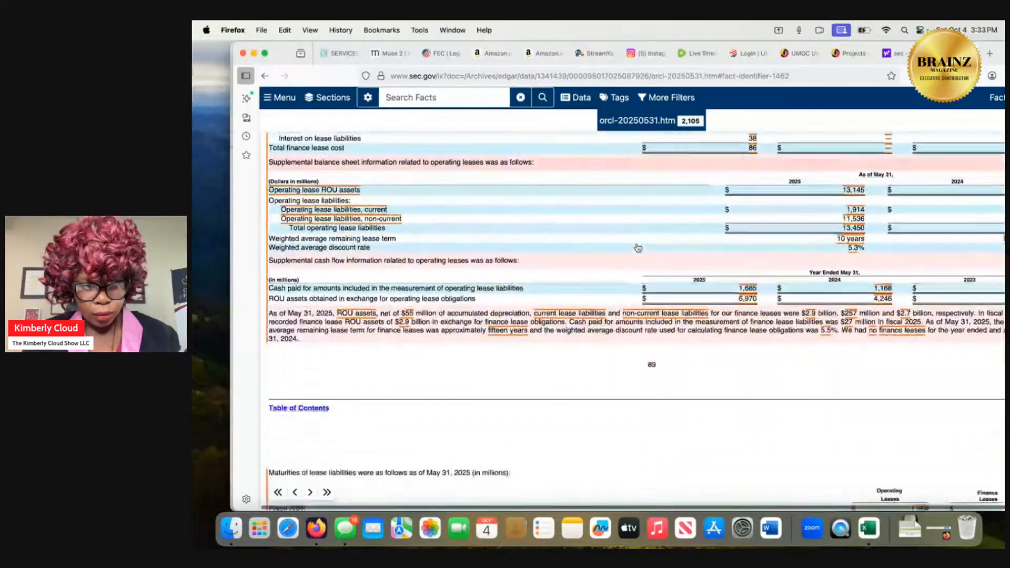
scroll(638, 247, down, 10)
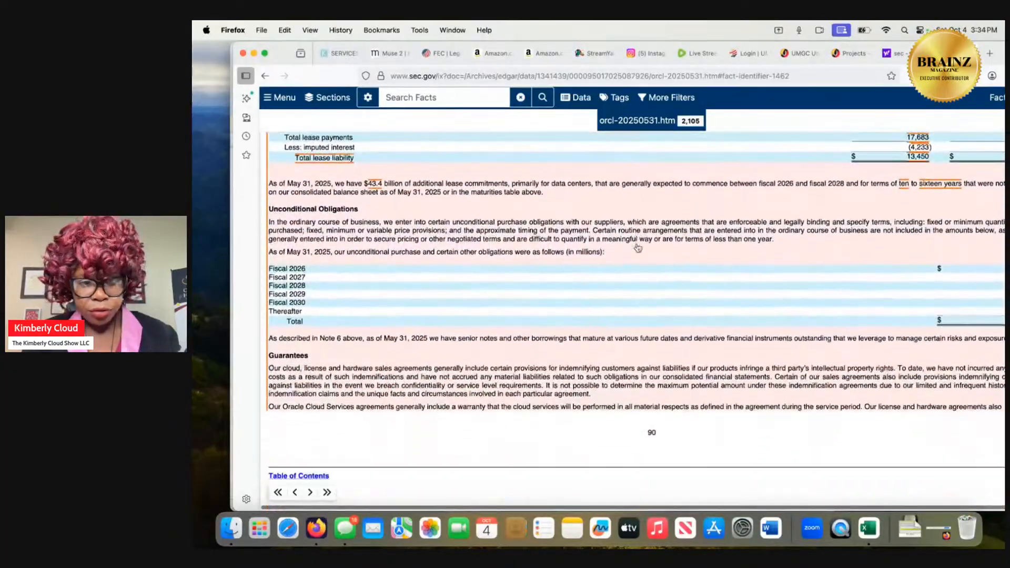
Review the dividends and accumulated other comprehensive loss, and Note 11's stock plans, award activity, stock-based compensation expense and retirement plans.
scroll(637, 248, down, 5)
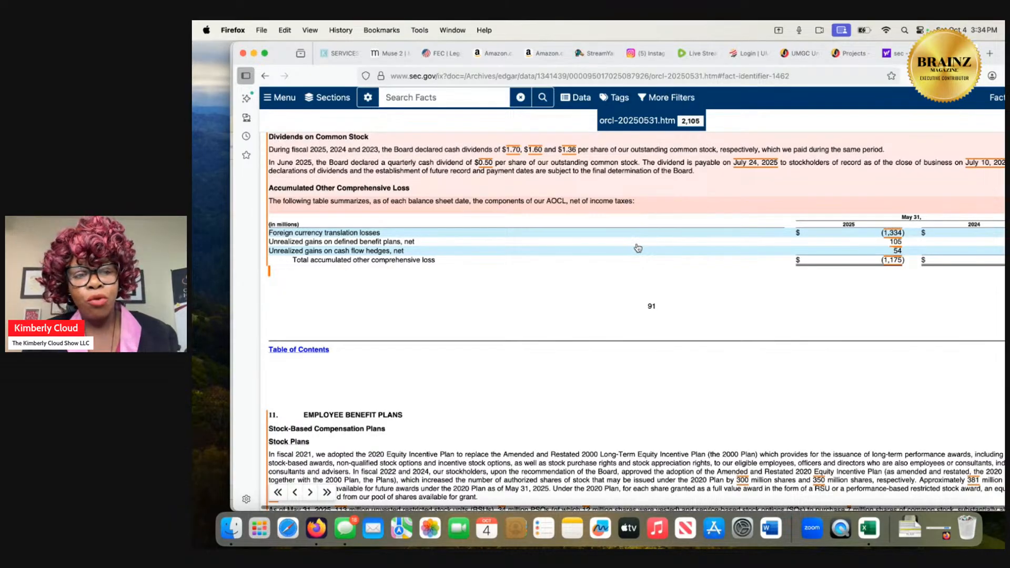
scroll(638, 248, down, 1)
scroll(638, 248, down, 5)
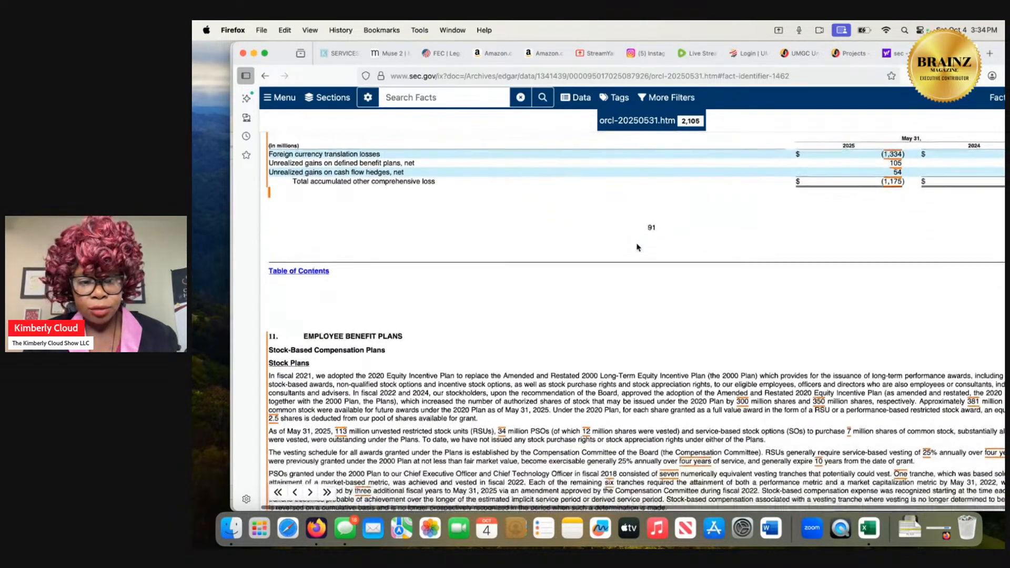
scroll(638, 248, down, 8)
scroll(638, 248, down, 20)
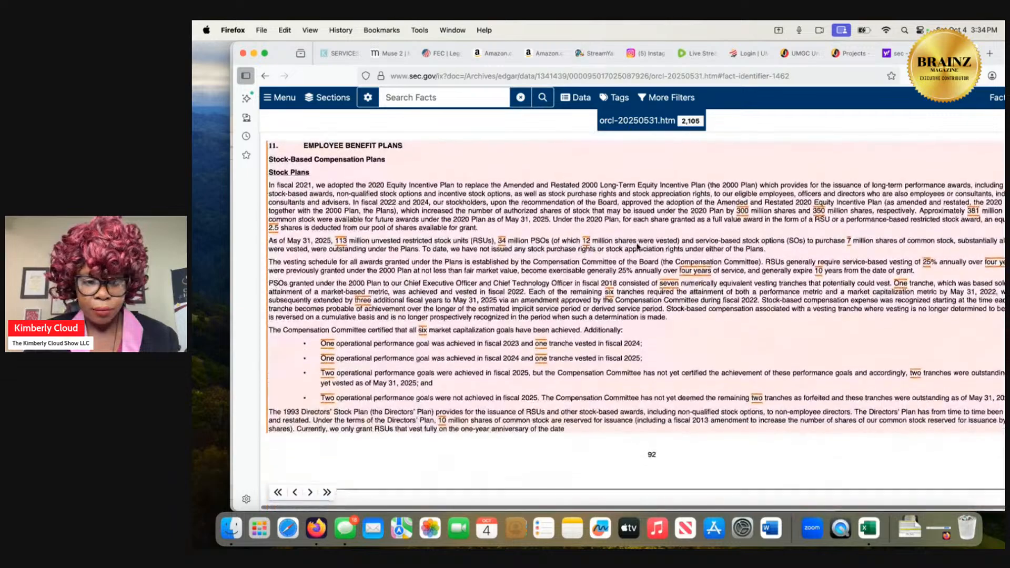
scroll(638, 248, down, 16)
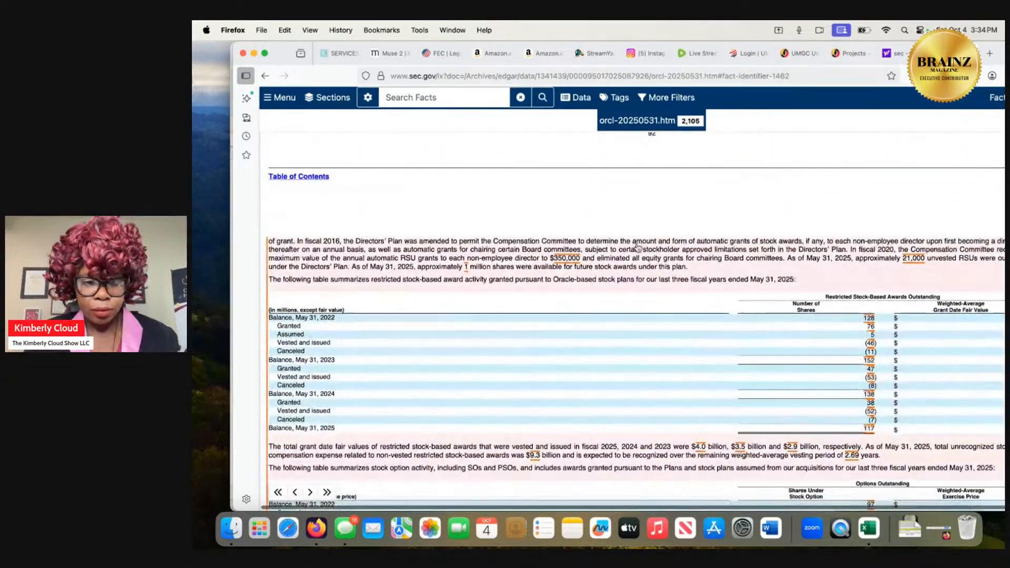
scroll(637, 247, down, 20)
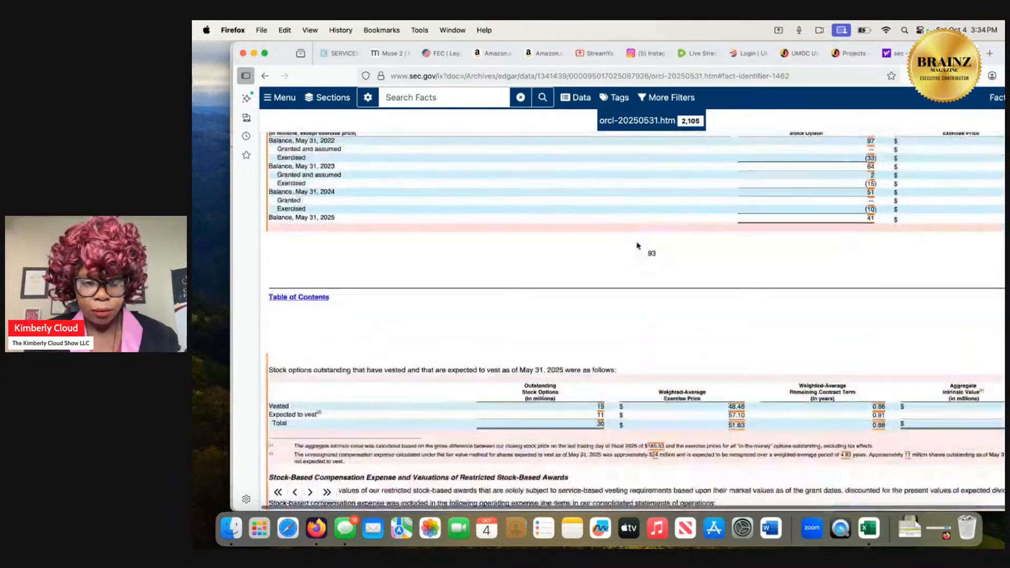
scroll(638, 246, down, 9)
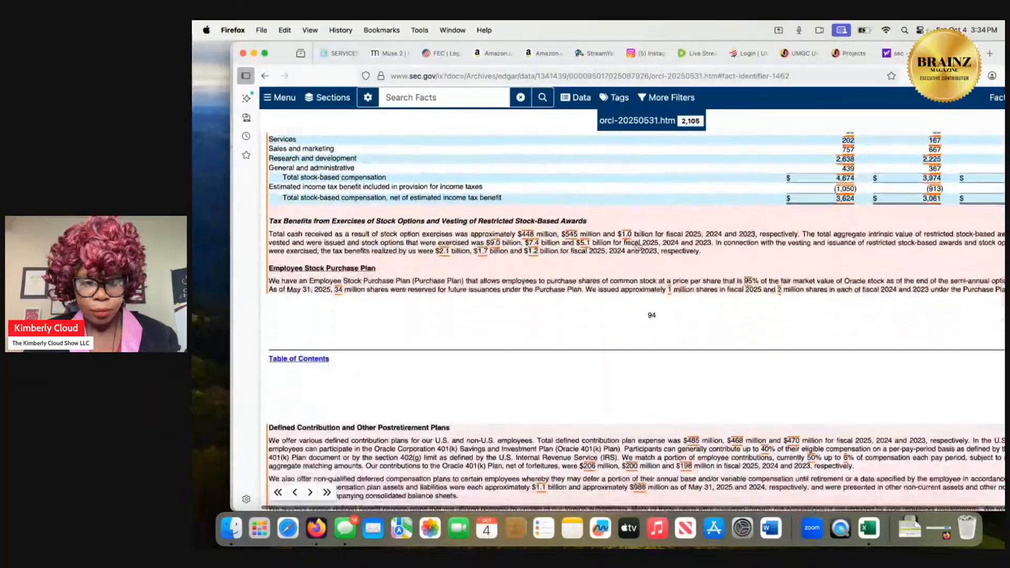
scroll(637, 245, up, 1)
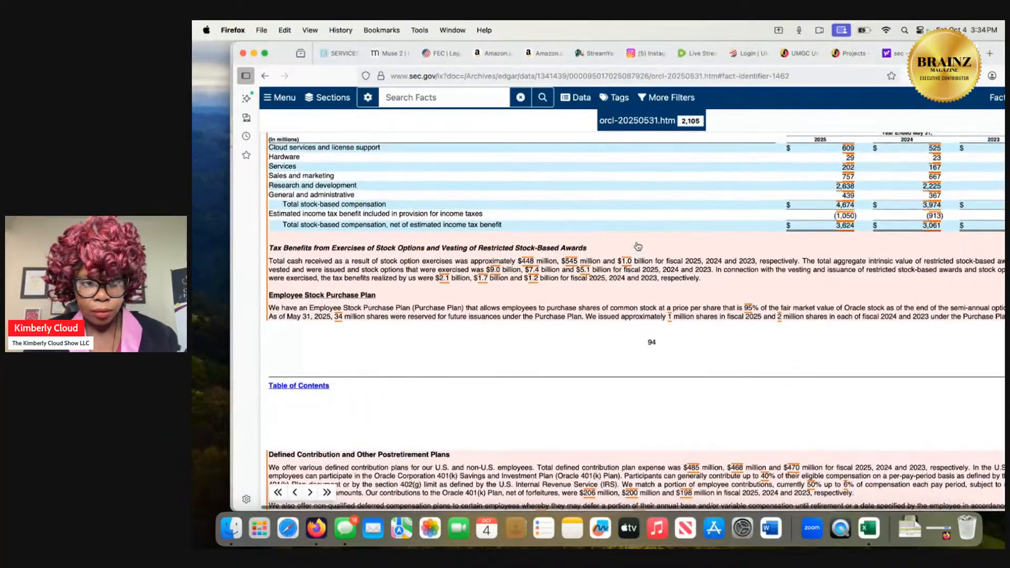
scroll(638, 246, down, 3)
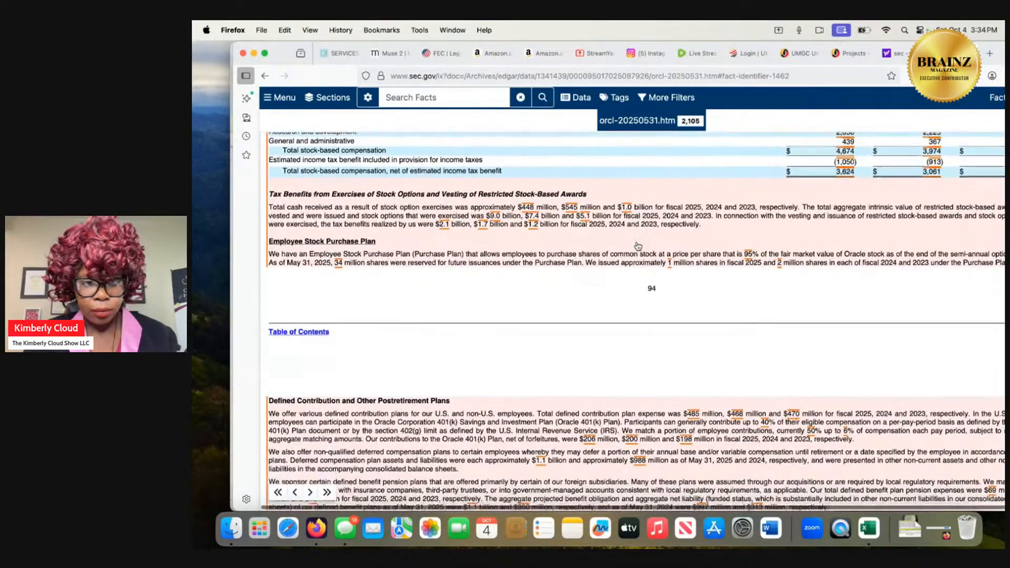
scroll(638, 247, down, 1)
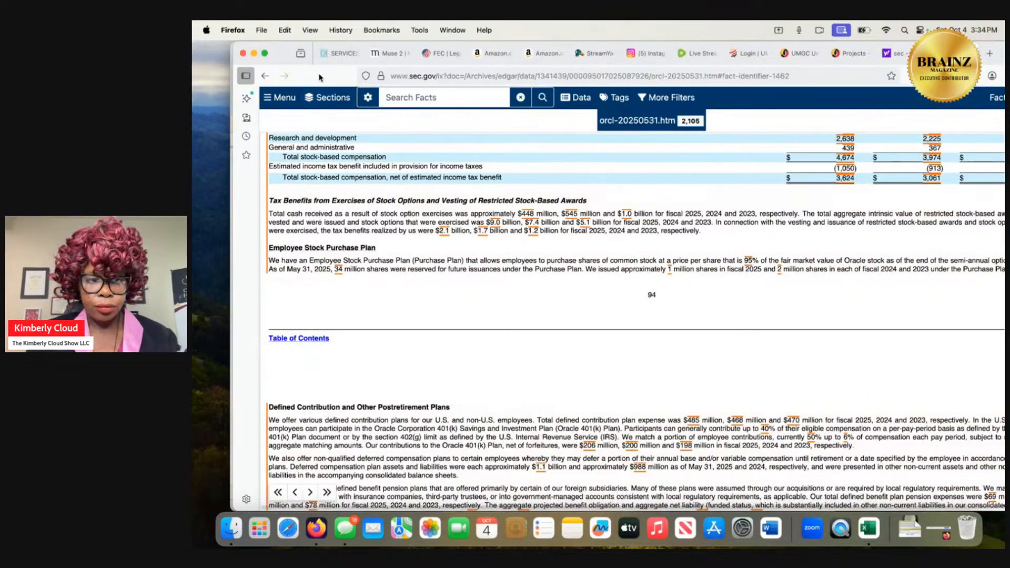
Move the browser window aside to uncover the workbook's ratio table and examine Note 12's income tax provision, rate reconciliation and deferred tax tables.
drag(319, 78, 524, 78)
scroll(578, 276, down, 10)
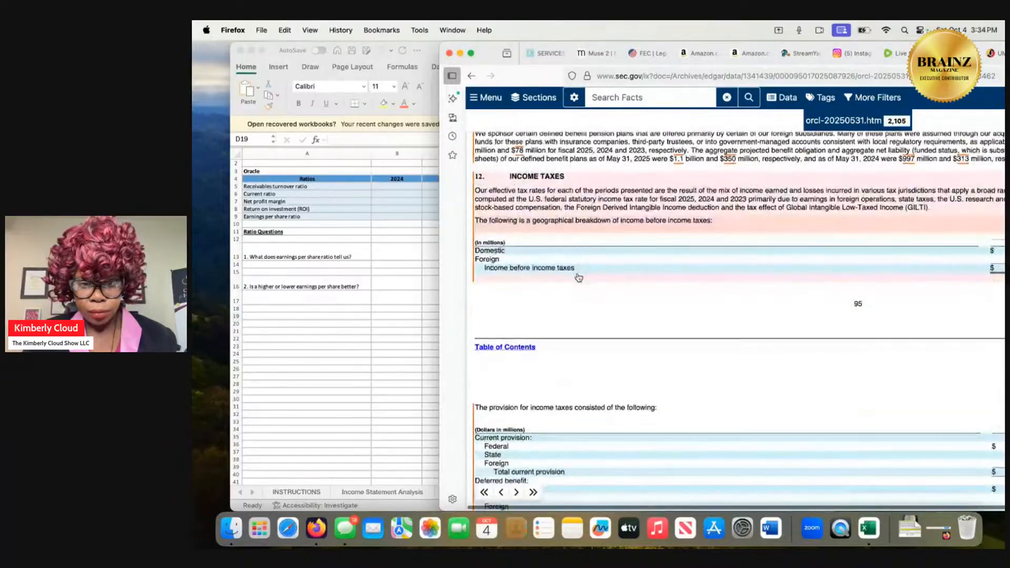
scroll(578, 276, down, 8)
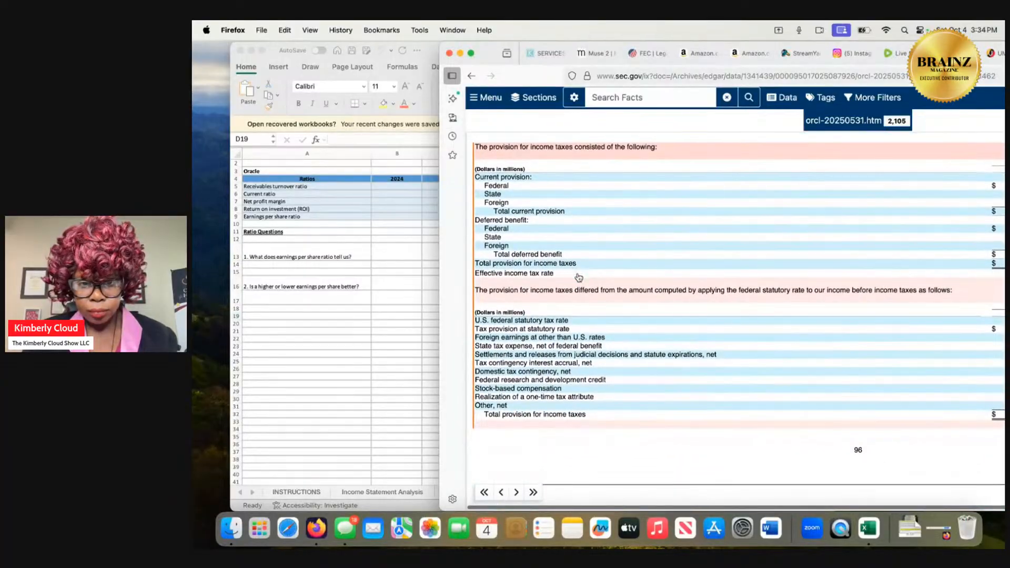
scroll(579, 276, down, 3)
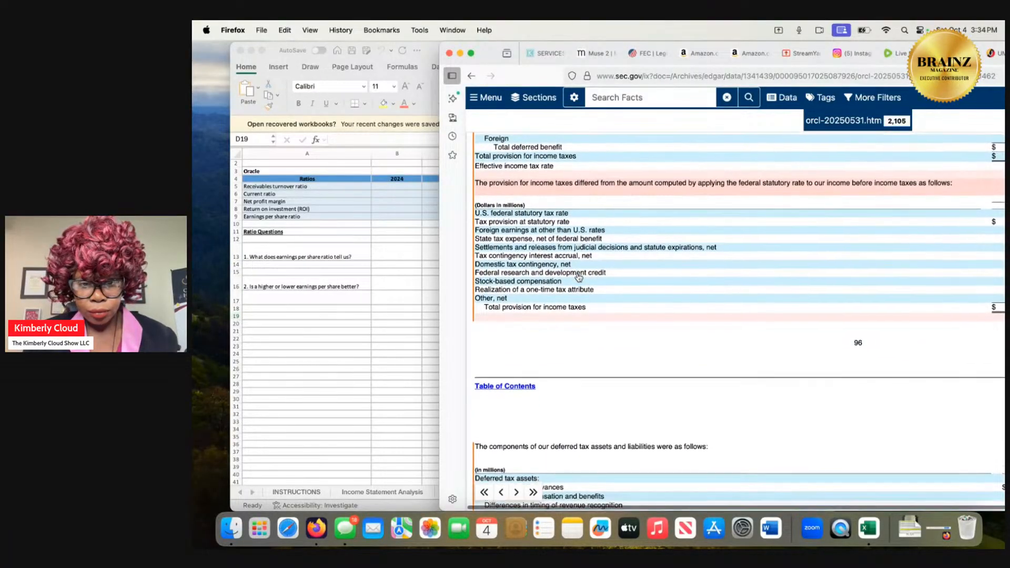
scroll(579, 277, down, 3)
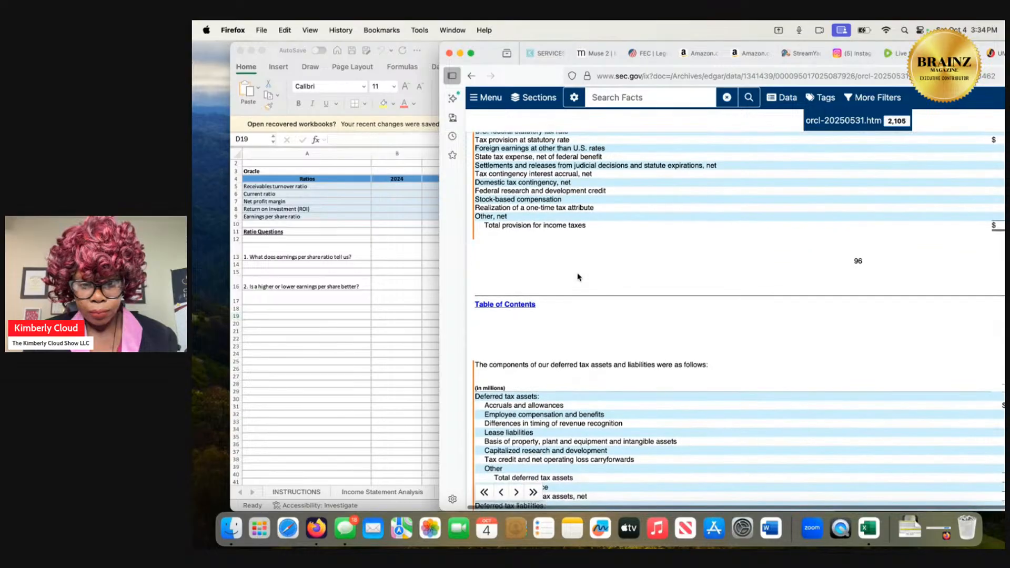
scroll(578, 277, down, 2)
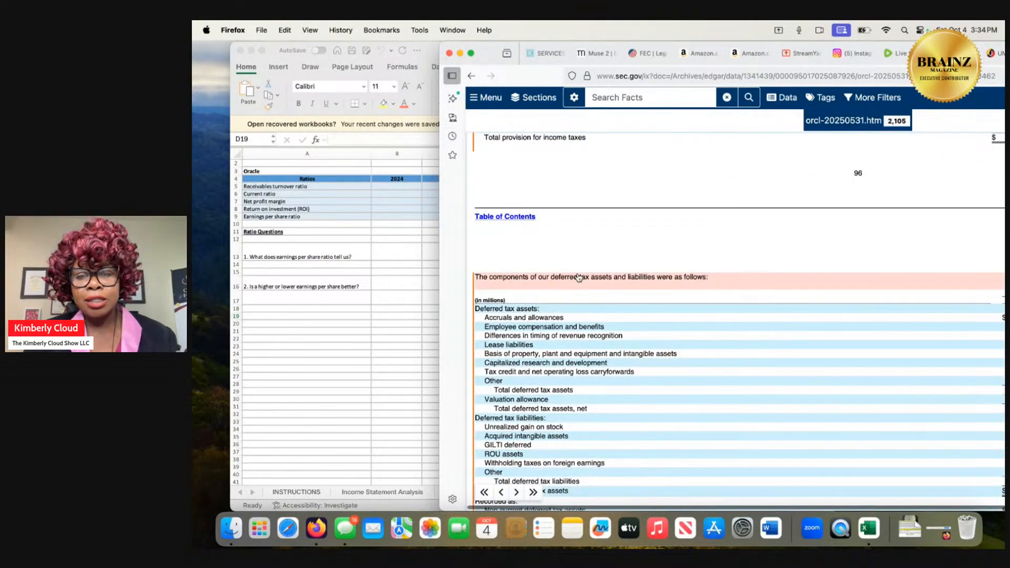
scroll(579, 278, up, 1)
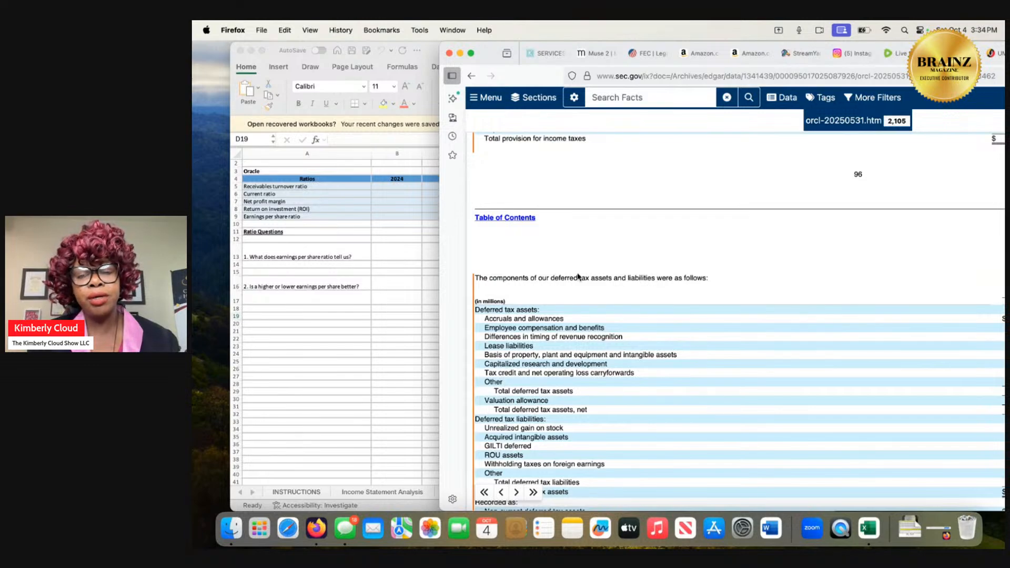
scroll(578, 277, down, 2)
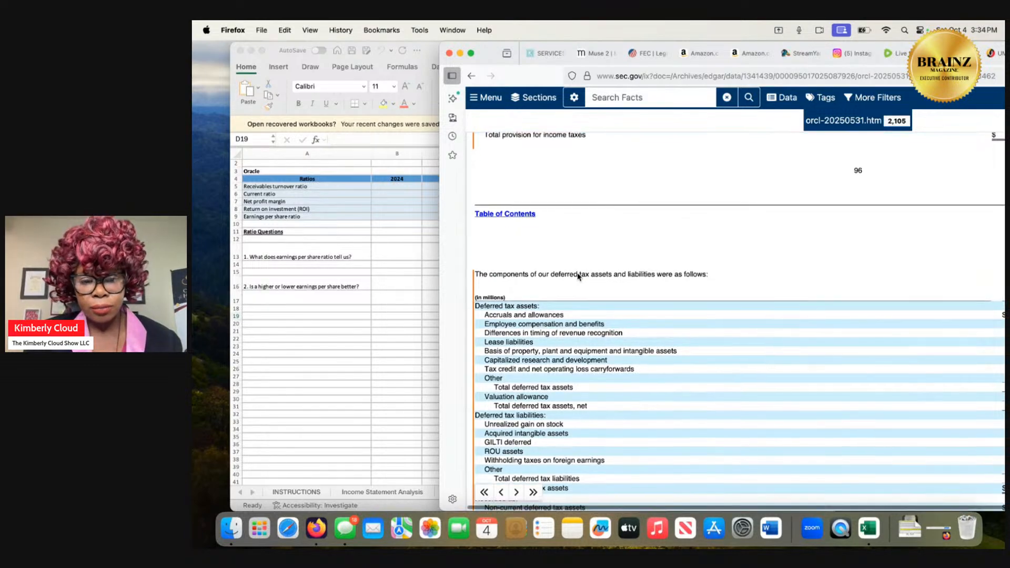
scroll(578, 277, down, 3)
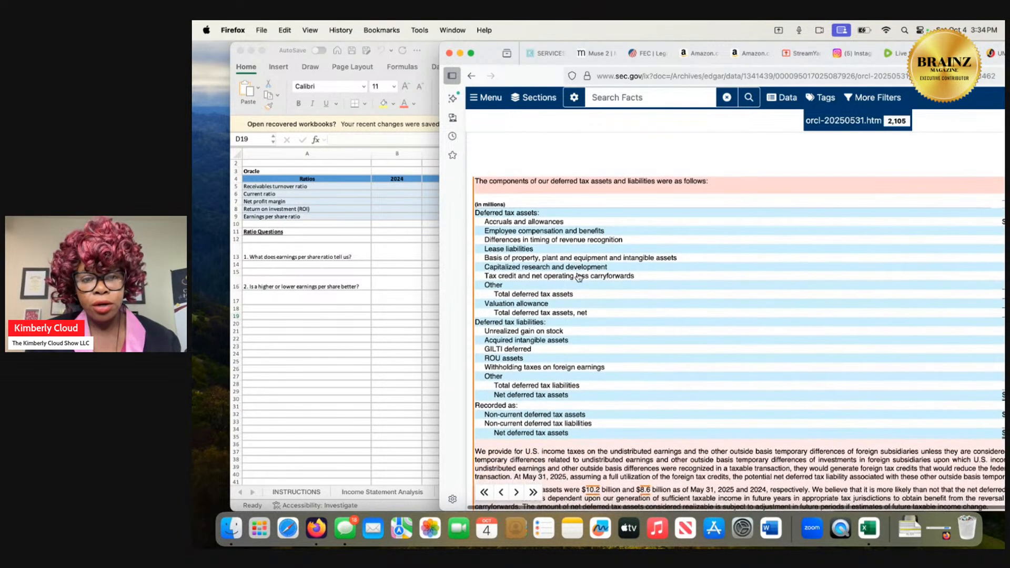
scroll(578, 278, down, 1)
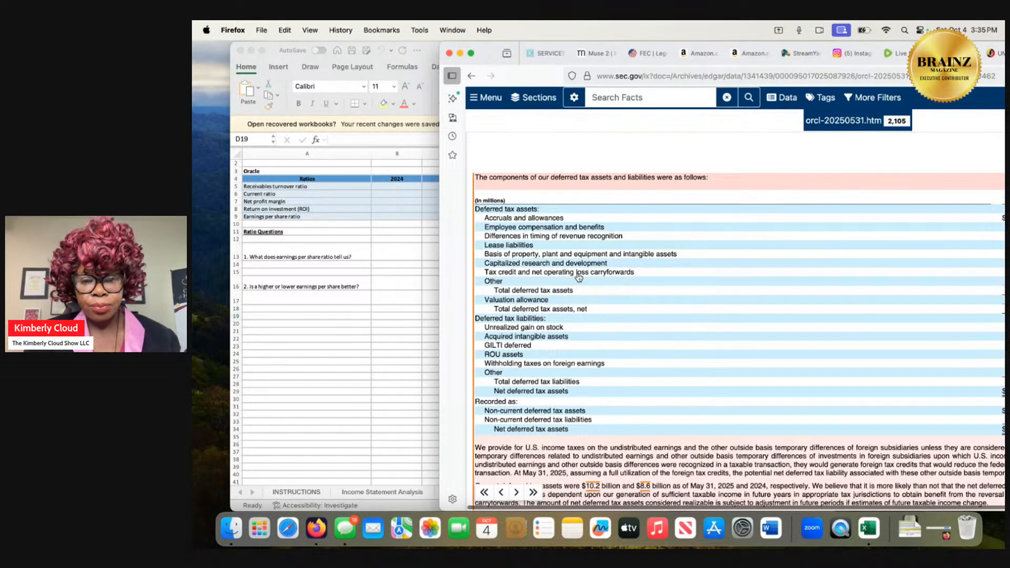
scroll(579, 277, down, 4)
scroll(579, 277, up, 1)
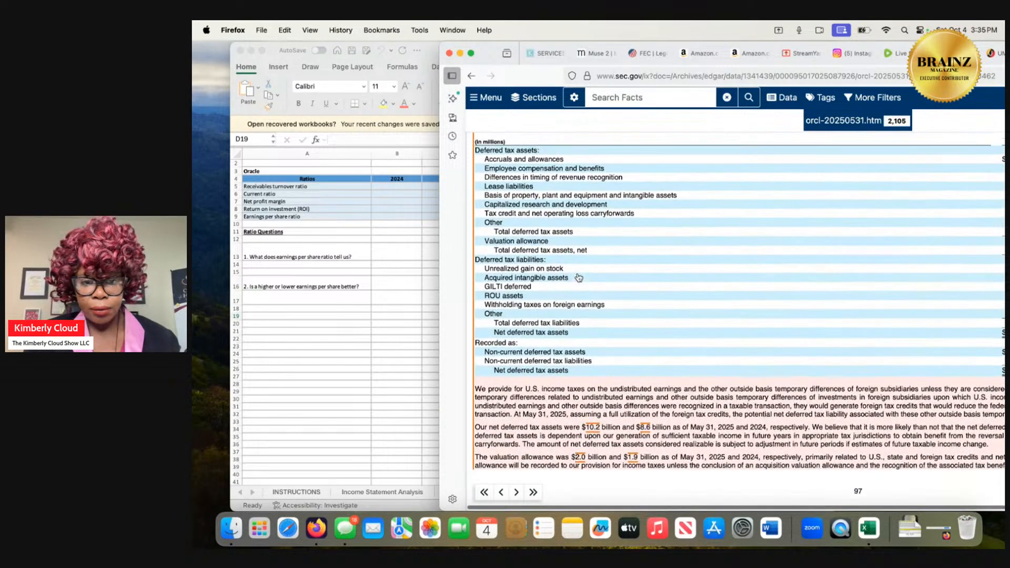
scroll(579, 277, down, 1)
scroll(579, 278, down, 8)
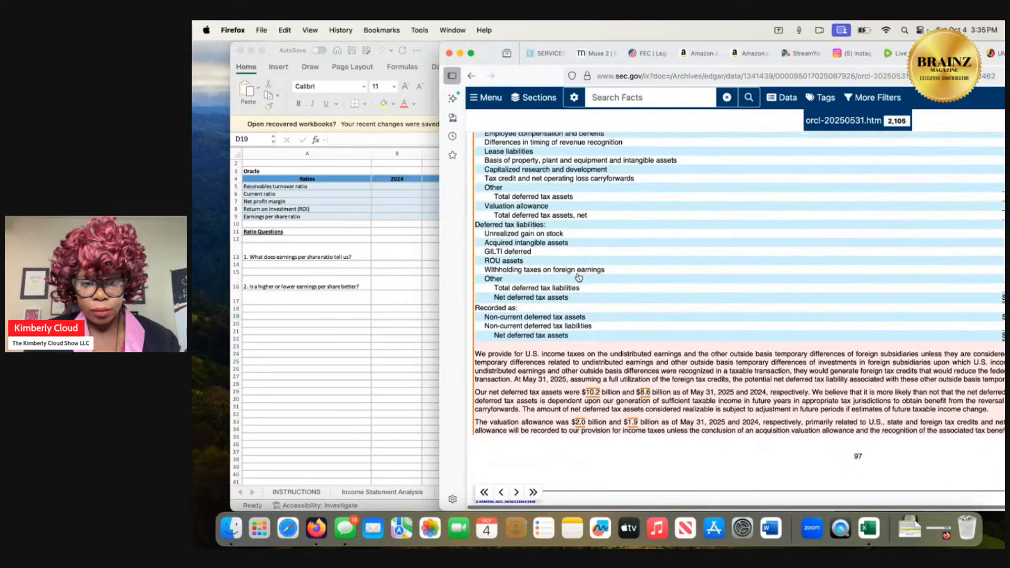
Read about loss carryforwards, unrecognized tax benefits and tax audits, and Note 13's segment summary of revenues, expenses and margins for the three businesses.
scroll(578, 277, down, 10)
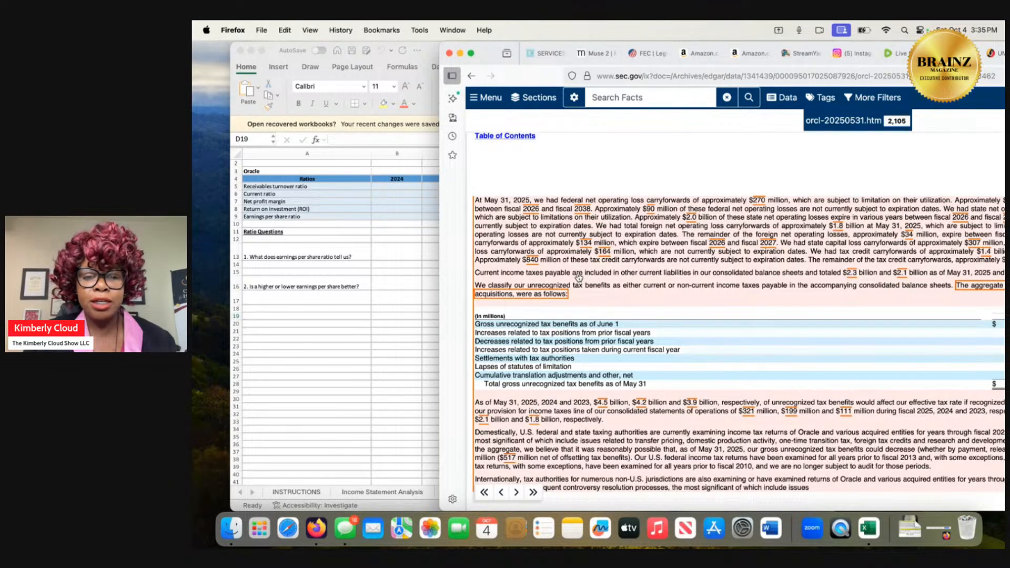
scroll(579, 277, down, 2)
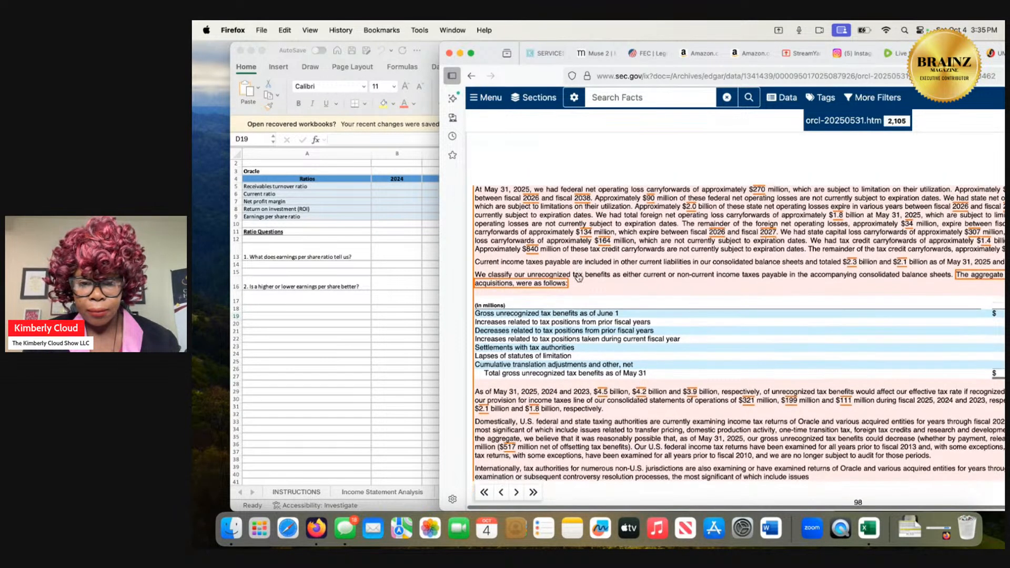
scroll(579, 277, down, 4)
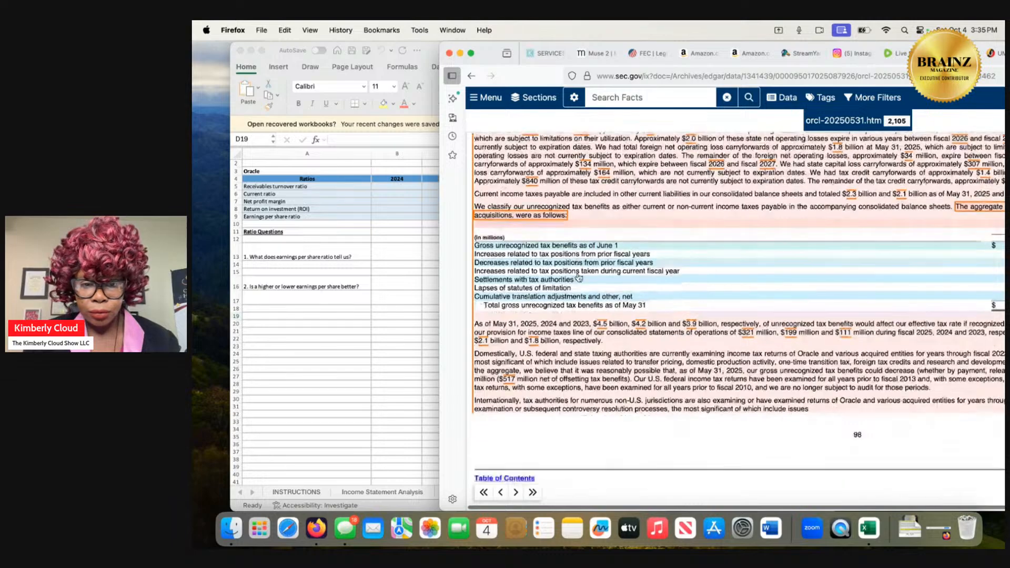
scroll(579, 277, down, 15)
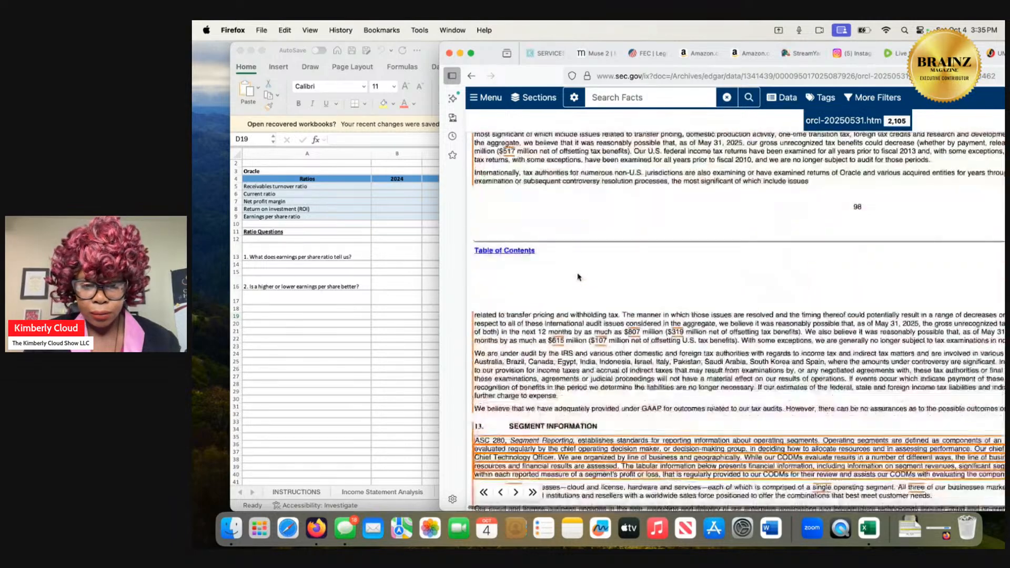
scroll(578, 277, down, 20)
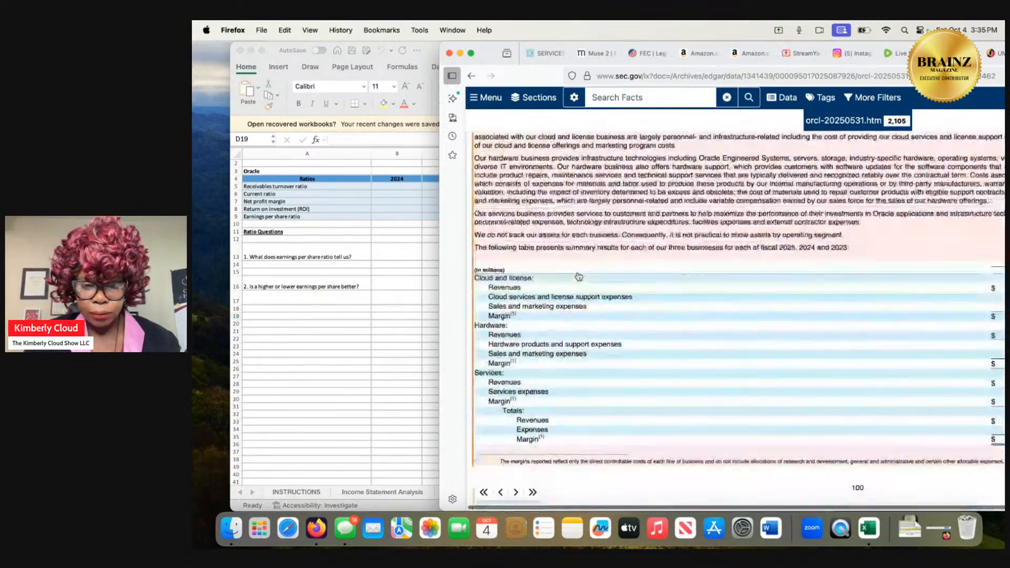
scroll(579, 276, down, 1)
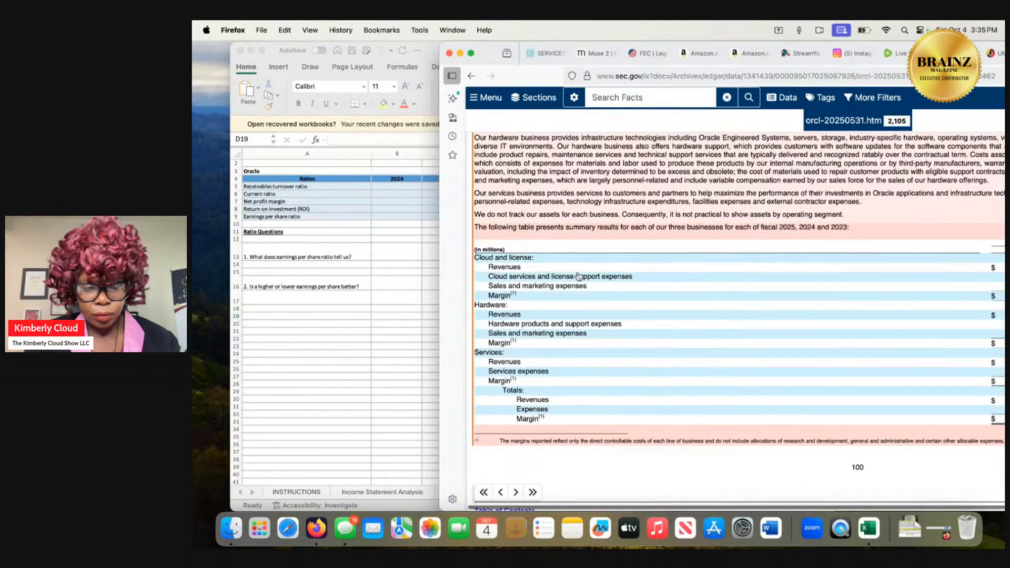
scroll(578, 276, down, 1)
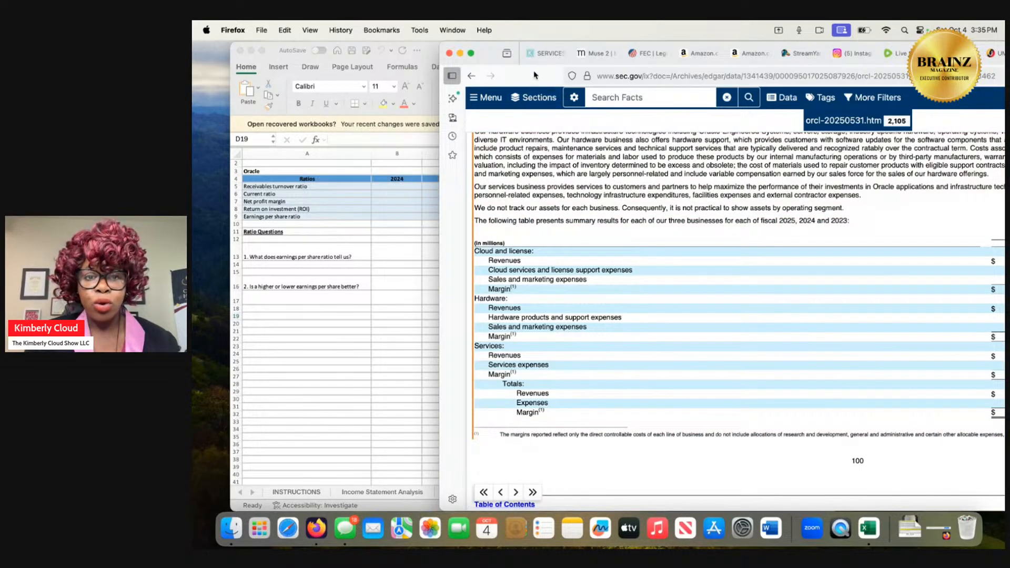
Shift the browser window to expose the 2025 column and review segment margins, the pre-tax income reconciliation, geographic revenues, litigation notes and exhibit index.
drag(535, 74, 464, 72)
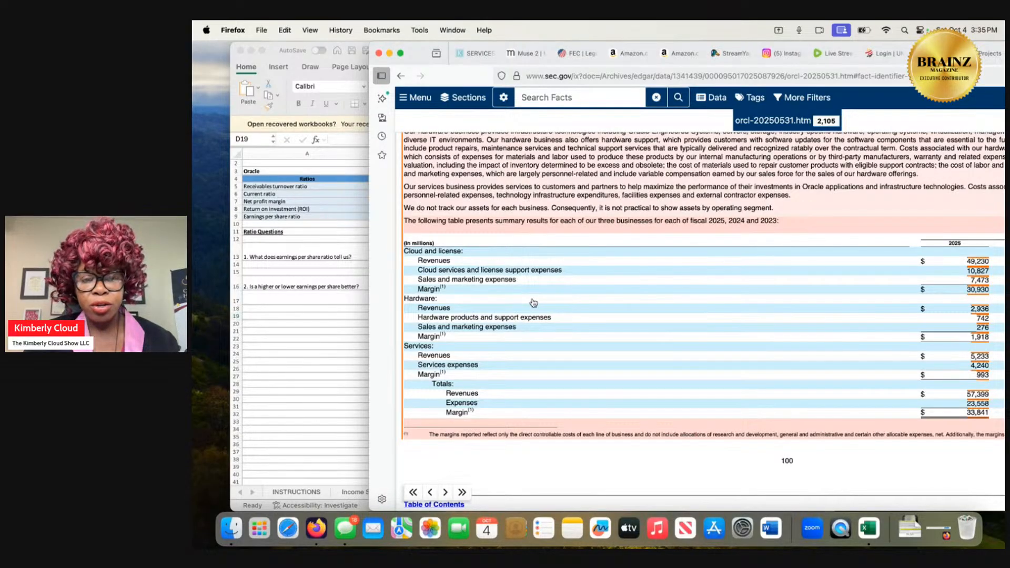
scroll(533, 303, down, 3)
scroll(534, 303, down, 8)
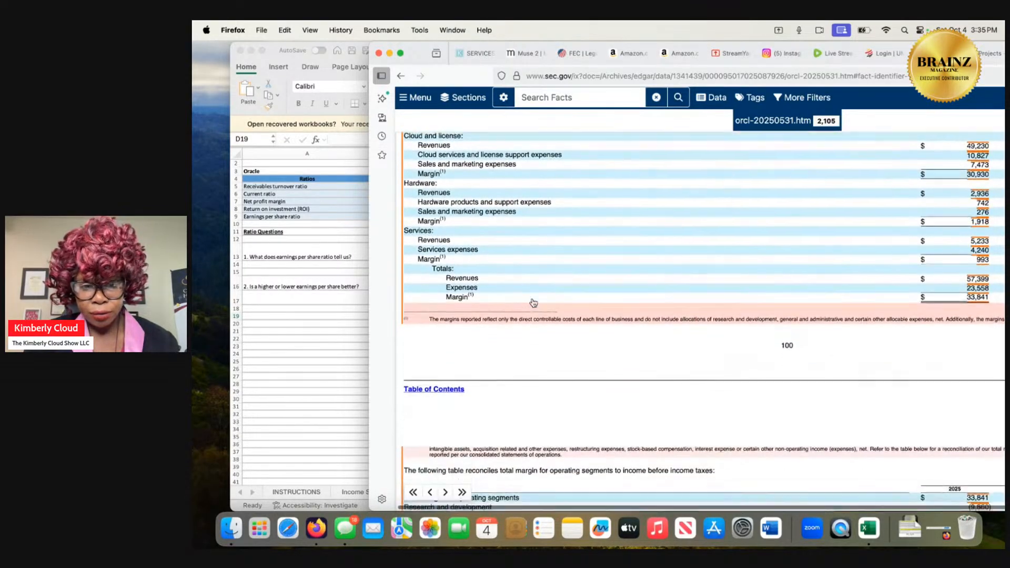
scroll(533, 302, down, 2)
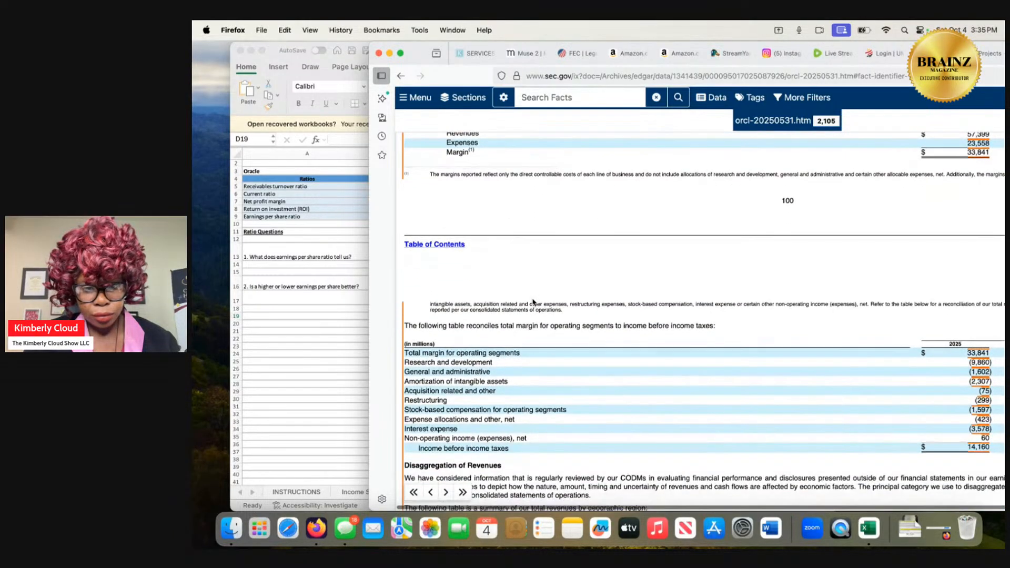
scroll(533, 303, down, 1)
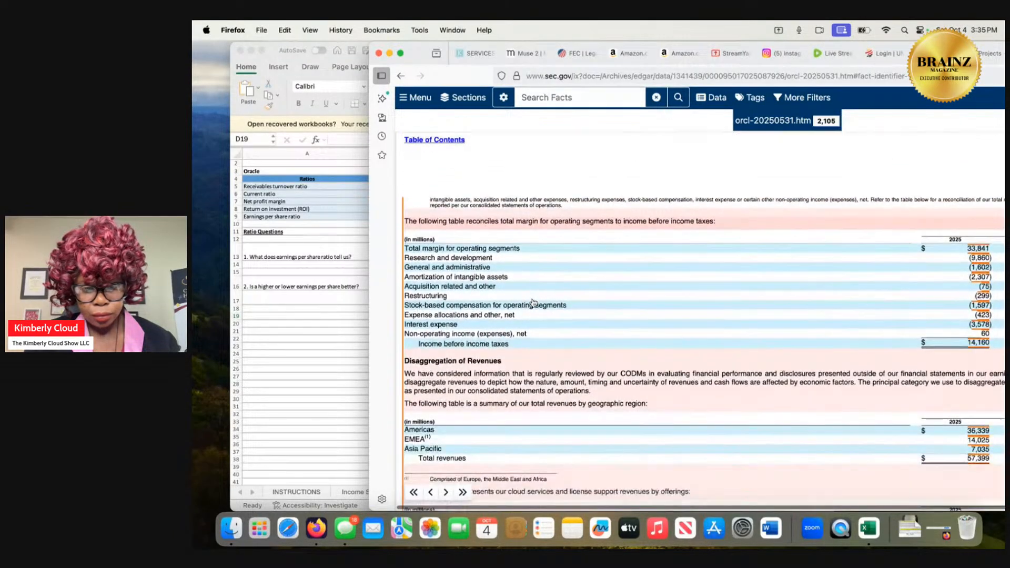
scroll(534, 303, down, 5)
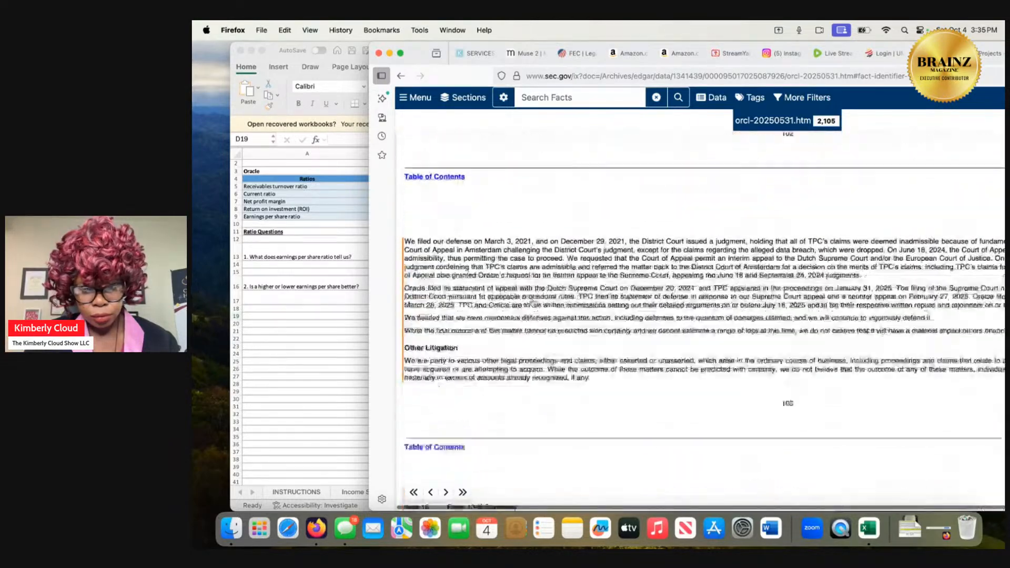
scroll(533, 303, down, 10)
scroll(534, 303, down, 12)
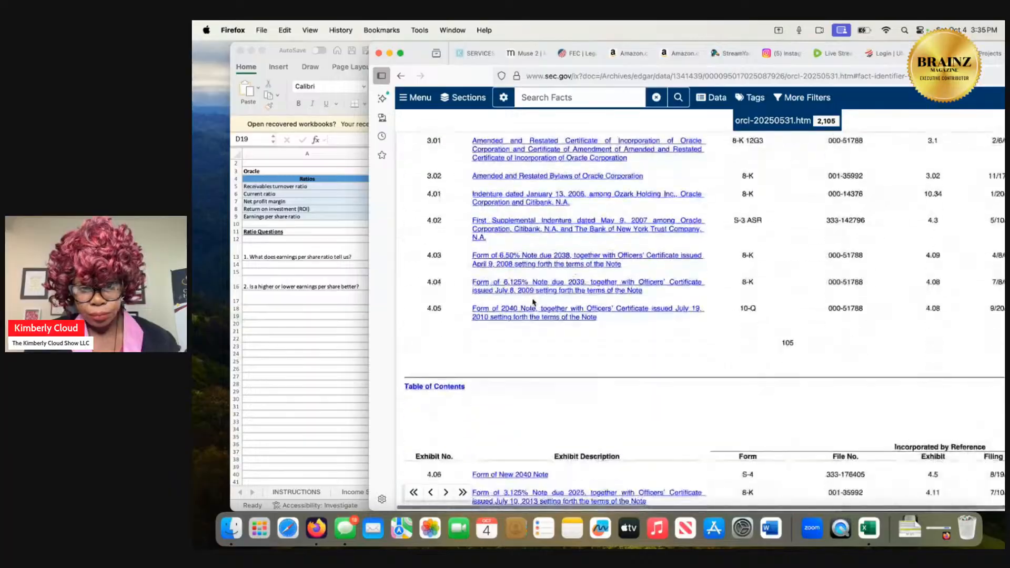
Go back through the filing to its Form 10-K cover page, moving the browser window to show more of the page's width.
scroll(534, 303, up, 20)
scroll(533, 303, up, 20)
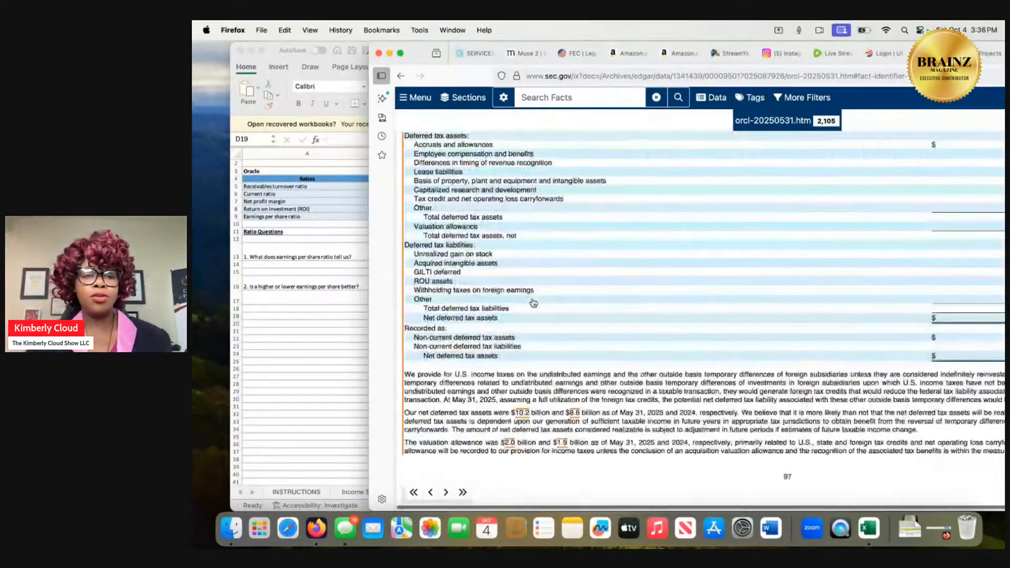
scroll(534, 303, up, 15)
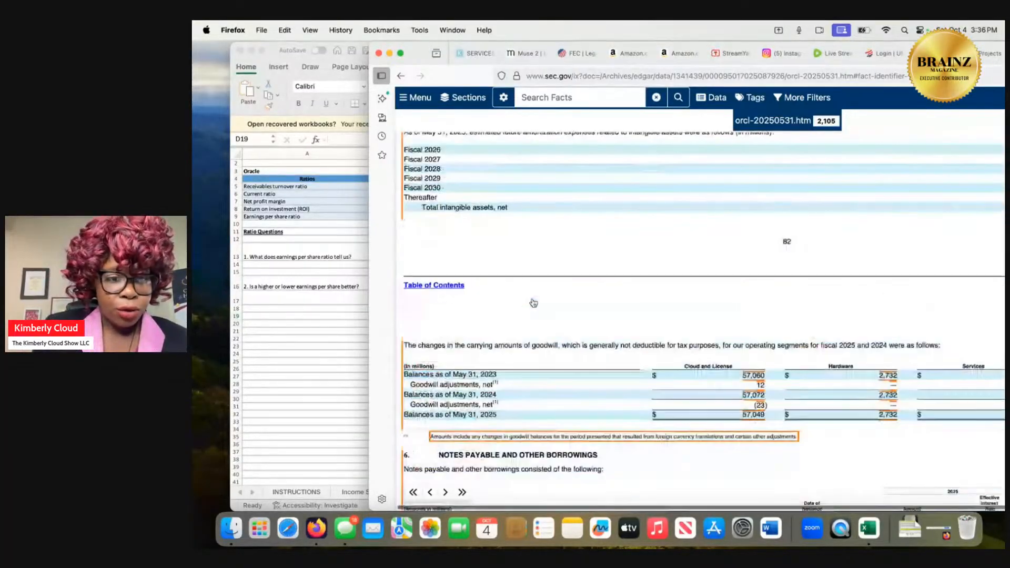
scroll(534, 303, up, 1)
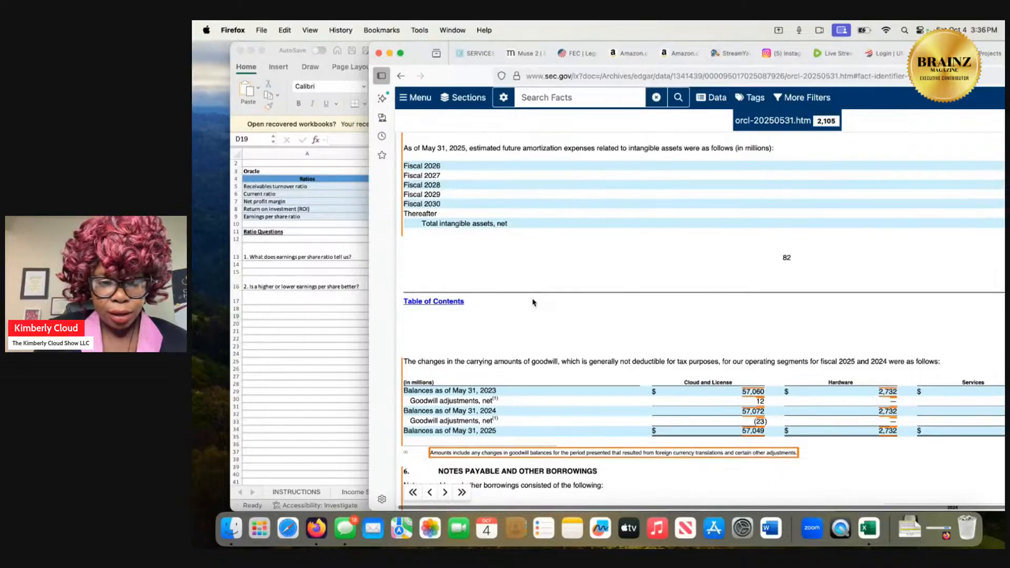
scroll(533, 302, up, 5)
scroll(533, 303, up, 15)
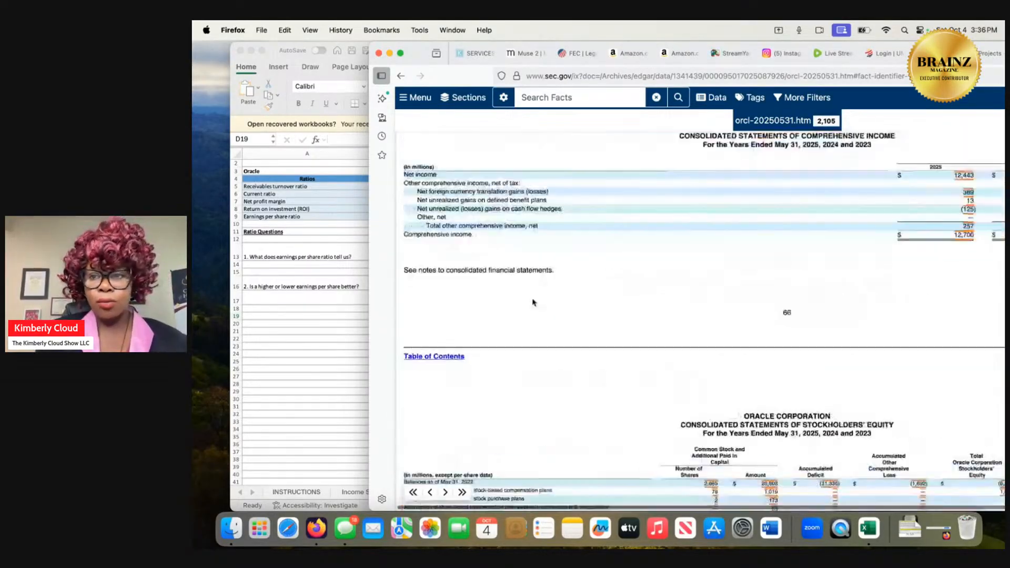
scroll(533, 299, up, 10)
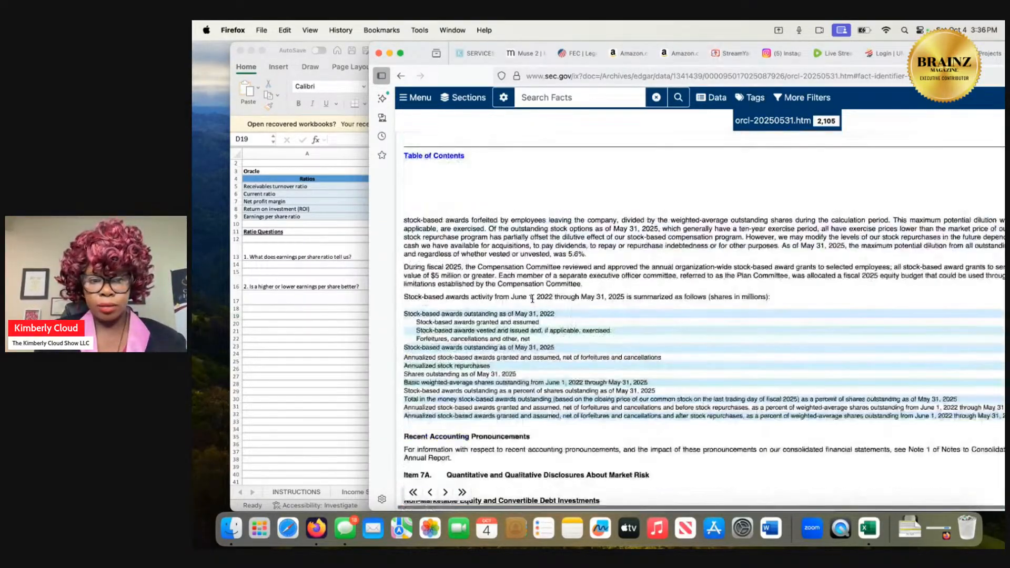
drag(466, 75, 331, 76)
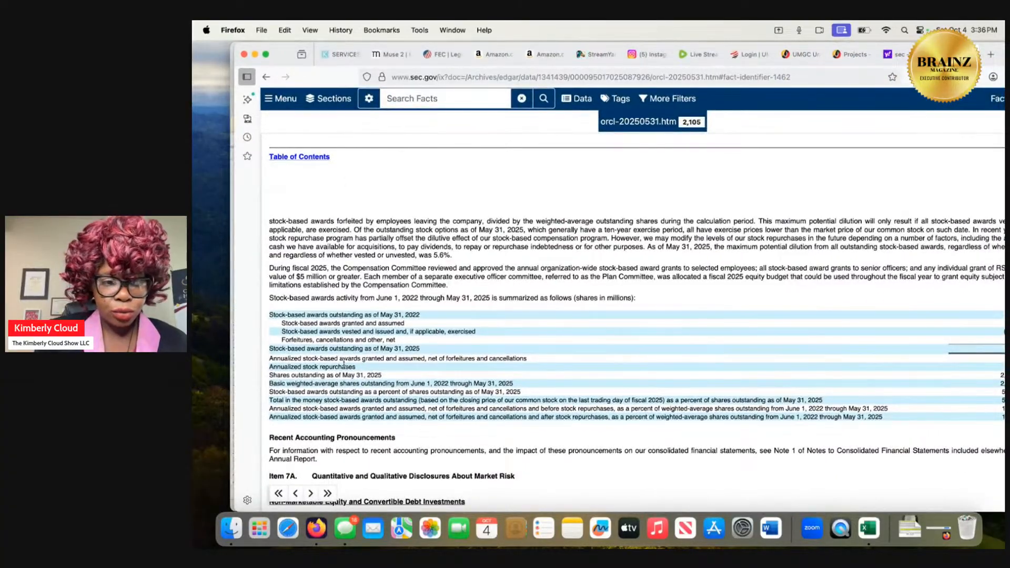
scroll(344, 363, up, 20)
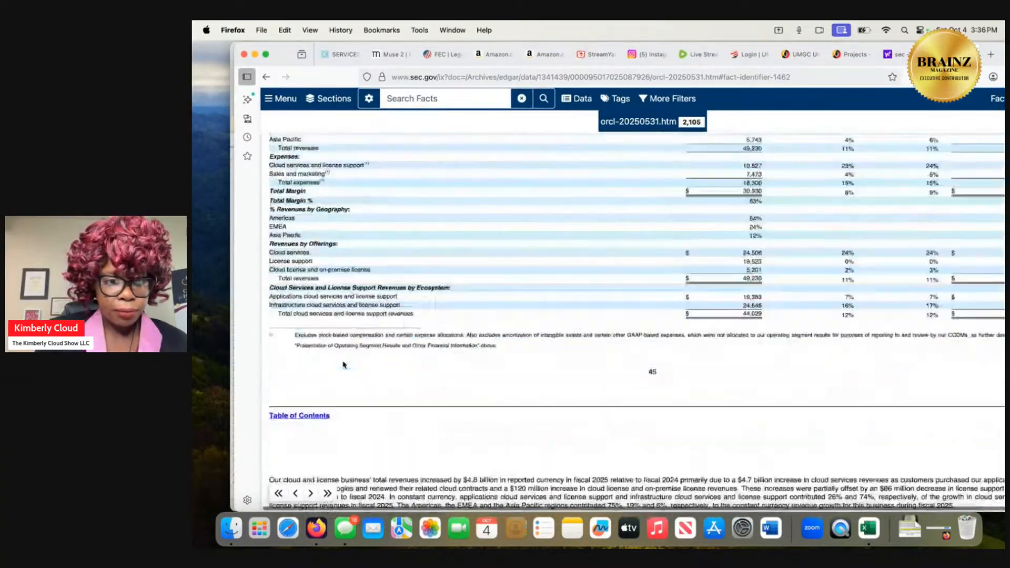
scroll(343, 364, up, 20)
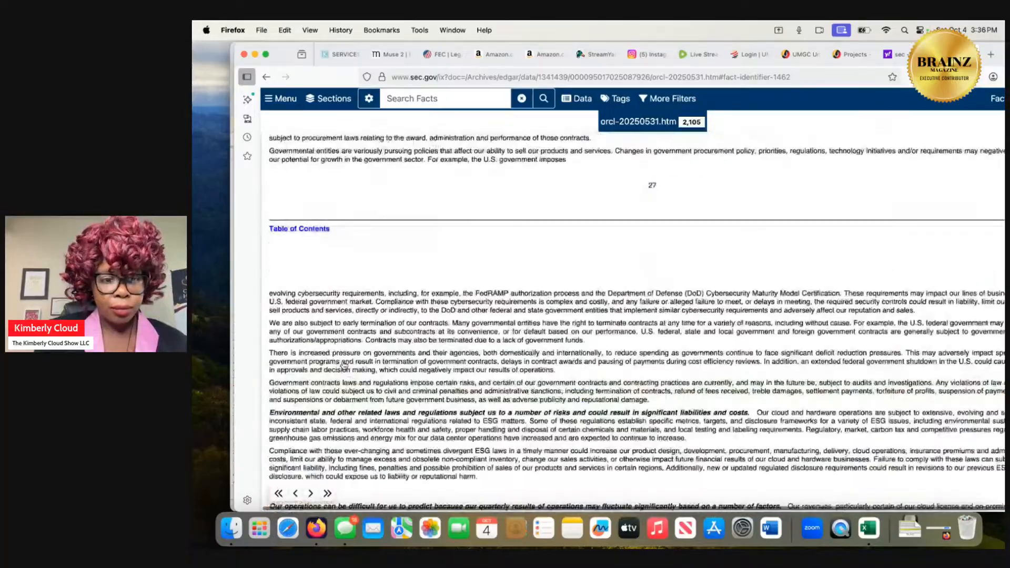
scroll(343, 363, up, 20)
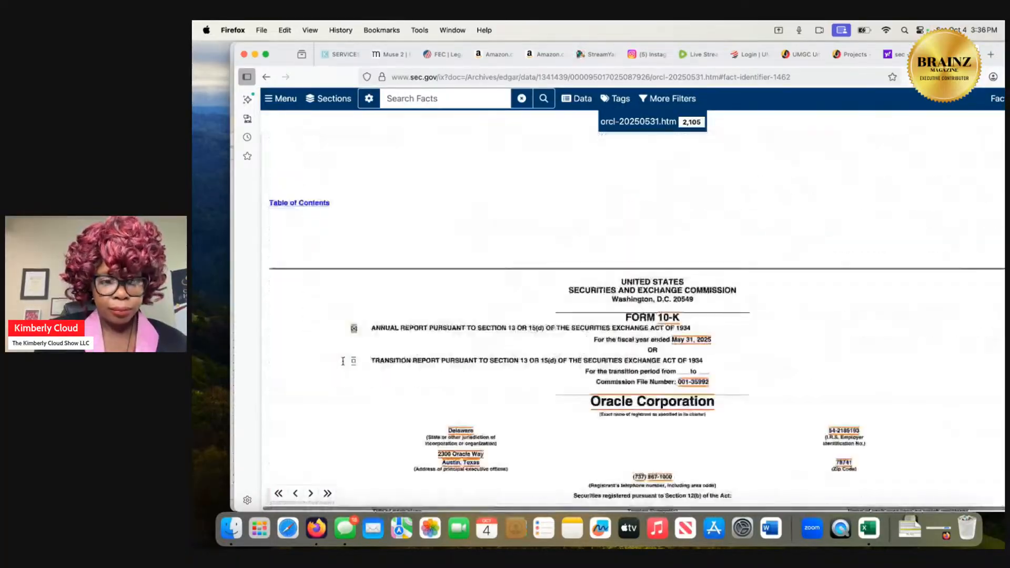
Examine the fiscal year 2025 annual report's table of contents from Part I through Part IV.
scroll(343, 362, down, 15)
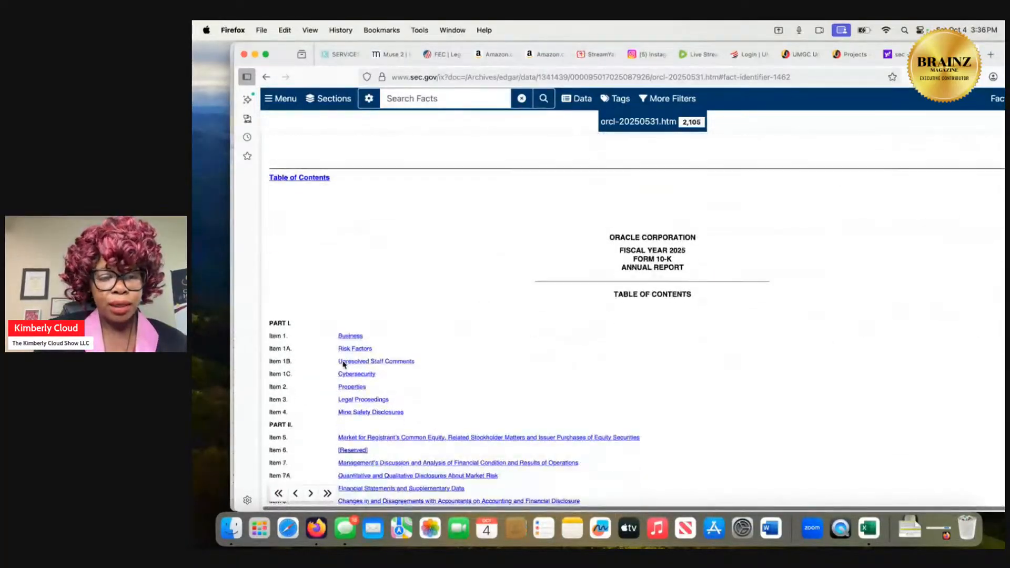
scroll(343, 364, down, 5)
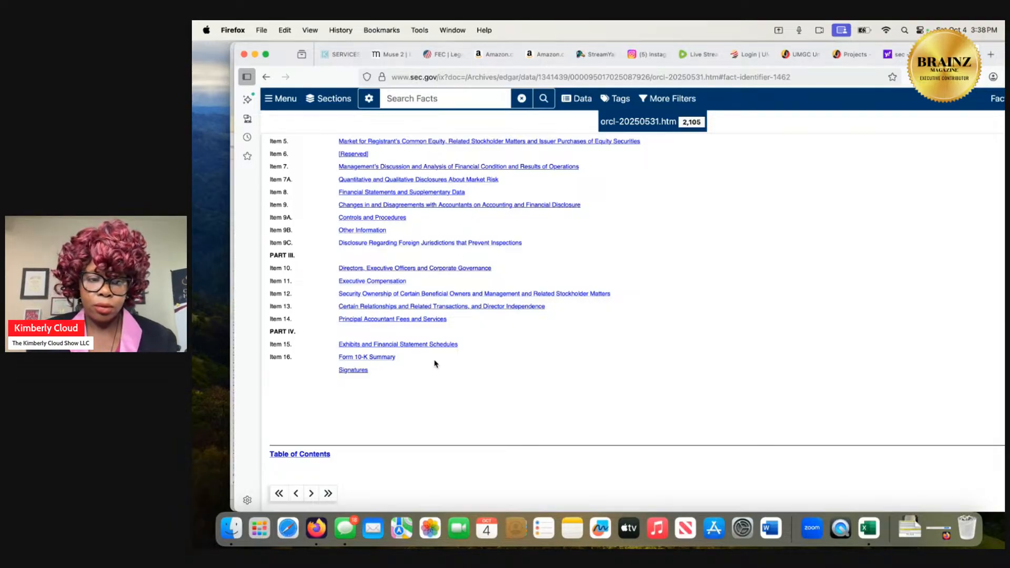
scroll(430, 359, up, 2)
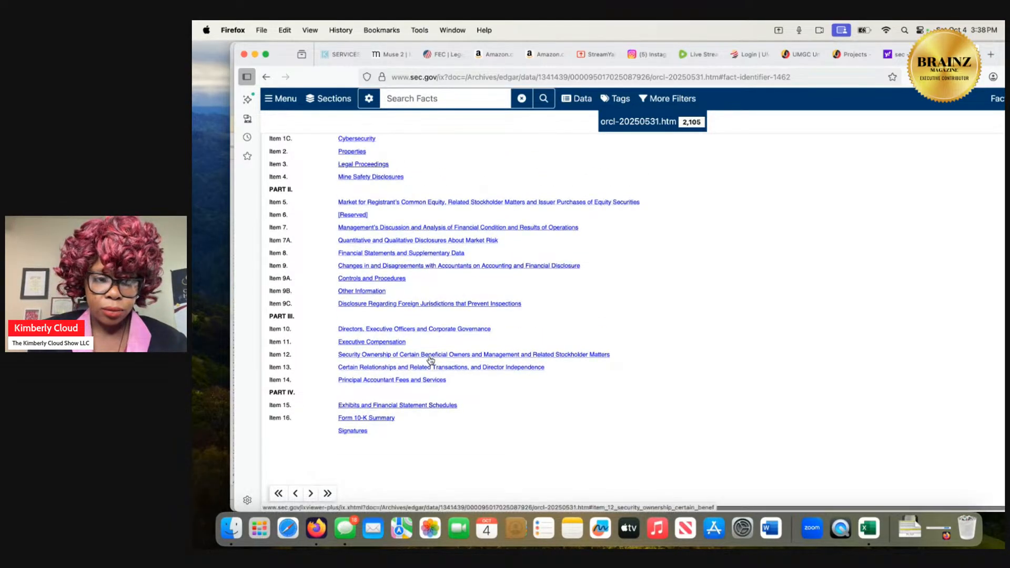
scroll(430, 359, up, 4)
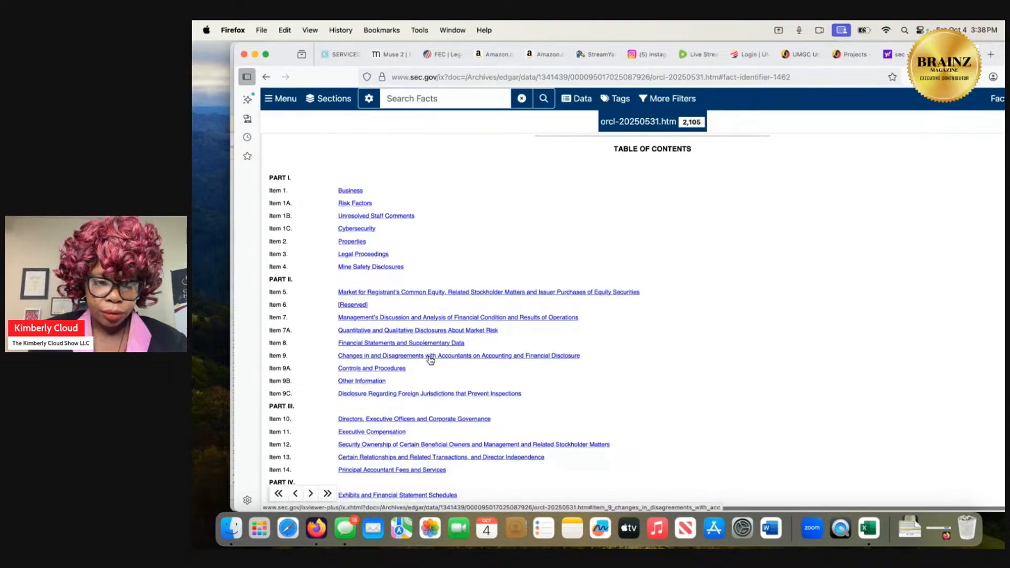
scroll(430, 359, down, 4)
scroll(430, 359, down, 1)
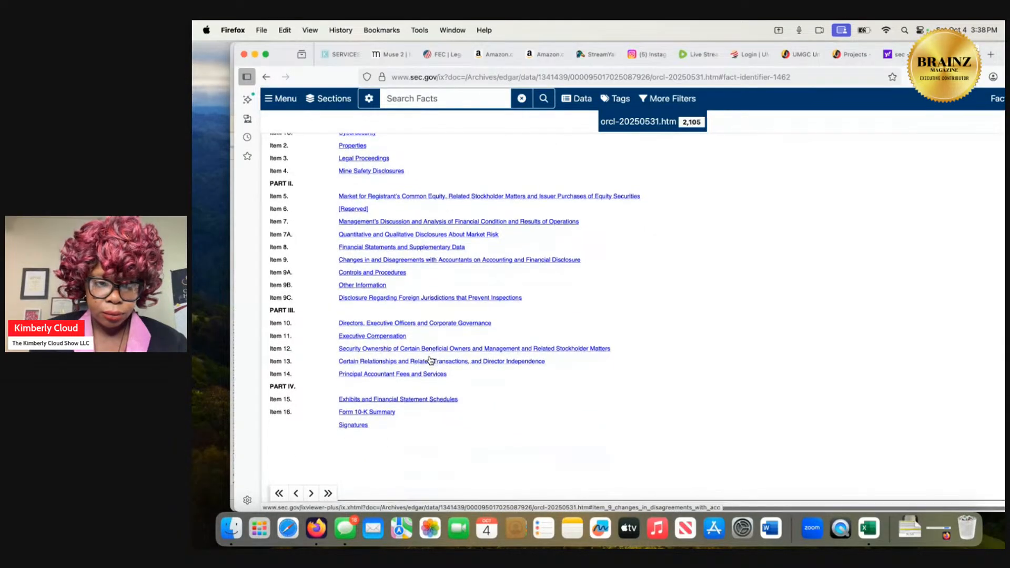
Open Item 8, Financial Statements and Supplementary Data, and review the preceding foreign currency risk, market risk and stock-based awards disclosures.
click(419, 248)
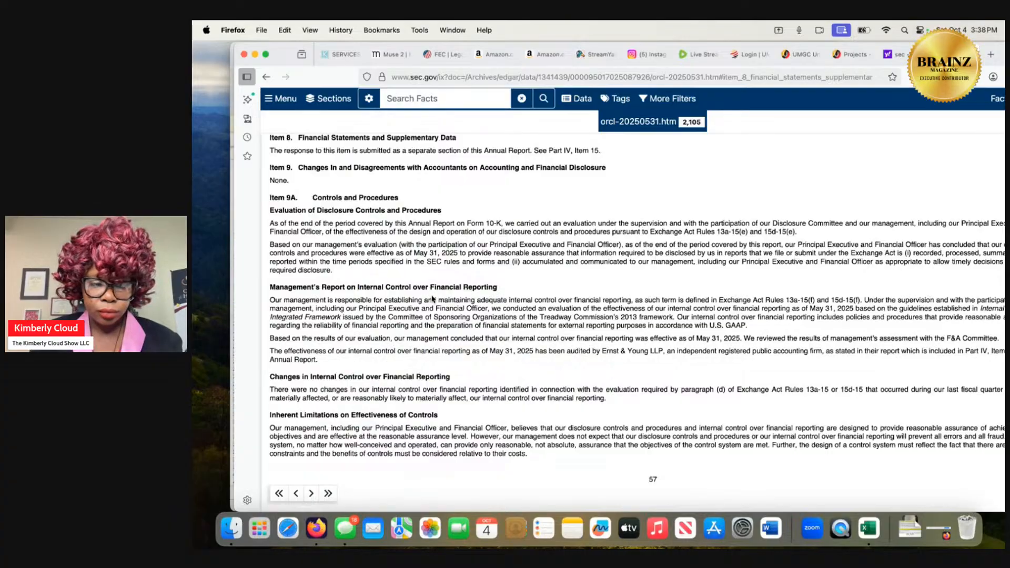
scroll(431, 299, up, 10)
scroll(431, 299, up, 12)
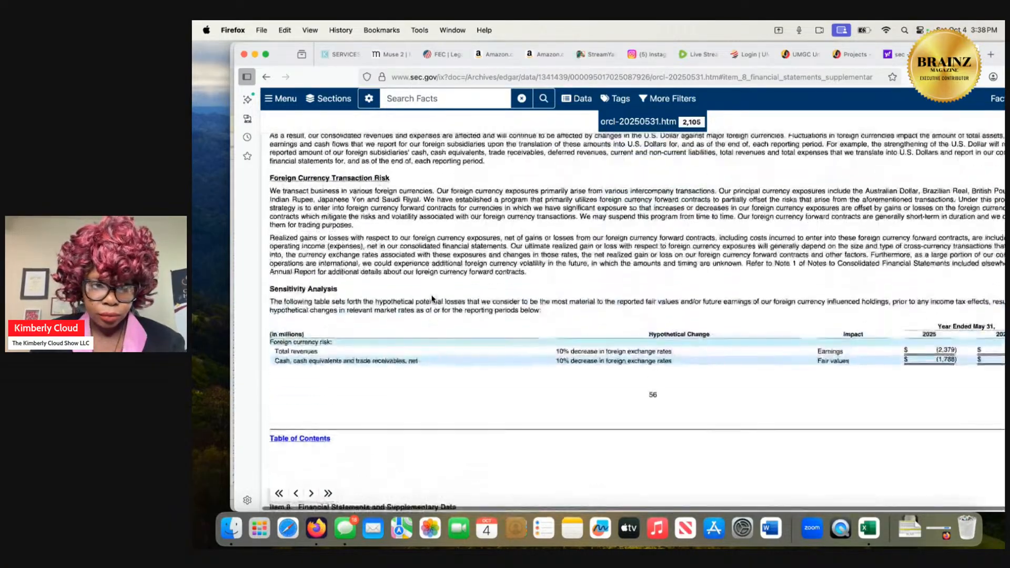
scroll(431, 299, up, 10)
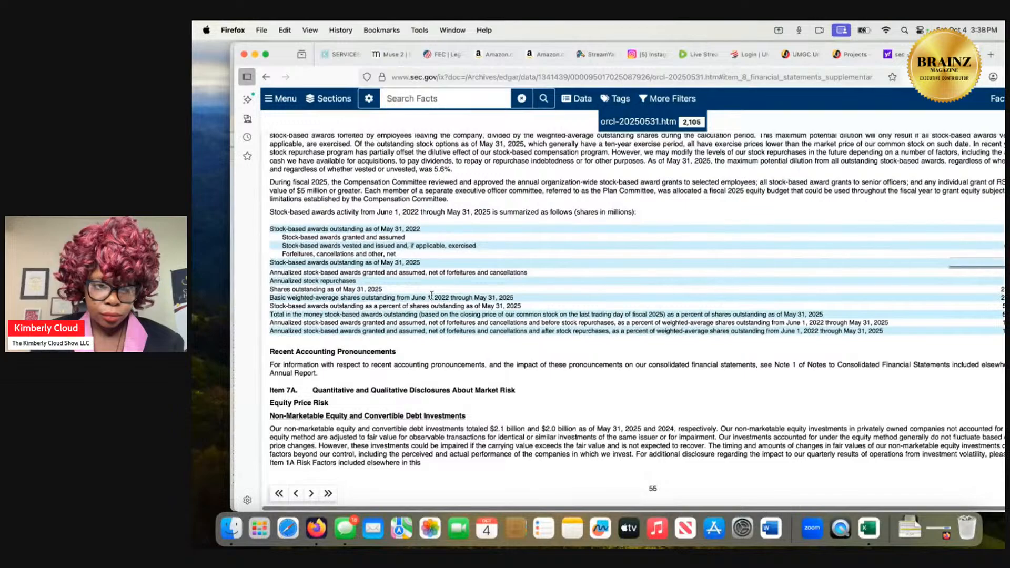
scroll(431, 295, up, 5)
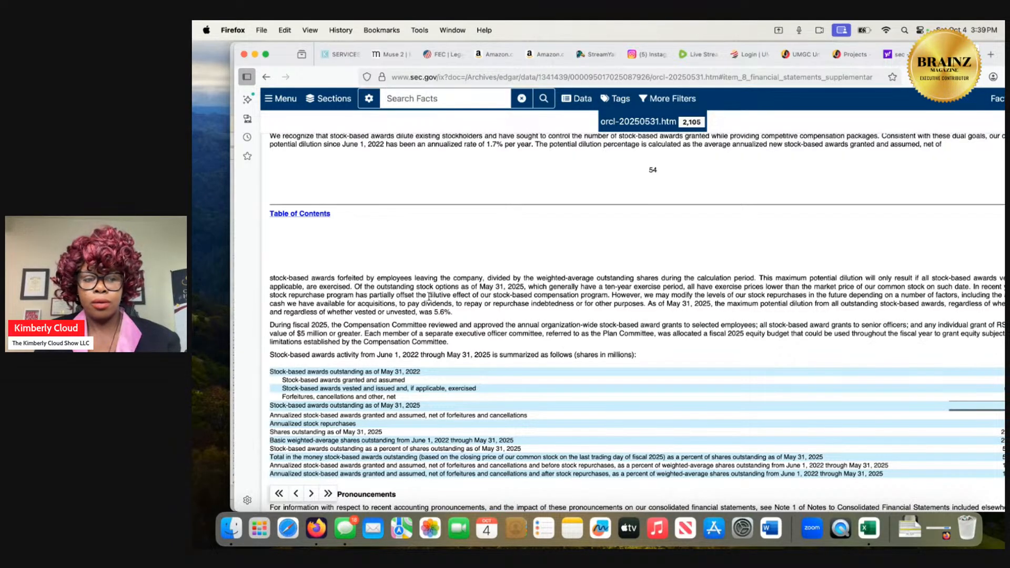
scroll(367, 301, down, 5)
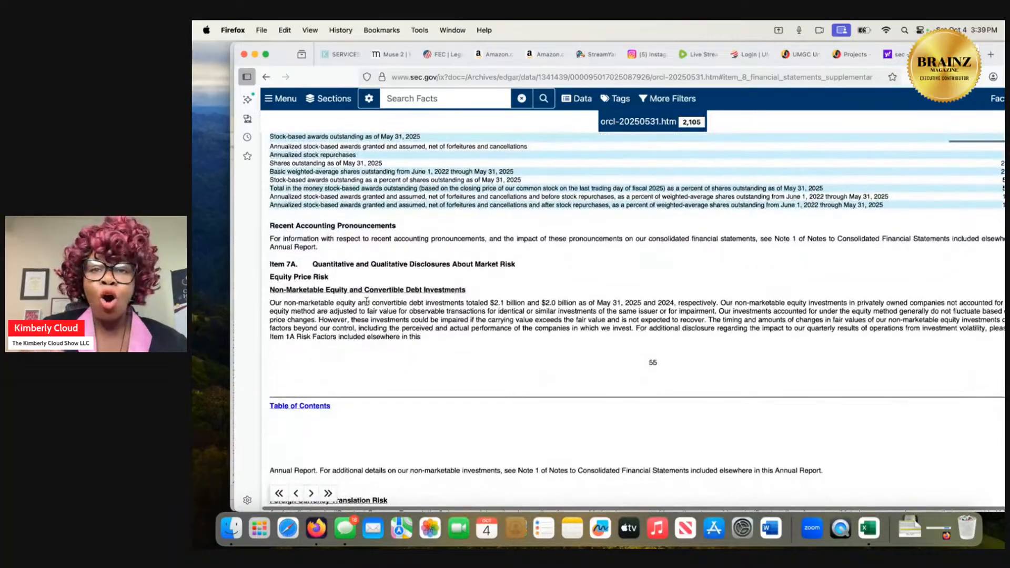
scroll(367, 301, down, 2)
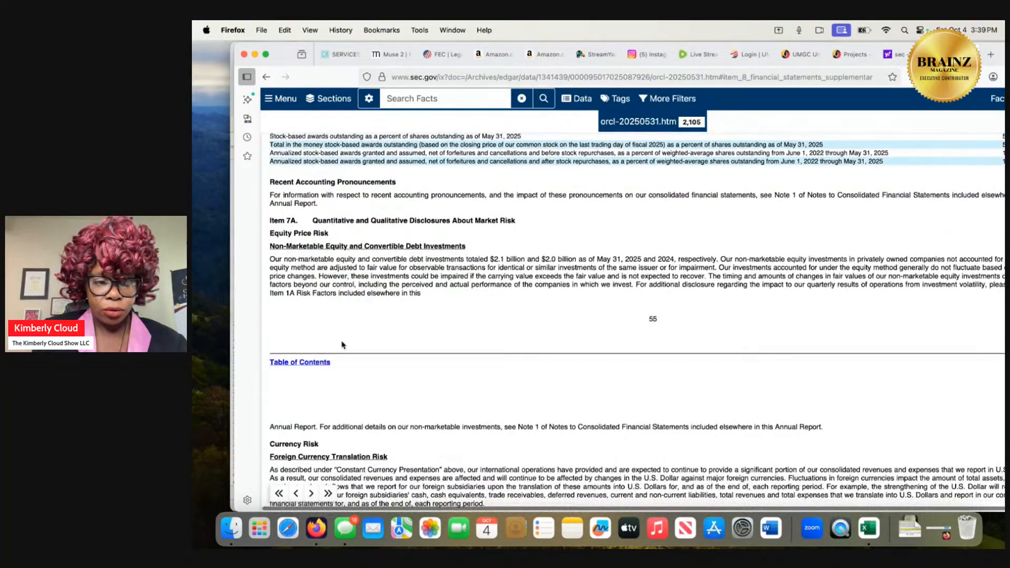
Return to the table of contents, open Item 1A Risk Factors, and read the operational, data privacy, healthcare, government contract and financial risks.
click(323, 363)
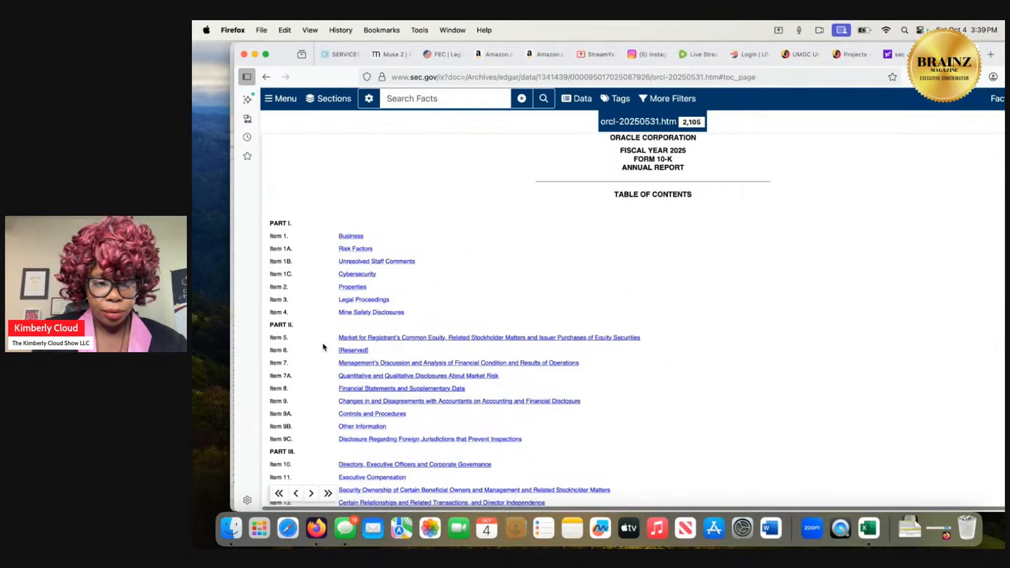
click(356, 249)
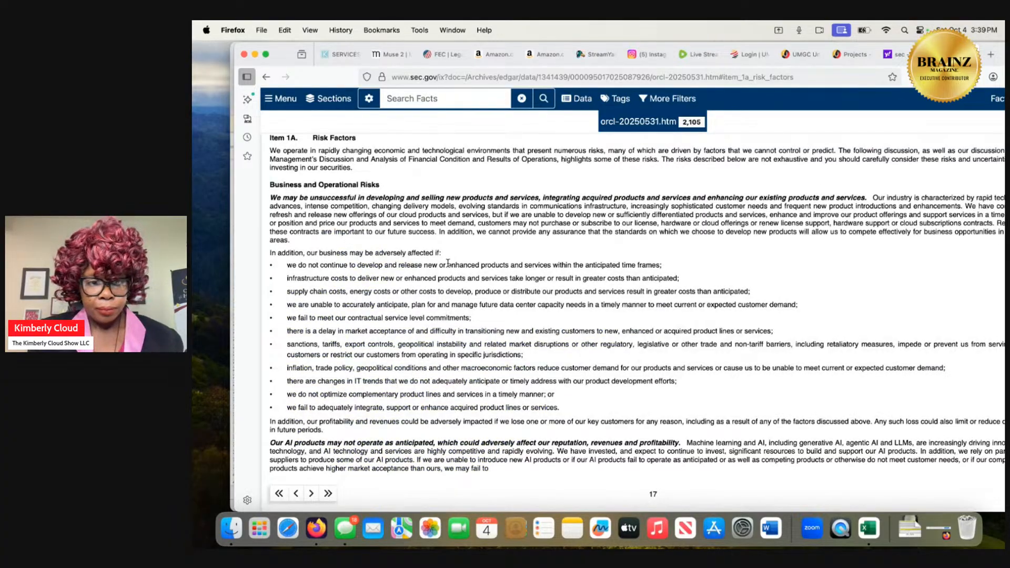
scroll(447, 262, down, 15)
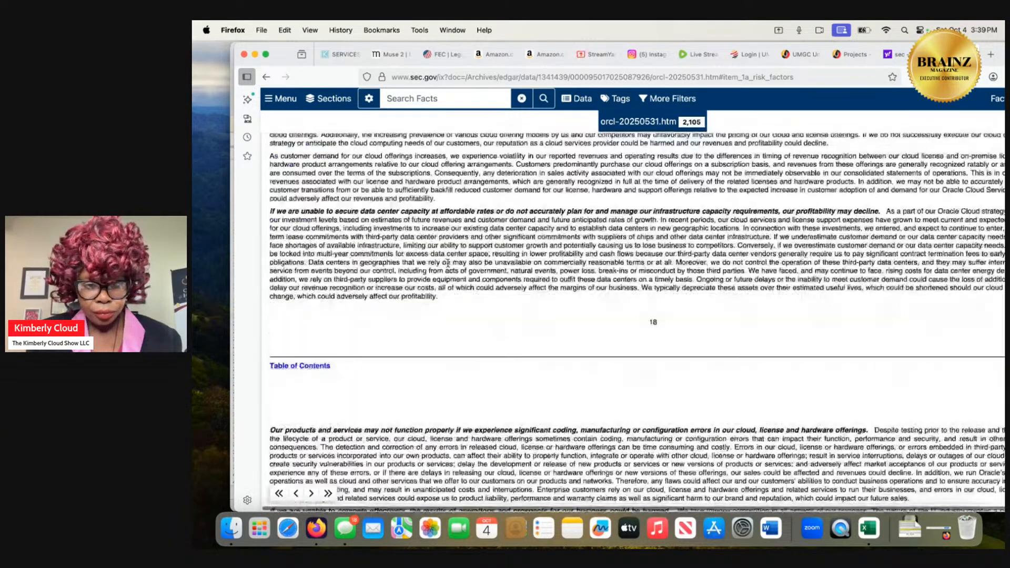
scroll(448, 262, down, 20)
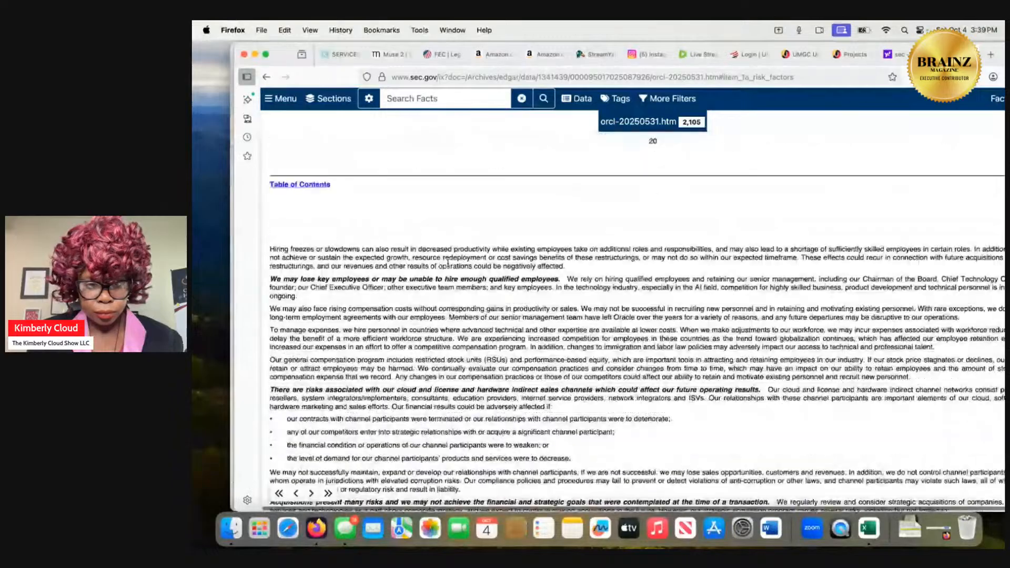
scroll(445, 258, down, 20)
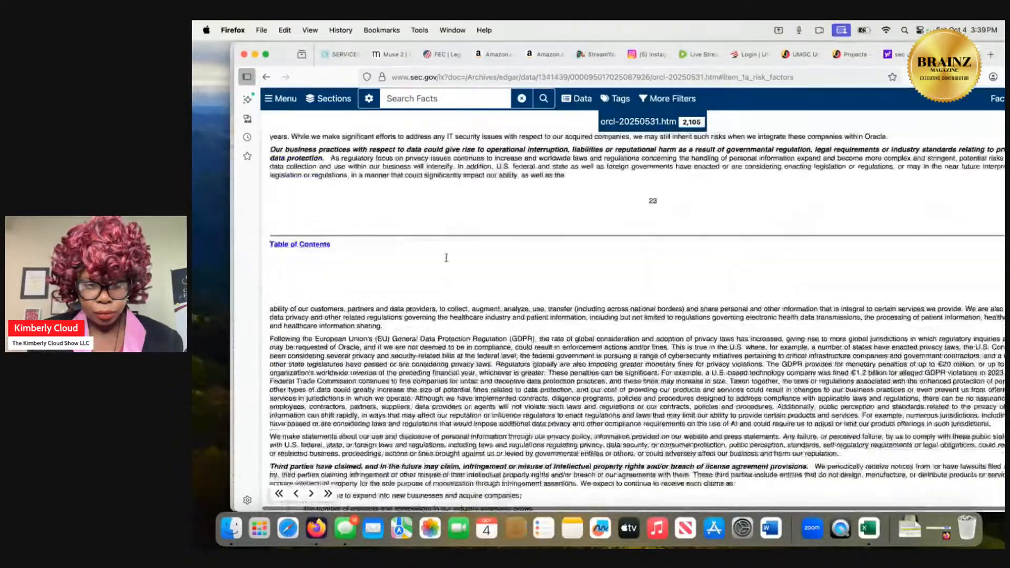
scroll(446, 258, down, 20)
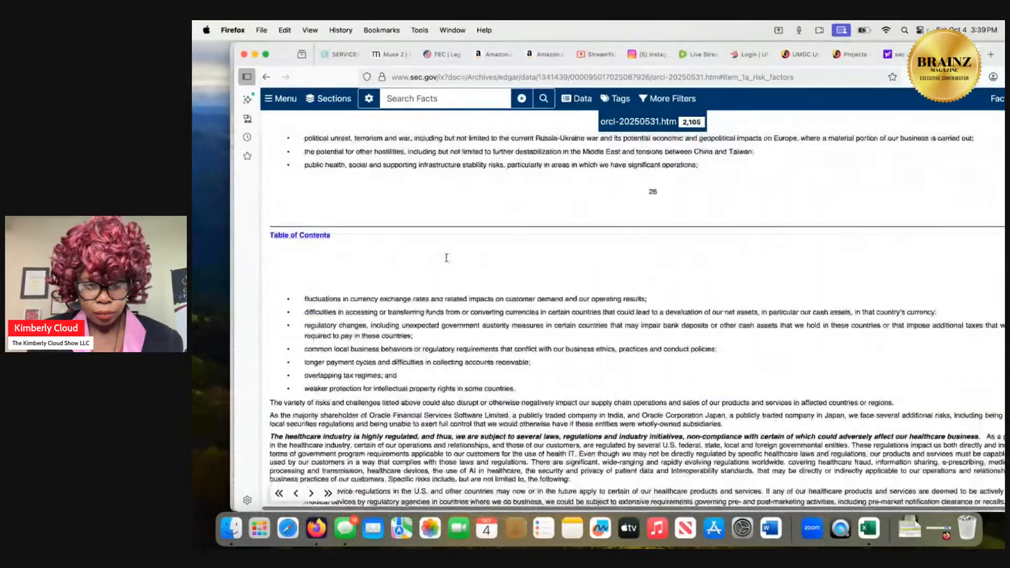
scroll(446, 258, down, 6)
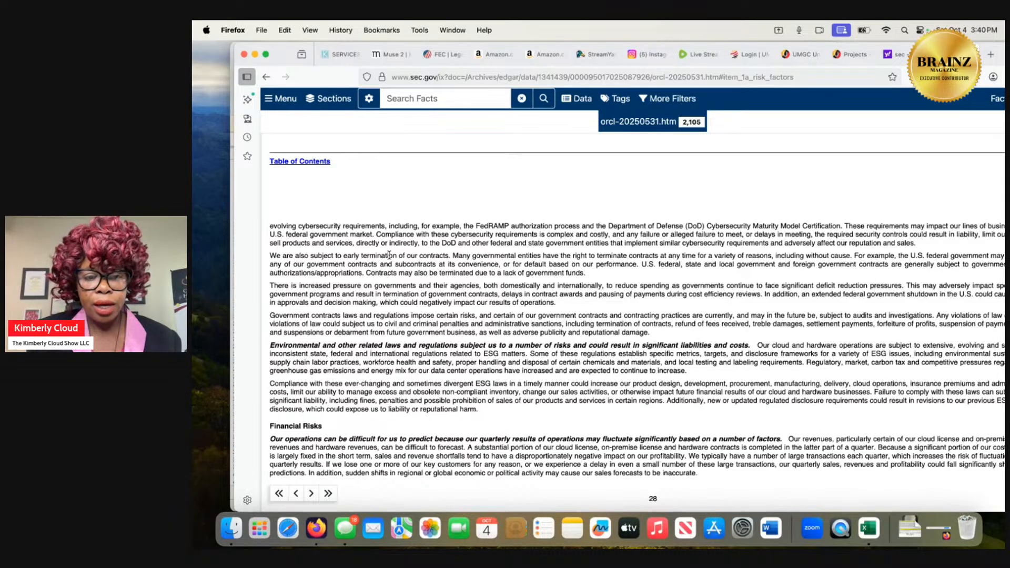
scroll(389, 255, up, 5)
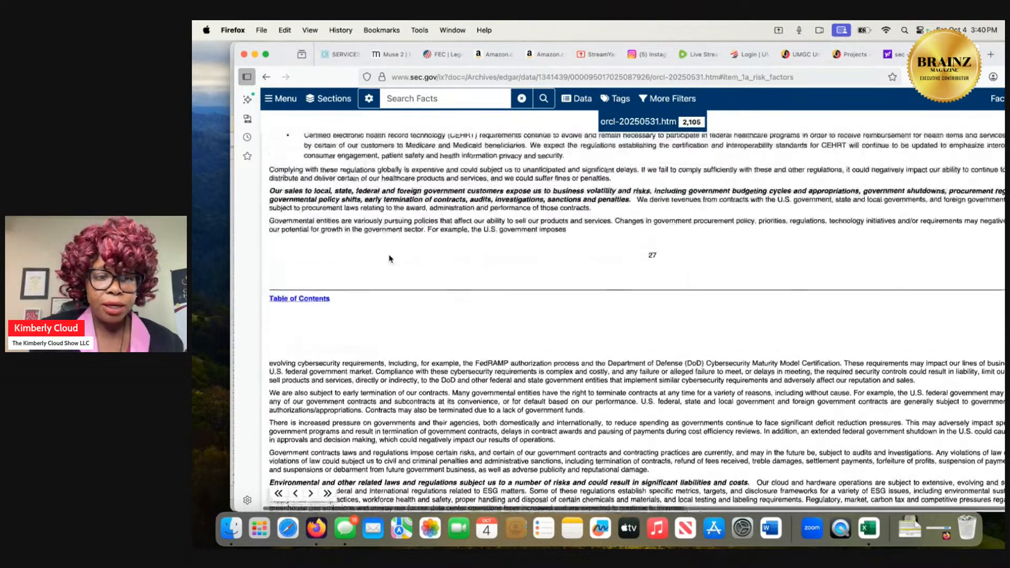
scroll(389, 258, up, 2)
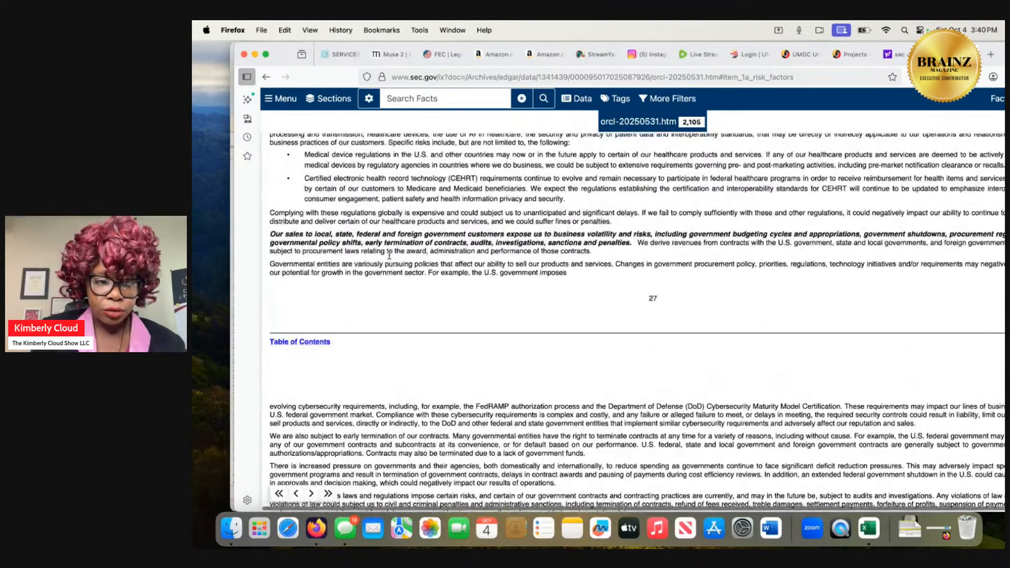
Return to the table of contents, reopen Item 1A Risk Factors, review the Business and Operational Risks, and go back to the contents.
click(317, 343)
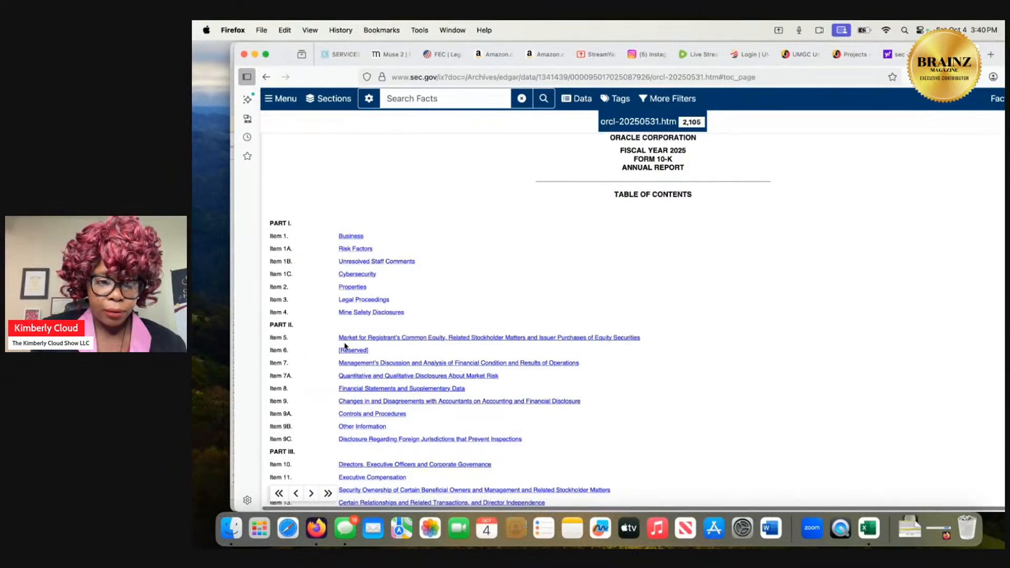
click(356, 251)
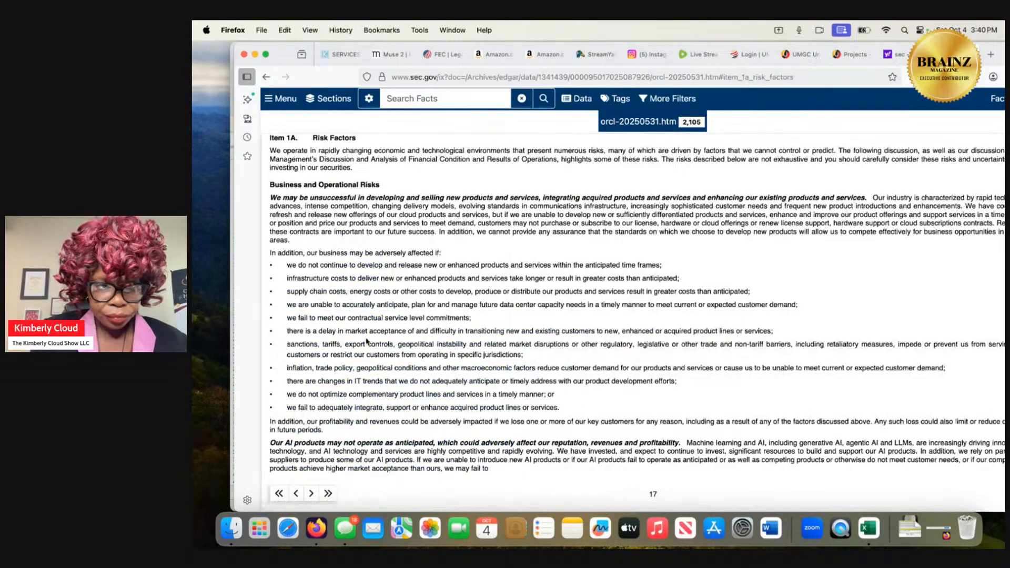
scroll(368, 351, down, 1)
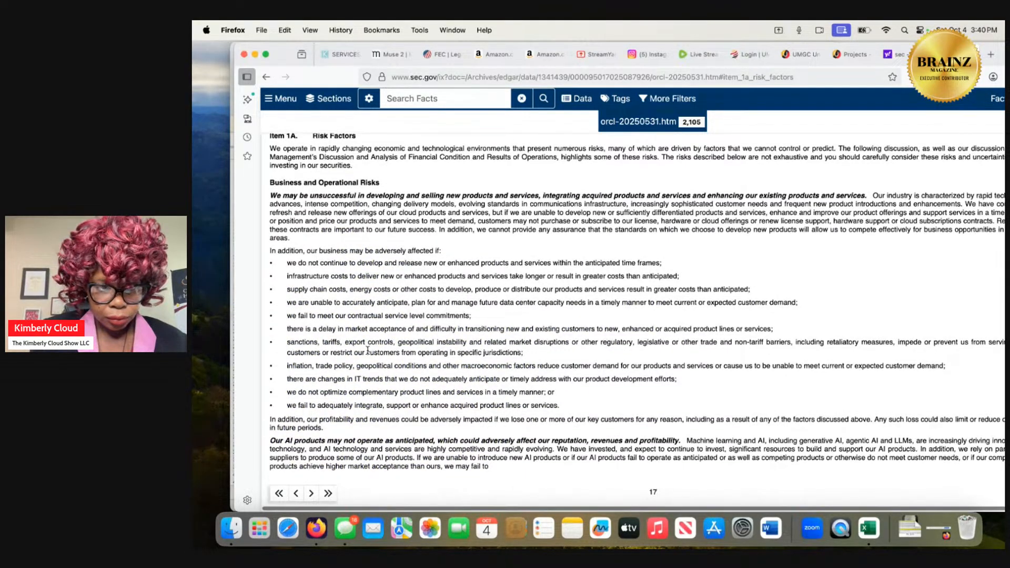
scroll(368, 351, down, 7)
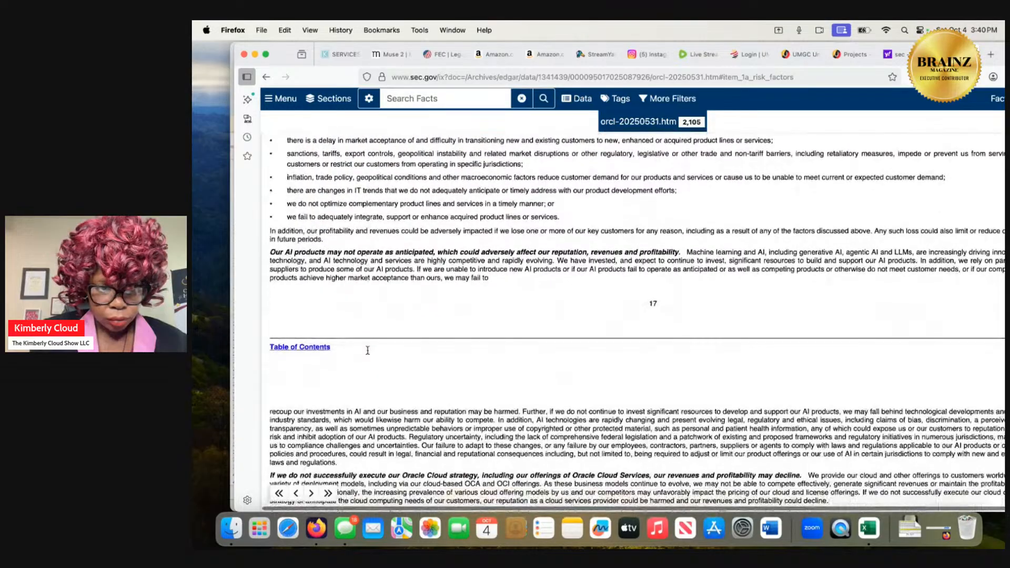
scroll(368, 353, up, 5)
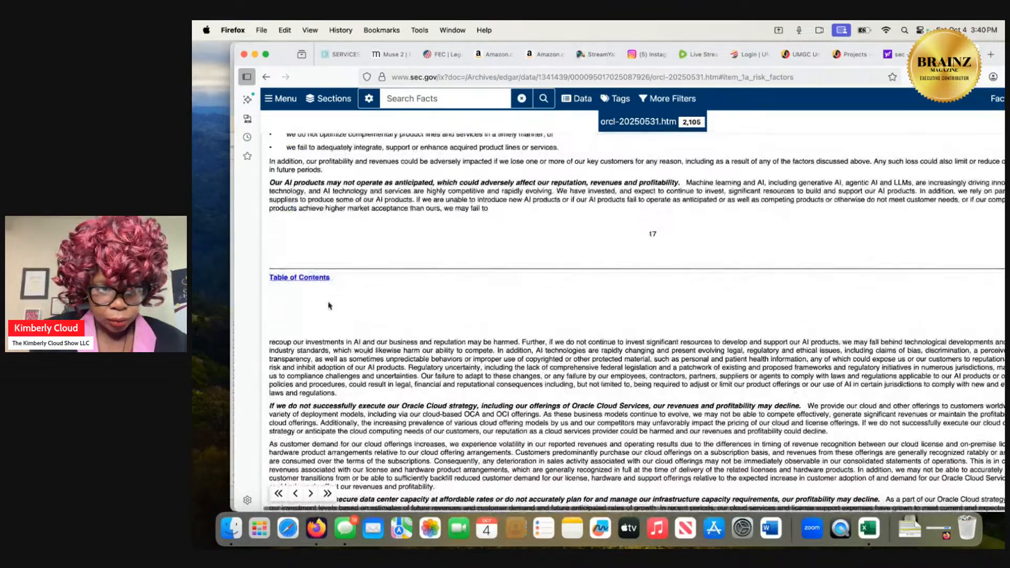
click(319, 278)
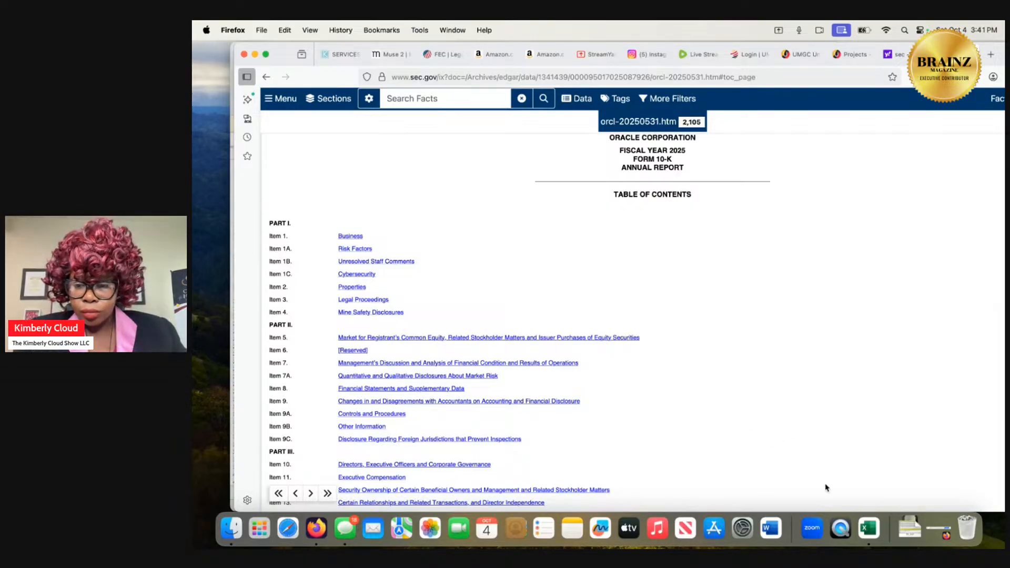
Open the downloaded Financial Analysis Excel Workbook and move its window so the filing's table of contents shows beside the Ratio Analysis sheet.
click(912, 538)
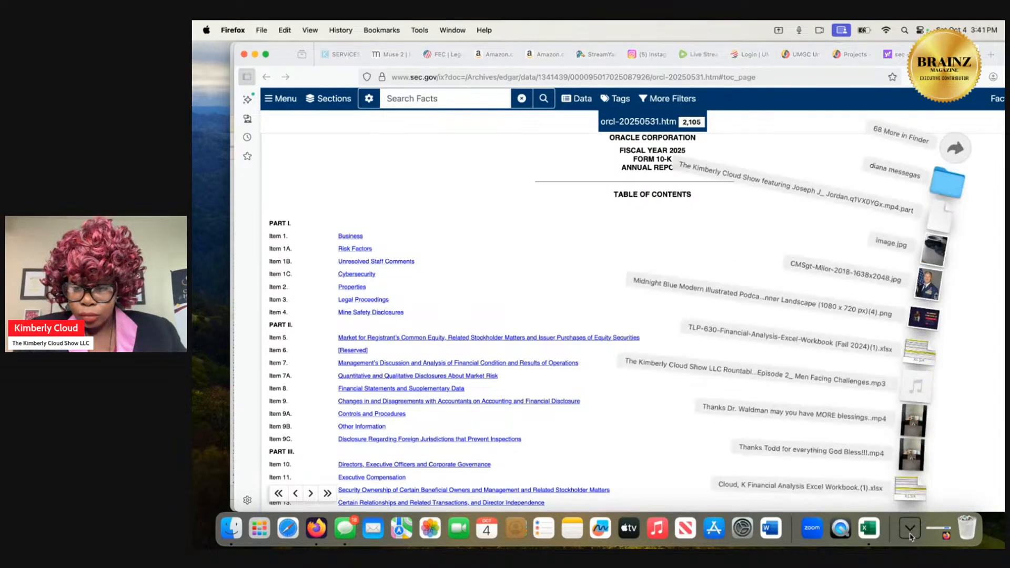
click(913, 496)
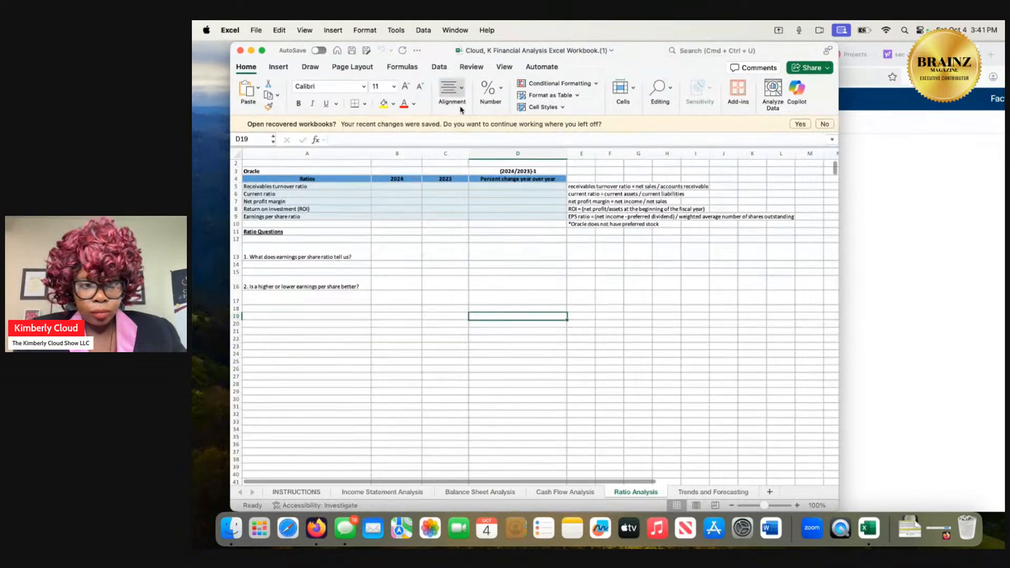
drag(434, 56, 642, 64)
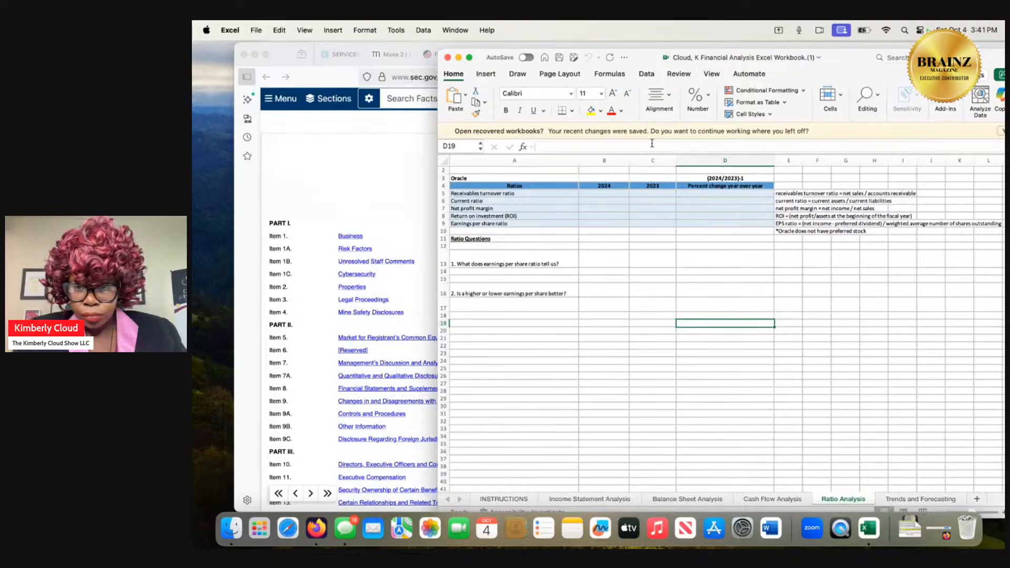
scroll(667, 308, up, 1)
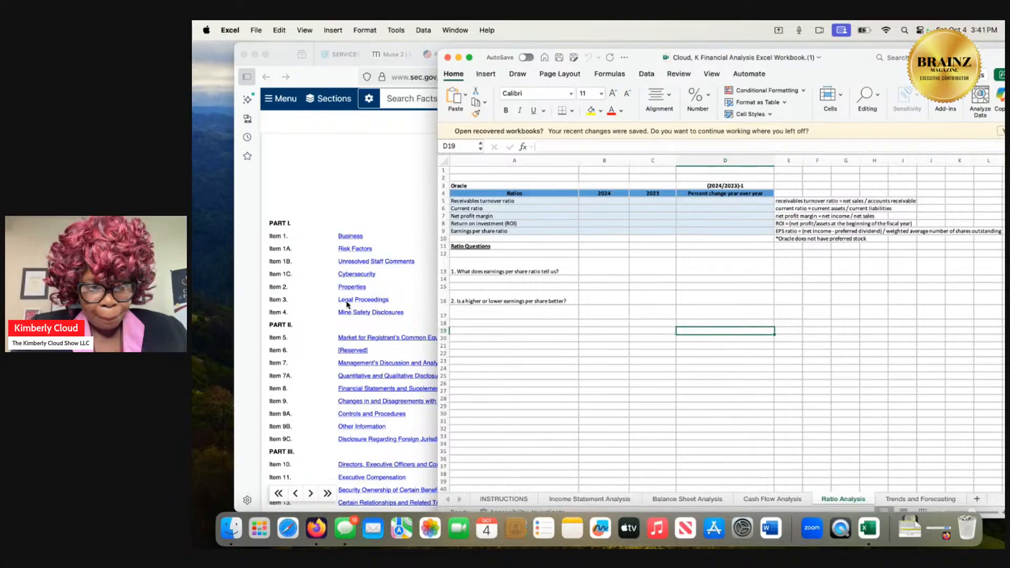
Switch to the 10-K in Firefox, open Item 8, and continue to the Item 15 list of consolidated financial statements.
scroll(346, 305, down, 1)
scroll(346, 304, down, 3)
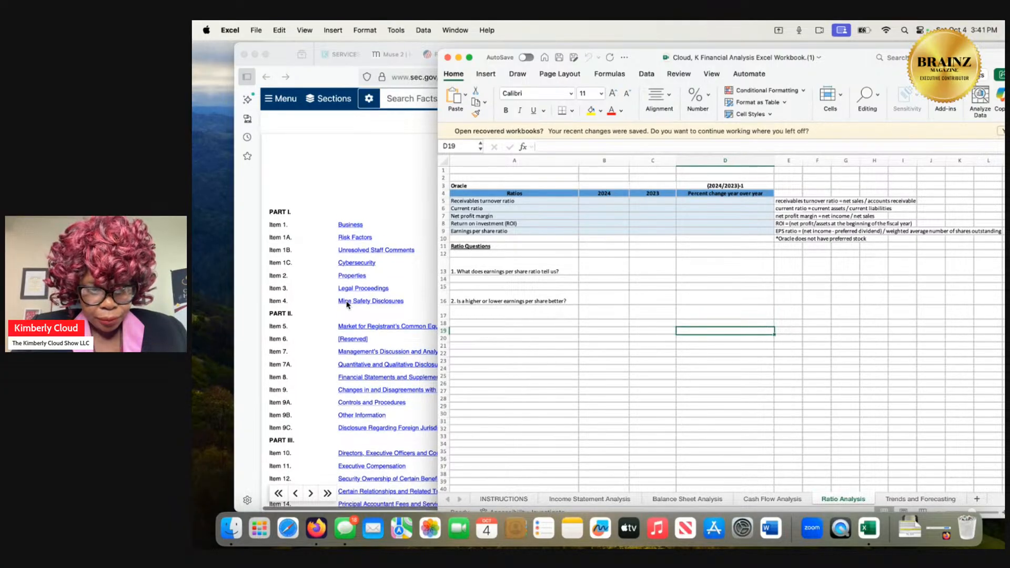
click(356, 353)
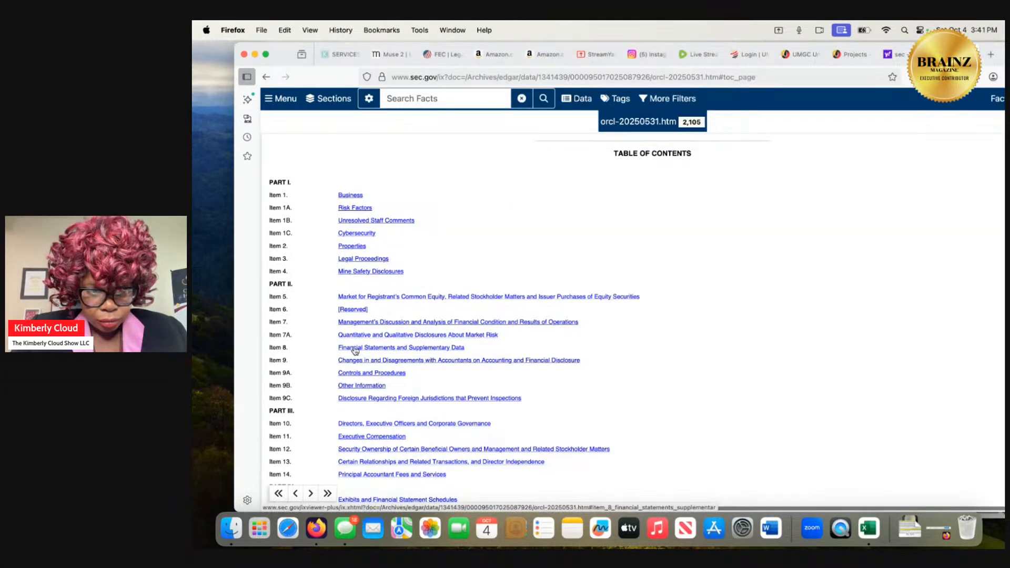
click(355, 349)
scroll(355, 350, down, 10)
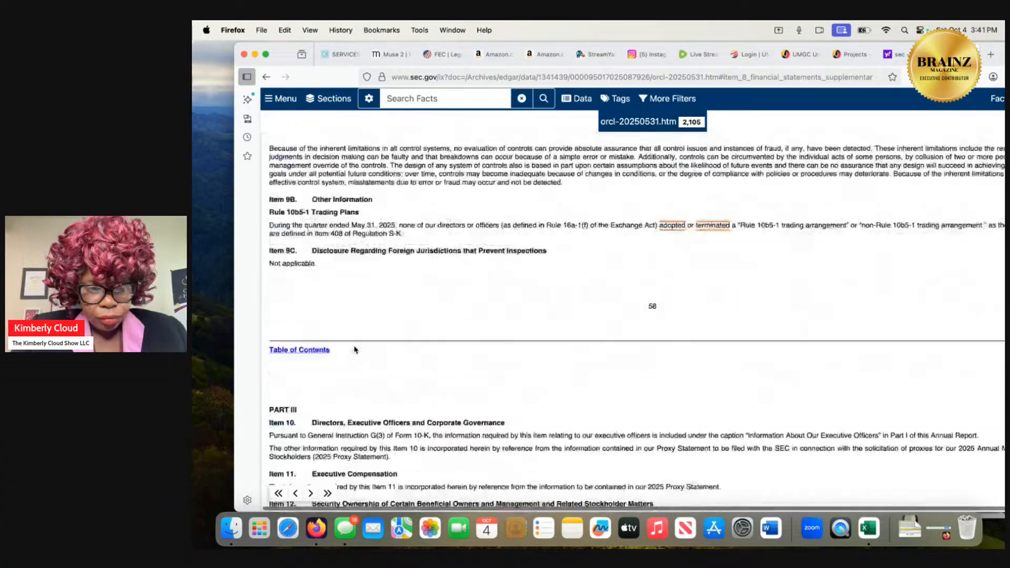
scroll(356, 350, down, 1)
scroll(356, 350, down, 3)
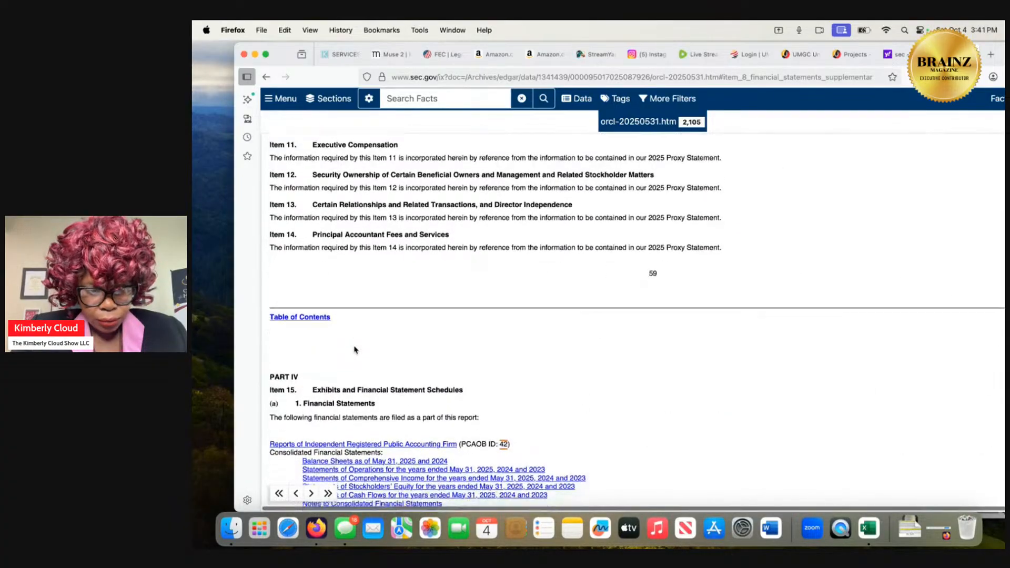
scroll(356, 349, down, 10)
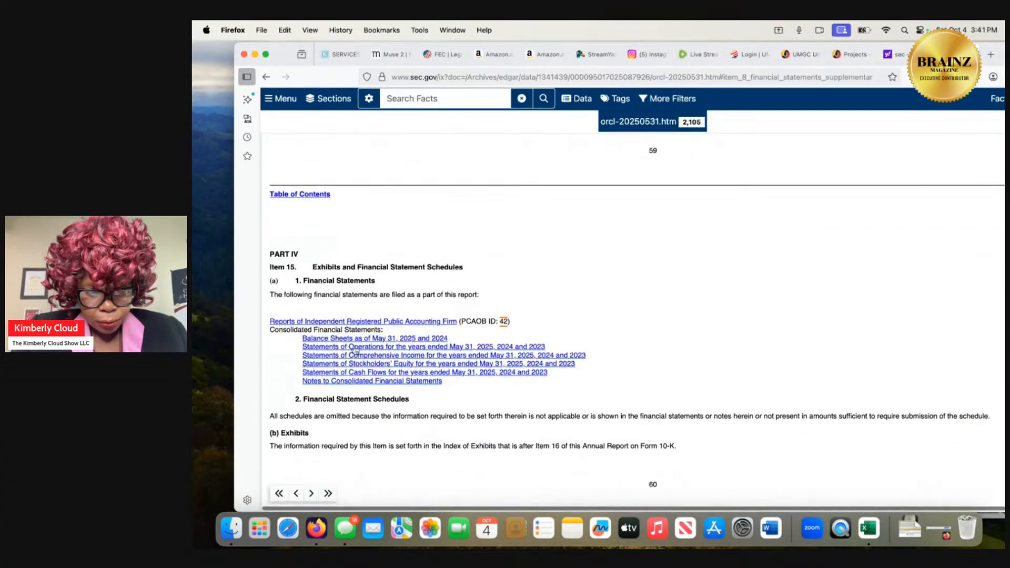
Open the Notes to Consolidated Financial Statements, review the accounting policies through revenue recognition, and return to the table of contents.
click(358, 381)
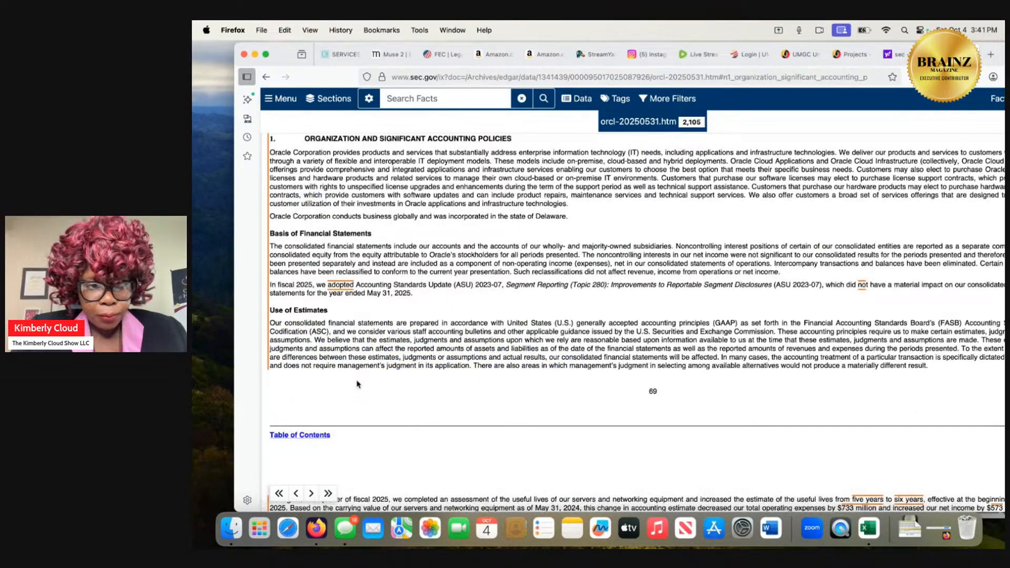
scroll(357, 384, down, 20)
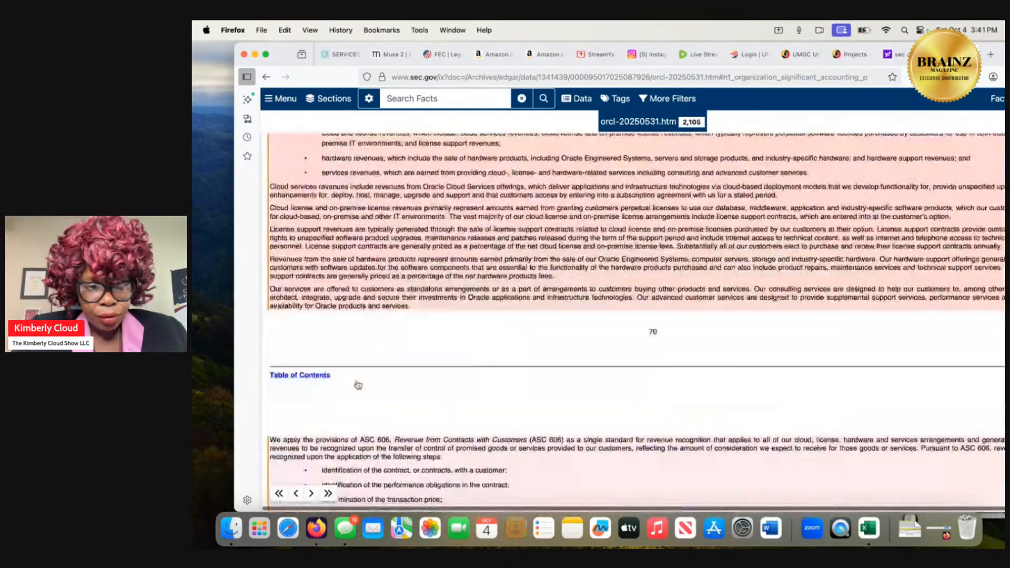
scroll(357, 385, down, 5)
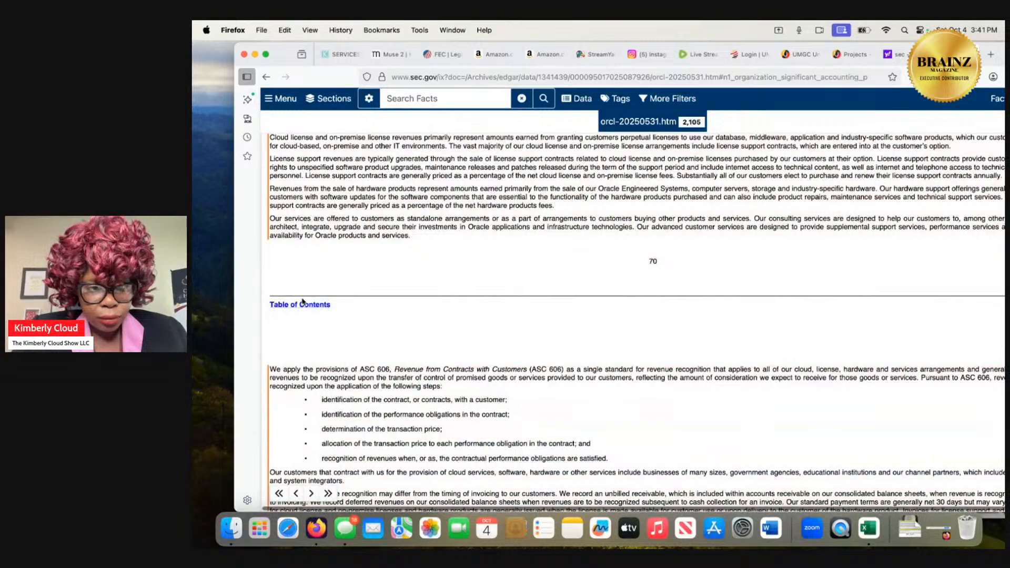
click(302, 304)
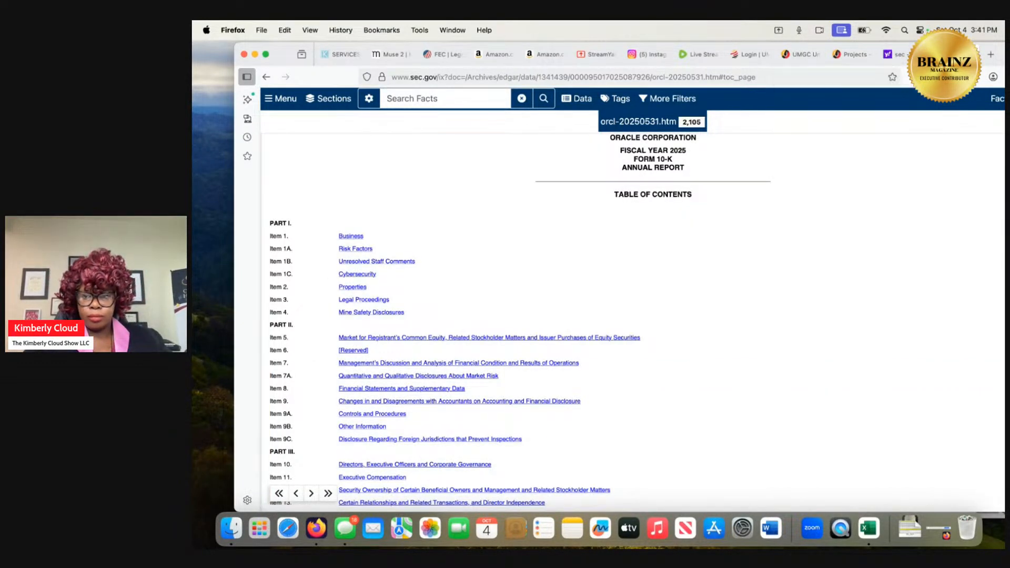
Arrange the windows with the 10-K browser lower on the screen and the Excel workbook above it, overlapping its upper part.
drag(928, 56, 734, 53)
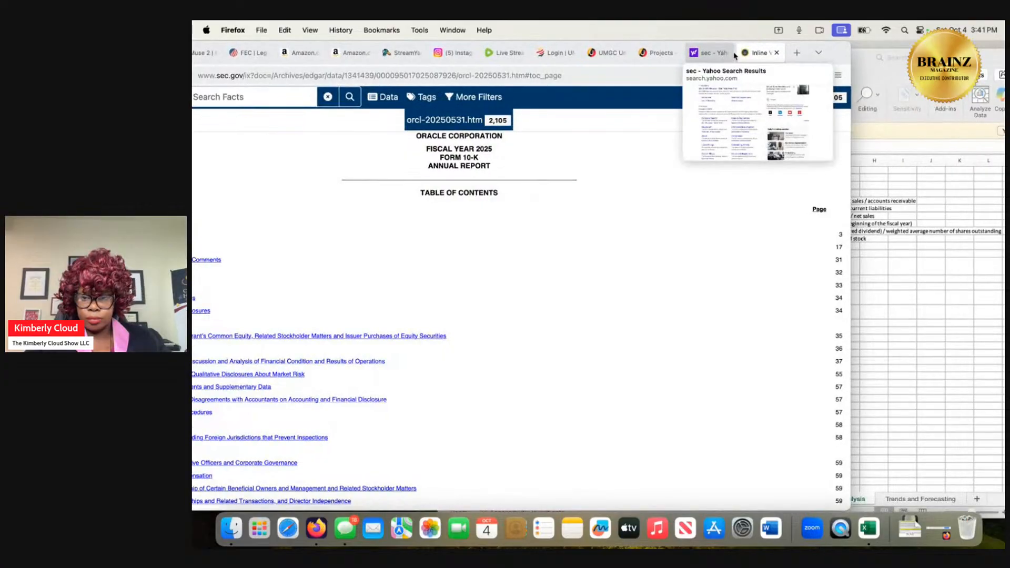
click(862, 74)
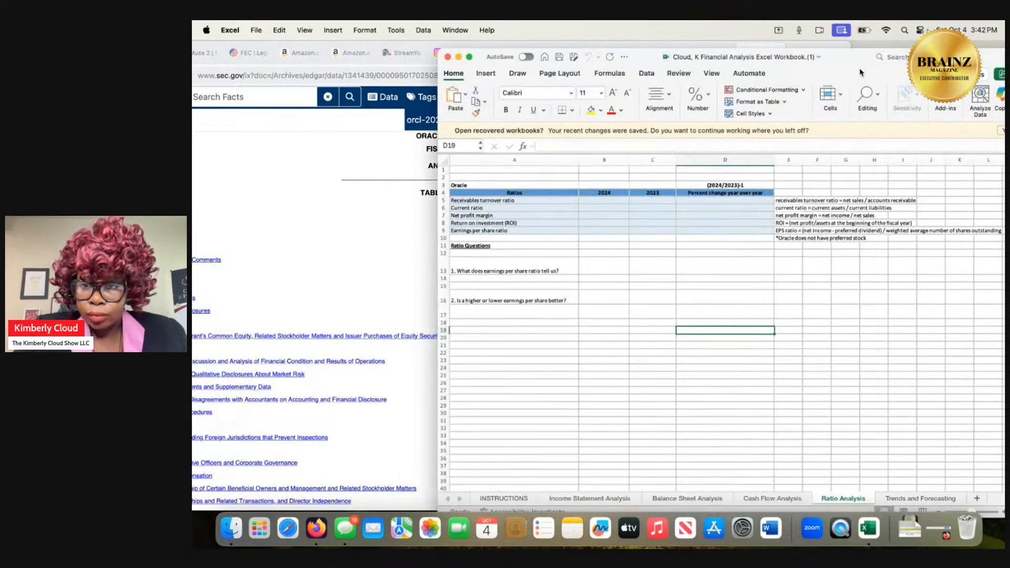
drag(847, 67, 840, 62)
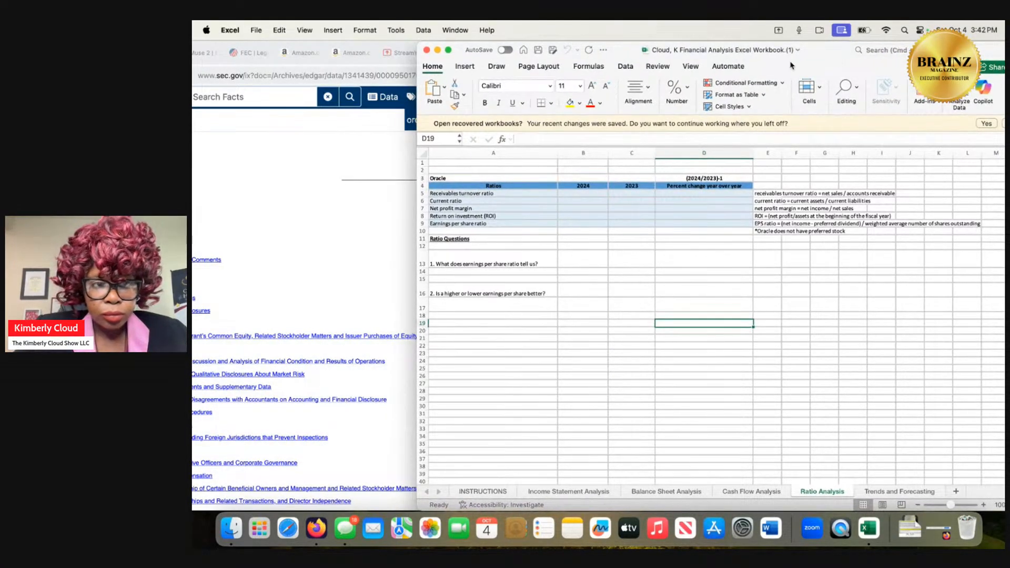
click(237, 180)
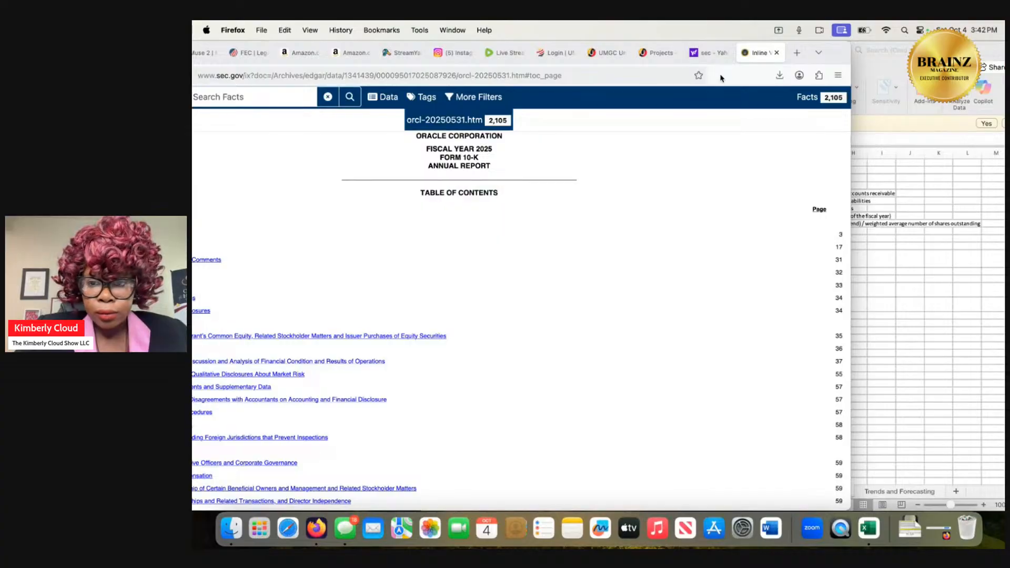
drag(723, 75, 875, 211)
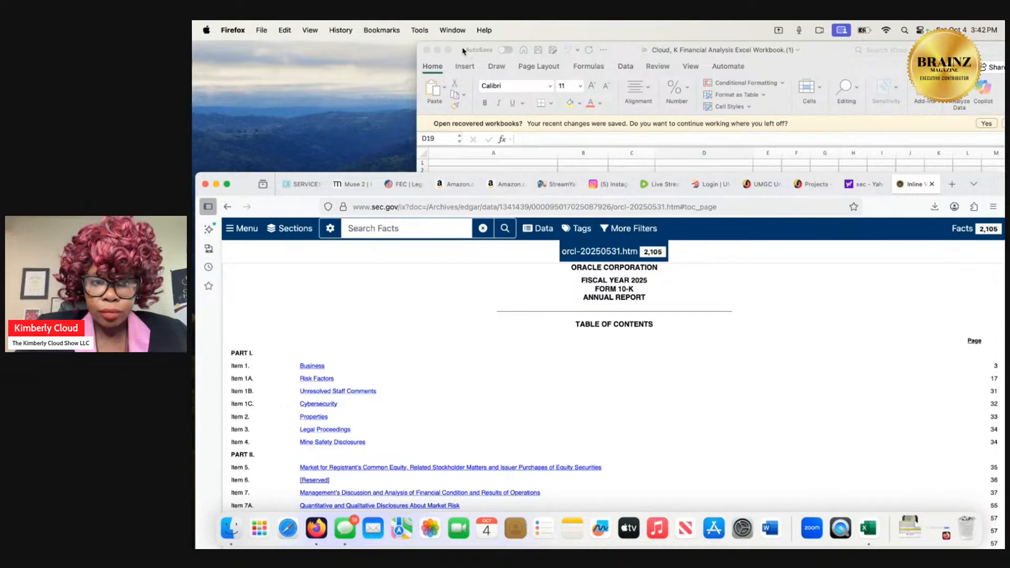
drag(462, 51, 421, 51)
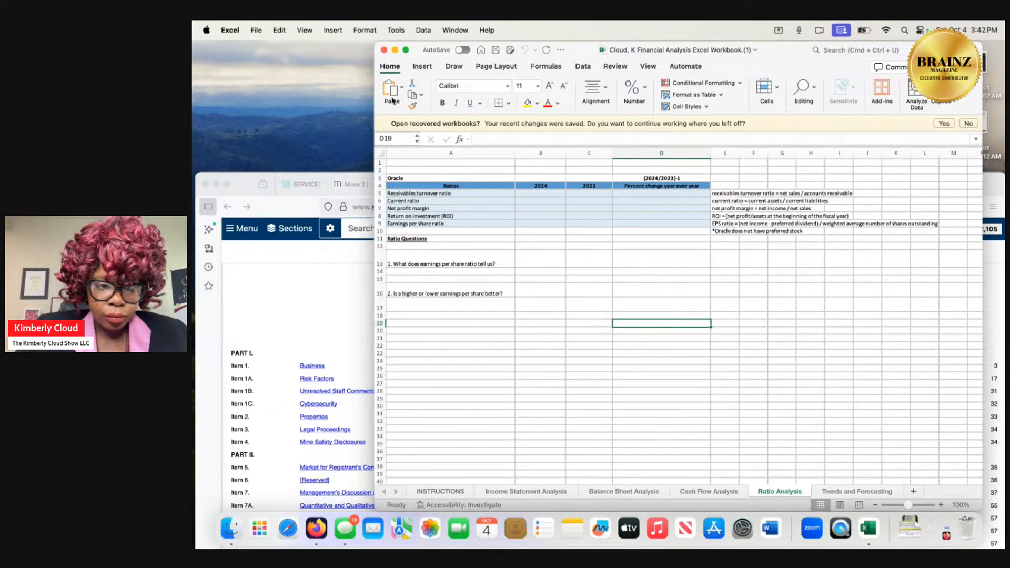
Reopen Item 8 from the 10-K's contents and read past the controls and procedures to Part IV's financial statement links.
scroll(312, 388, down, 3)
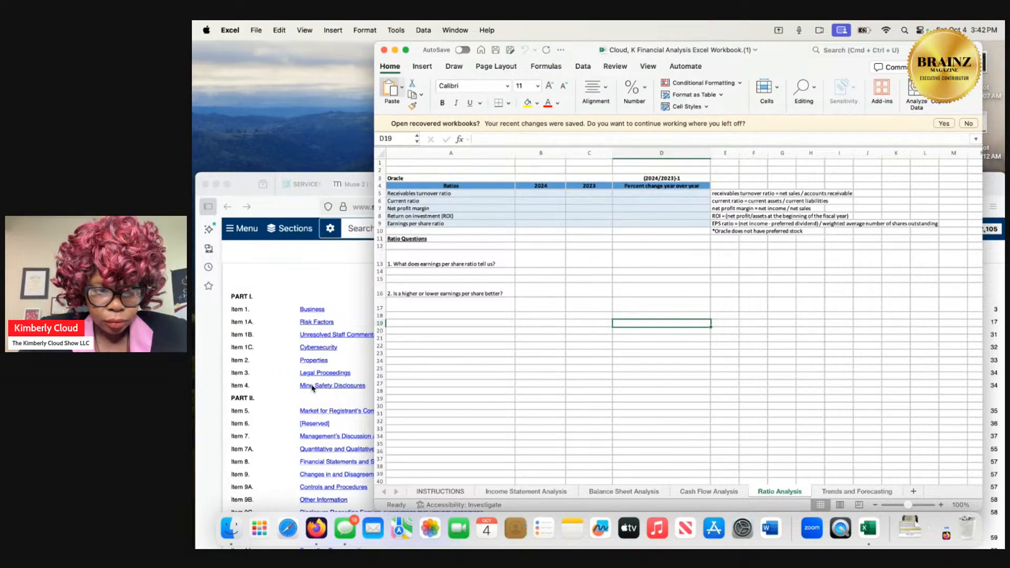
scroll(312, 387, down, 5)
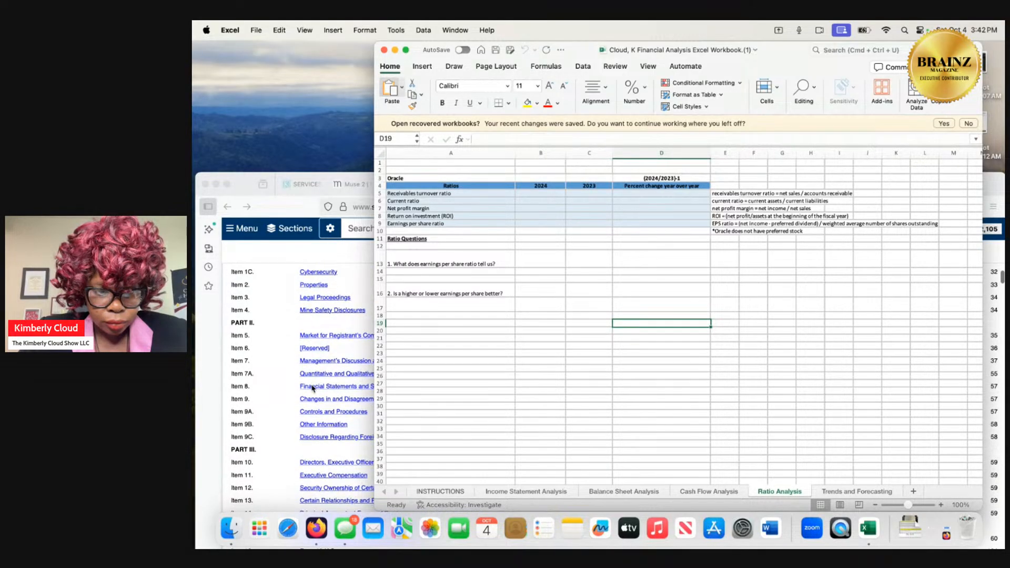
click(314, 390)
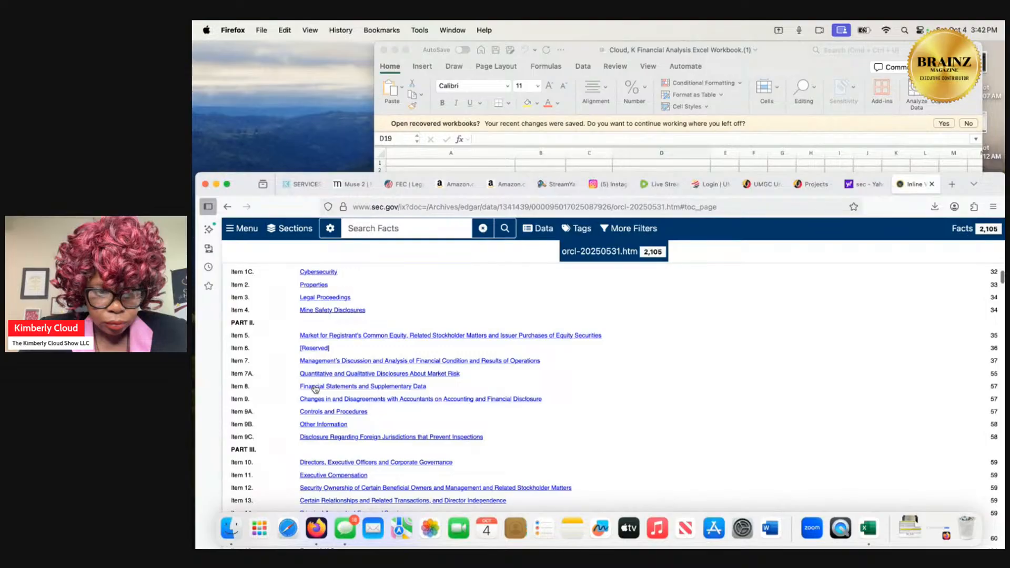
click(317, 387)
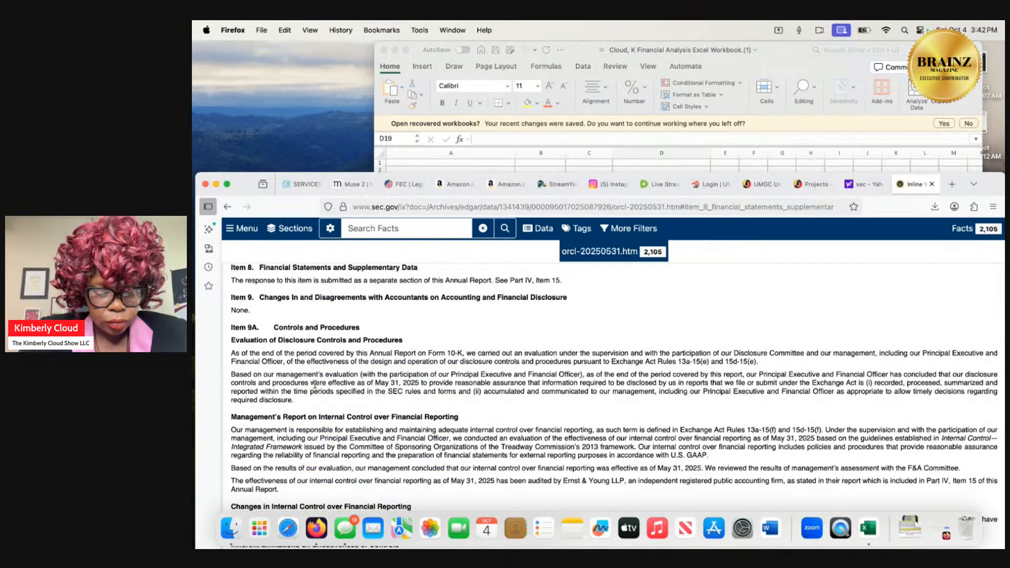
scroll(314, 384, down, 1)
scroll(314, 384, down, 5)
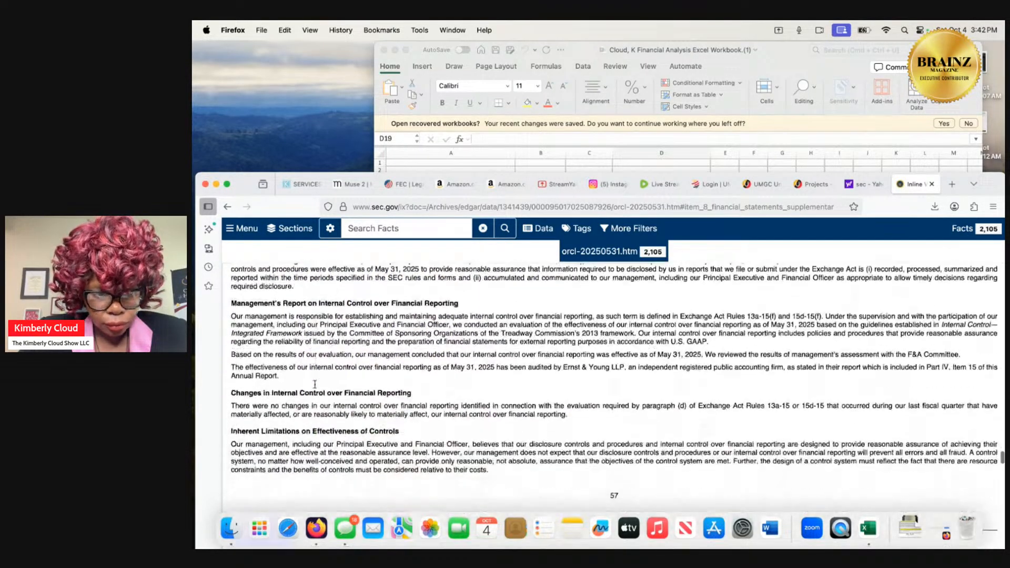
scroll(314, 385, down, 15)
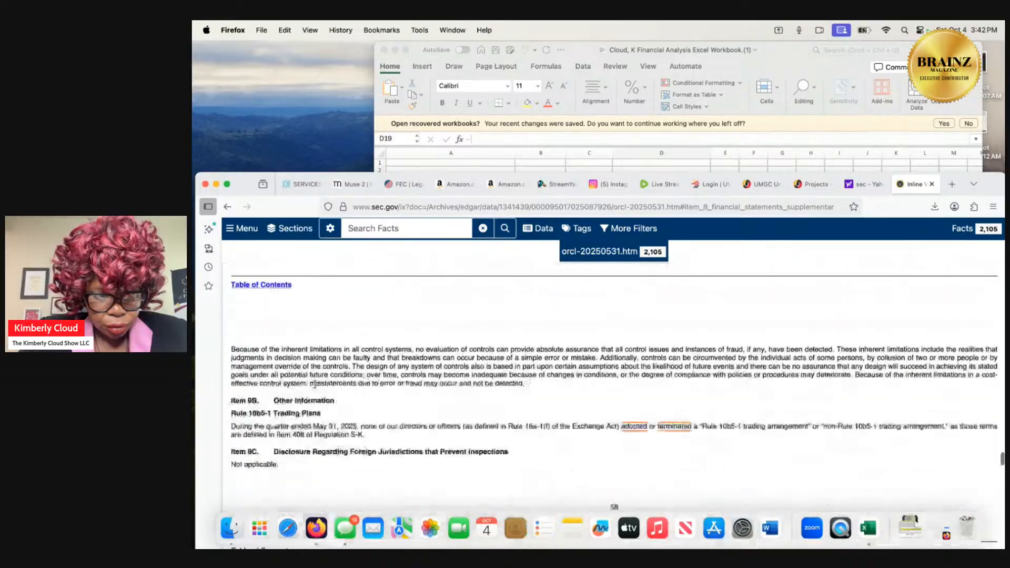
scroll(315, 387, down, 10)
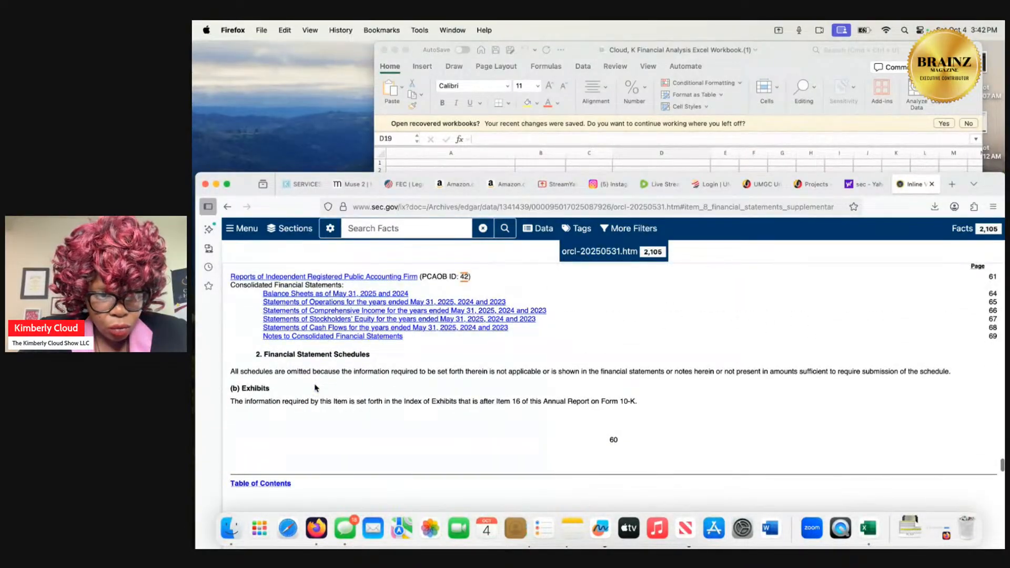
Open the Notes to Consolidated Financial Statements, read the accounting policies through business combinations, and go back to the 10-K's table of contents.
click(314, 337)
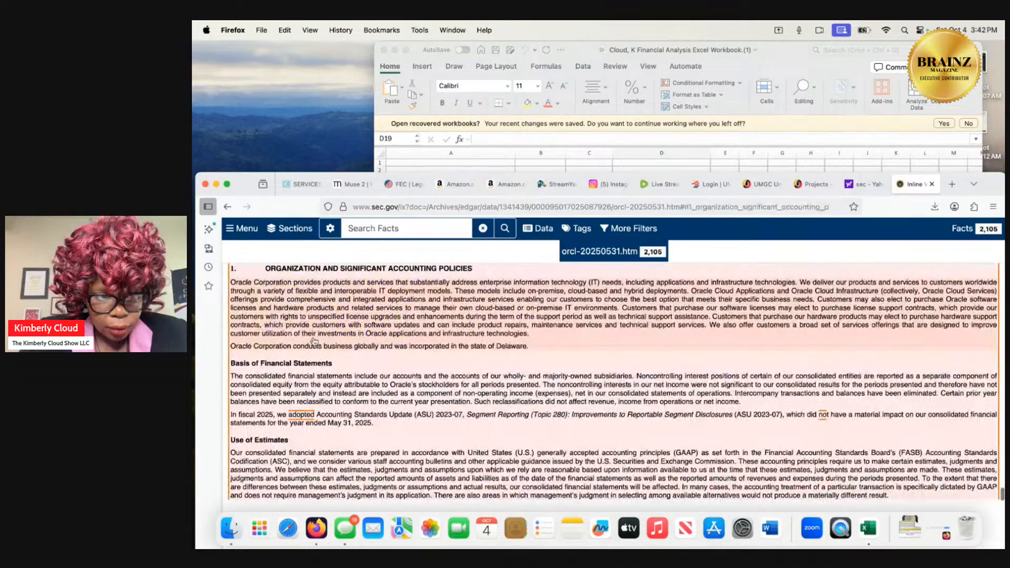
scroll(314, 340, down, 15)
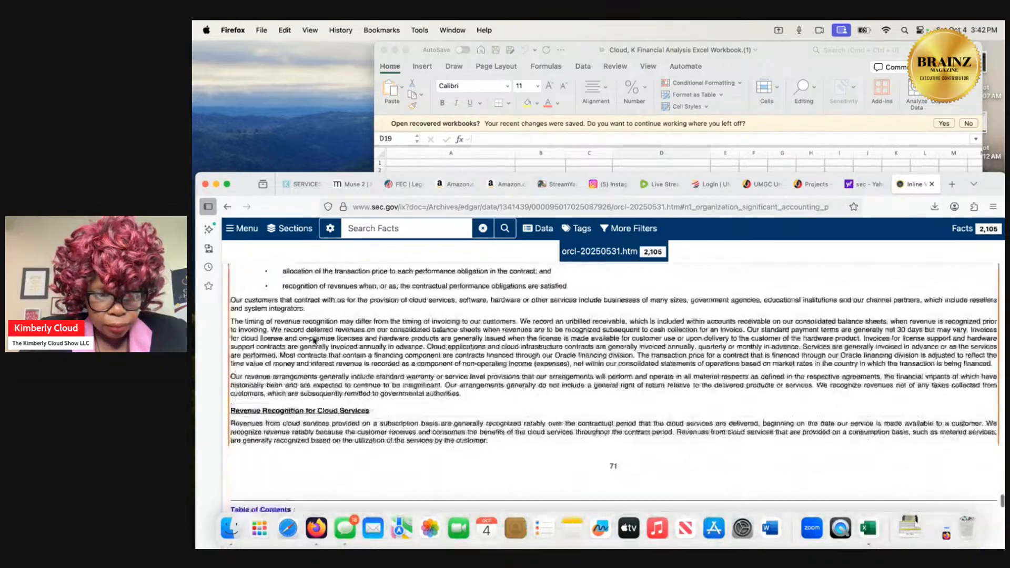
scroll(314, 341, down, 6)
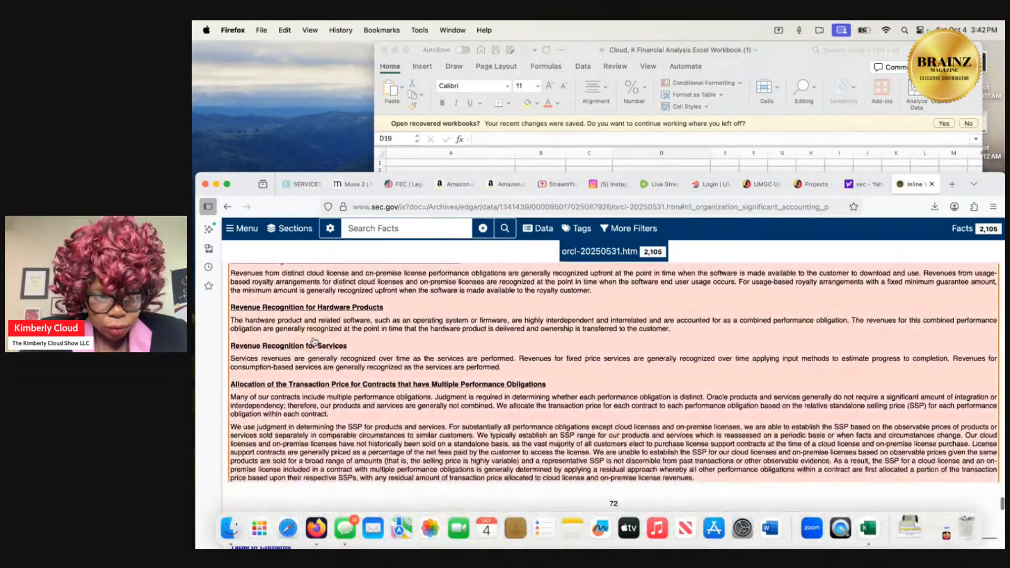
scroll(314, 341, down, 8)
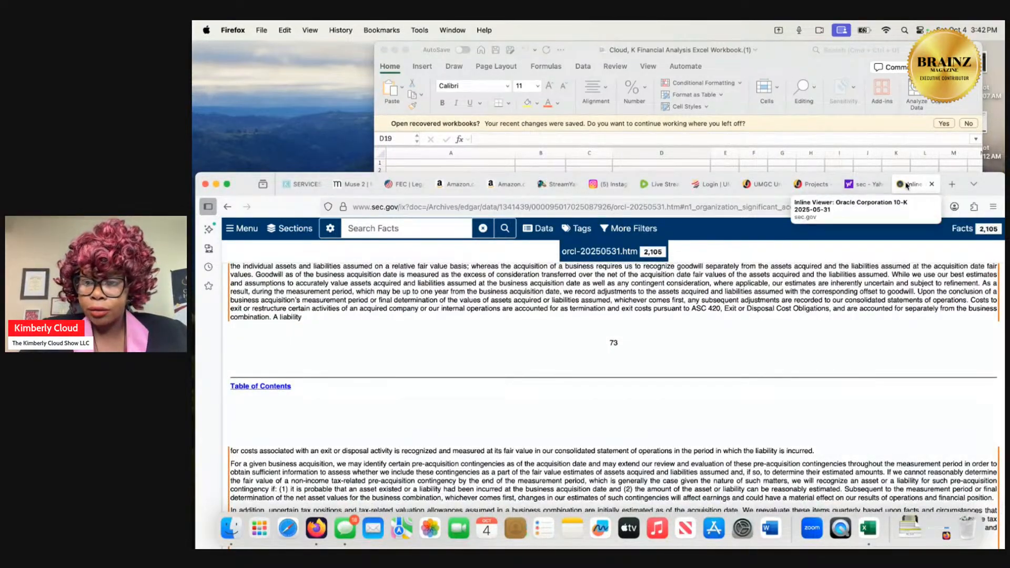
click(228, 207)
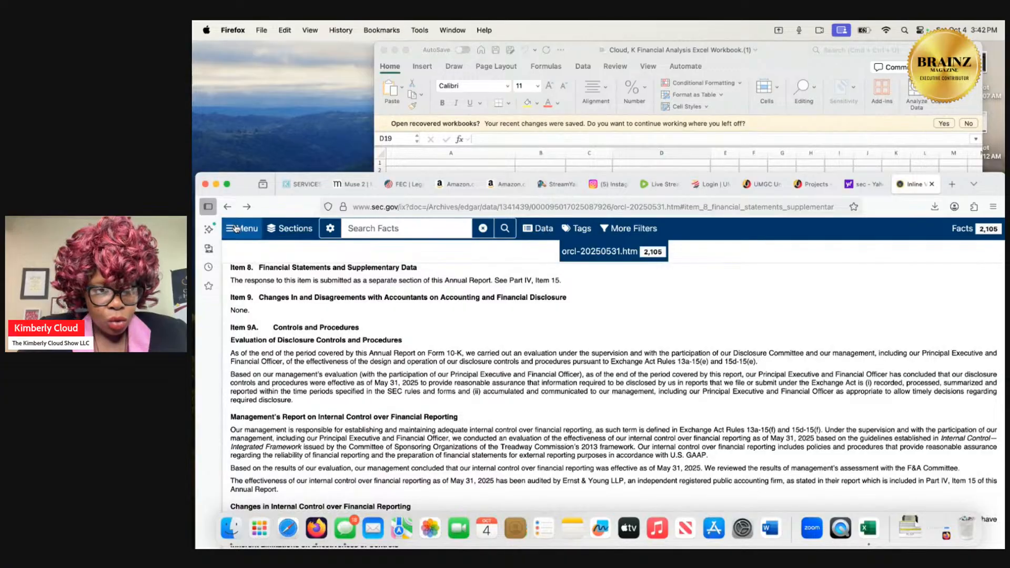
click(228, 207)
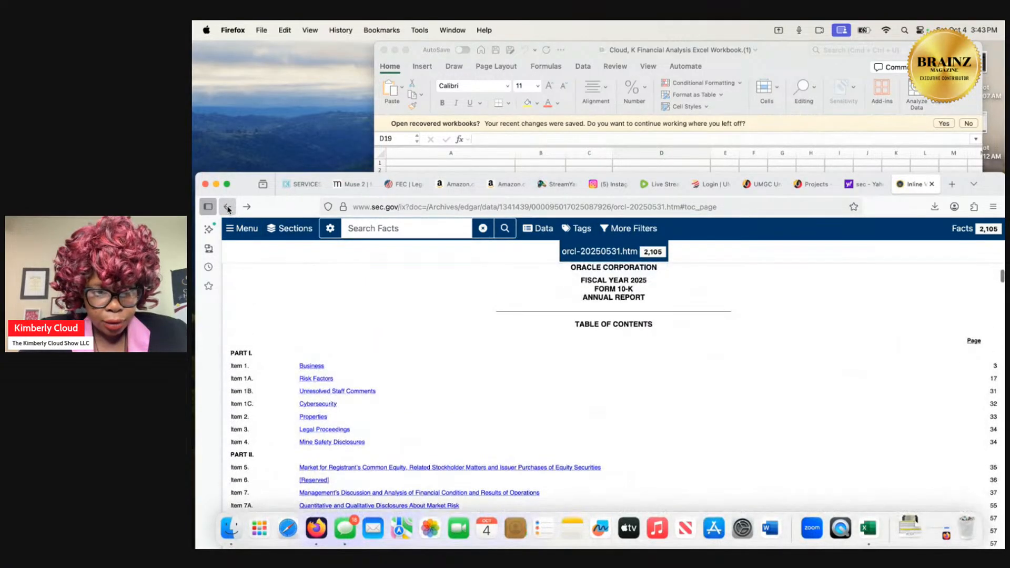
click(228, 208)
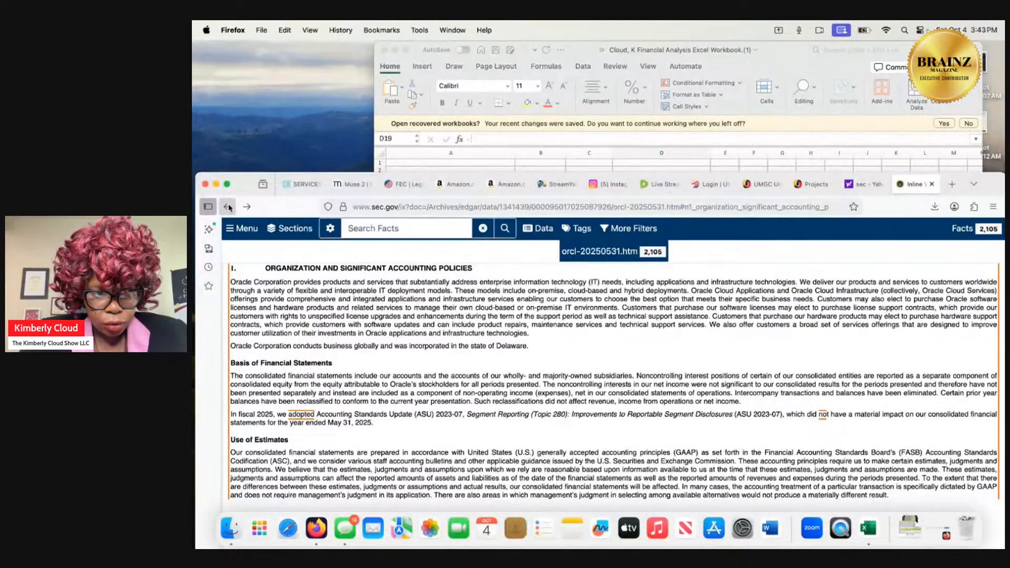
click(228, 207)
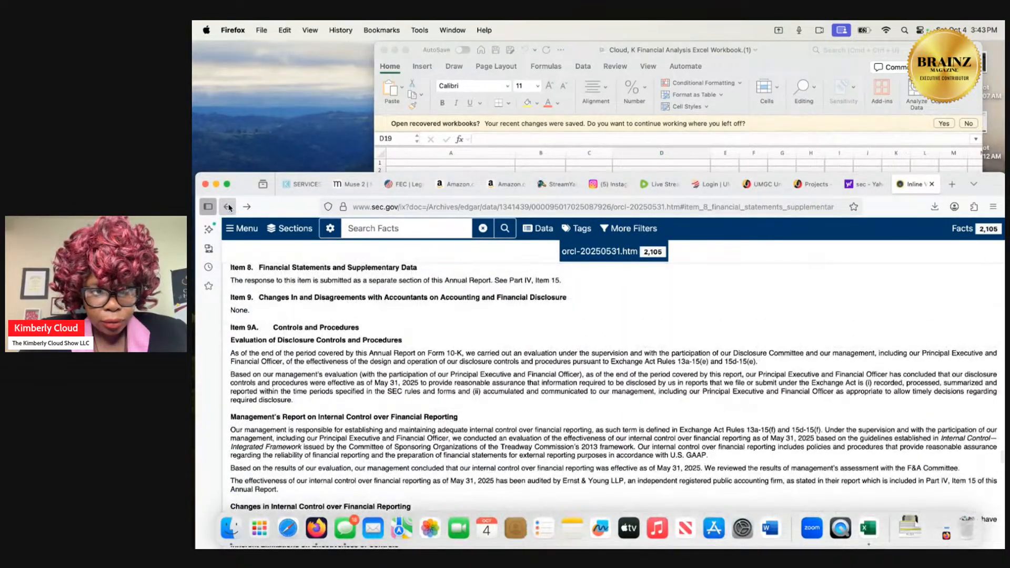
click(228, 207)
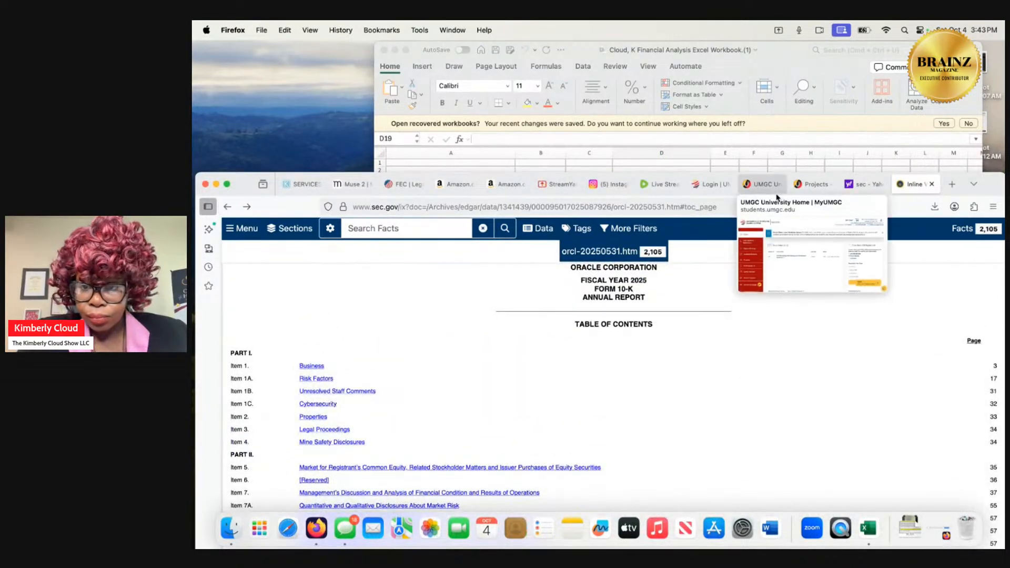
Review the course project's ratio analysis instructions against the workbook's Ratio Analysis sheet, switching between Firefox and Excel.
click(812, 184)
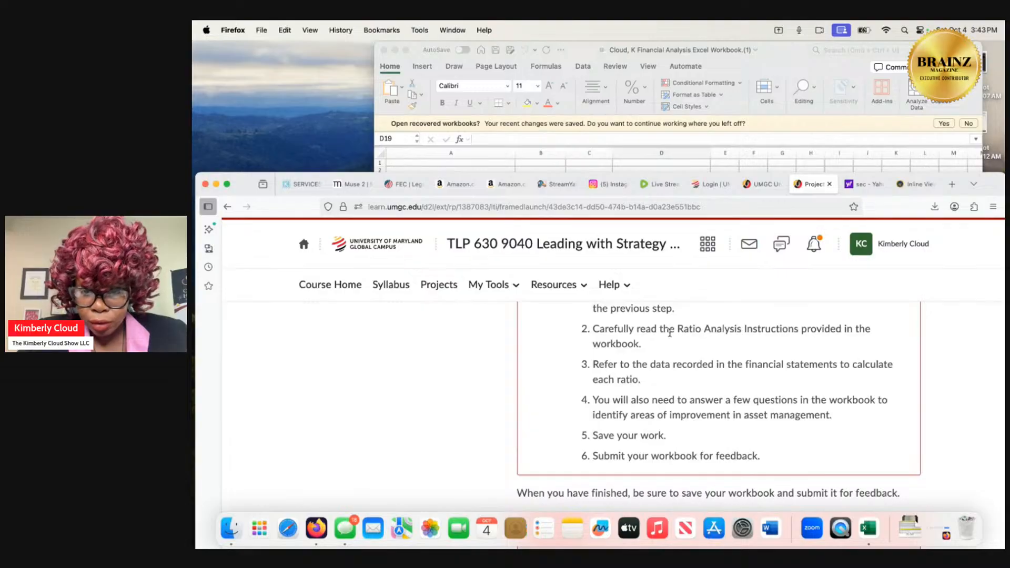
scroll(669, 333, up, 2)
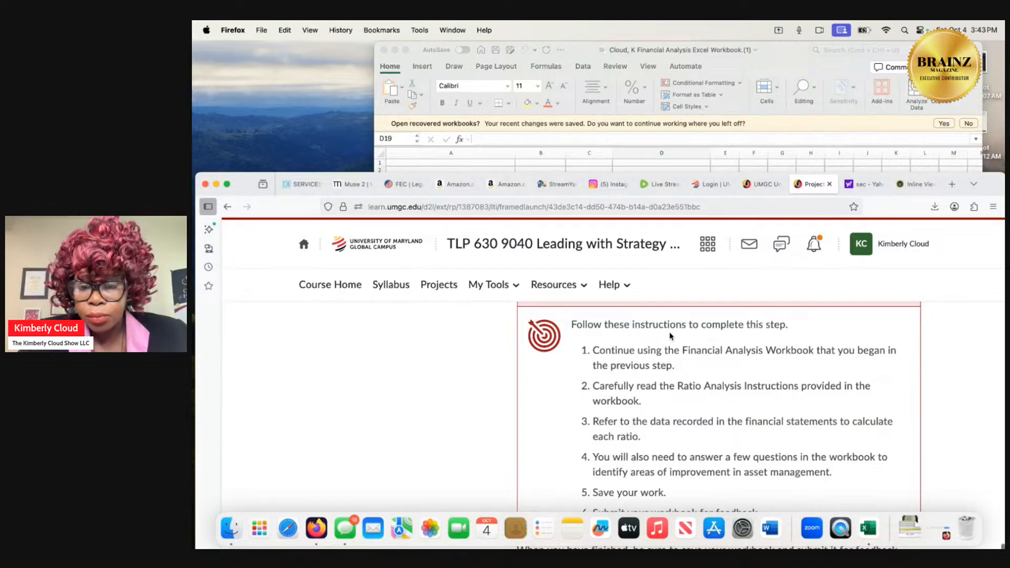
click(760, 63)
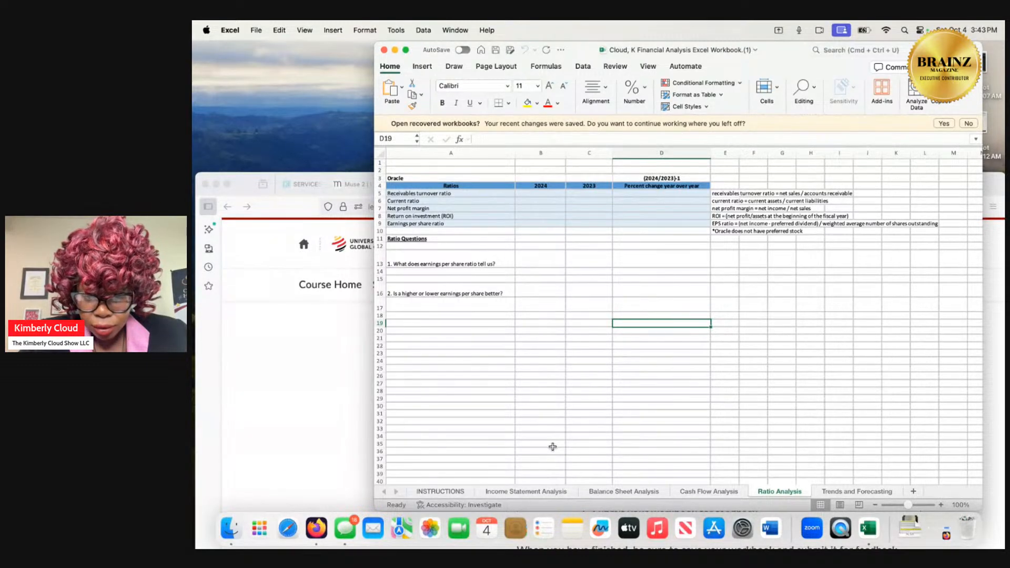
click(312, 389)
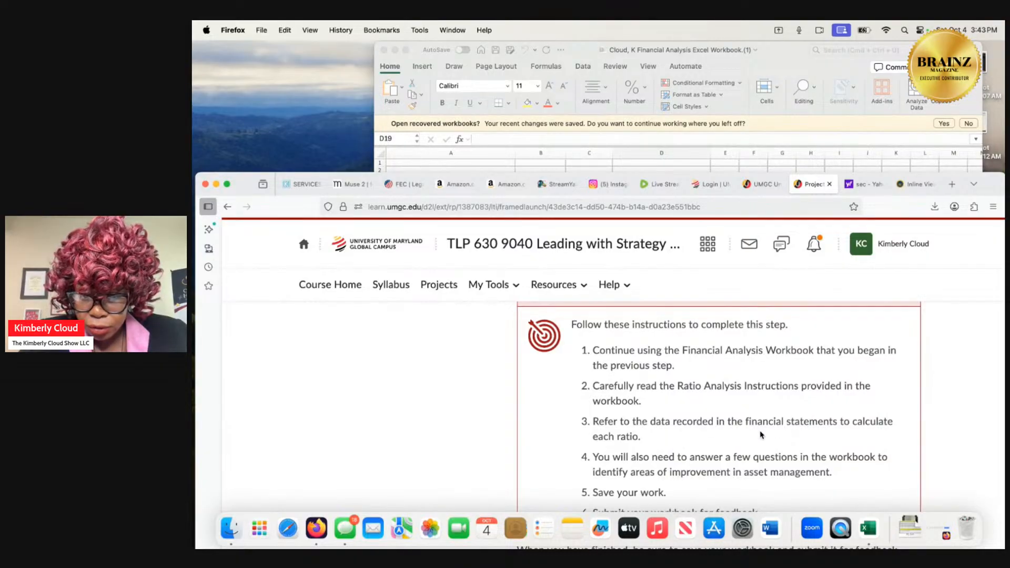
click(741, 64)
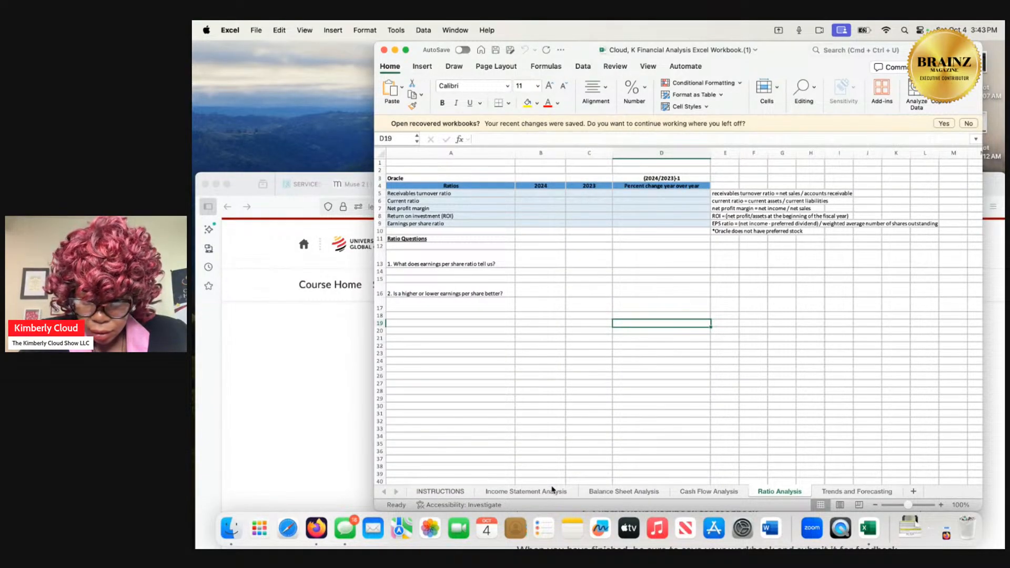
click(263, 384)
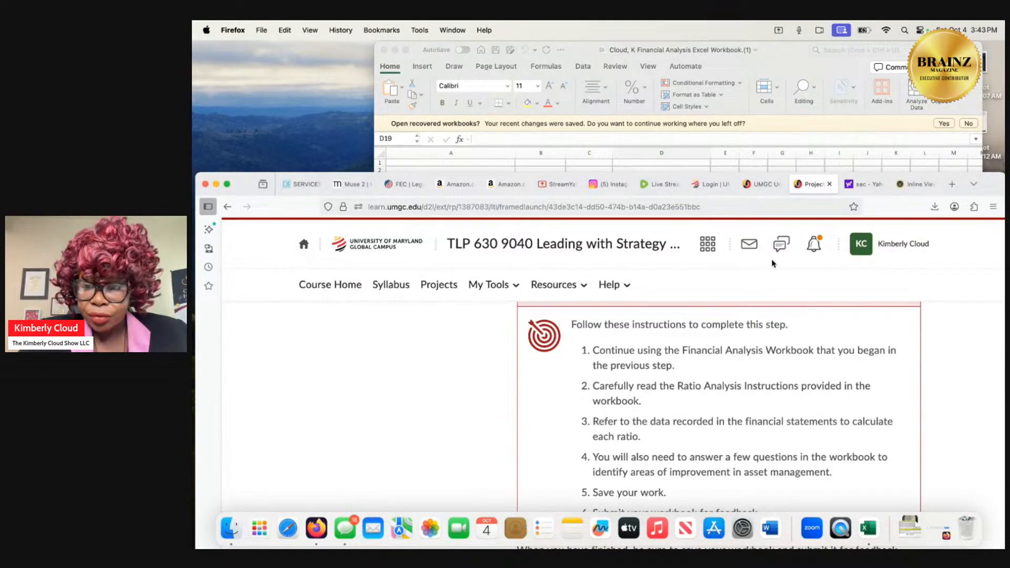
Return to the Oracle 10-K, open Item 8 and skim its controls and procedures, and go back to the table of contents.
click(916, 184)
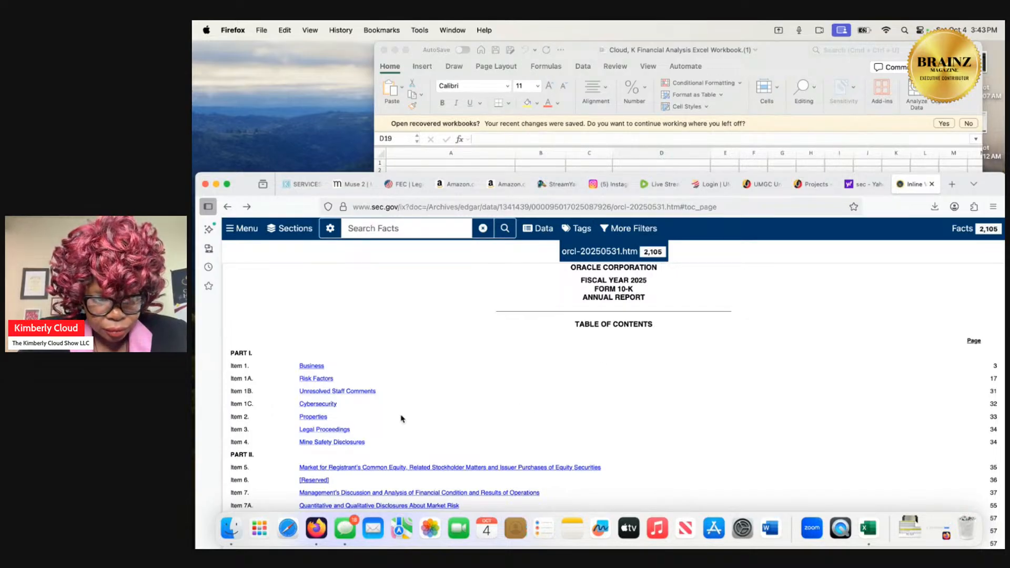
scroll(401, 417, down, 3)
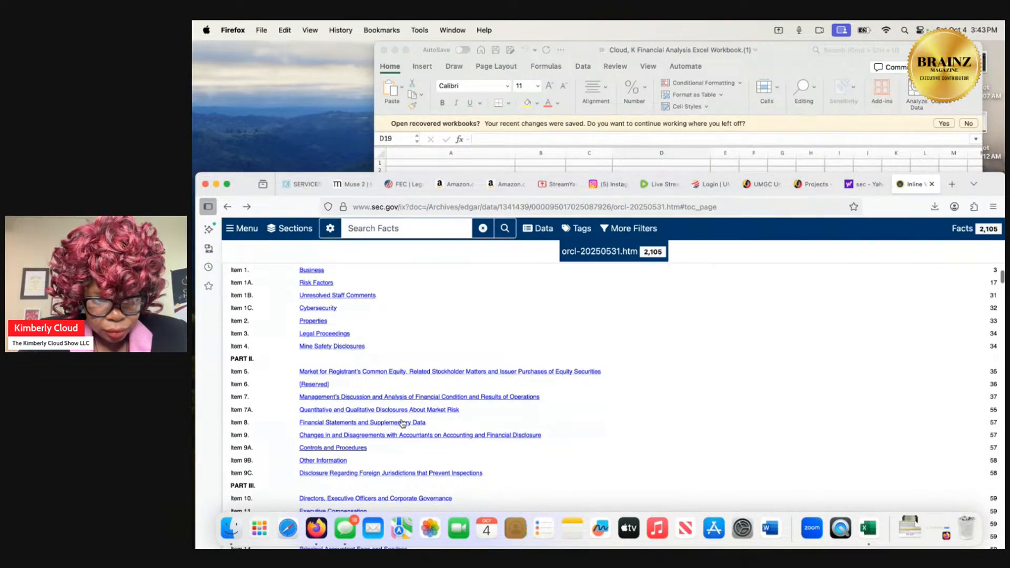
click(402, 422)
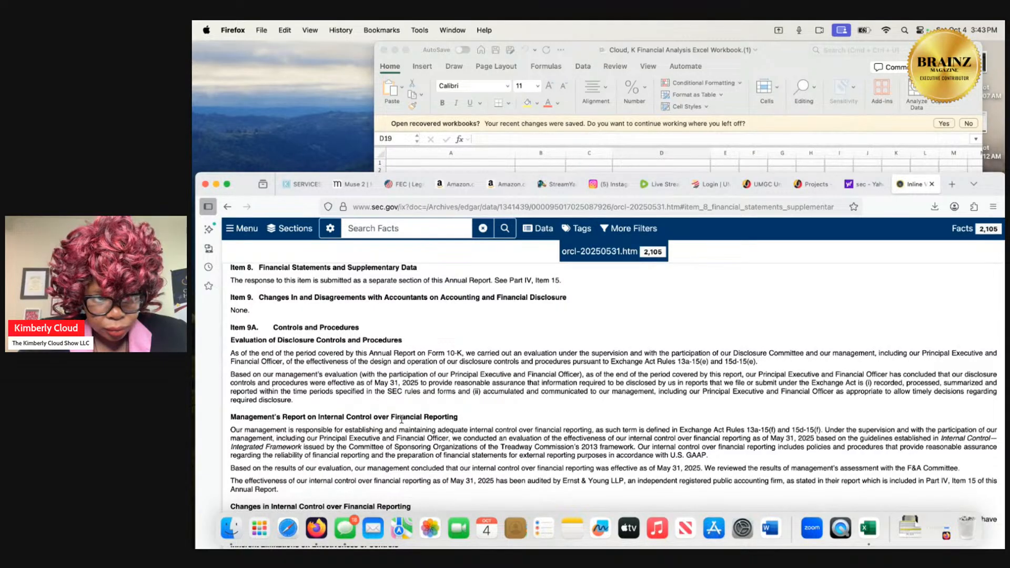
scroll(402, 419, down, 10)
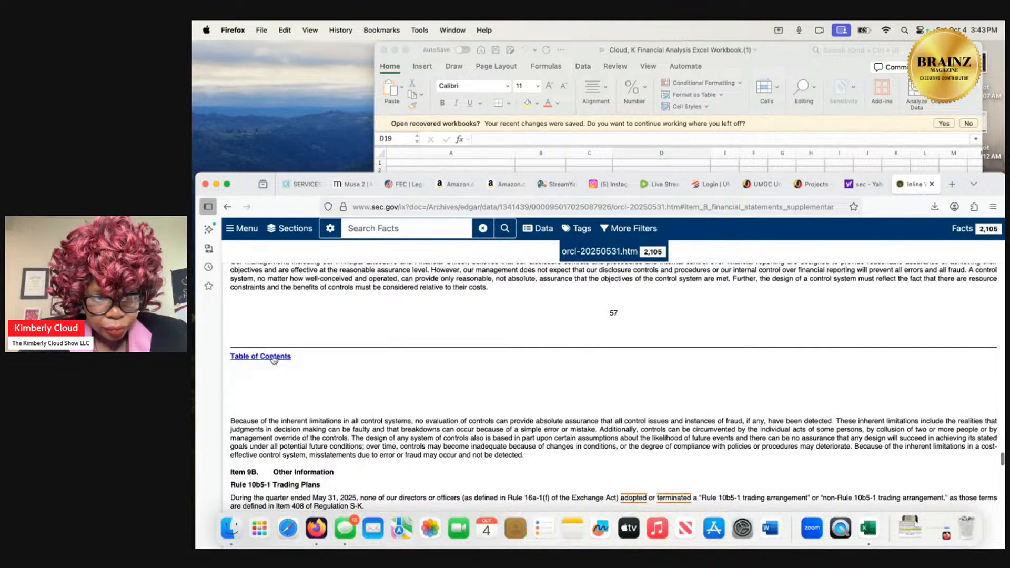
click(273, 359)
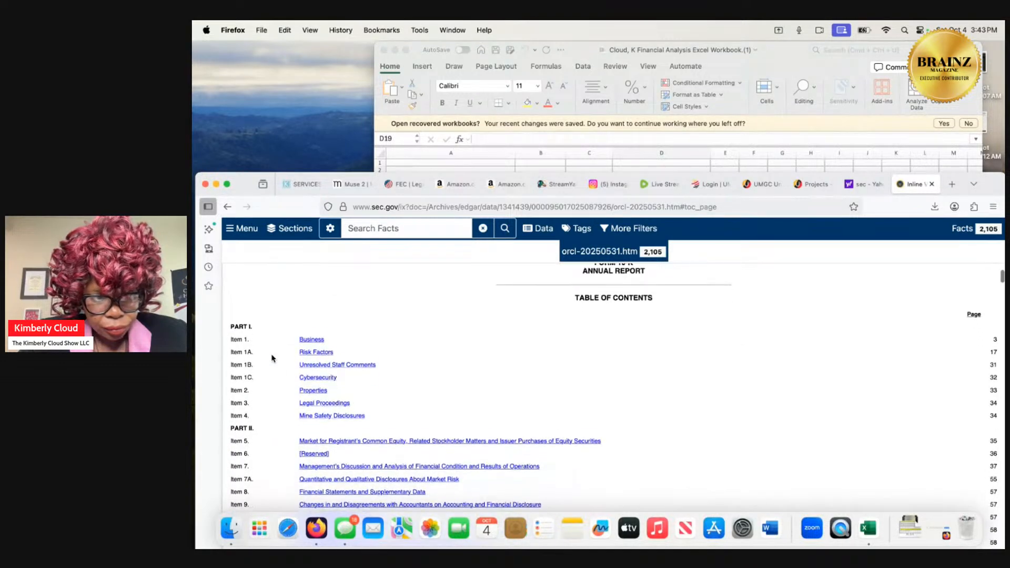
Open Item 1 Business from the 10-K's contents, skim Oracle's business description, and return to the table of contents.
scroll(272, 359, down, 1)
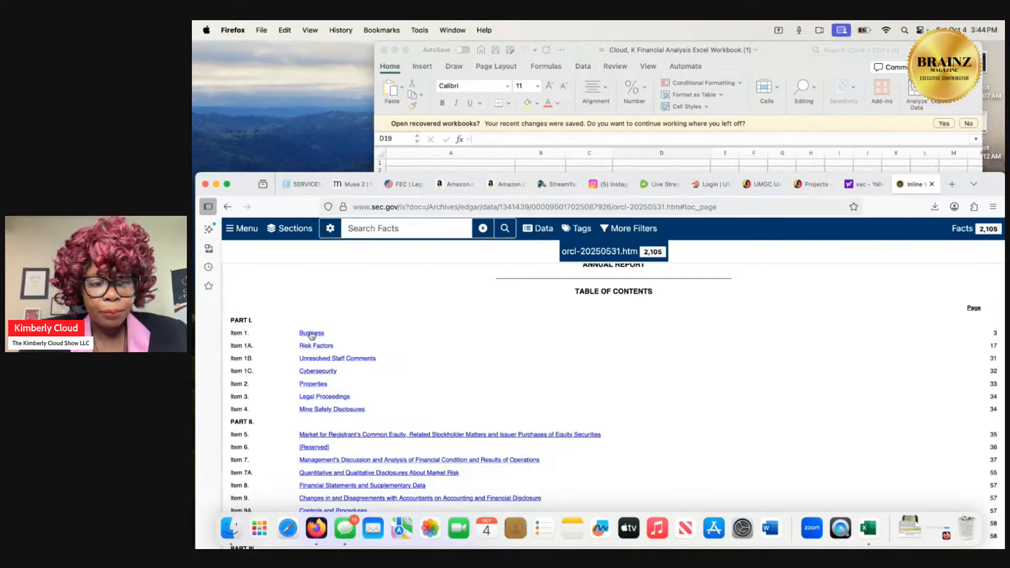
click(311, 333)
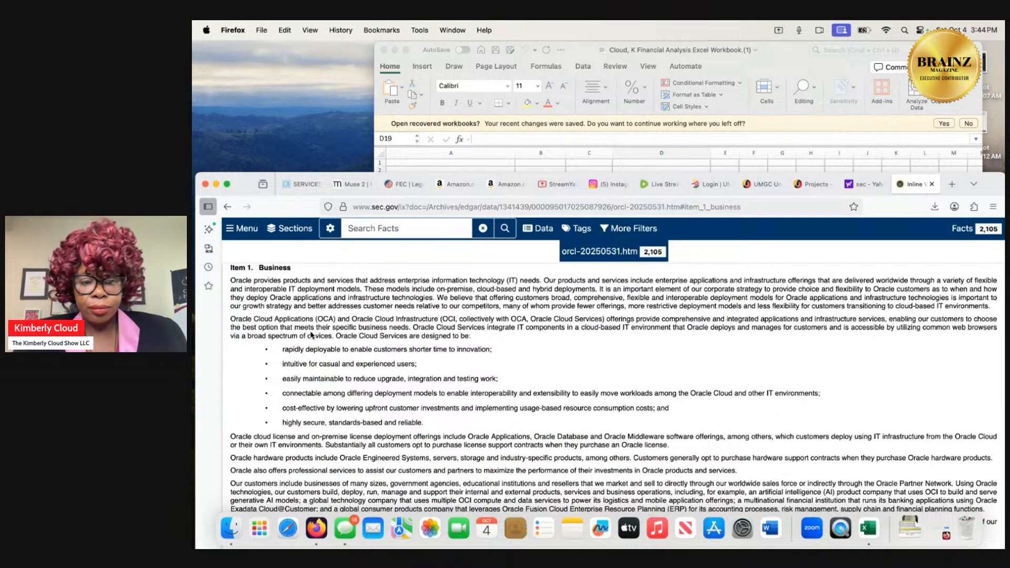
scroll(311, 335, down, 10)
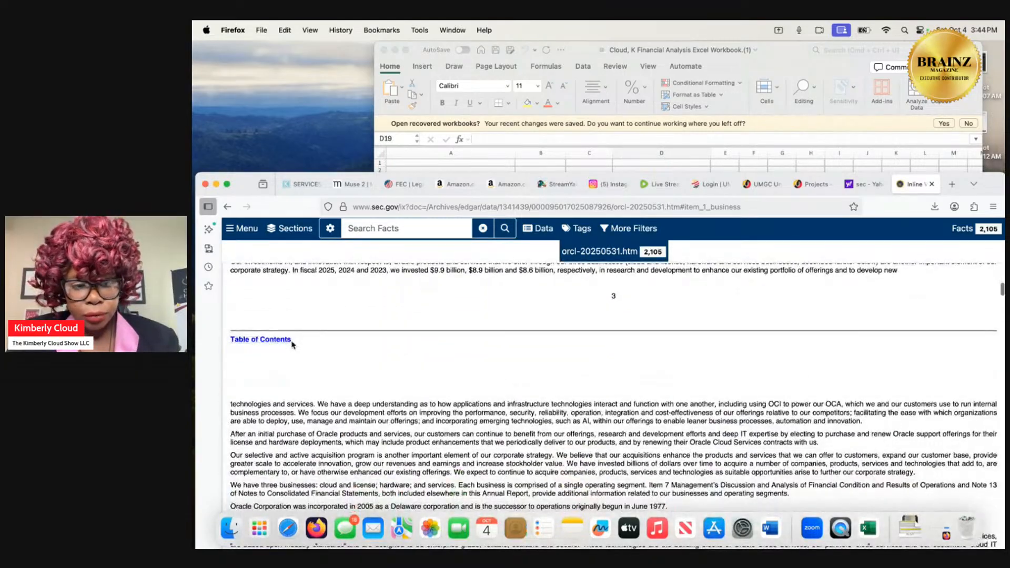
click(285, 341)
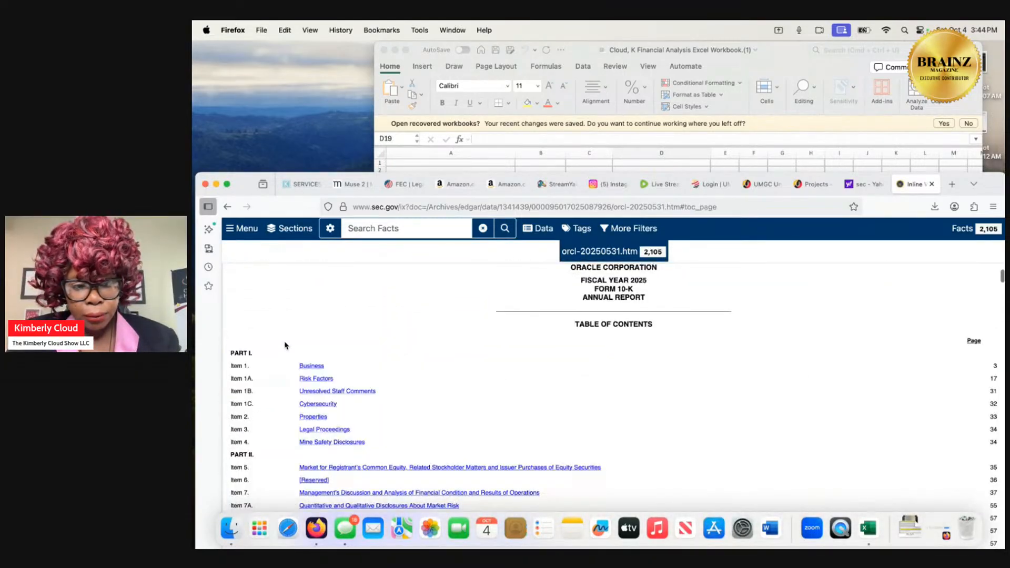
Open Item 1A Risk Factors and read through the product, competition, acquisition and legal risks to the Financial Risks section.
click(309, 380)
scroll(310, 379, down, 10)
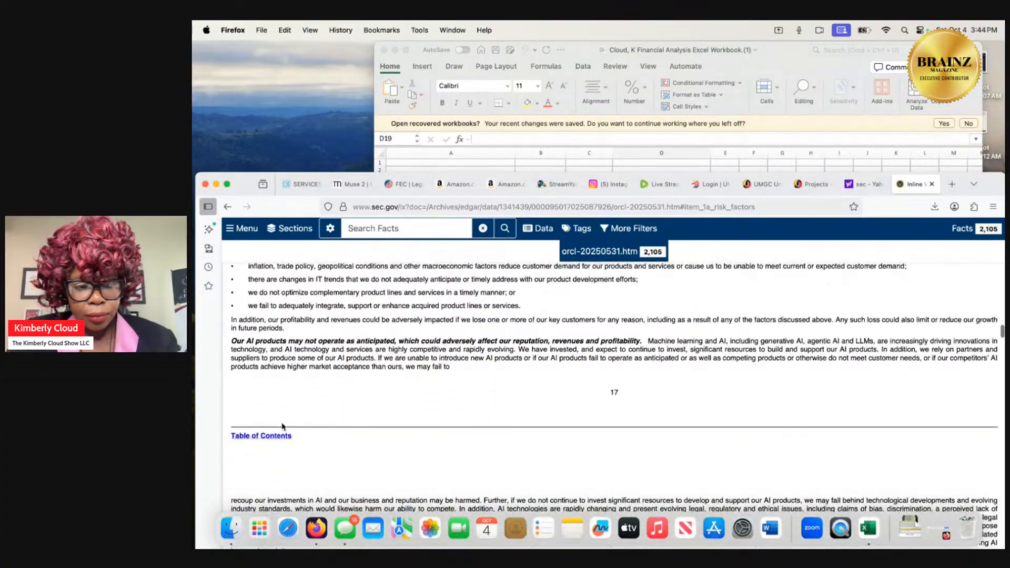
scroll(279, 439, down, 5)
scroll(278, 436, down, 15)
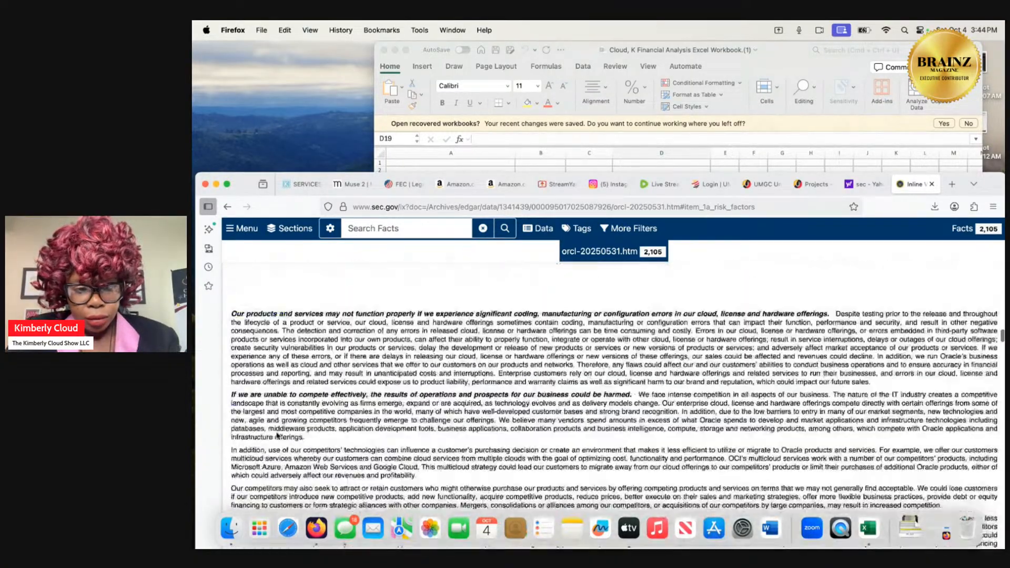
scroll(276, 433, down, 15)
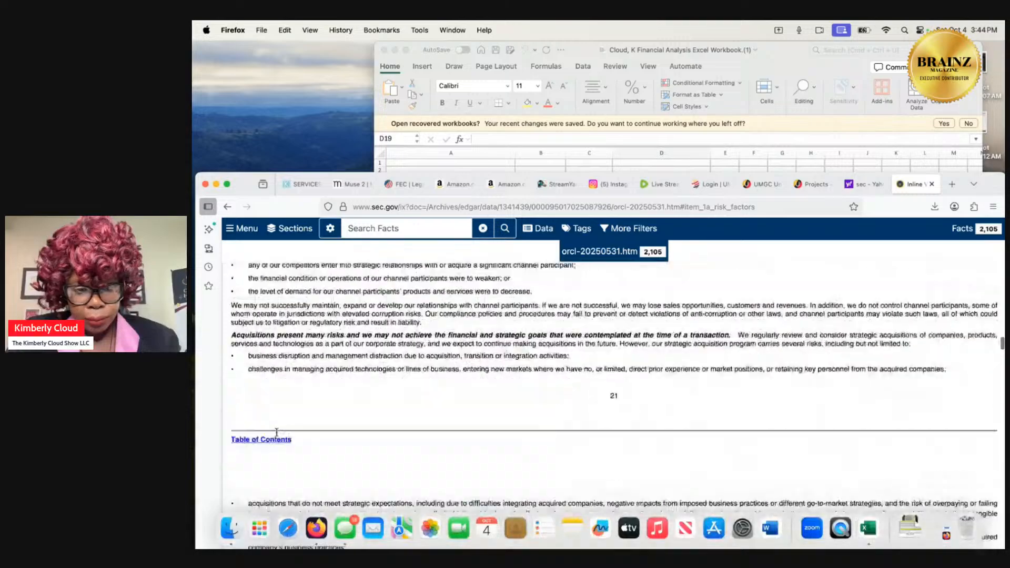
scroll(277, 433, down, 15)
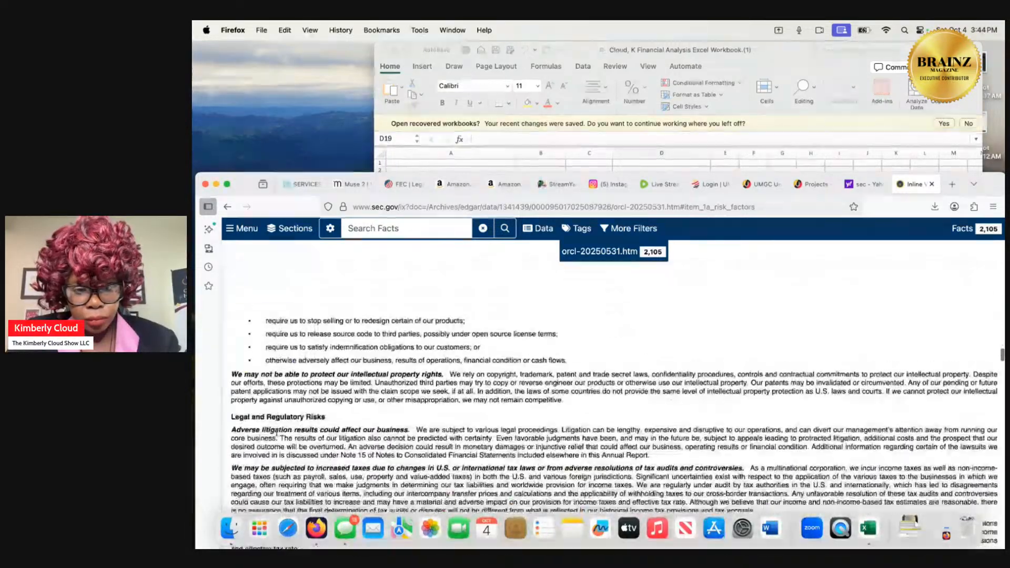
scroll(278, 433, down, 12)
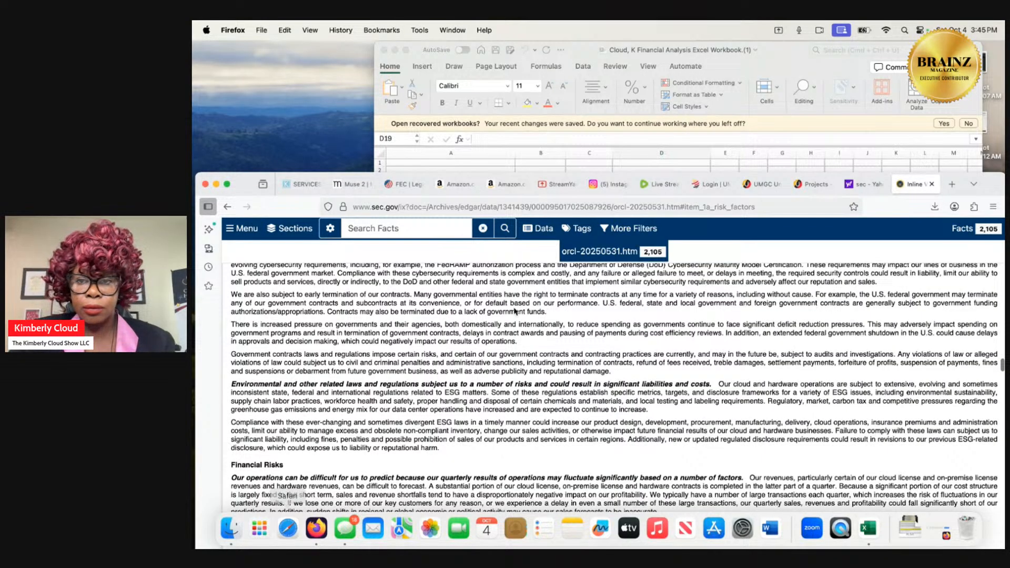
Switch to the Excel workbook and select the 2024 receivables turnover ratio cell, B5, on the Ratio Analysis sheet.
click(777, 56)
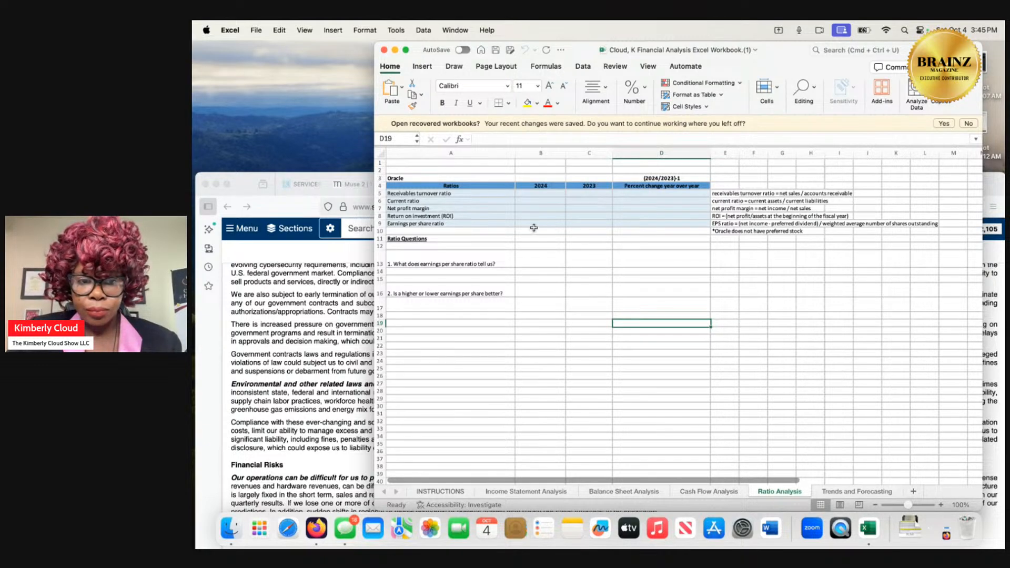
click(531, 193)
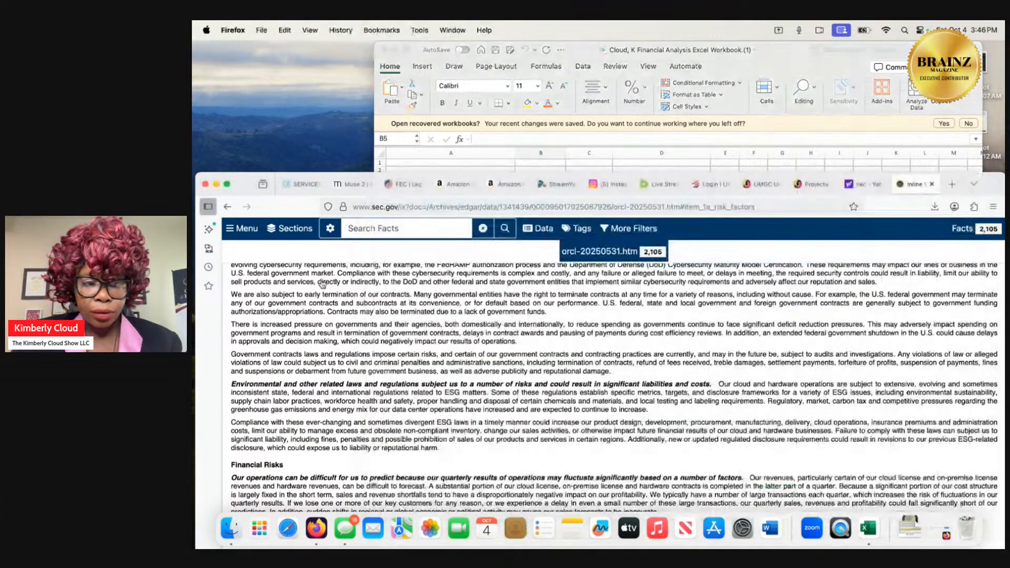
Move the 10-K browser window up over the Excel workbook and return to the table of contents, viewing its Part IV entries.
click(322, 284)
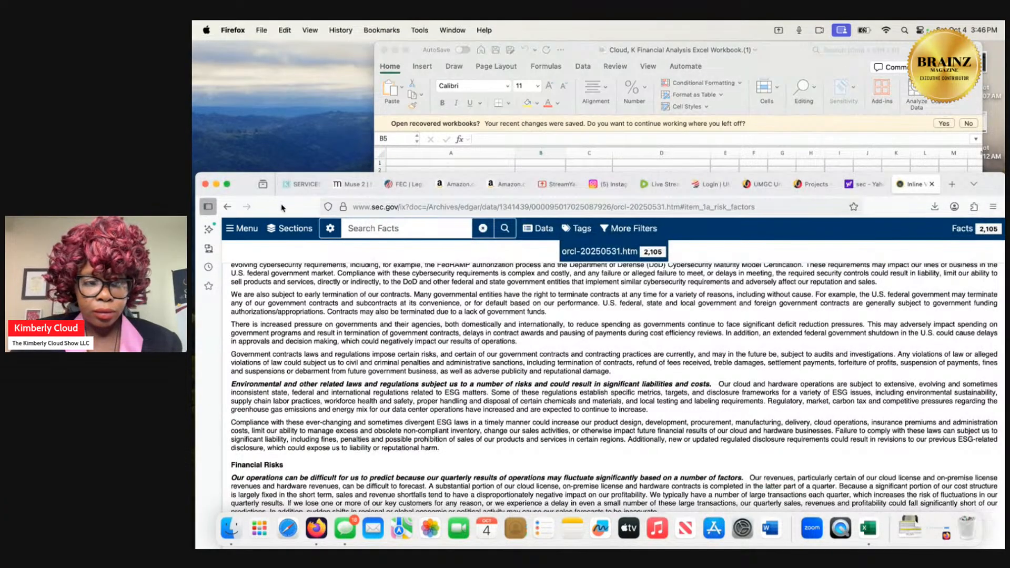
drag(281, 206, 282, 86)
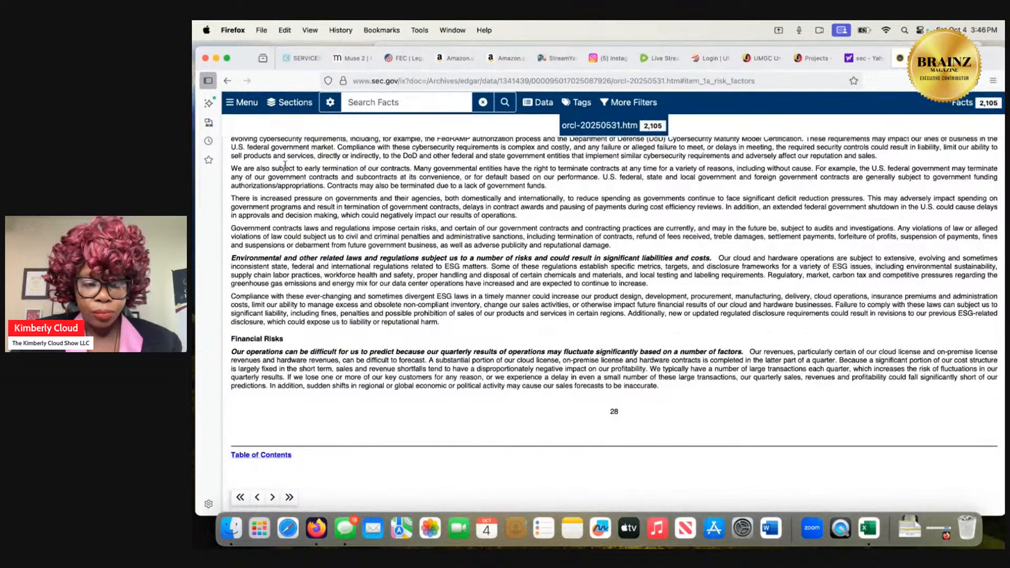
click(267, 455)
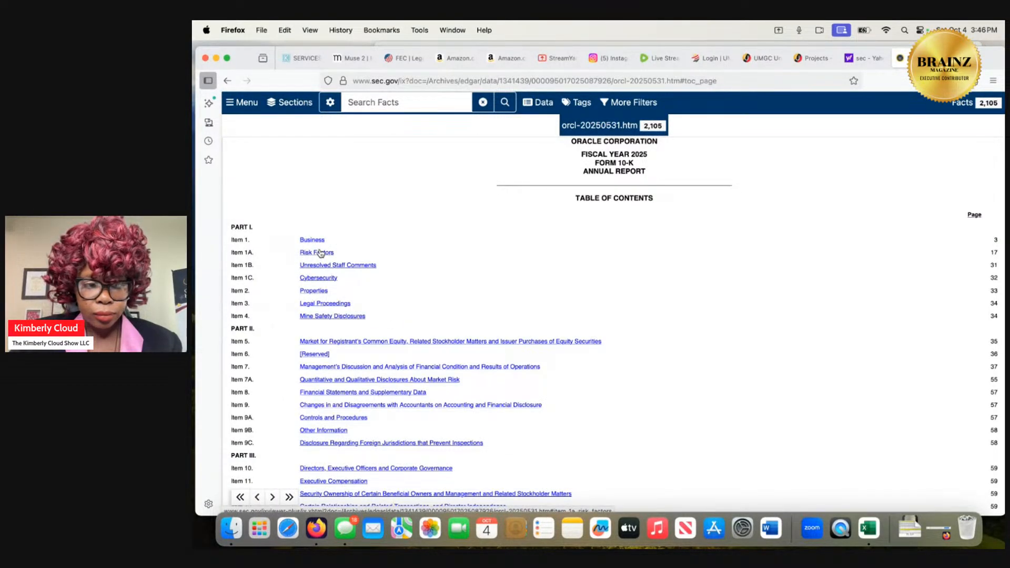
scroll(320, 253, down, 5)
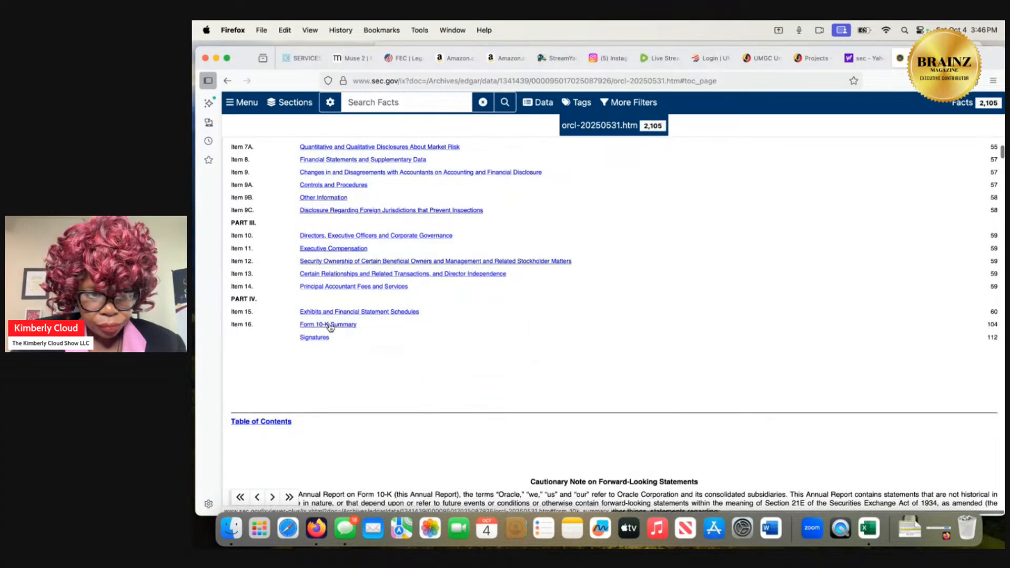
Open Item 16 Form 10-K Summary, skim the exhibit index to exhibit 4.18, open that exhibit, and return to the 10-K.
click(329, 325)
scroll(329, 326, down, 2)
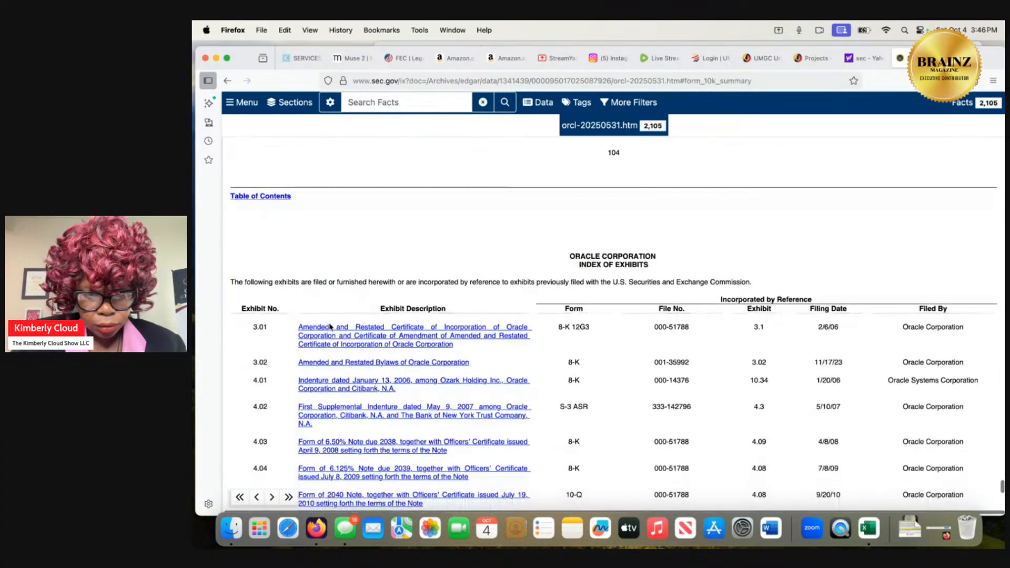
scroll(329, 327, down, 5)
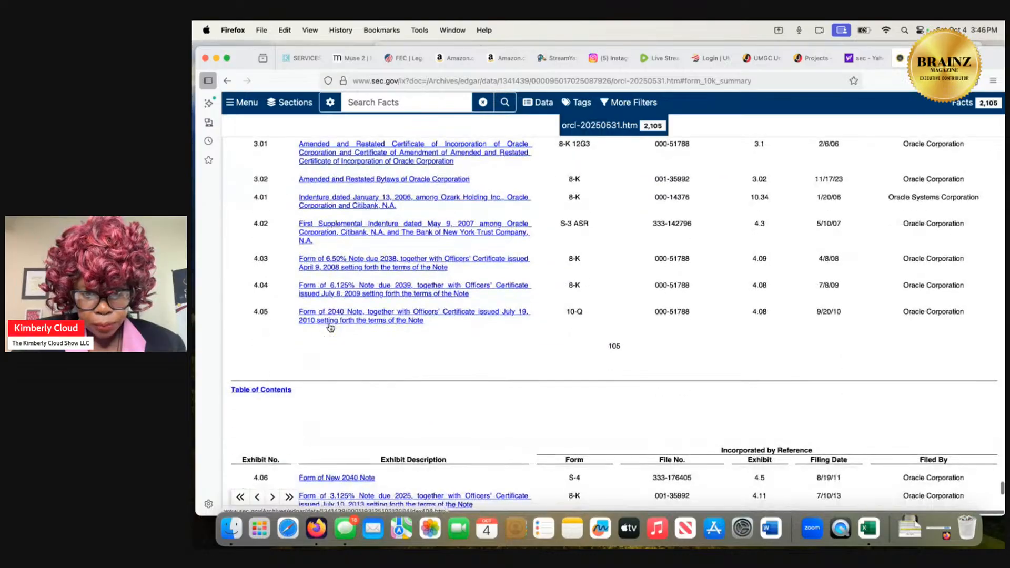
scroll(330, 327, down, 12)
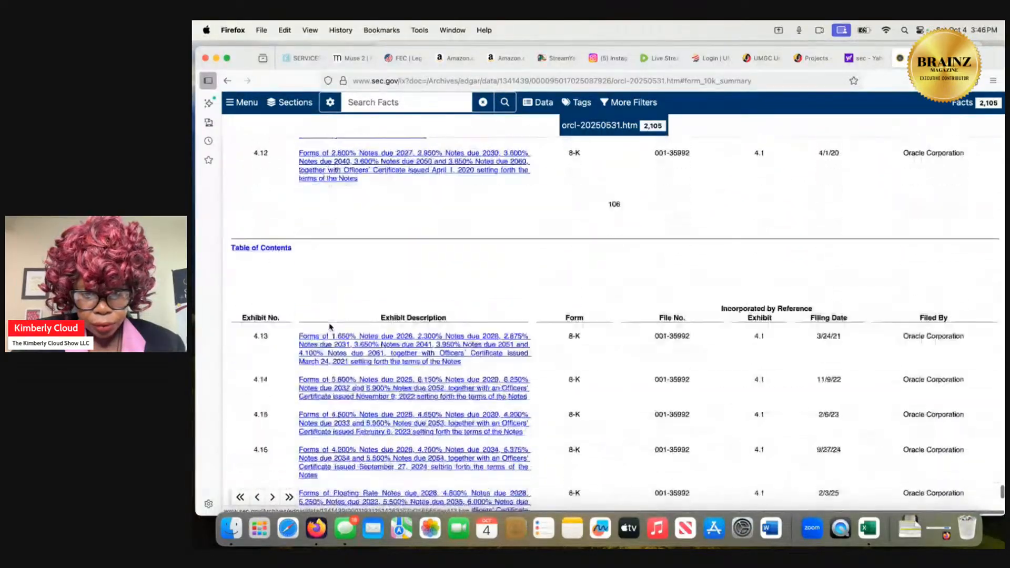
scroll(330, 327, down, 4)
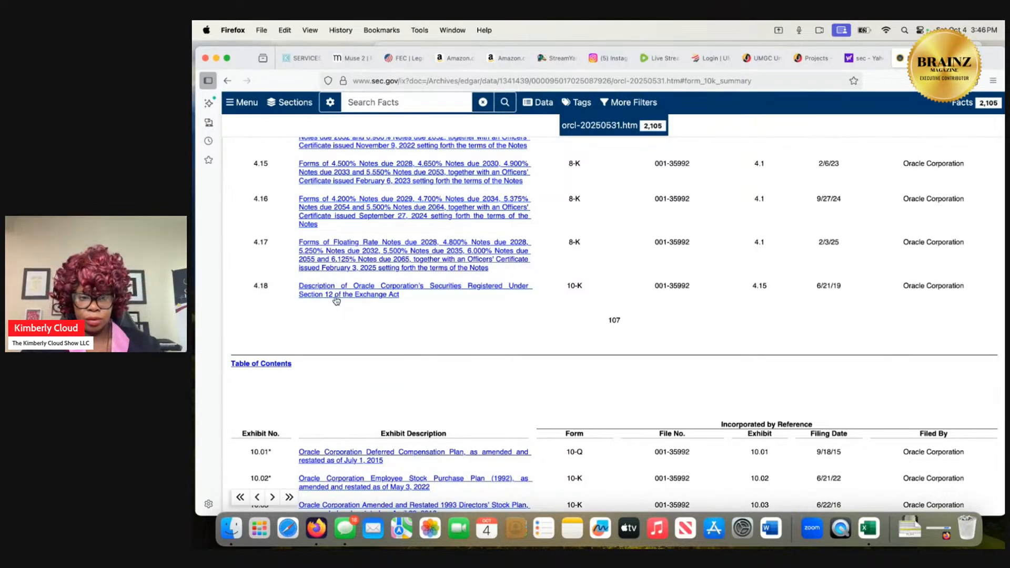
click(335, 293)
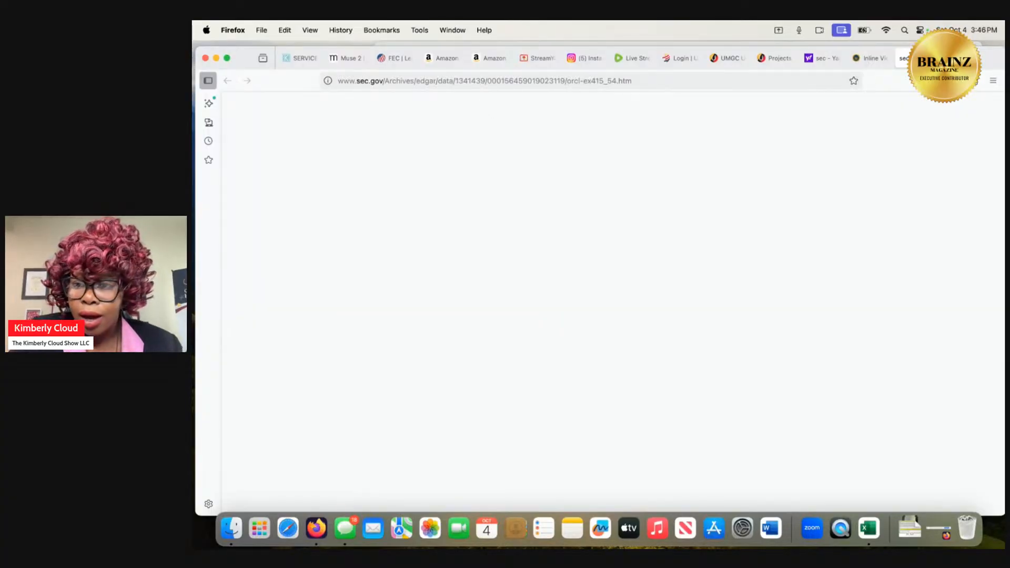
click(935, 59)
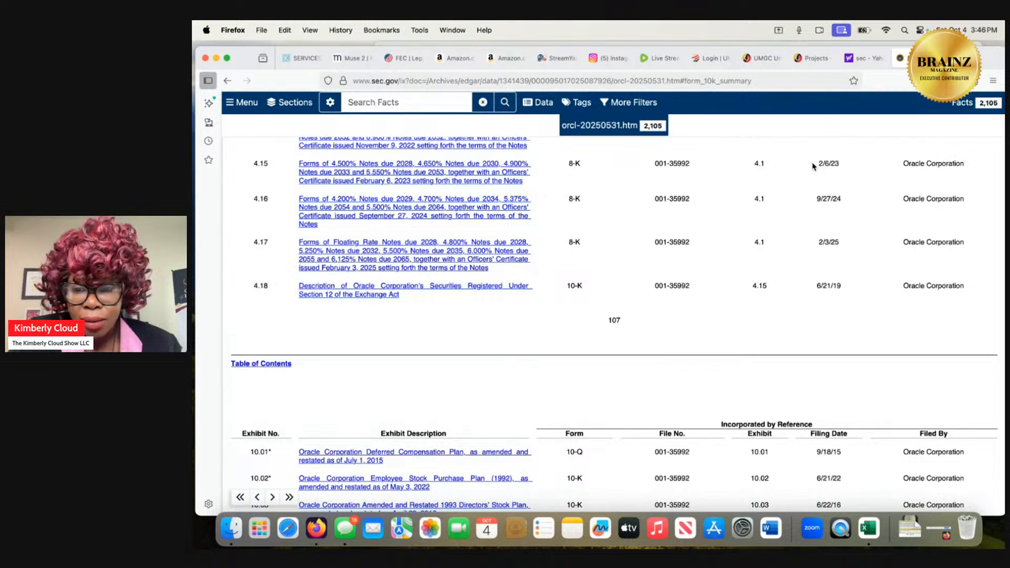
Read the remaining exhibit index from exhibit 10.01 through the signatures, and return to the start of the index.
scroll(729, 294, down, 3)
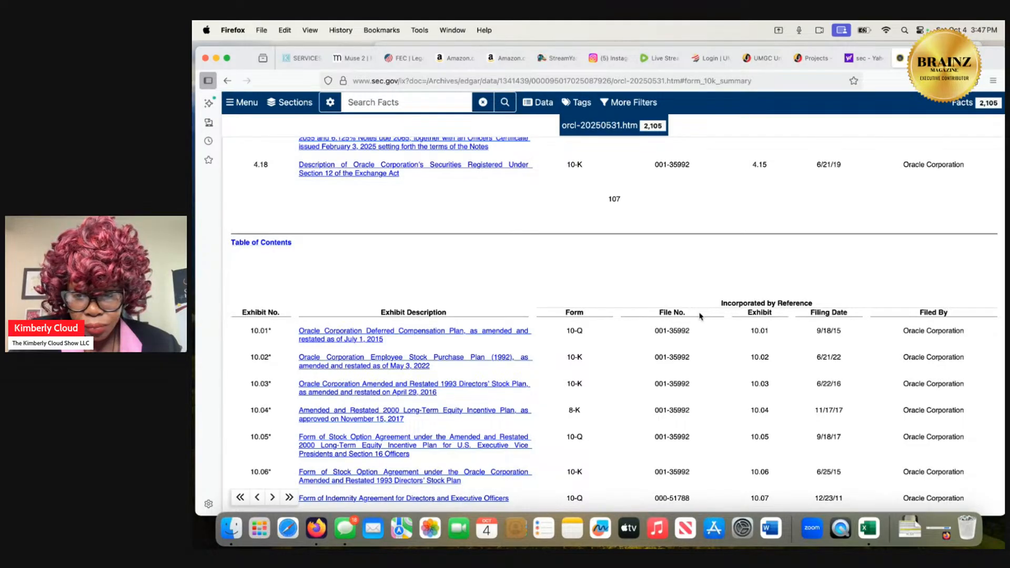
scroll(629, 337, down, 5)
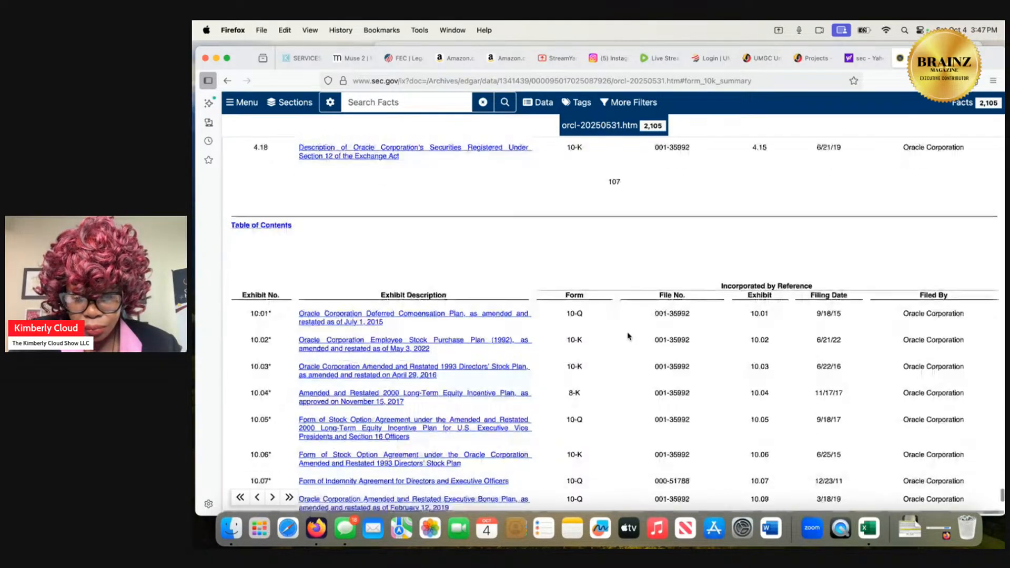
scroll(627, 336, down, 9)
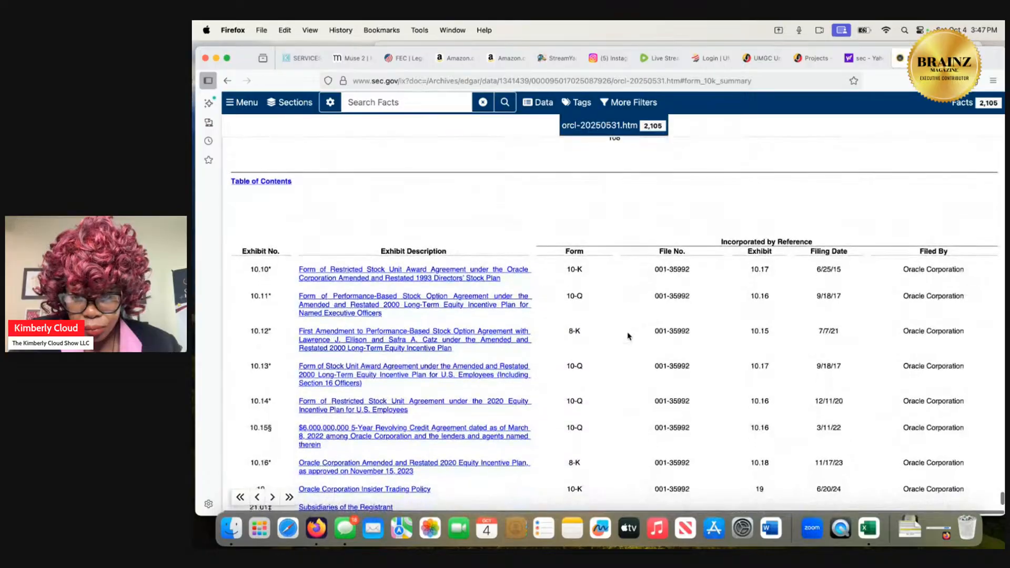
scroll(627, 335, down, 2)
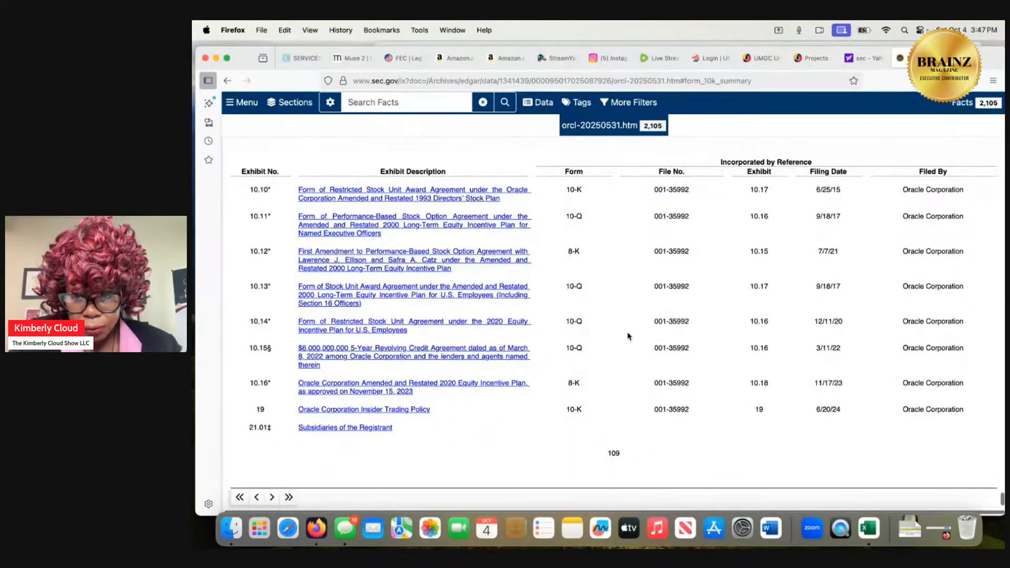
scroll(628, 335, down, 15)
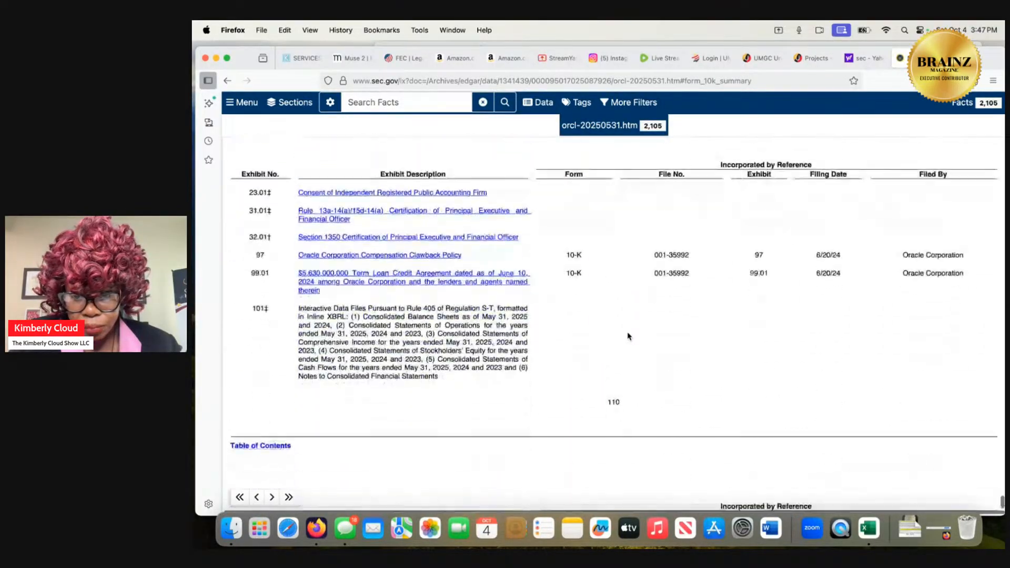
scroll(627, 336, down, 15)
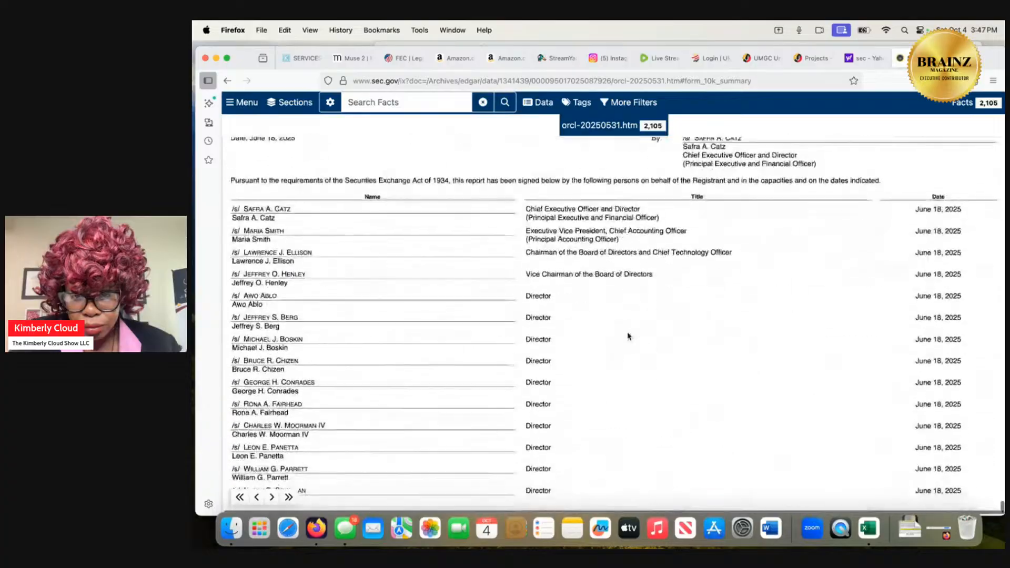
scroll(627, 335, down, 2)
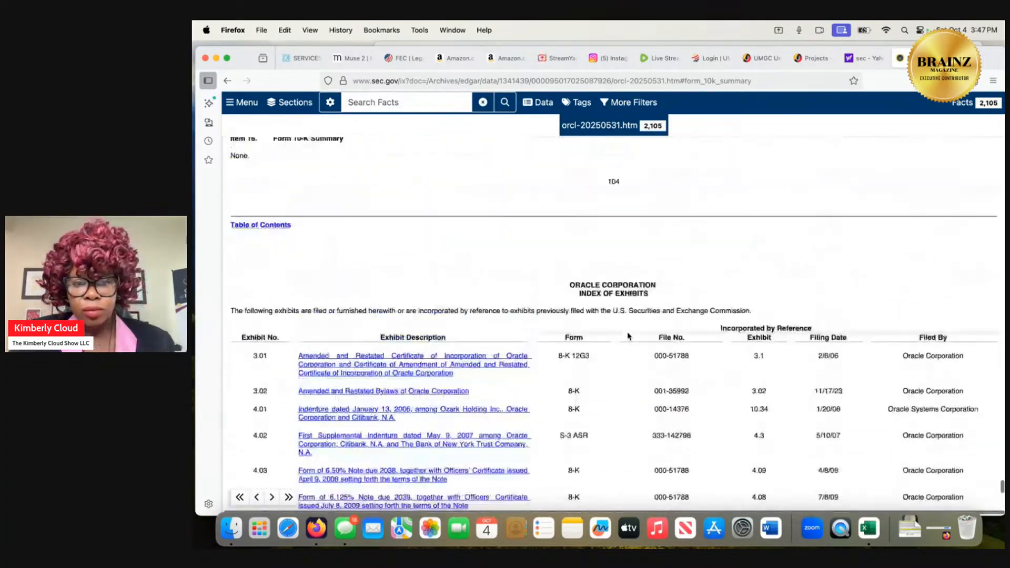
Examine the income tax provision and deferred tax tables, and the segment information note with its three-business summary results.
scroll(628, 336, up, 20)
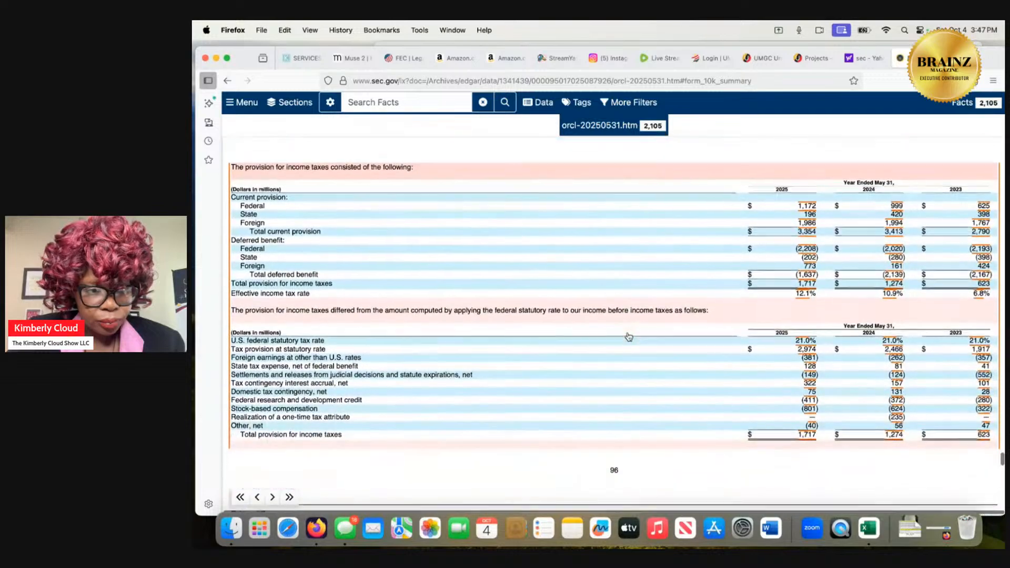
scroll(629, 336, down, 5)
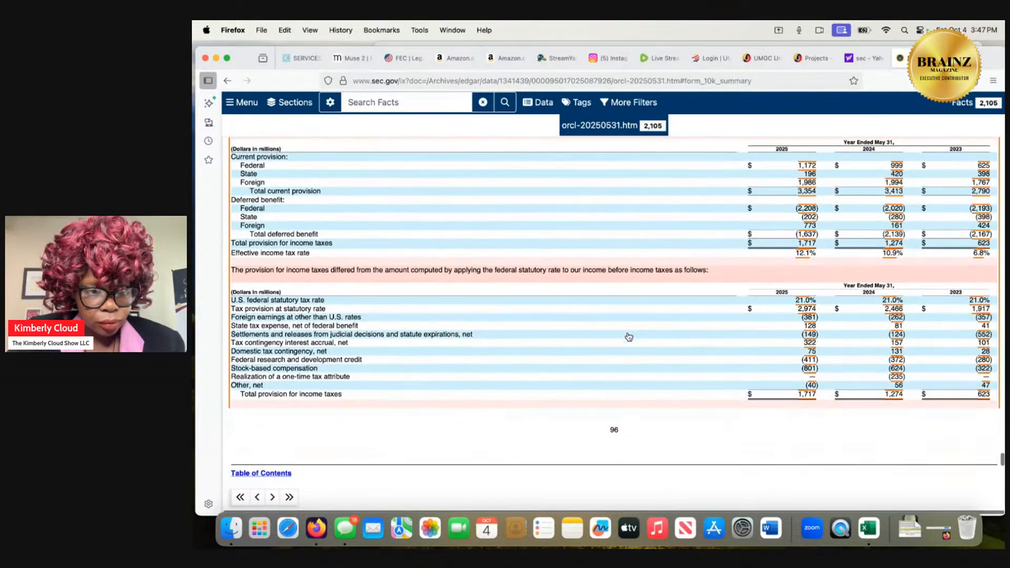
scroll(628, 337, down, 2)
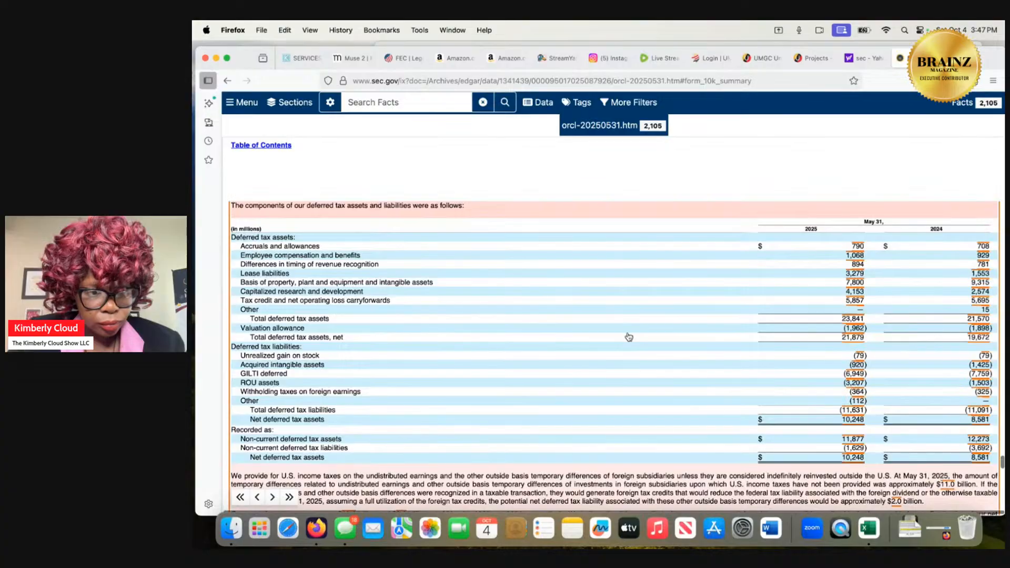
scroll(629, 336, down, 15)
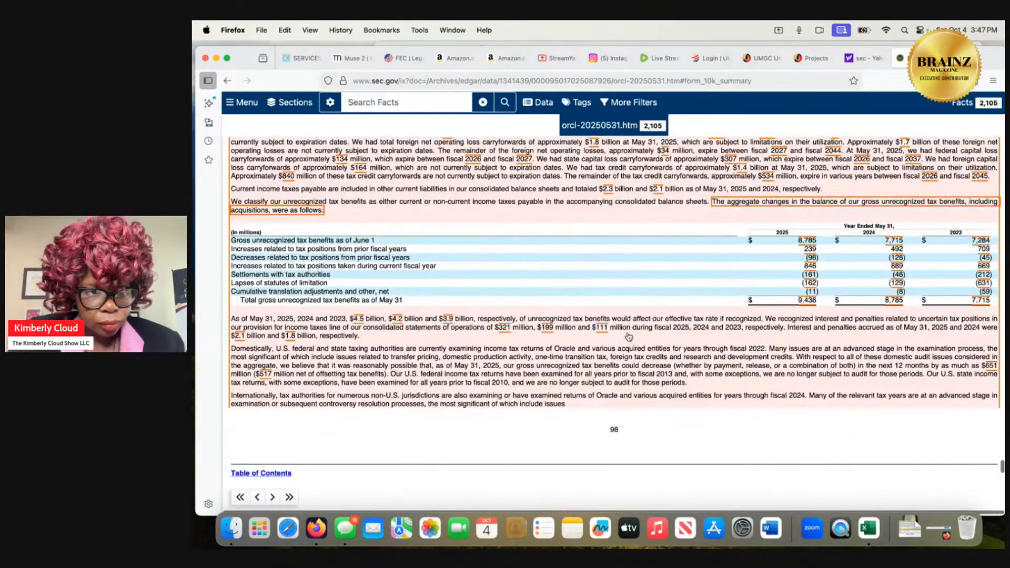
scroll(628, 336, down, 15)
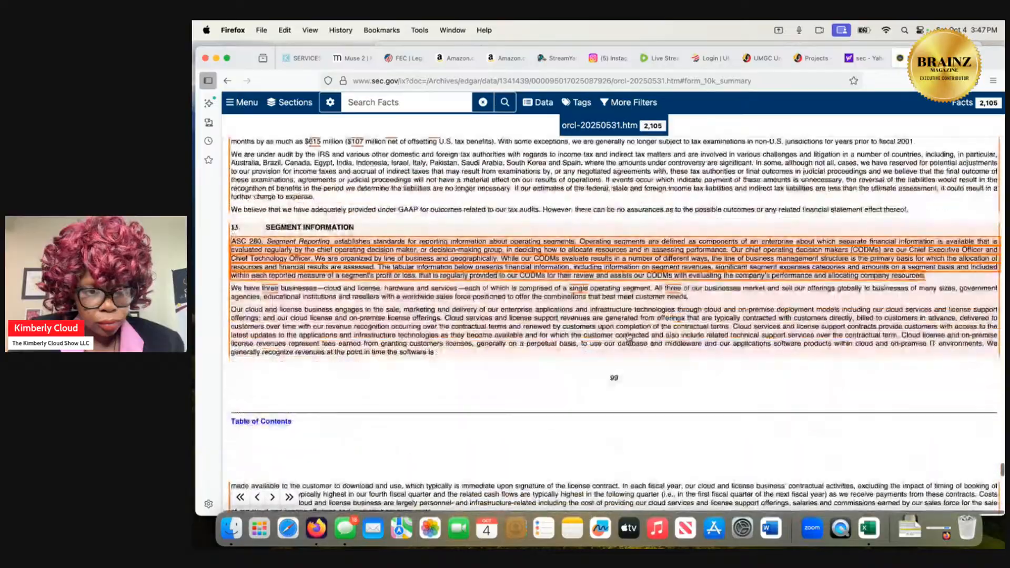
scroll(629, 336, down, 15)
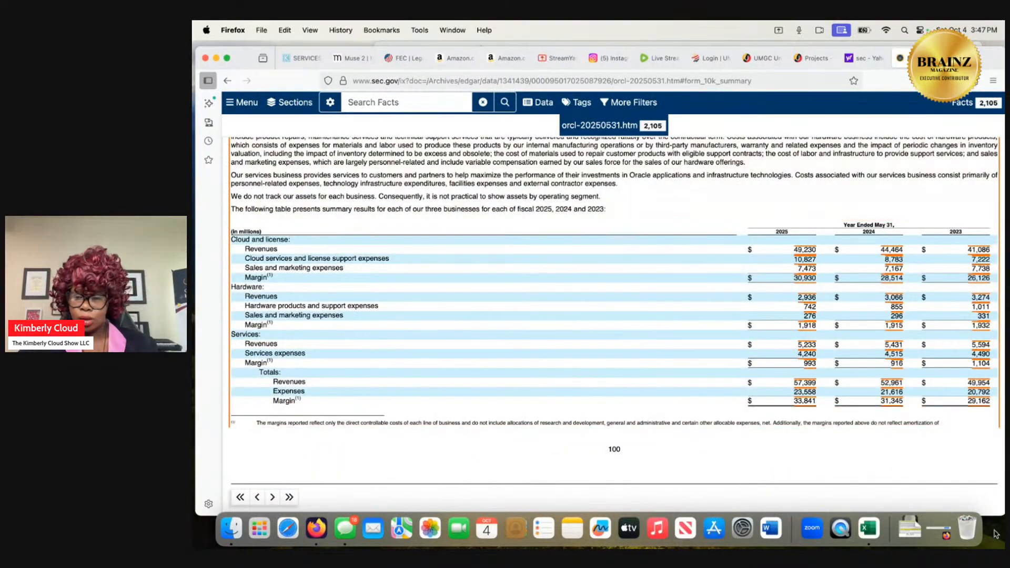
Check the workbook's Ratio Analysis sheet, and switch to the course's project page in the browser to read the ratio analysis step.
click(909, 528)
click(901, 491)
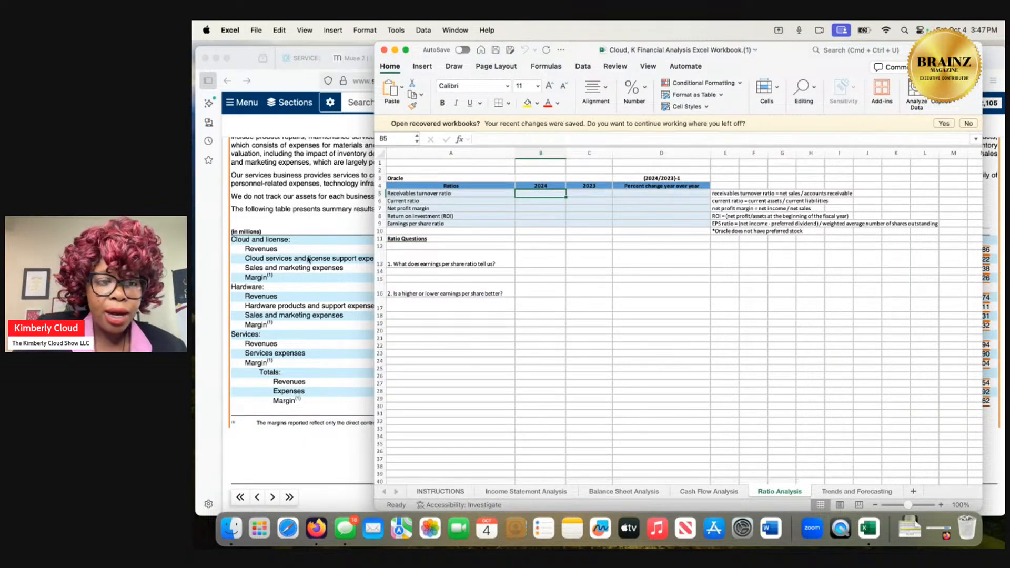
click(351, 250)
click(862, 57)
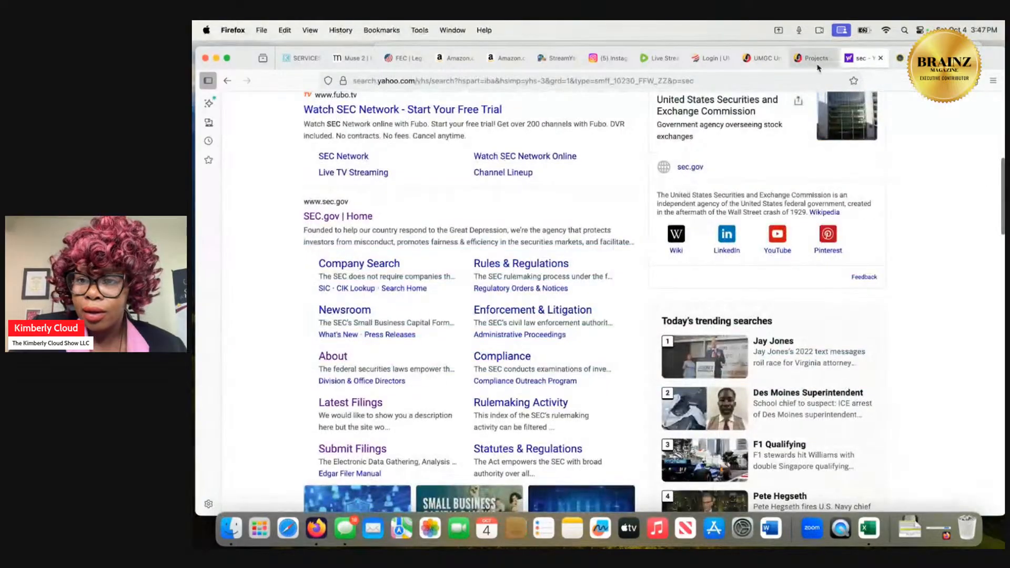
click(809, 59)
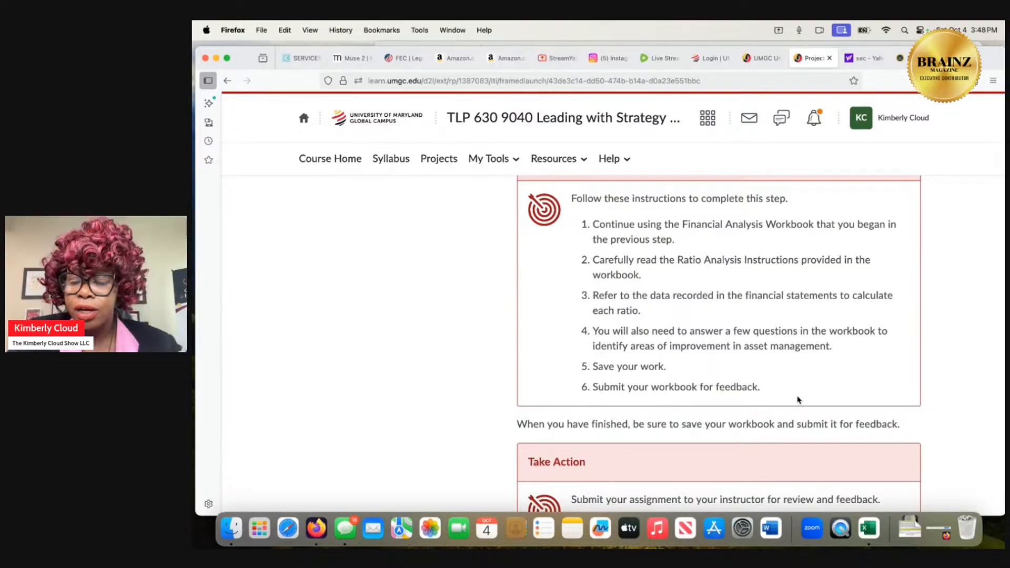
Switch to the Excel workbook, read the business performance ratio instructions on the INSTRUCTIONS sheet, and return to Ratio Analysis.
click(866, 528)
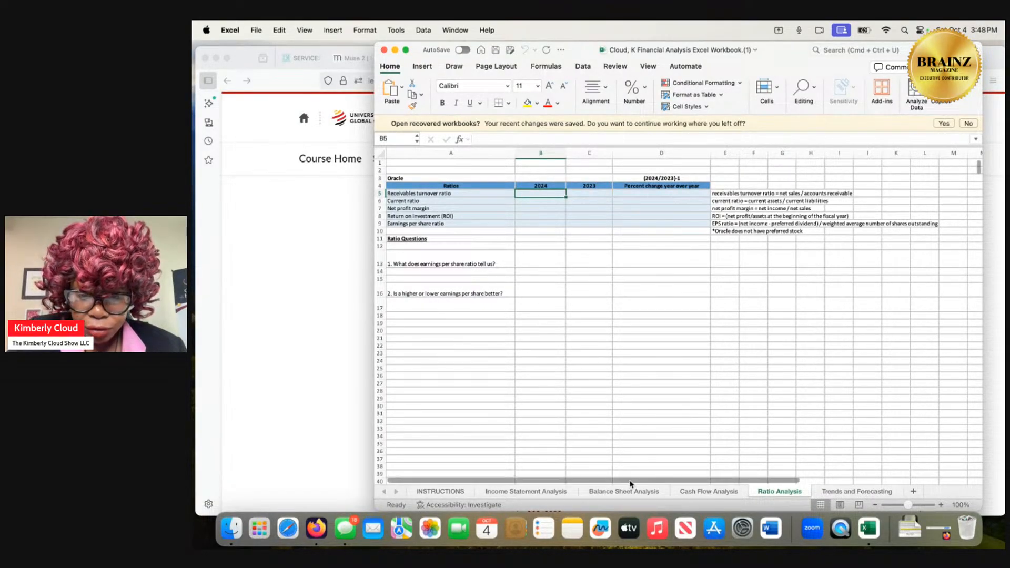
click(456, 492)
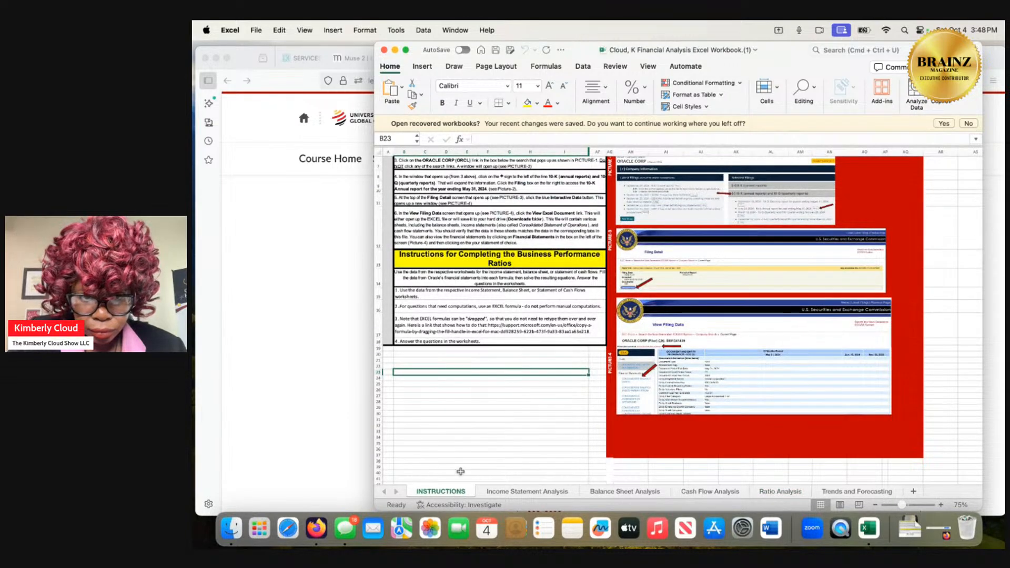
scroll(518, 331, up, 5)
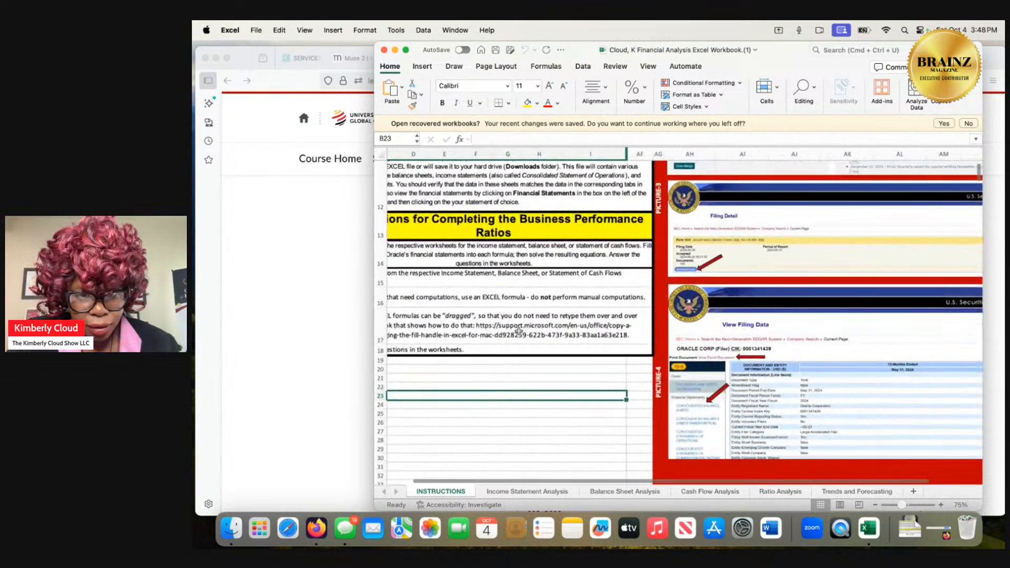
click(515, 329)
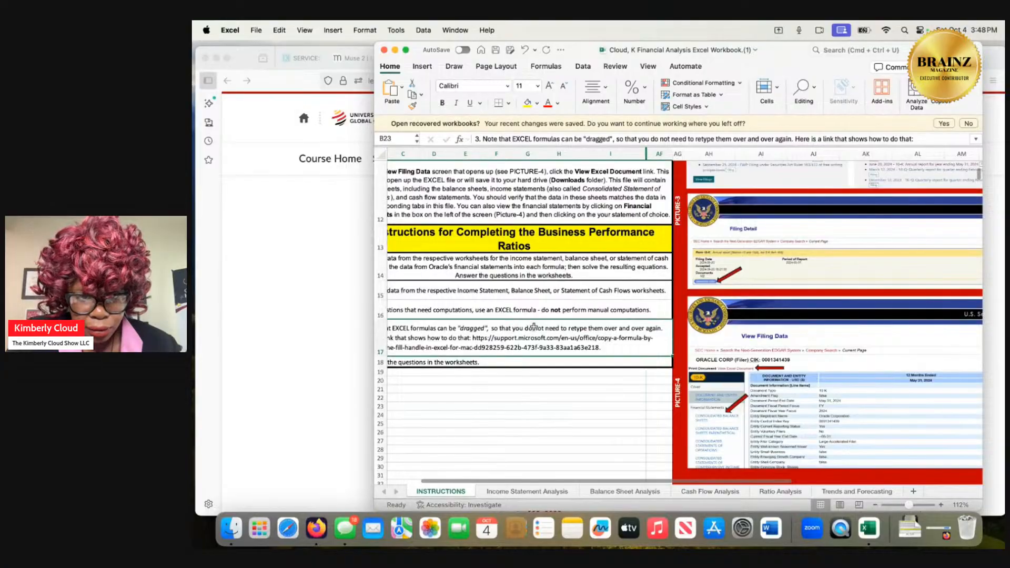
scroll(499, 268, left, 3)
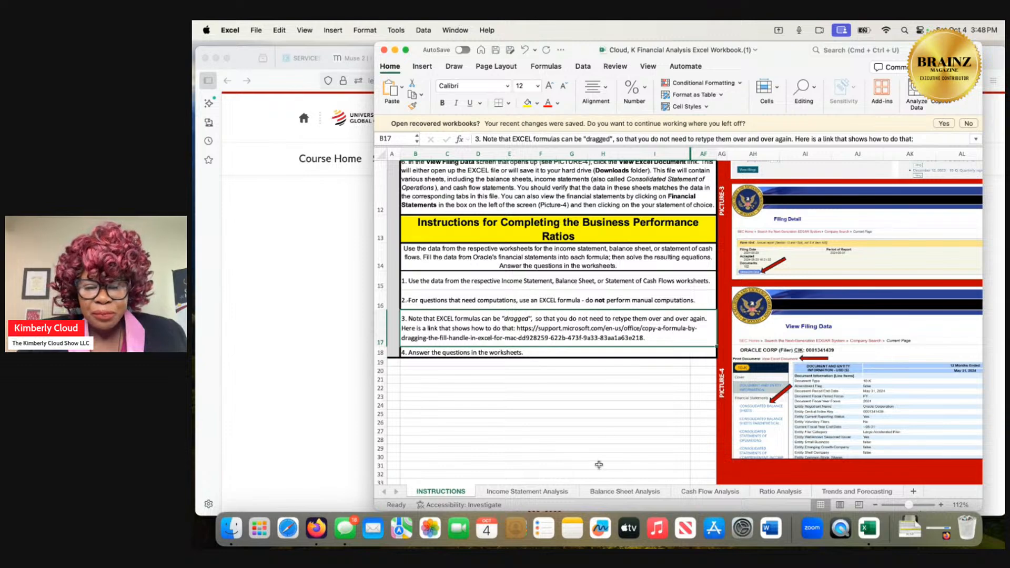
click(772, 493)
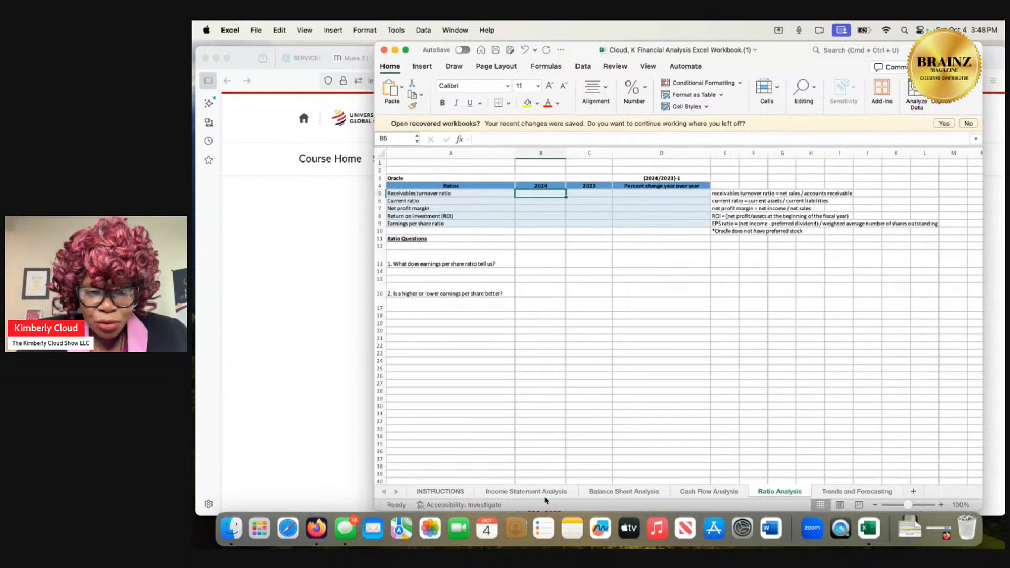
Review the Income Statement, Balance Sheet and Cash Flow Analysis sheets, and open the Trends and Forecasting sheet.
click(508, 490)
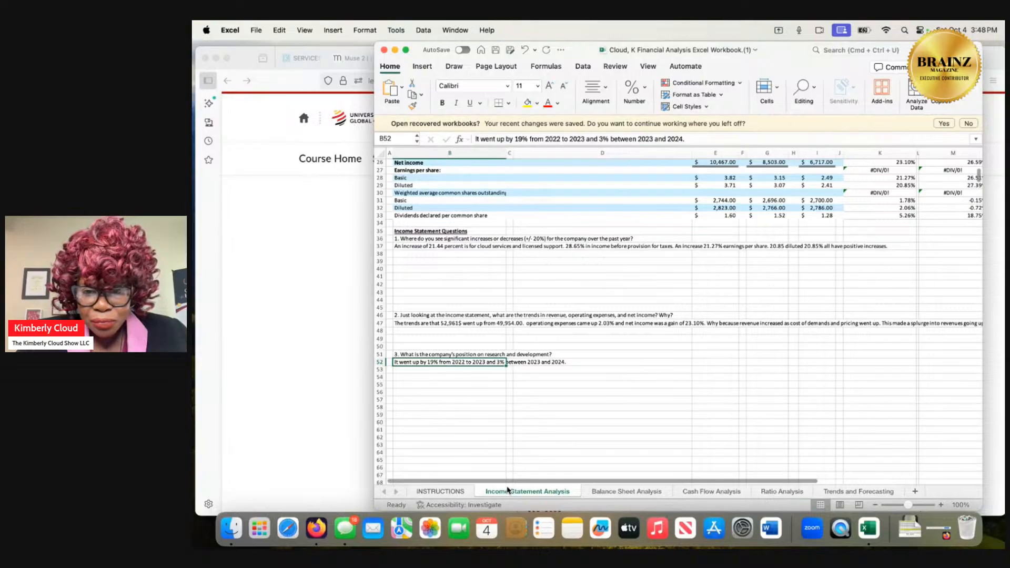
scroll(573, 375, up, 8)
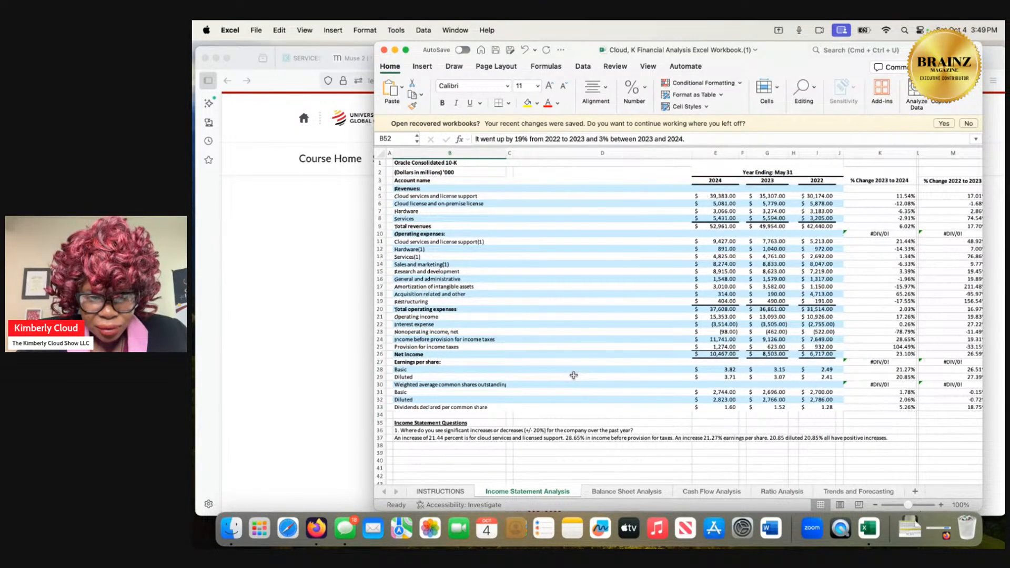
scroll(573, 375, down, 5)
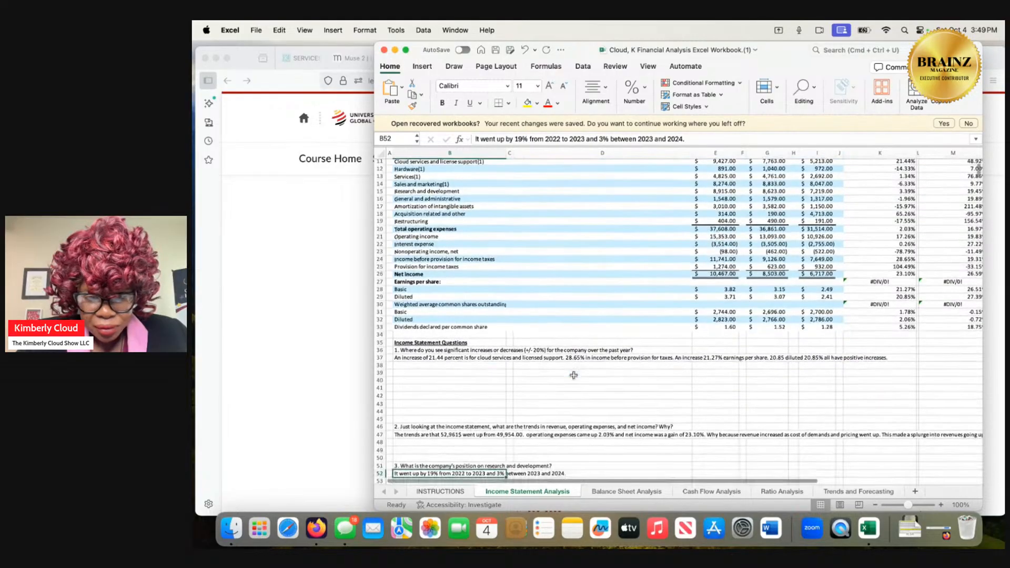
click(631, 492)
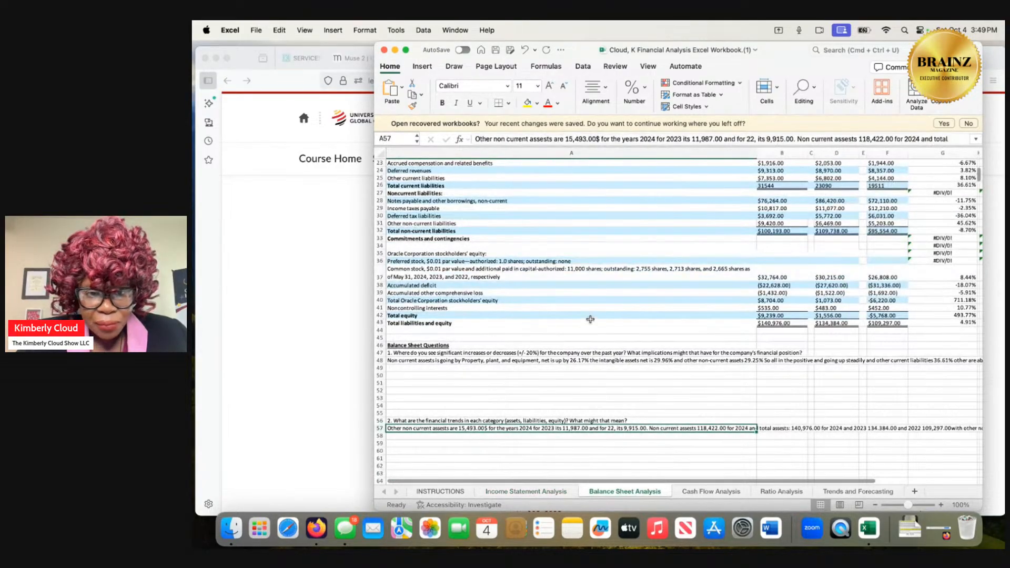
scroll(590, 319, down, 3)
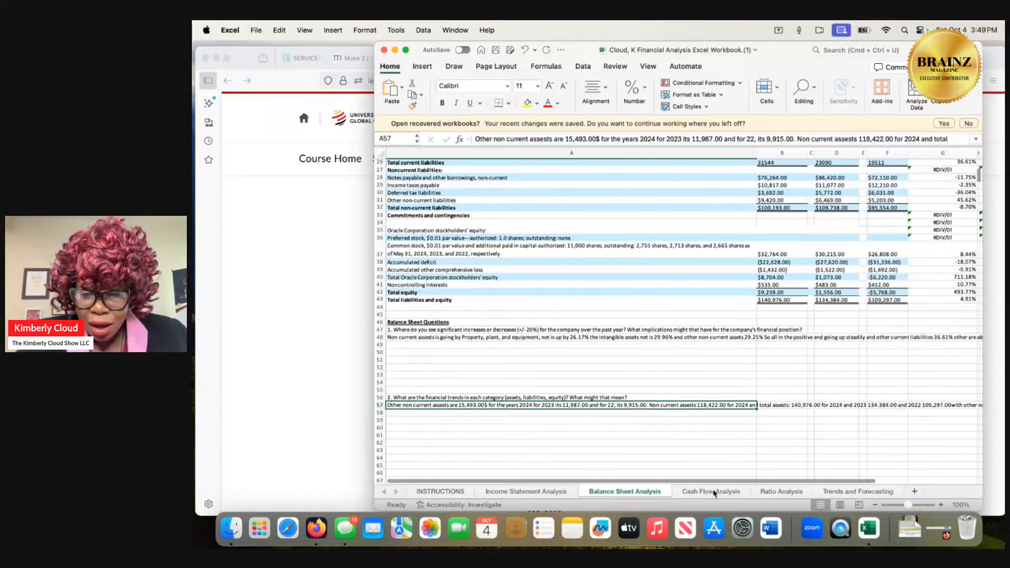
click(713, 491)
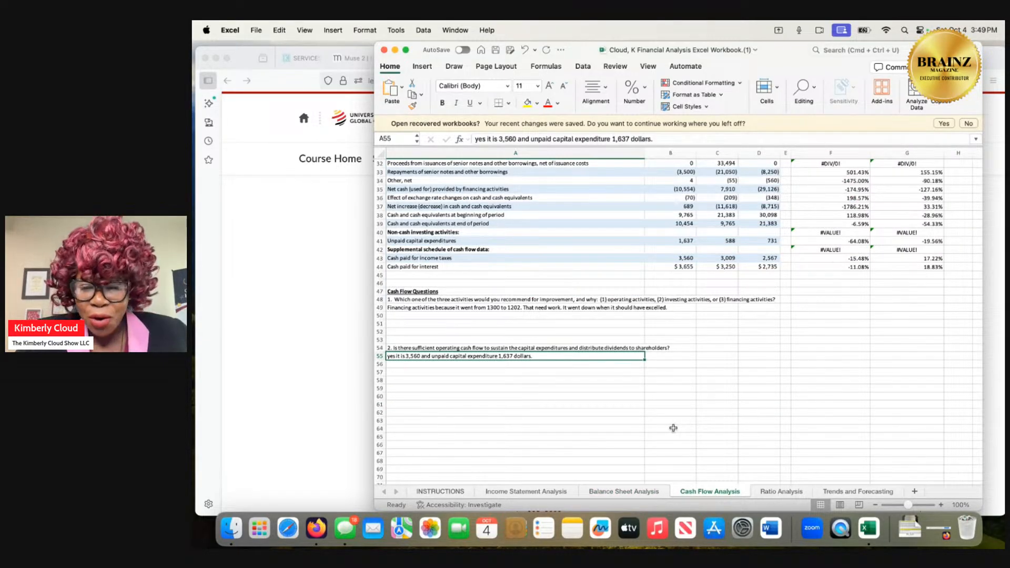
click(840, 492)
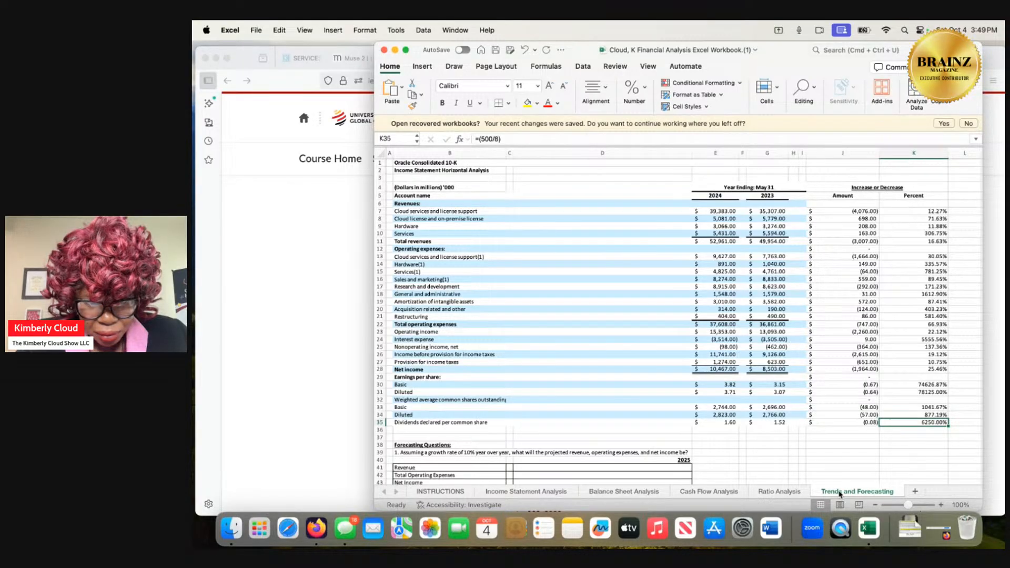
Read the forecasting questions on the Trends and Forecasting sheet, and check the Ratio Analysis formulas and the INSTRUCTIONS sheet.
scroll(769, 433, down, 2)
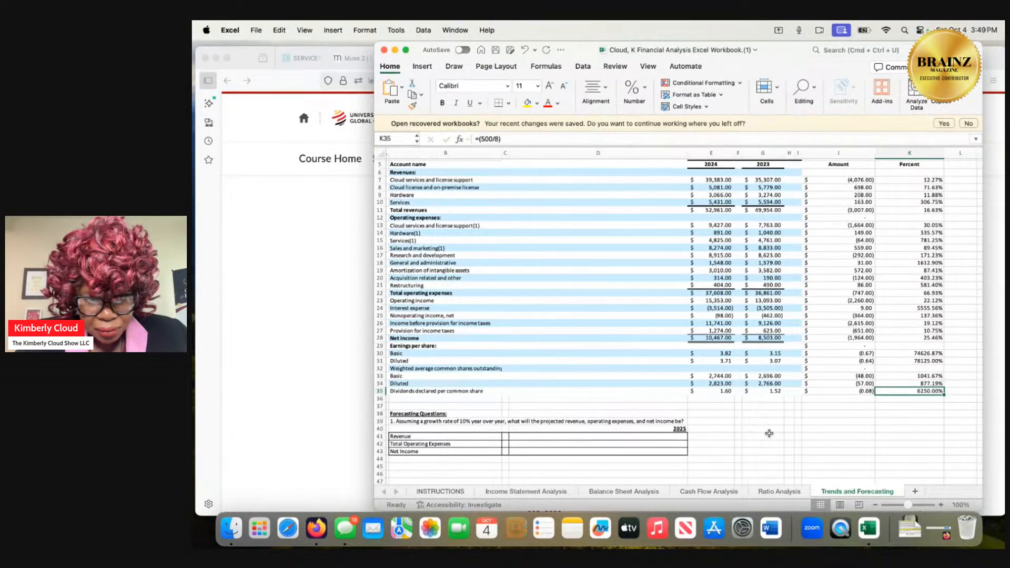
scroll(769, 433, down, 5)
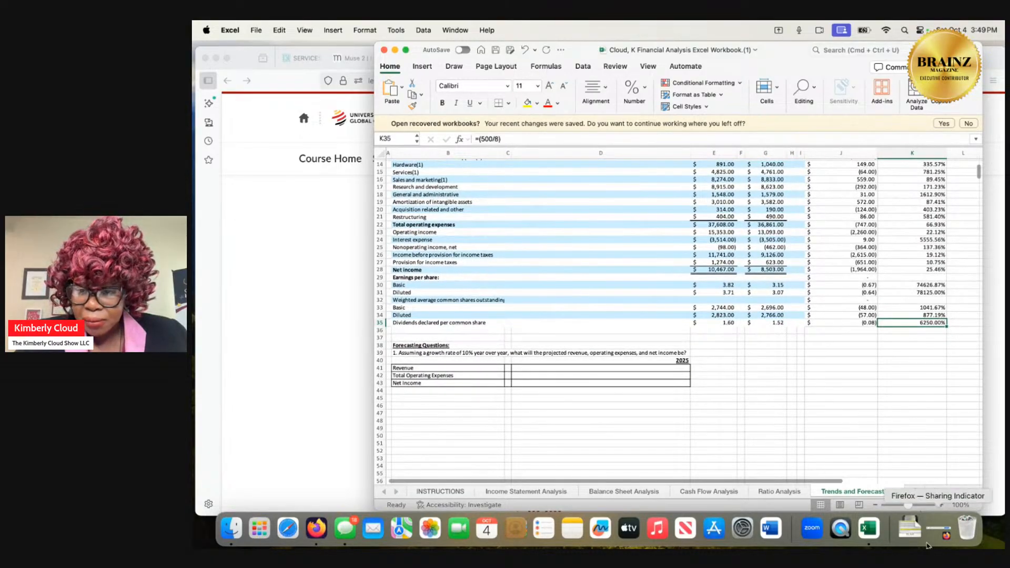
click(784, 493)
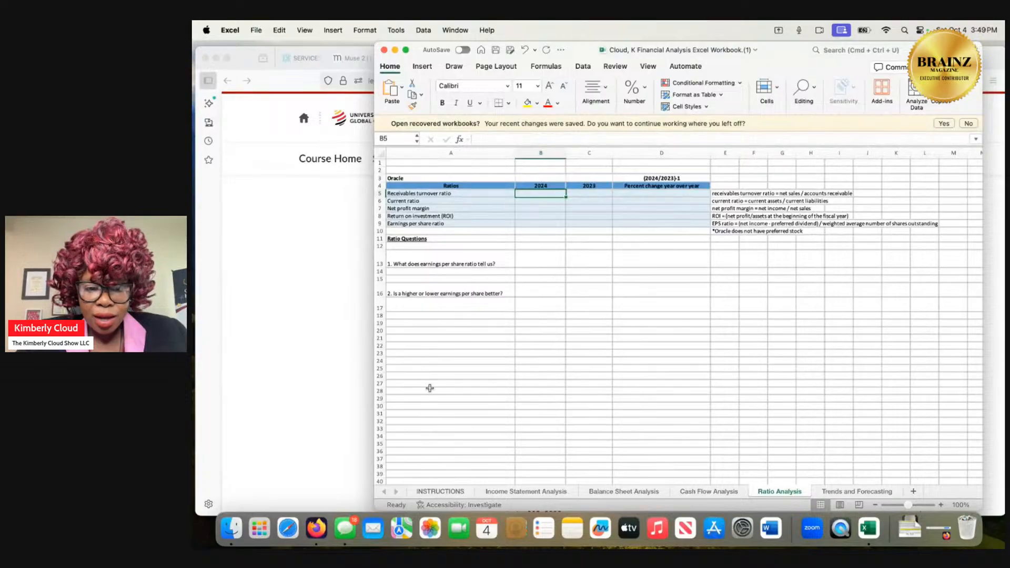
click(436, 494)
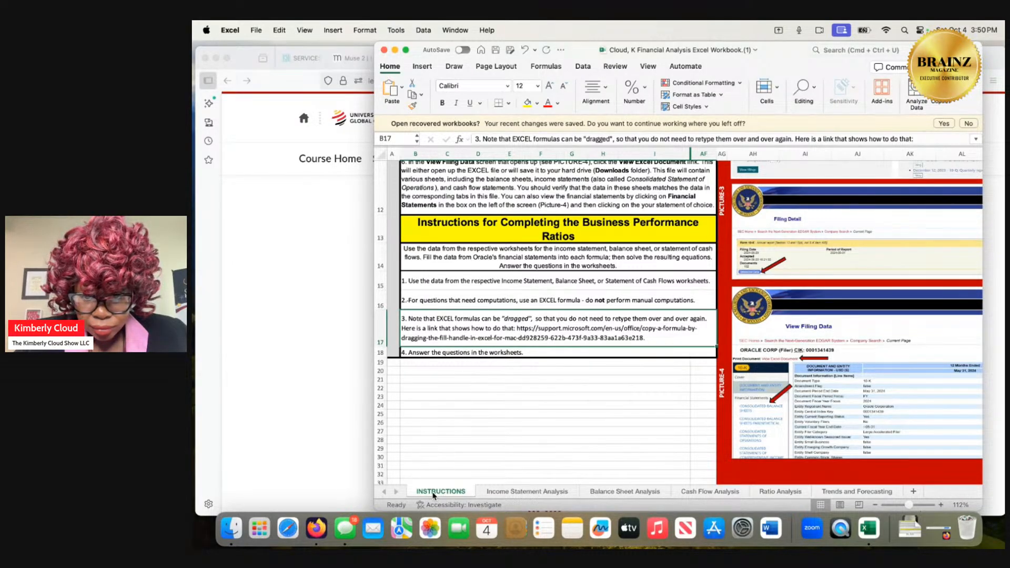
Examine the Cash Flow Analysis sheet from the operating activities through the supplemental schedule and the answered cash flow questions.
click(695, 491)
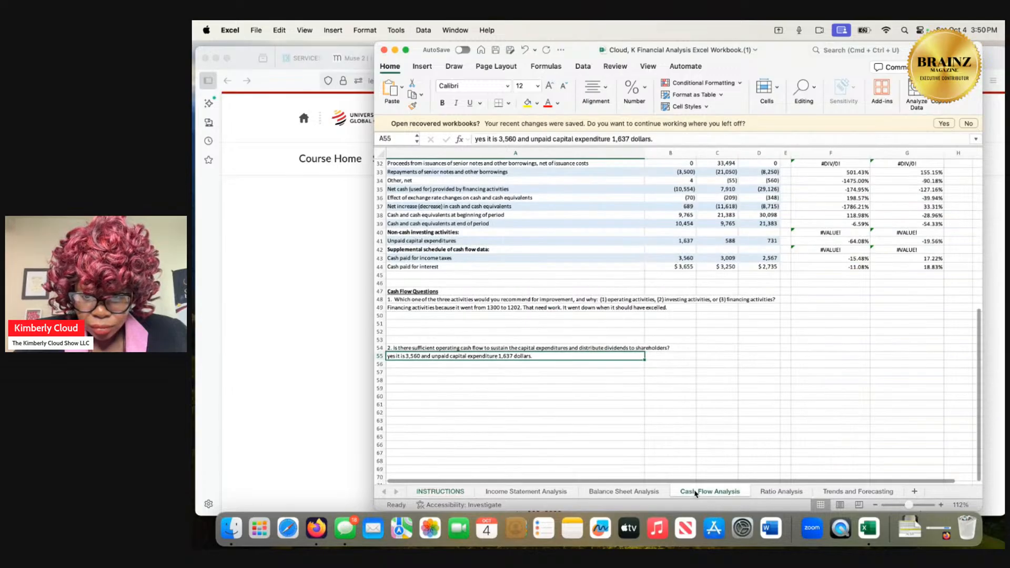
scroll(637, 351, up, 5)
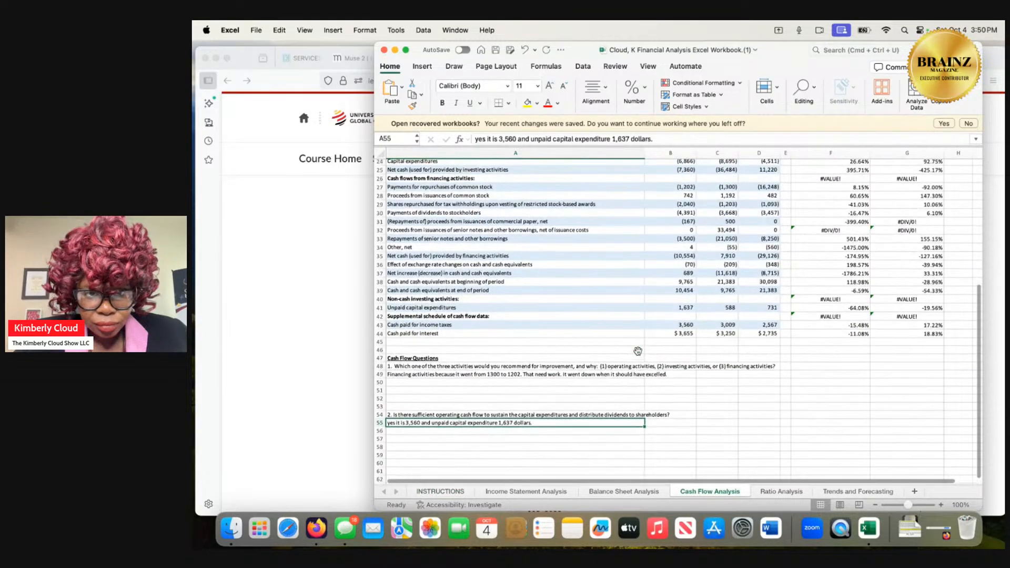
scroll(638, 350, up, 3)
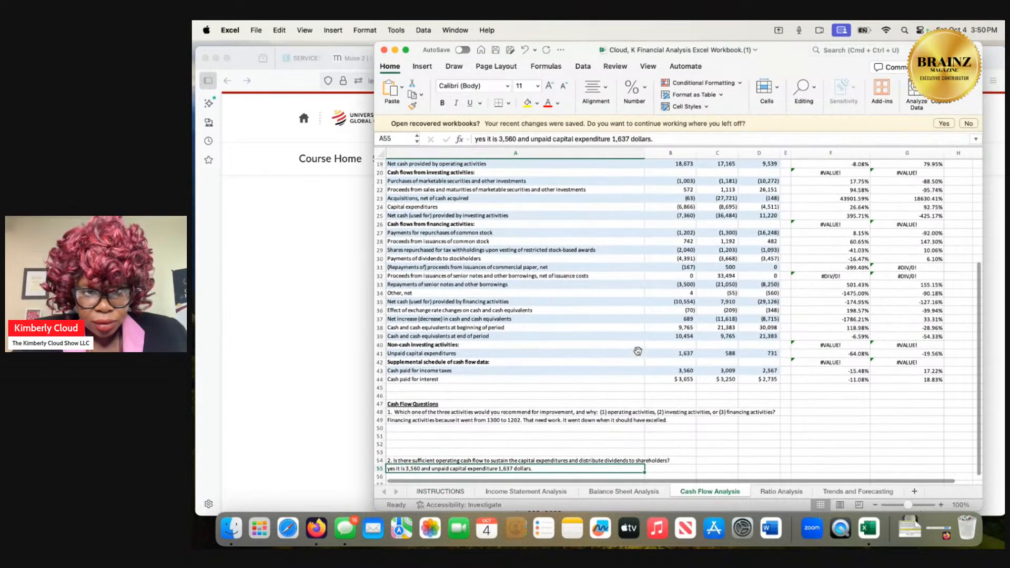
scroll(637, 351, up, 3)
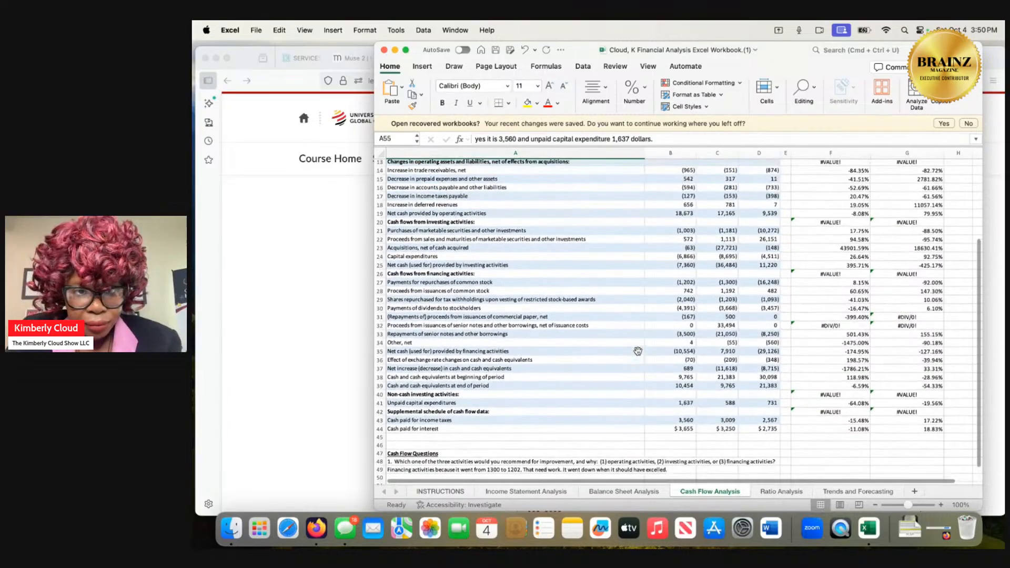
scroll(638, 351, up, 5)
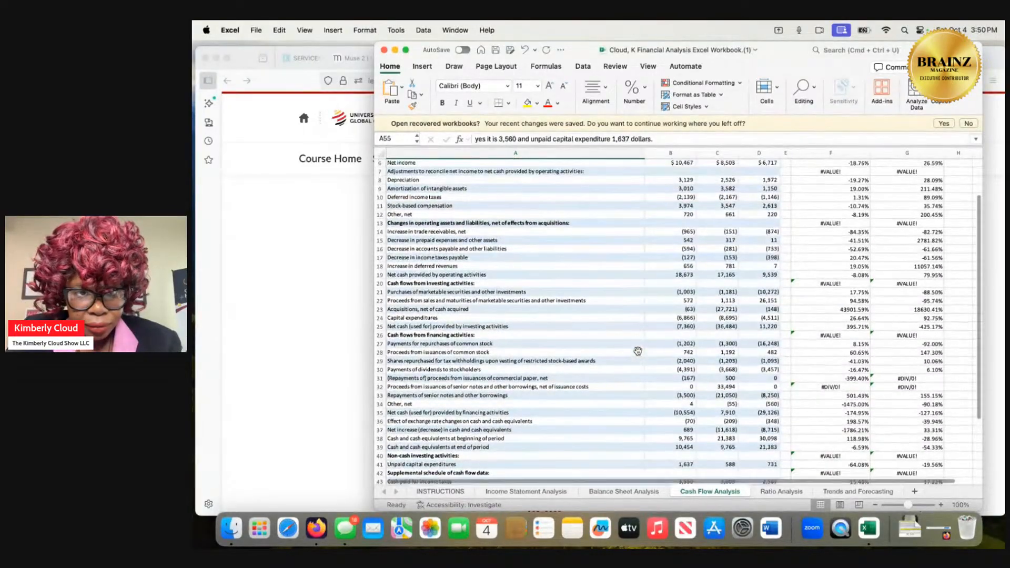
scroll(637, 351, up, 3)
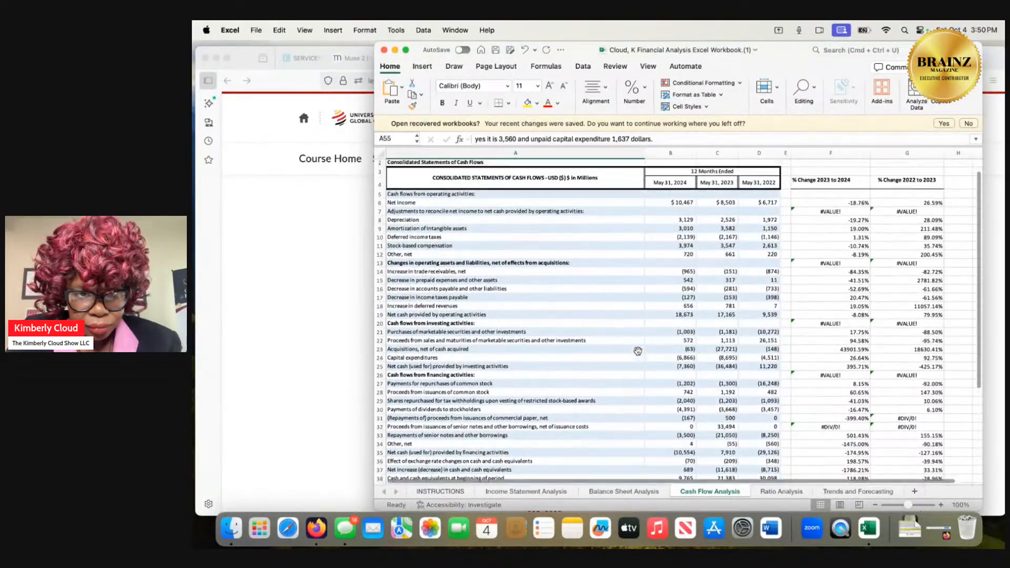
scroll(637, 351, down, 3)
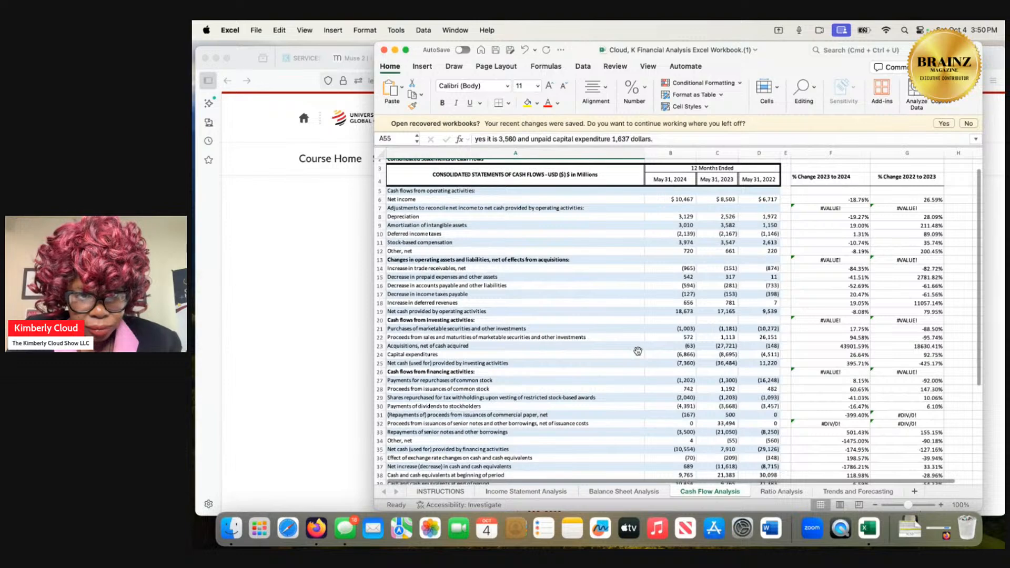
scroll(638, 350, down, 5)
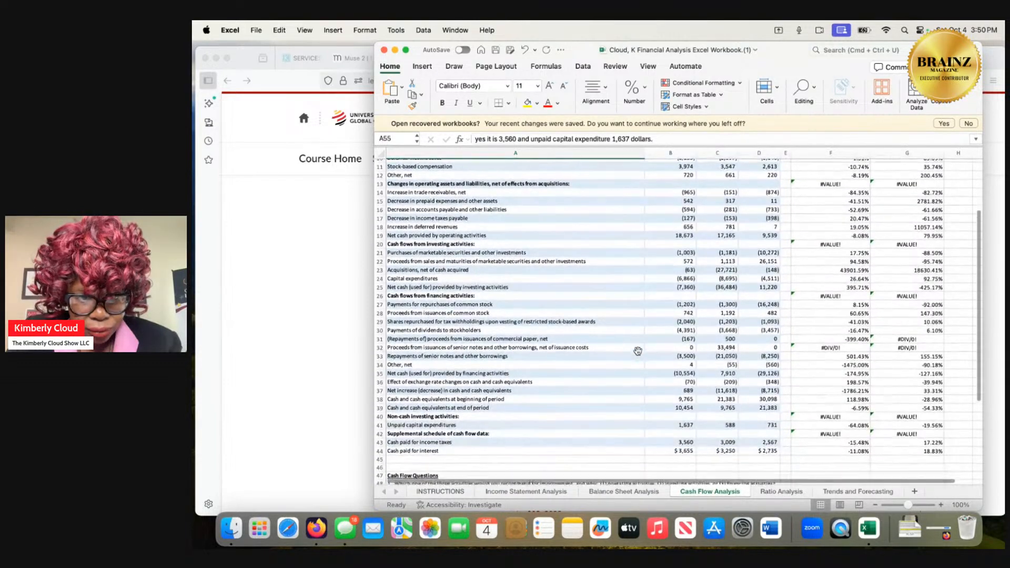
scroll(637, 351, down, 3)
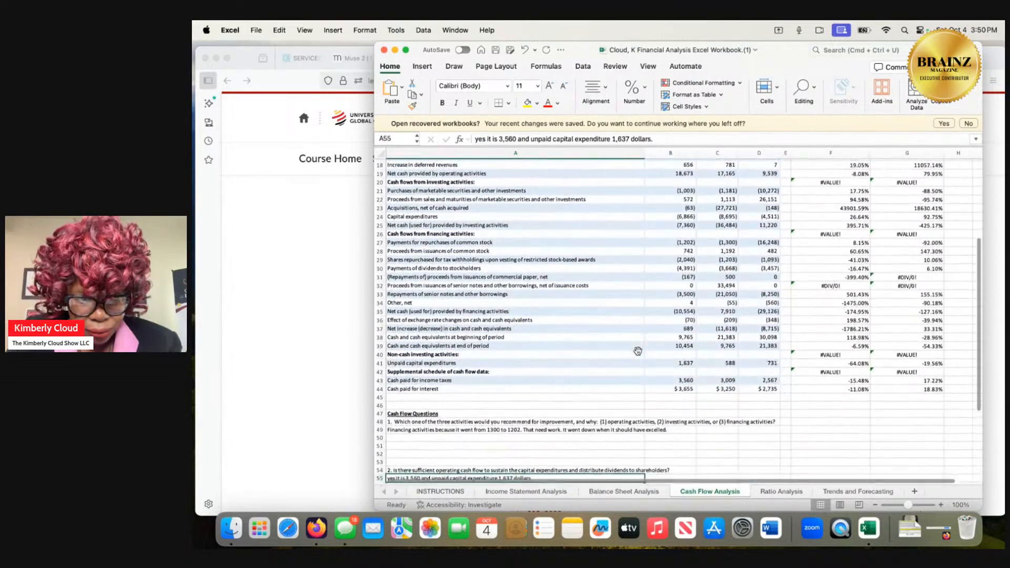
scroll(637, 351, down, 4)
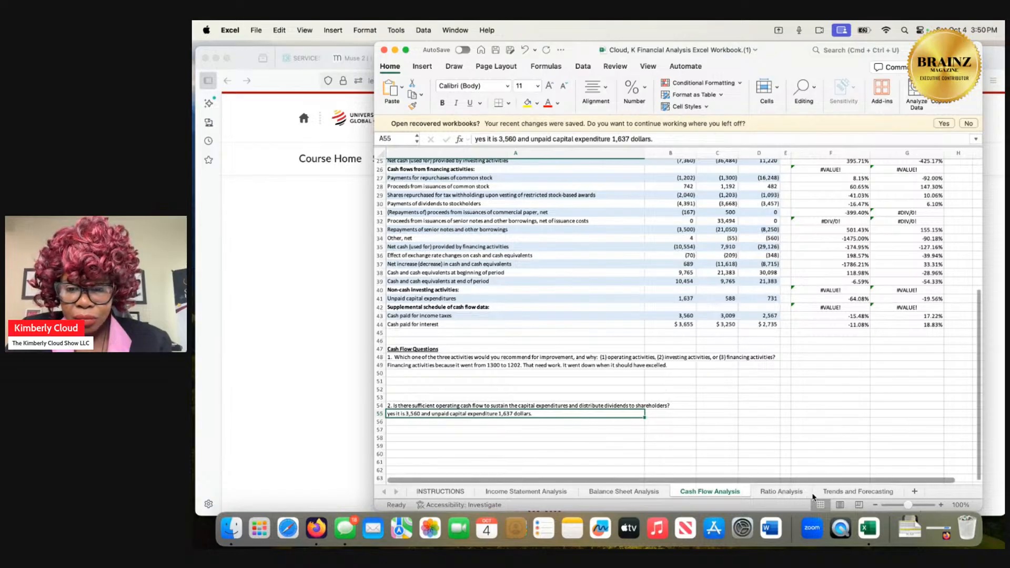
Check the ratio formulas on Ratio Analysis, and review the Income Statement Analysis figures and its answered questions.
click(783, 492)
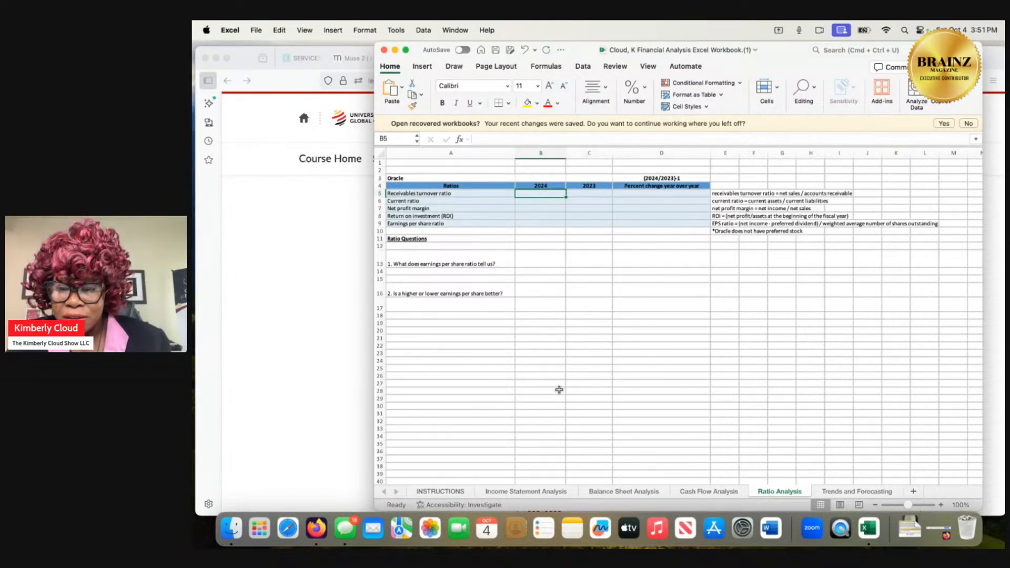
click(543, 495)
scroll(550, 340, up, 3)
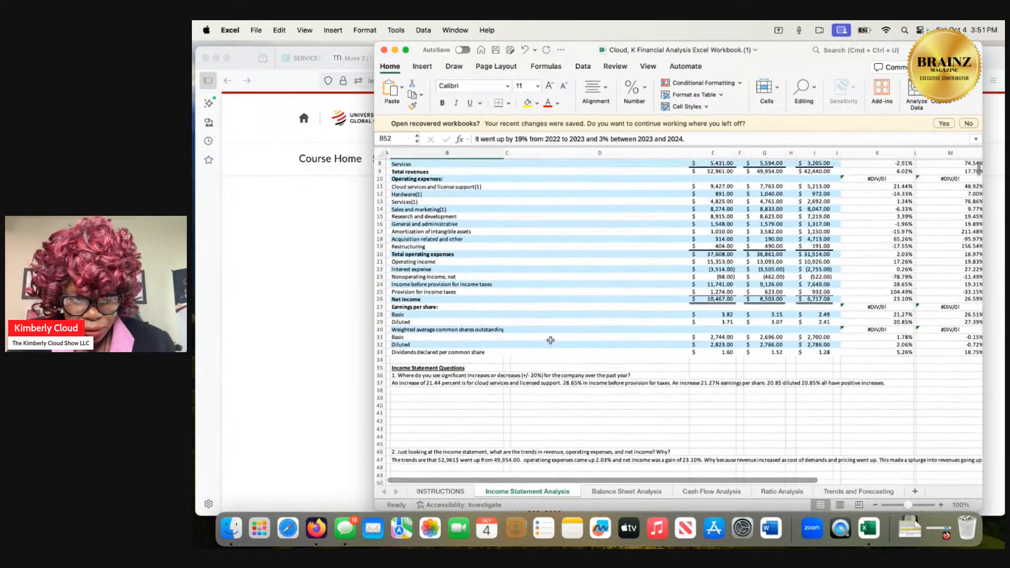
scroll(550, 341, up, 3)
scroll(550, 340, down, 1)
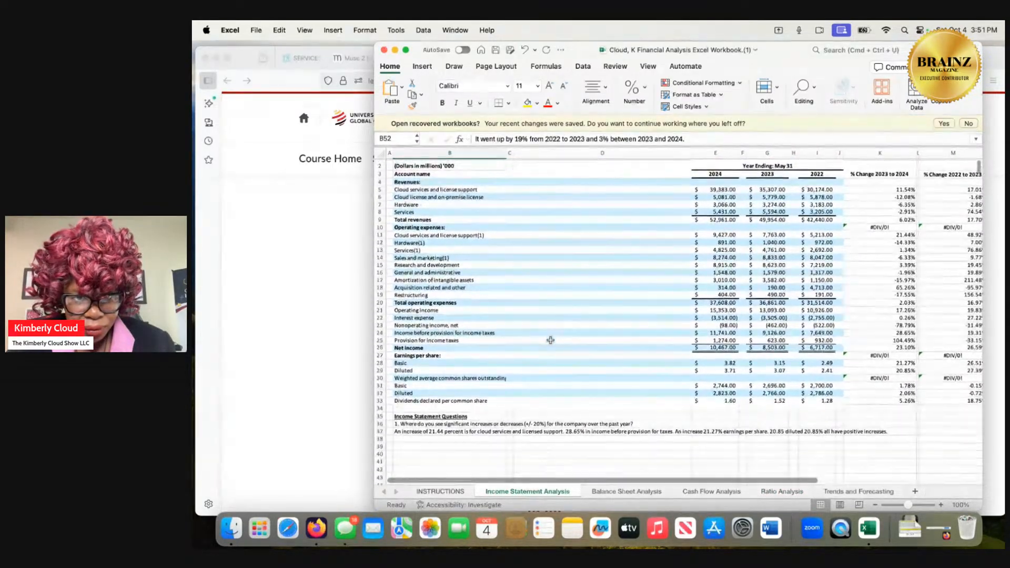
scroll(550, 340, down, 6)
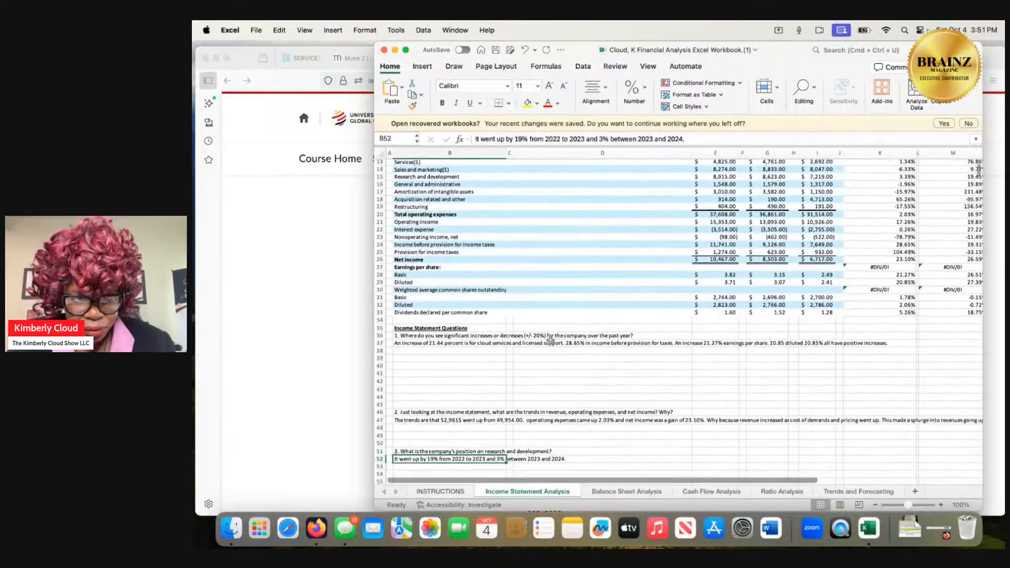
scroll(550, 341, down, 2)
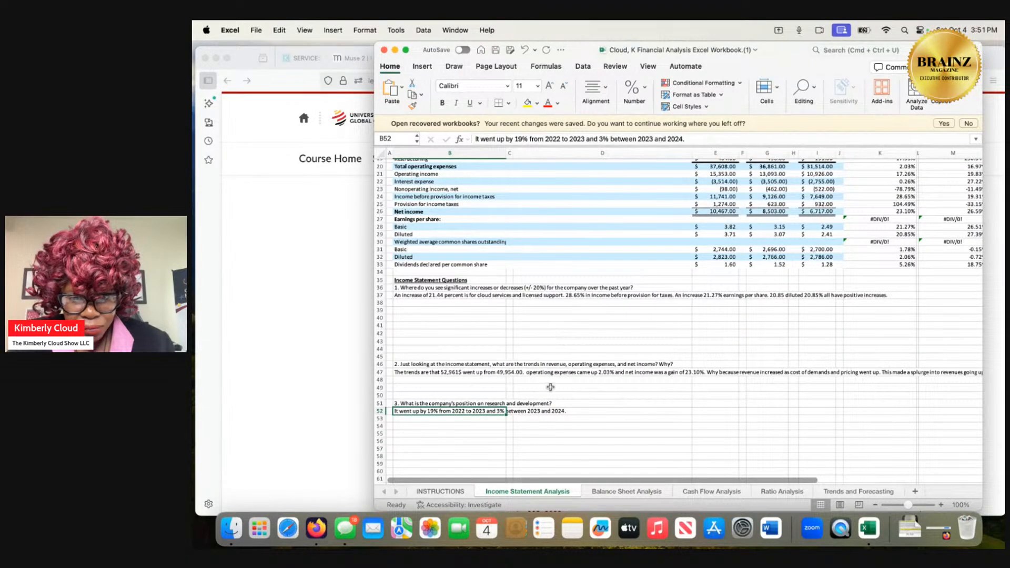
Examine the assets, liabilities and equity figures for 2022 to 2024 on the Balance Sheet Analysis sheet.
click(595, 495)
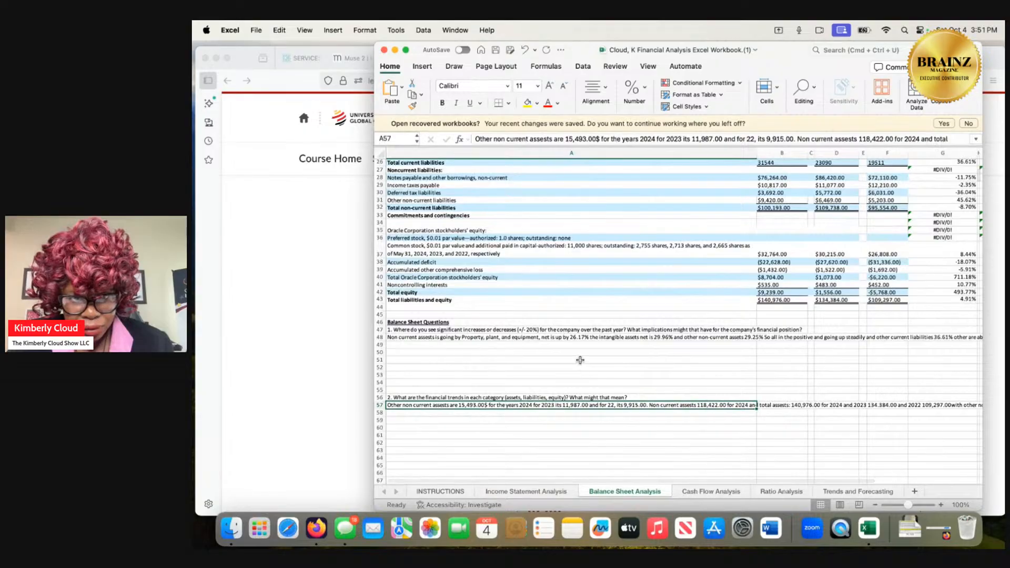
scroll(582, 372, up, 2)
scroll(580, 360, up, 4)
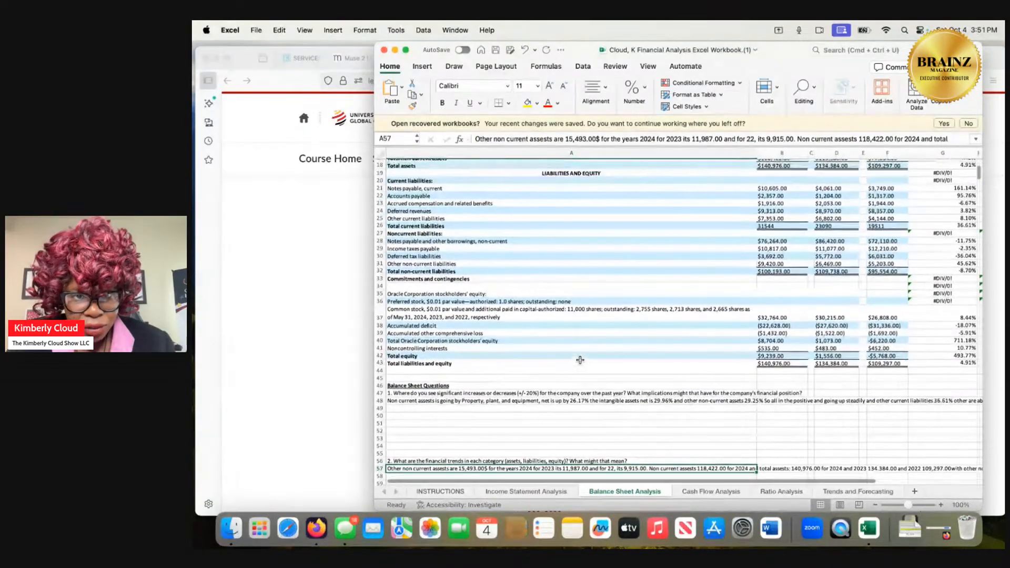
scroll(580, 360, up, 3)
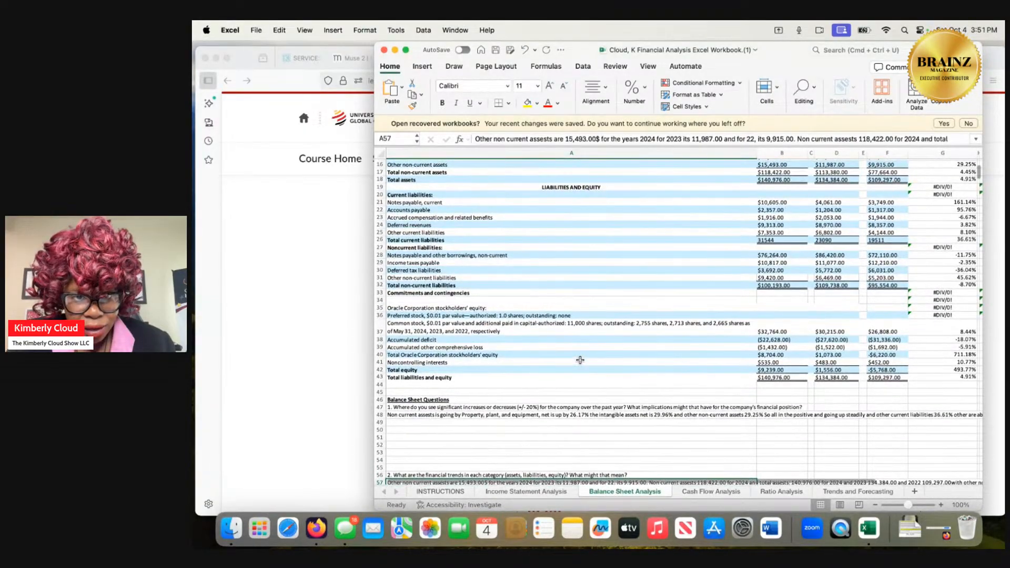
scroll(579, 359, up, 4)
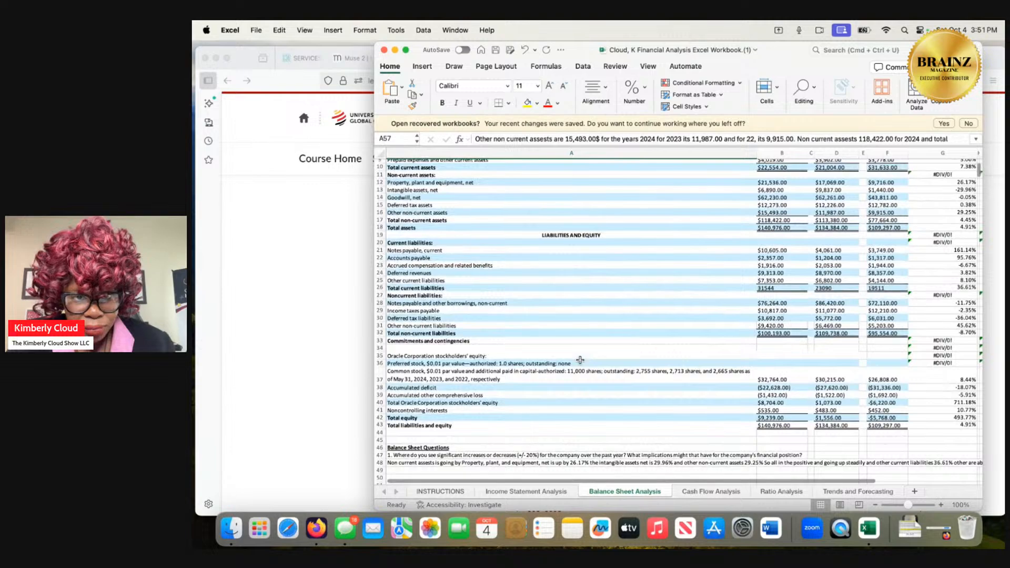
scroll(579, 360, up, 1)
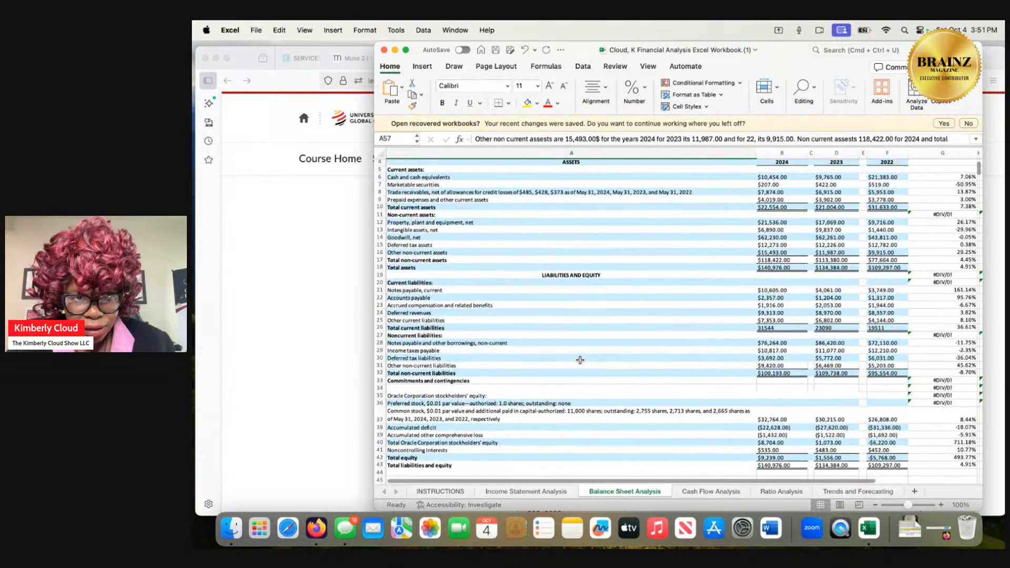
scroll(580, 360, up, 1)
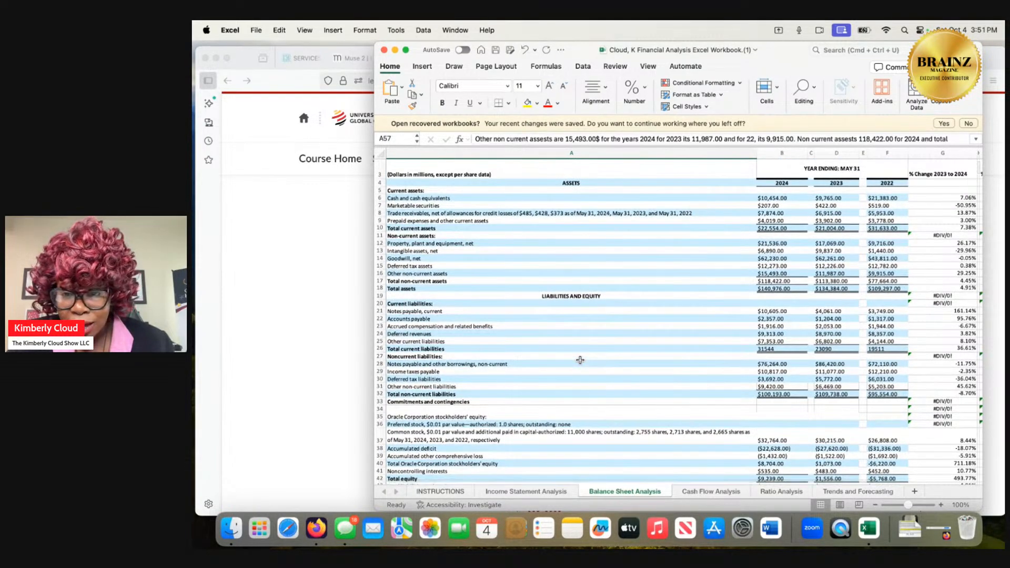
scroll(580, 359, down, 1)
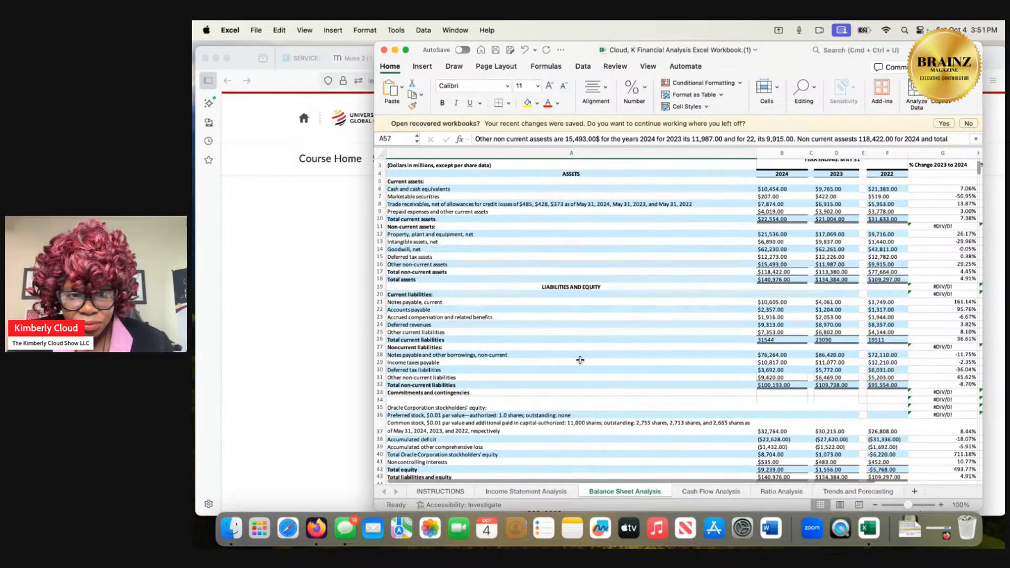
scroll(580, 360, up, 1)
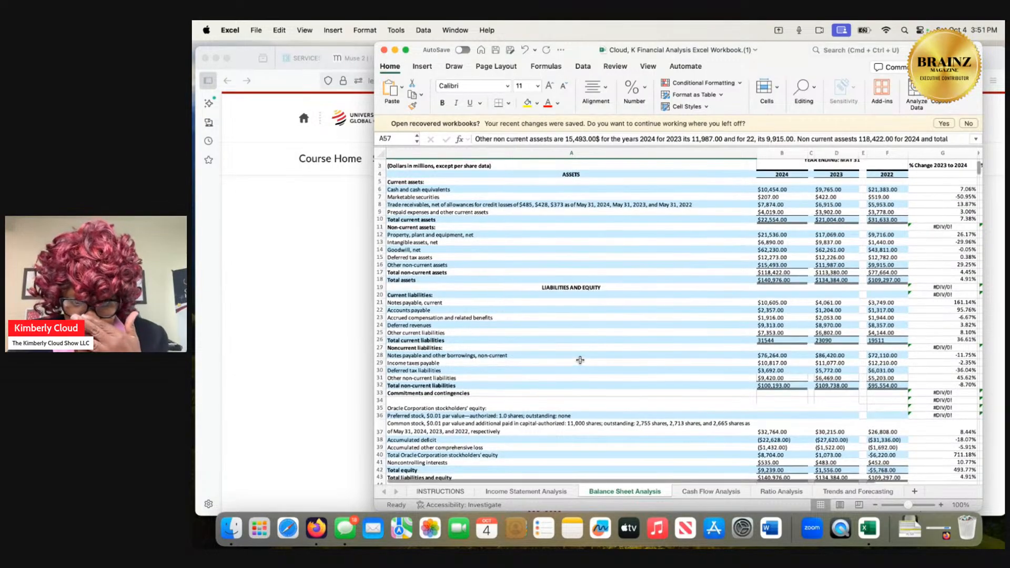
scroll(580, 360, down, 5)
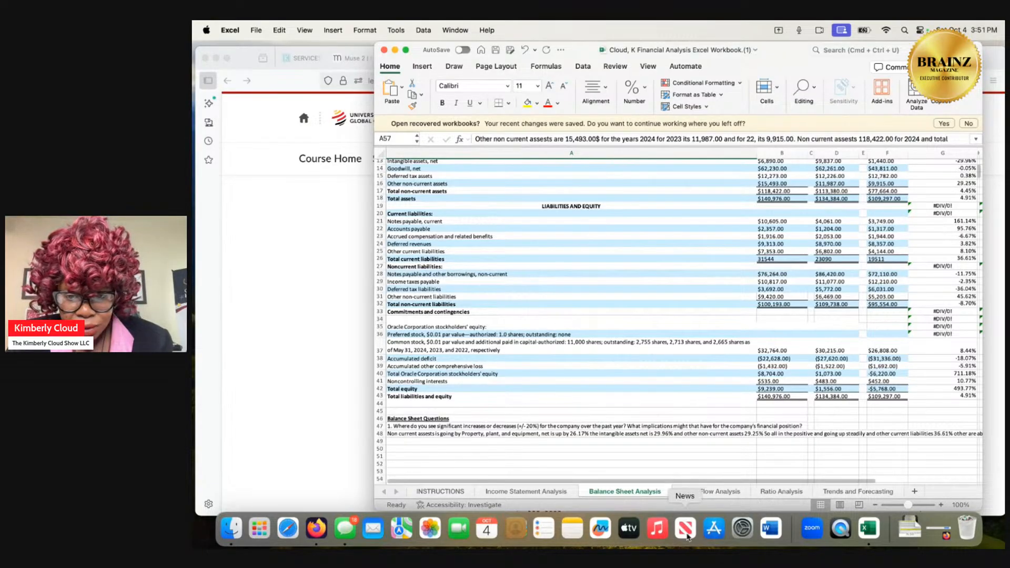
Return to the Cash Flow Analysis sheet and review the consolidated cash flow figures up to net income.
click(699, 491)
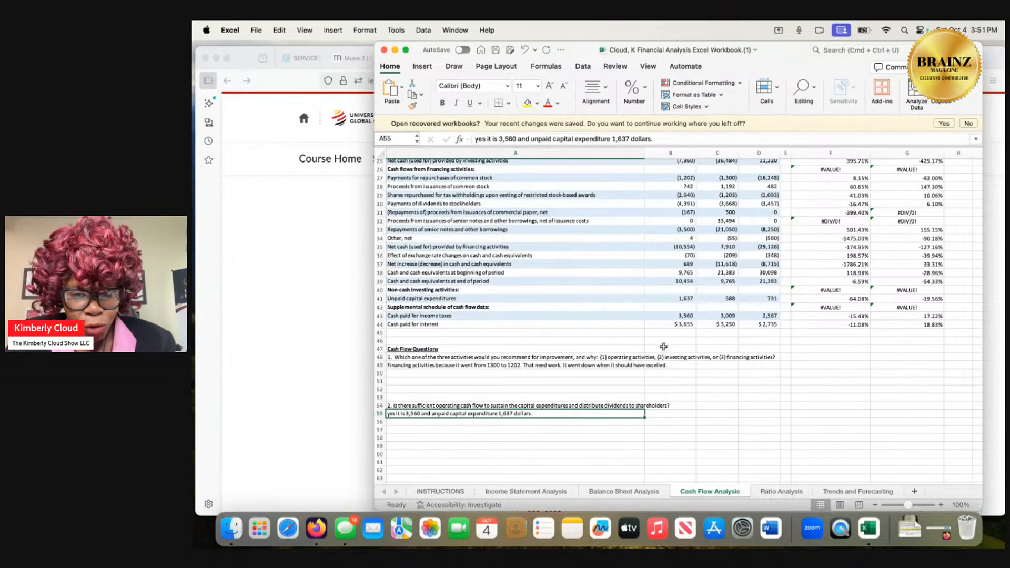
scroll(663, 346, up, 3)
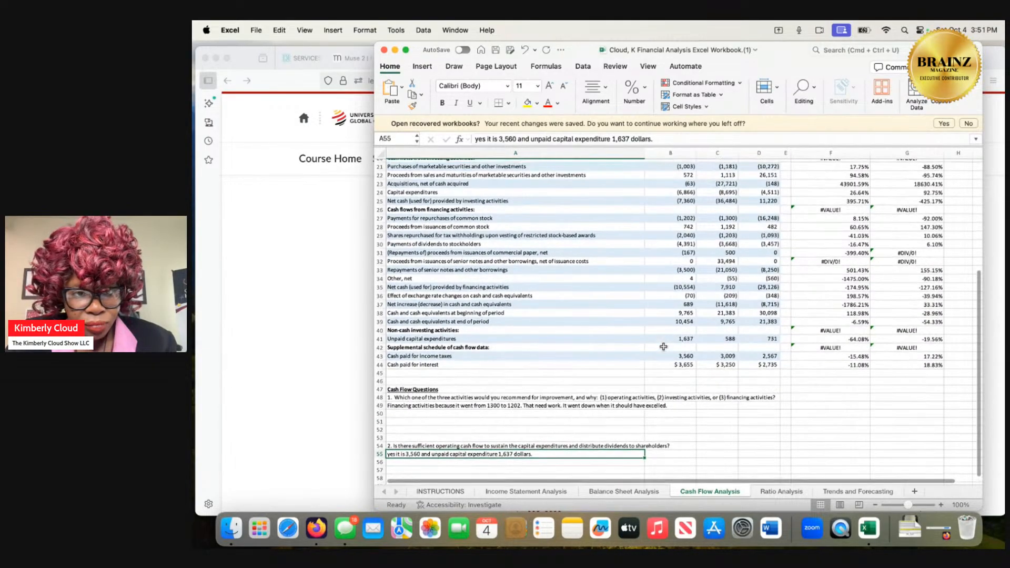
scroll(663, 347, up, 2)
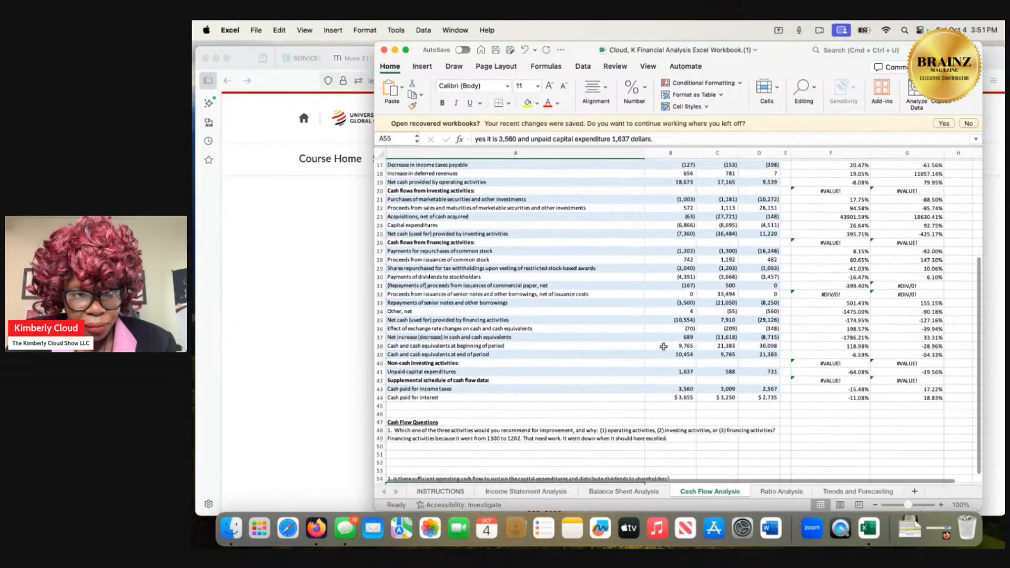
scroll(664, 347, up, 4)
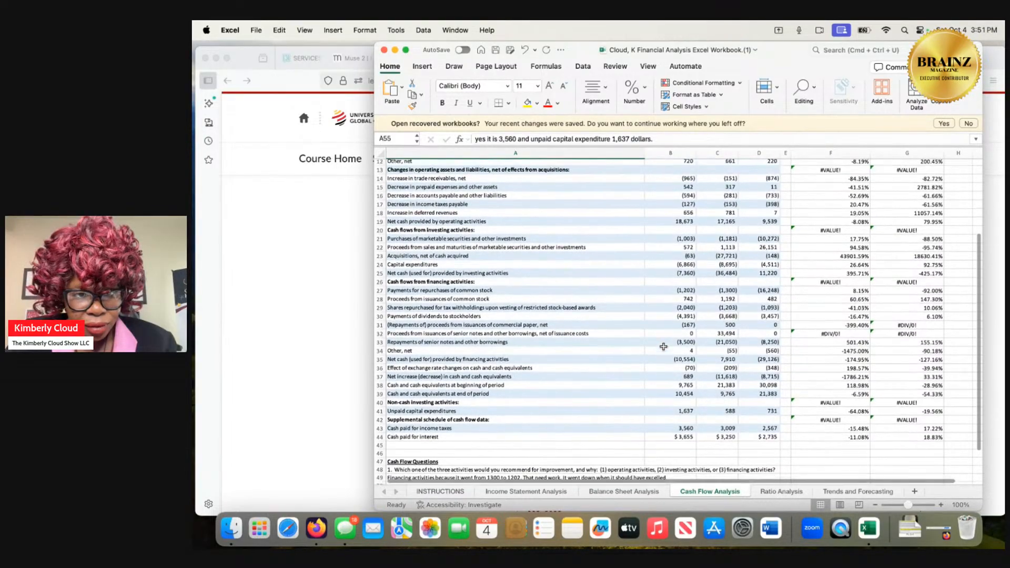
scroll(664, 346, up, 4)
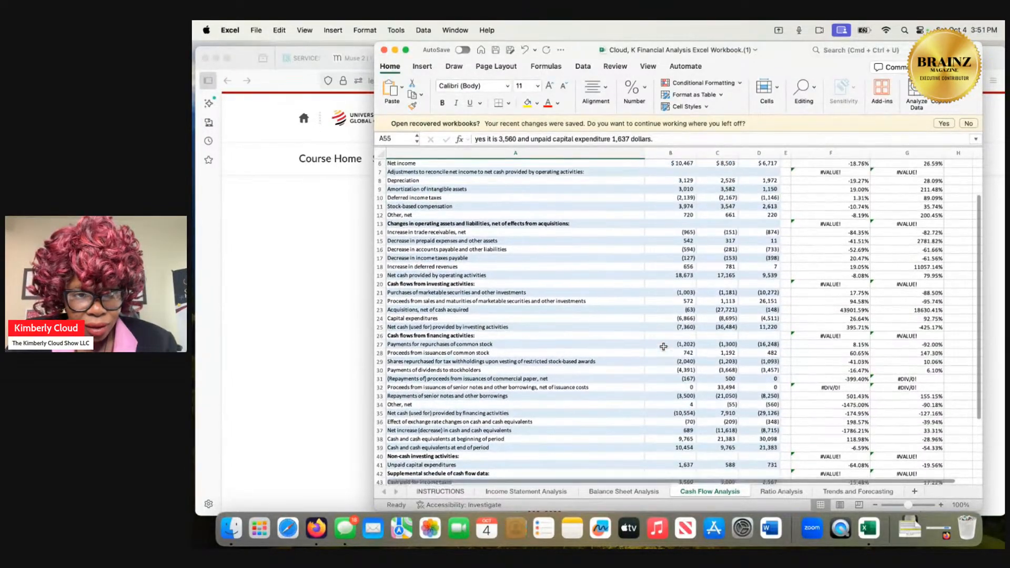
scroll(664, 347, up, 2)
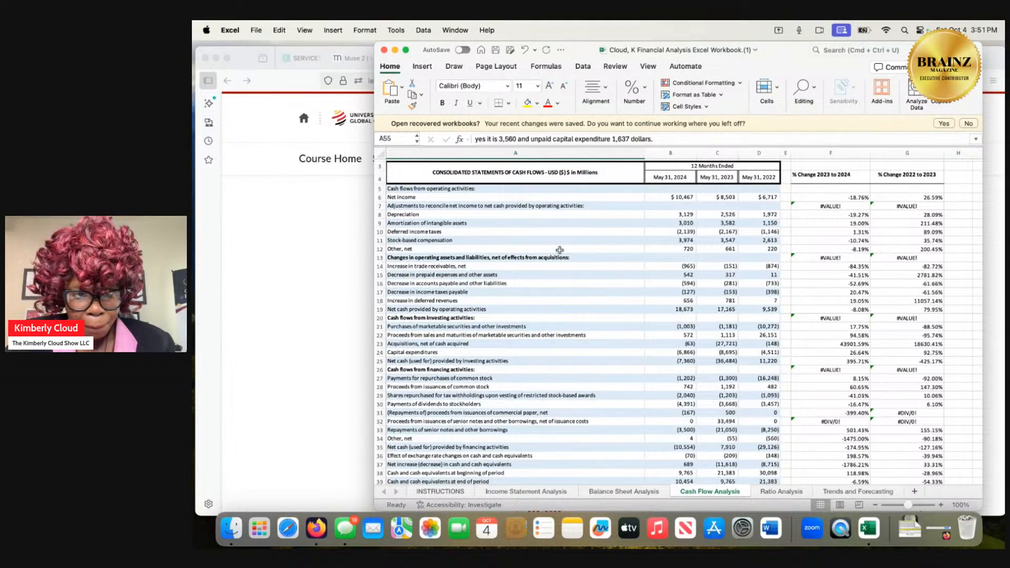
scroll(559, 250, down, 1)
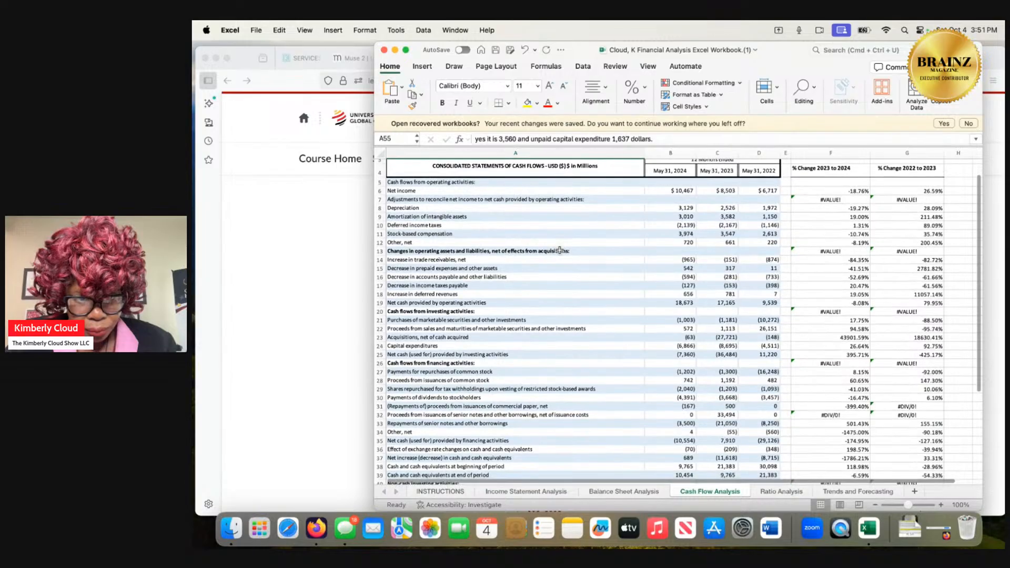
Review the cash flow statement from operating activities down to the supplemental cash paid for income taxes and interest.
scroll(559, 250, down, 3)
scroll(560, 250, down, 1)
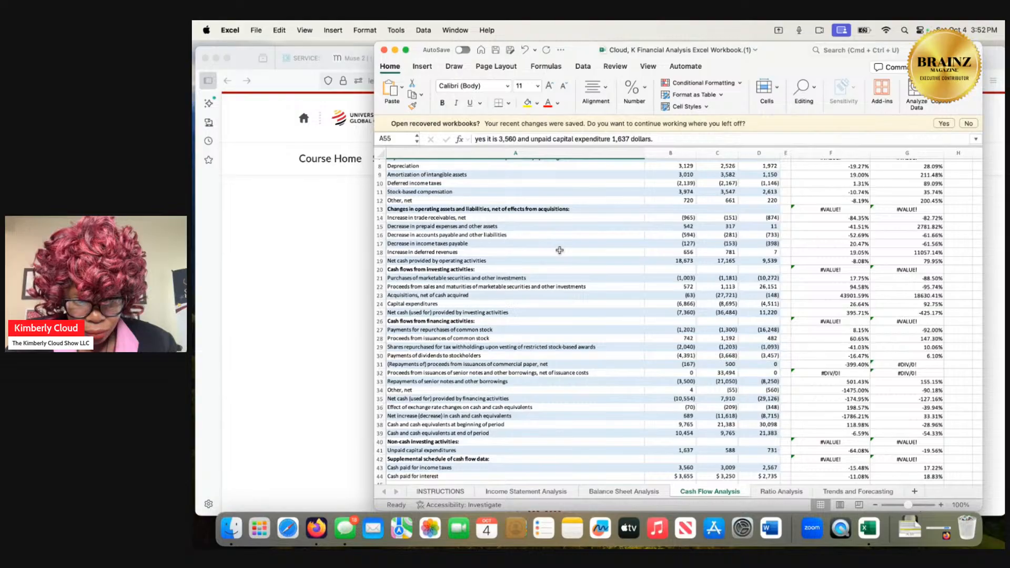
scroll(559, 249, down, 1)
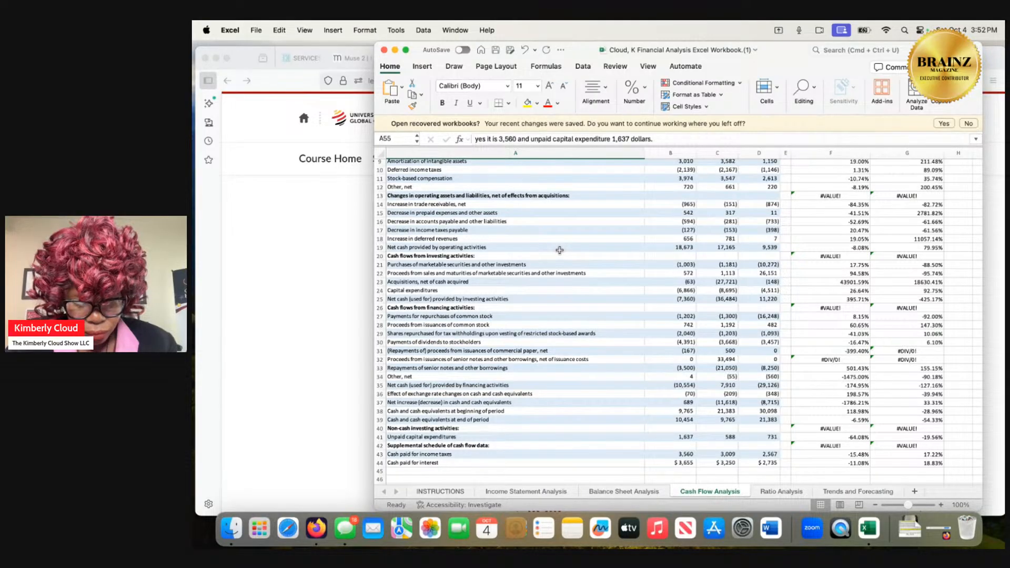
scroll(559, 250, up, 1)
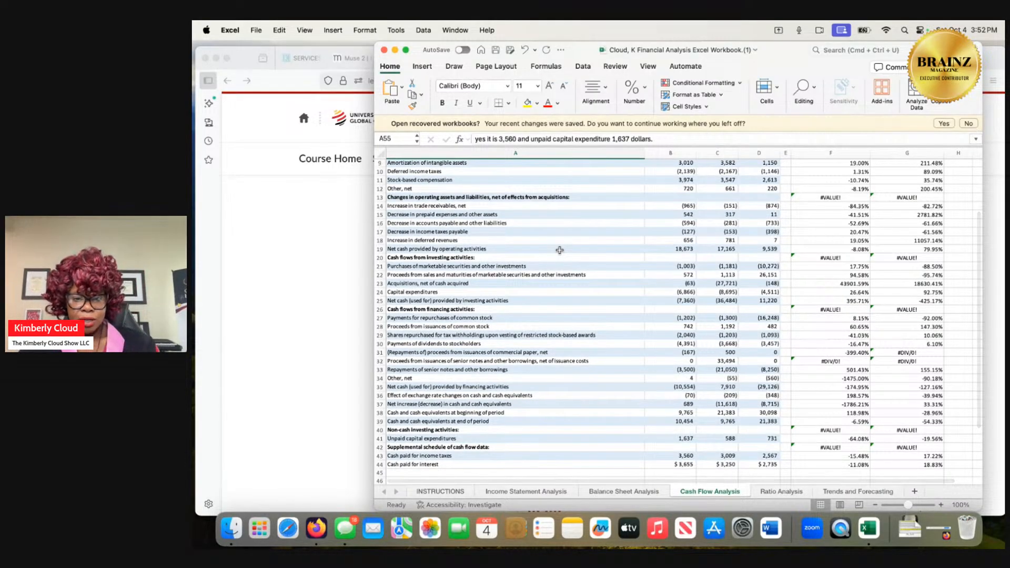
scroll(559, 250, up, 4)
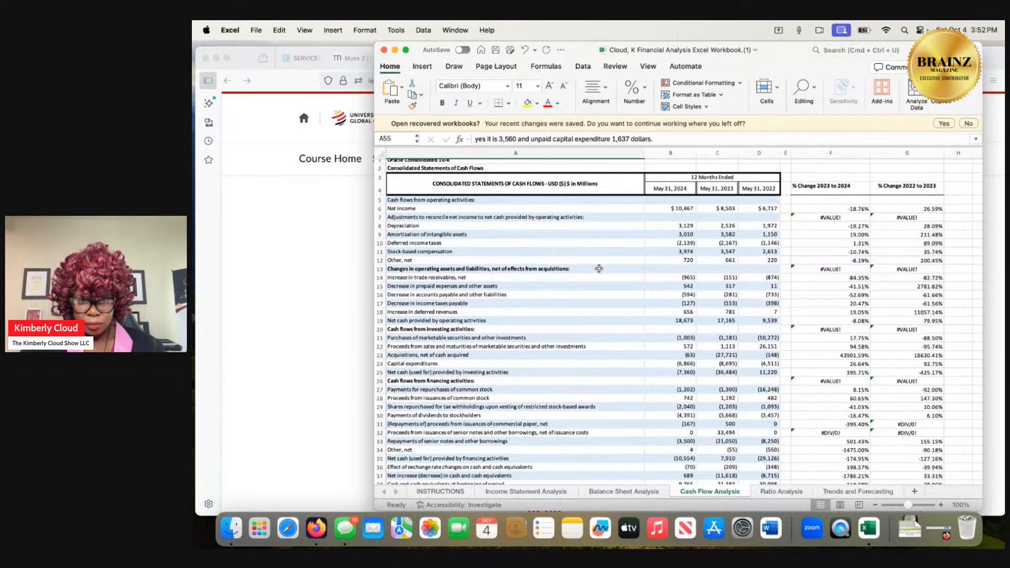
scroll(611, 279, down, 1)
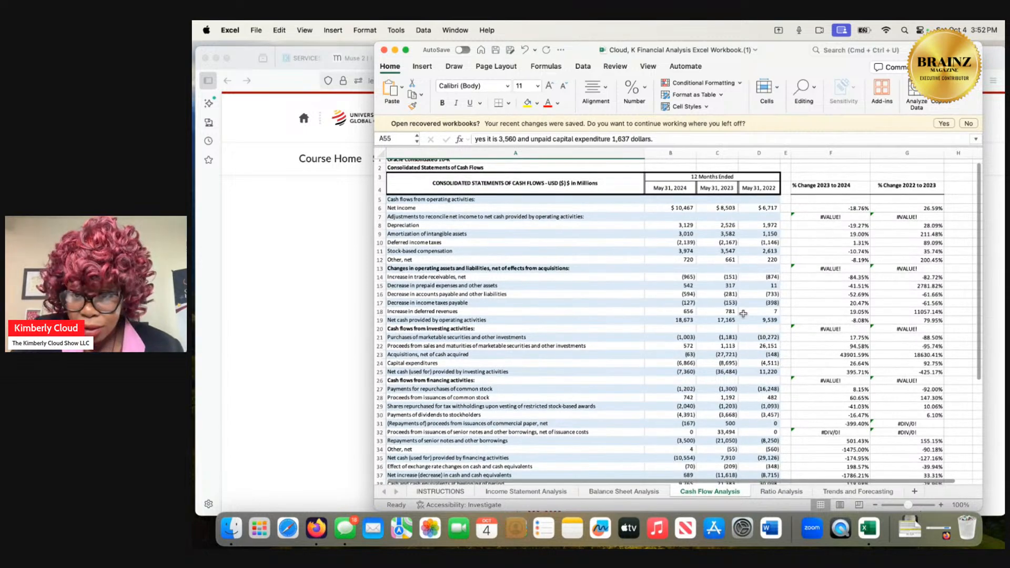
Check the ratio formulas on Ratio Analysis, and look through the revenue, expense and net income figures on Income Statement Analysis.
click(779, 492)
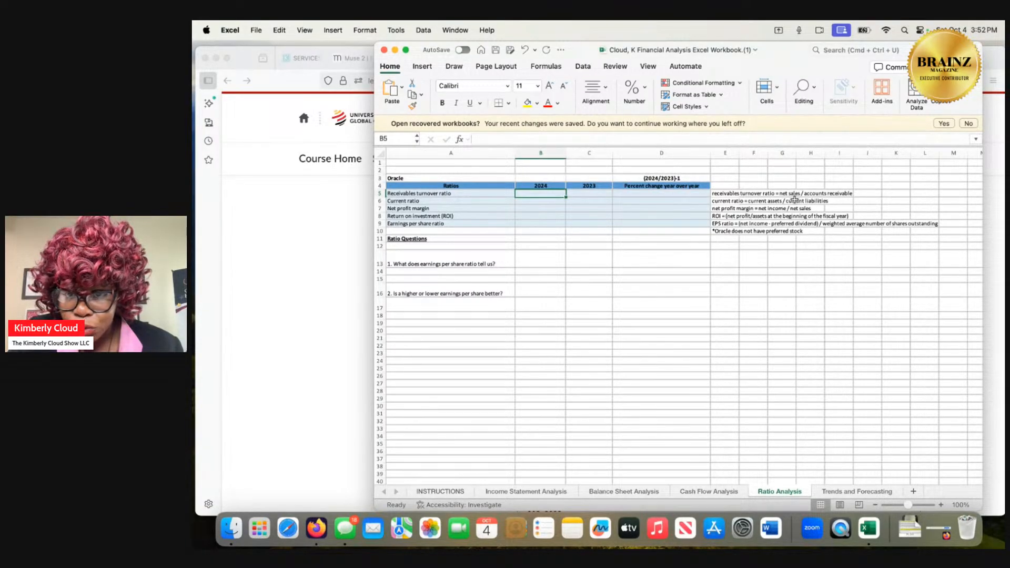
click(548, 492)
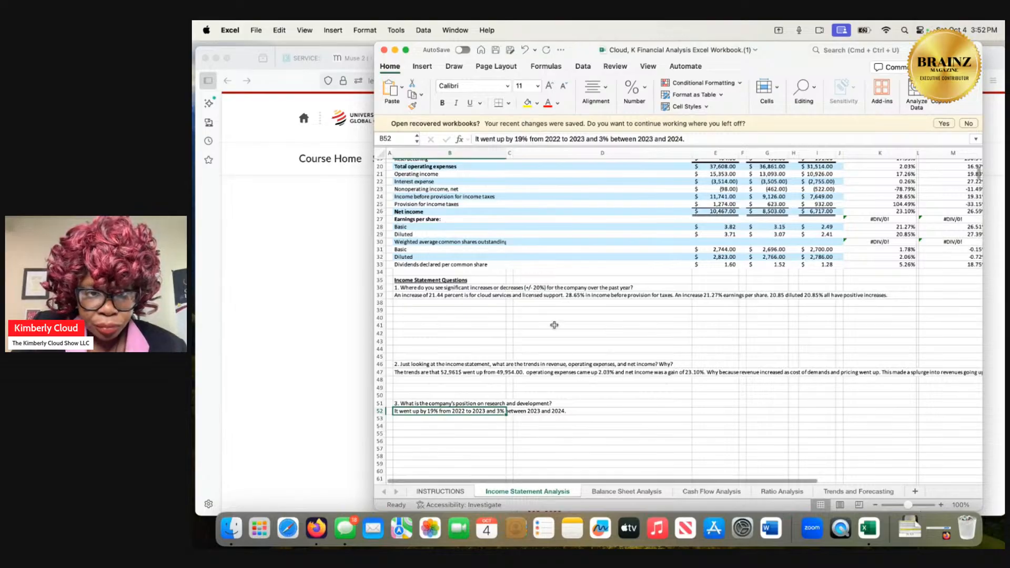
scroll(554, 325, up, 2)
scroll(554, 324, up, 3)
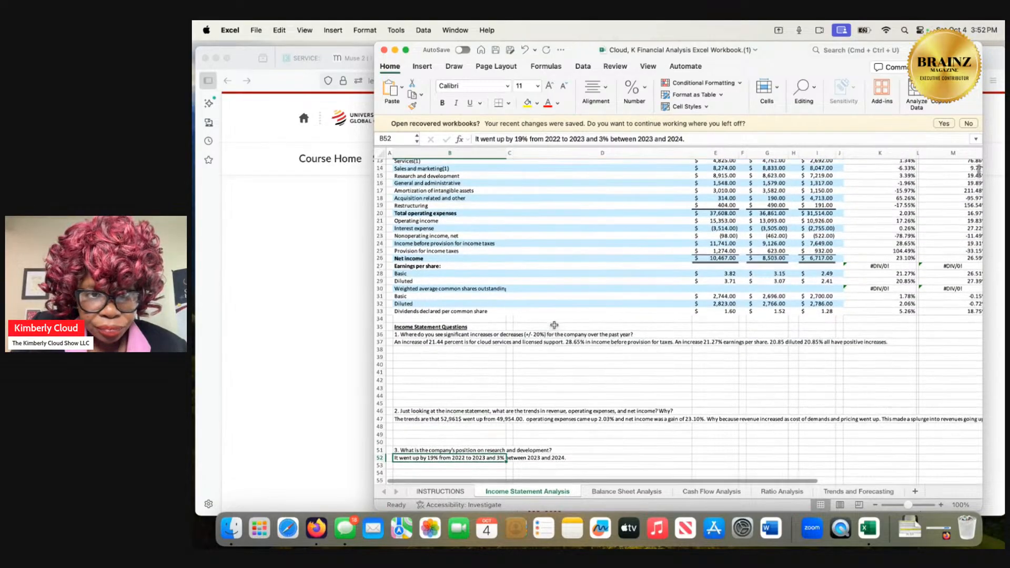
scroll(554, 324, up, 5)
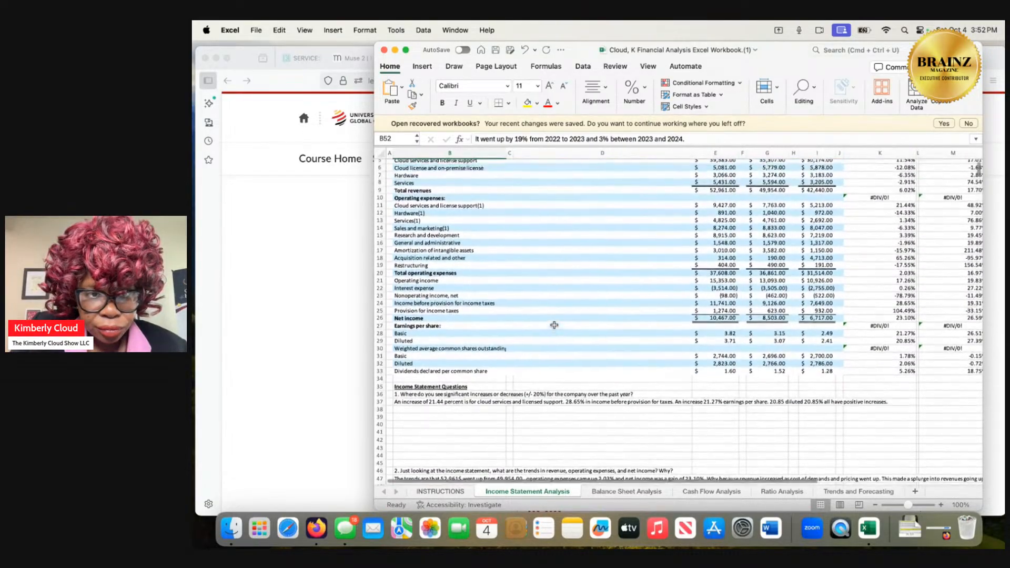
scroll(554, 324, down, 1)
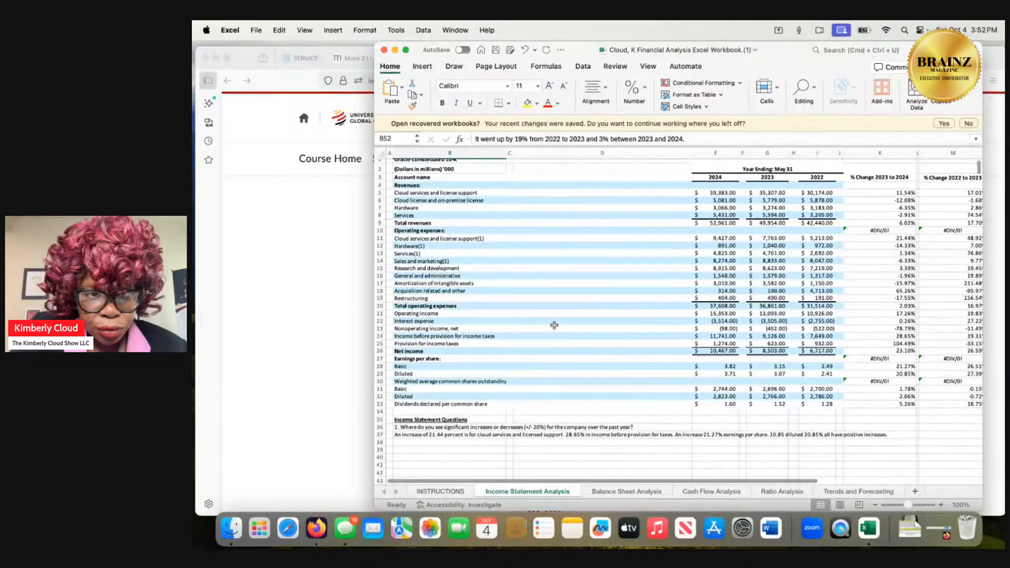
scroll(554, 325, up, 1)
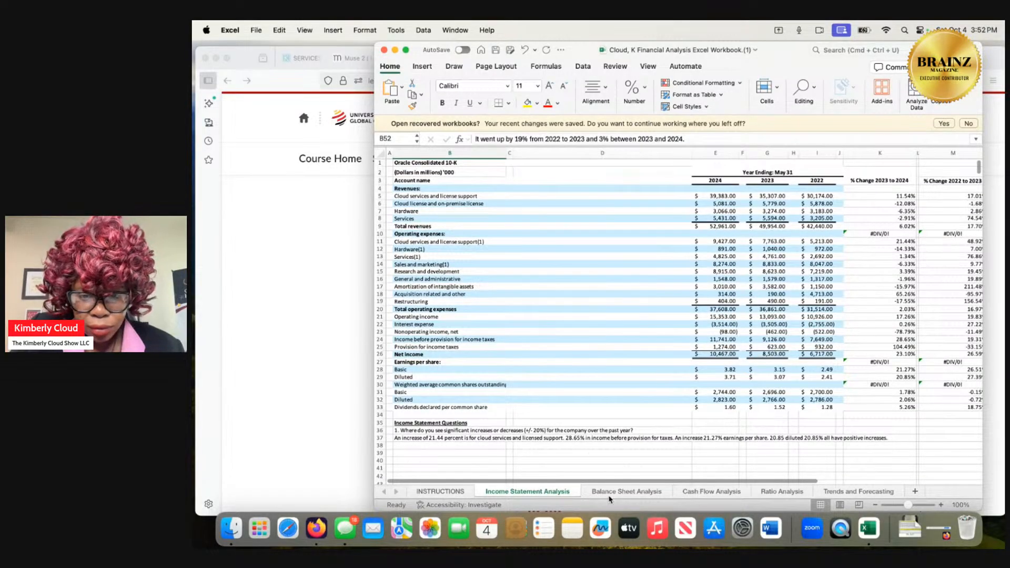
Look through the Balance Sheet Analysis sheet for accounts receivable and select the trade receivables label in A8.
click(609, 495)
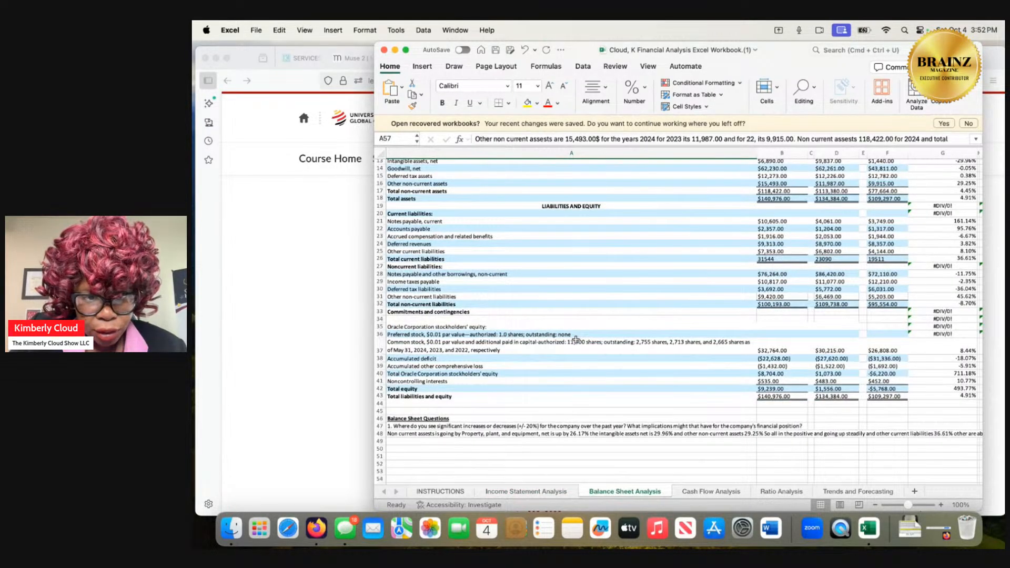
scroll(575, 339, down, 1)
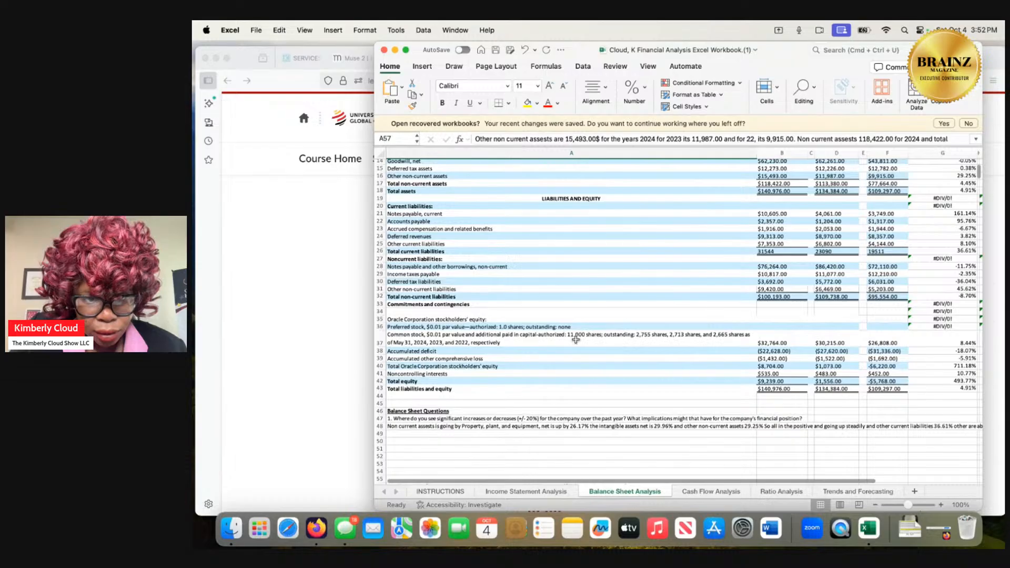
scroll(576, 339, up, 4)
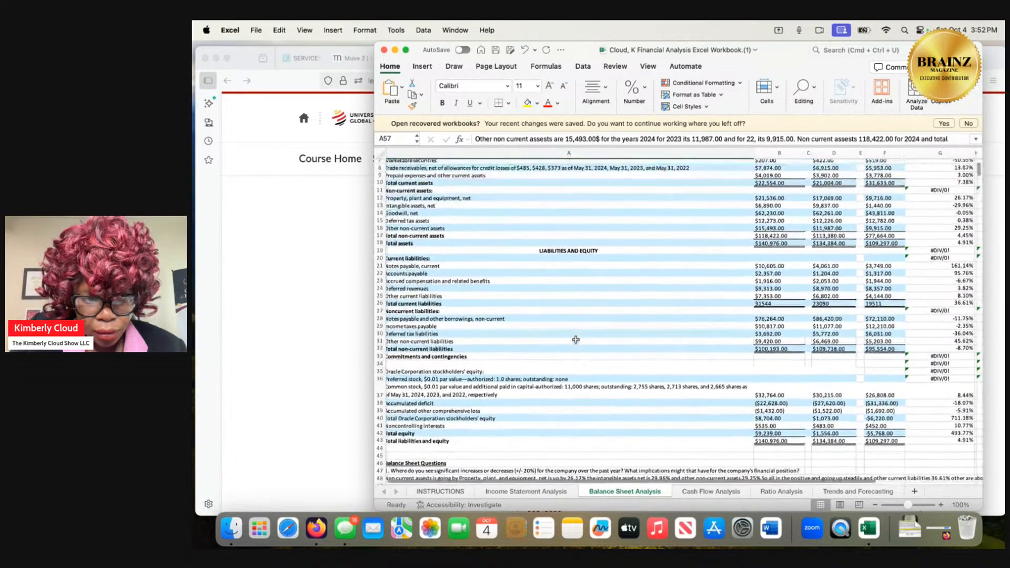
scroll(575, 339, up, 3)
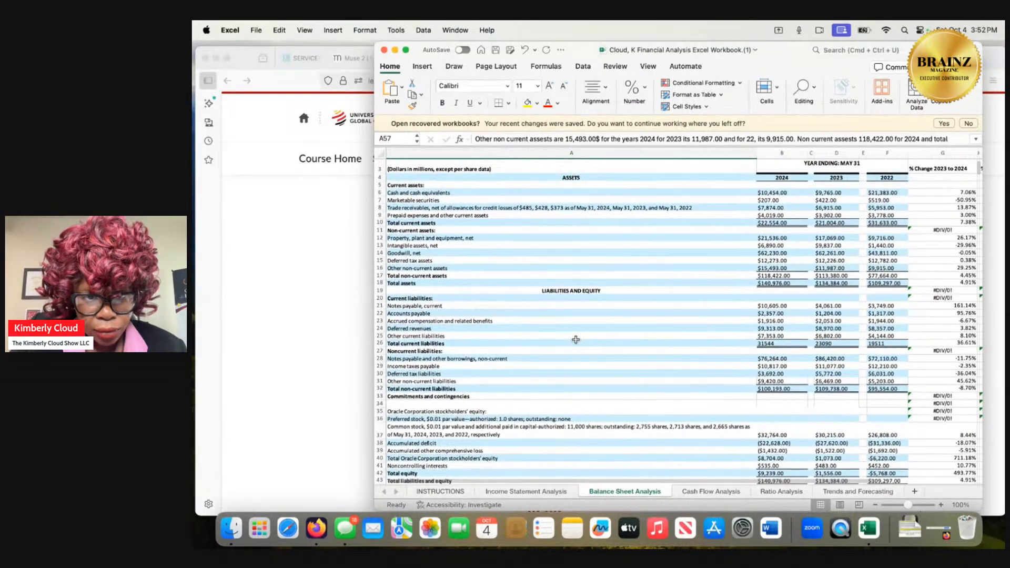
scroll(575, 339, up, 1)
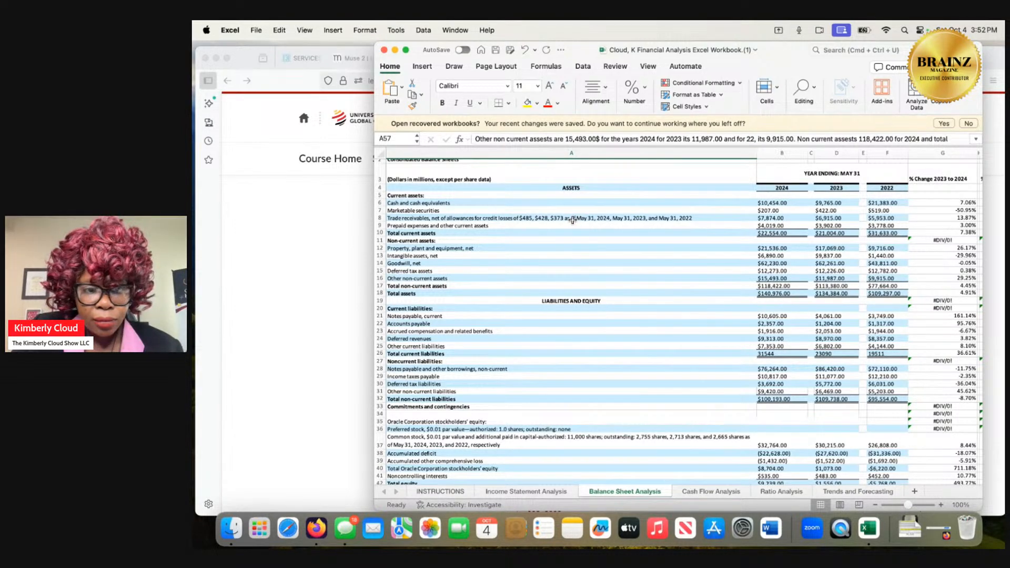
scroll(572, 220, up, 1)
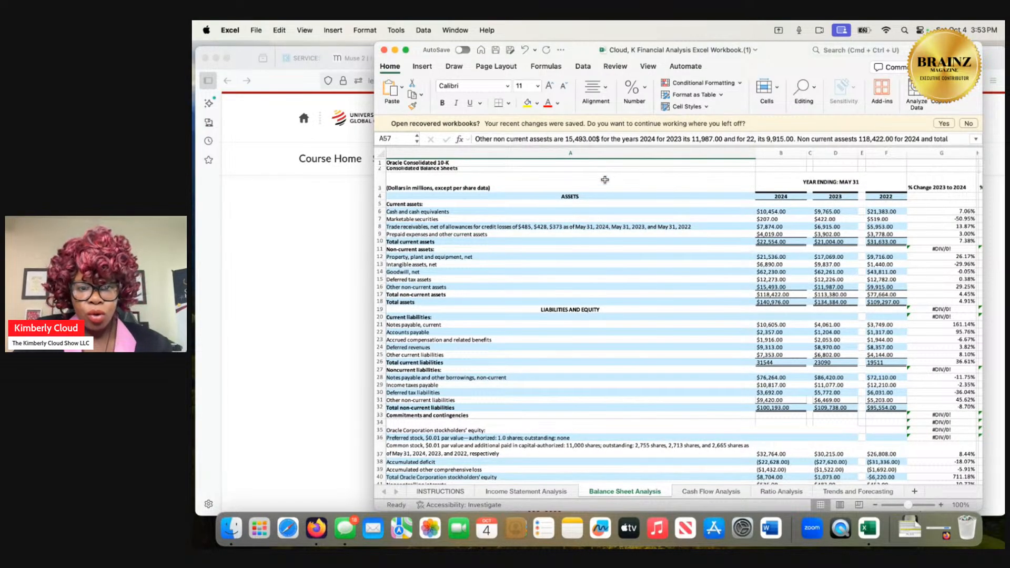
click(598, 226)
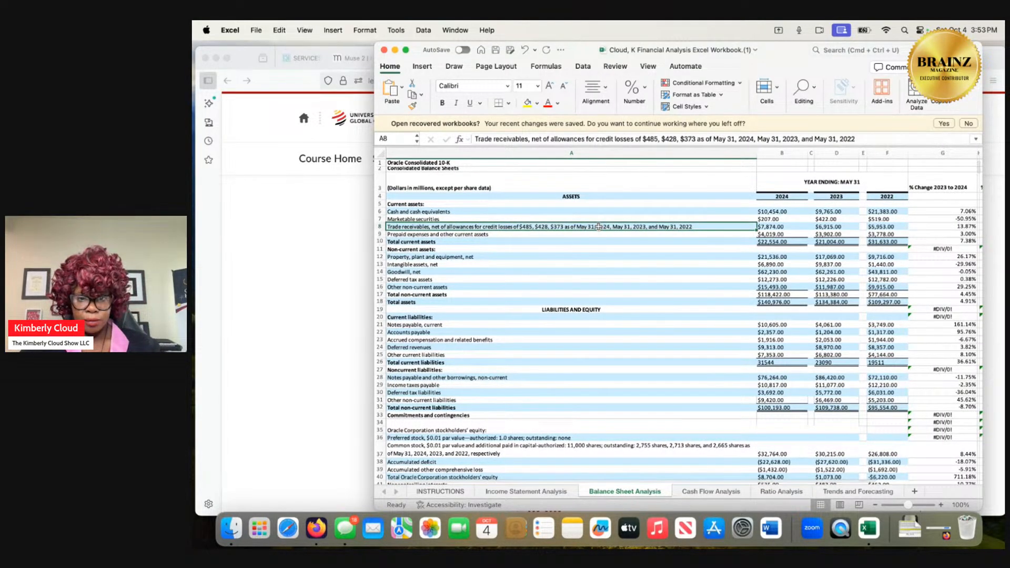
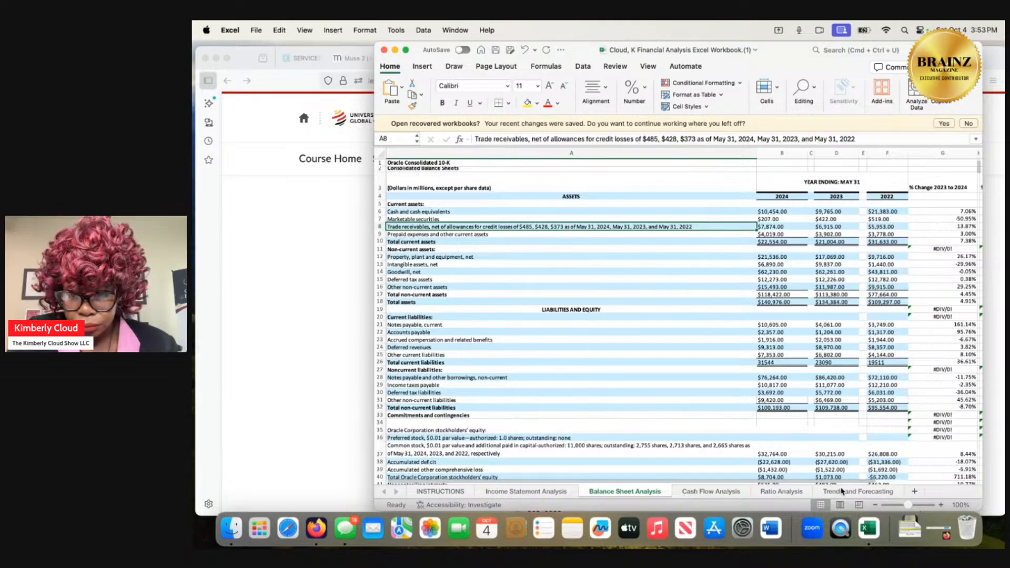
On Ratio Analysis, enter the formula =7874/6915 in B5 for the 2024 receivables turnover ratio, accepting the correction that removes the thousands commas.
click(727, 492)
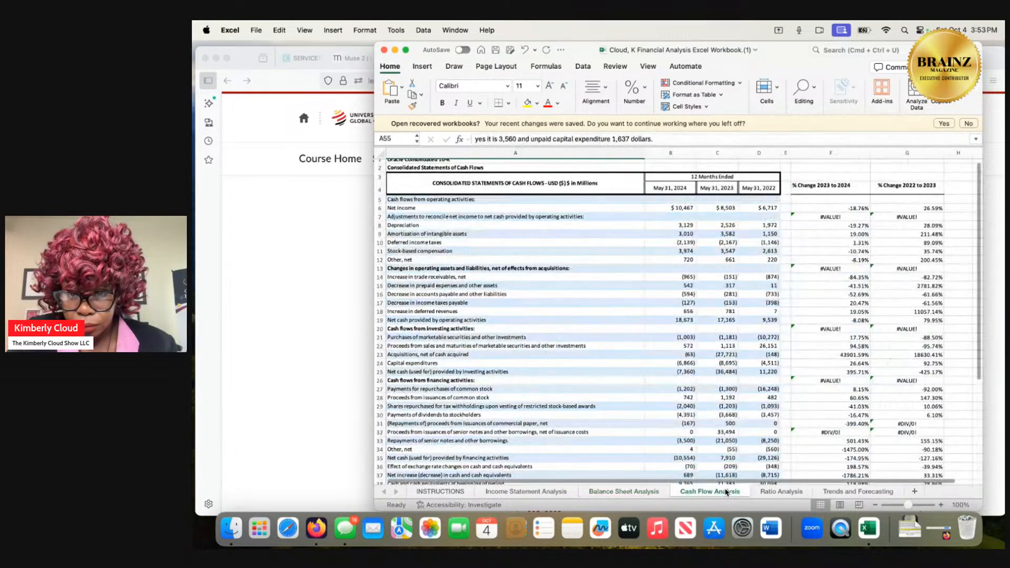
click(771, 491)
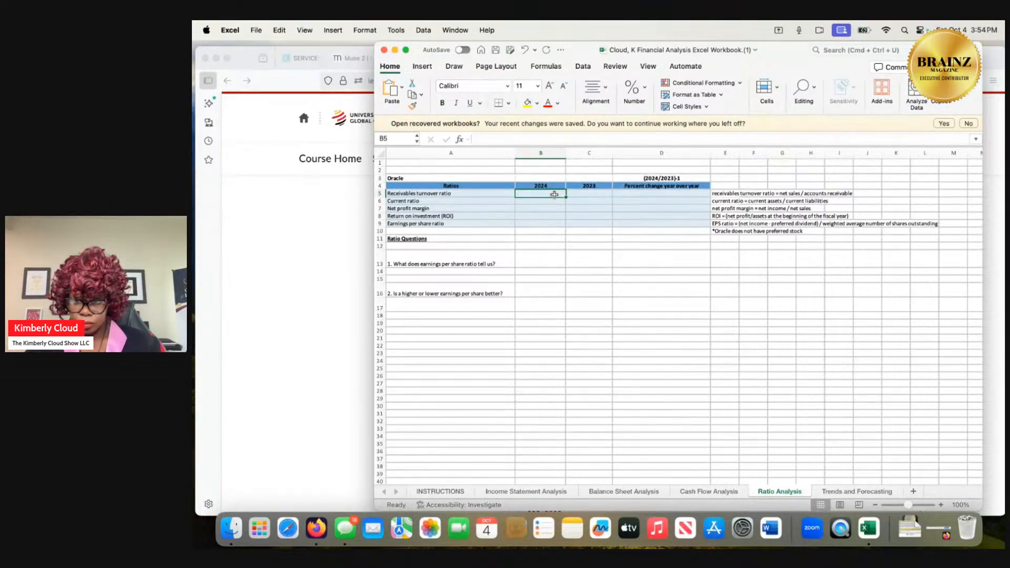
click(566, 138)
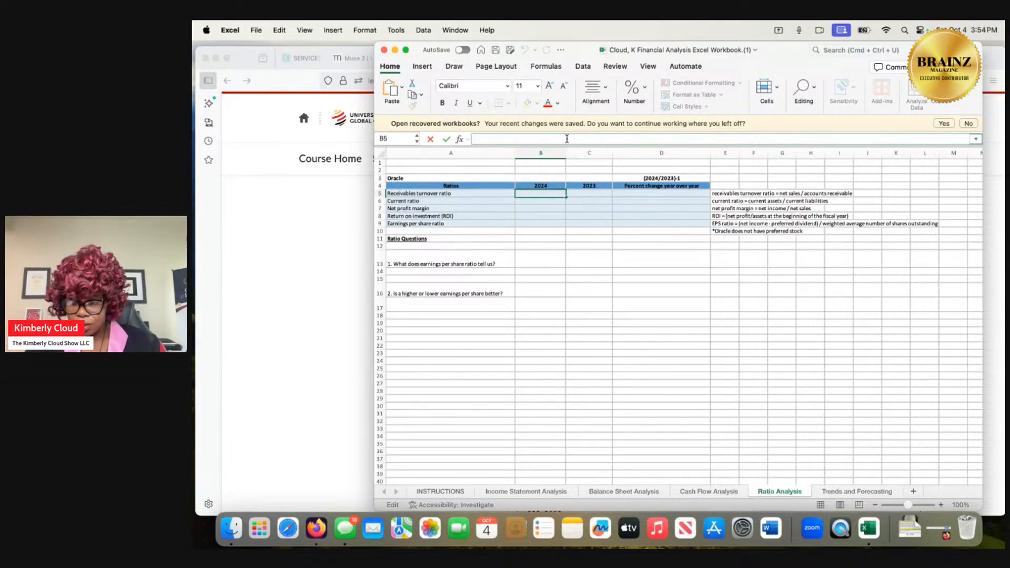
text(7,)
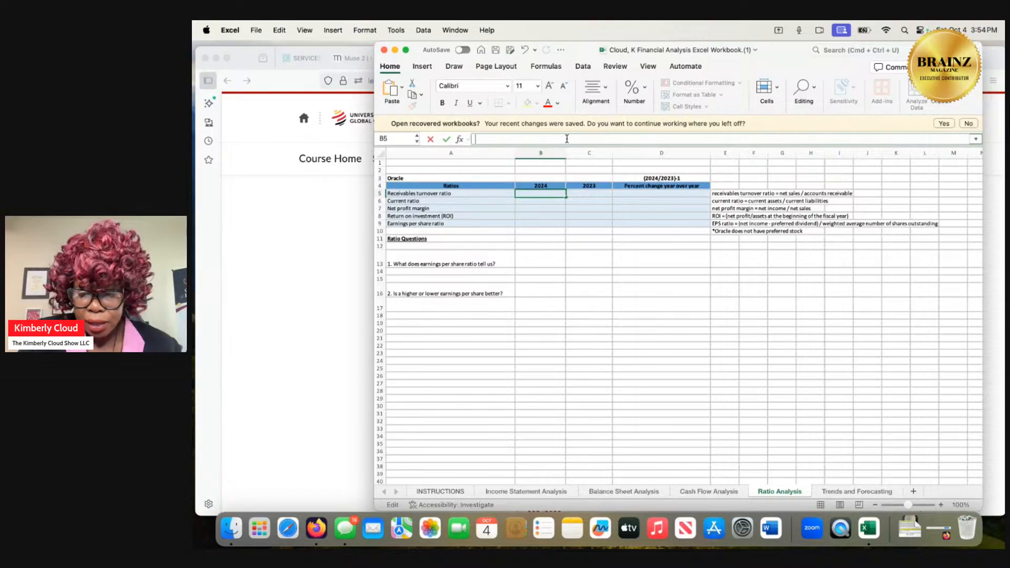
text(=)
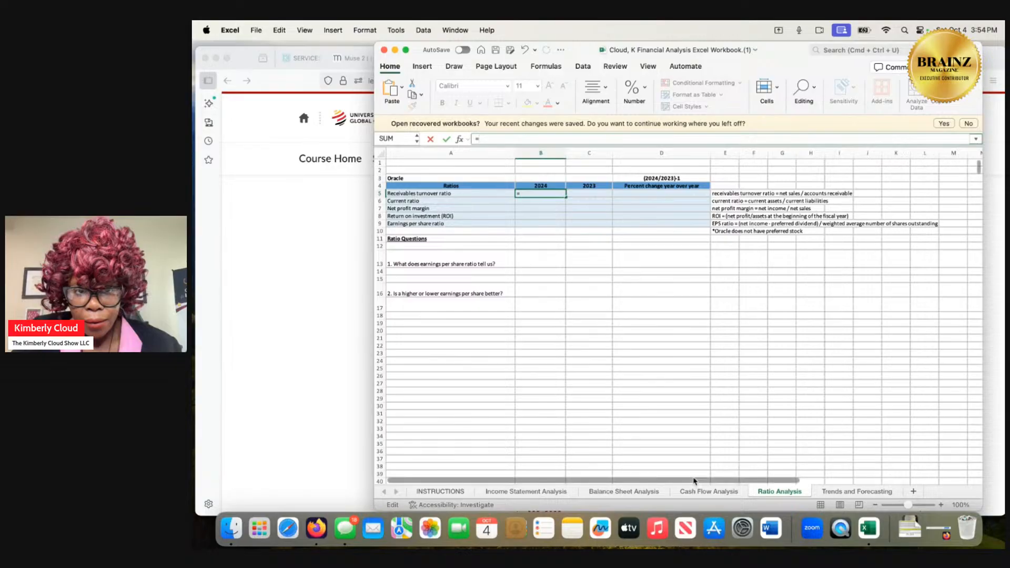
text(7)
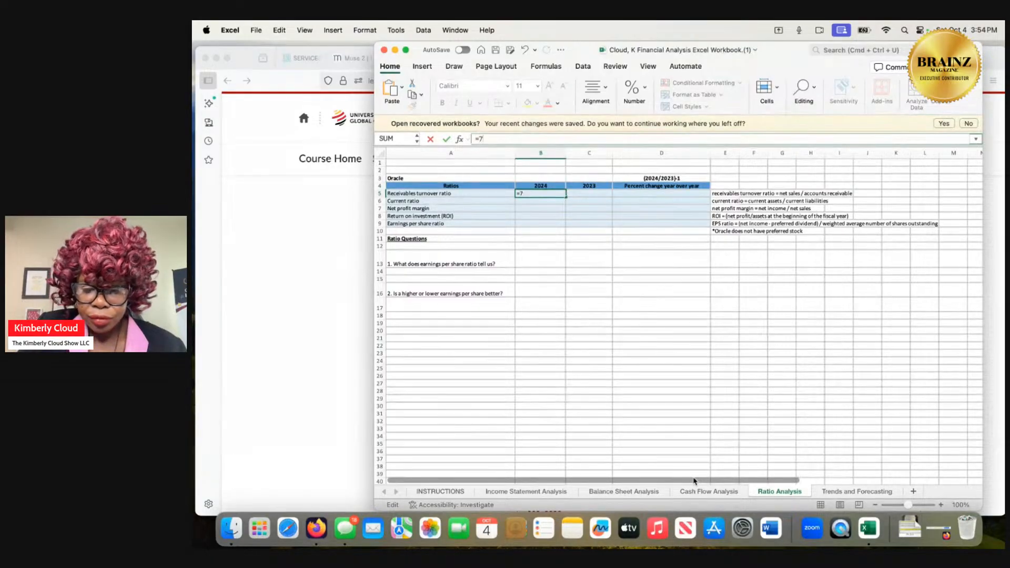
text(,)
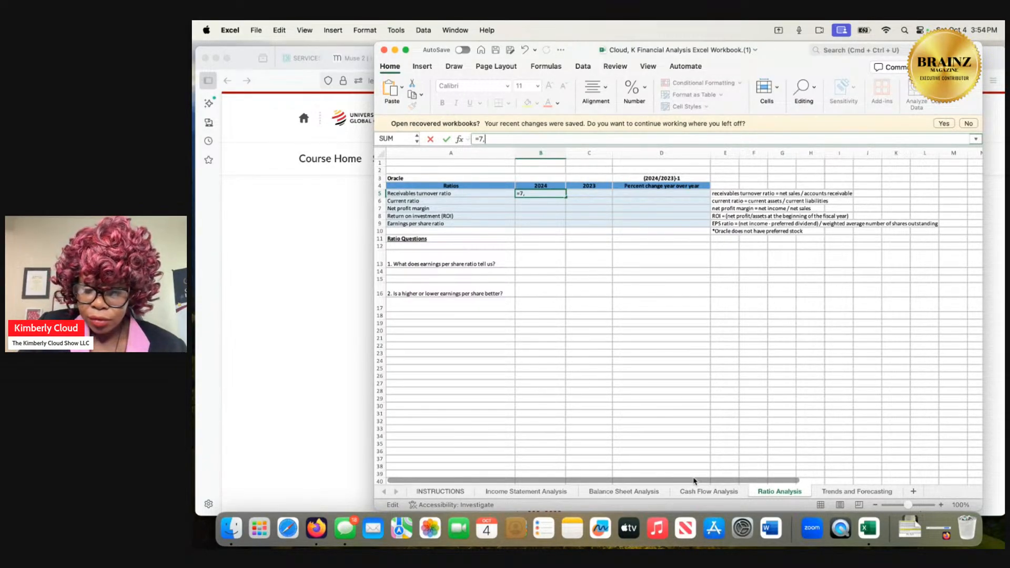
text(874)
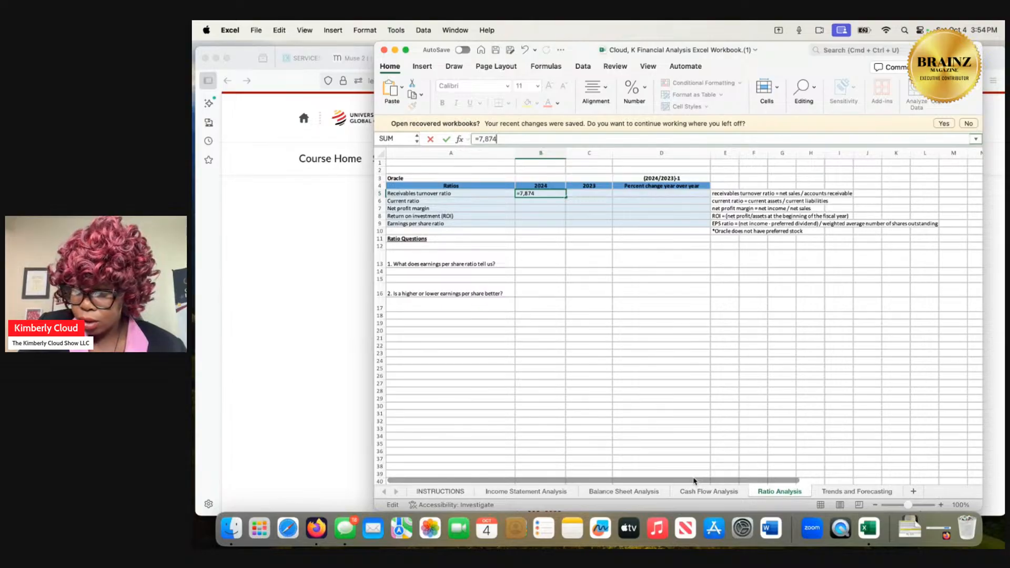
text(/)
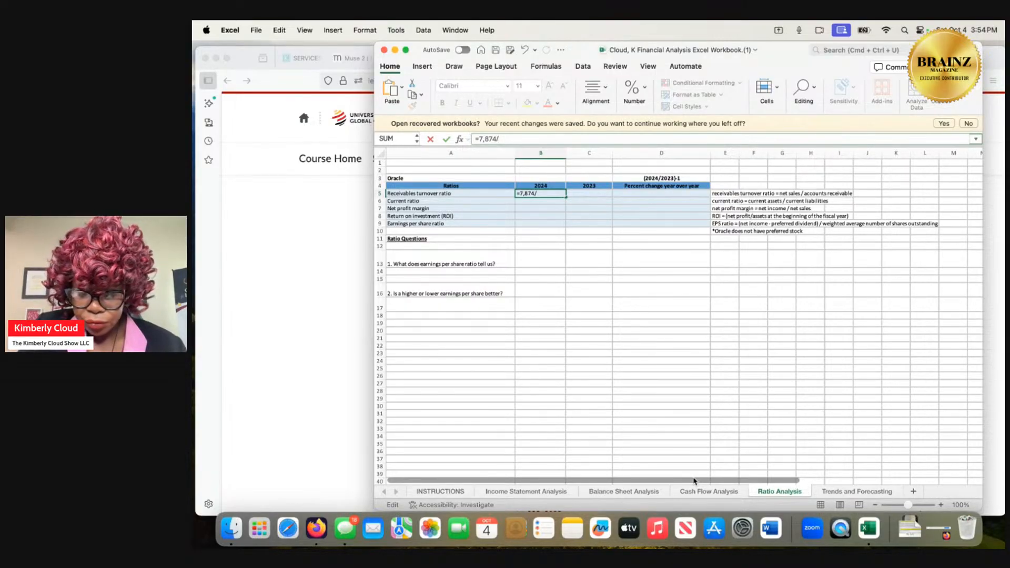
text(6,915)
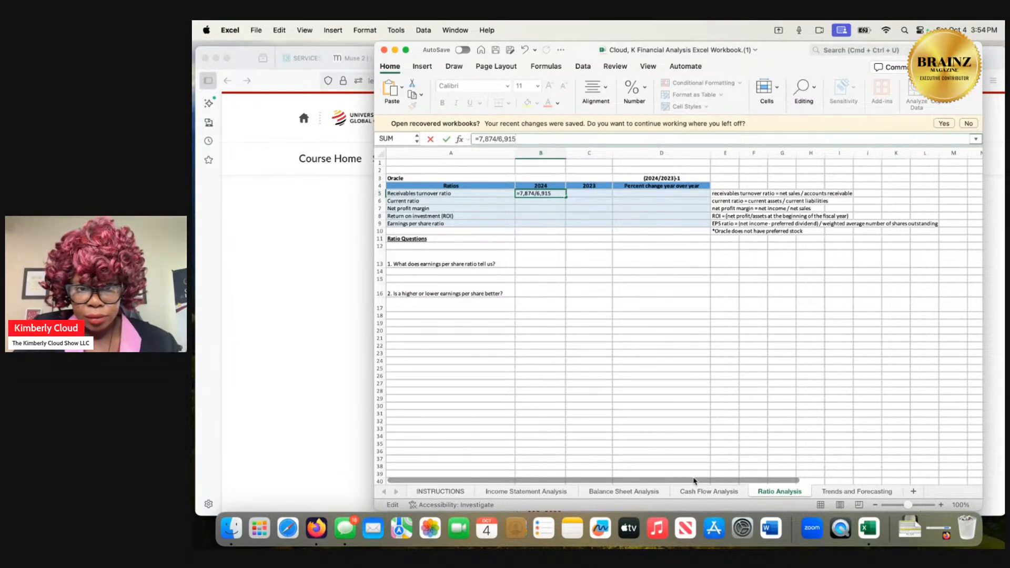
key(Return)
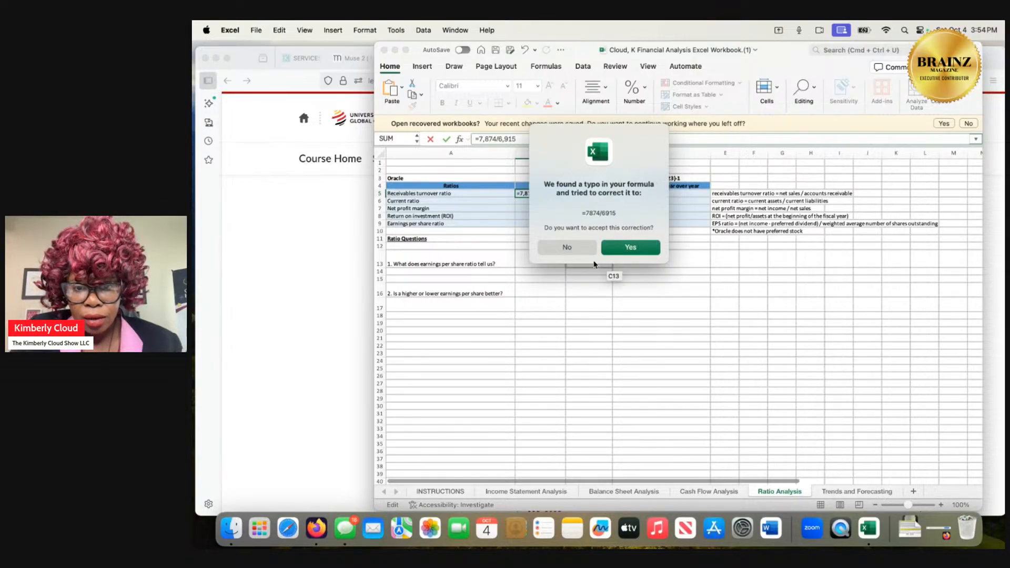
click(620, 248)
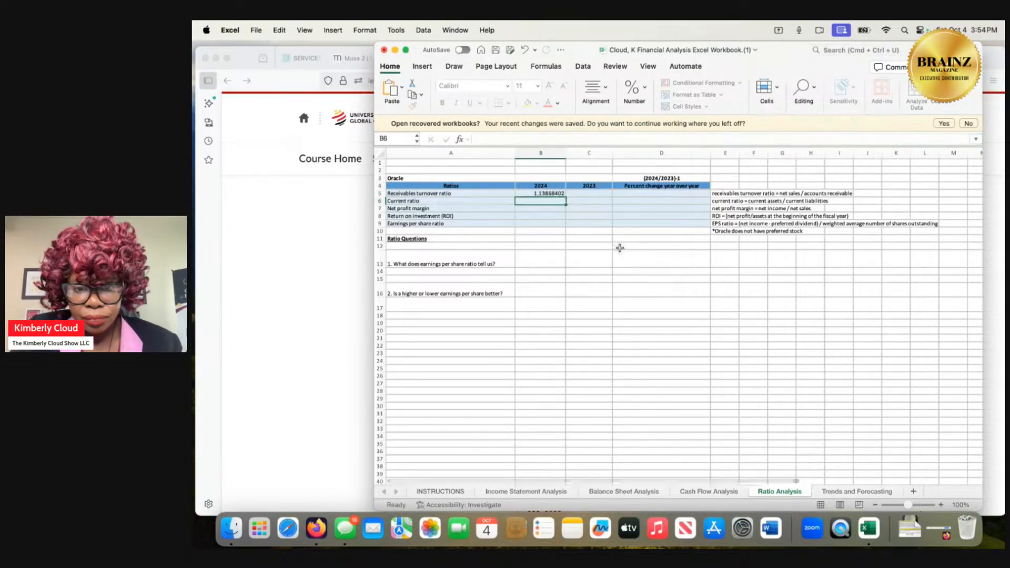
Format the 2024 receivables turnover ratio in B5 as Percentage with 2 decimal places.
click(549, 194)
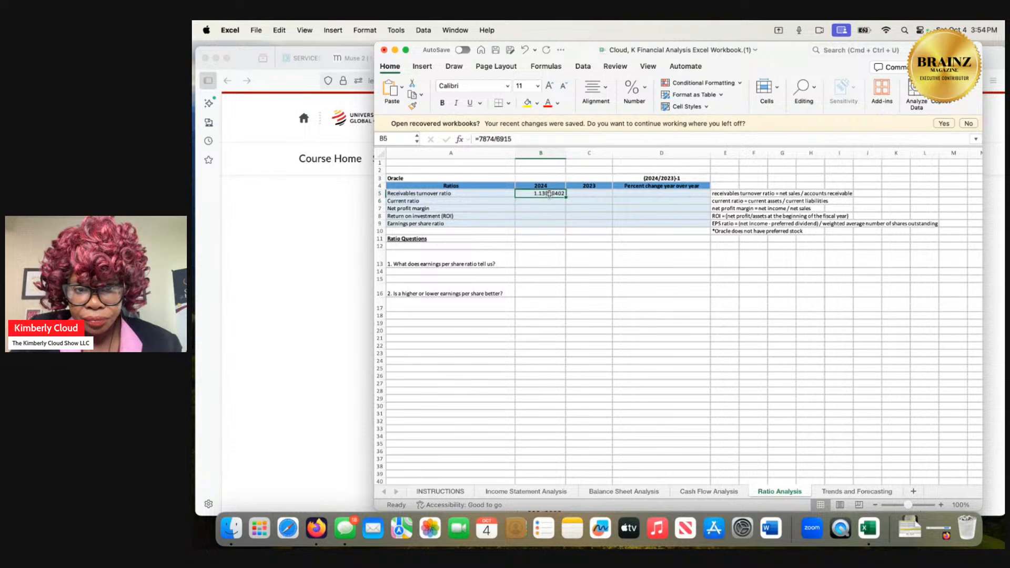
right_click(549, 194)
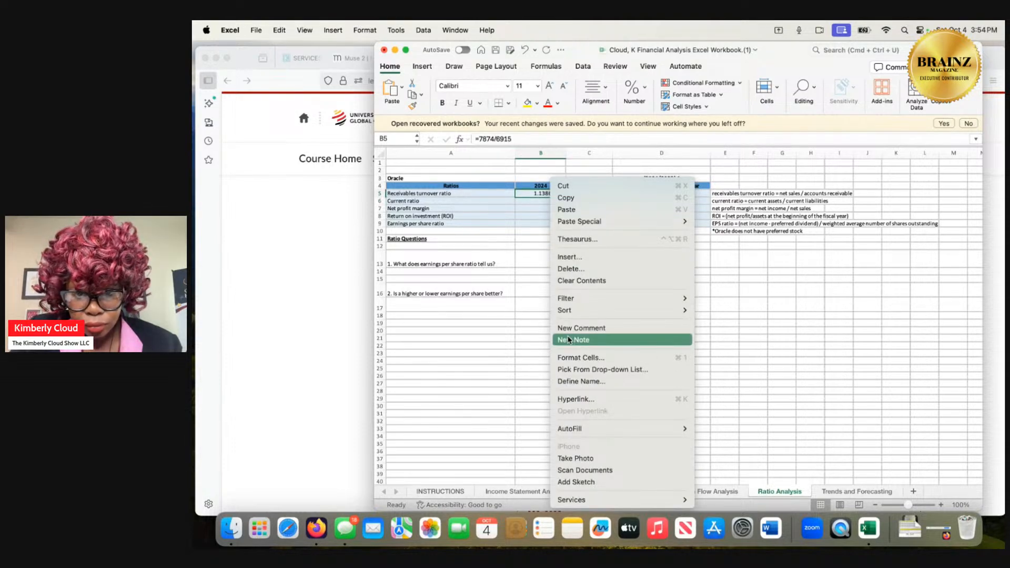
click(571, 362)
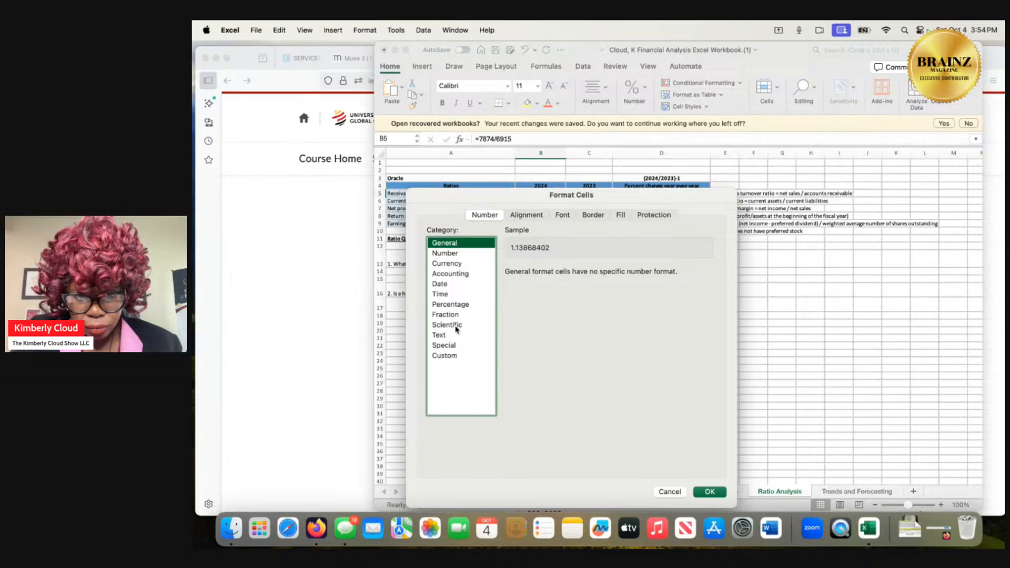
click(457, 305)
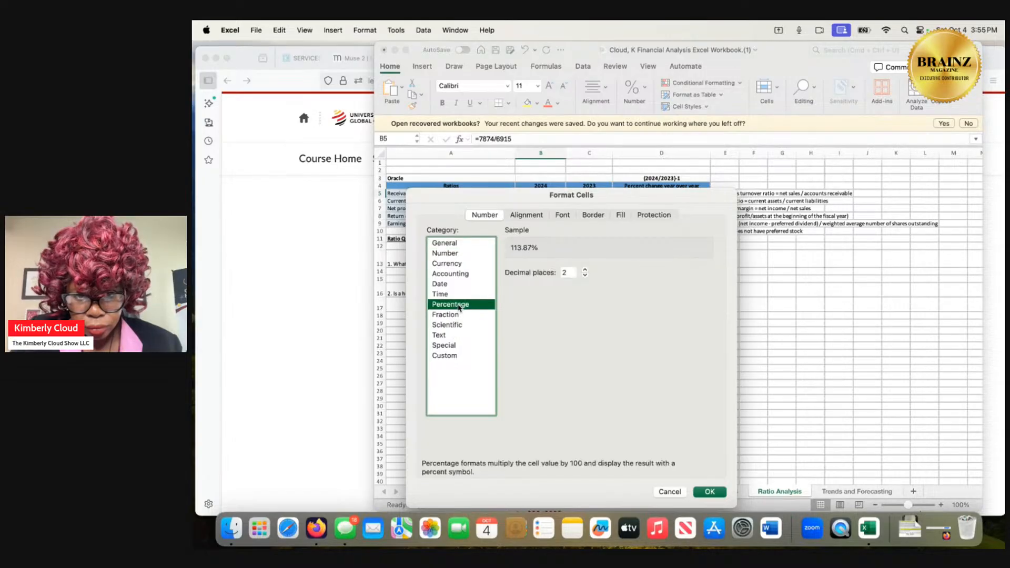
click(710, 491)
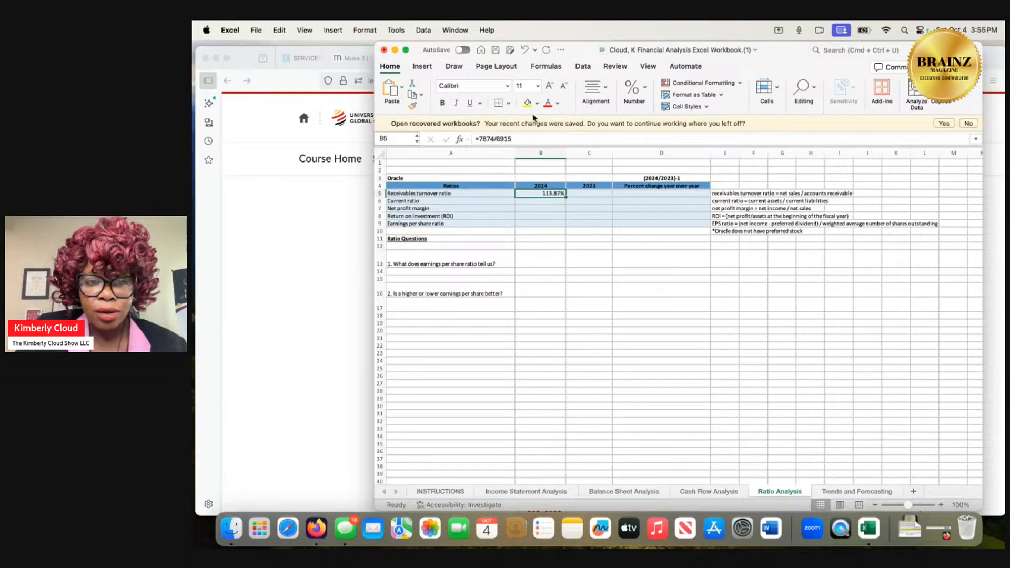
Open the formula in B5 for editing and select its entire text.
click(530, 138)
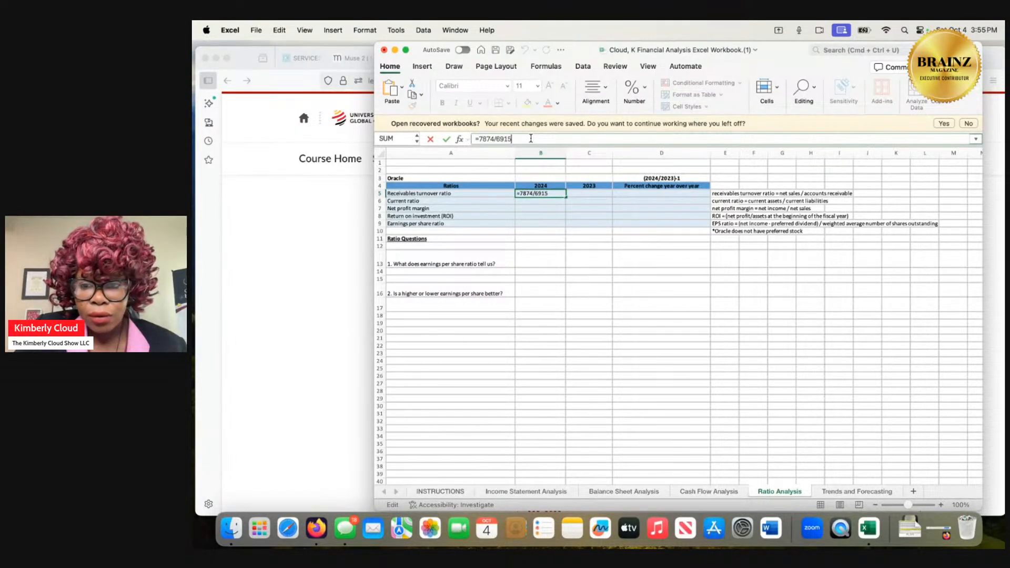
key(shift+Left)
key(shift+Left)
key(shift+Left)
key(shift+Left)
key(shift+Left)
key(shift+Left)
key(shift+Left)
key(shift+Left)
key(shift+Left)
key(shift+Left)
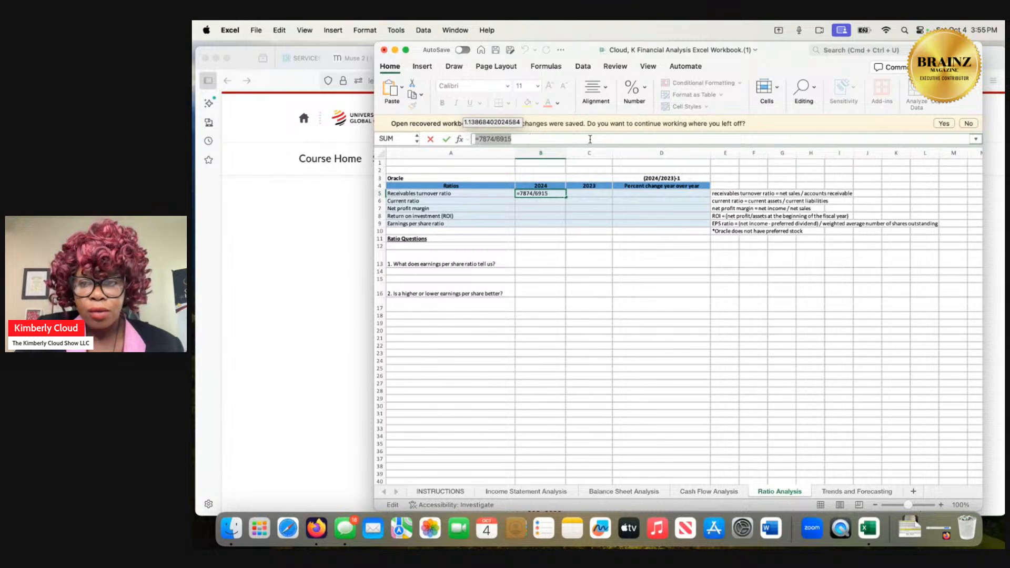
Switch to Firefox, load x.com in the tab holding the SEC search results, and open SuperGrok.
click(306, 225)
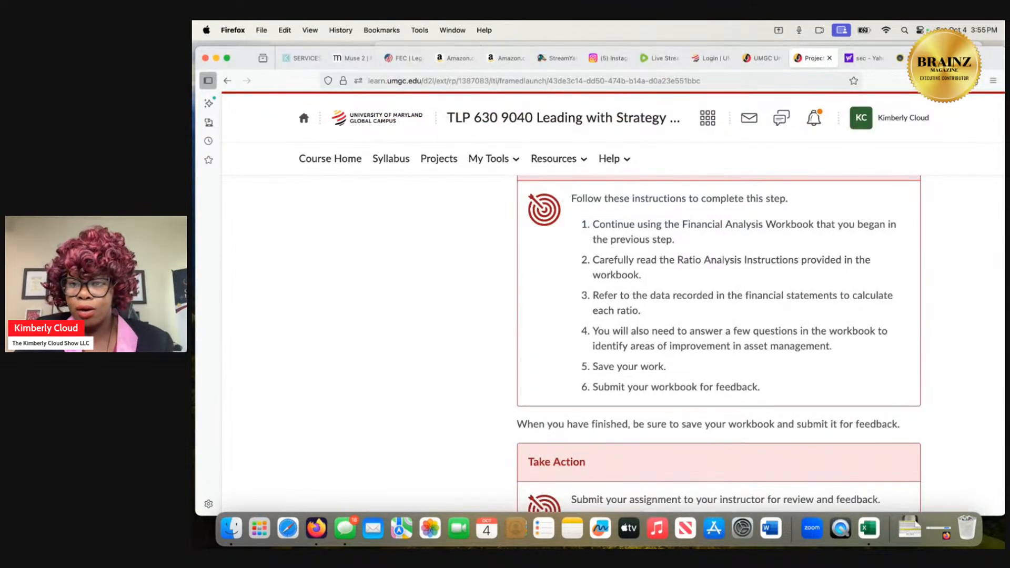
click(861, 58)
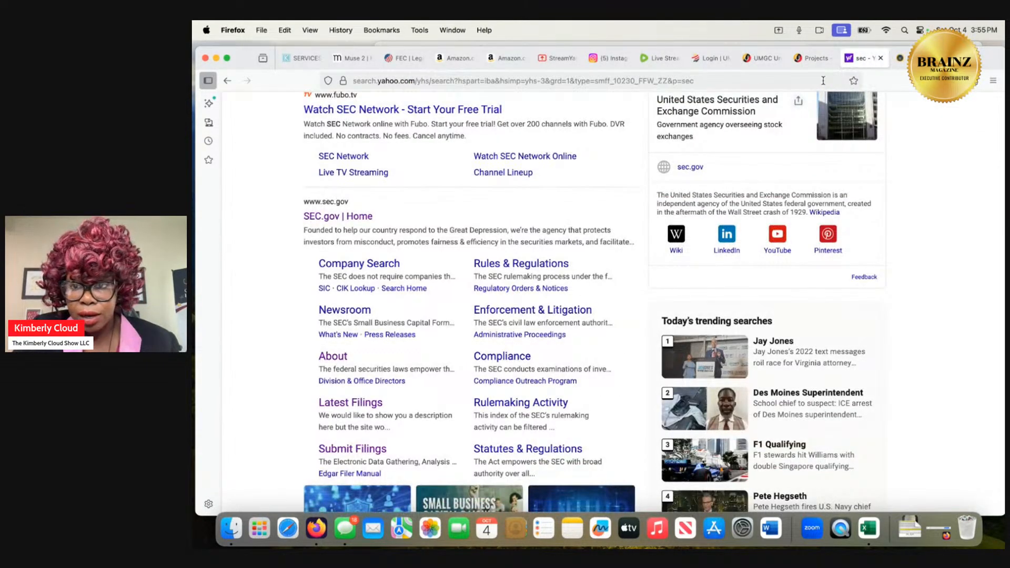
key(super+l)
text(x.com/)
key(Return)
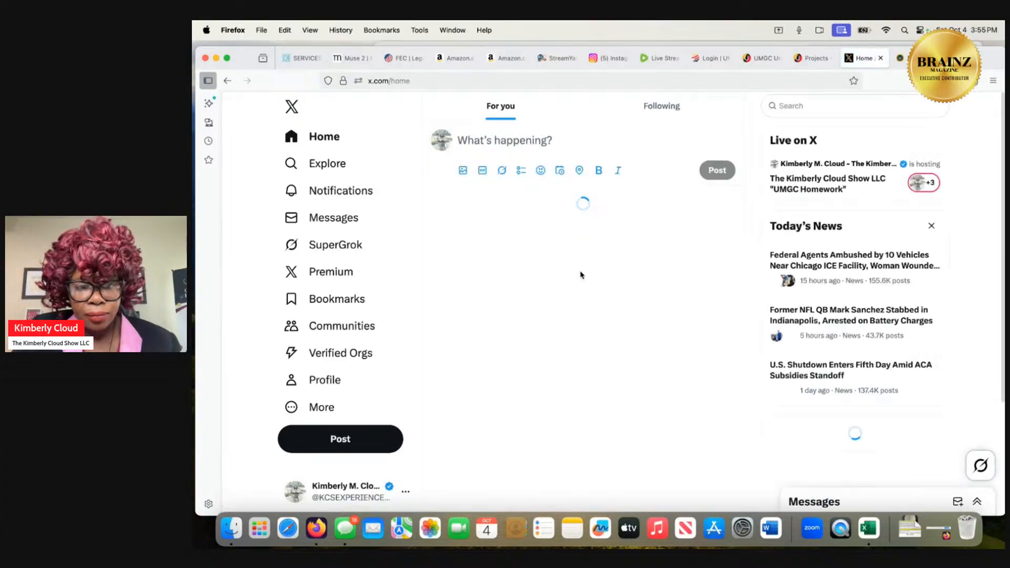
click(335, 246)
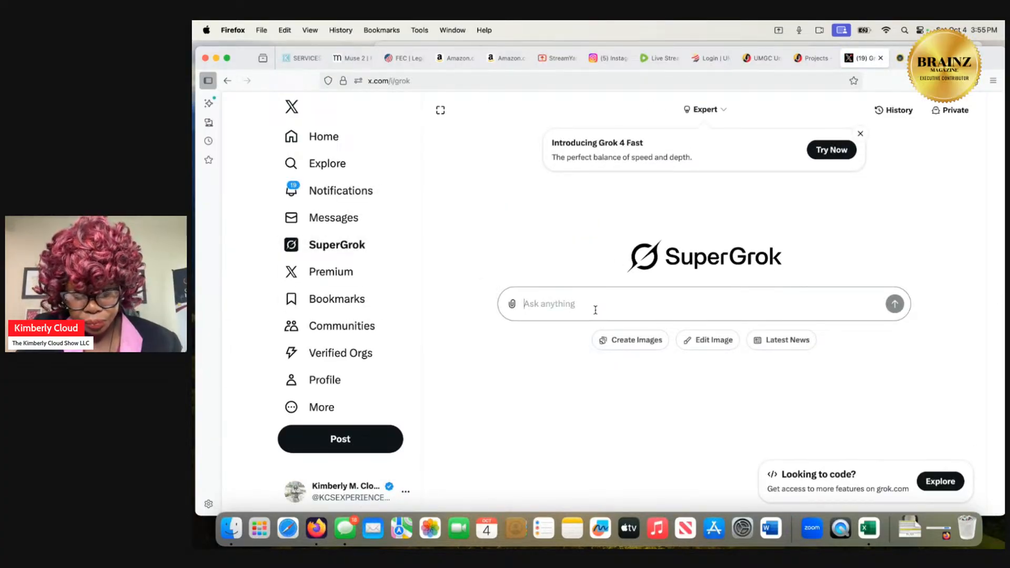
Begin the SuperGrok question with "if i had to find formula for", removing the misspelled "hte".
text(if i had)
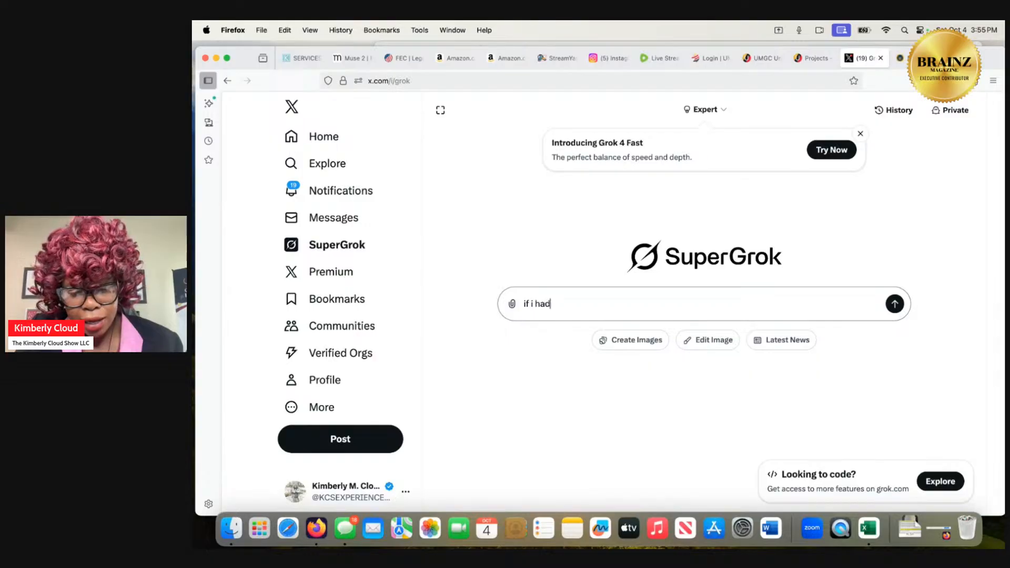
text( to find hte )
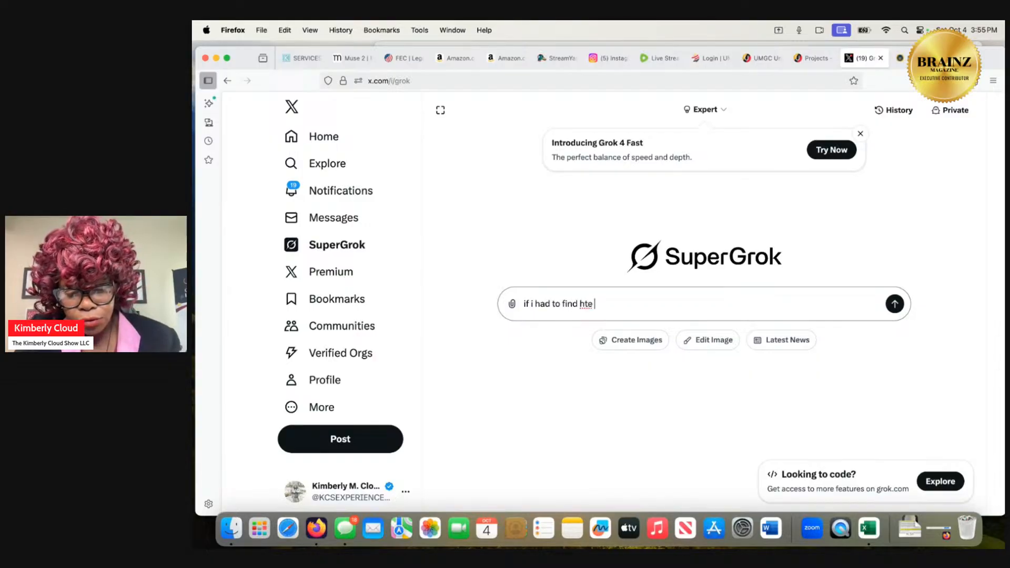
text(formula for)
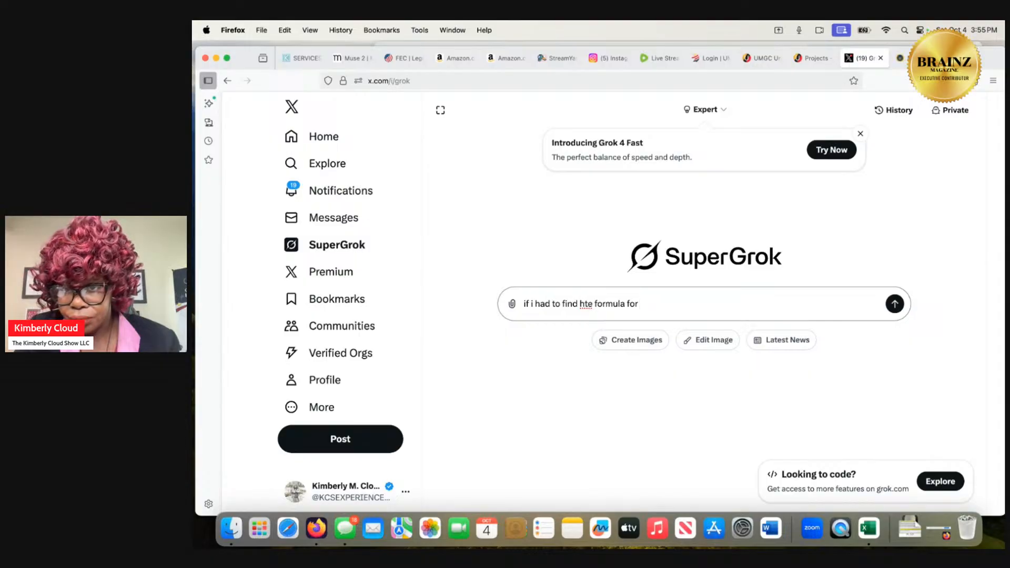
key(BackSpace)
key(BackSpace)
key(BackSpace)
key(BackSpace)
key(BackSpace)
key(BackSpace)
key(BackSpace)
key(BackSpace)
key(BackSpace)
key(BackSpace)
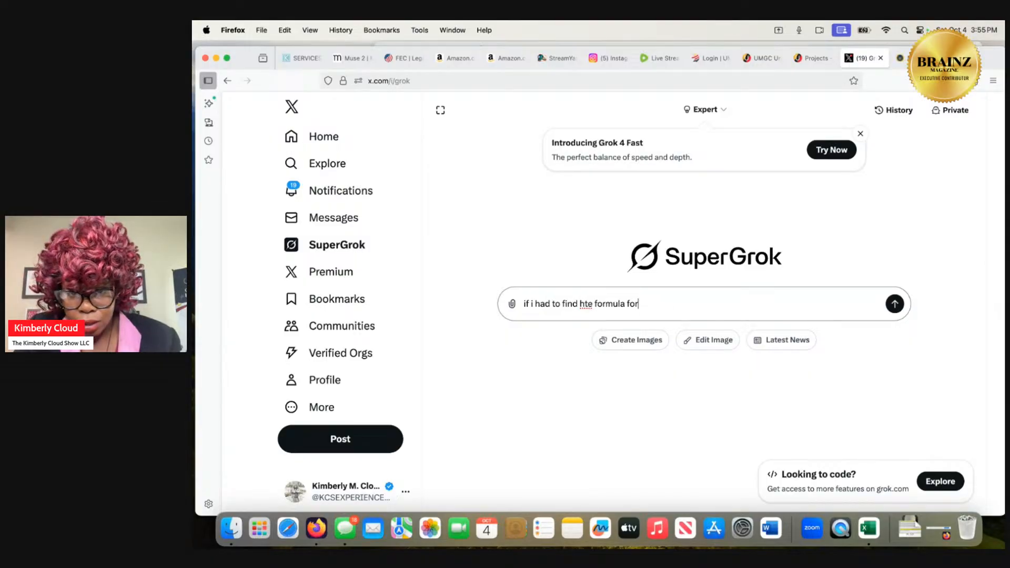
key(BackSpace)
key(BackSpace)
key(BackSpace)
key(BackSpace)
key(BackSpace)
key(BackSpace)
key(BackSpace)
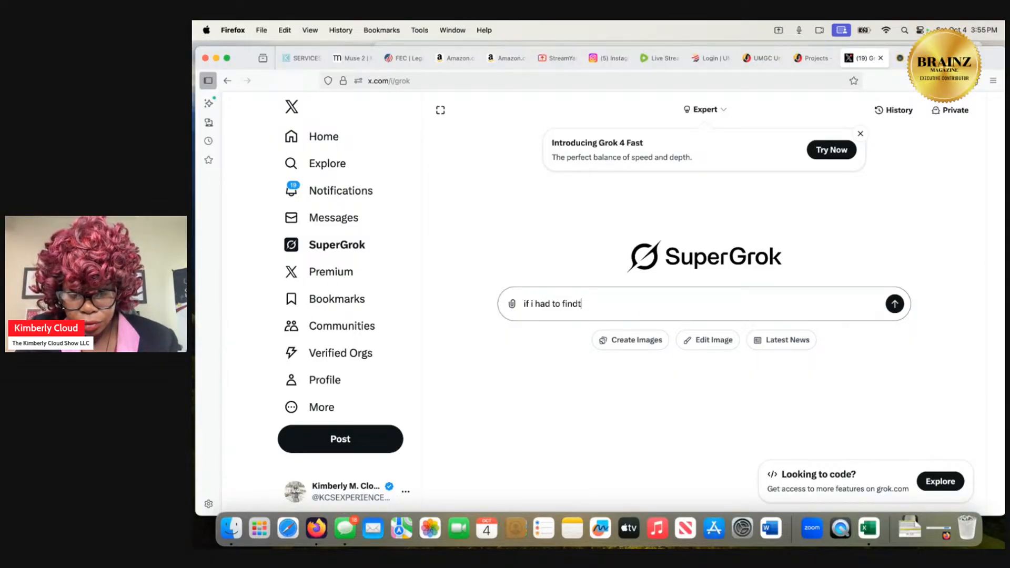
text(the)
key(BackSpace)
key(BackSpace)
key(BackSpace)
key(BackSpace)
text(formu)
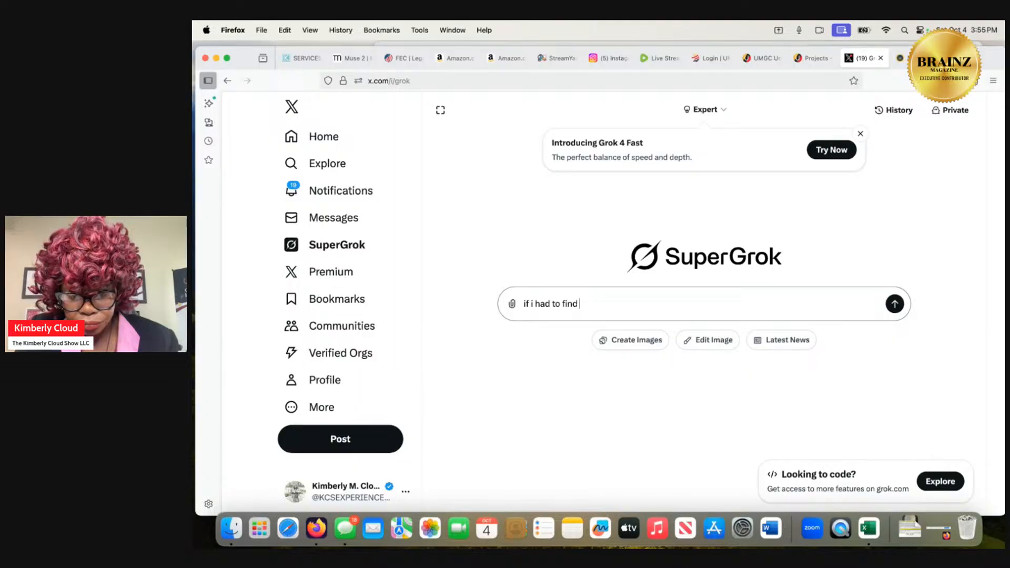
text(formula for)
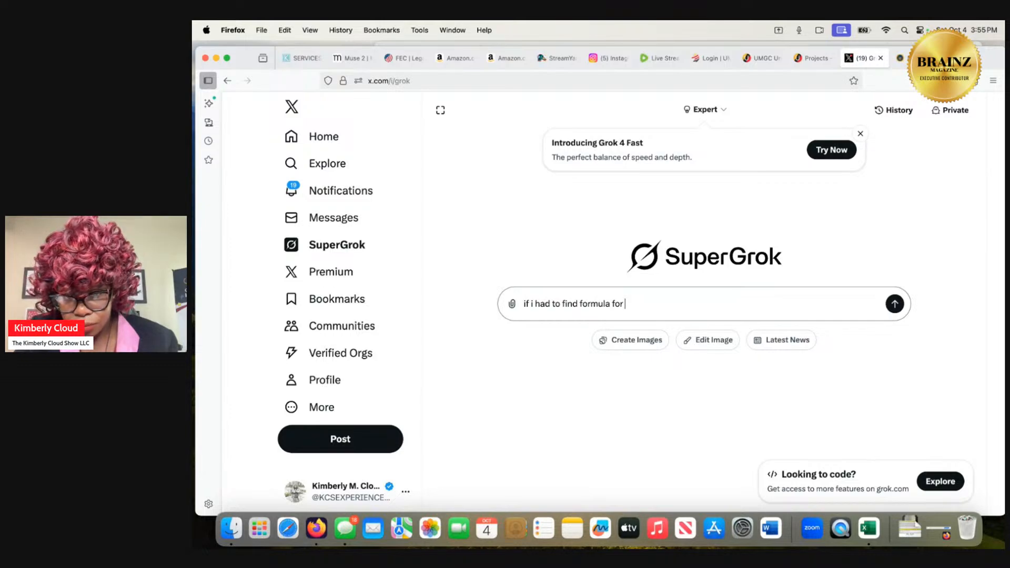
Continue the question with "in excel for net sales vs 2024".
text(in e)
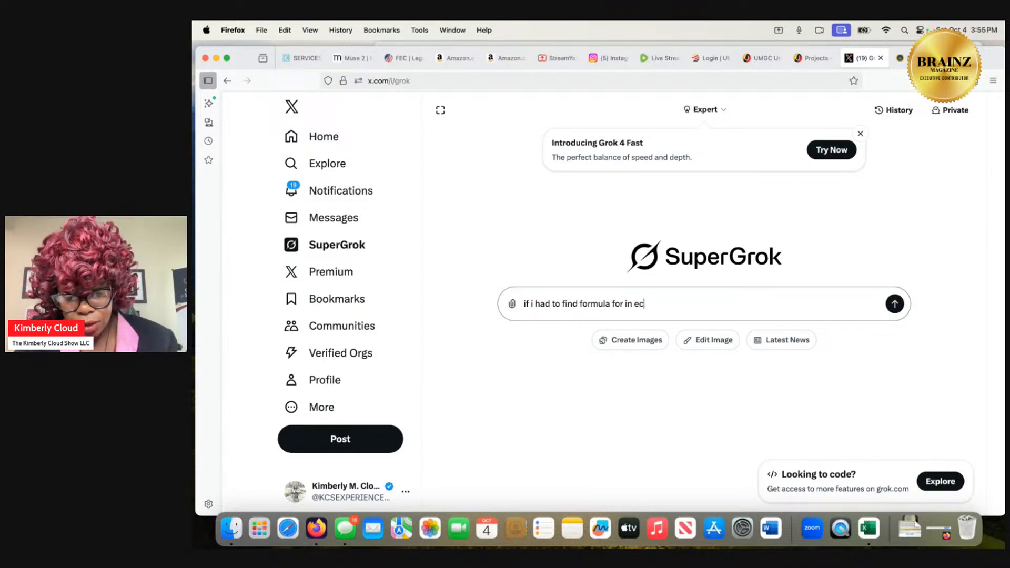
text(xcel)
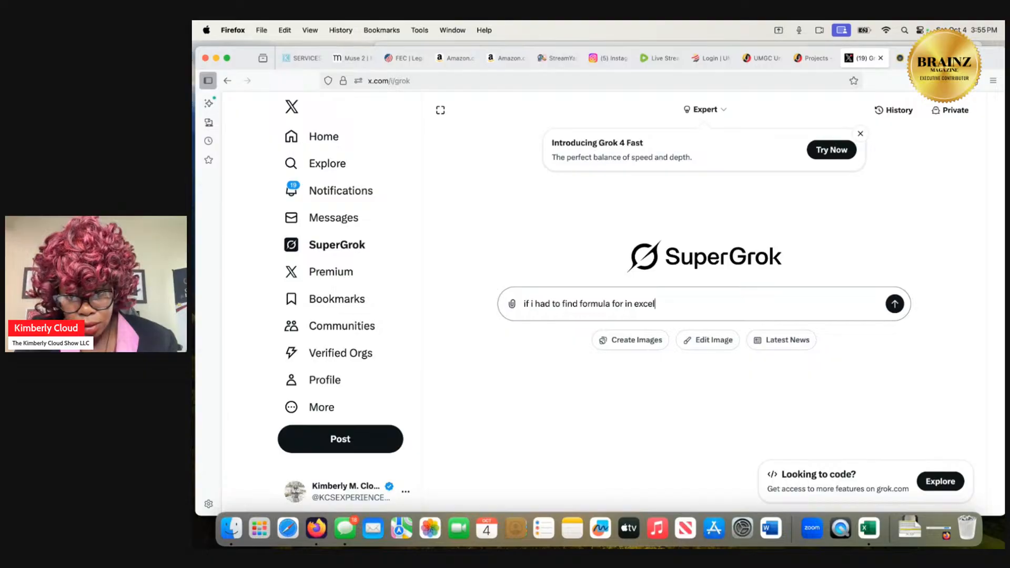
text( for ne)
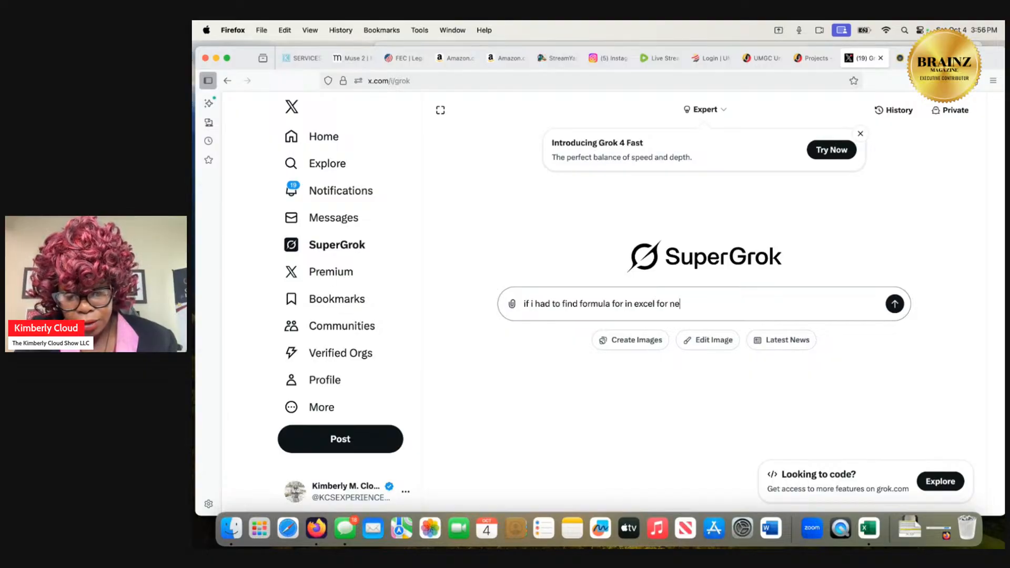
text(t sal)
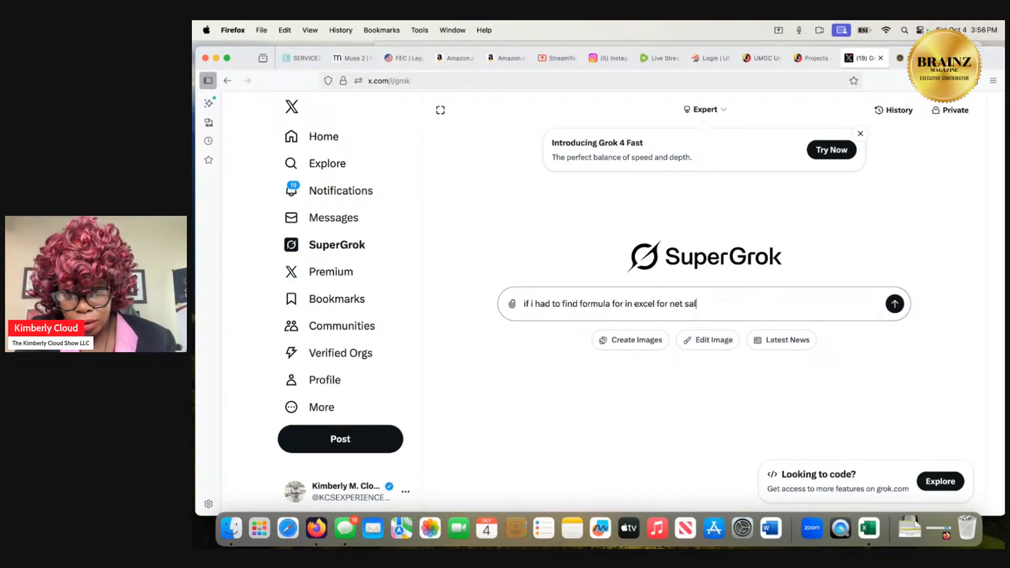
text(es v)
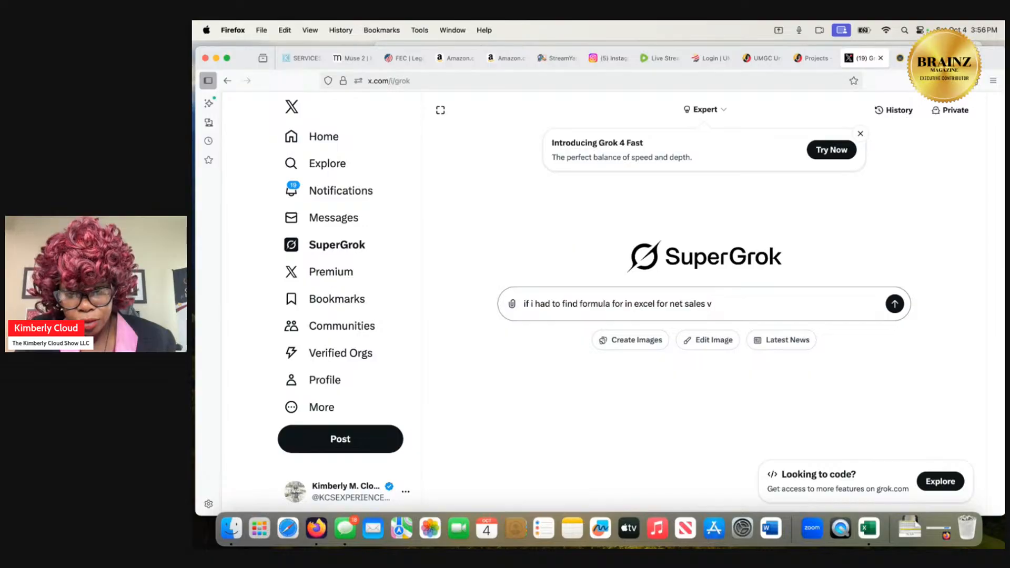
text(s 2024)
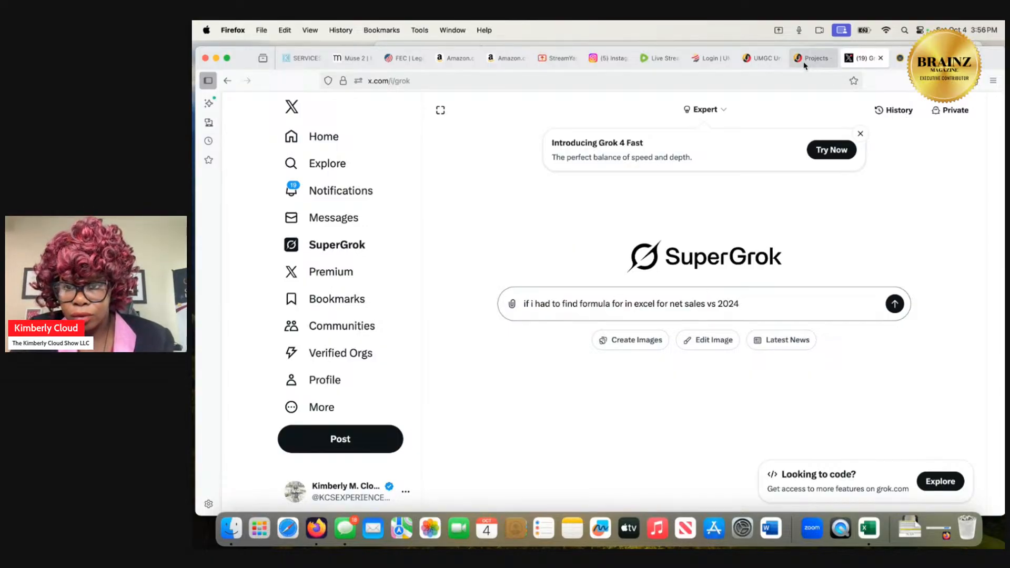
Switch to Excel to check the receivables turnover ratio definition on Ratio Analysis, and return to the SuperGrok question in Firefox.
mouse_move(804, 65)
mouse_move(707, 65)
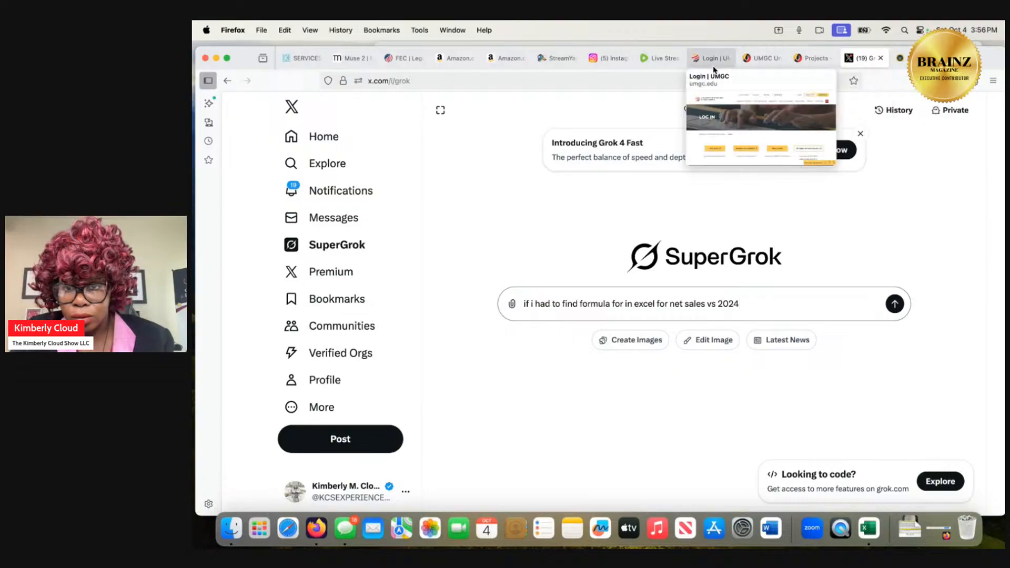
click(903, 536)
click(909, 487)
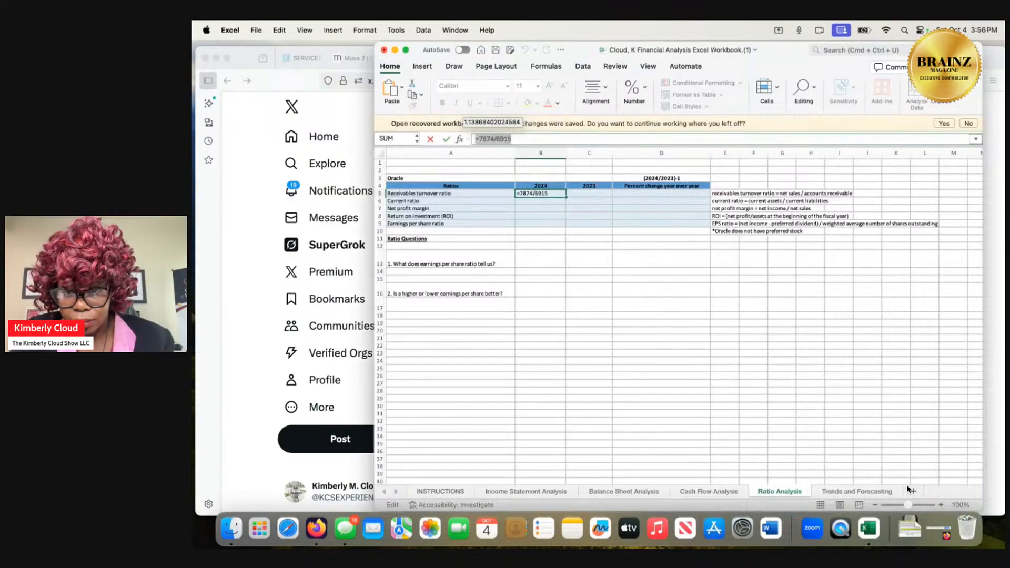
click(1000, 393)
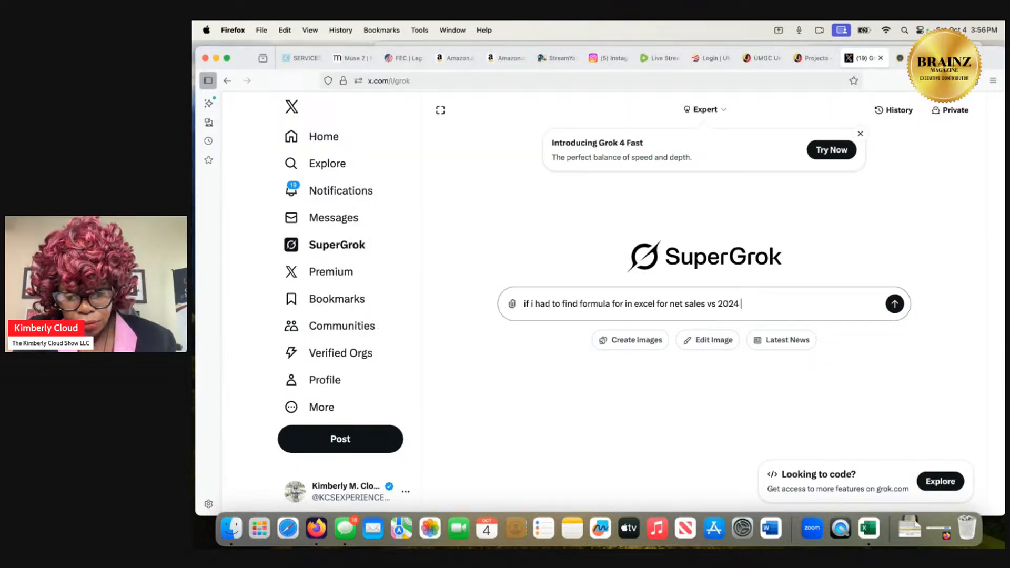
Complete the question with "vs 2023 account recievable what would the formula look like" and submit it to SuperGrok.
text(v)
text(s 202)
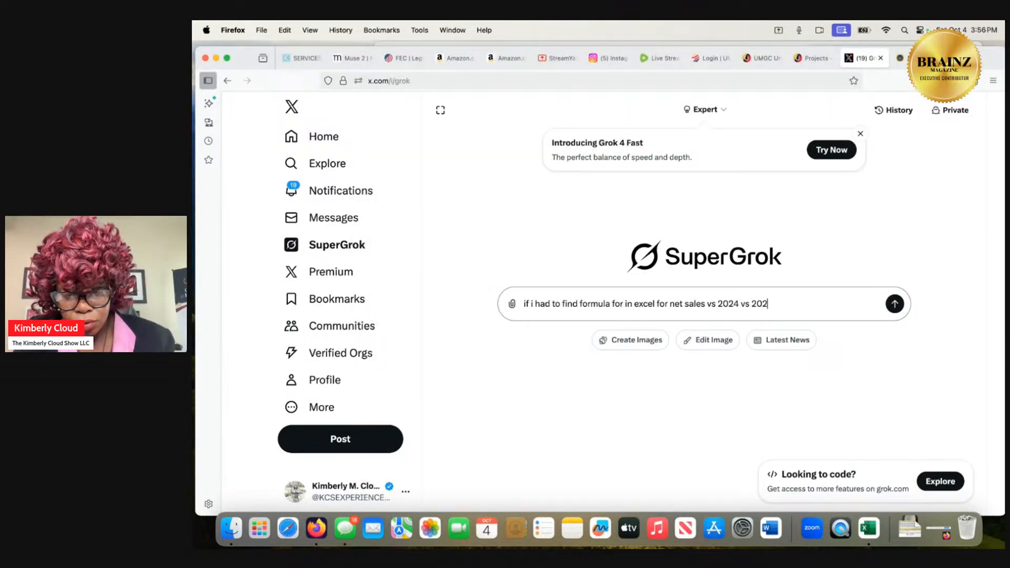
text(3 account)
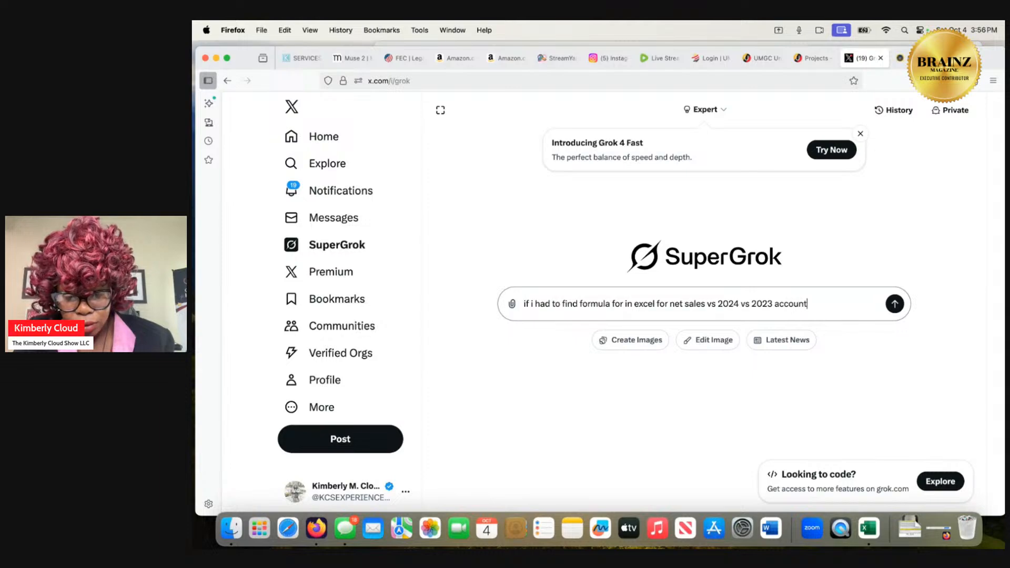
text( recieva)
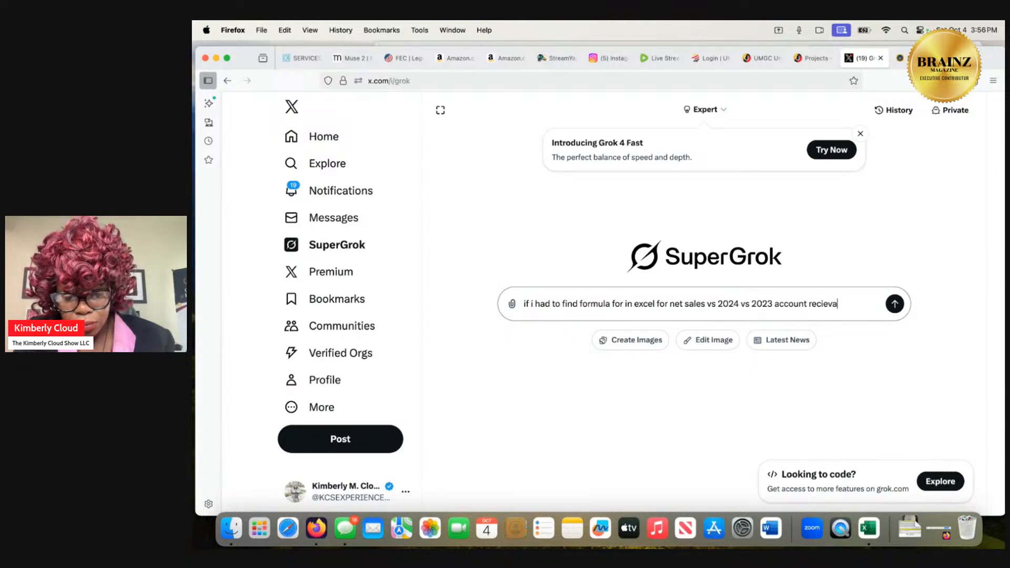
text(ble what )
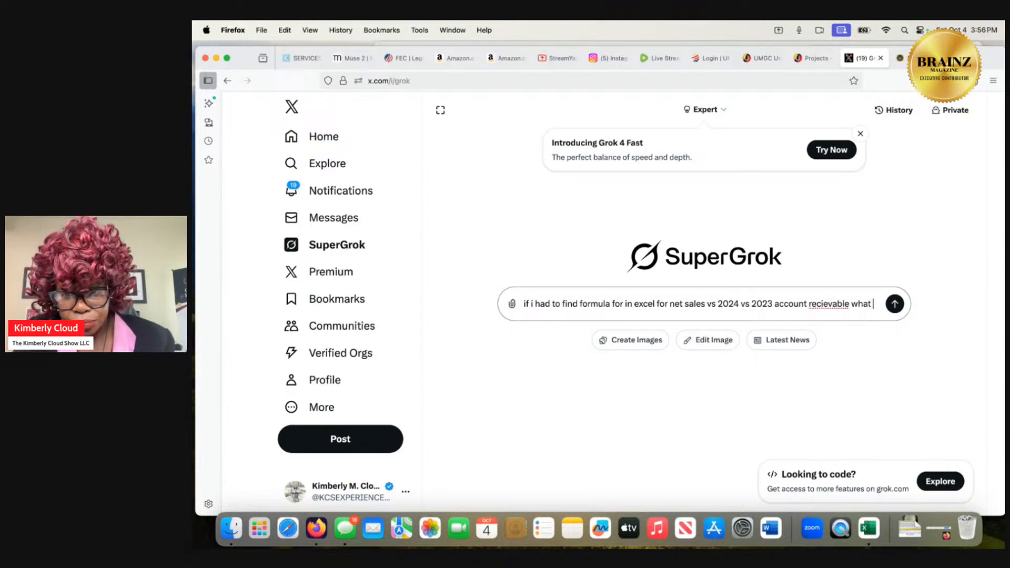
text(wou)
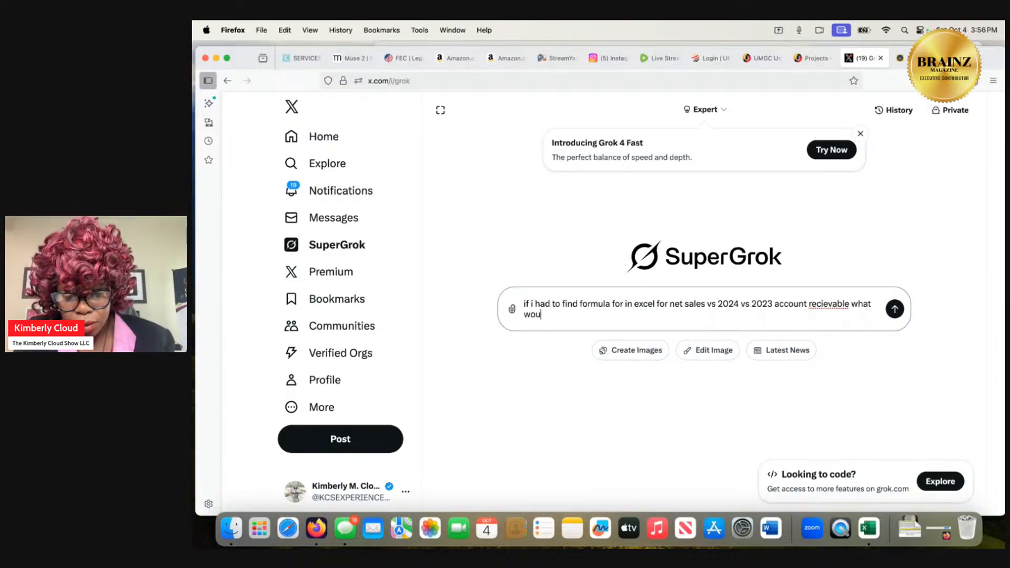
text(ld the formu)
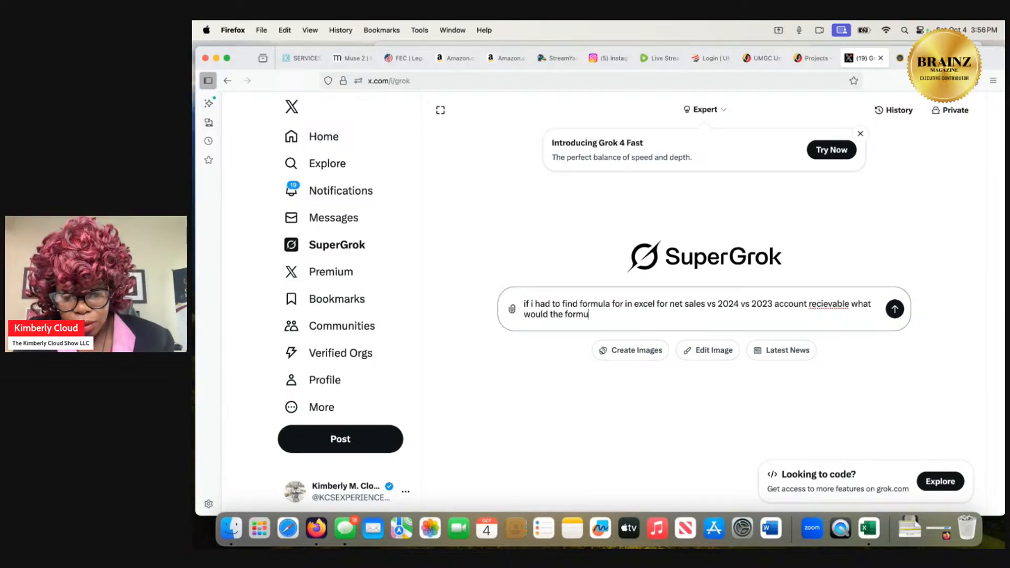
text(la look like)
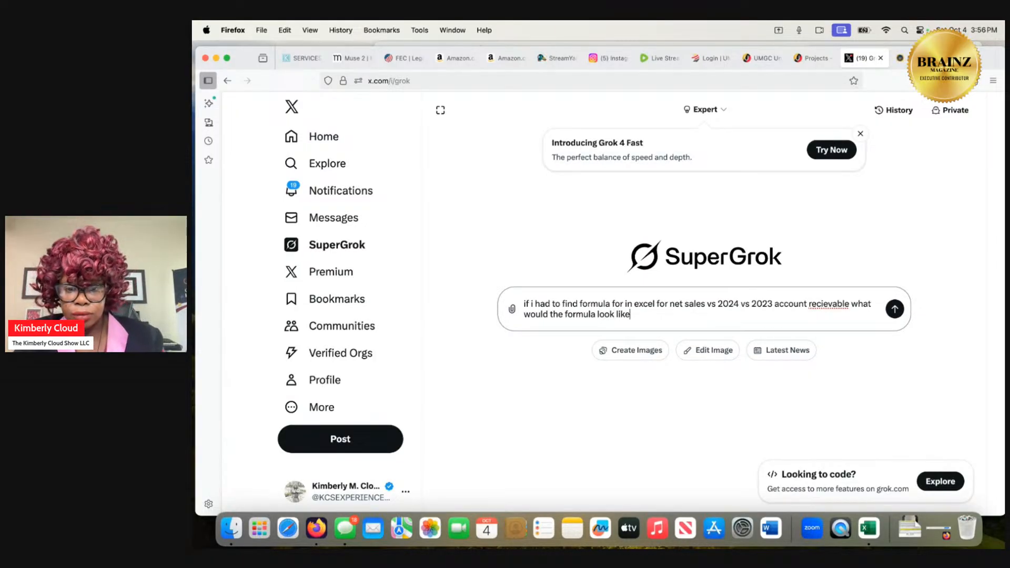
key(Return)
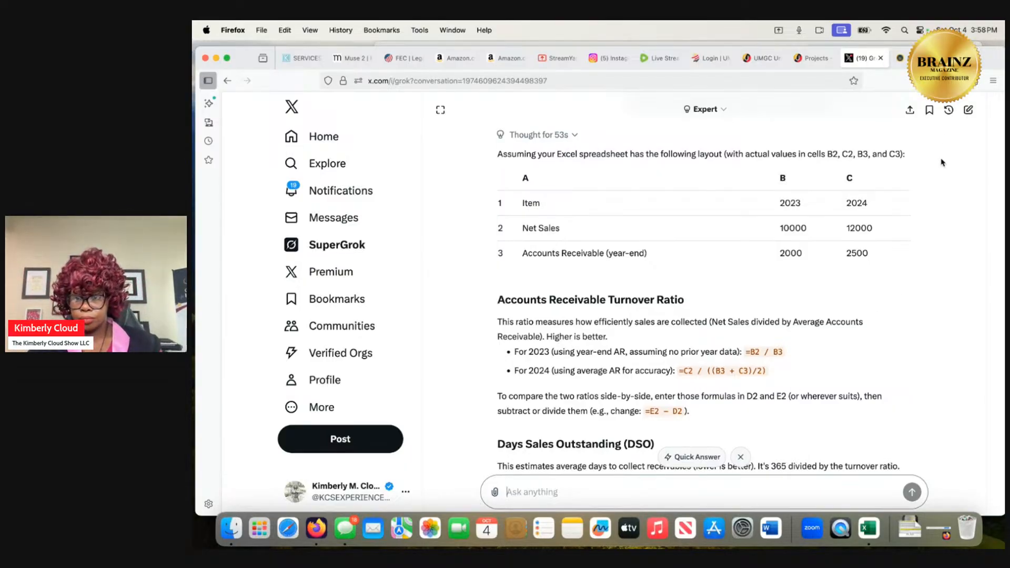
View the Oracle 10-K business segment table on sec.gov and switch back to the Ratio Analysis sheet in Excel.
mouse_move(900, 59)
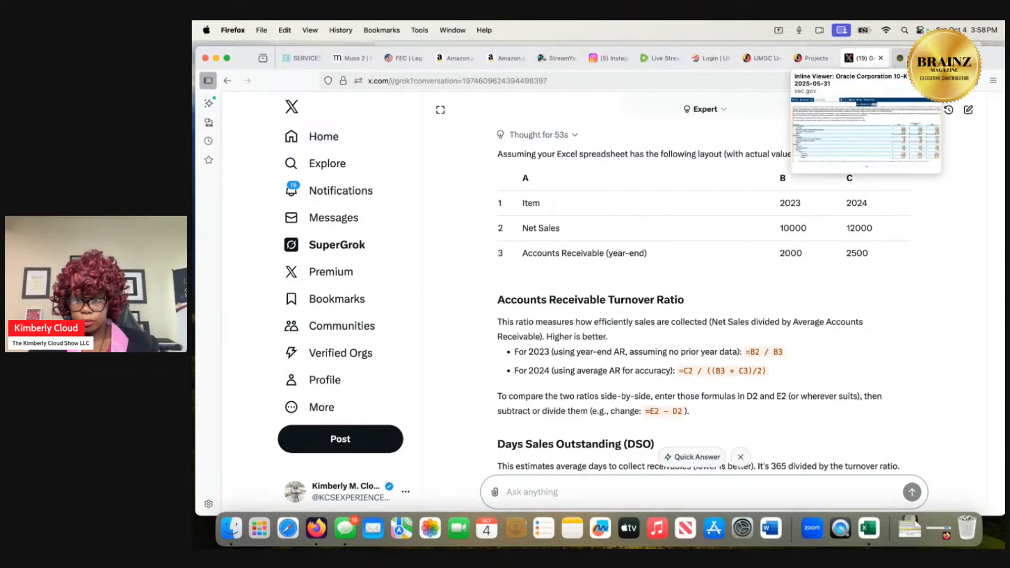
click(900, 59)
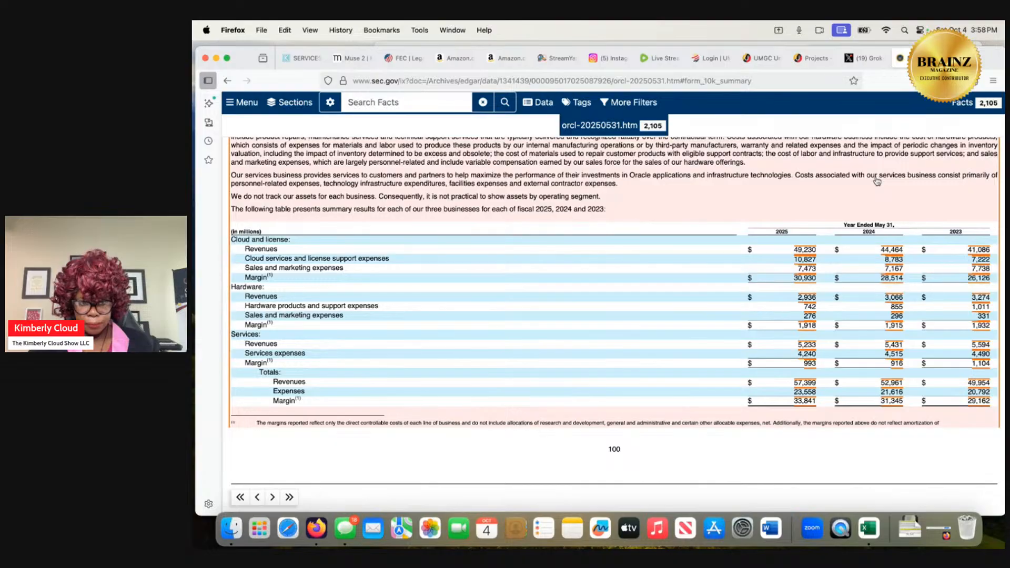
click(906, 534)
click(931, 255)
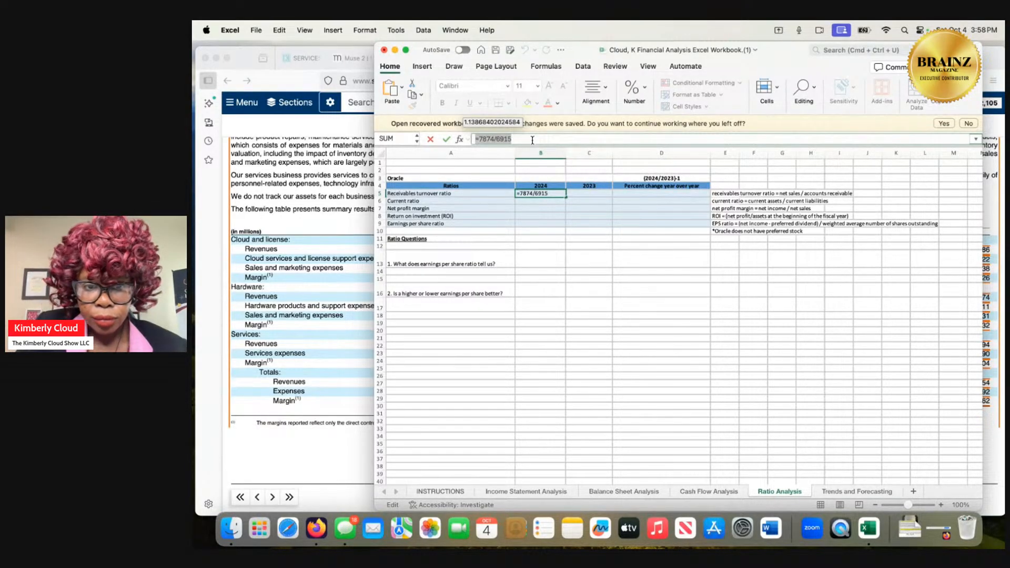
Replace the formula in B5 with an equals sign and examine the Income Statement Analysis sheet for figures to reference.
key(BackSpace)
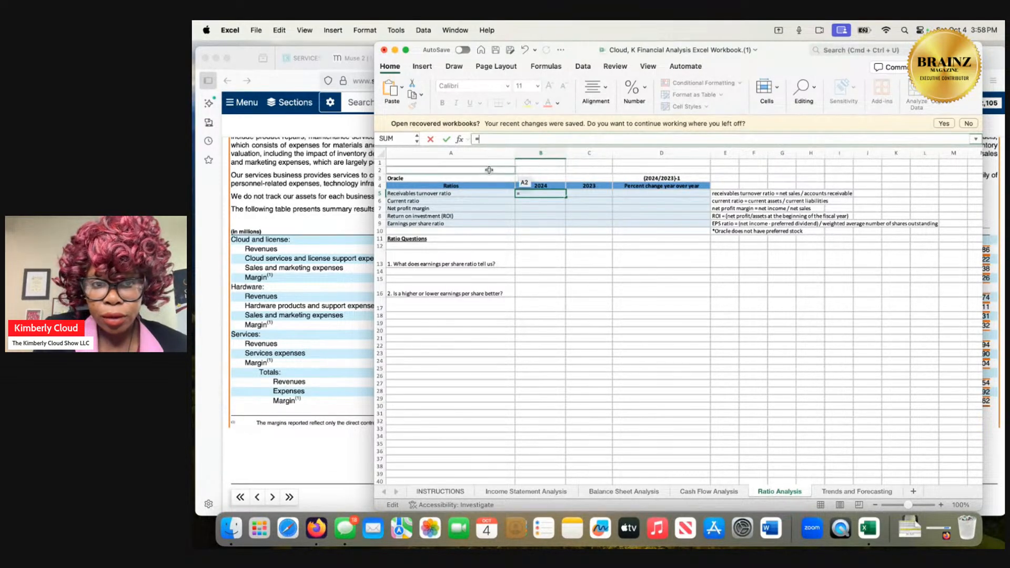
click(526, 492)
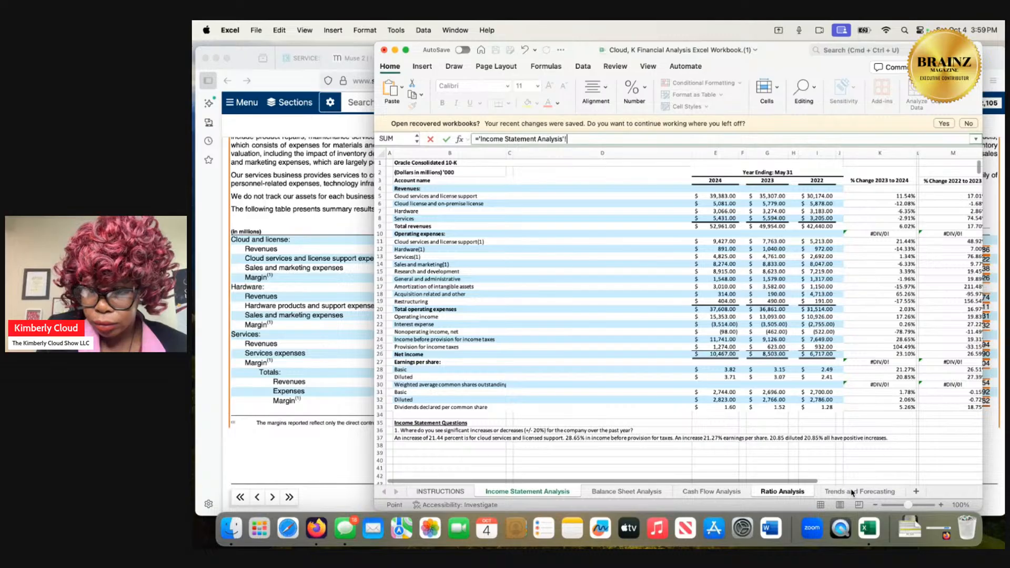
click(781, 492)
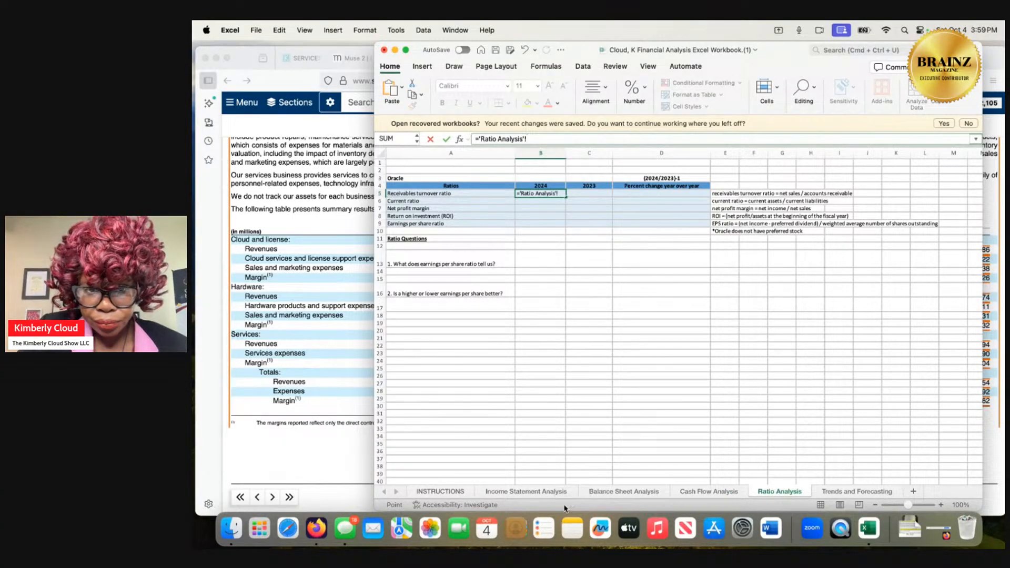
click(507, 491)
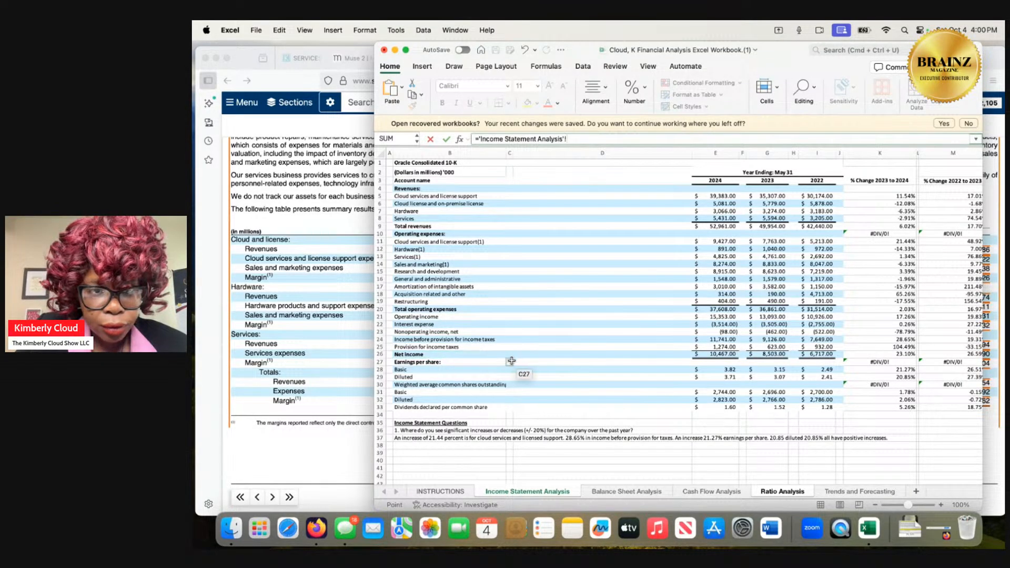
scroll(522, 364, right, 1)
scroll(522, 364, down, 3)
scroll(522, 364, left, 1)
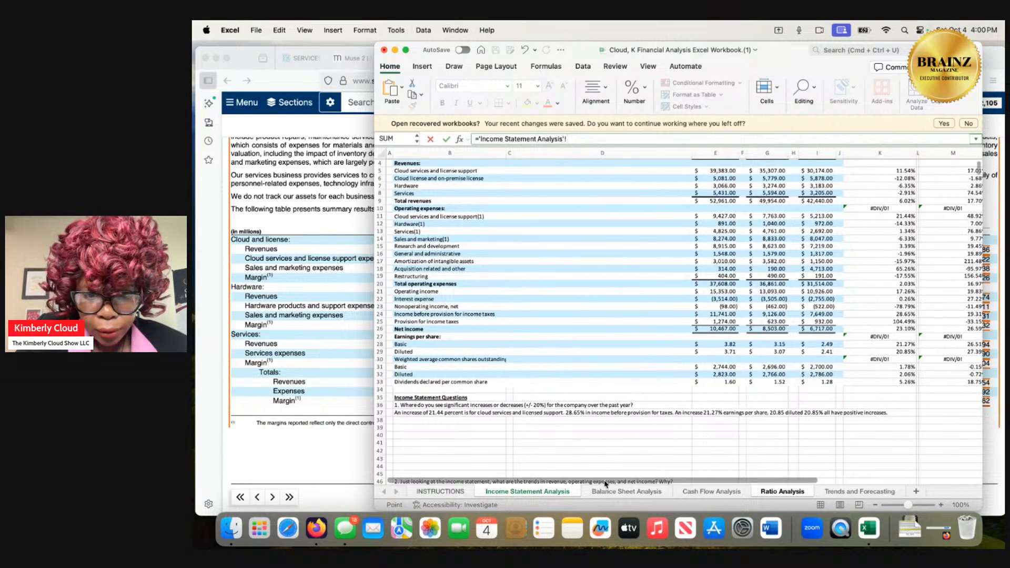
Examine the assets, liabilities and equity on the Balance Sheet Analysis sheet for a receivables figure to reference.
click(626, 491)
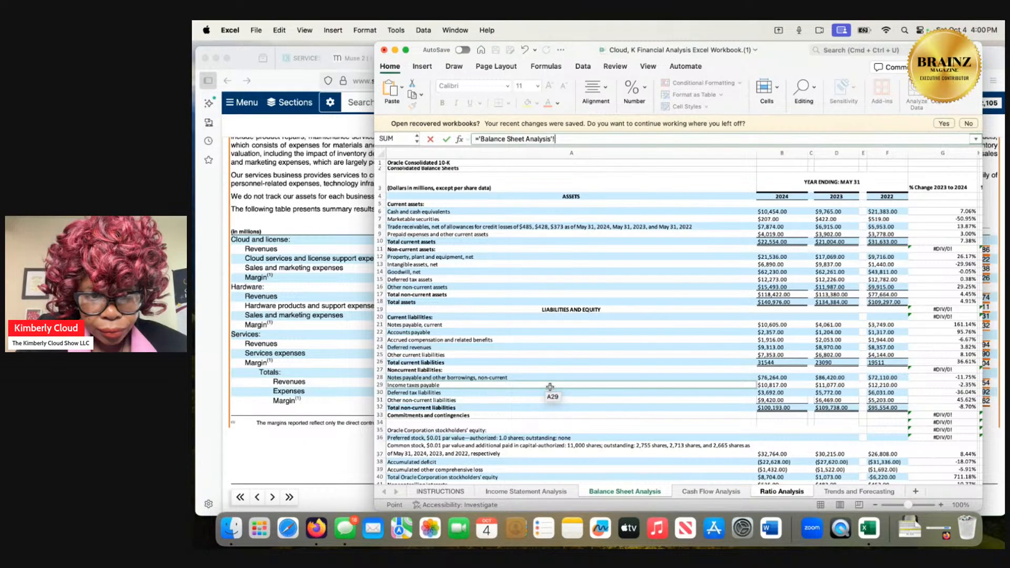
scroll(549, 387, down, 3)
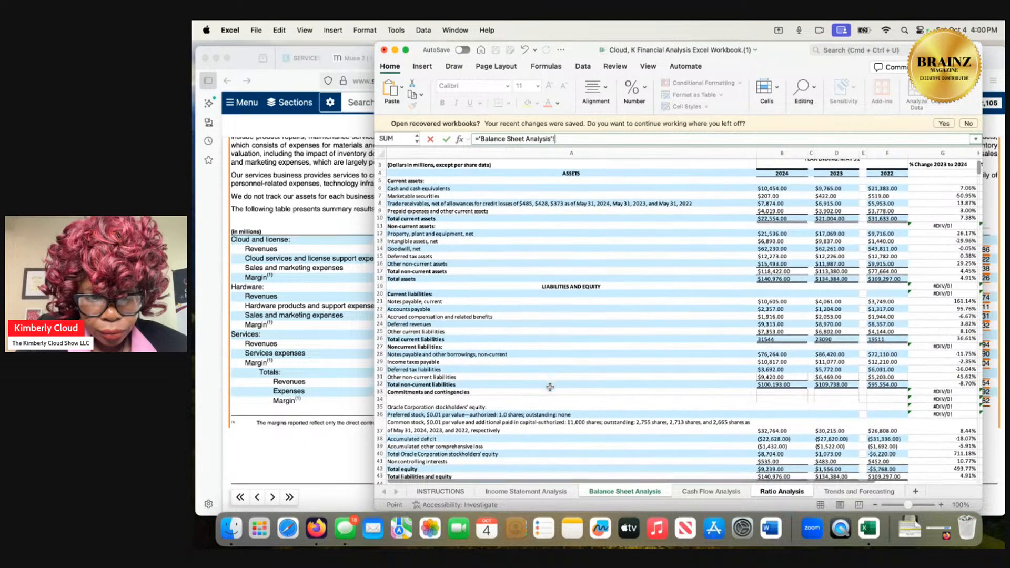
scroll(550, 387, up, 3)
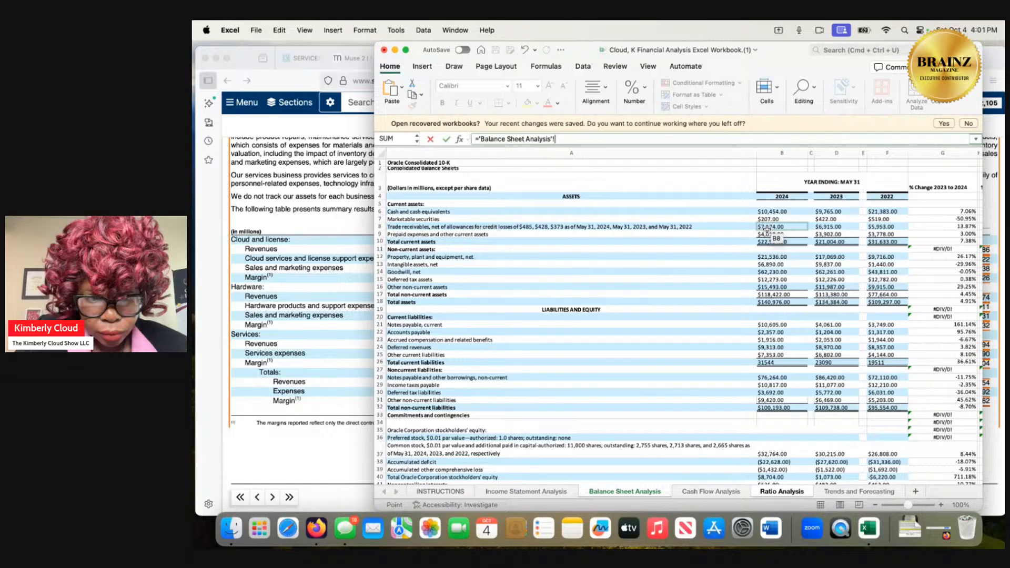
scroll(710, 318, down, 2)
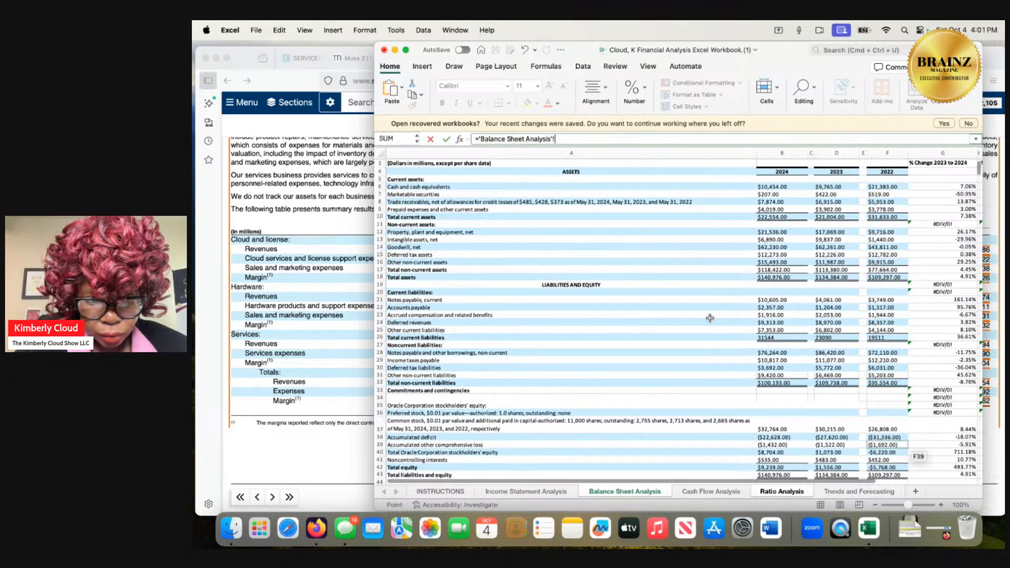
scroll(709, 318, down, 1)
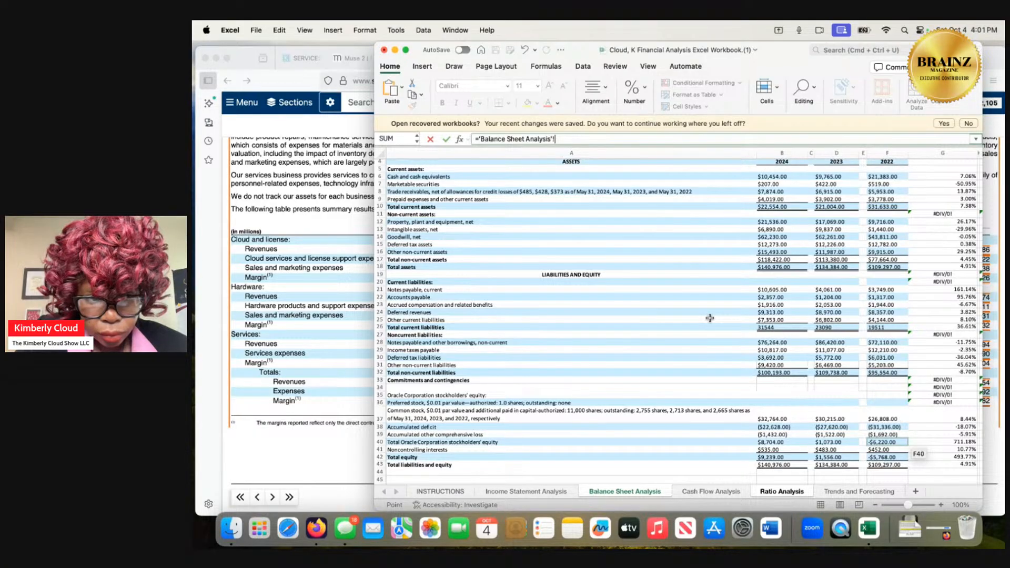
scroll(709, 317, up, 1)
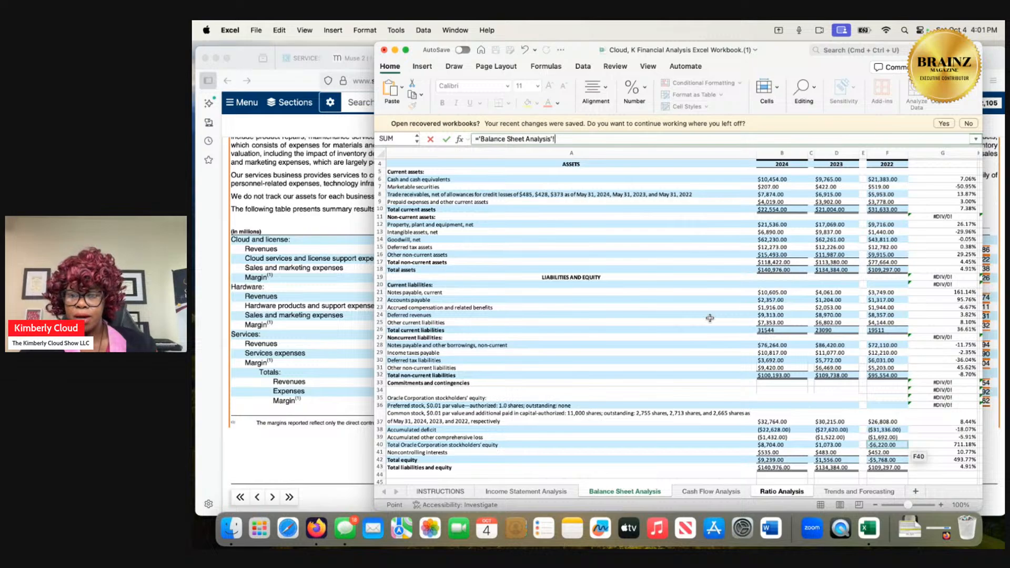
Switch to the SuperGrok conversation in Firefox and ask "is account payable and account recievable the same".
click(293, 339)
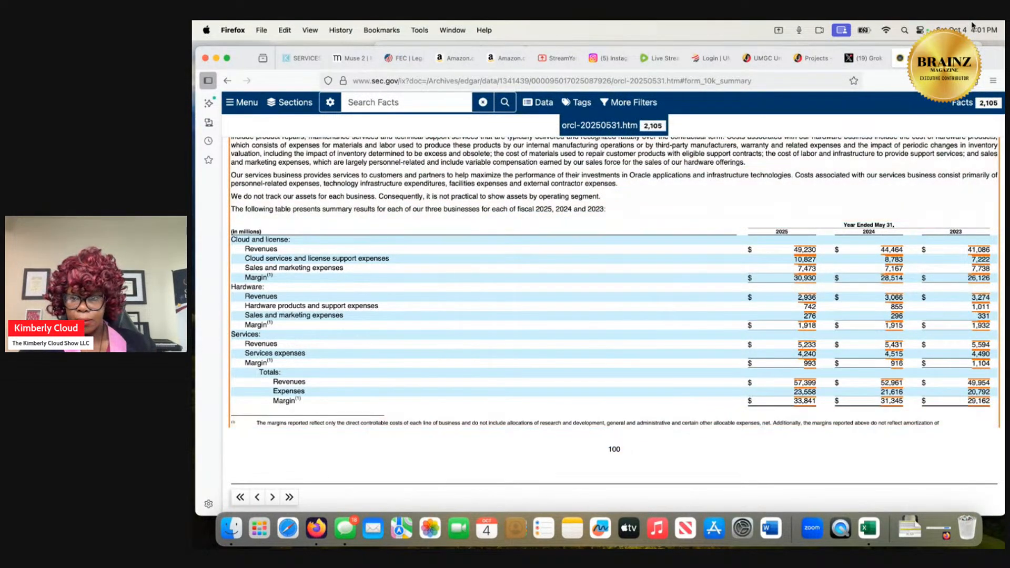
click(863, 58)
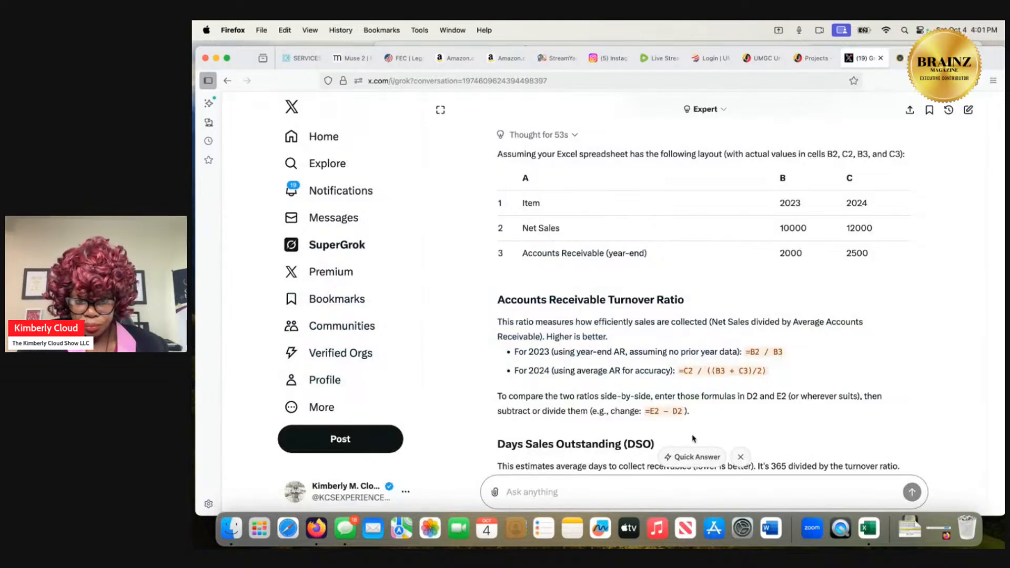
text(is acc)
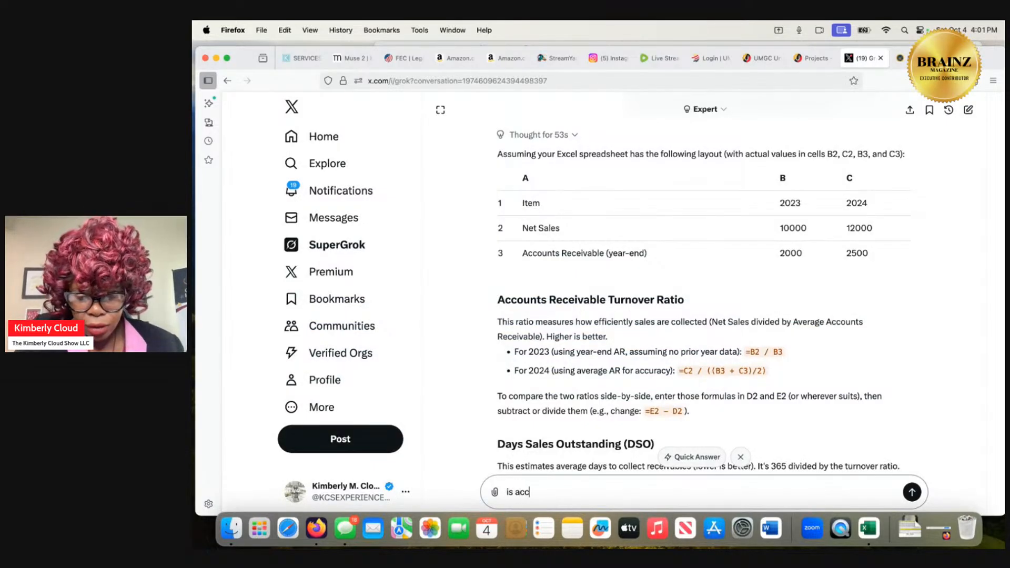
text(ount paya)
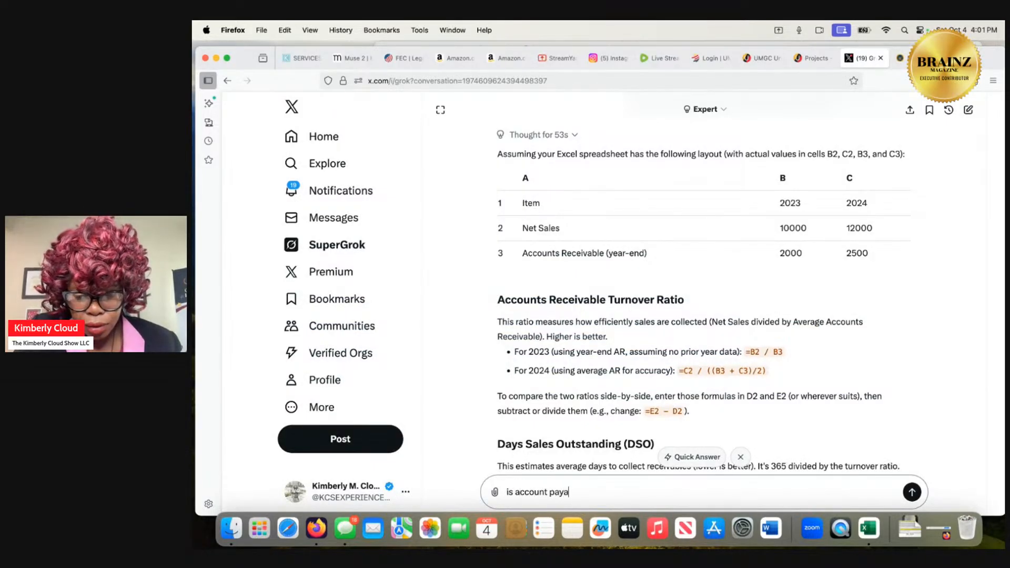
text(ble and ac)
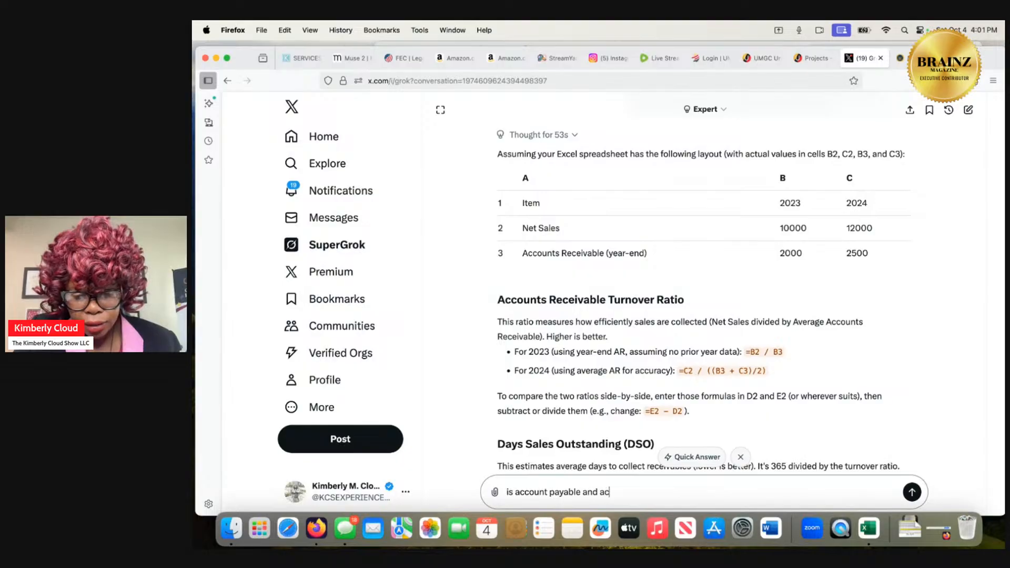
text(count recie)
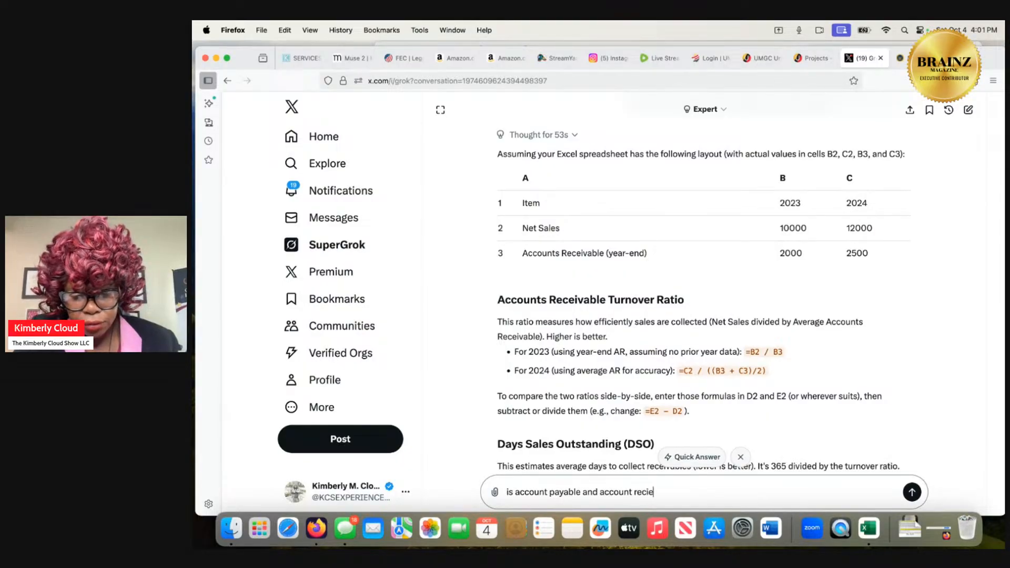
text(vable)
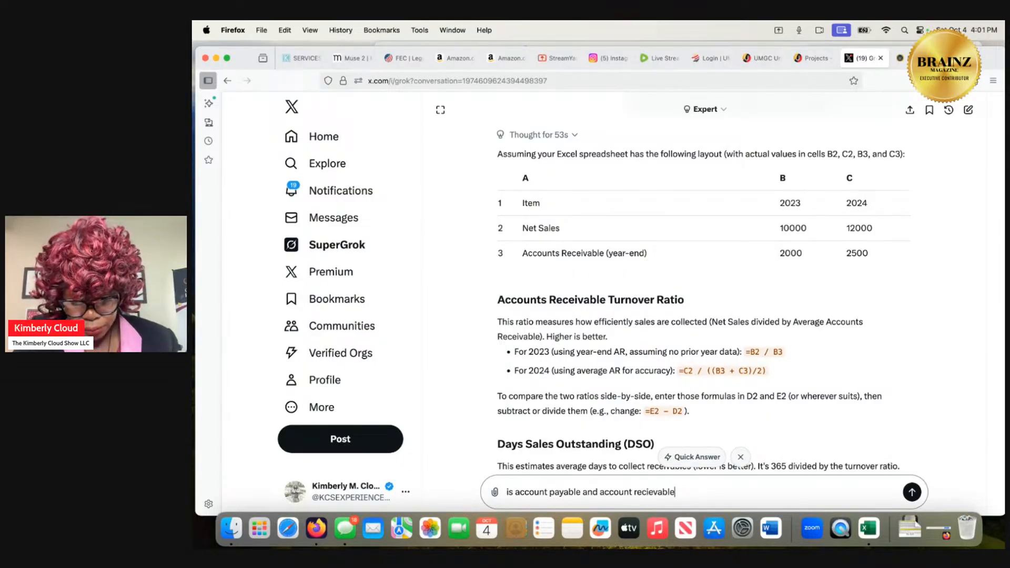
text( the same)
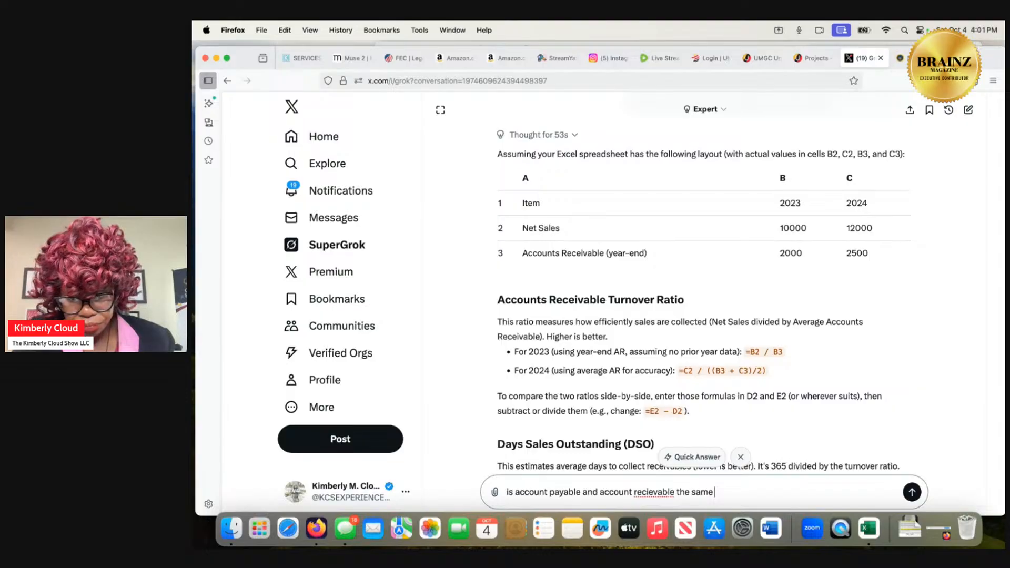
key(Return)
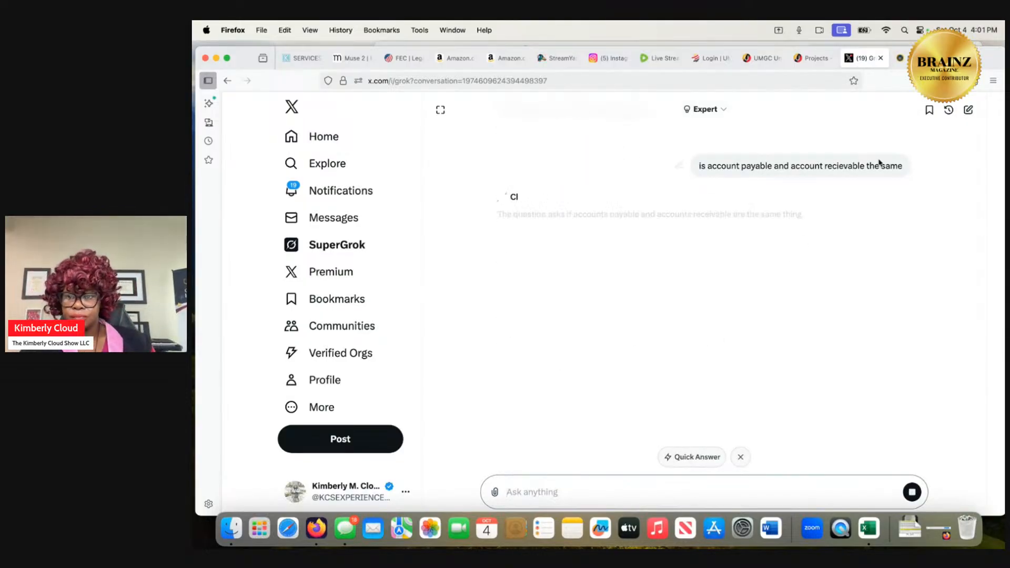
Return to Excel, review the Balance Sheet Analysis sheet and try referencing the Accounts payable label in A22 in the formula.
click(900, 58)
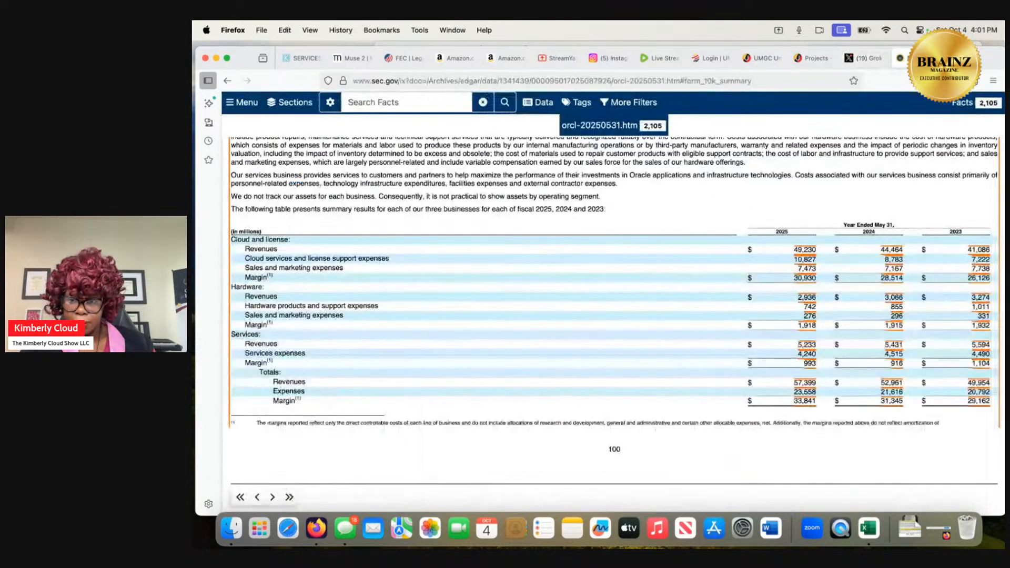
click(861, 546)
scroll(859, 405, down, 1)
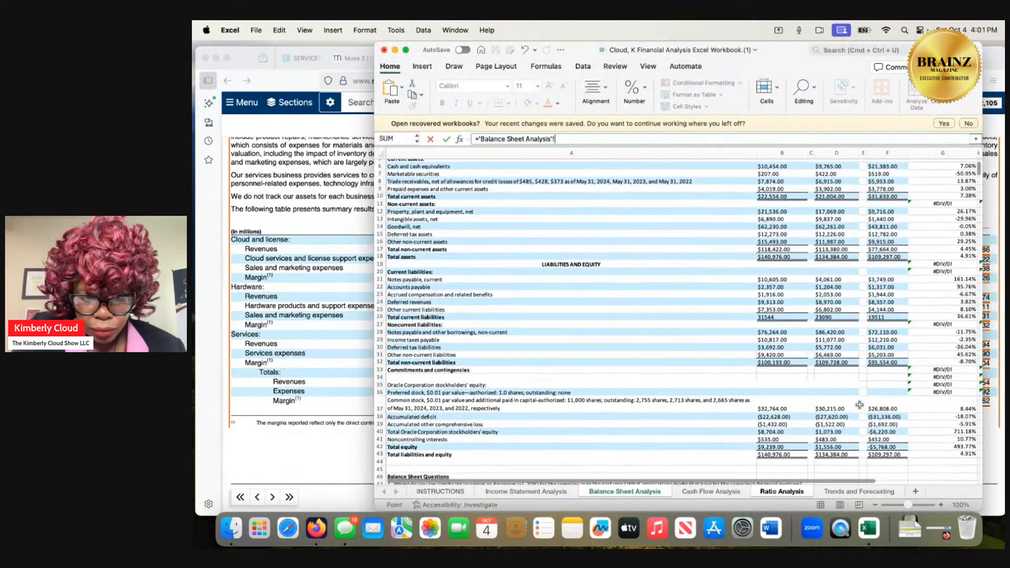
scroll(859, 405, down, 1)
scroll(859, 405, down, 7)
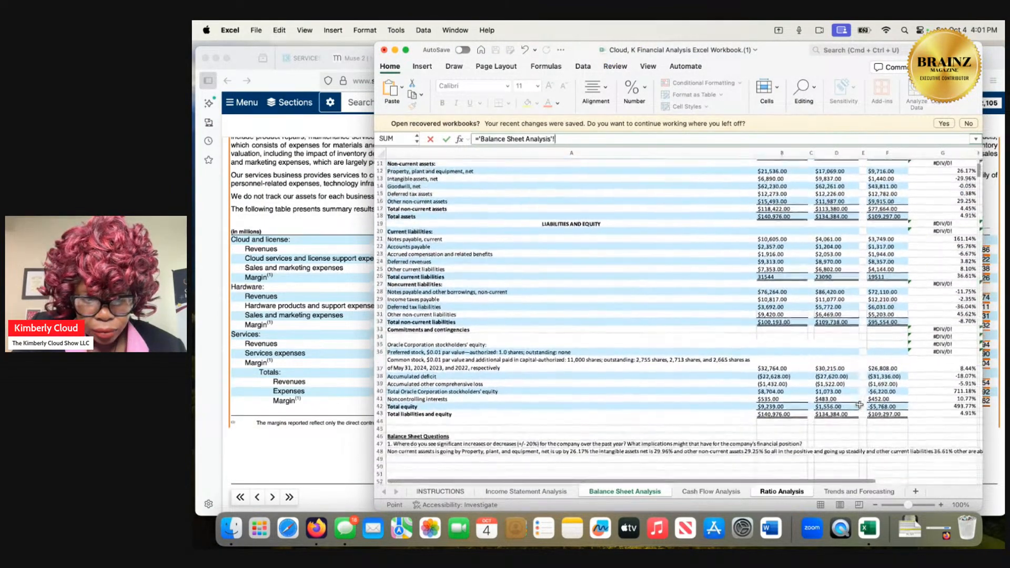
scroll(859, 404, down, 2)
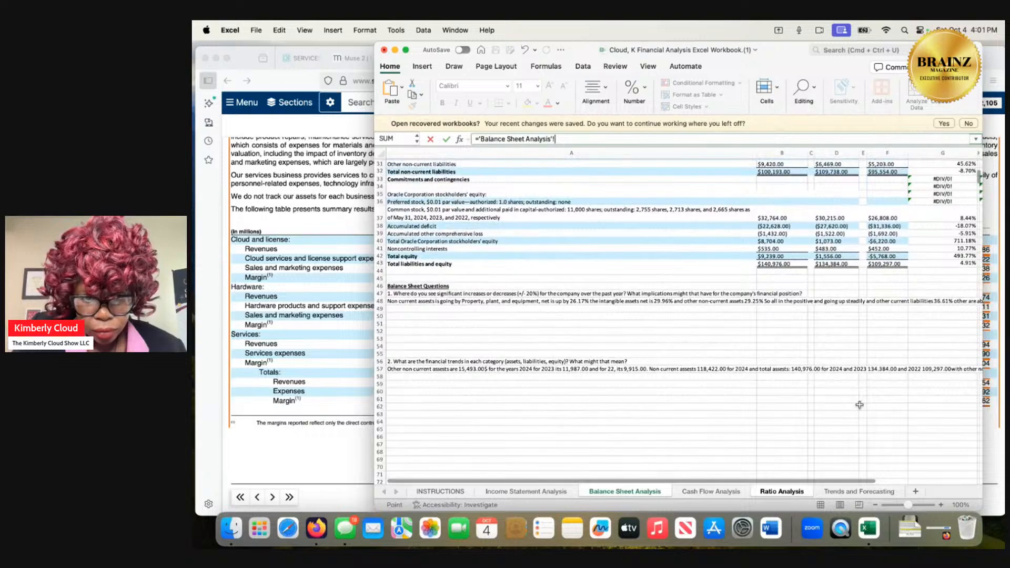
scroll(859, 404, up, 10)
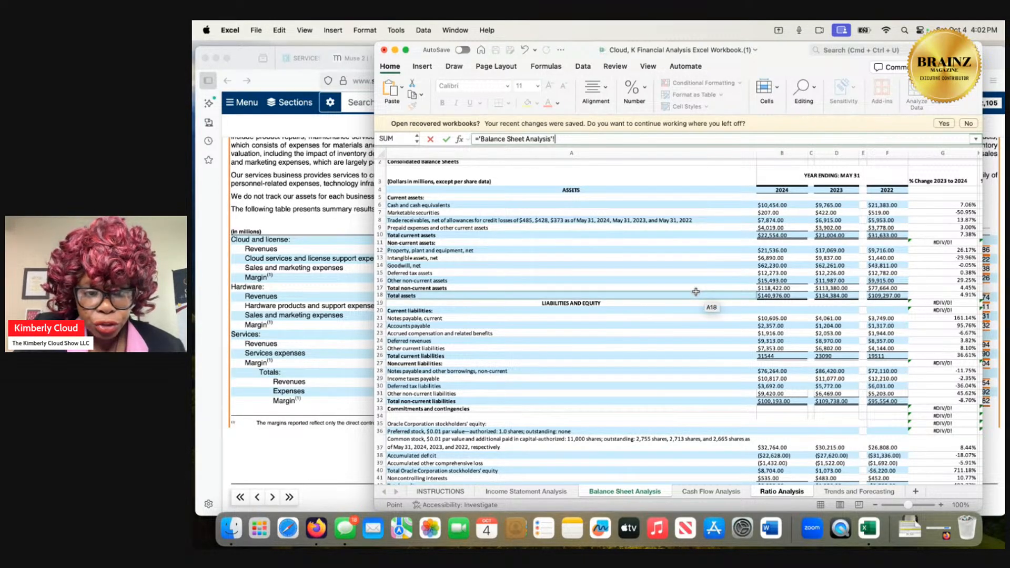
click(688, 325)
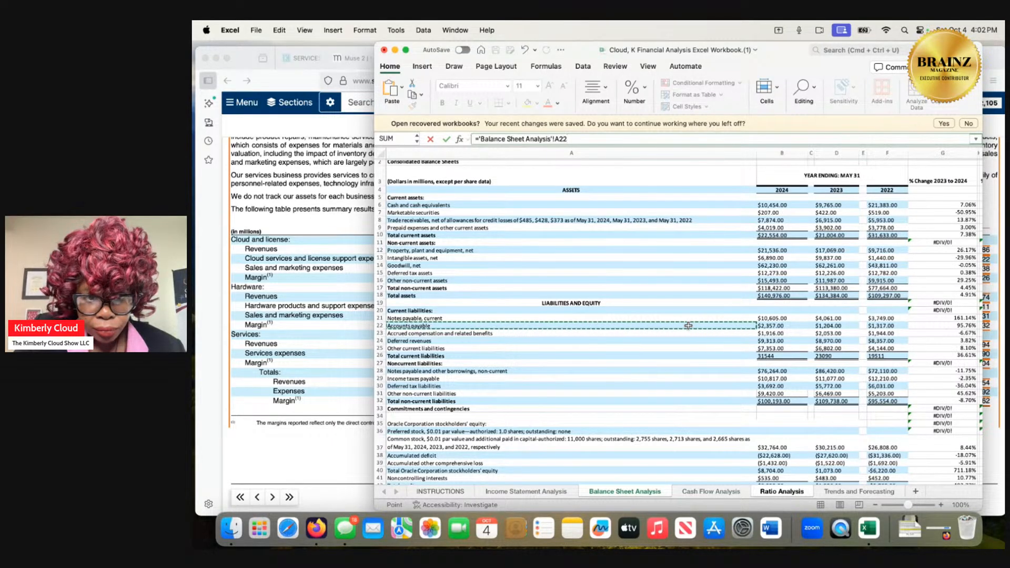
Examine the operating, investing and financing sections of the Cash Flow Analysis sheet for figures to use in the ratio formula.
click(691, 495)
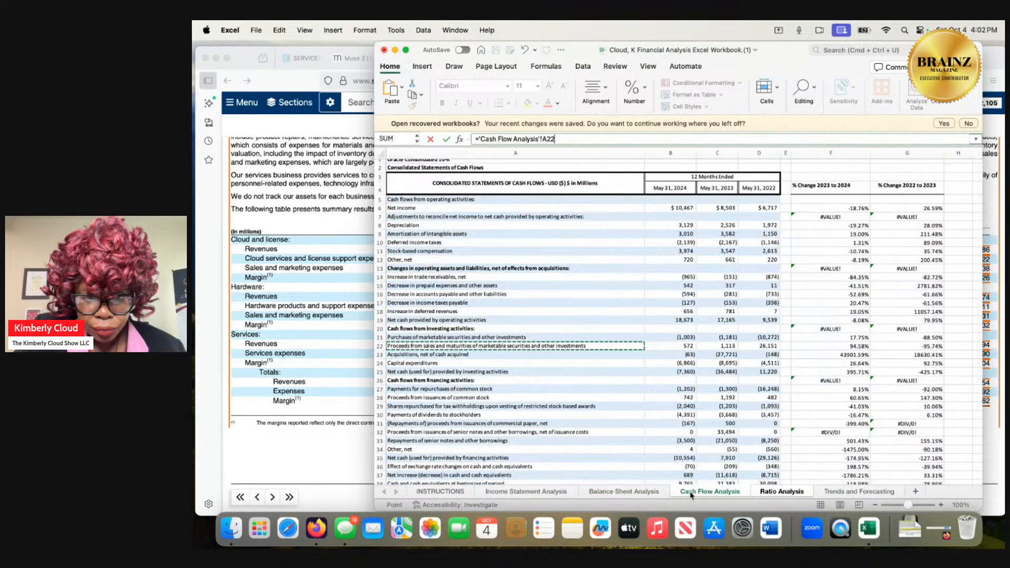
click(621, 320)
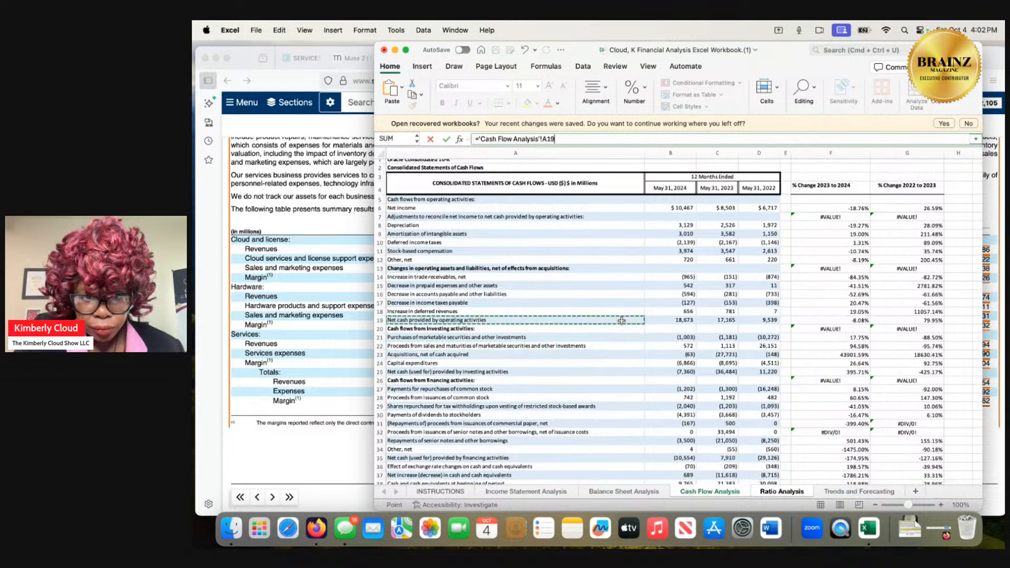
click(608, 185)
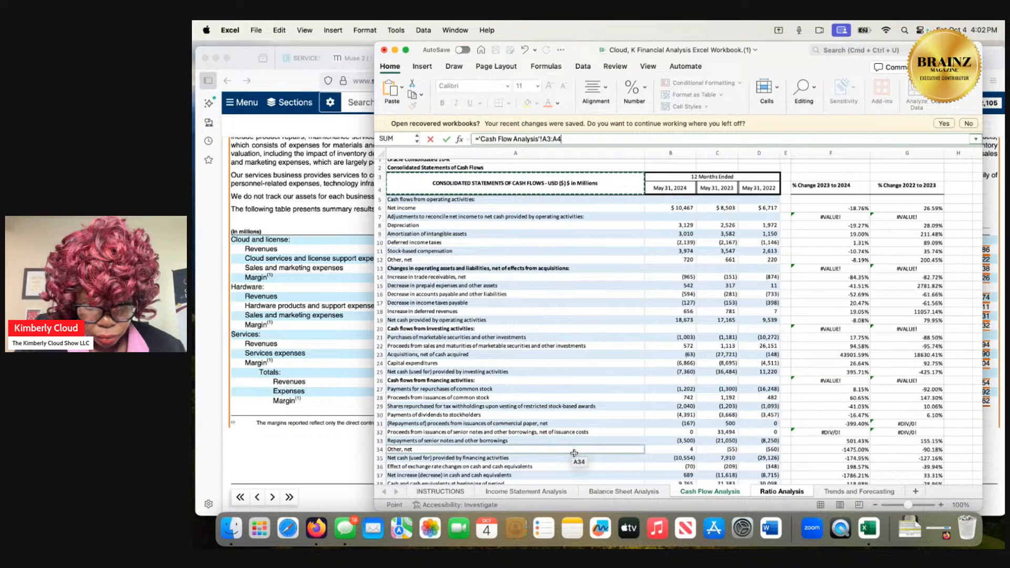
scroll(572, 461, down, 1)
scroll(573, 461, down, 4)
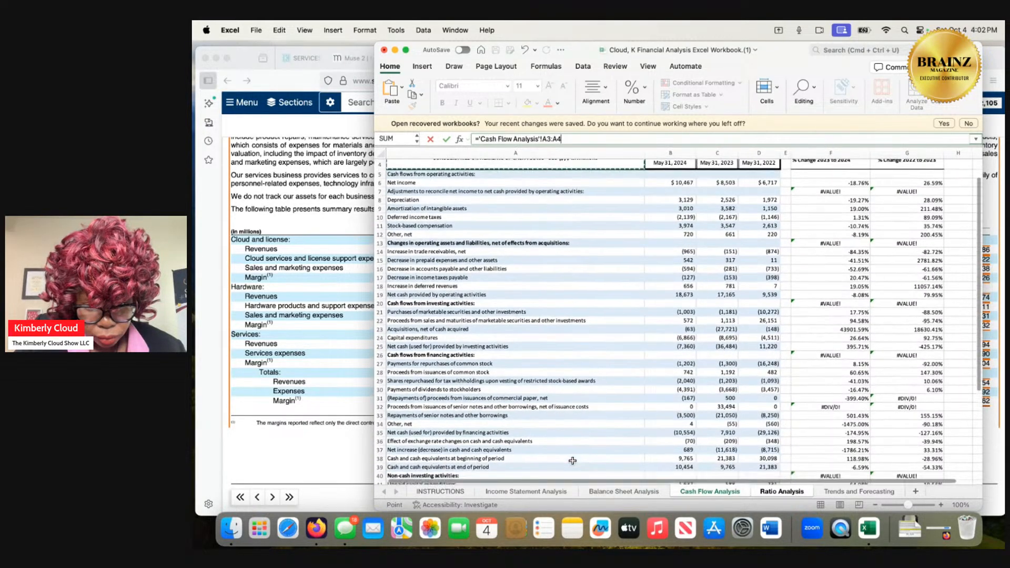
scroll(572, 461, down, 1)
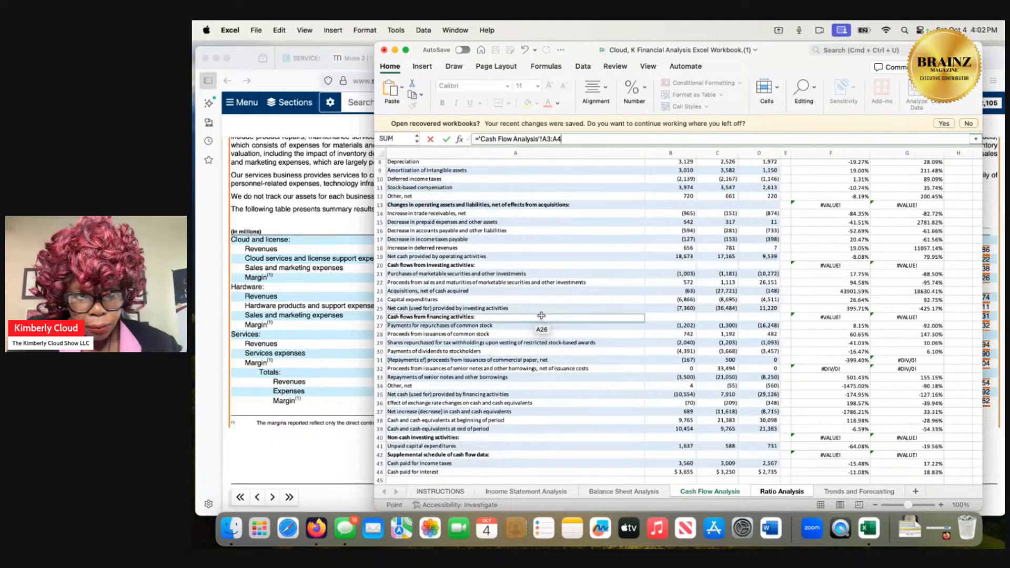
scroll(540, 302, up, 2)
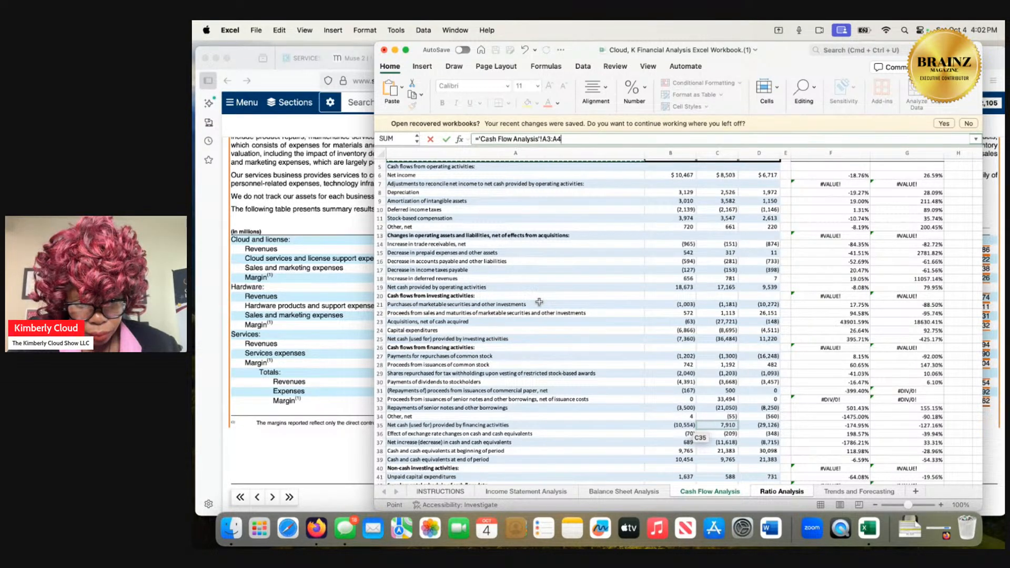
scroll(540, 301, down, 5)
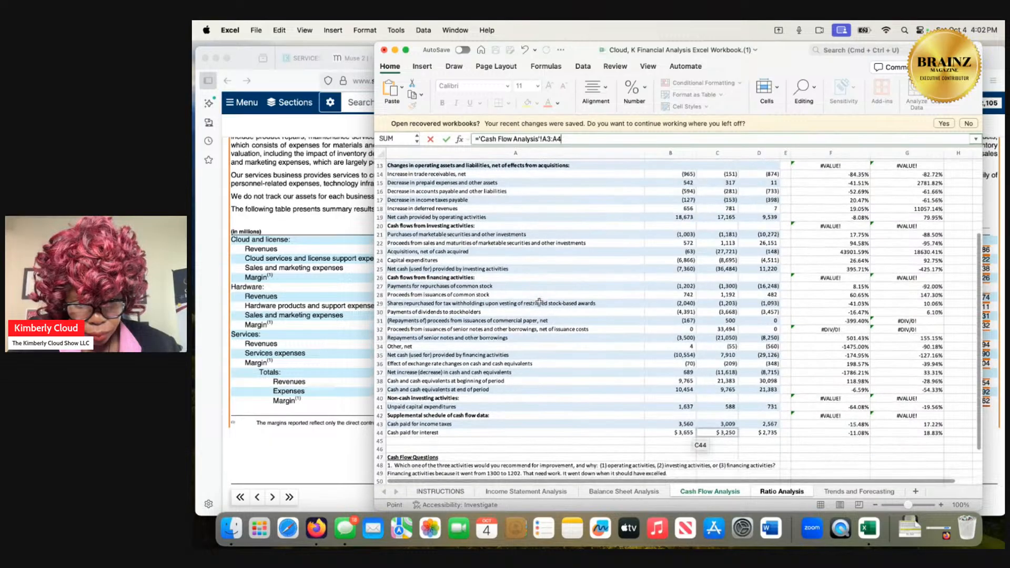
scroll(539, 302, up, 3)
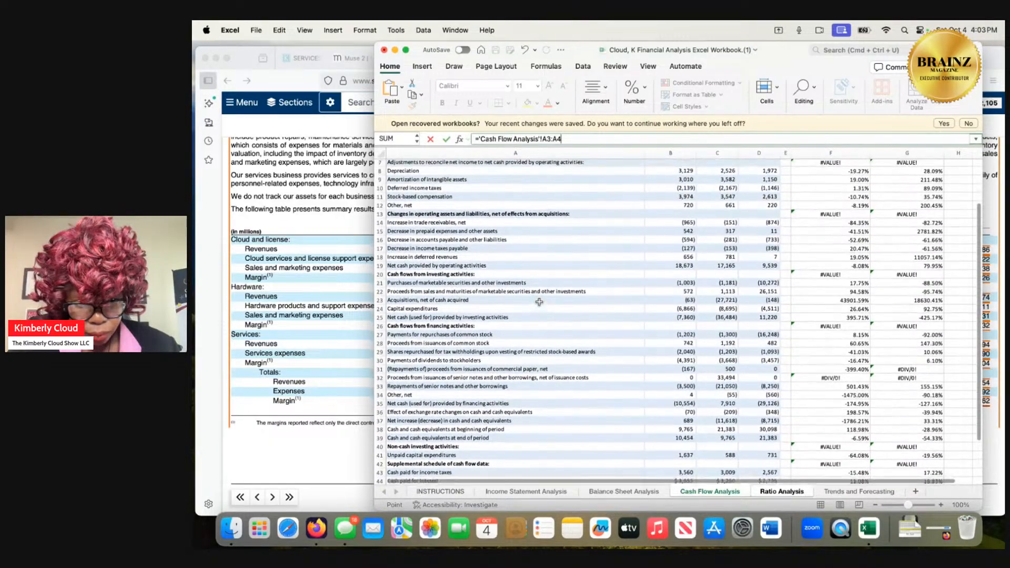
scroll(539, 301, up, 1)
scroll(539, 302, up, 3)
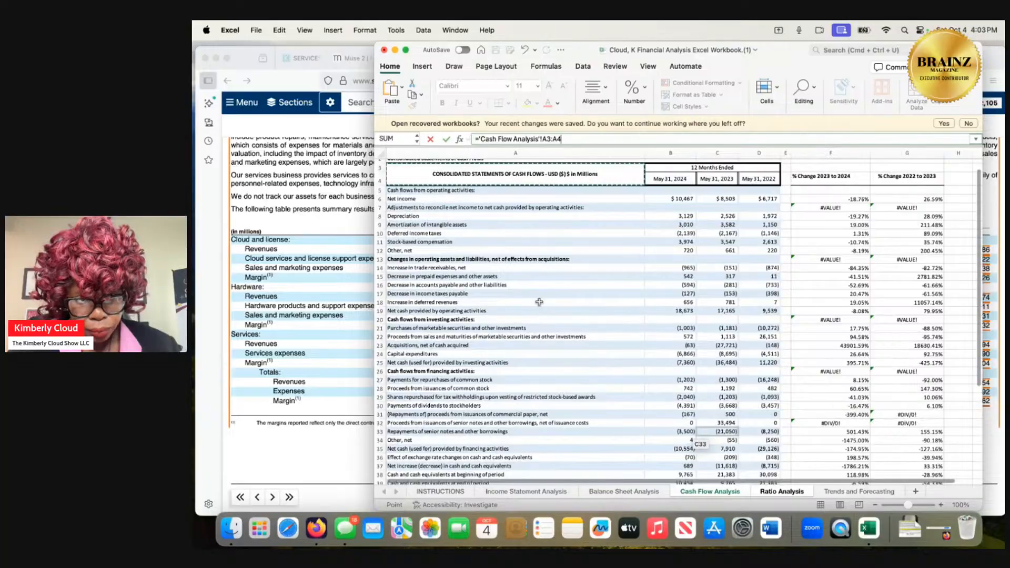
Return to the Ratio Analysis sheet and clear the formula for the 2024 receivables turnover ratio in B5.
click(781, 493)
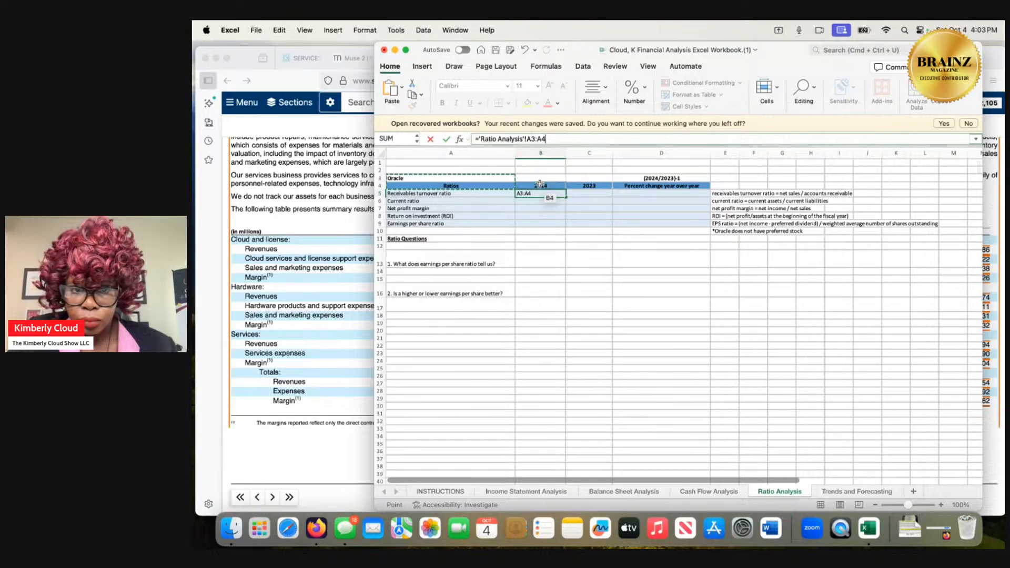
double_click(553, 138)
triple_click(553, 138)
key(BackSpace)
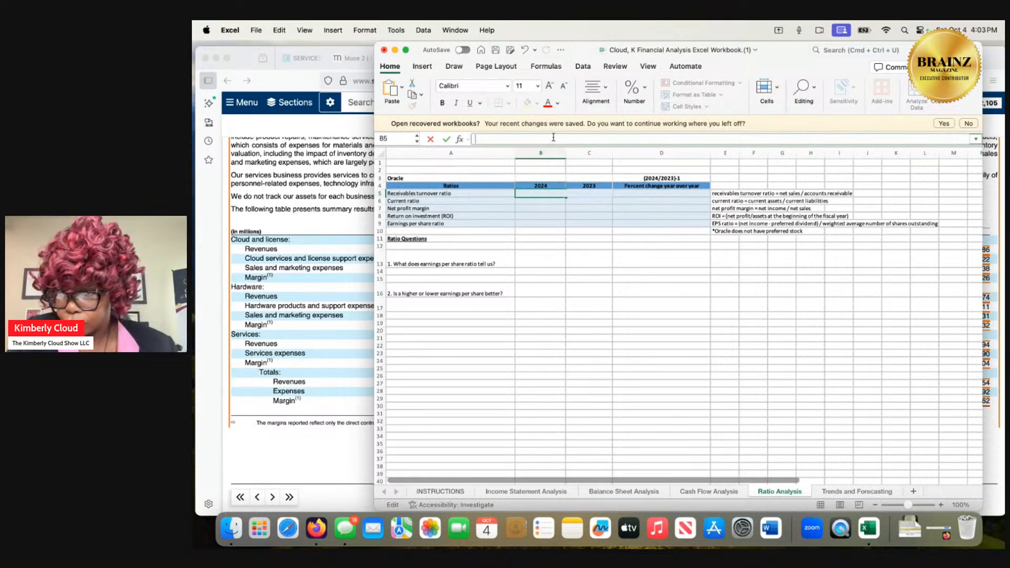
Switch to Firefox and read SuperGrok's answer on accounts payable versus accounts receivable.
click(322, 221)
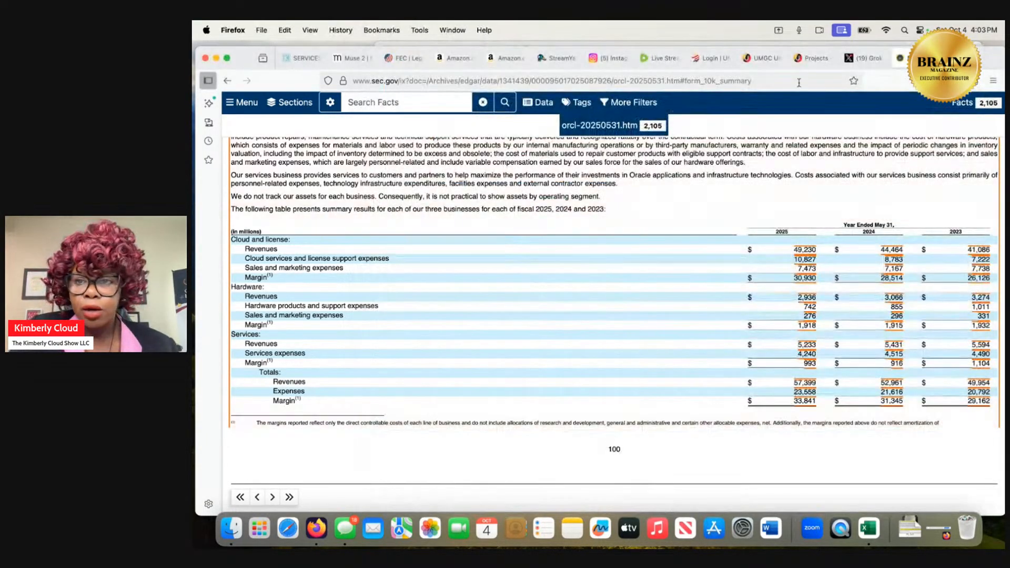
click(863, 59)
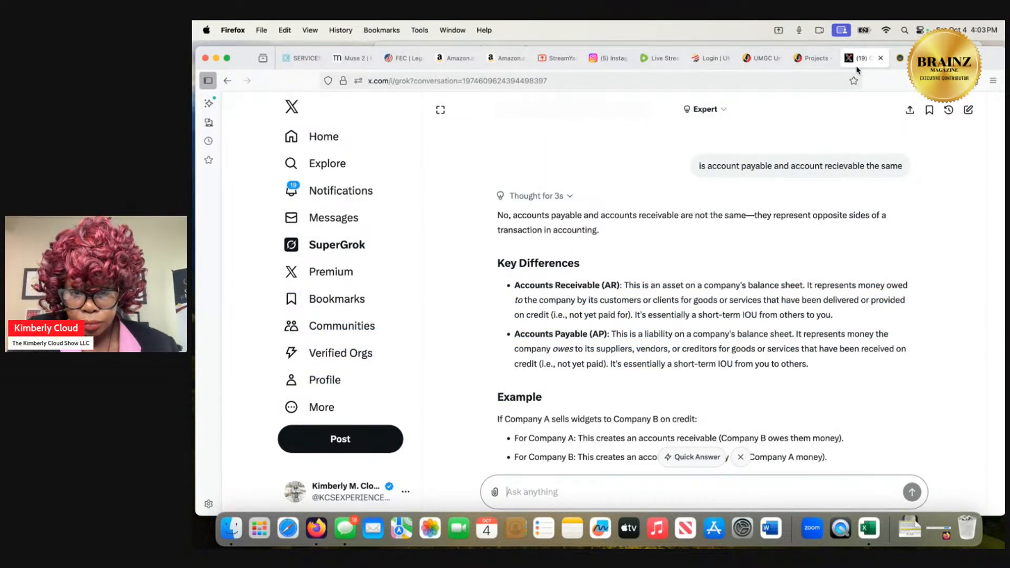
mouse_move(900, 63)
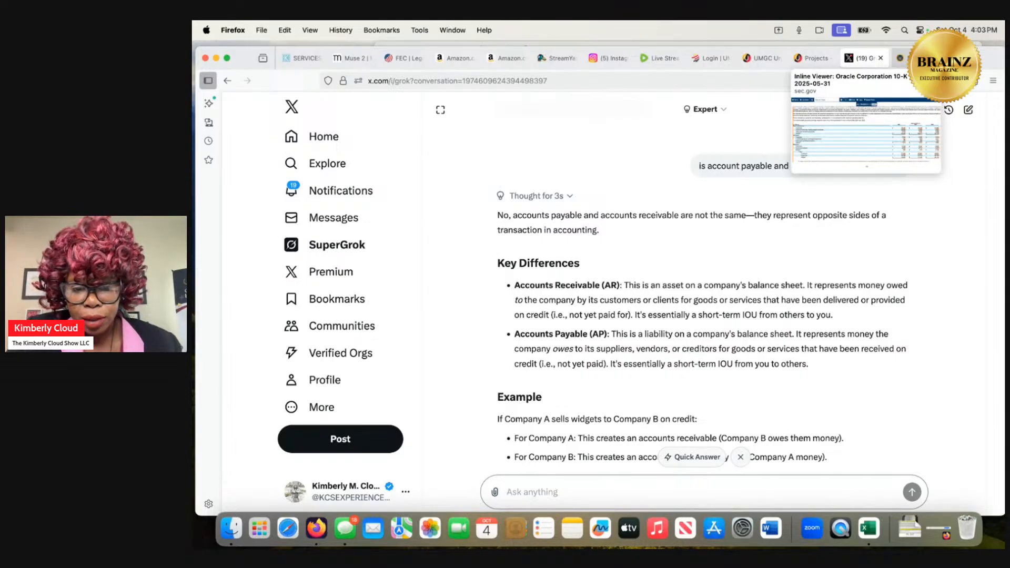
Return to the Excel workbook and examine the Income Statement and Balance Sheet Analysis sheets for sales and accounts payable figures.
scroll(821, 252, down, 1)
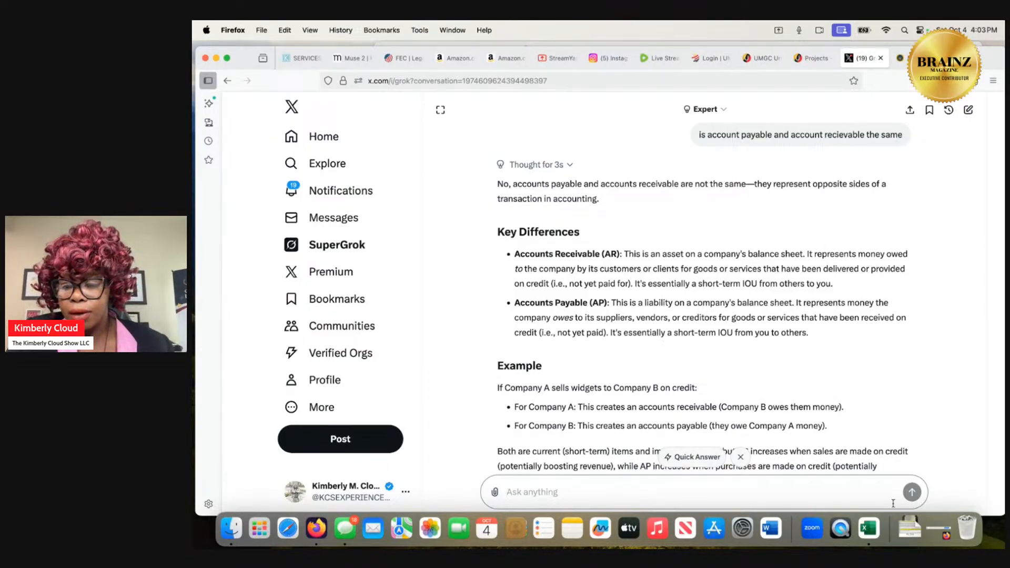
click(908, 527)
click(904, 495)
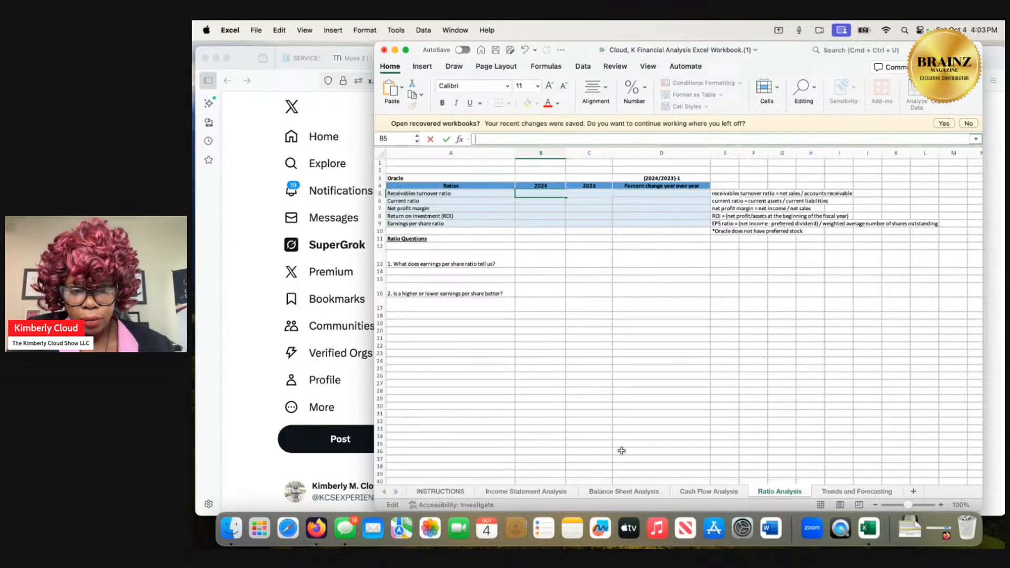
click(514, 490)
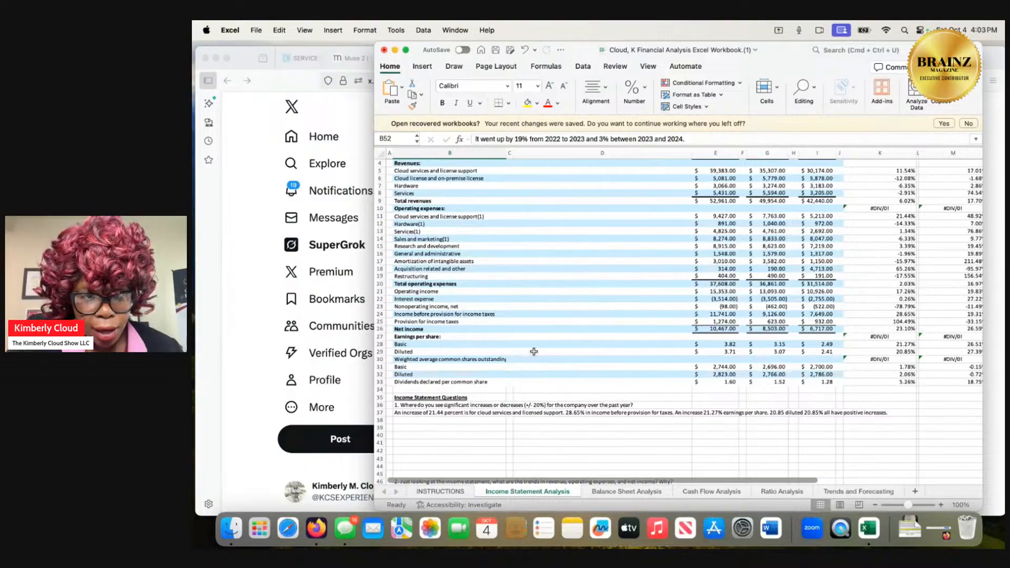
scroll(534, 352, down, 2)
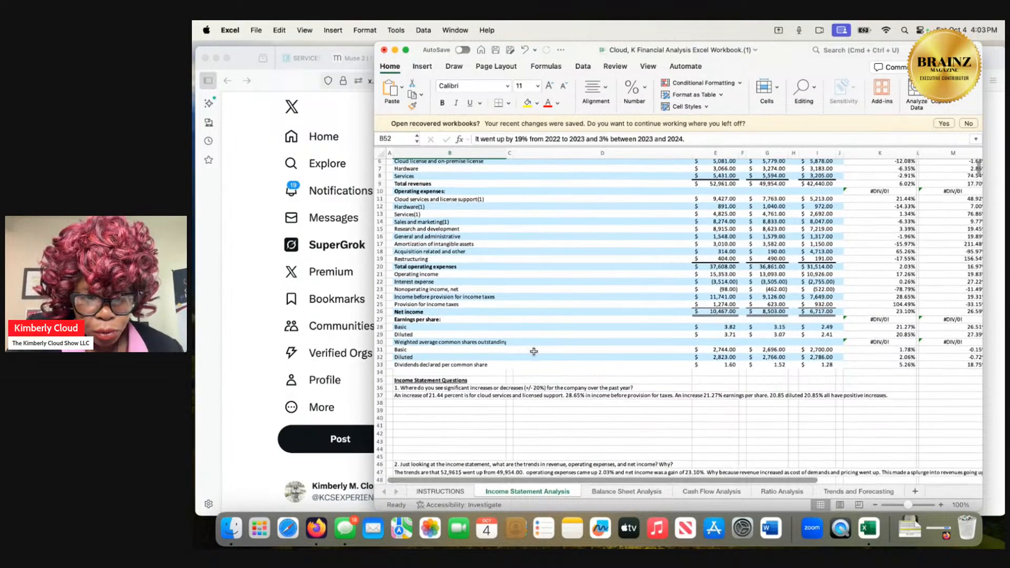
scroll(534, 351, up, 5)
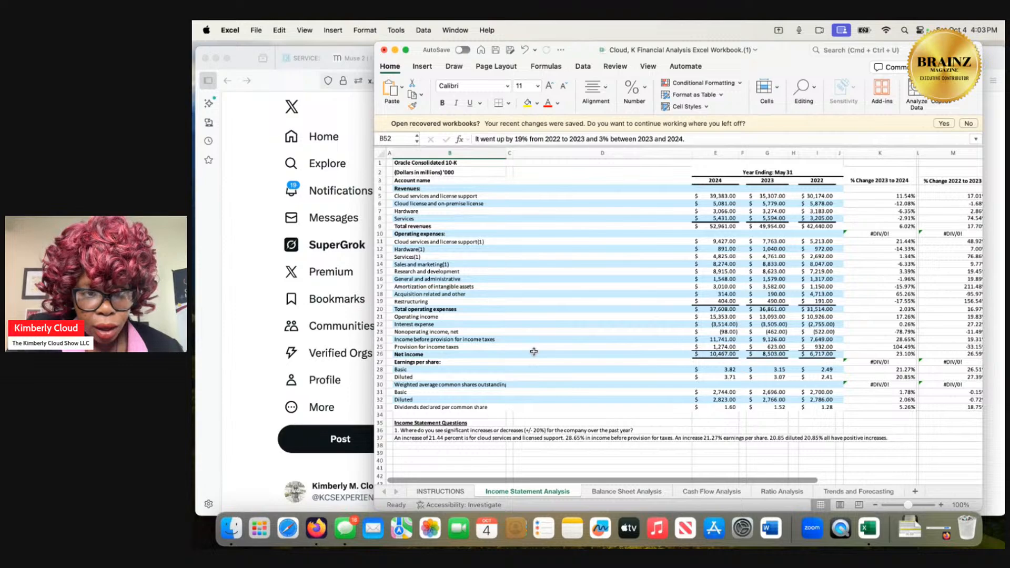
click(600, 492)
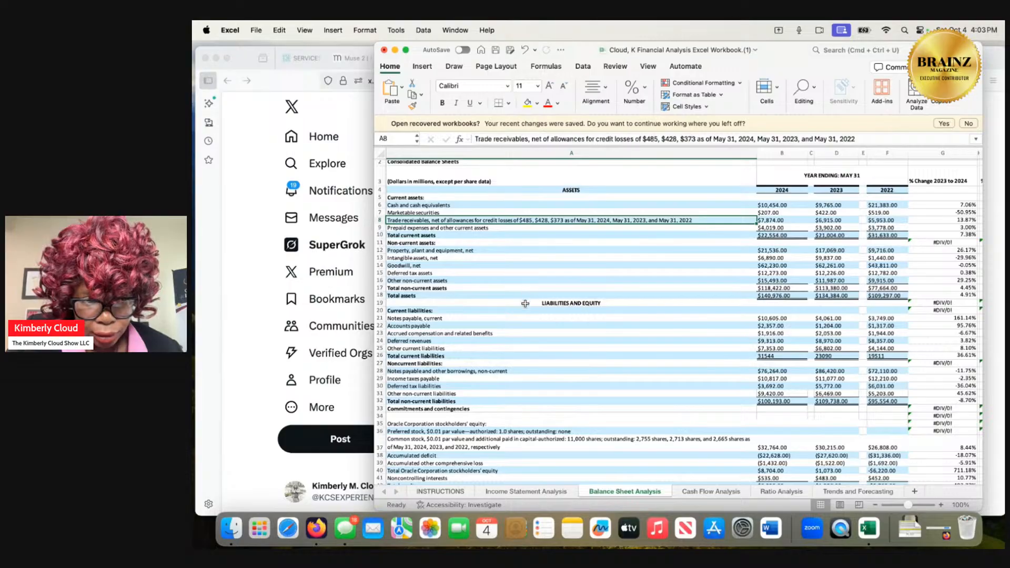
click(521, 328)
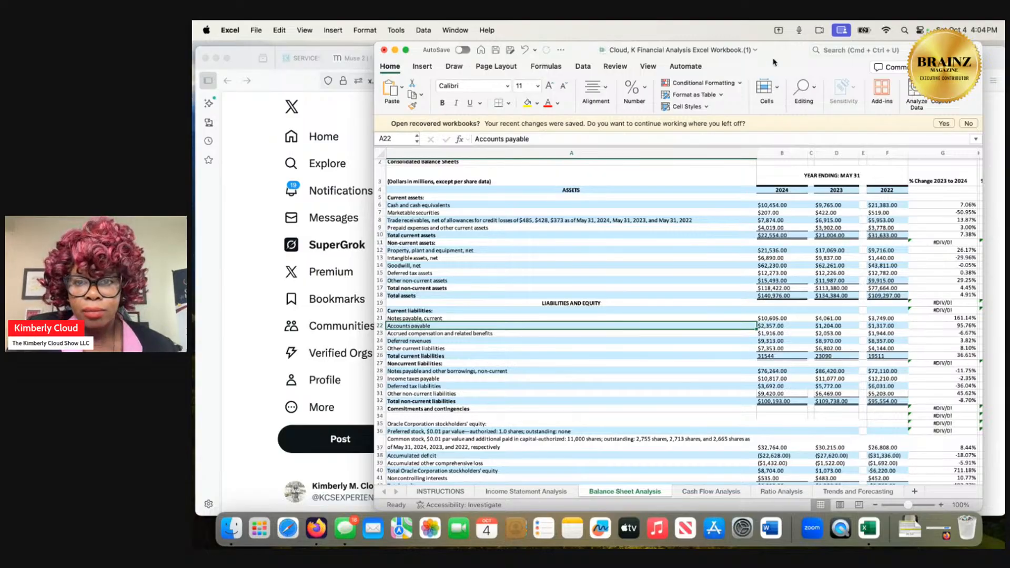
Move the workbook window aside and read the rest of SuperGrok's accounts payable versus receivable answer in Firefox.
drag(776, 66, 738, 74)
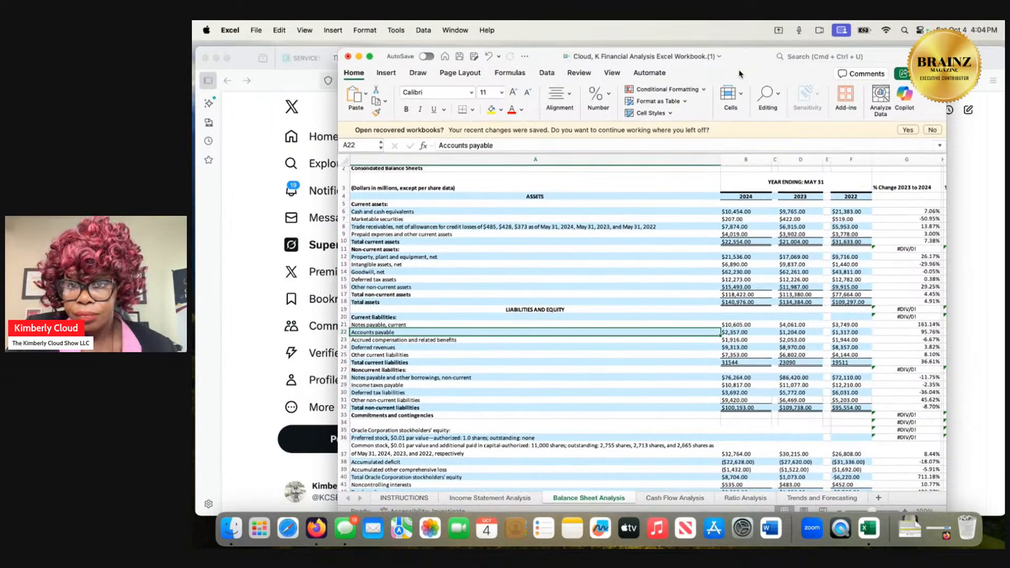
drag(738, 75, 749, 123)
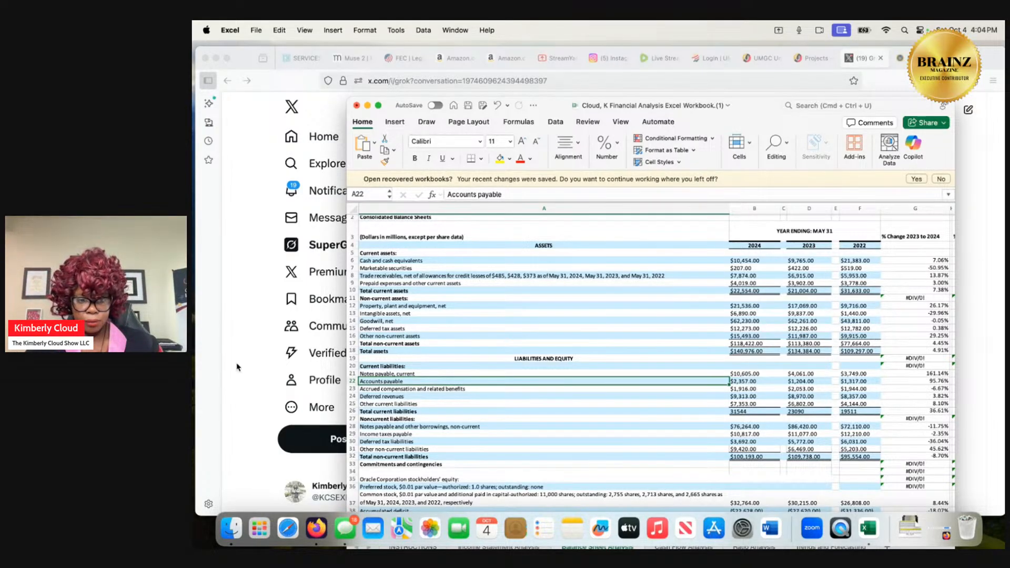
click(239, 377)
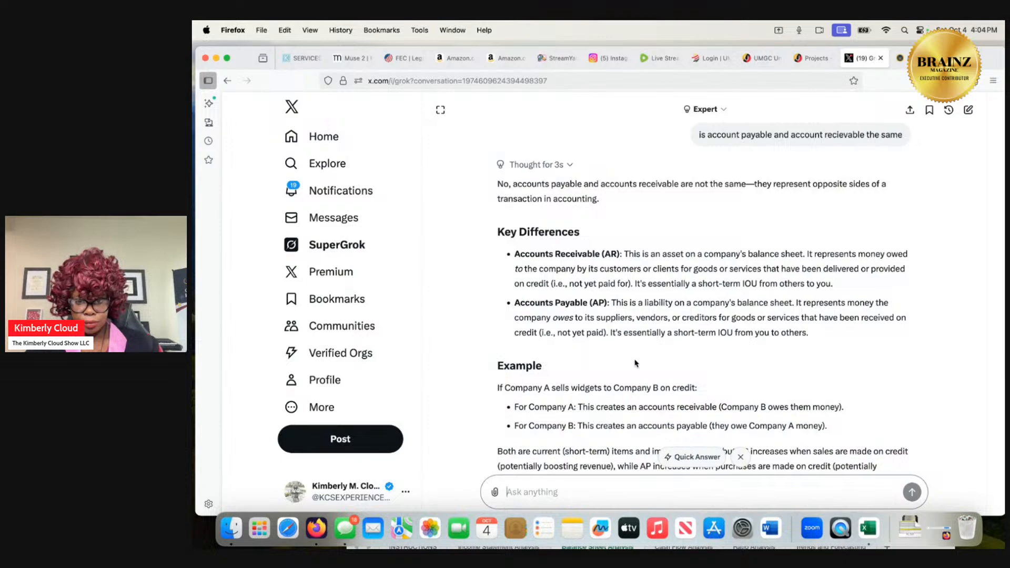
scroll(634, 360, down, 3)
scroll(635, 360, down, 2)
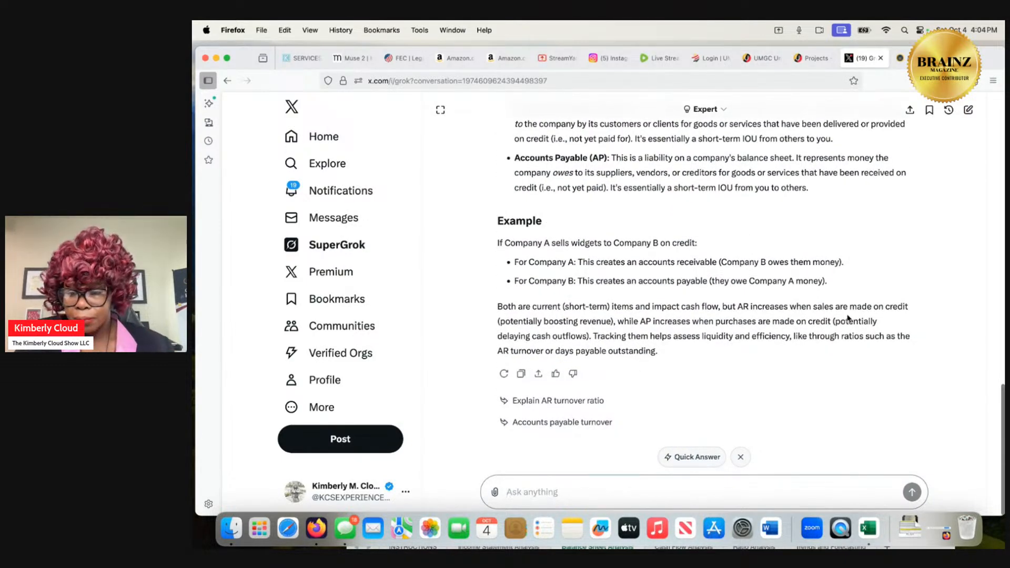
Return to the workbook's Ratio Analysis sheet and enter =8,274/2,357 as the 2024 receivables turnover ratio in B5, accepting the correction to =8274/2357.
click(909, 526)
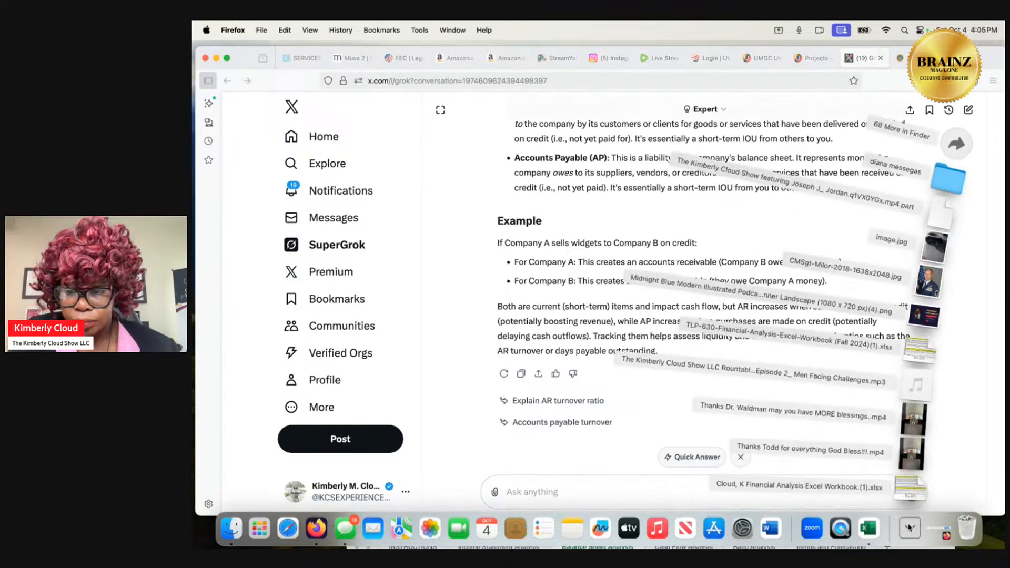
click(904, 479)
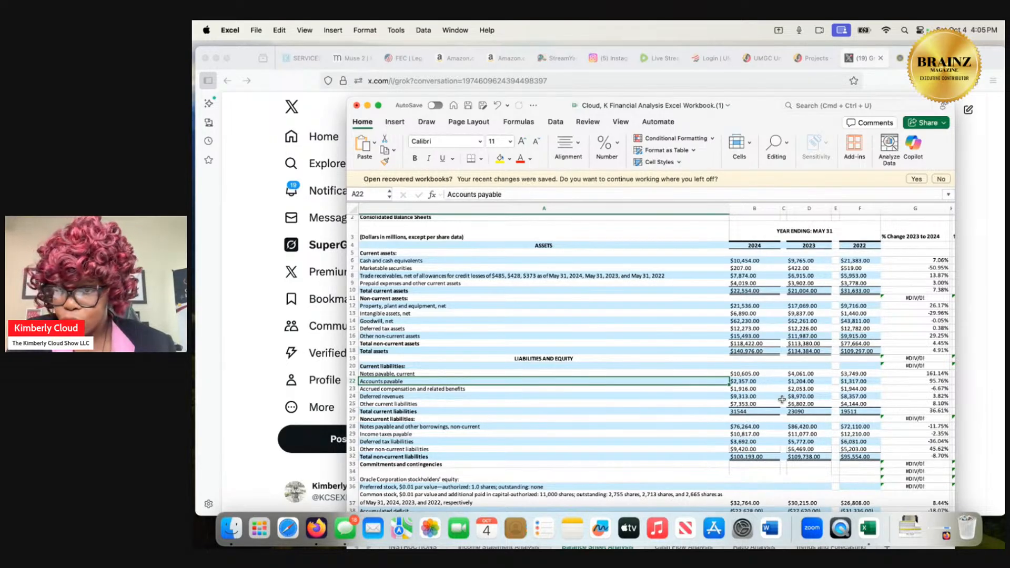
drag(780, 121, 762, 64)
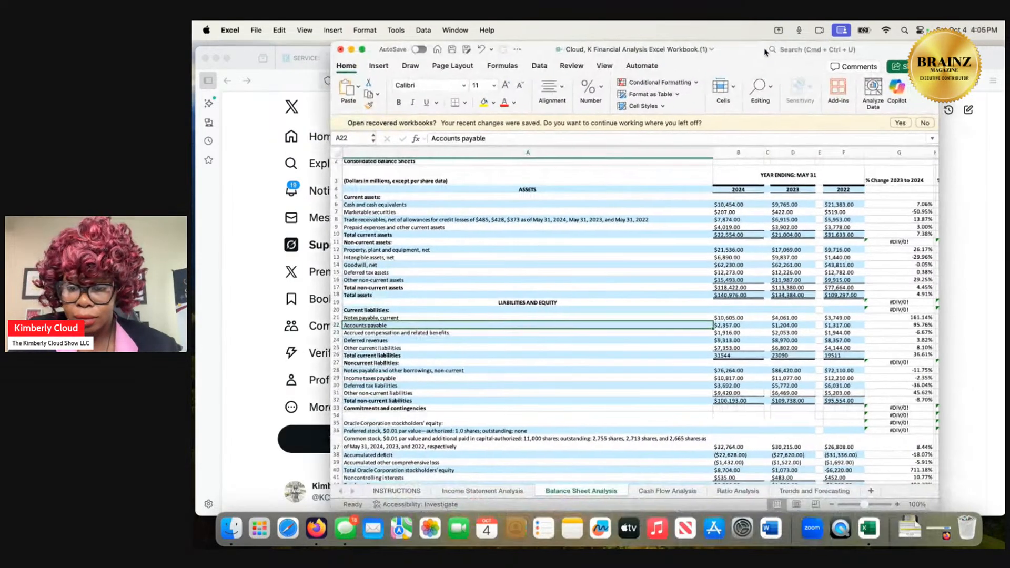
click(743, 491)
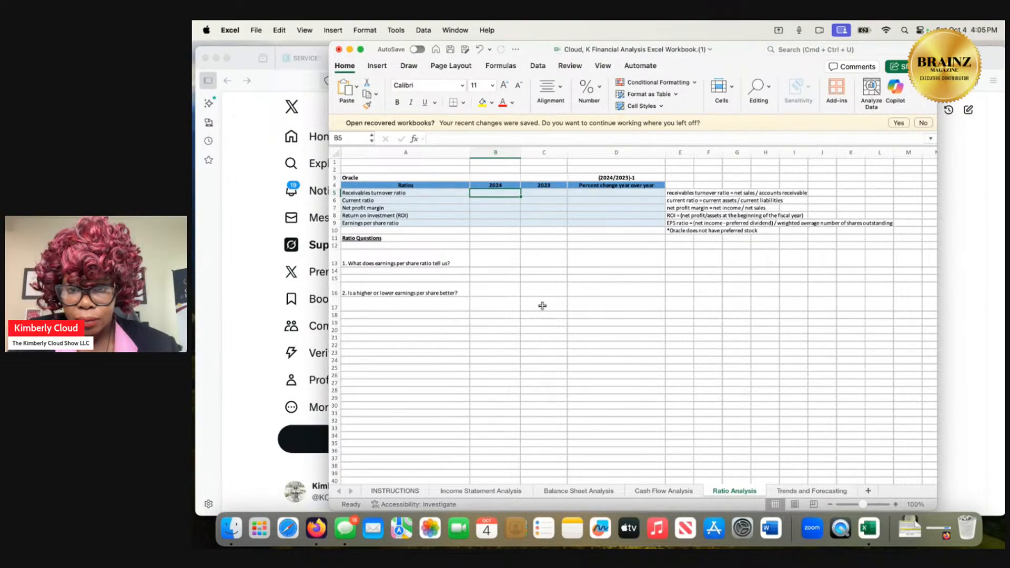
click(470, 138)
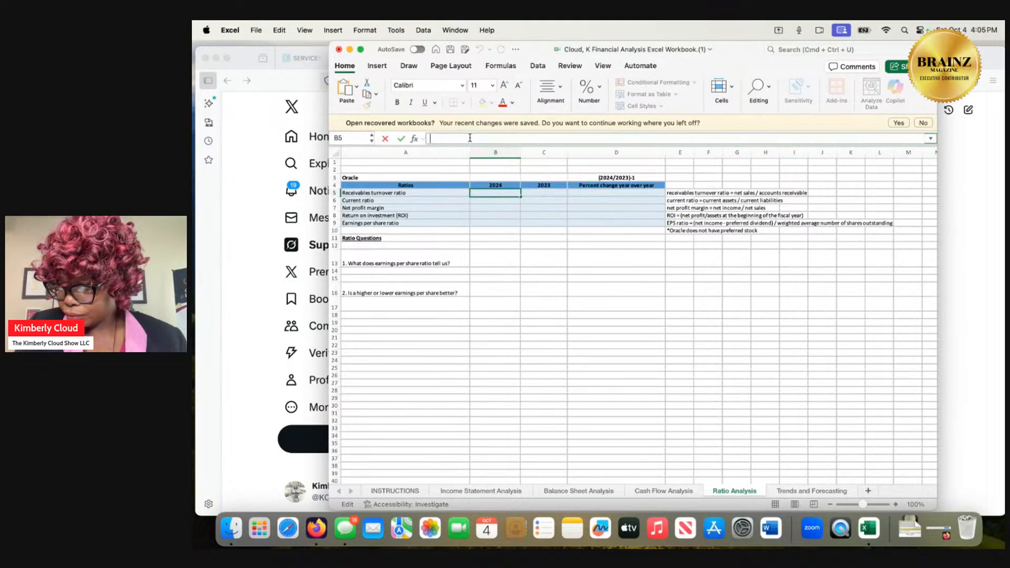
text(=8,274/)
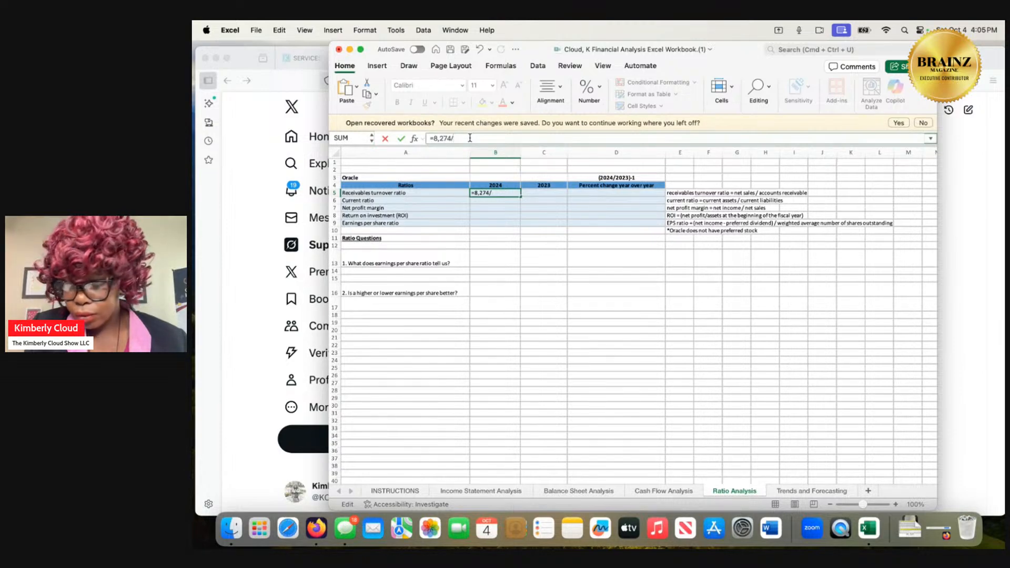
text(2)
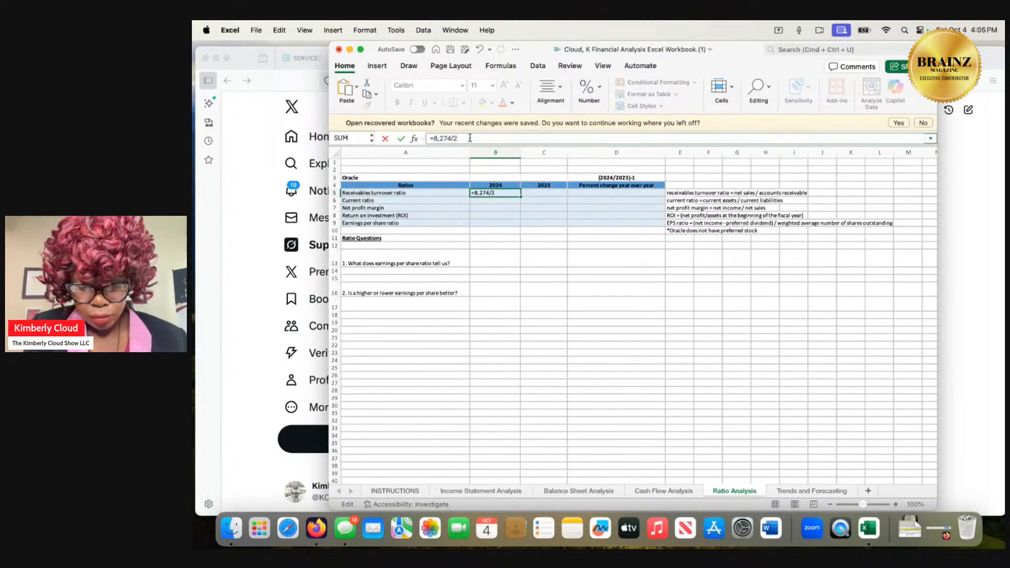
text(,)
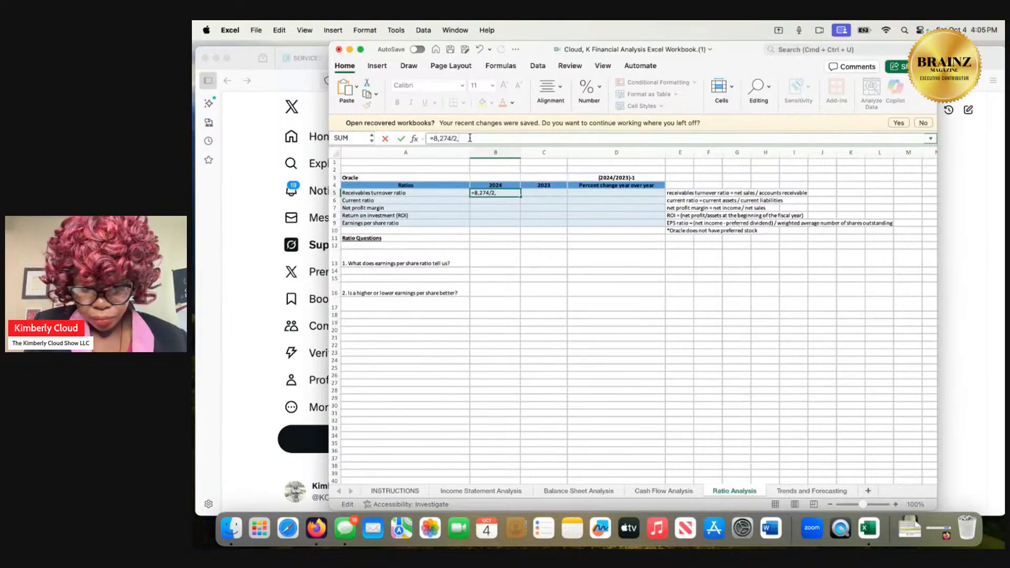
text(357)
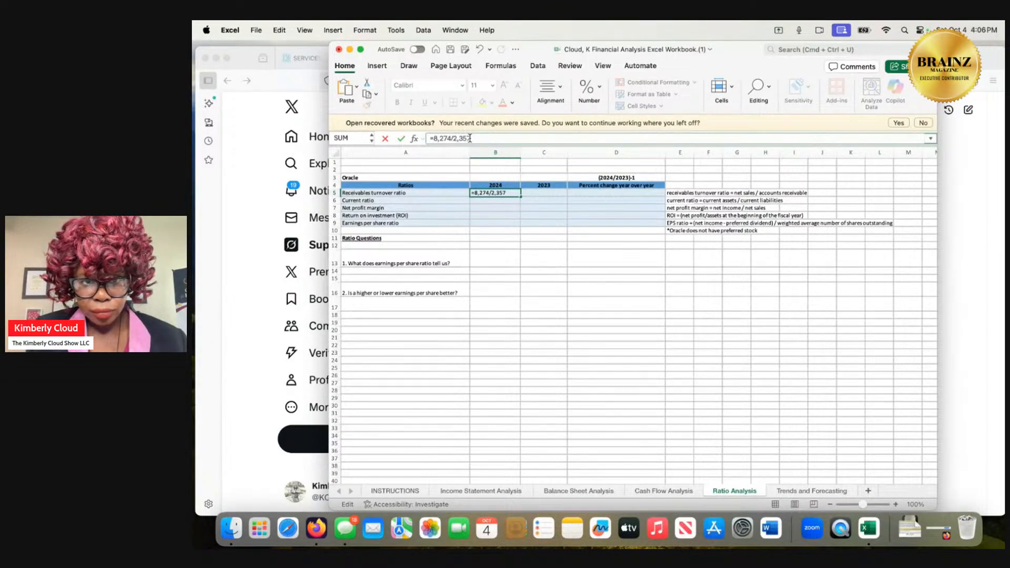
key(Return)
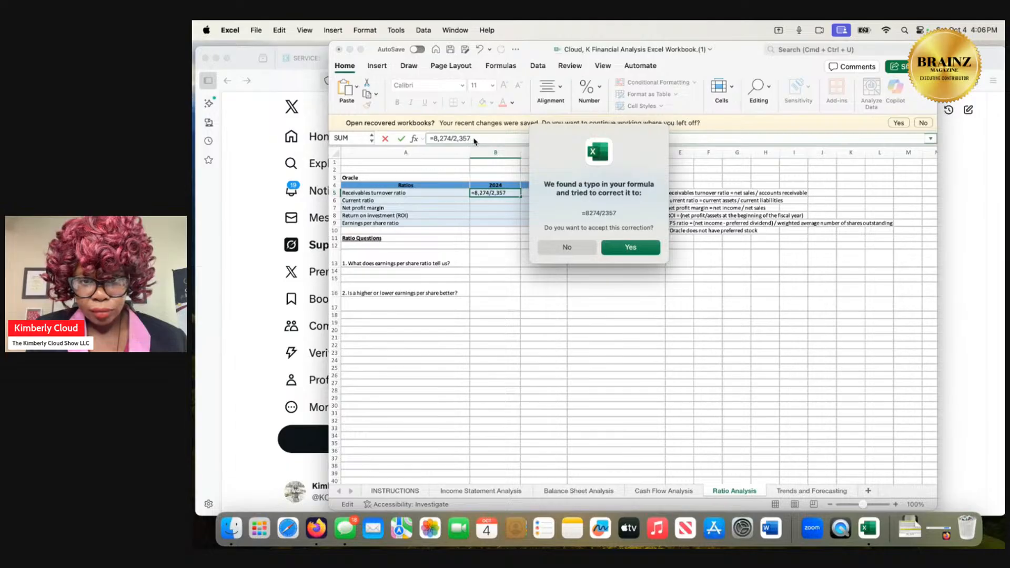
click(637, 244)
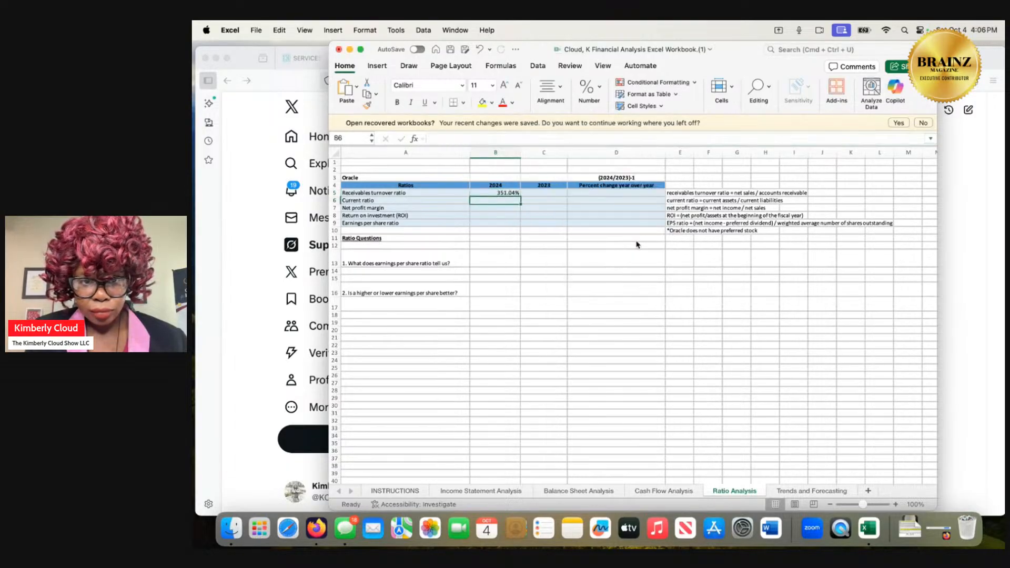
Enter =8,833/1/204 as the 2023 receivables turnover ratio in C5 and accept the suggested correction to =8833/1/204.
click(547, 193)
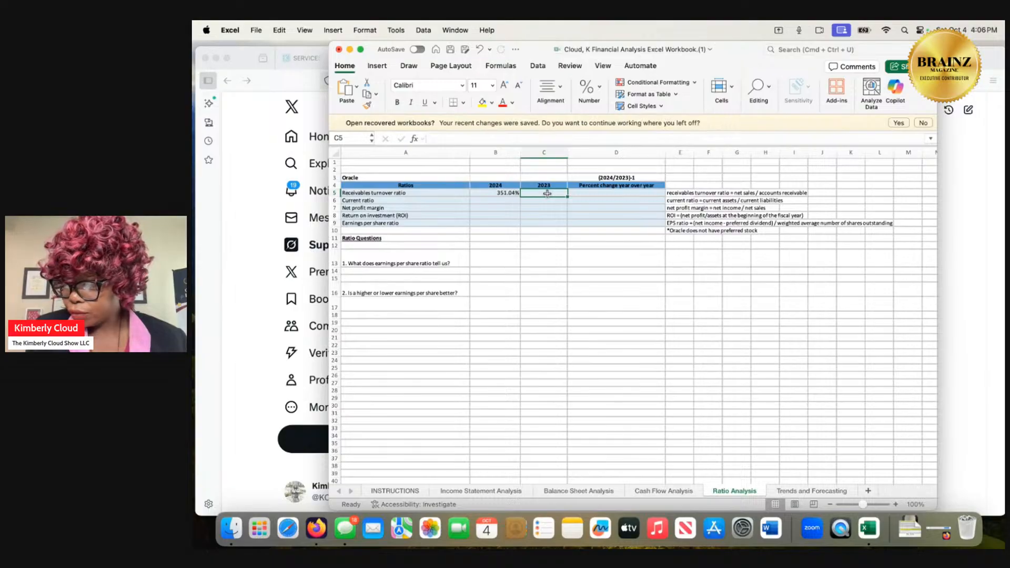
text(=)
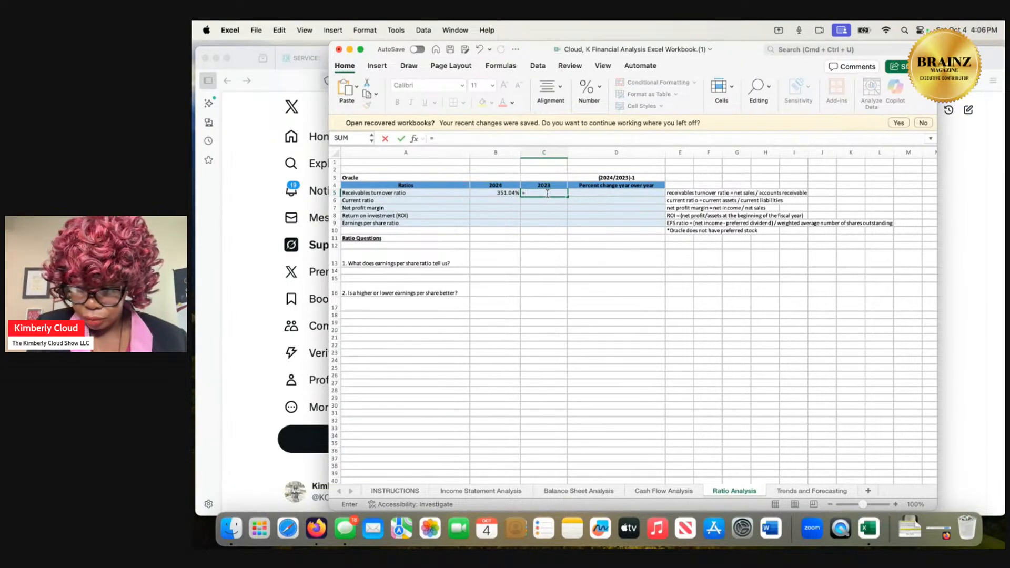
text(8,)
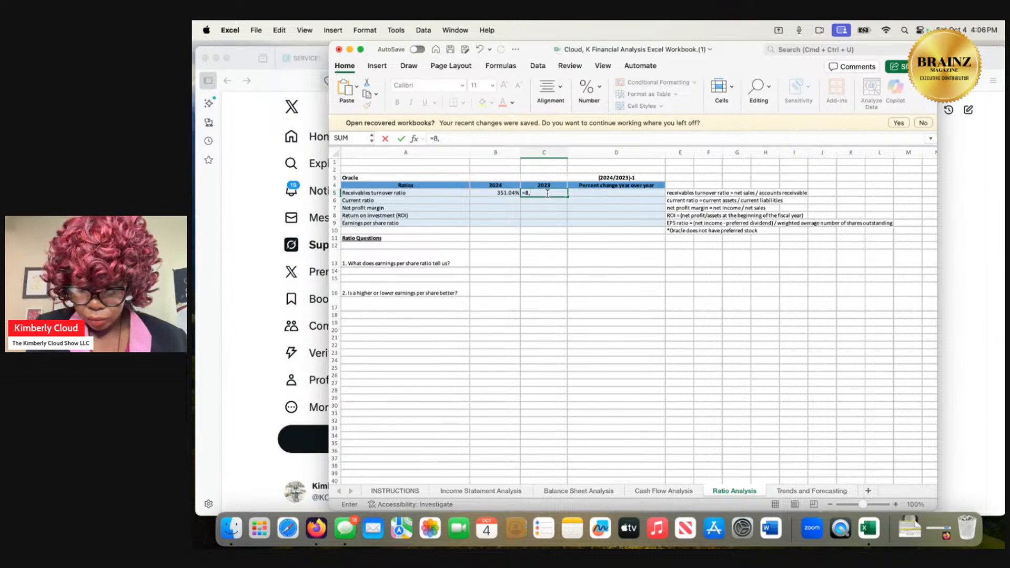
text(83)
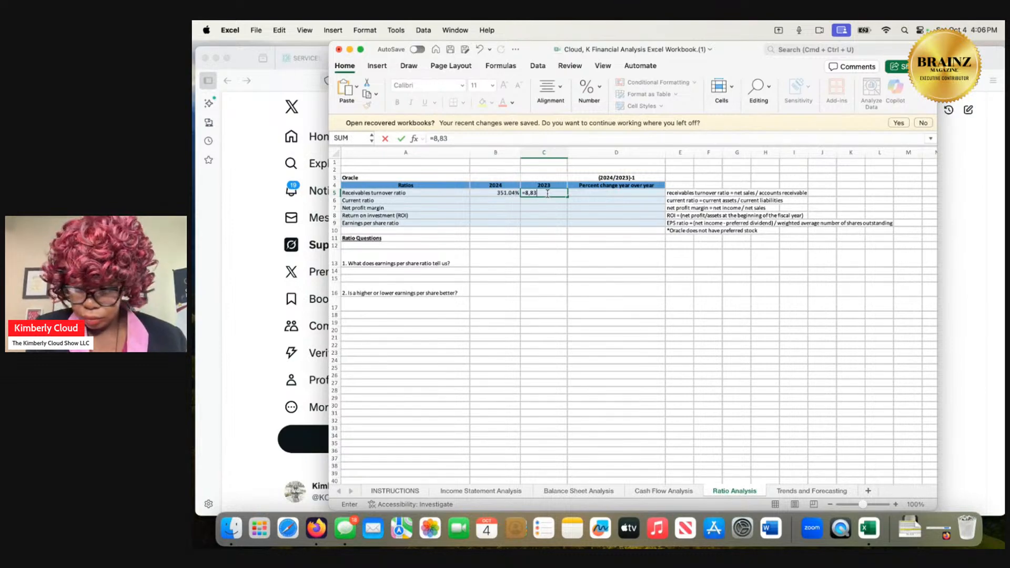
text(3/)
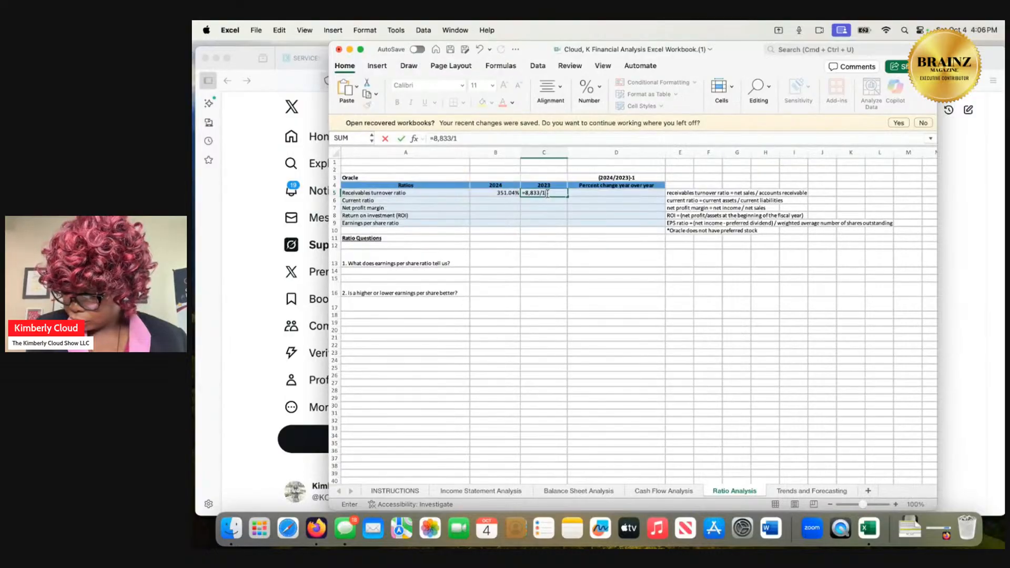
text(1/20)
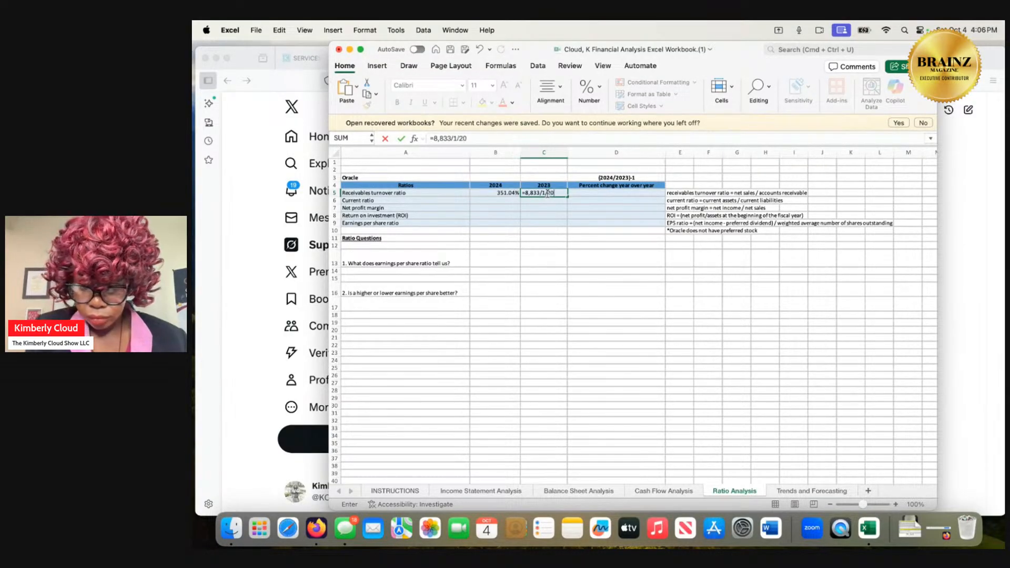
text(4)
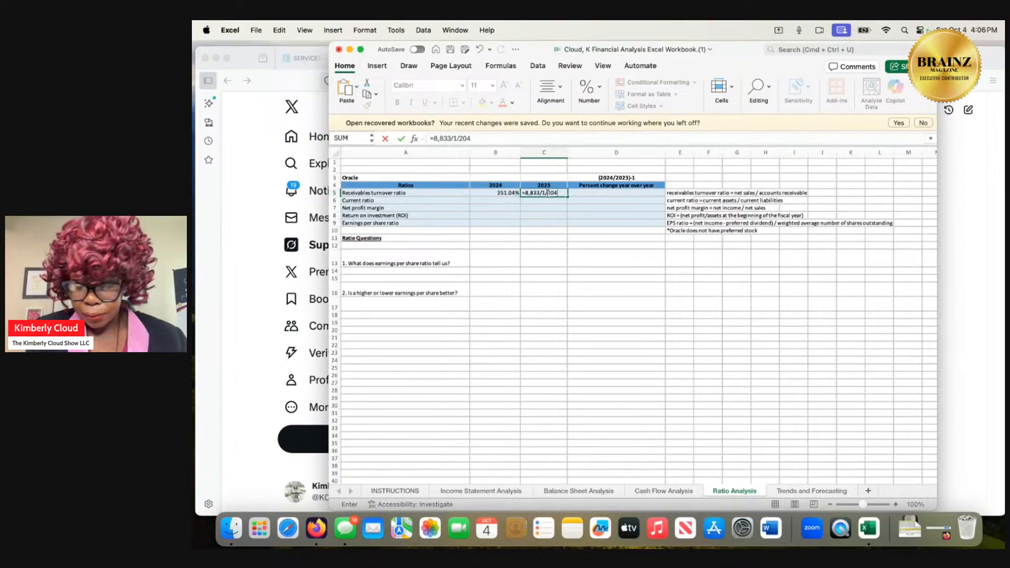
key(Return)
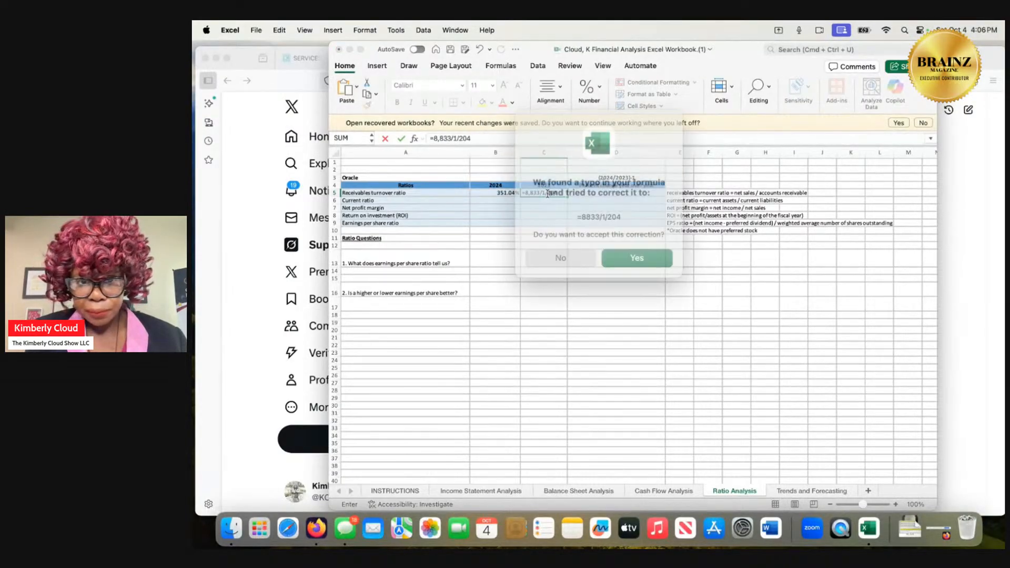
click(630, 253)
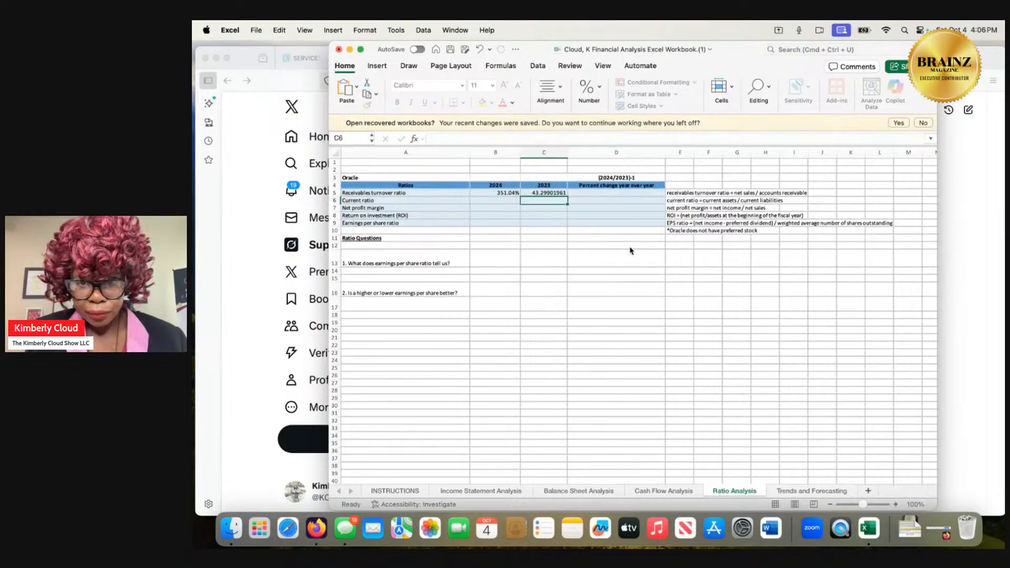
Format the 2023 receivables turnover ratio in C5 as a percentage with two decimal places.
click(542, 193)
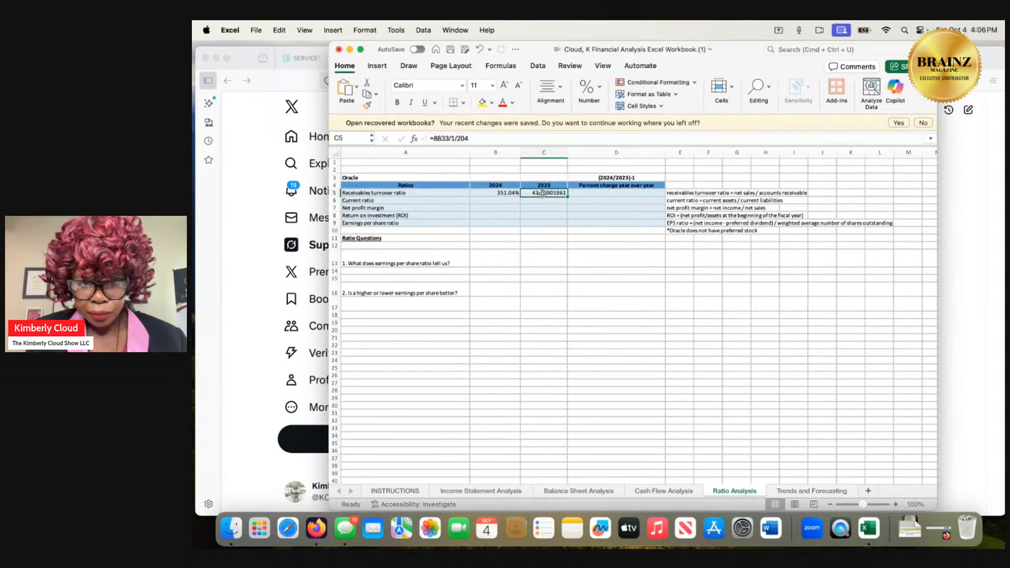
right_click(541, 194)
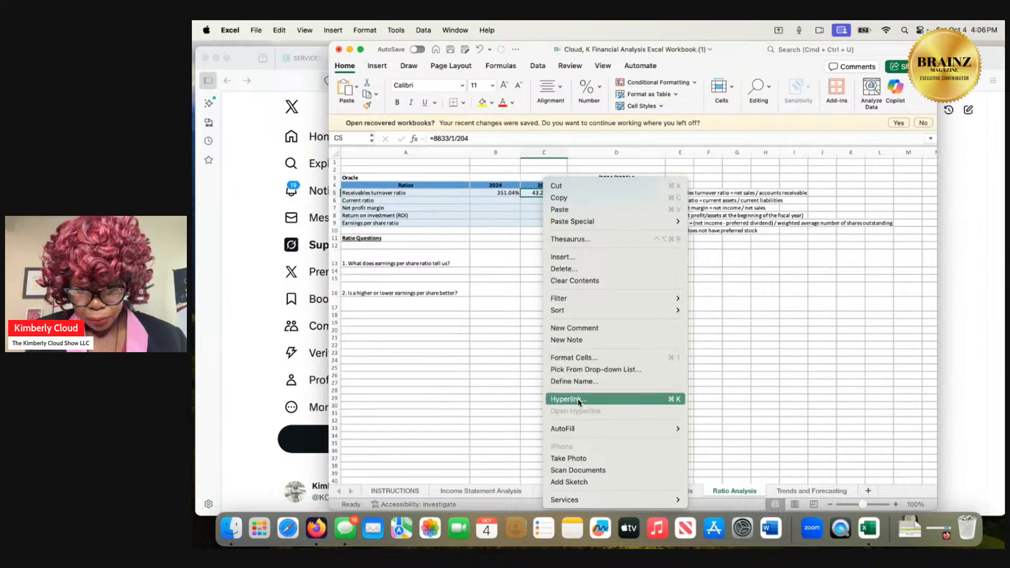
click(596, 356)
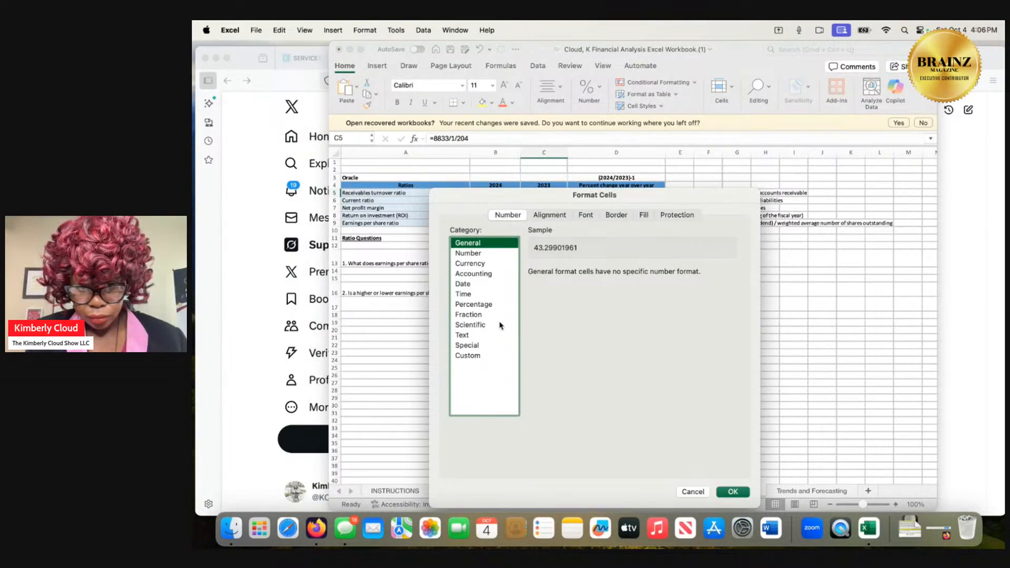
click(489, 306)
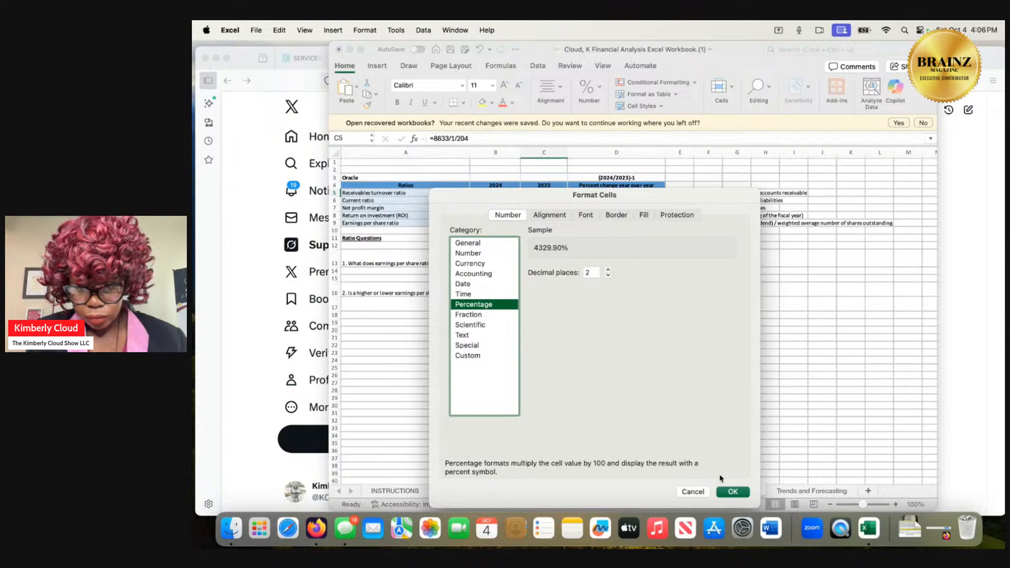
click(732, 491)
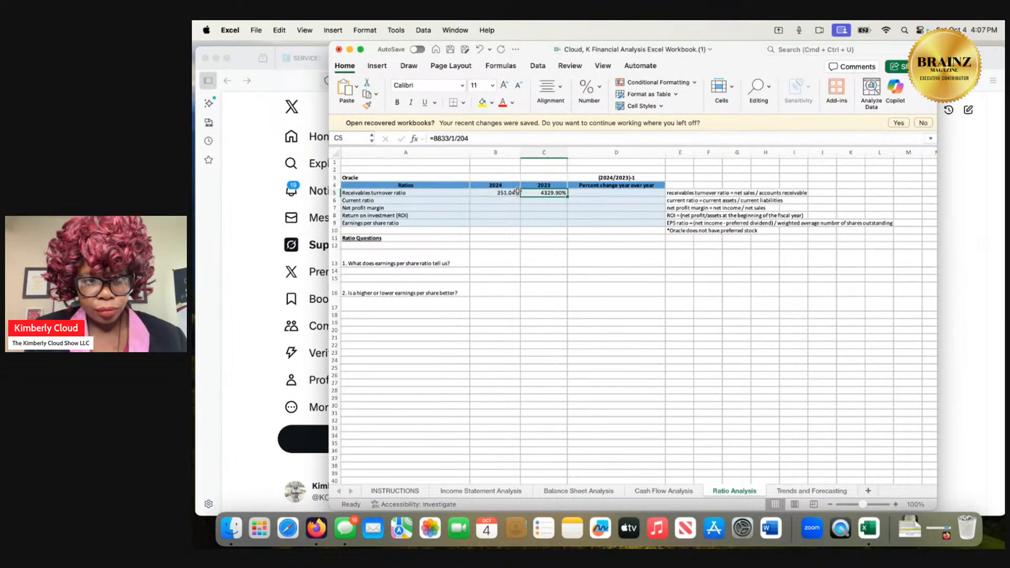
Examine the Income Statement and Balance Sheet Analysis sheets for total current assets and total current liabilities, and return to B6 on Ratio Analysis.
click(501, 202)
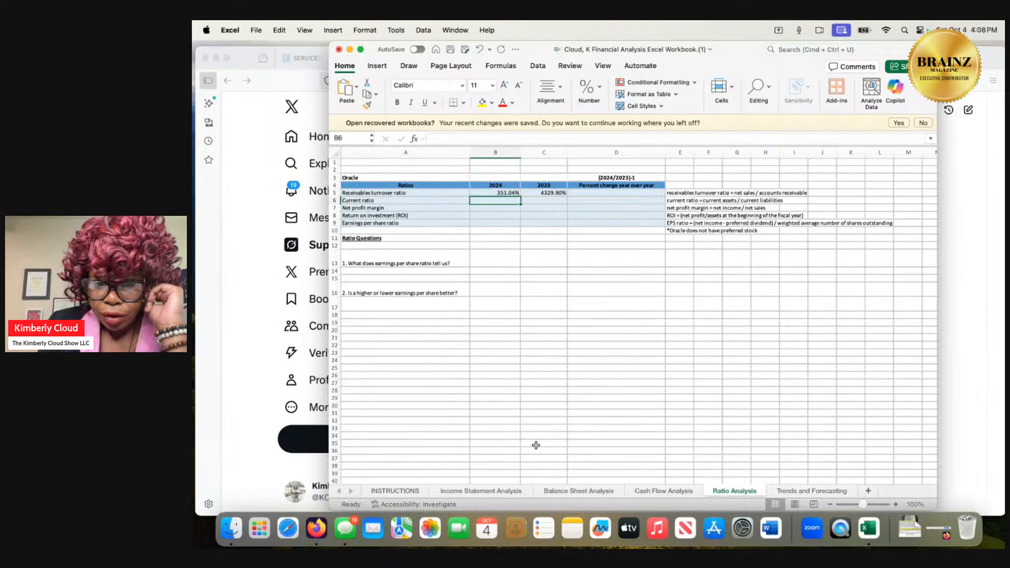
click(506, 490)
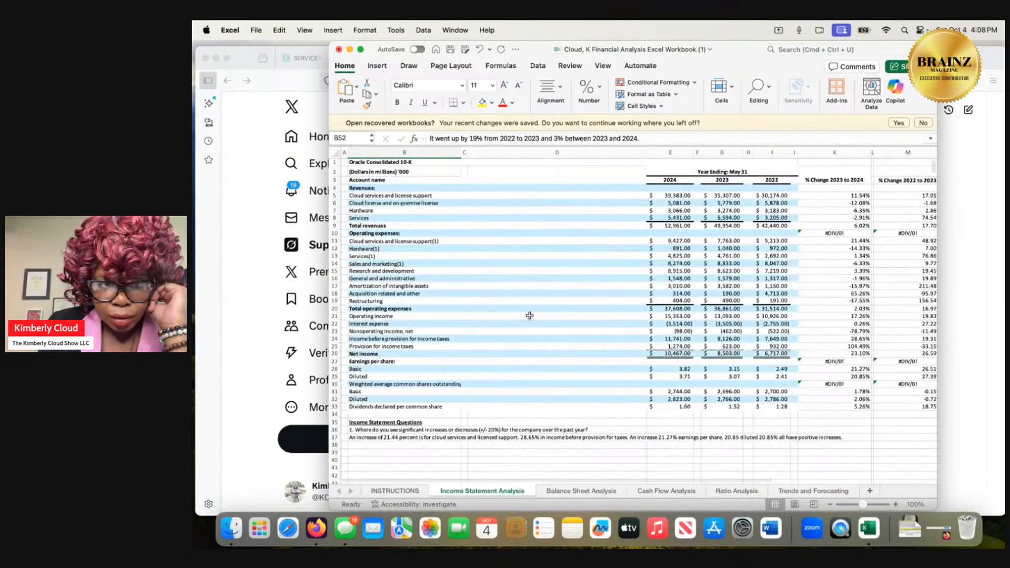
scroll(529, 316, down, 1)
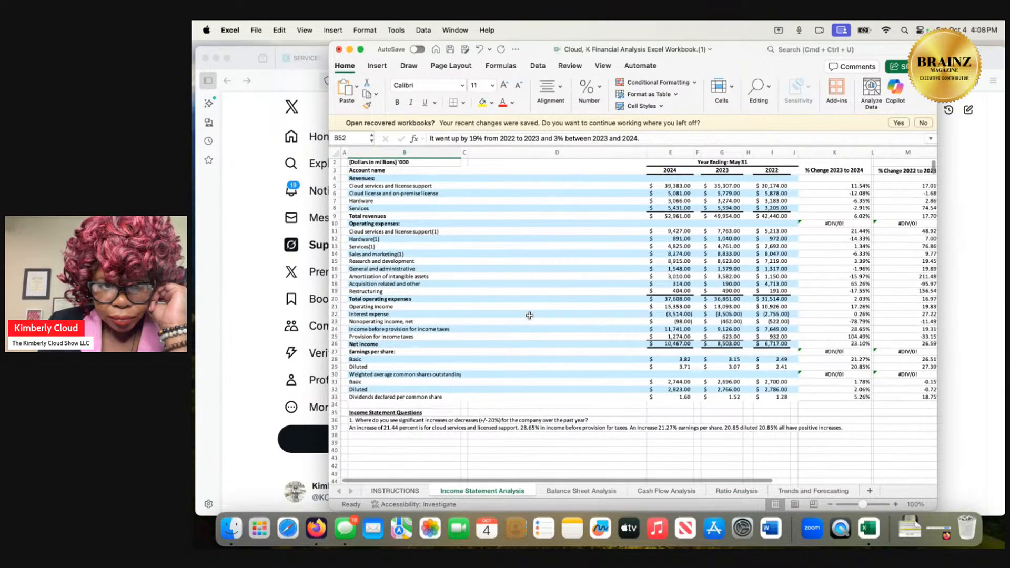
scroll(530, 316, up, 1)
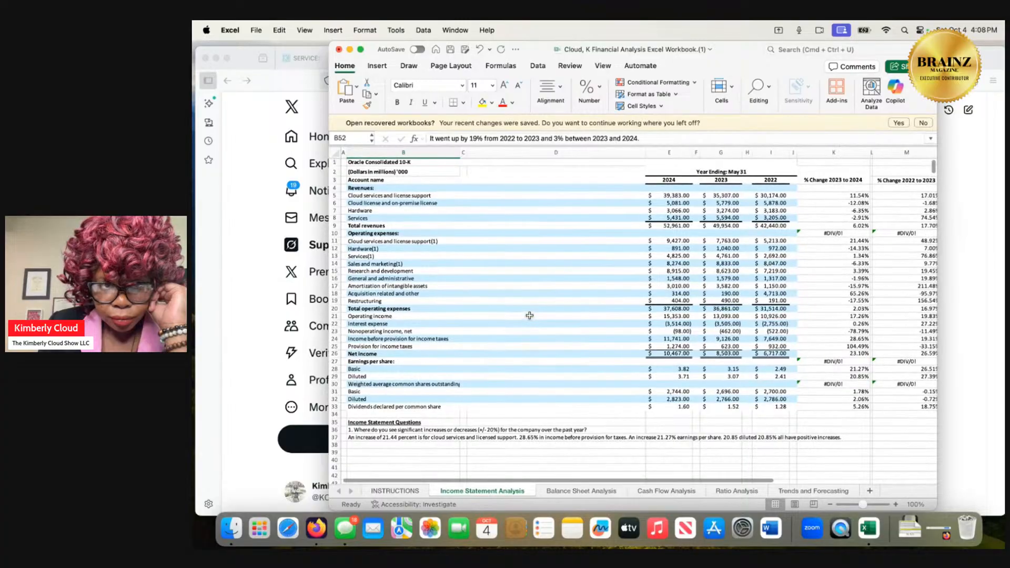
scroll(529, 316, down, 1)
scroll(529, 316, down, 5)
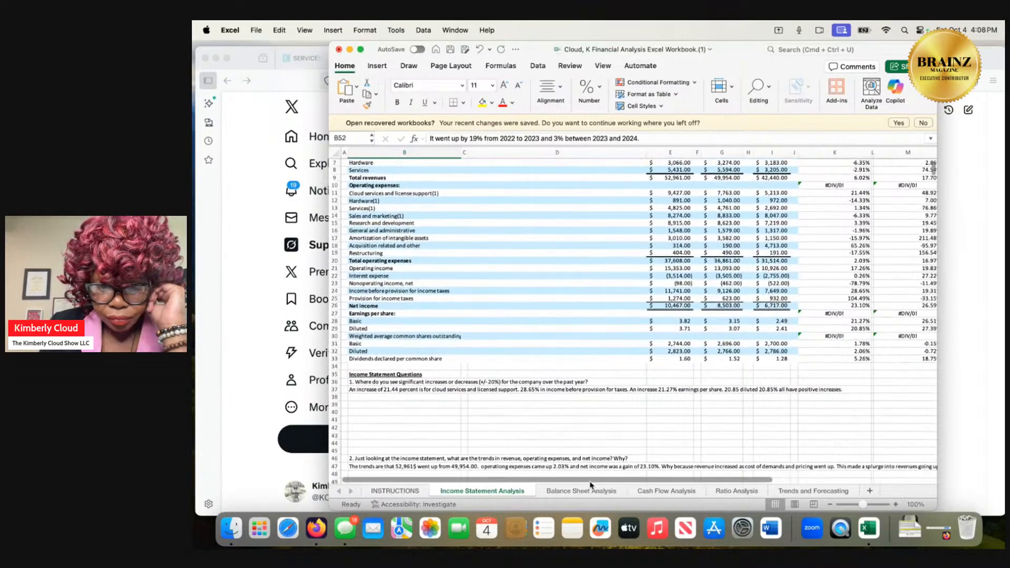
click(586, 492)
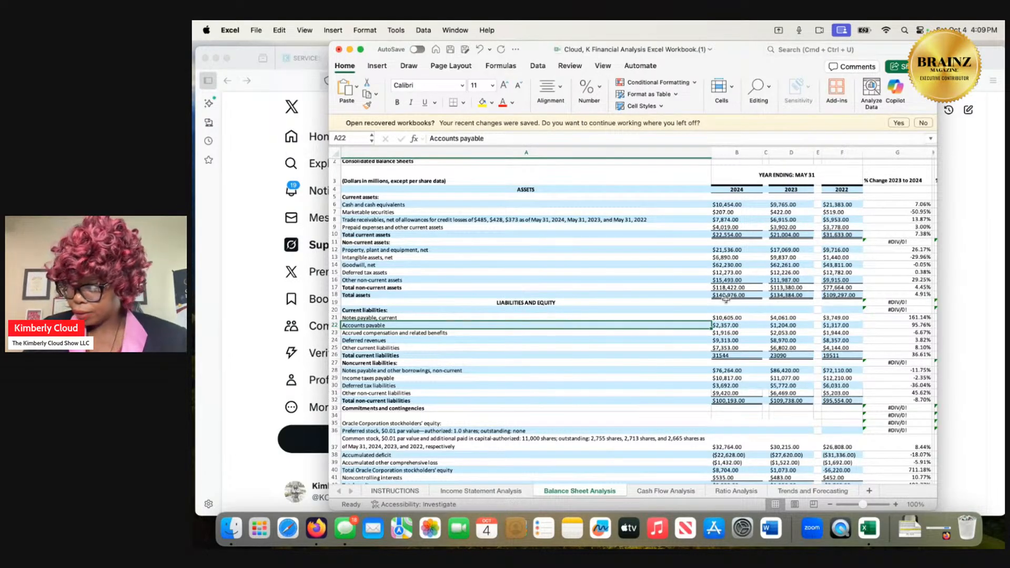
click(739, 492)
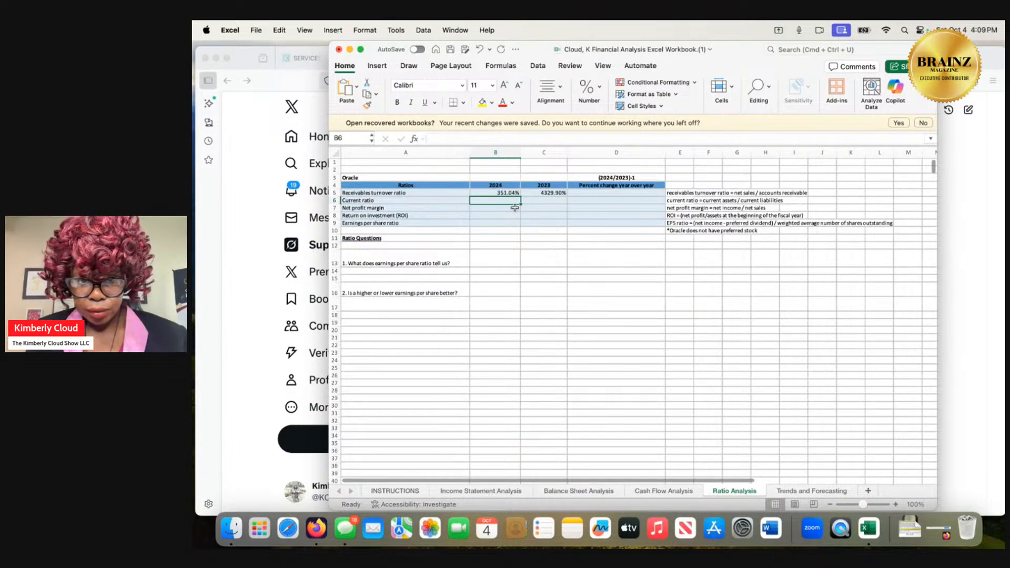
Enter =22,554/31544 as the 2024 current ratio in B6 and accept the suggested correction to =22554/31544.
click(464, 139)
text(=)
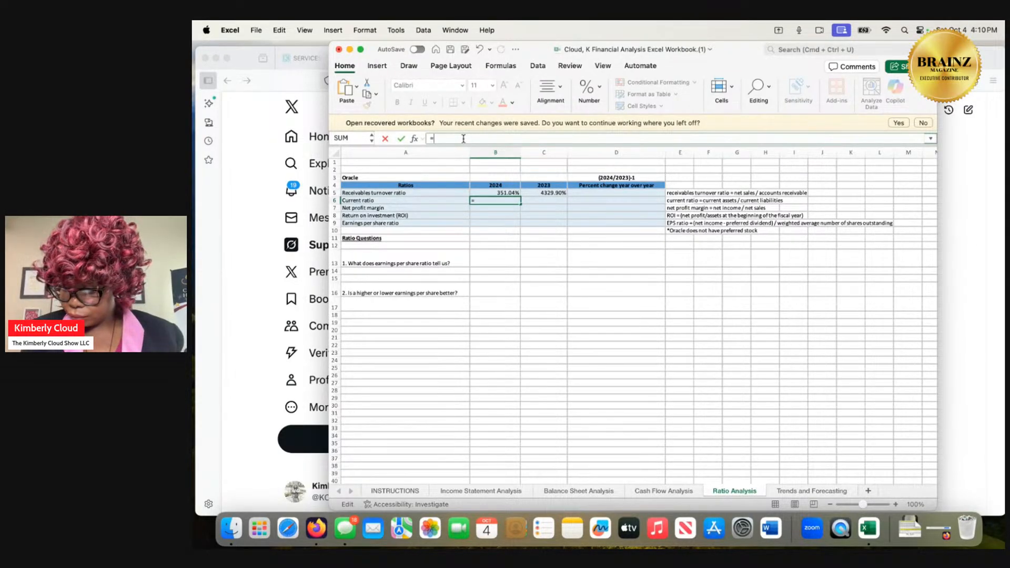
text(22)
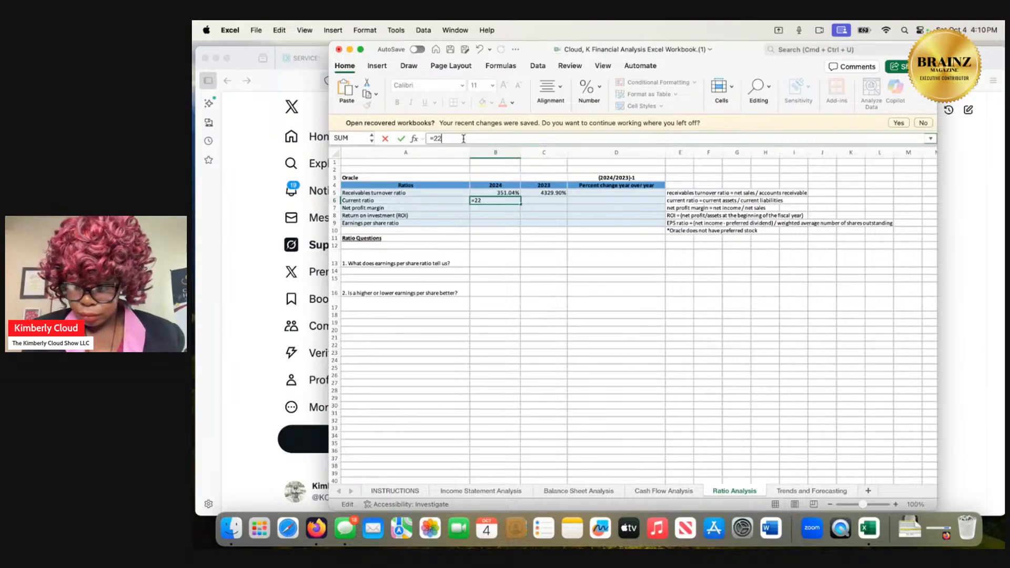
text(.554)
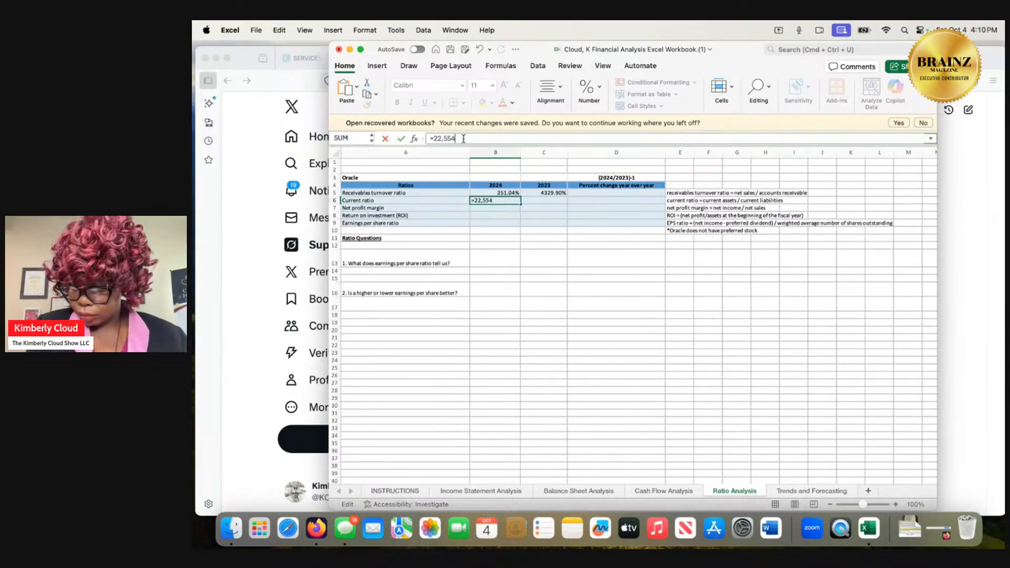
text(/)
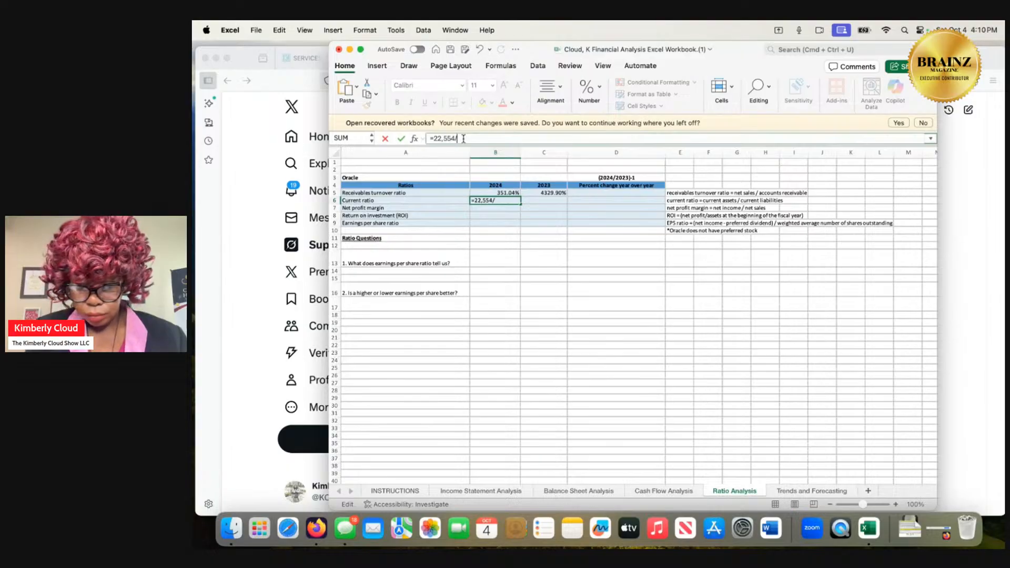
text(31)
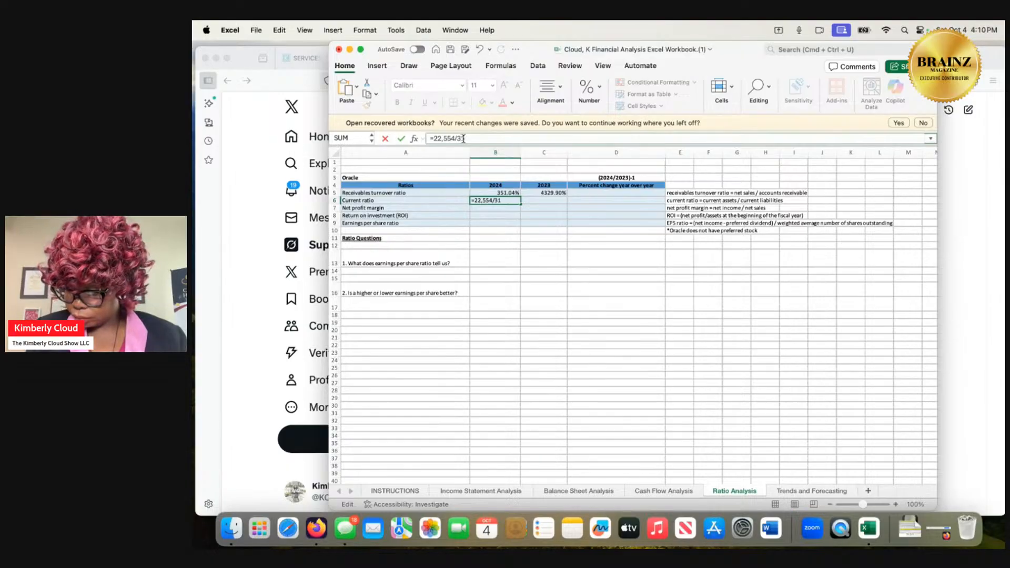
text(544)
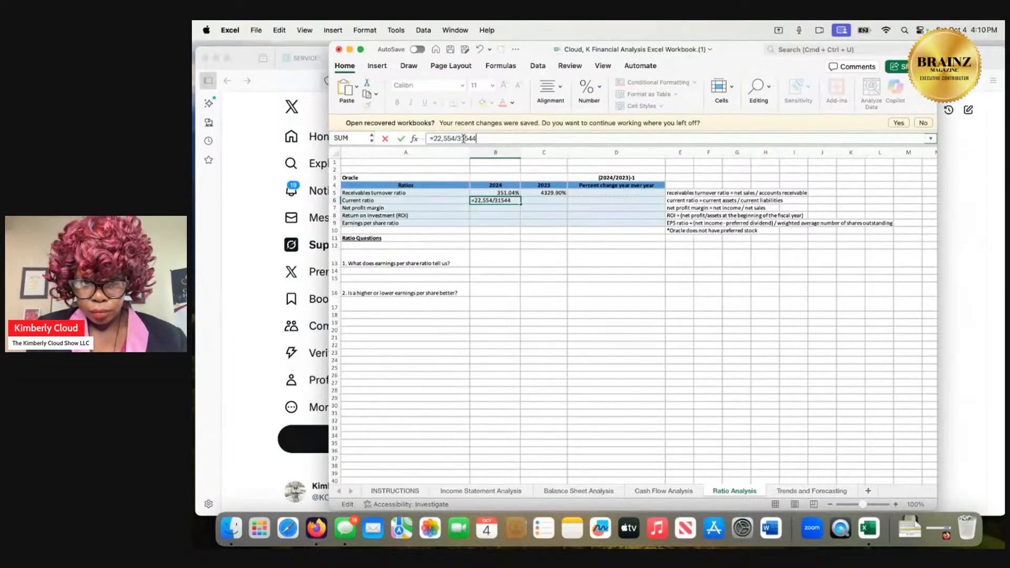
key(Return)
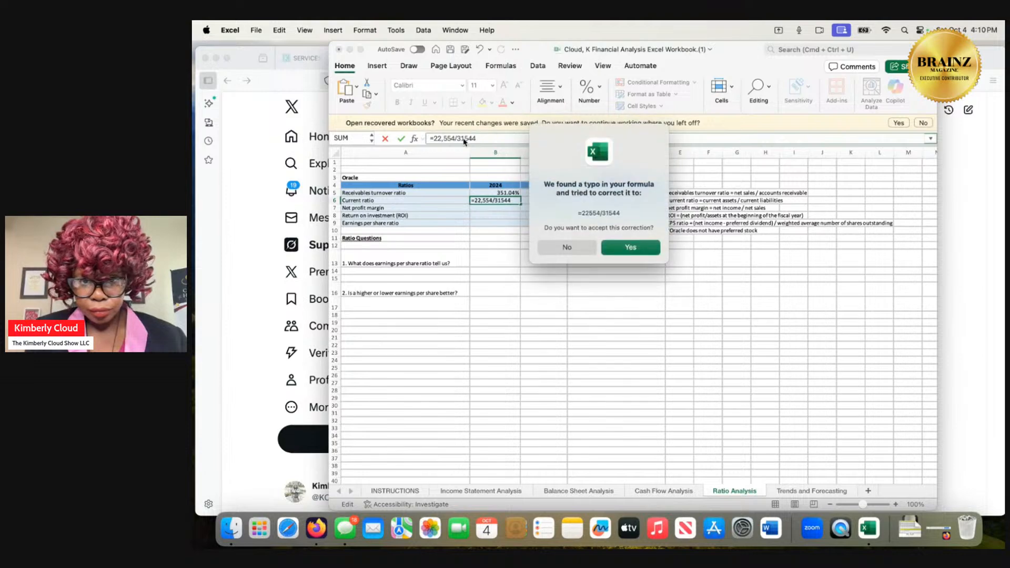
click(613, 248)
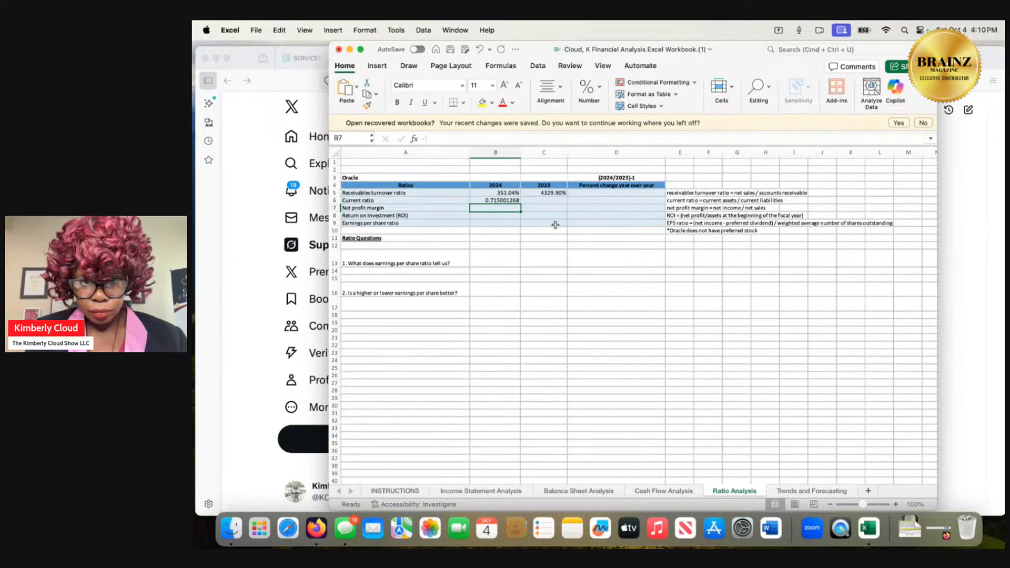
Format the 2024 current ratio in B6 as a percentage with two decimal places.
click(517, 200)
right_click(518, 201)
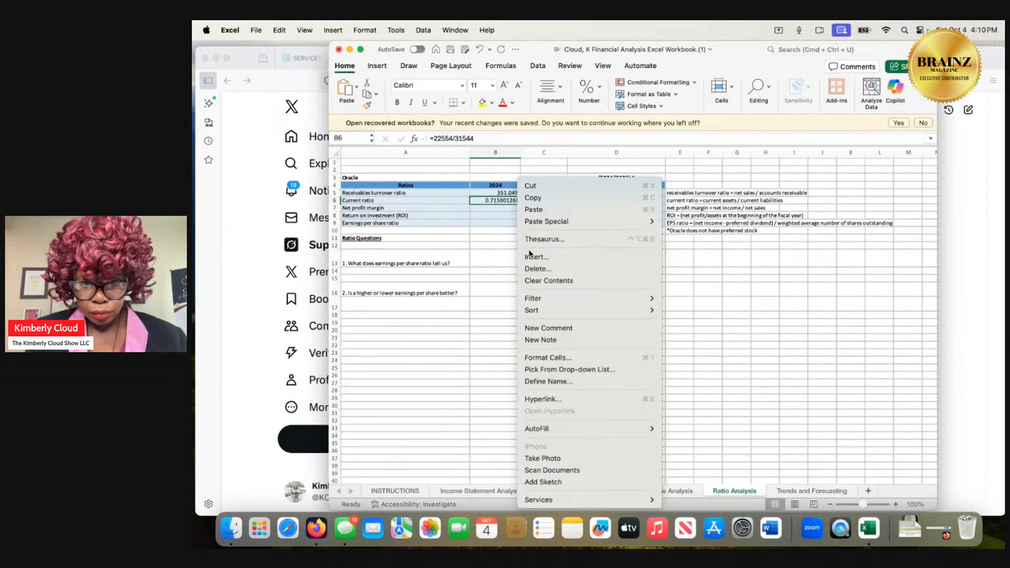
click(551, 362)
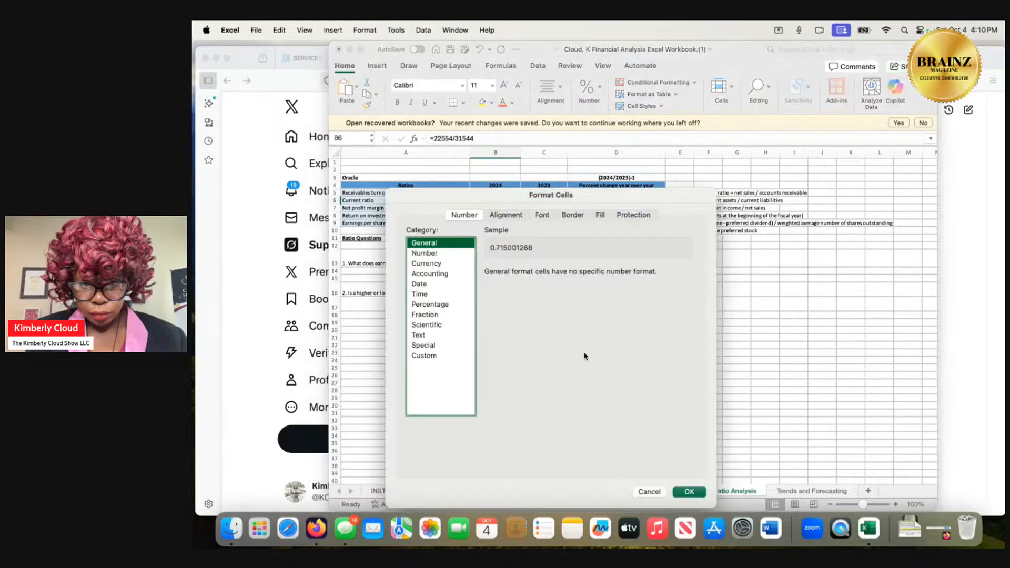
click(439, 309)
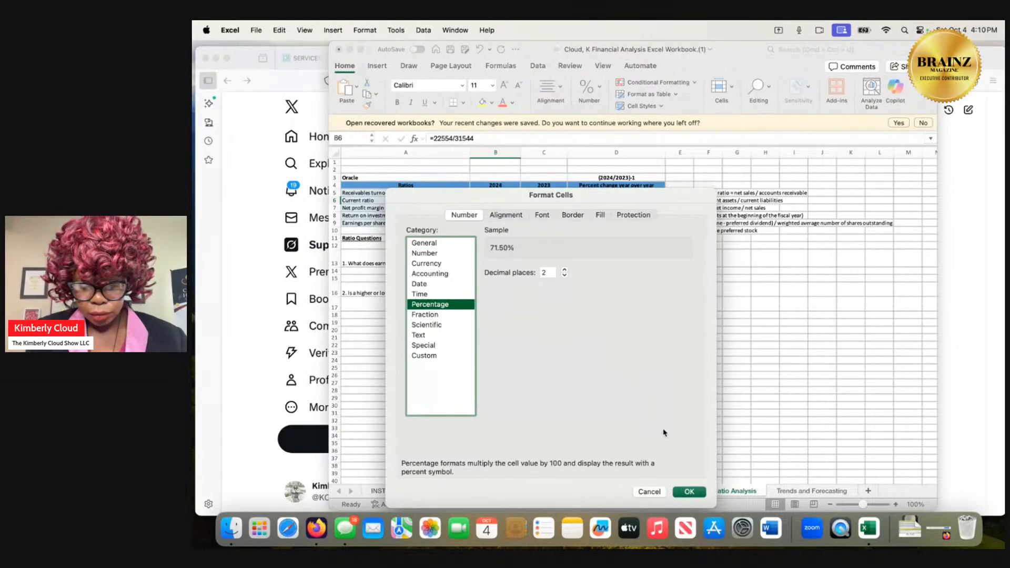
click(686, 492)
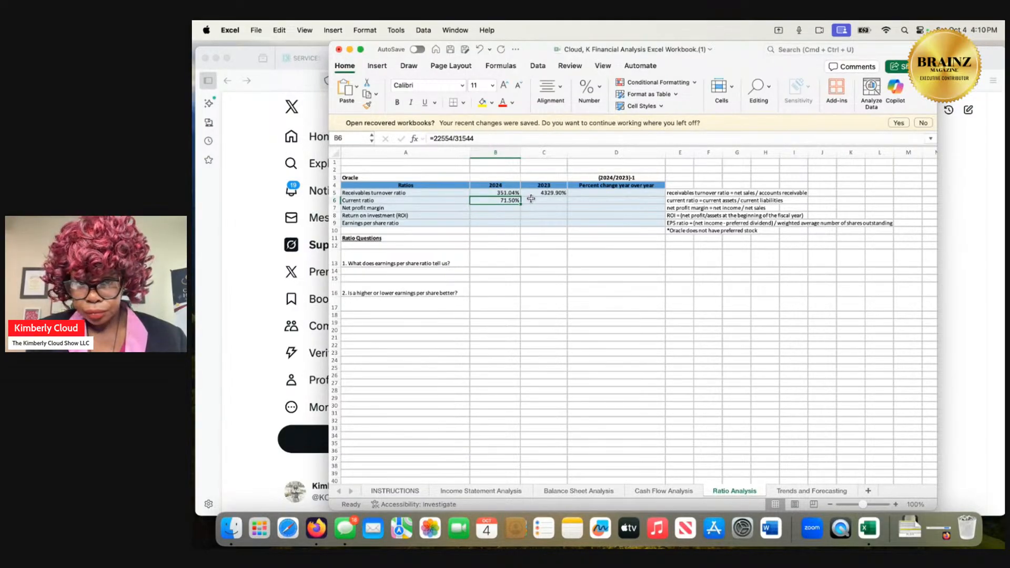
Enter =21004/23090 as the 2023 current ratio in C6.
click(532, 203)
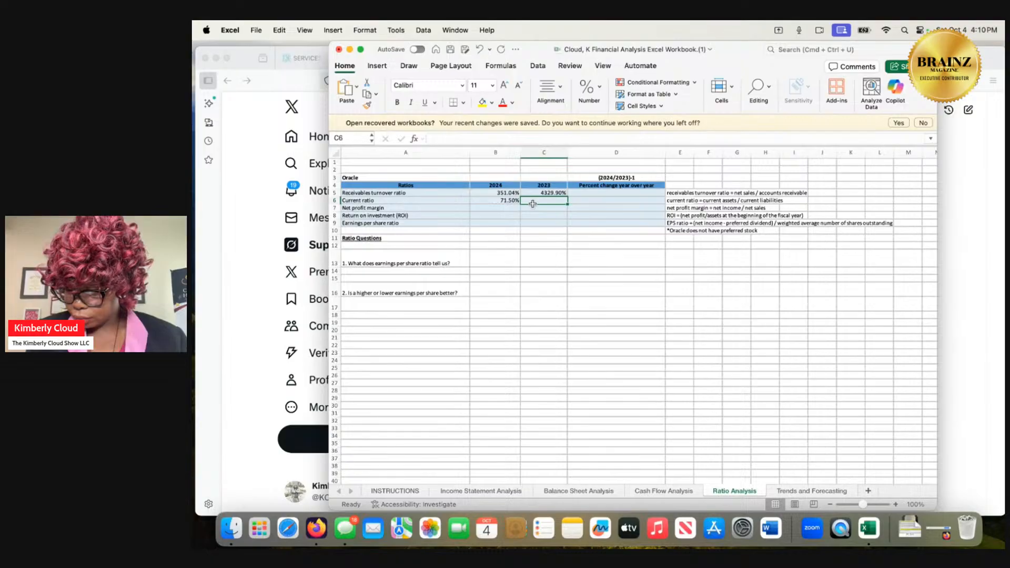
click(493, 137)
text(=)
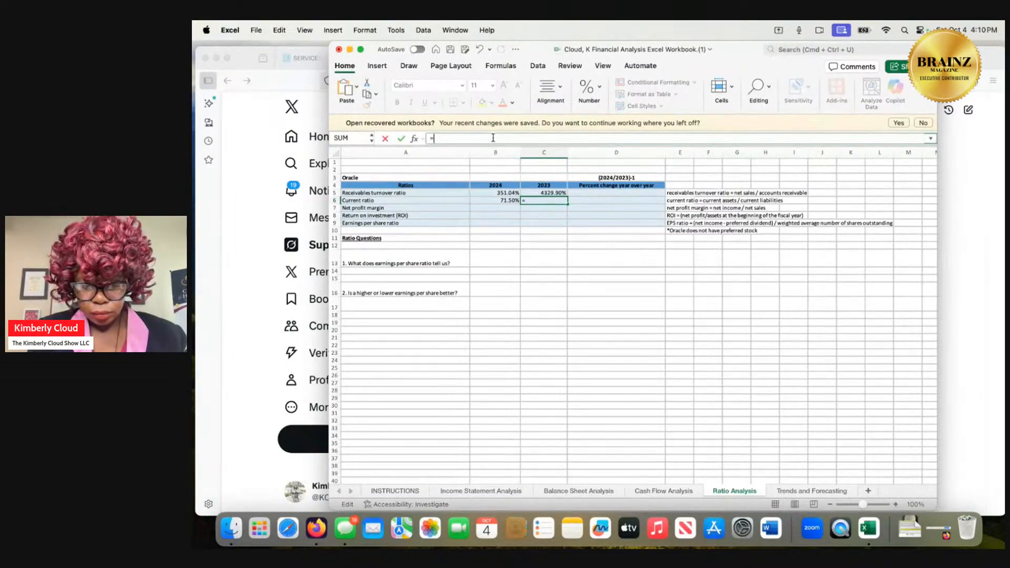
text(2100)
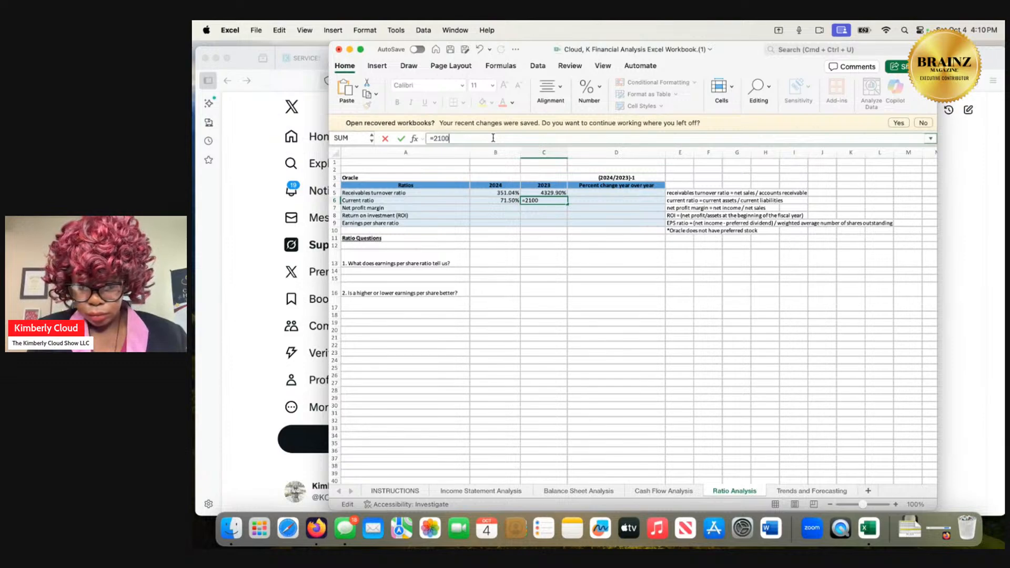
text(4/)
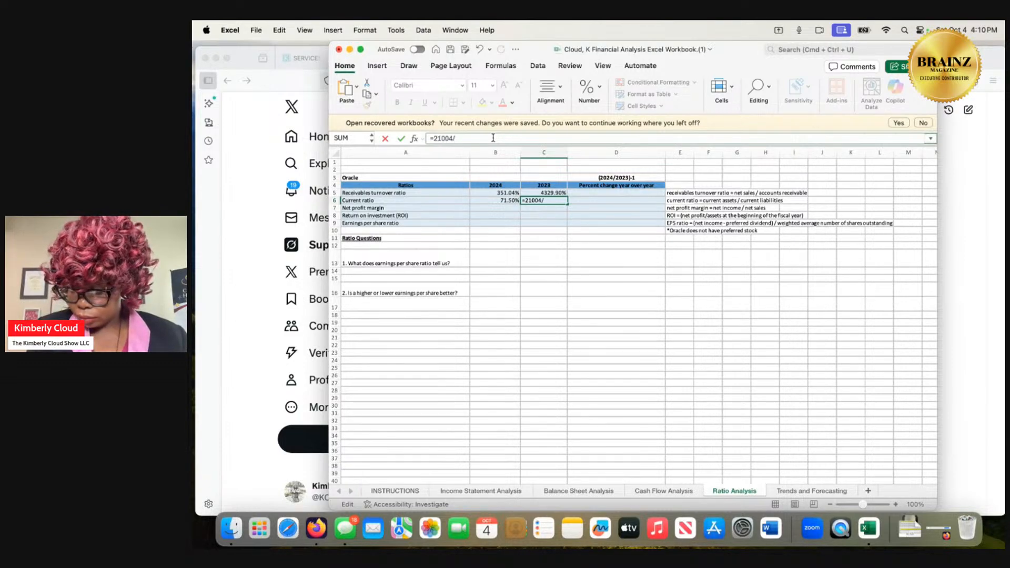
text(23090)
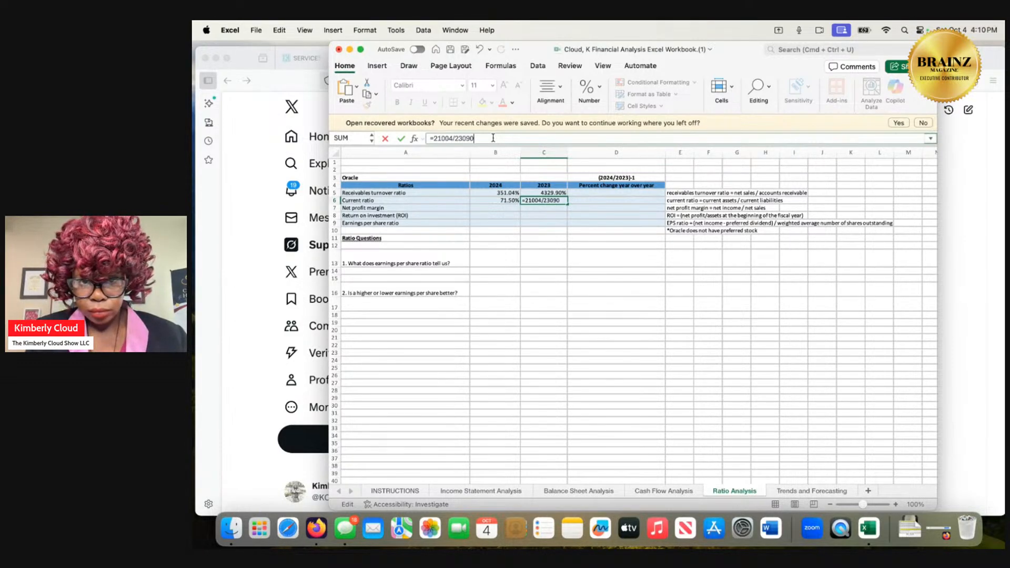
key(Return)
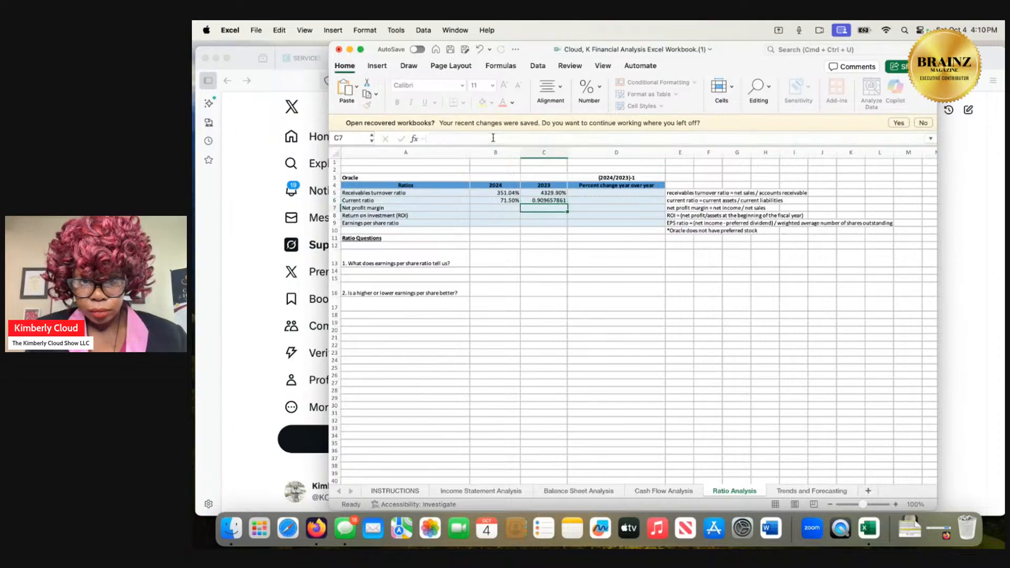
Format the 2023 current ratio in C6 as a percentage with two decimal places, and select the 2024 net profit margin cell B7.
click(551, 201)
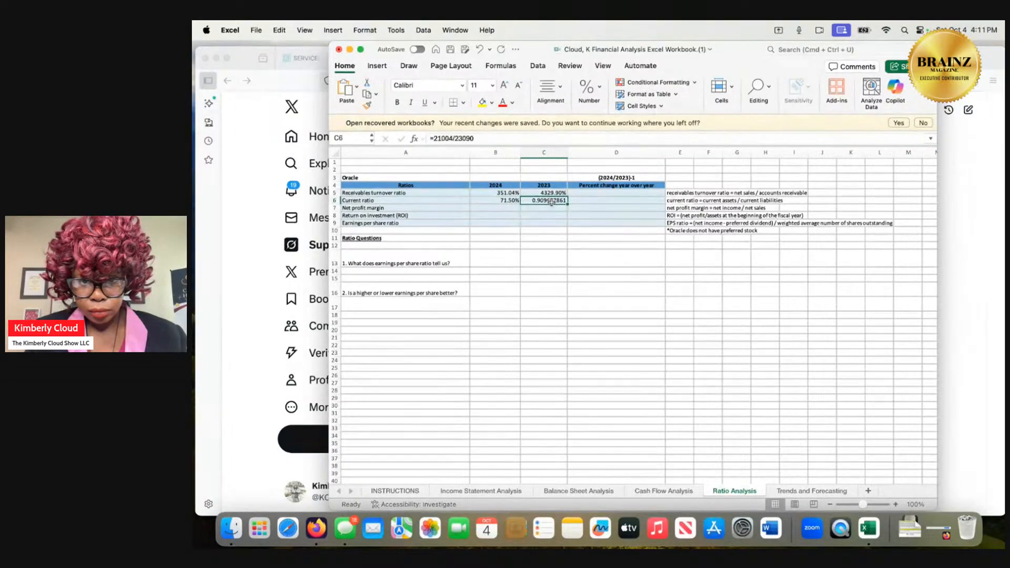
right_click(551, 201)
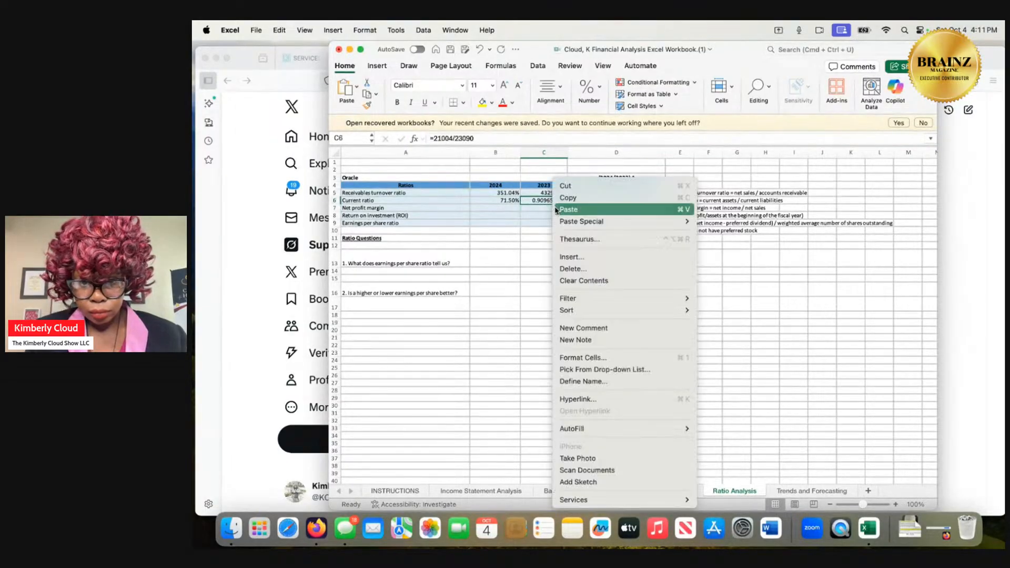
click(583, 360)
click(476, 307)
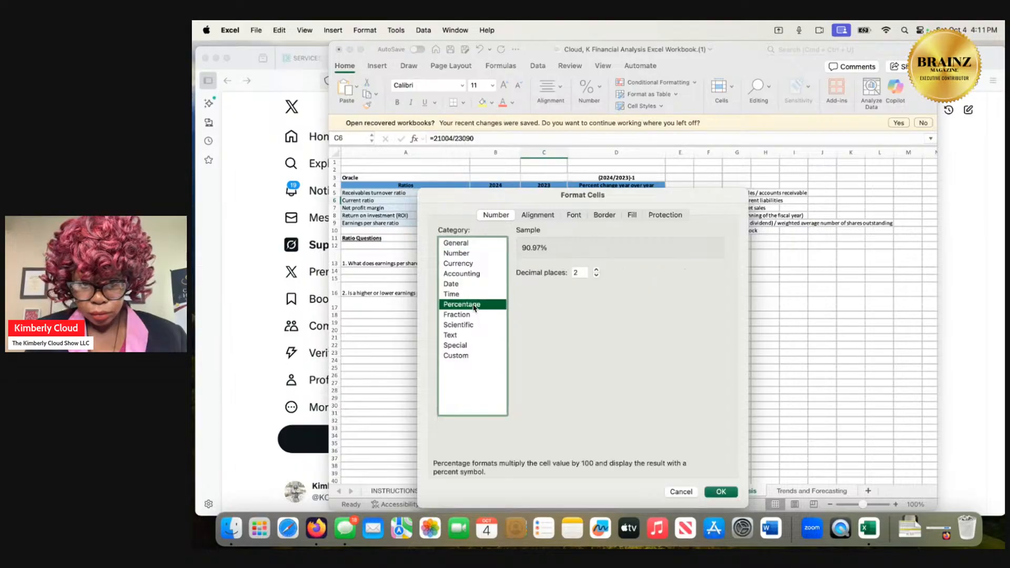
click(723, 493)
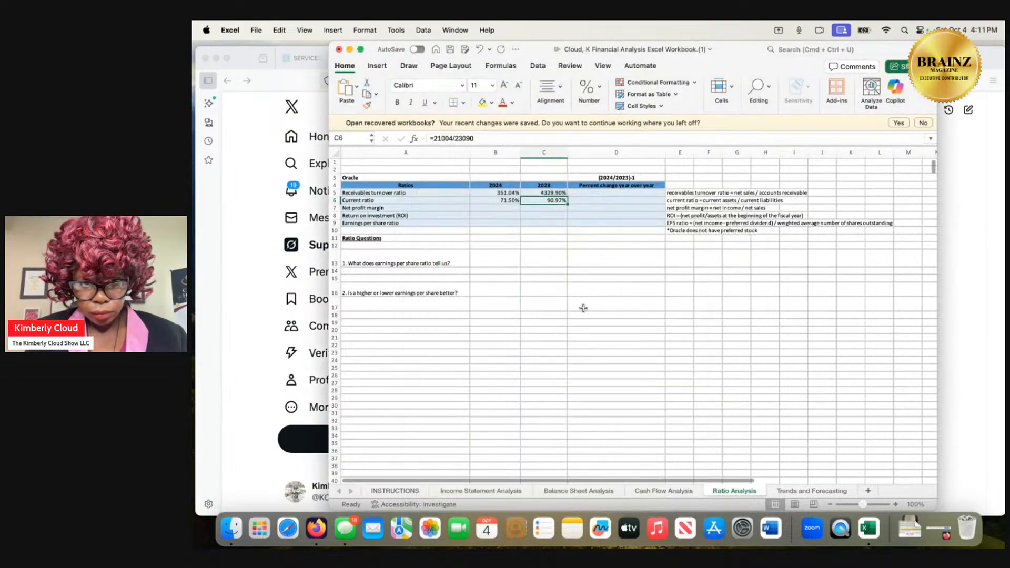
click(499, 209)
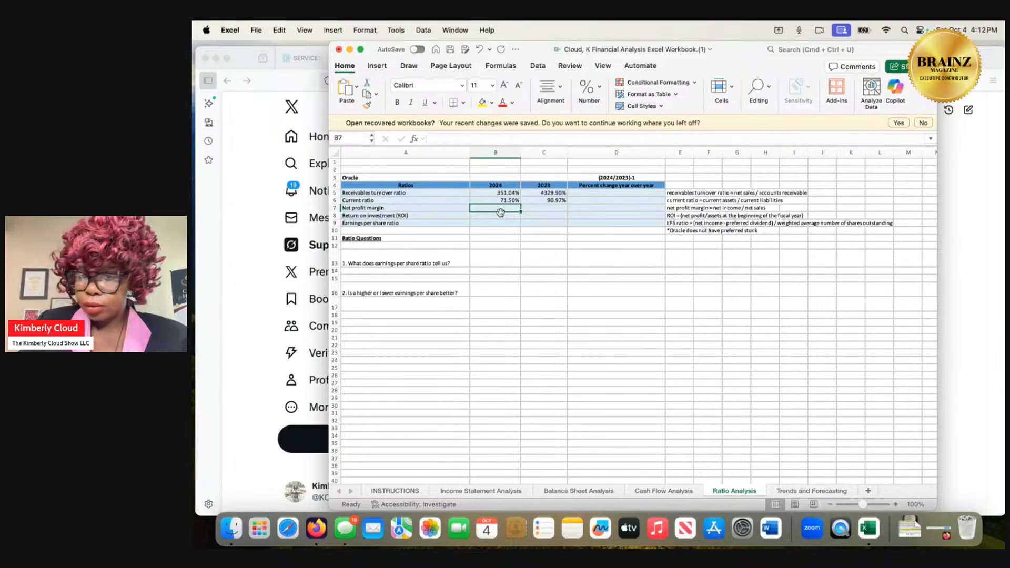
Examine the Balance Sheet Analysis sheet for the net income and net sales figures needed for the net profit margin.
click(553, 493)
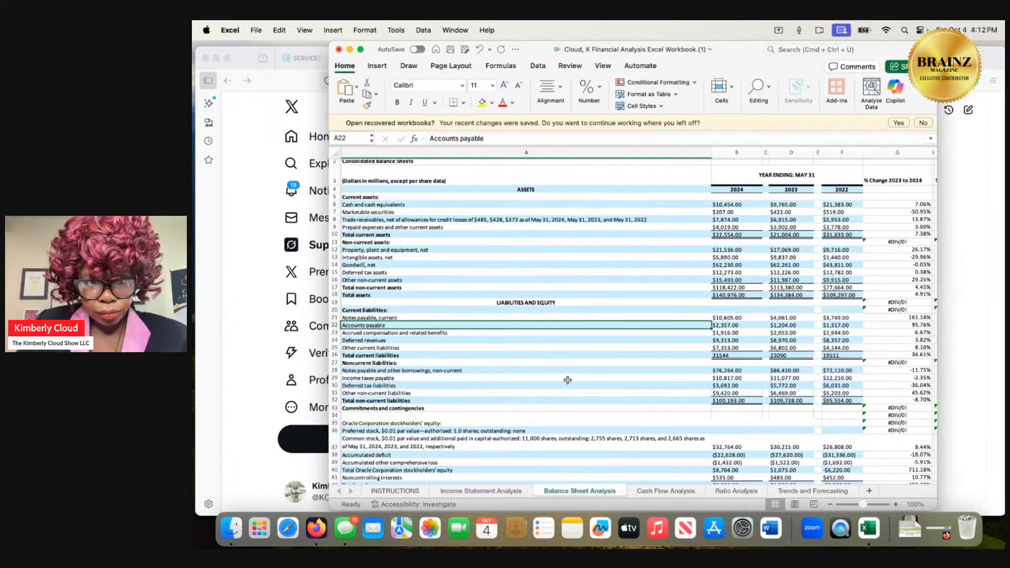
scroll(567, 380, down, 5)
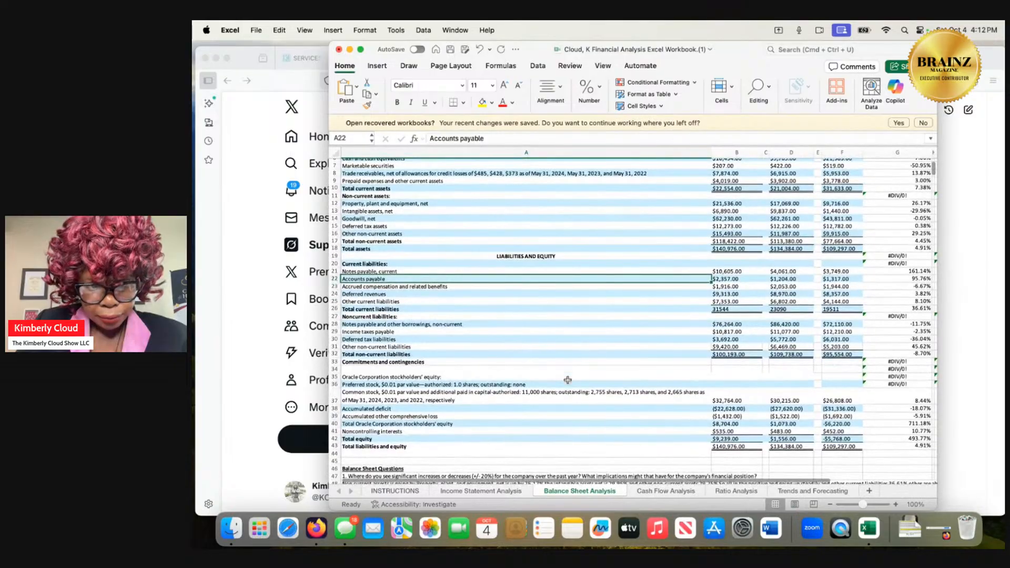
scroll(568, 380, down, 1)
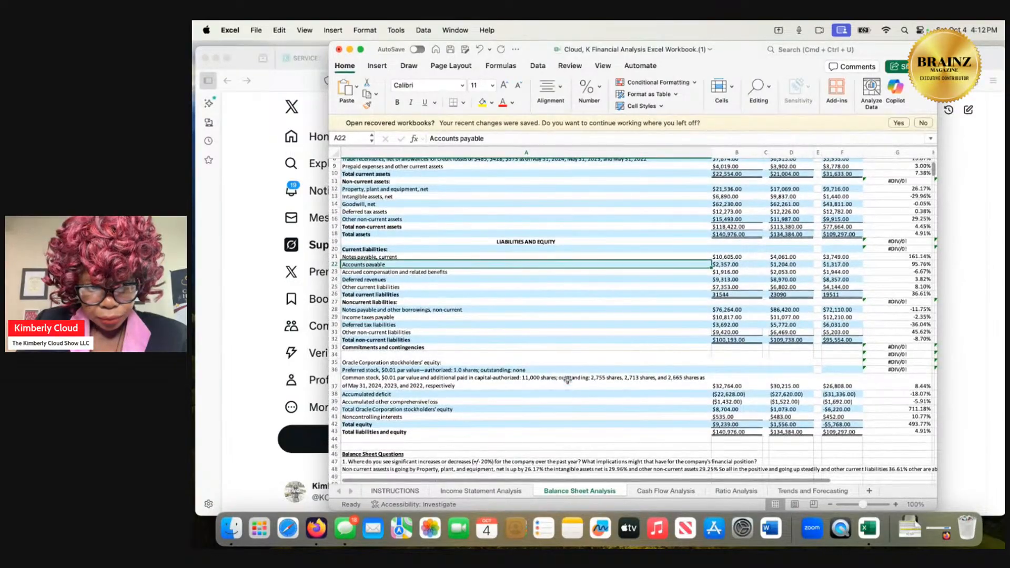
scroll(568, 380, up, 2)
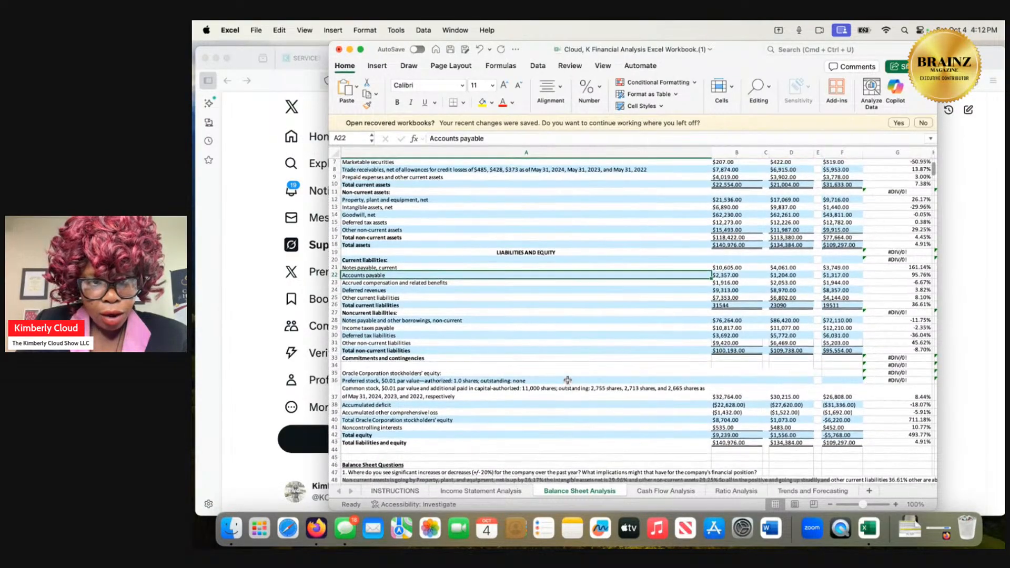
scroll(567, 380, up, 1)
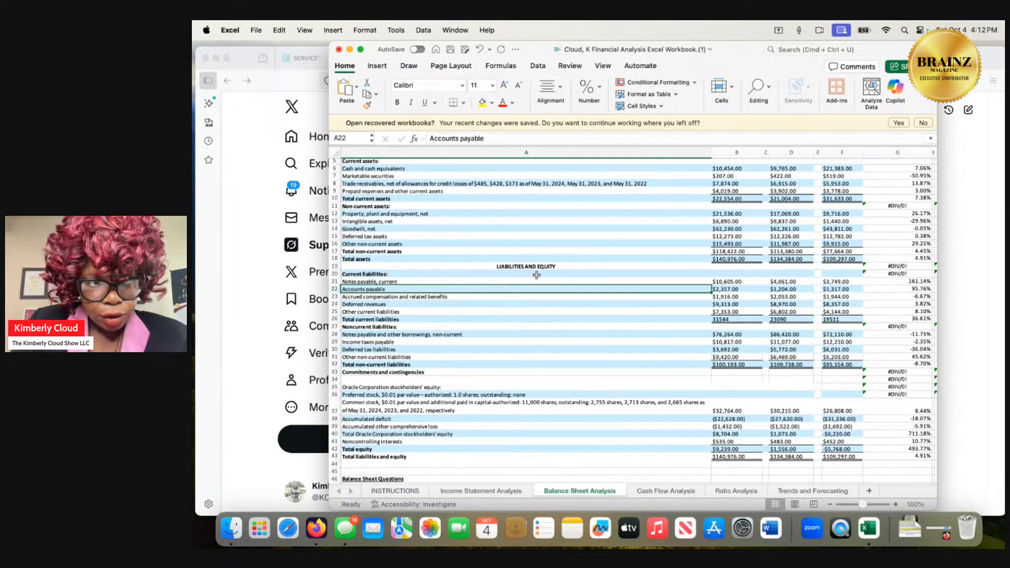
scroll(537, 274, down, 3)
scroll(537, 274, down, 7)
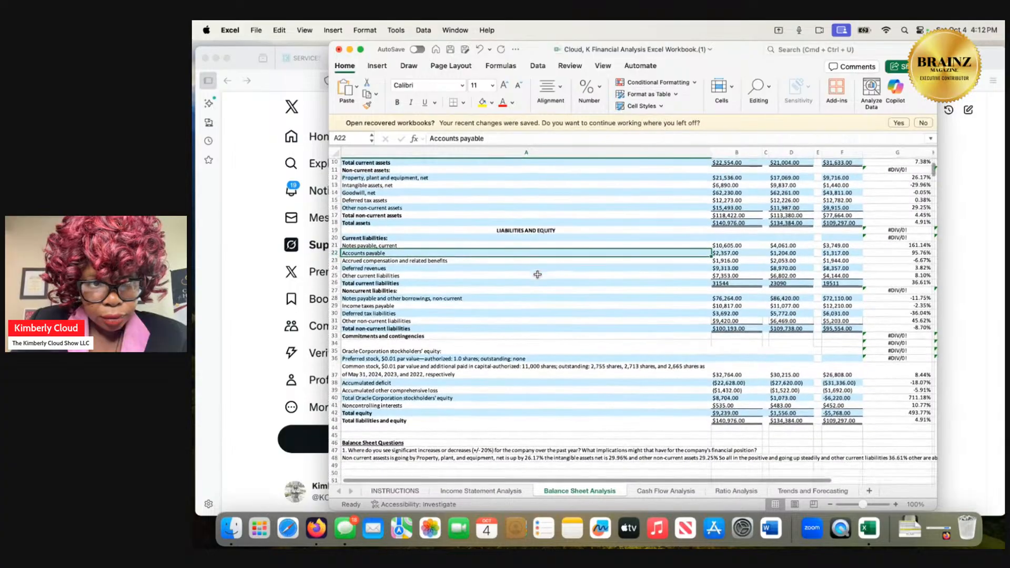
scroll(538, 274, down, 1)
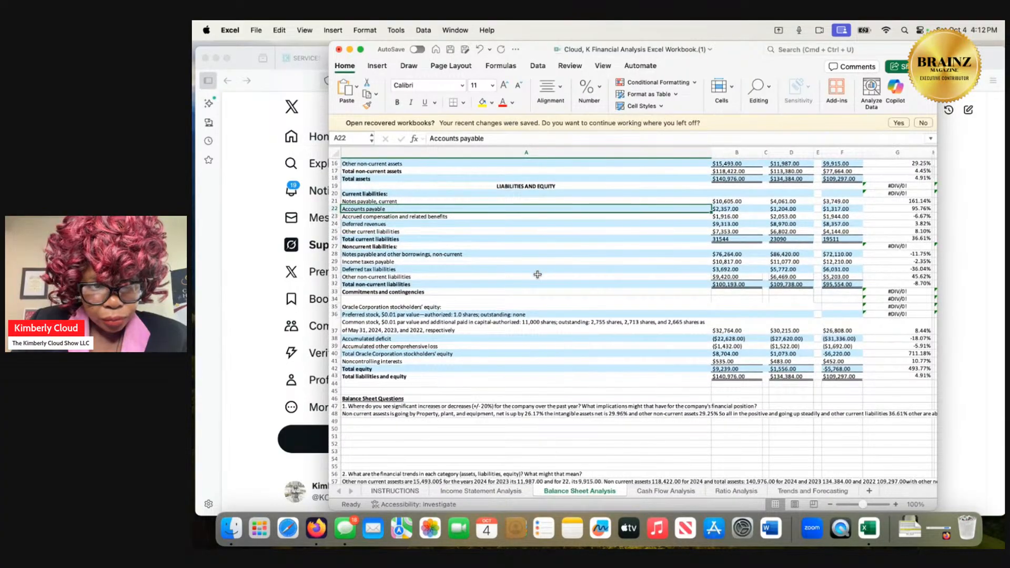
scroll(537, 275, up, 13)
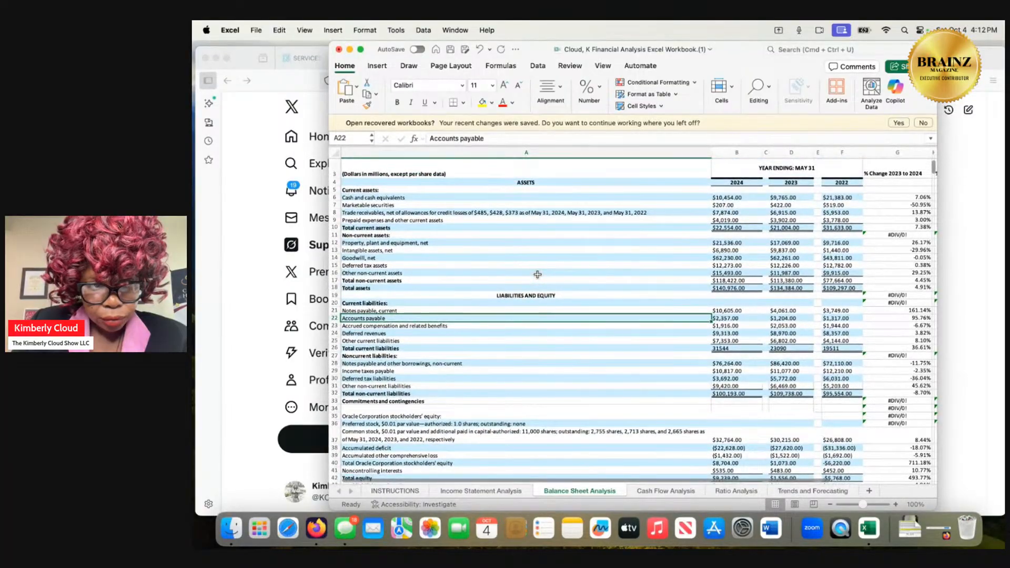
scroll(538, 274, up, 1)
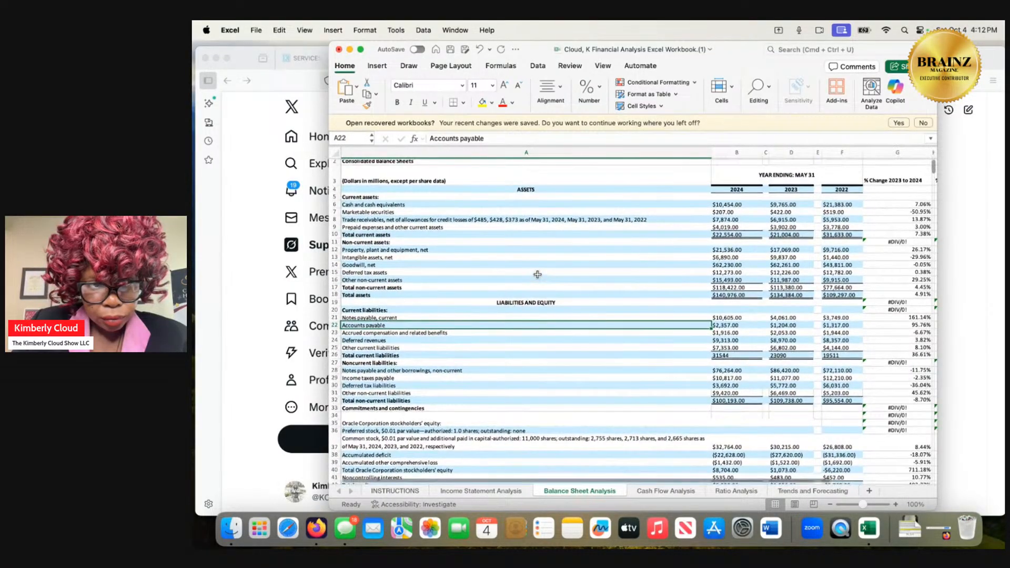
Look through the Cash Flow Analysis sheet, from operating activities to the cash flow questions, for the net profit margin inputs.
click(638, 492)
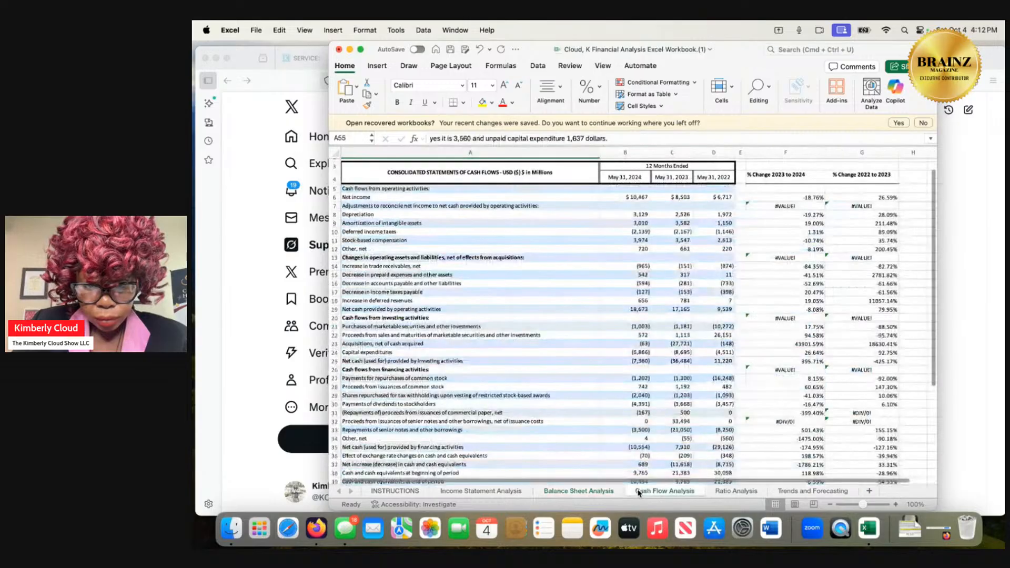
scroll(589, 409, down, 3)
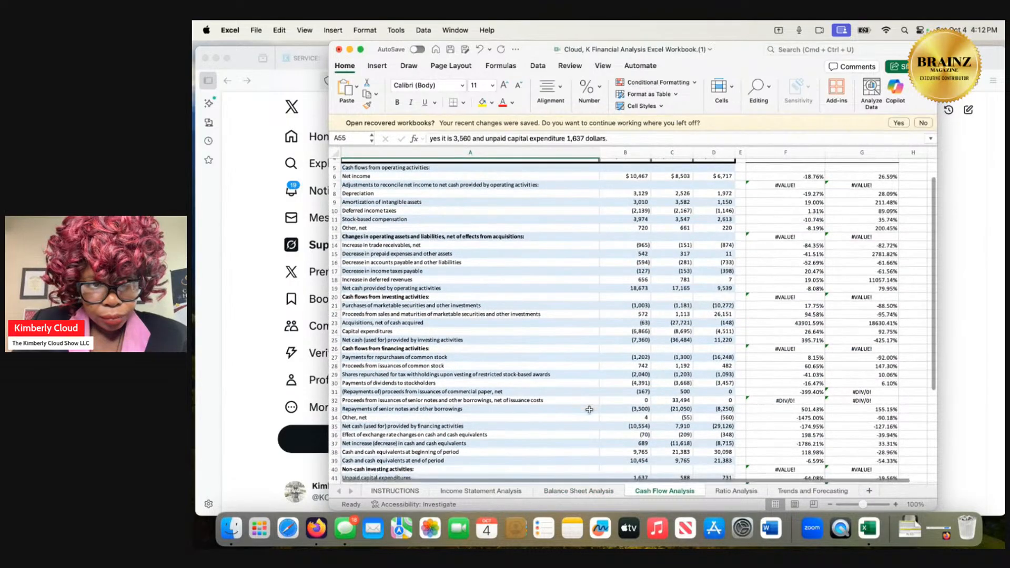
scroll(589, 409, down, 3)
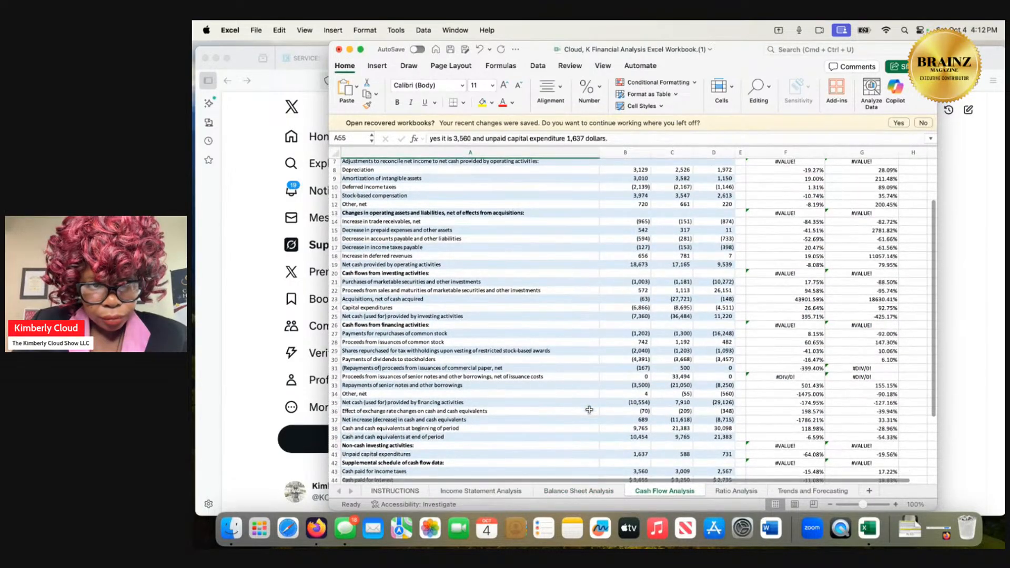
scroll(589, 409, down, 3)
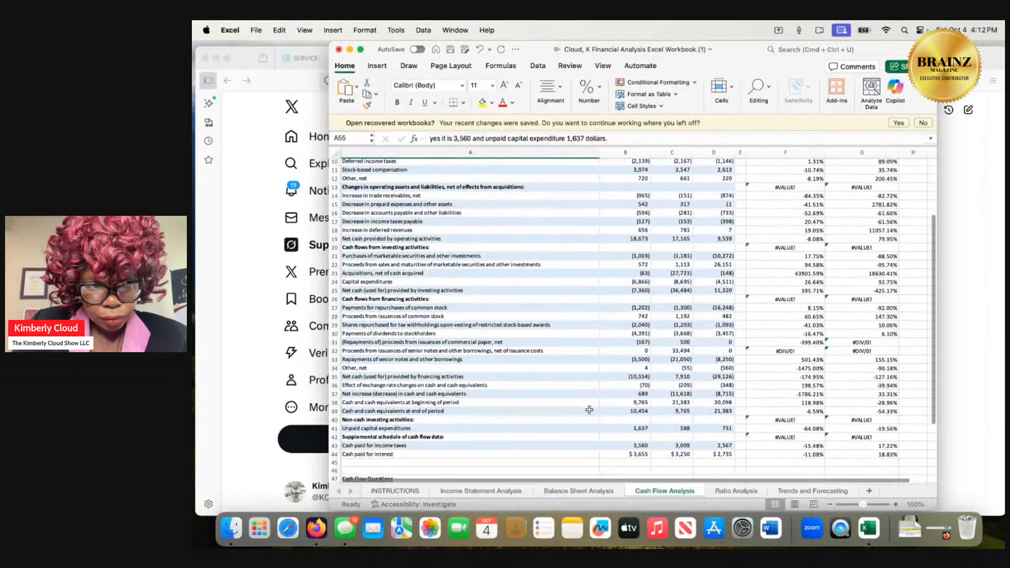
scroll(589, 409, down, 3)
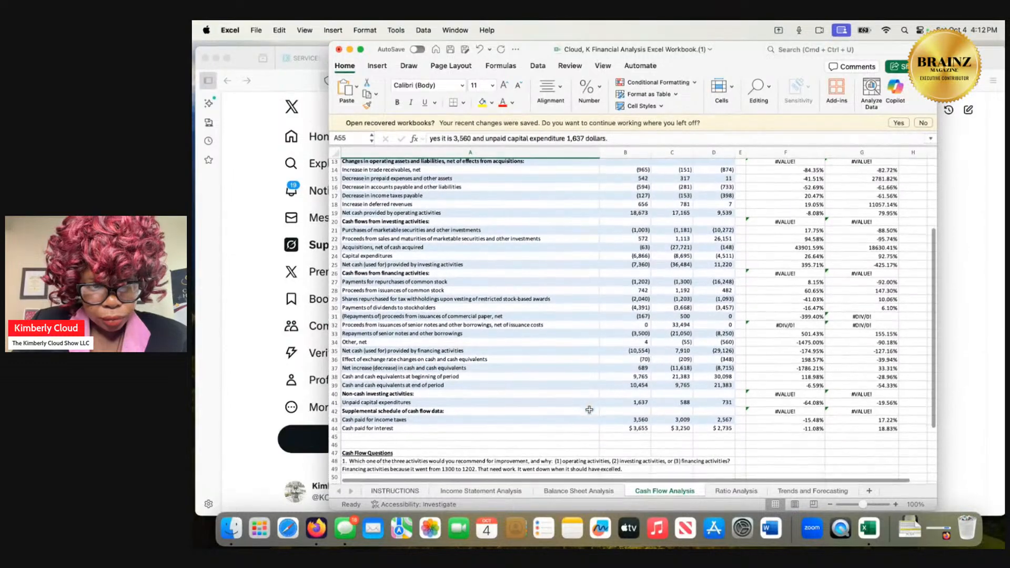
scroll(590, 409, down, 1)
scroll(589, 409, down, 1)
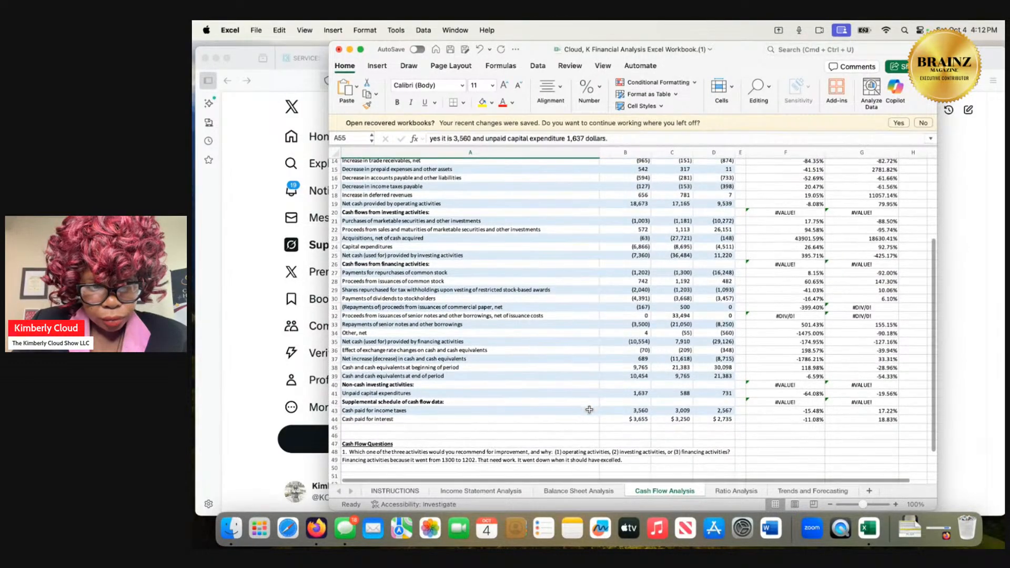
scroll(589, 409, down, 1)
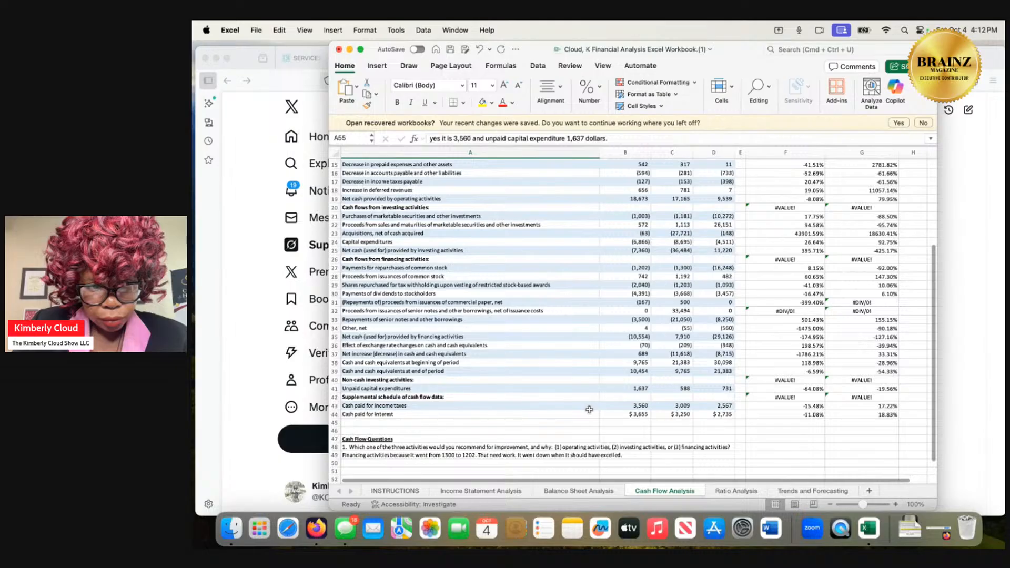
Check the net profit margin formula on the Ratio Analysis sheet and examine the Income Statement Analysis sheet for net income and net sales.
click(722, 491)
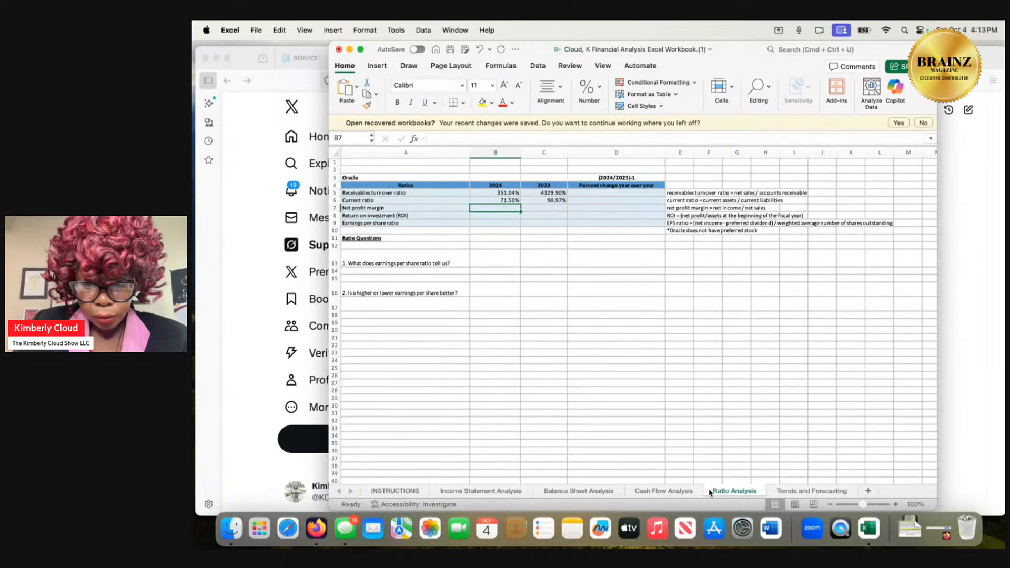
click(514, 491)
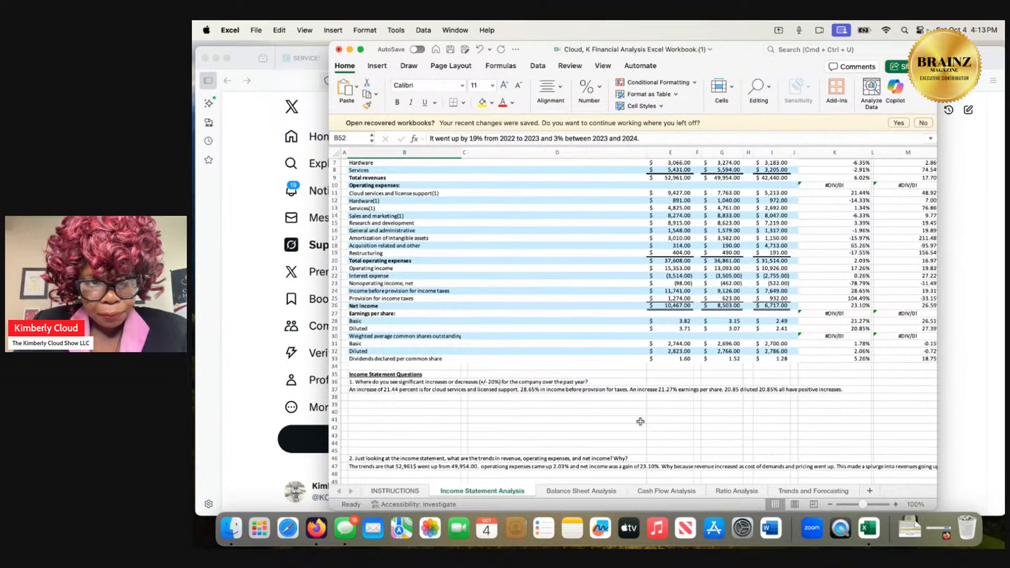
scroll(641, 422, up, 3)
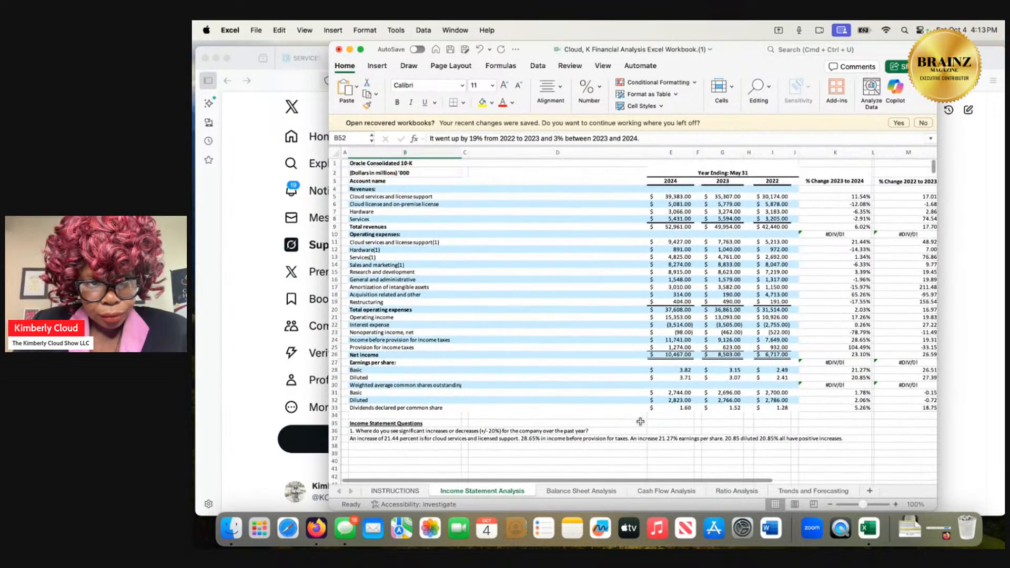
scroll(640, 421, down, 3)
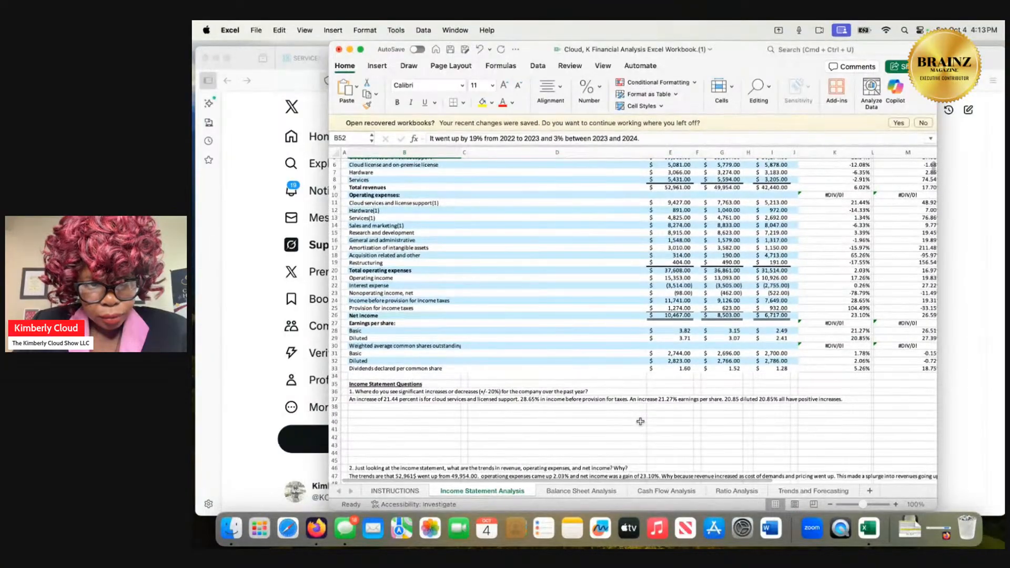
scroll(640, 421, down, 2)
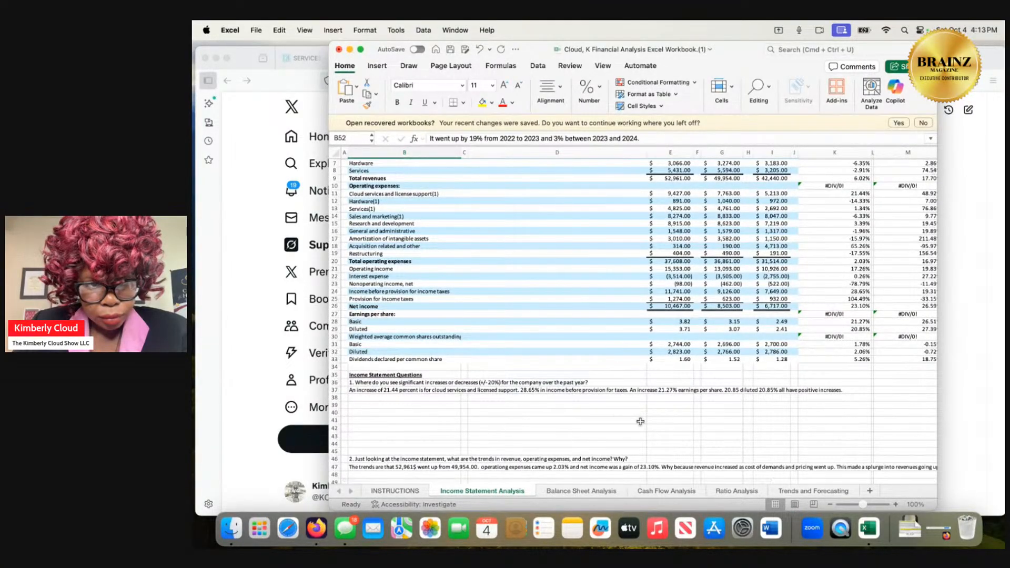
scroll(640, 421, up, 2)
scroll(640, 421, down, 1)
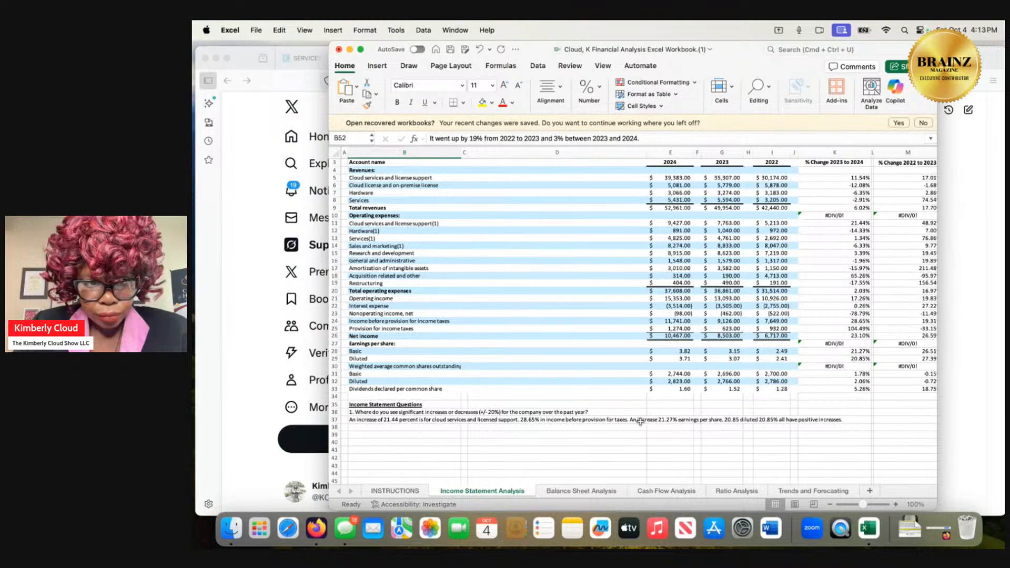
scroll(641, 421, down, 1)
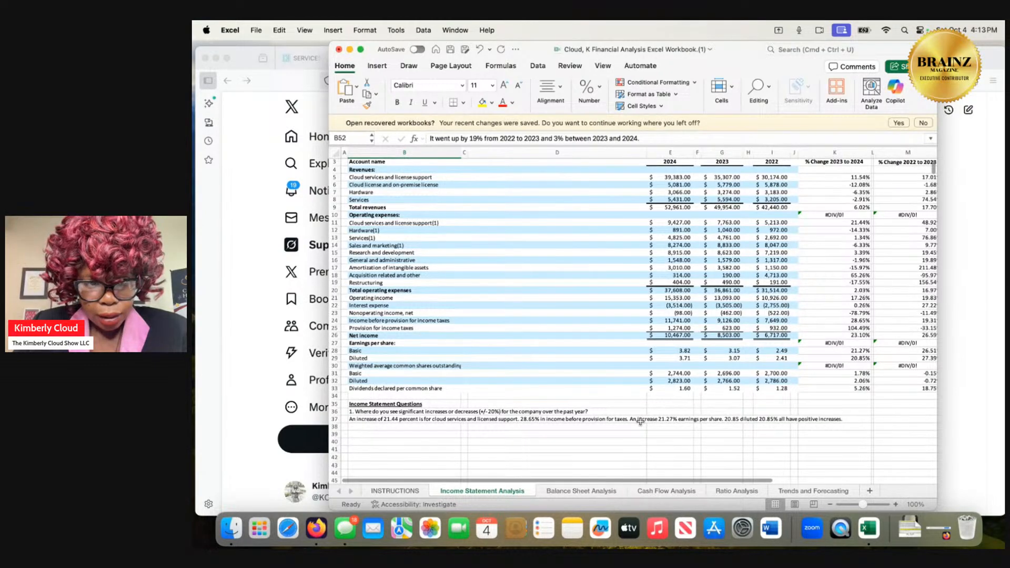
scroll(640, 421, down, 3)
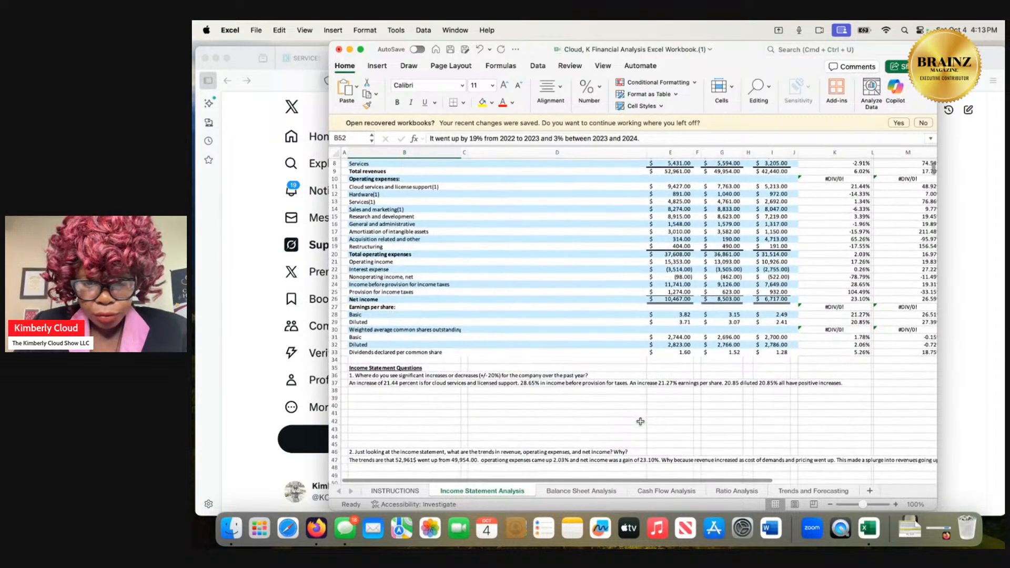
Recheck the Cash Flow Analysis sheet for the net income and sales figures.
click(650, 492)
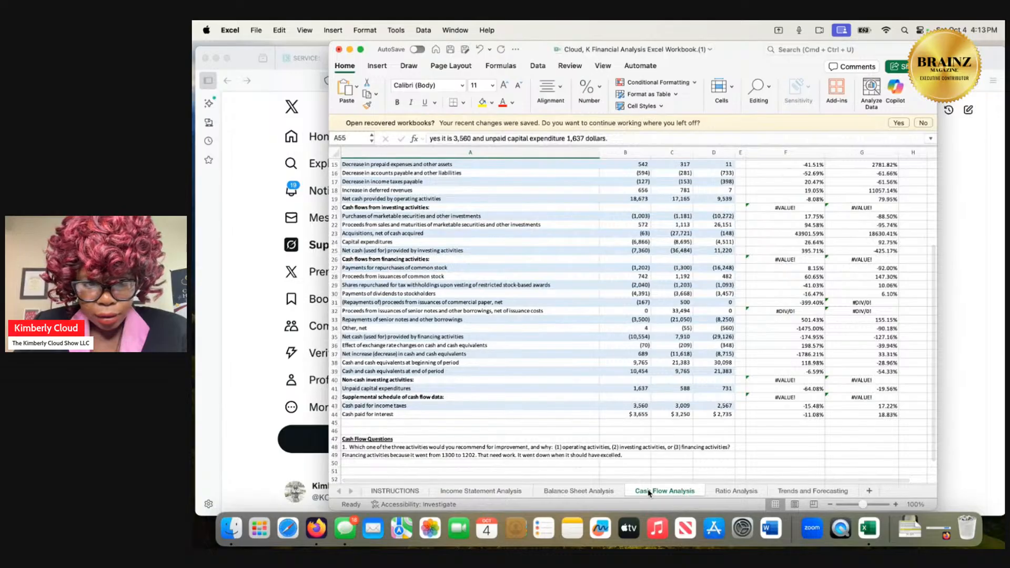
scroll(642, 462, up, 2)
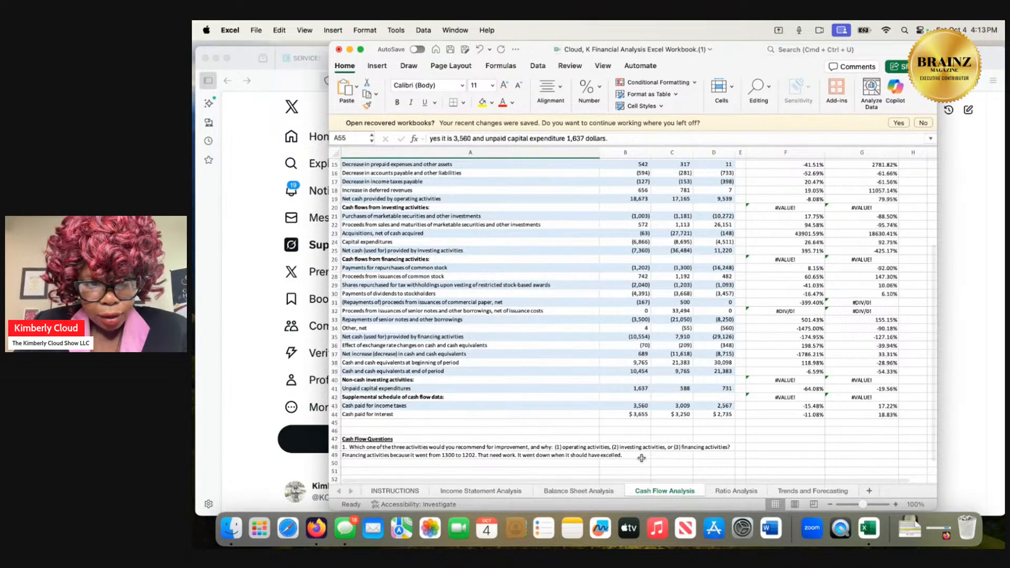
scroll(641, 458, up, 5)
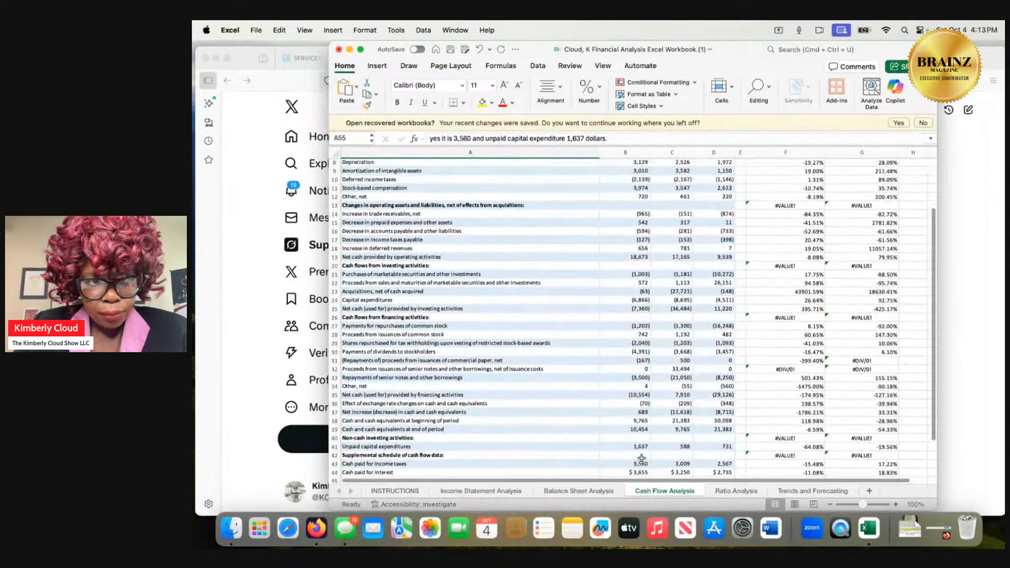
scroll(642, 458, up, 3)
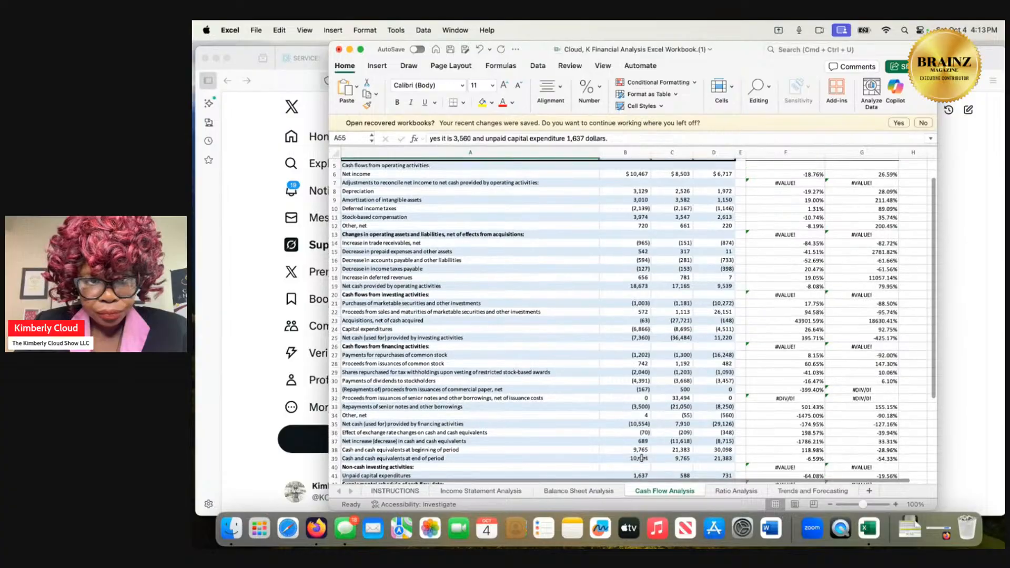
scroll(641, 458, down, 1)
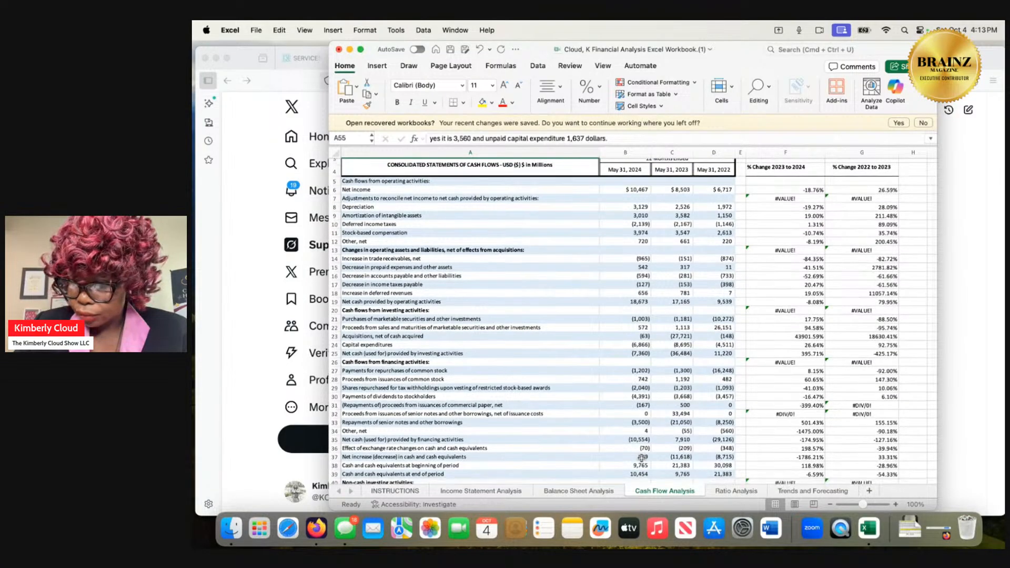
scroll(642, 458, down, 10)
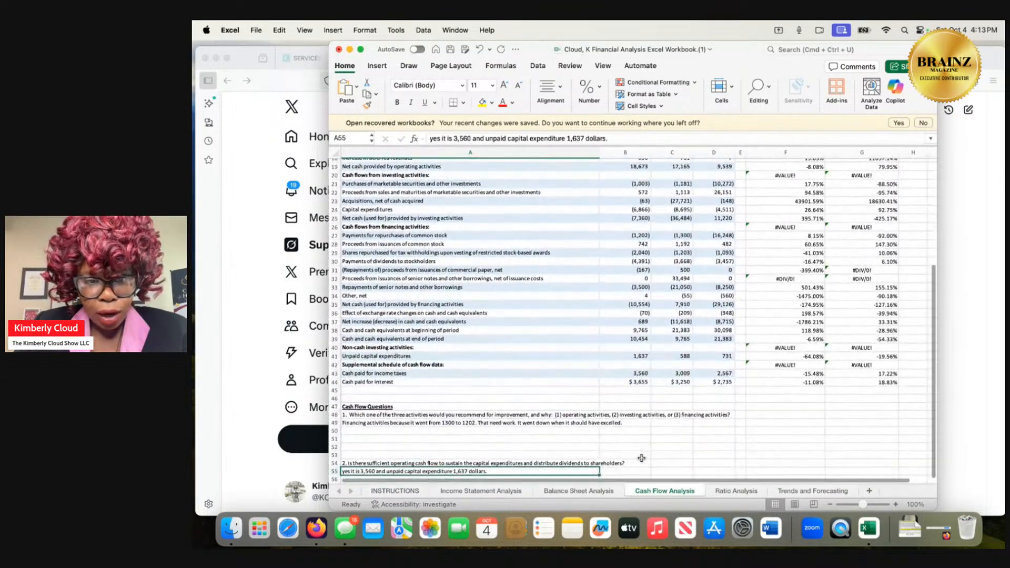
Look over the Balance Sheet Analysis sheet again, from current assets to total liabilities and equity, for the net profit margin figures.
click(586, 493)
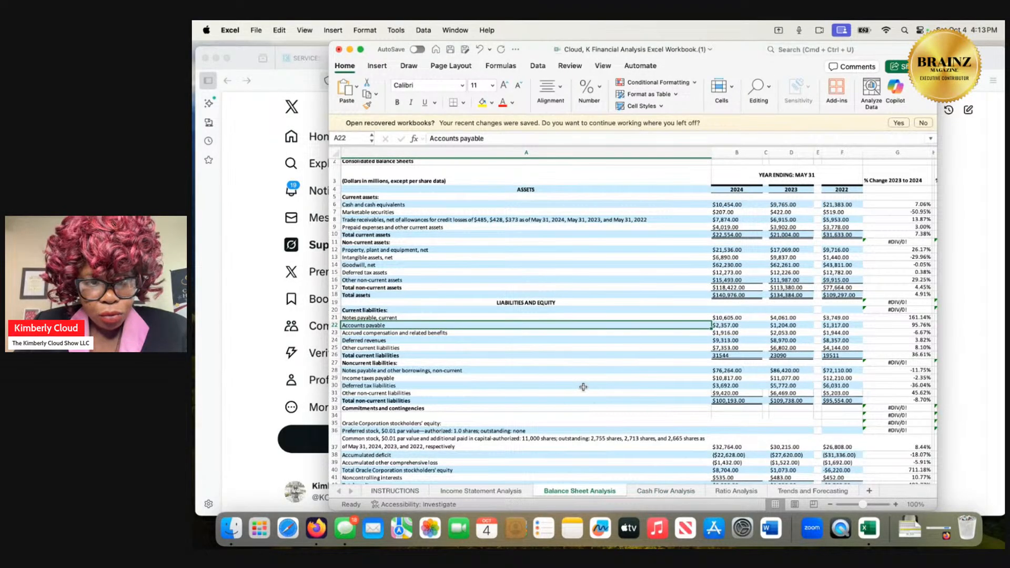
scroll(583, 387, down, 1)
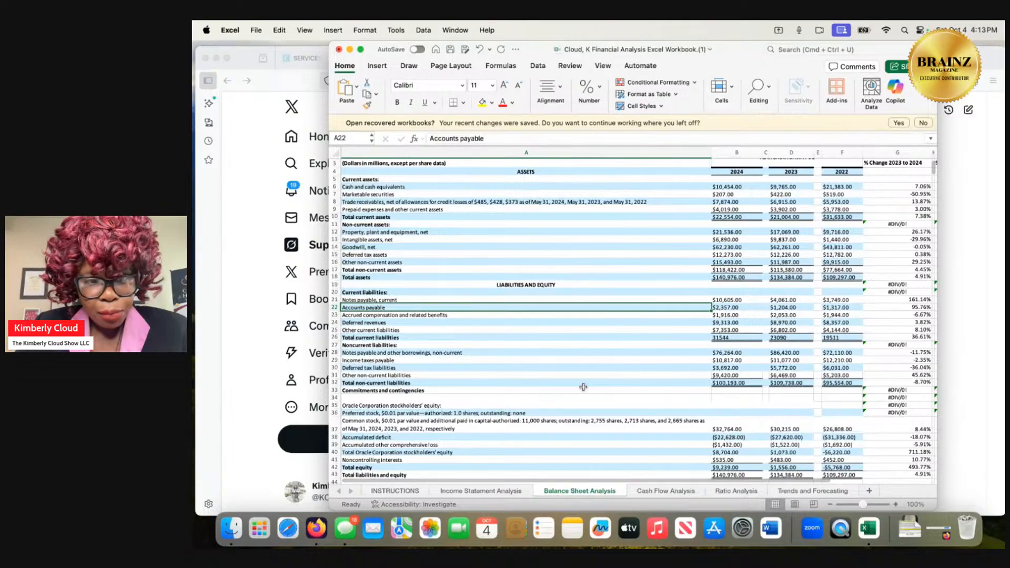
scroll(583, 387, down, 1)
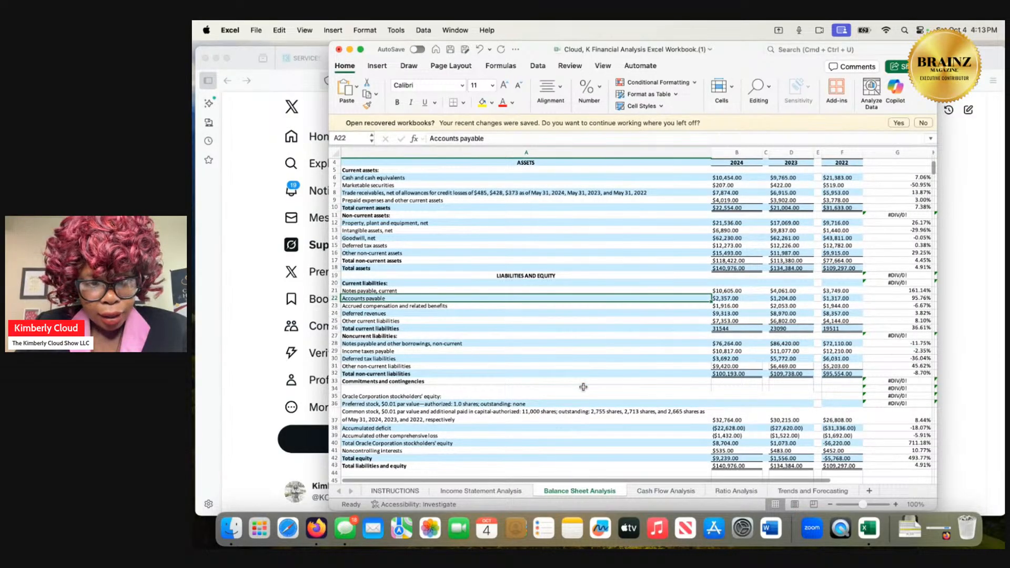
scroll(583, 388, down, 1)
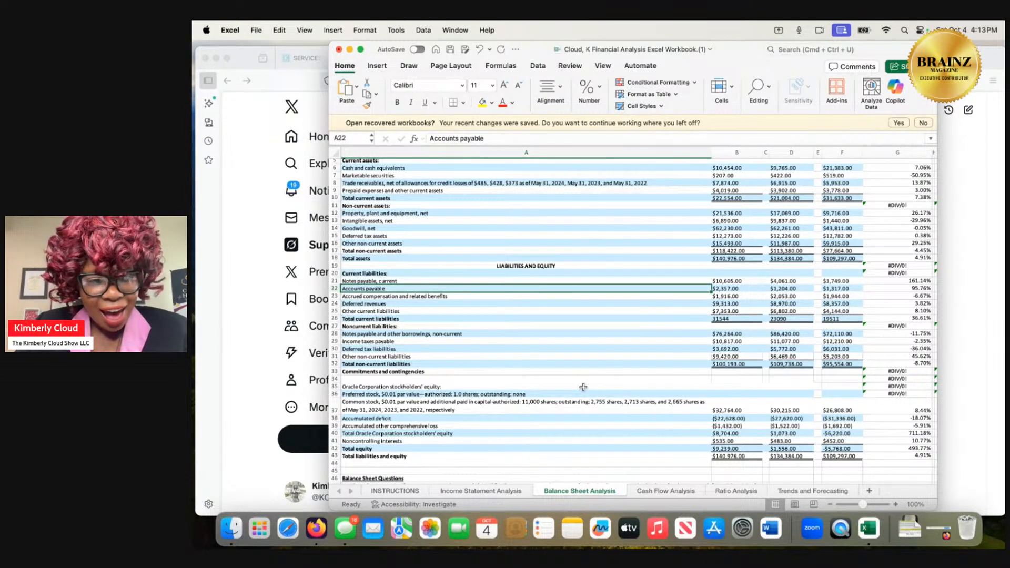
scroll(583, 387, down, 1)
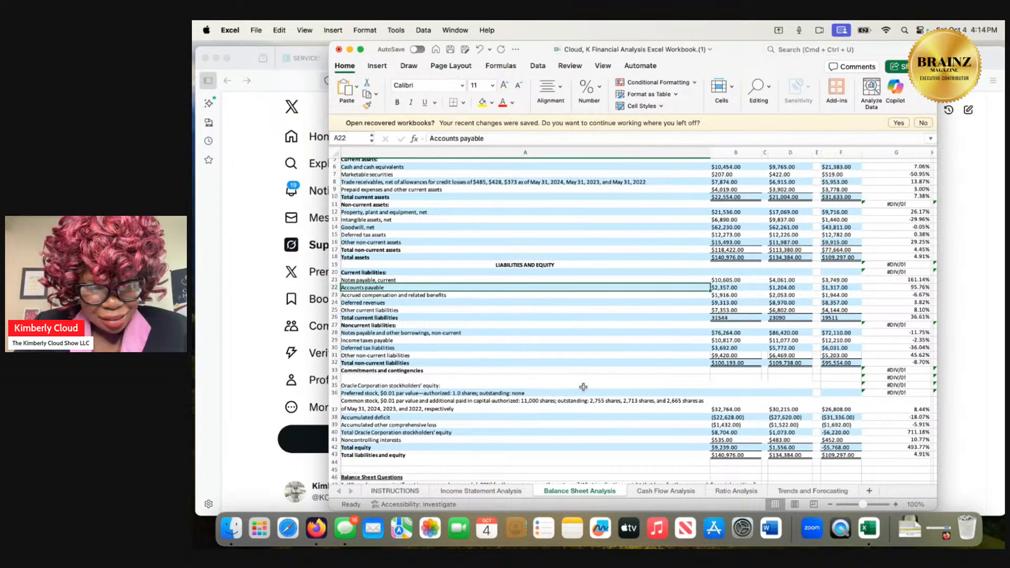
scroll(583, 387, up, 3)
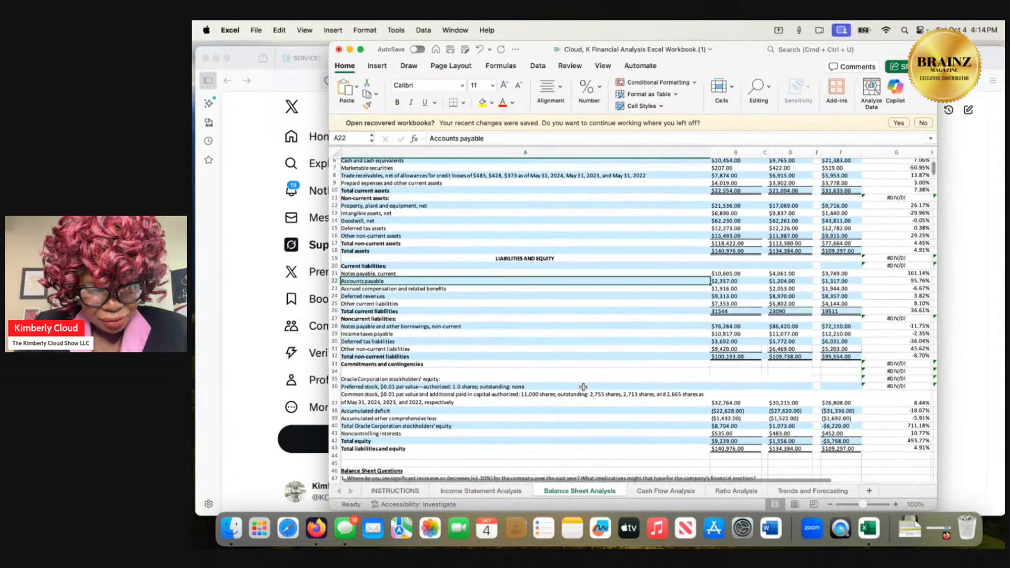
scroll(582, 387, up, 2)
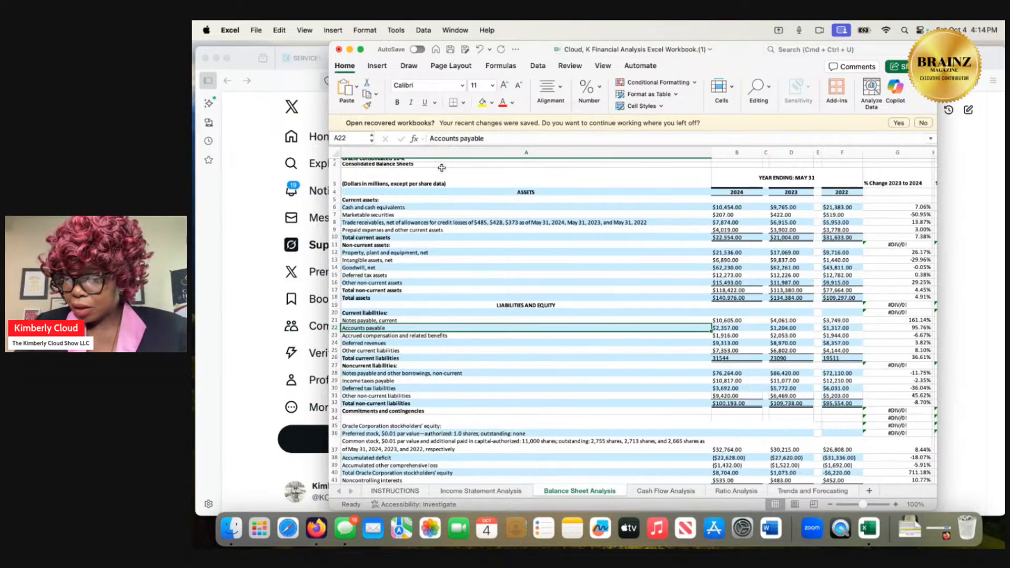
Review the Income Statement Analysis sheet from revenues through net income to the income statement questions for the net profit and sales figures.
click(506, 492)
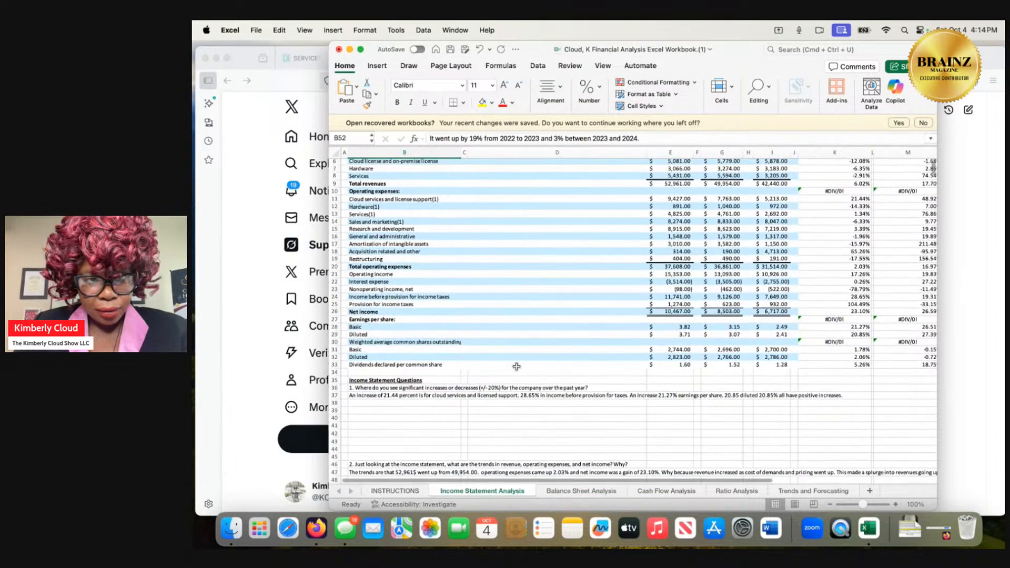
scroll(516, 366, up, 3)
scroll(516, 367, up, 2)
scroll(516, 366, down, 5)
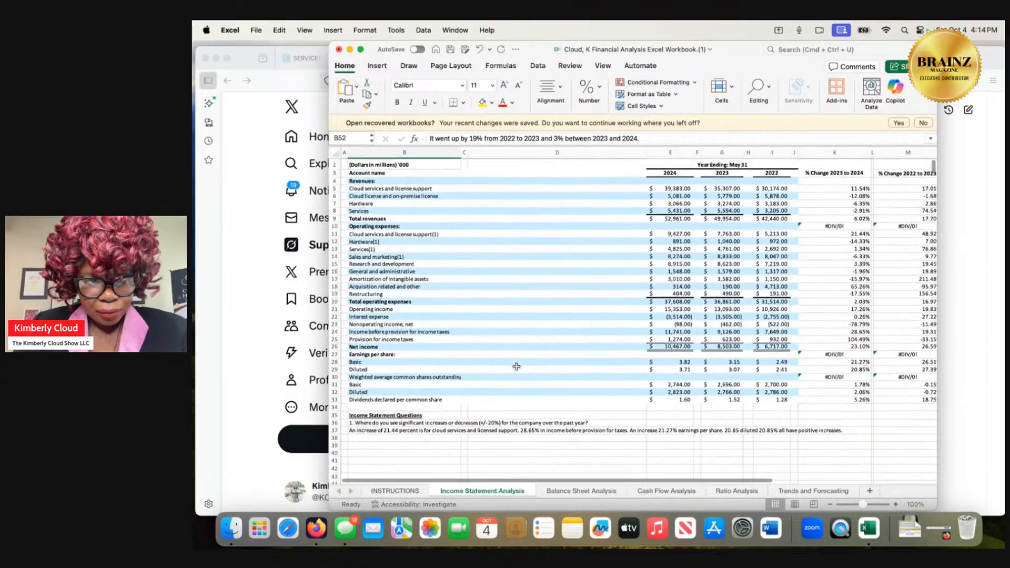
scroll(516, 366, down, 5)
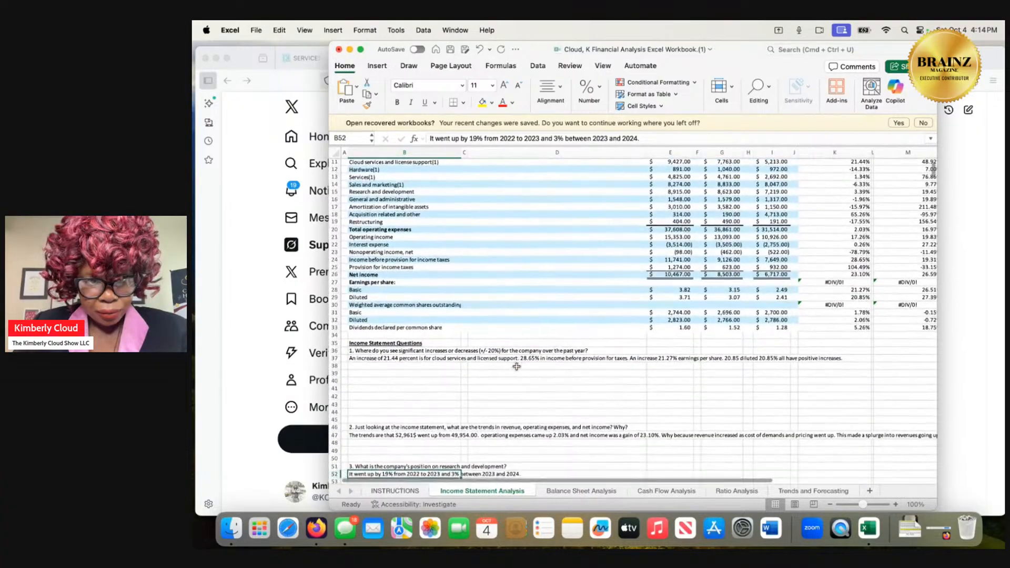
scroll(516, 367, down, 3)
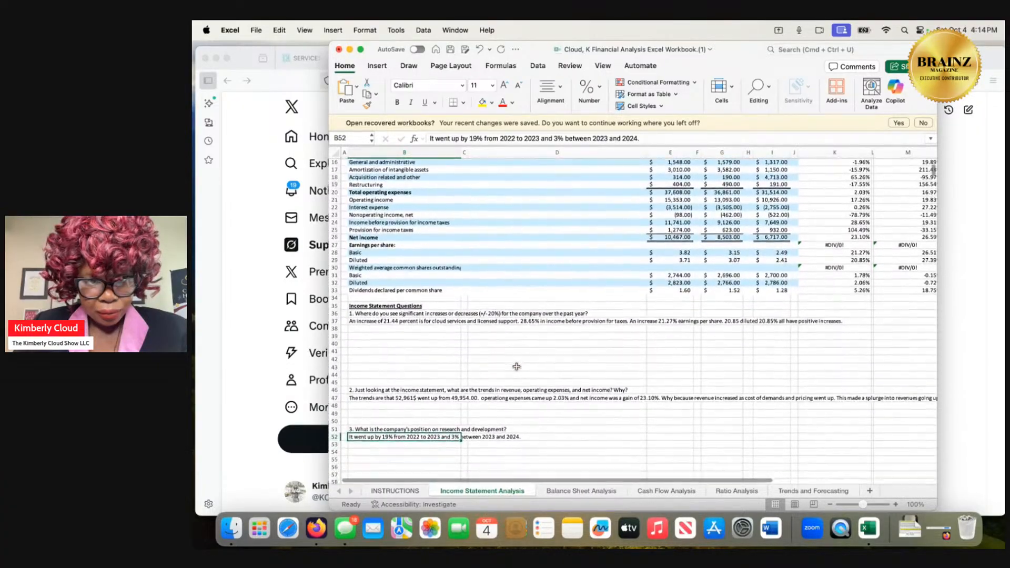
scroll(517, 367, down, 1)
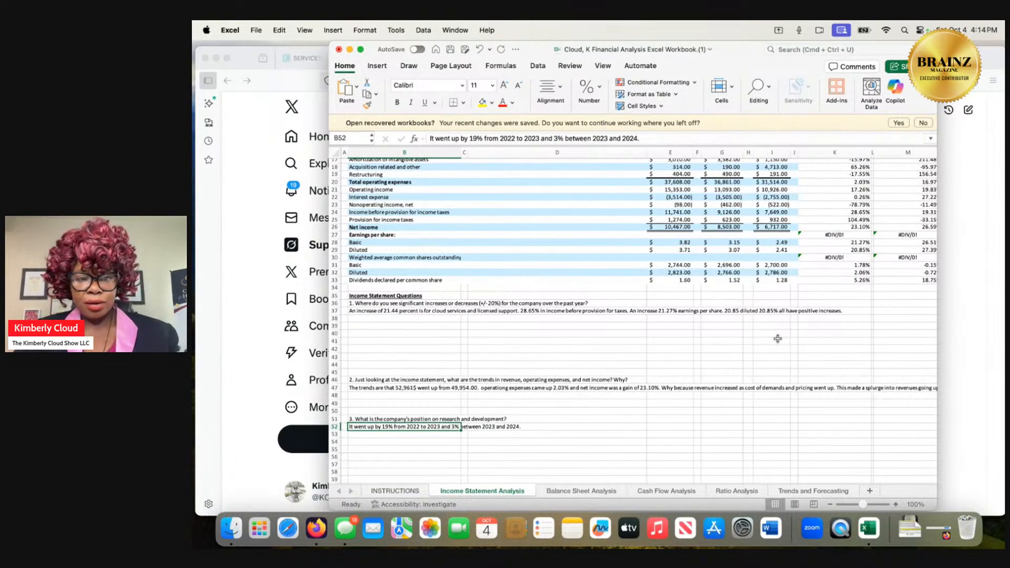
Examine the Balance Sheet Analysis sheet line by line, from current assets through equity to the balance sheet questions, for a net profit figure.
click(598, 492)
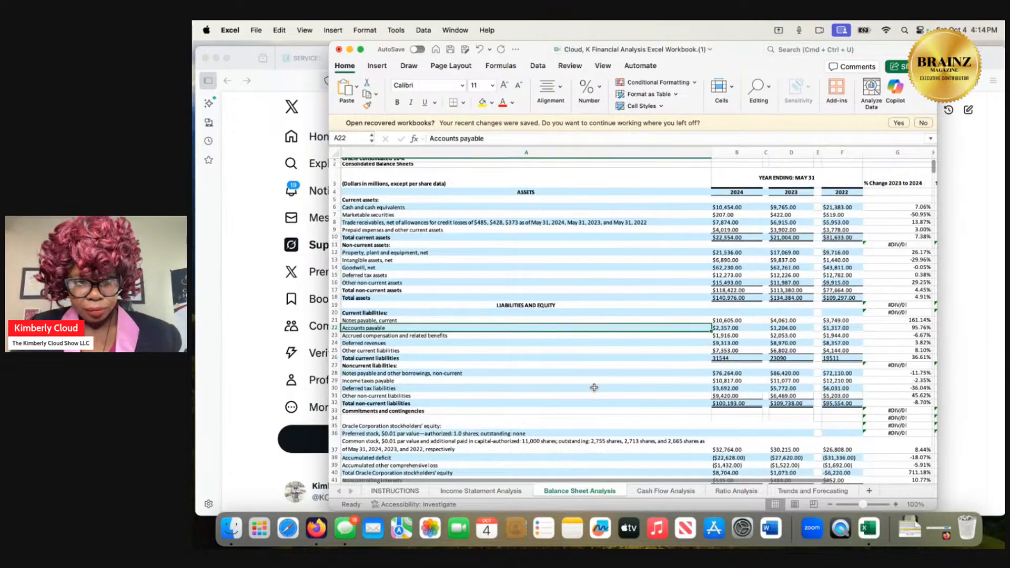
scroll(594, 388, down, 1)
scroll(593, 387, down, 1)
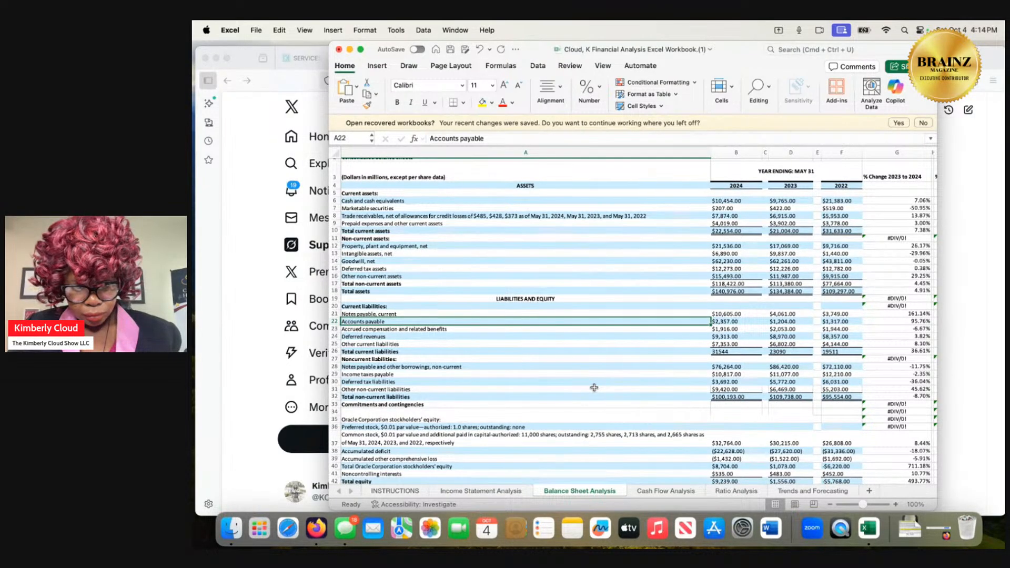
scroll(594, 387, down, 3)
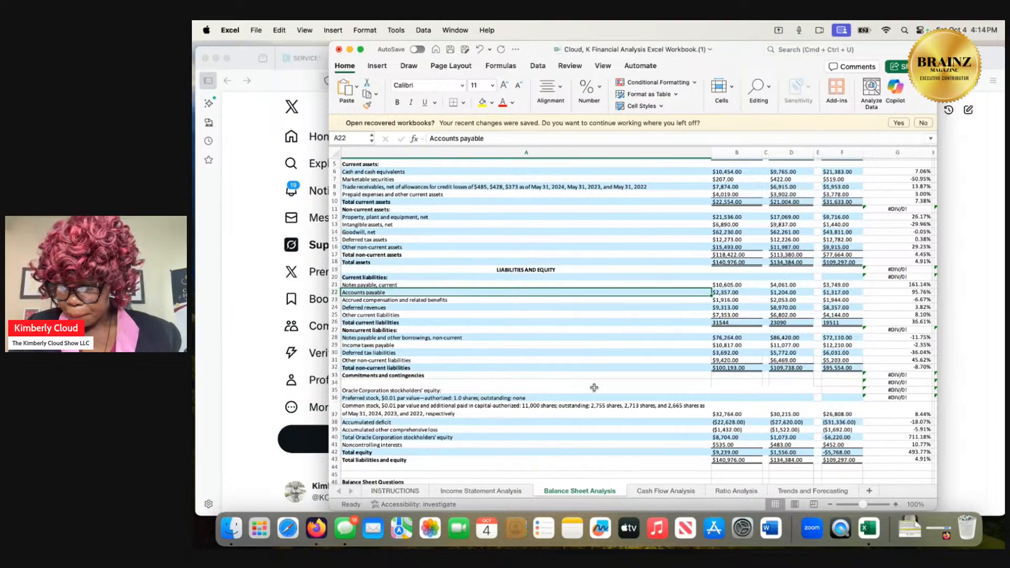
scroll(594, 388, up, 3)
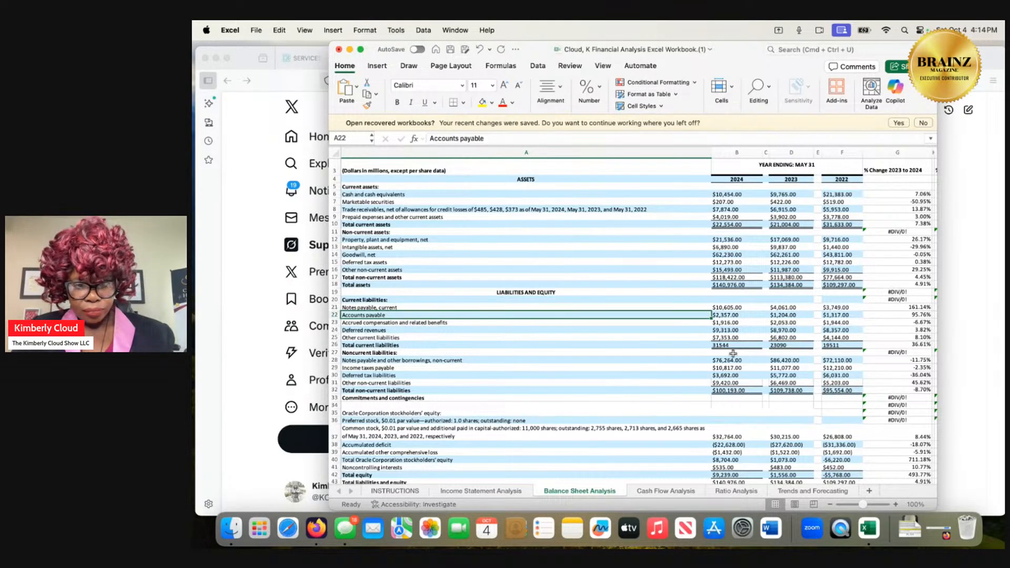
scroll(732, 352, down, 1)
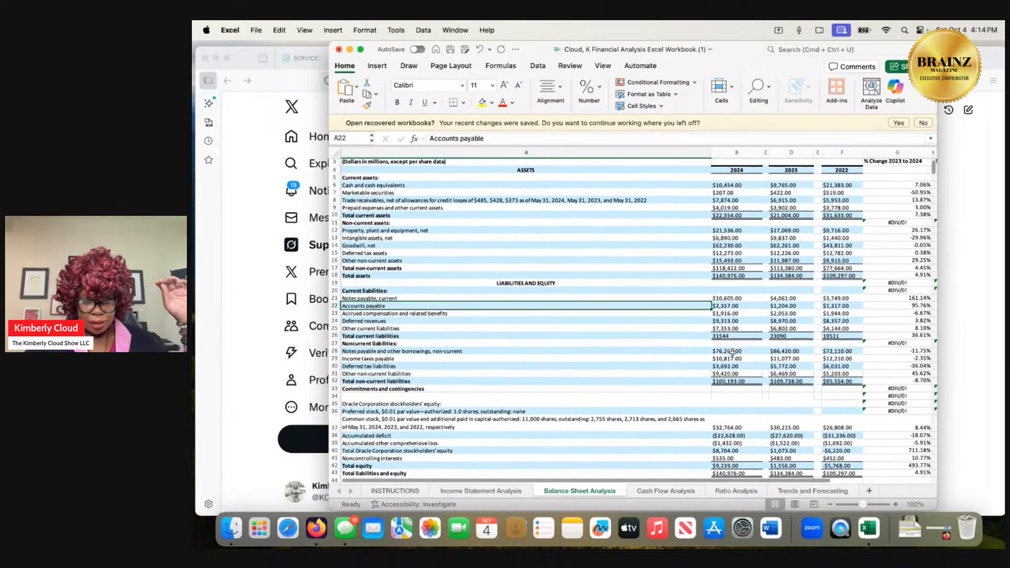
scroll(733, 352, down, 1)
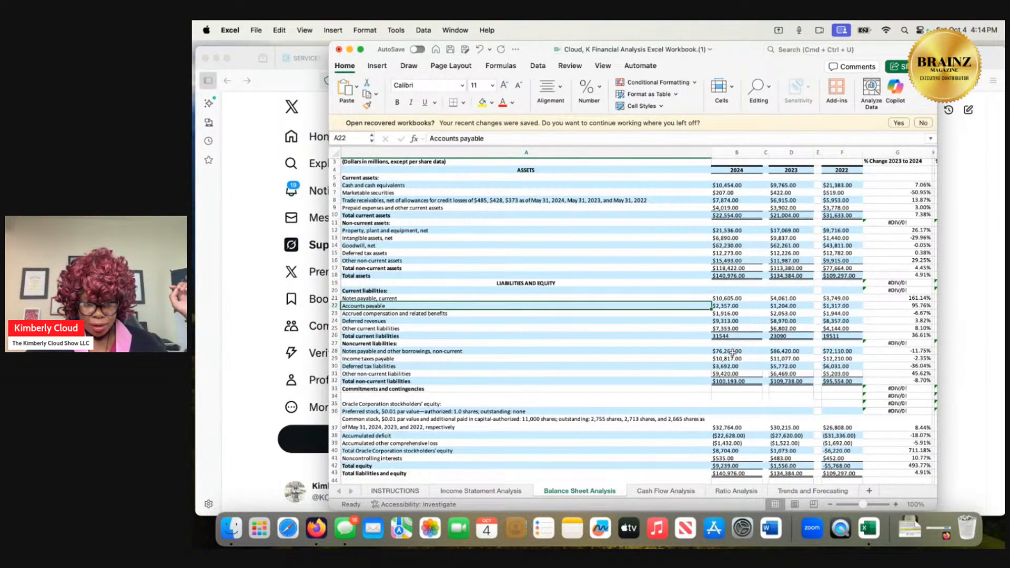
scroll(733, 352, down, 1)
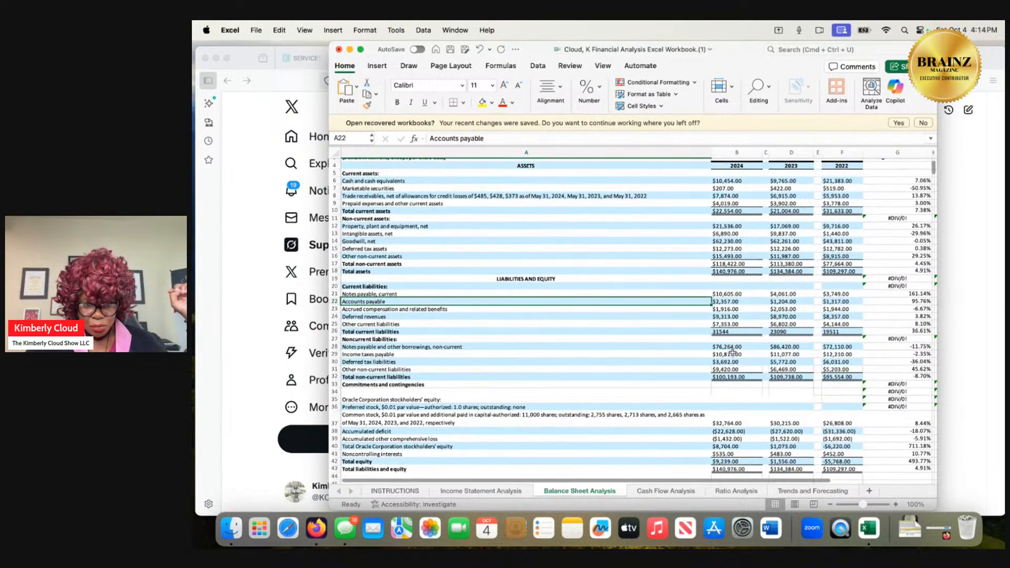
scroll(732, 352, down, 1)
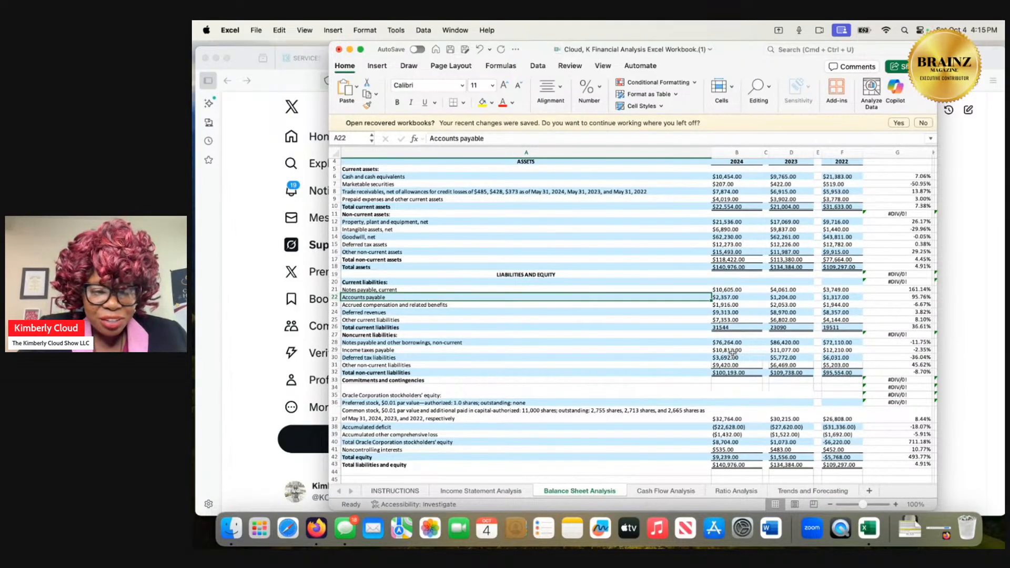
scroll(732, 352, down, 1)
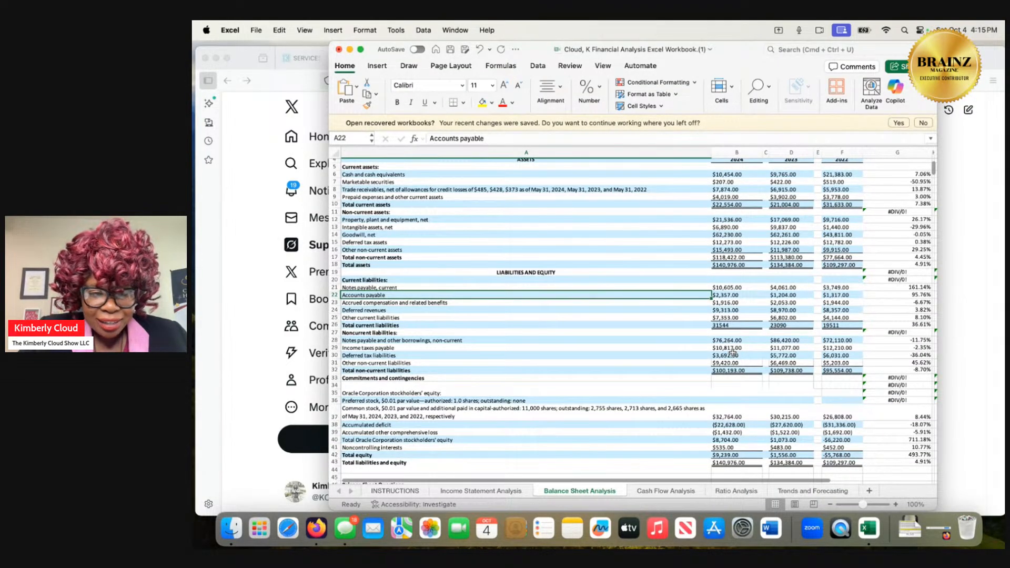
scroll(732, 353, up, 3)
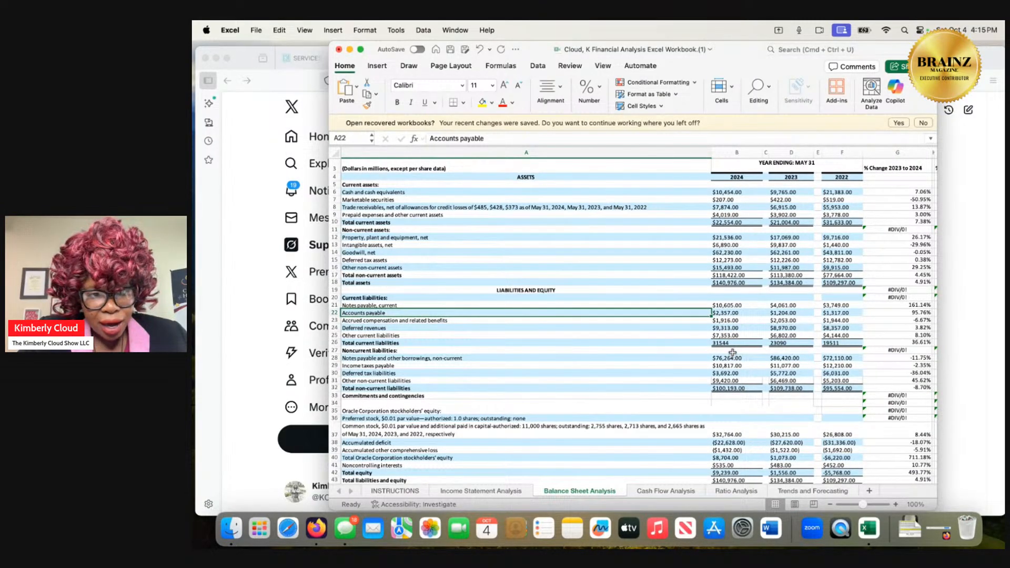
scroll(732, 352, down, 5)
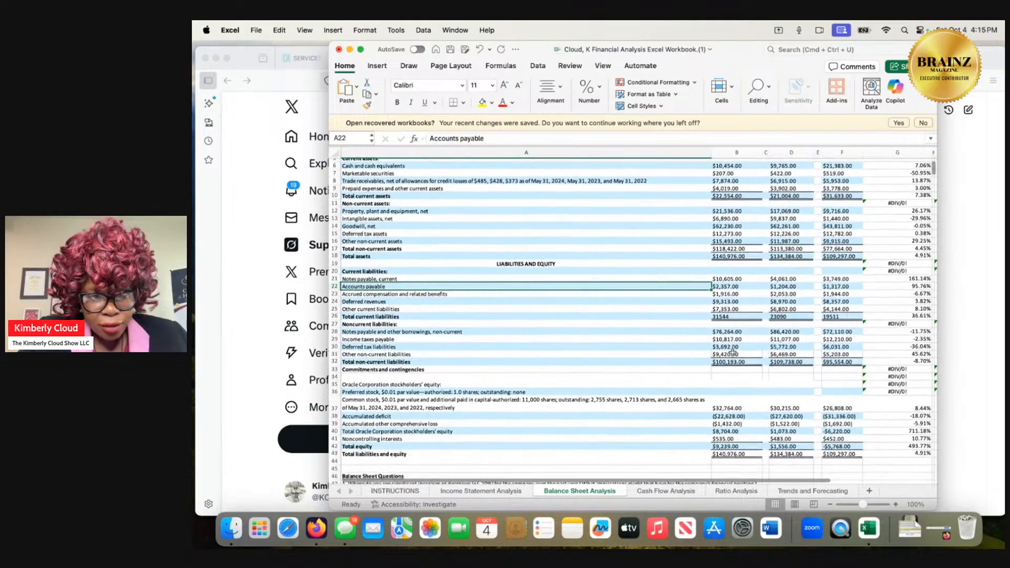
scroll(733, 352, down, 4)
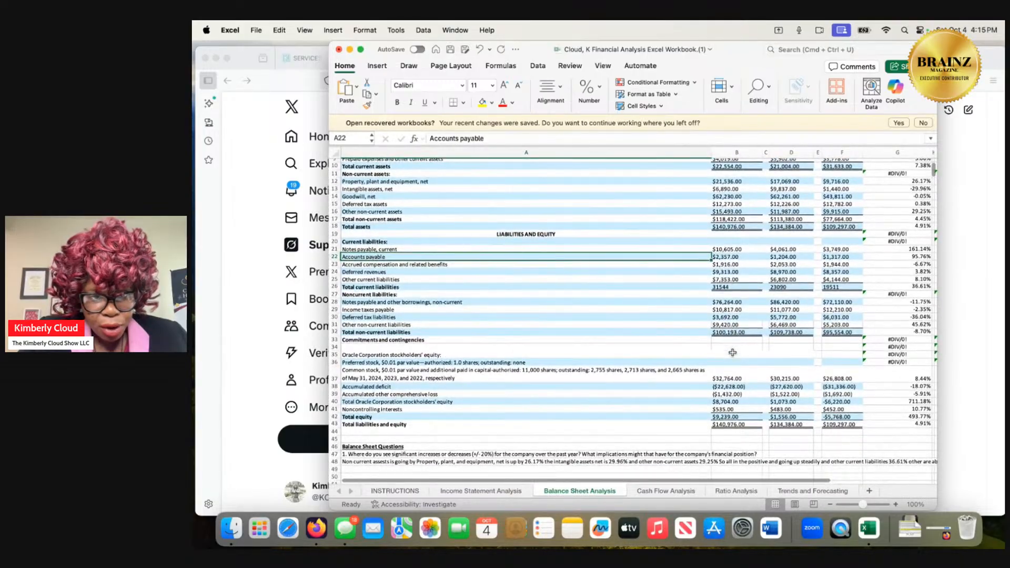
scroll(733, 352, down, 2)
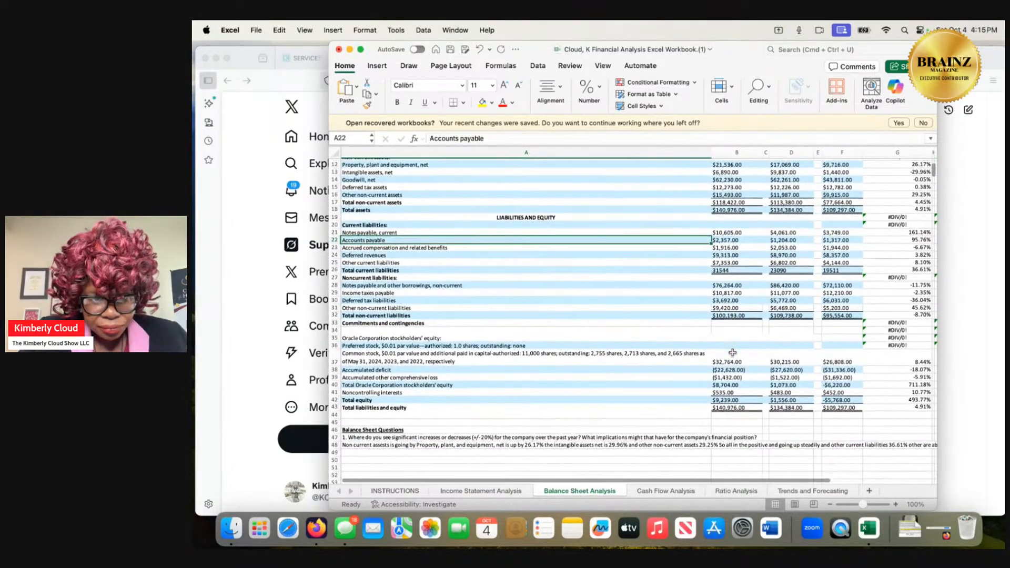
scroll(733, 352, down, 2)
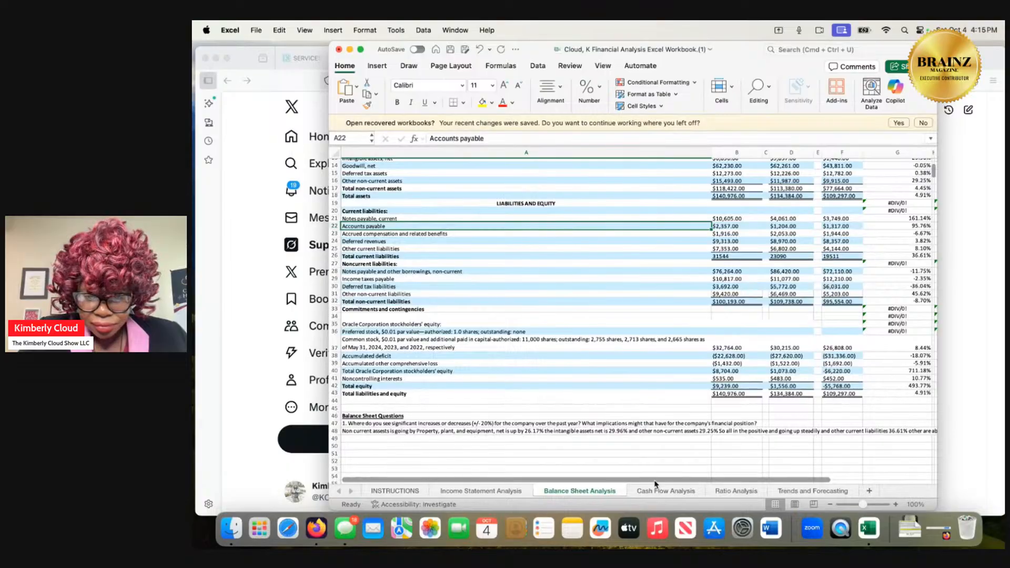
Search the operating, investing and financing sections of the Cash Flow Analysis sheet for a net profit line.
click(659, 491)
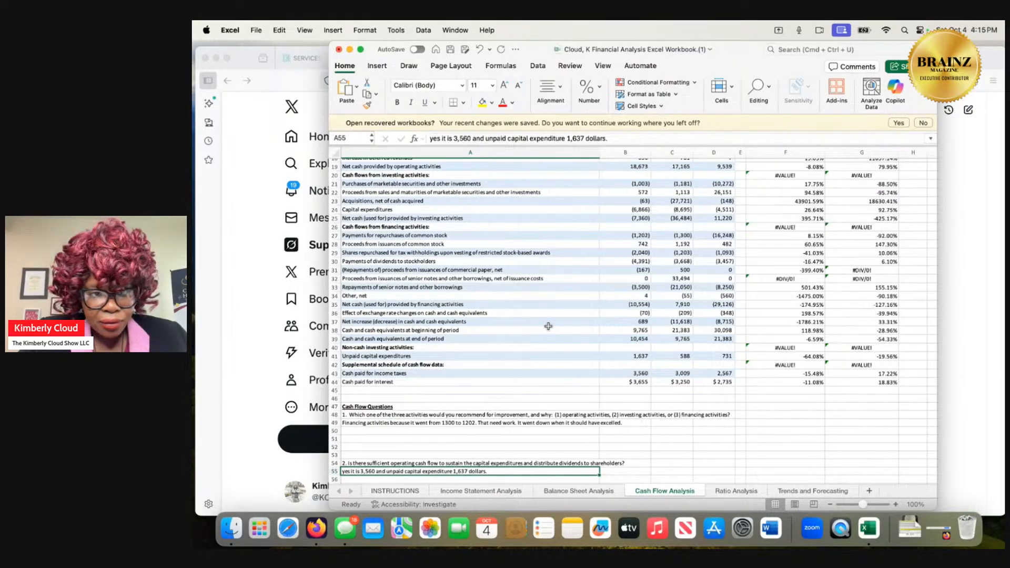
scroll(548, 326, up, 5)
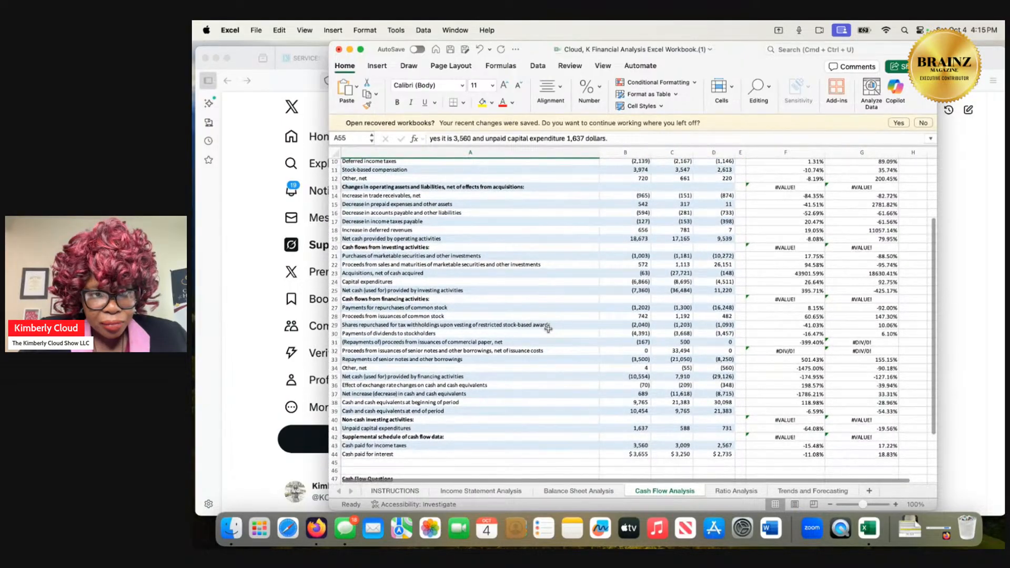
scroll(548, 329, up, 2)
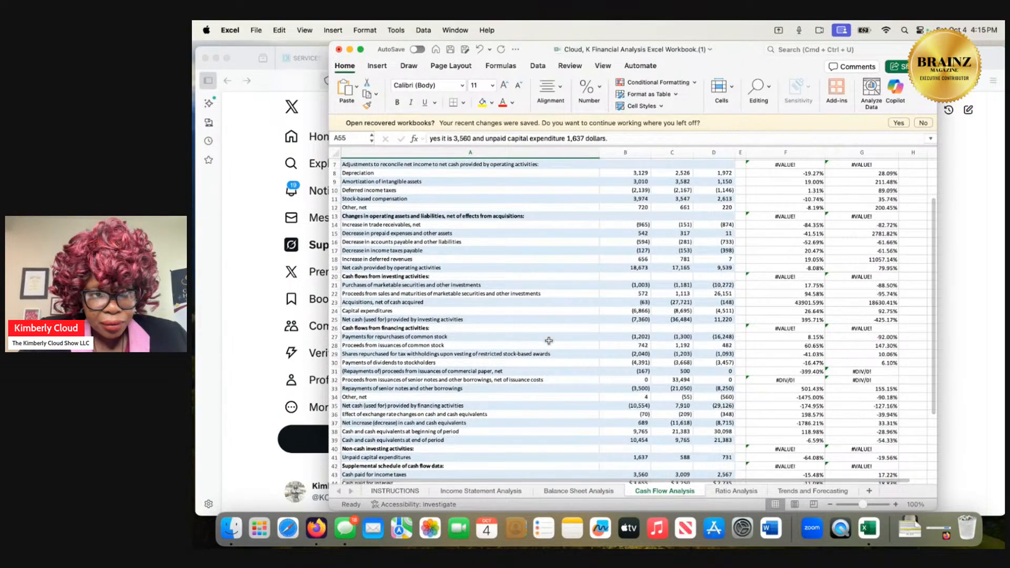
scroll(548, 337, down, 2)
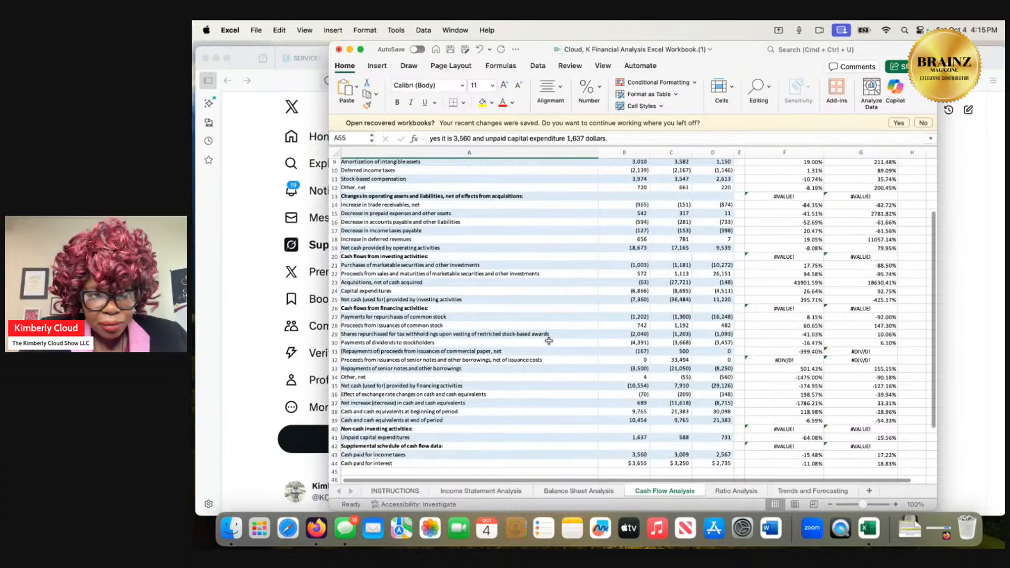
scroll(549, 341, down, 1)
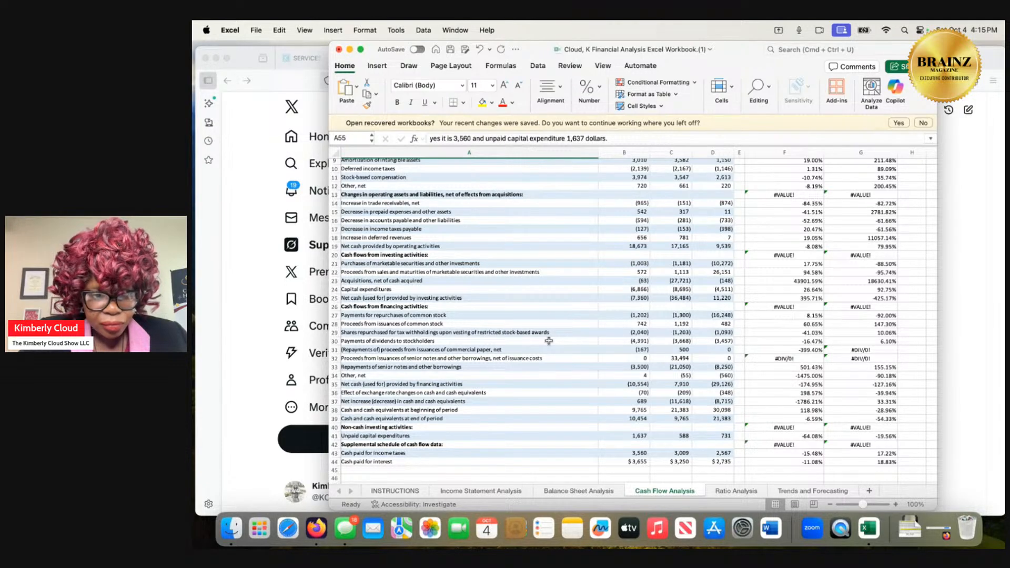
Switch to the Grok chat in Firefox and ask "whats another word for net profit".
click(948, 418)
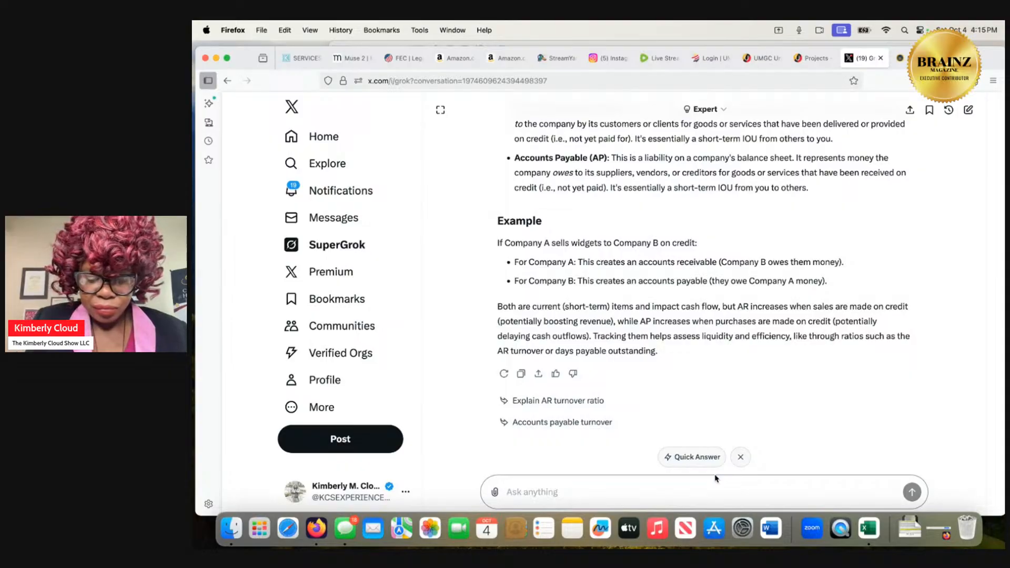
text(whats anothe)
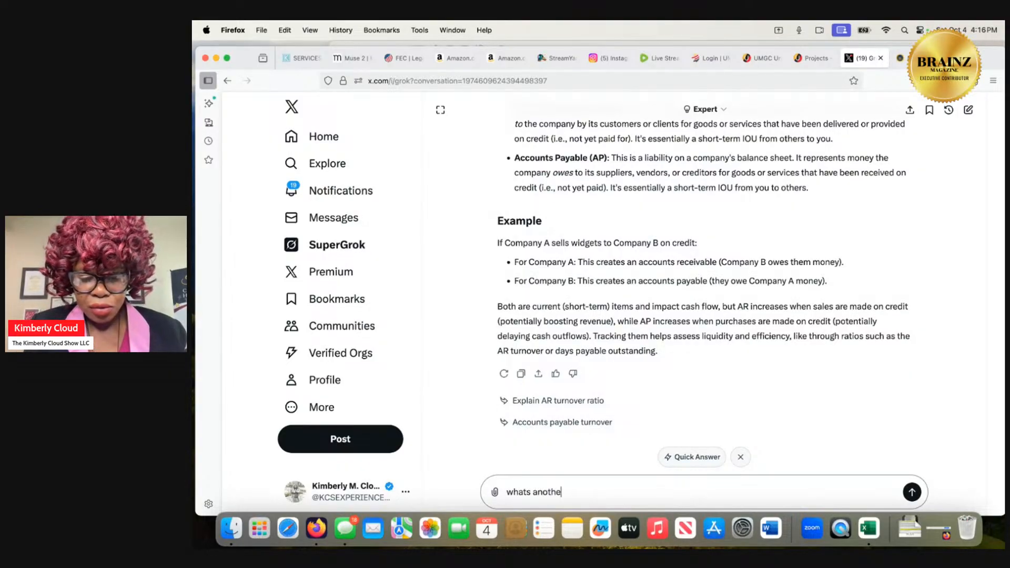
text(r word for n)
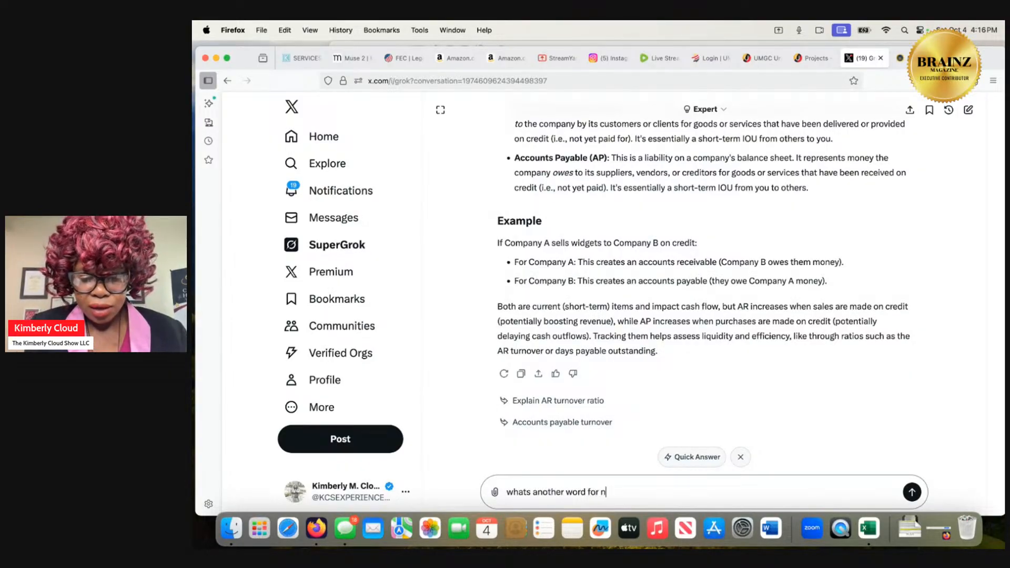
text(et profit)
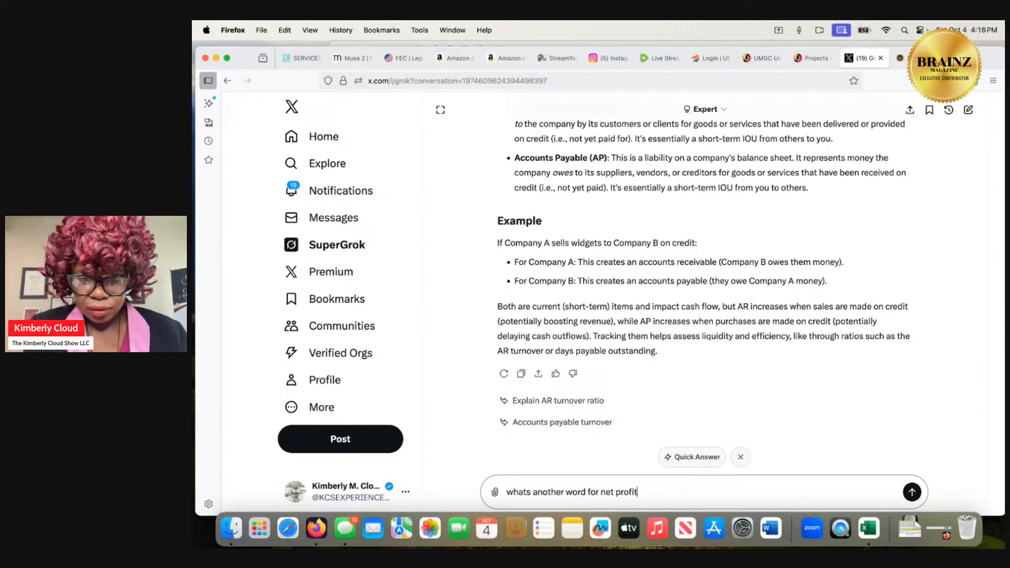
key(Return)
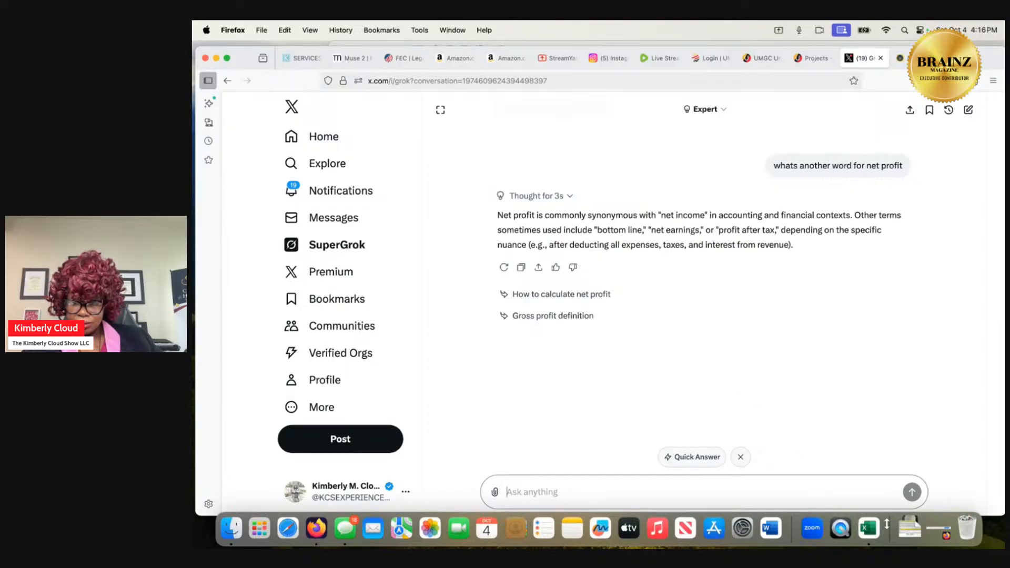
Return to the Excel workbook and locate the May 31, 2024 net income on the Cash Flow Analysis sheet, then check the remaining lines.
click(909, 529)
click(909, 488)
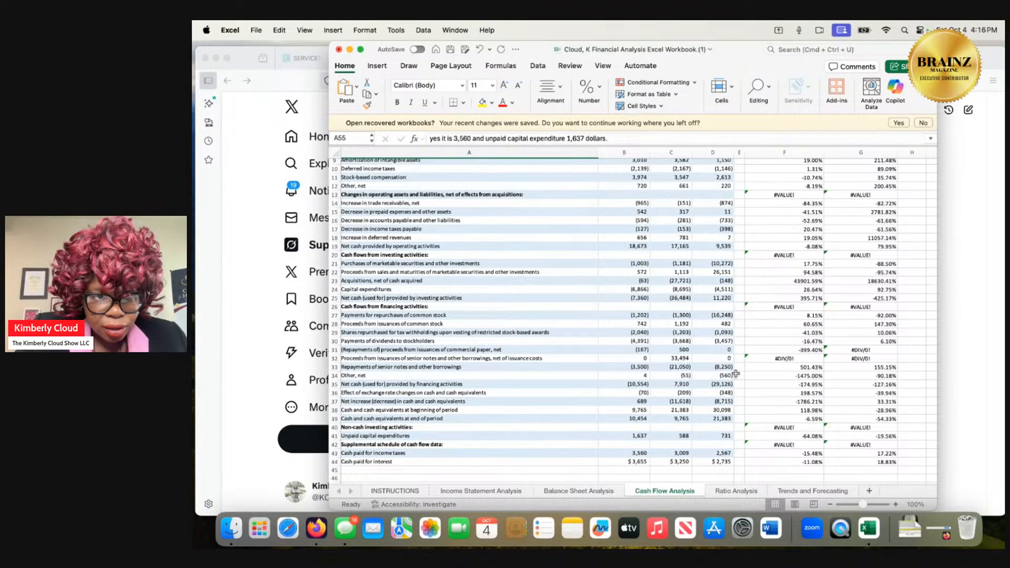
scroll(735, 373, up, 4)
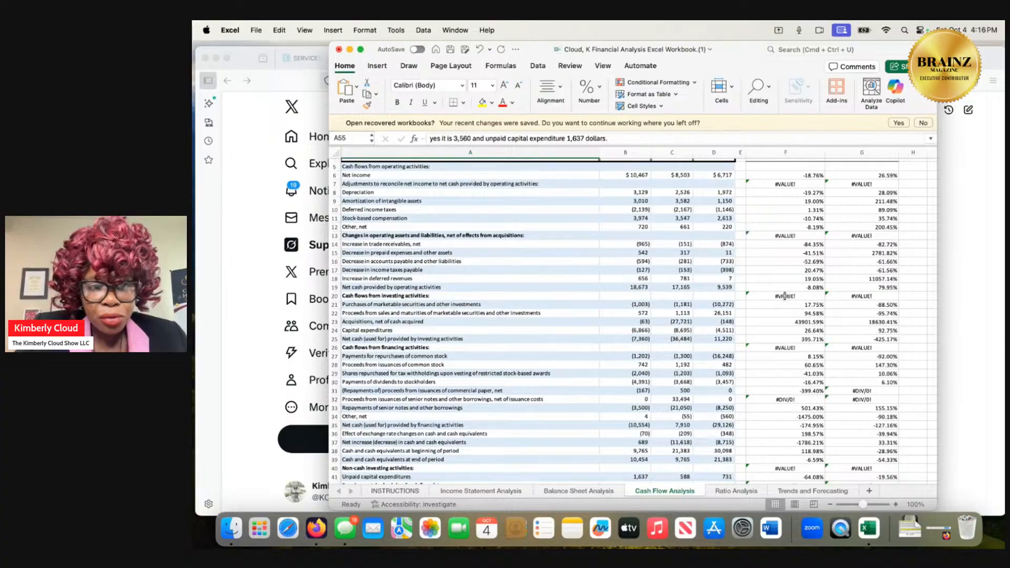
scroll(750, 268, up, 3)
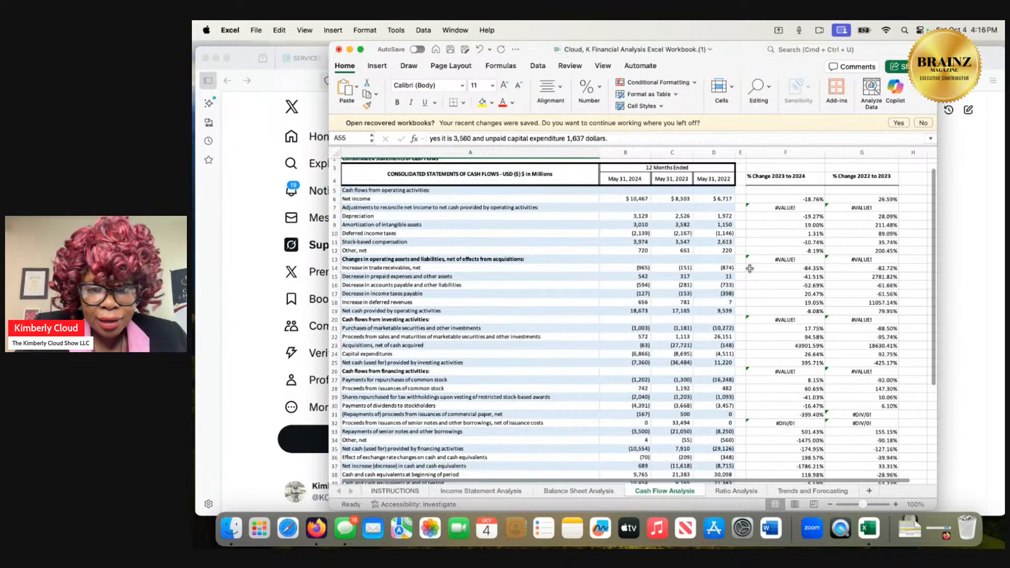
click(635, 199)
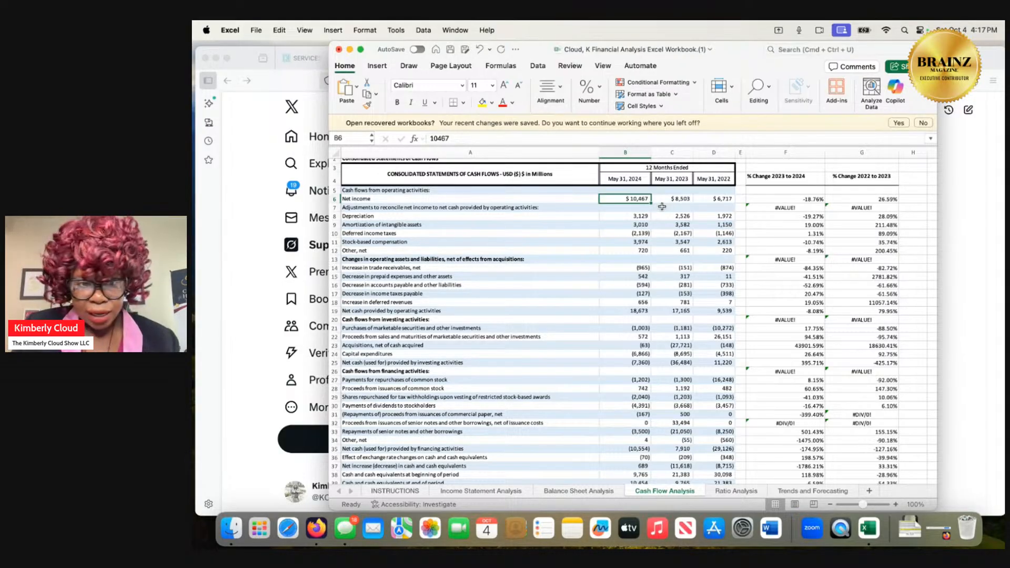
scroll(662, 207, down, 5)
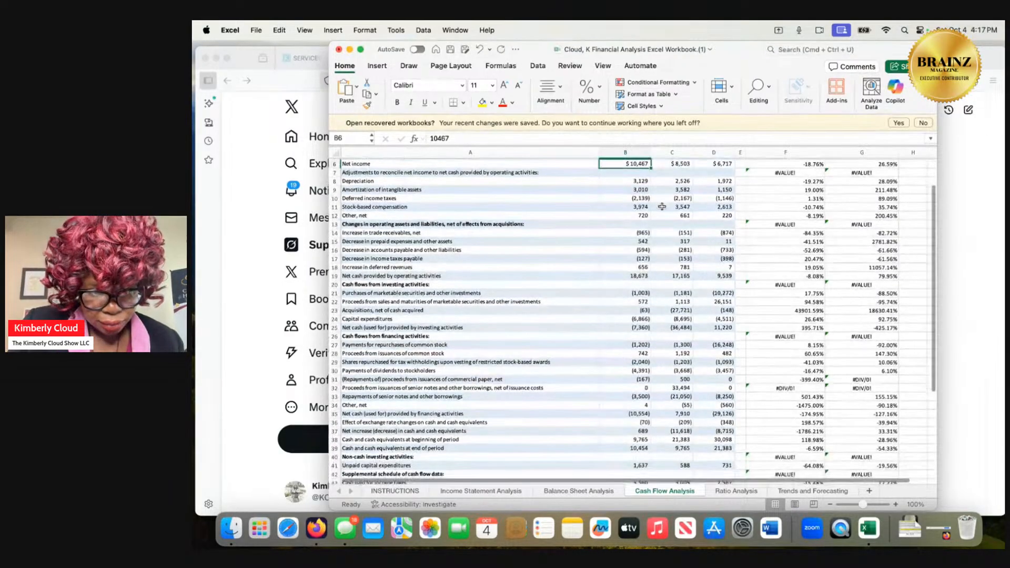
scroll(662, 207, down, 3)
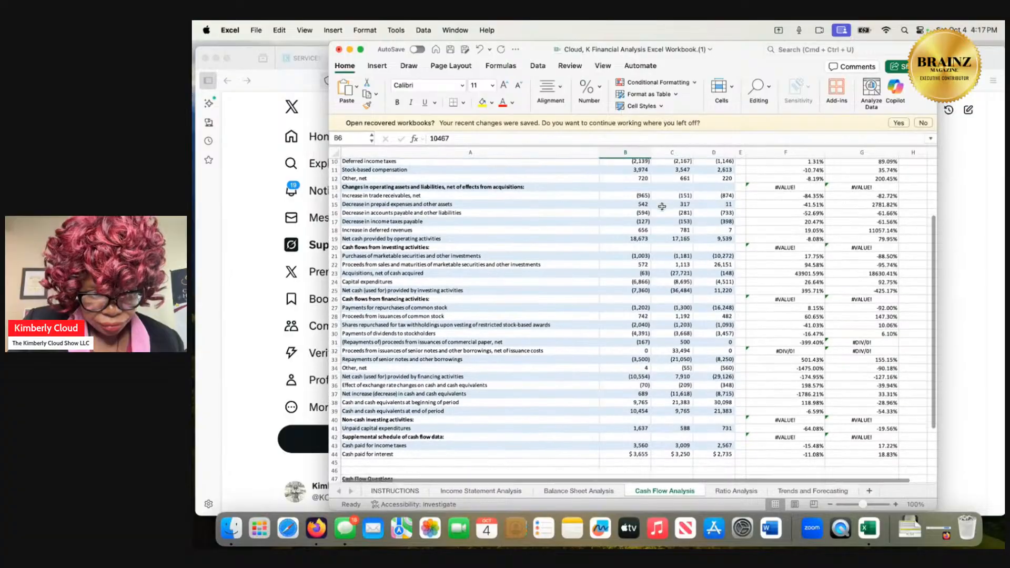
scroll(662, 206, up, 4)
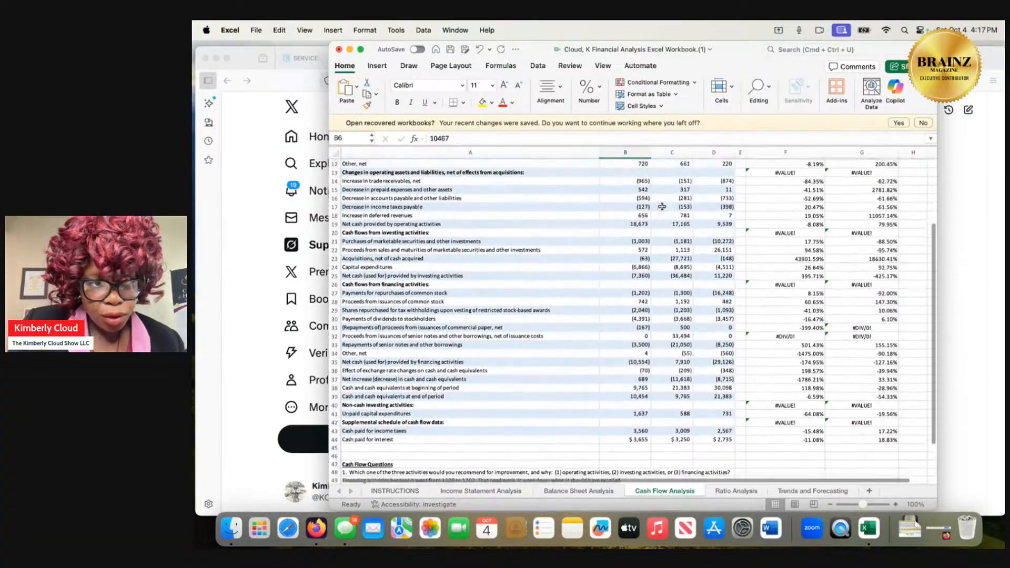
scroll(662, 207, up, 1)
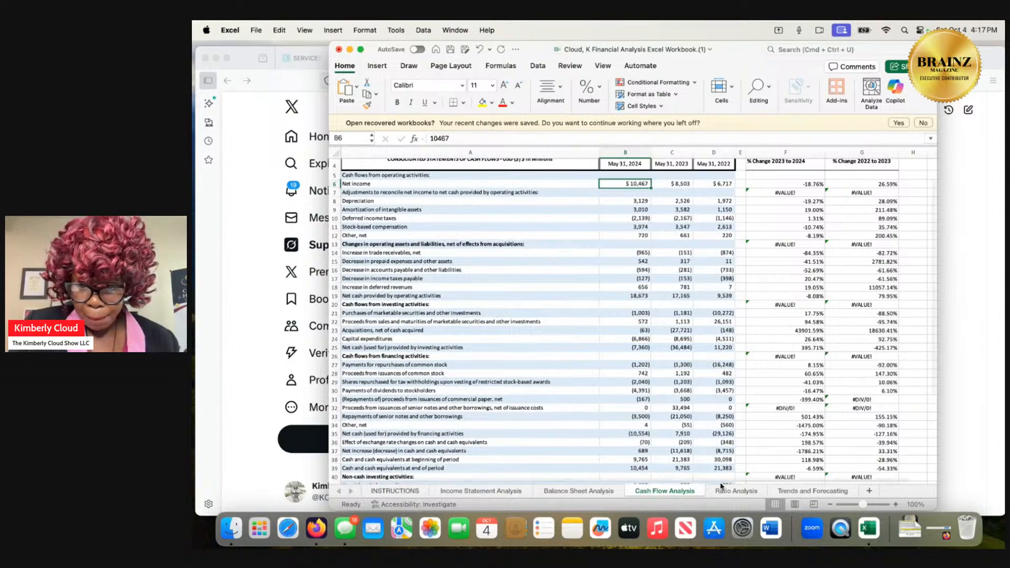
Review the Balance Sheet Analysis sheet for the assets figure needed for return on investment, inspecting the 2024 net intangible assets.
click(588, 495)
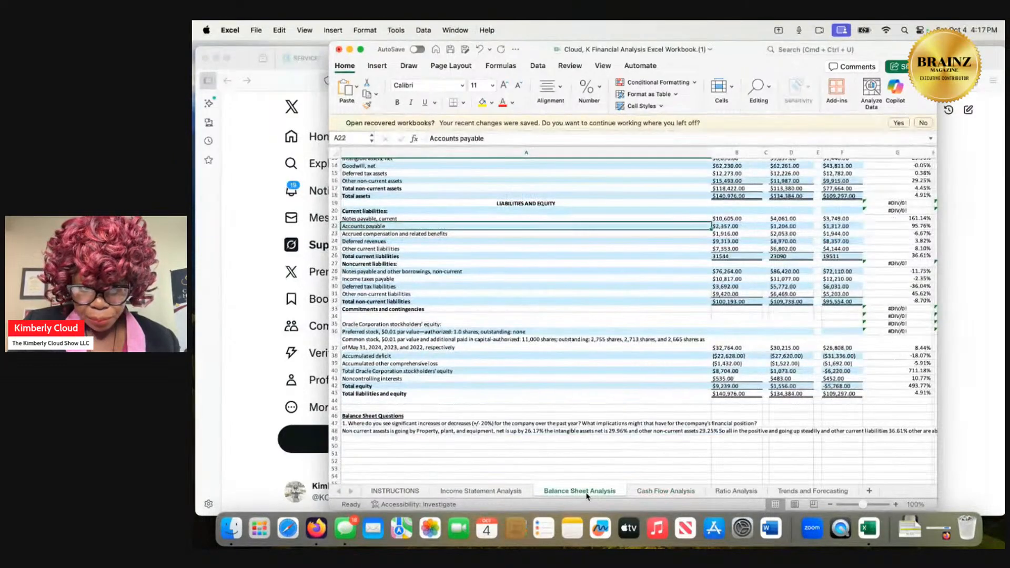
scroll(606, 378, up, 1)
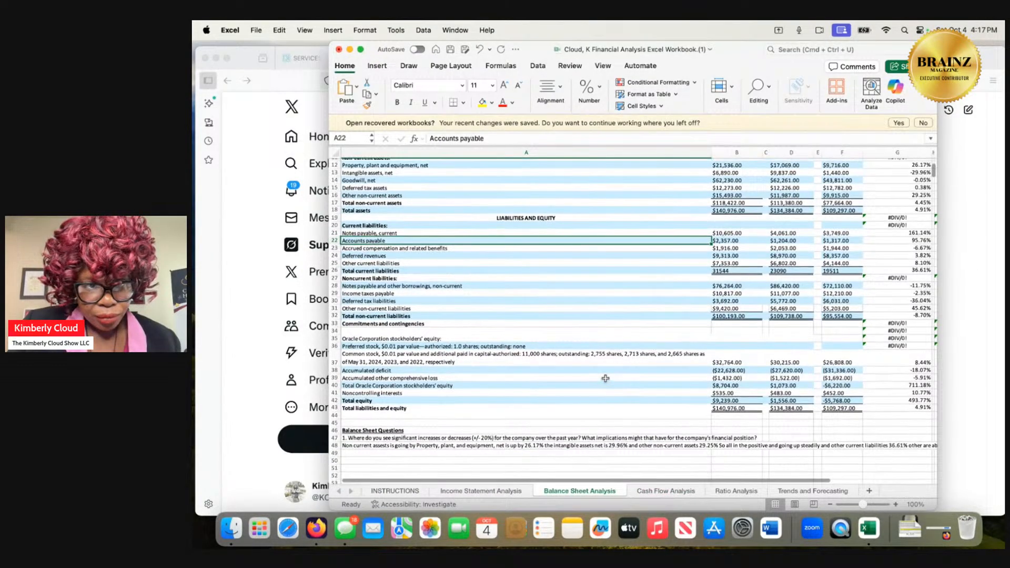
scroll(606, 378, up, 2)
scroll(606, 379, up, 2)
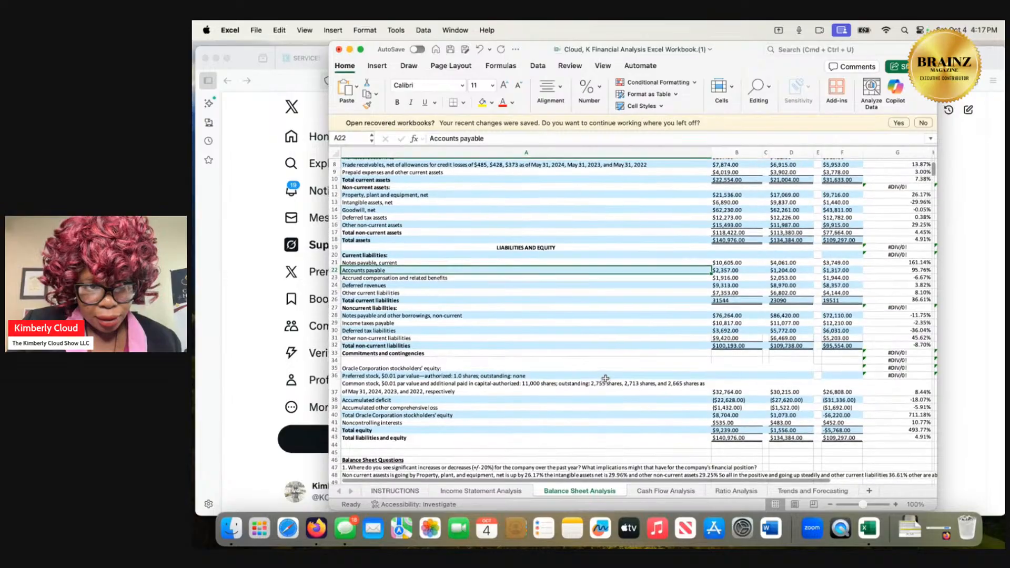
scroll(605, 378, up, 3)
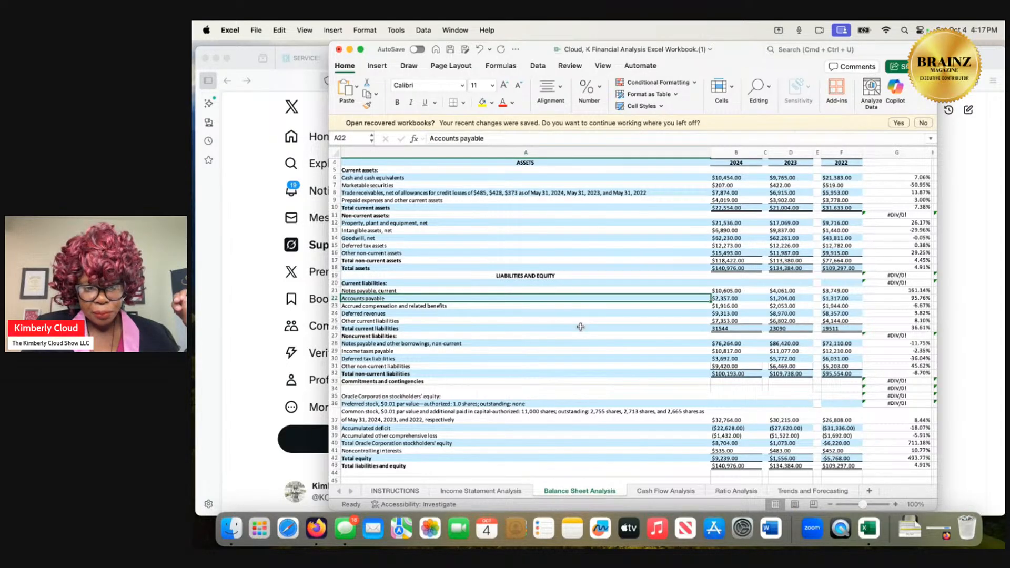
scroll(580, 326, up, 3)
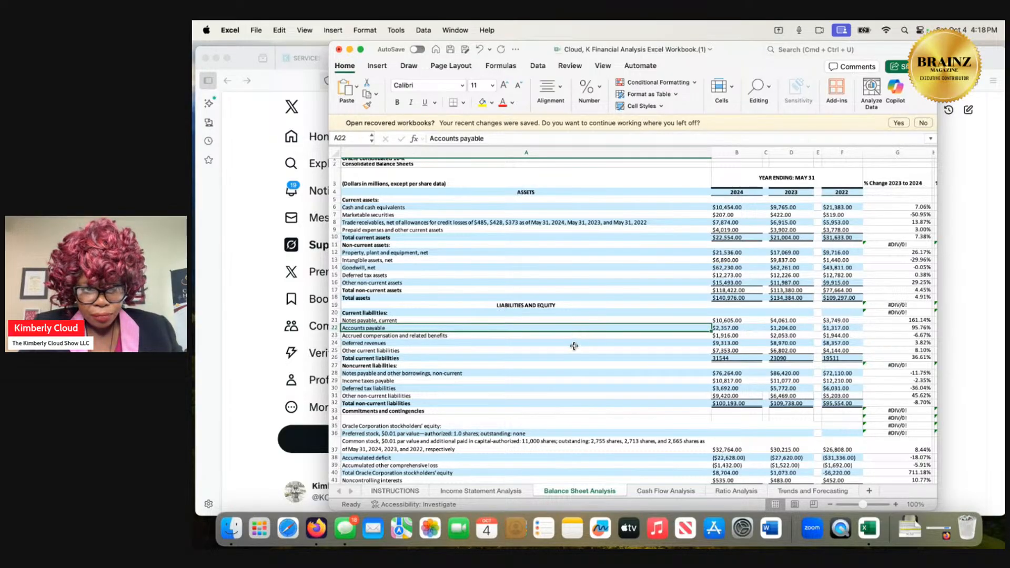
click(555, 261)
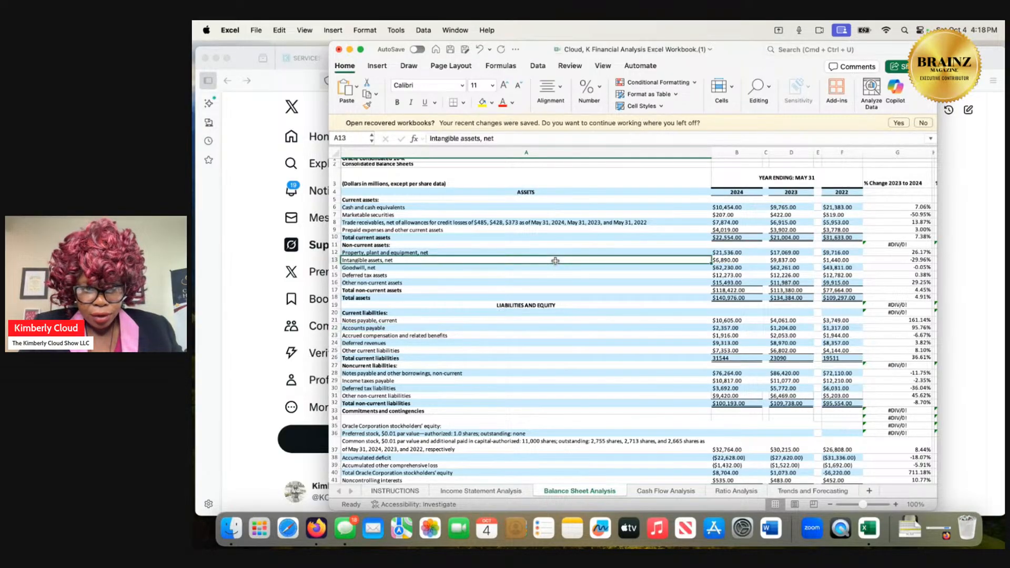
click(738, 261)
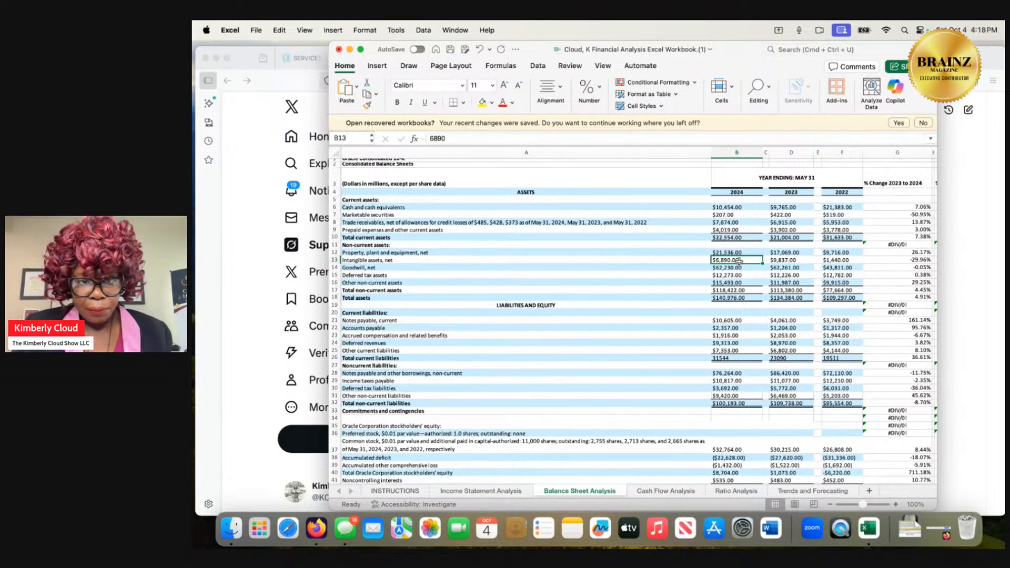
scroll(739, 261, up, 1)
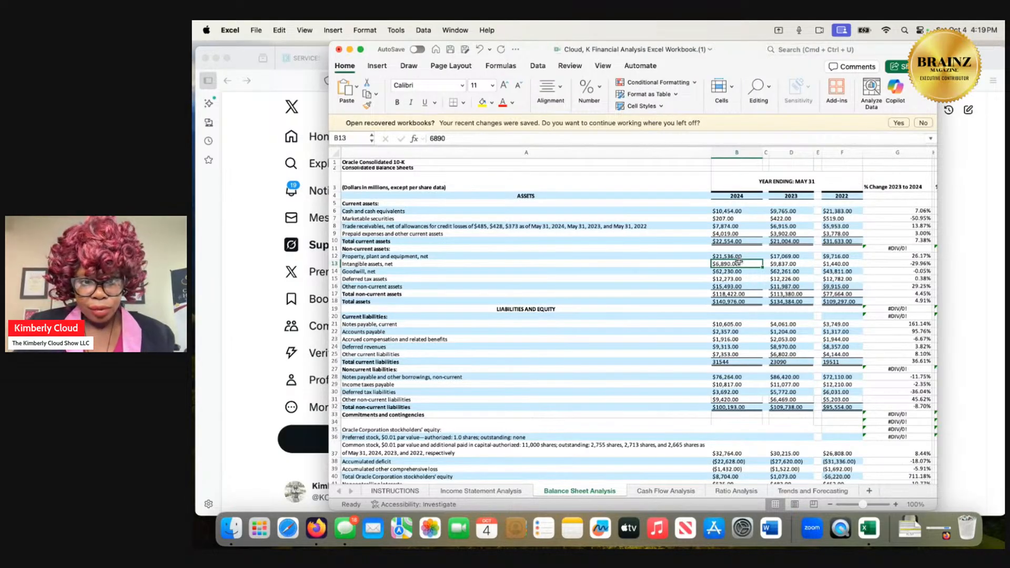
Switch back to Grok in Firefox and ask whether intangible assets are the same as assets at the beginning of the fiscal year.
click(958, 245)
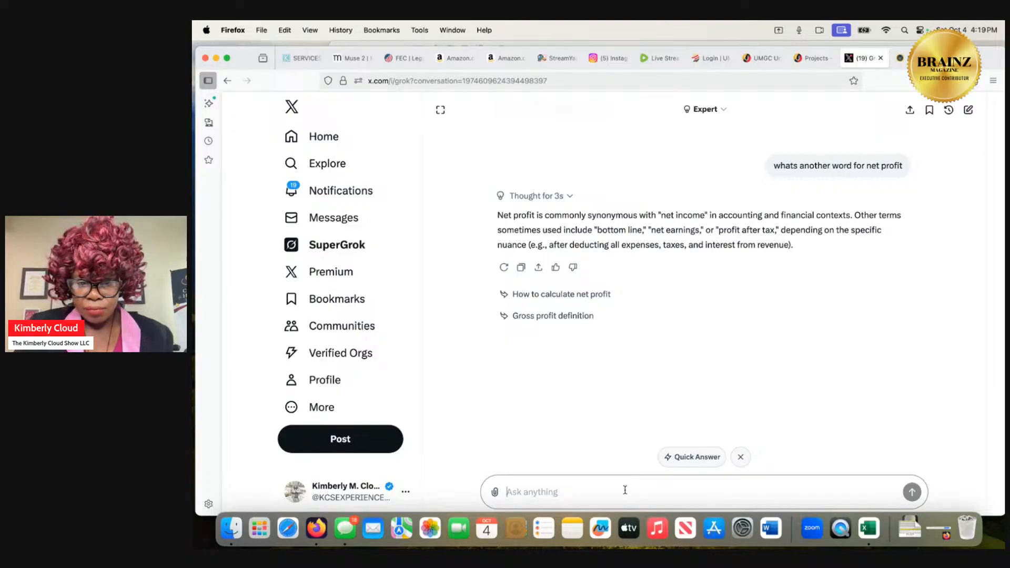
text(is intan)
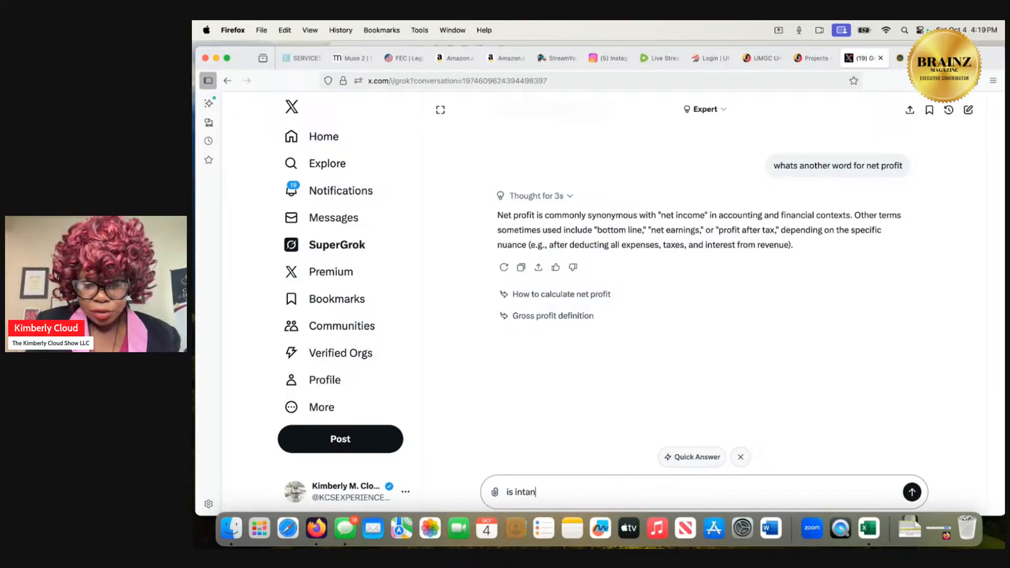
text(gible asse)
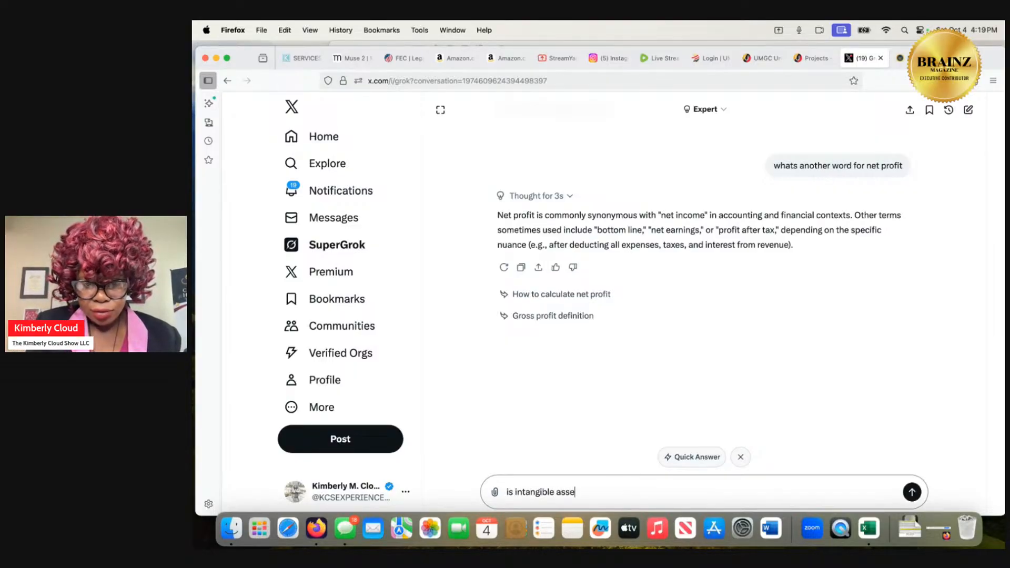
text(st the sa)
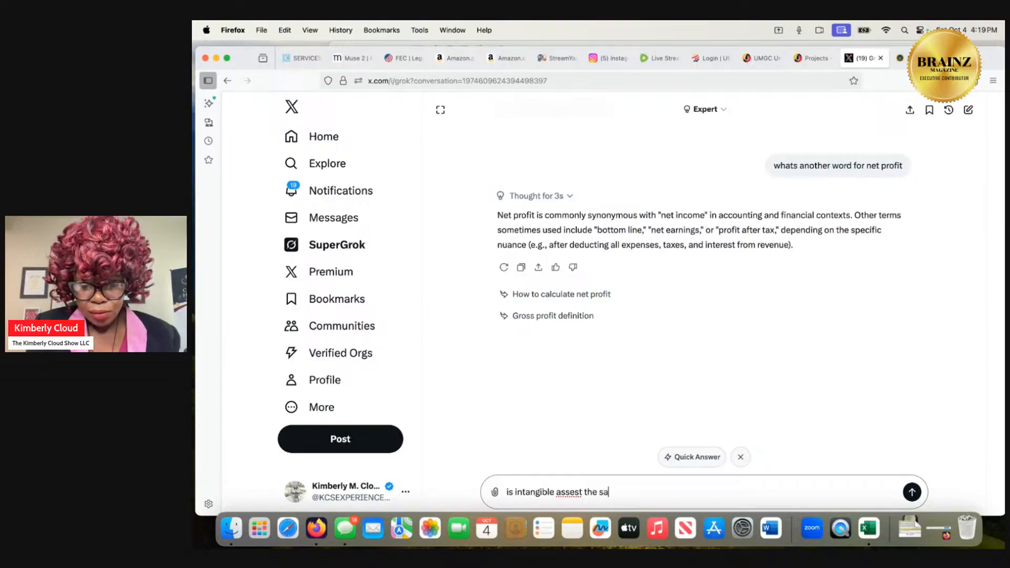
text(me and asse)
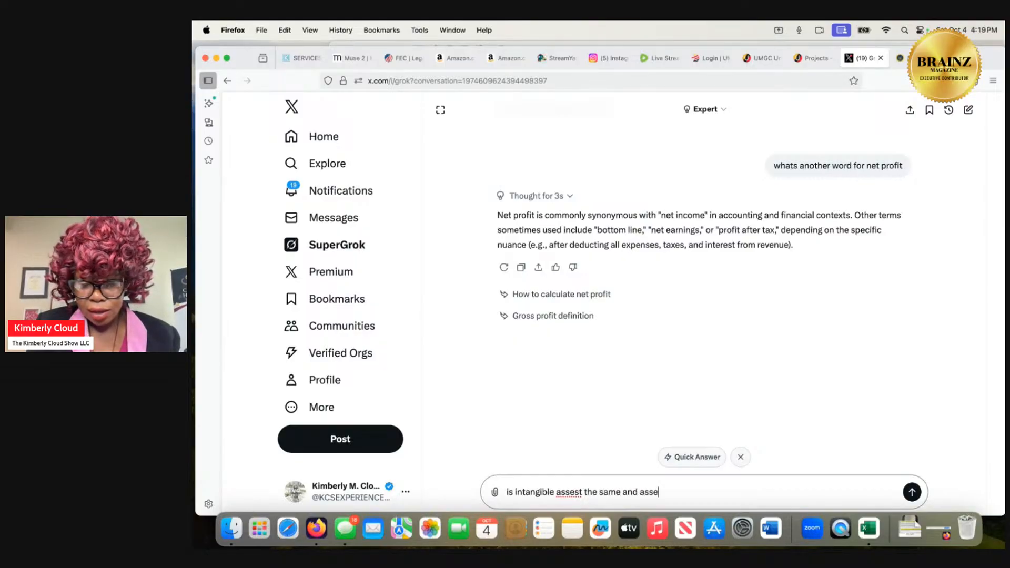
text(st at the)
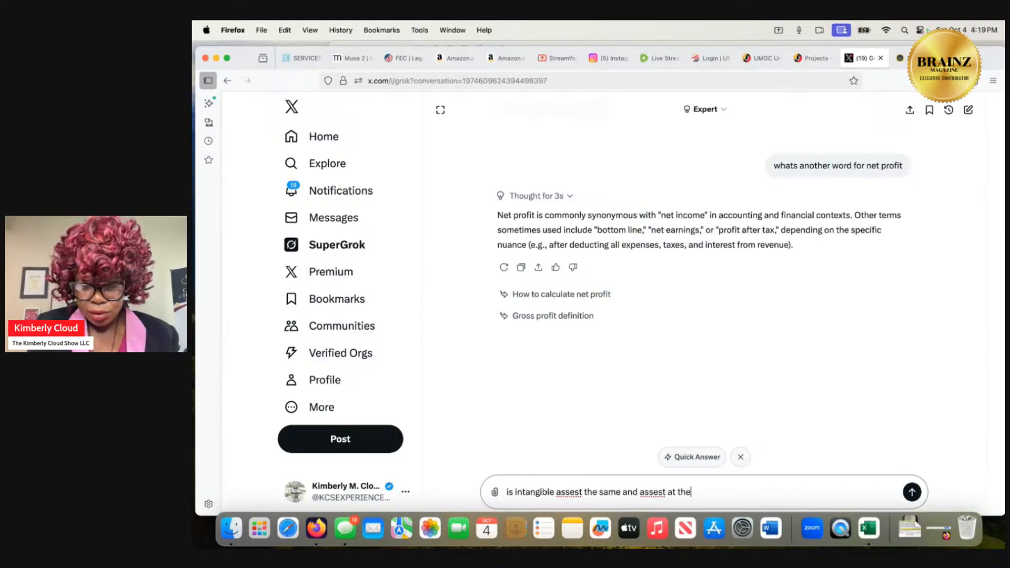
text( beggi)
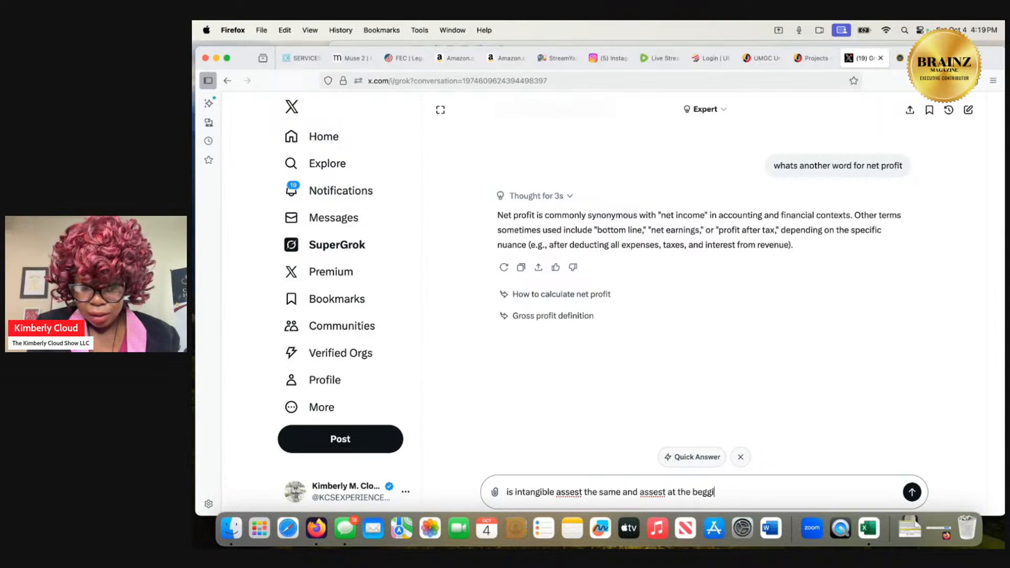
text(ning of )
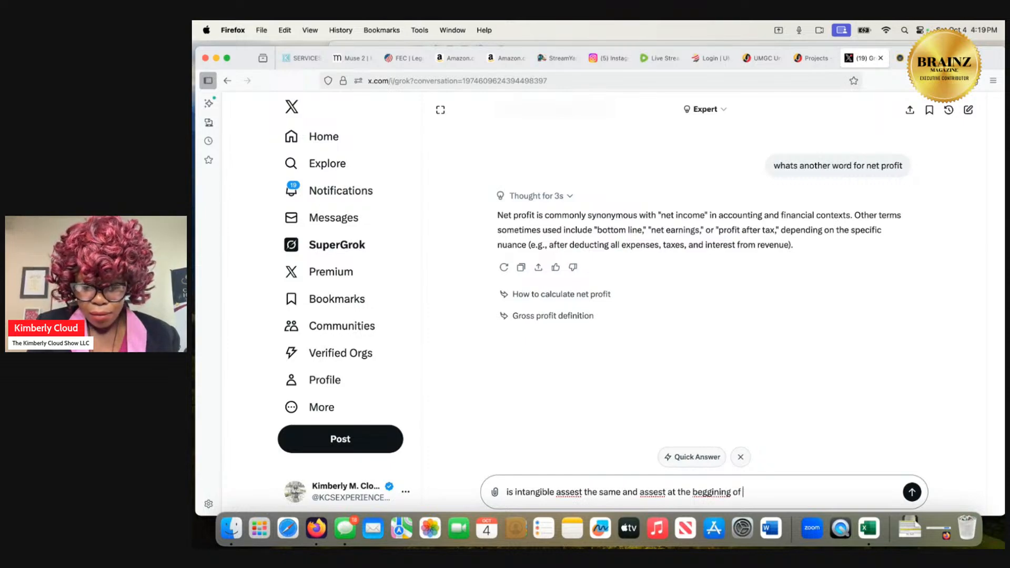
text(th efiscal year)
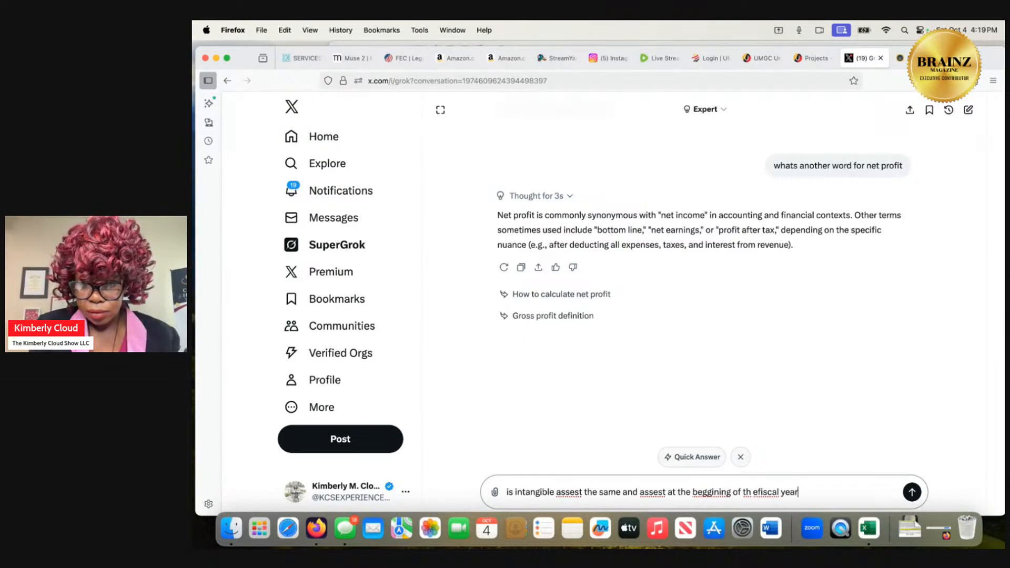
key(Return)
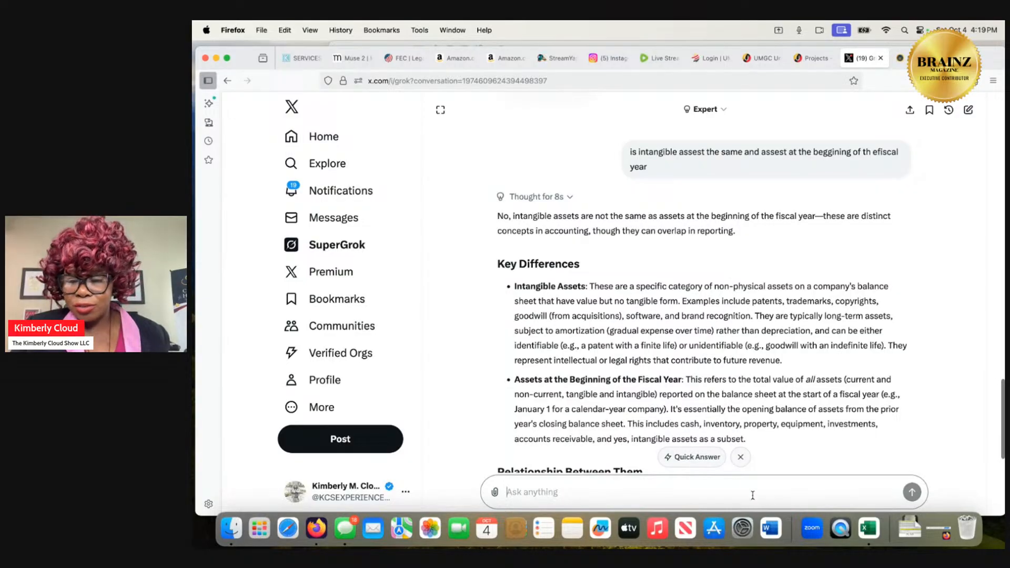
Return to the financial analysis workbook in Excel, check the Ratio Analysis formulas and locate 2024 total assets on the Balance Sheet Analysis sheet.
click(905, 530)
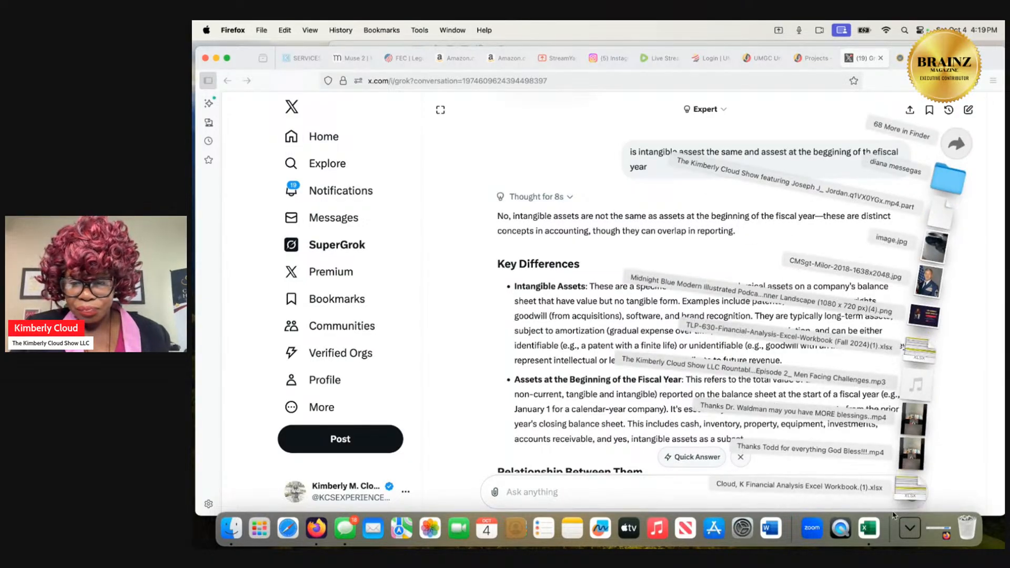
click(897, 492)
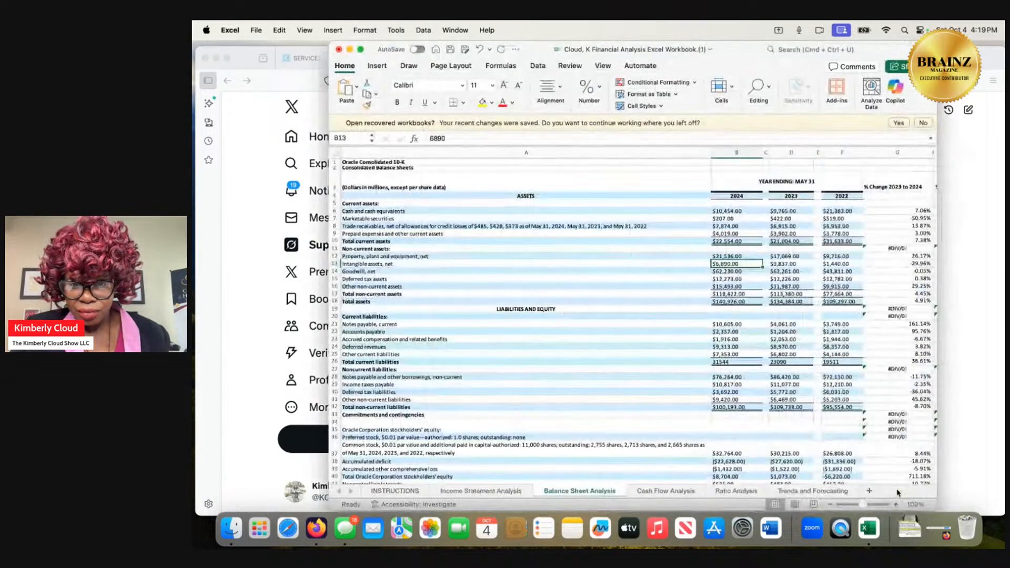
click(737, 492)
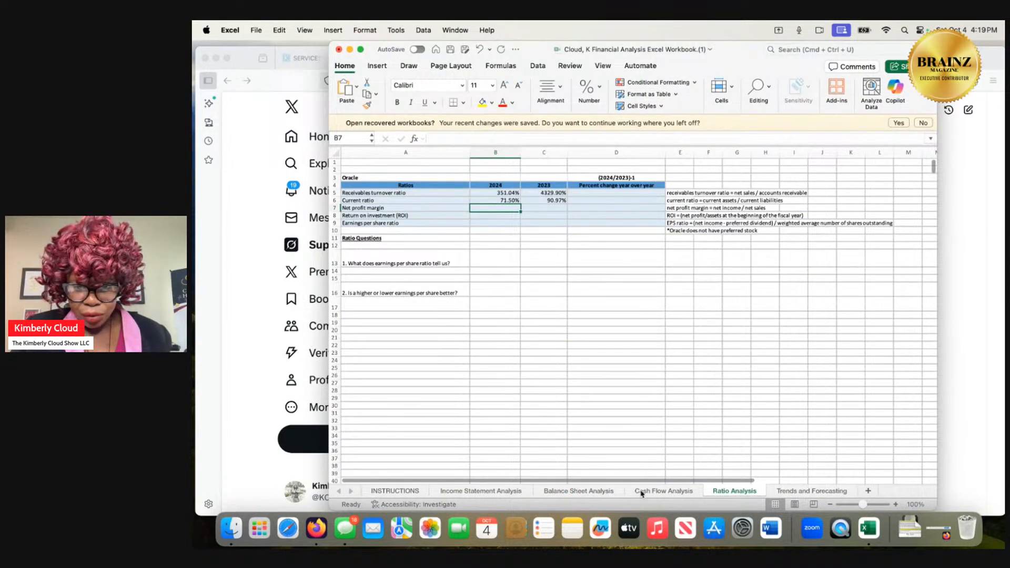
click(594, 493)
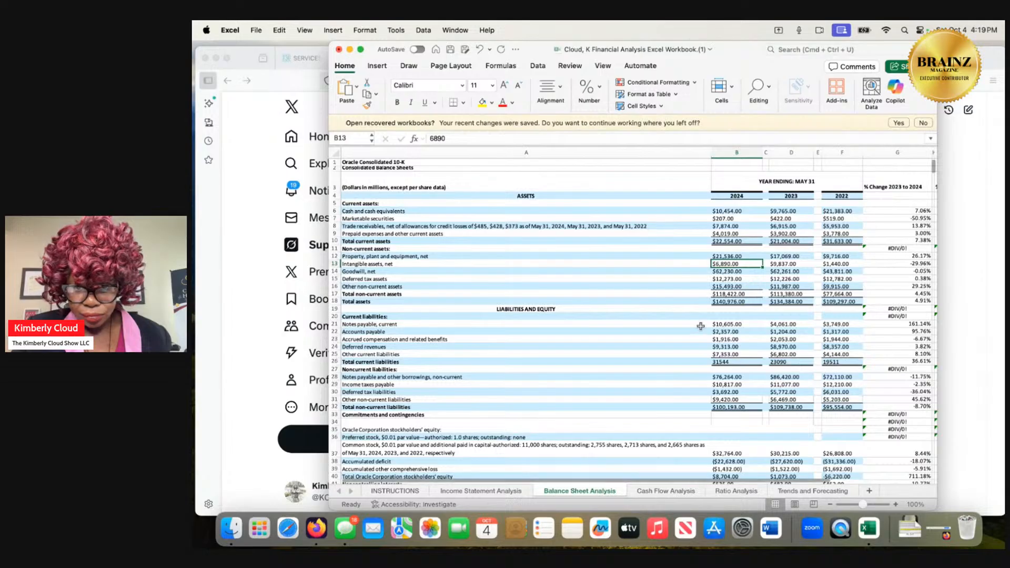
click(729, 303)
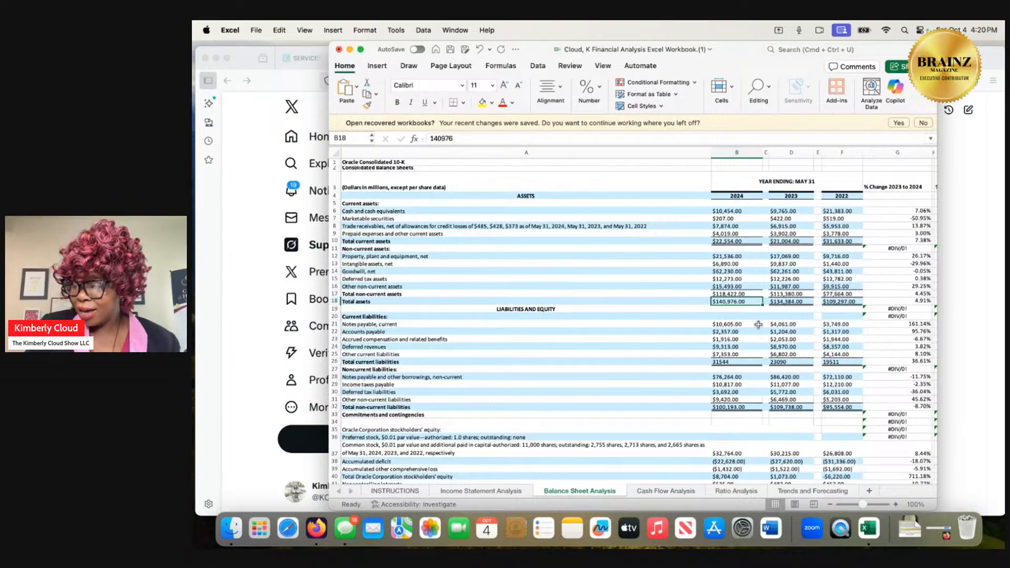
On the Ratio Analysis sheet, calculate the 2024 net profit margin with the formula =10467/140976, accepting the suggested formula correction.
click(732, 490)
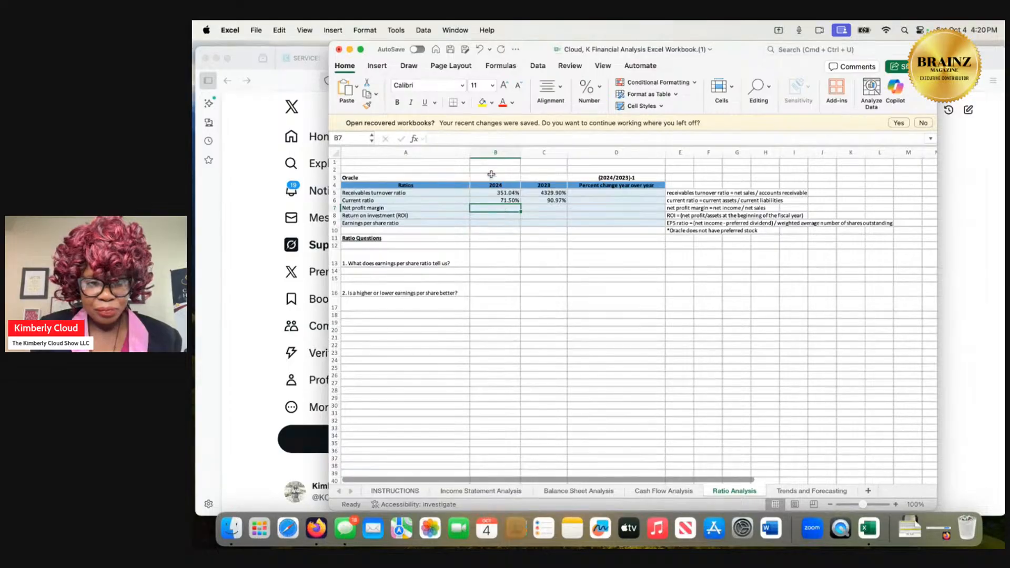
click(477, 139)
text(=)
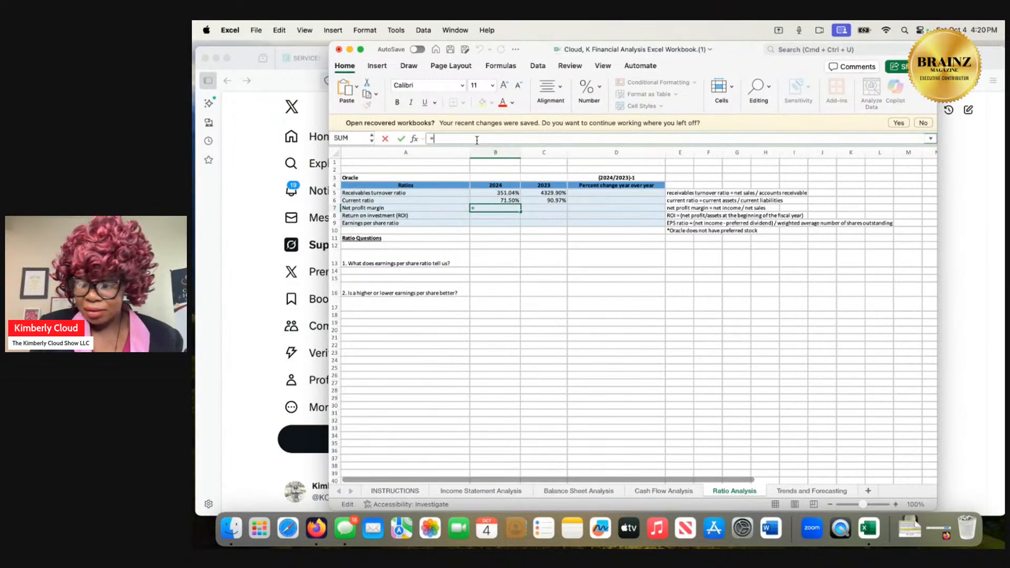
text(1)
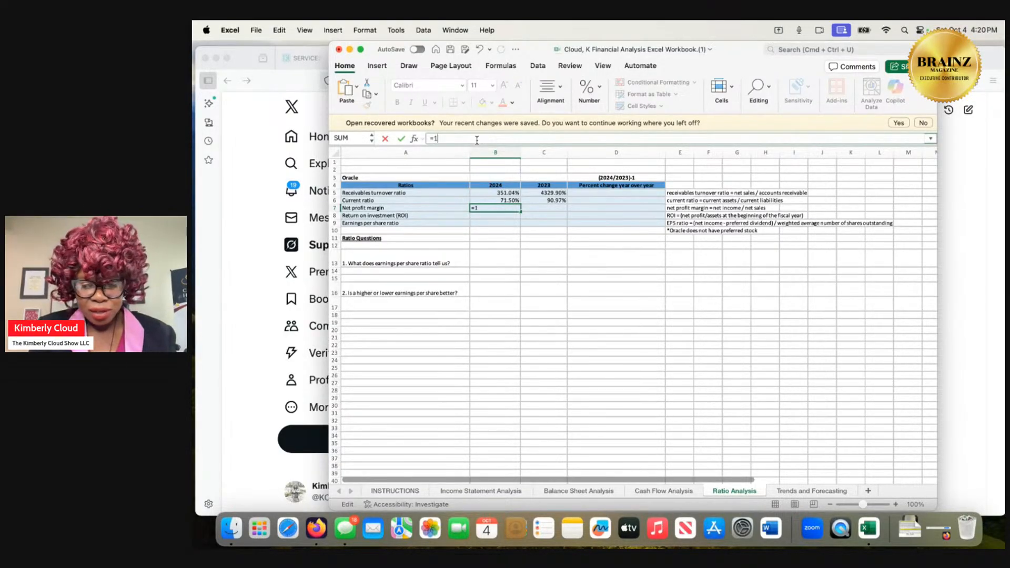
text(0,467)
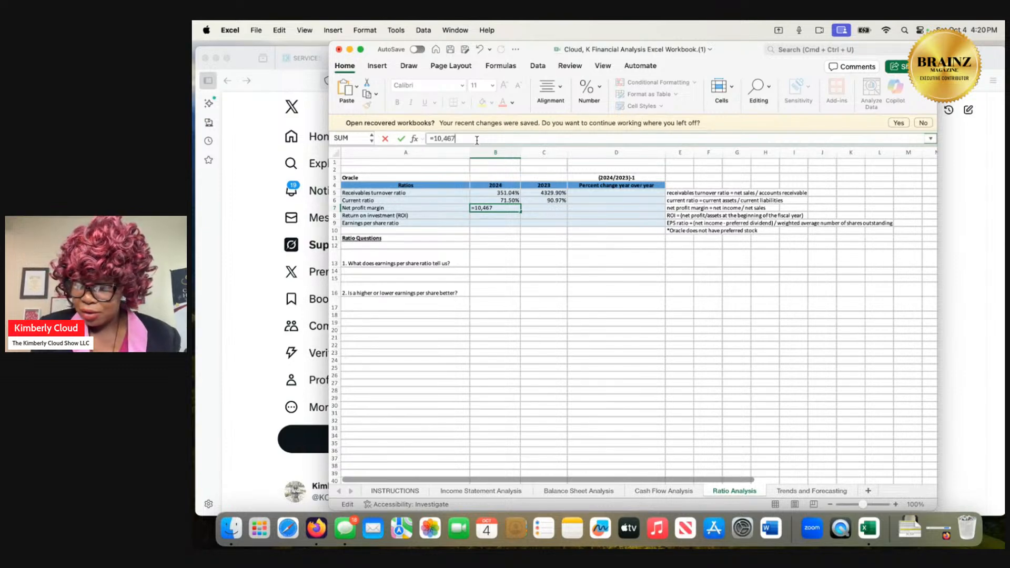
text(/140)
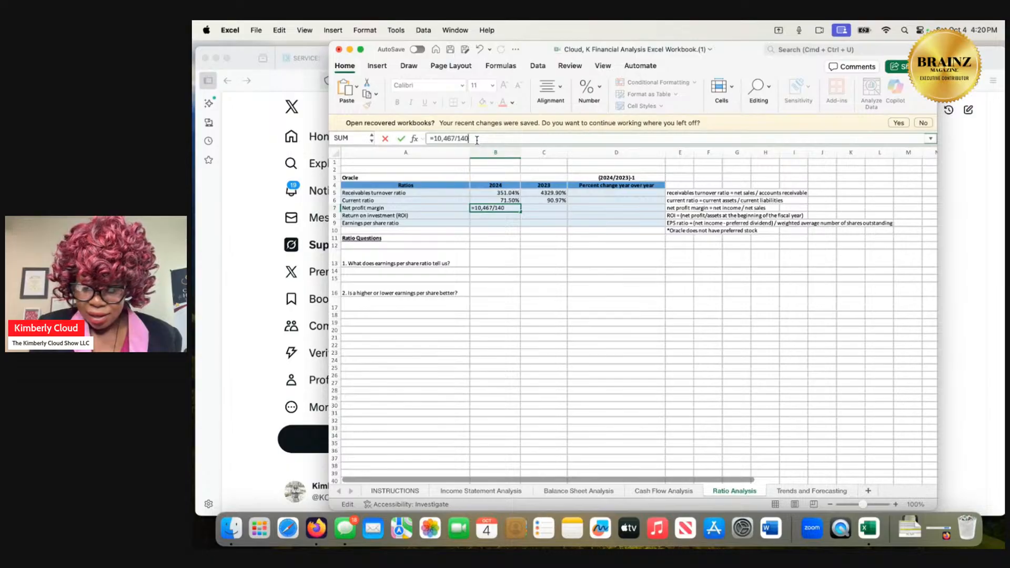
text(97)
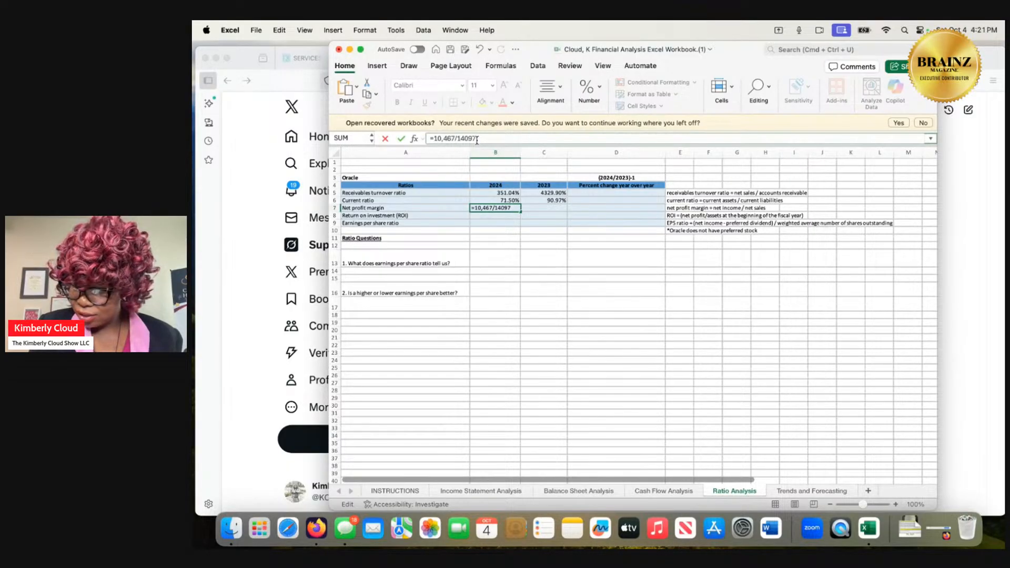
text(6)
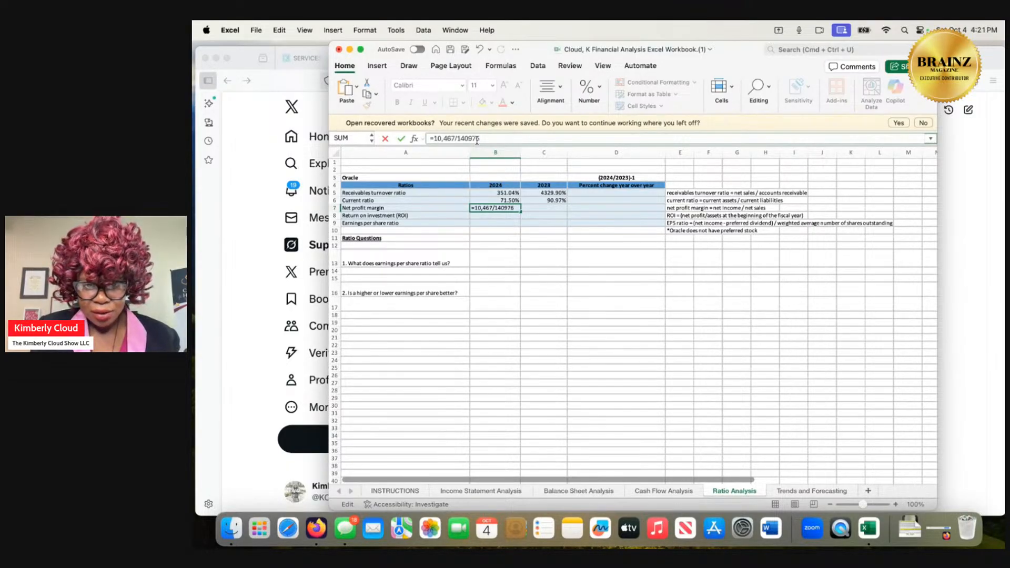
key(Return)
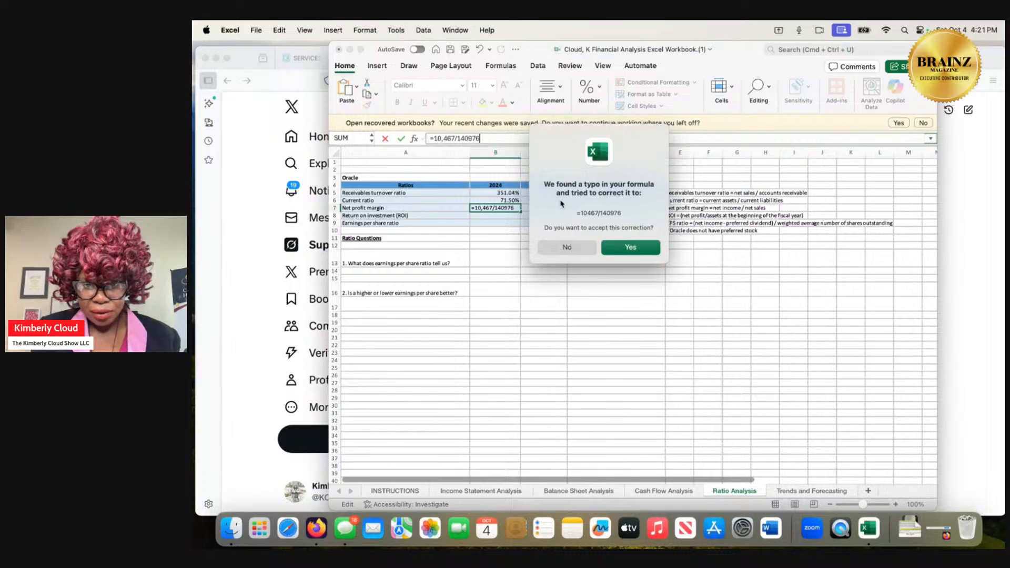
click(627, 247)
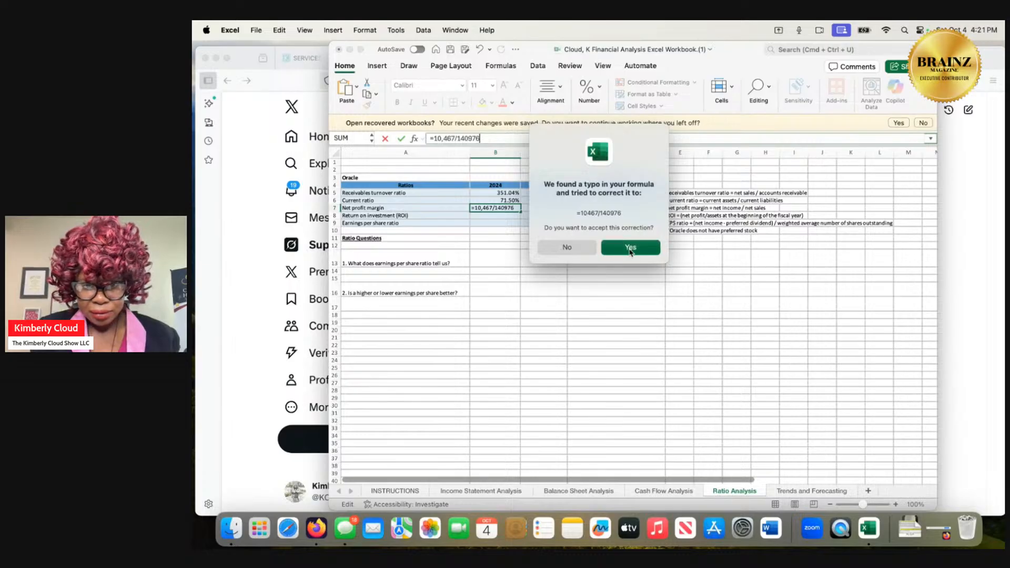
Format the 2024 net profit margin as a percentage with two decimal places.
click(501, 207)
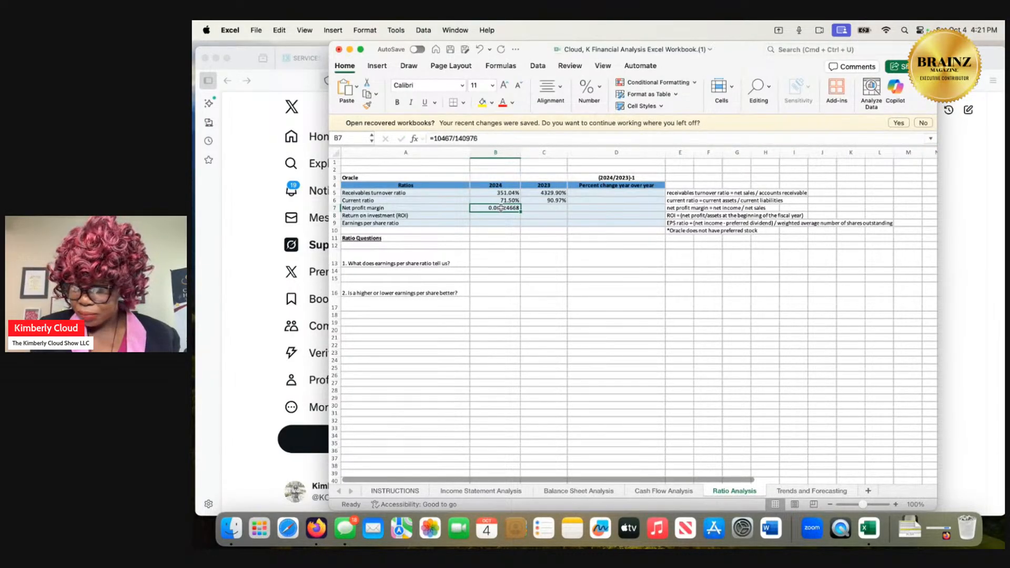
right_click(500, 208)
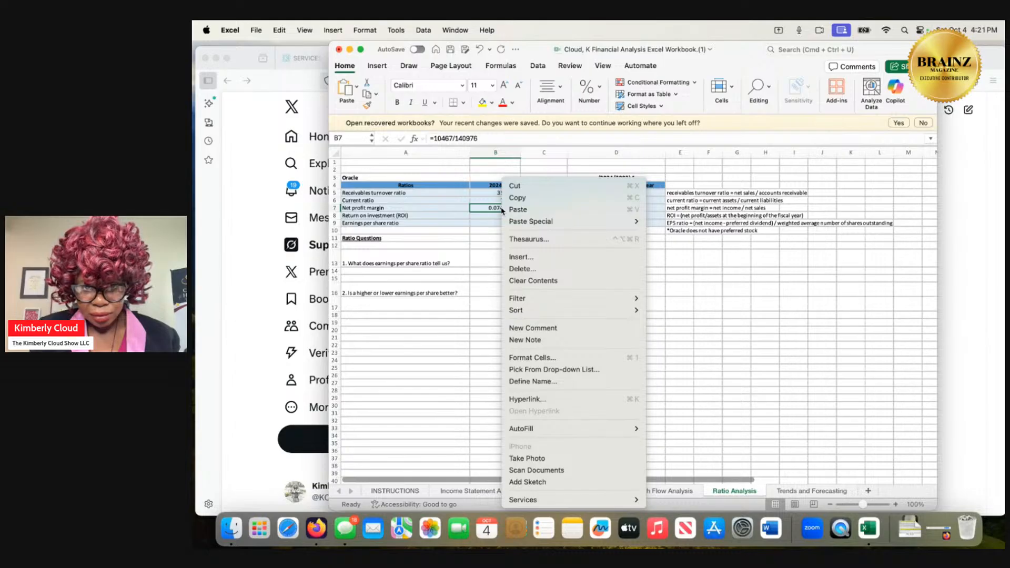
click(531, 358)
click(401, 305)
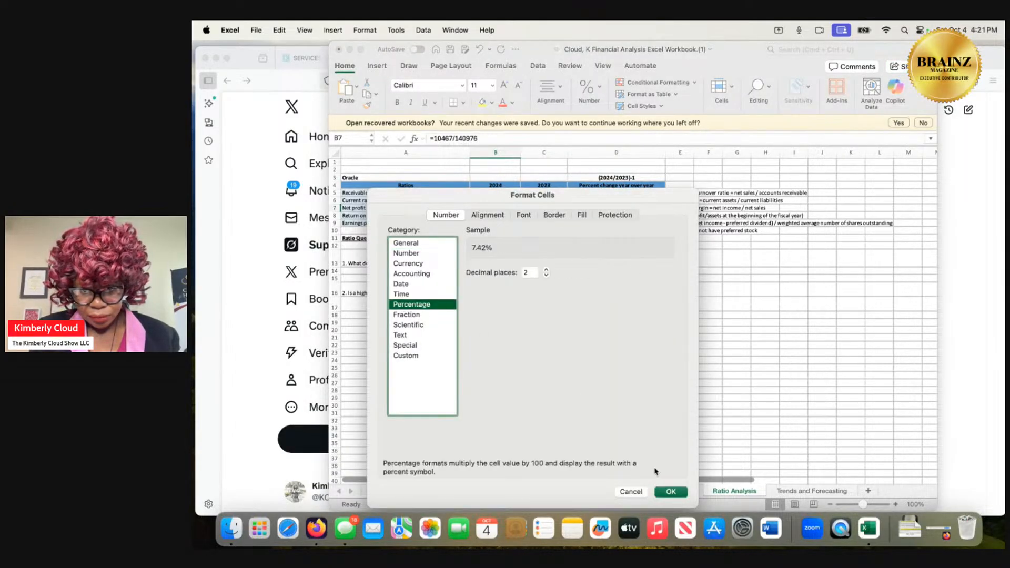
click(671, 491)
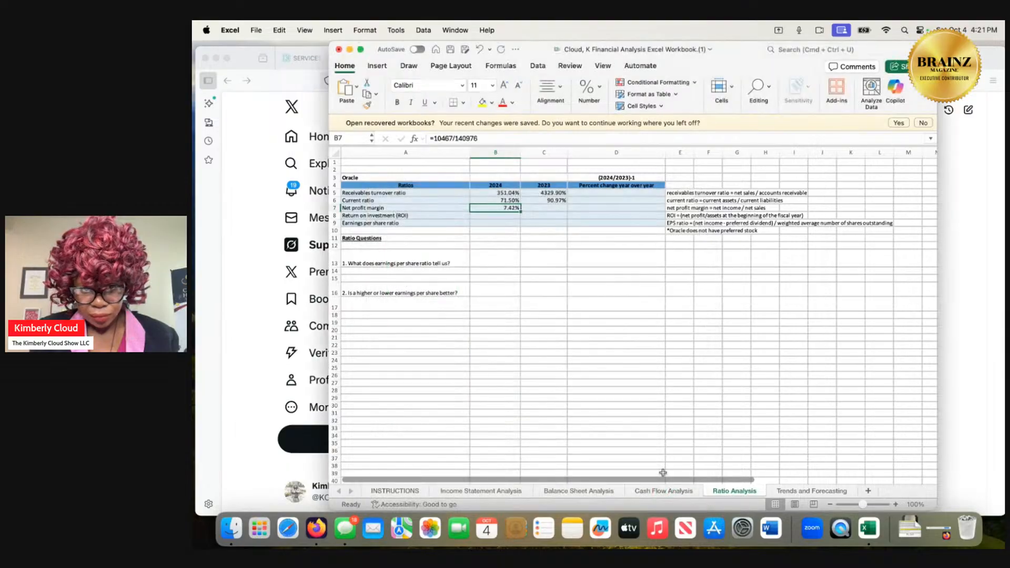
Calculate the 2023 net profit margin with the formula =8503/134384, accepting the suggested formula correction.
click(557, 208)
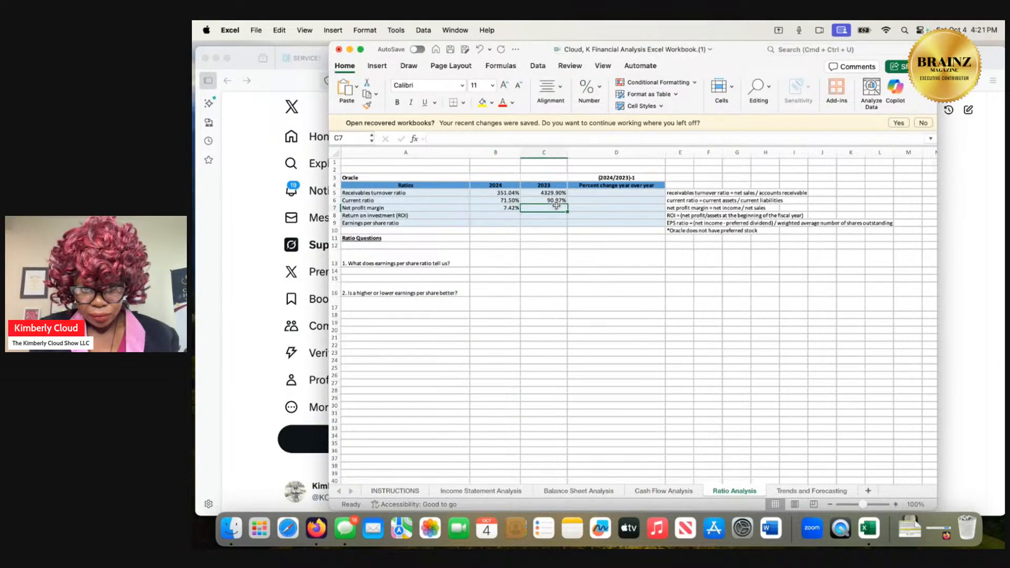
click(506, 138)
text(=)
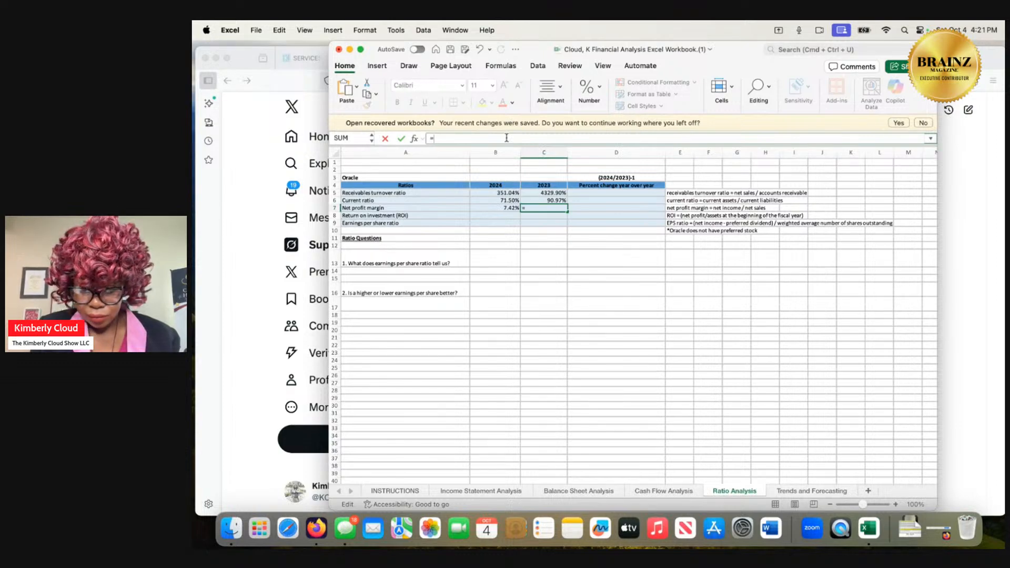
text(8)
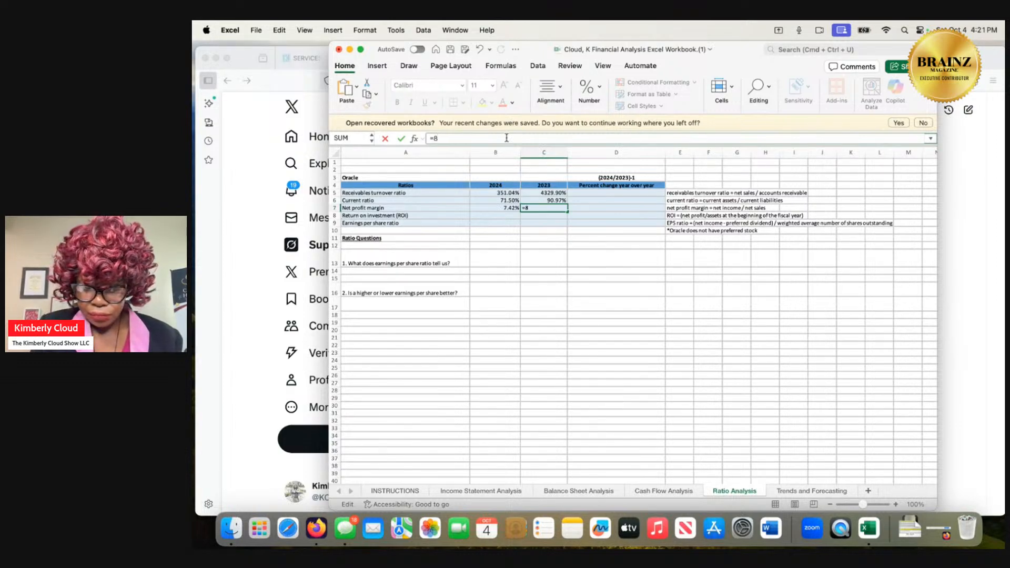
text(503)
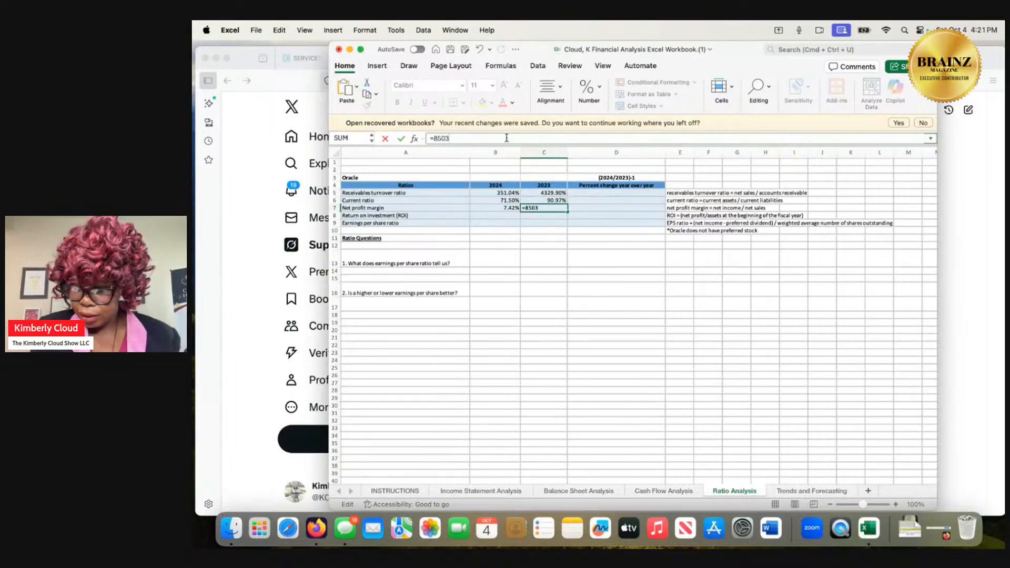
text(/13)
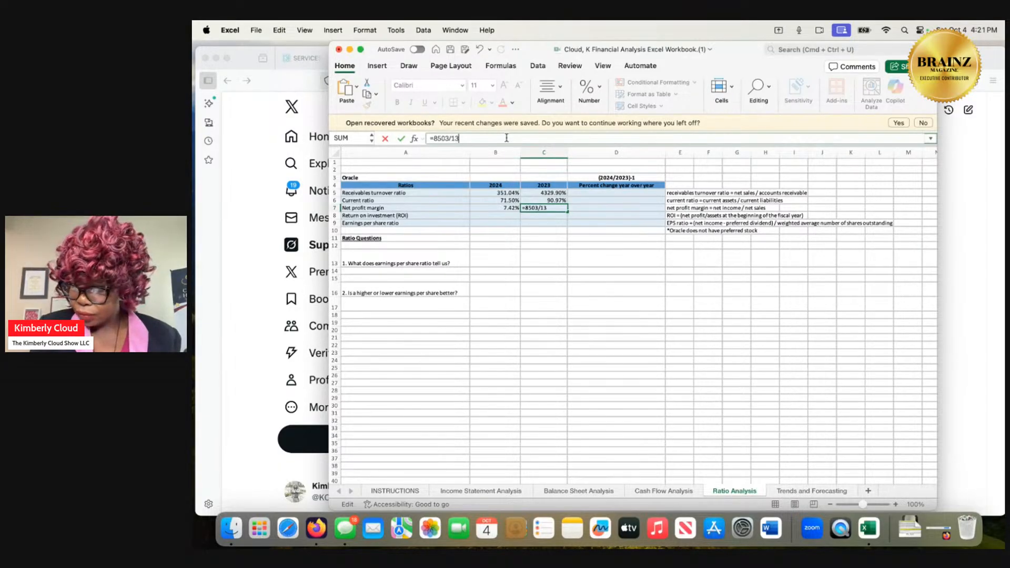
text(4)
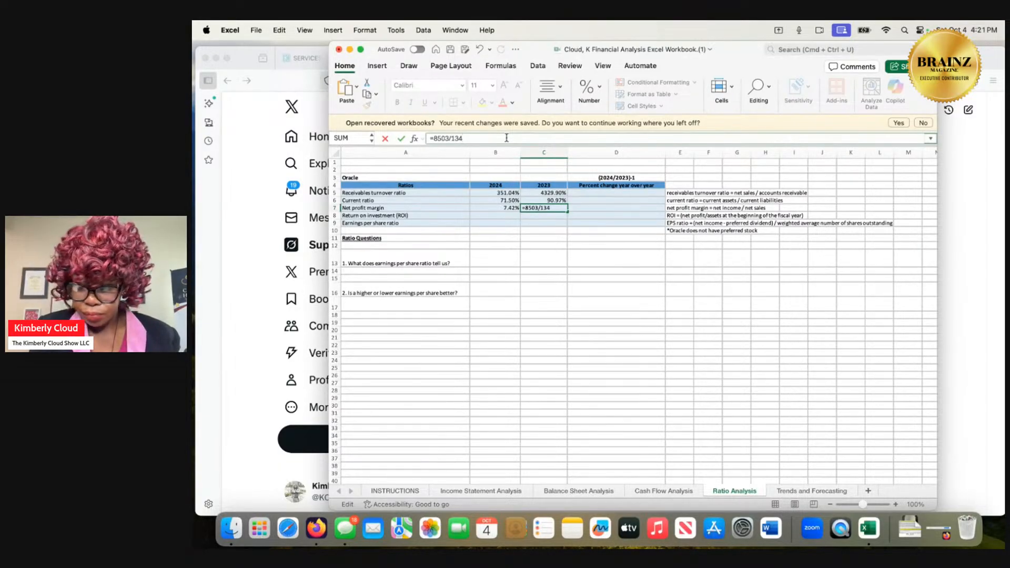
text(,384)
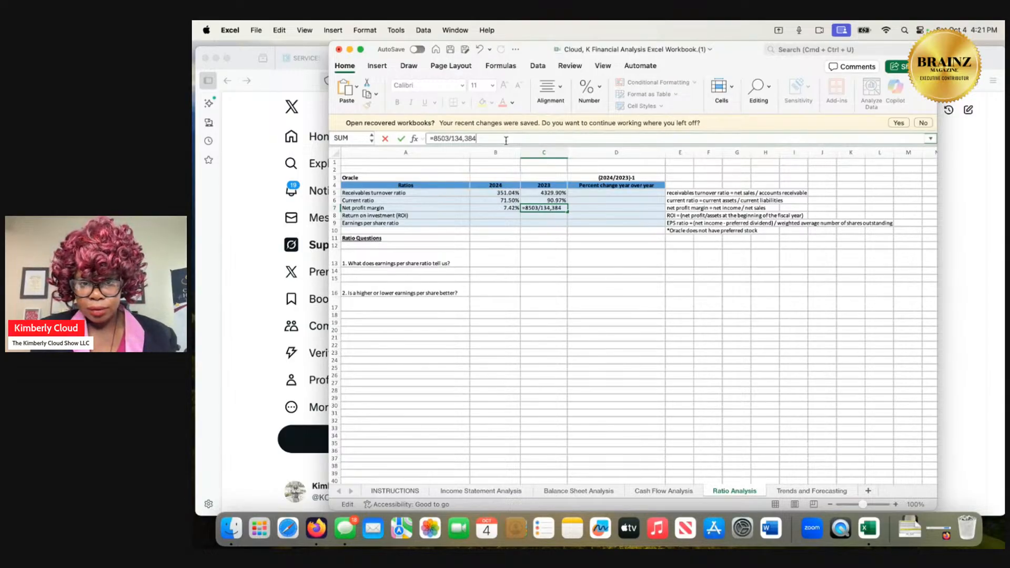
key(Return)
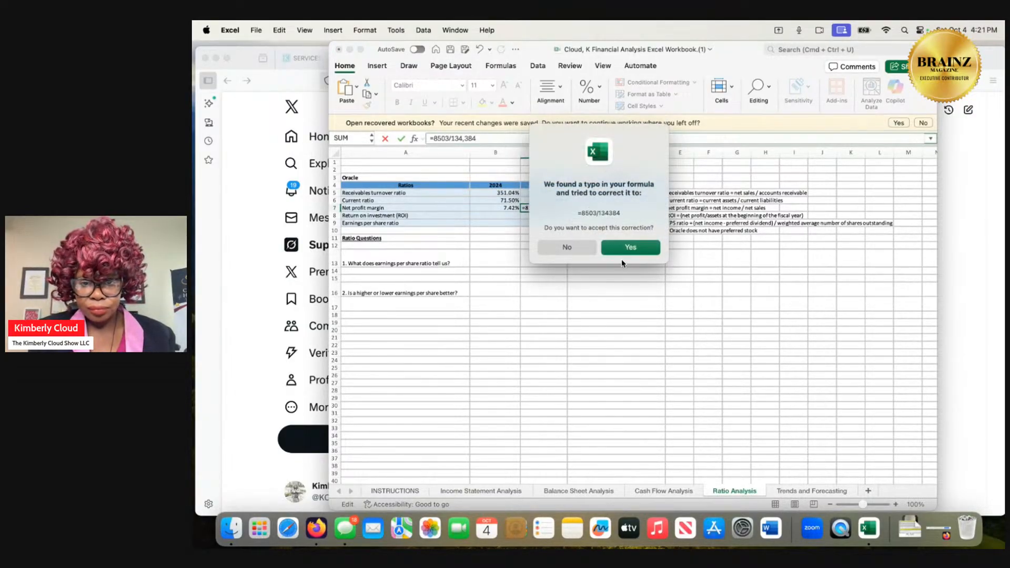
click(621, 249)
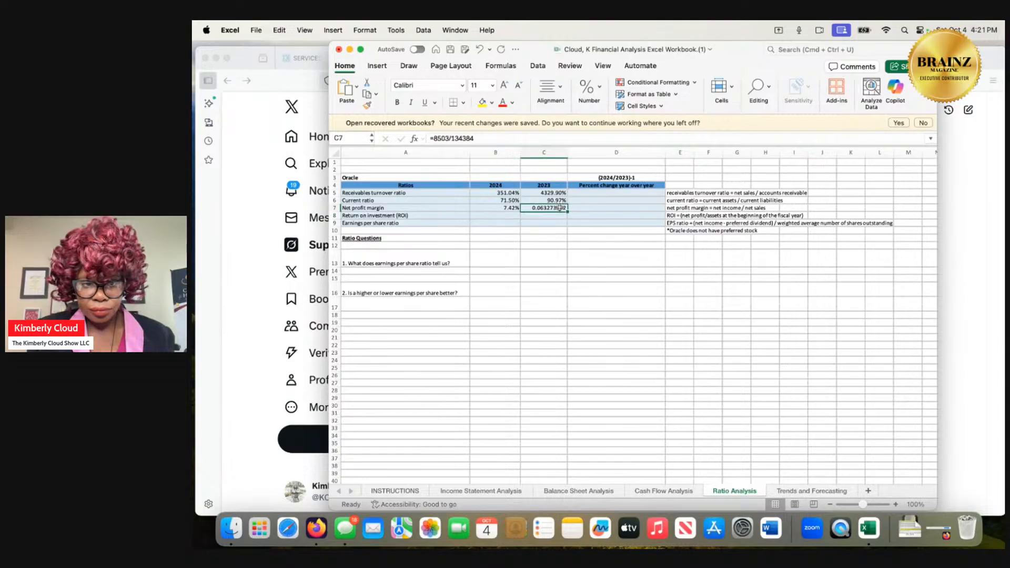
Format the 2023 net profit margin as a percentage with two decimal places, and select the 2024 return on investment cell.
right_click(559, 208)
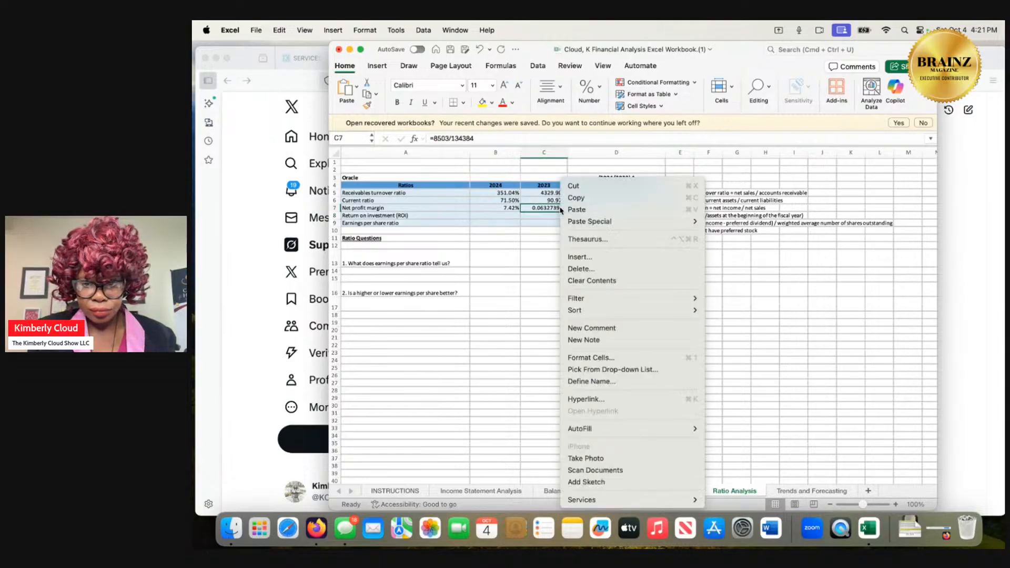
click(591, 356)
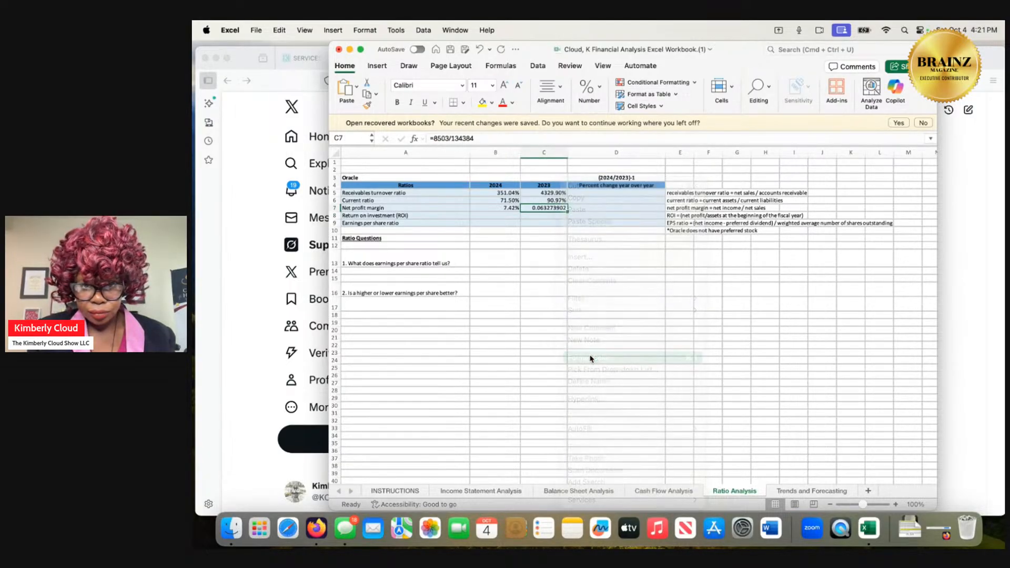
click(487, 305)
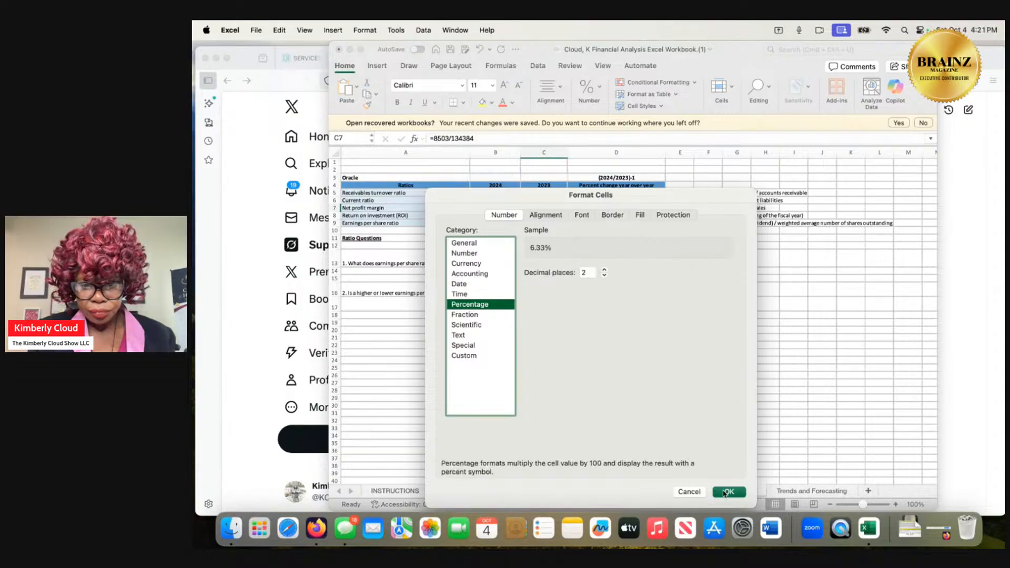
click(728, 493)
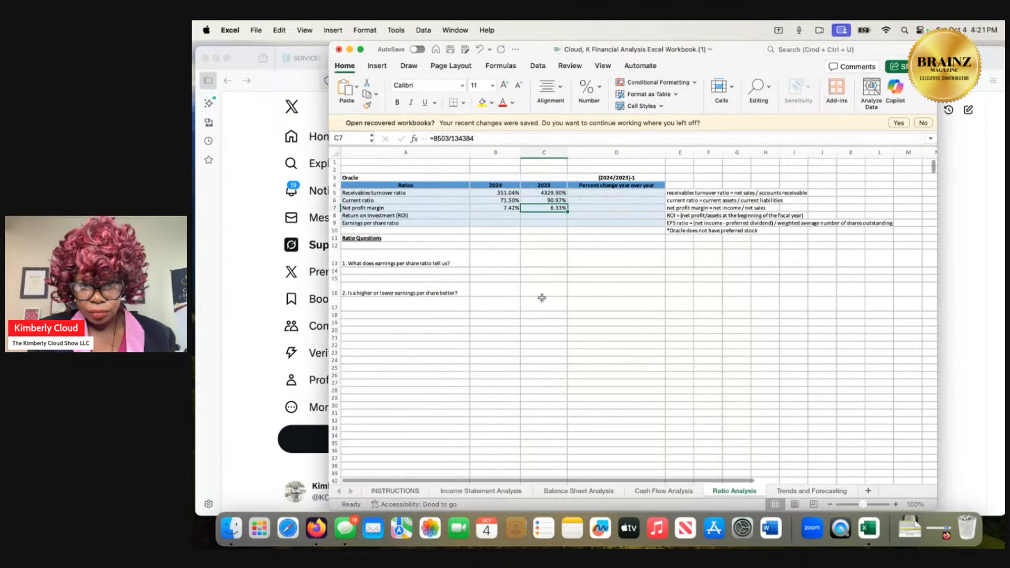
click(511, 215)
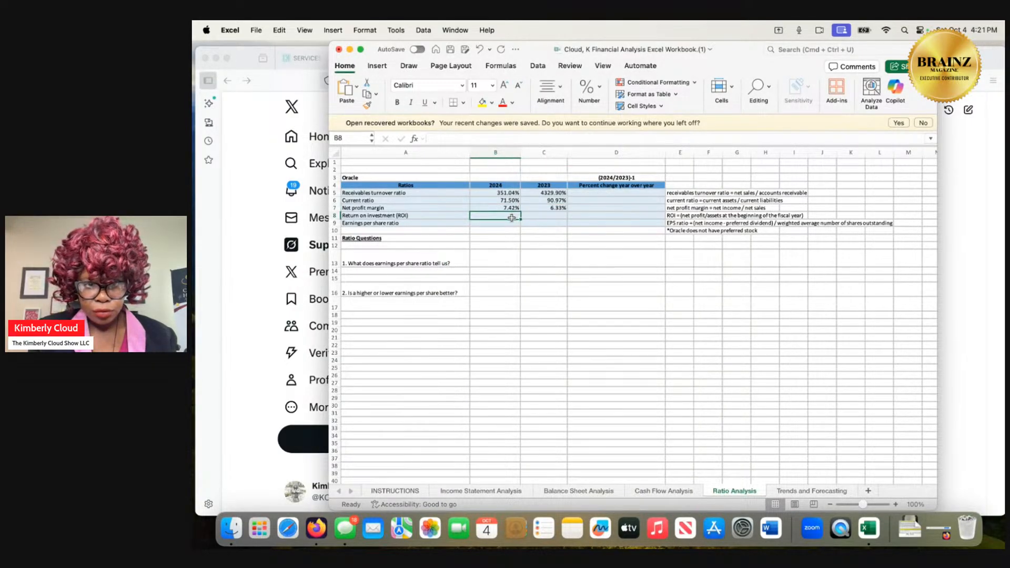
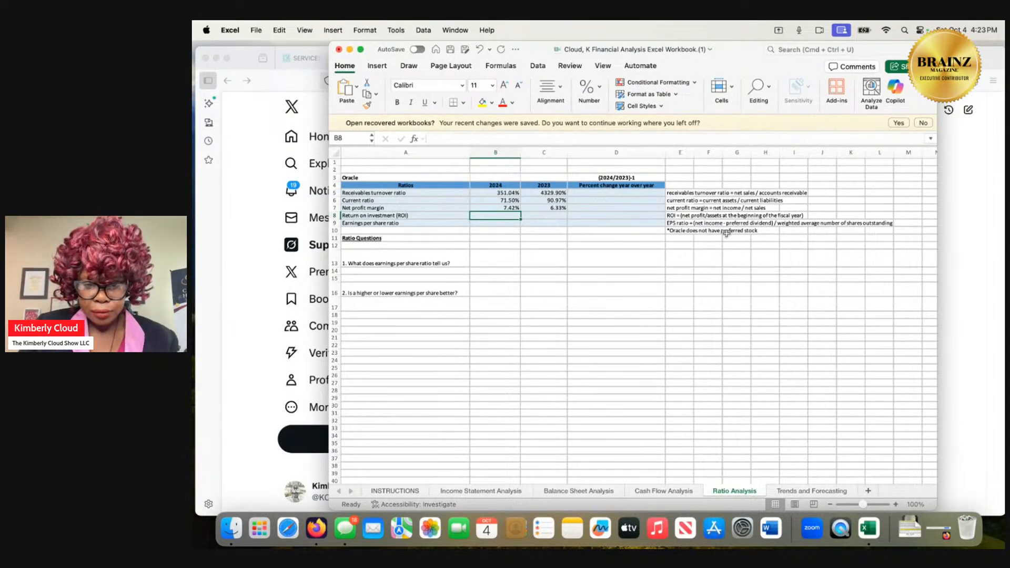
Examine the Cash Flow Analysis and Balance Sheet Analysis sheets for the profit and asset figures needed for the 2024 return on investment.
click(657, 494)
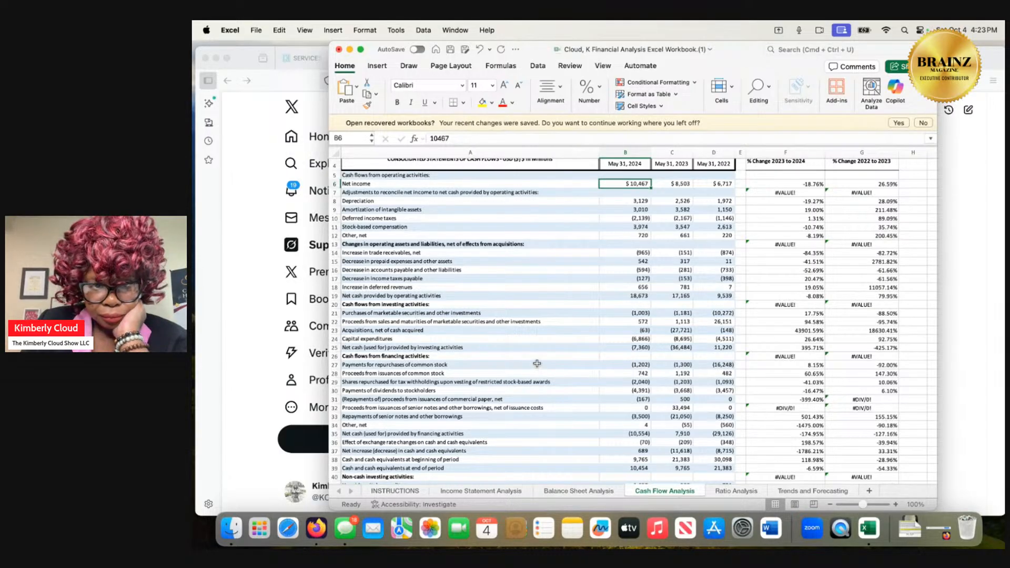
scroll(536, 363, down, 3)
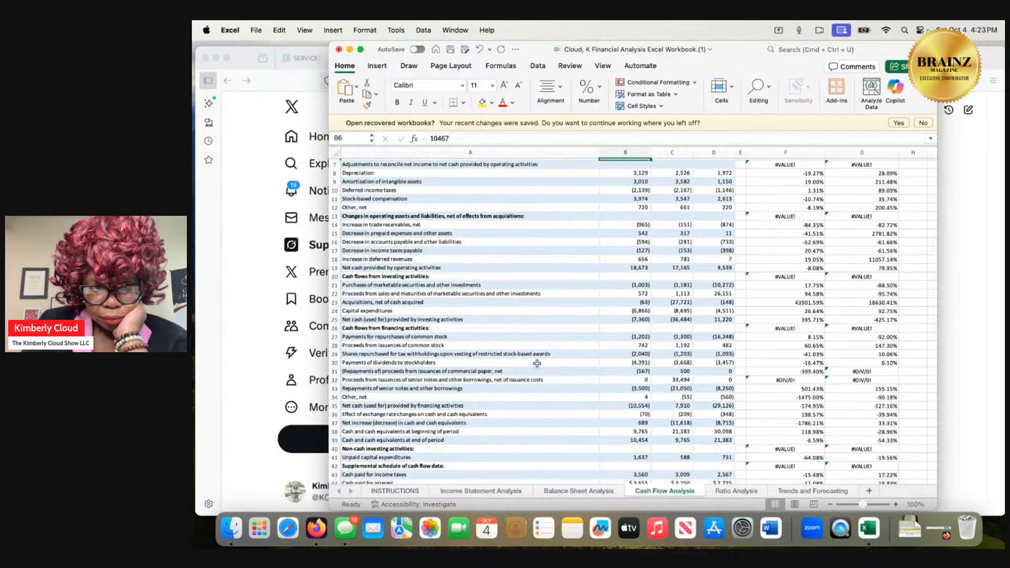
scroll(536, 364, down, 1)
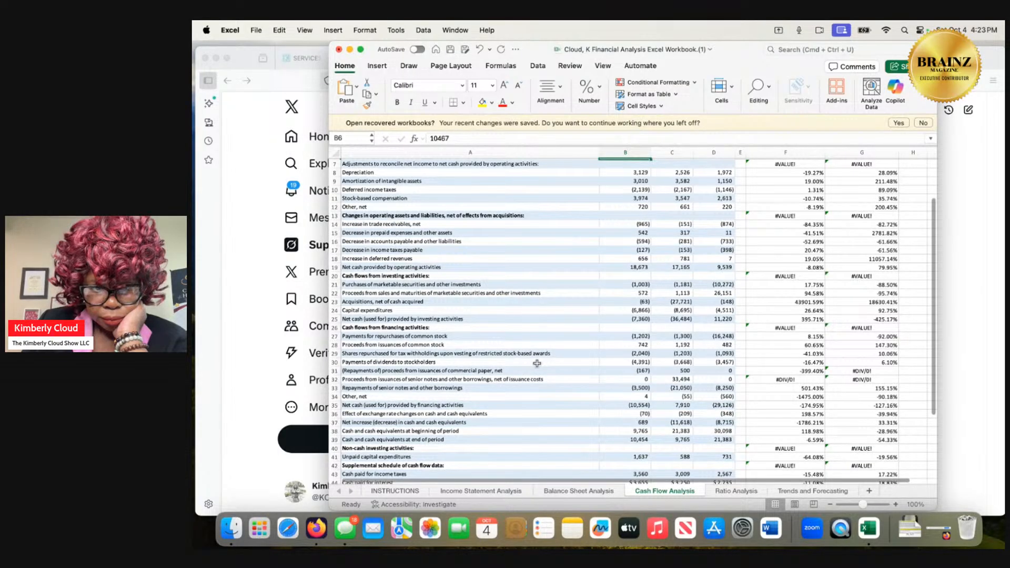
scroll(536, 363, down, 1)
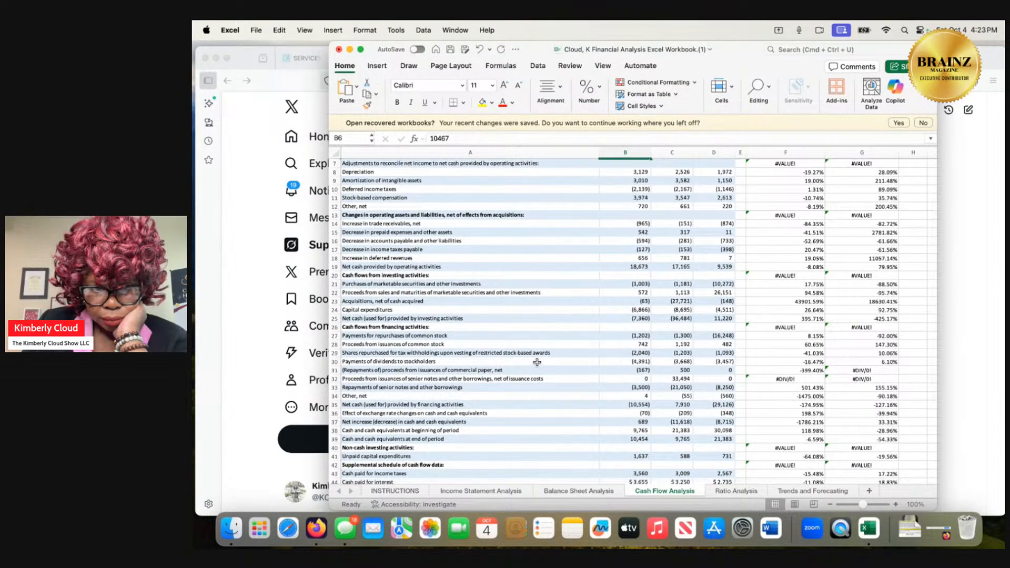
scroll(538, 362, down, 2)
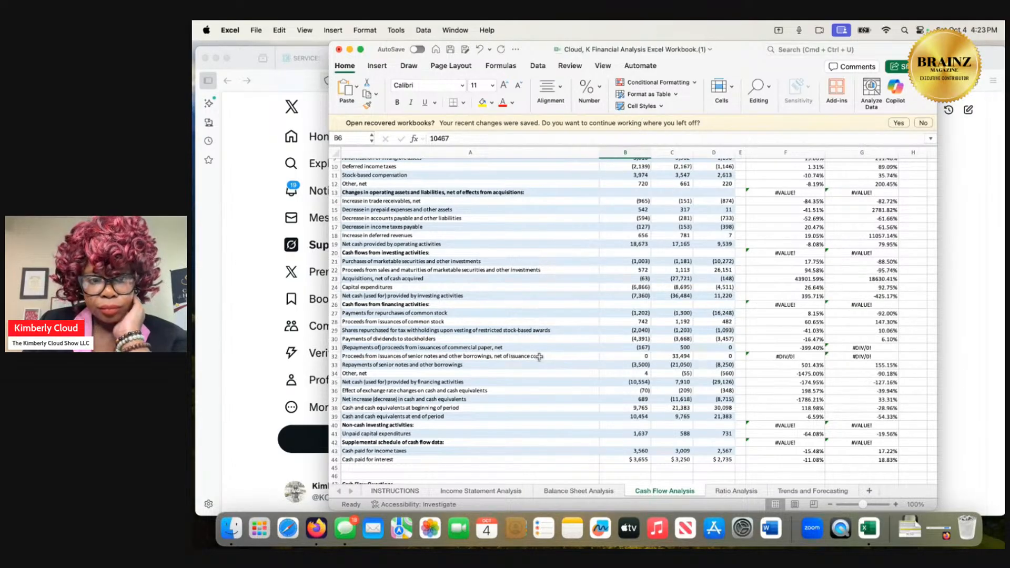
click(598, 492)
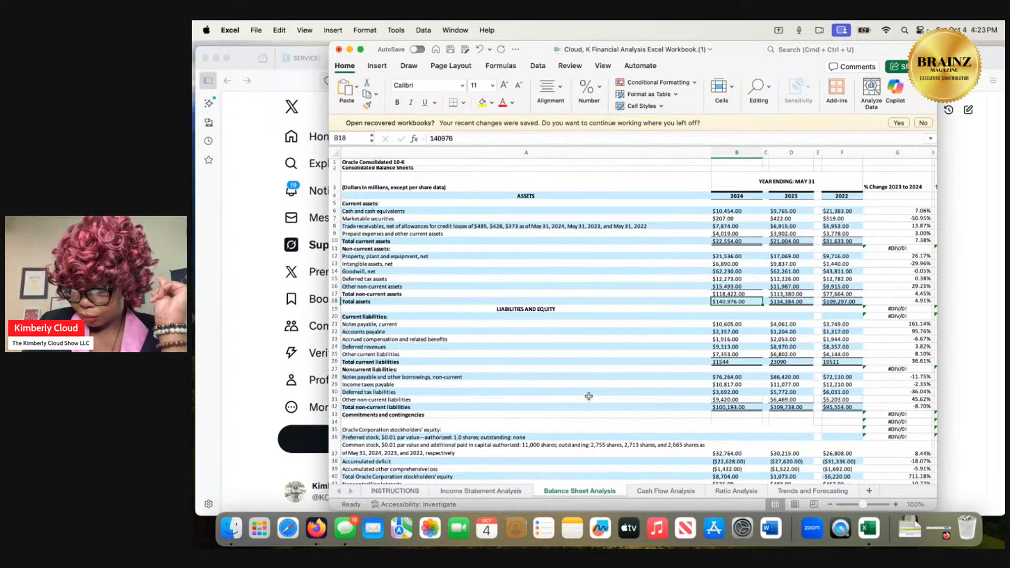
scroll(588, 396, down, 2)
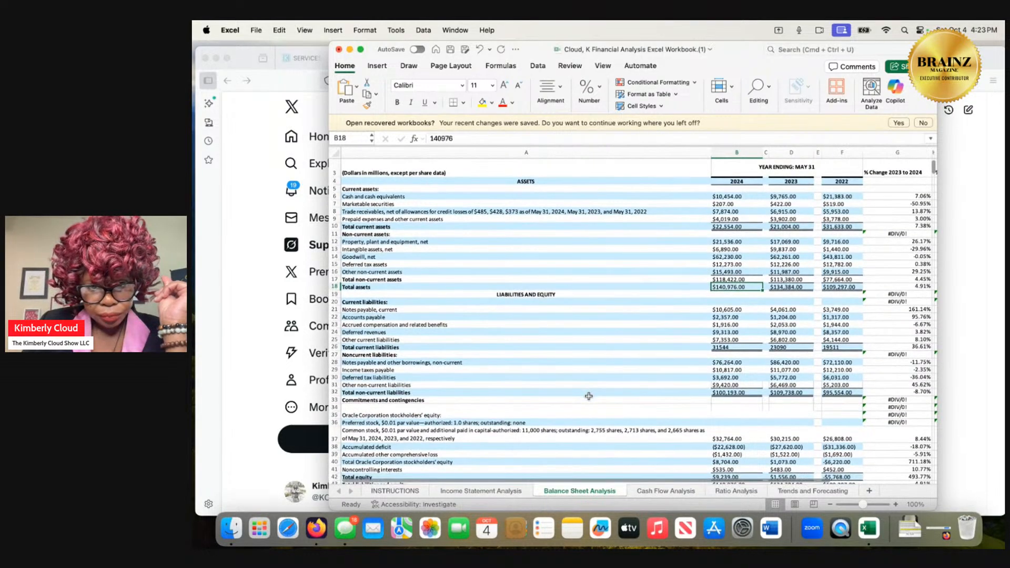
scroll(588, 396, down, 1)
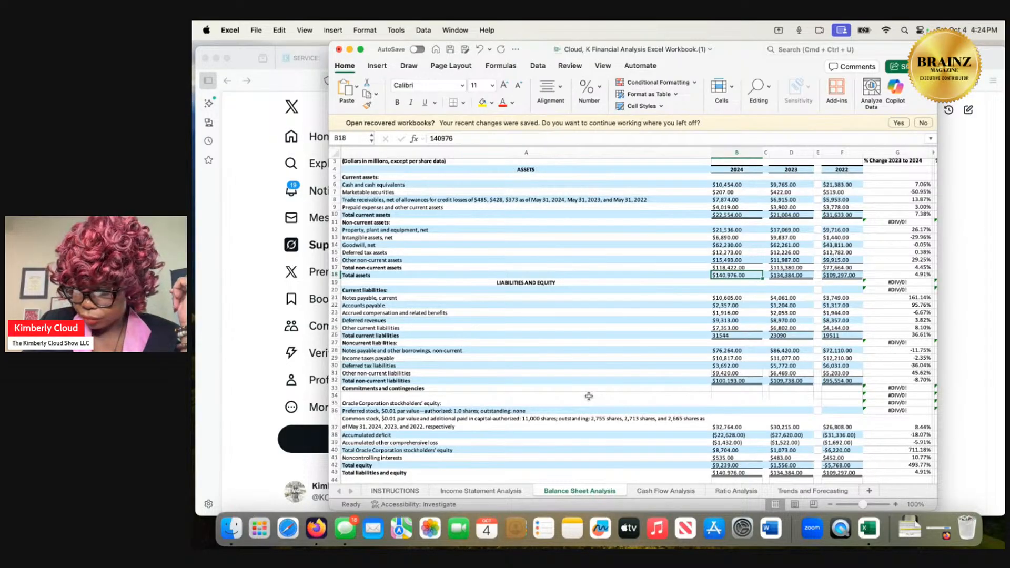
scroll(589, 396, up, 2)
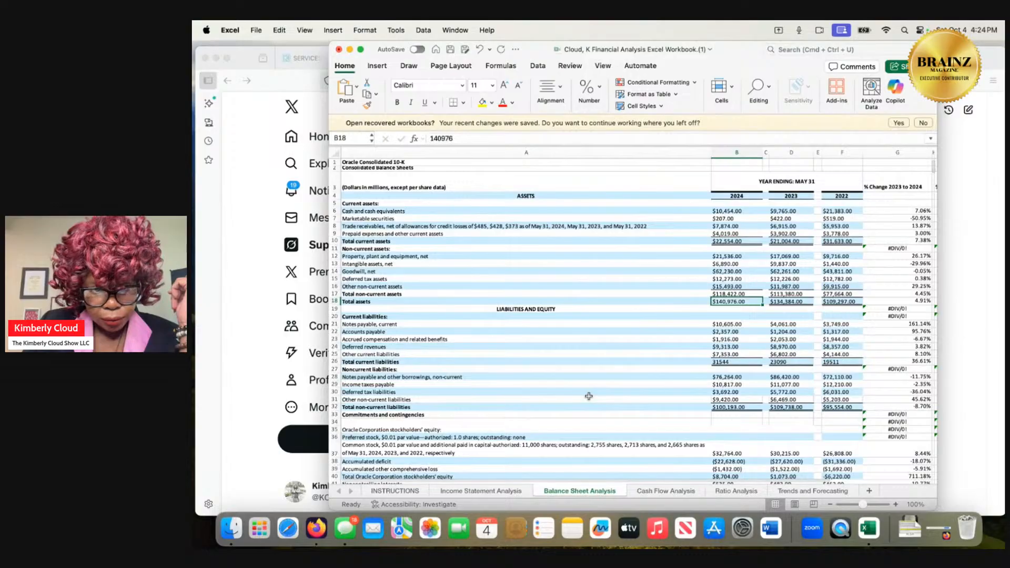
scroll(588, 396, down, 4)
scroll(588, 396, down, 2)
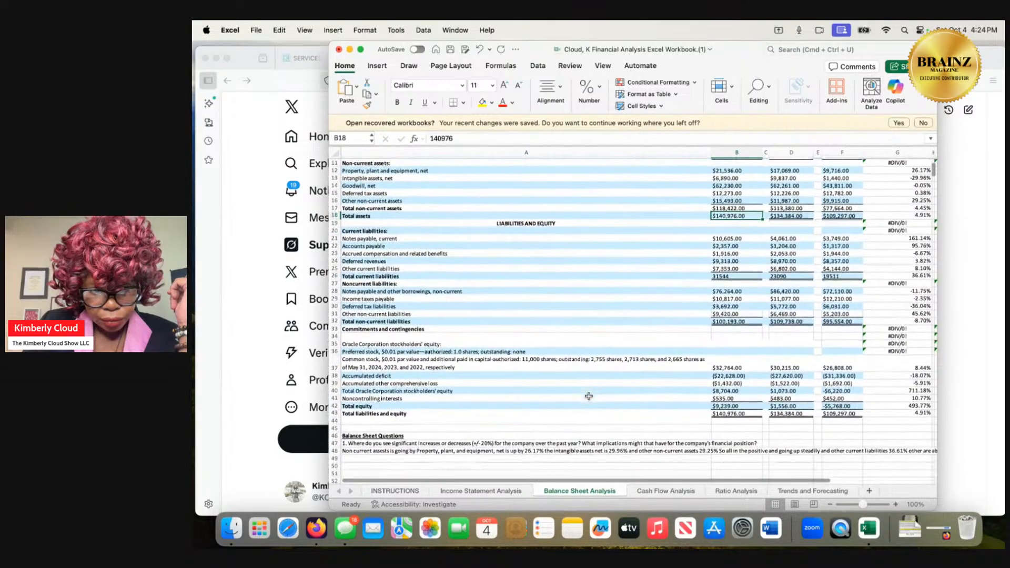
scroll(588, 396, up, 5)
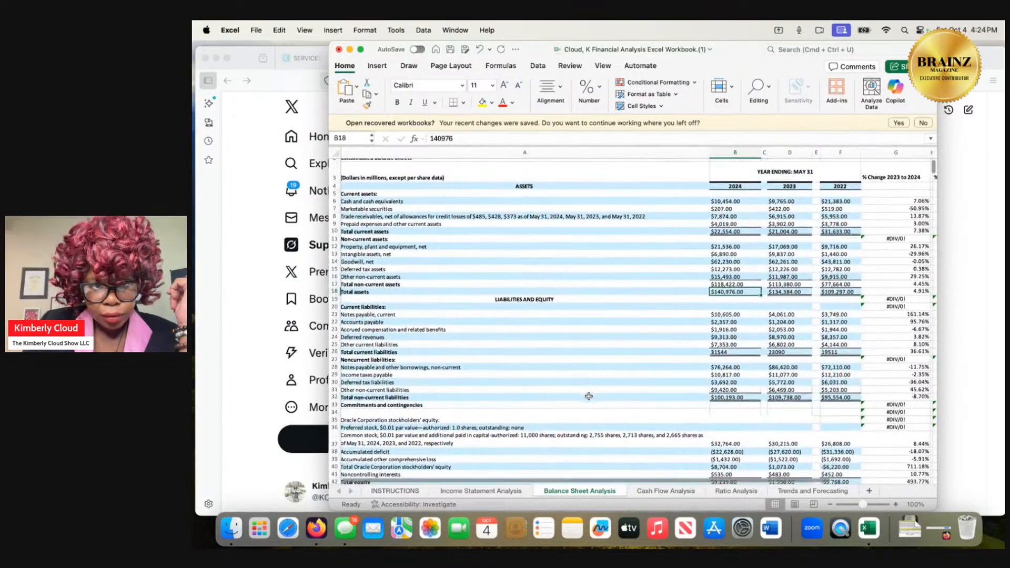
On the Income Statement Analysis sheet, look up the 2024 net income and the 2024 dividends declared per common share.
click(510, 494)
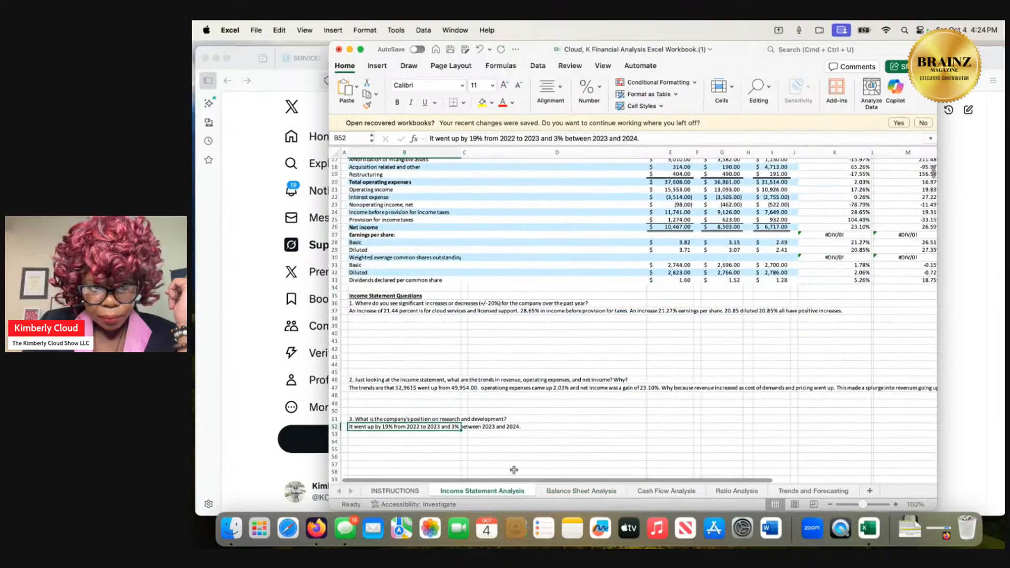
scroll(530, 385, up, 4)
scroll(529, 385, up, 1)
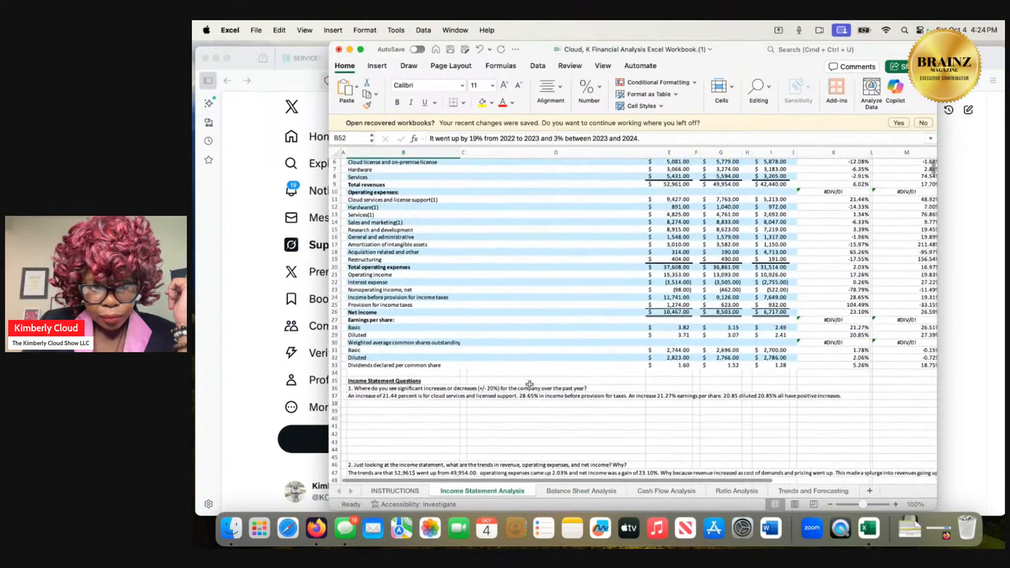
click(666, 314)
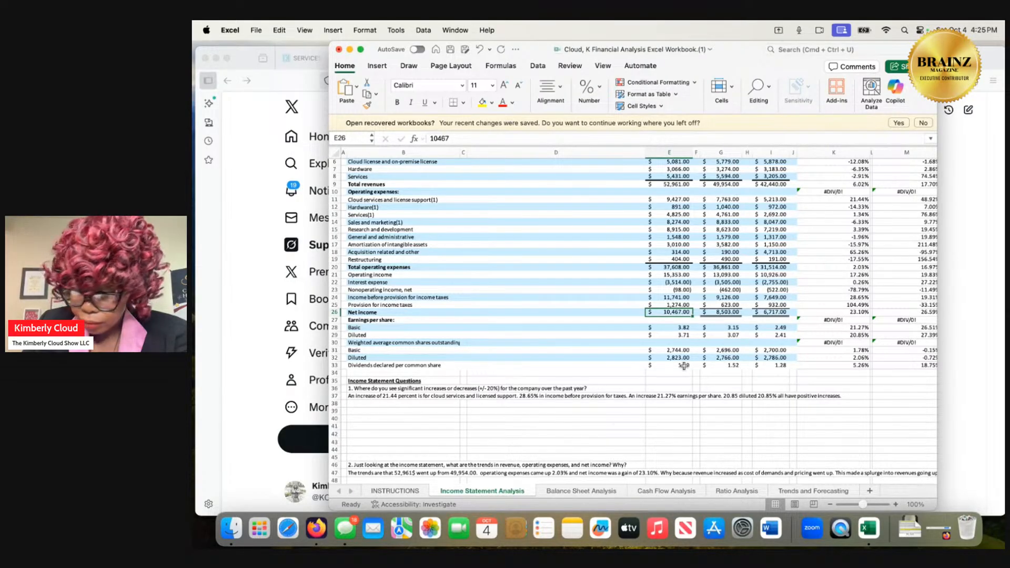
scroll(684, 365, up, 3)
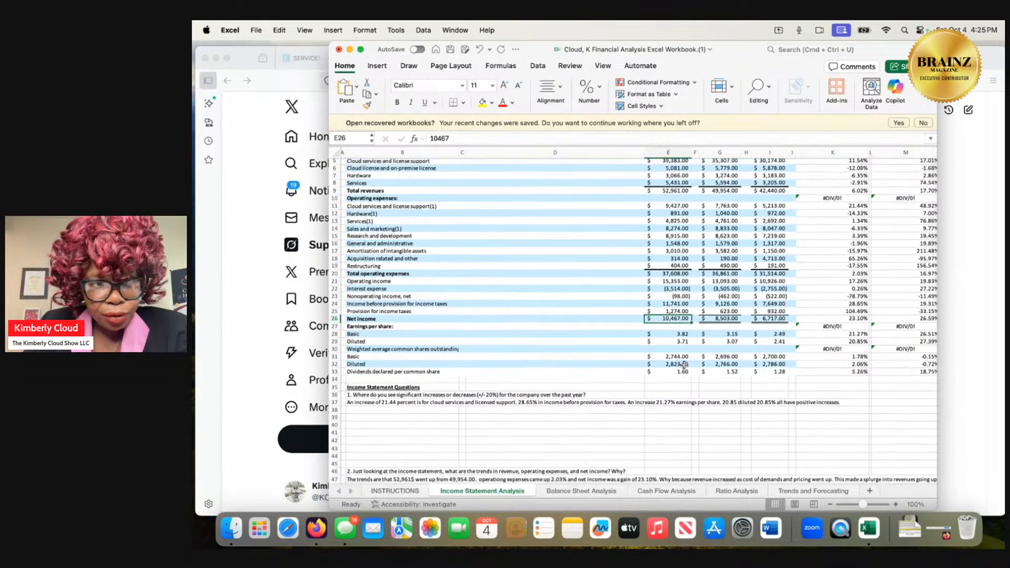
scroll(683, 366, down, 1)
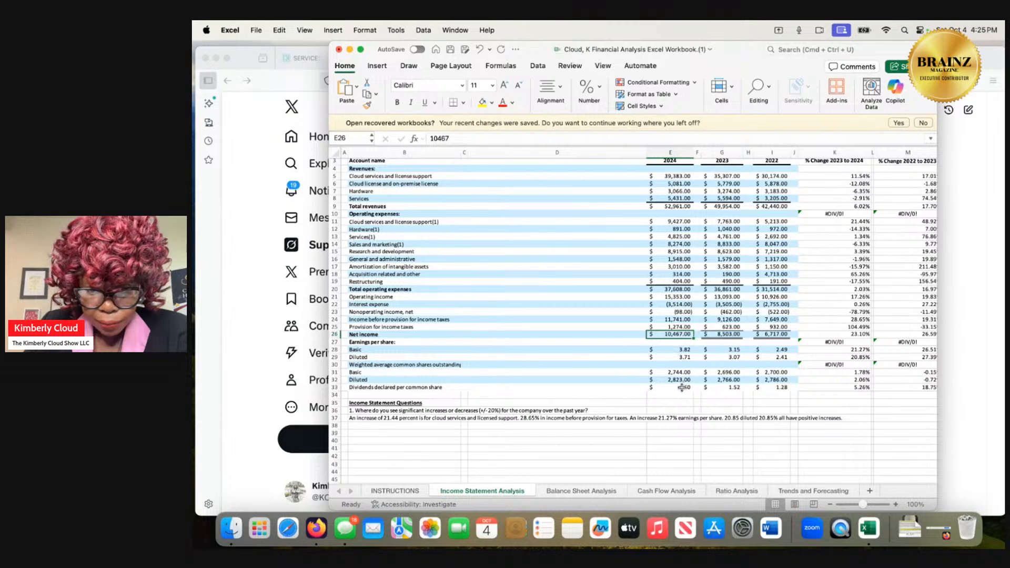
click(674, 388)
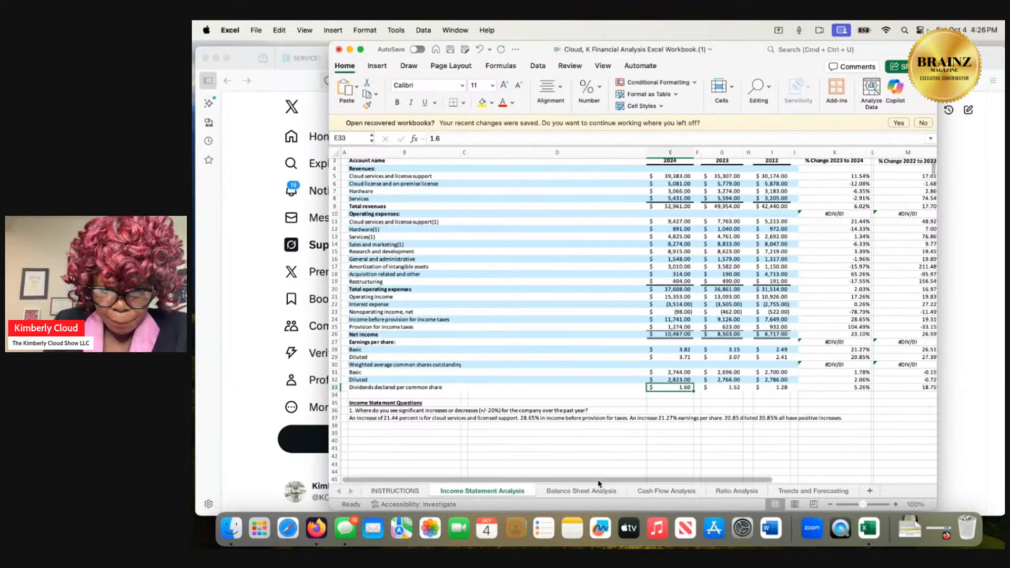
Recheck the assets and equity on the Balance Sheet Analysis sheet and the operating, investing and financing lines on the Cash Flow Analysis sheet.
click(581, 491)
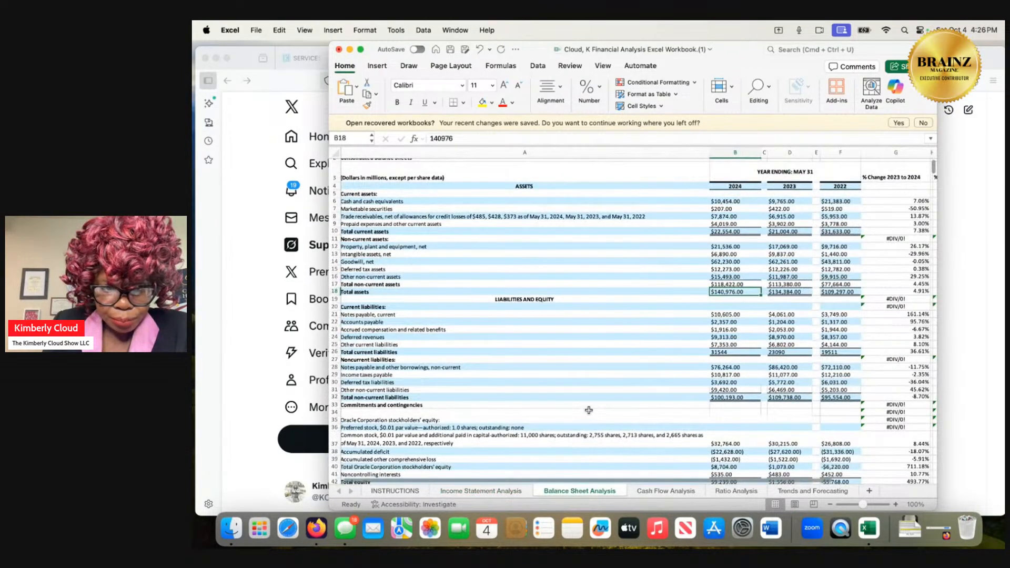
scroll(588, 410, down, 1)
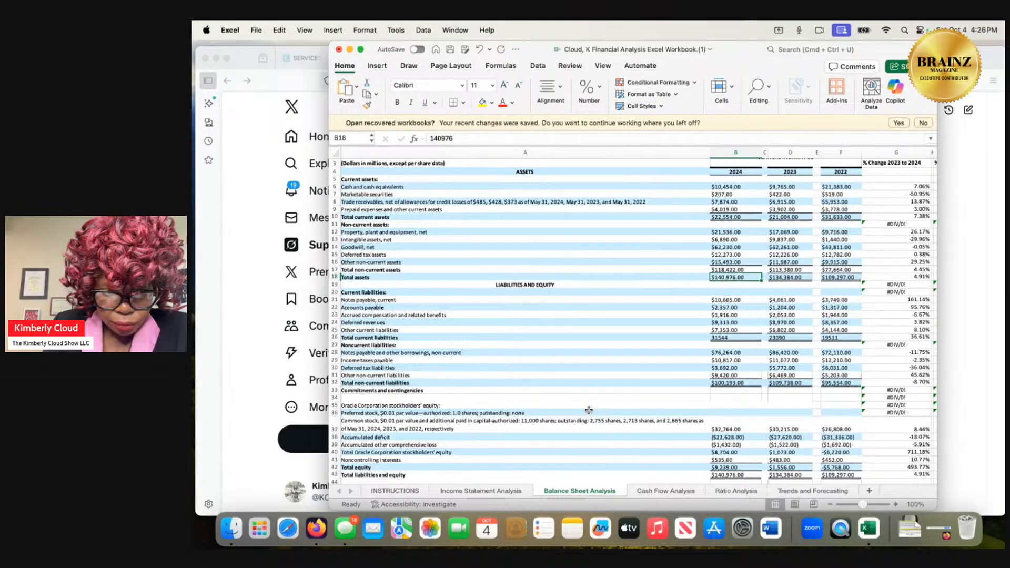
scroll(589, 409, down, 2)
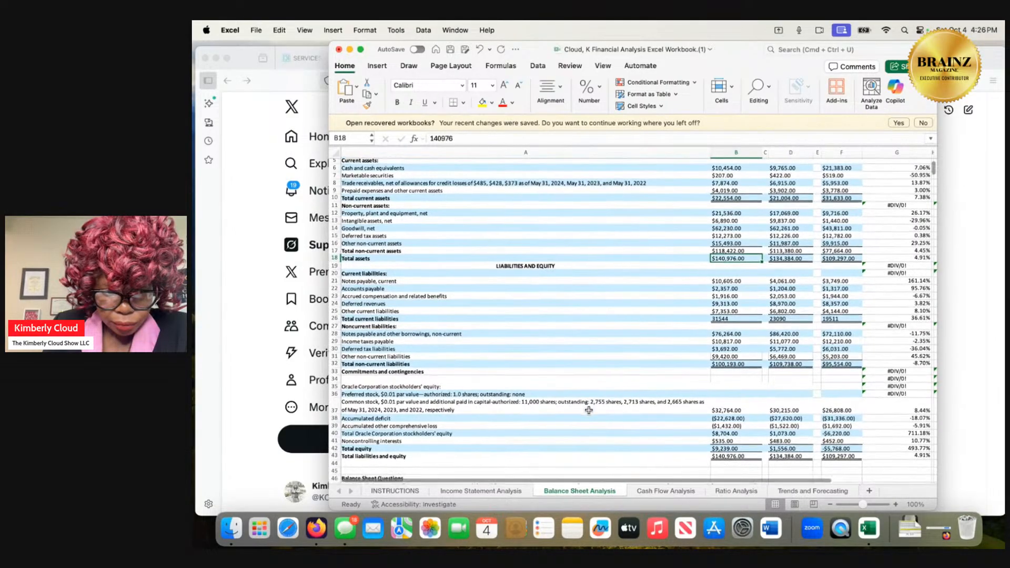
scroll(589, 410, up, 2)
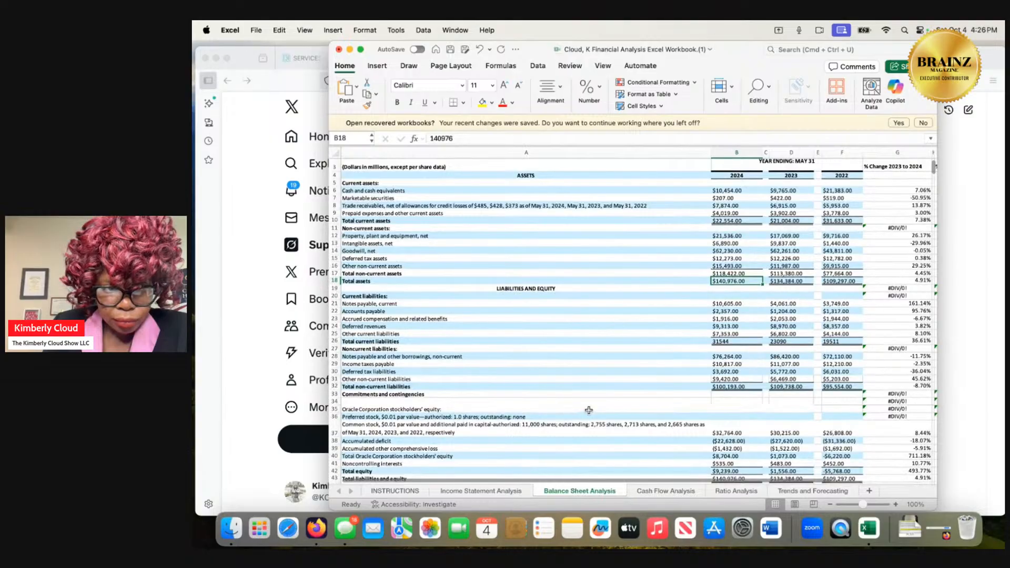
scroll(588, 410, up, 1)
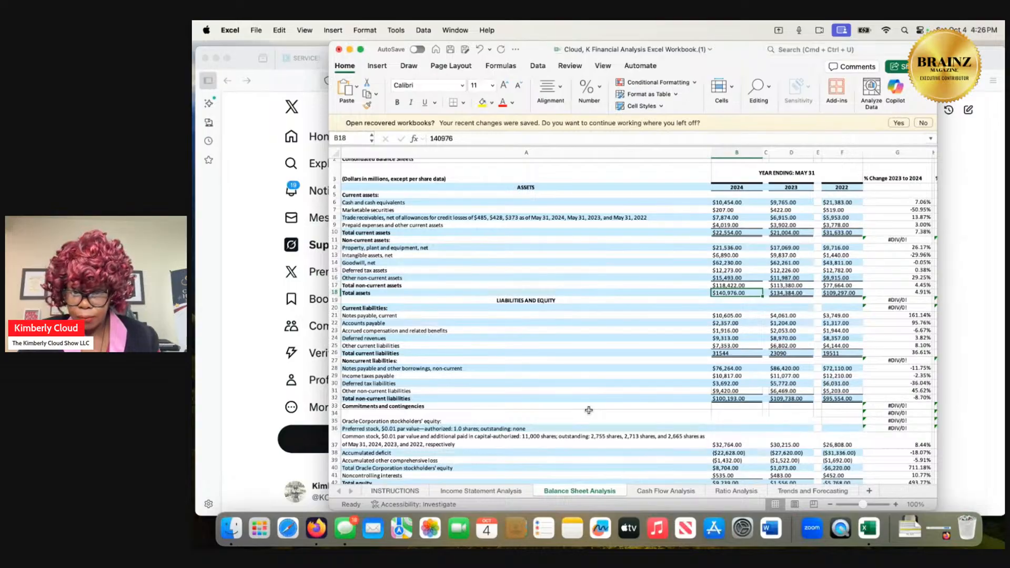
click(647, 494)
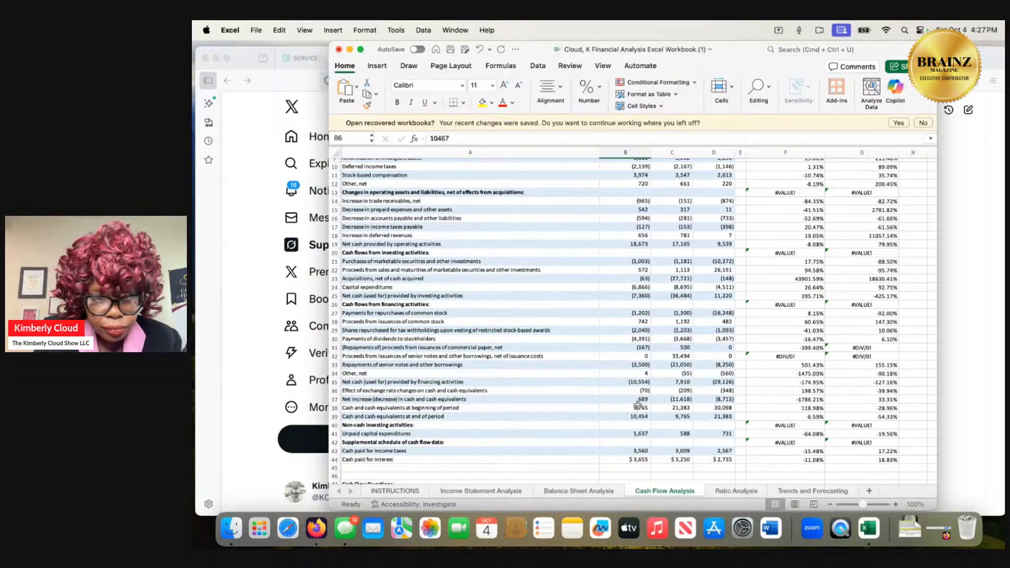
scroll(637, 404, up, 1)
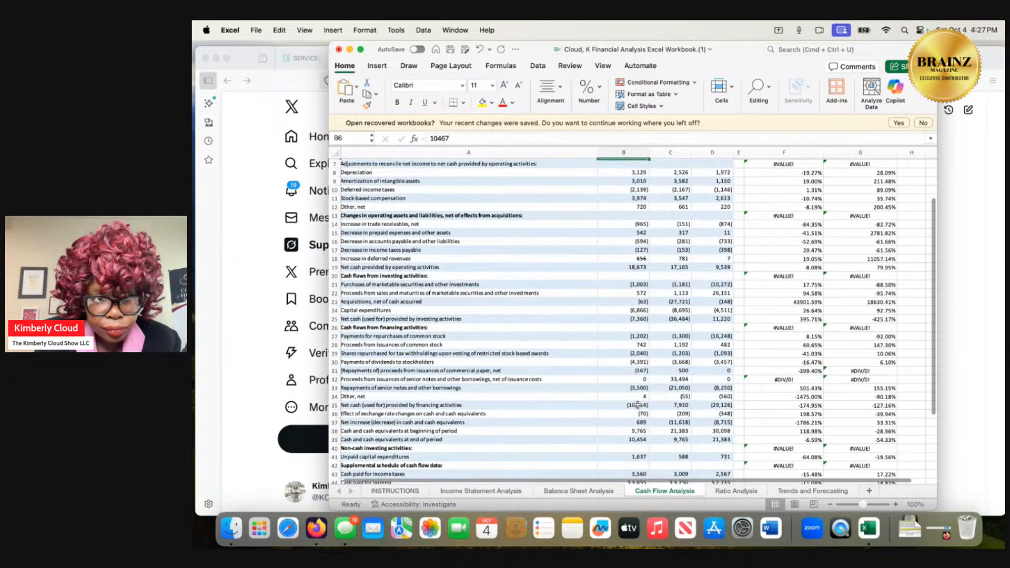
scroll(637, 404, up, 1)
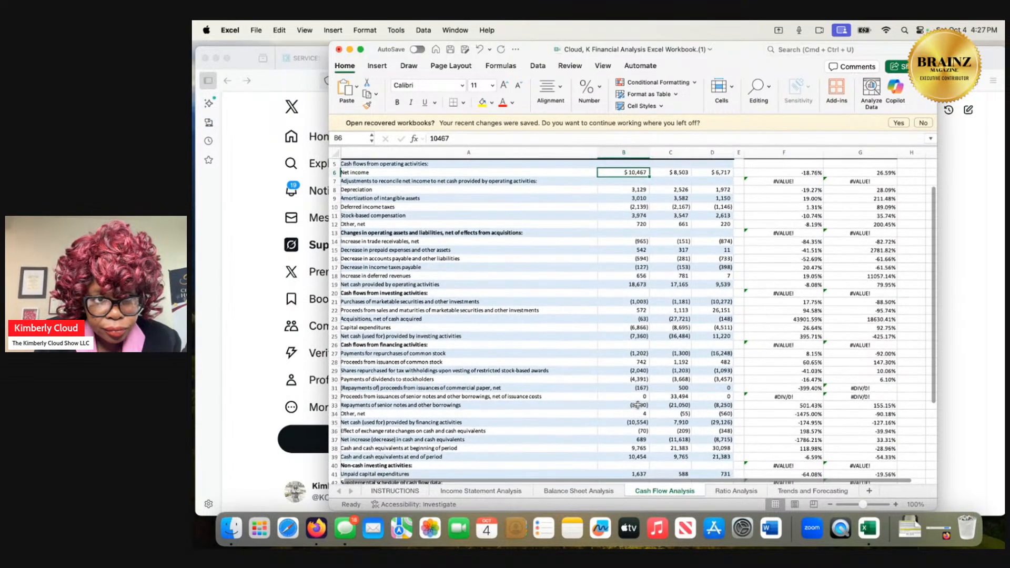
scroll(638, 404, down, 1)
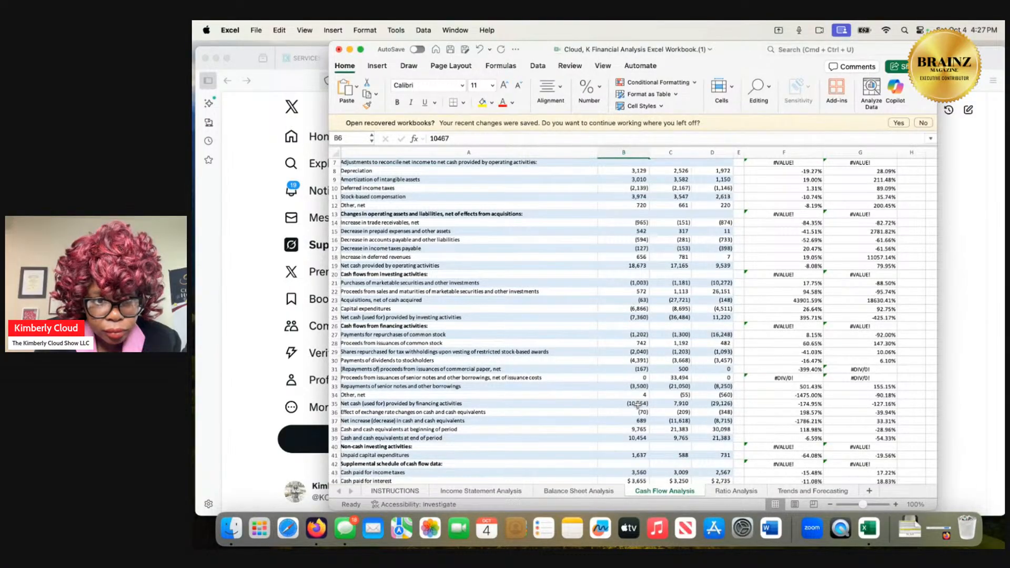
scroll(638, 404, down, 1)
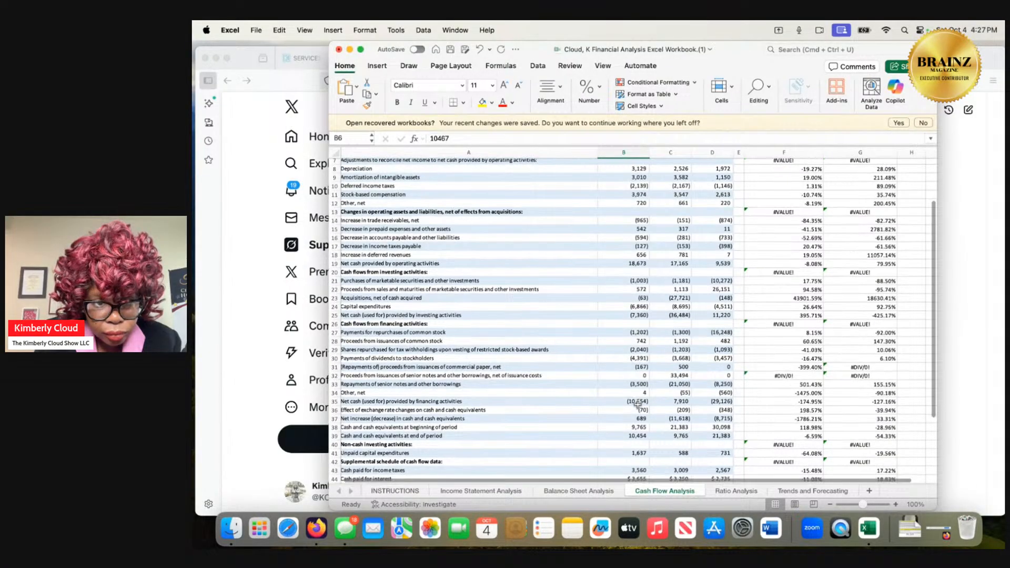
scroll(637, 404, down, 1)
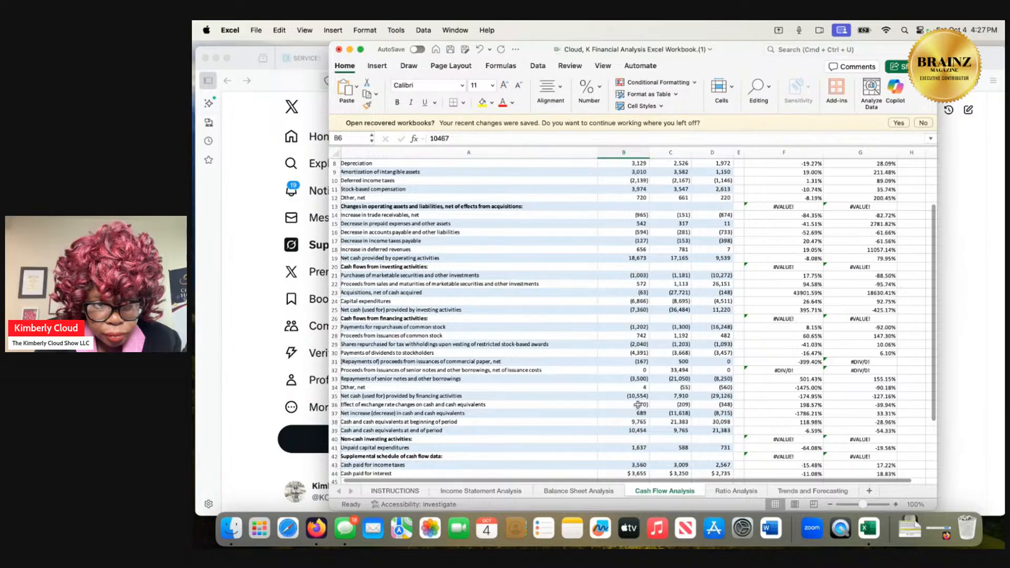
scroll(638, 404, down, 1)
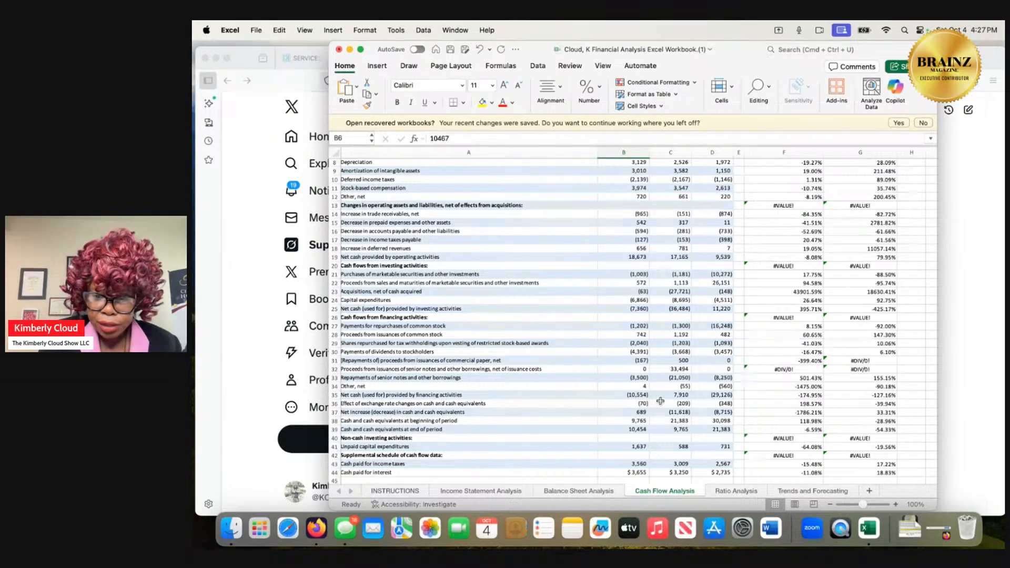
On the Ratio Analysis sheet, enter the formula =(10467-160)/160 for the 2024 return on investment.
click(735, 490)
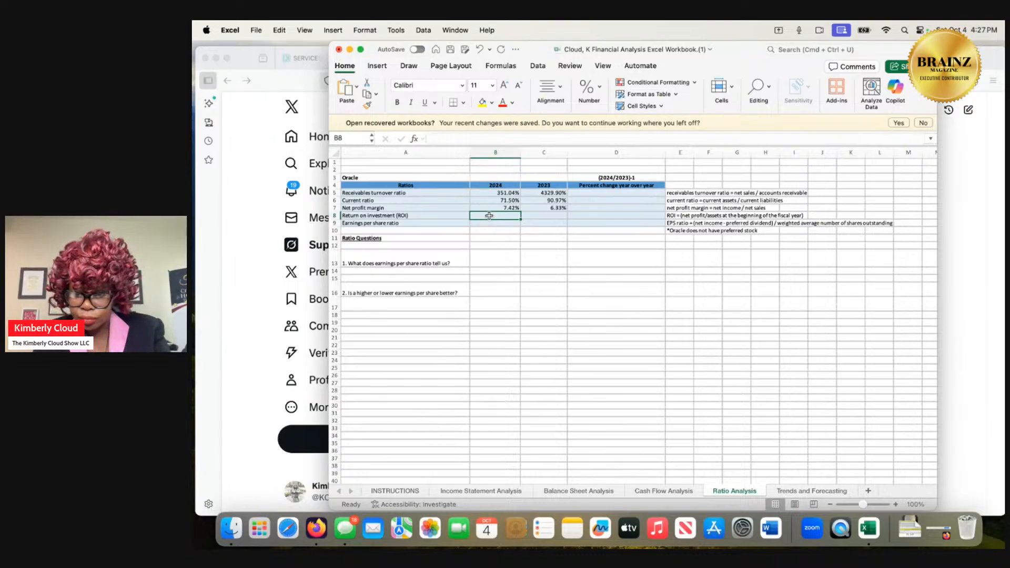
text(=()
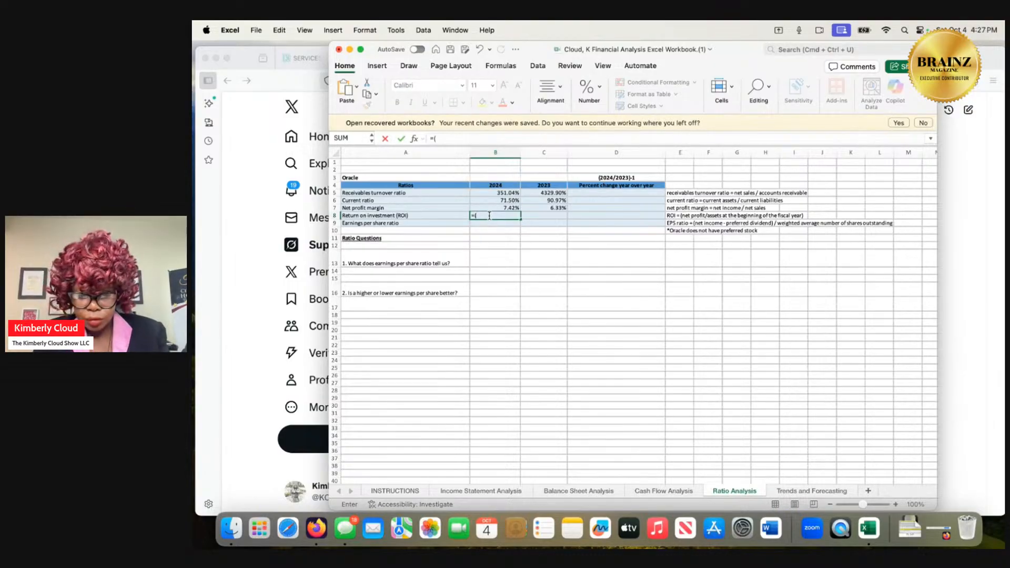
text(10)
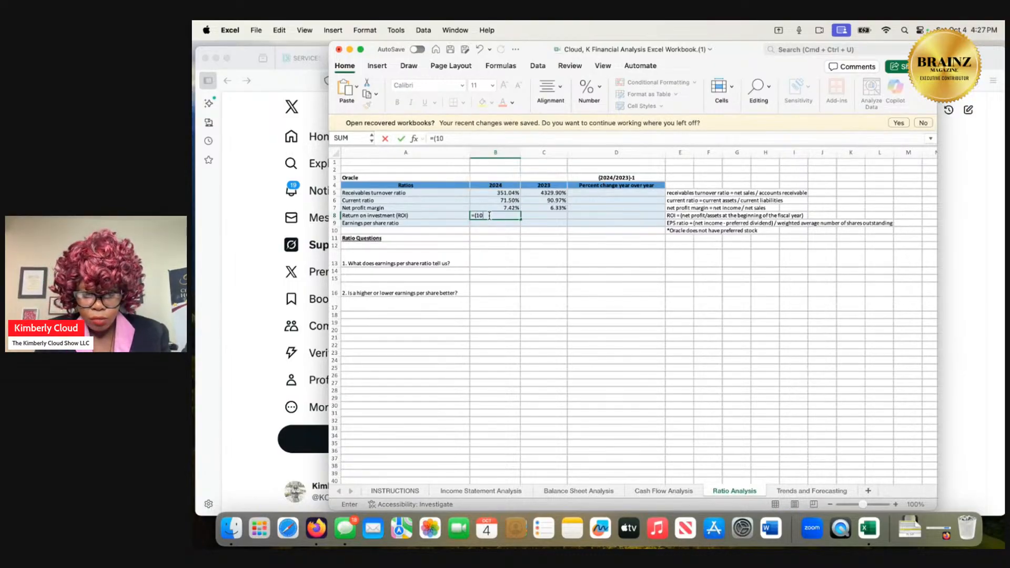
text(467)
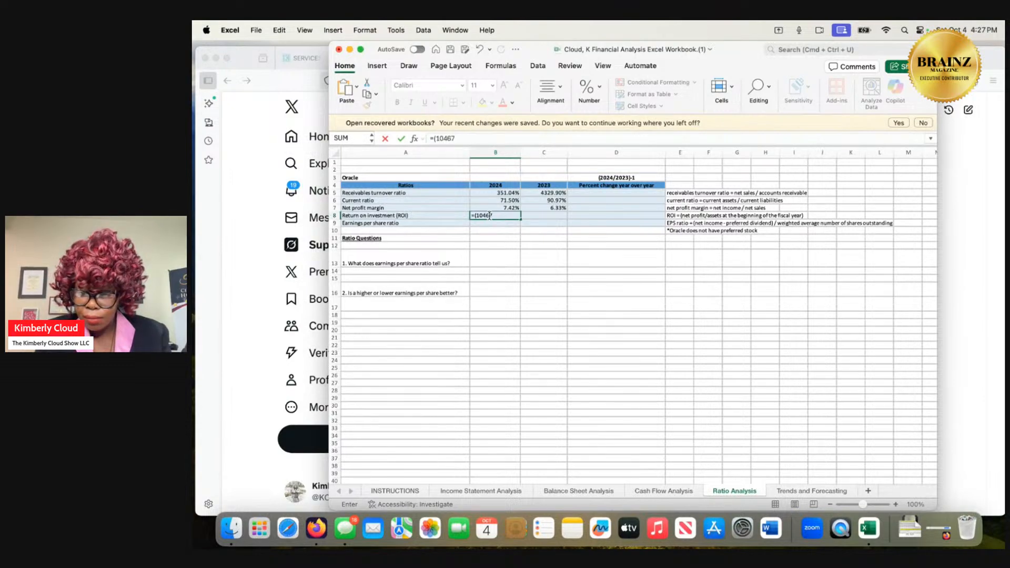
text(-1)
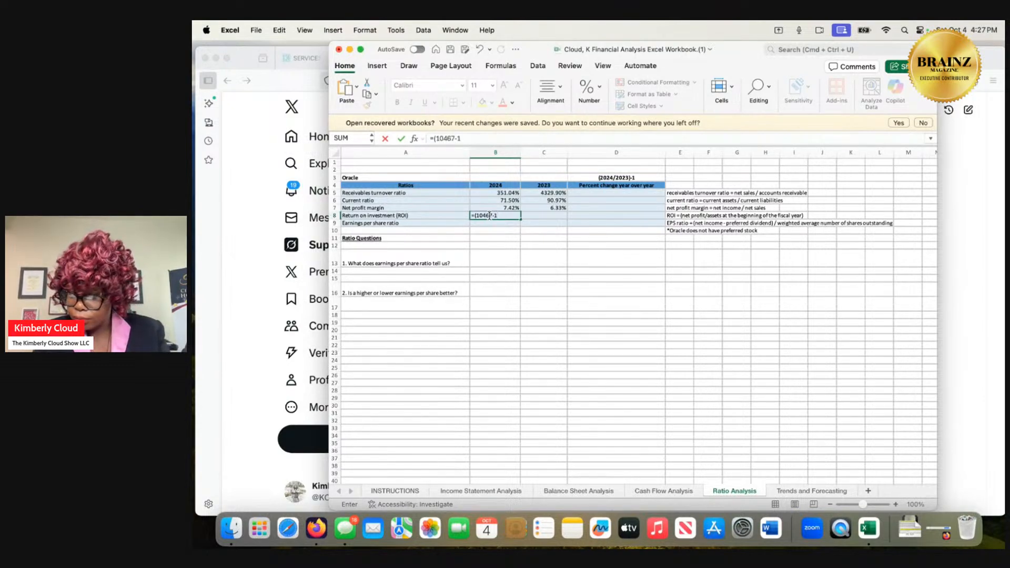
text(60)
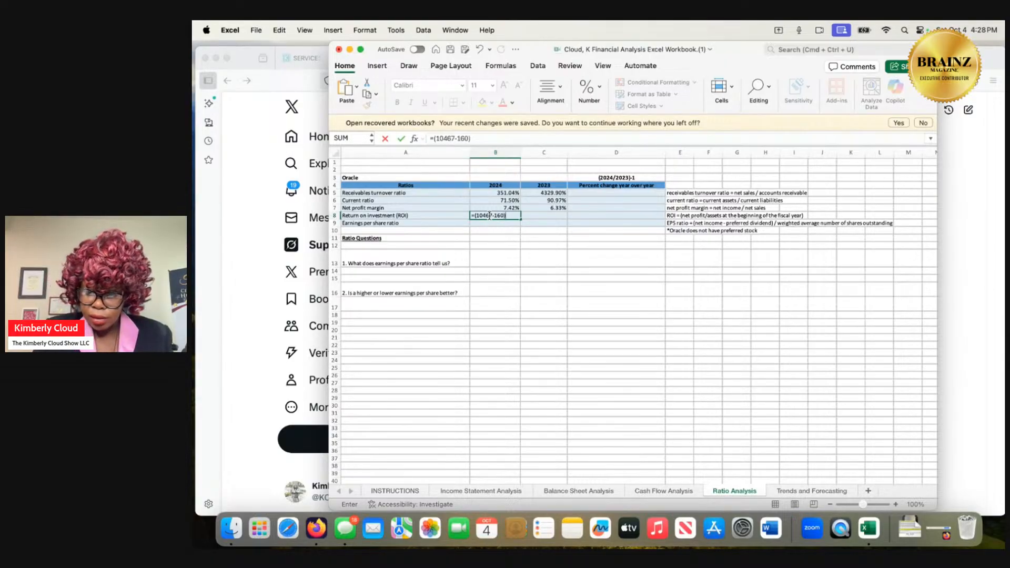
text()/1)
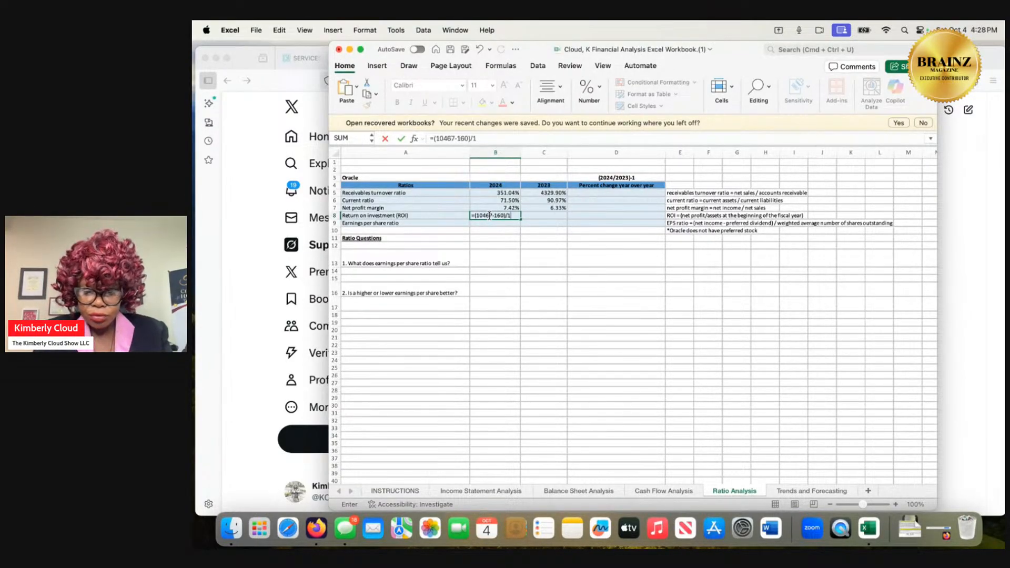
text(60)
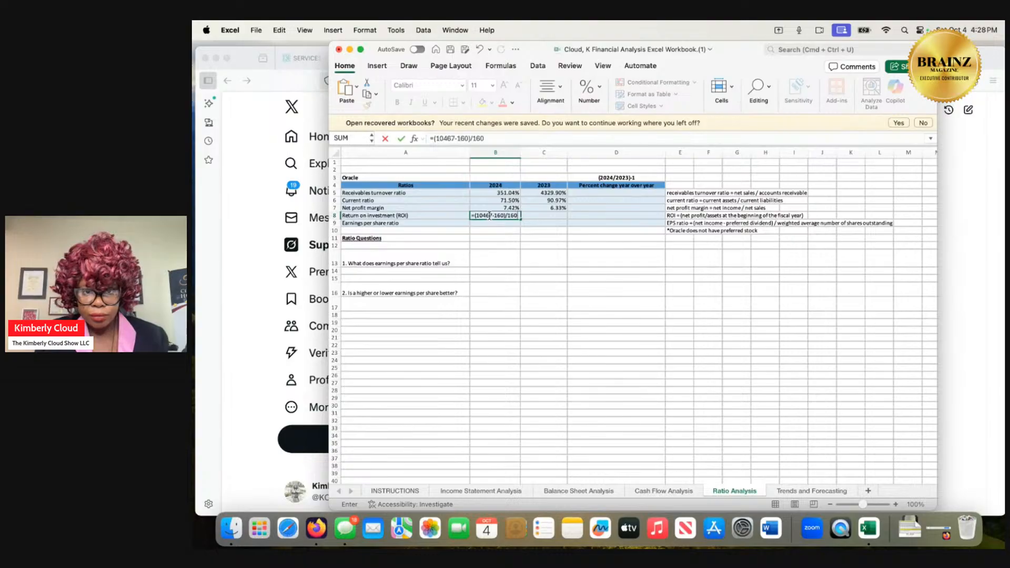
key(Return)
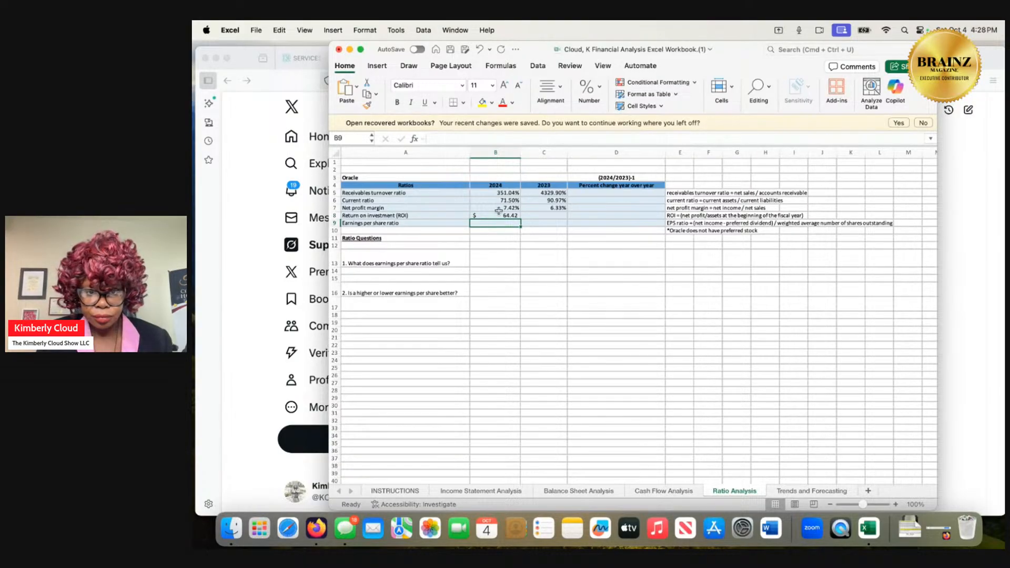
Change the subtracted amount in the 2024 return on investment formula to 1.60, keeping the divisor 160.
click(501, 215)
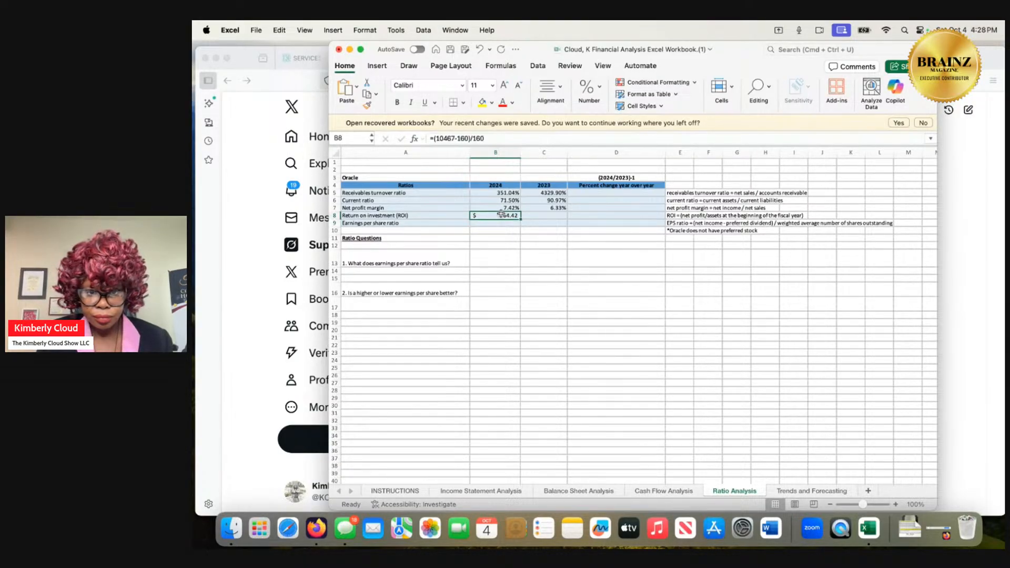
double_click(501, 214)
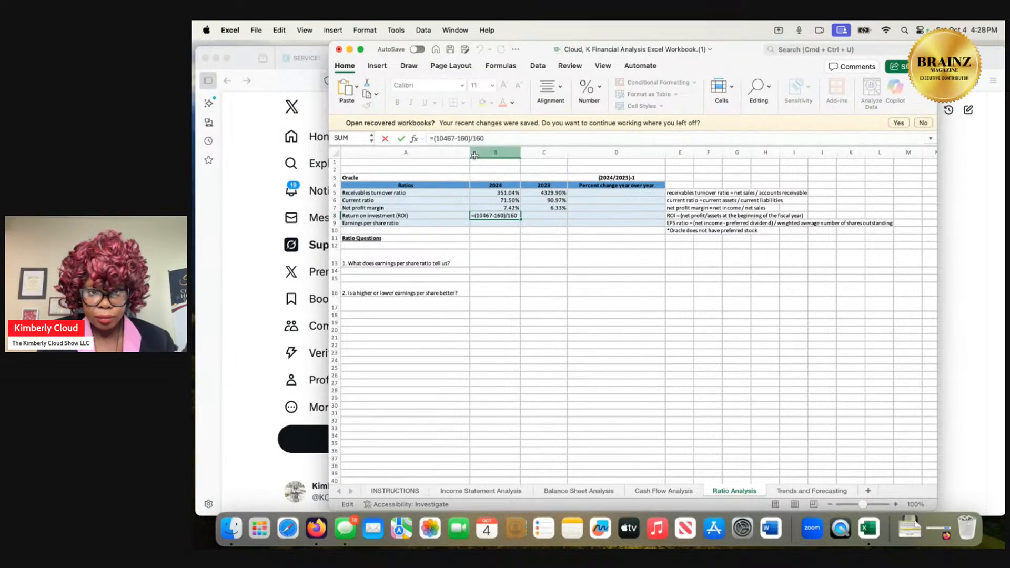
click(460, 138)
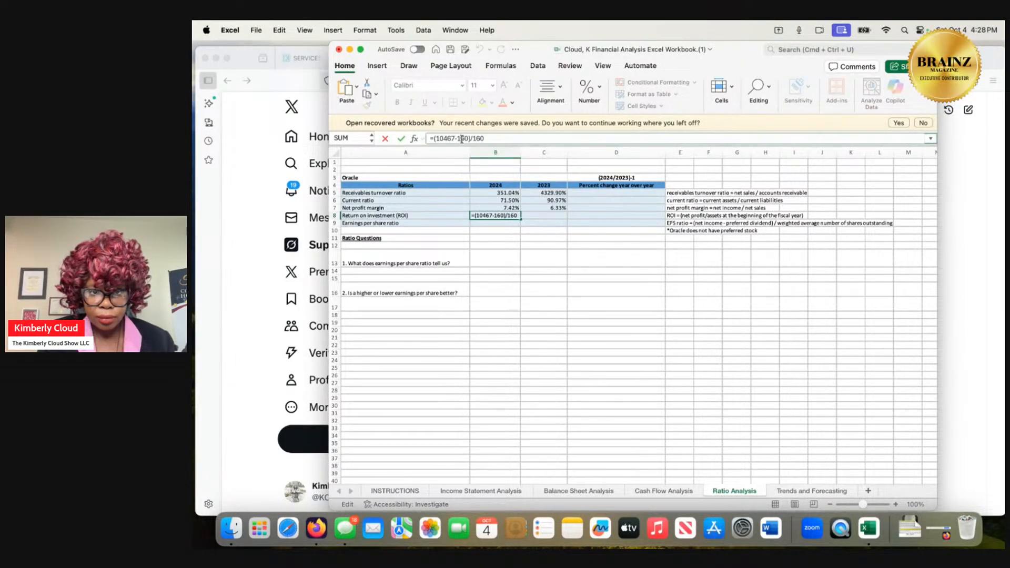
text(.)
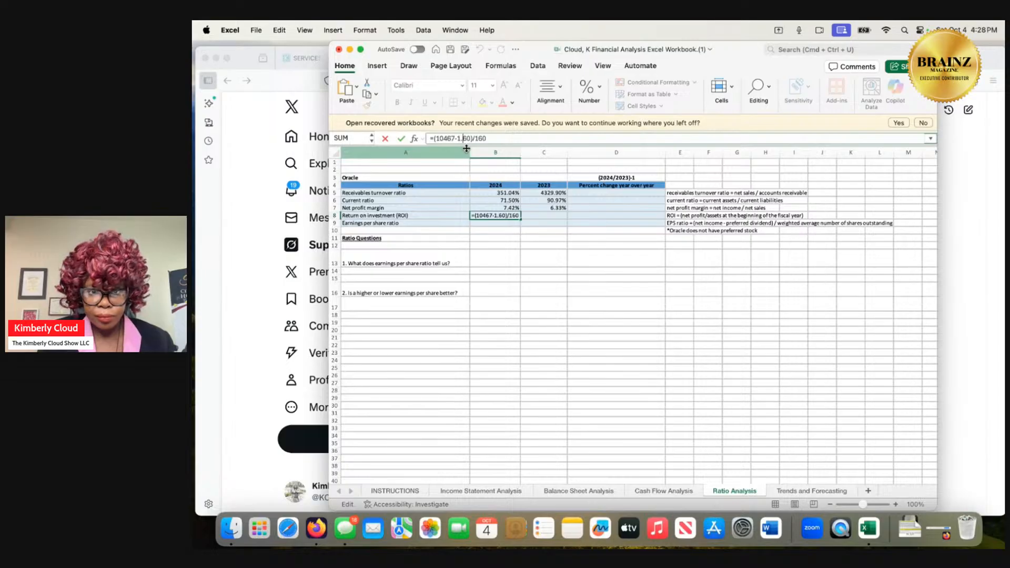
key(Return)
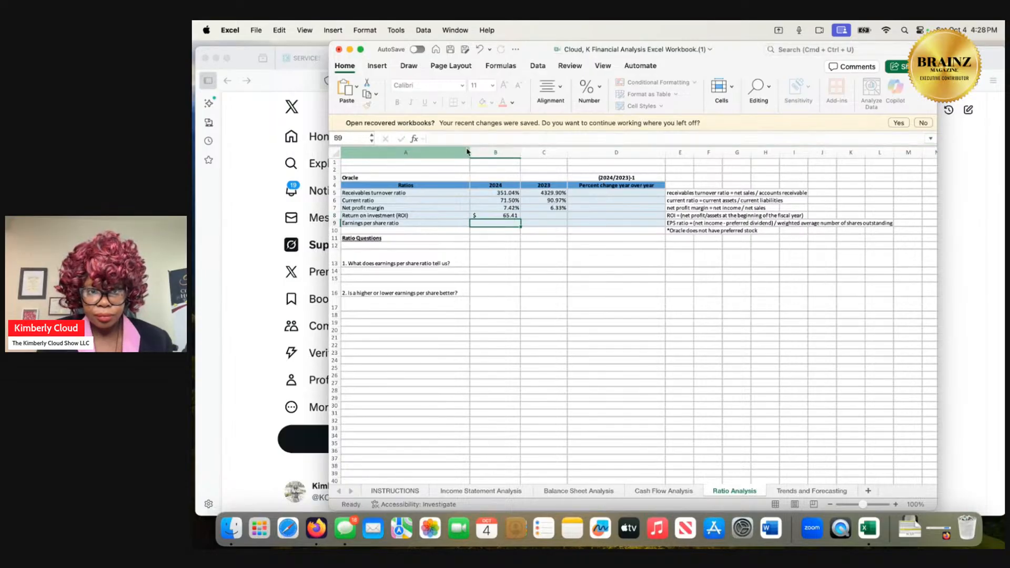
Format the 2024 return on investment as a percentage with two decimal places.
click(499, 213)
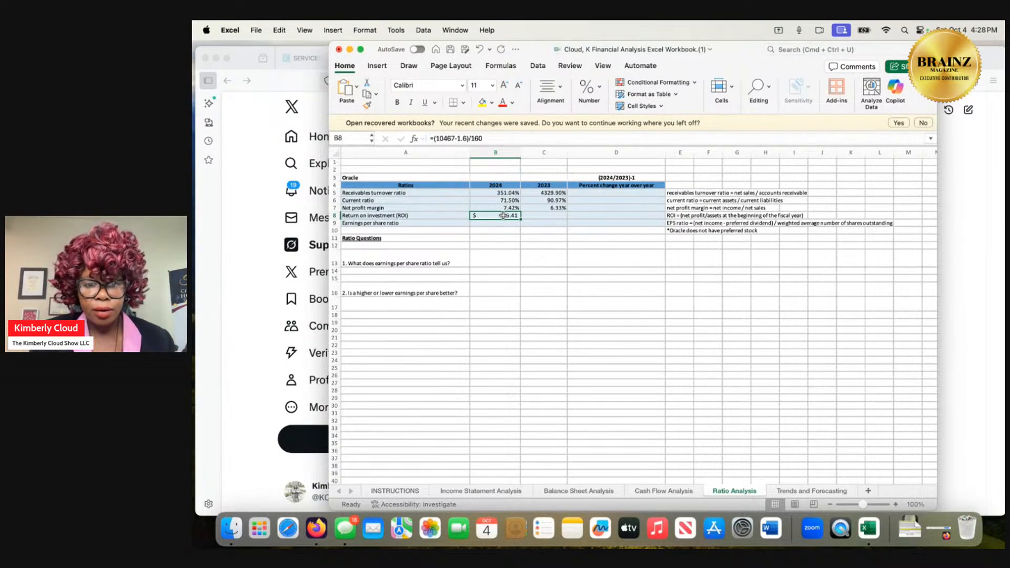
right_click(504, 216)
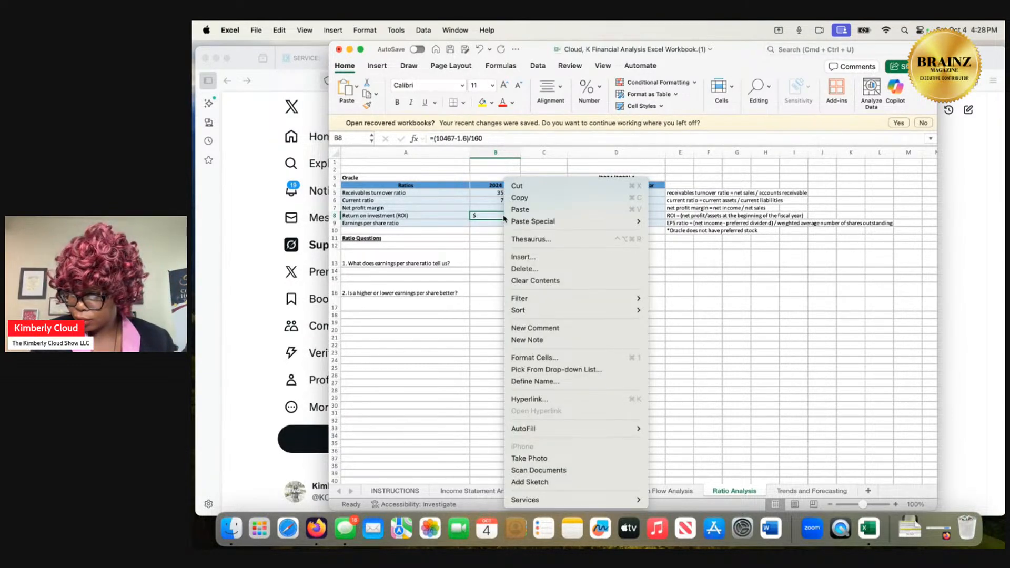
click(519, 357)
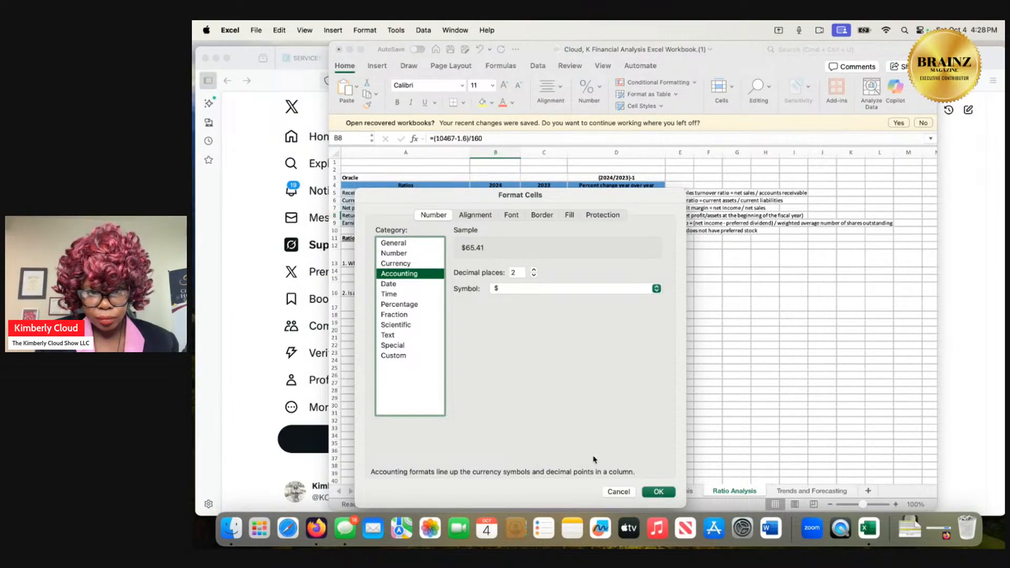
click(413, 305)
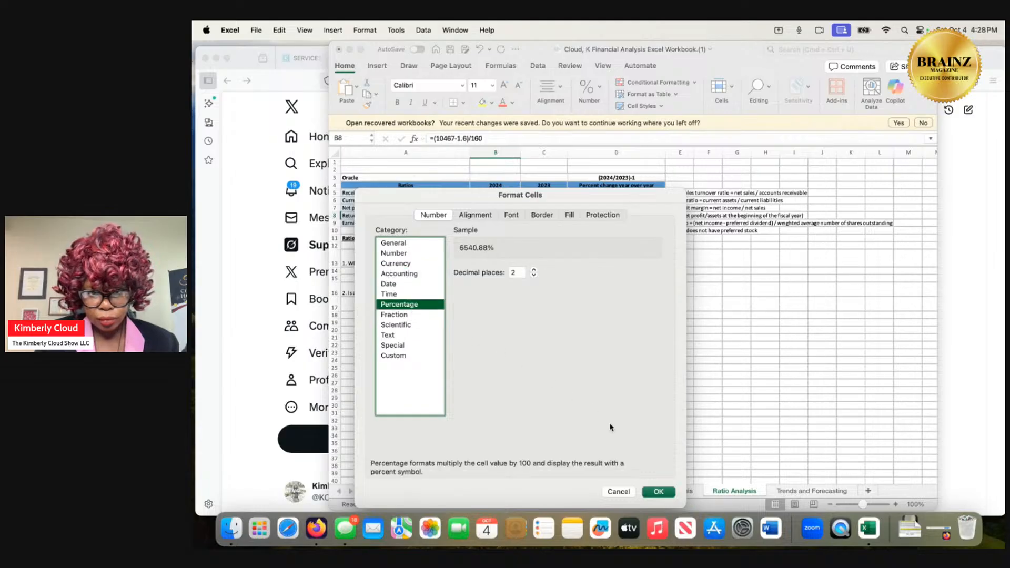
click(658, 492)
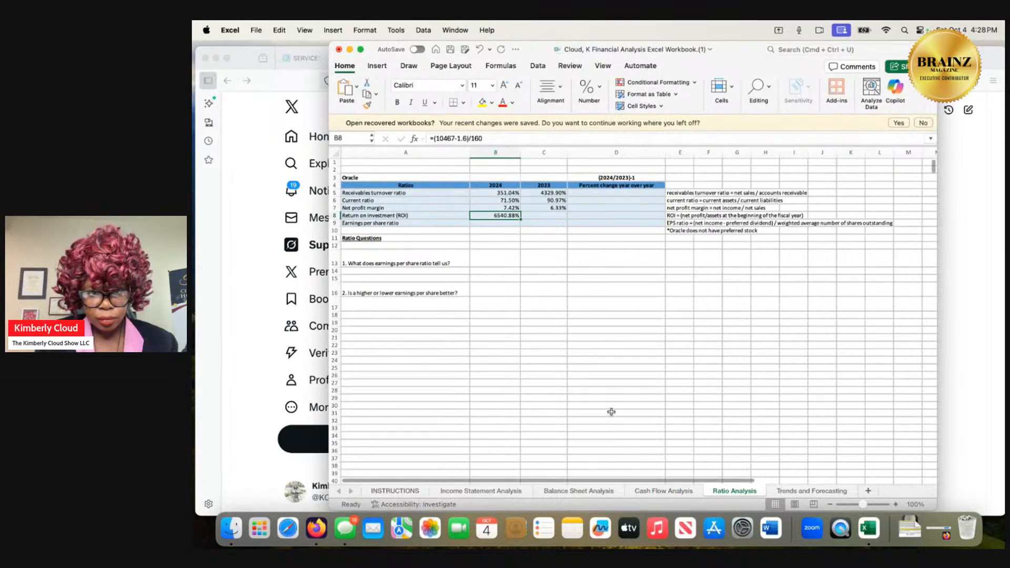
Begin the 2023 return on investment formula with =(8 and accept the suggested correction to =(8).
click(547, 215)
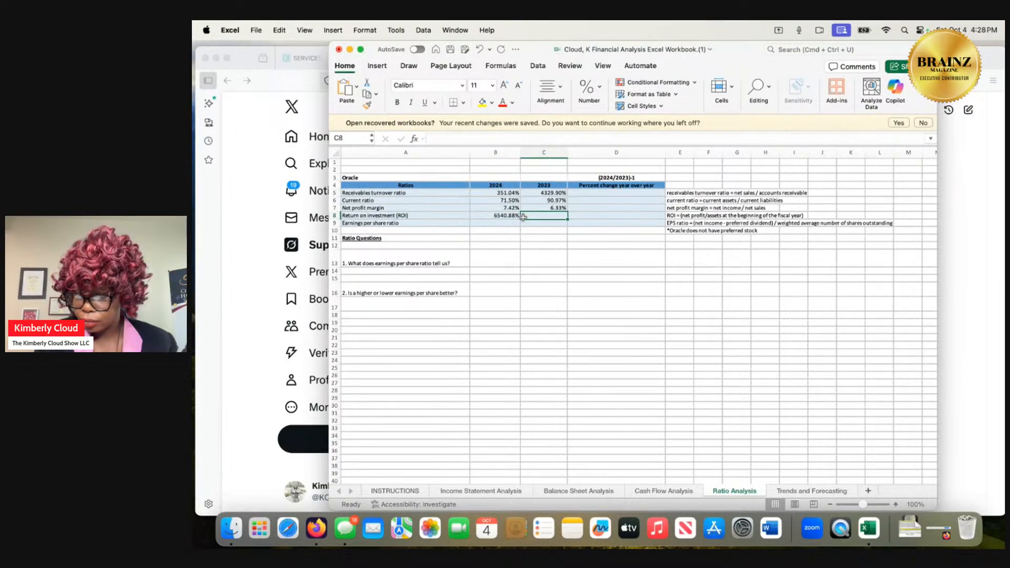
click(510, 138)
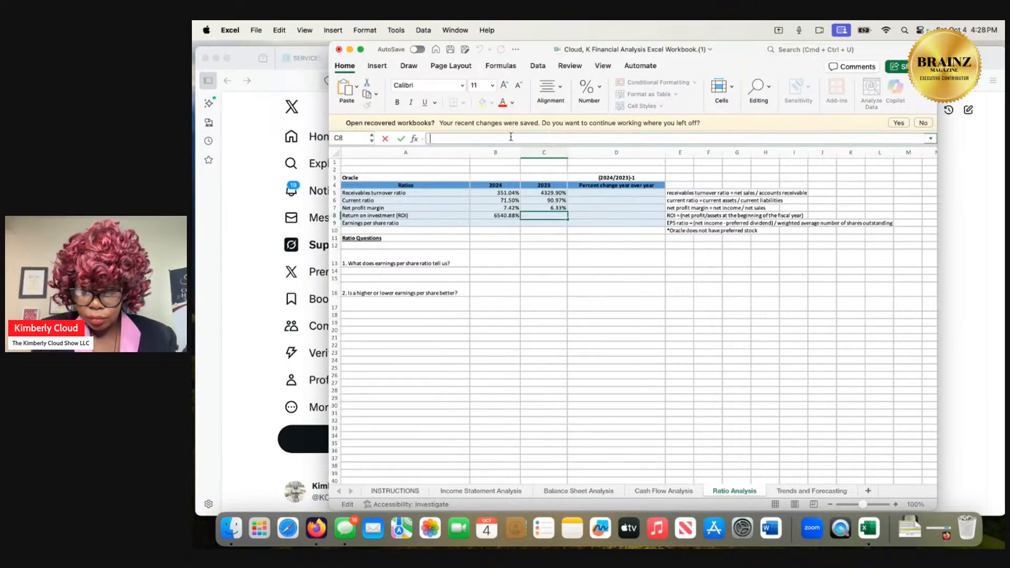
text(=)
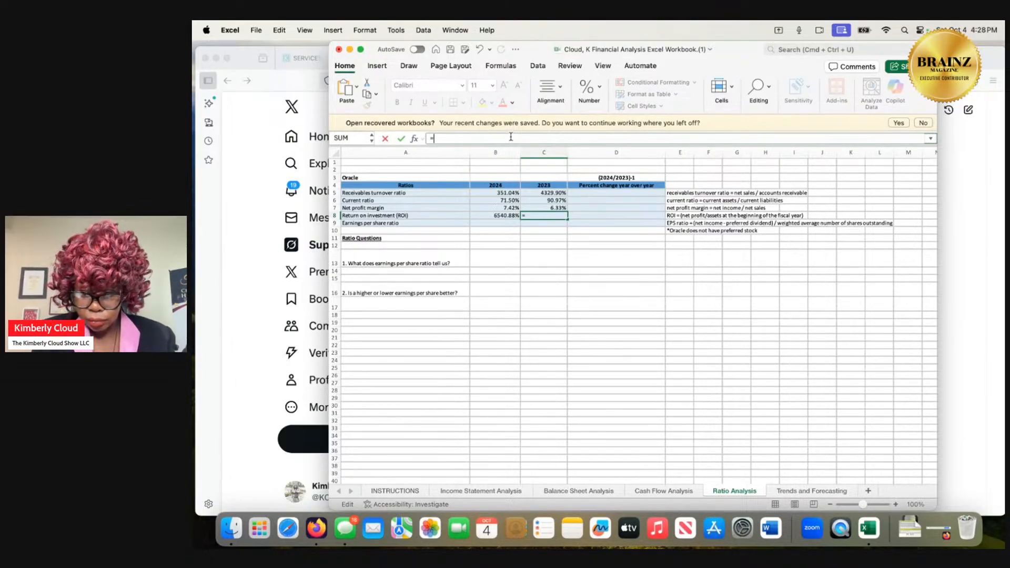
text((8)
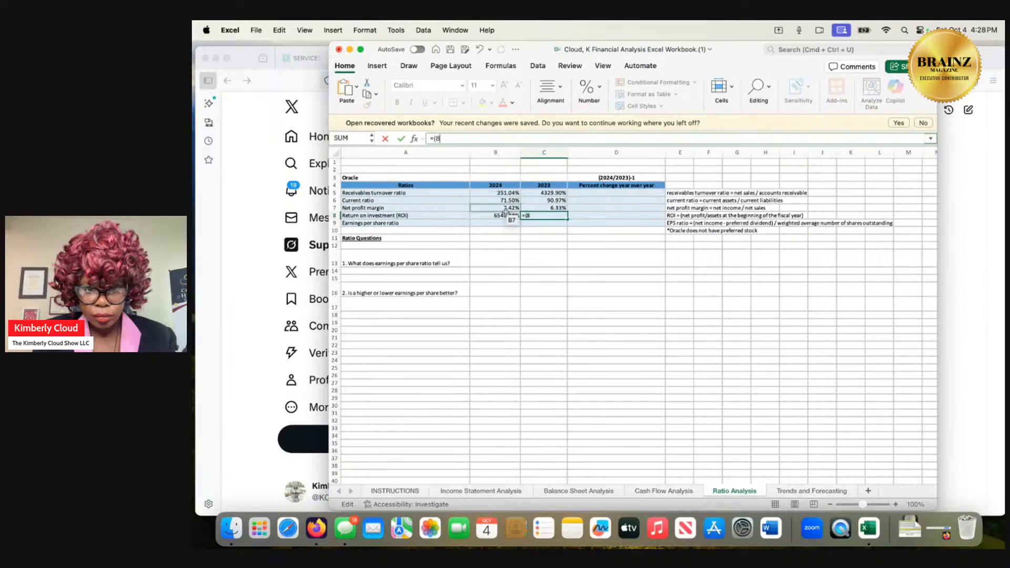
key(Return)
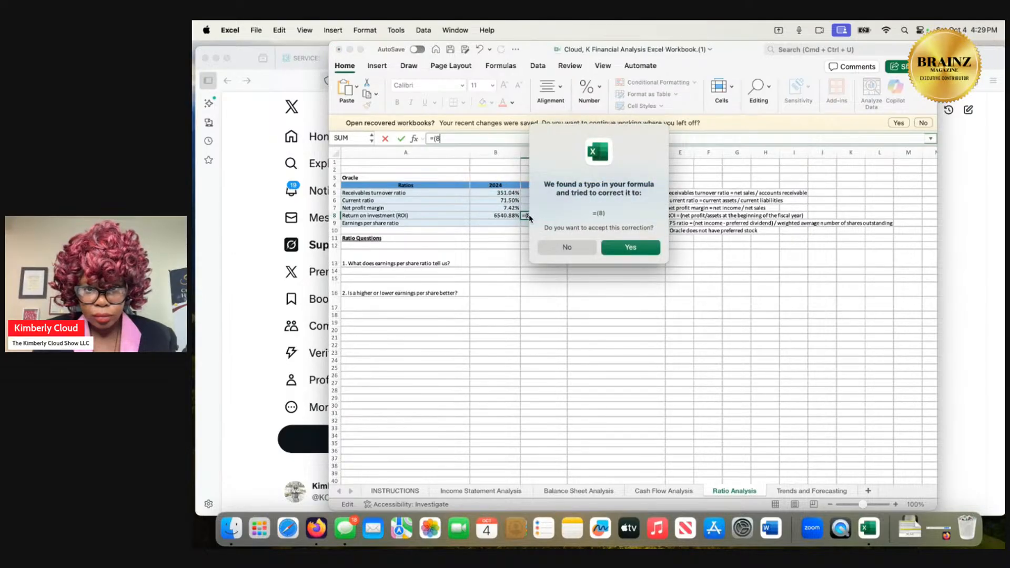
click(615, 249)
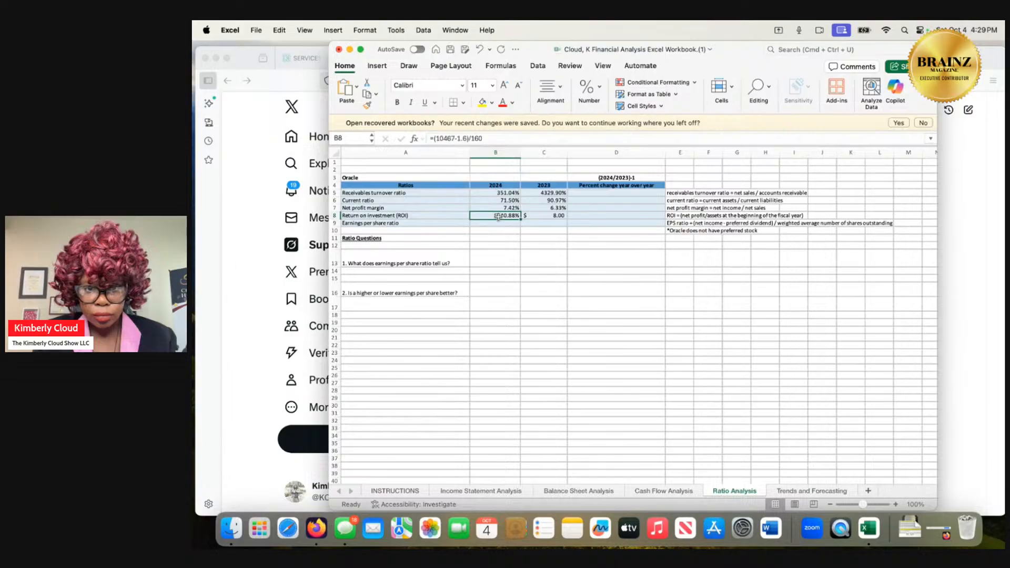
Re-enter 1.6 as the subtracted amount in the 2024 return on investment formula.
click(461, 139)
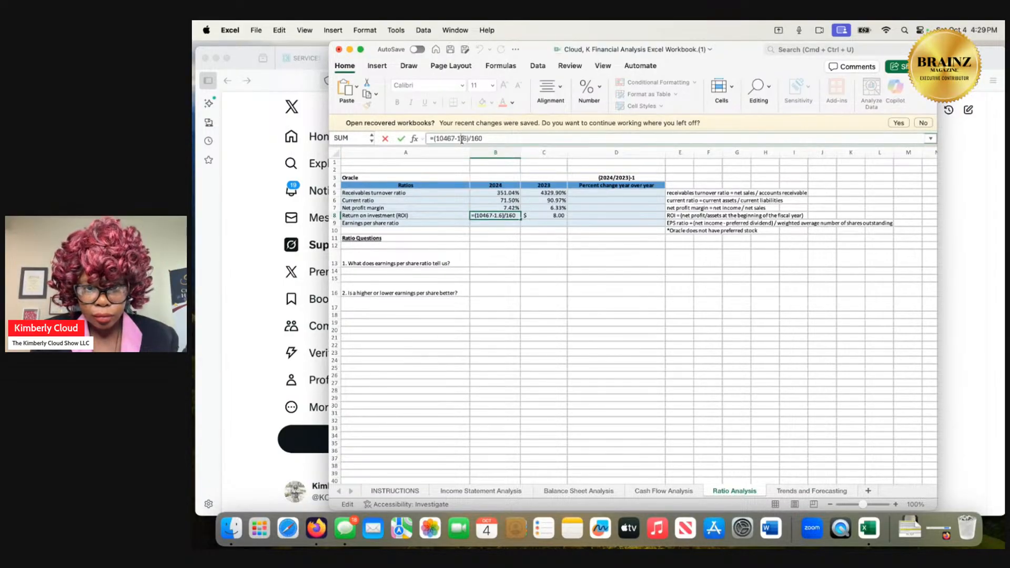
key(BackSpace)
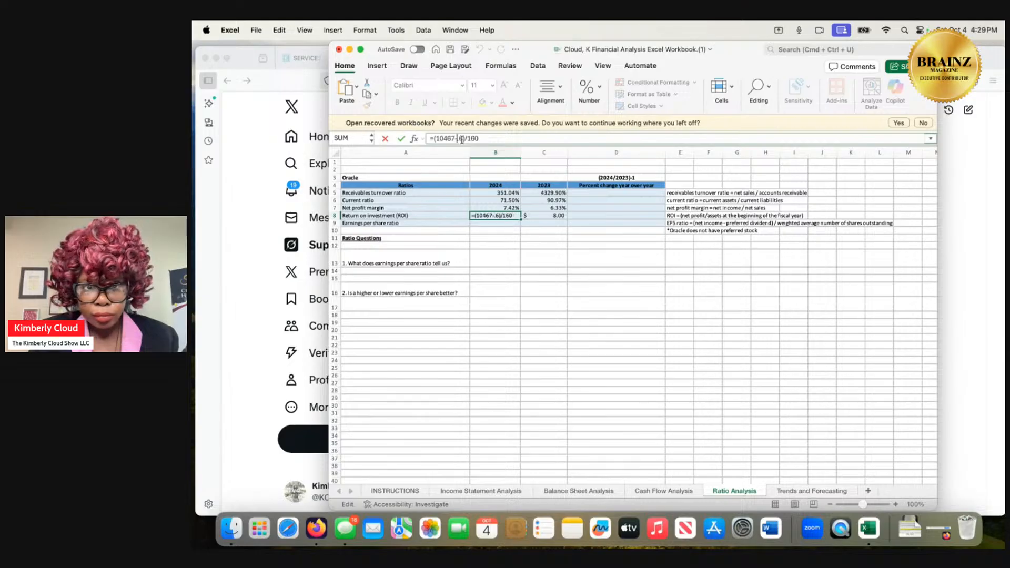
key(Right)
key(BackSpace)
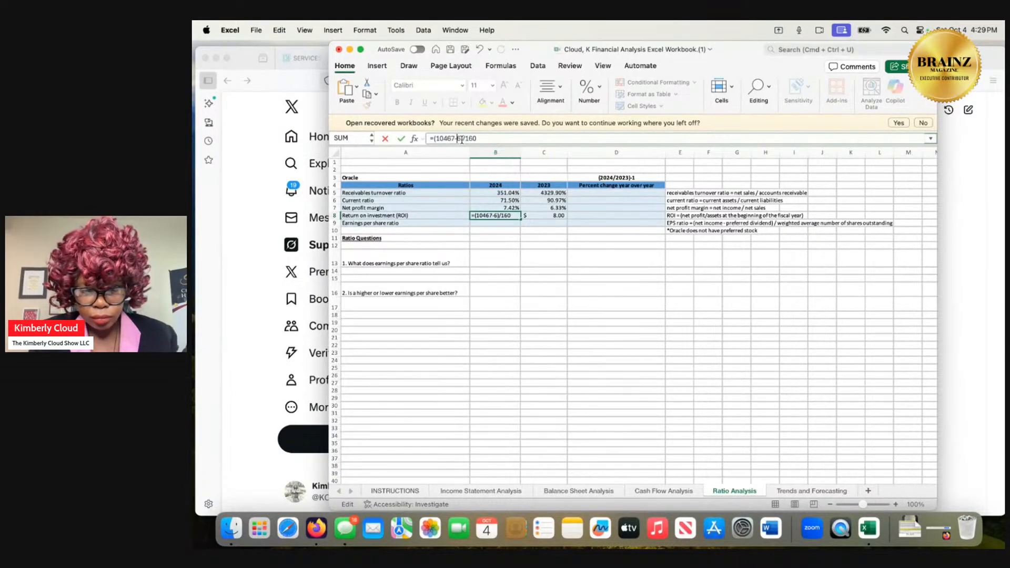
text(1,)
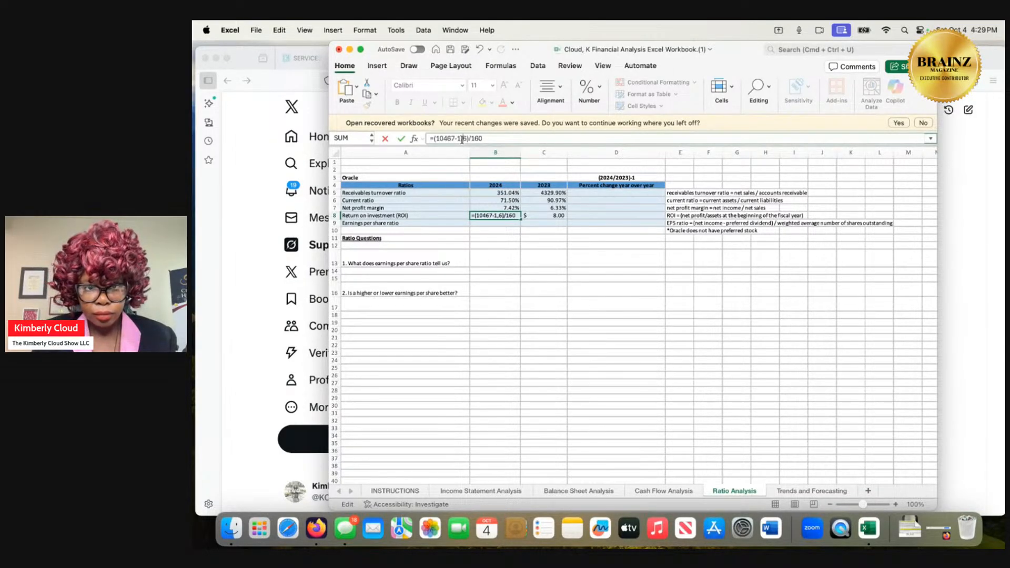
key(BackSpace)
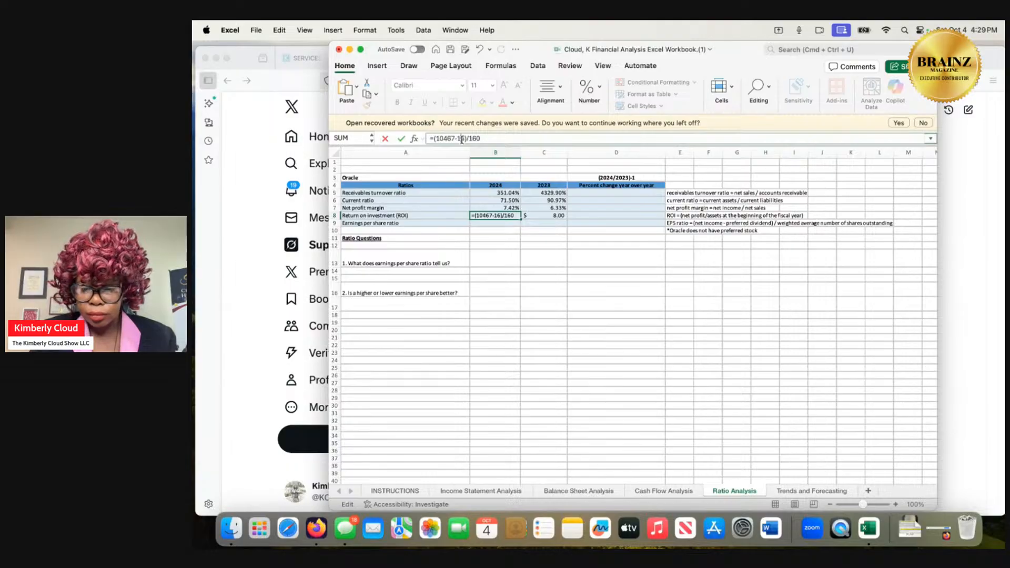
text(.)
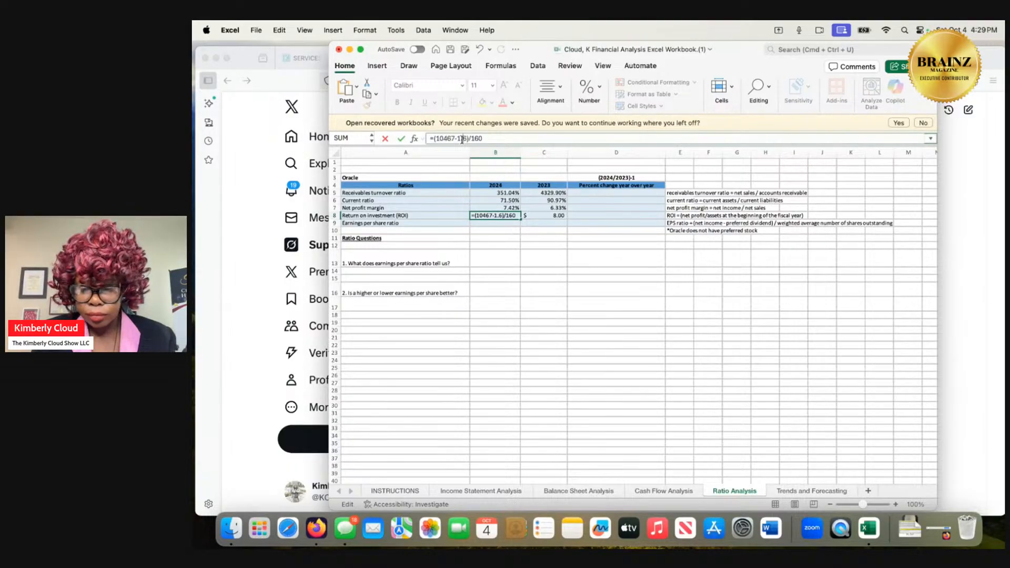
key(Return)
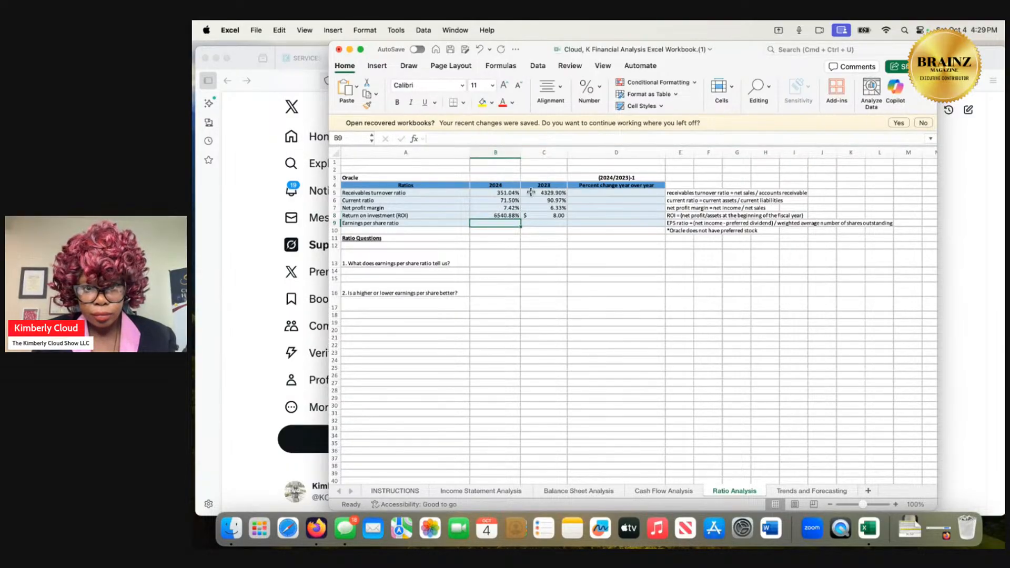
Replace the 2023 return on investment formula with =(8,503-1.52)/152.
click(550, 216)
text(=(8))
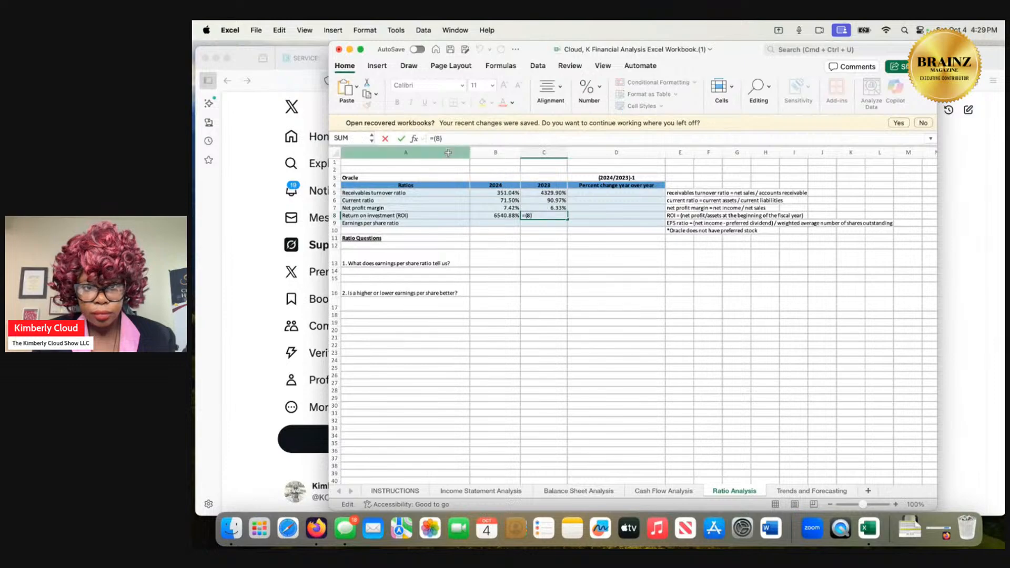
click(446, 138)
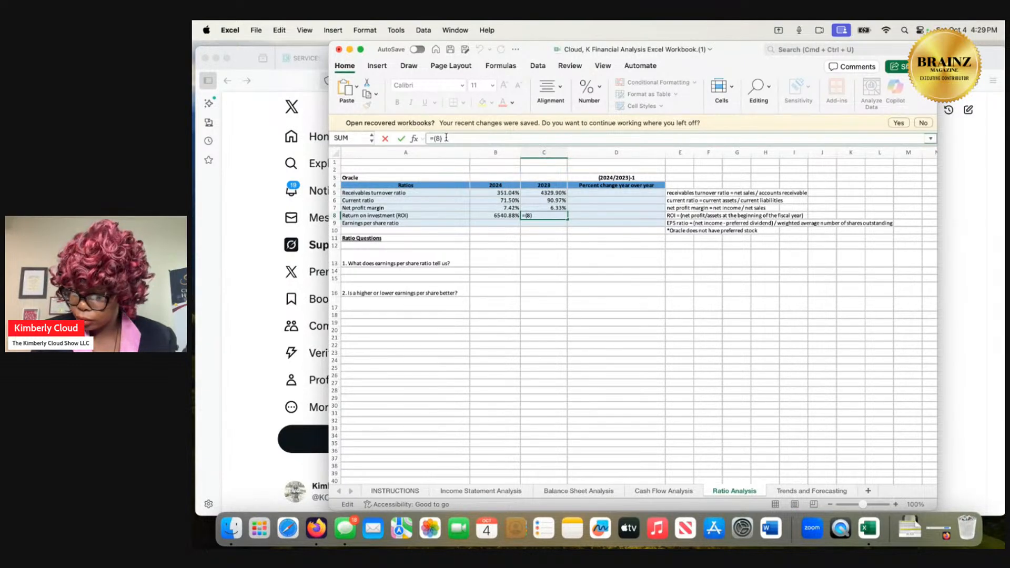
text(,)
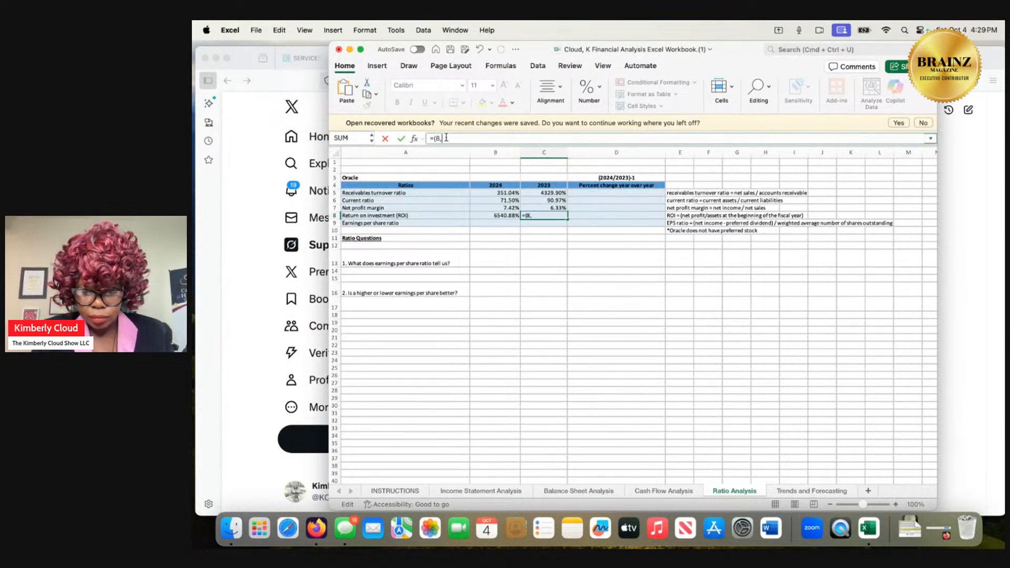
text(503)
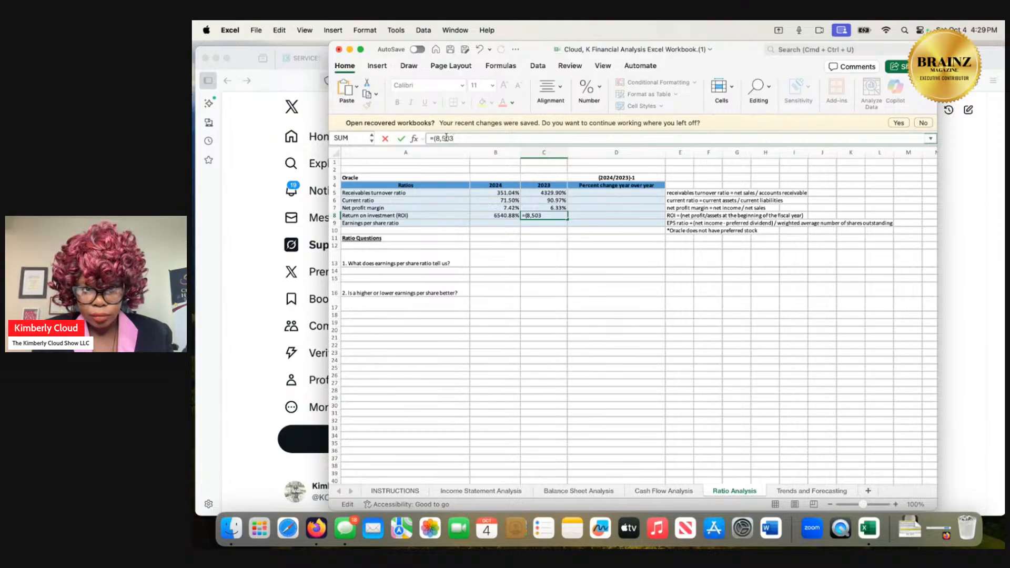
text(-)
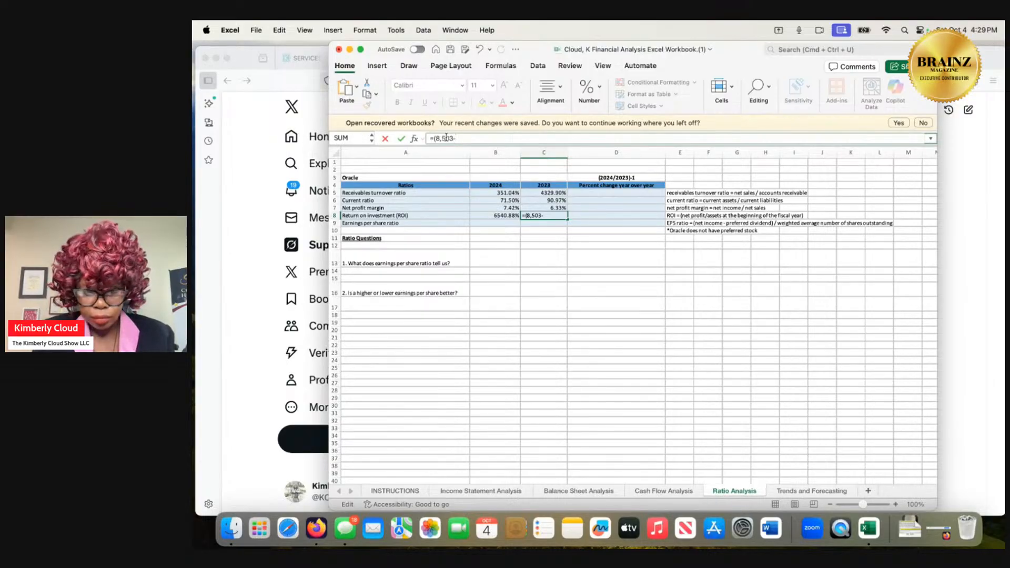
text(1.52)
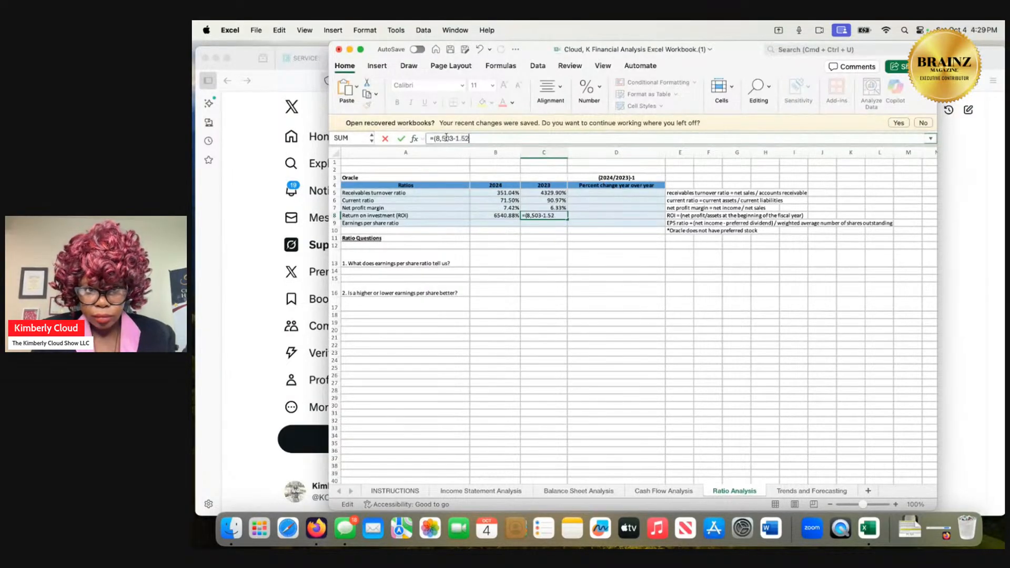
text())
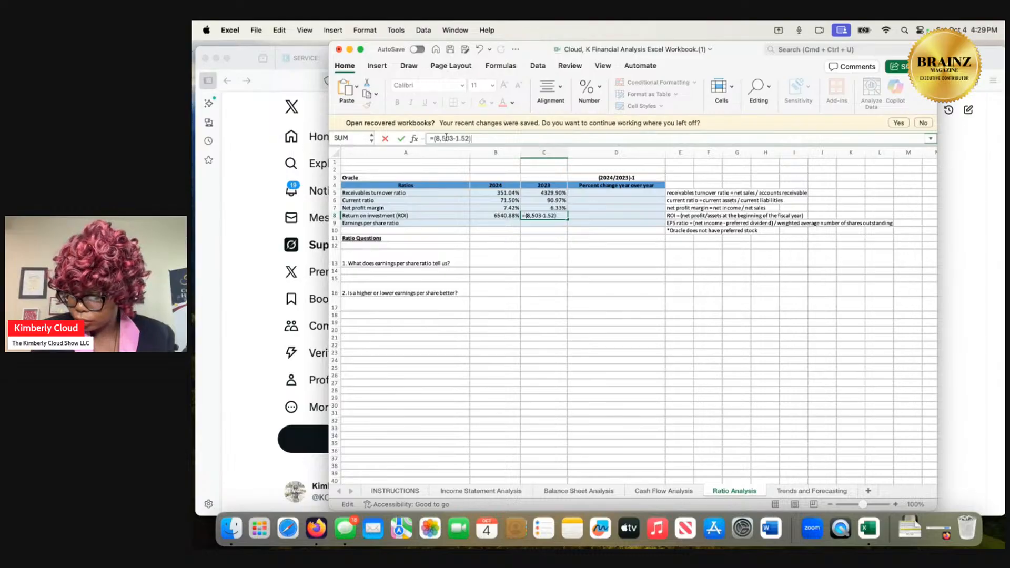
text(/)
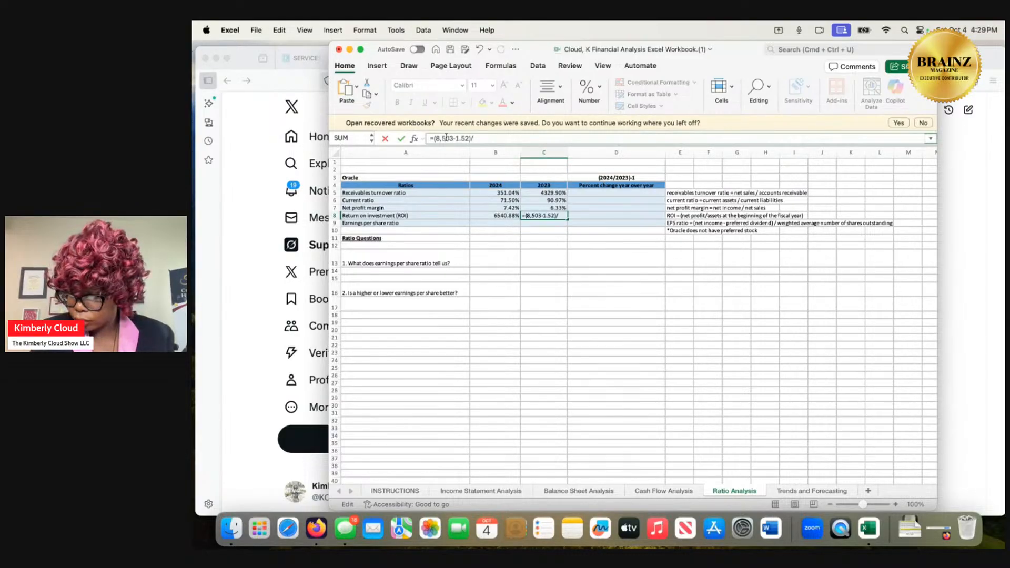
text(152)
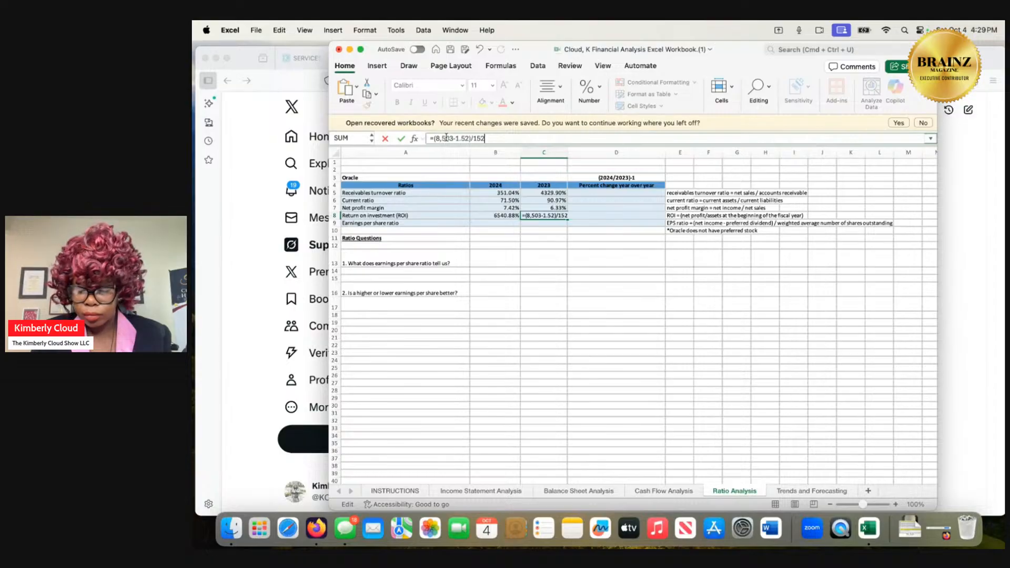
Try 1.52 as the divisor in the 2023 return on investment formula.
key(BackSpace)
key(BackSpace)
text(.5)
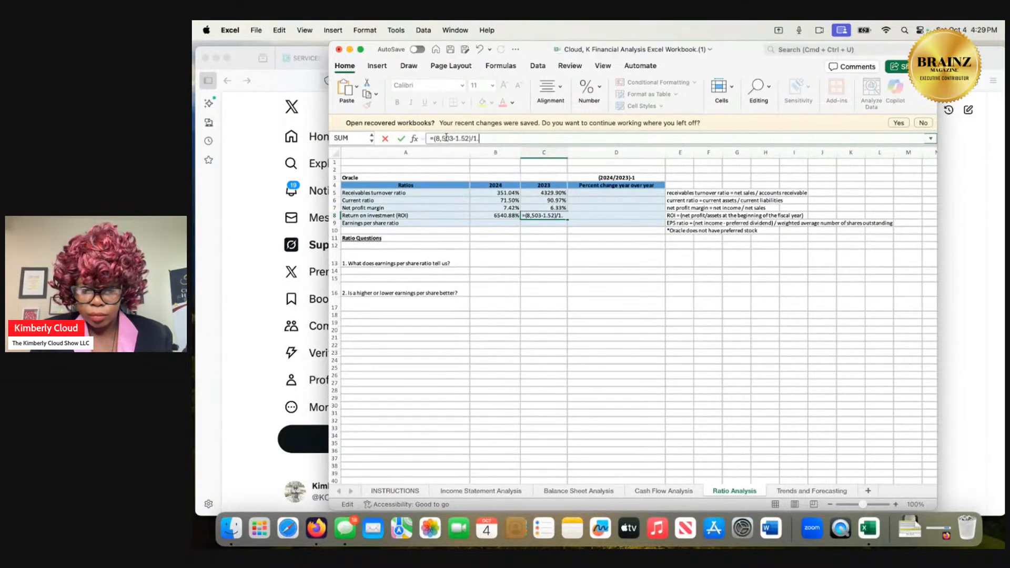
text(2)
key(Return)
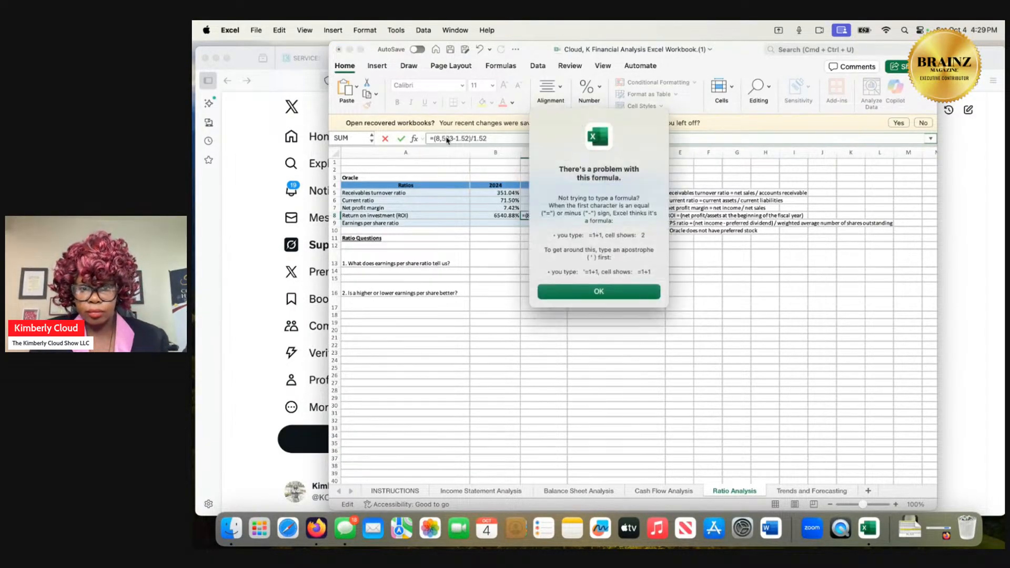
click(623, 294)
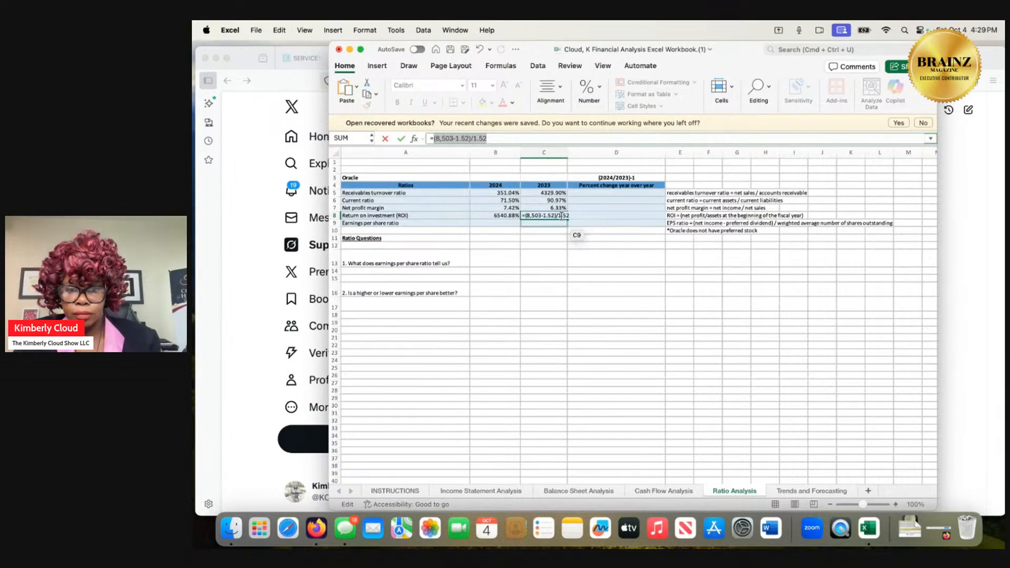
Set the divisor to 152 and remove the thousands comma, making the 2023 return on investment formula =(8503-1.52)/152.
click(561, 215)
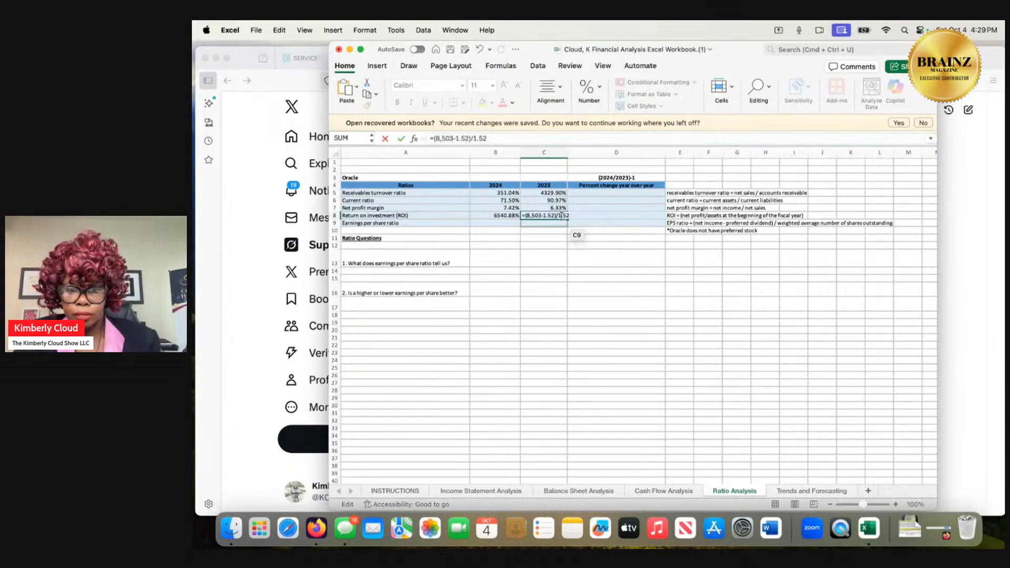
click(479, 138)
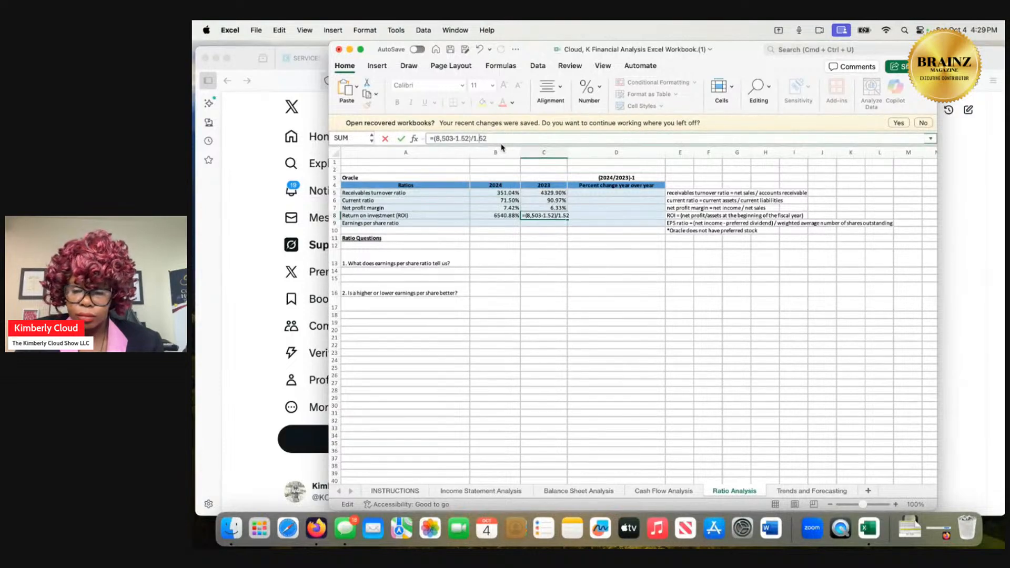
key(BackSpace)
key(Return)
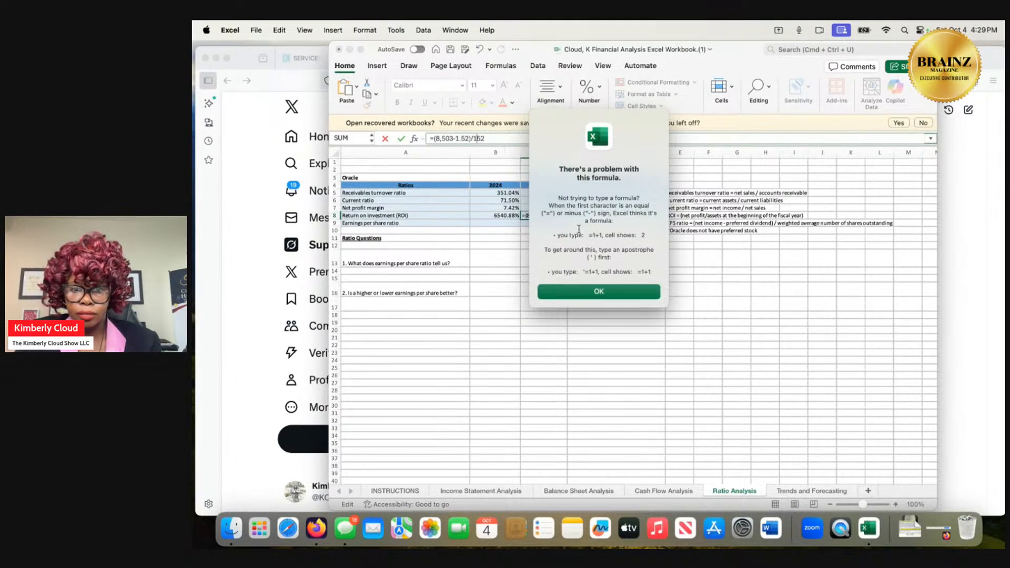
click(598, 288)
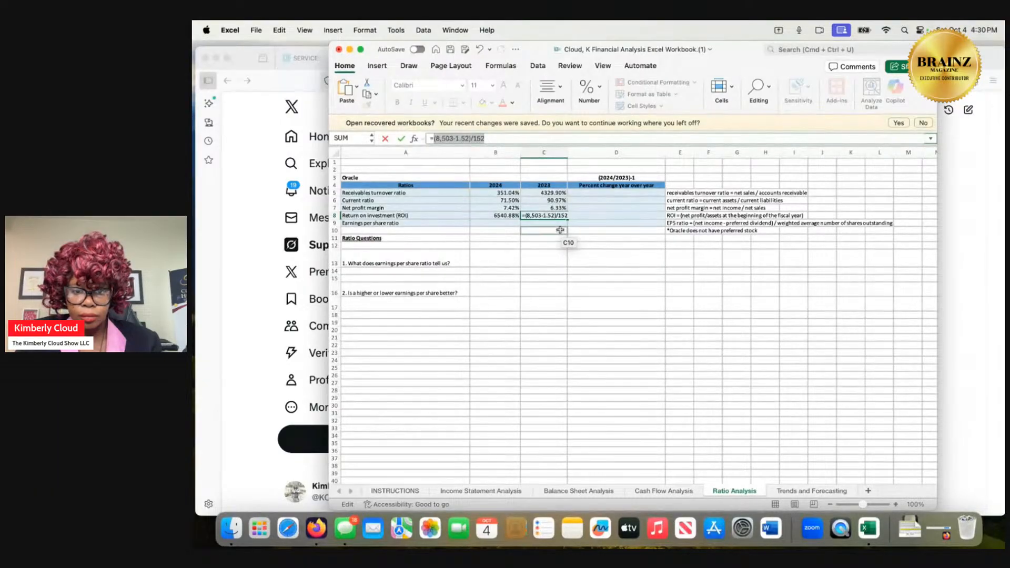
click(531, 216)
key(BackSpace)
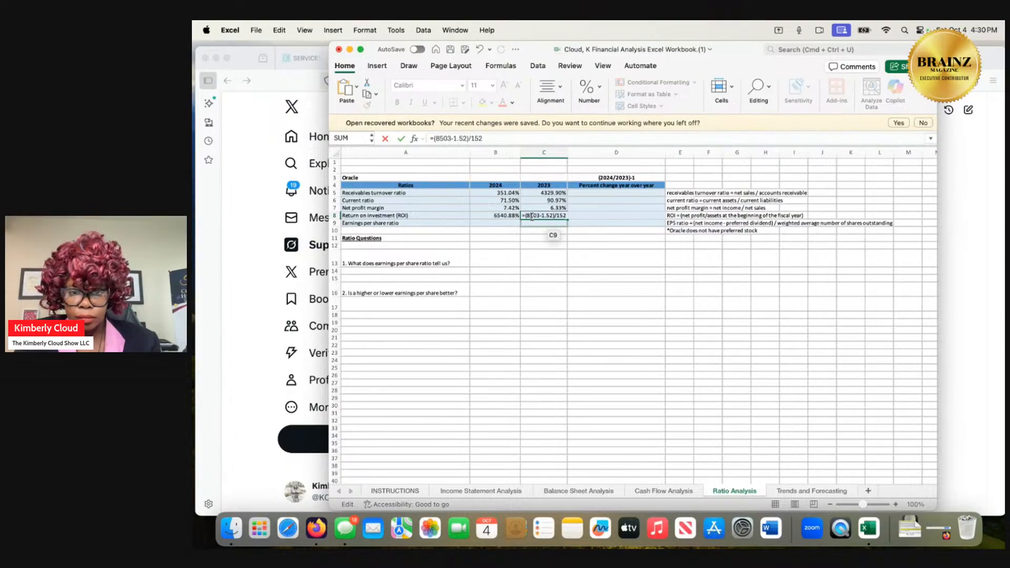
key(Return)
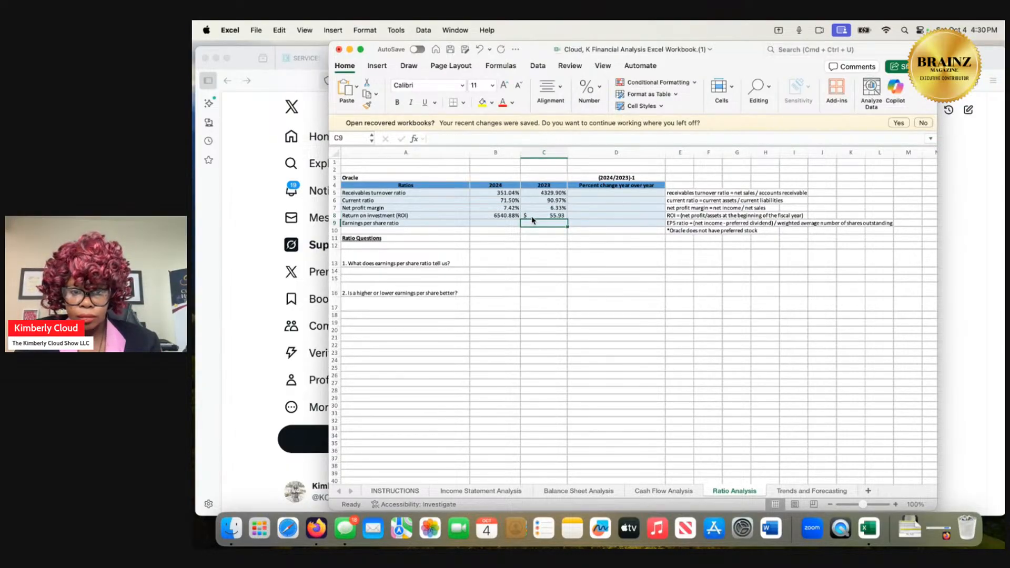
Format the 2023 return on investment as a percentage with two decimal places.
click(538, 215)
right_click(538, 216)
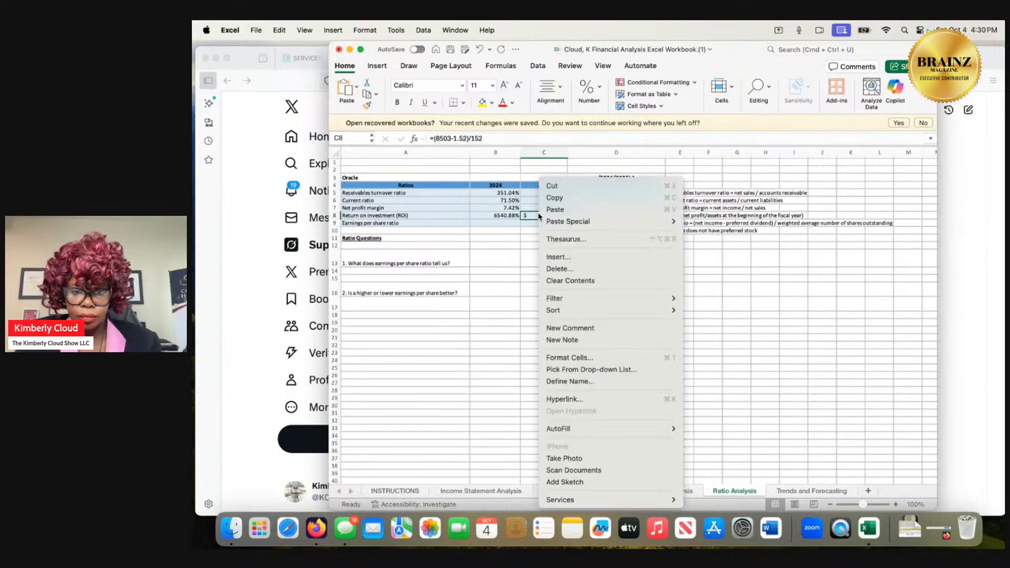
click(562, 357)
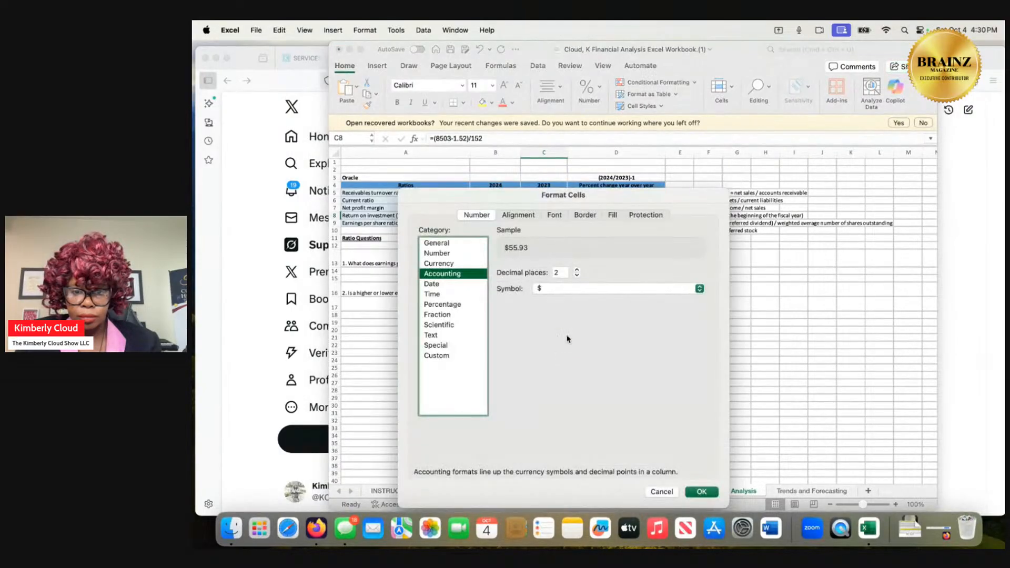
click(465, 305)
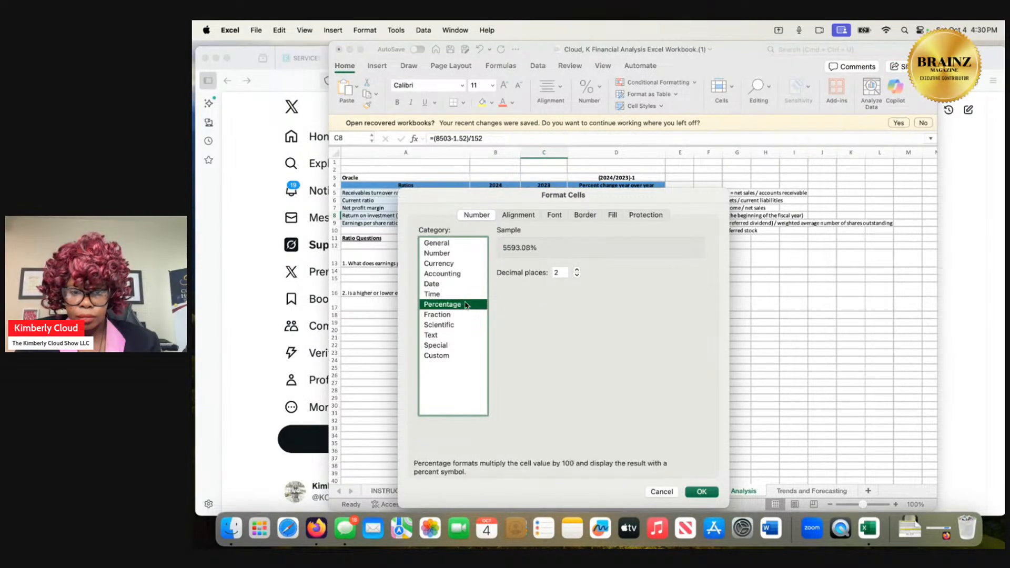
click(702, 491)
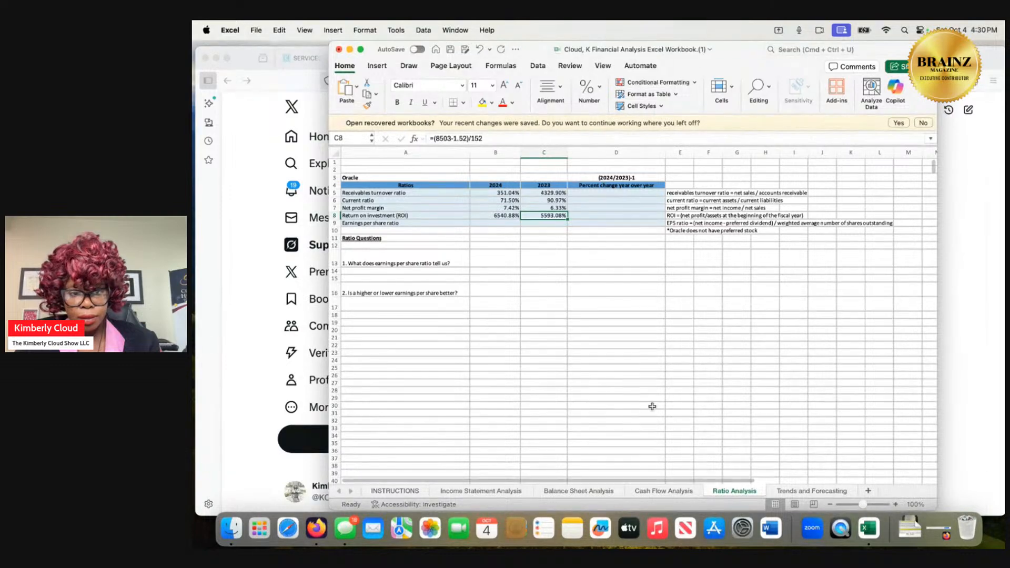
Begin the 2024 earnings per share formula with =(10,467.
click(504, 223)
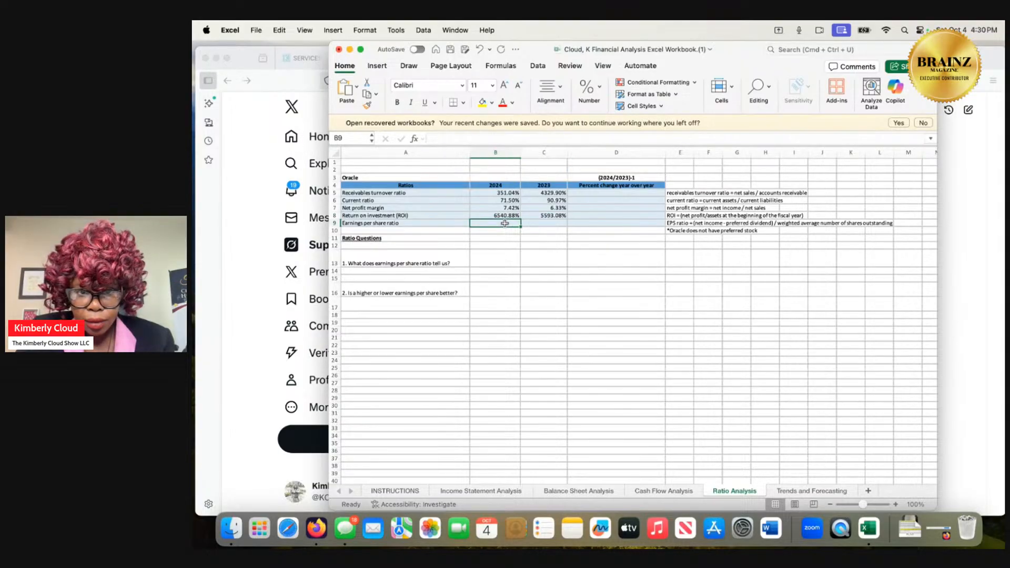
drag(504, 215, 504, 221)
click(503, 221)
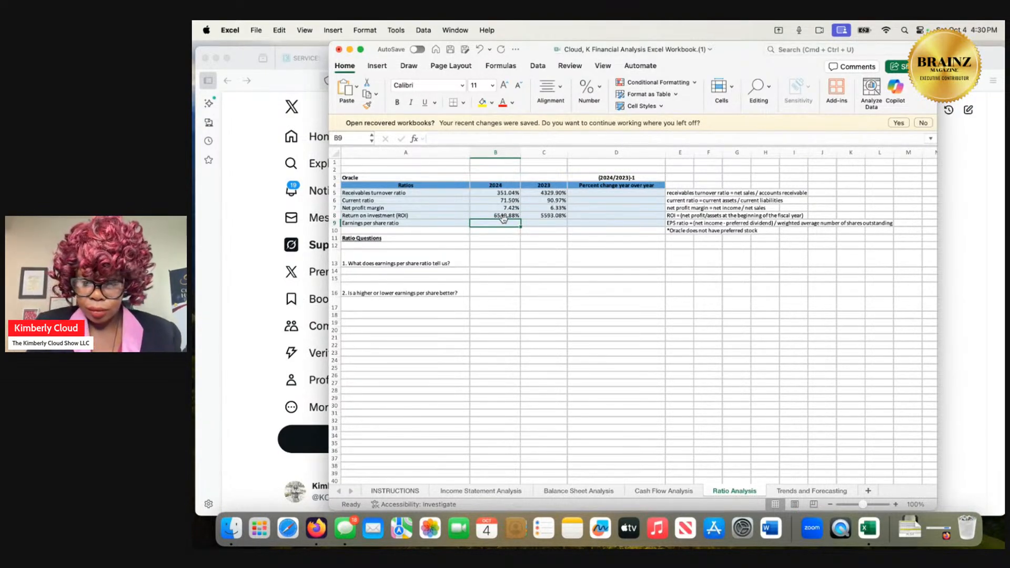
text(=10)
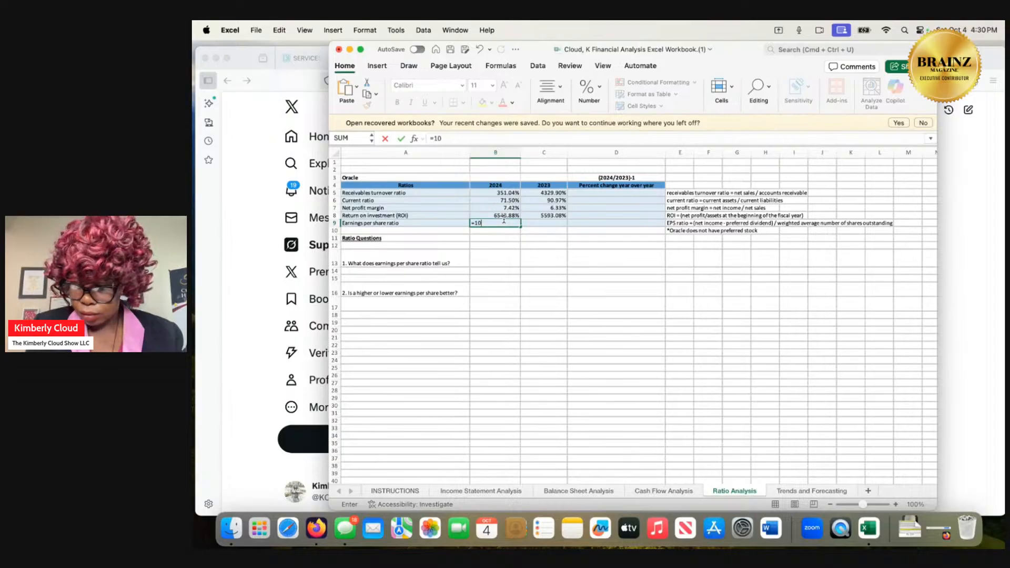
text(,467)
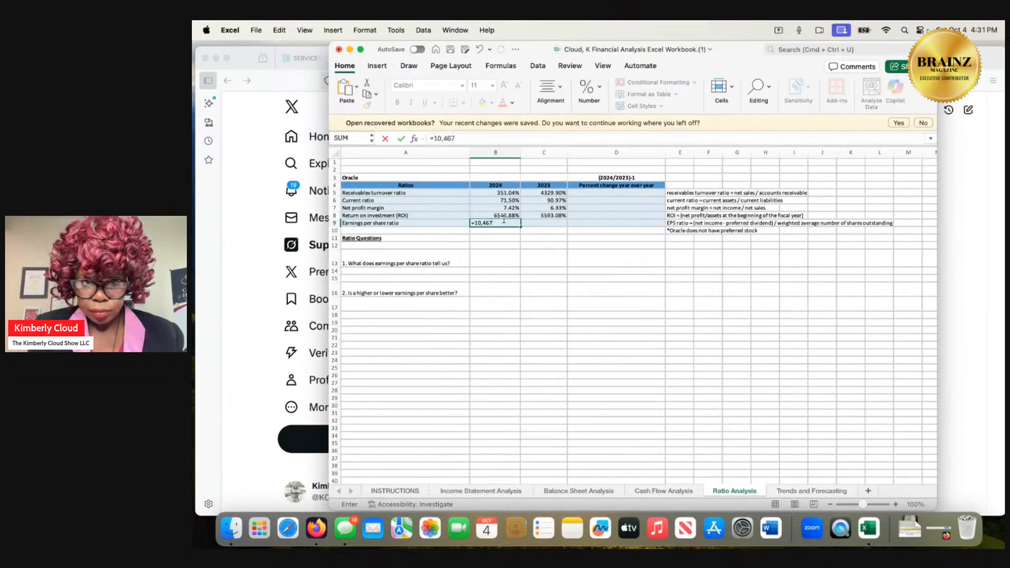
click(434, 138)
text(()
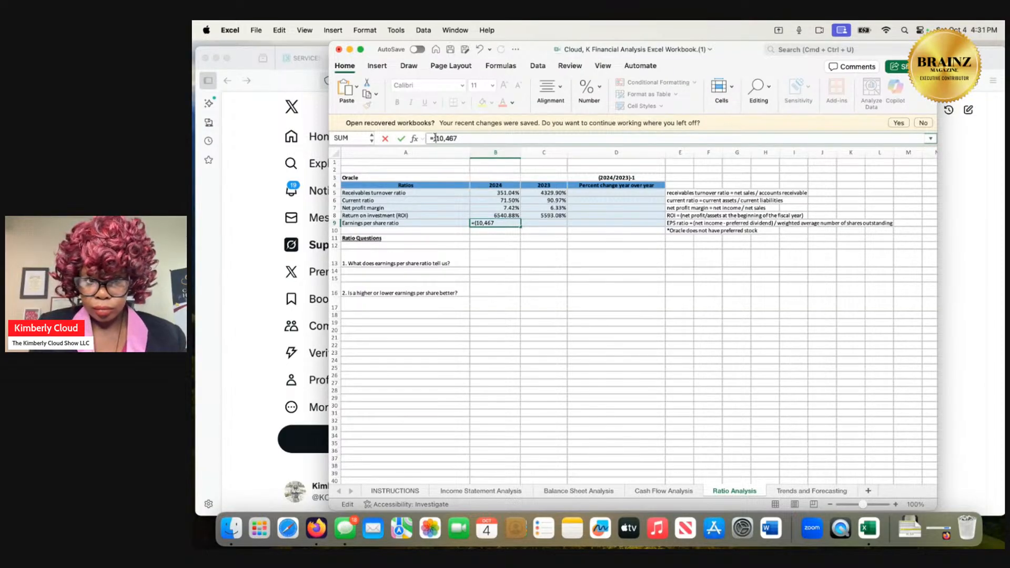
key(Right)
key(Right)
key(Right)
key(Right)
key(Right)
key(Right)
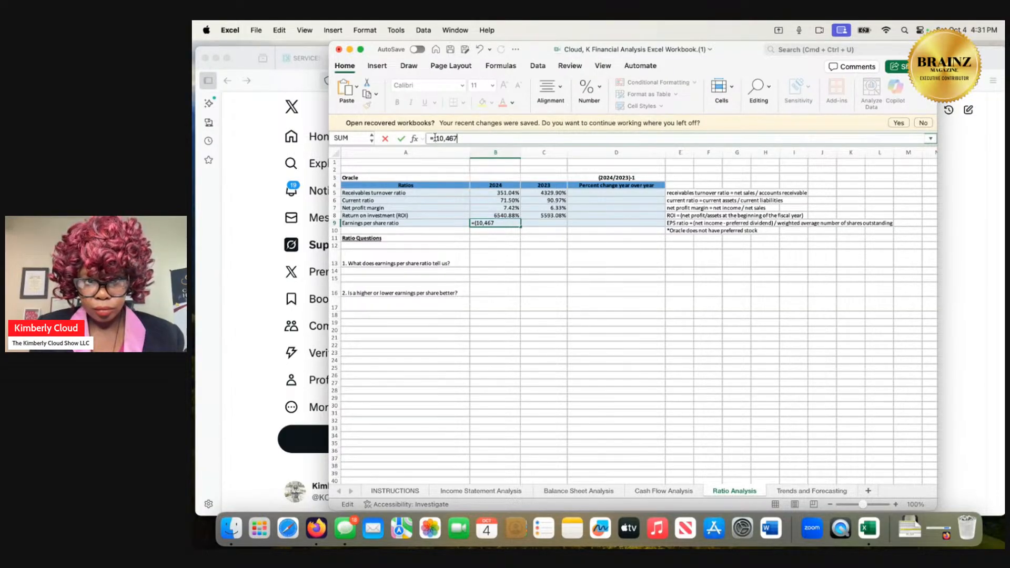
Subtract 160 and divide by 160 in the 2024 earnings per share formula, and try to enter =(10,467-160)/160.
text(-)
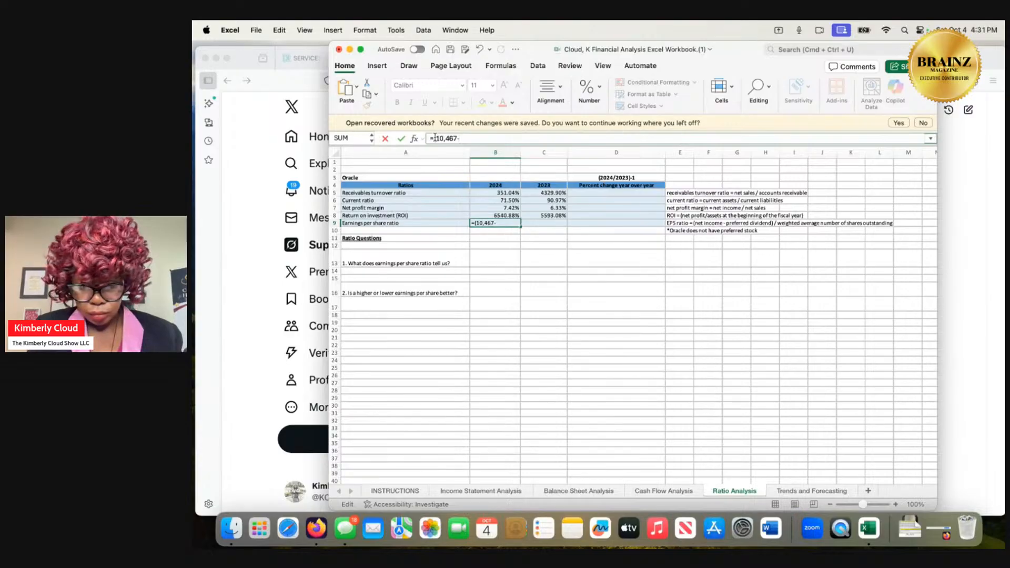
text(160)
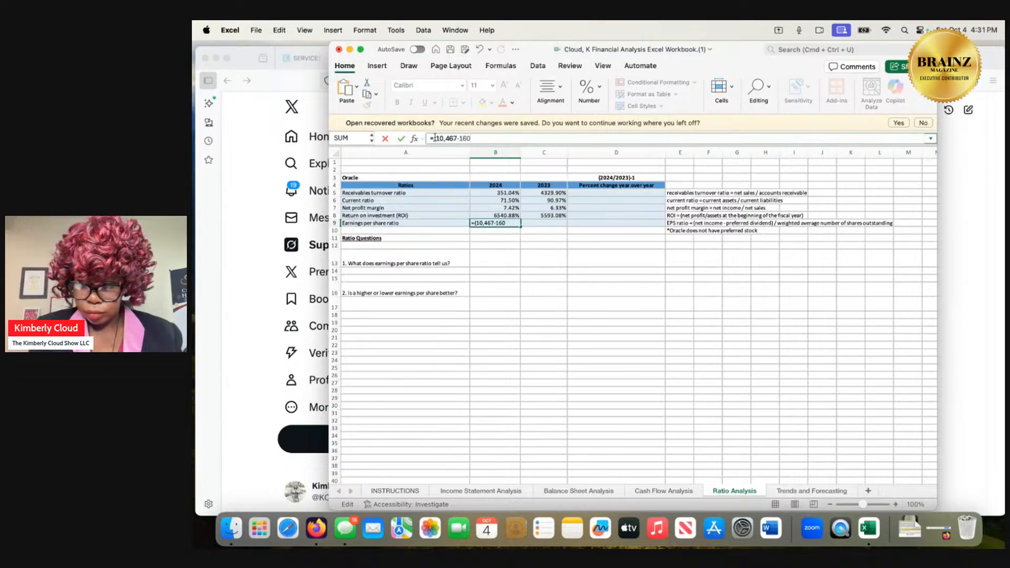
text()/160)
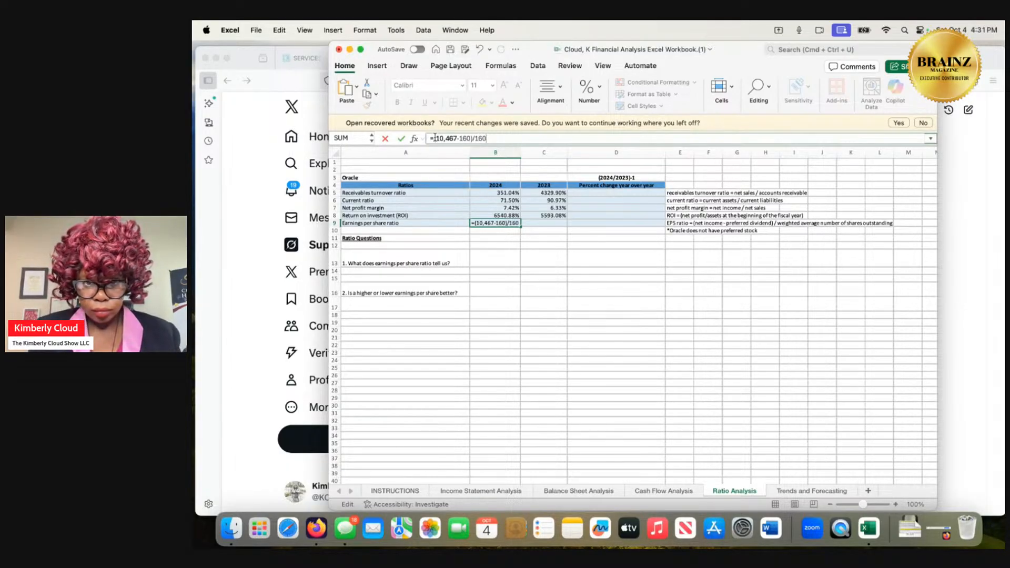
key(Return)
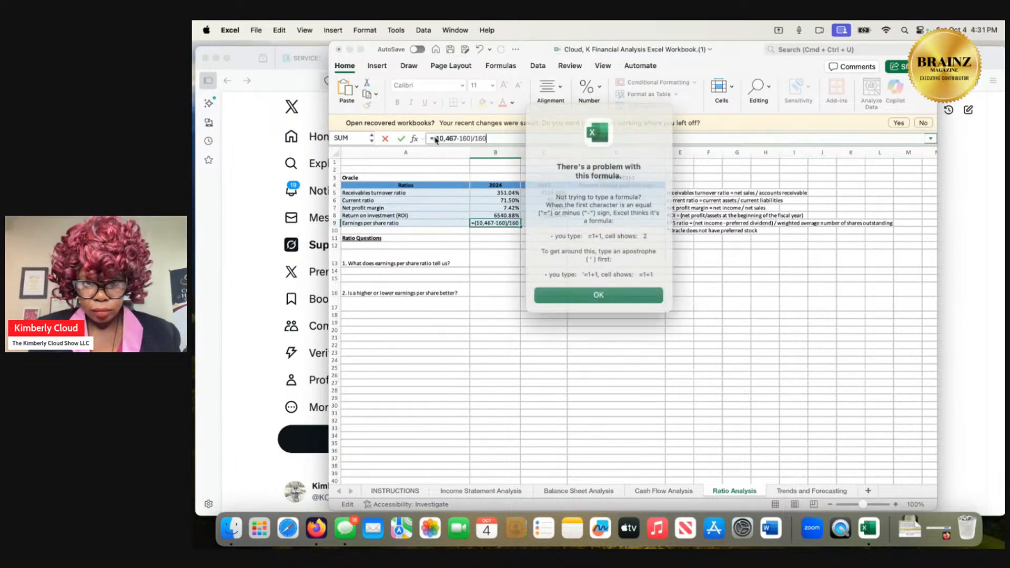
click(575, 291)
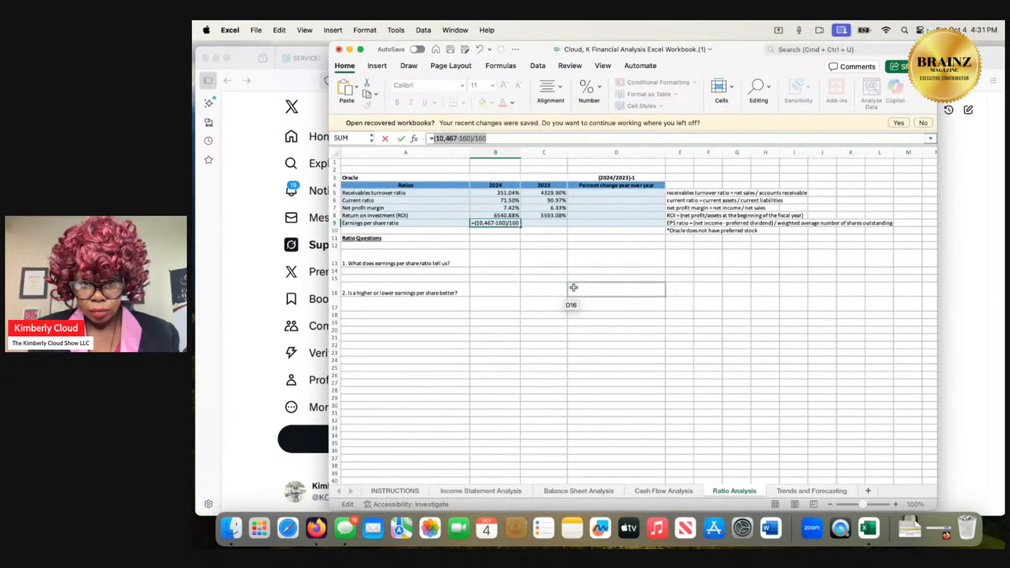
Change the subtracted amount to 1.6 in the 2024 earnings per share formula, and try to enter =(10,467-1.6)/160.
click(462, 138)
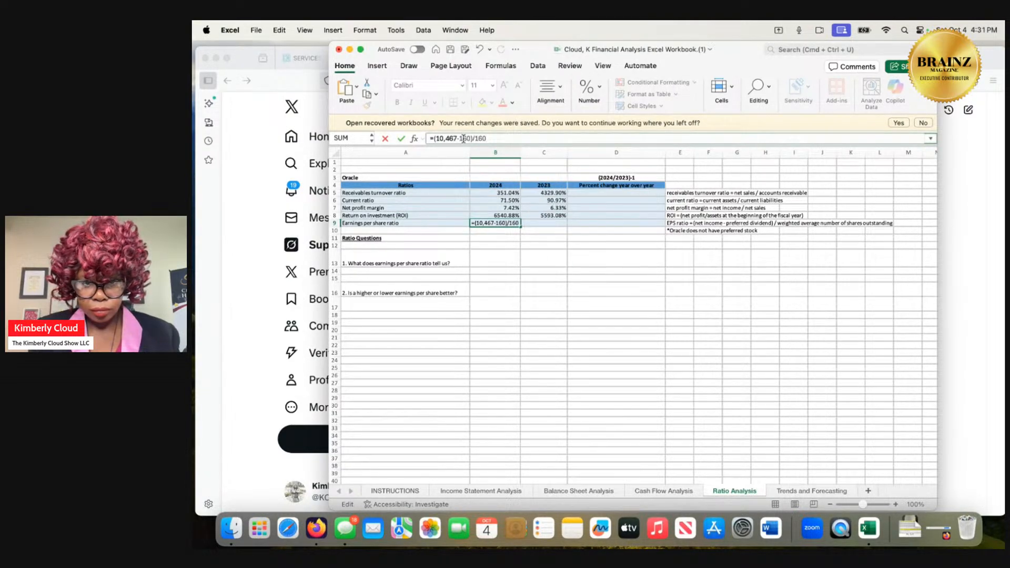
text(.)
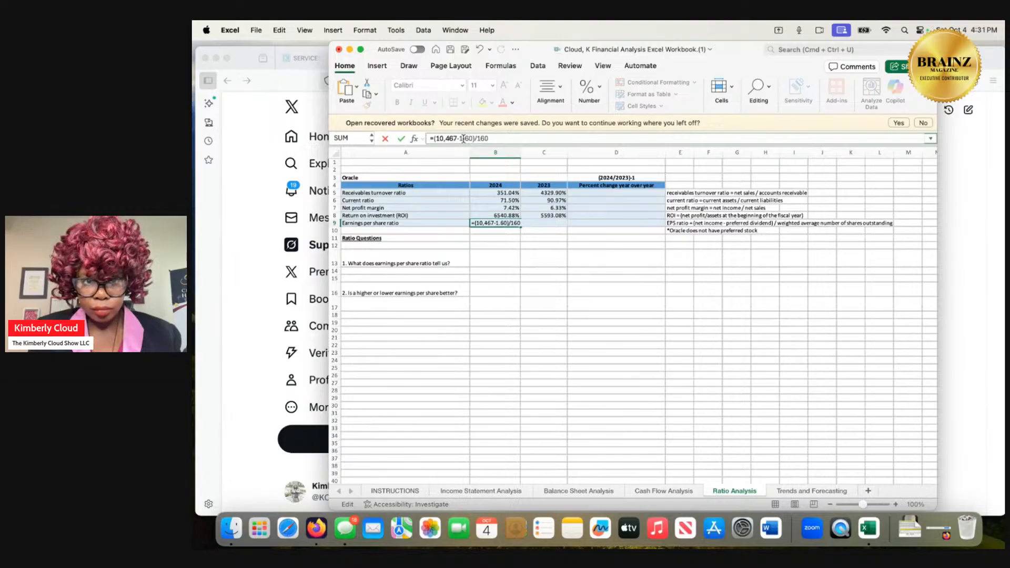
key(Delete)
key(Return)
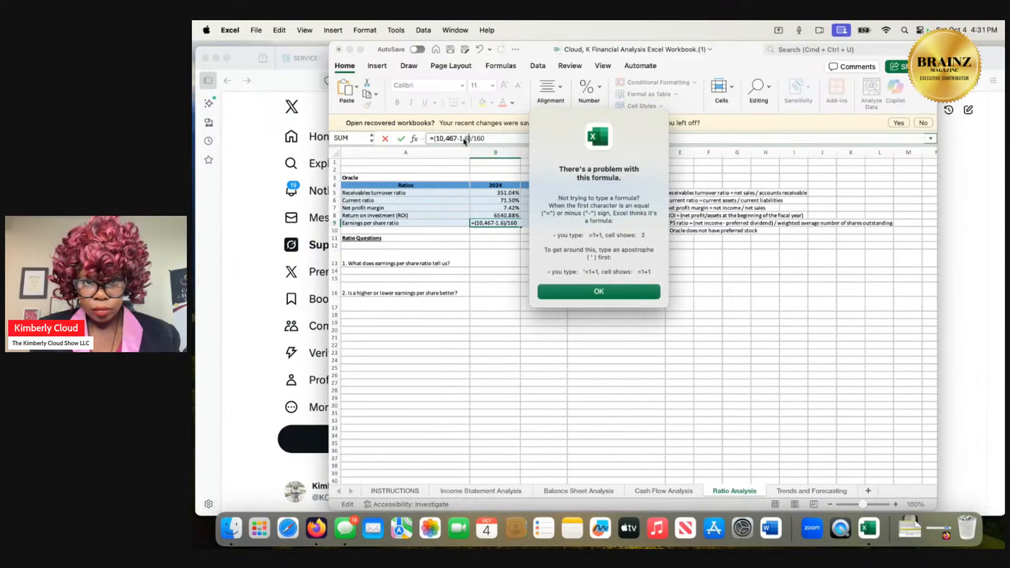
click(616, 291)
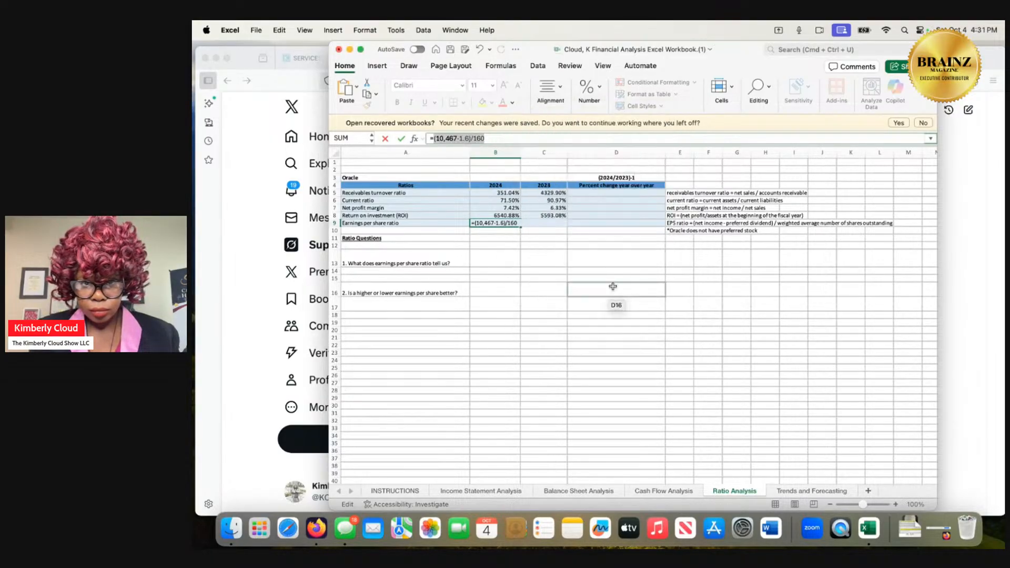
Change the divisor to 1.6 in the 2024 earnings per share formula, and try to enter =(10,467-1.6)/1.6.
click(477, 138)
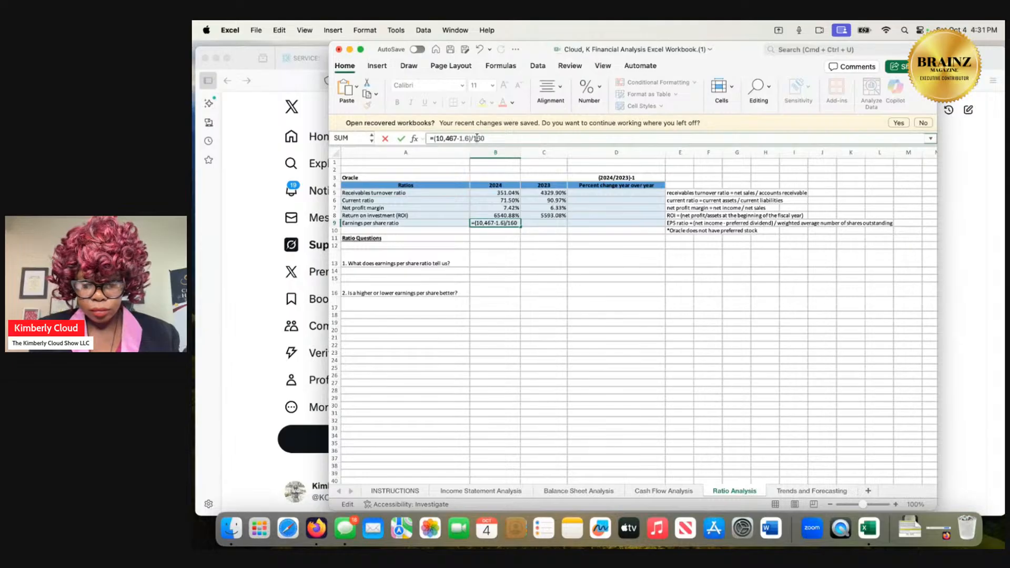
text(.)
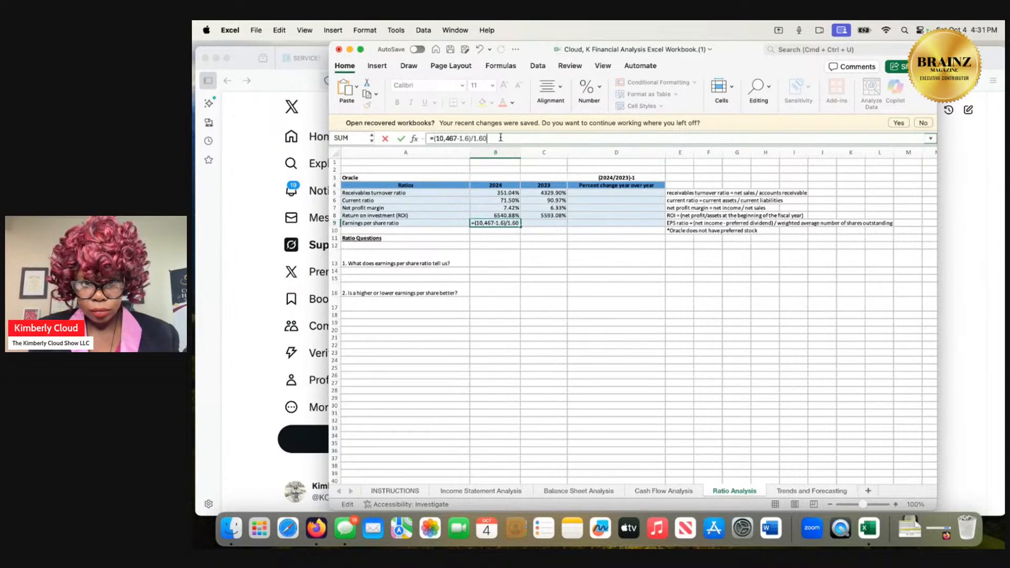
key(BackSpace)
key(Return)
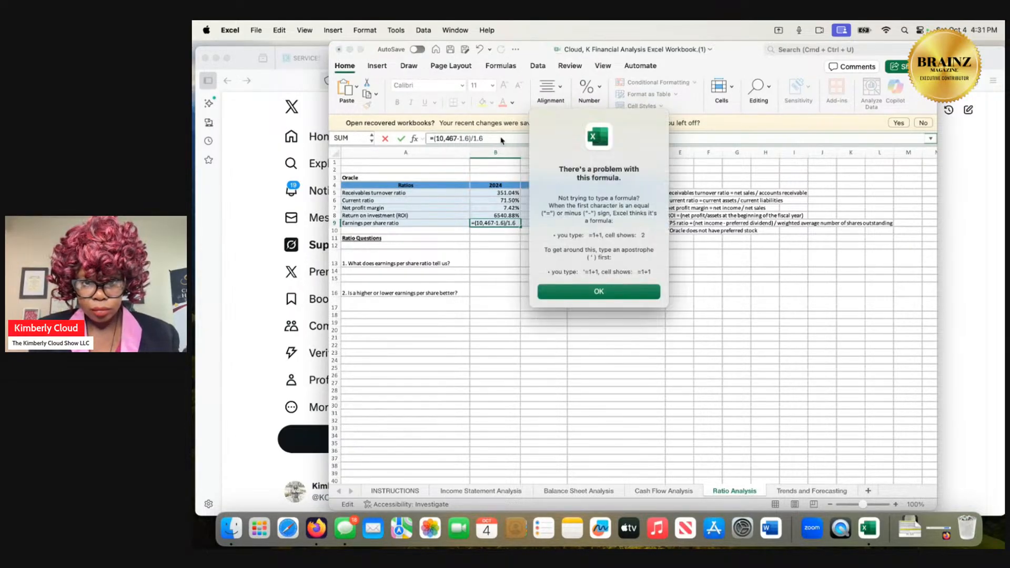
click(571, 292)
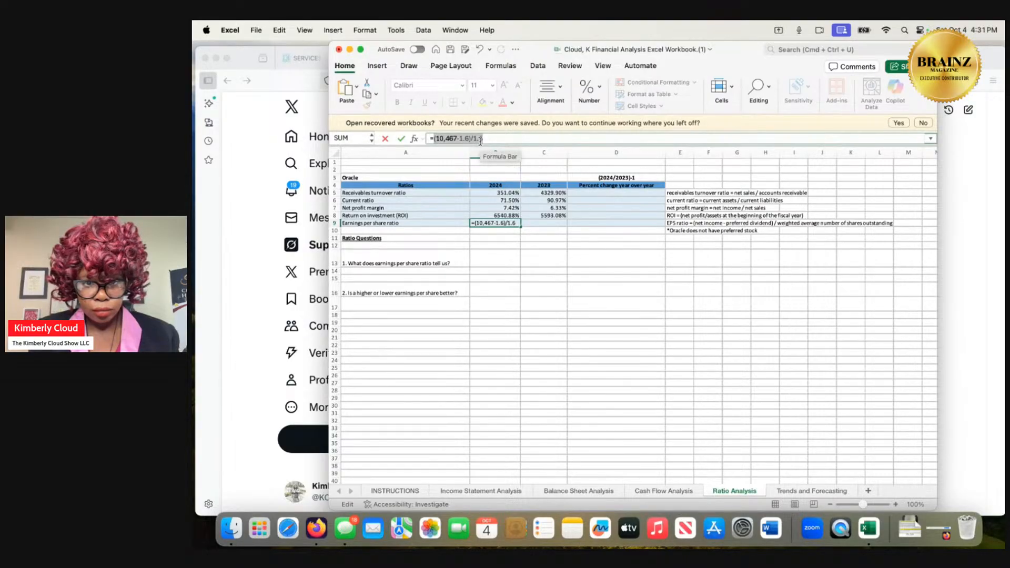
Clear the 2024 earnings per share formula, leaving the cell empty.
click(488, 216)
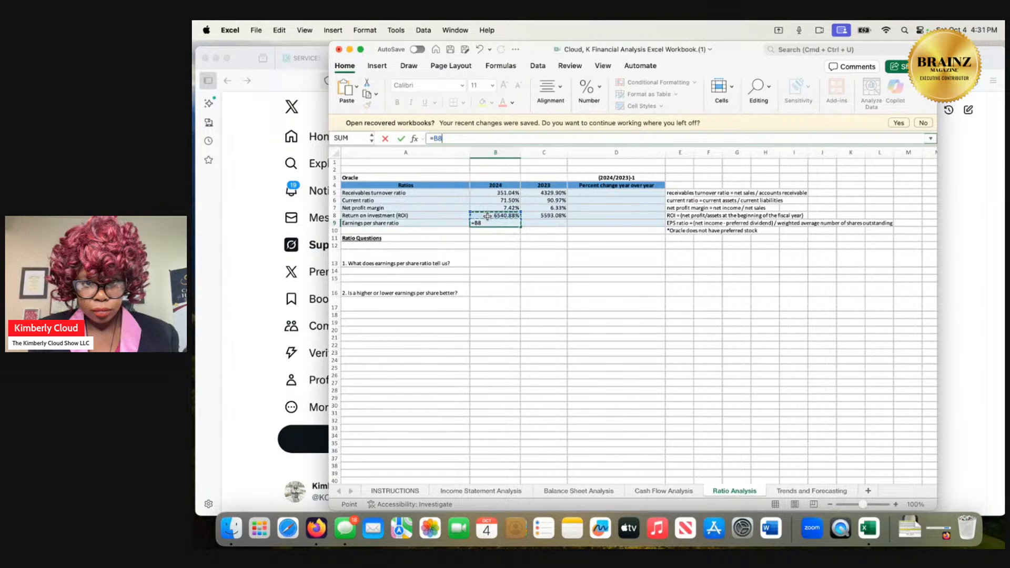
key(BackSpace)
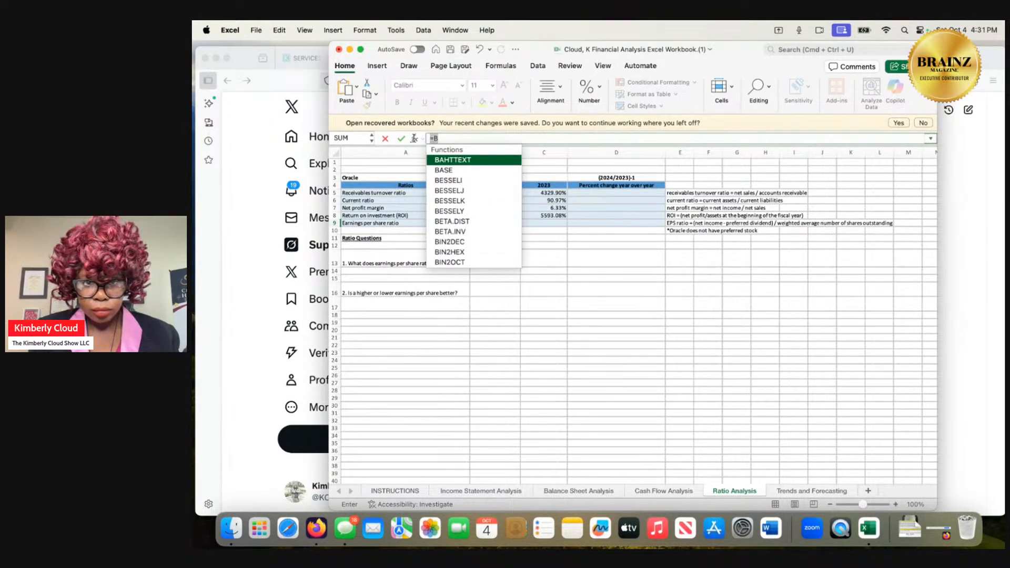
key(BackSpace)
key(BackSpace)
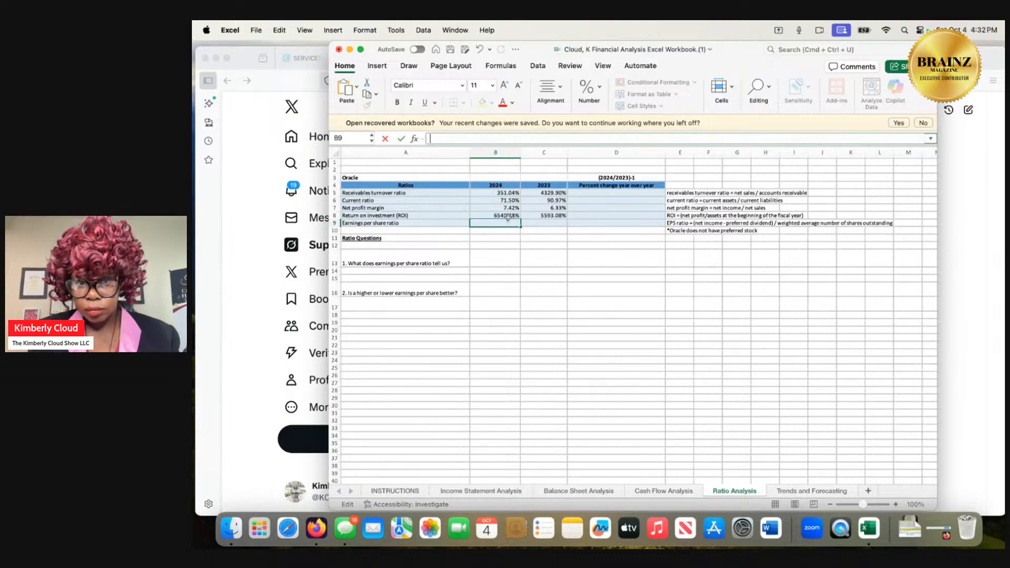
click(506, 193)
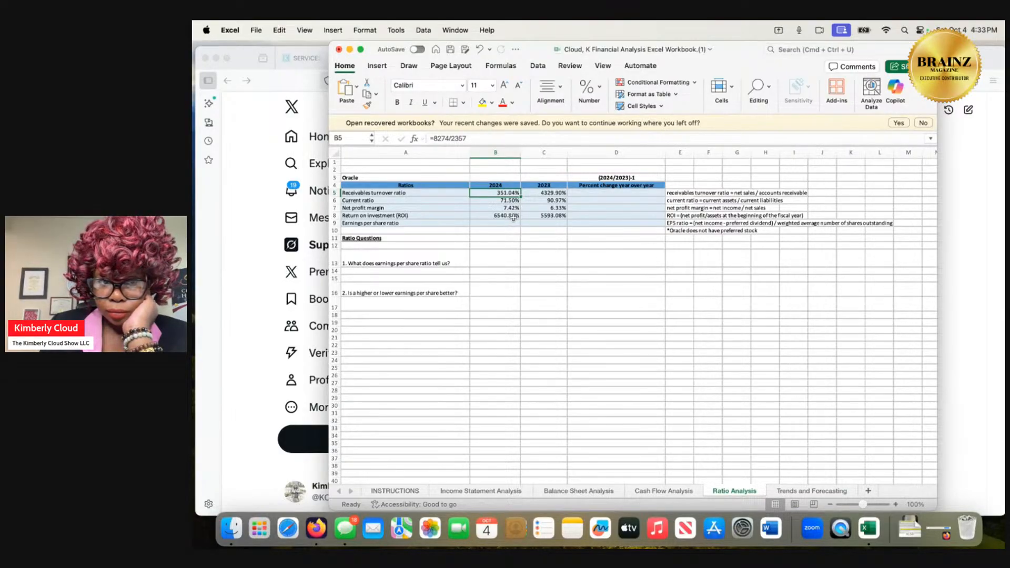
Examine the 2024 return on investment formula and the figures on the Cash Flow Analysis sheet.
click(513, 215)
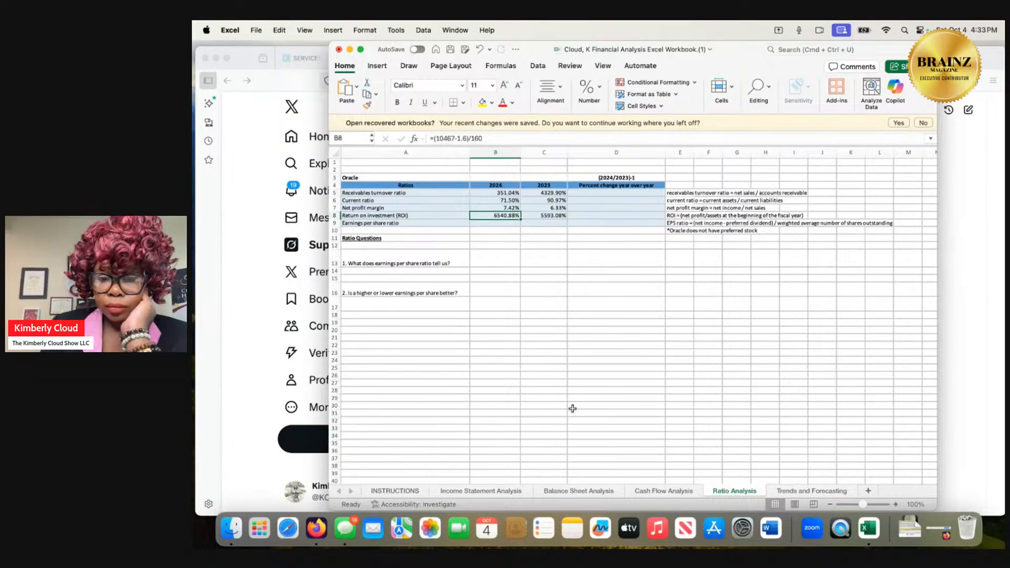
click(668, 492)
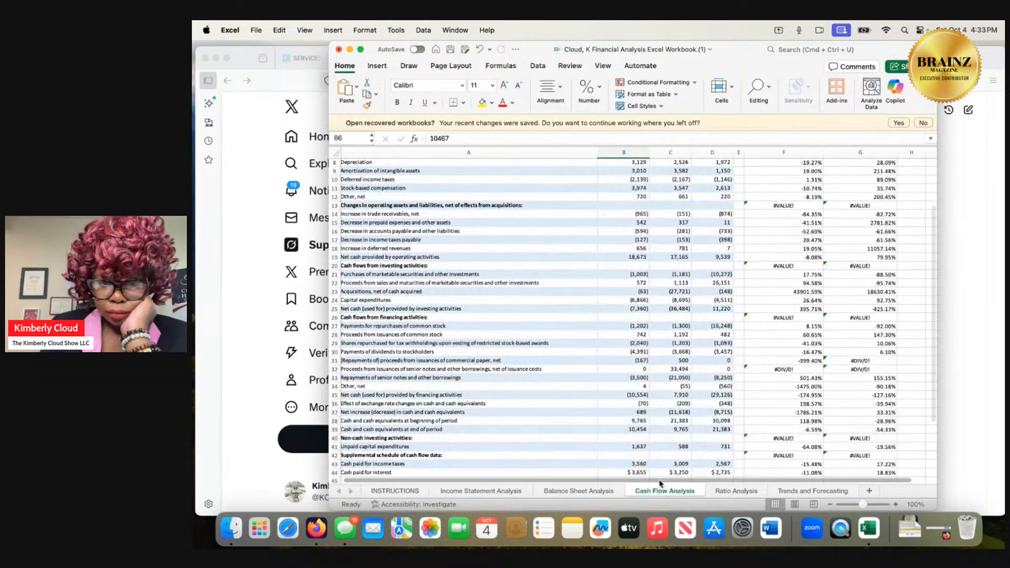
scroll(633, 438, down, 1)
scroll(634, 438, down, 3)
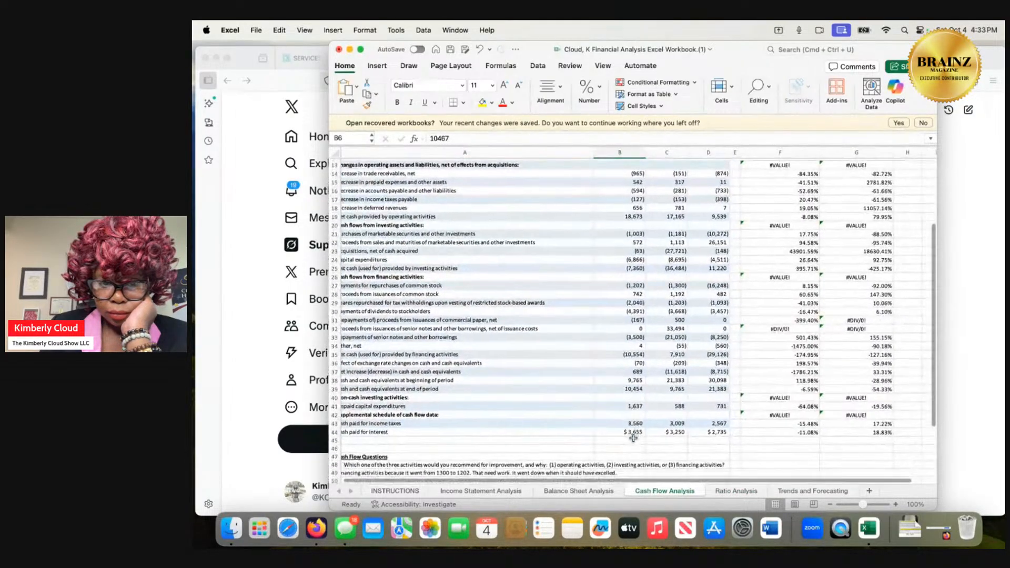
scroll(634, 438, up, 1)
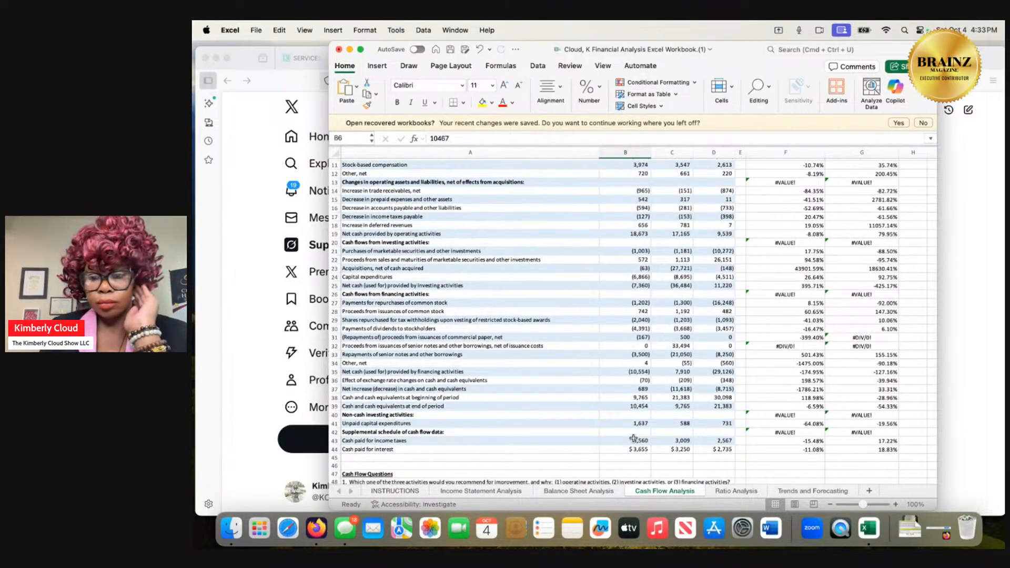
scroll(633, 438, up, 1)
scroll(633, 438, up, 1)
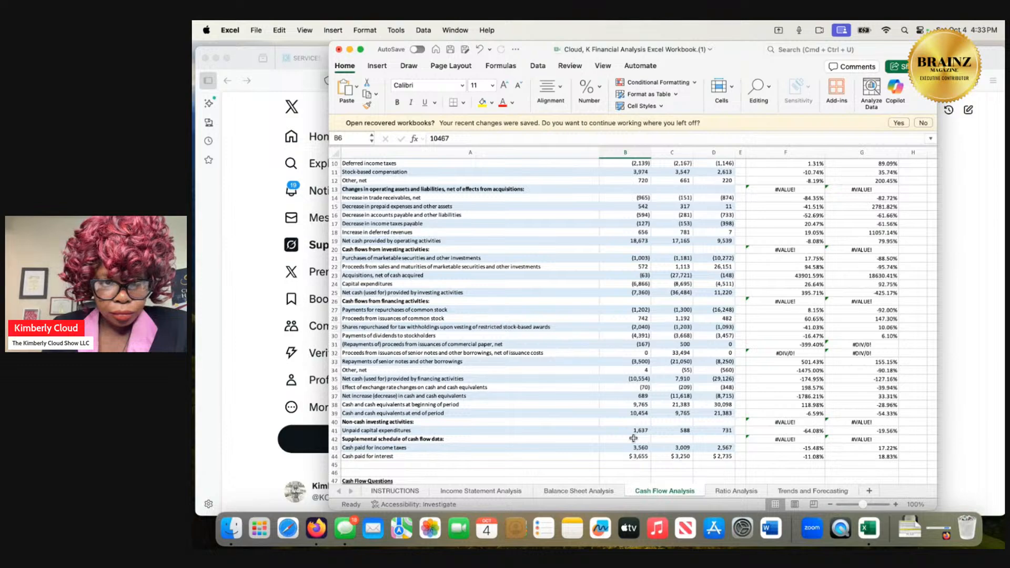
scroll(634, 438, down, 2)
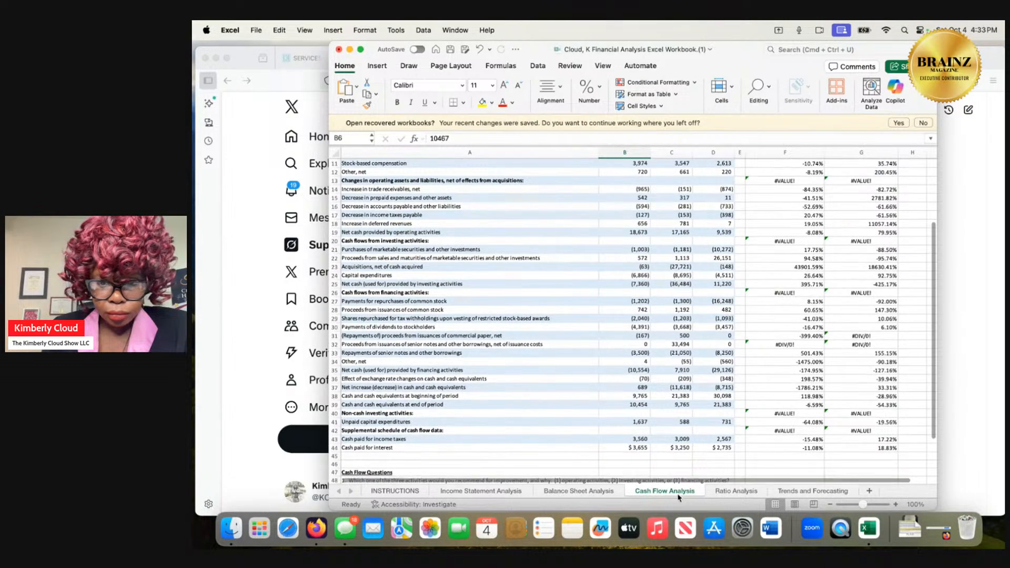
Examine the assets, liabilities and equity figures on the Balance Sheet Analysis sheet and the figures on the Income Statement Analysis sheet.
click(726, 492)
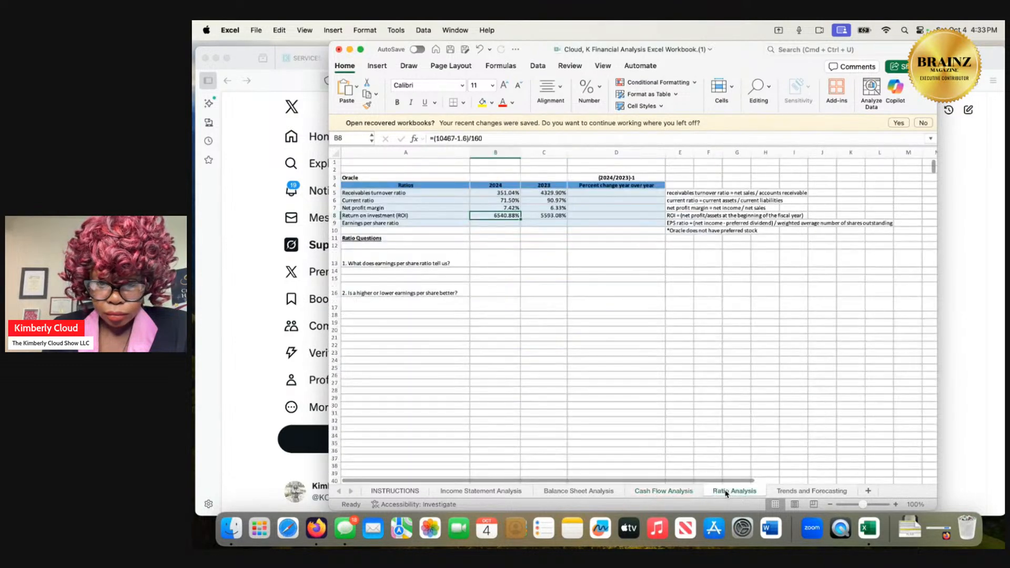
click(606, 493)
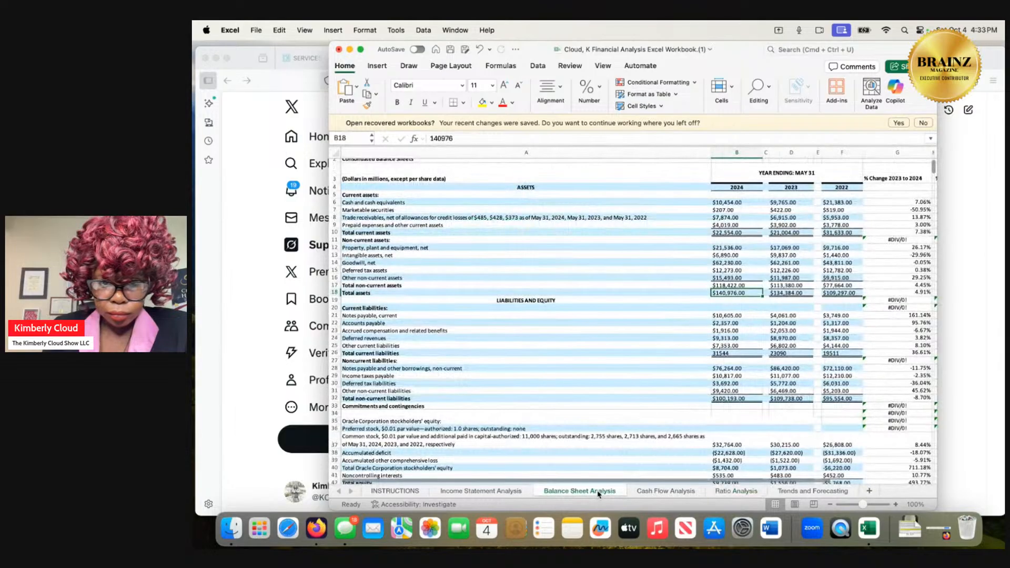
scroll(604, 421, down, 3)
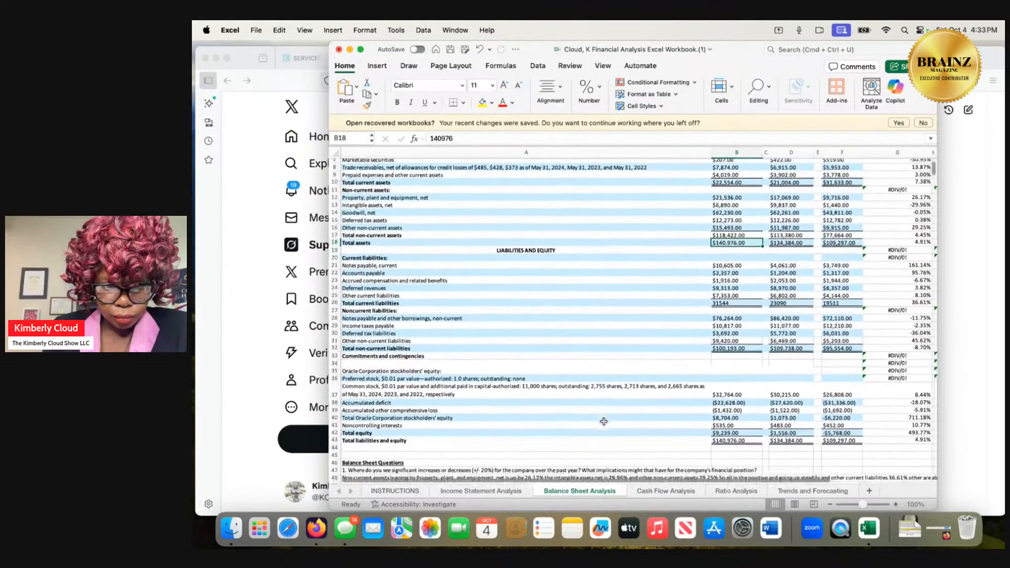
scroll(603, 421, up, 2)
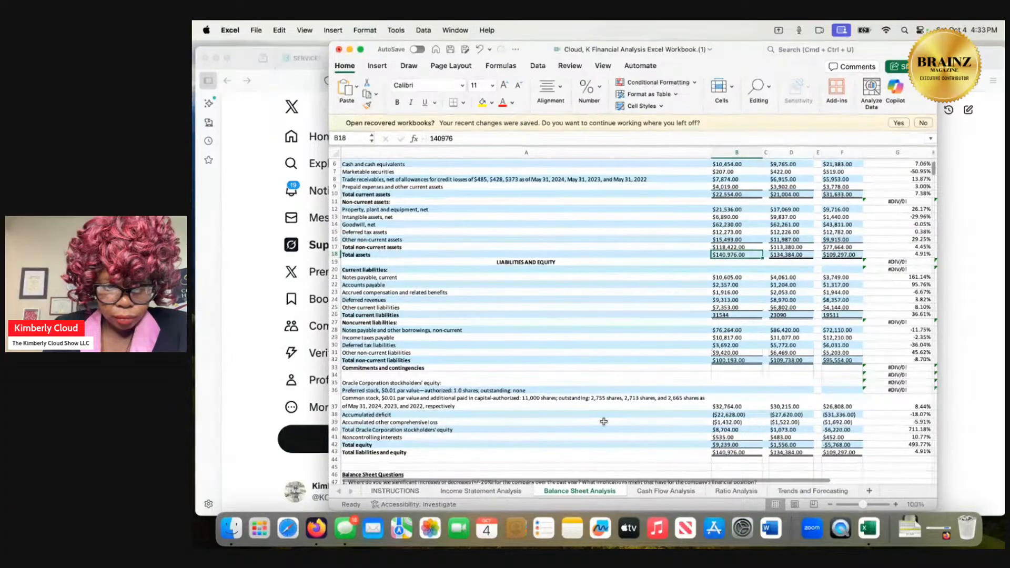
scroll(604, 421, up, 1)
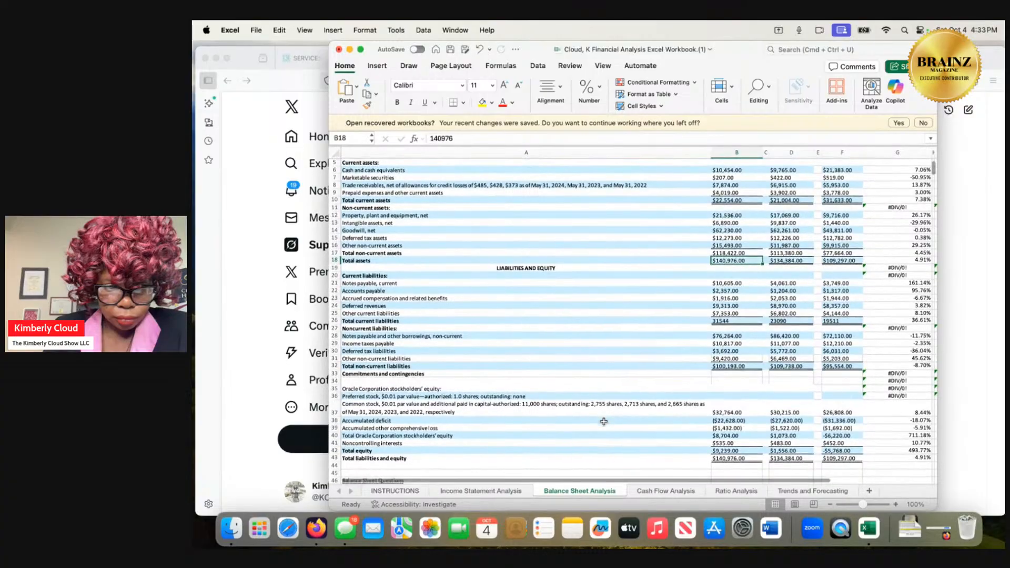
scroll(604, 422, down, 1)
scroll(603, 421, down, 2)
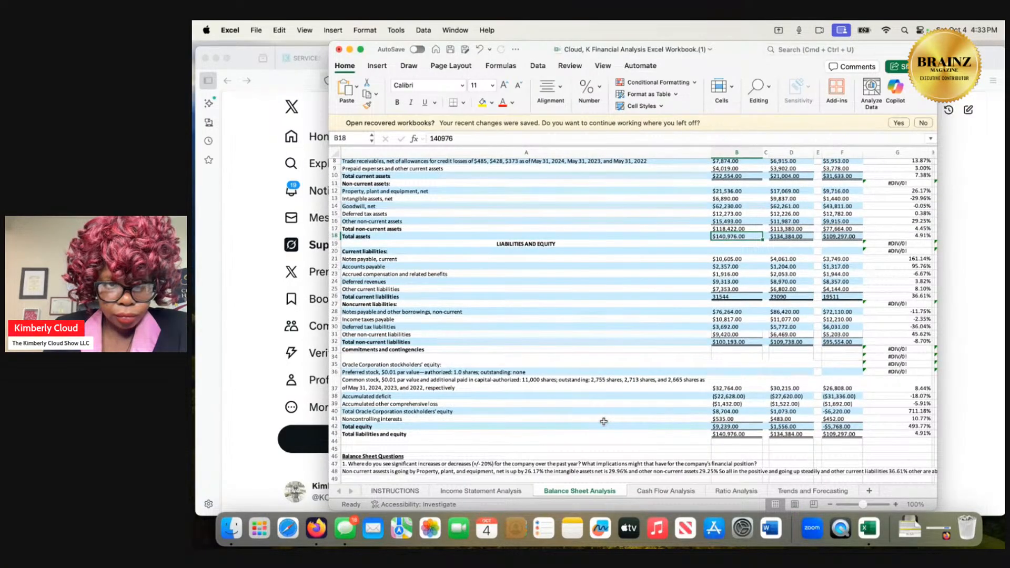
scroll(603, 422, down, 1)
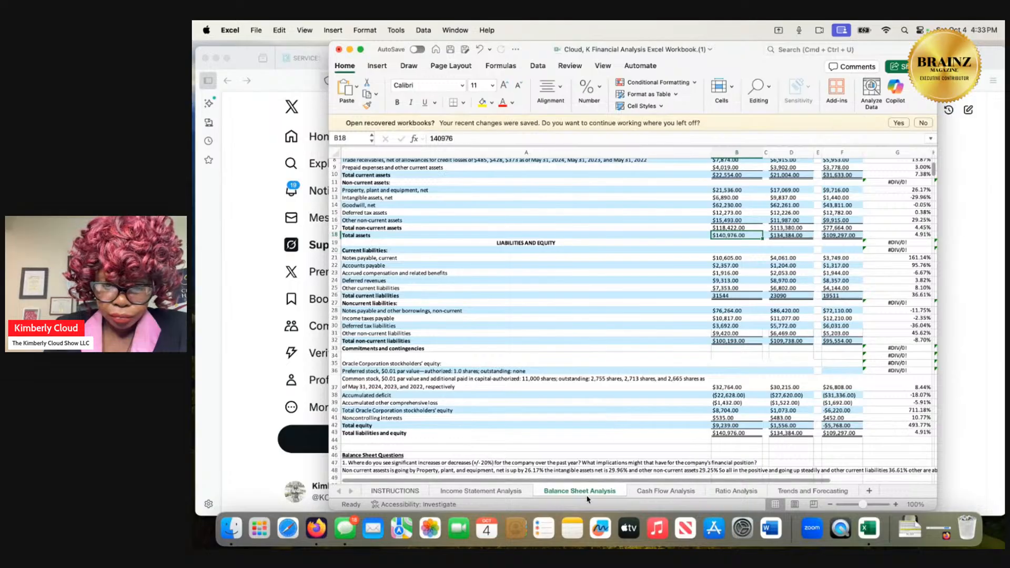
click(512, 493)
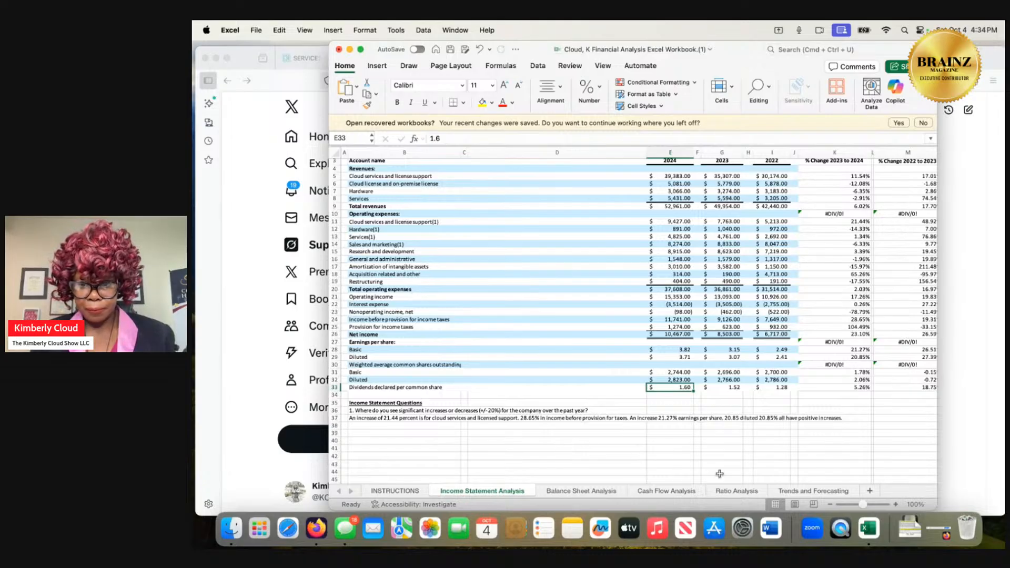
Replace the divisor in the 2024 return on investment formula on the Ratio Analysis sheet with 0, making it =(10467-1.6)/0.
click(749, 492)
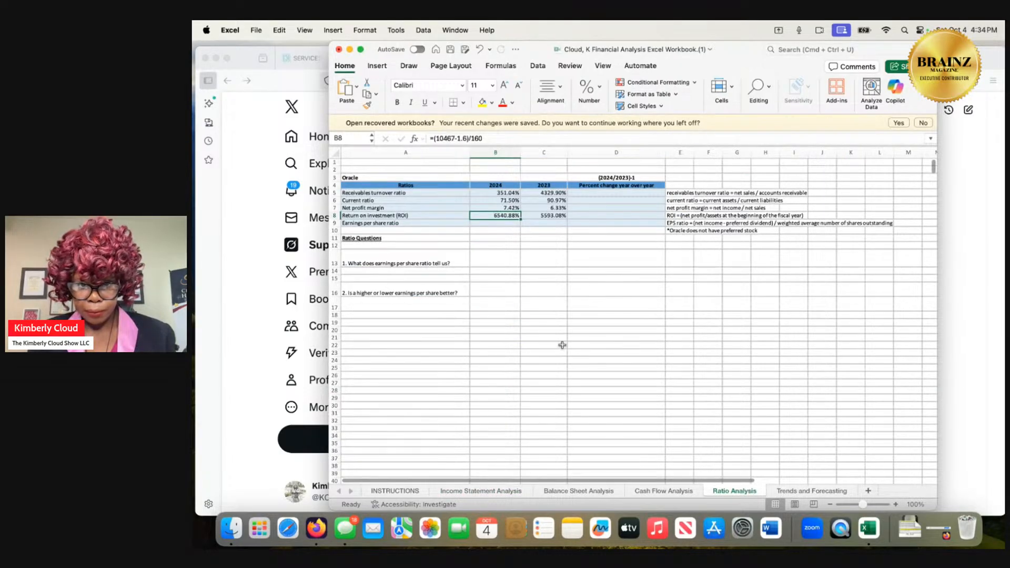
double_click(507, 215)
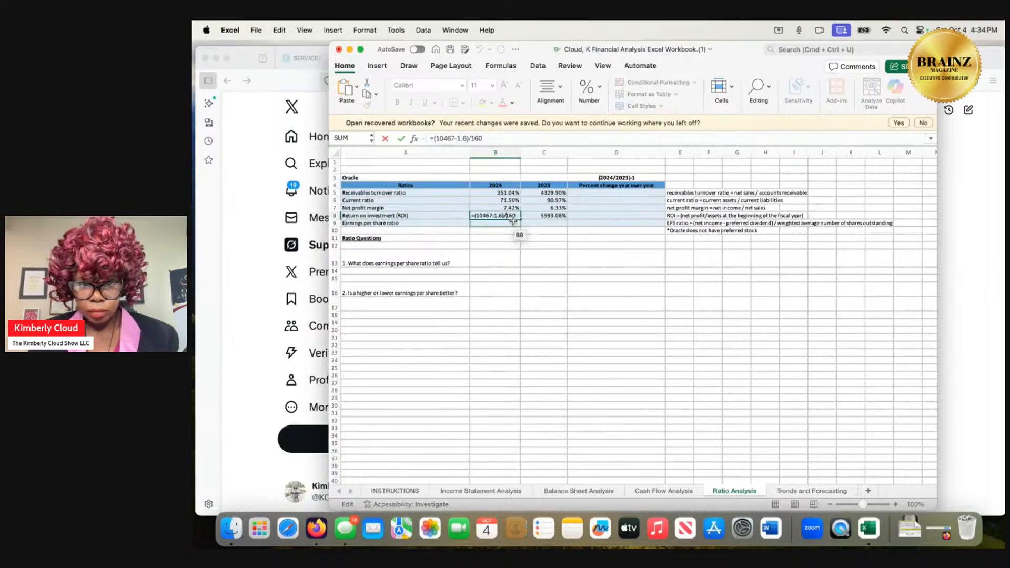
key(BackSpace)
key(BackSpace)
key(BackSpace)
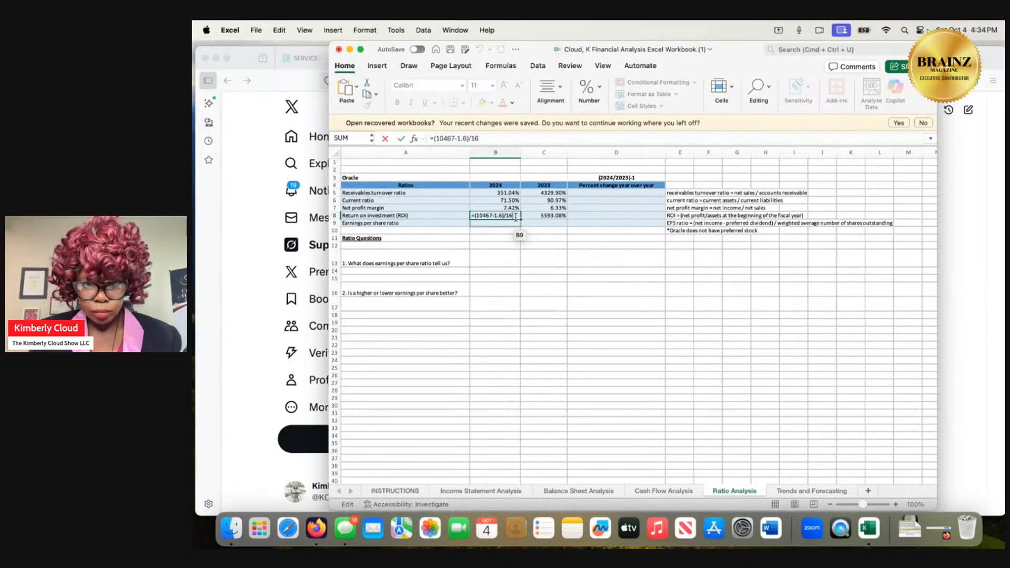
text(0)
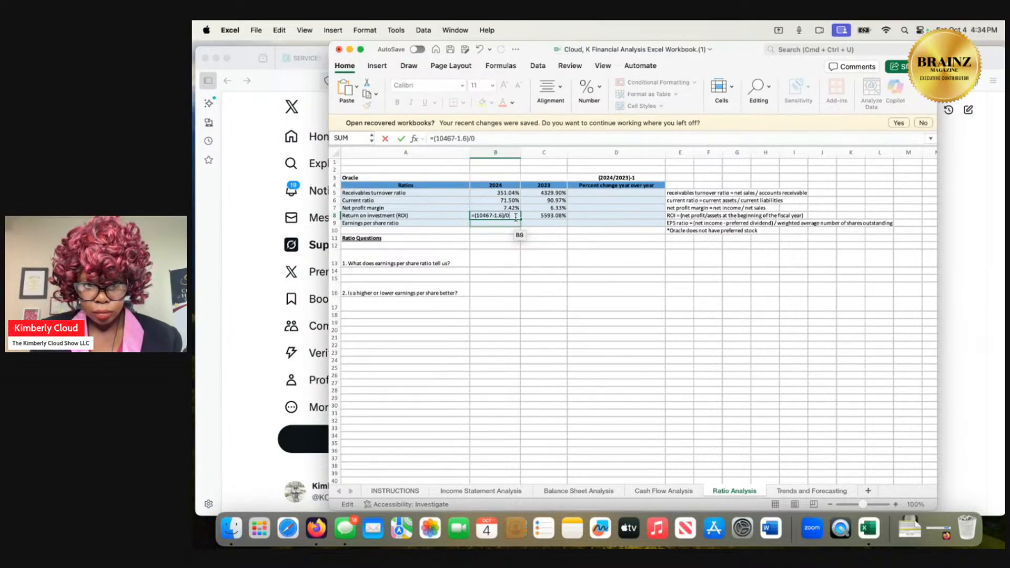
click(548, 217)
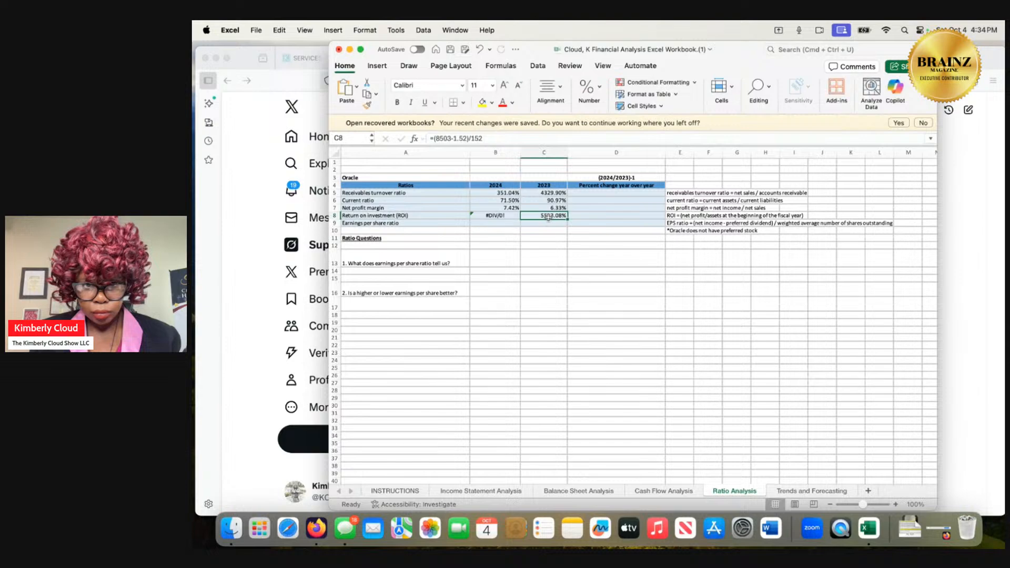
Review the 2024 return on investment formula on the Ratio Analysis sheet and the cash flow figures on the Cash Flow Analysis sheet.
click(501, 222)
click(502, 216)
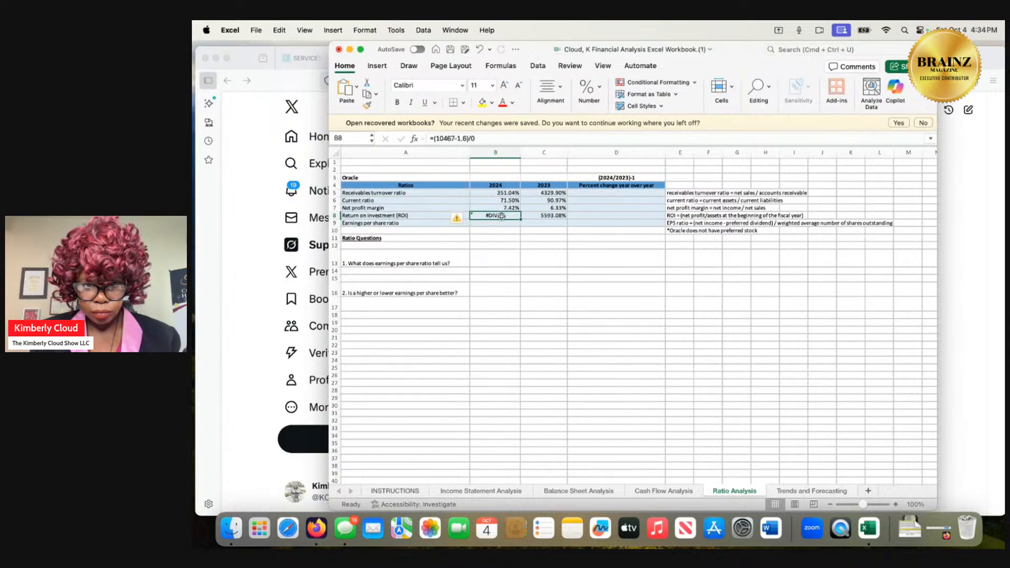
double_click(503, 217)
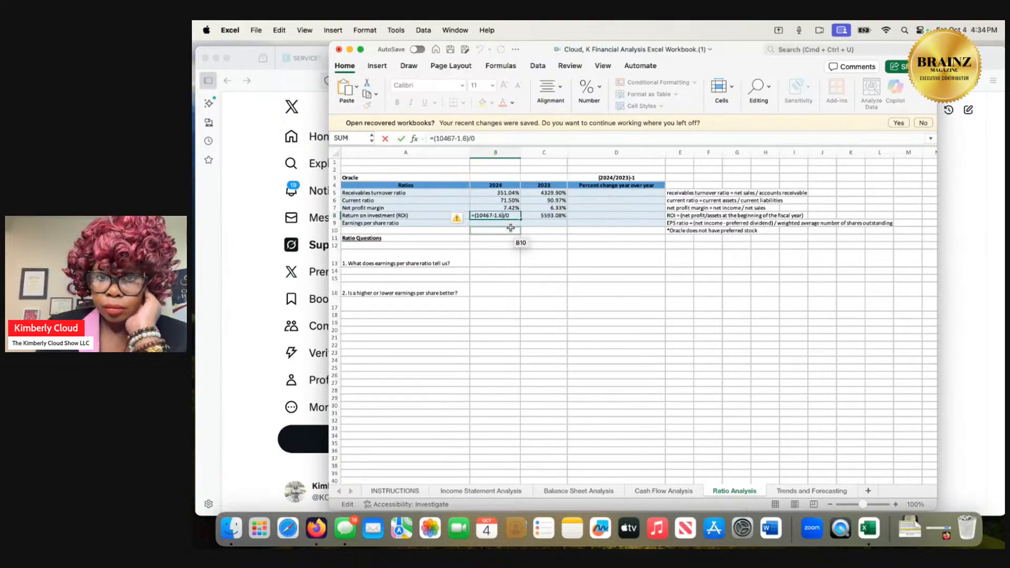
click(650, 491)
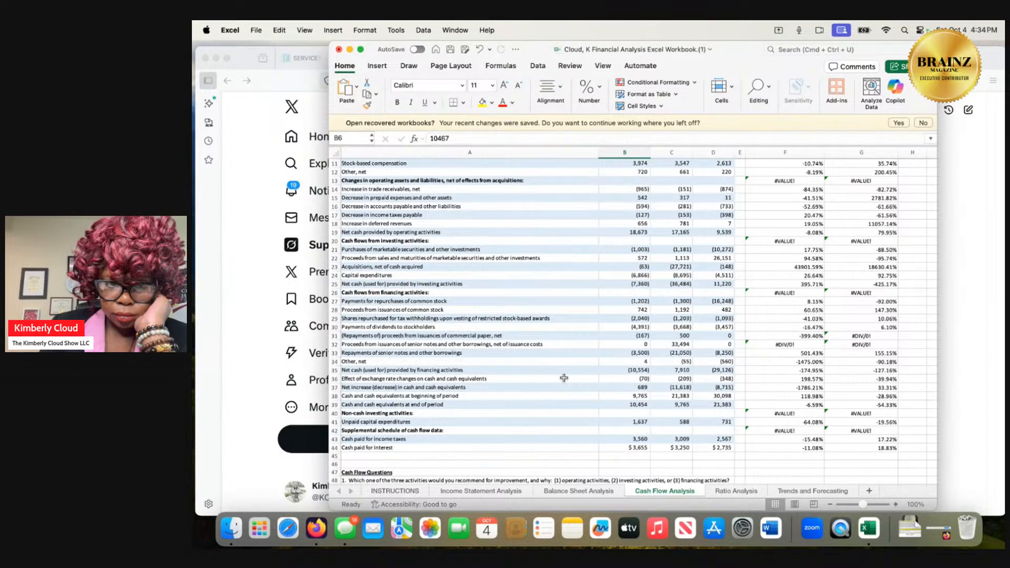
Check the Balance Sheet Analysis sheet for beginning-of-year asset figures and the Income Statement Analysis sheet for net income and weighted average shares.
click(580, 490)
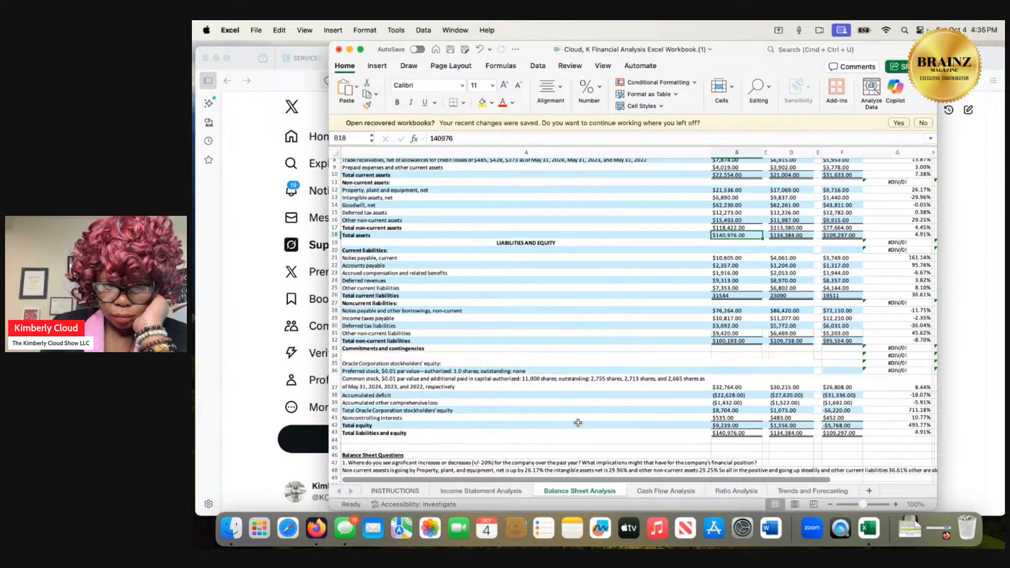
scroll(578, 422, up, 1)
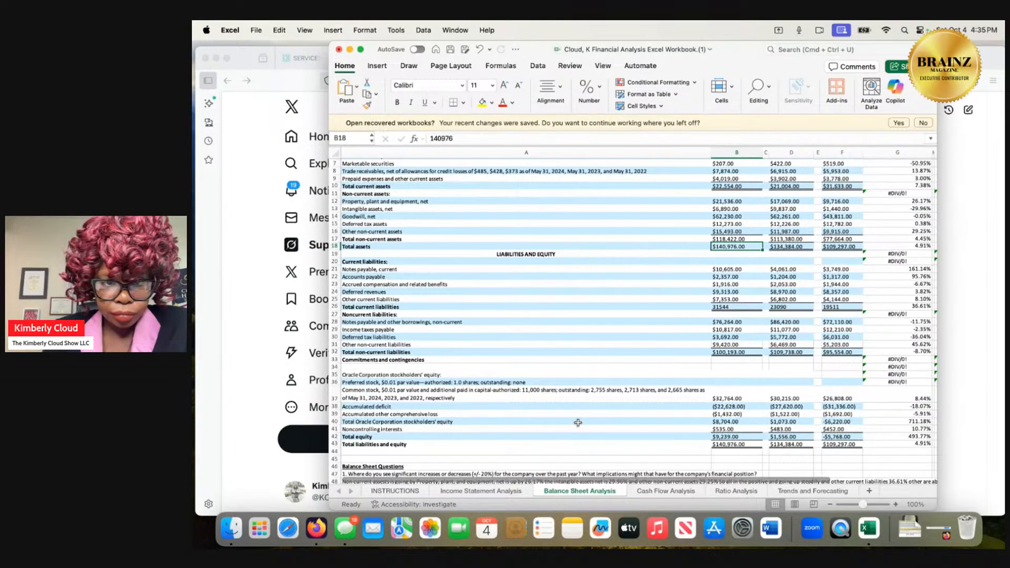
scroll(578, 422, up, 1)
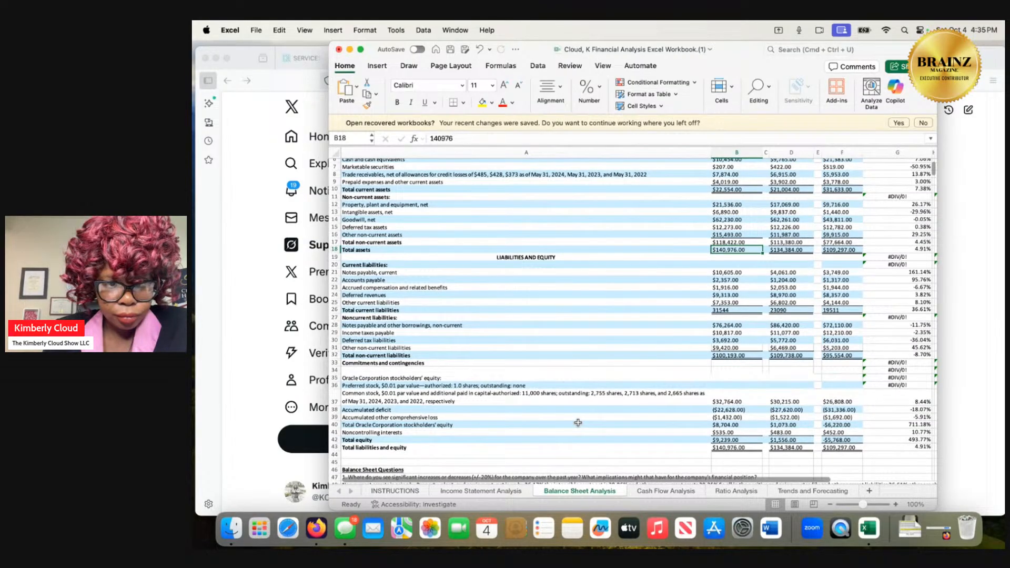
scroll(578, 423, up, 1)
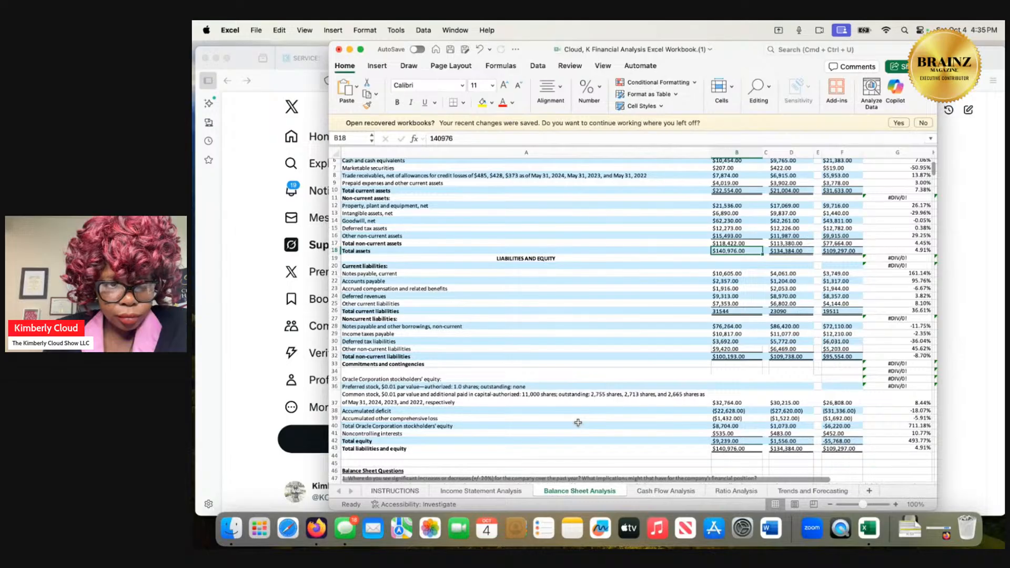
scroll(578, 422, up, 2)
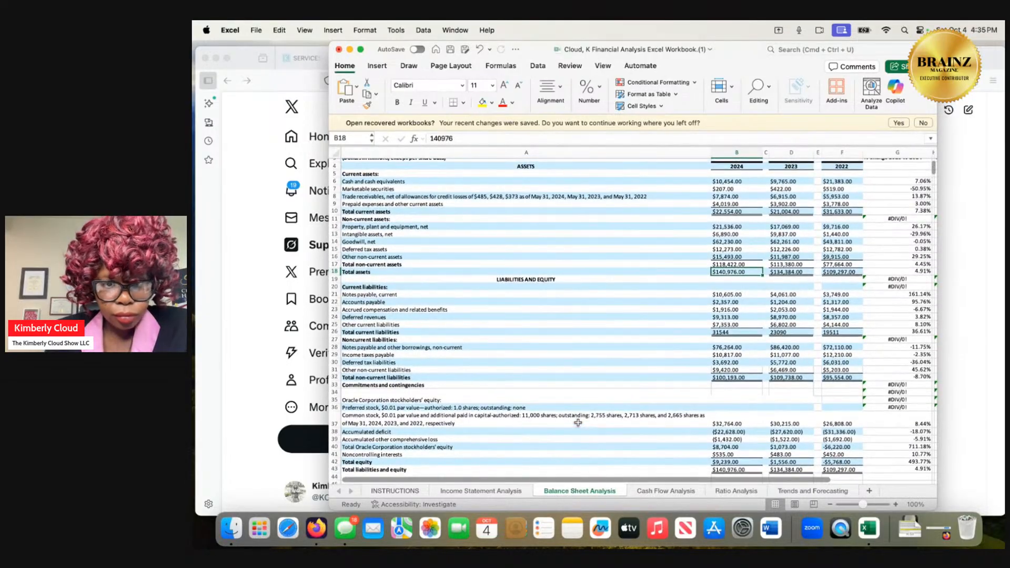
scroll(578, 422, down, 4)
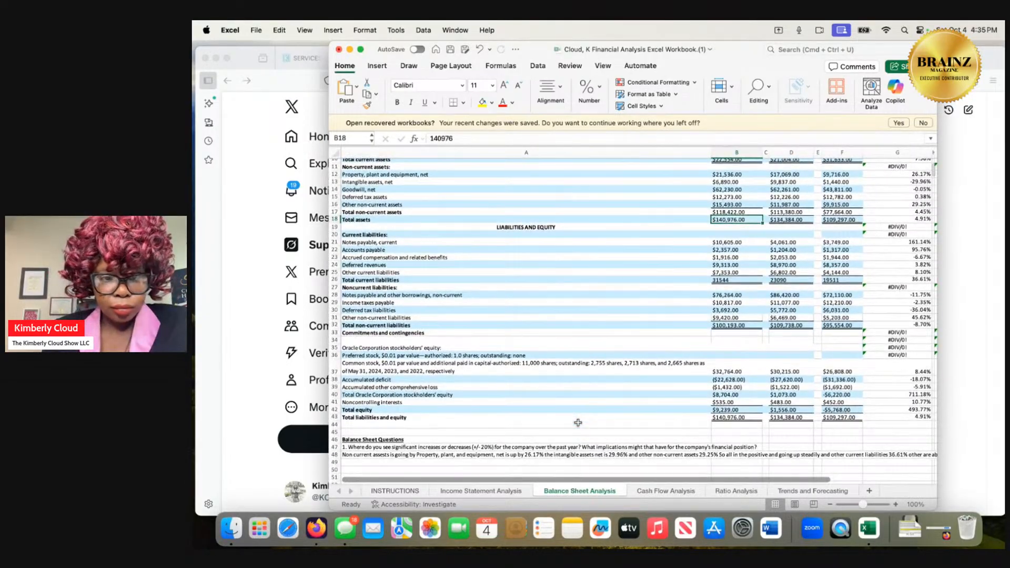
scroll(578, 423, down, 3)
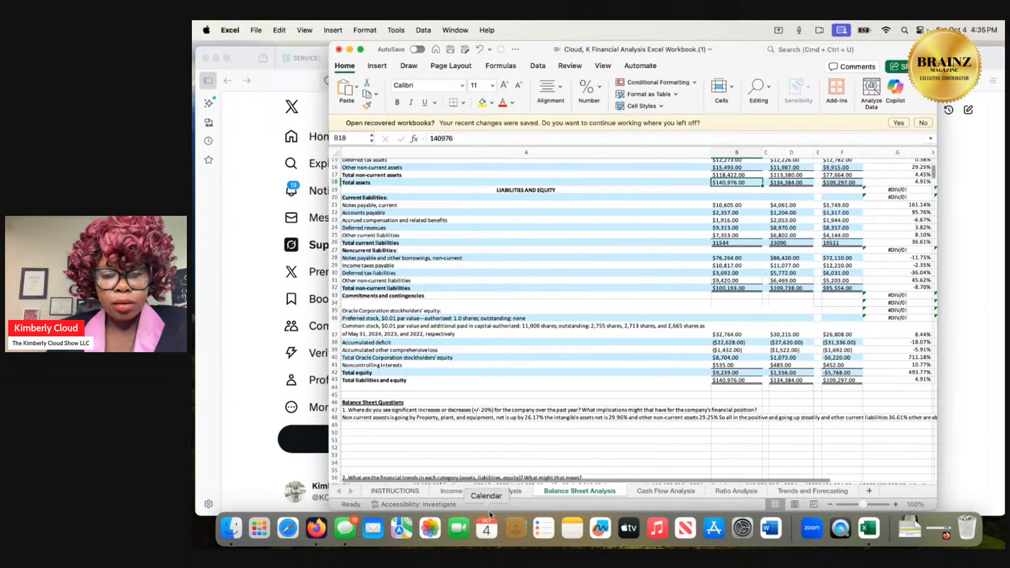
click(495, 490)
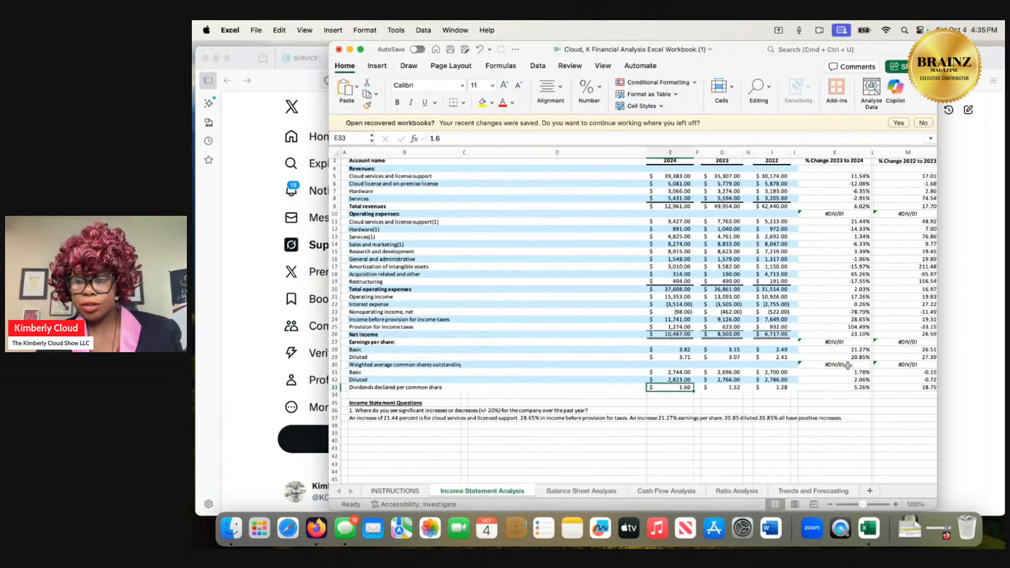
Switch to Grok in Firefox and ask "weighted average number of sales outstanding could mean what in finance".
click(990, 353)
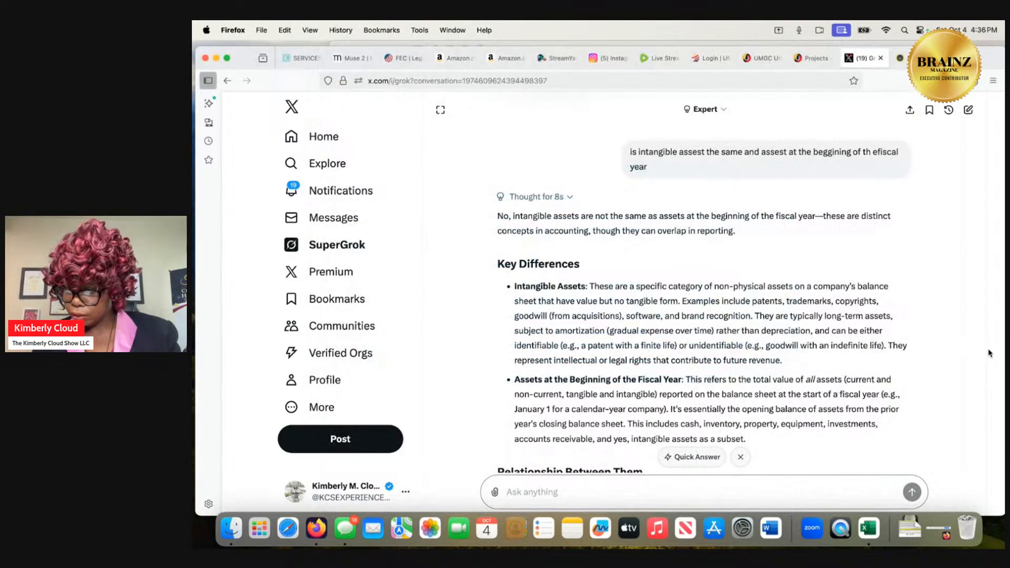
click(627, 489)
text(weighte)
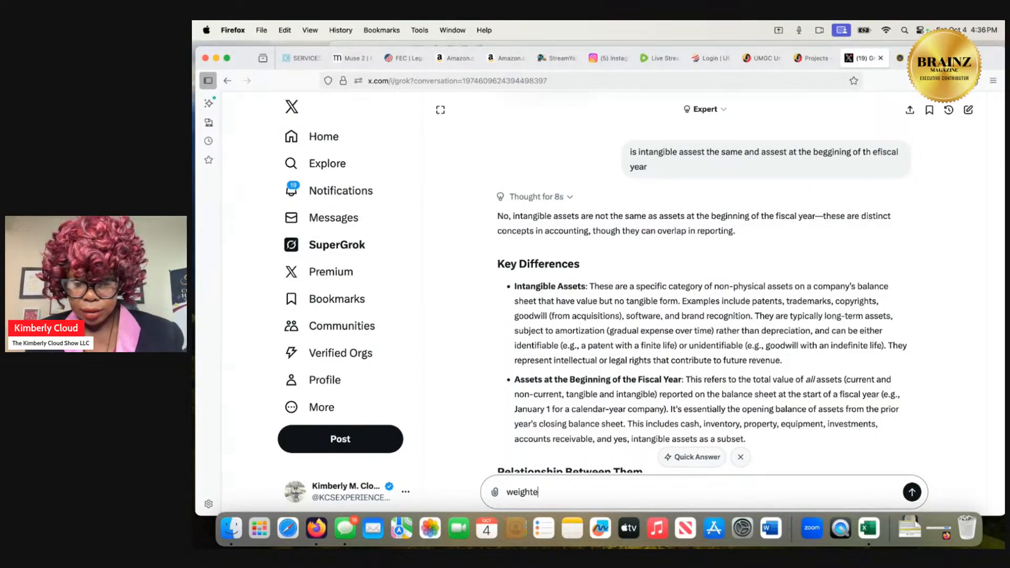
text(d aver)
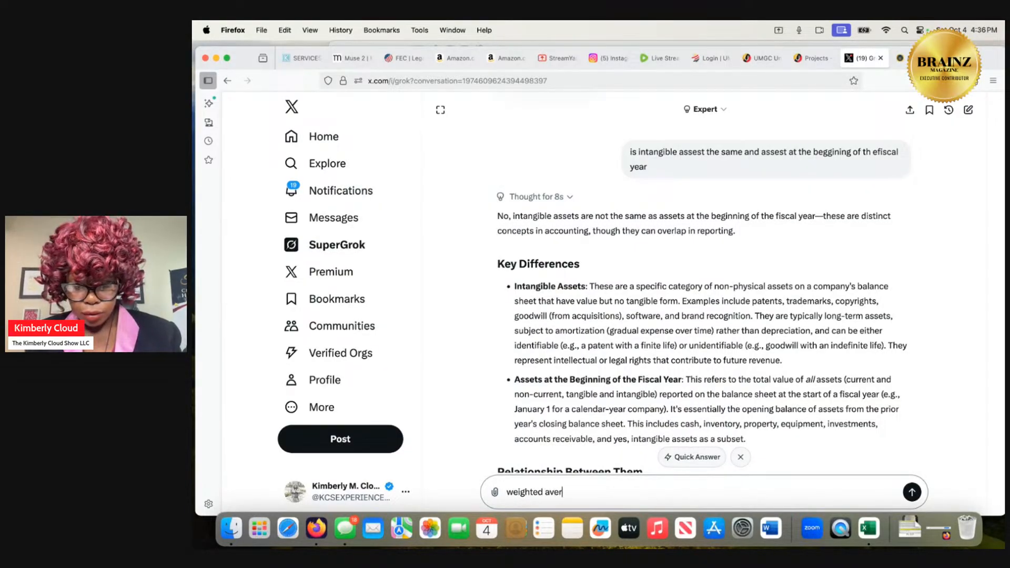
text(age nu)
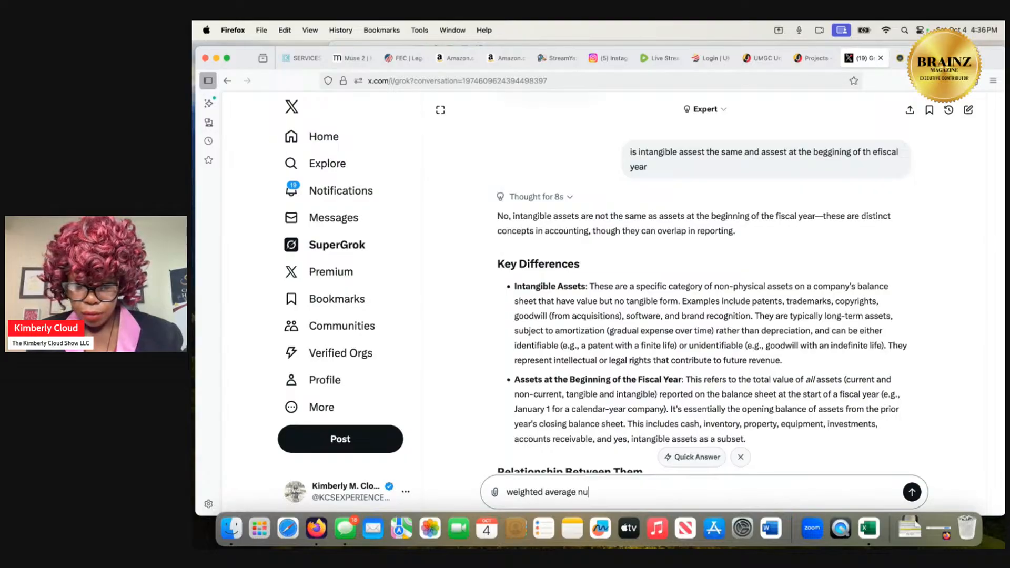
text(mber of sal)
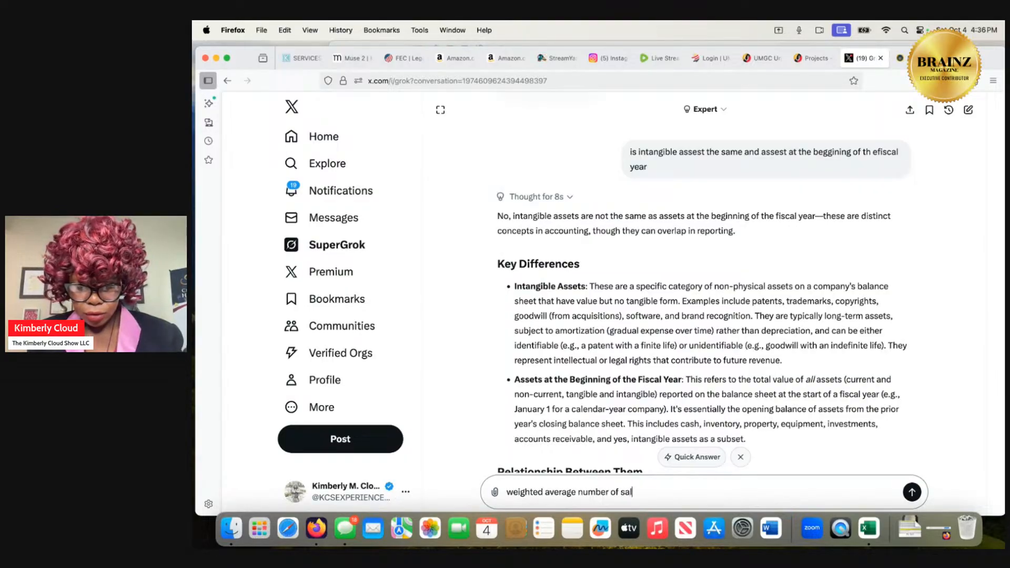
text(e could me)
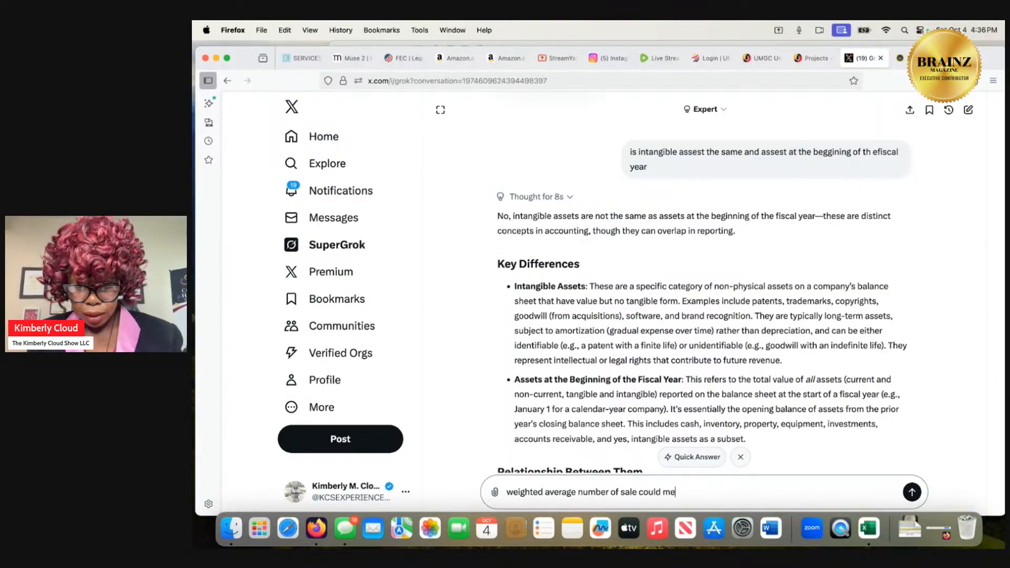
text(an wha)
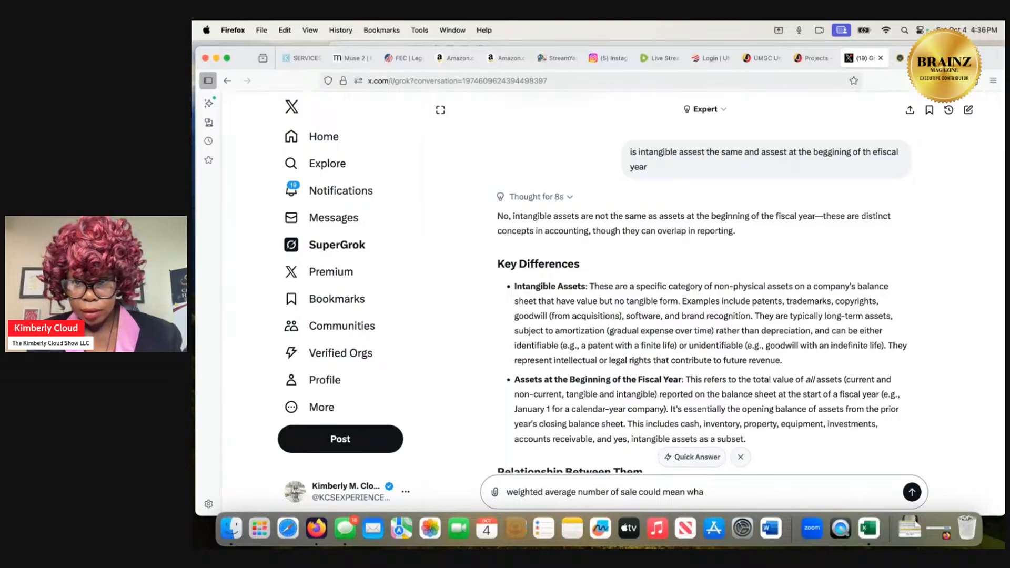
text(t)
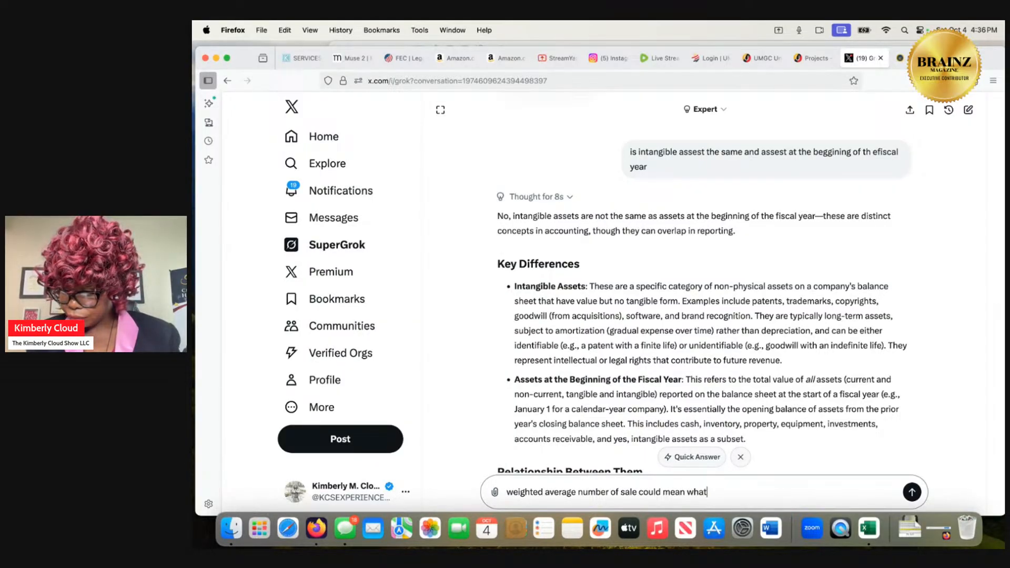
key(BackSpace)
key(BackSpace)
key(BackSpace)
key(BackSpace)
key(BackSpace)
key(BackSpace)
key(BackSpace)
key(BackSpace)
key(BackSpace)
key(BackSpace)
key(BackSpace)
key(BackSpace)
key(BackSpace)
key(BackSpace)
key(BackSpace)
key(BackSpace)
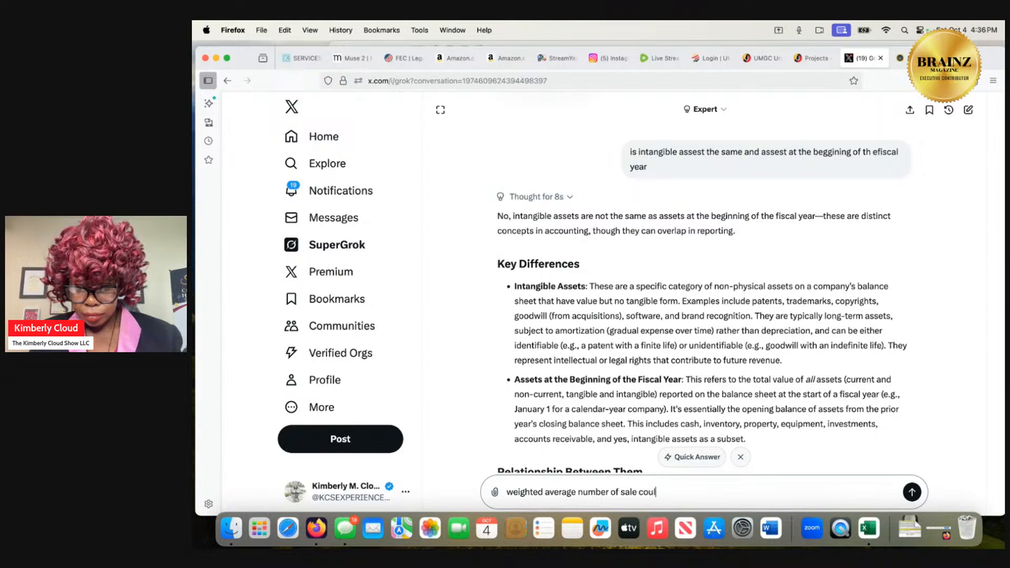
text(s out)
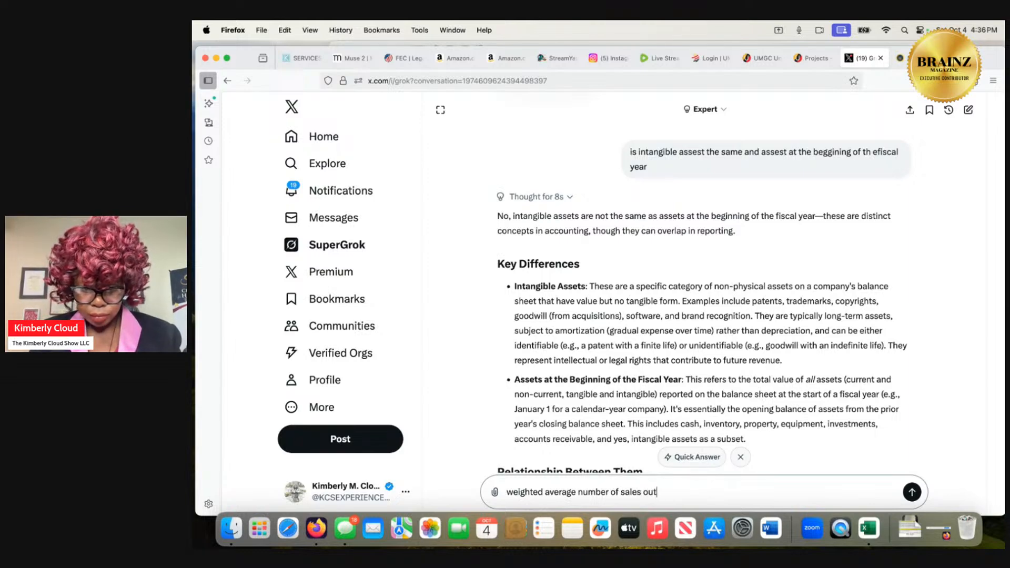
text(standing)
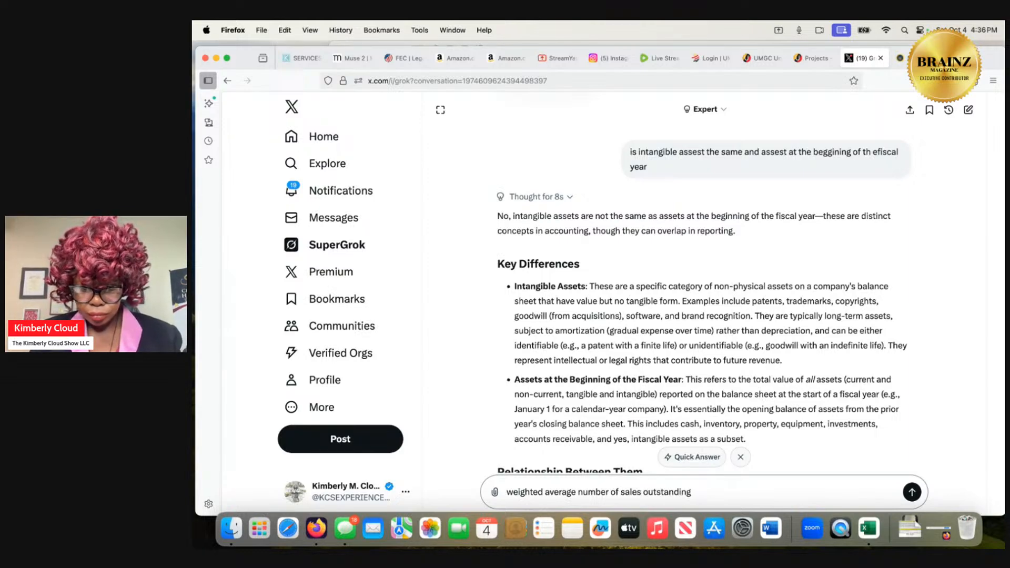
text( could mean)
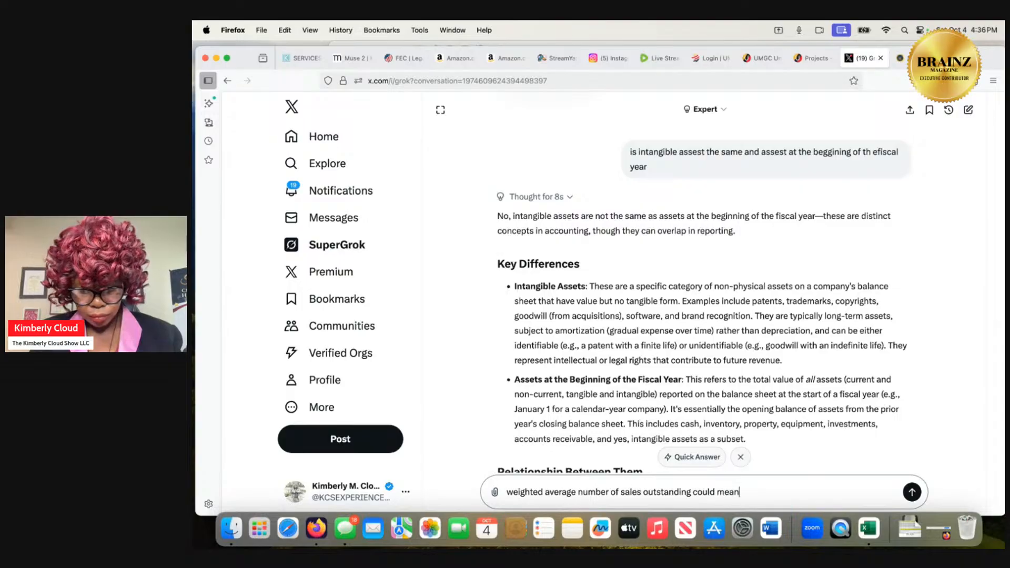
text( what i)
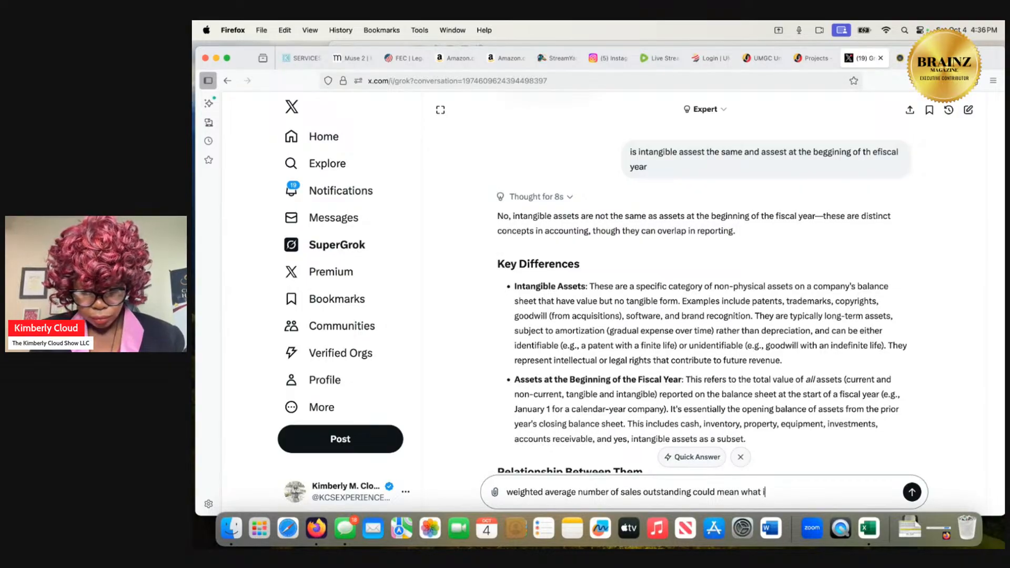
text(n finance)
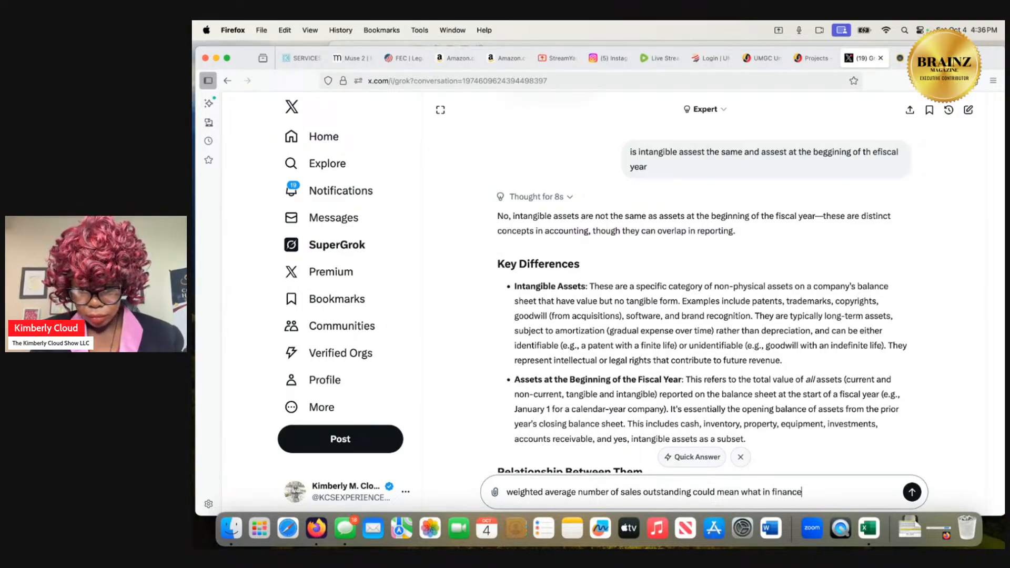
key(Return)
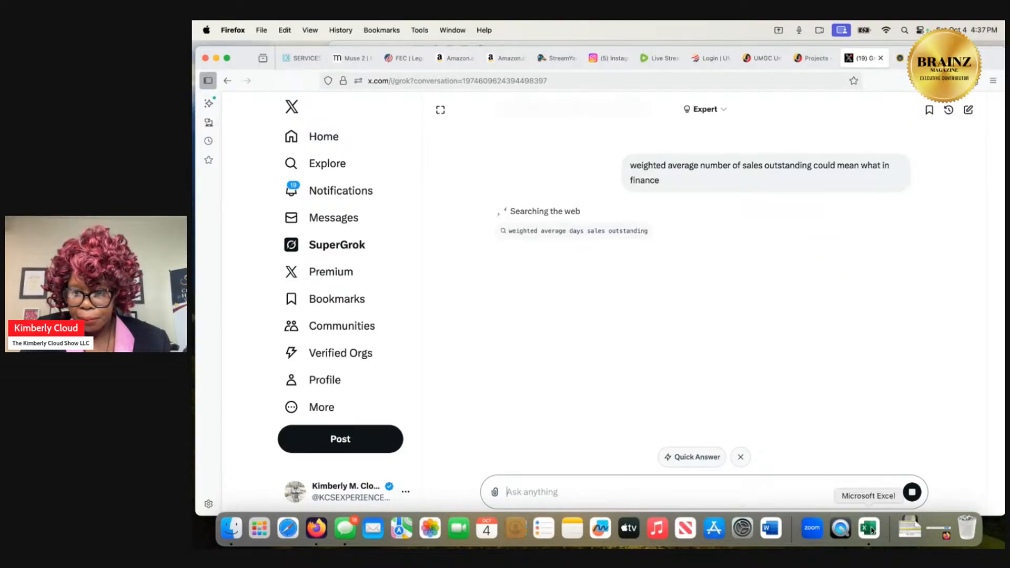
Switch back to the Excel workbook and reposition its window to check Grok's progress behind it.
click(907, 530)
click(907, 486)
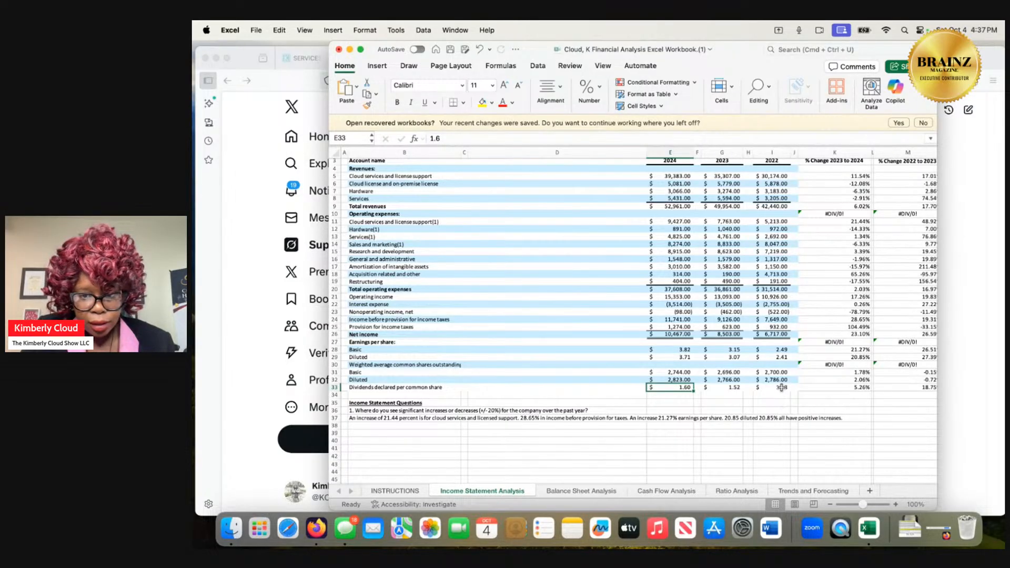
drag(733, 67, 779, 274)
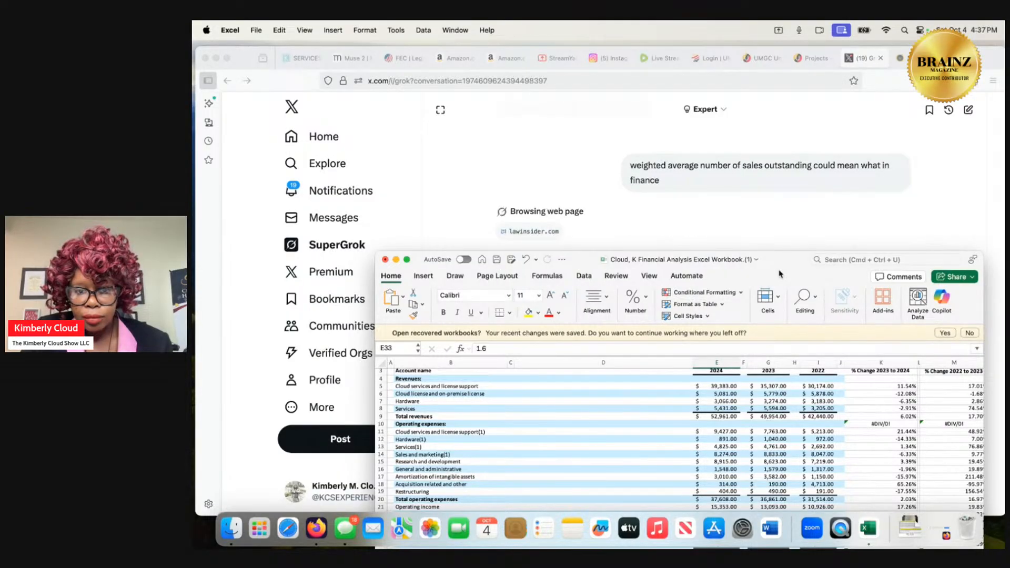
drag(779, 274, 764, 101)
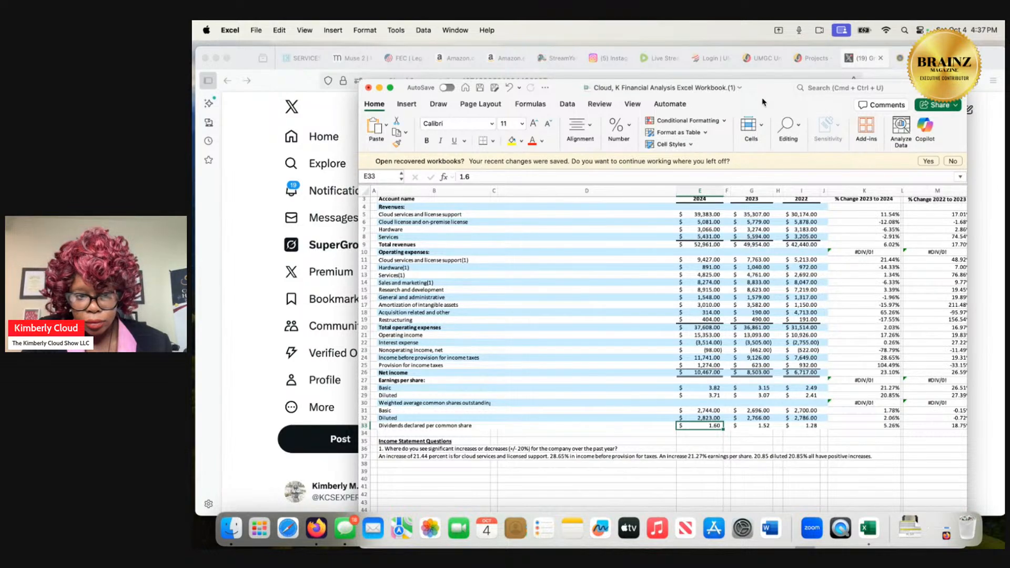
drag(763, 102, 753, 56)
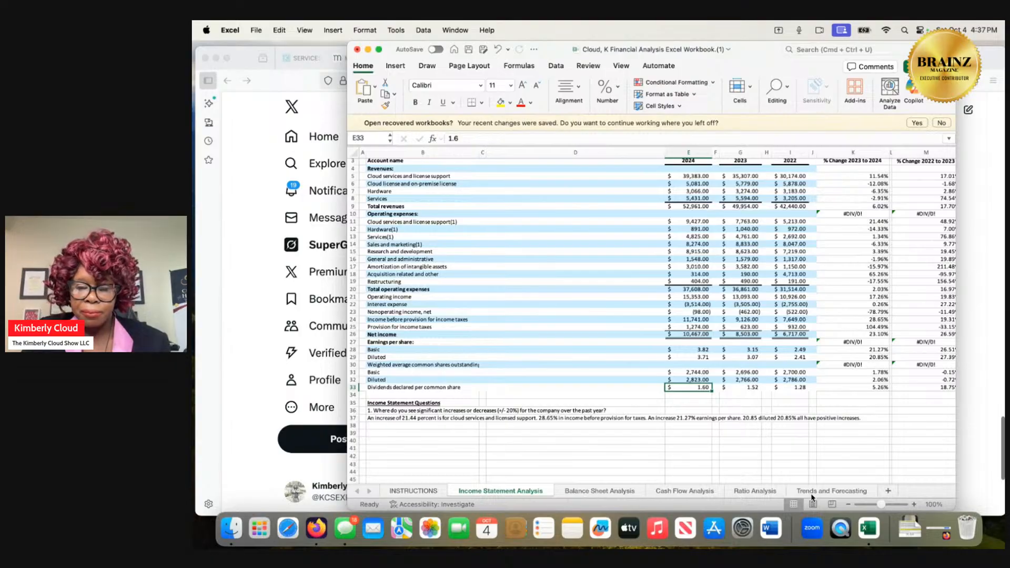
On the Ratio Analysis sheet, remove the divisor 152 from the 2023 return on investment formula, leaving =(8503-1.52)/ open for editing.
click(743, 494)
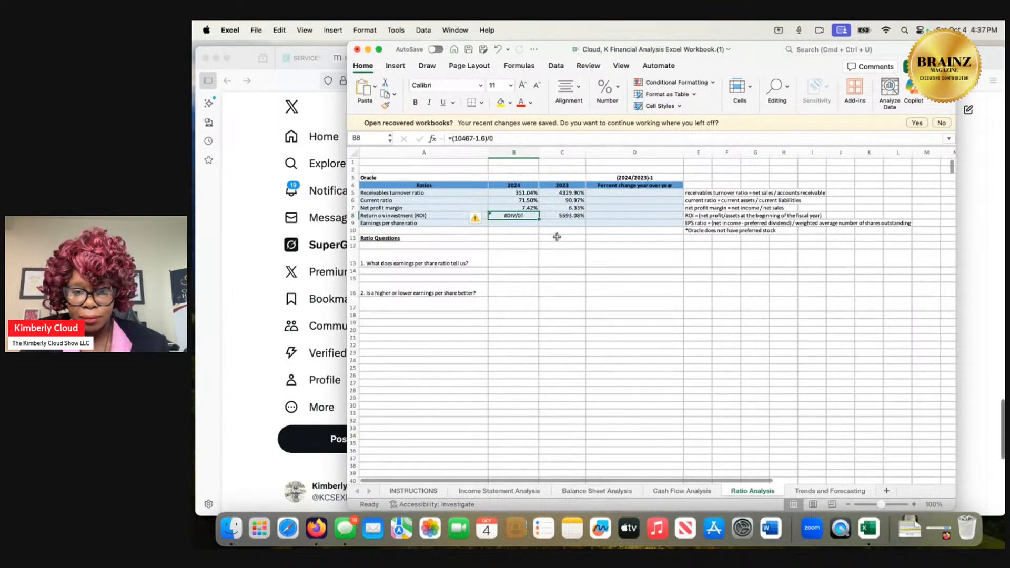
click(560, 214)
double_click(561, 215)
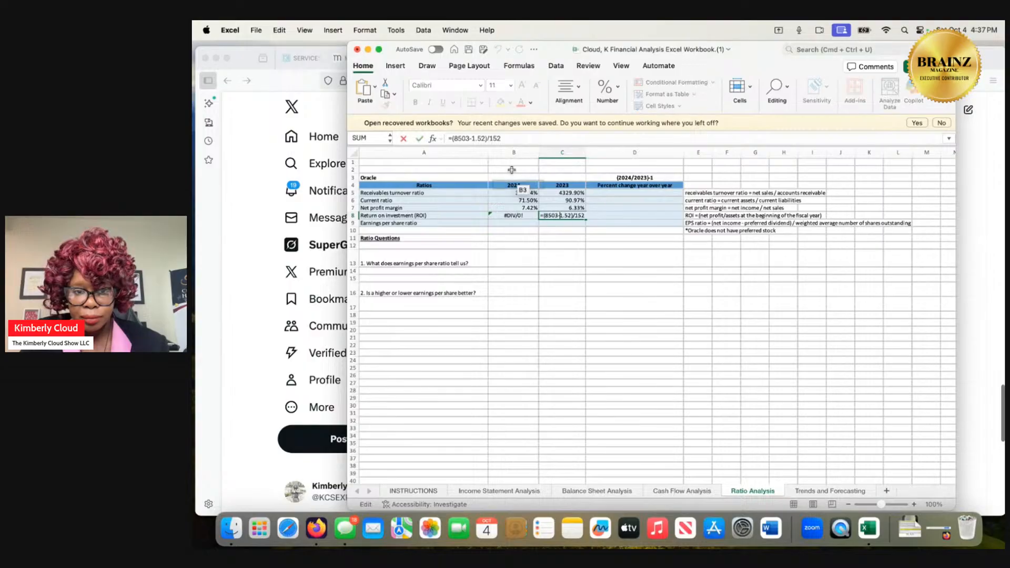
key(BackSpace)
key(BackSpace)
key(BackSpace)
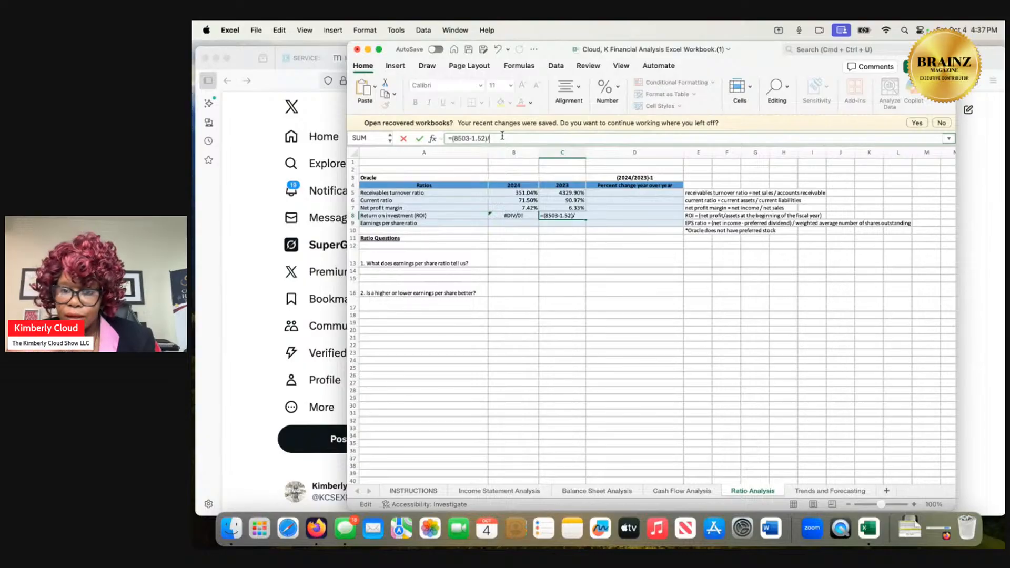
Look through the Cash Flow Analysis and Balance Sheet Analysis sheets for the divisor of the 2023 return on investment formula.
click(682, 490)
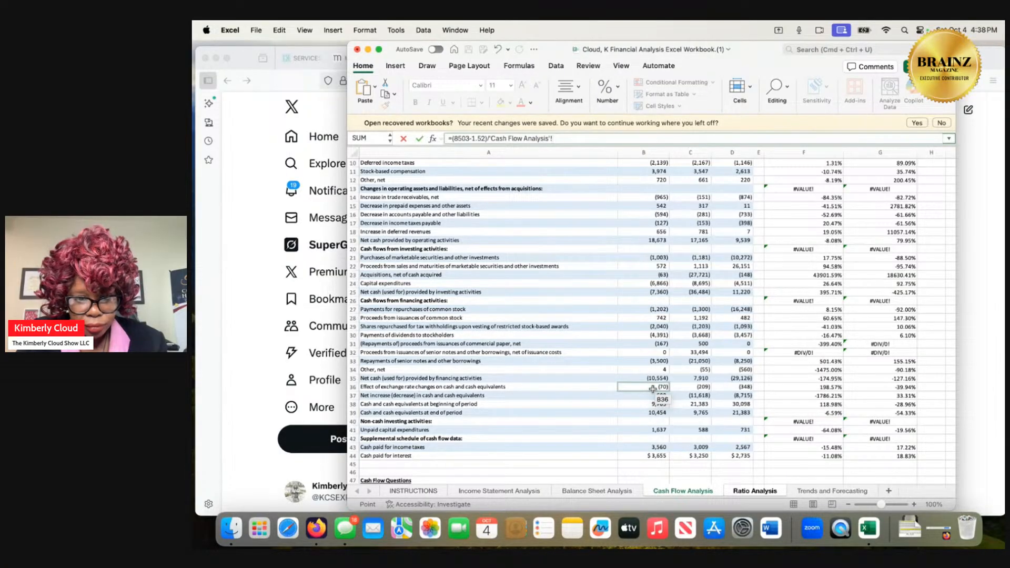
scroll(652, 389, up, 3)
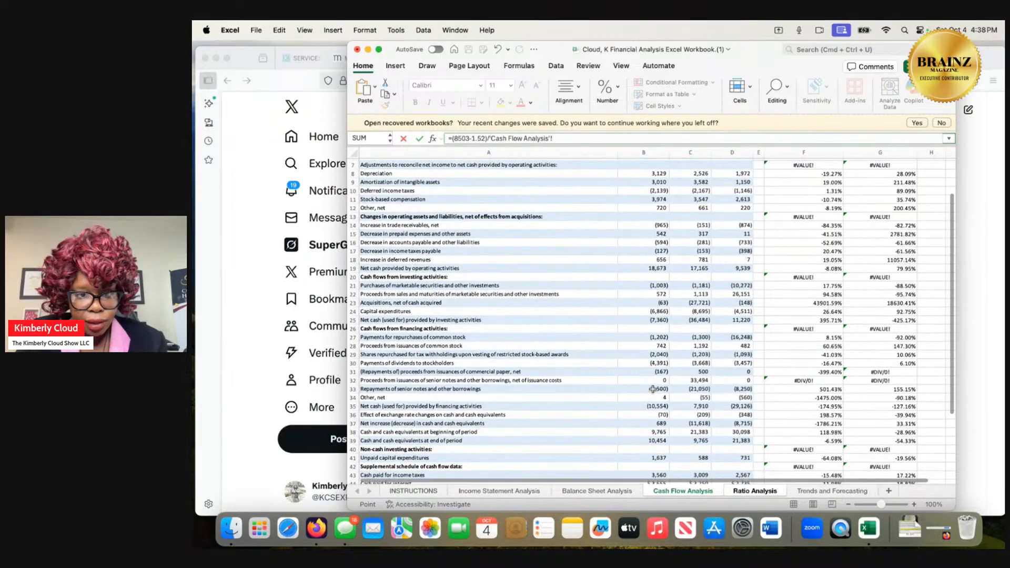
scroll(652, 389, up, 1)
scroll(652, 388, up, 1)
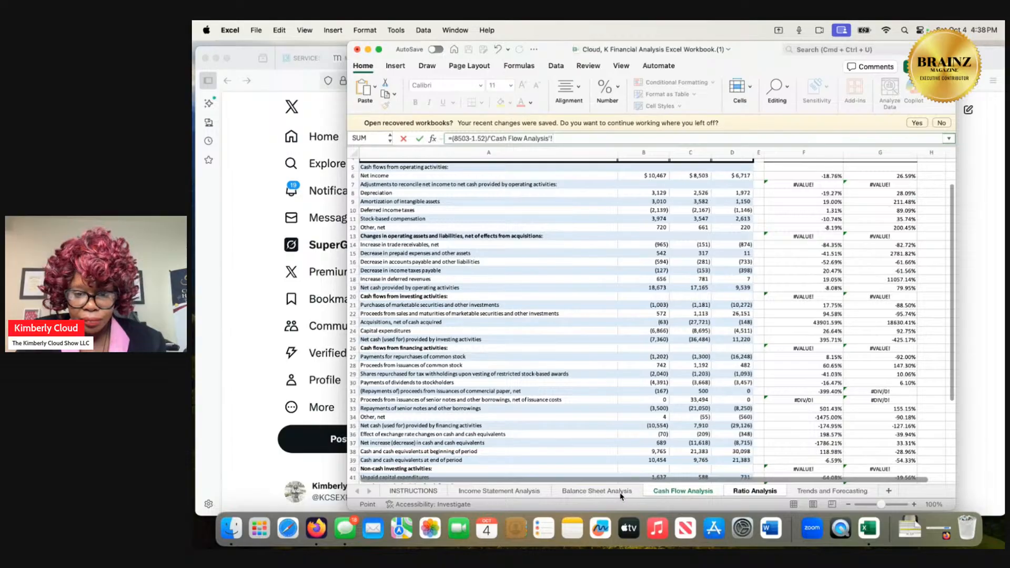
click(621, 492)
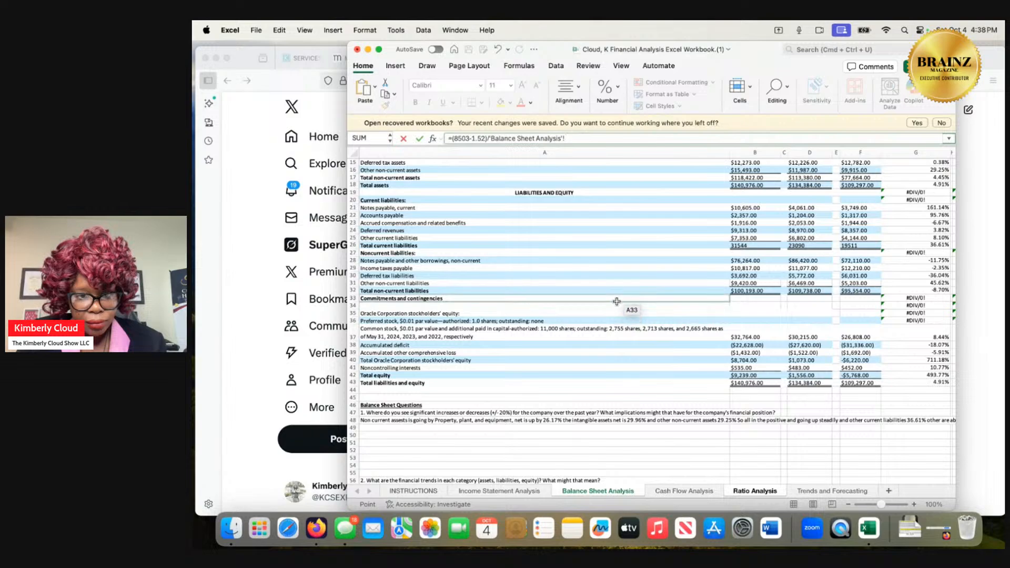
scroll(618, 294, up, 5)
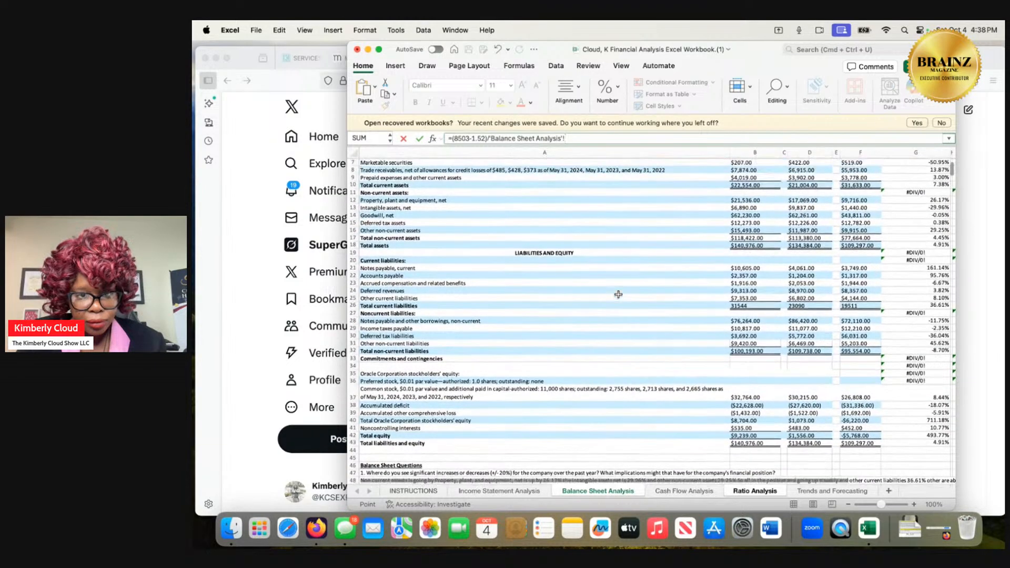
scroll(618, 295, up, 3)
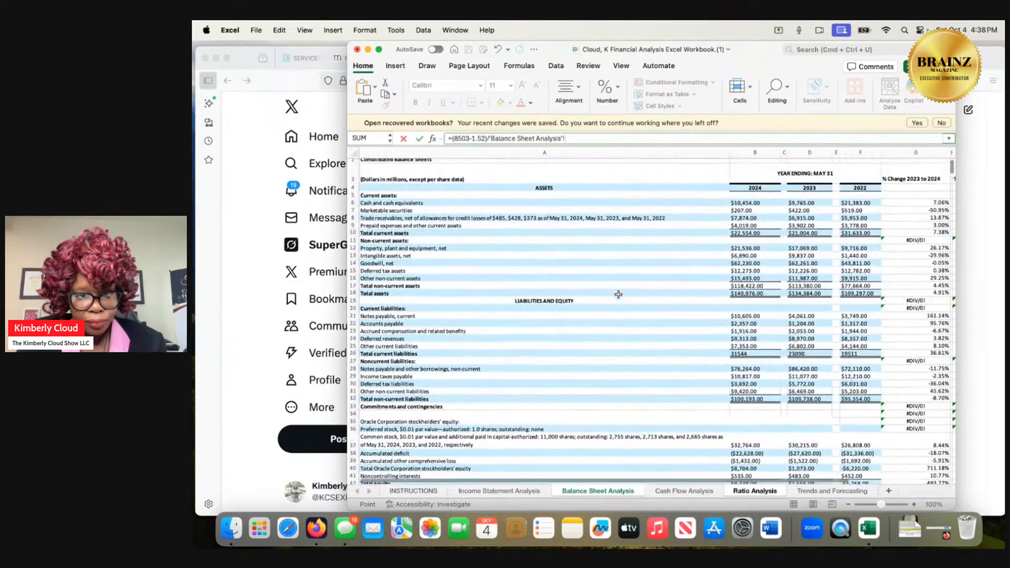
click(683, 490)
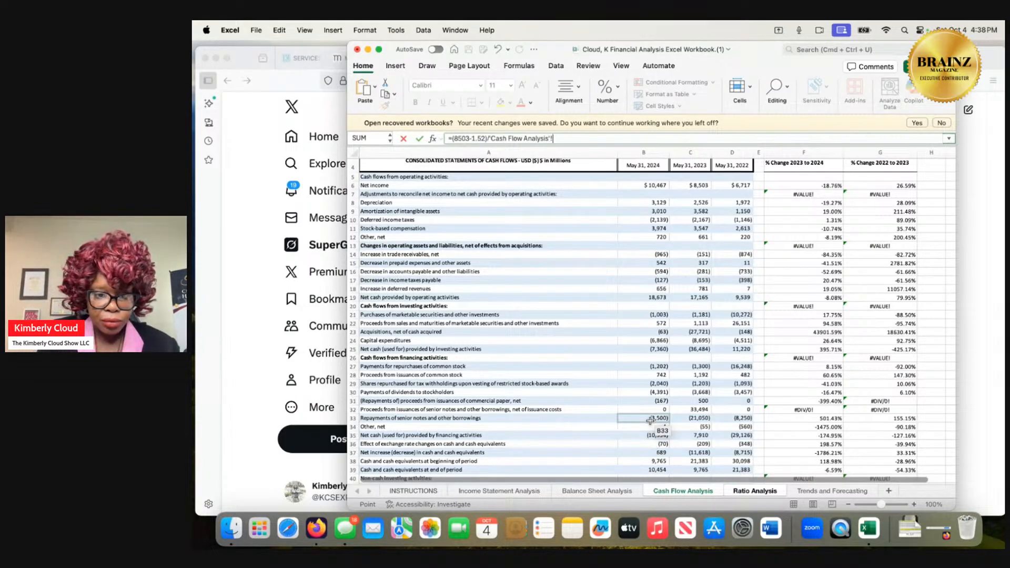
scroll(562, 400, down, 5)
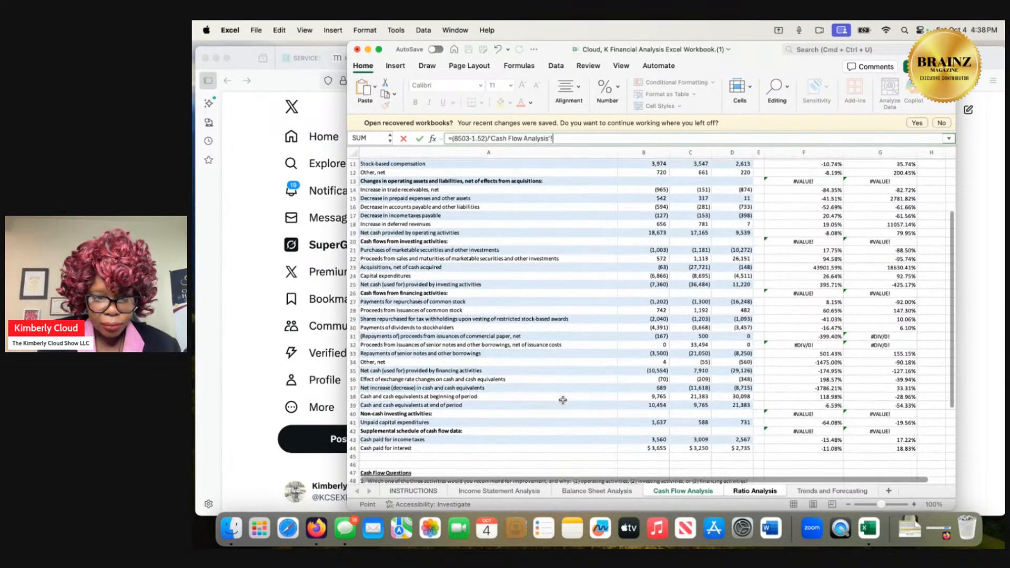
scroll(562, 400, right, 1)
scroll(562, 400, down, 2)
scroll(562, 400, left, 1)
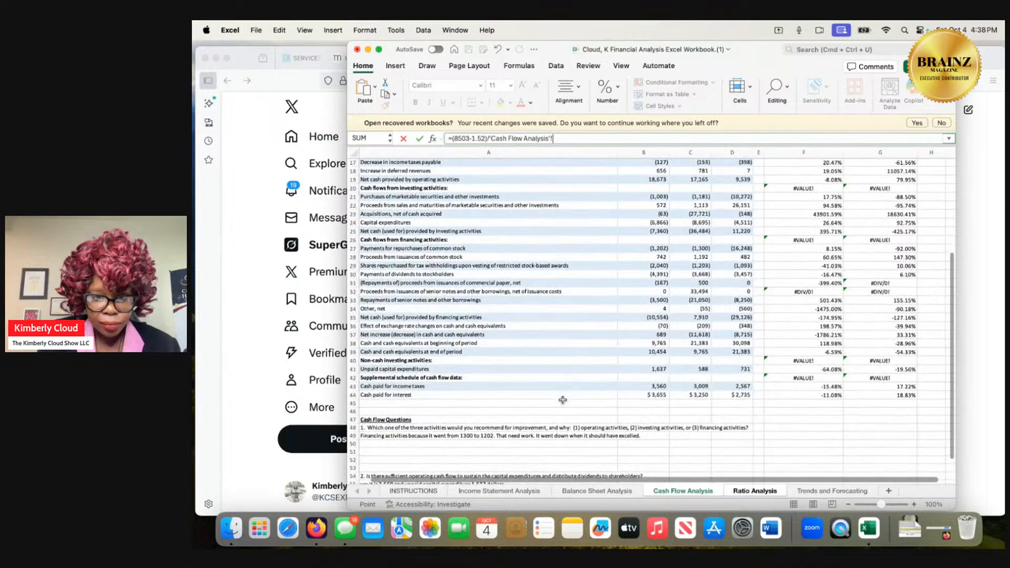
Recheck the Balance Sheet Analysis asset and equity figures, and examine the Income Statement Analysis sheet down to dividends declared per common share.
click(591, 492)
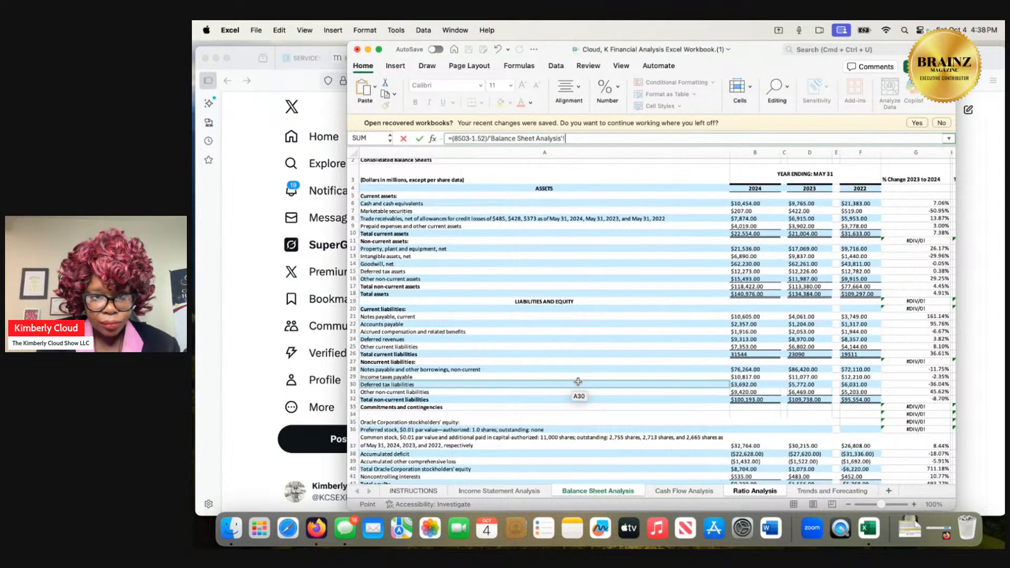
scroll(578, 382, down, 1)
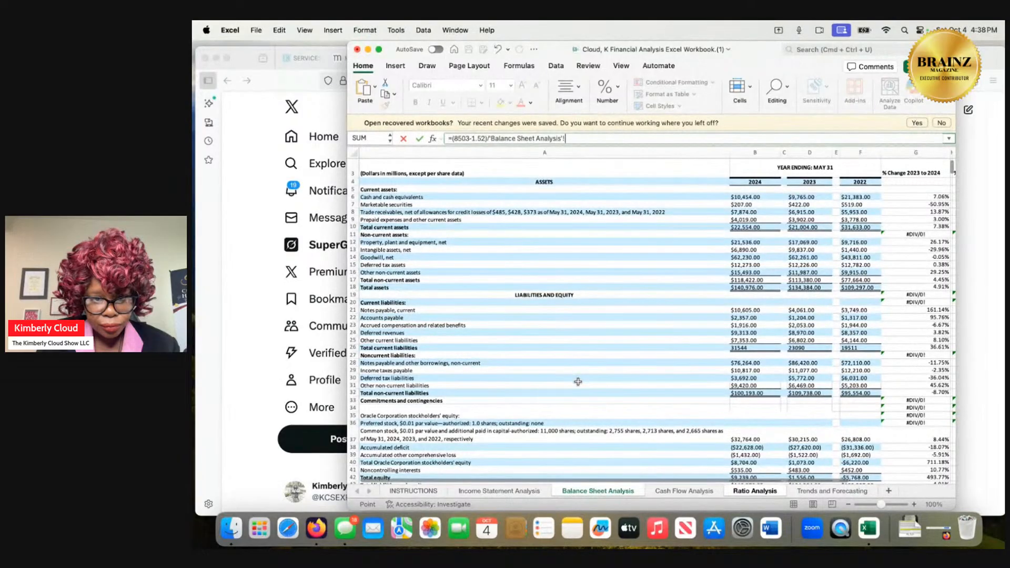
scroll(578, 382, down, 2)
scroll(578, 381, down, 1)
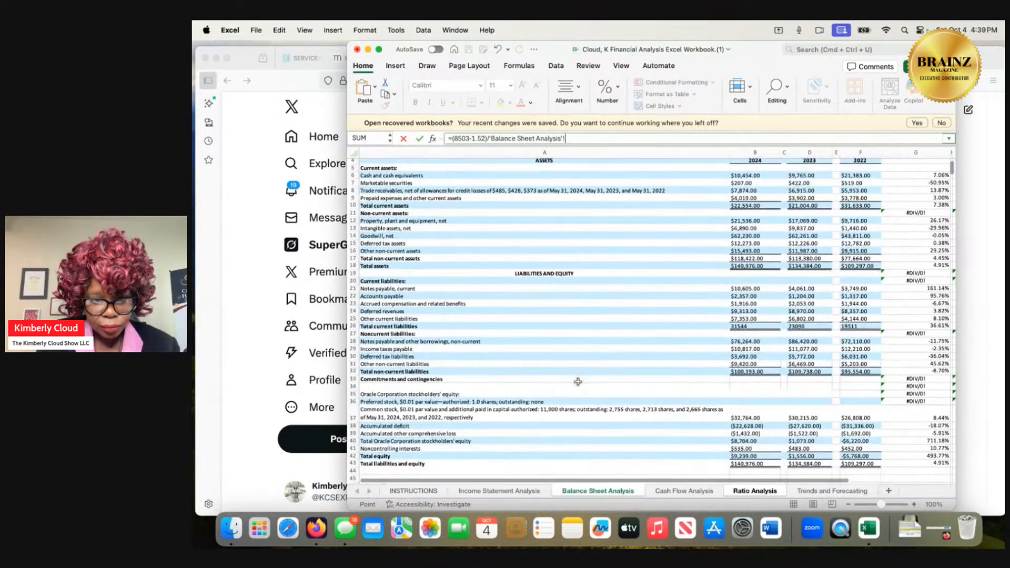
click(520, 490)
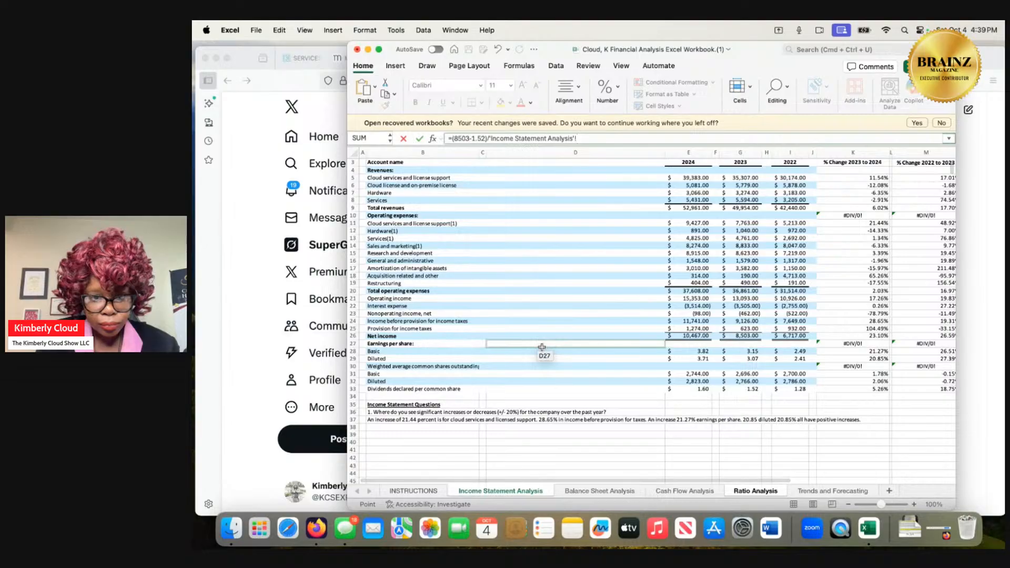
scroll(542, 347, up, 2)
scroll(542, 347, left, 1)
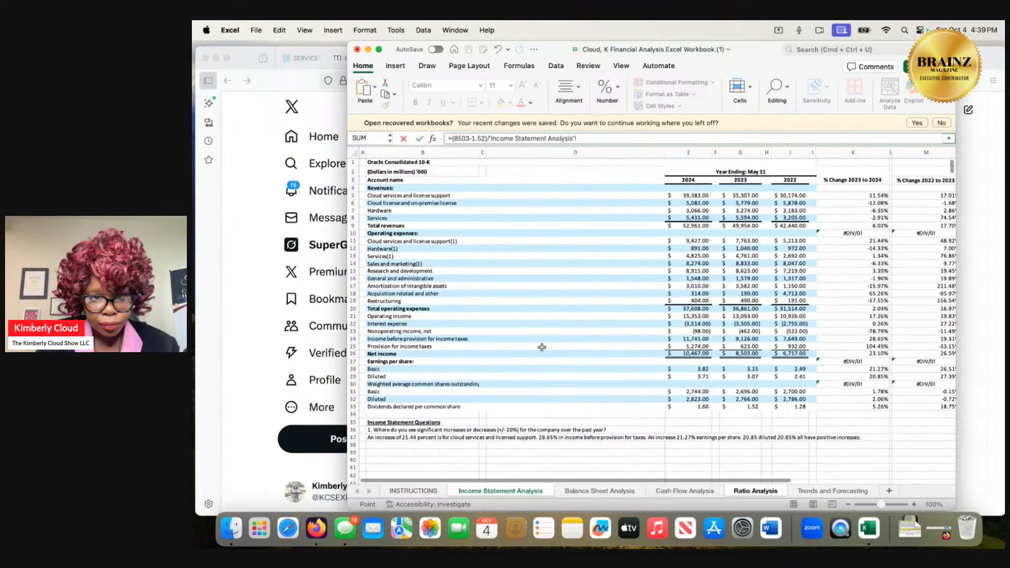
scroll(542, 348, up, 1)
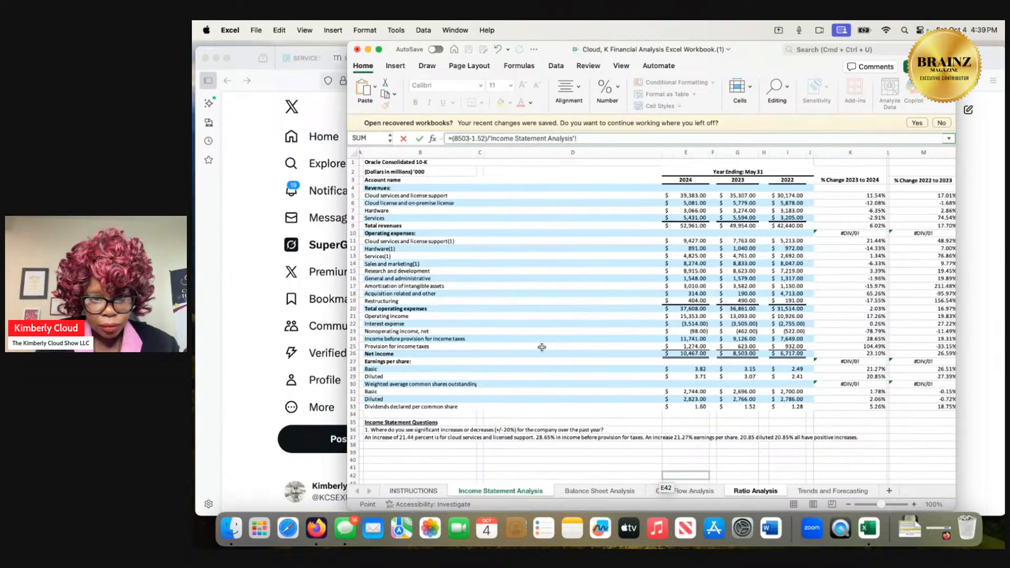
scroll(542, 347, down, 1)
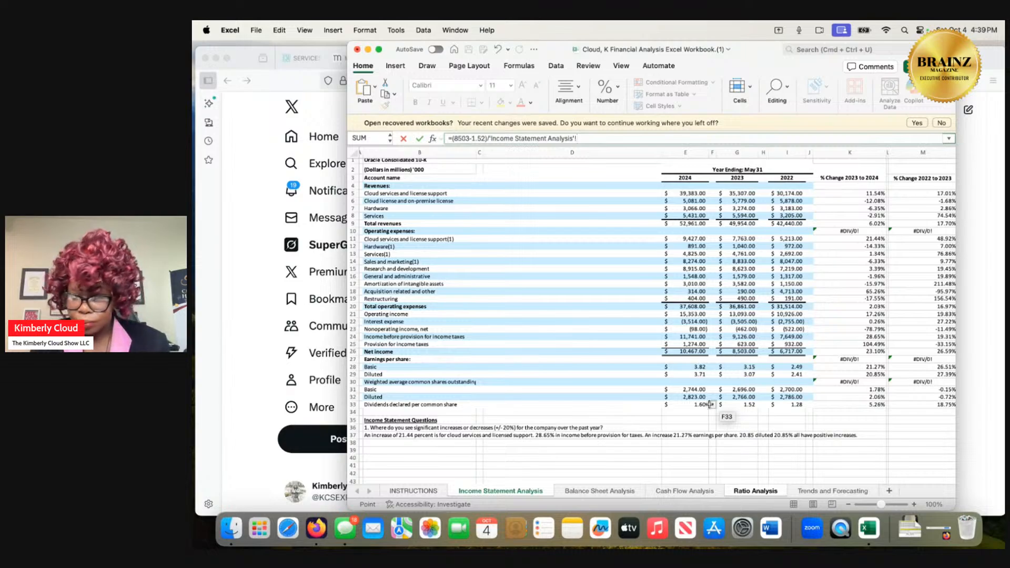
Switch to Grok in Firefox, review its earlier answers, and ask "preferred dividend meaning what".
click(977, 415)
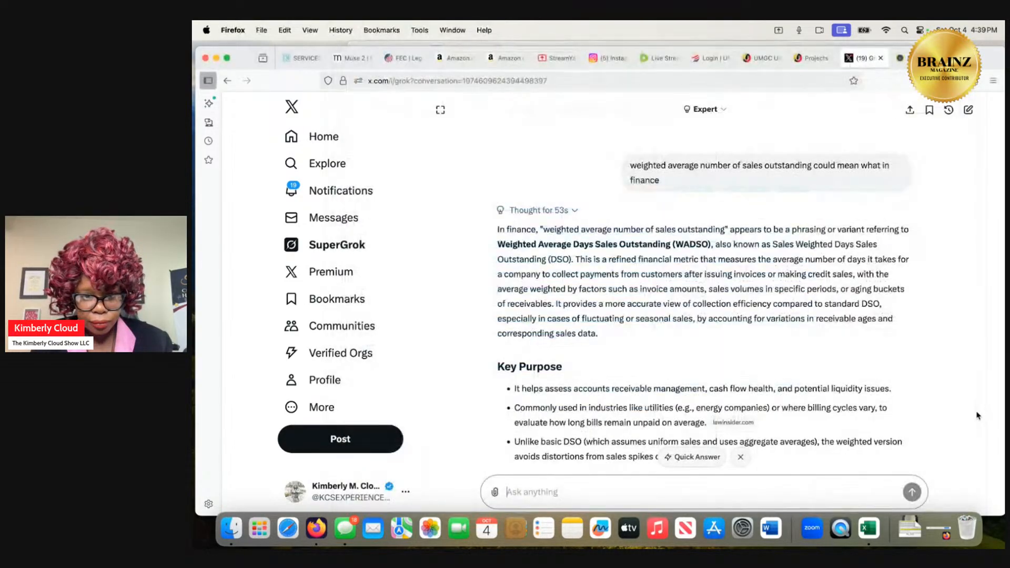
scroll(717, 300, up, 6)
scroll(712, 301, up, 10)
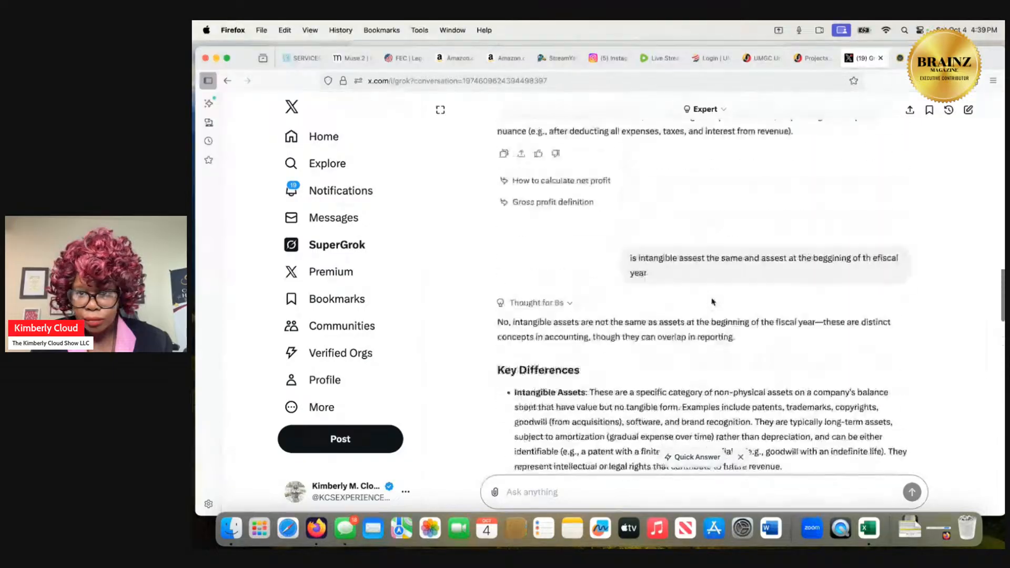
click(697, 483)
text(prefe)
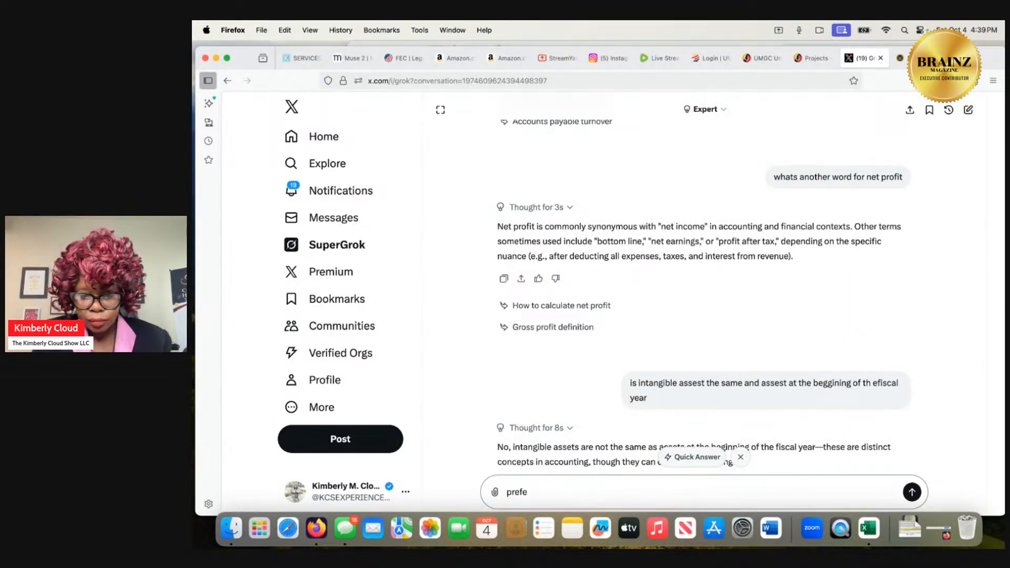
key(BackSpace)
text(re)
key(BackSpace)
key(BackSpace)
text(err)
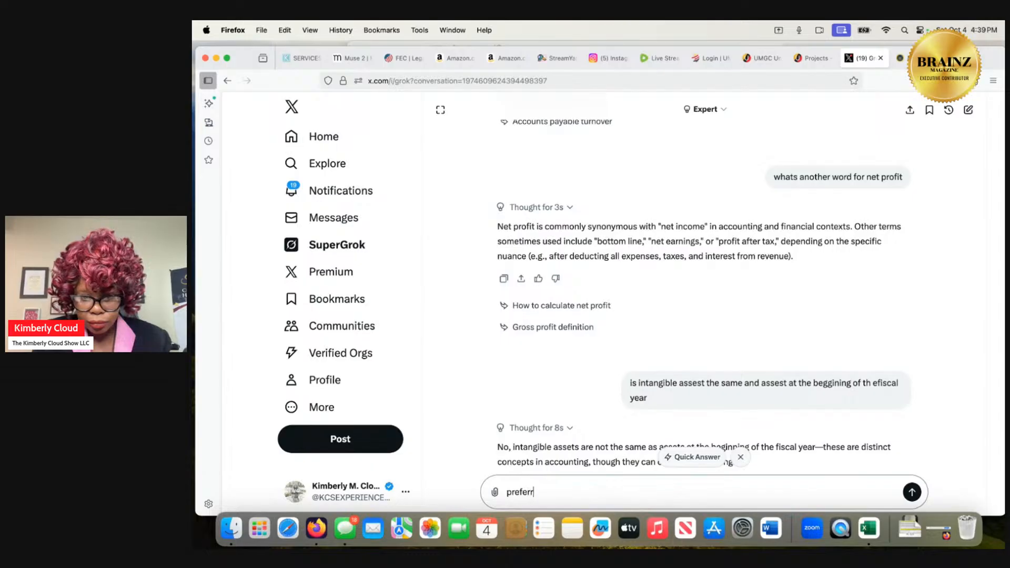
text(ed )
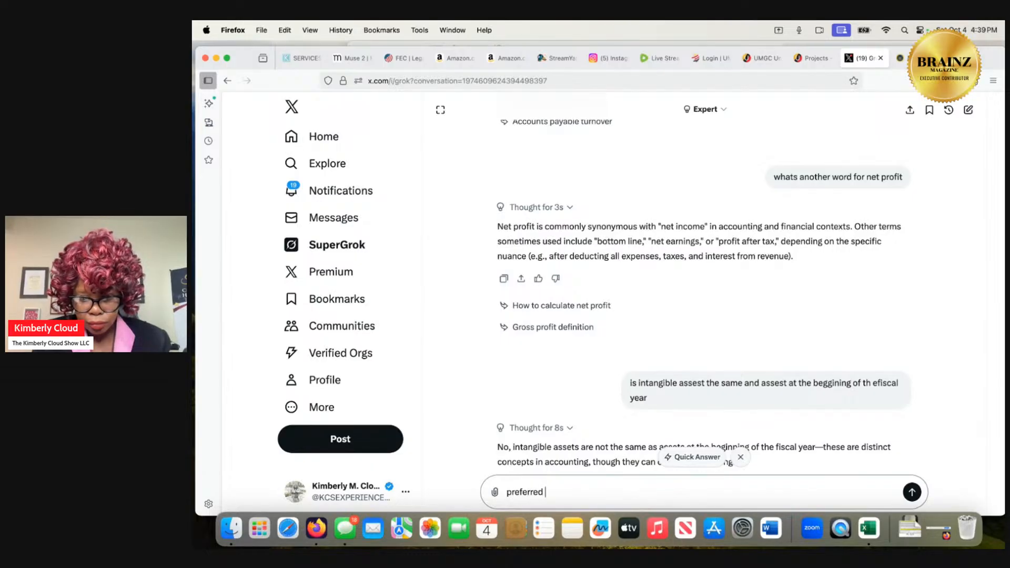
text(dividend meanin)
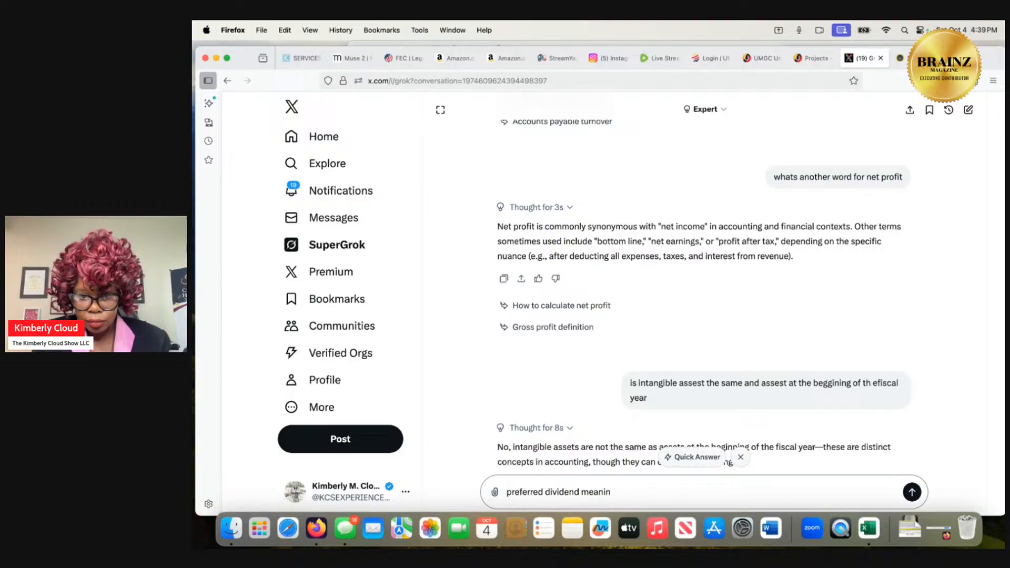
text(g)
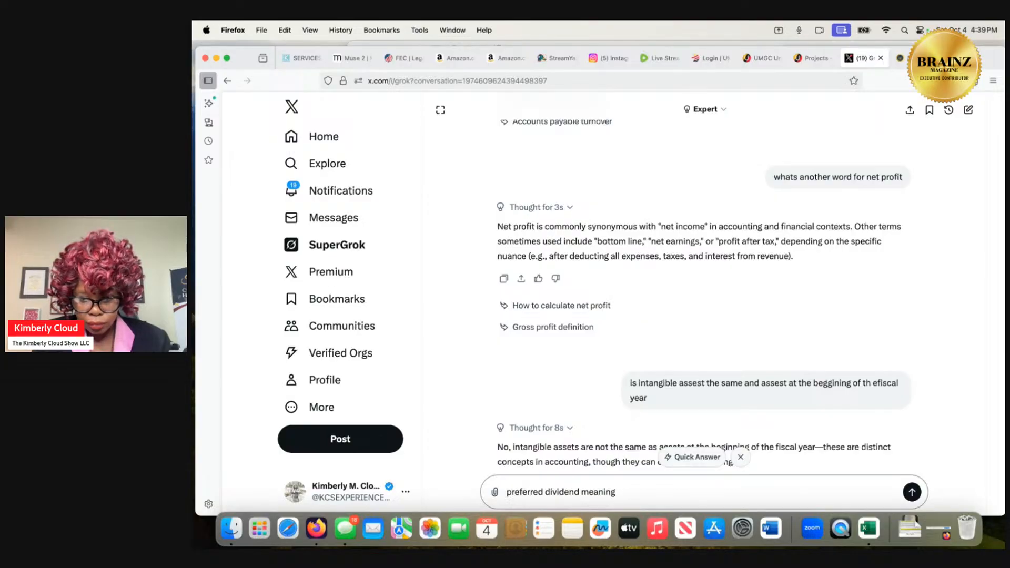
text( what)
key(Return)
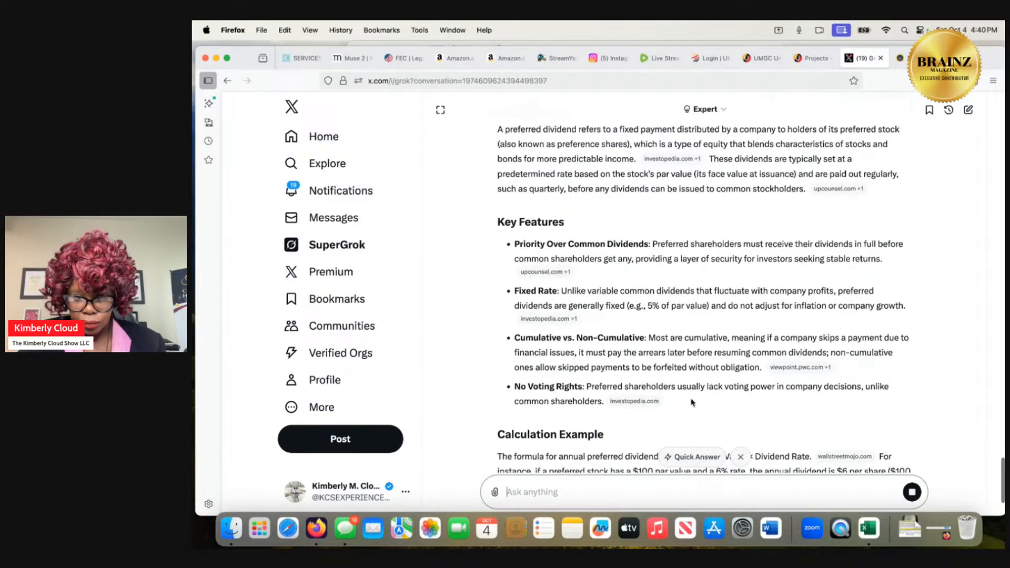
Read Grok's explanation of preferred dividends and ask "whats another word for preffered dividend".
scroll(692, 403, down, 1)
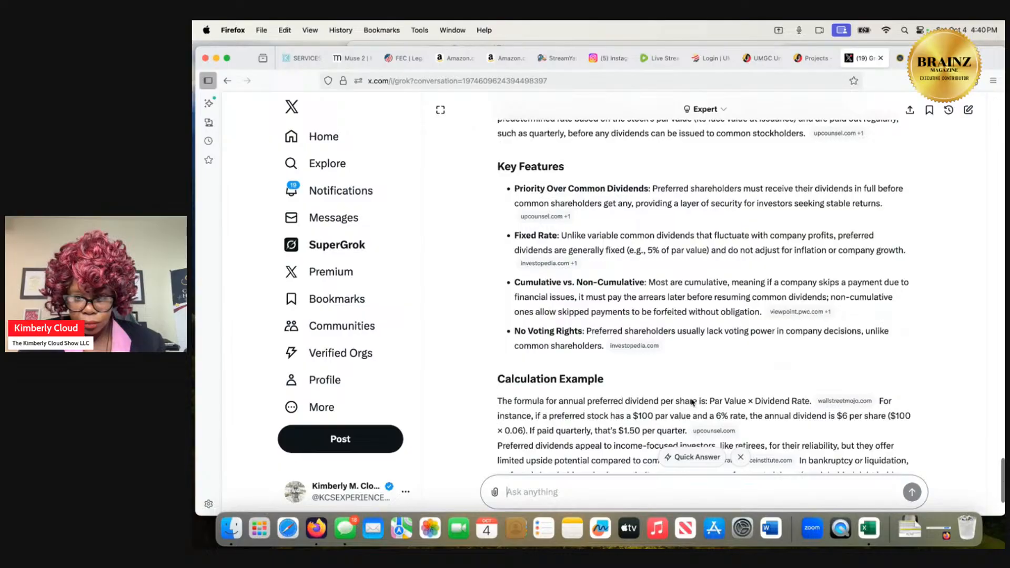
scroll(692, 403, up, 4)
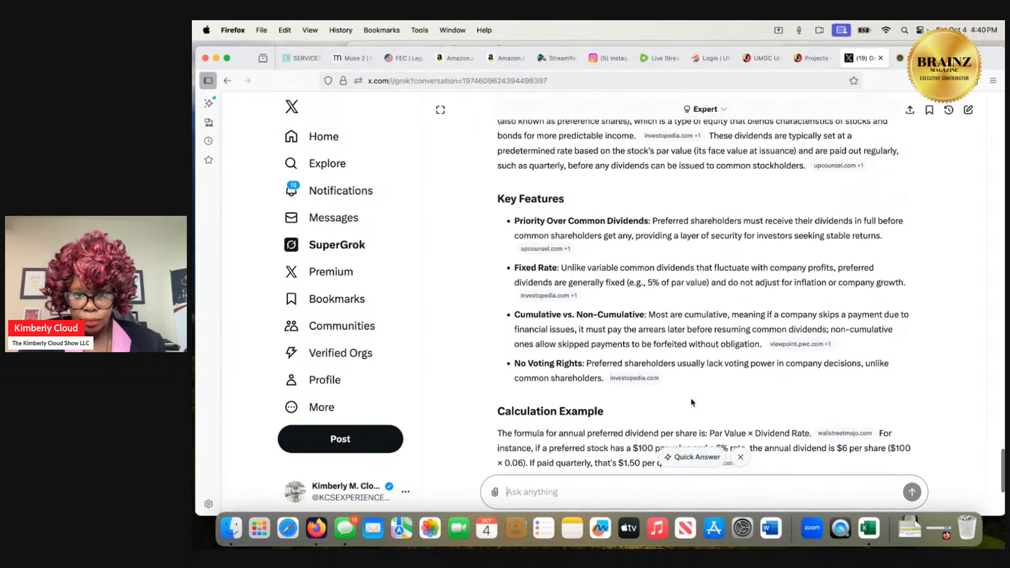
scroll(693, 402, up, 2)
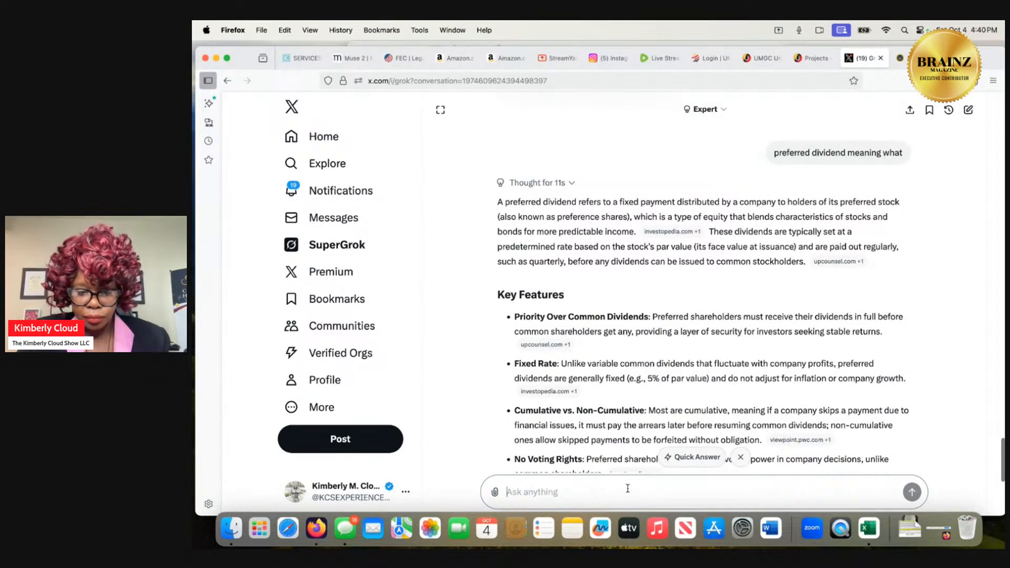
text(whats anoth)
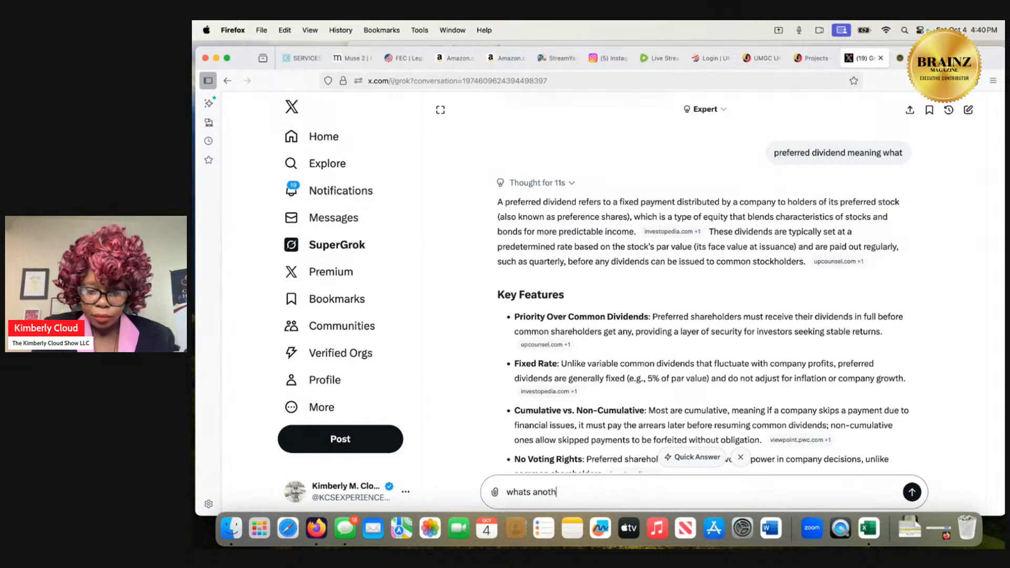
text(er word for )
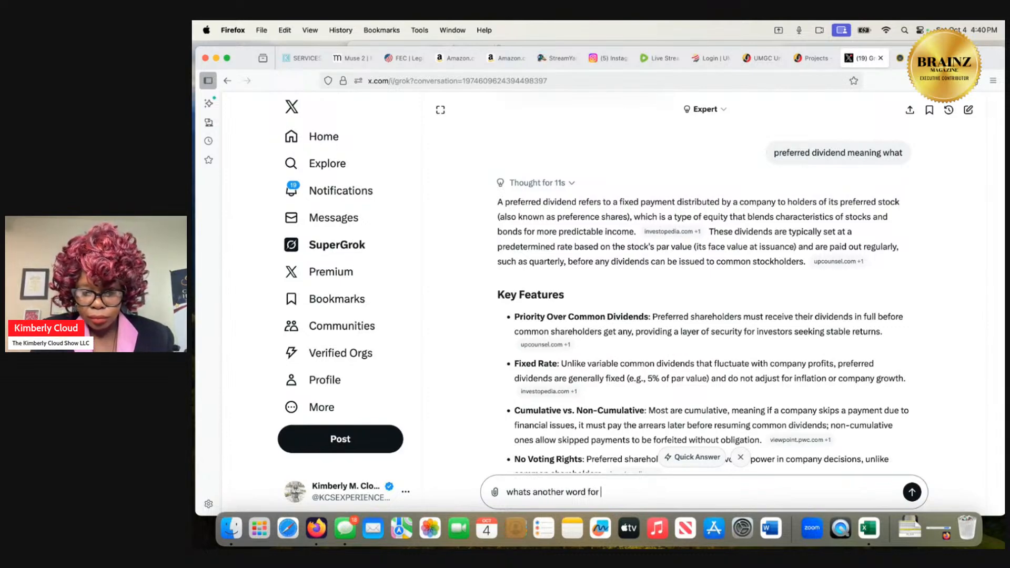
text(preffered )
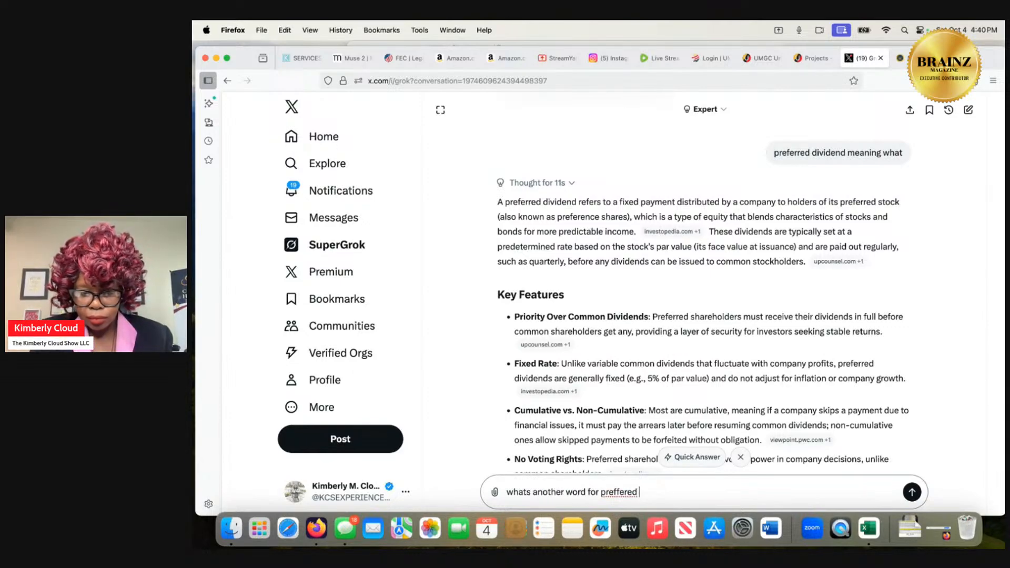
text(dividen)
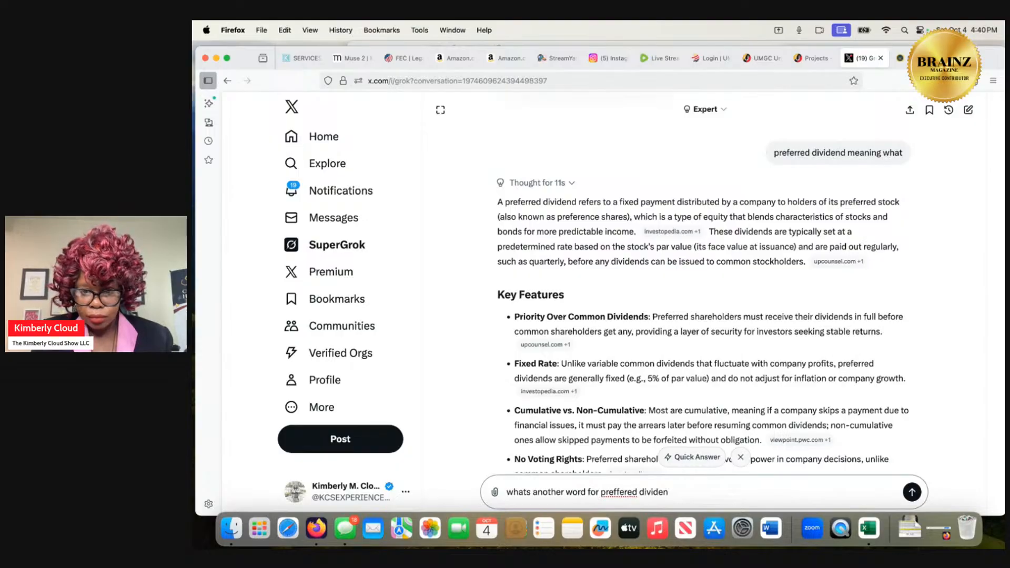
text(d)
key(Return)
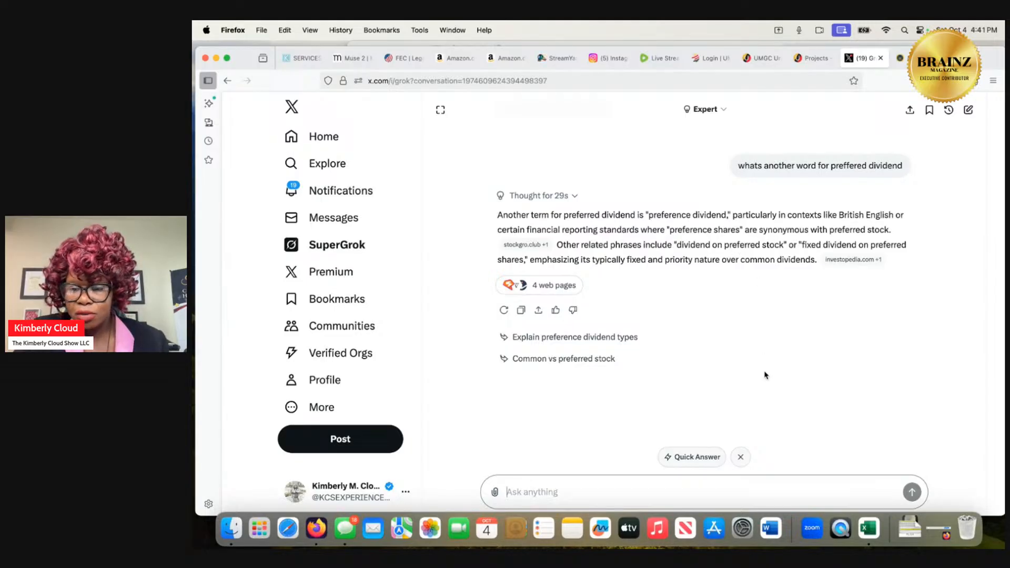
Switch to Excel and strip the sheet reference and divisor from the 2023 return on investment formula on the Ratio Analysis sheet, leaving =(8503-1.52).
click(867, 529)
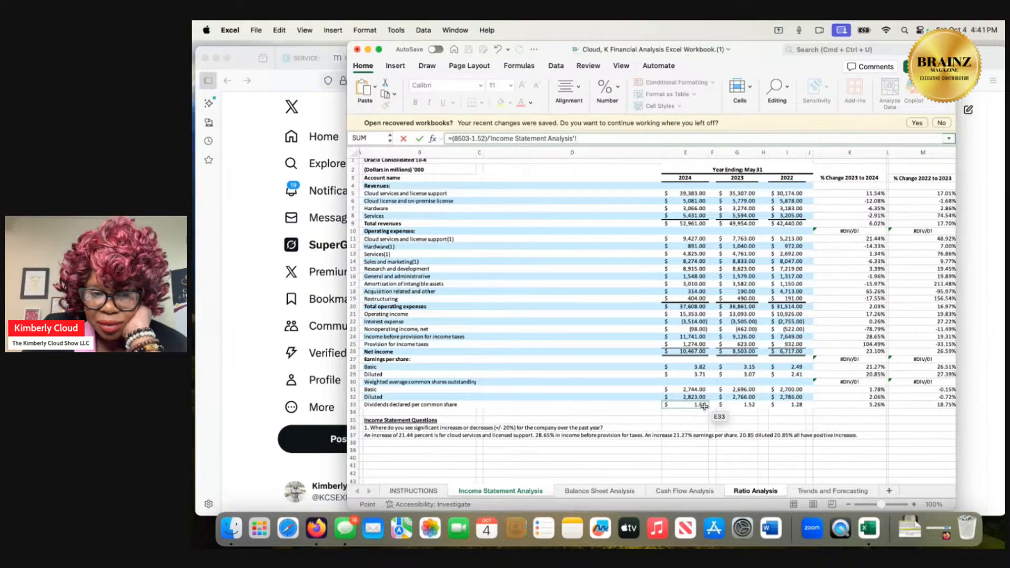
scroll(704, 406, down, 3)
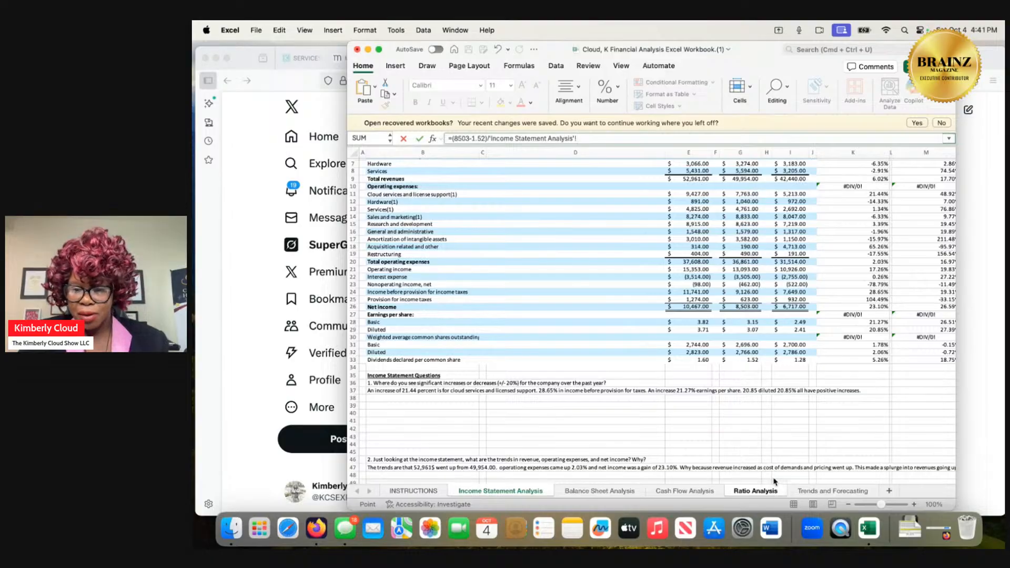
click(688, 492)
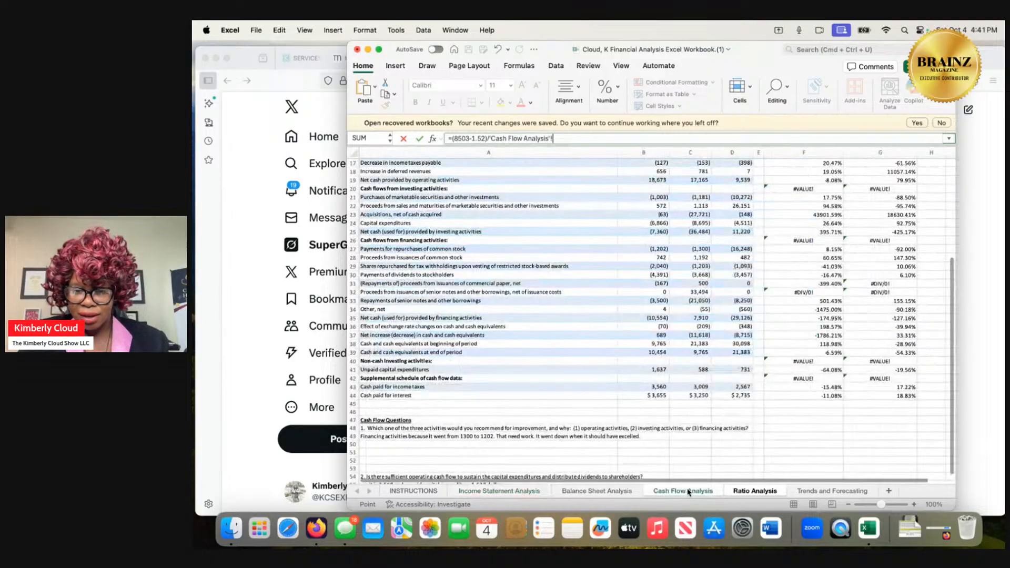
click(733, 491)
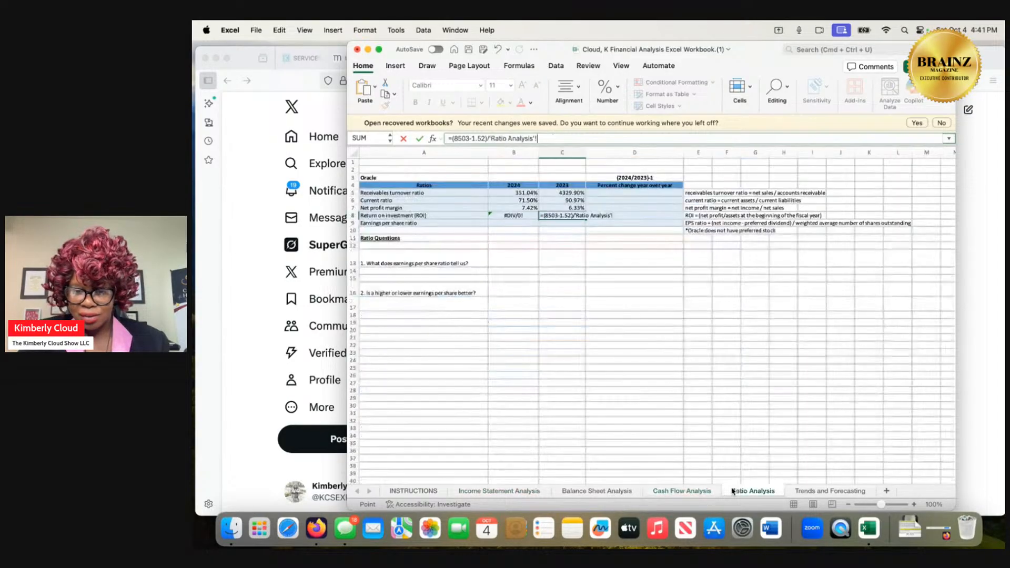
click(577, 215)
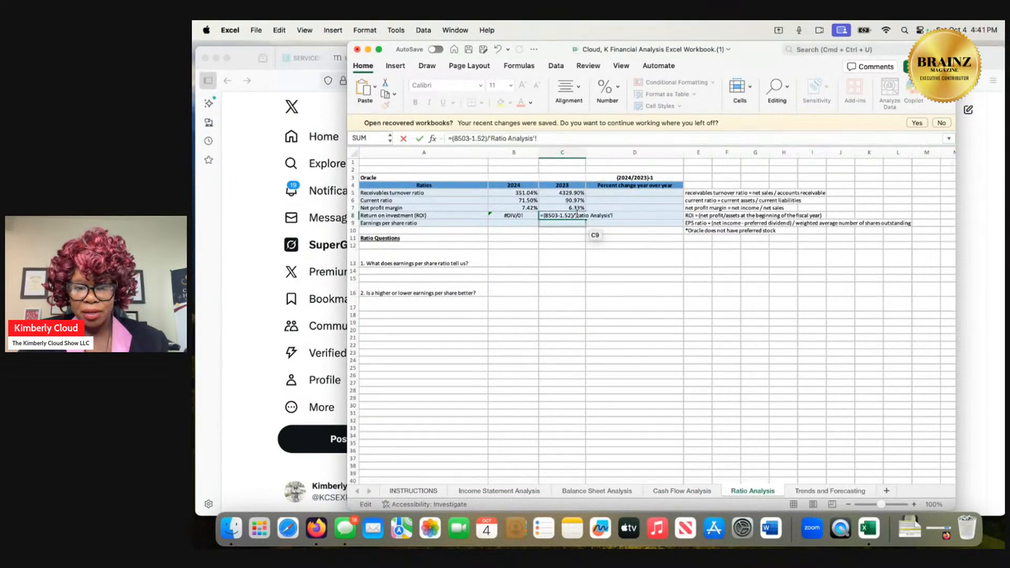
click(550, 138)
key(BackSpace)
key(BackSpace)
key(BackSpace)
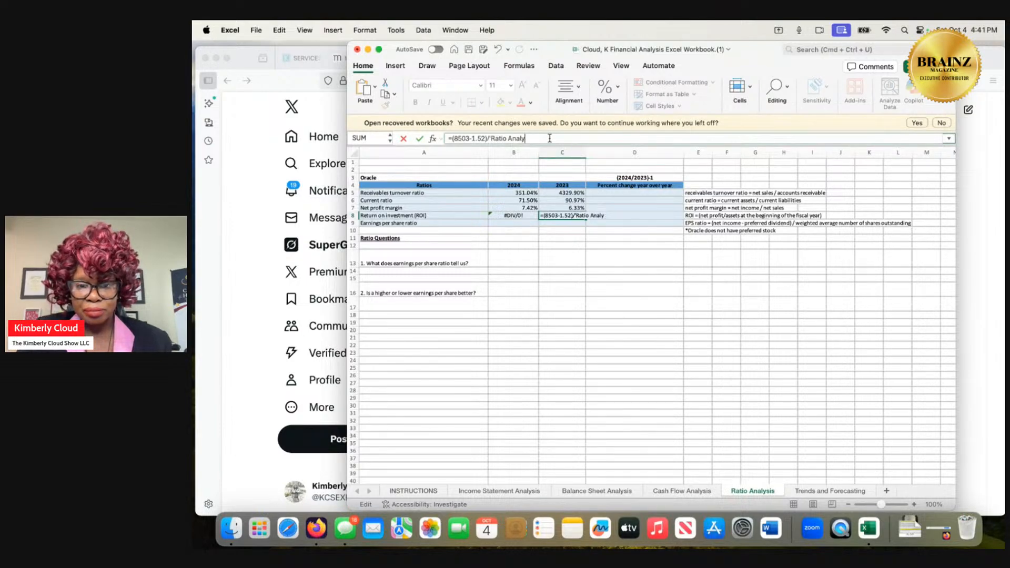
key(BackSpace)
key(BackSpace)
key(BackSpace)
key(BackSpace)
key(BackSpace)
key(BackSpace)
key(BackSpace)
key(BackSpace)
key(BackSpace)
key(BackSpace)
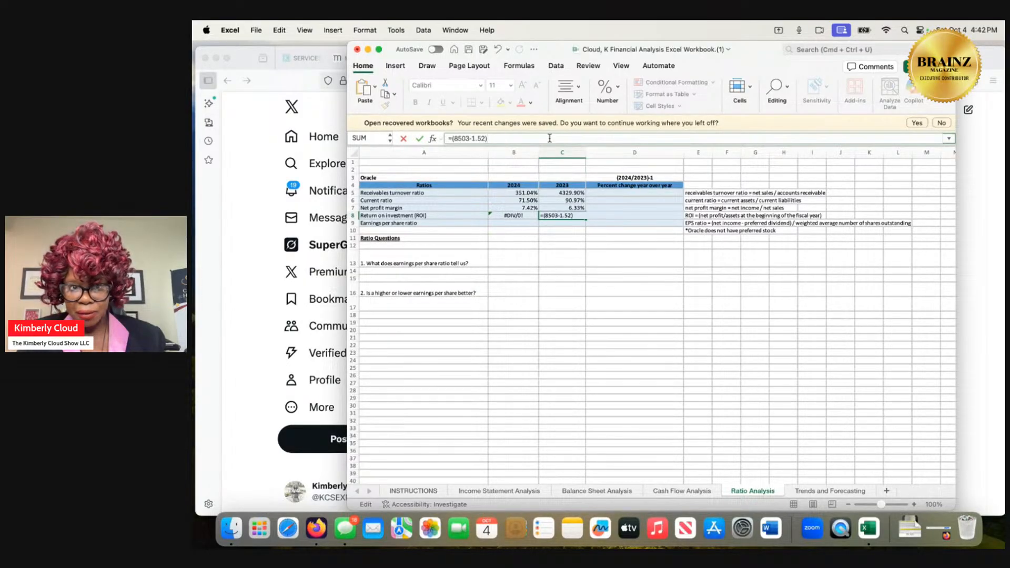
key(Return)
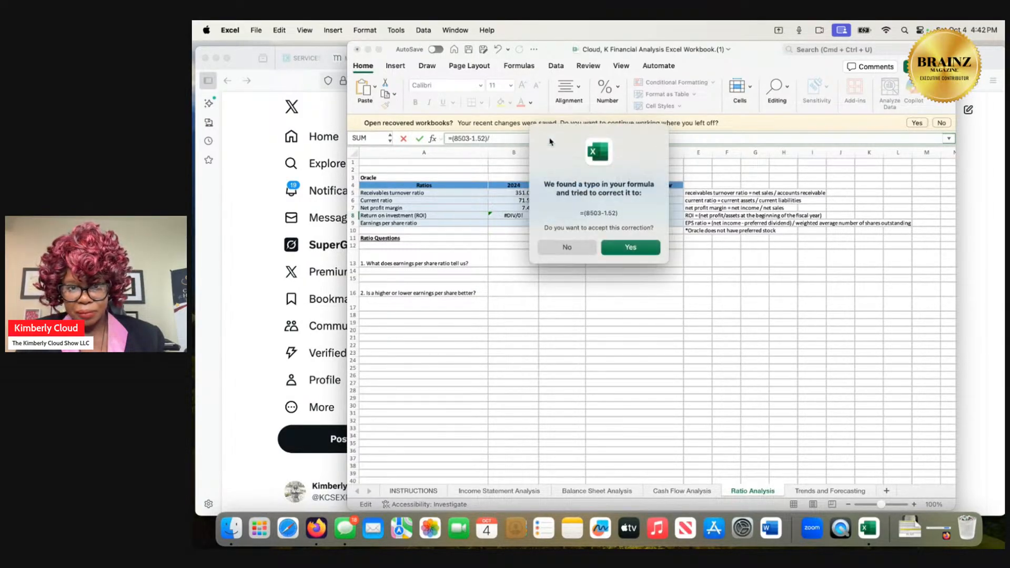
click(631, 247)
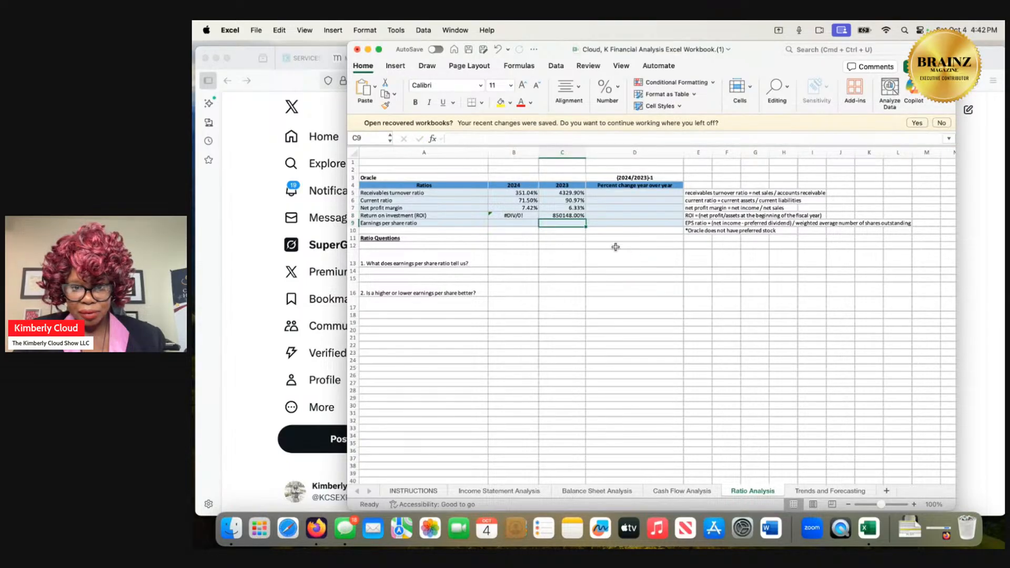
Remove the zero divisor from the 2024 return on investment formula, leaving =(10467-1.6).
double_click(515, 215)
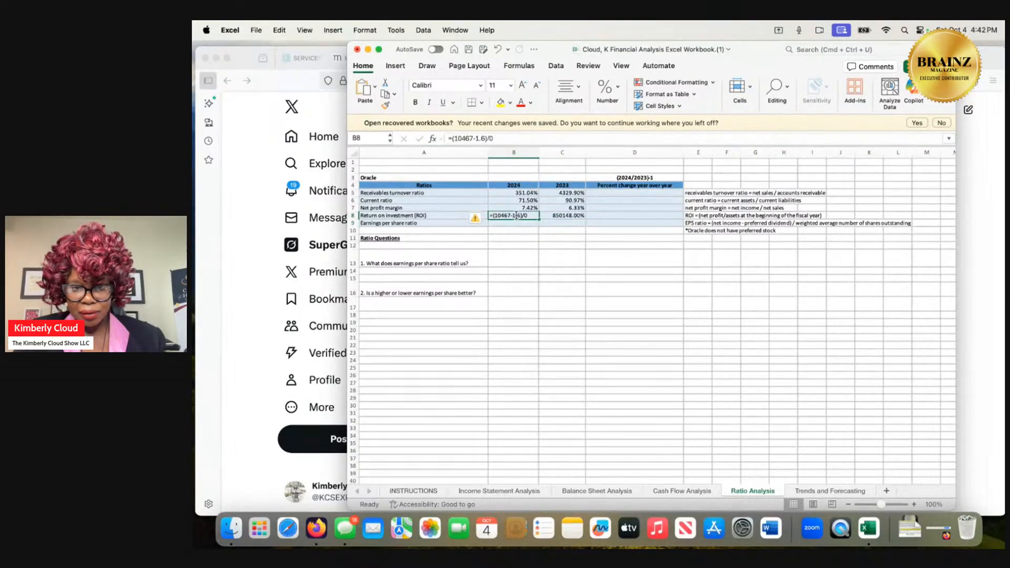
click(496, 138)
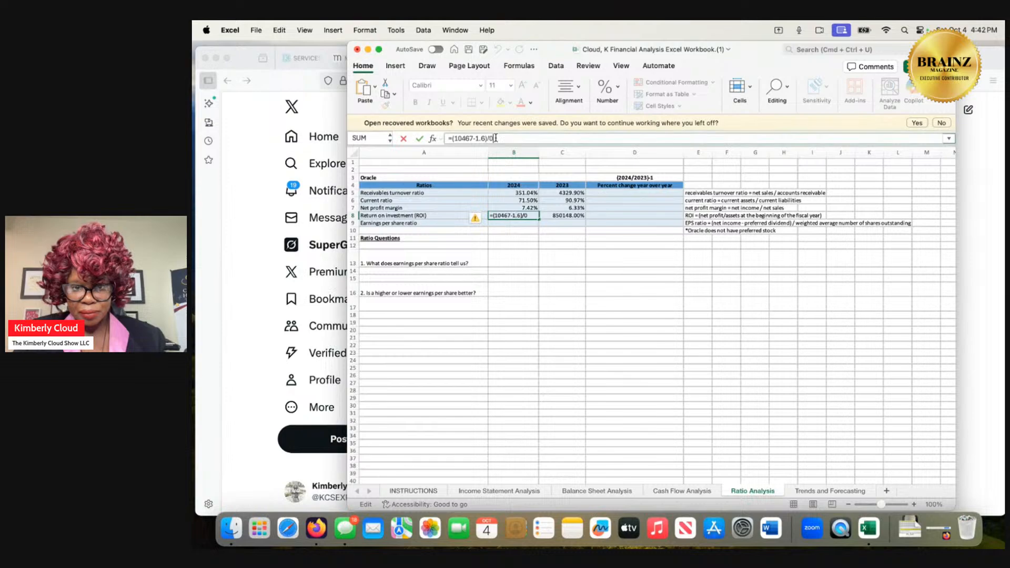
key(Return)
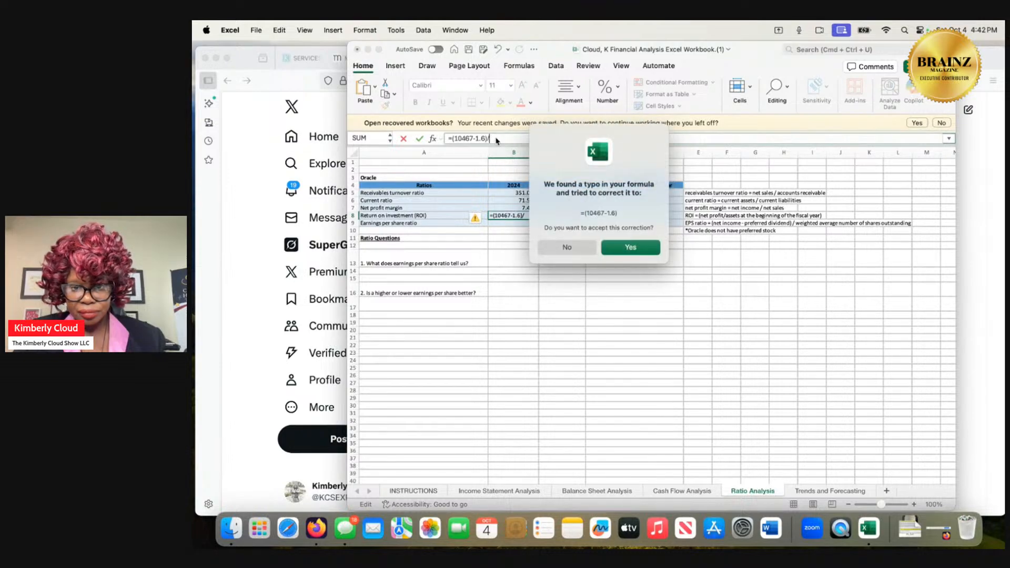
click(630, 247)
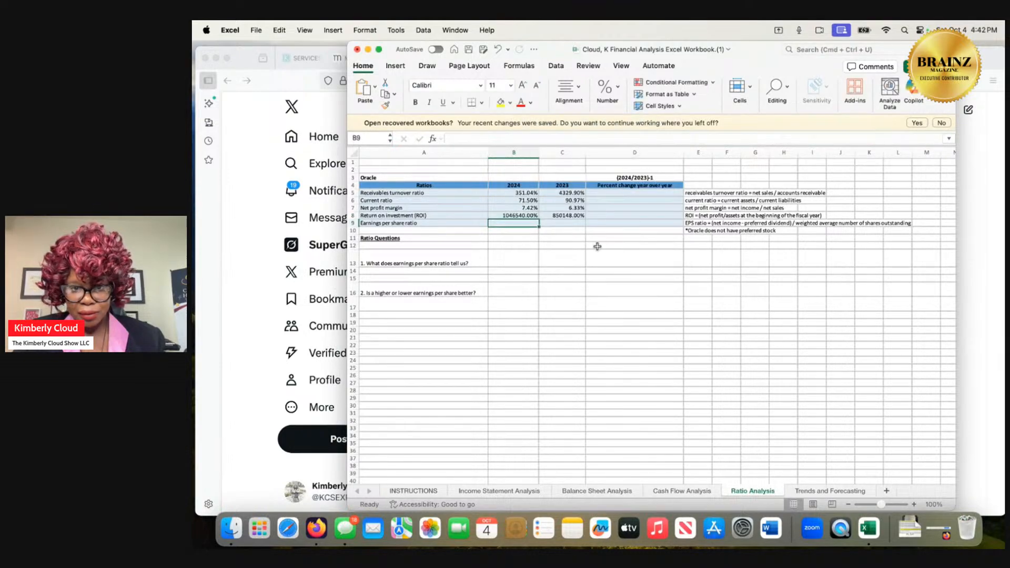
Apply the Percentage number format with 2 decimal places to the 2024 return on investment cell.
click(528, 216)
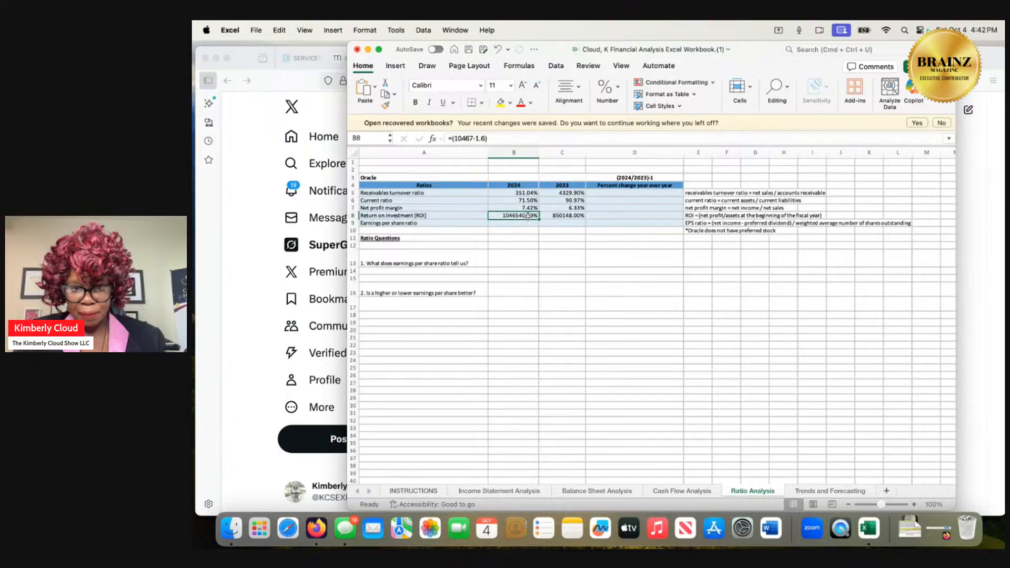
right_click(527, 216)
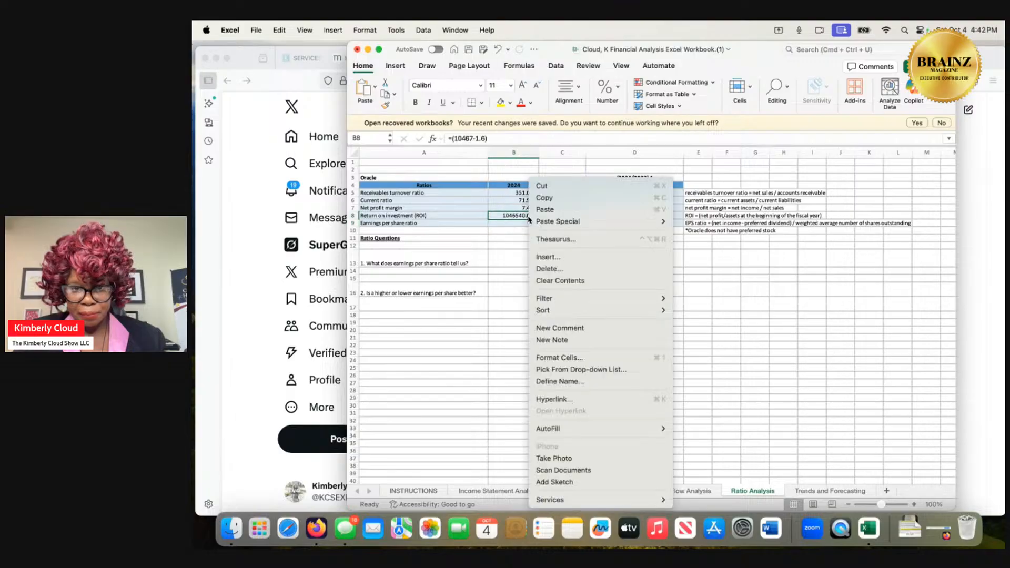
click(563, 356)
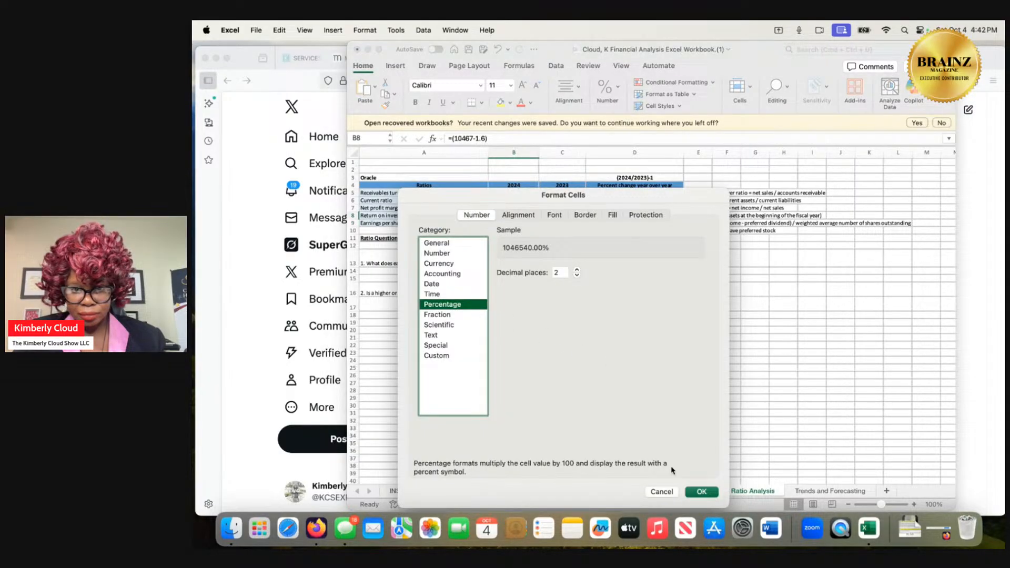
click(702, 491)
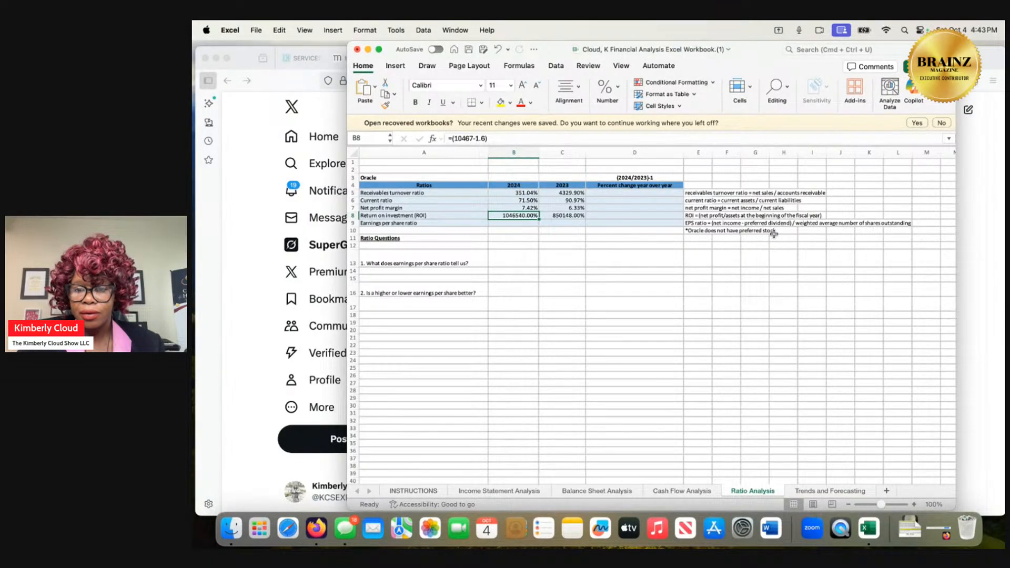
Examine the Cash Flow Analysis and Balance Sheet Analysis sheets for return on investment figures, and return to the Ratio Analysis sheet.
click(688, 493)
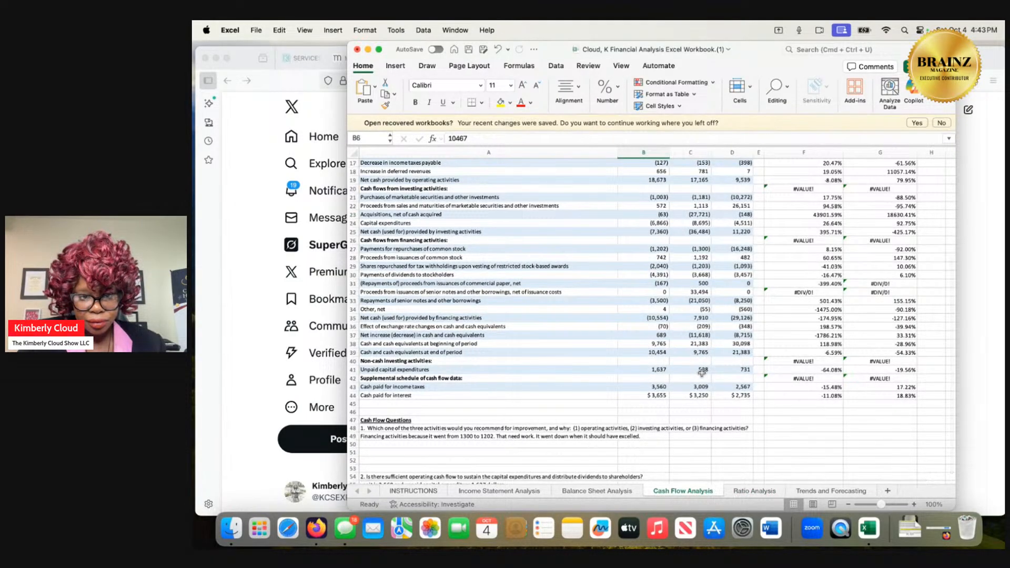
scroll(702, 373, down, 1)
scroll(702, 372, up, 4)
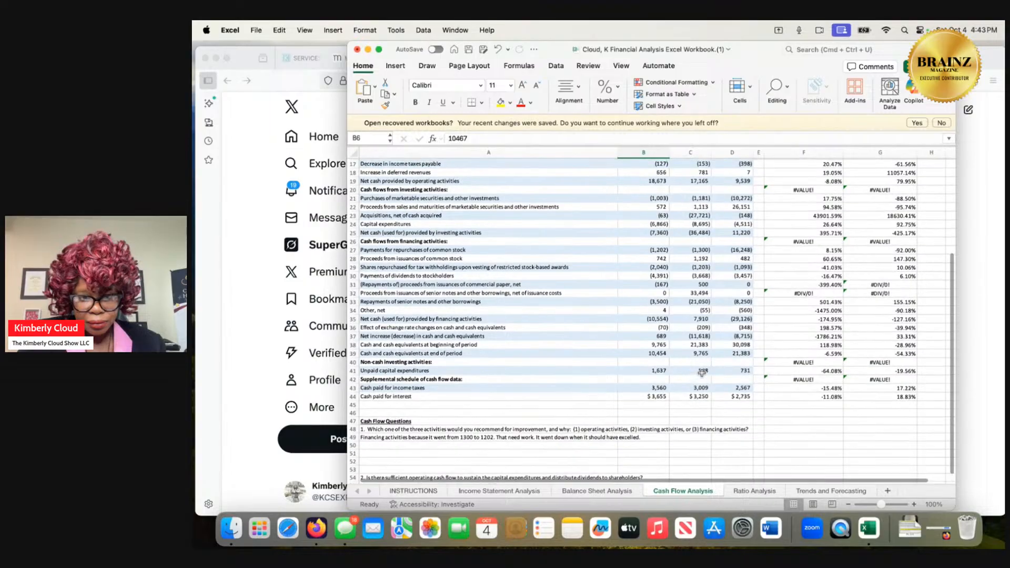
scroll(702, 372, up, 2)
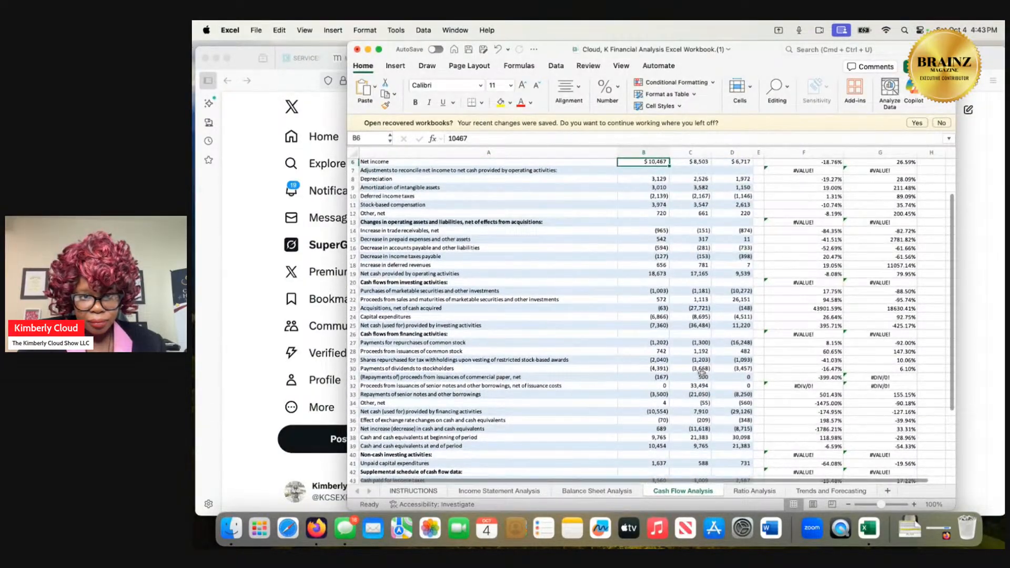
scroll(701, 372, up, 1)
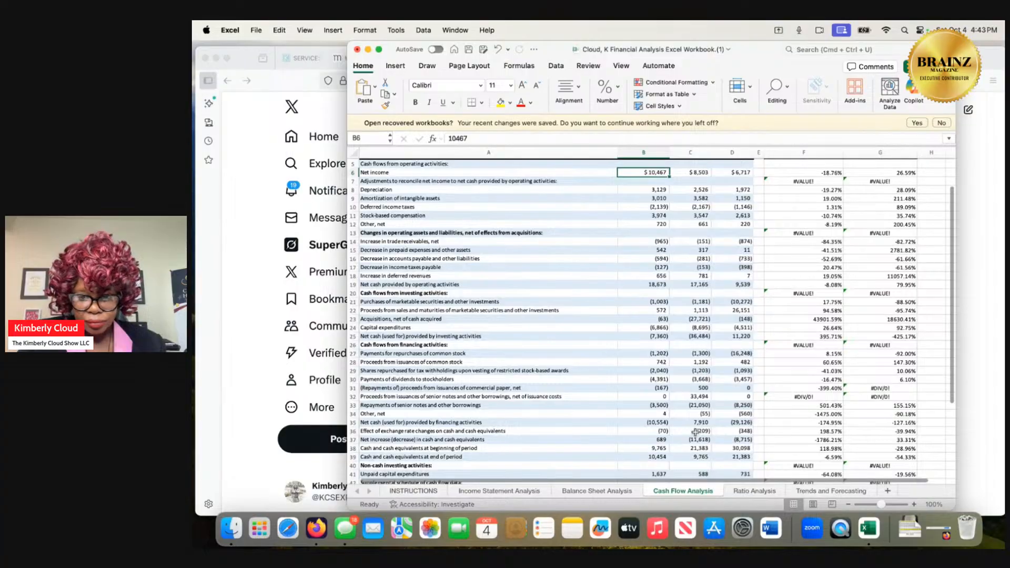
click(604, 490)
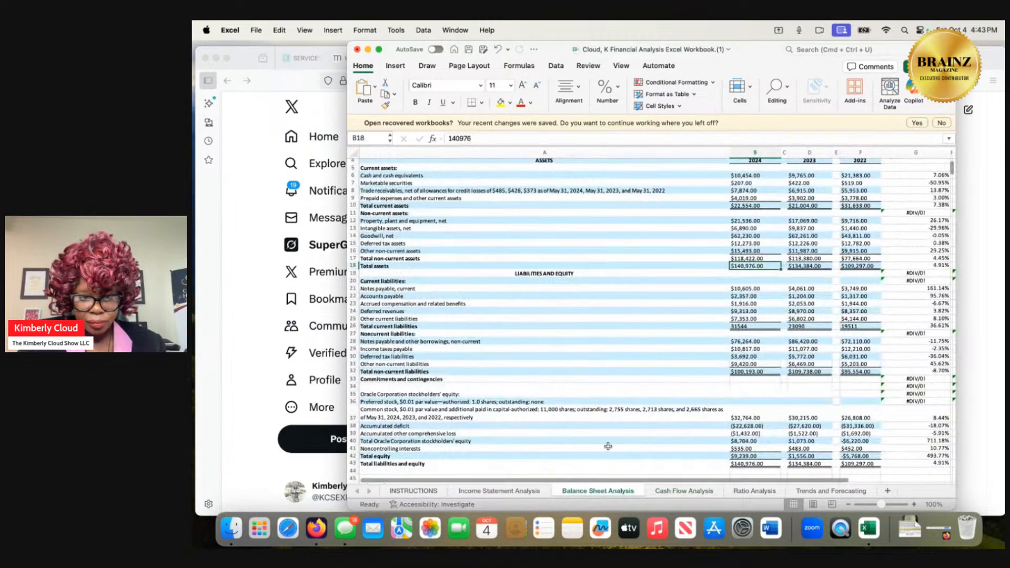
scroll(613, 422, up, 1)
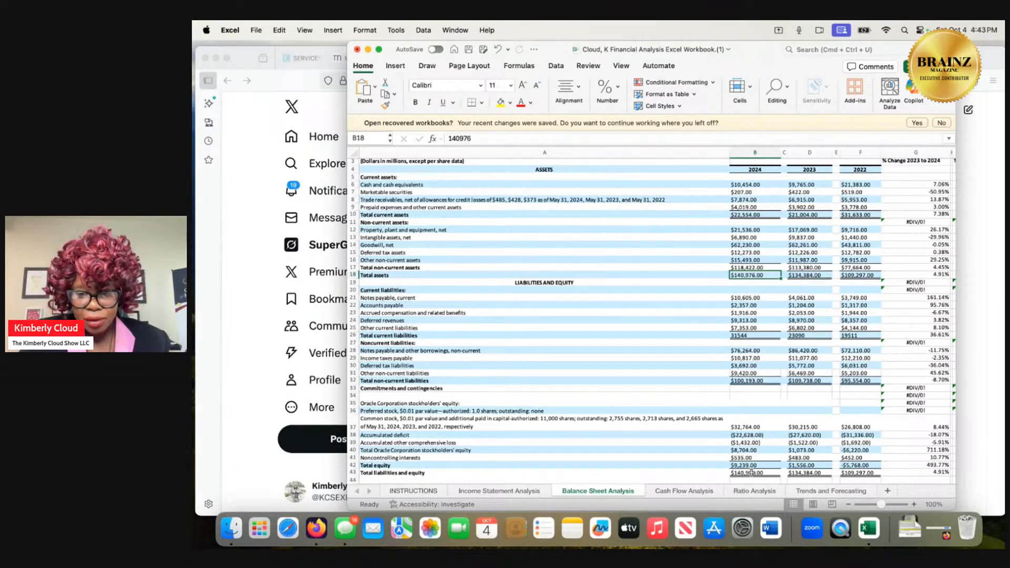
click(759, 493)
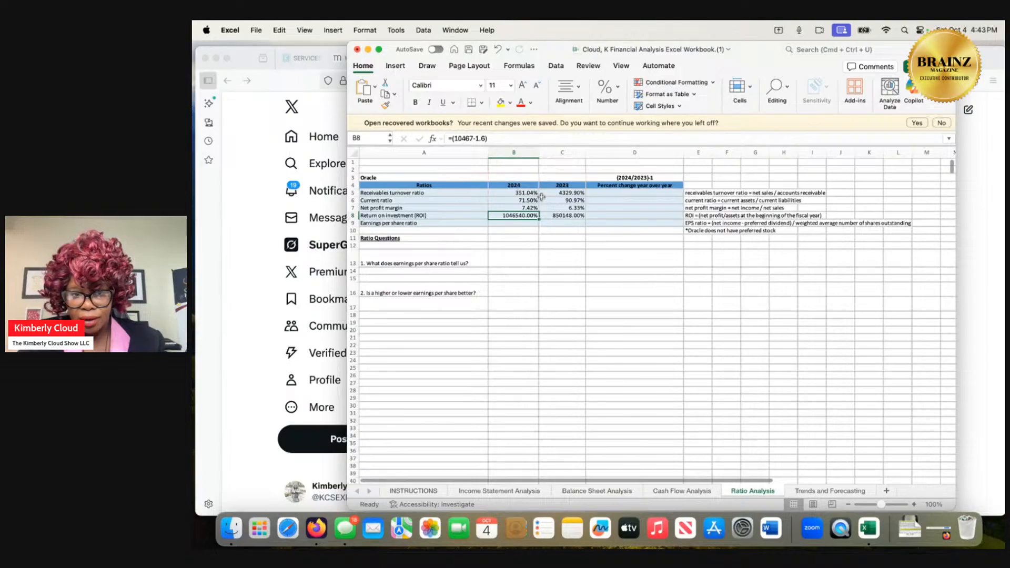
Change the 2024 return on investment formula to =(10467-1.6)/1.
double_click(531, 217)
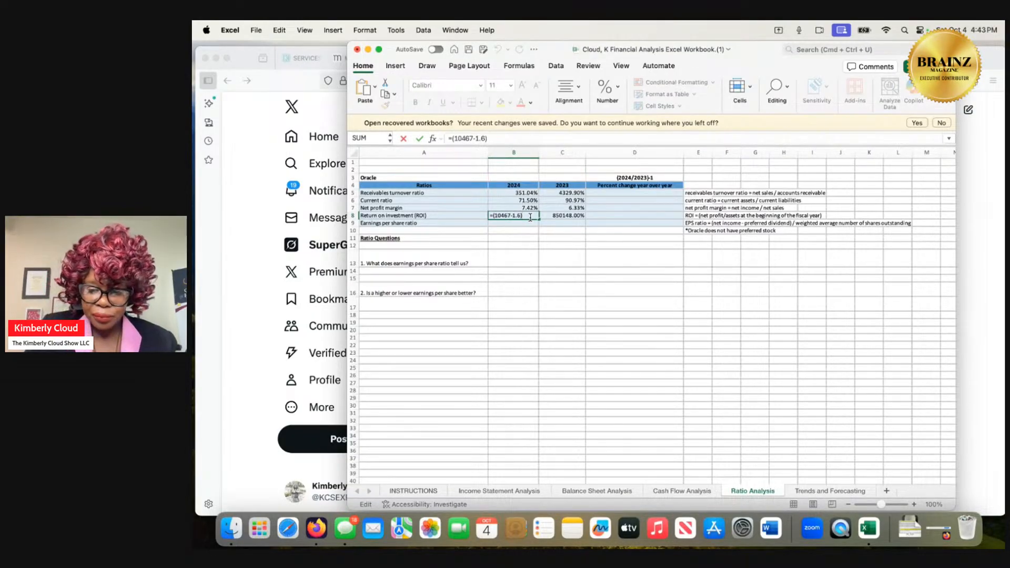
text(1.0)
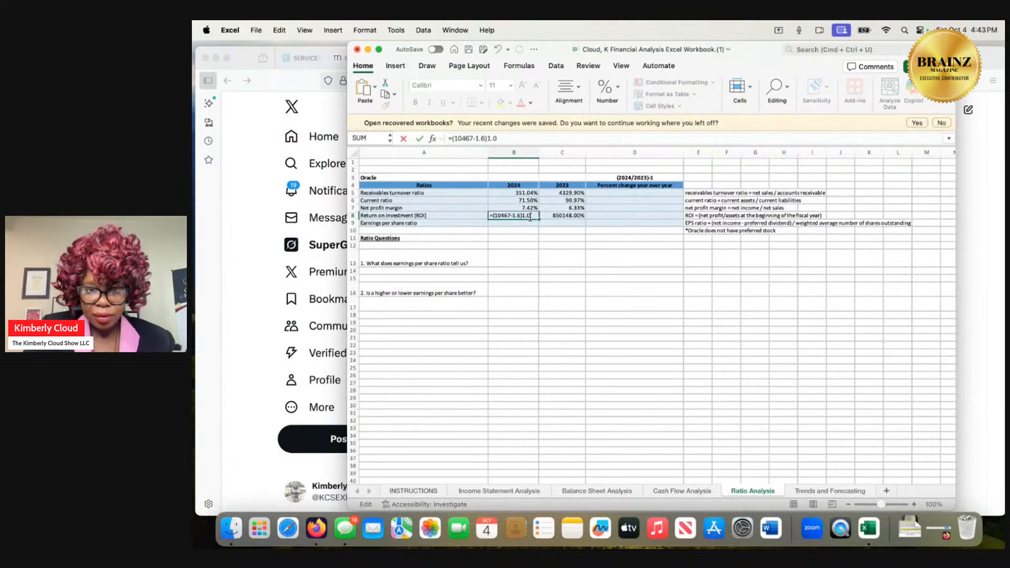
key(Return)
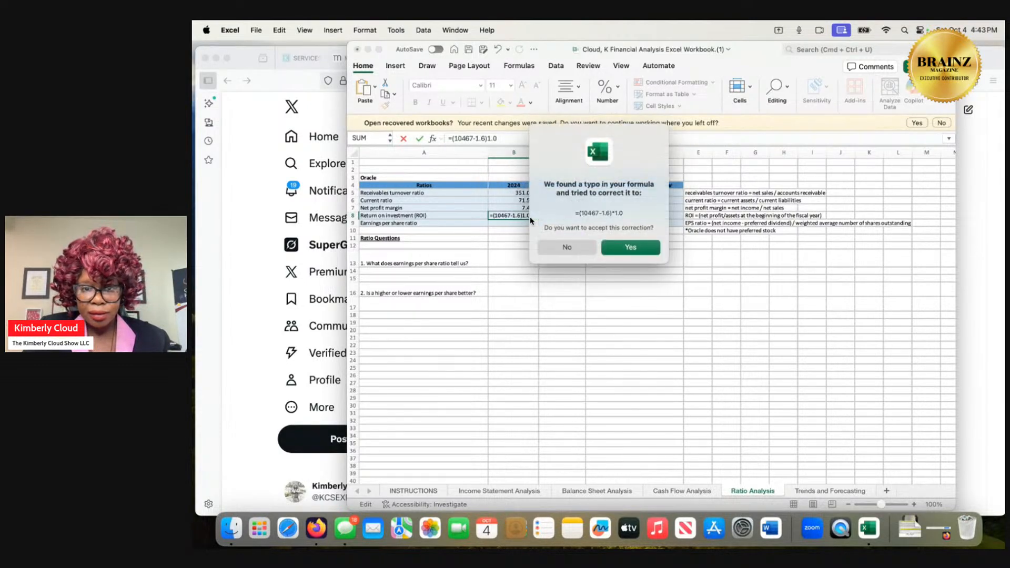
click(619, 252)
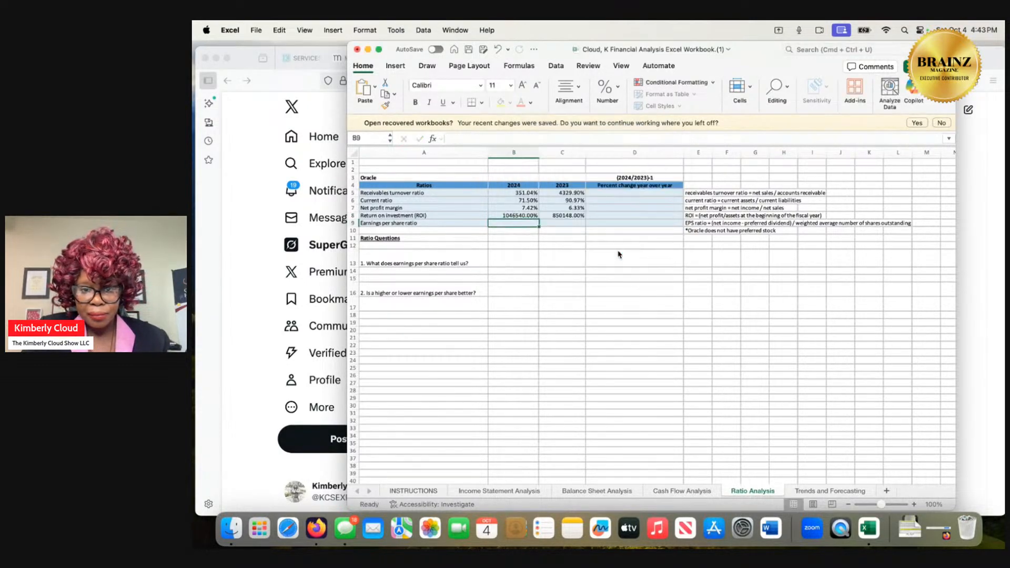
click(527, 216)
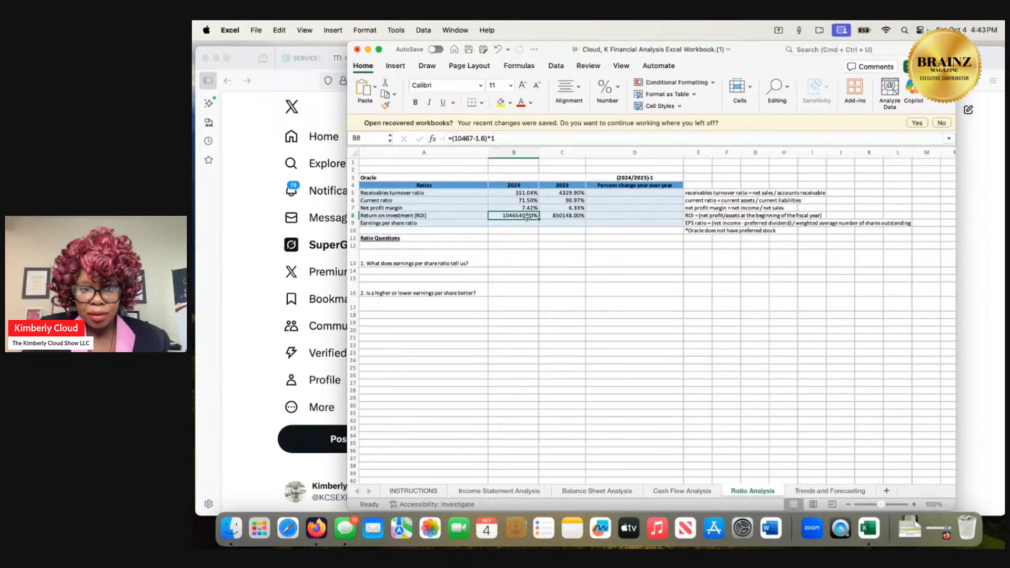
click(491, 139)
key(BackSpace)
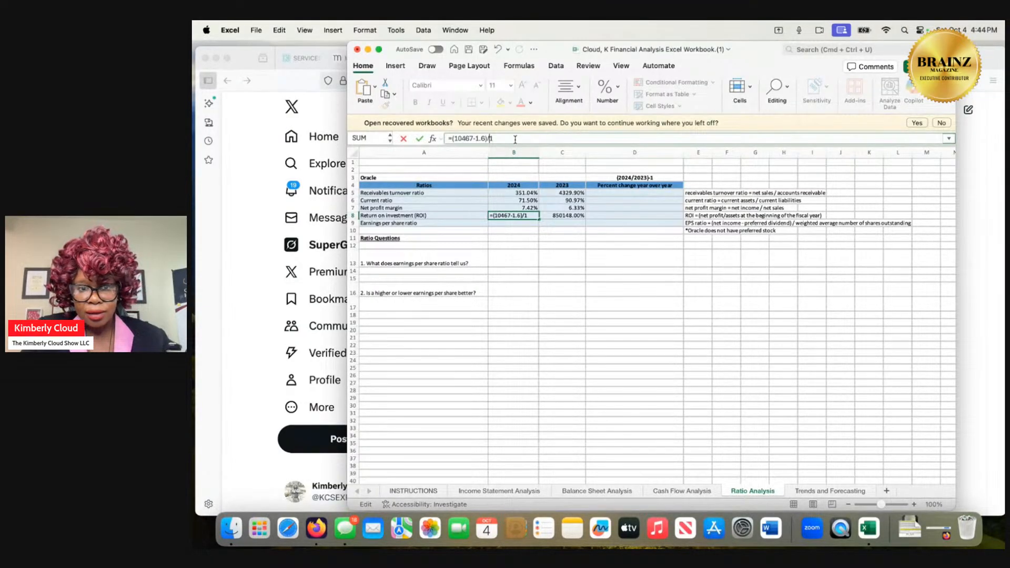
key(Return)
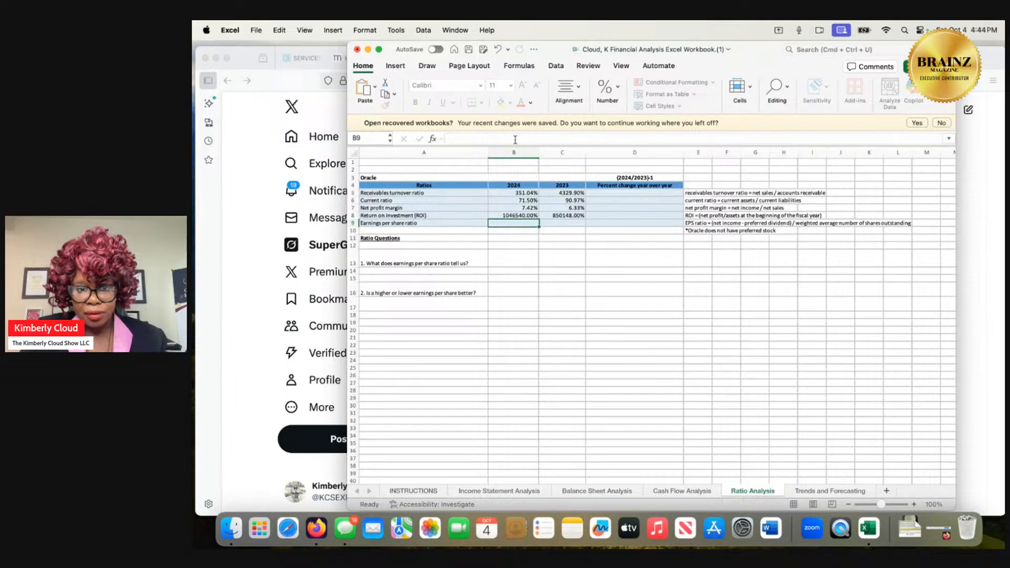
Change the 2023 return on investment formula to =(8503-1.52)/1.0.
click(555, 217)
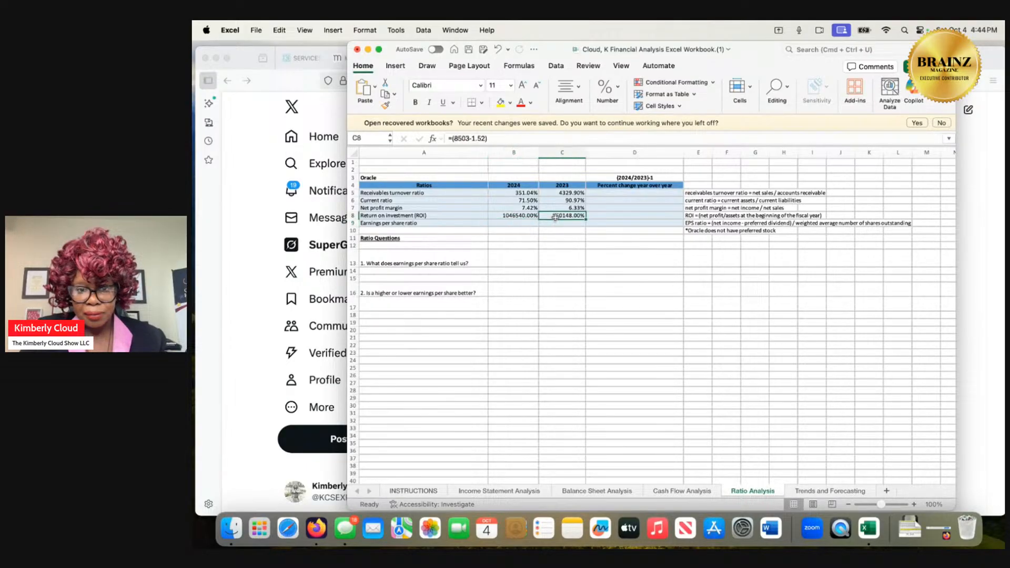
click(502, 137)
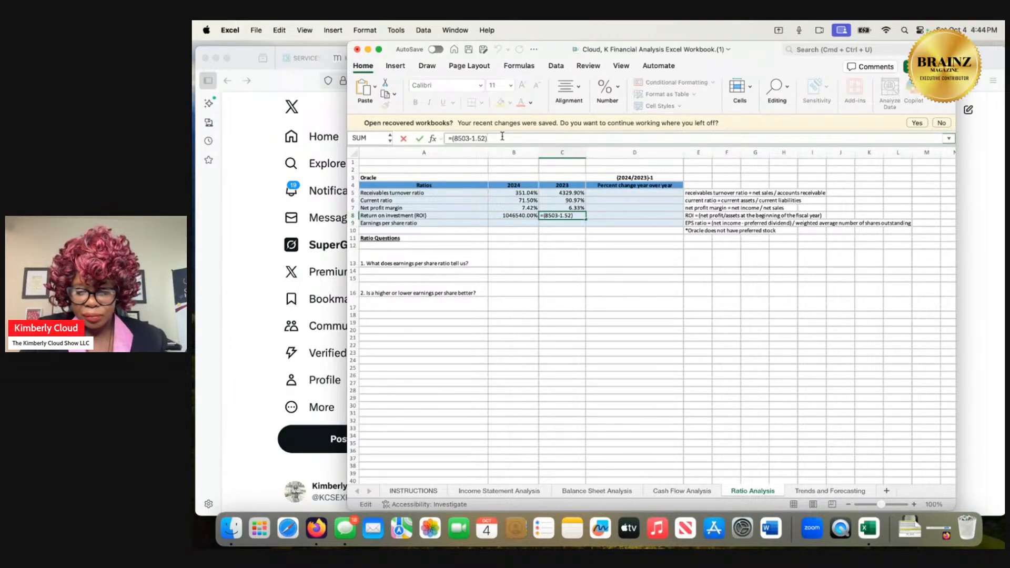
text(/1)
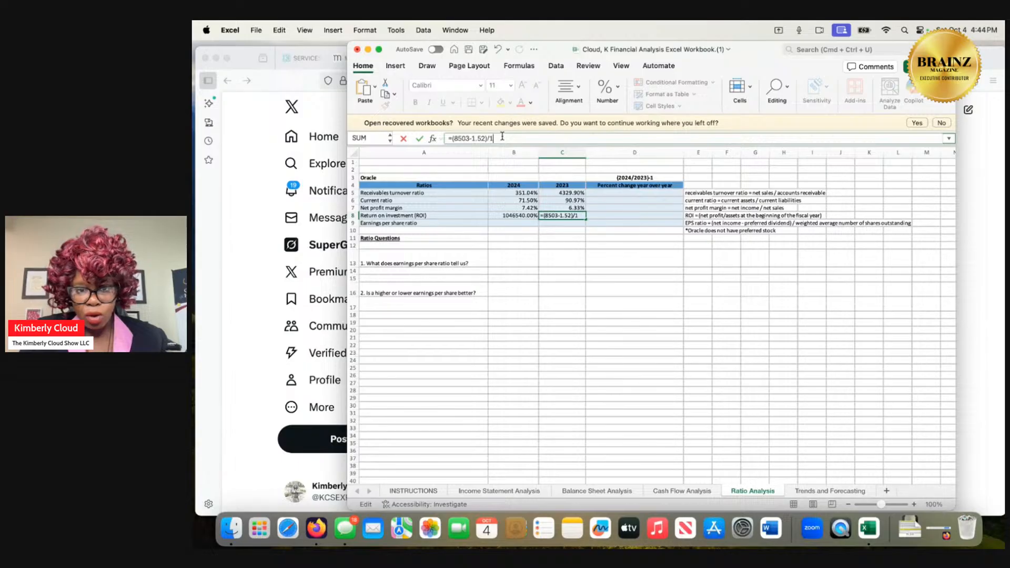
text(.0)
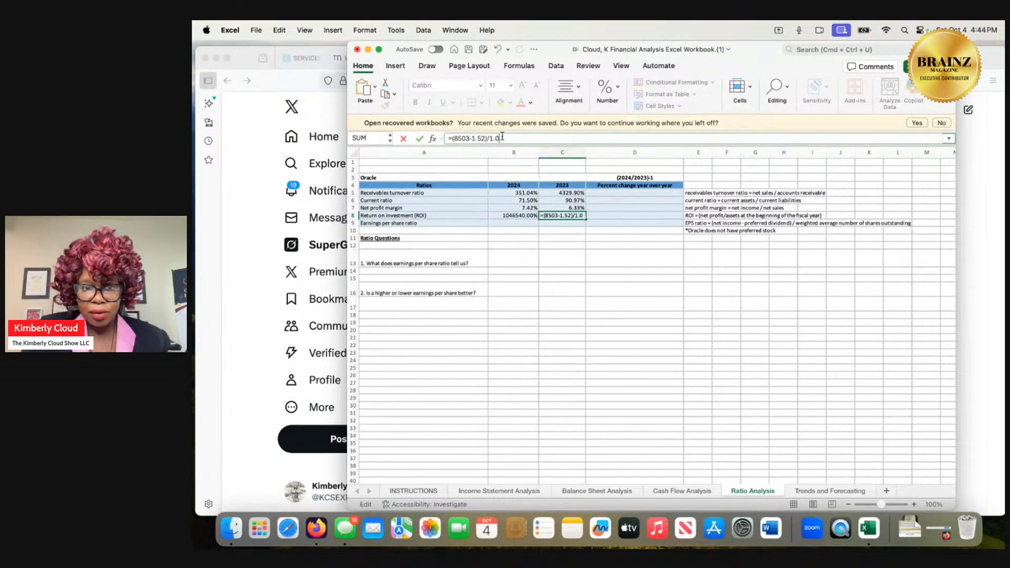
key(Return)
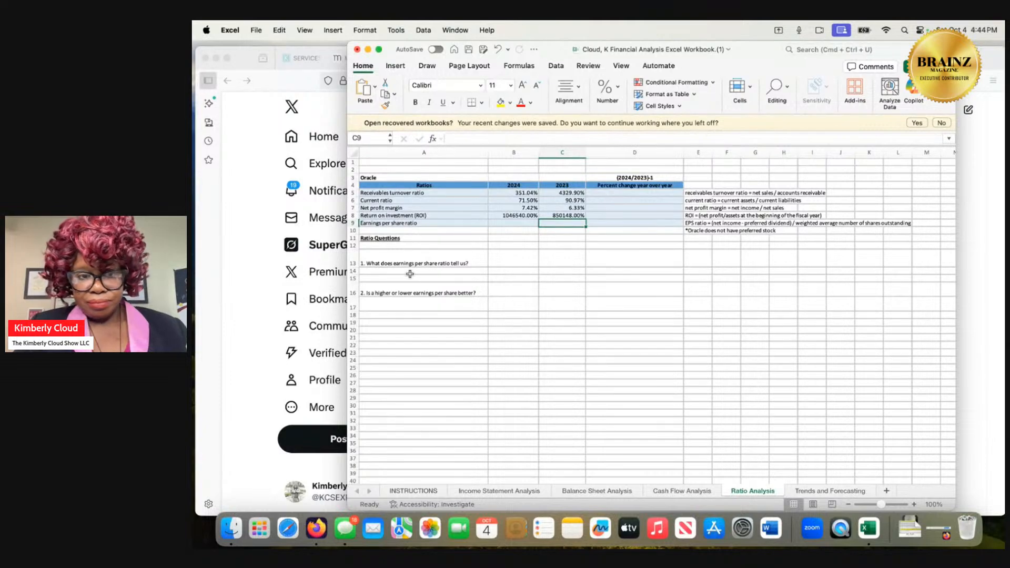
Review the 2024 formulas for receivables turnover, current ratio, net profit margin and return on investment, ending on the empty 2024 earnings per share cell.
scroll(405, 272, right, 1)
scroll(403, 273, down, 1)
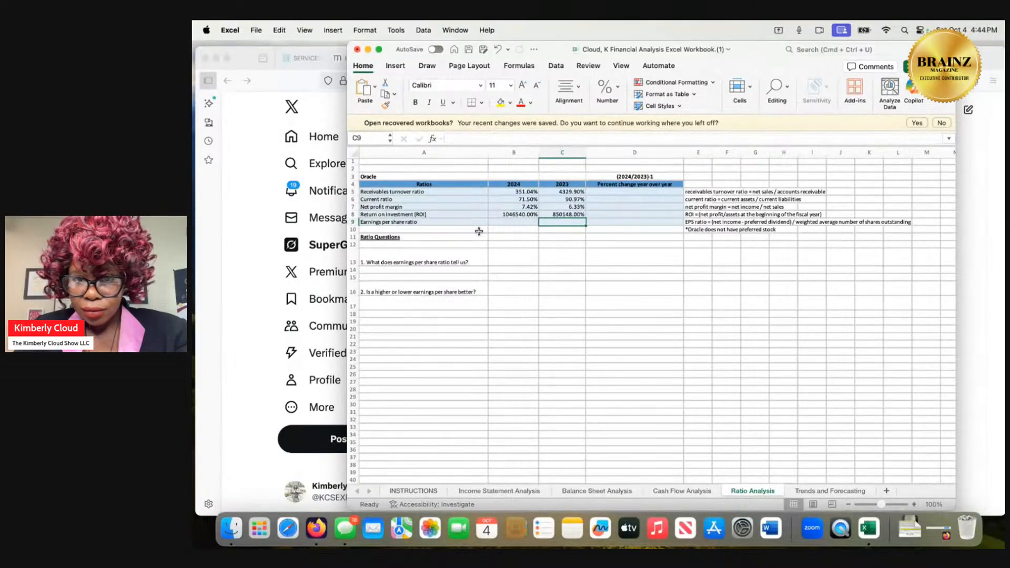
click(506, 214)
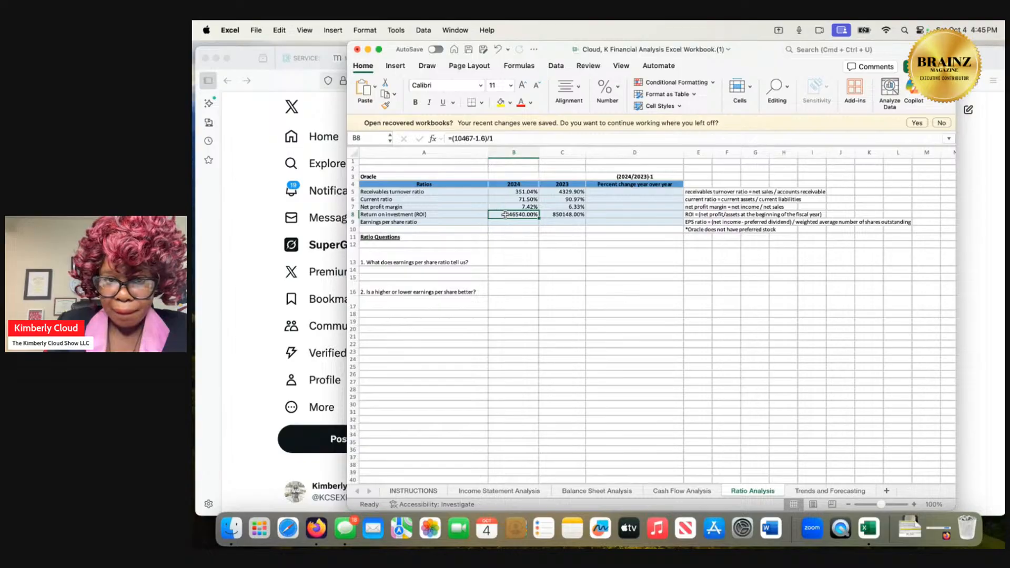
click(518, 192)
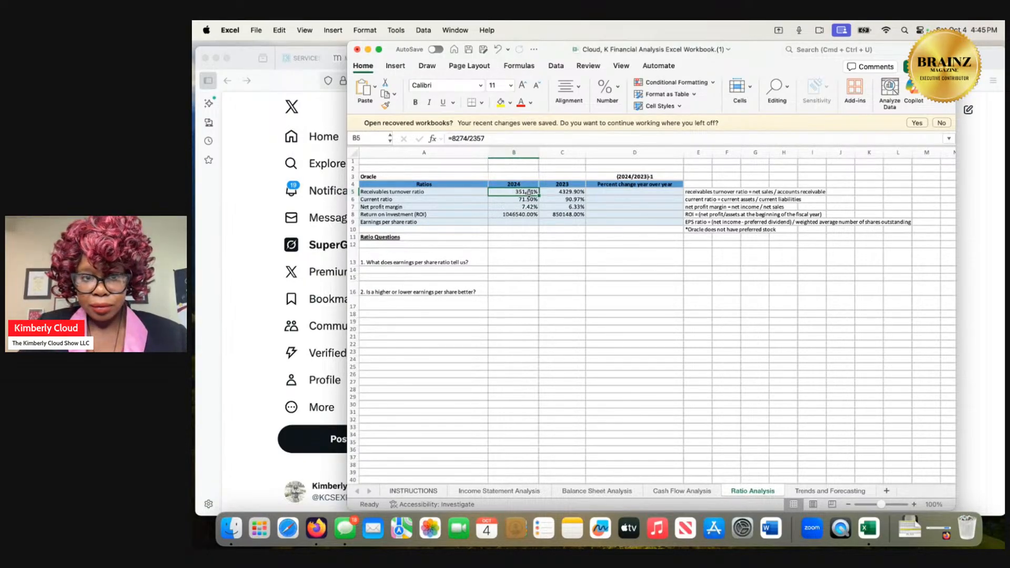
double_click(529, 193)
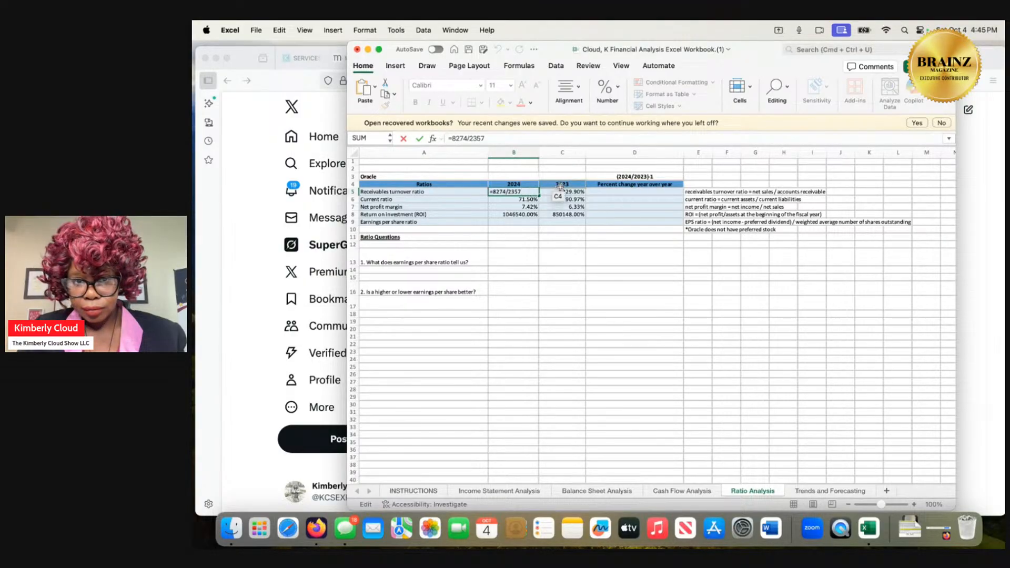
click(532, 200)
double_click(533, 200)
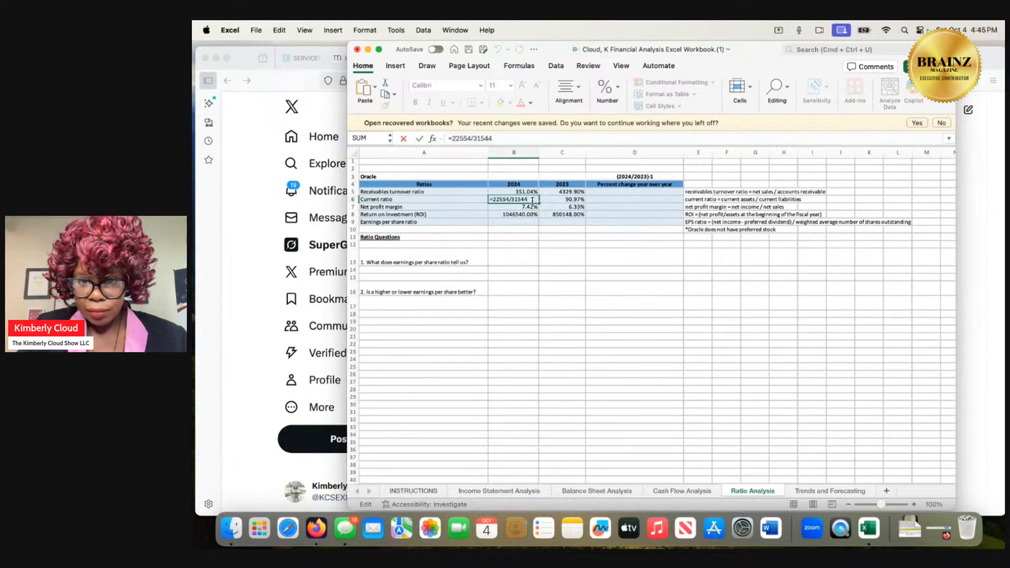
key(Return)
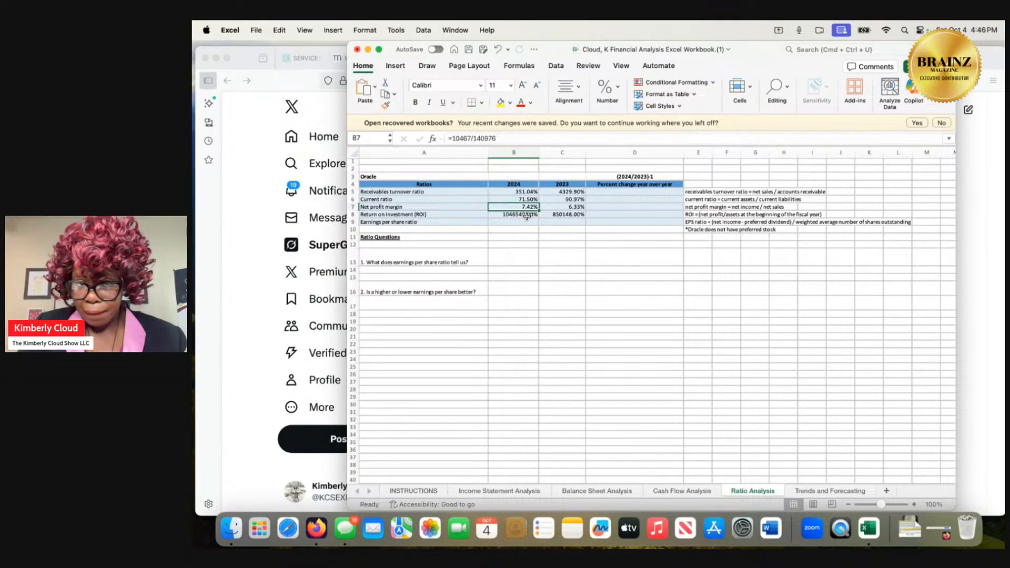
double_click(528, 207)
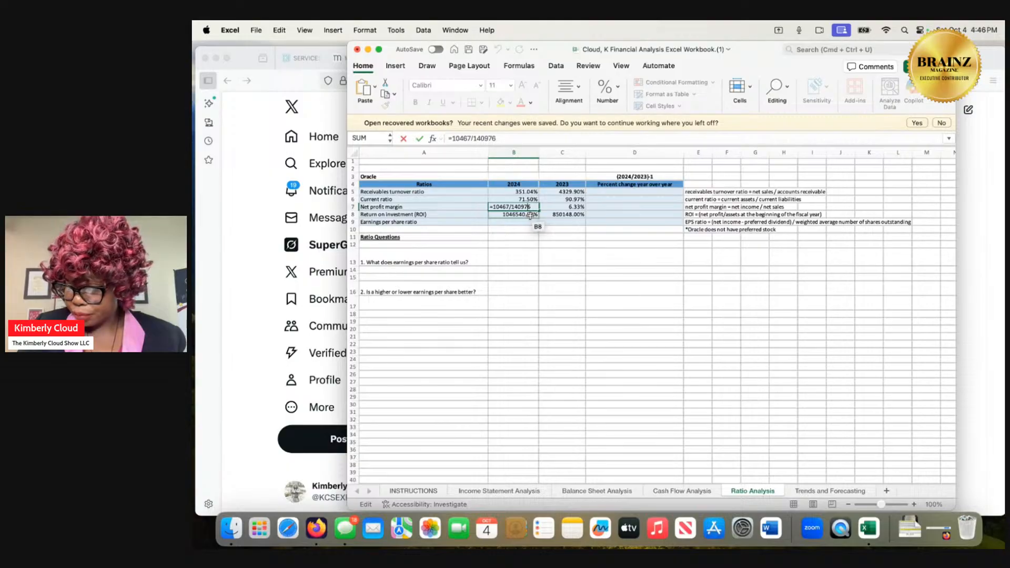
double_click(530, 215)
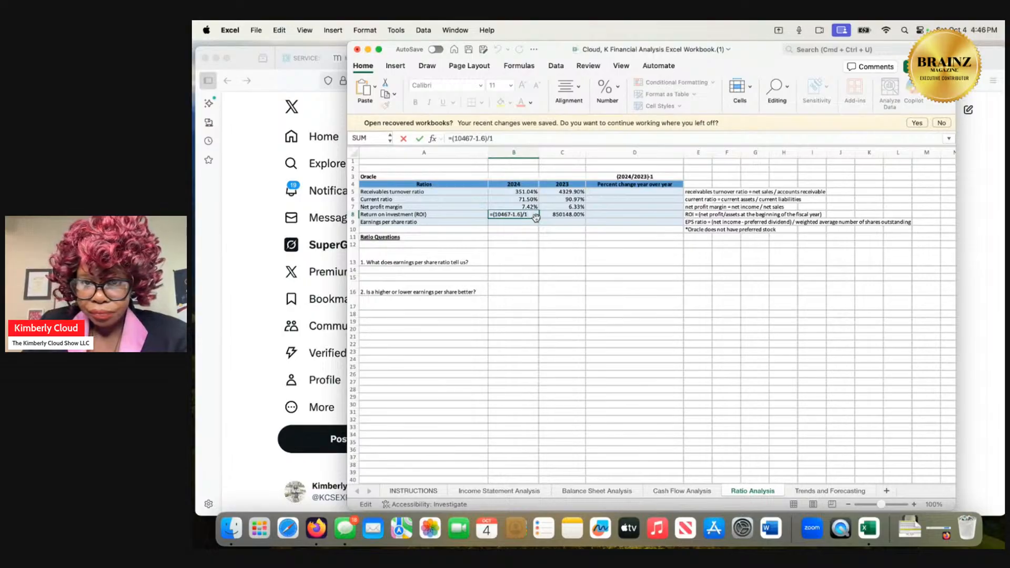
click(511, 224)
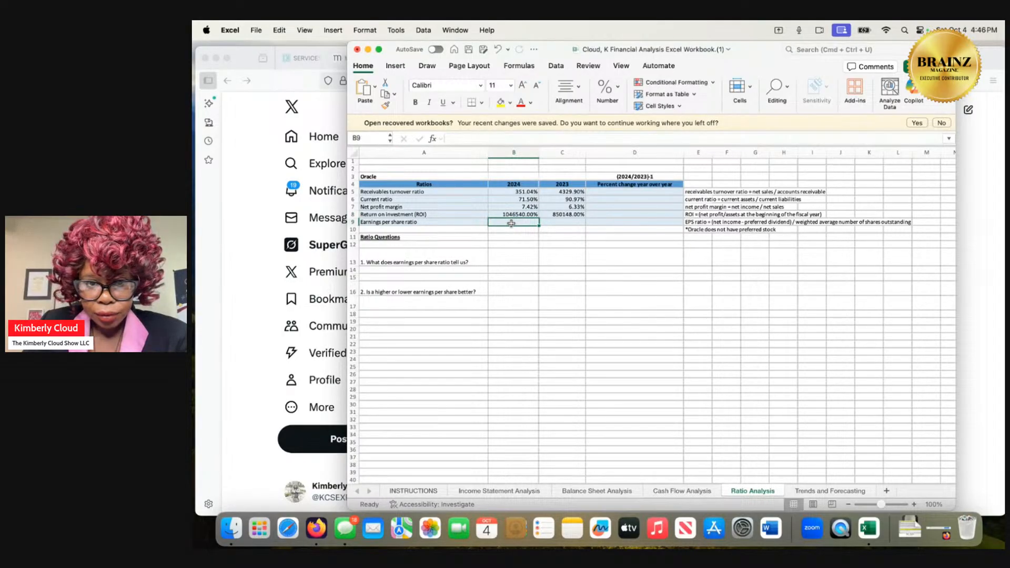
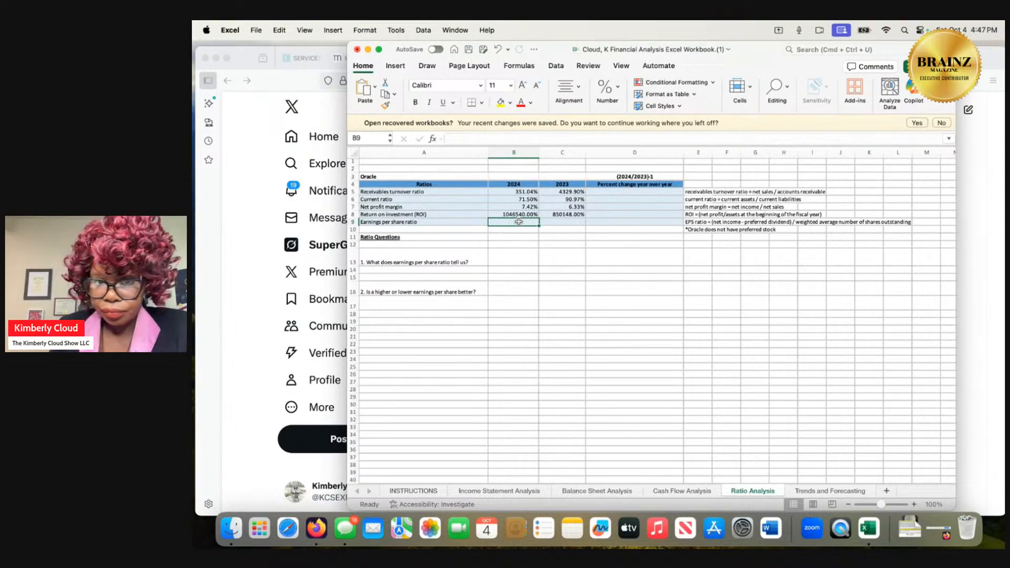
Enter the formula =(10467-1.6)/1 for the 2024 earnings per share ratio in cell B9, using the ROI formula above it as reference.
double_click(521, 215)
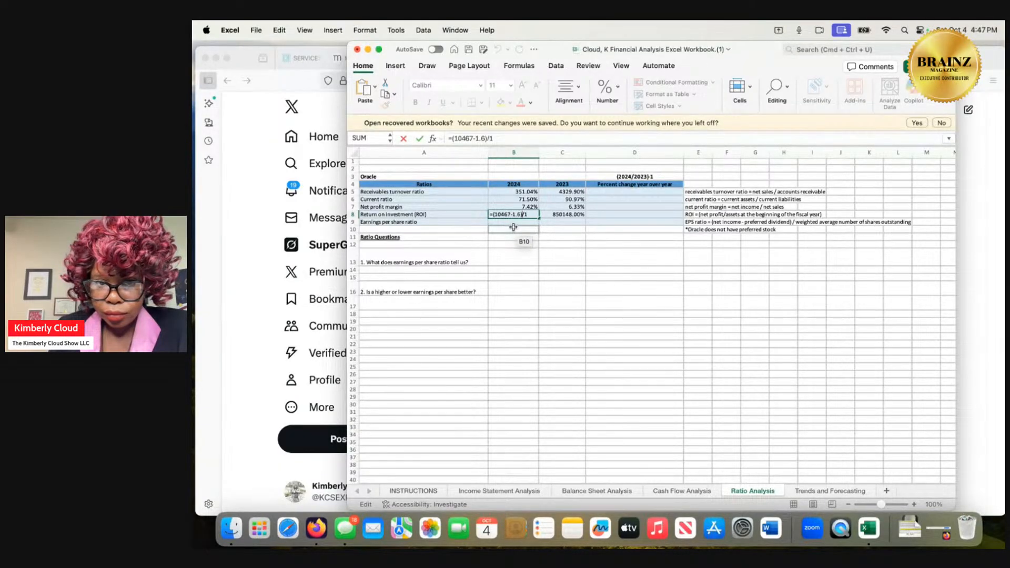
click(512, 223)
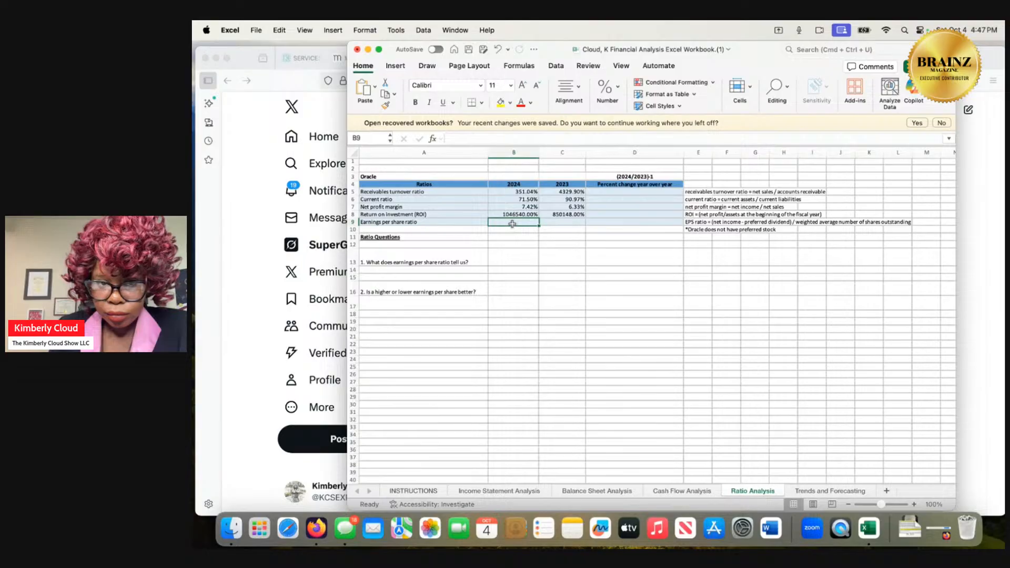
double_click(512, 224)
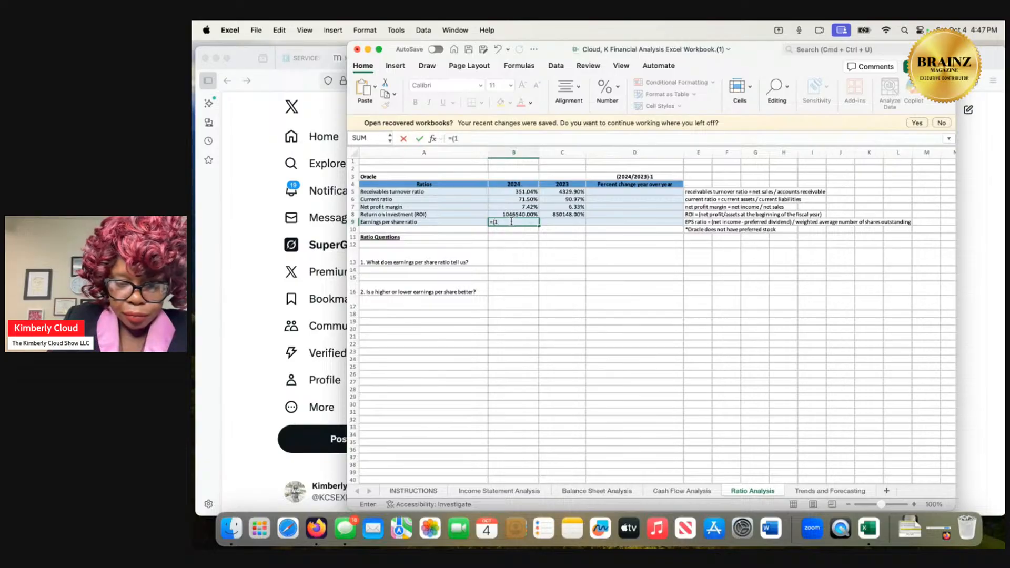
text(0)
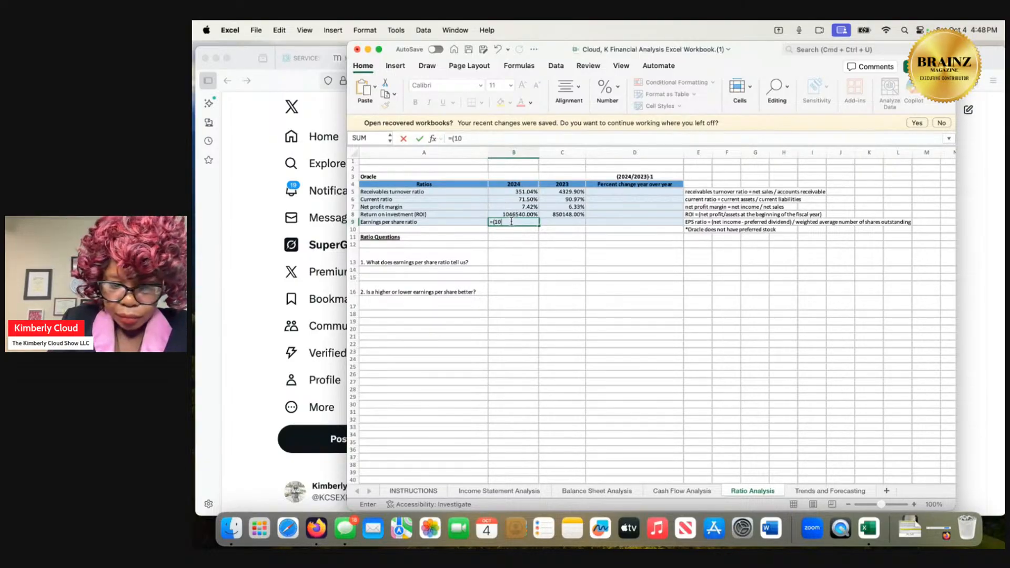
text(467)
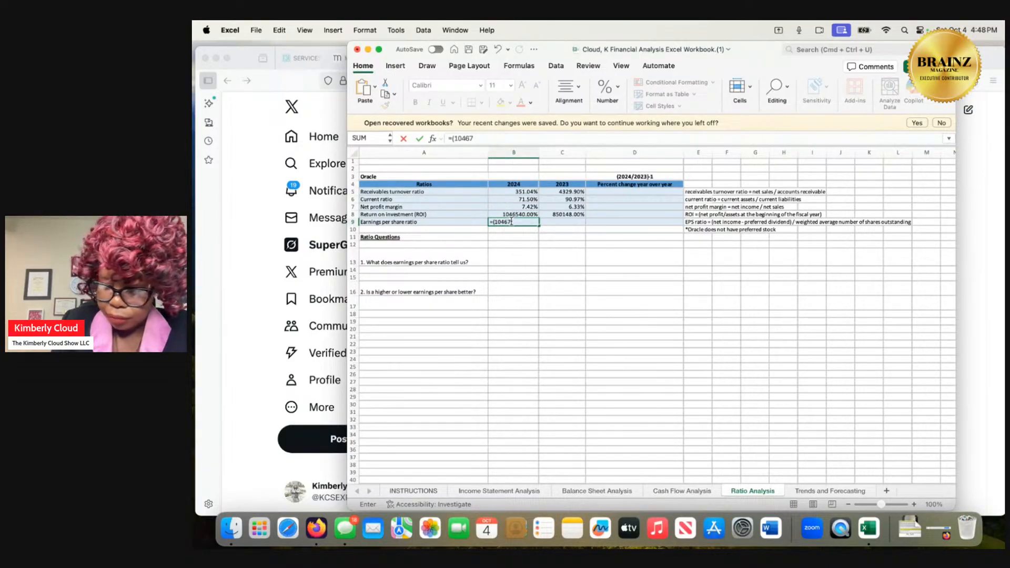
text(-1)
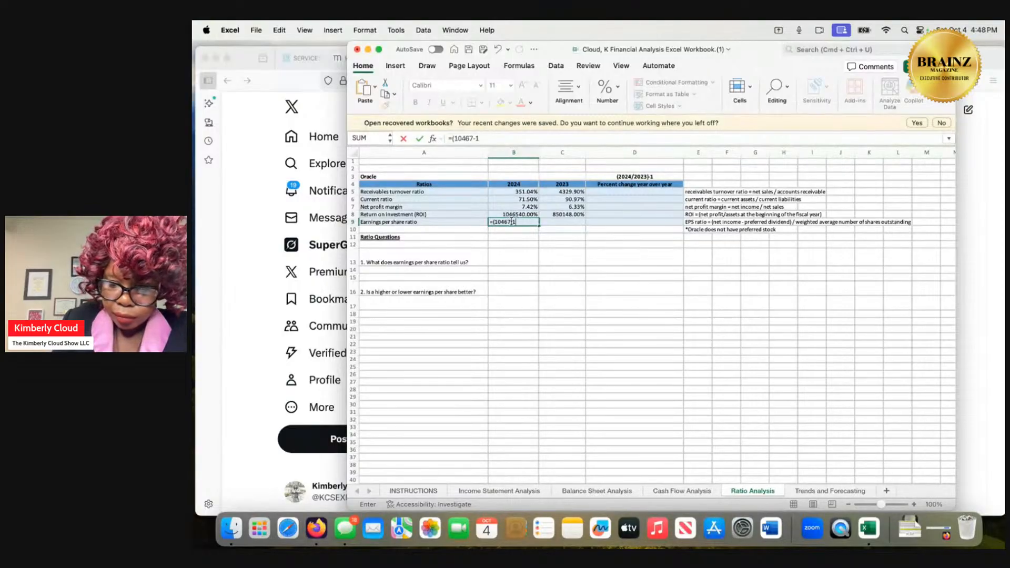
text(.6)
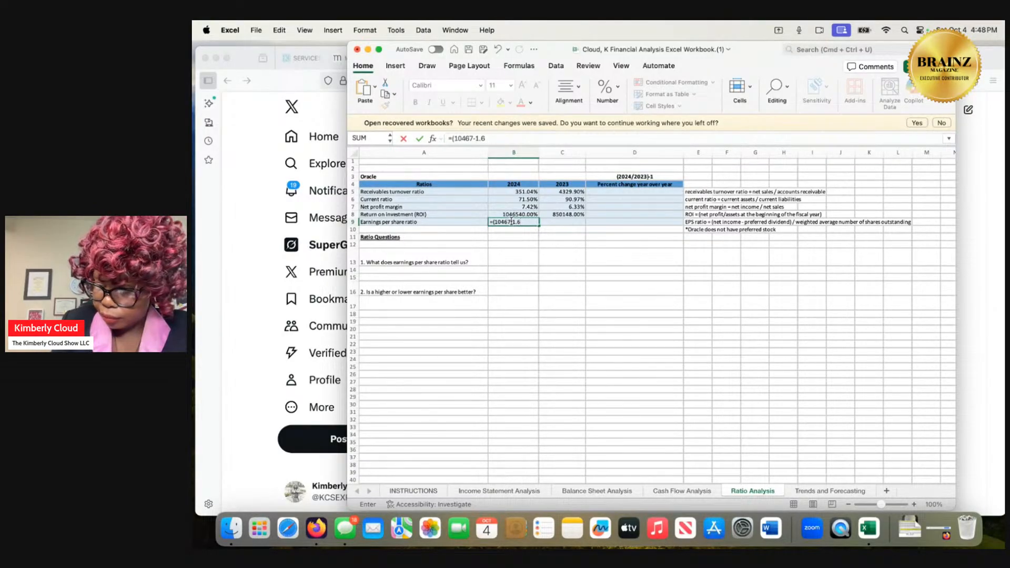
text())
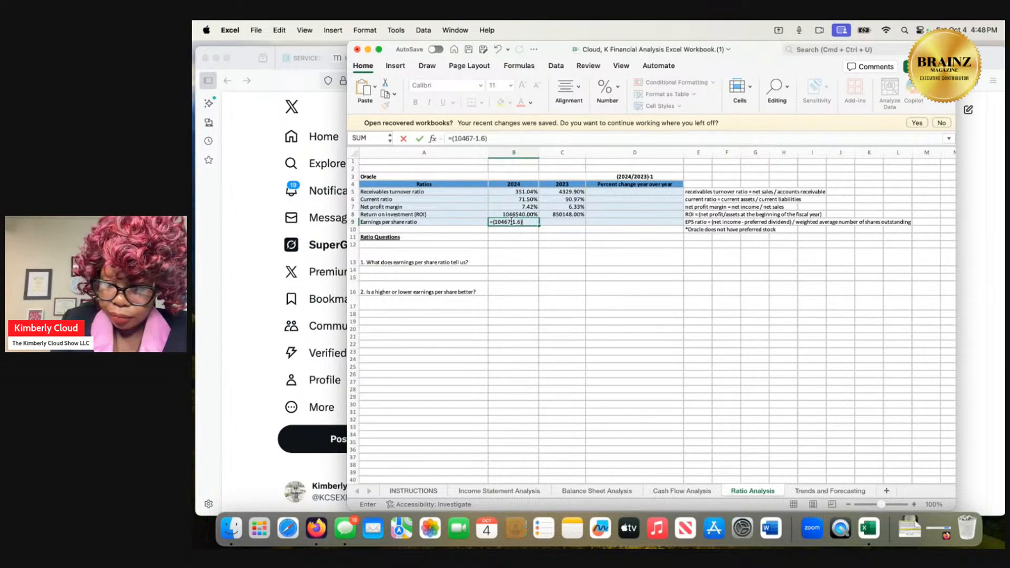
text(/)
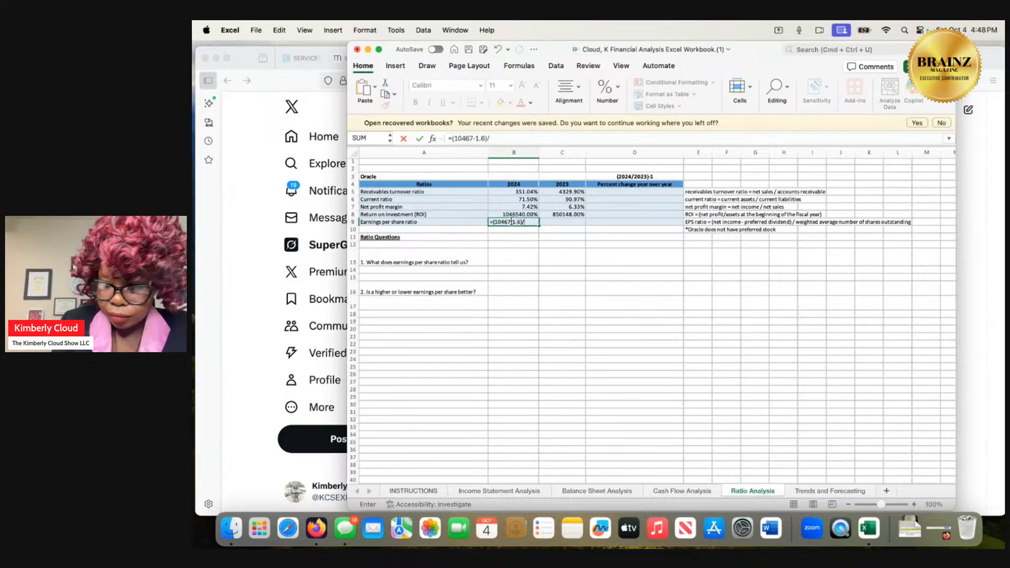
text(1)
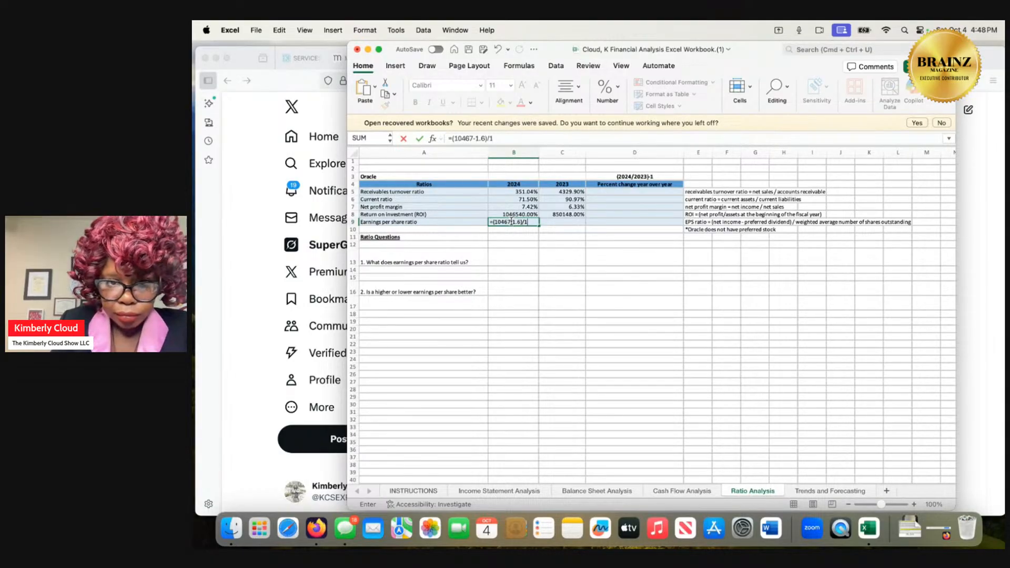
key(Return)
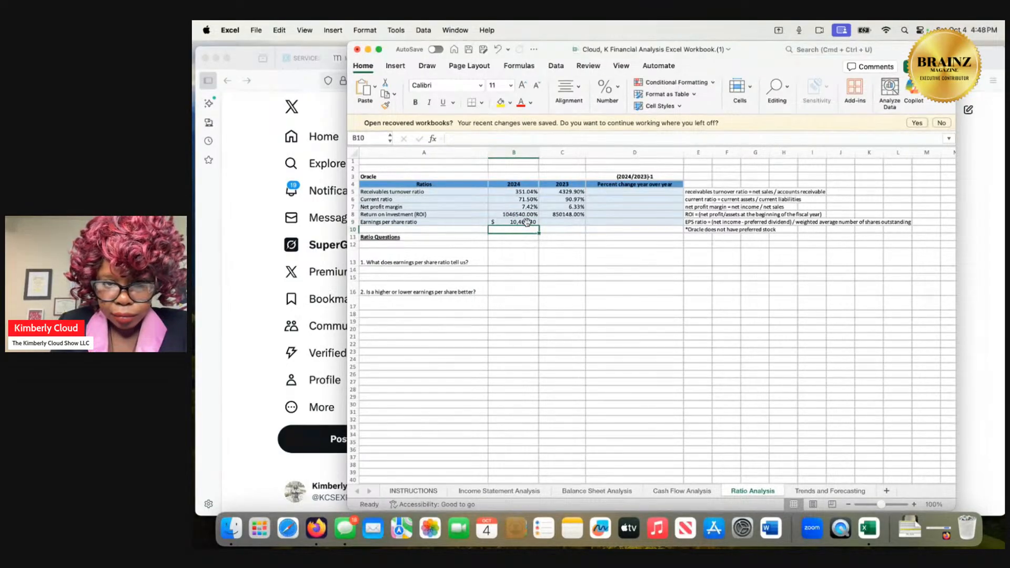
Format the 2024 earnings per share cell B9 as Percentage with 2 decimal places.
click(526, 222)
right_click(527, 222)
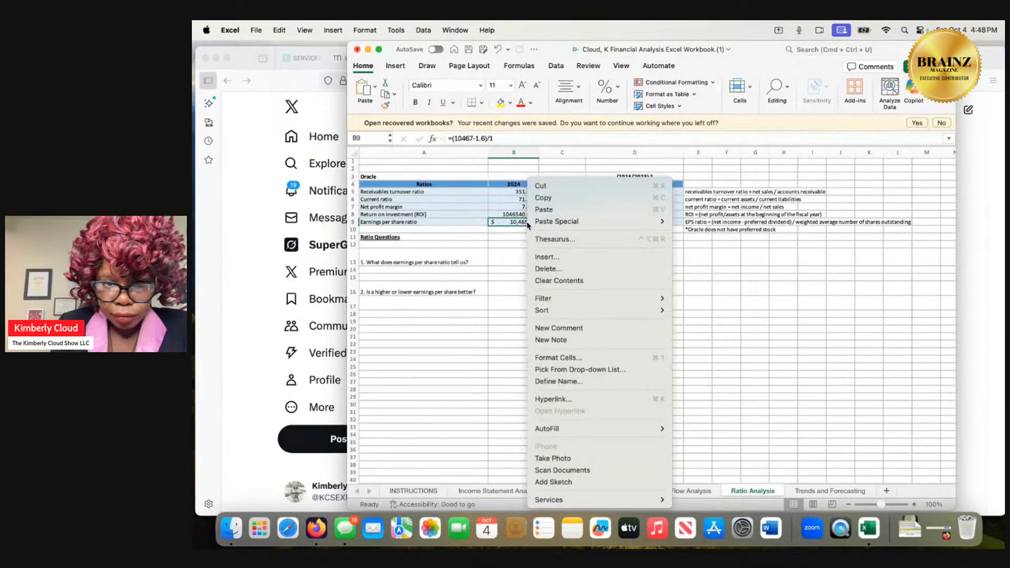
click(559, 359)
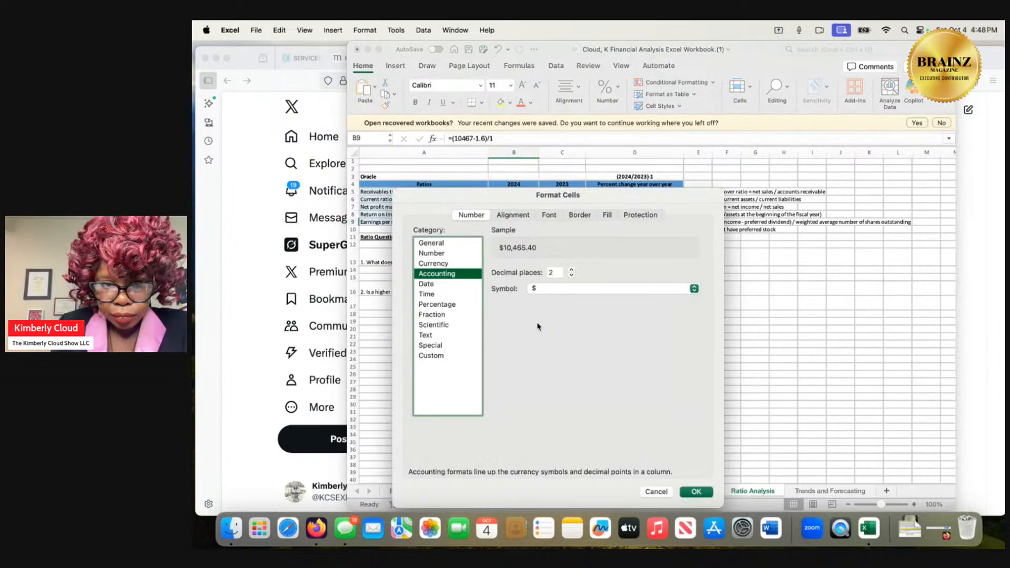
click(435, 305)
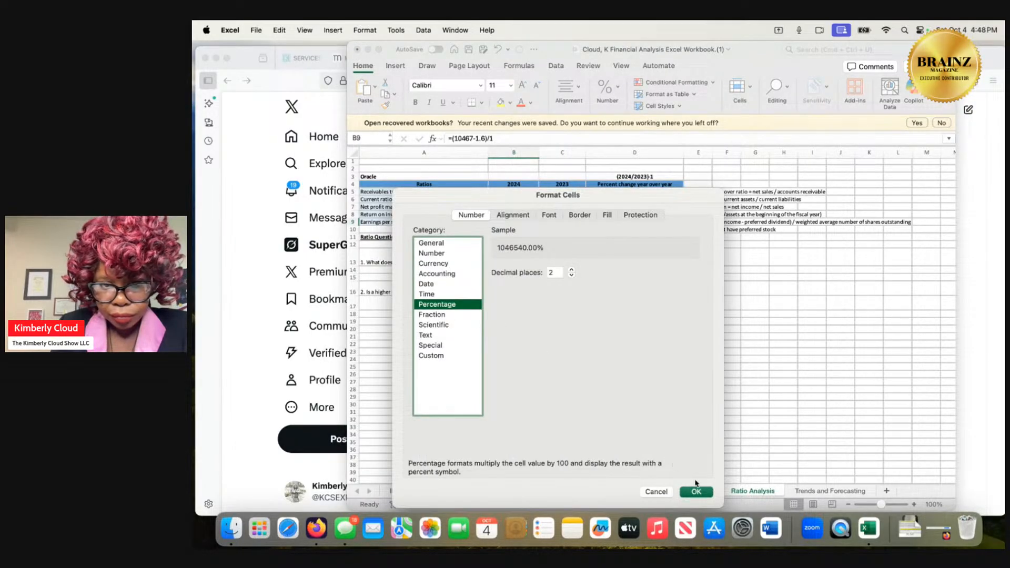
click(705, 495)
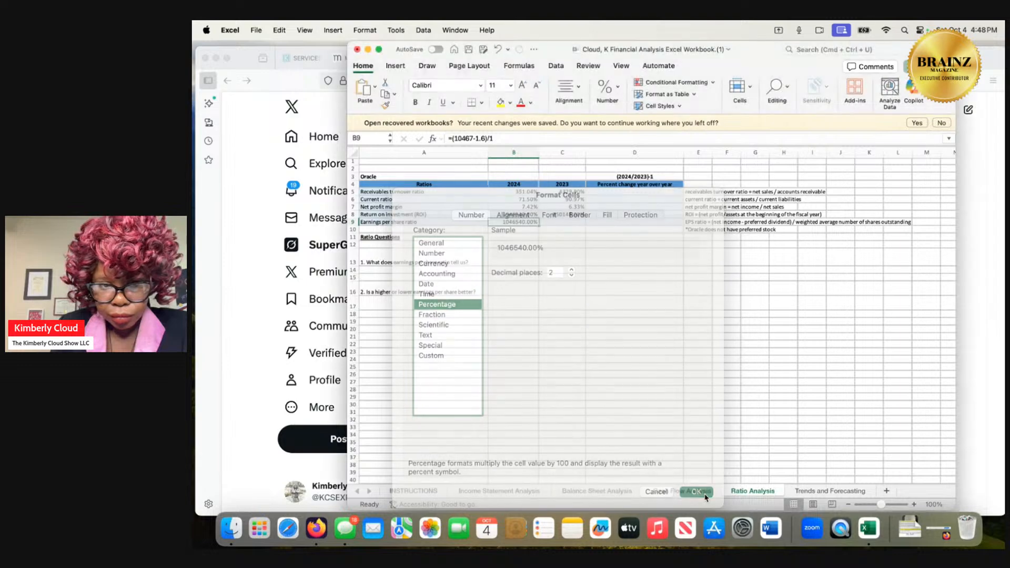
Enter the formula =(8503-1.52)/1 for the 2023 earnings per share ratio in cell C9, using the 2023 ROI formula as reference.
click(523, 213)
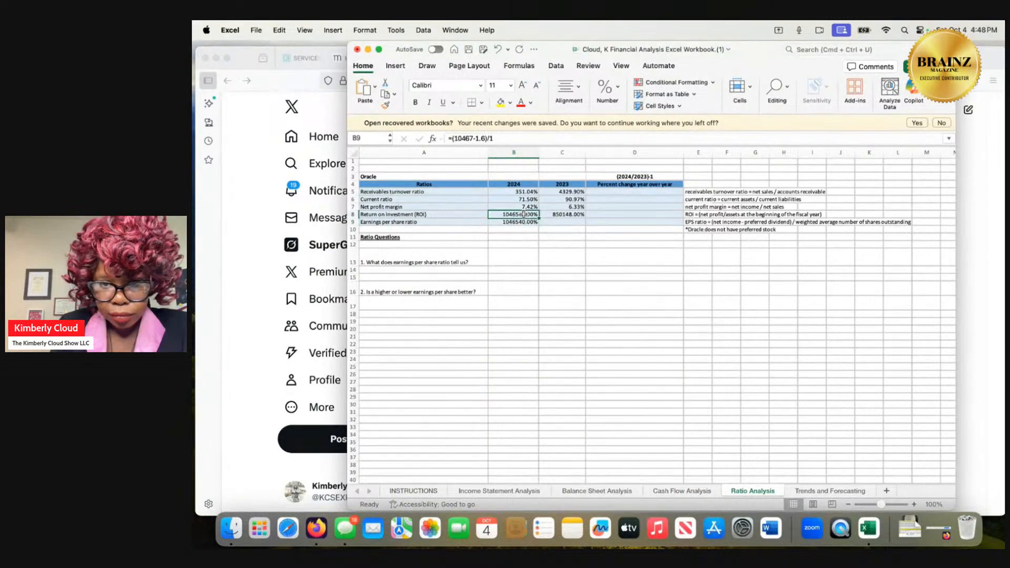
click(556, 222)
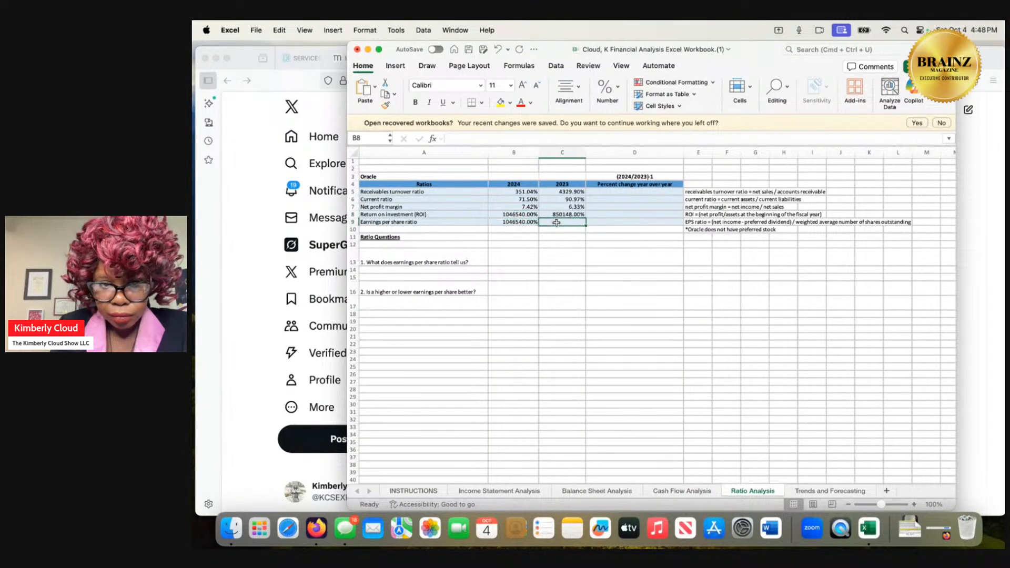
drag(563, 214, 565, 223)
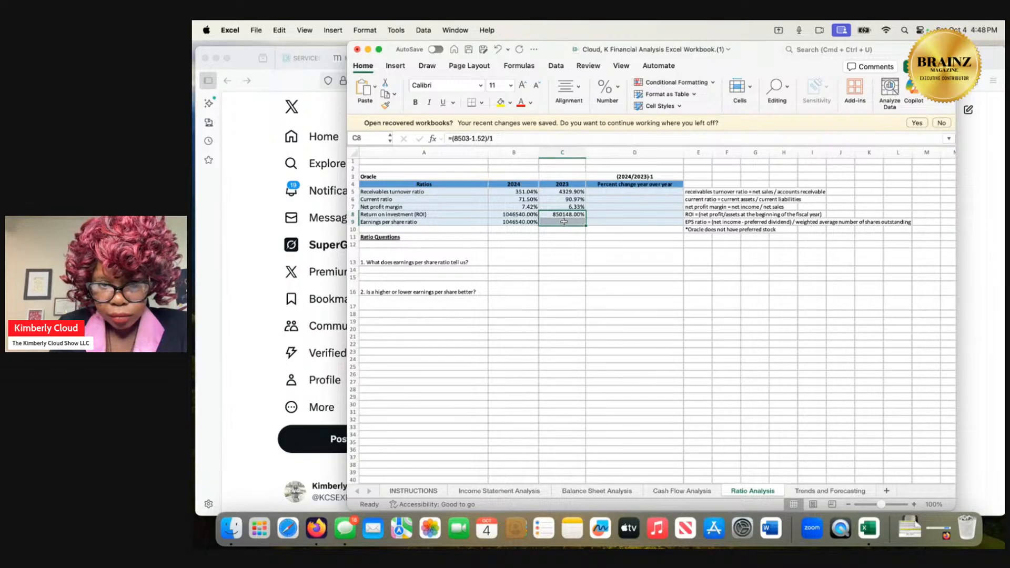
click(564, 220)
click(564, 217)
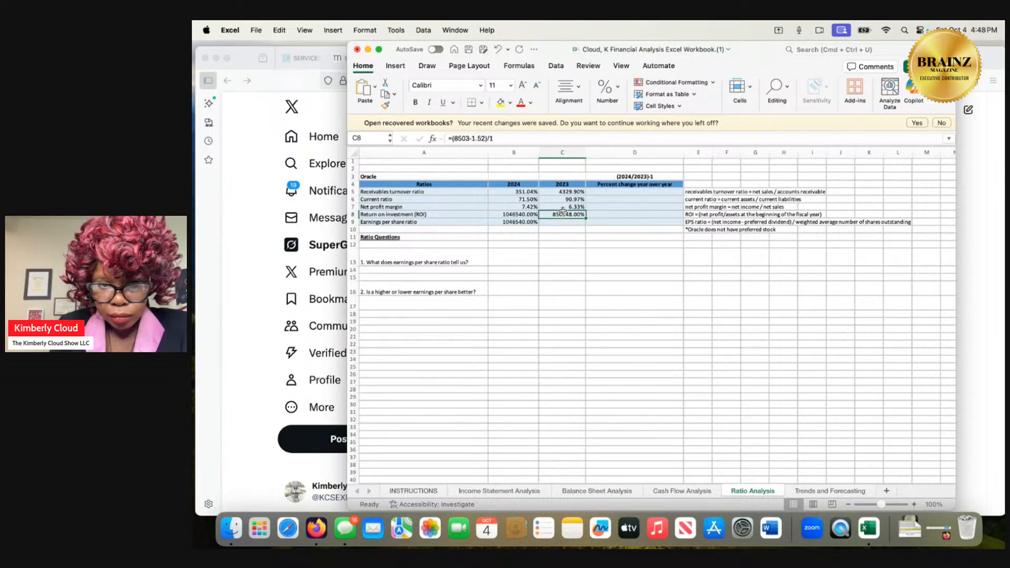
double_click(563, 212)
click(563, 216)
drag(562, 216, 563, 217)
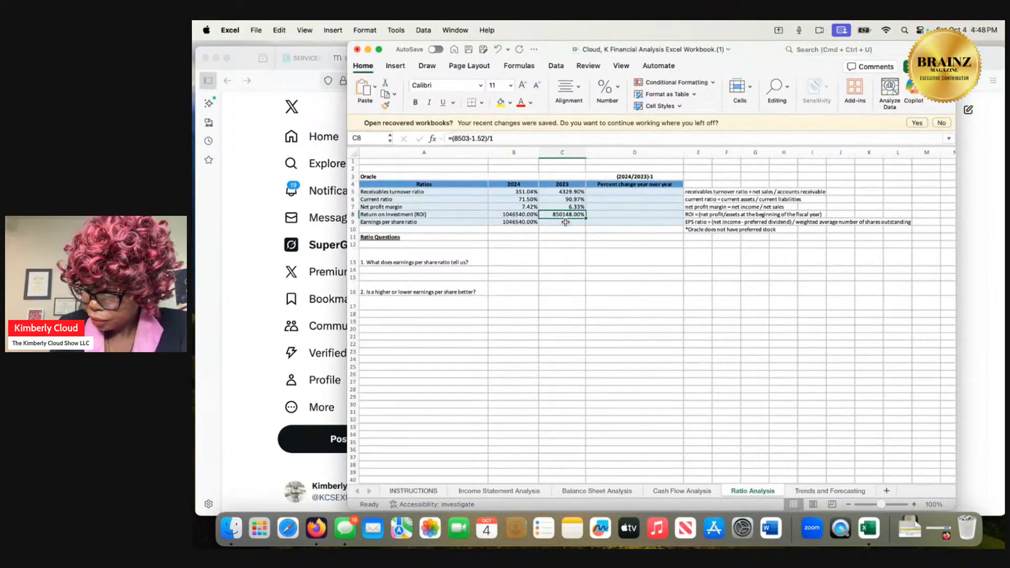
double_click(561, 222)
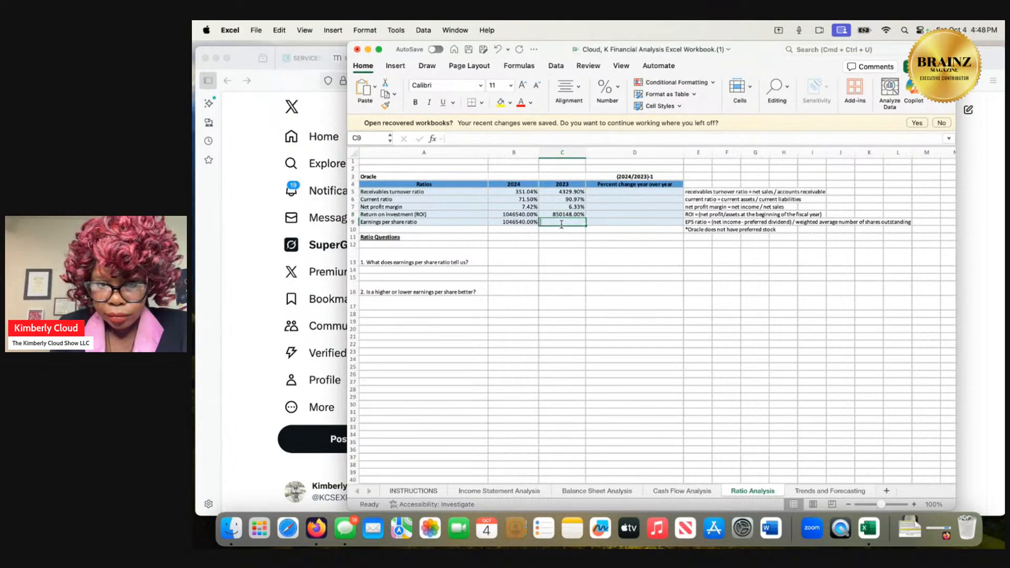
text(=)
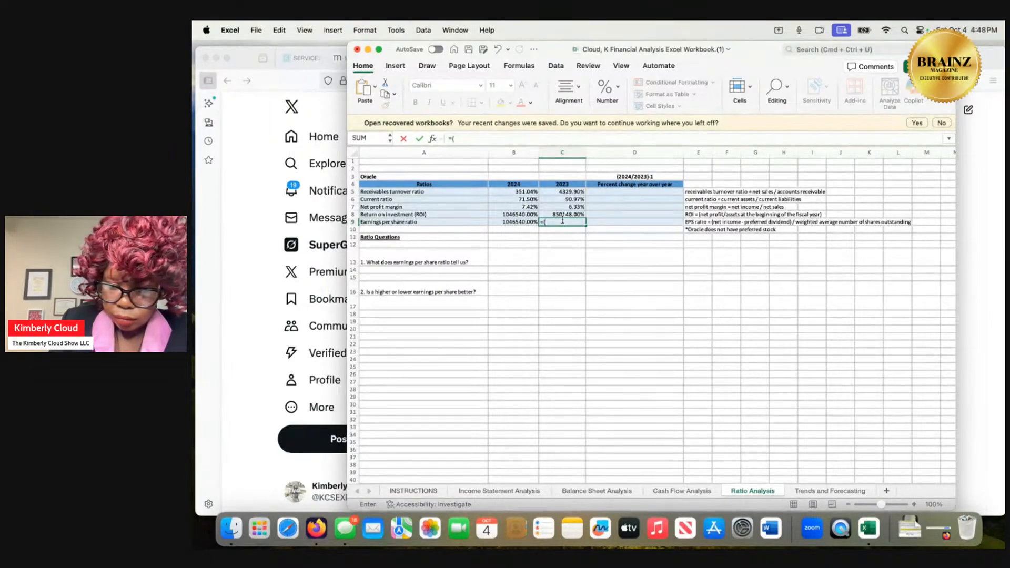
text((850)
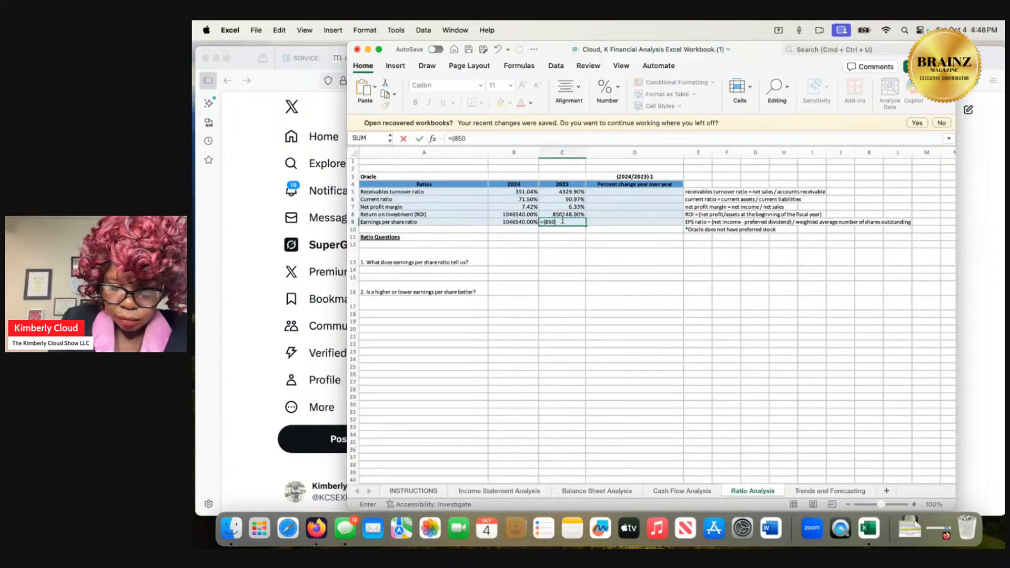
text(3-)
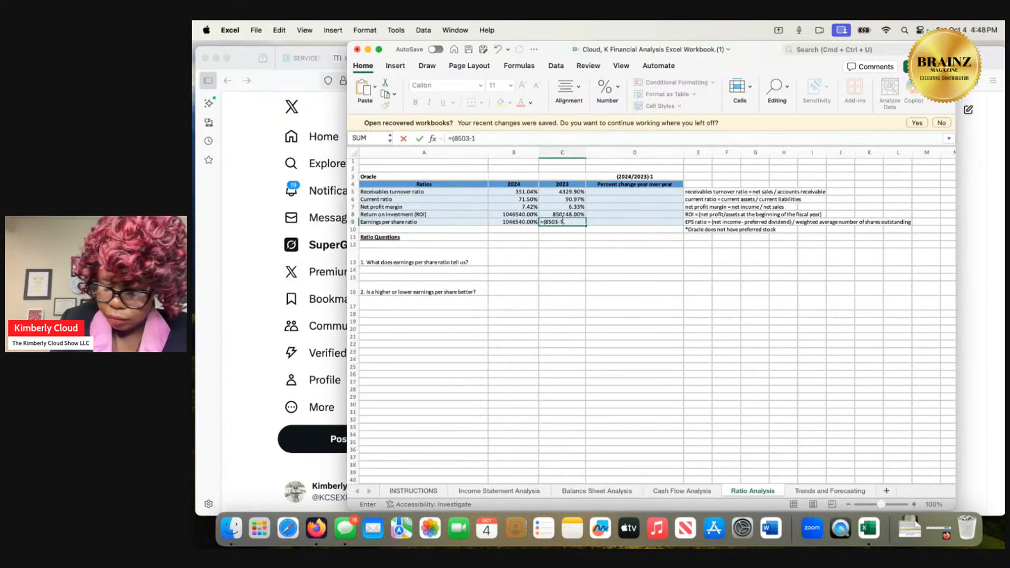
text(1.52)
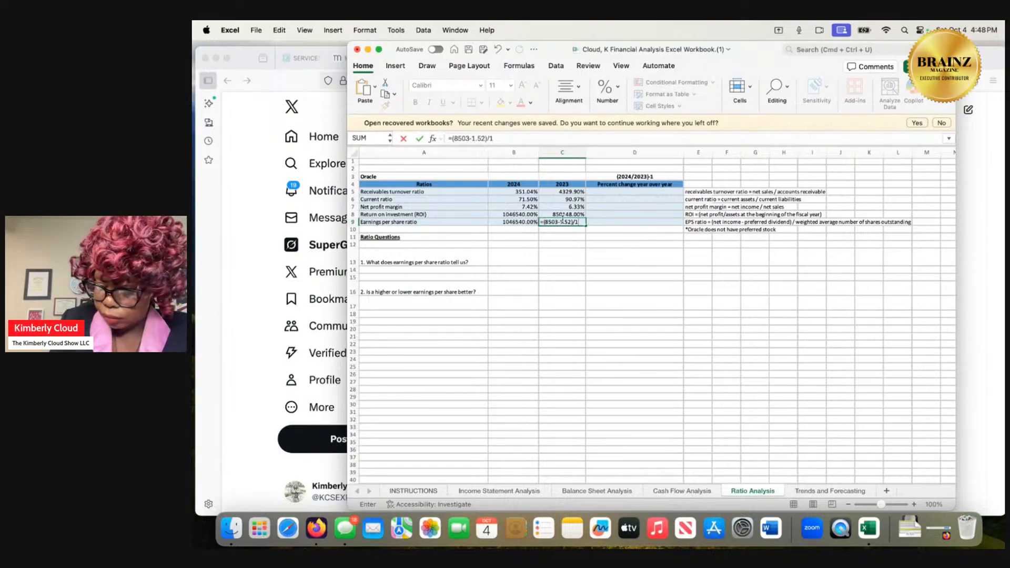
text()/1)
key(Return)
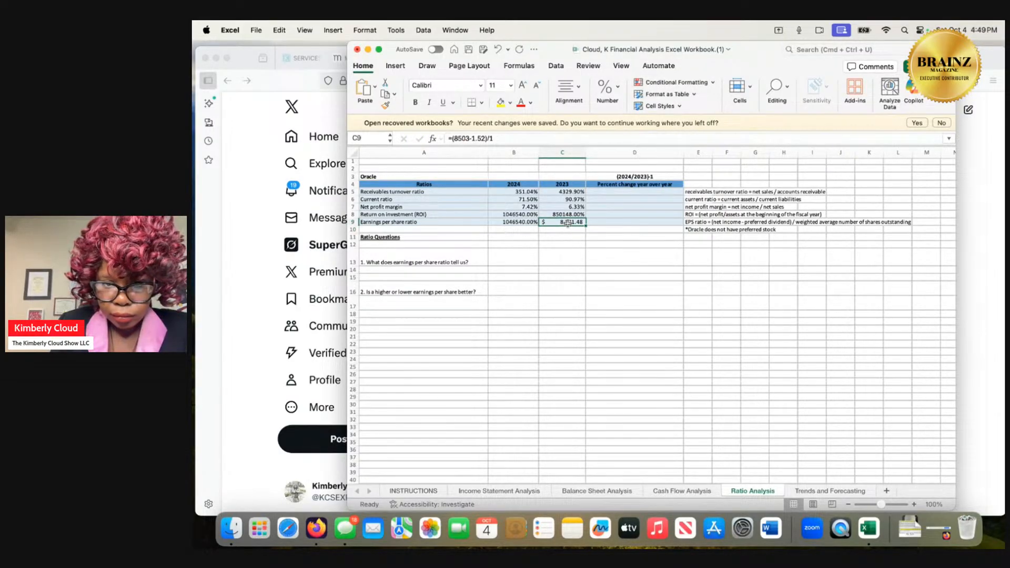
Format the 2023 earnings per share cell C9 as Percentage with 2 decimal places.
right_click(569, 226)
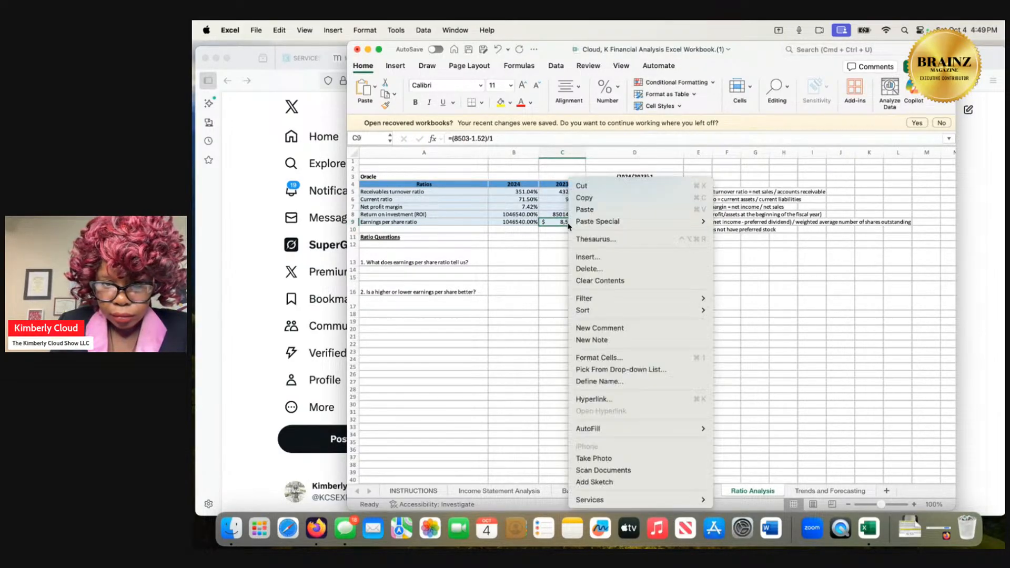
click(593, 357)
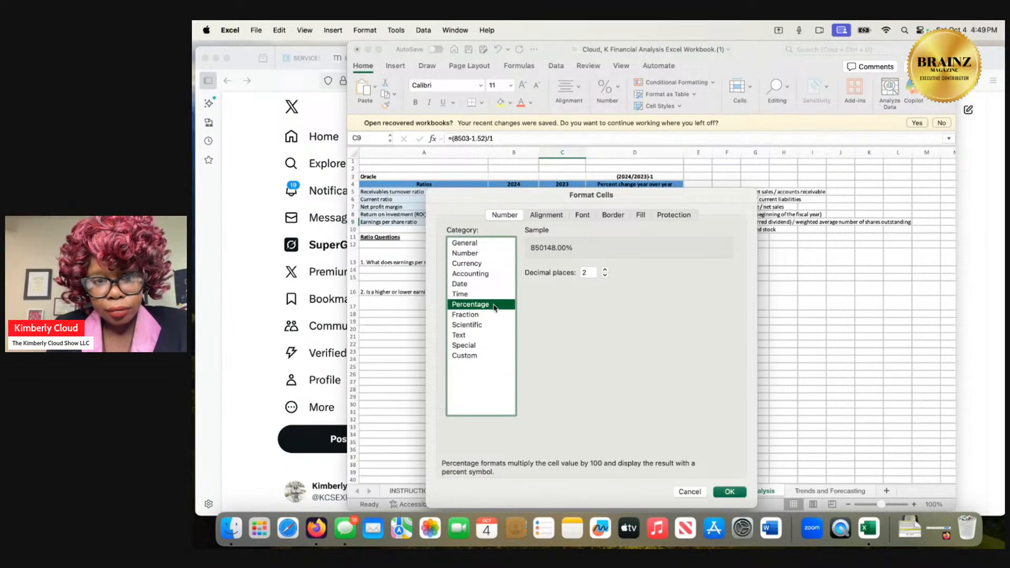
click(733, 490)
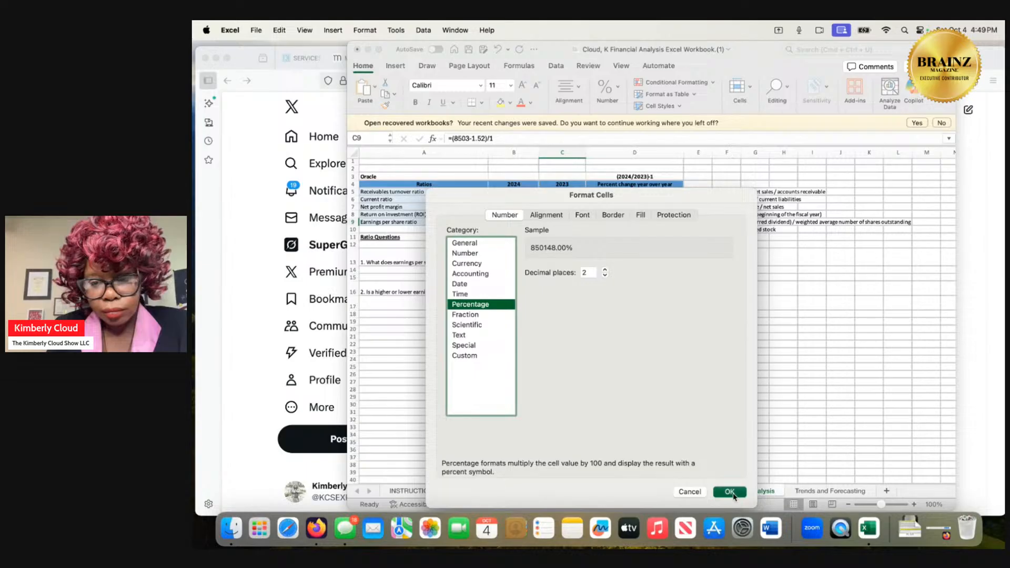
Inspect the formulas behind the 2024 return on investment and net profit margin ratios in cells B8 and B7.
click(527, 214)
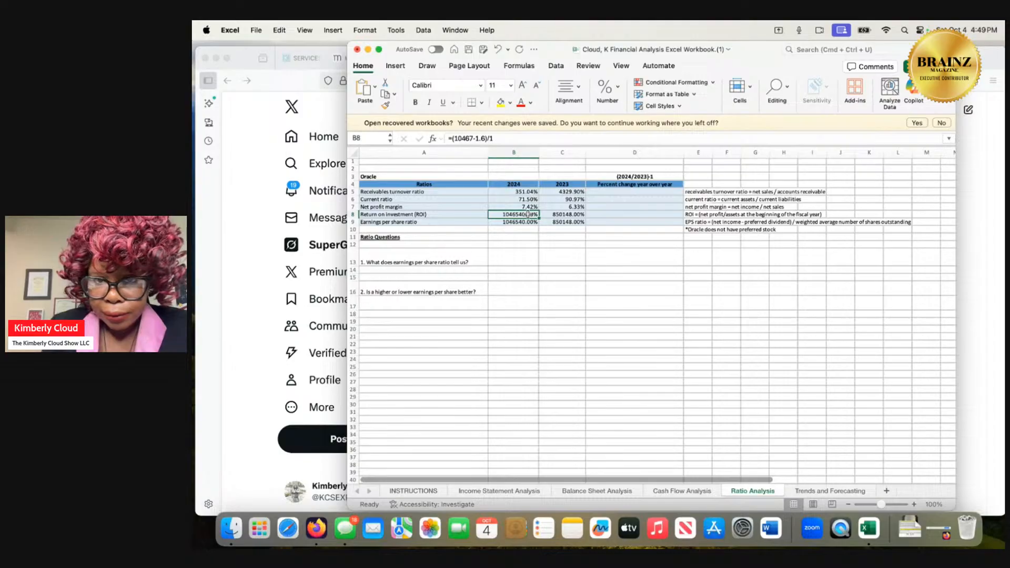
click(532, 207)
double_click(531, 207)
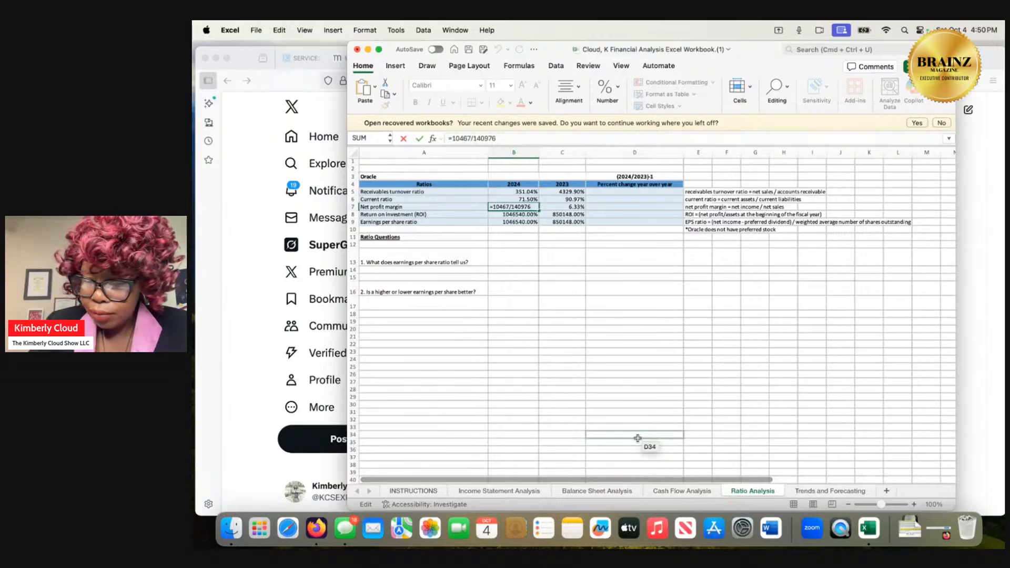
Review the Cash Flow Analysis sheet from net income down to the cash flow questions for figures relevant to the ratios.
click(664, 490)
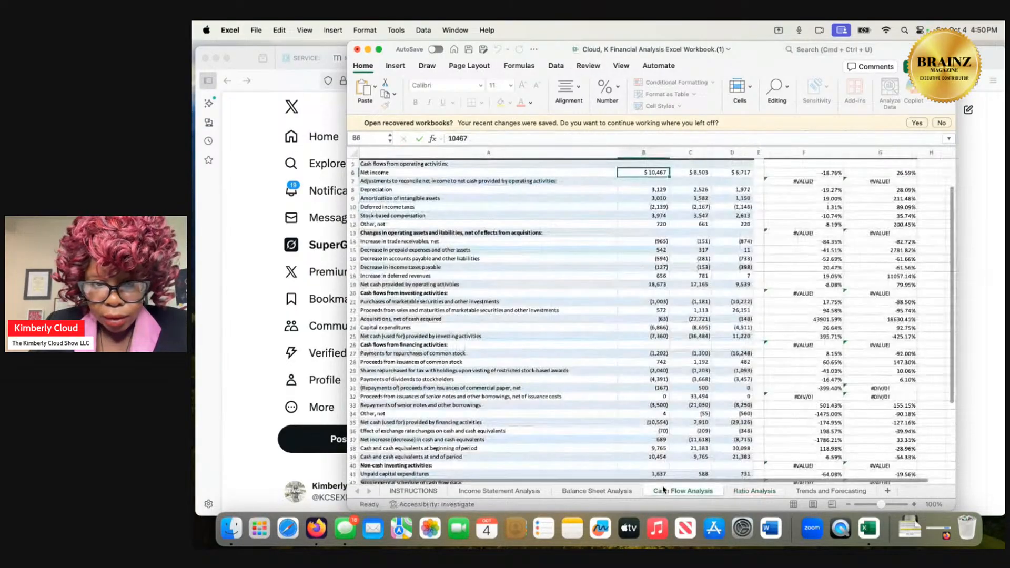
scroll(632, 314, down, 2)
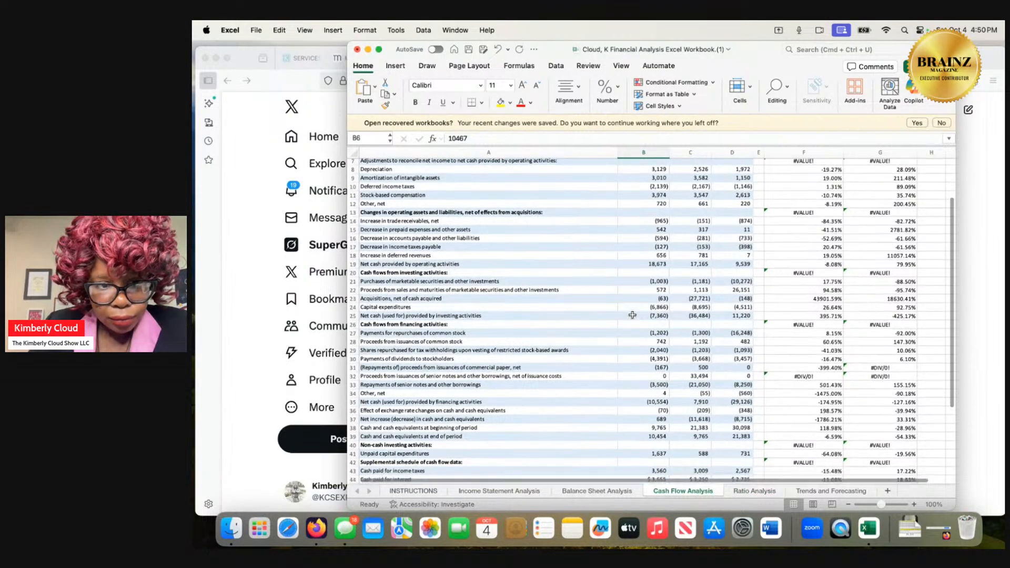
scroll(632, 314, down, 3)
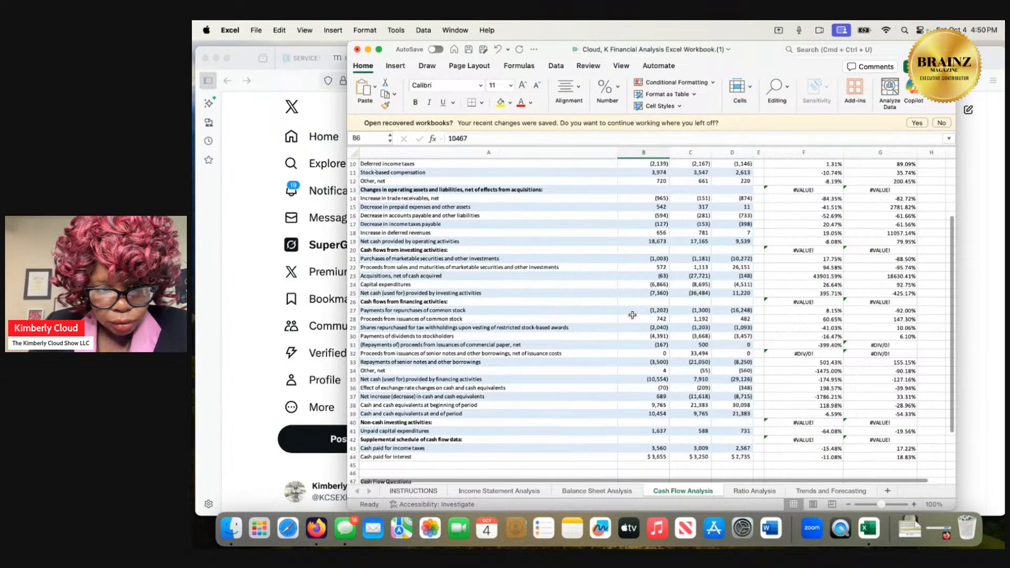
scroll(632, 314, up, 1)
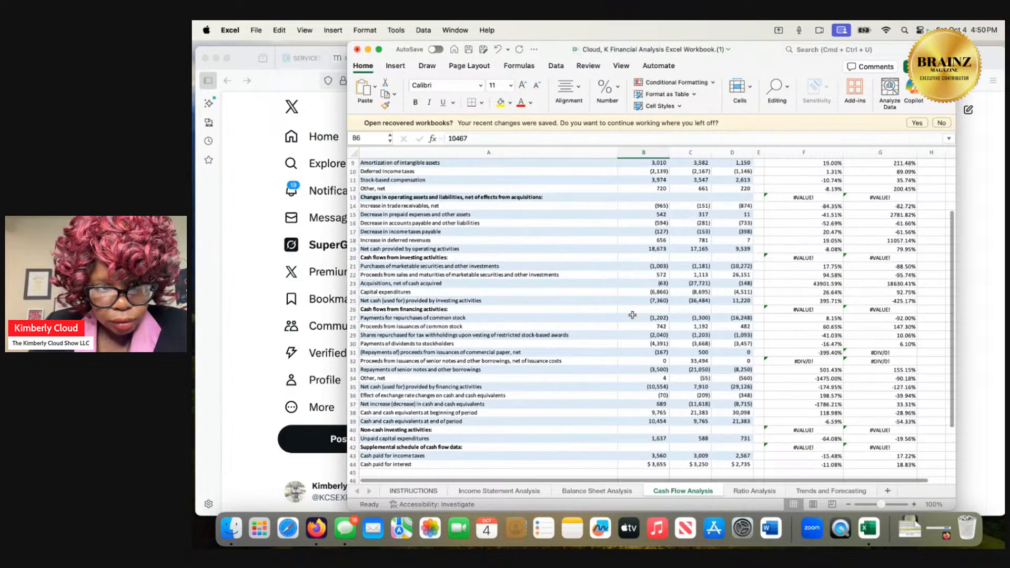
scroll(632, 314, up, 4)
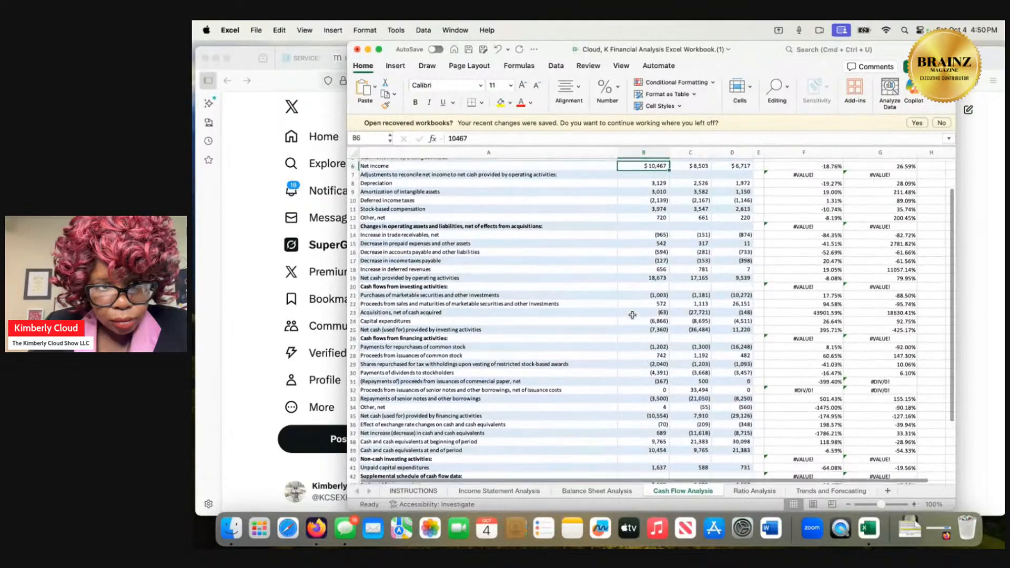
scroll(632, 315, up, 1)
scroll(632, 315, down, 1)
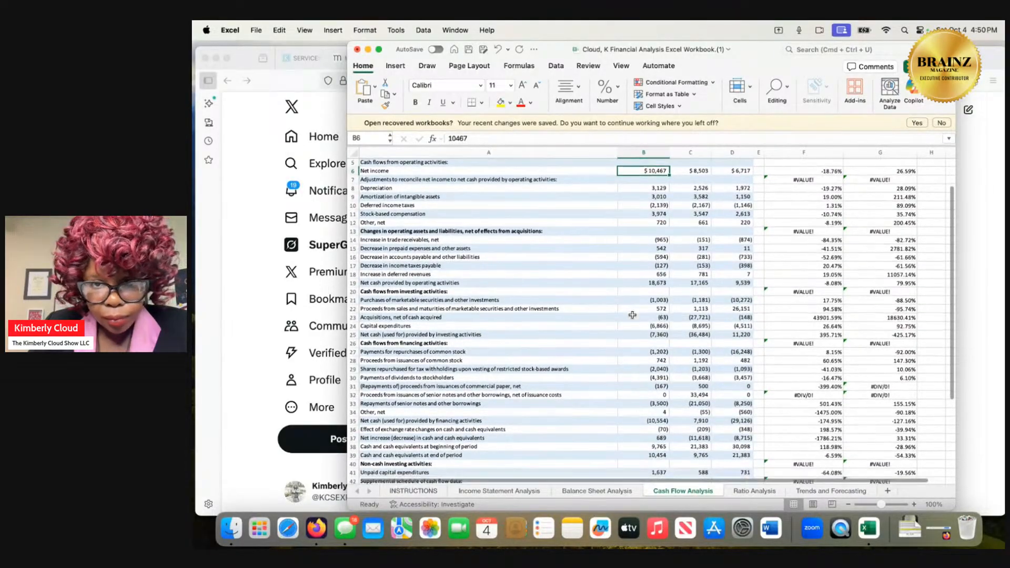
scroll(632, 315, down, 1)
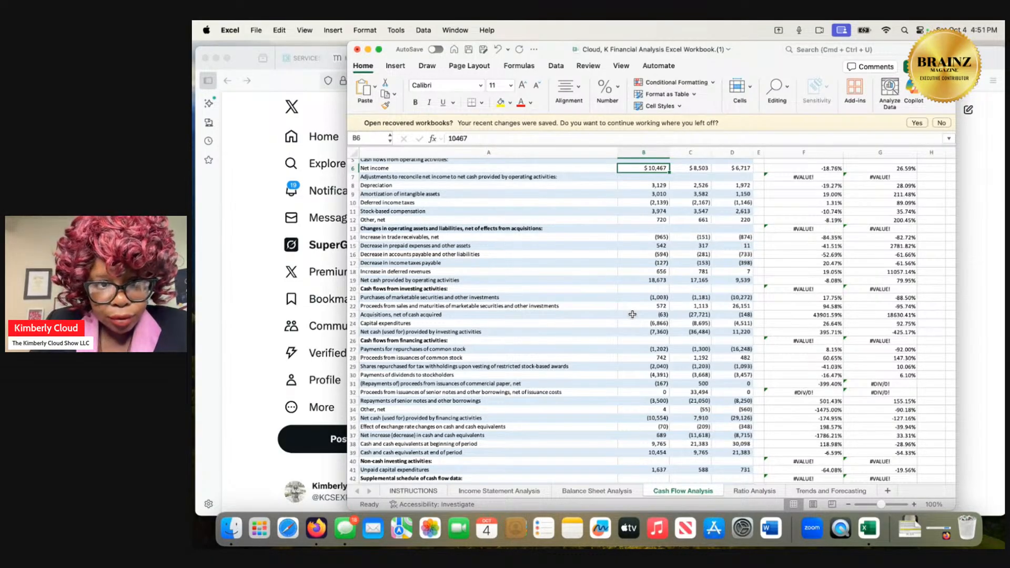
scroll(632, 314, down, 2)
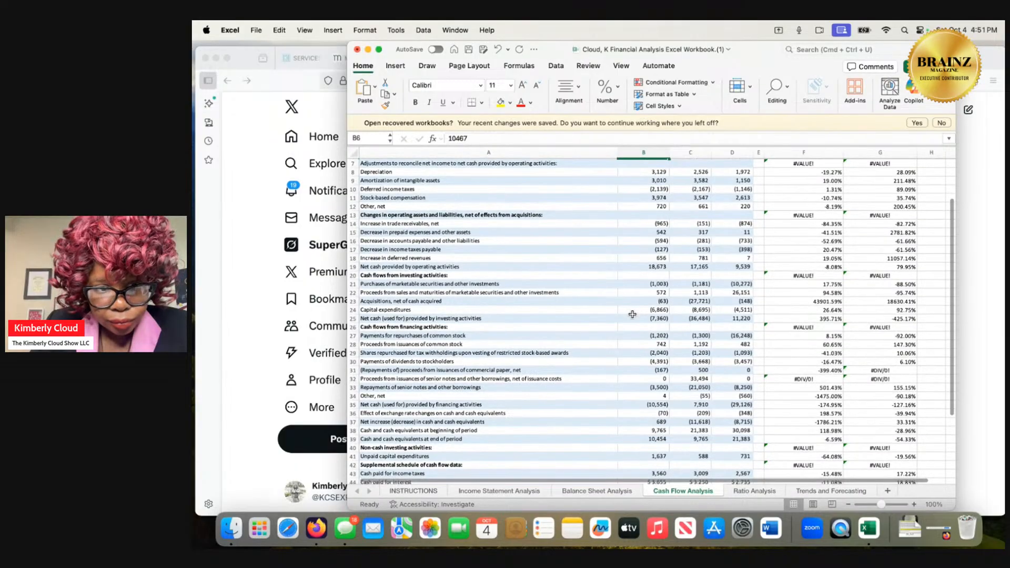
scroll(632, 314, down, 1)
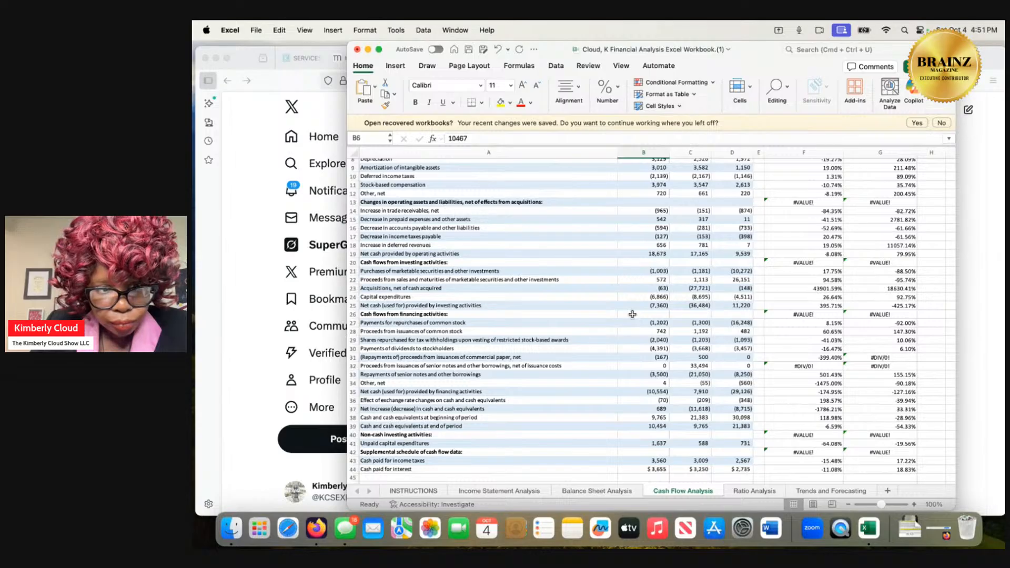
scroll(632, 314, up, 2)
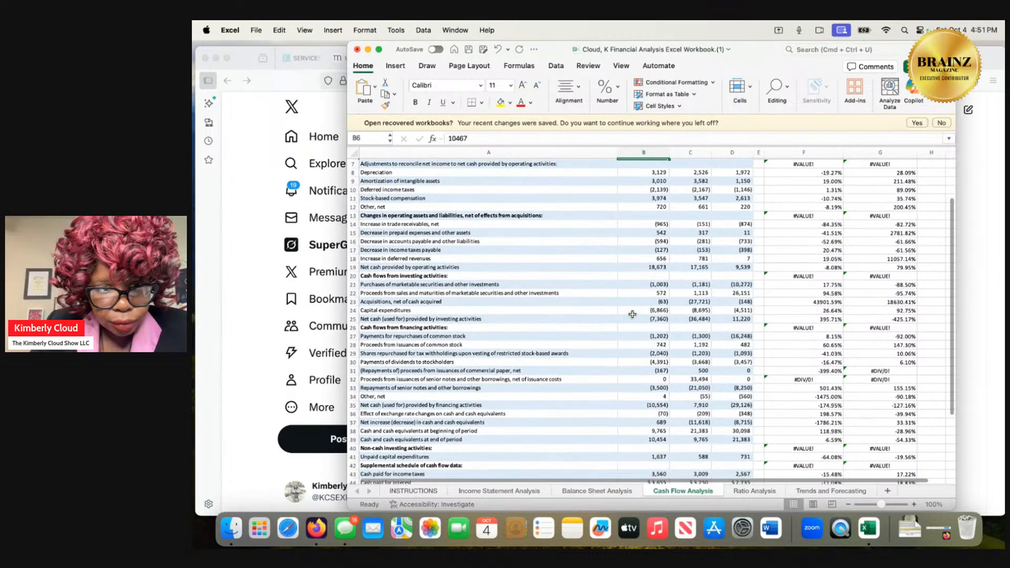
scroll(632, 314, up, 3)
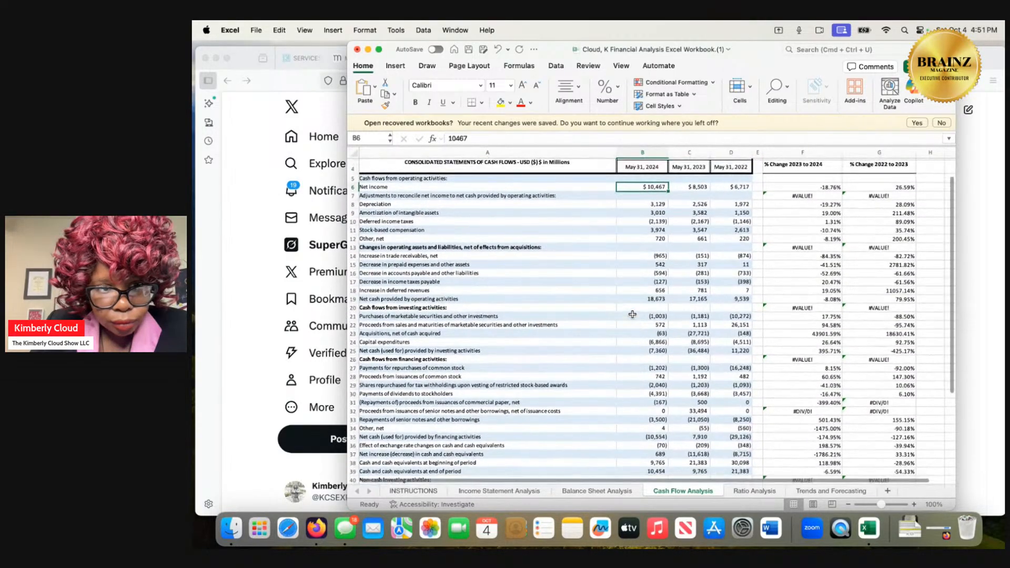
scroll(632, 314, down, 1)
scroll(632, 314, down, 5)
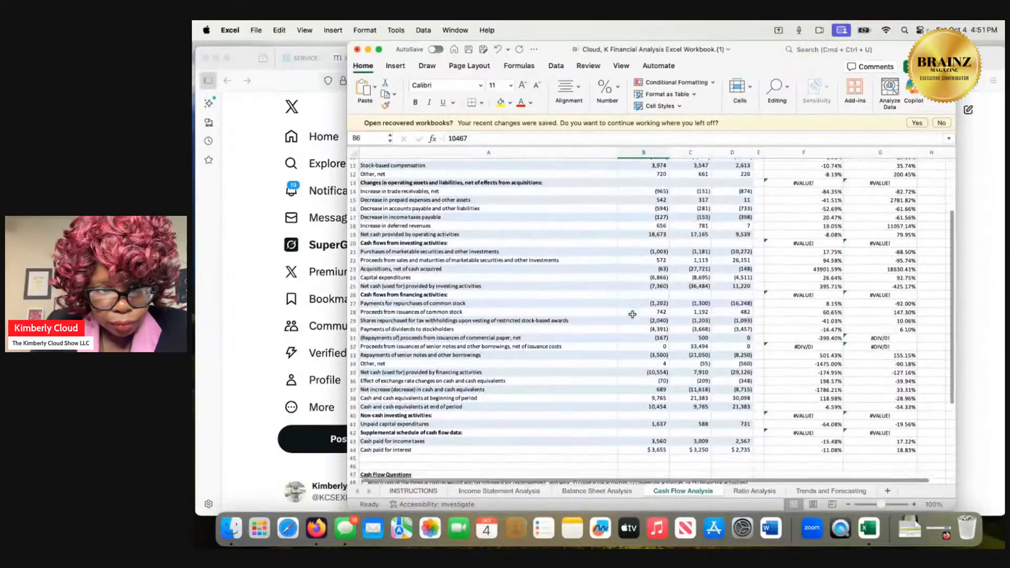
scroll(633, 314, down, 4)
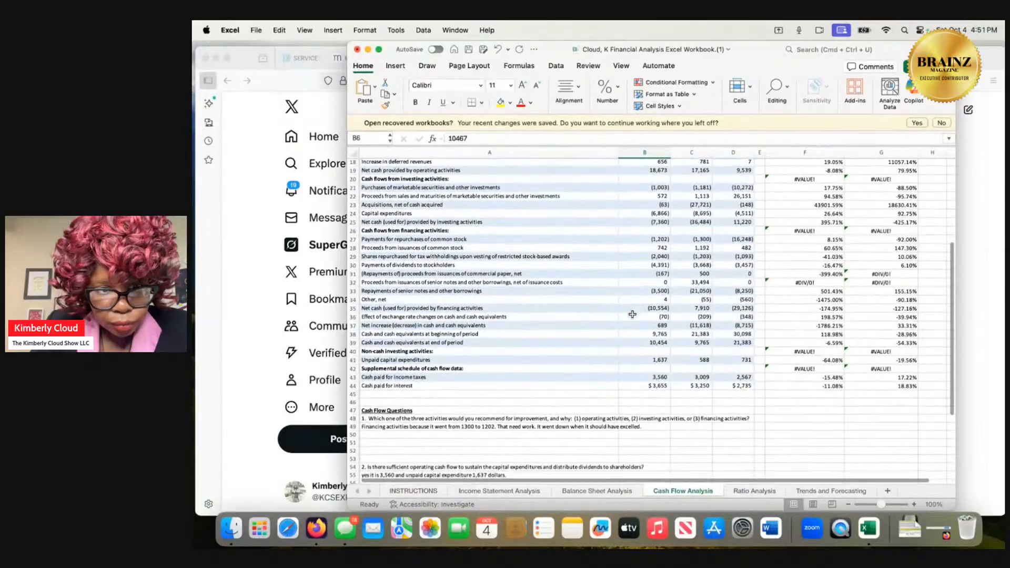
scroll(632, 314, down, 1)
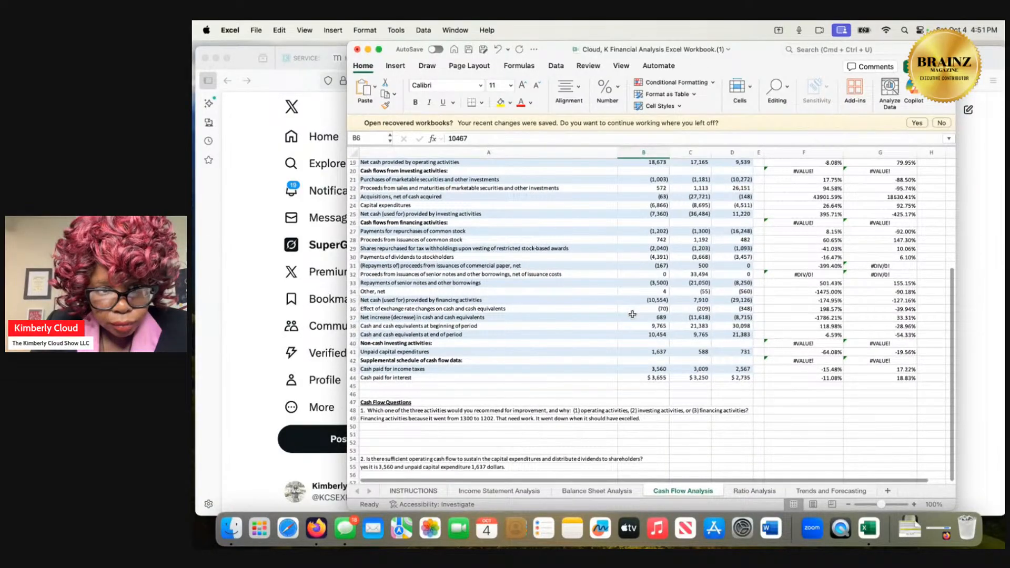
scroll(632, 314, up, 1)
scroll(633, 314, down, 3)
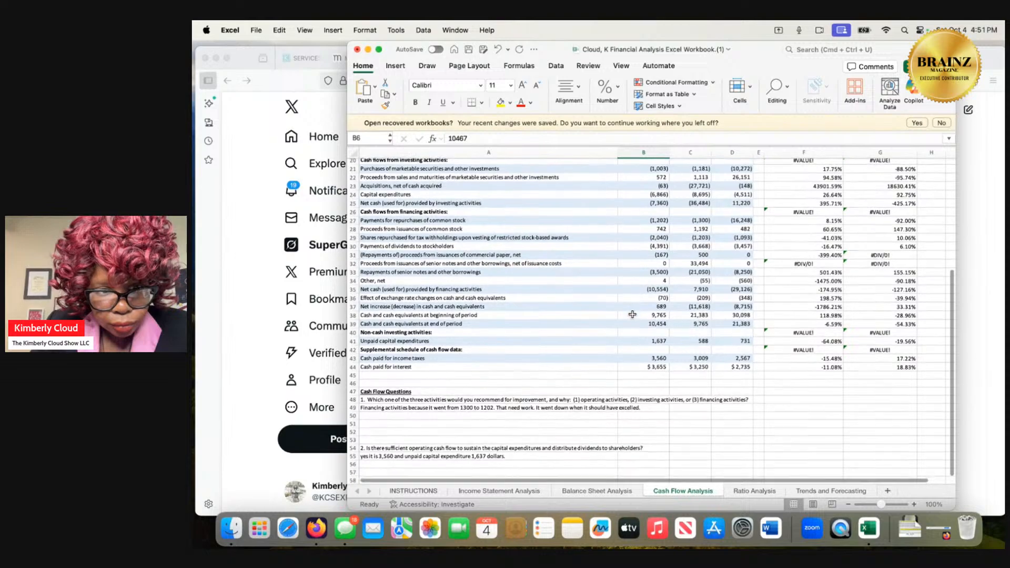
scroll(633, 314, up, 15)
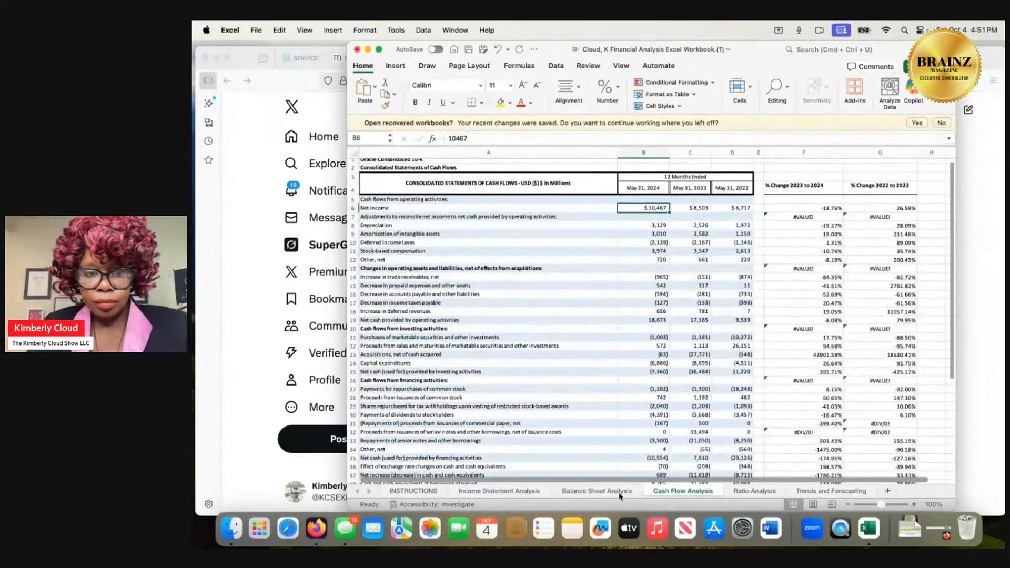
Examine the Balance Sheet Analysis assets, liabilities and equity, and the Income Statement Analysis revenue, expense and per-share lines.
click(619, 492)
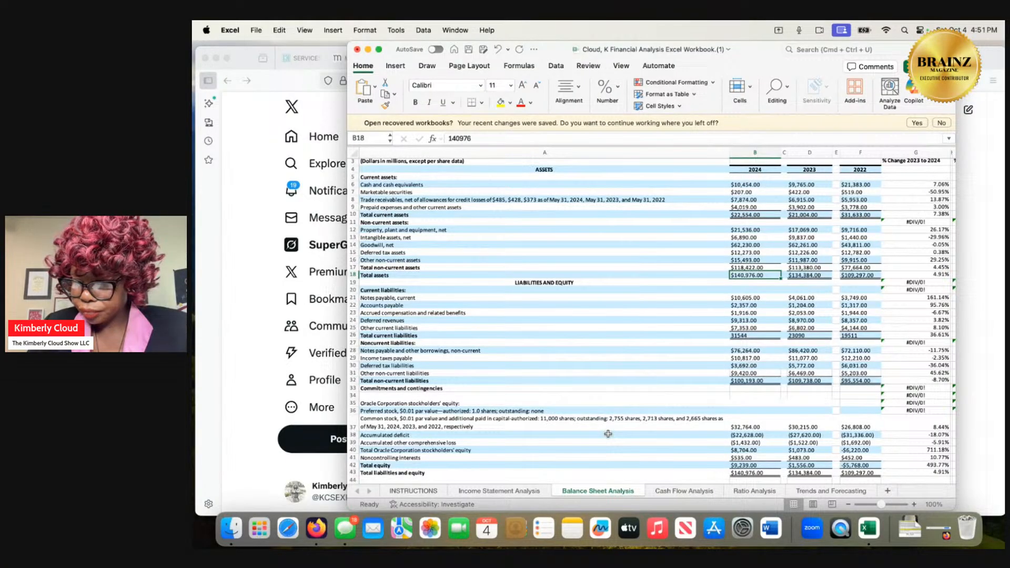
scroll(608, 433, down, 2)
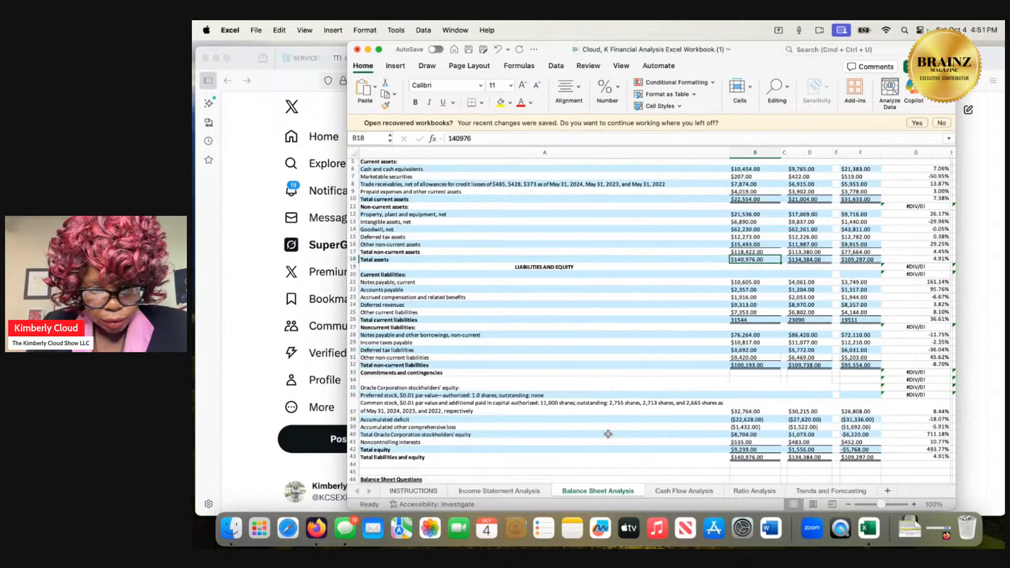
scroll(609, 433, up, 2)
scroll(608, 433, up, 2)
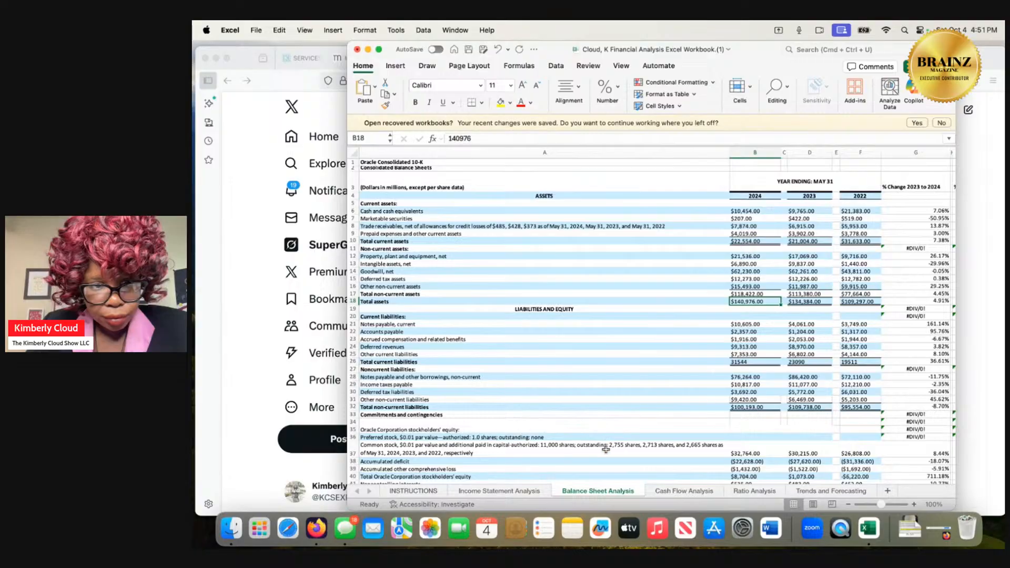
click(532, 491)
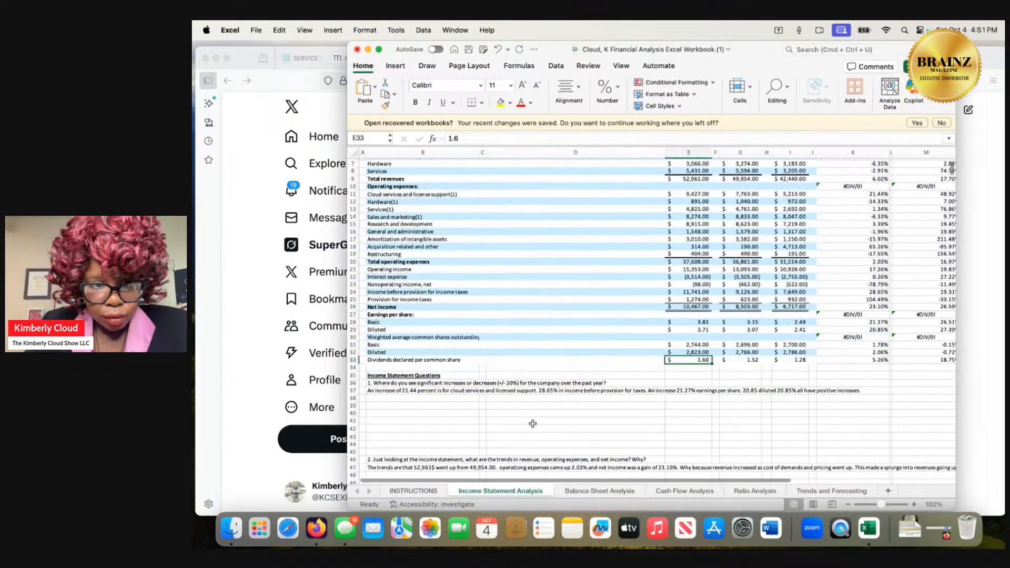
scroll(533, 424, up, 5)
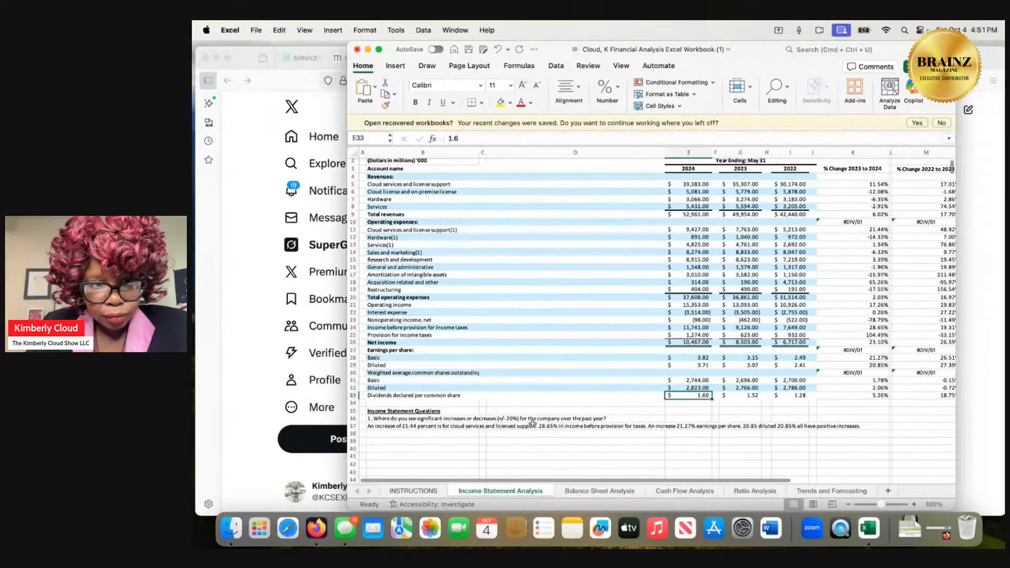
scroll(532, 424, up, 2)
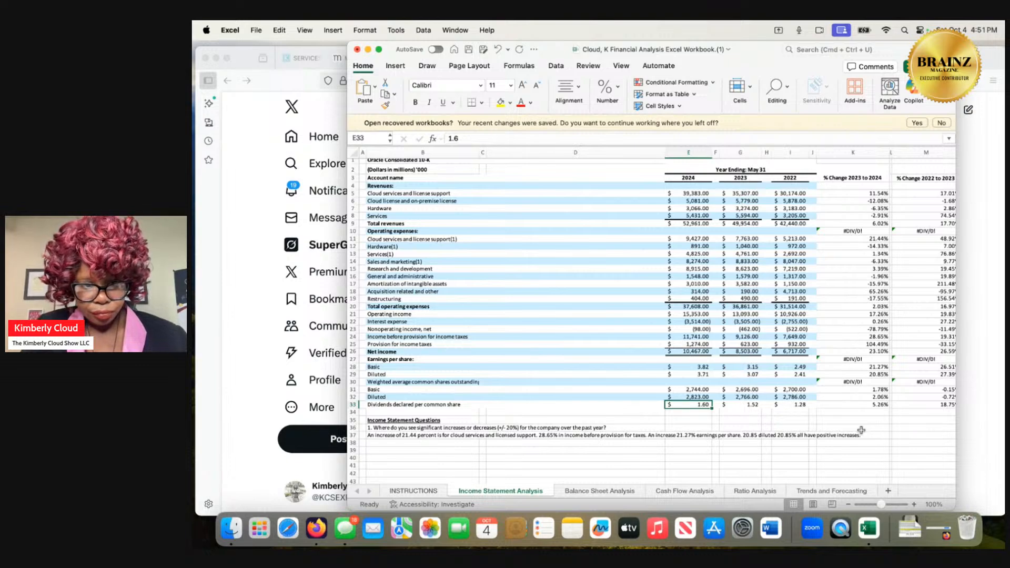
Recheck the Balance Sheet Analysis and Cash Flow Analysis sheets for the figures used in the ratio formulas.
click(614, 491)
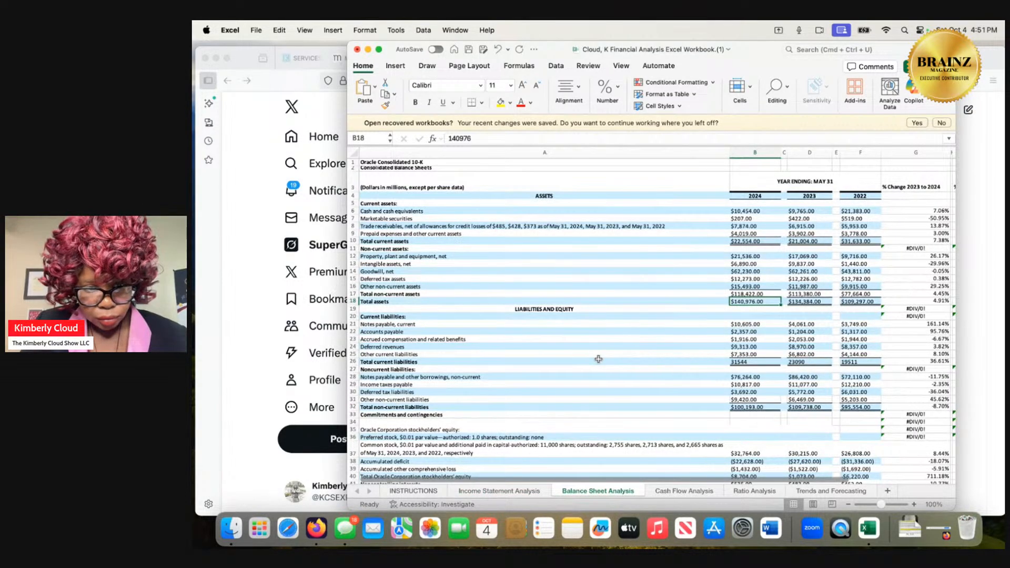
scroll(598, 358, down, 4)
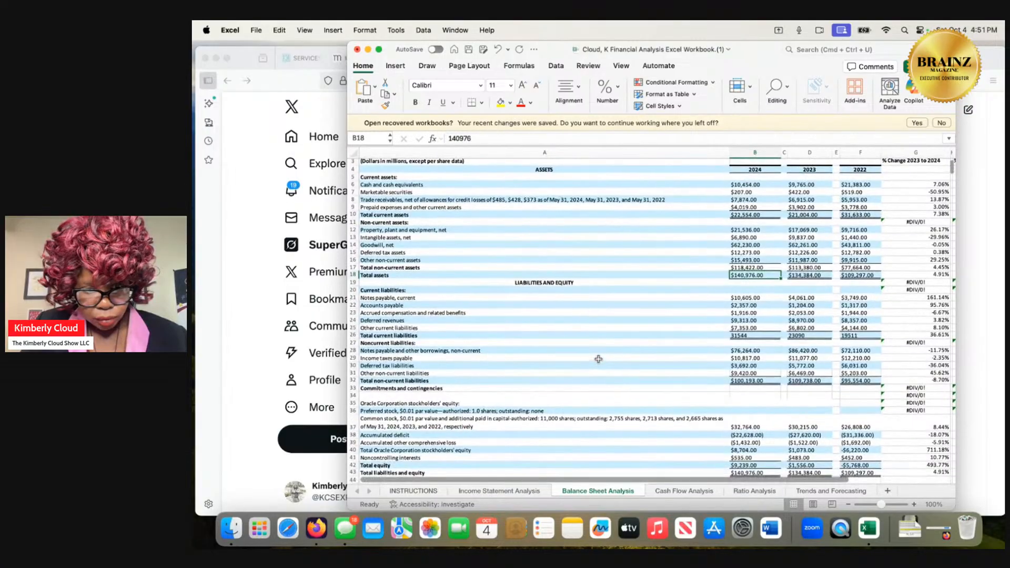
scroll(598, 359, up, 1)
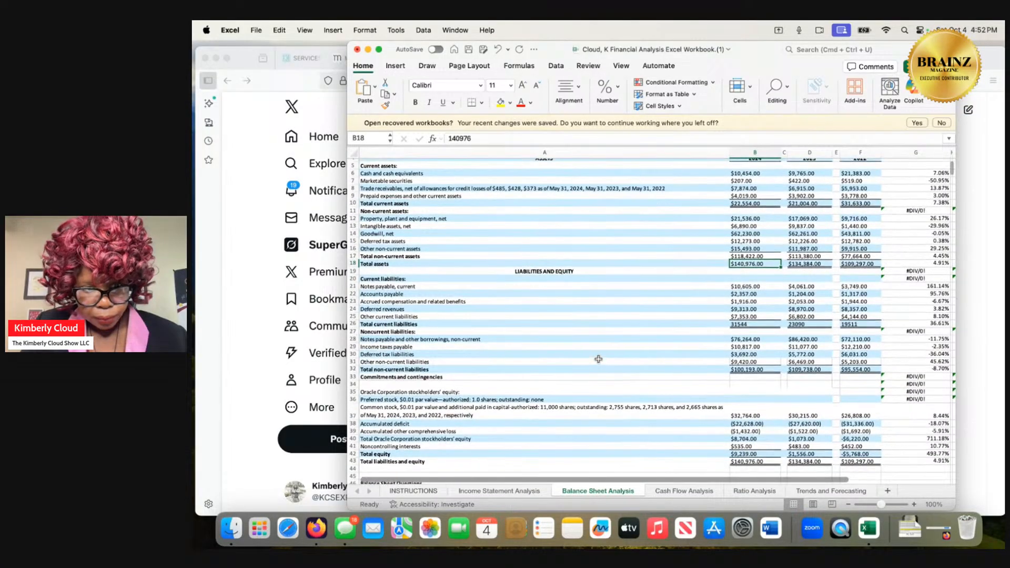
scroll(598, 359, up, 1)
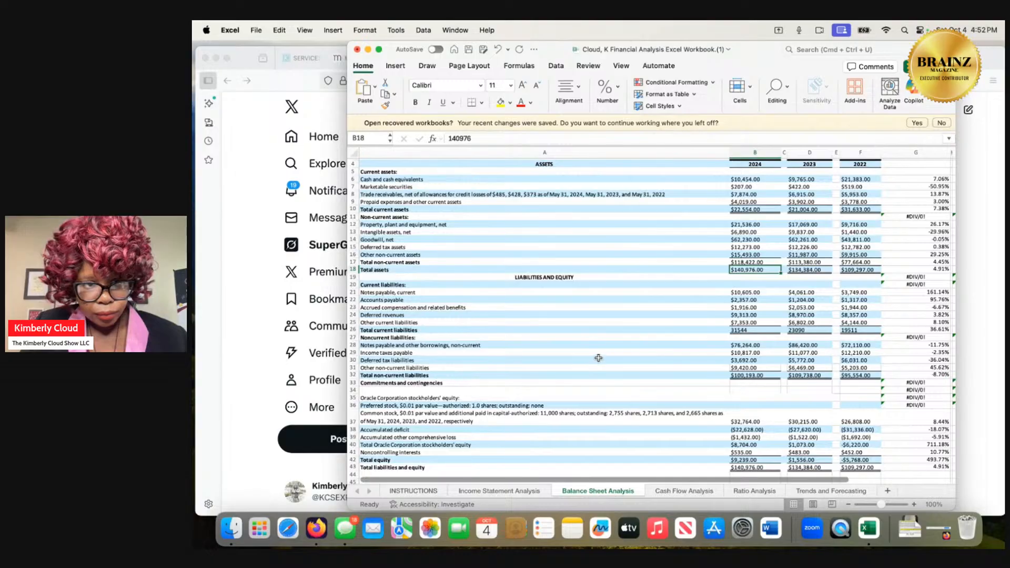
click(669, 491)
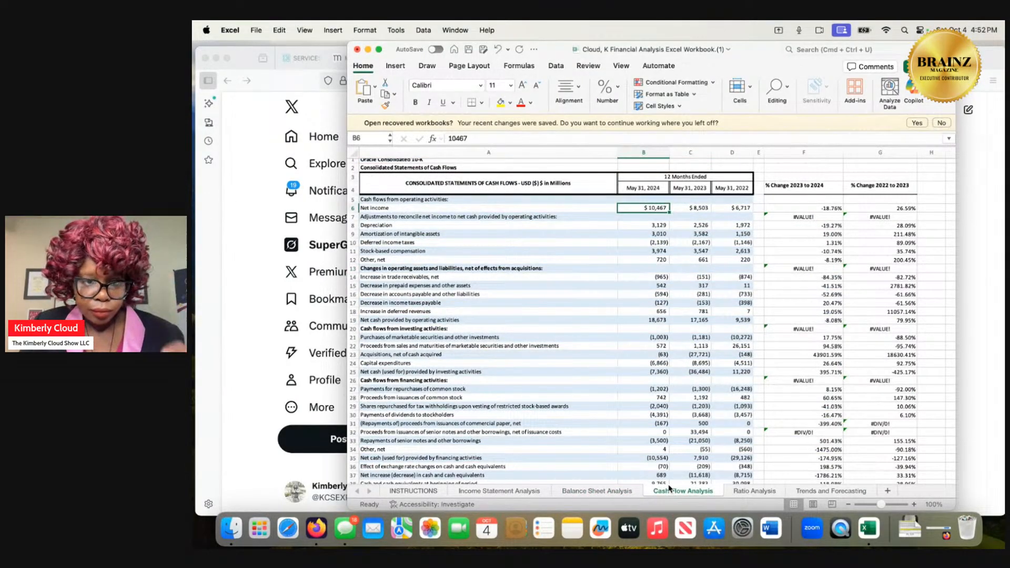
scroll(584, 416, down, 2)
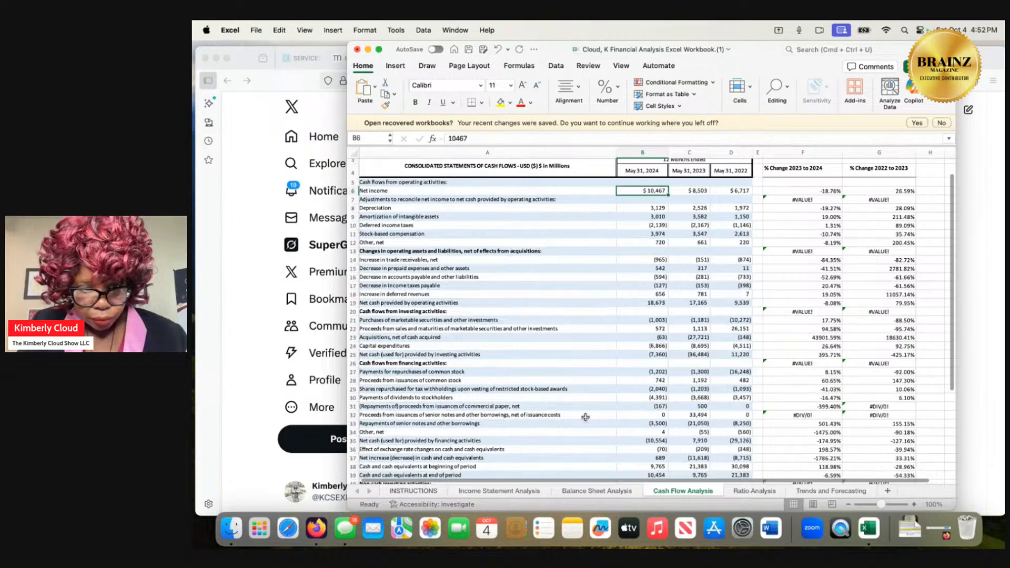
scroll(585, 417, down, 3)
scroll(585, 417, down, 3)
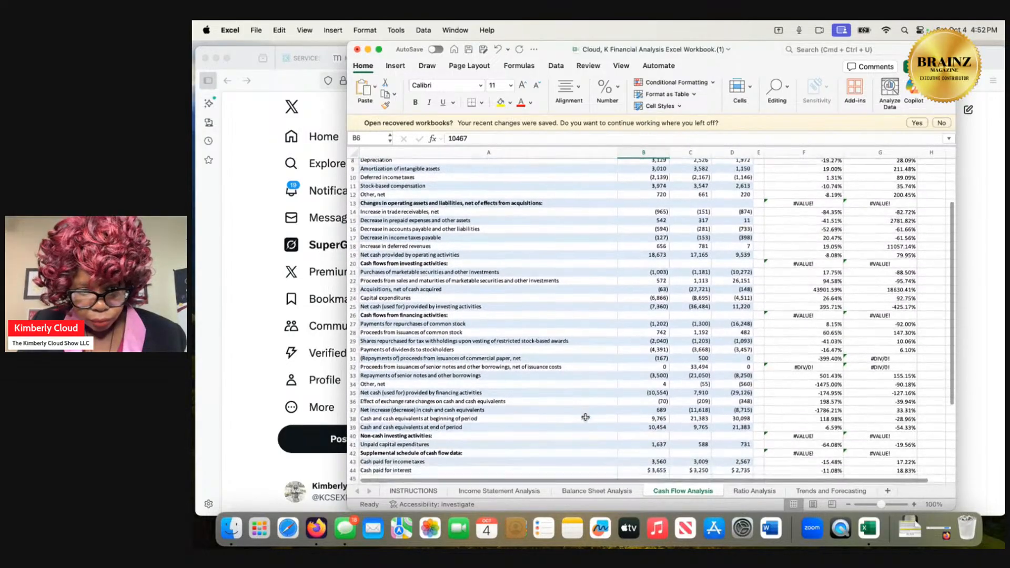
scroll(586, 417, up, 8)
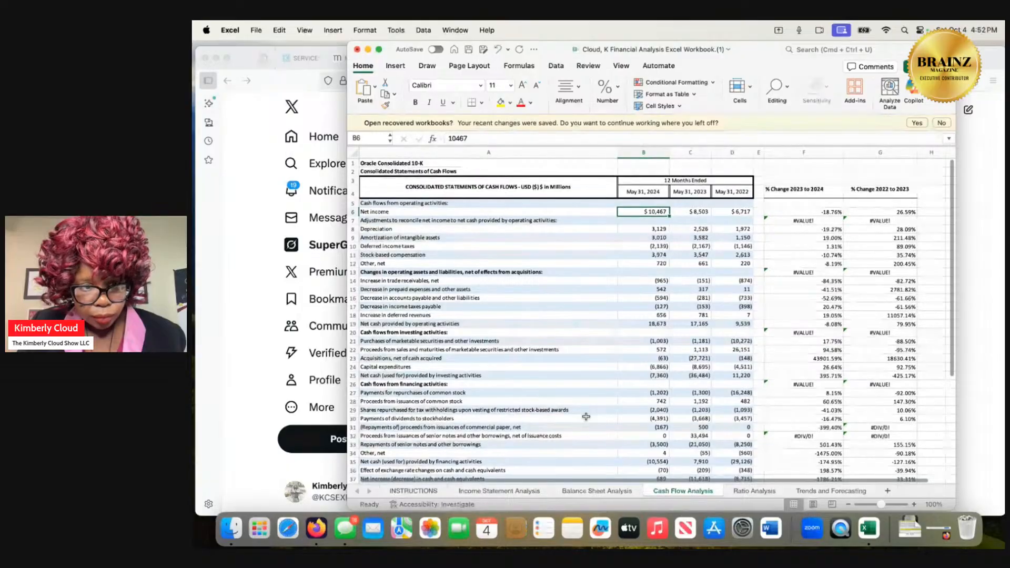
scroll(586, 416, down, 1)
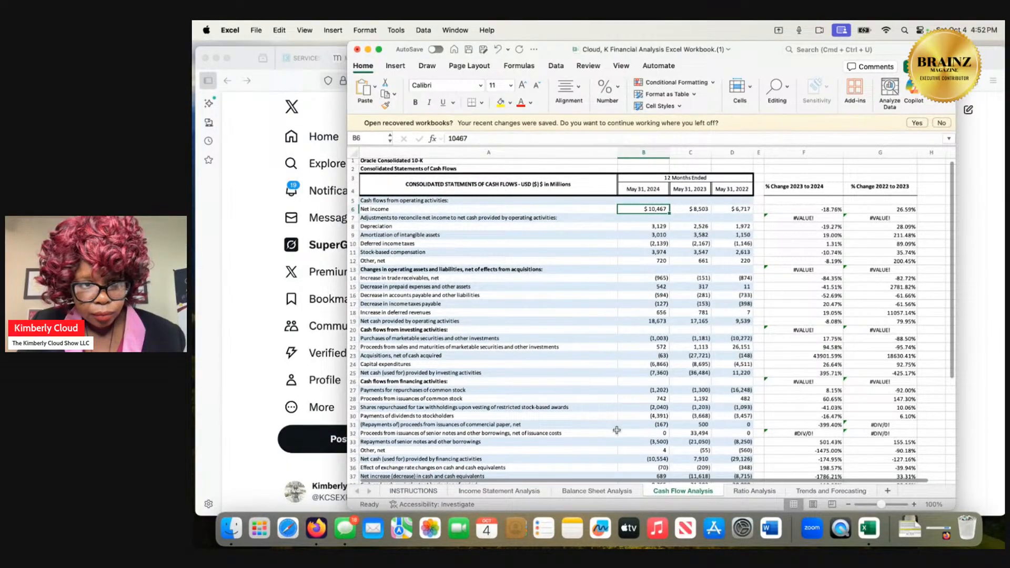
Switch from the Ratio Analysis sheet to the Grok chat in Firefox and ask "another word for net sales".
click(737, 491)
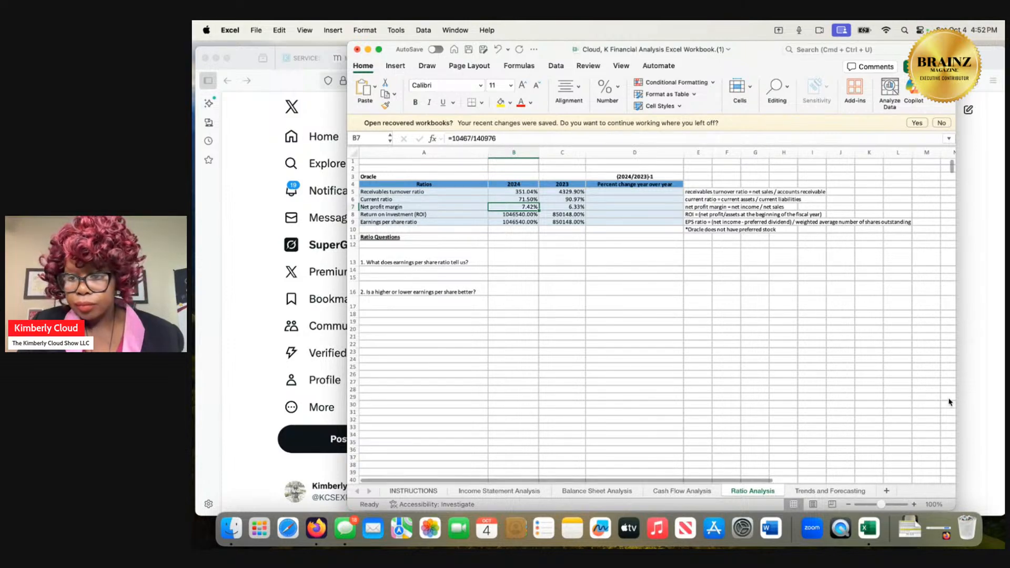
click(976, 365)
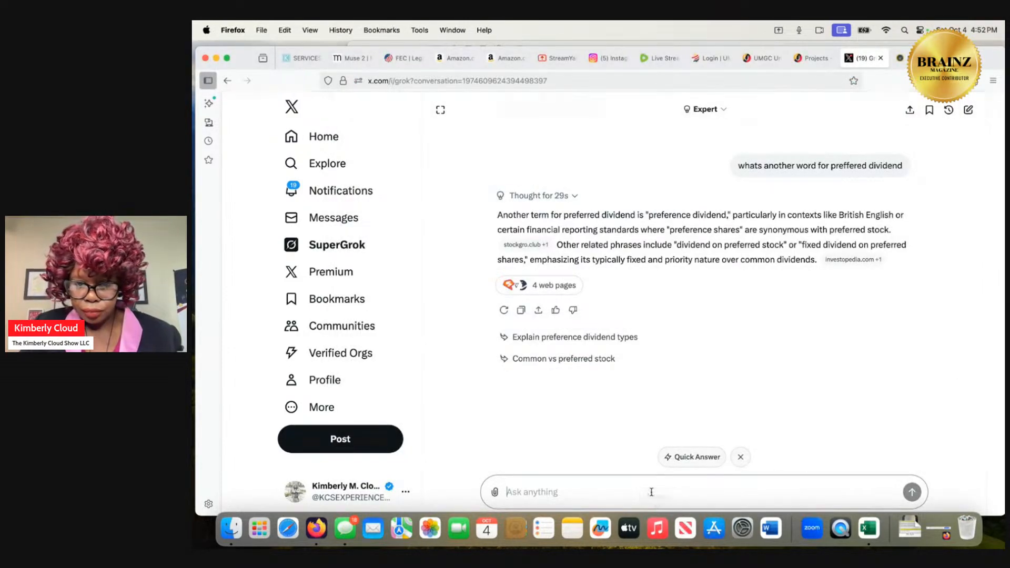
text(another)
text(wo)
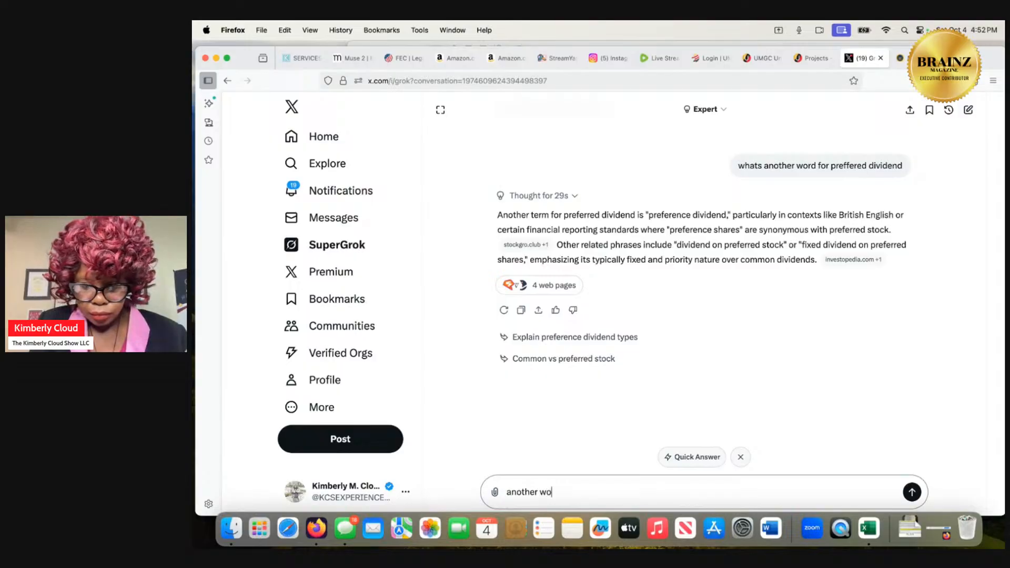
text(rd for net sales)
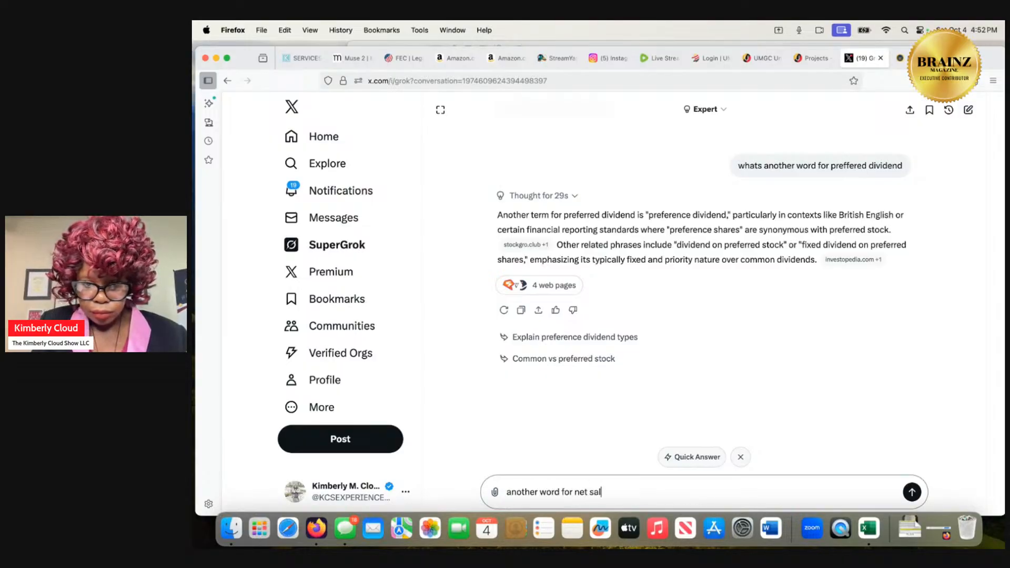
key(Return)
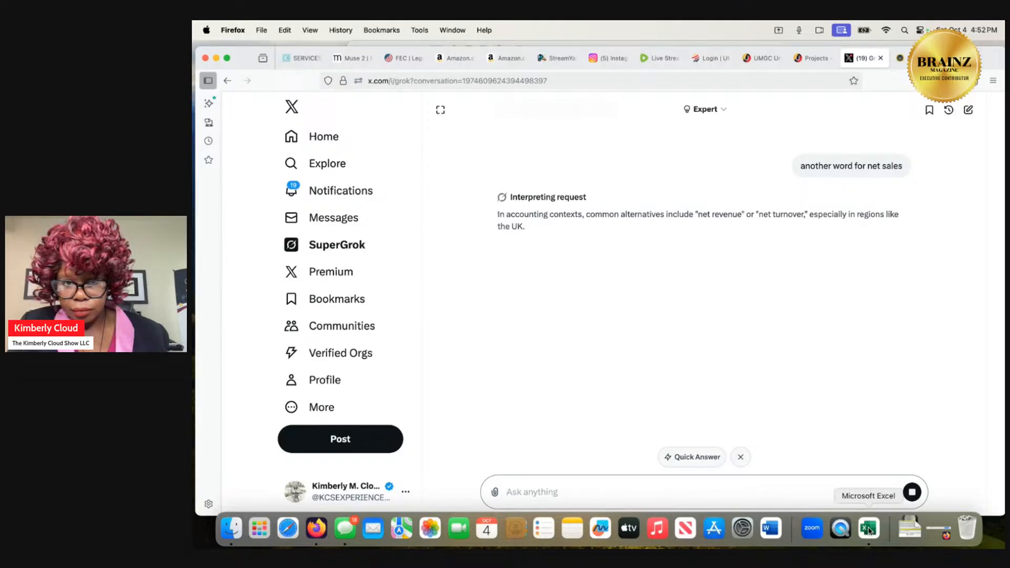
Return to the Excel workbook and review the Cash Flow Analysis sheet for a line that corresponds to net sales.
click(869, 530)
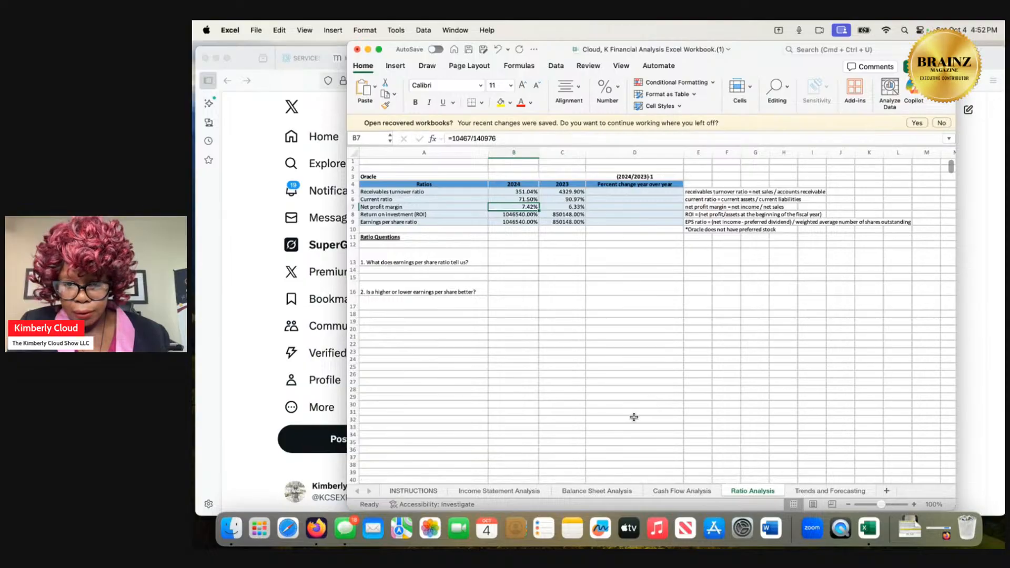
click(685, 489)
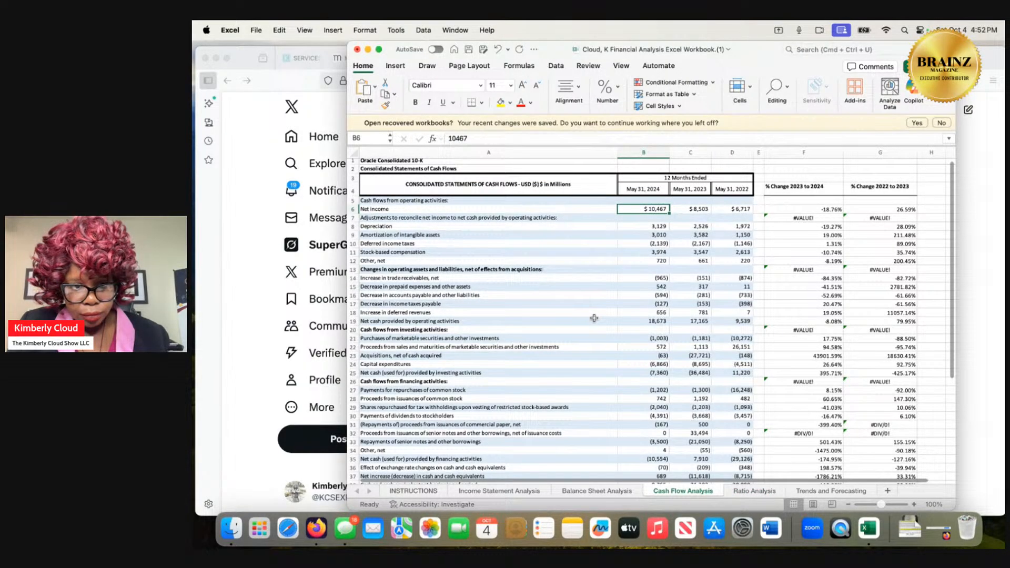
scroll(594, 318, down, 1)
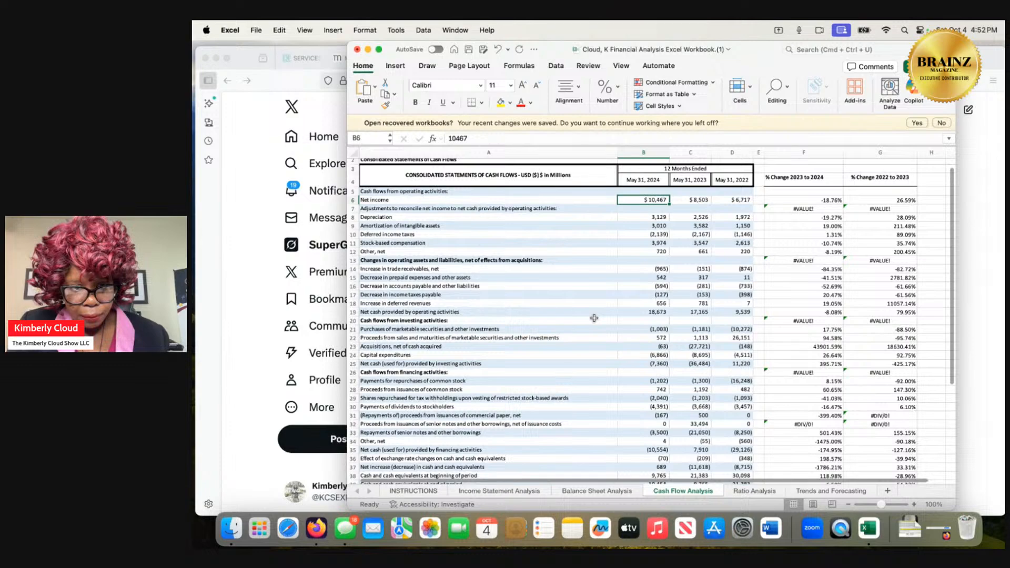
scroll(593, 319, down, 2)
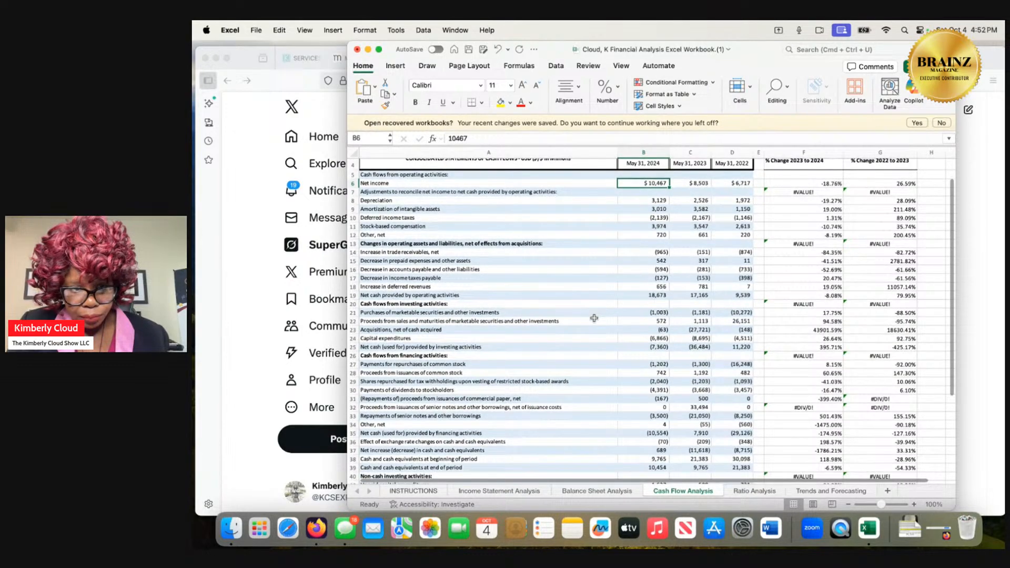
scroll(593, 318, down, 1)
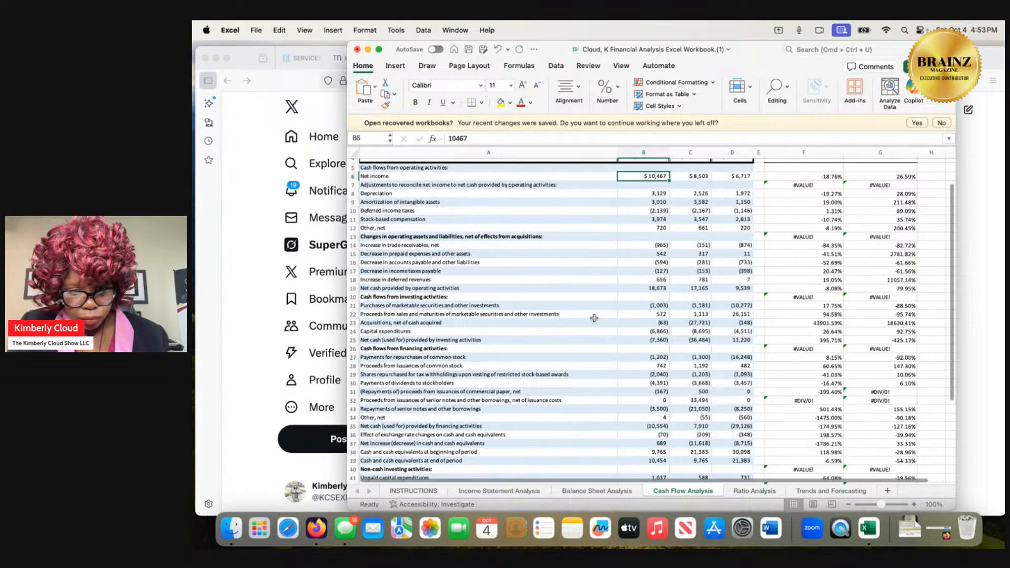
scroll(593, 318, down, 6)
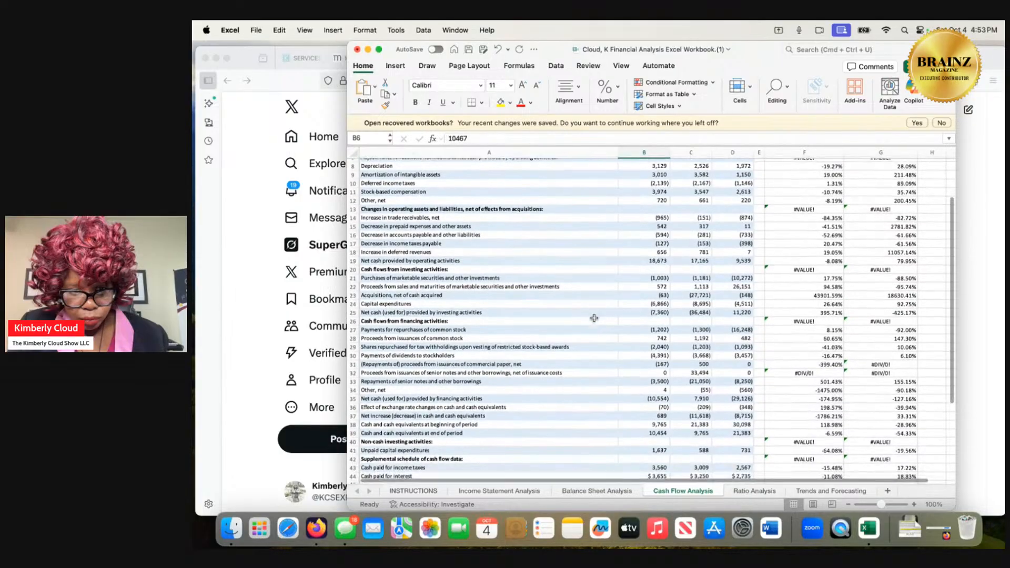
scroll(594, 318, down, 3)
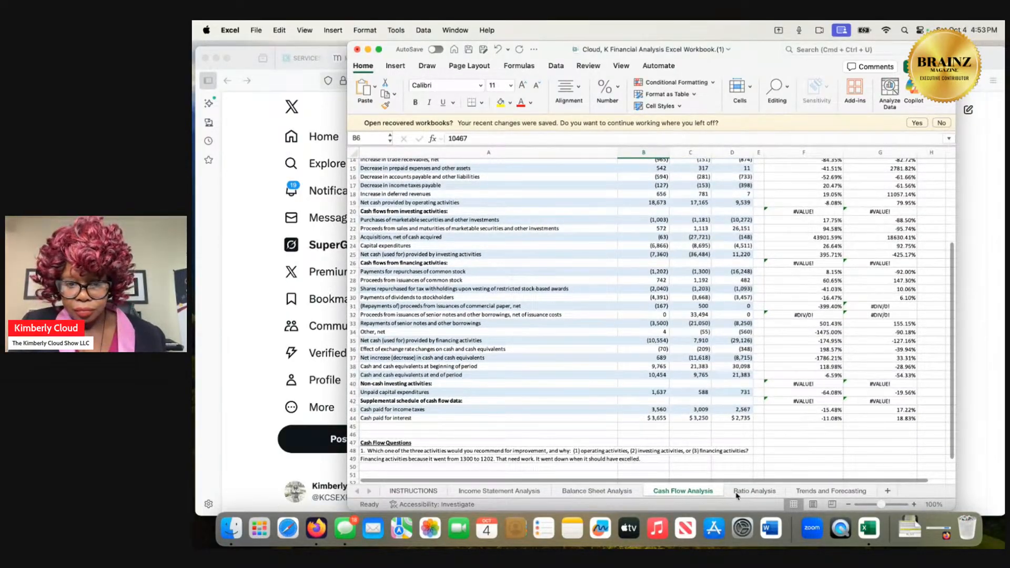
Scan the Balance Sheet Analysis and Income Statement Analysis sheets for a net sales or revenue line.
click(598, 495)
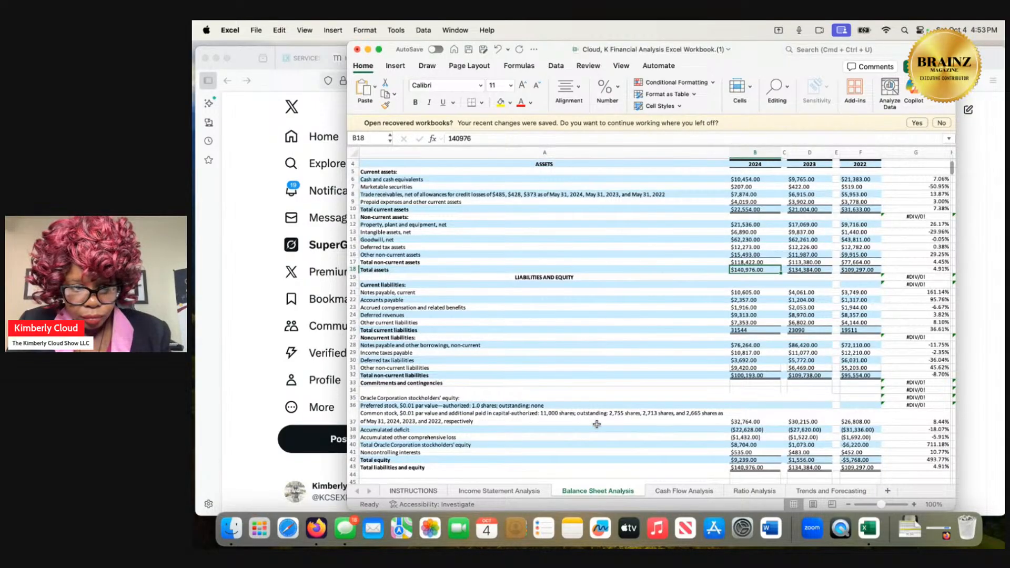
scroll(597, 424, up, 2)
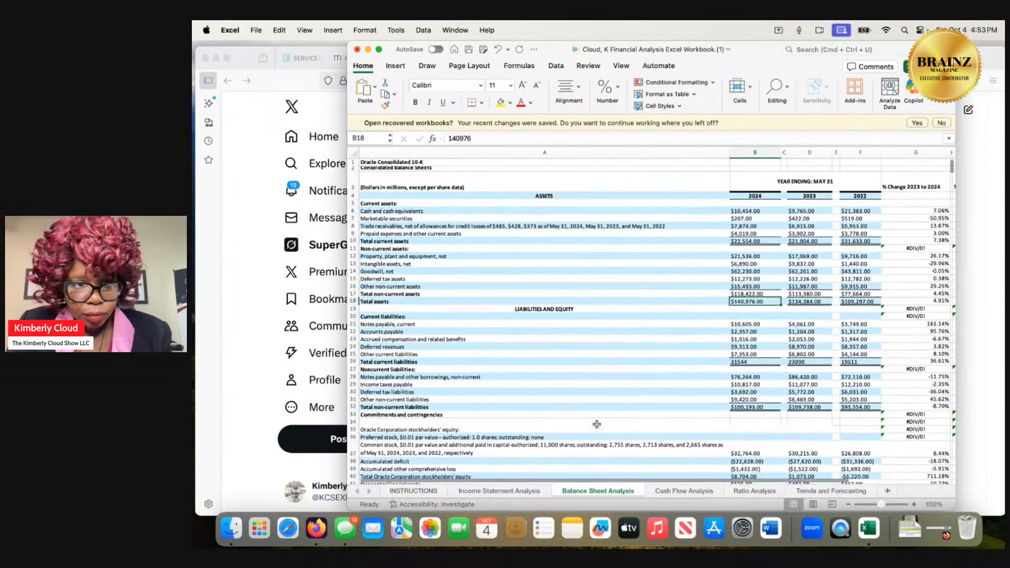
scroll(597, 424, down, 1)
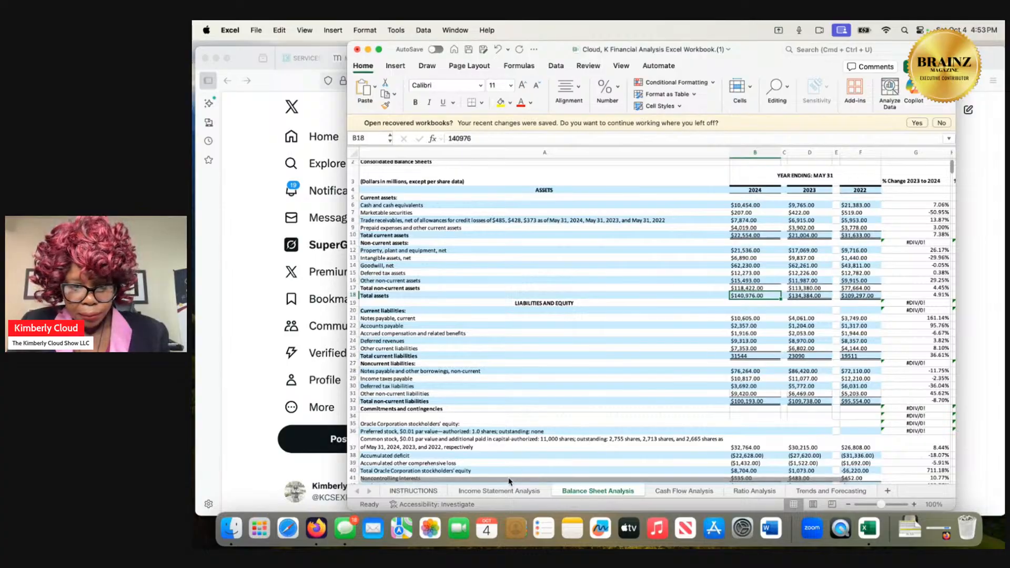
click(505, 491)
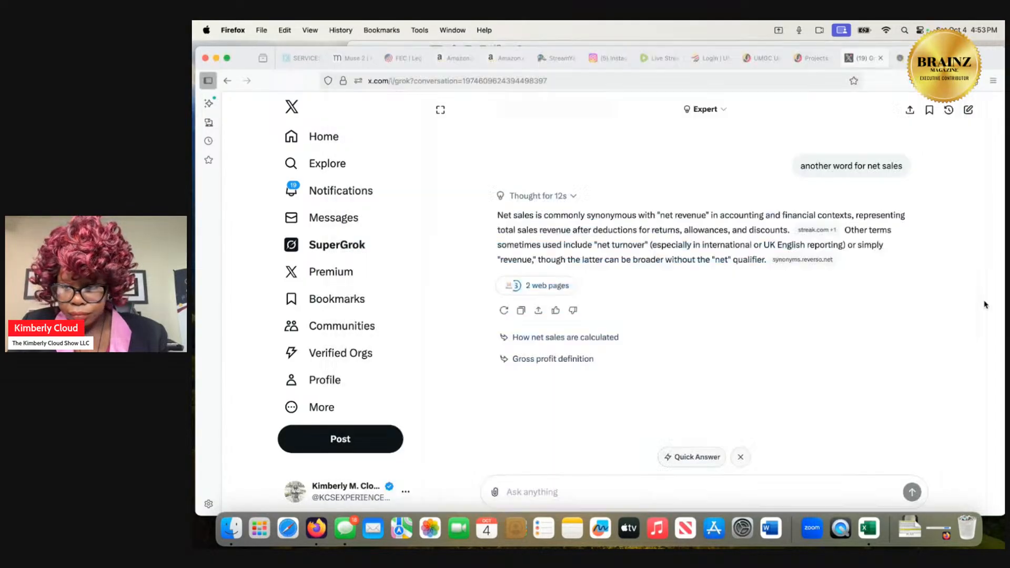
Read Grok's net sales answer in Firefox, and select the 2024 total revenues in cell E9 of Excel's Income Statement Analysis sheet.
click(980, 308)
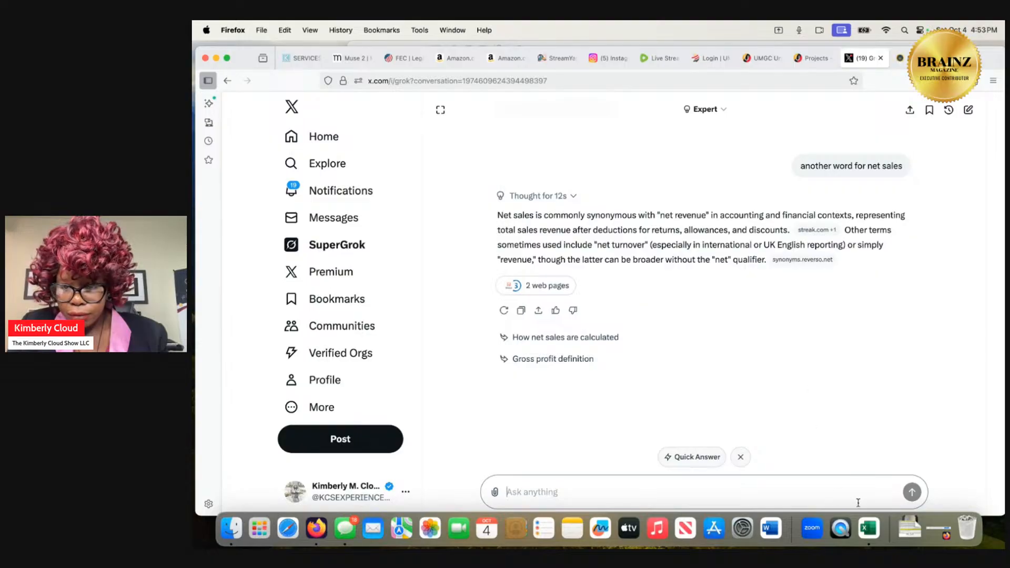
click(869, 527)
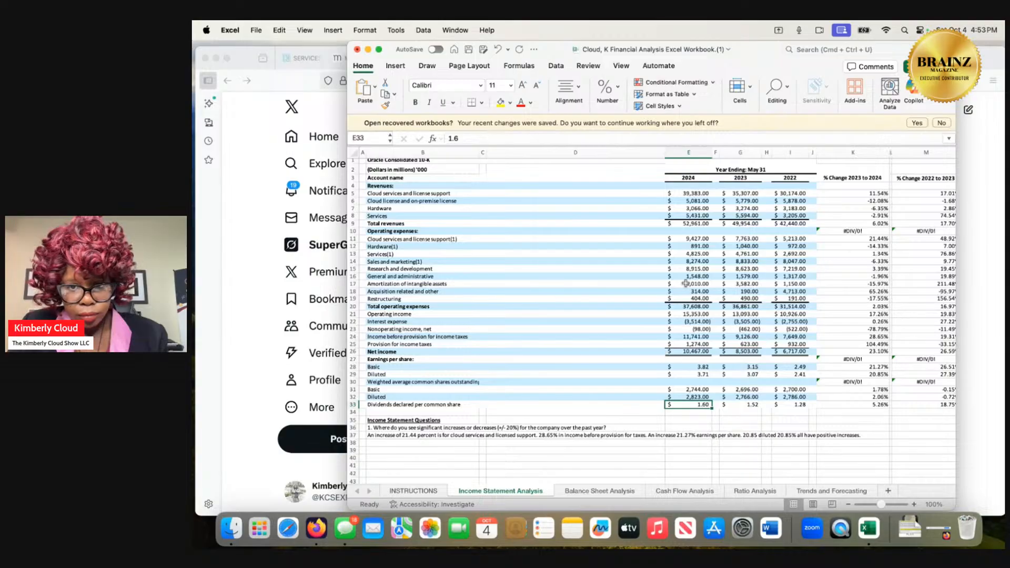
click(703, 224)
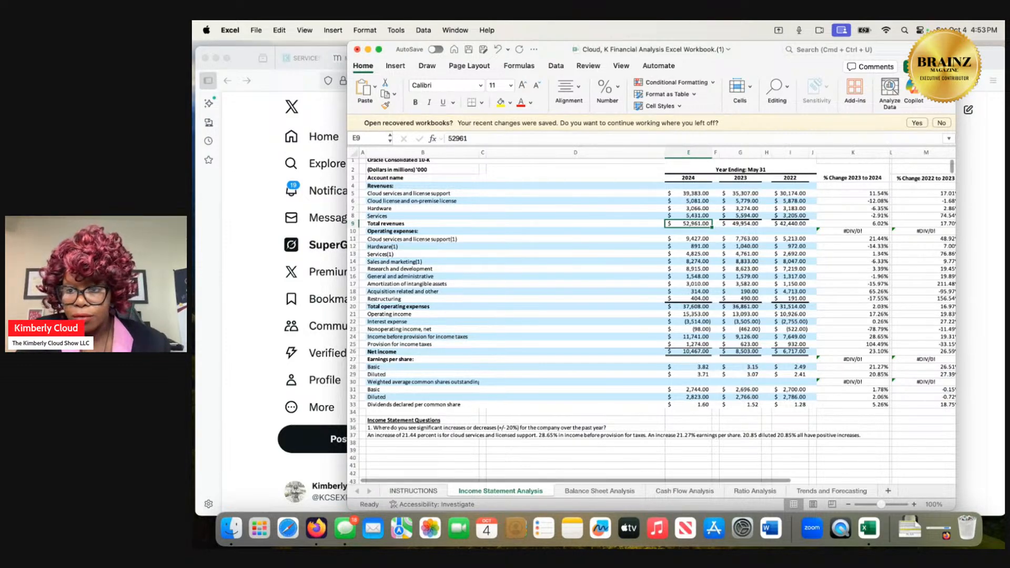
Switch to Grok in Firefox and submit the question "net revenue means turnover revenue".
click(982, 240)
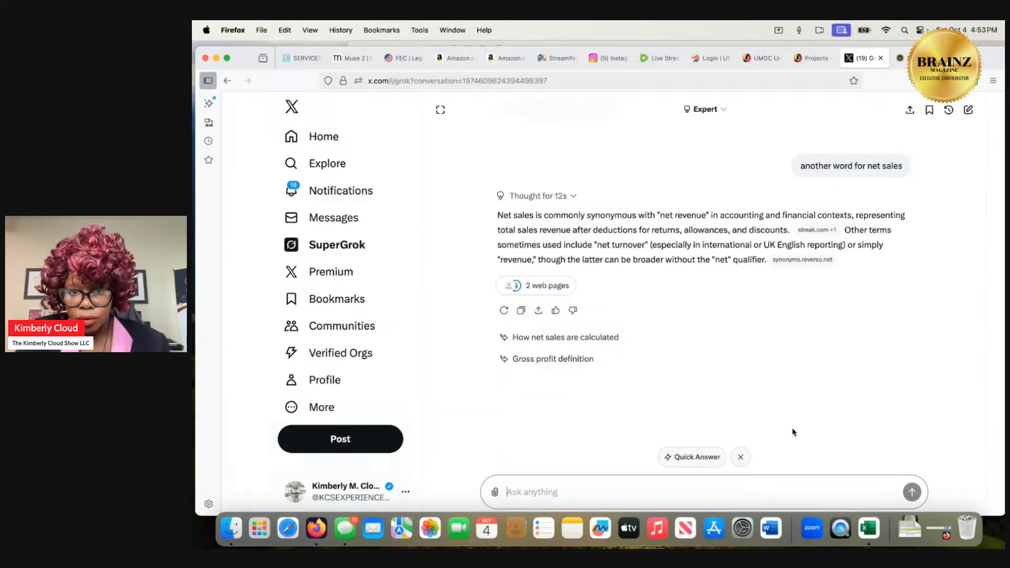
click(715, 489)
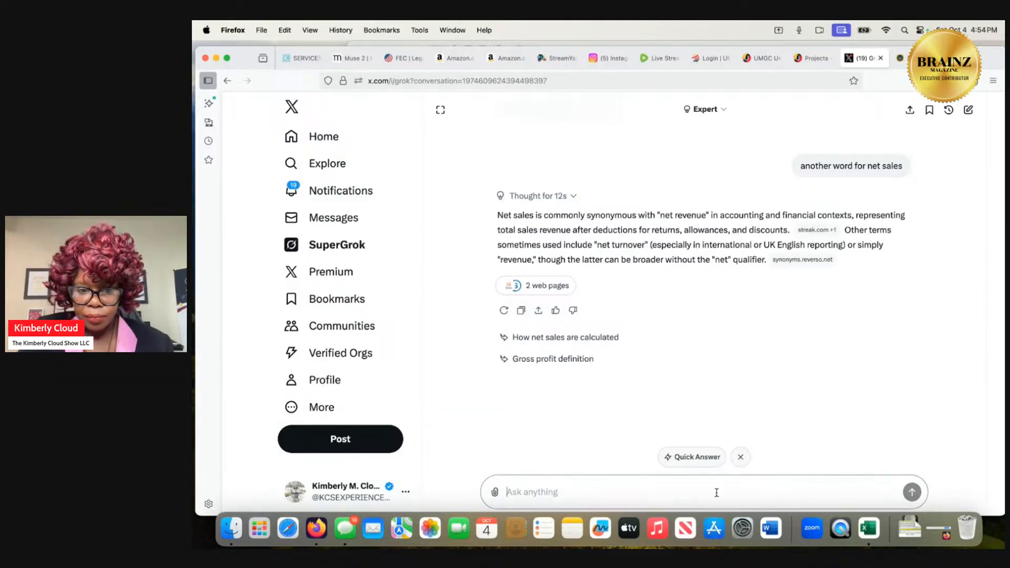
text(net reve)
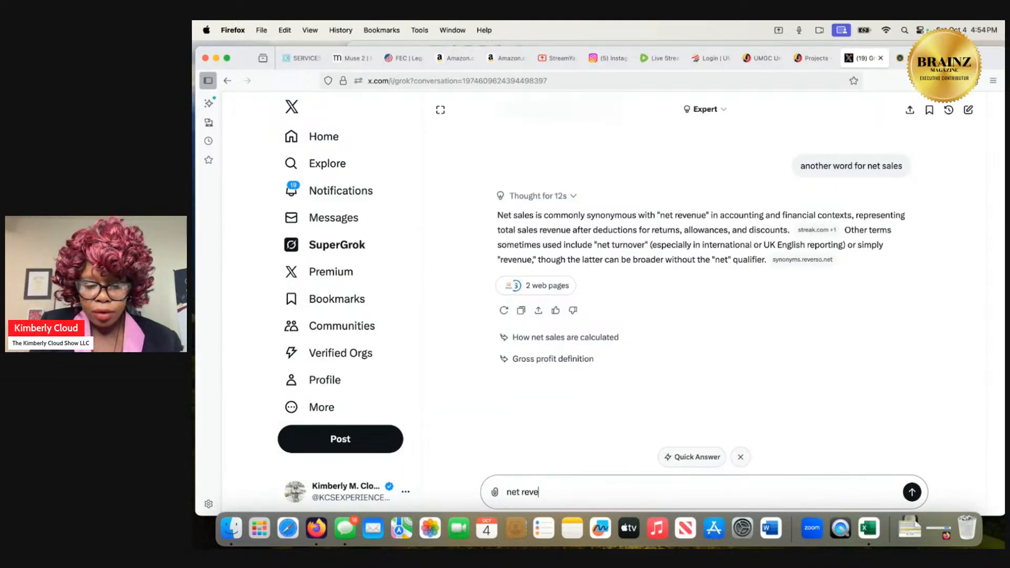
text(nue means )
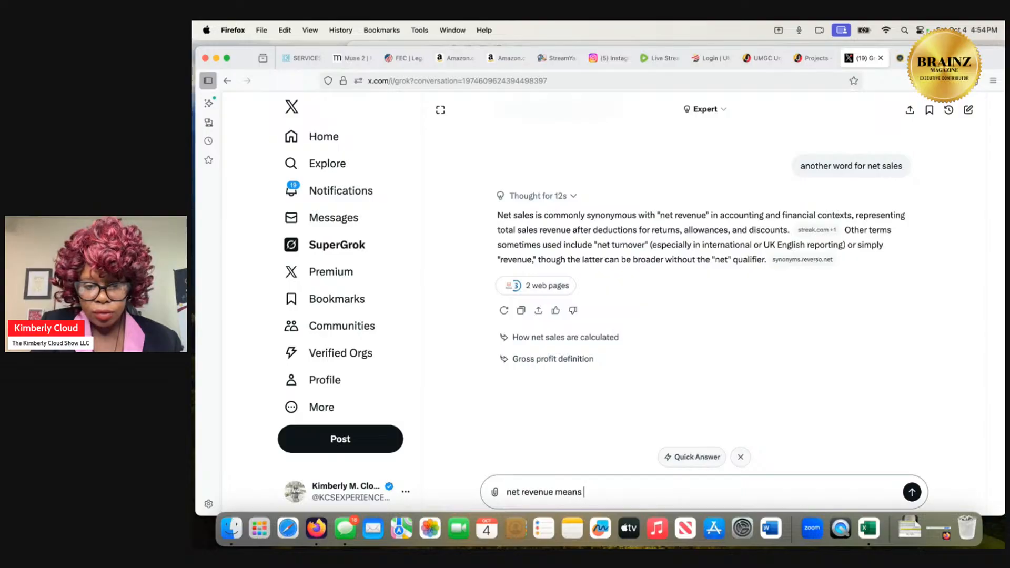
text(turnove)
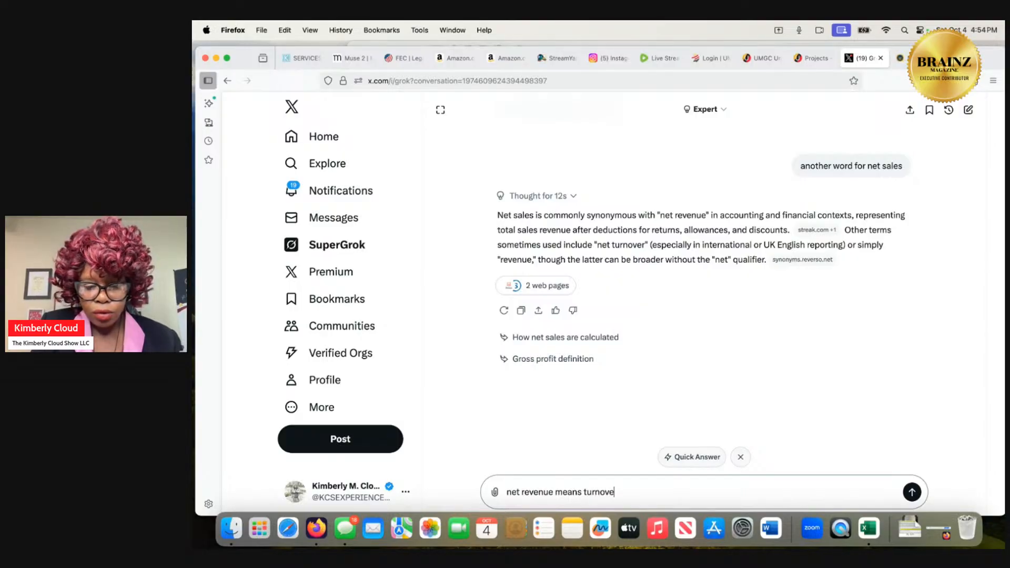
text(r revenue)
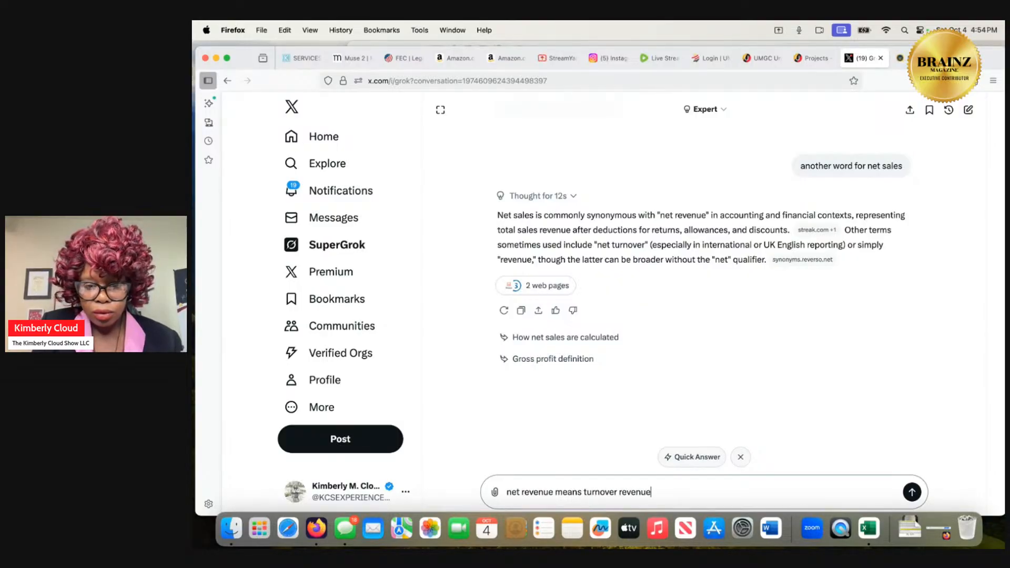
key(Return)
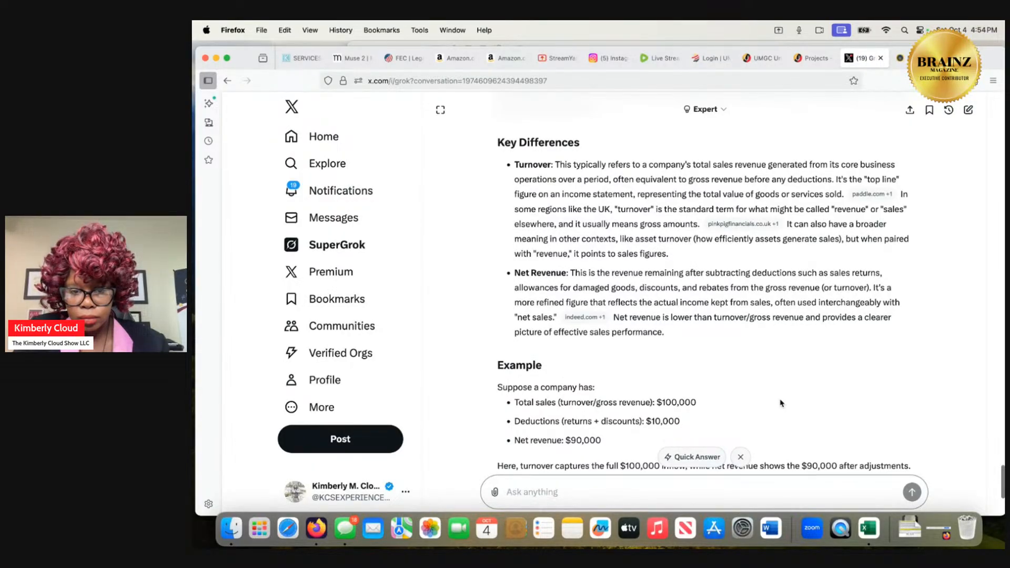
Read Grok's explanation of turnover versus net revenue through its worked example and closing notes.
scroll(781, 404, down, 2)
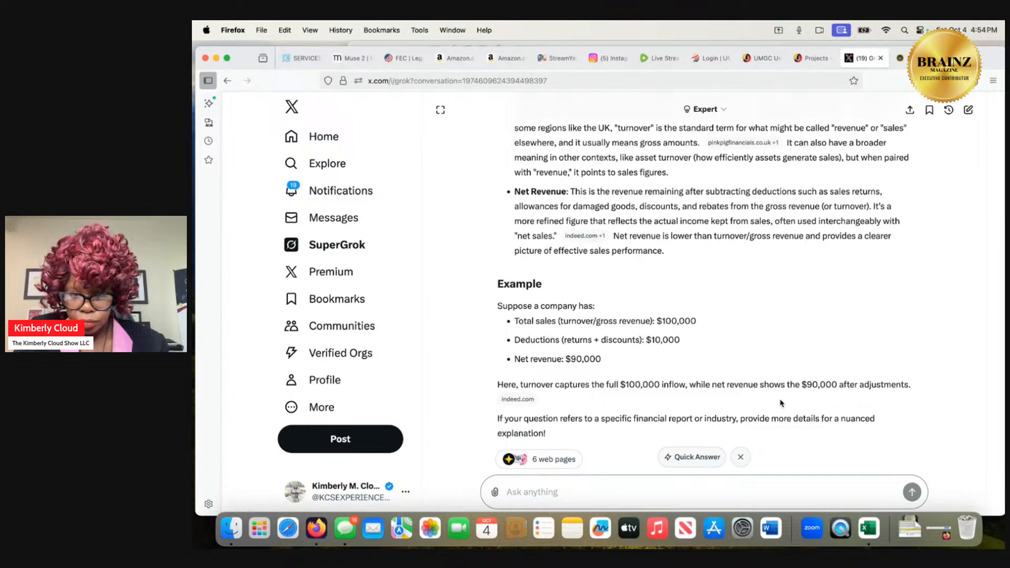
scroll(781, 403, down, 15)
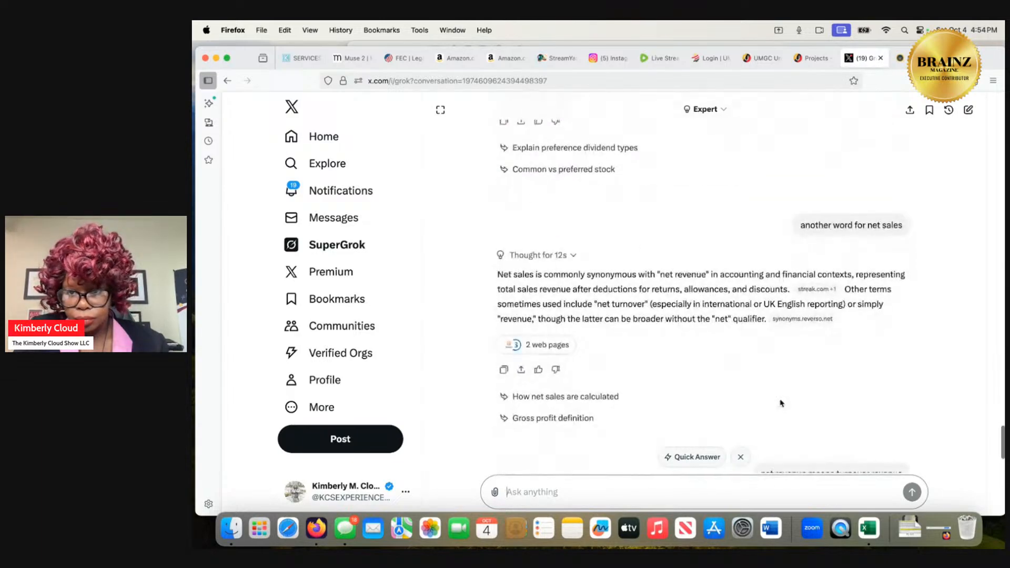
scroll(781, 403, down, 10)
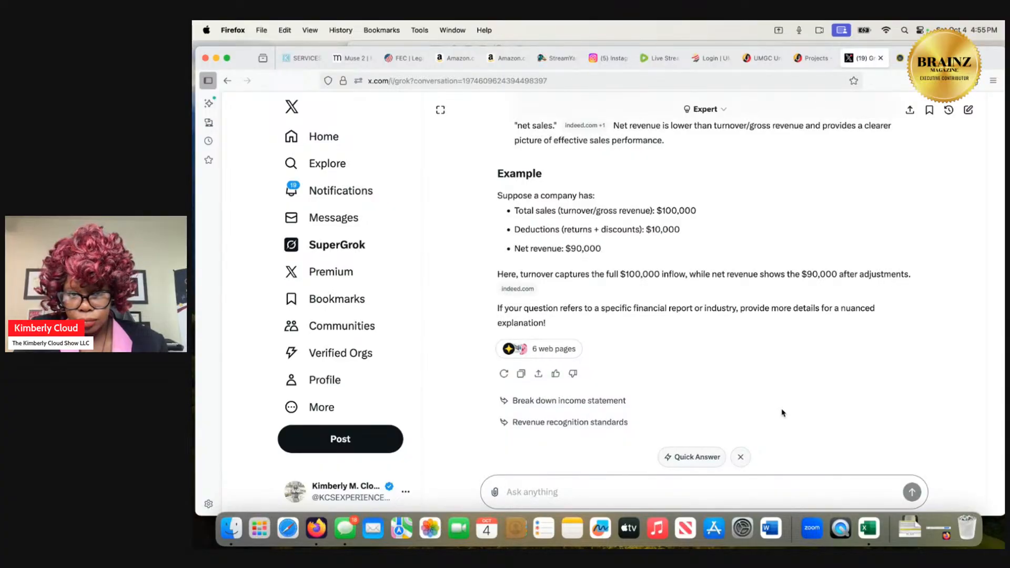
Go back to Excel and examine the Balance Sheet Analysis sheet from current assets down to the balance sheet questions.
click(868, 528)
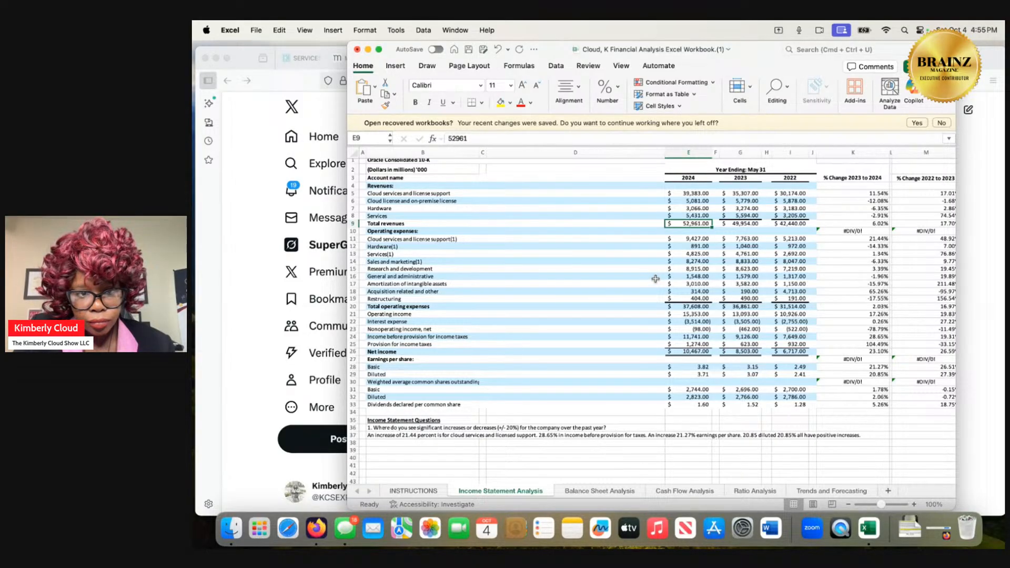
click(600, 491)
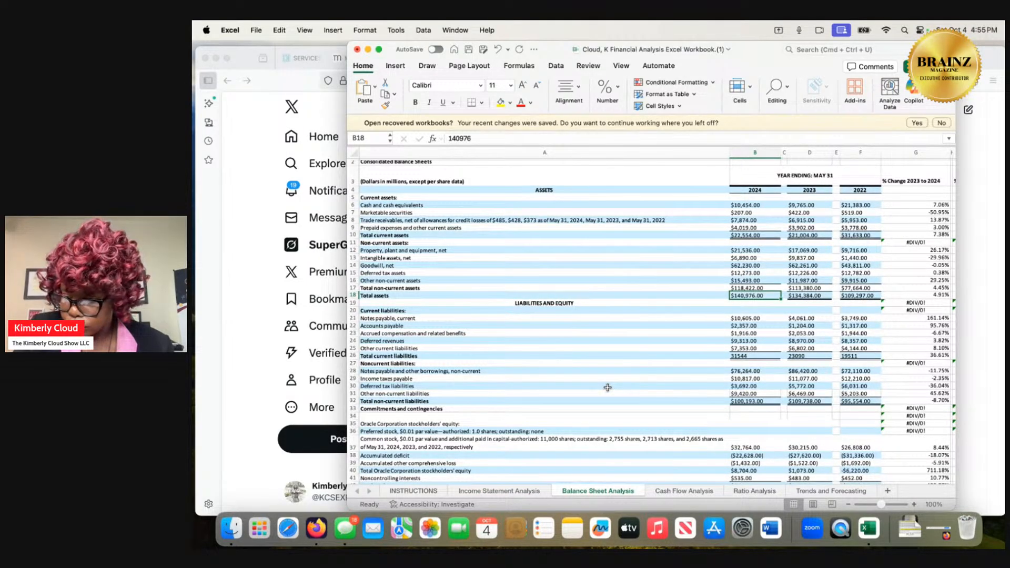
scroll(607, 388, down, 2)
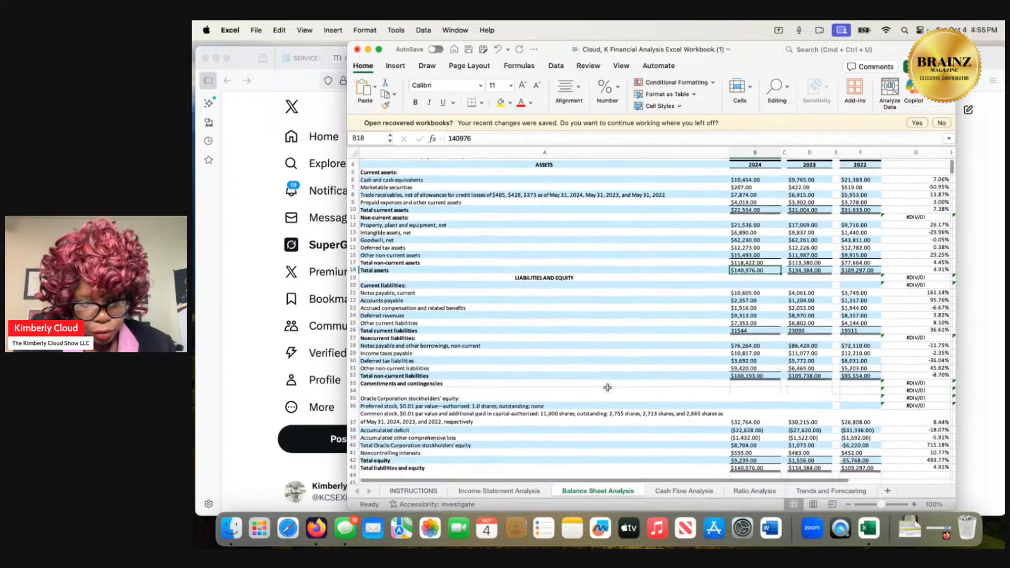
scroll(608, 387, up, 1)
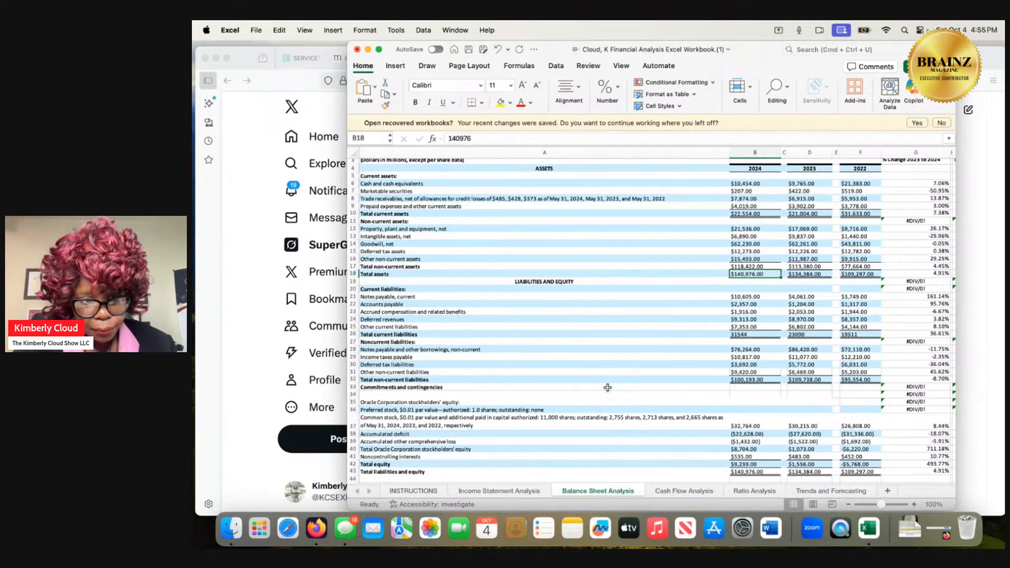
scroll(608, 387, up, 1)
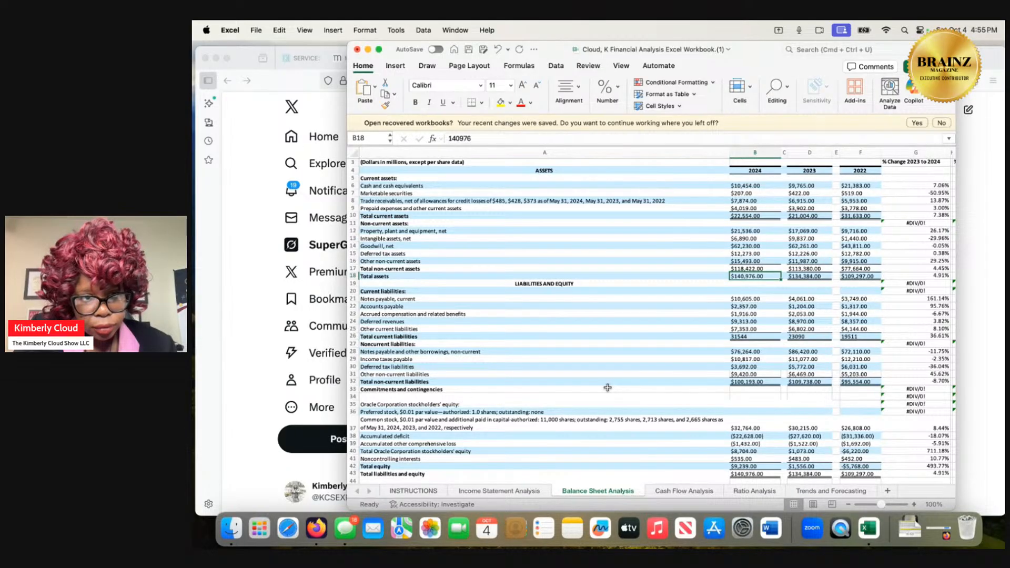
scroll(607, 388, down, 5)
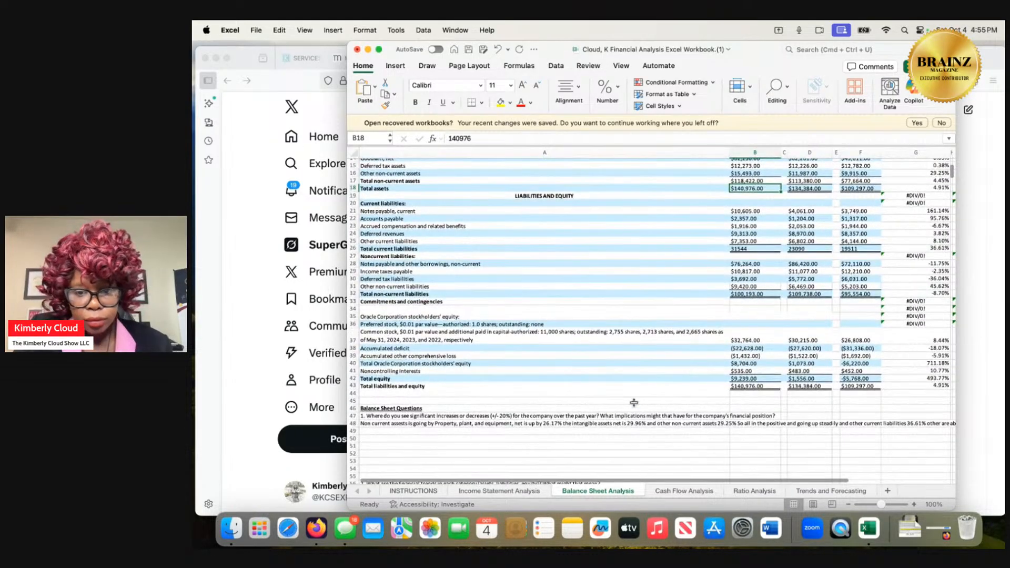
Examine the Cash Flow Analysis sheet's line items and questions, and review the Balance Sheet Analysis sheet from liabilities and equity back up to current assets.
click(683, 491)
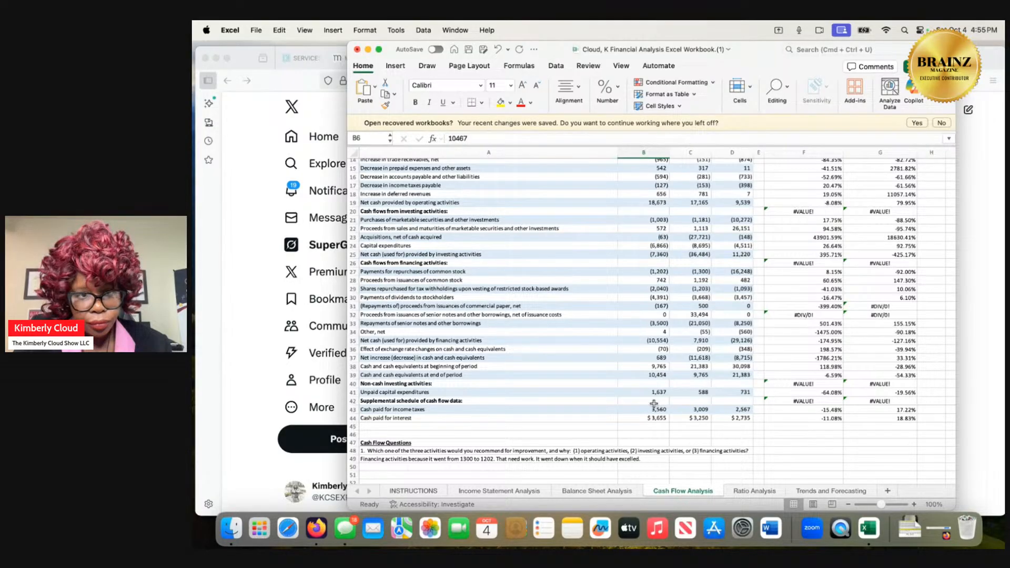
scroll(654, 403, up, 3)
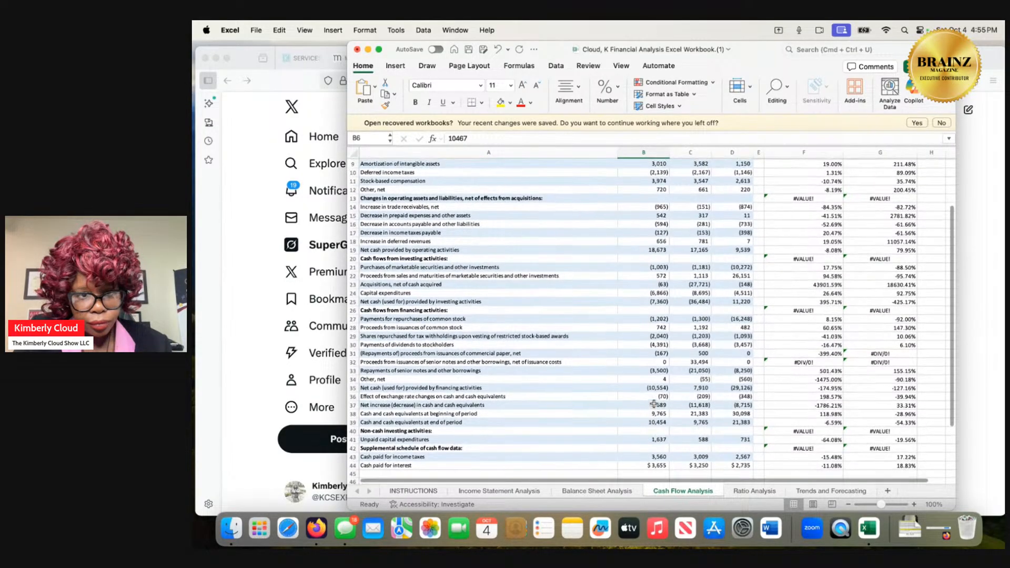
scroll(654, 403, up, 2)
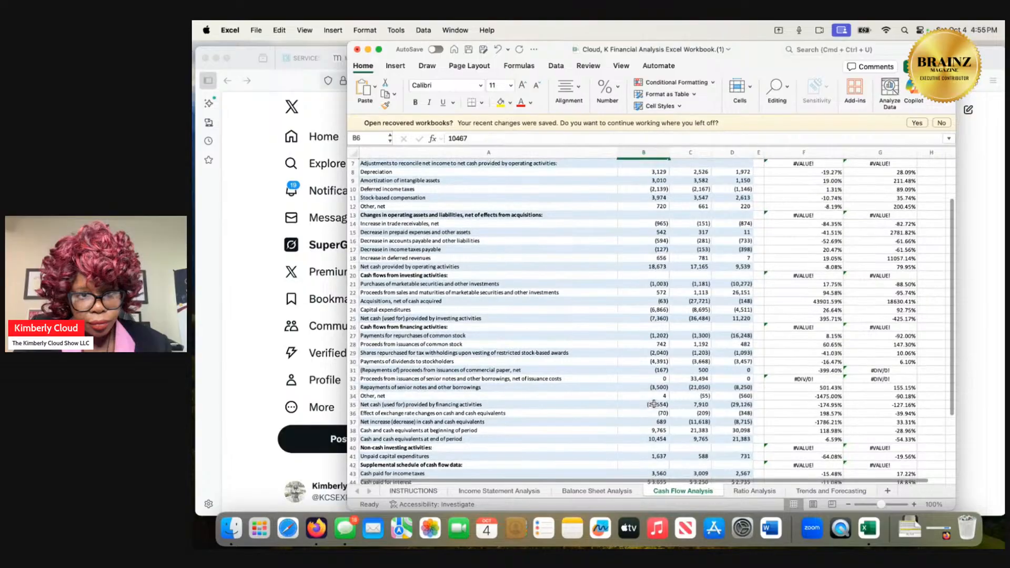
scroll(654, 403, up, 1)
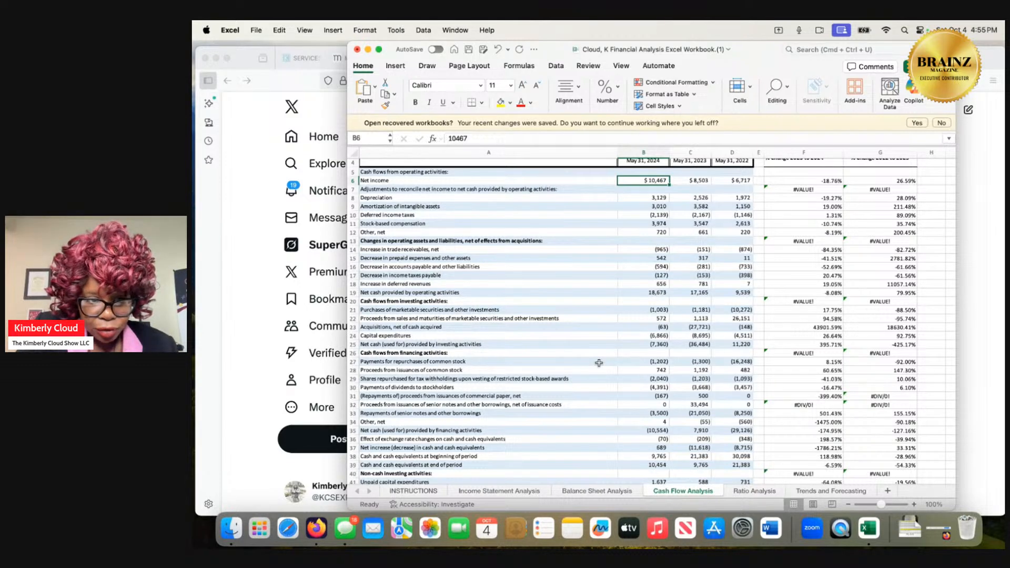
scroll(599, 363, down, 3)
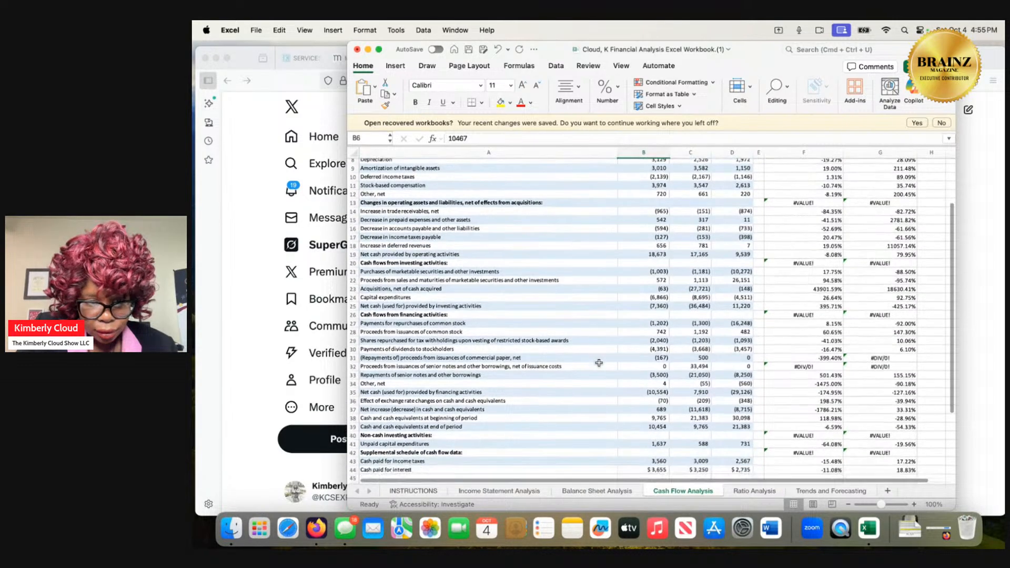
scroll(599, 363, down, 5)
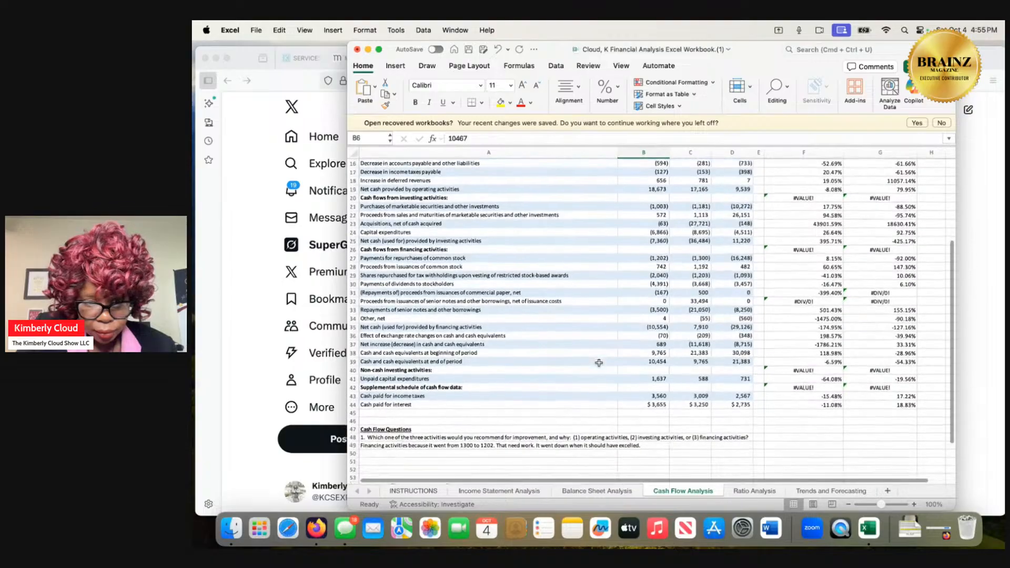
click(621, 491)
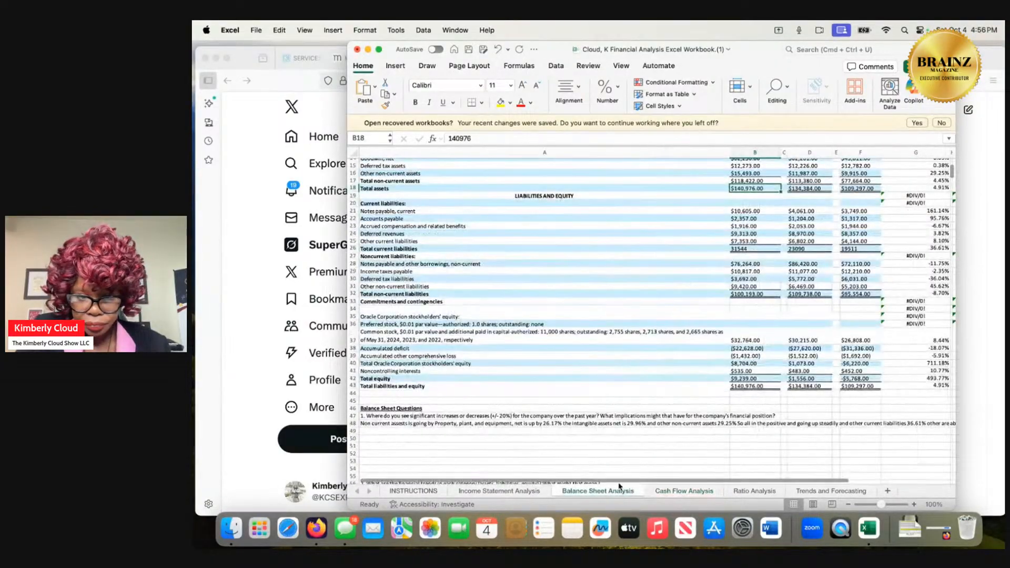
scroll(628, 363, up, 1)
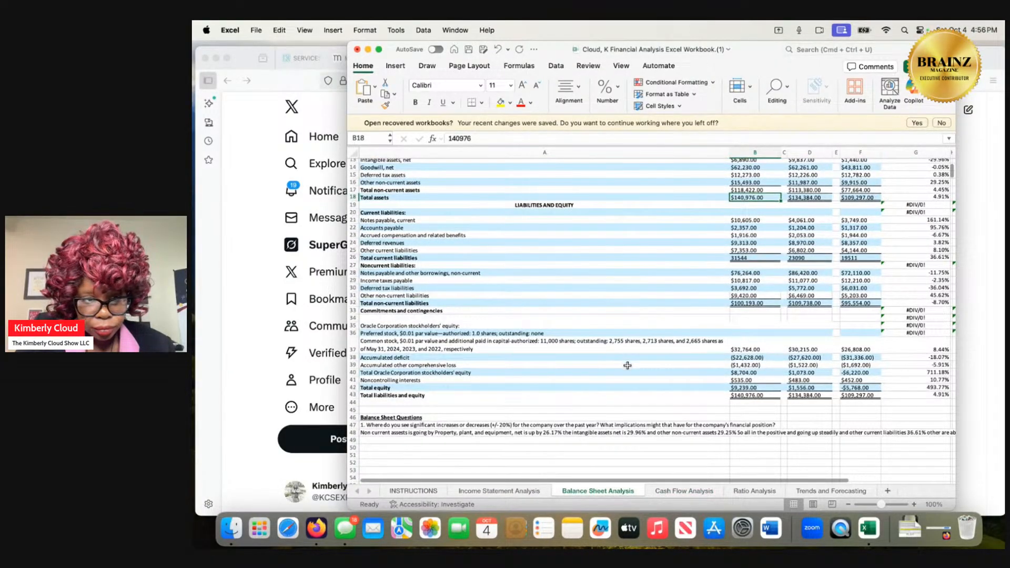
scroll(628, 369, up, 2)
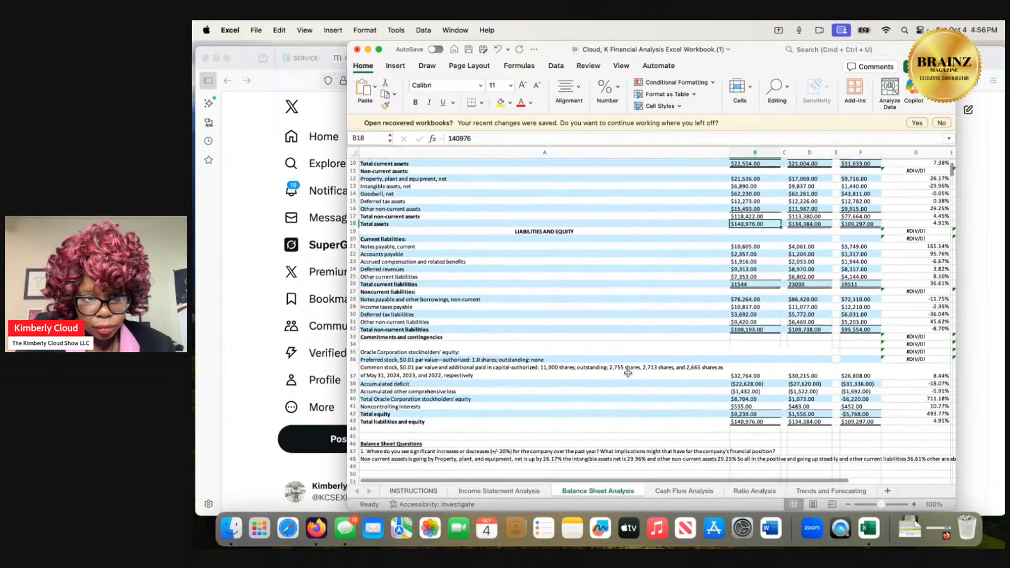
scroll(628, 372, up, 5)
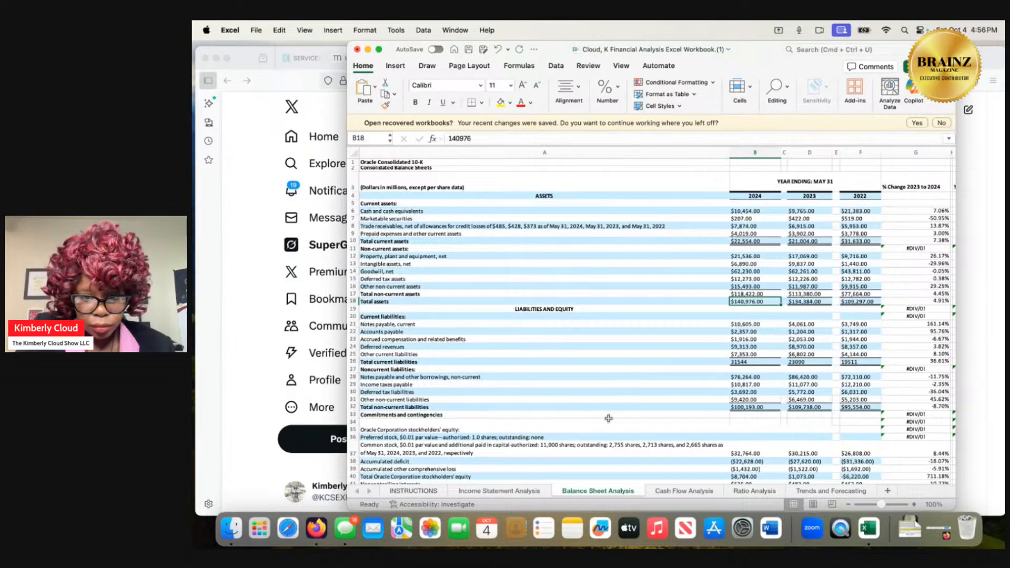
Review the Income Statement Analysis sheet and select the 2024 sales and marketing figure in cell E14 for the net profit margin.
click(534, 493)
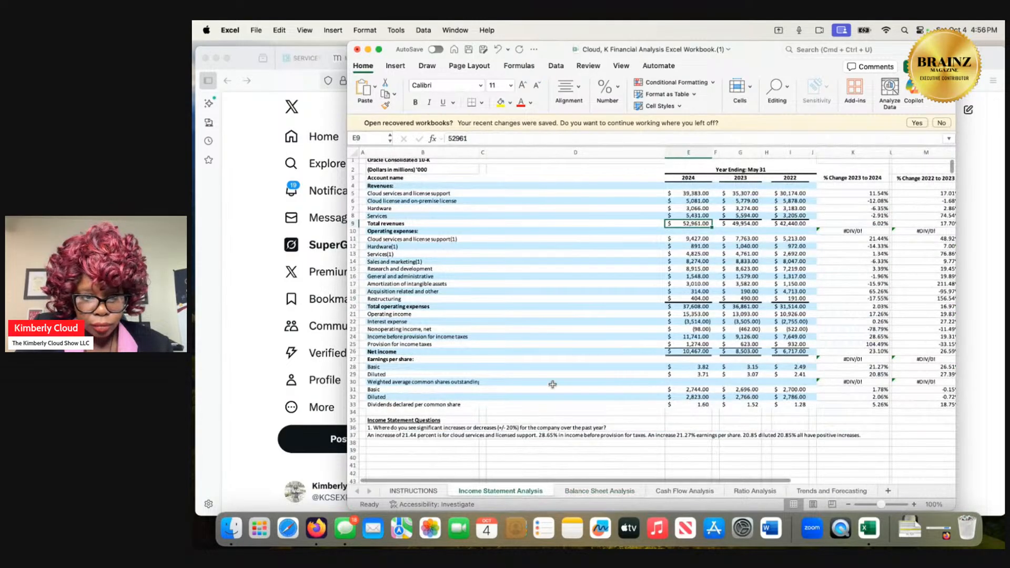
scroll(552, 385, up, 1)
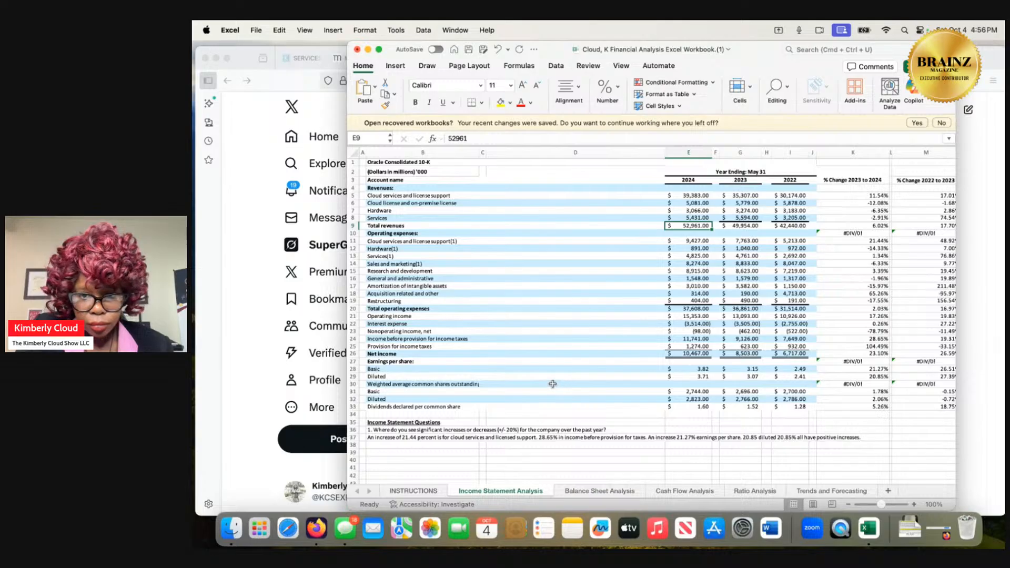
click(692, 266)
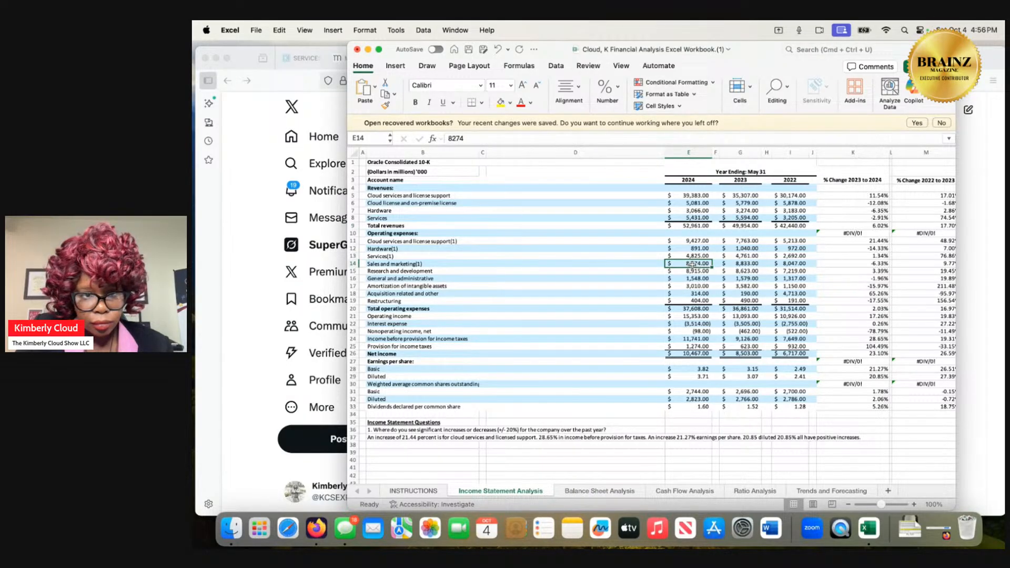
scroll(692, 265, right, 1)
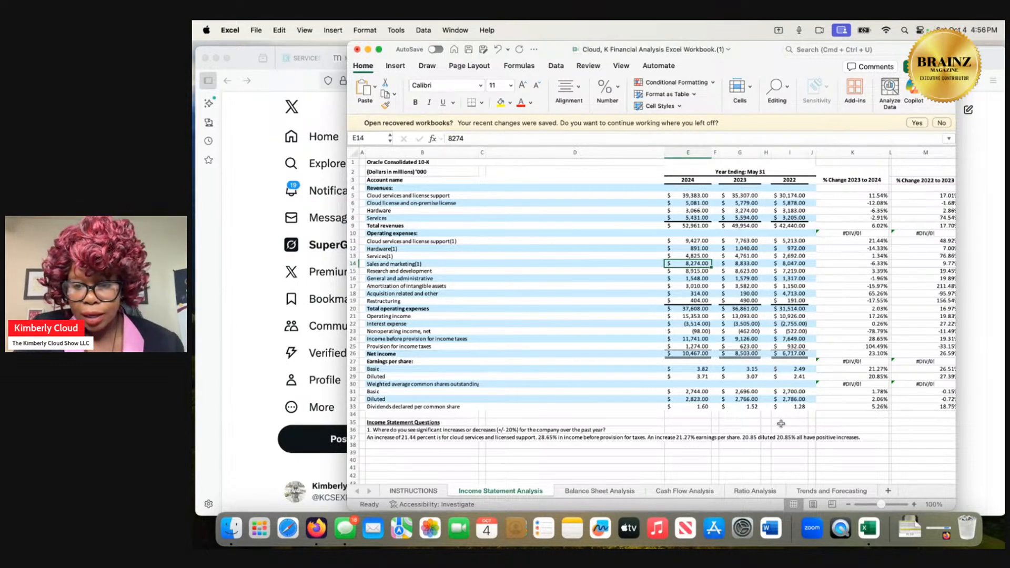
On the Ratio Analysis sheet, change the 2024 net profit margin formula in B7 to =110,467/8274 and accept the suggested correction to =110467/8274.
click(753, 491)
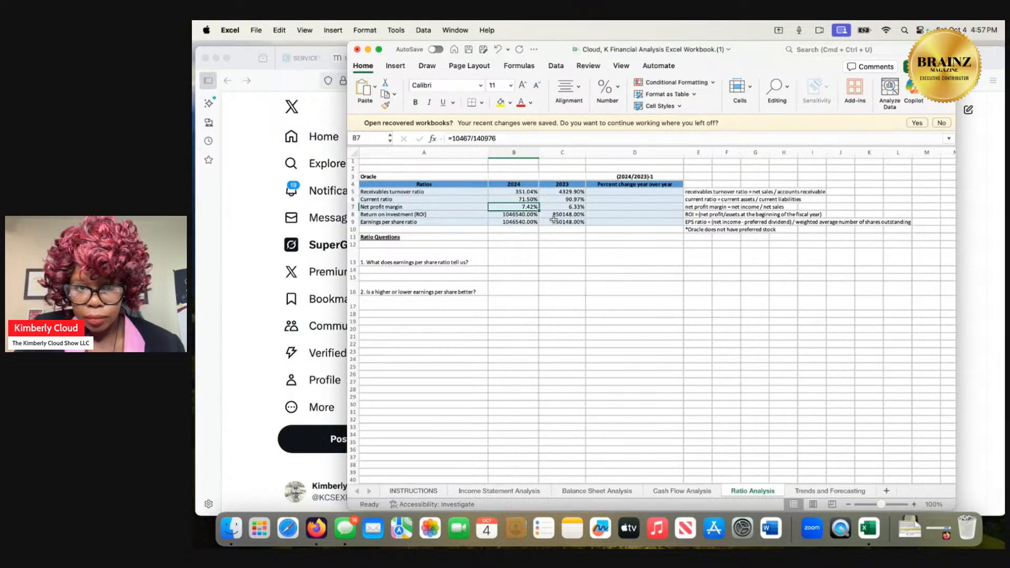
double_click(524, 207)
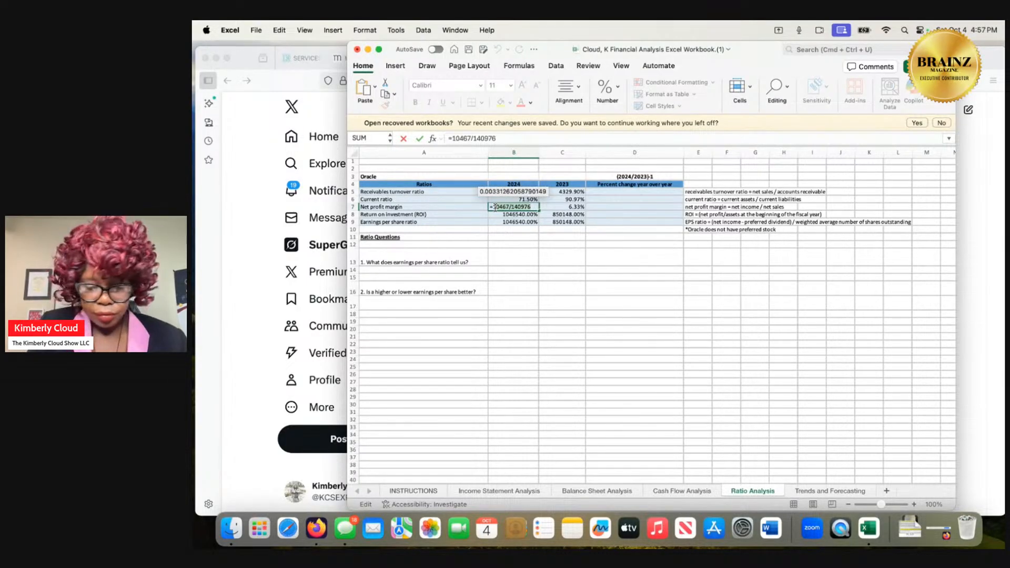
text(10,4)
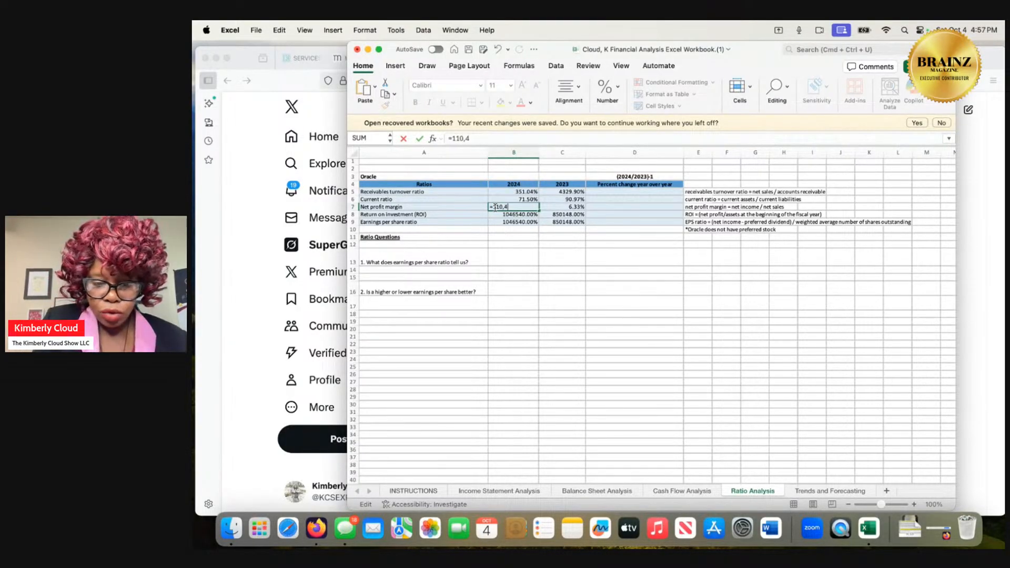
text(67)
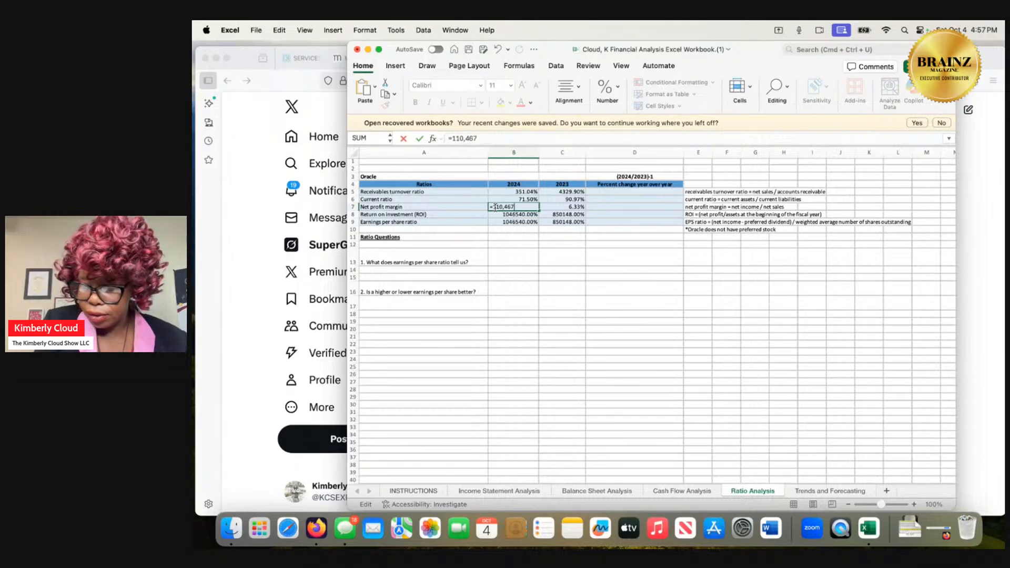
text(/8)
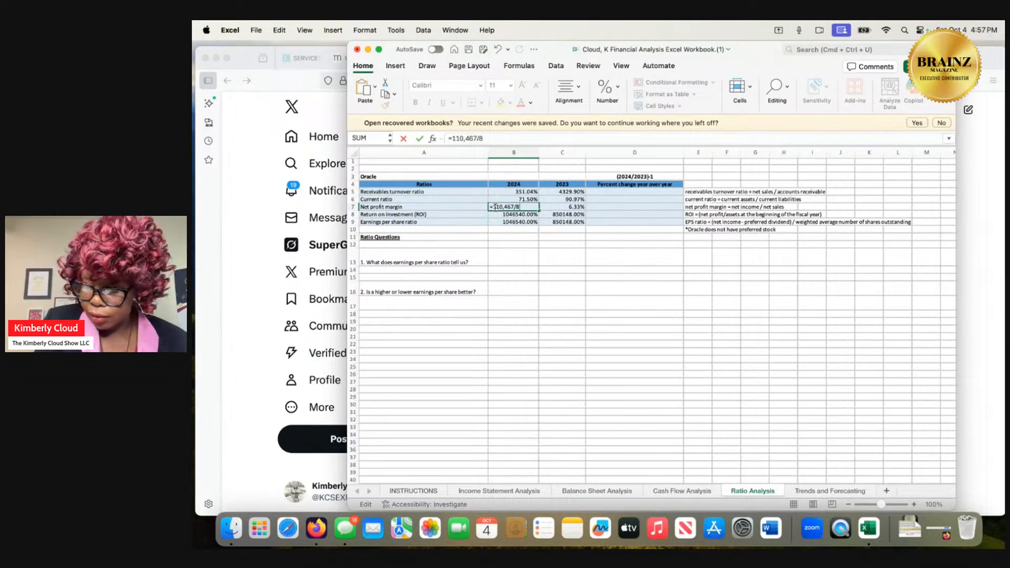
text(27)
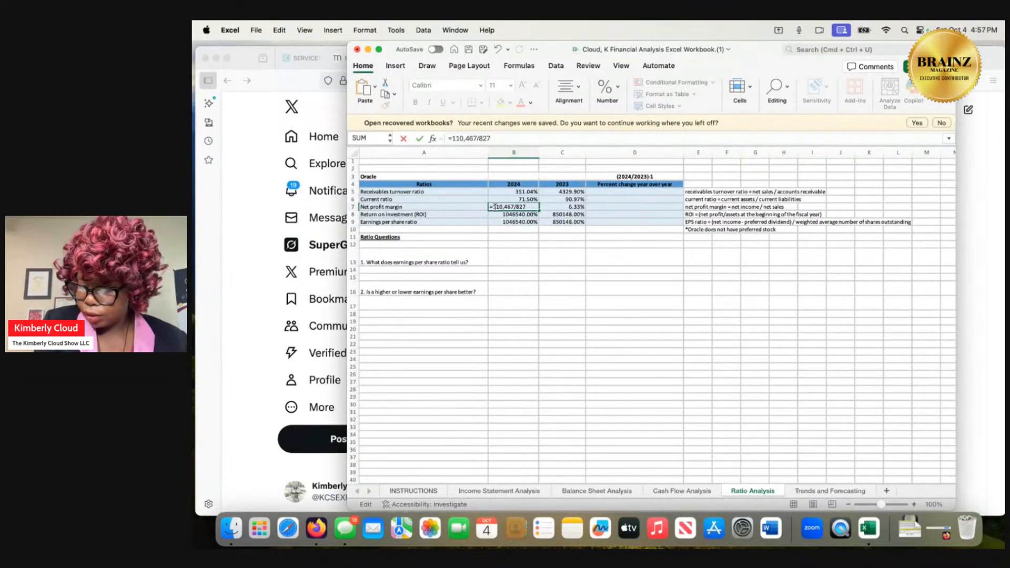
text(4)
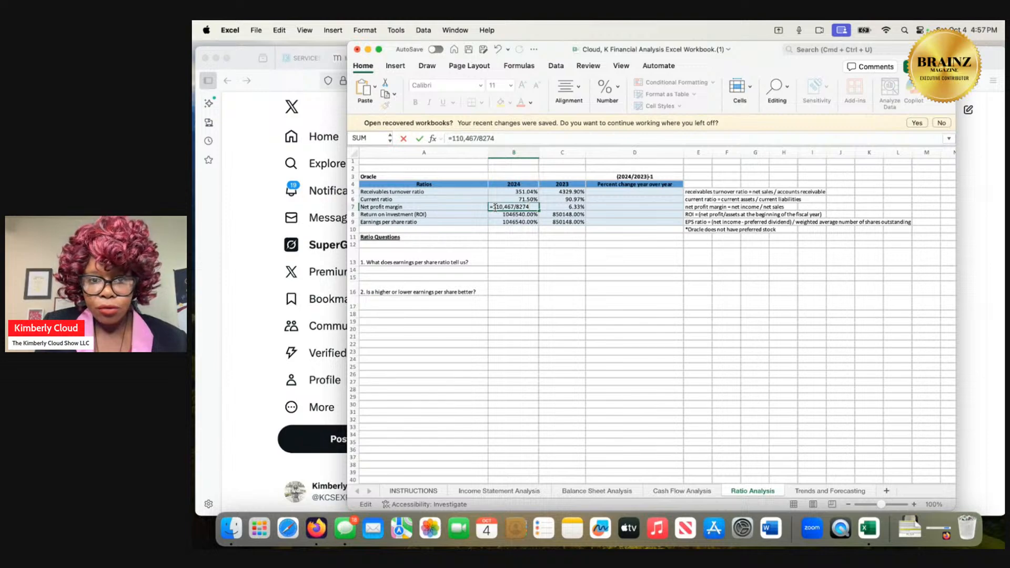
key(Return)
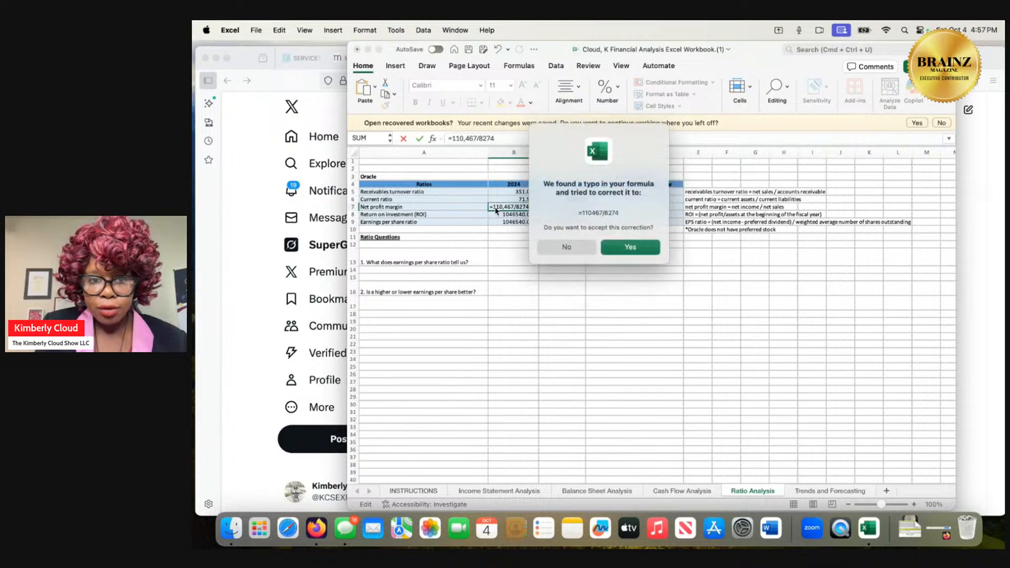
click(630, 248)
Replace the 2023 net profit margin formula in cell C7 with =8503/8833.
click(575, 207)
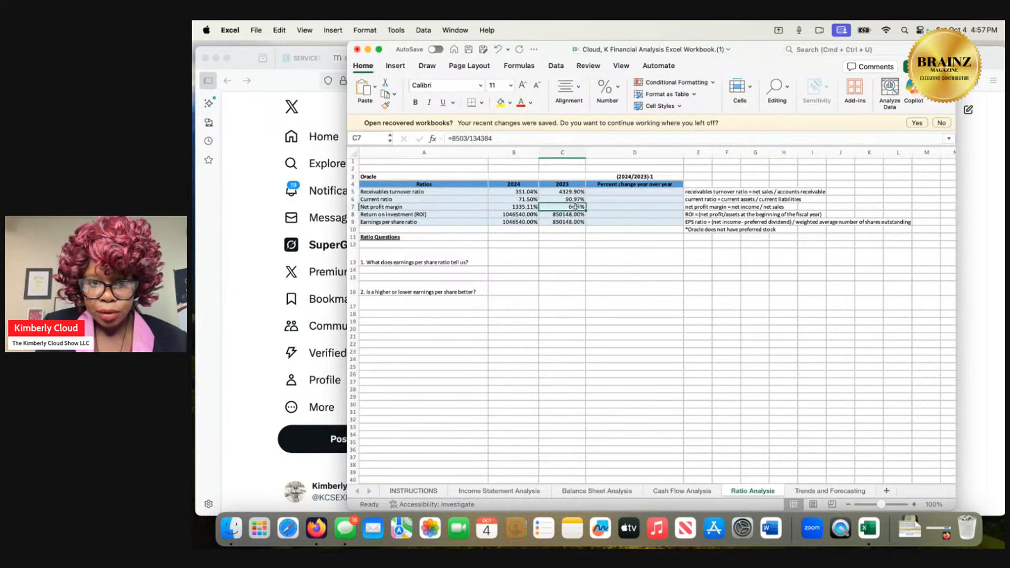
double_click(575, 207)
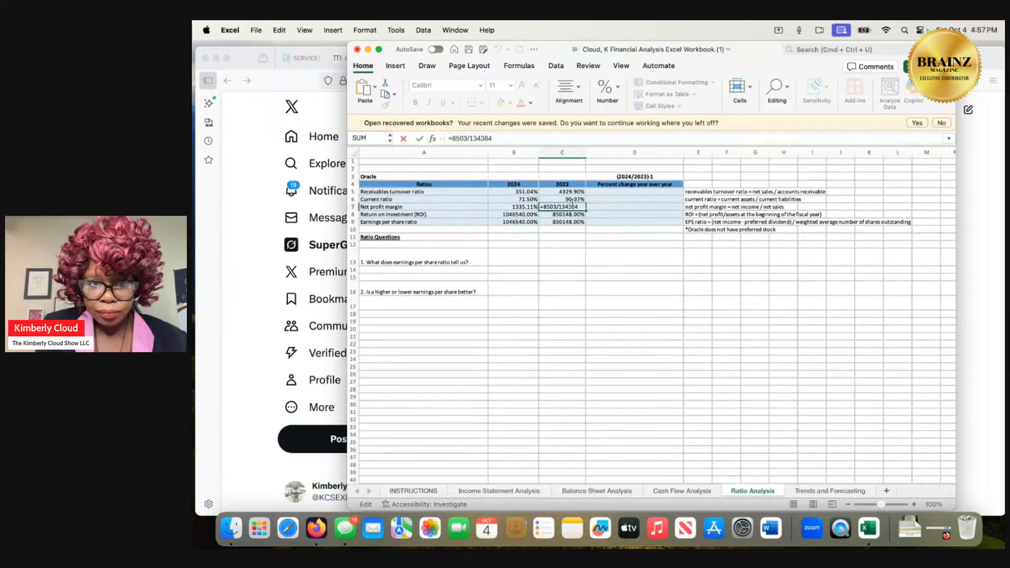
drag(499, 137, 453, 139)
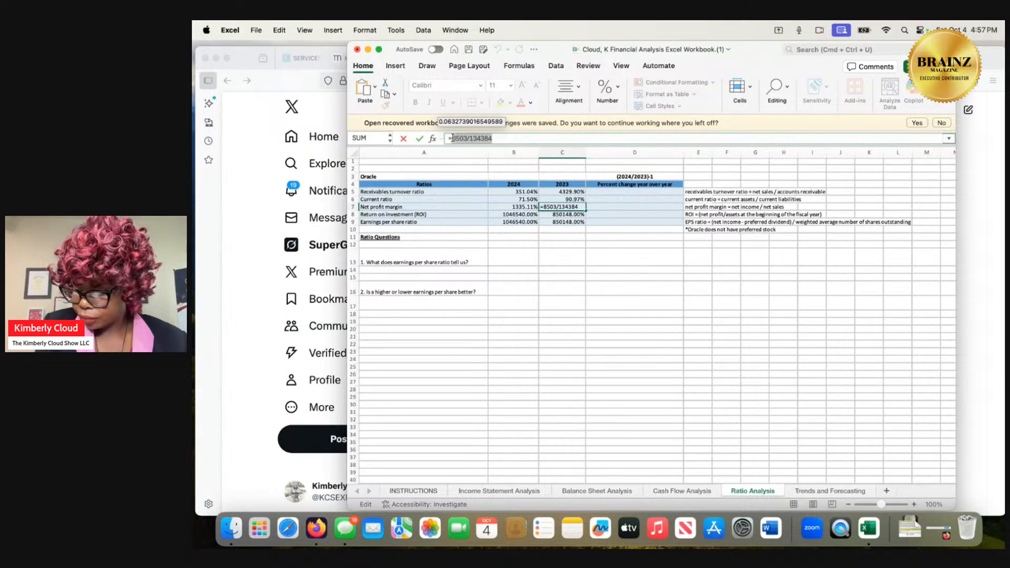
text(85)
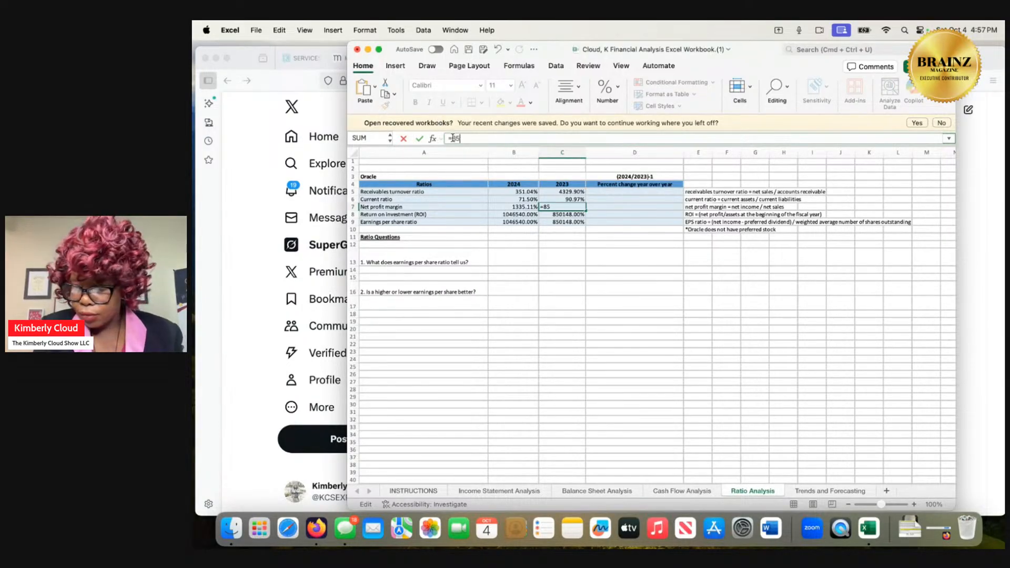
text(03)
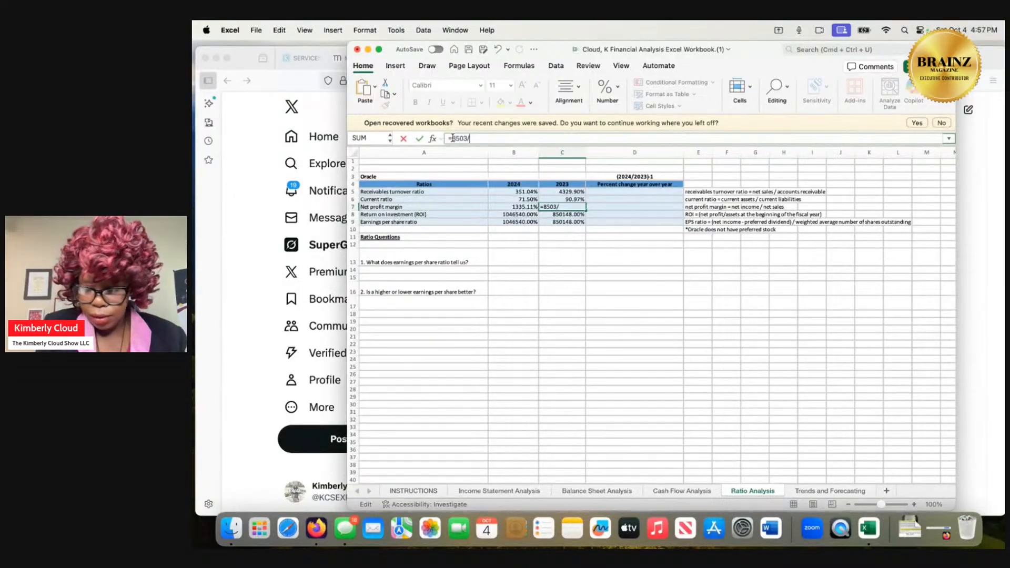
text(/8833)
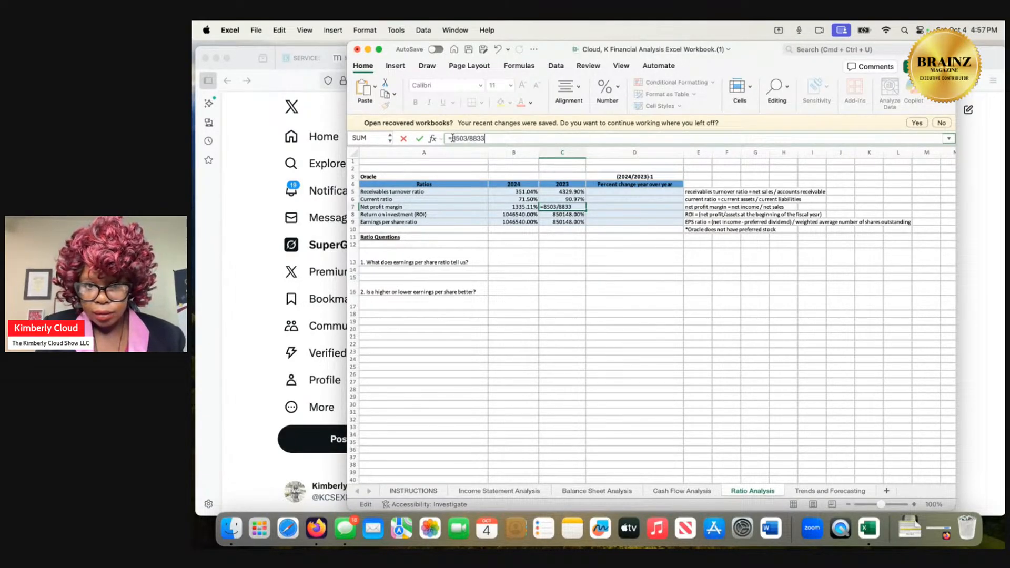
key(Return)
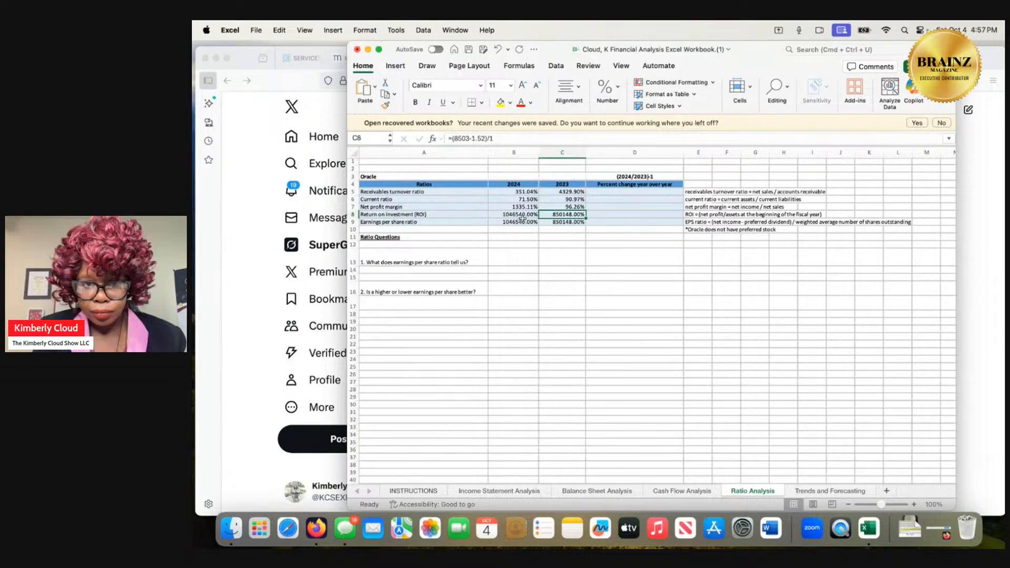
Remove the extra digit from the 2024 net profit margin formula in B7 so it reads =10467/8274.
double_click(524, 207)
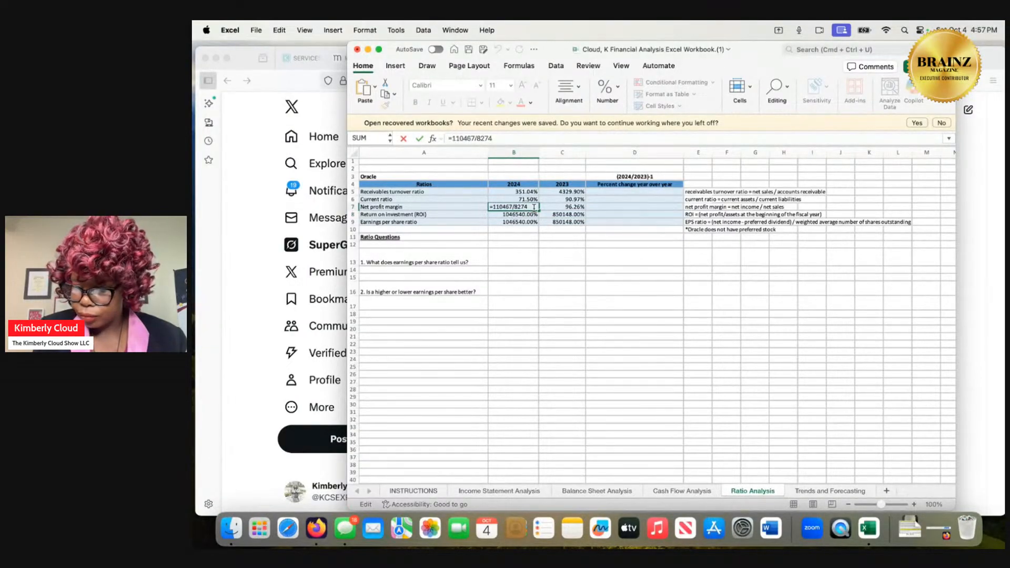
click(457, 139)
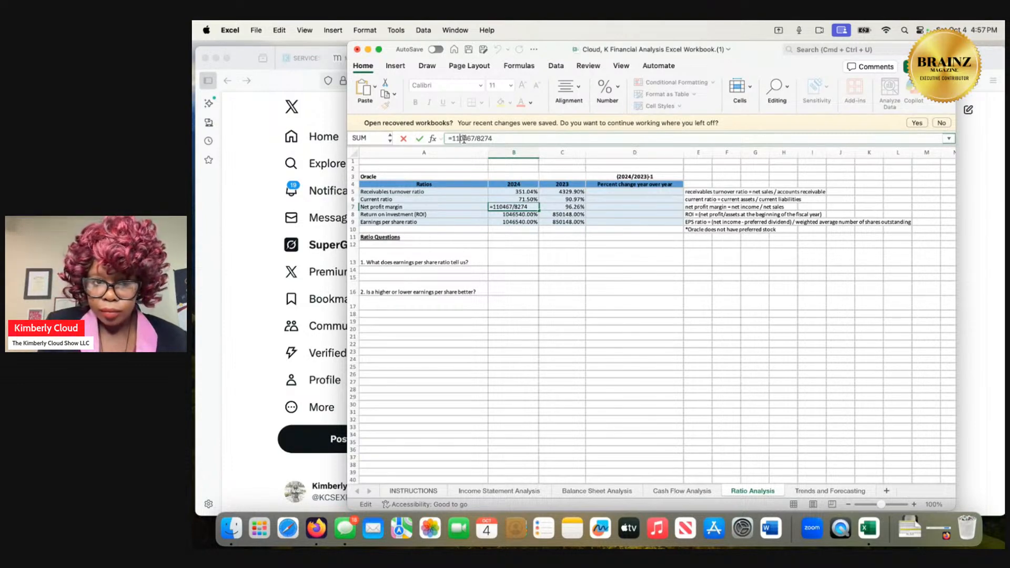
key(BackSpace)
key(Return)
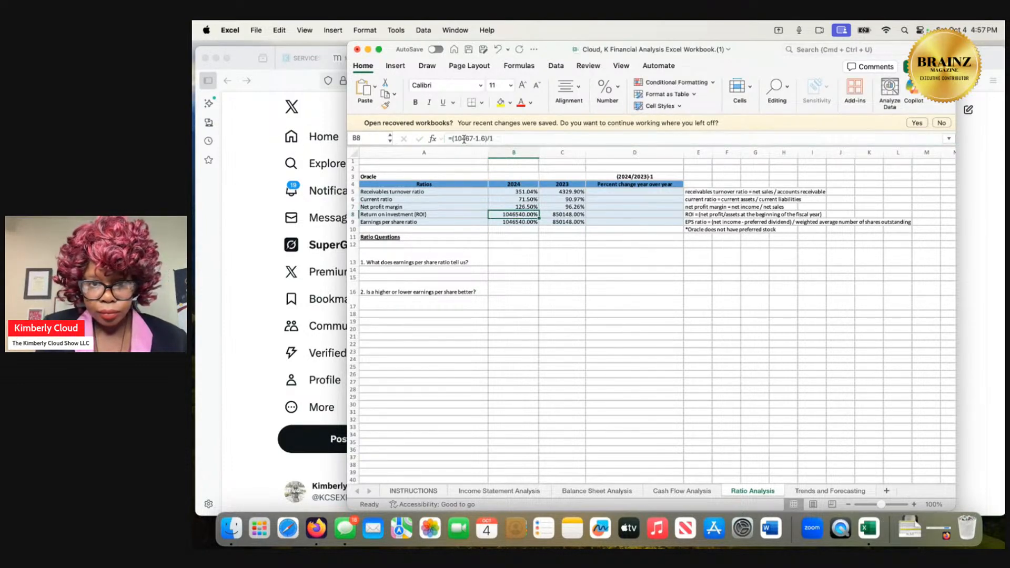
double_click(512, 215)
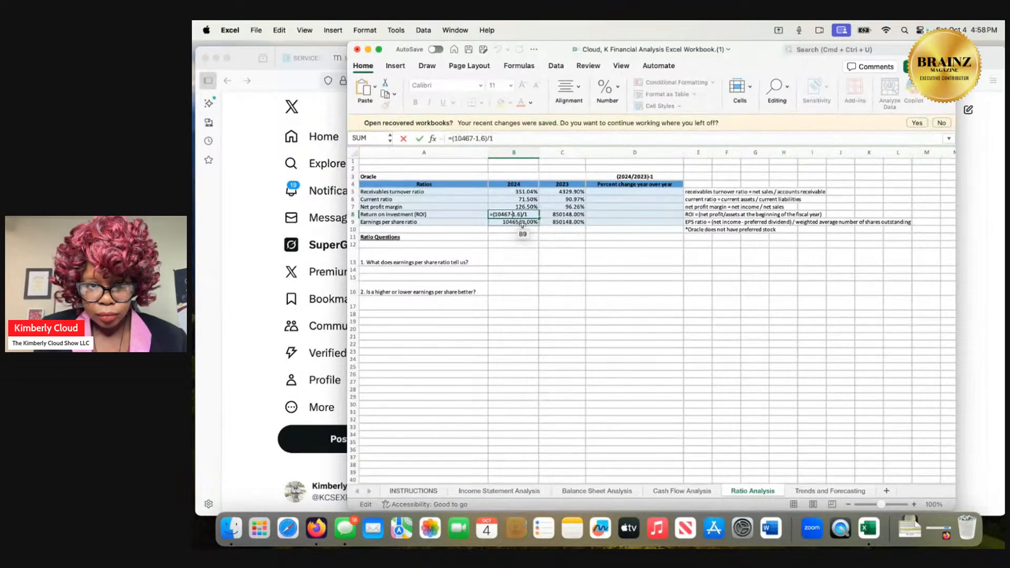
click(523, 225)
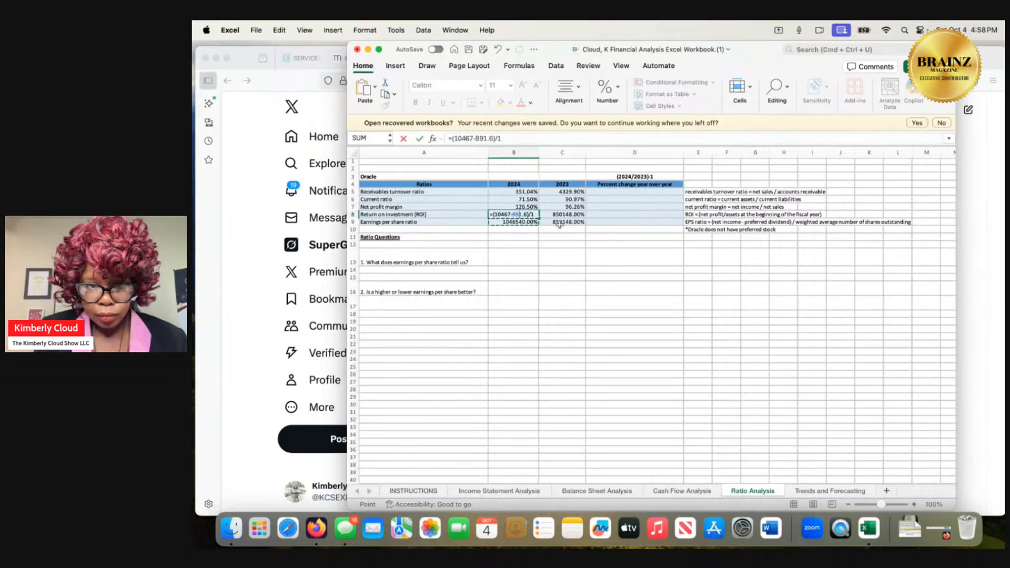
click(527, 214)
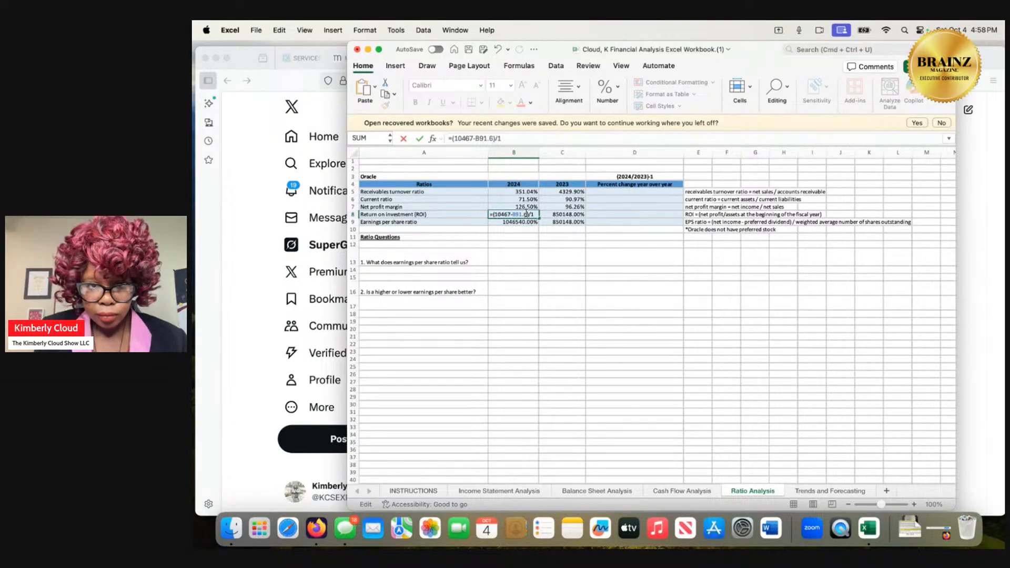
click(555, 214)
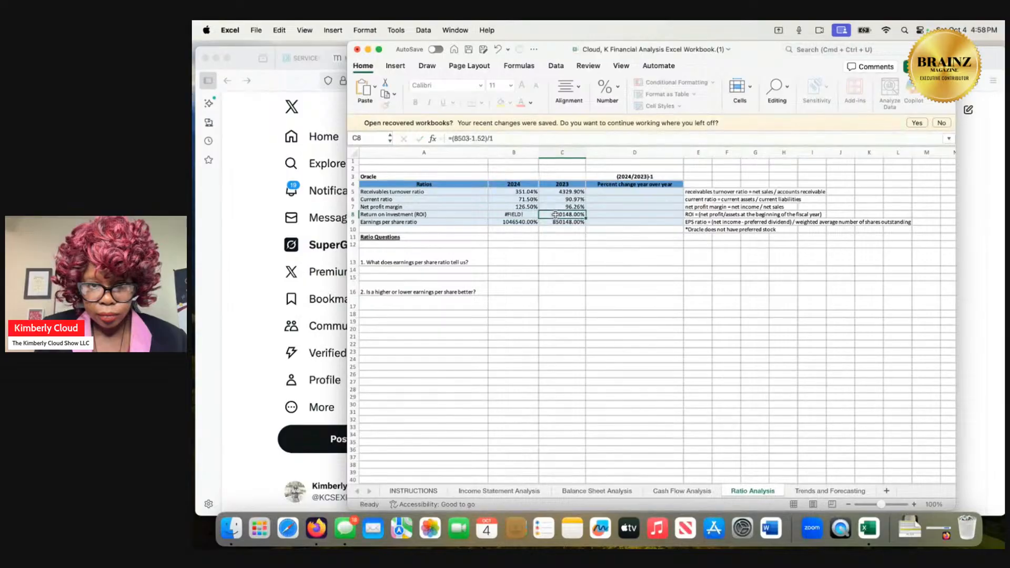
click(526, 215)
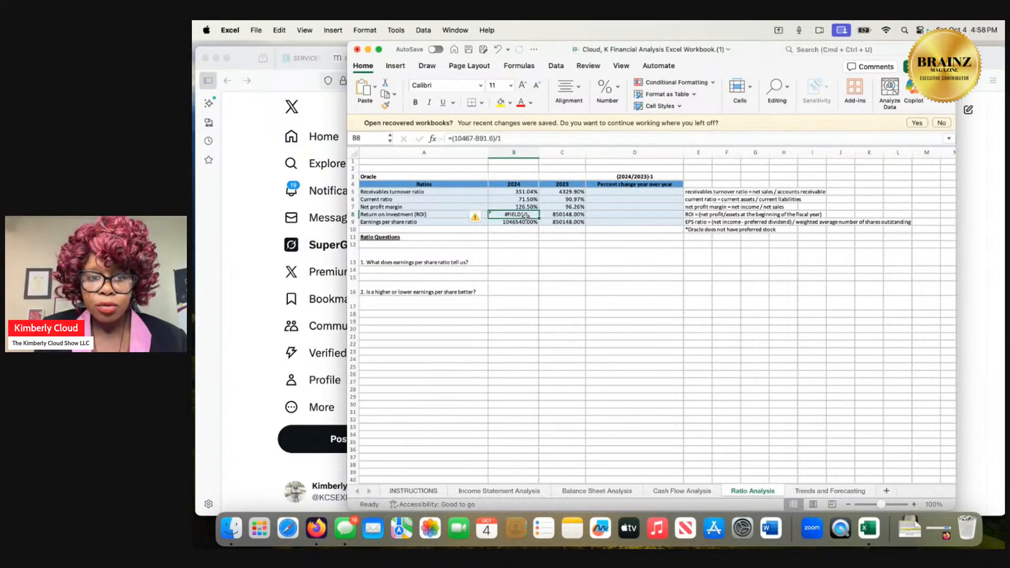
double_click(526, 215)
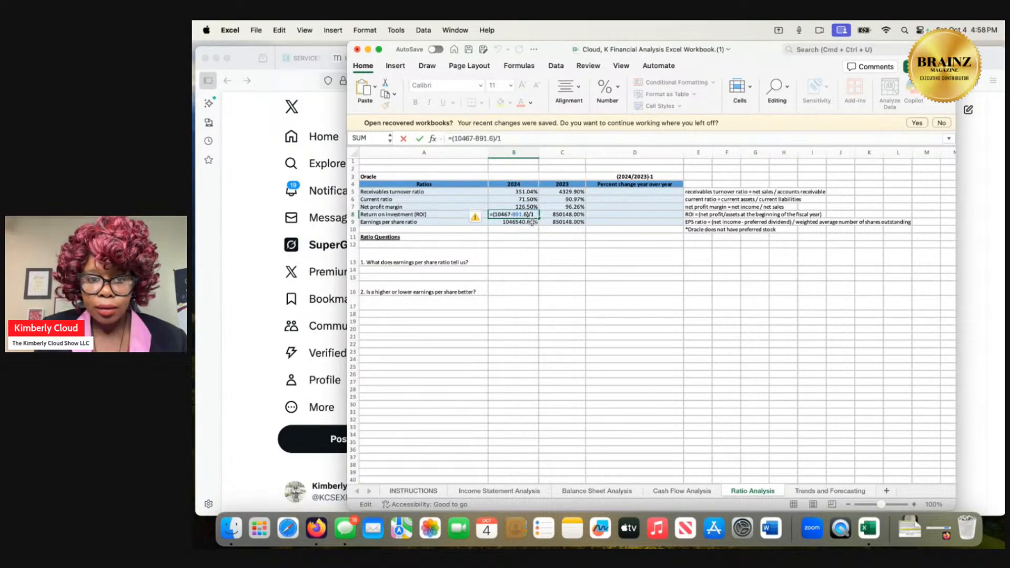
click(493, 138)
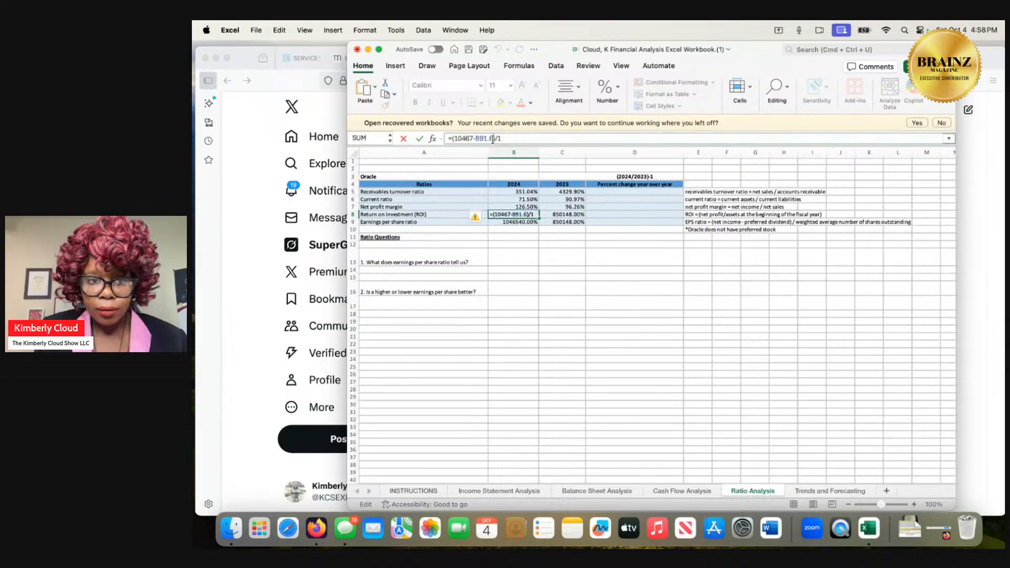
drag(493, 139, 475, 139)
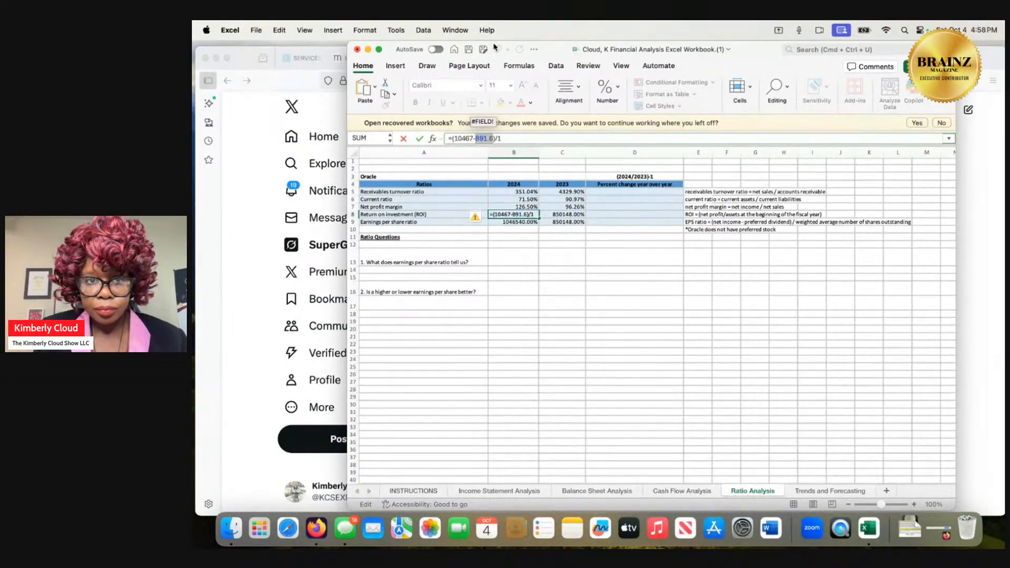
click(525, 140)
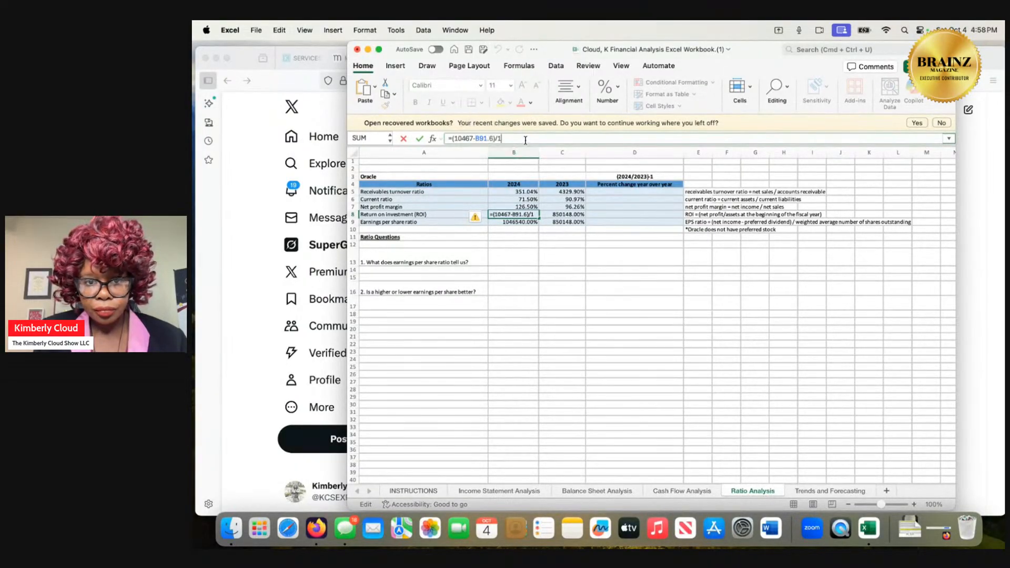
click(567, 216)
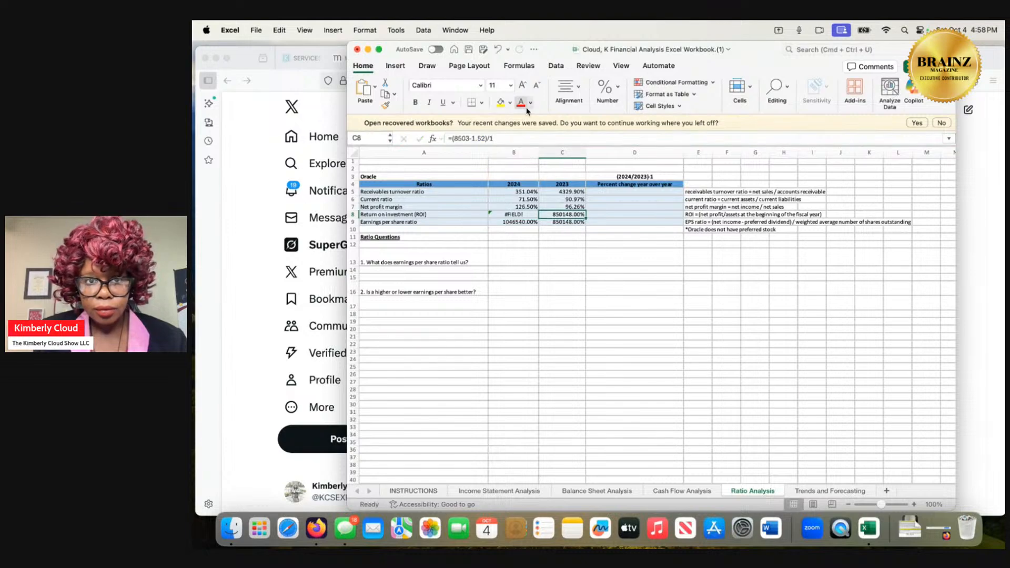
click(496, 49)
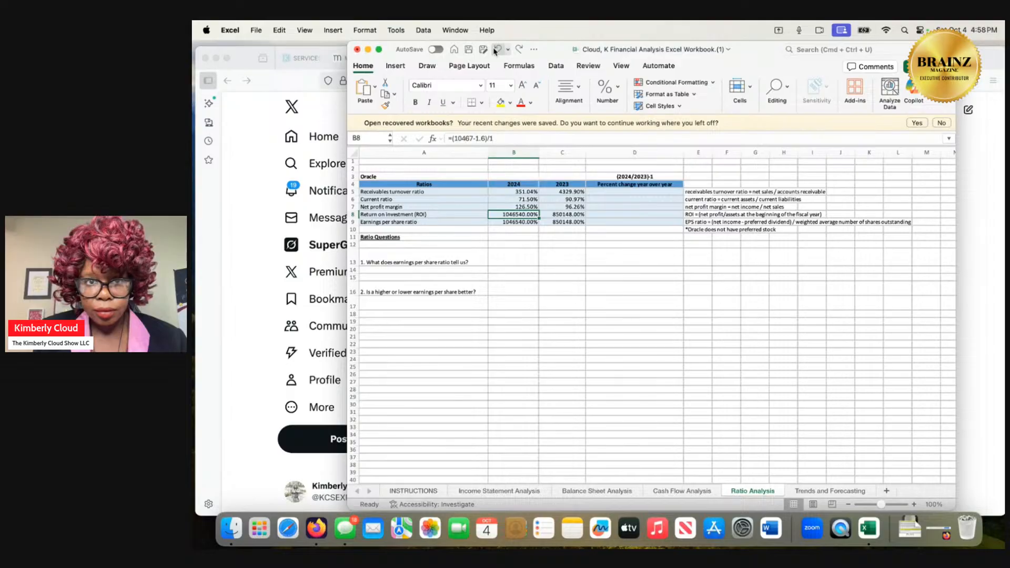
Undo the last edit to the 2024 net profit margin formula in B7.
click(497, 50)
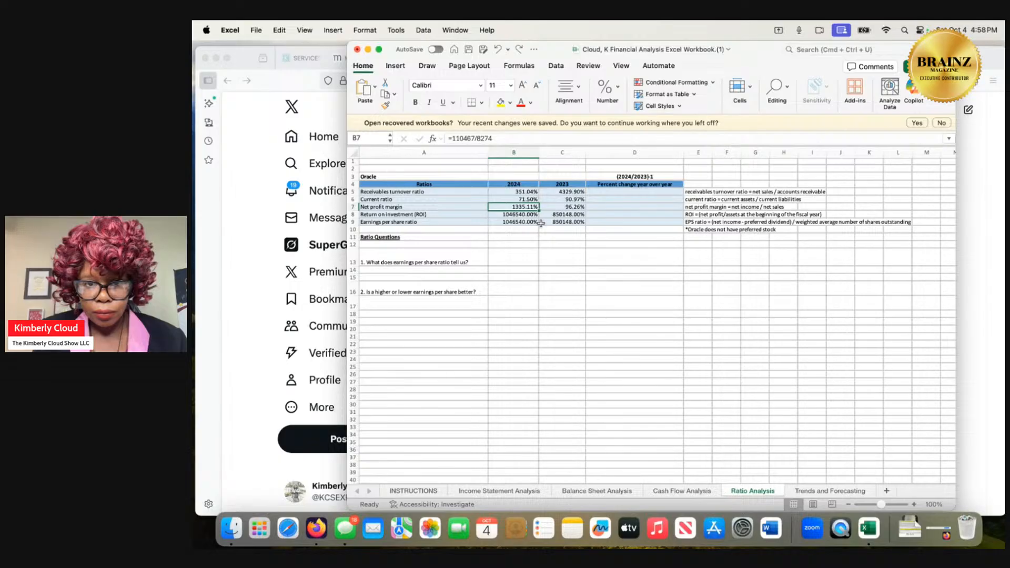
Replace the 2024 return on investment formula in cell B8 with =10467/140976.
click(527, 215)
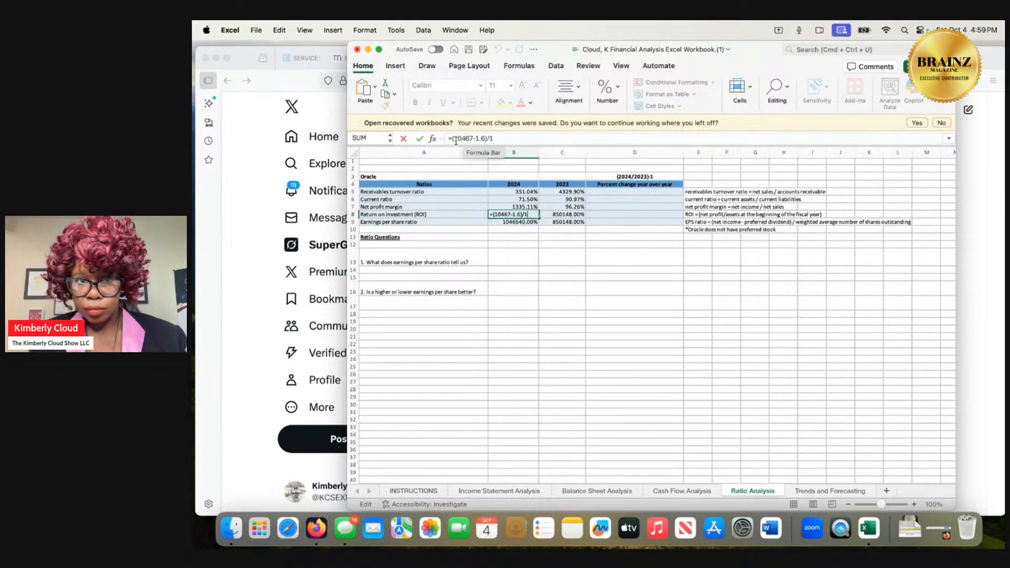
drag(452, 138, 501, 139)
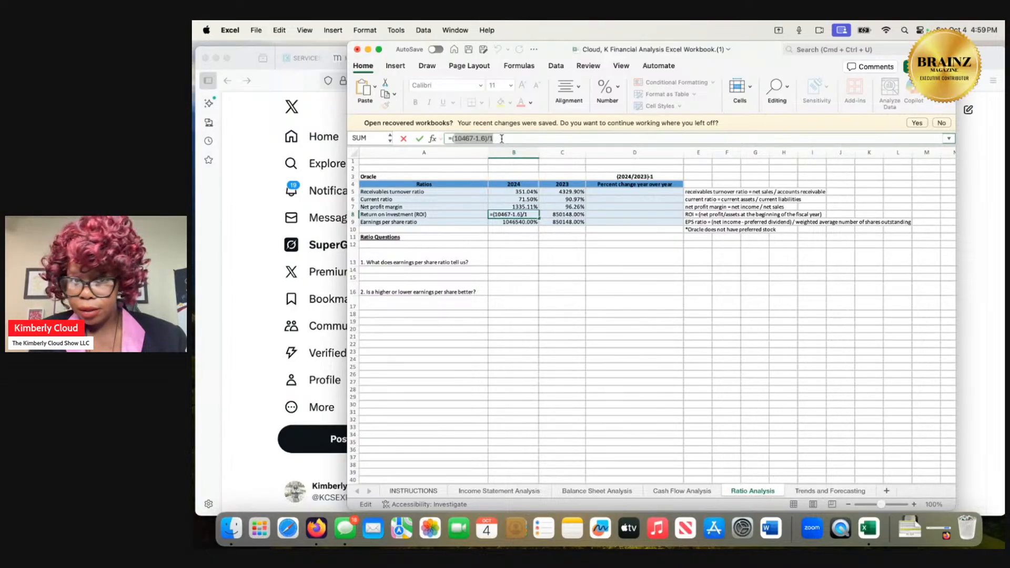
key(BackSpace)
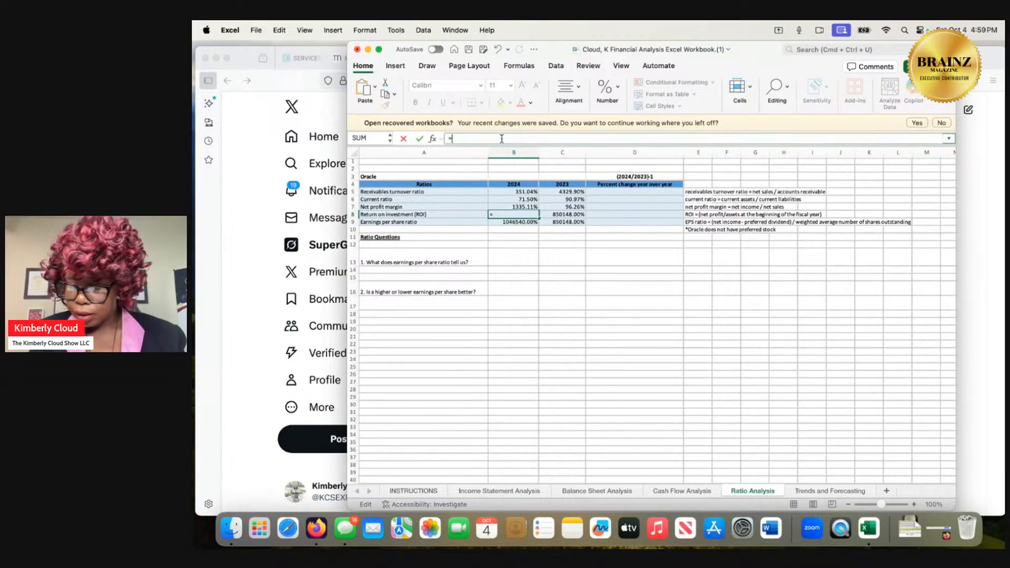
text(104)
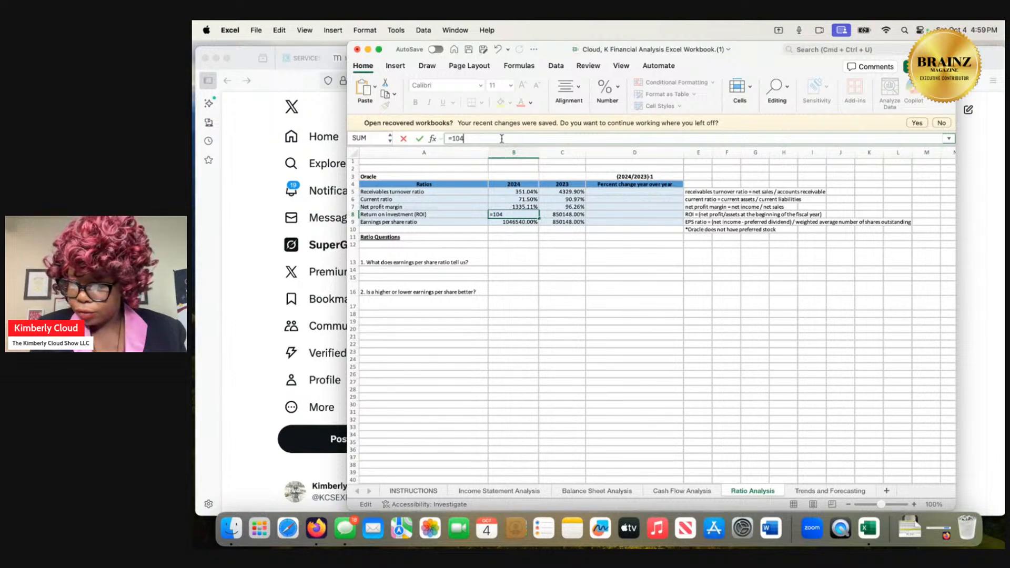
text(67)
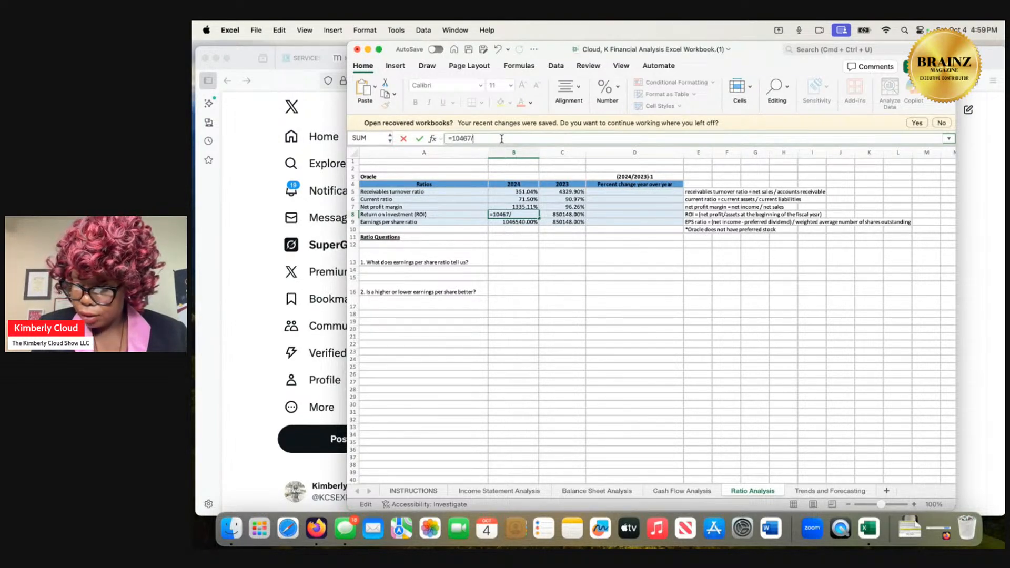
text(/140)
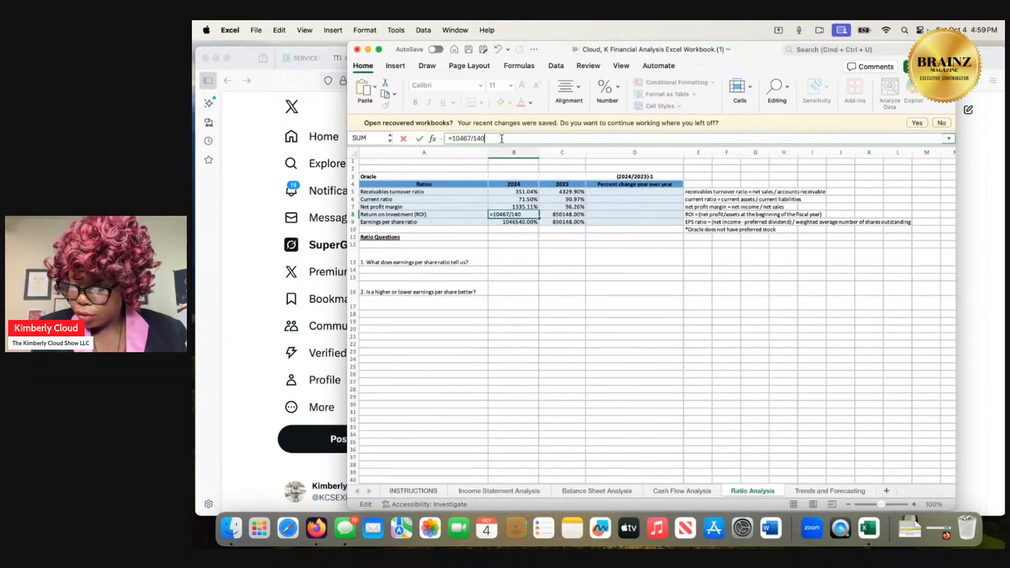
text(976)
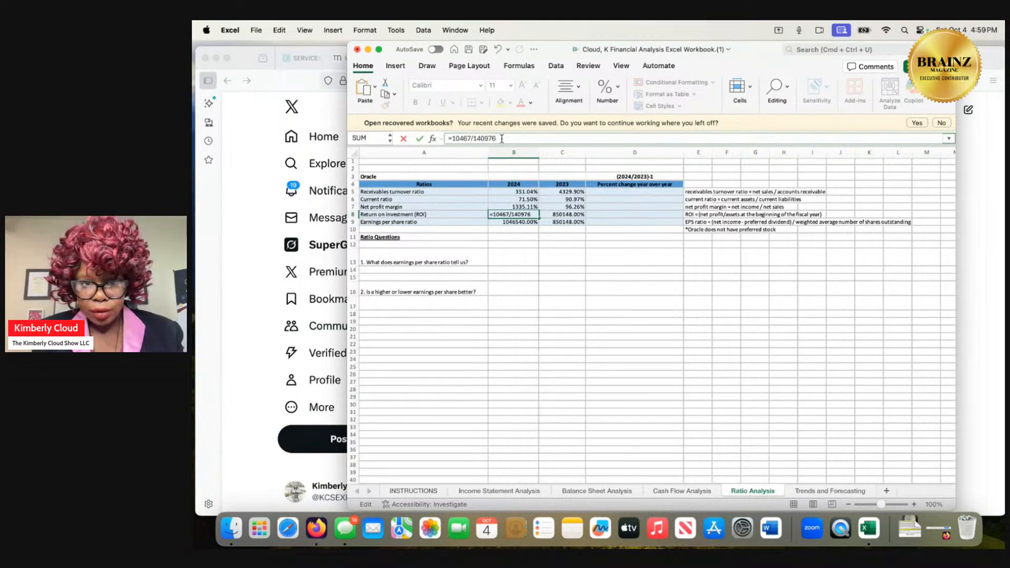
key(Return)
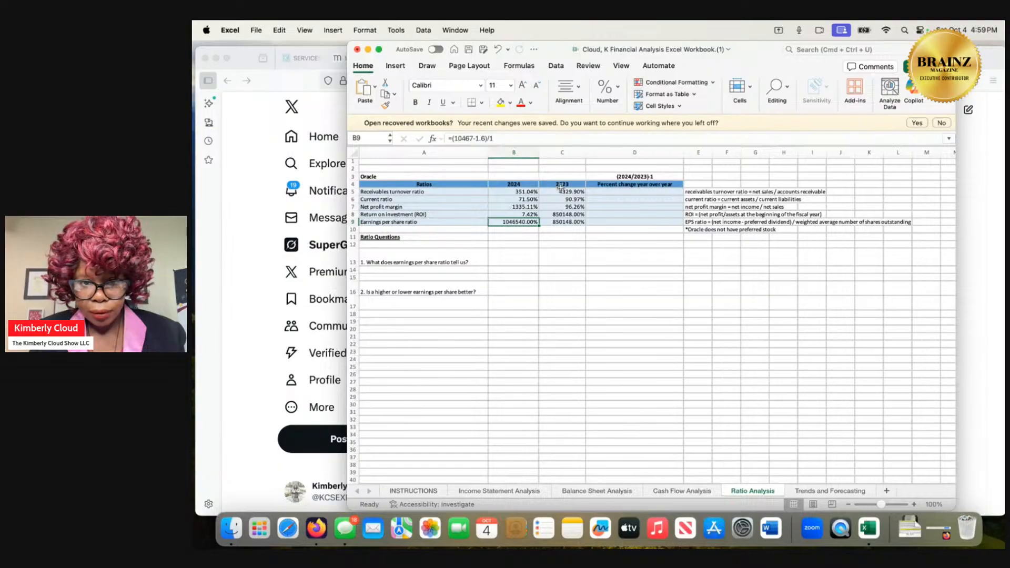
Replace the 2023 return on investment formula in cell C8 with =8503/134384.
click(564, 213)
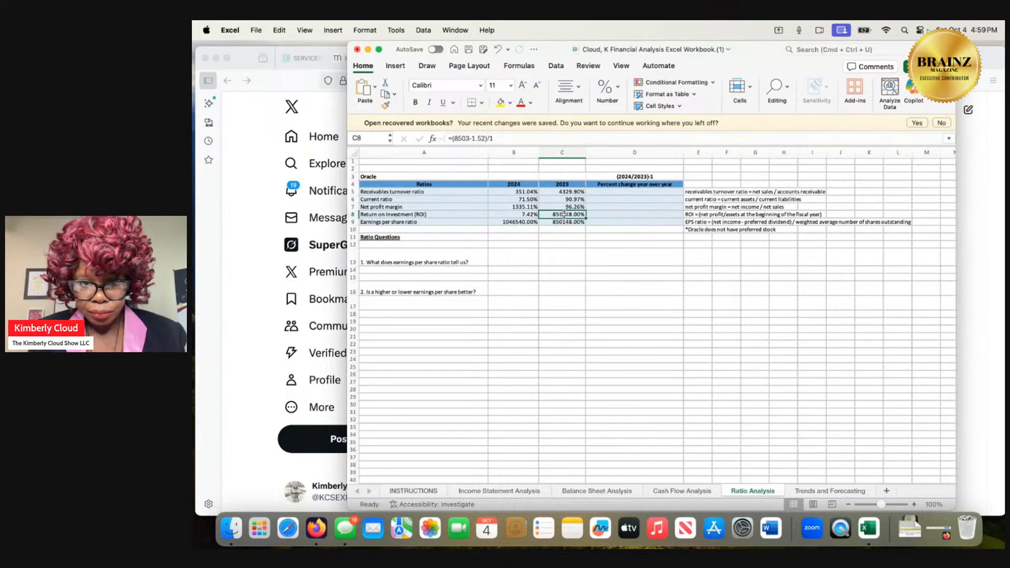
double_click(563, 214)
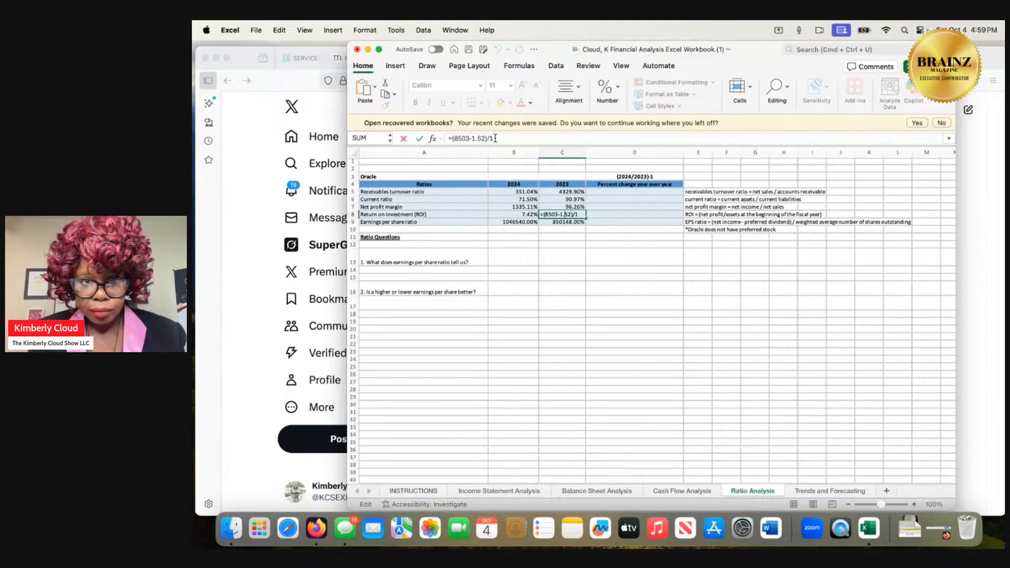
drag(494, 138, 452, 139)
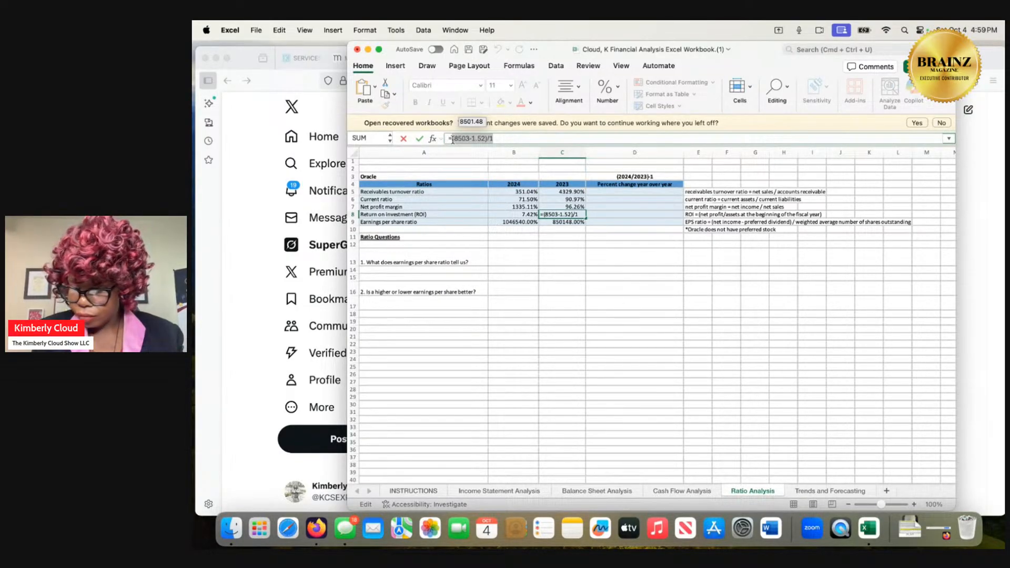
text(85)
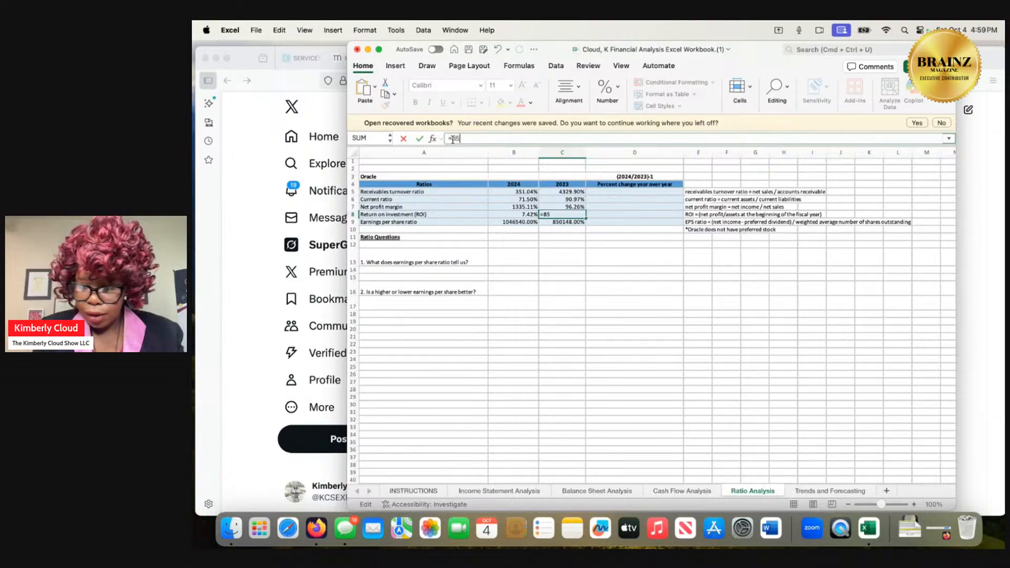
text(03)
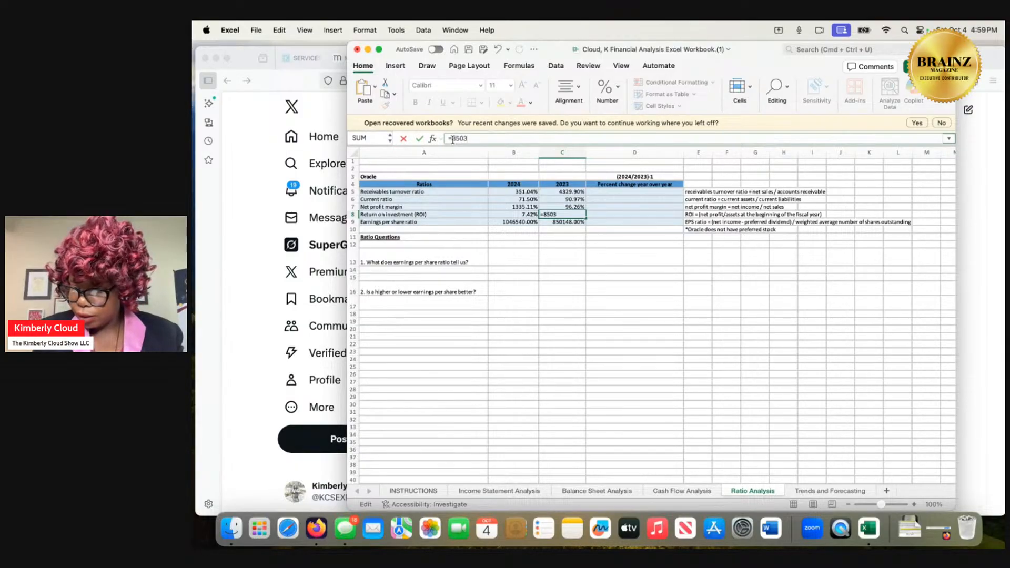
text(/)
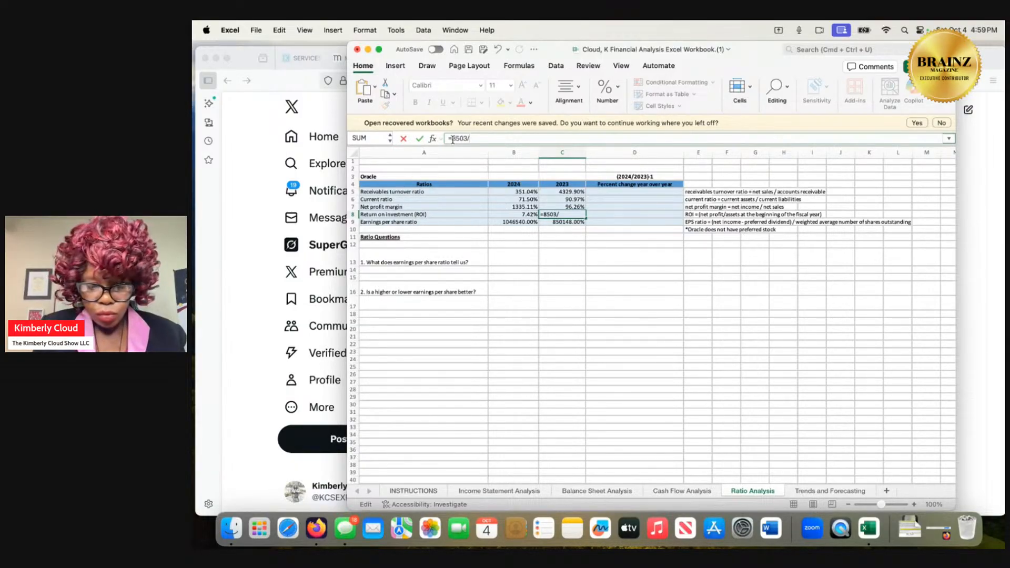
text(134)
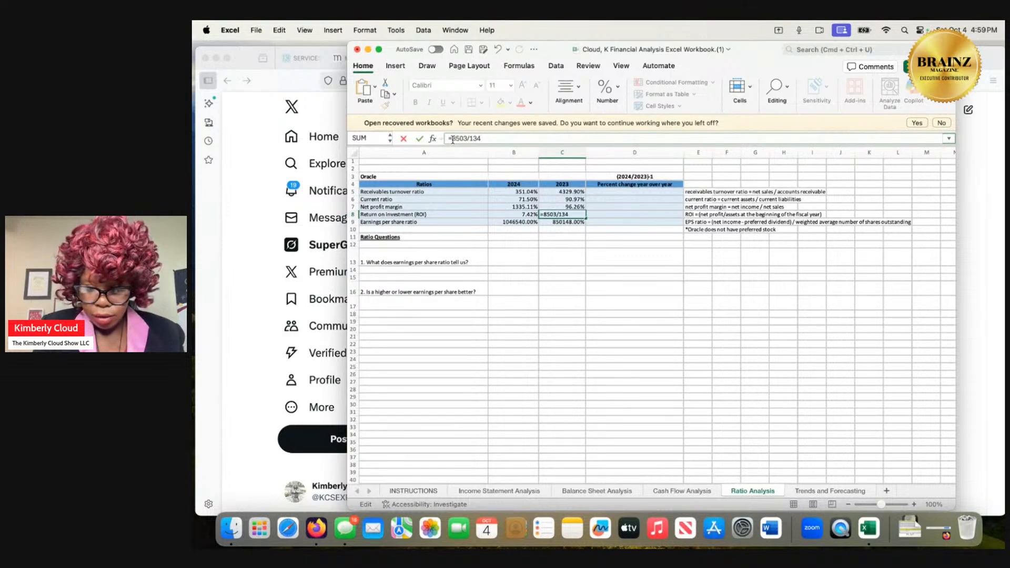
text(384)
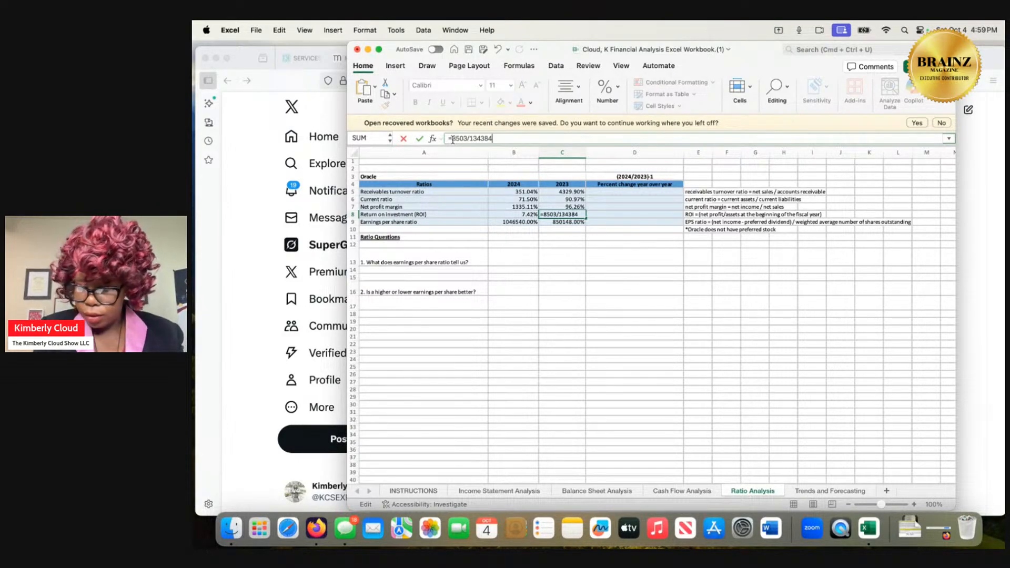
key(Return)
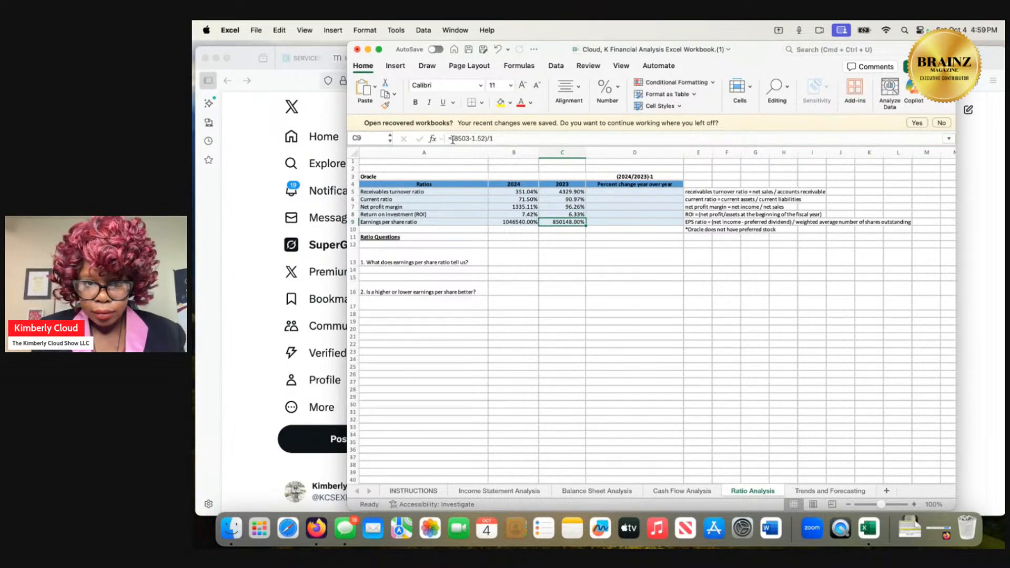
Remove the divisor from the 2024 earnings per share formula in B9 and accept the suggested correction to =(10467-1.6).
click(517, 224)
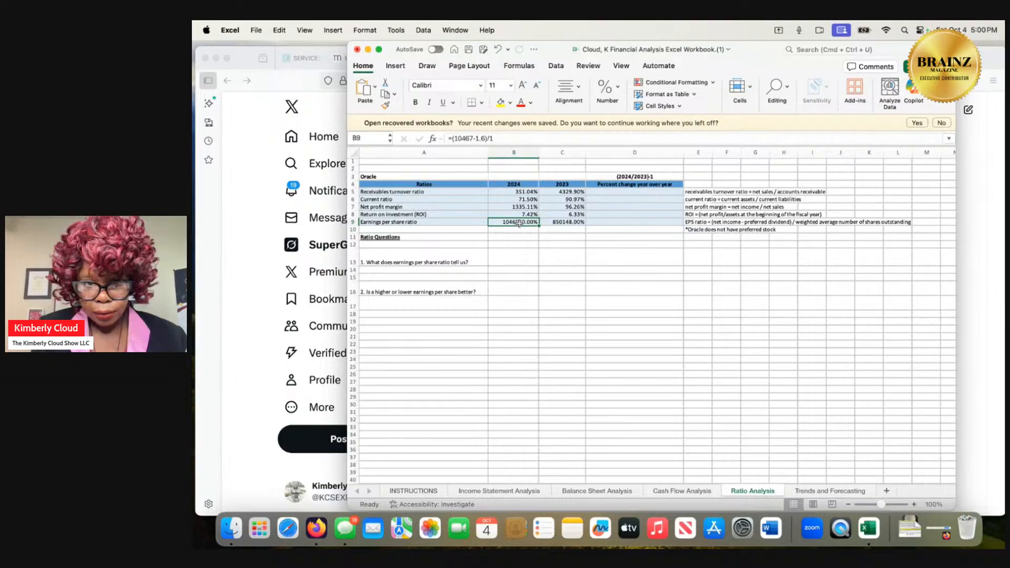
double_click(520, 223)
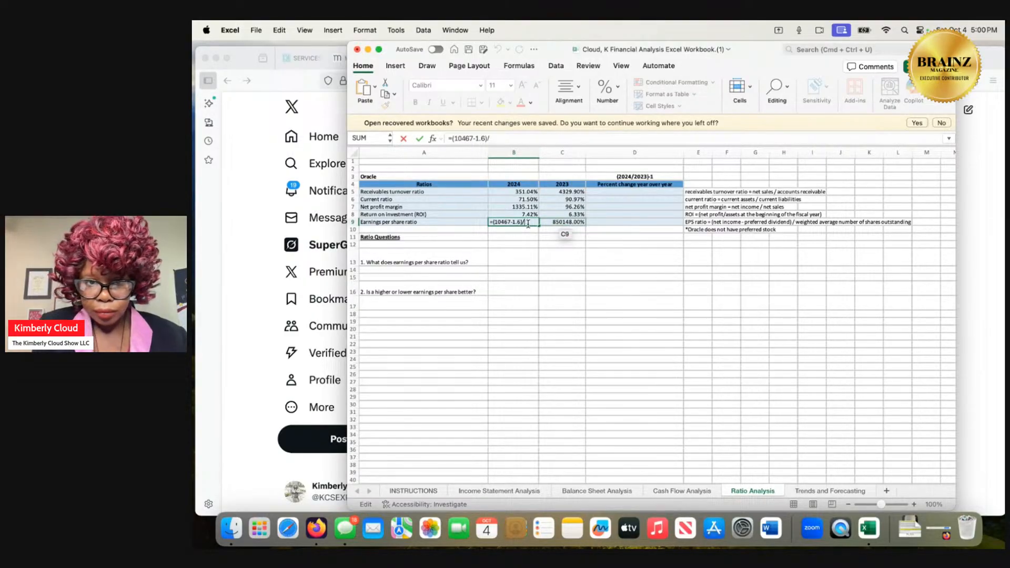
key(Return)
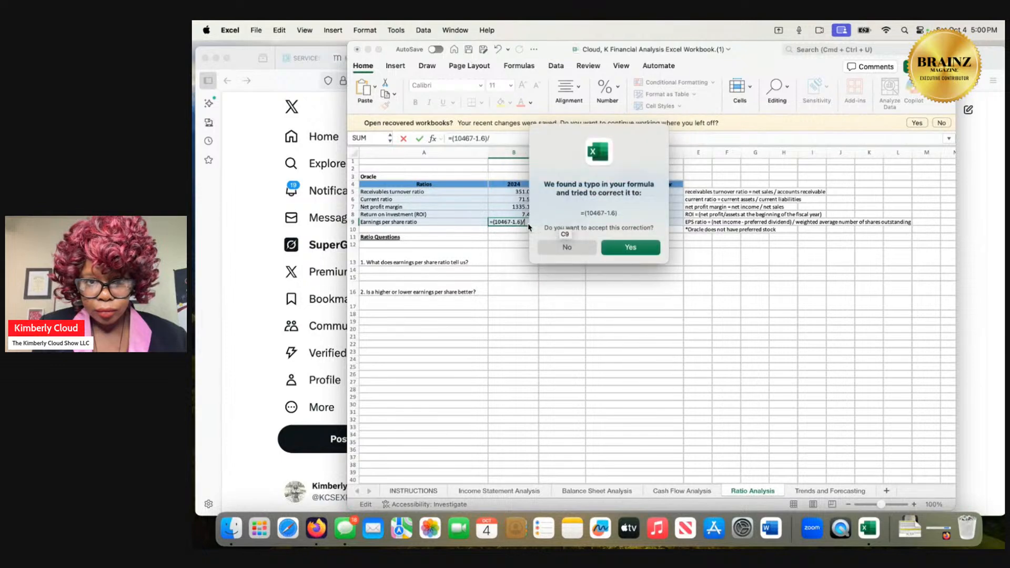
click(627, 249)
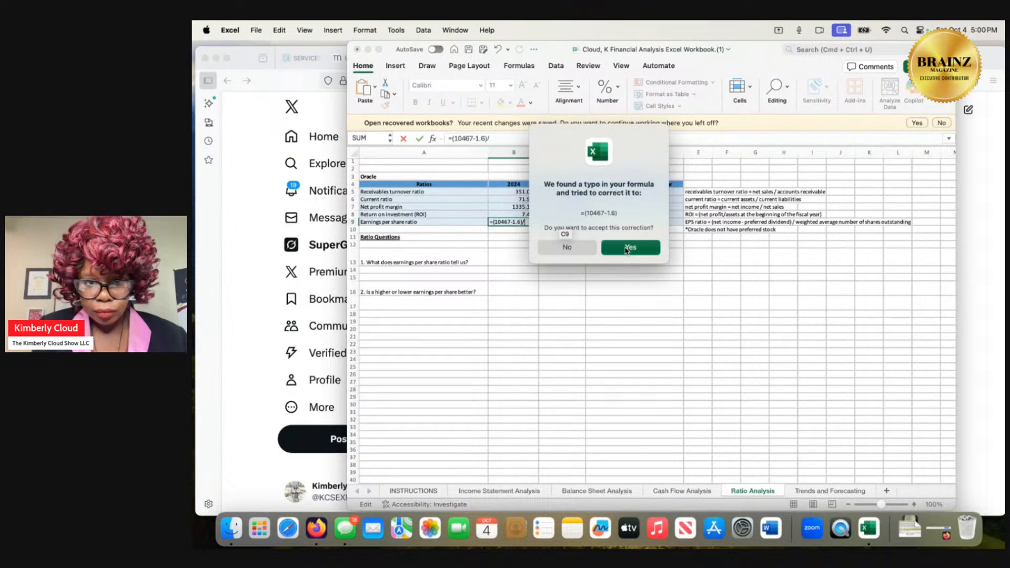
Set the 2024 earnings per share formula in cell B9 to =(10467-1.6)/1.
click(524, 222)
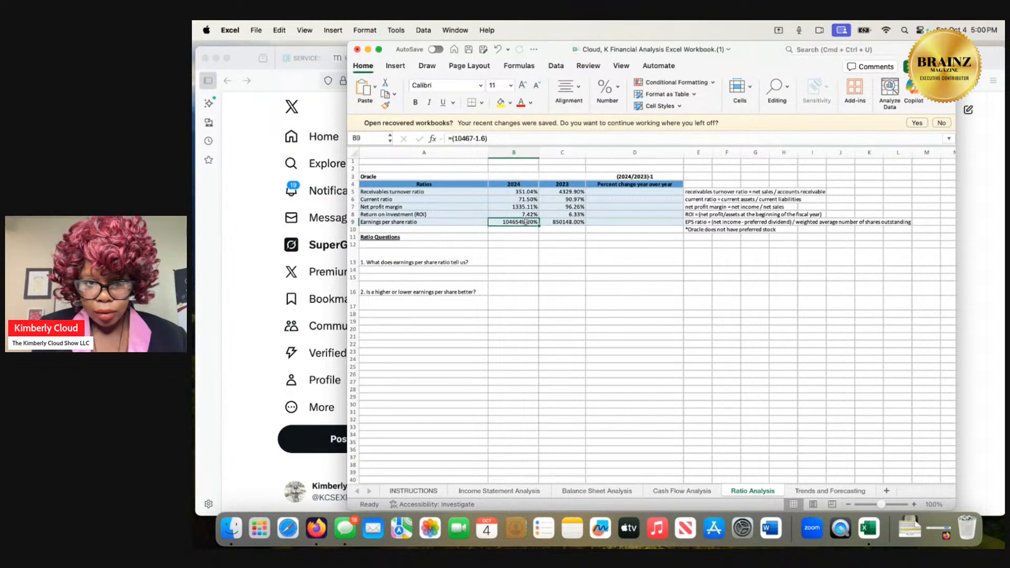
click(500, 139)
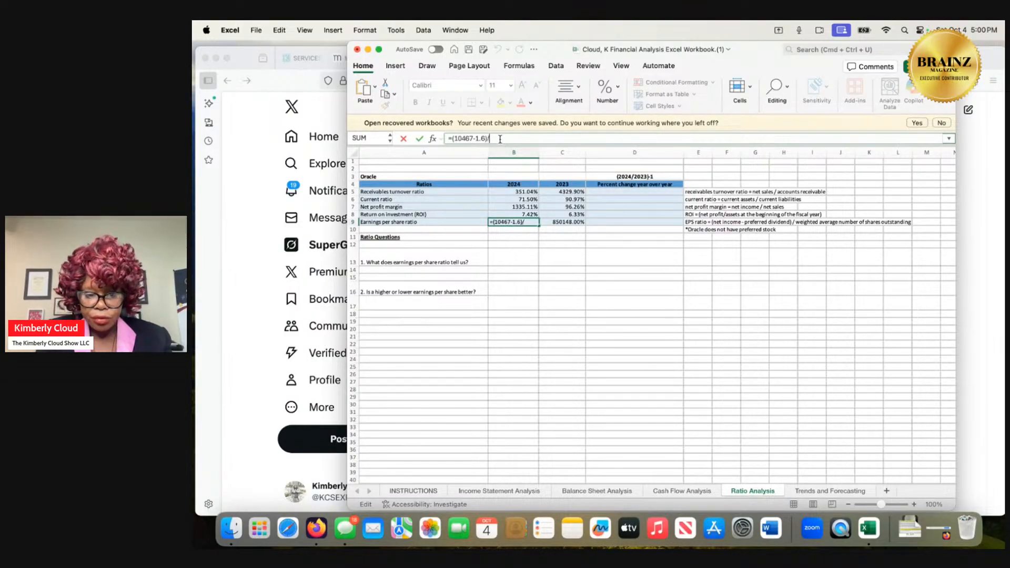
text(/1)
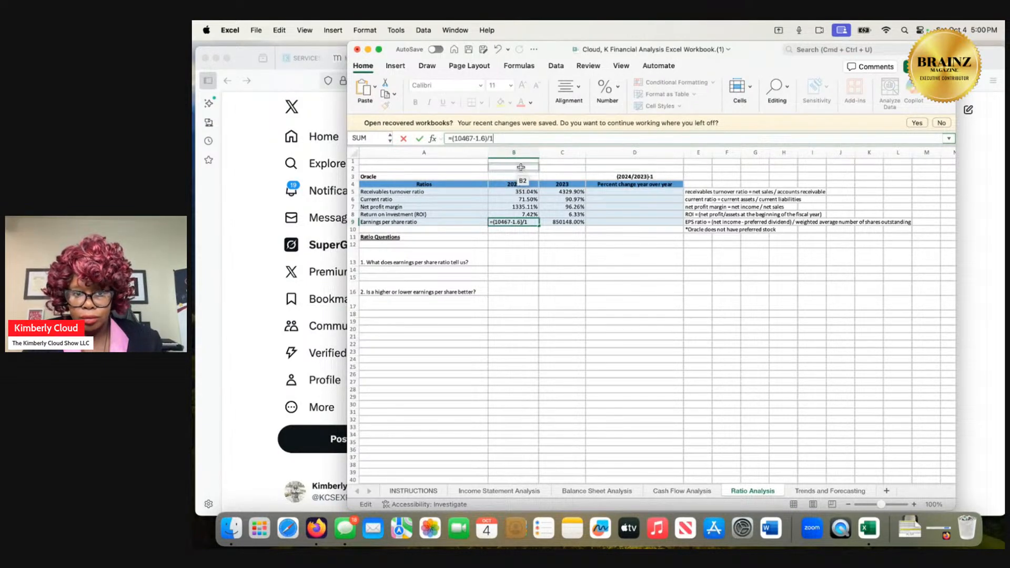
Change the 2023 earnings per share formula in cell C9 to =(8503-1.5)/1.
click(559, 225)
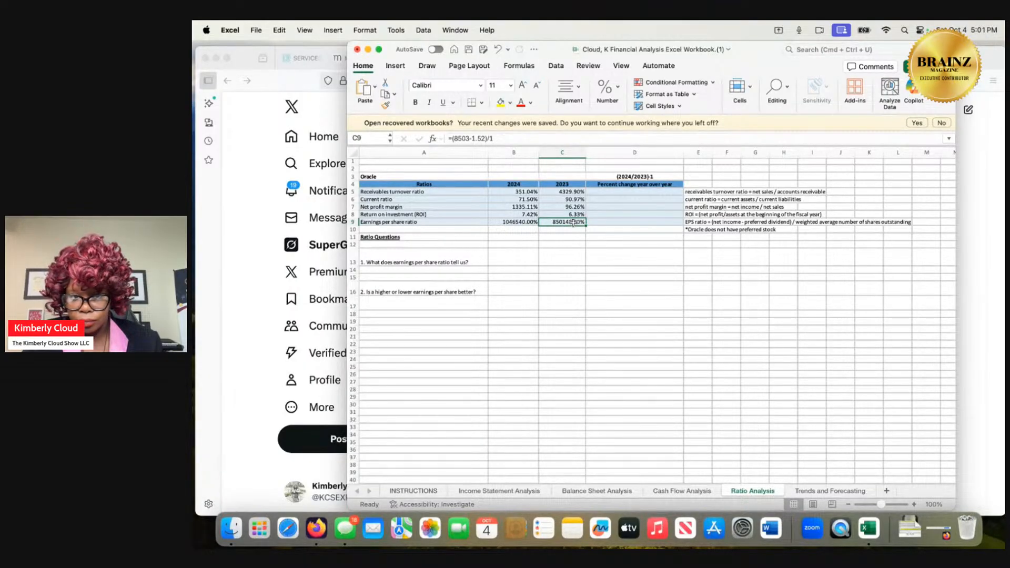
double_click(585, 221)
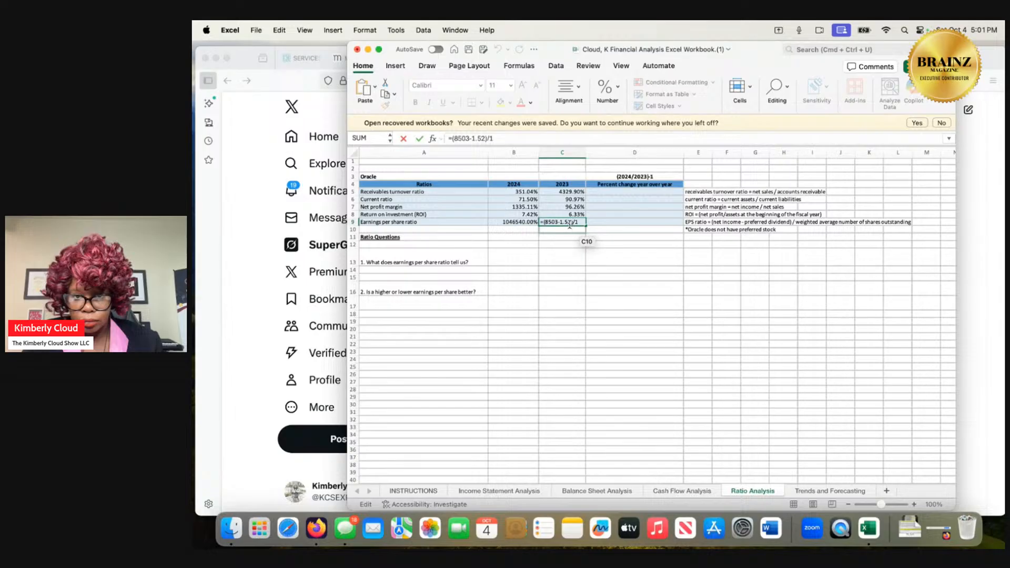
key(BackSpace)
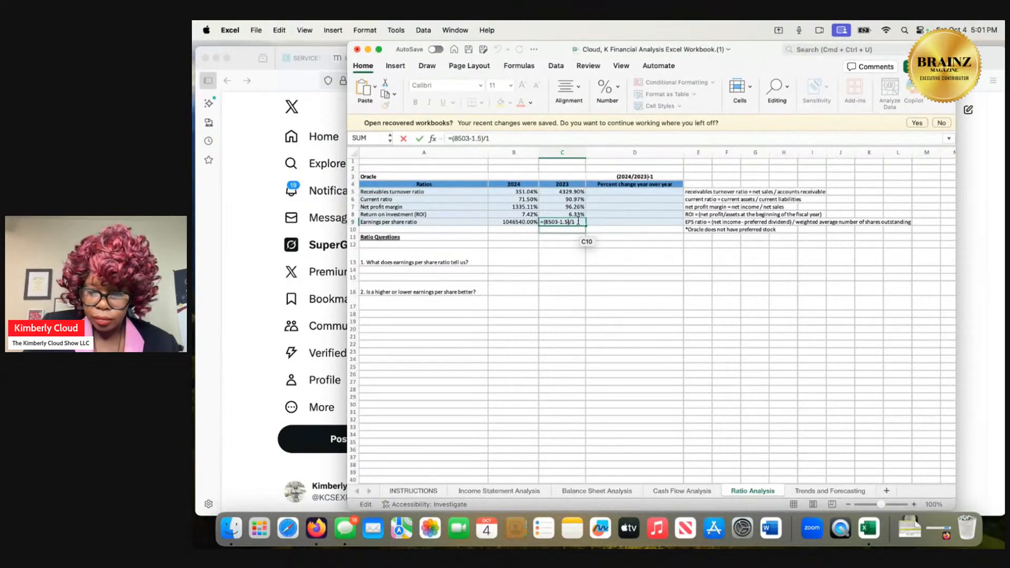
key(Return)
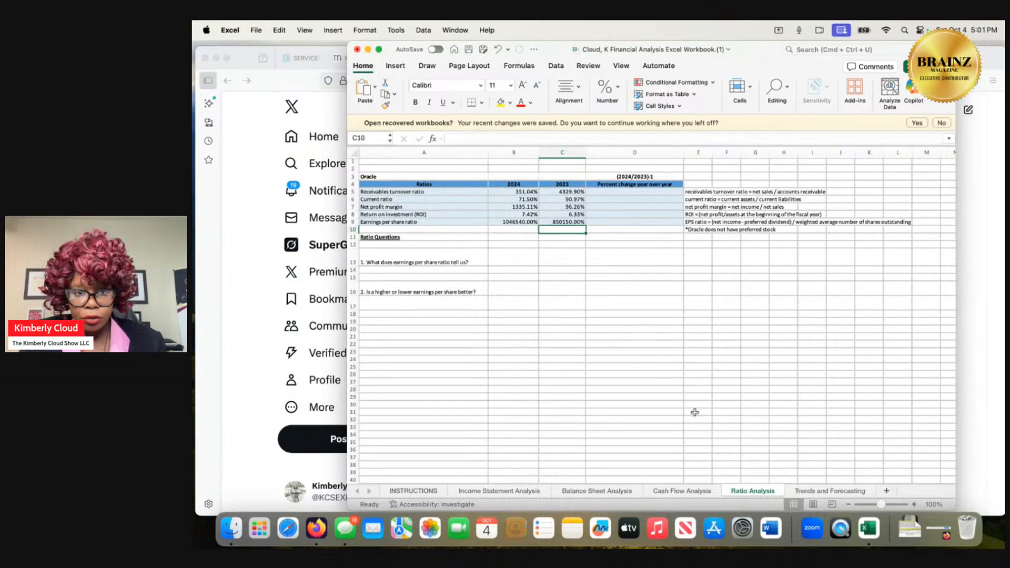
Review the cash flow, balance sheet and income statement figures behind the ratios, and return to the Ratio Analysis sheet.
click(701, 492)
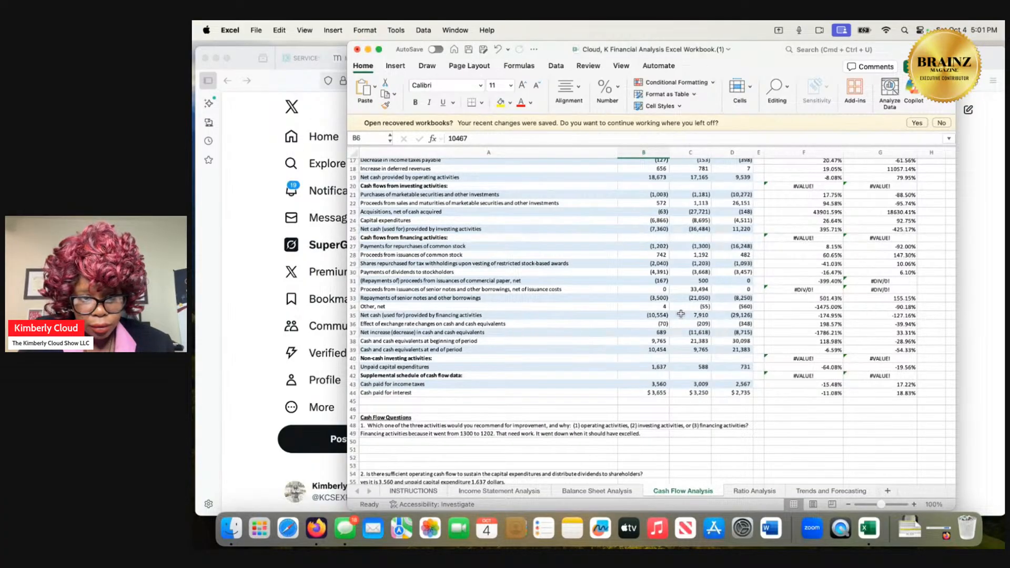
scroll(681, 314, up, 5)
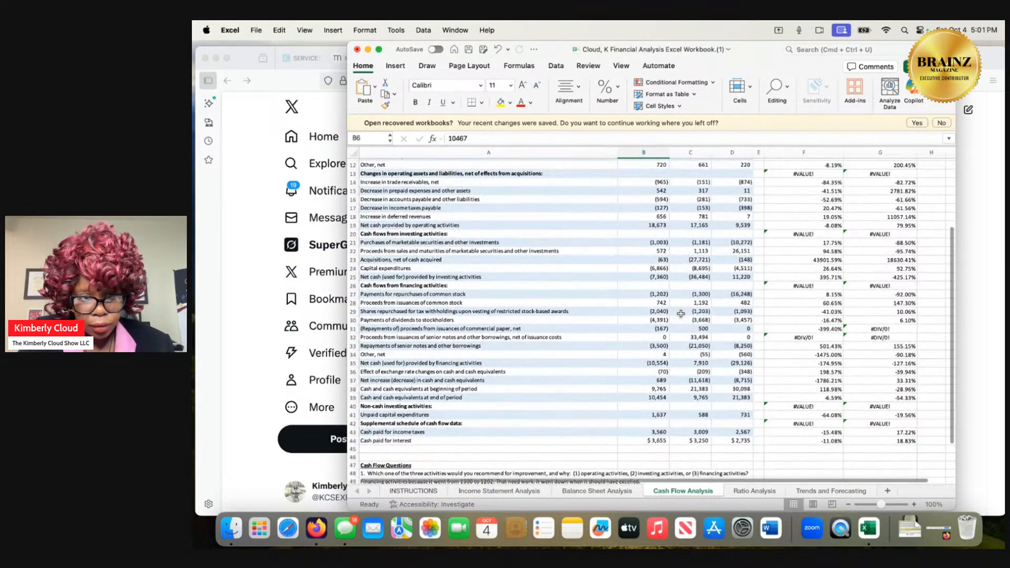
scroll(680, 314, up, 3)
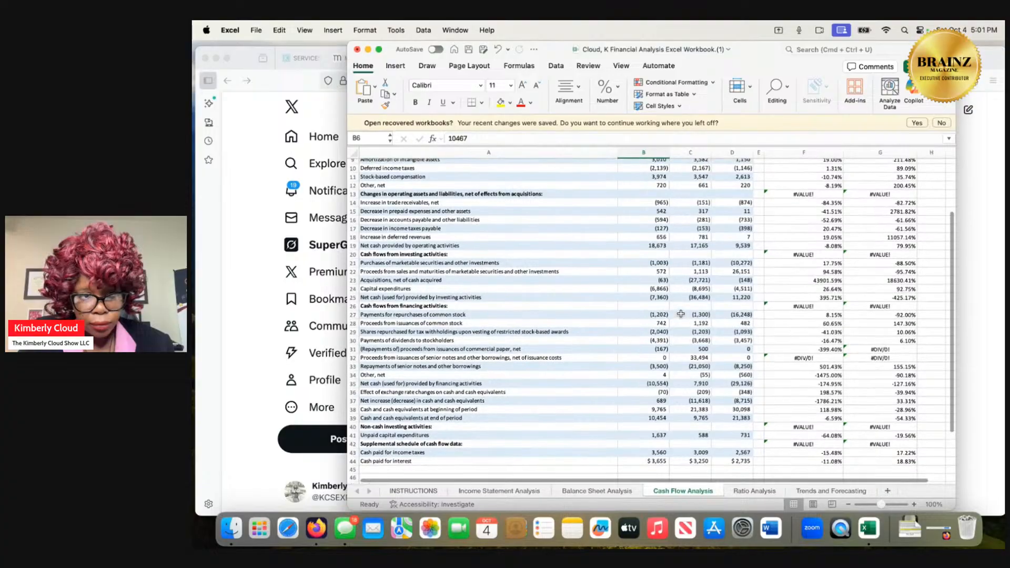
scroll(681, 314, up, 3)
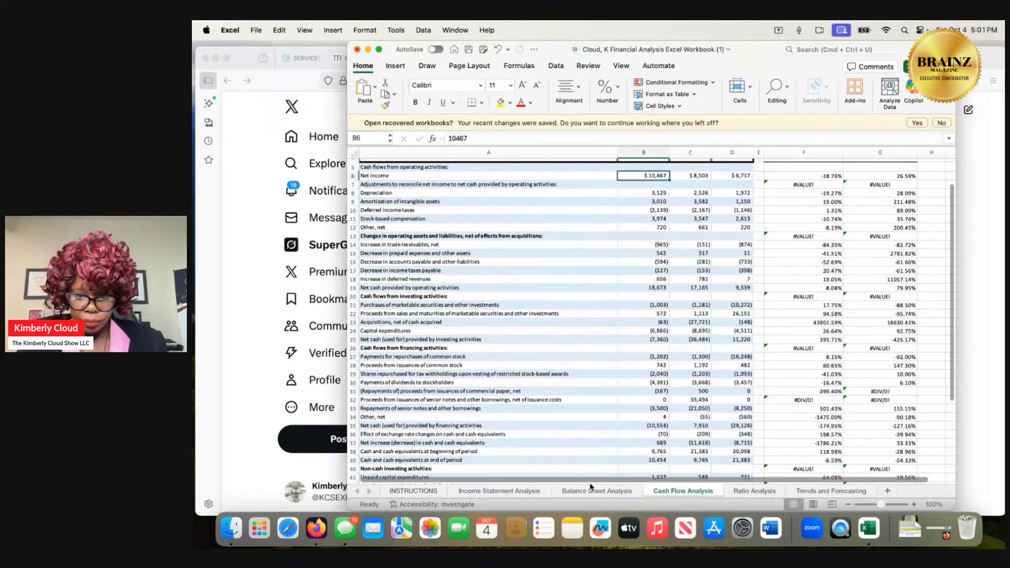
click(593, 491)
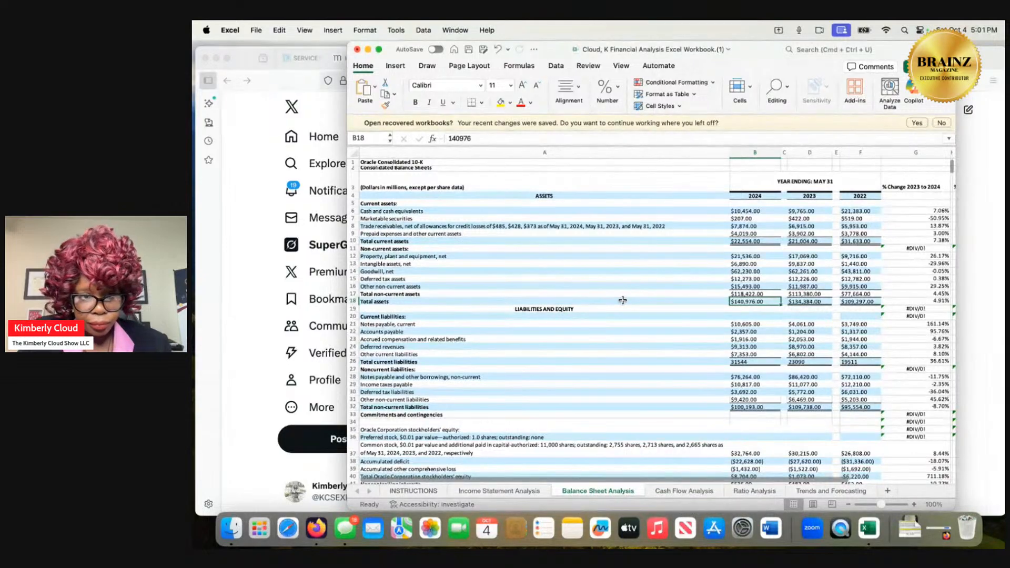
scroll(622, 300, down, 3)
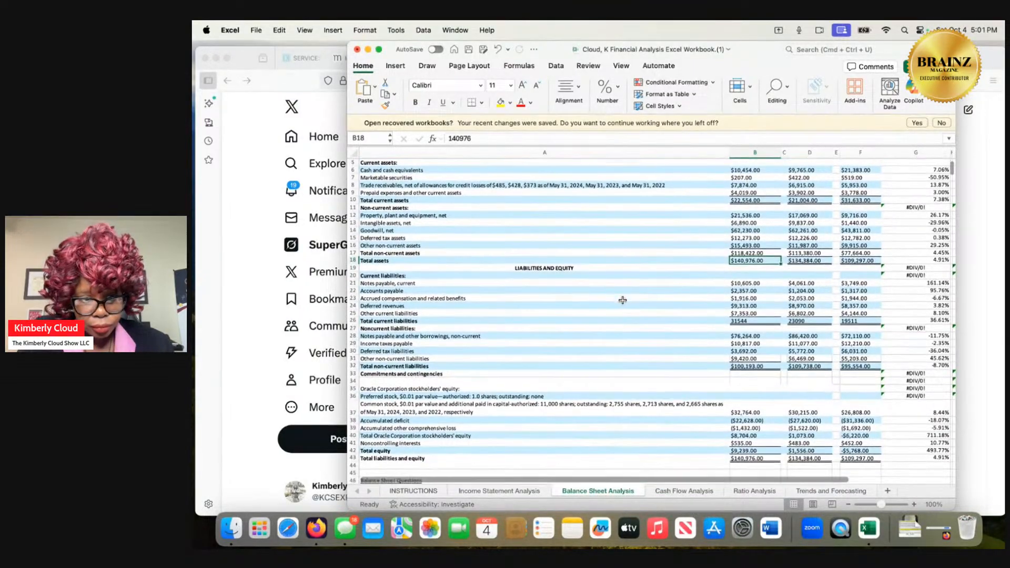
scroll(622, 299, up, 2)
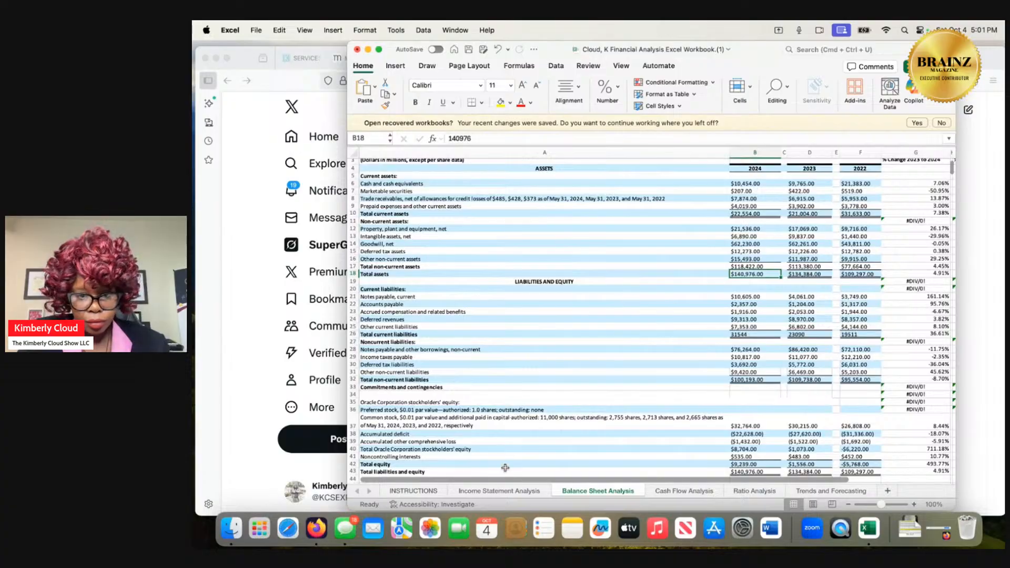
click(503, 490)
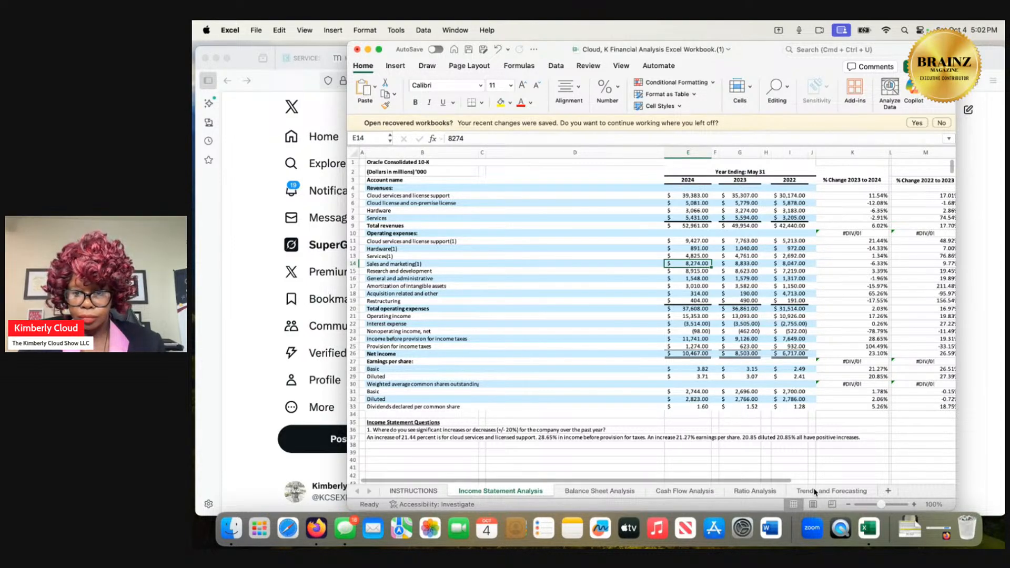
click(745, 492)
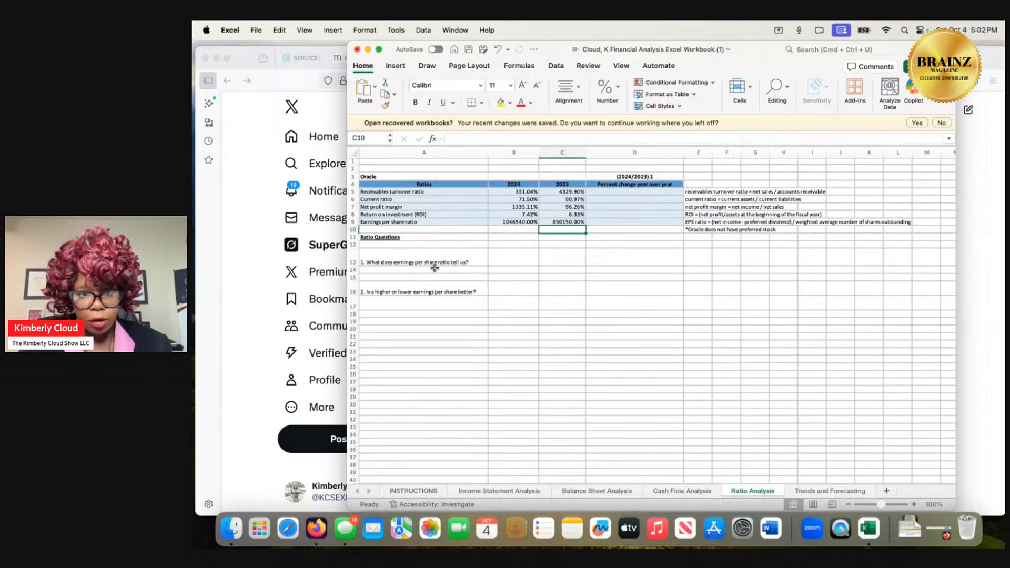
Re-examine the cash flow statement, the balance sheet down to its written answers, and the income statement's per-share figures.
click(692, 494)
scroll(708, 370, down, 2)
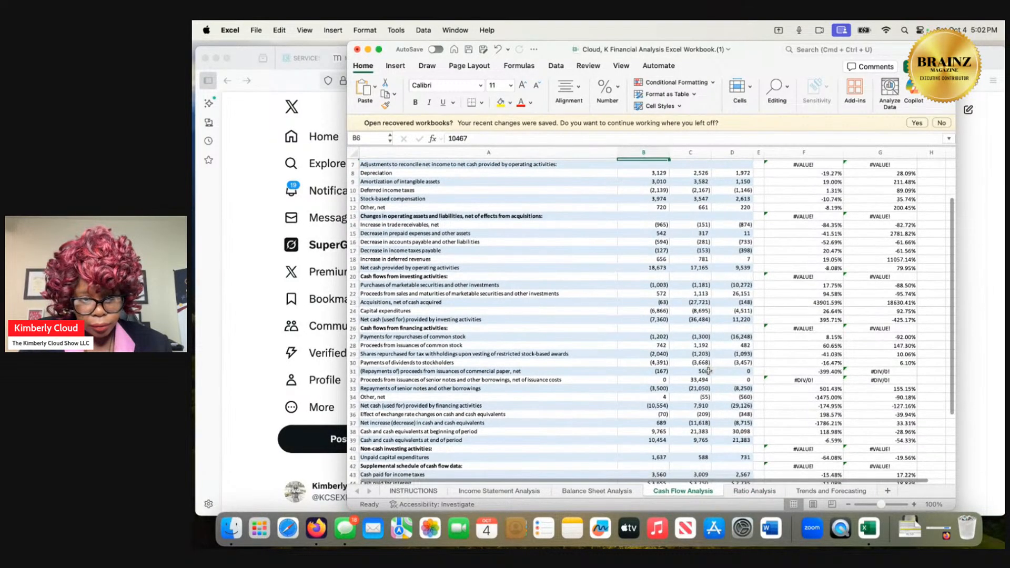
scroll(709, 371, right, 1)
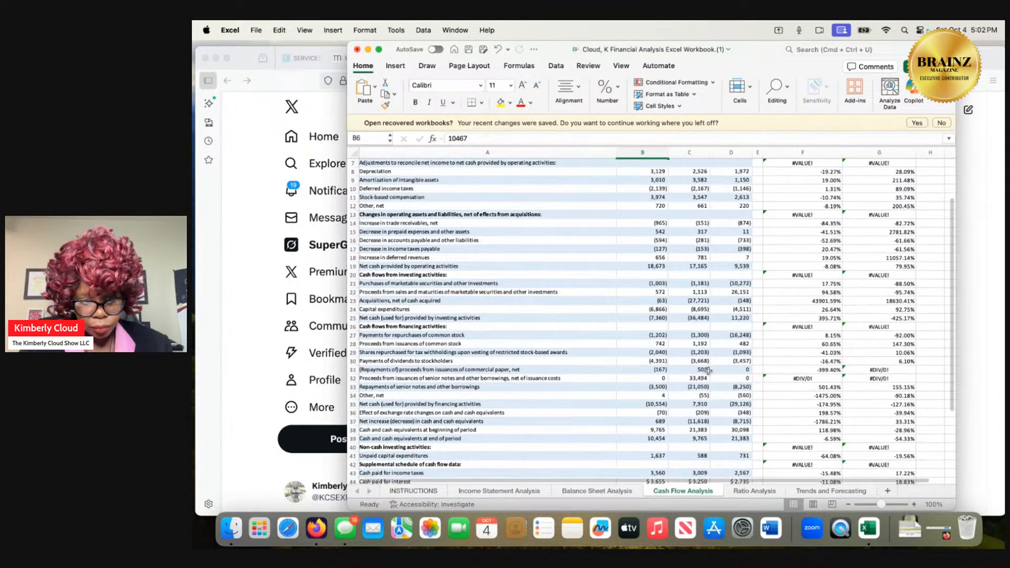
scroll(708, 371, down, 2)
scroll(708, 371, up, 5)
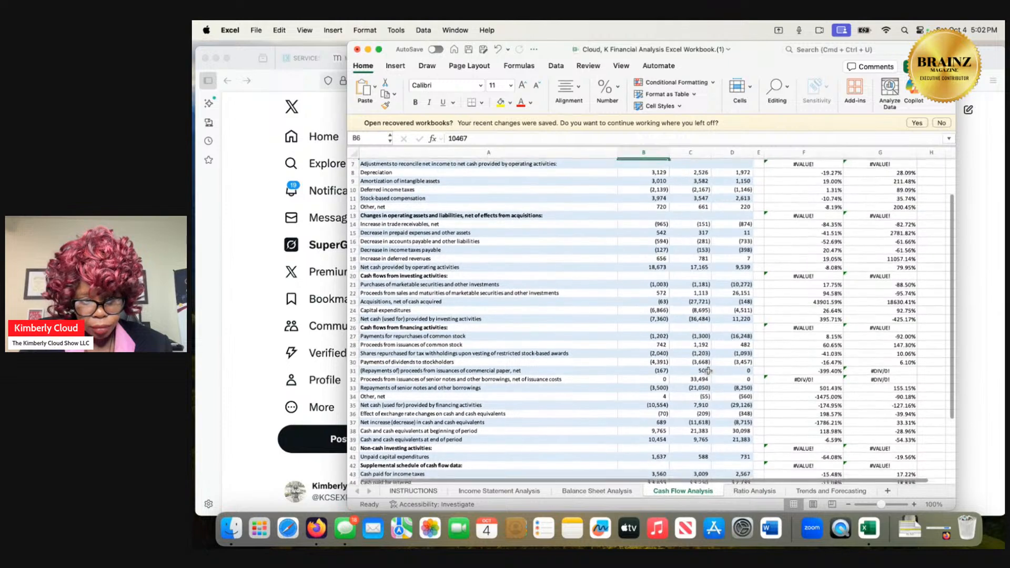
scroll(708, 371, up, 1)
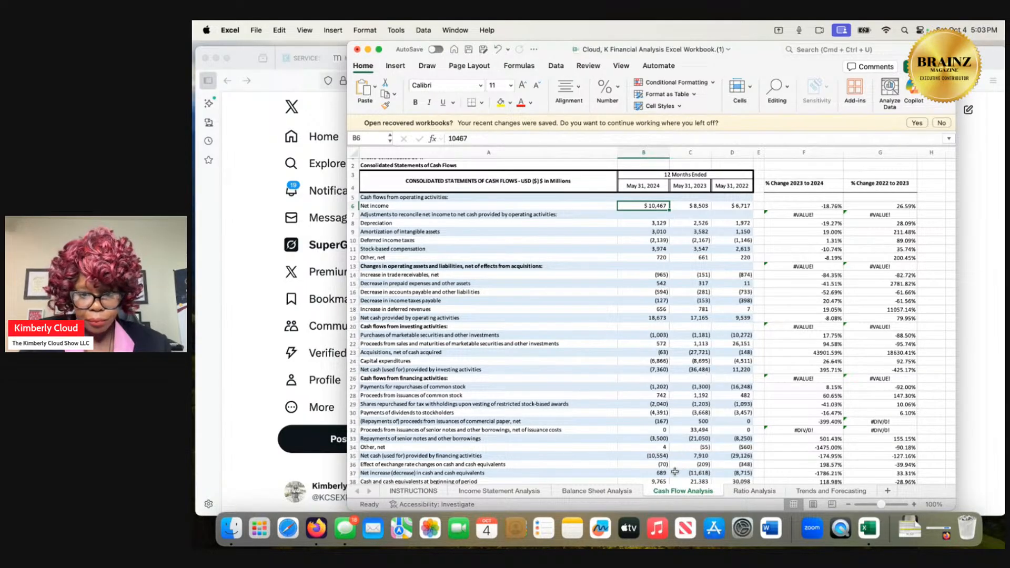
click(619, 492)
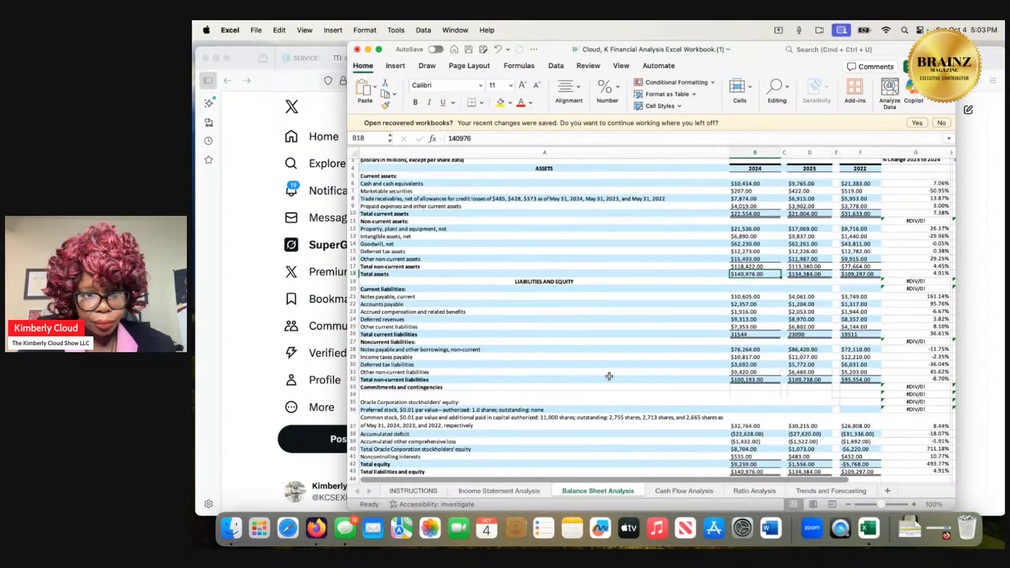
scroll(610, 373, down, 1)
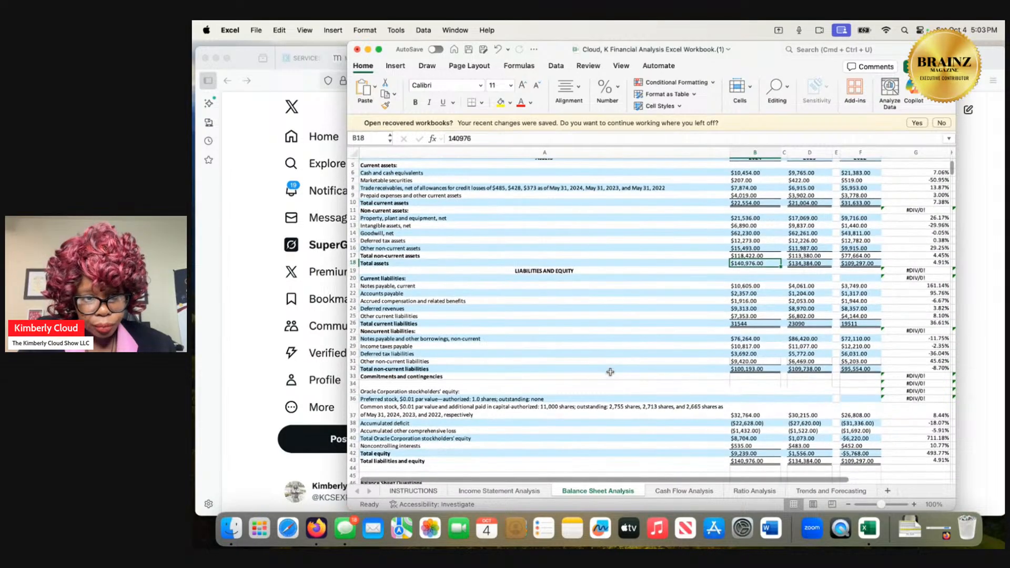
scroll(610, 372, down, 5)
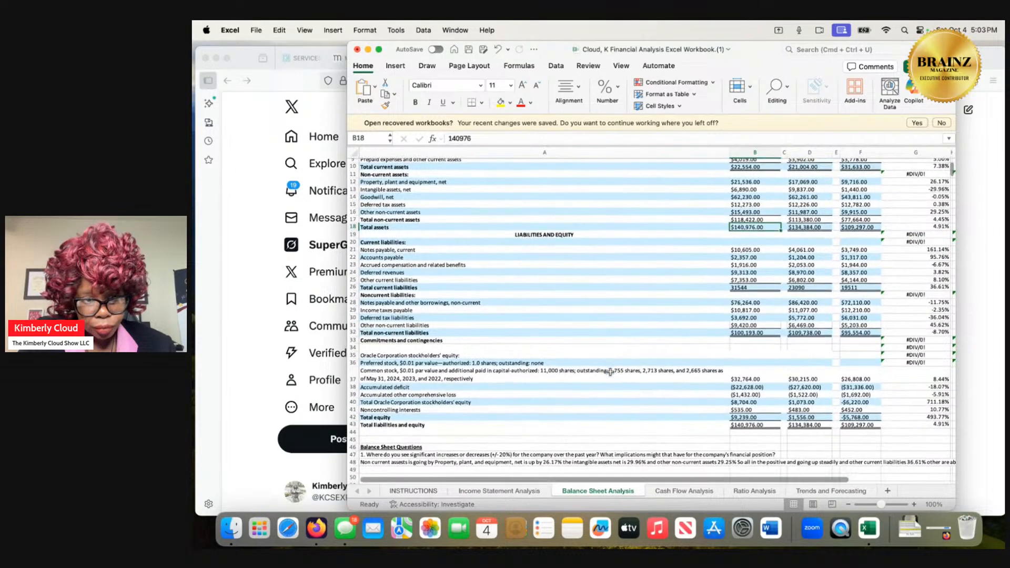
scroll(610, 372, down, 1)
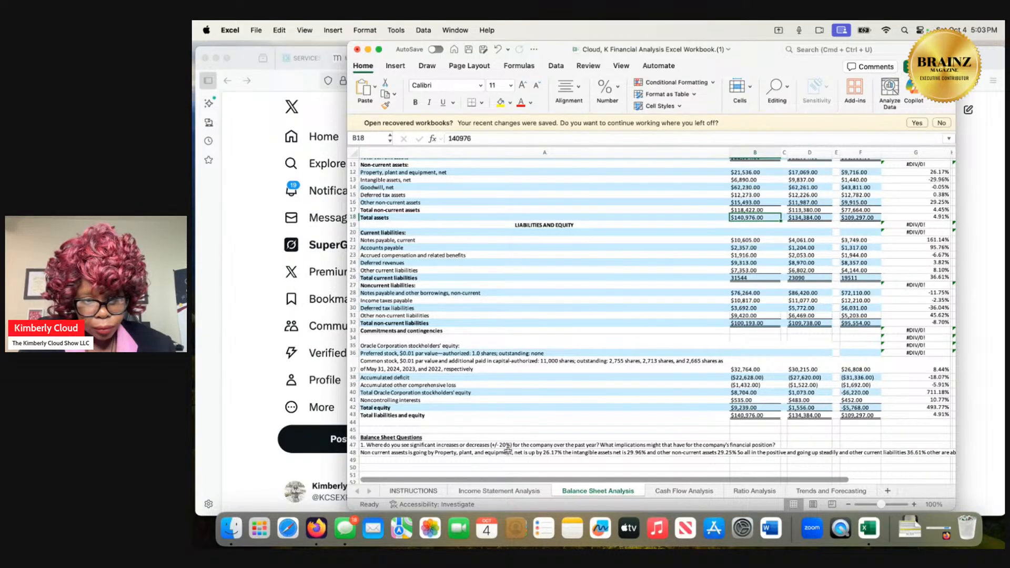
click(491, 492)
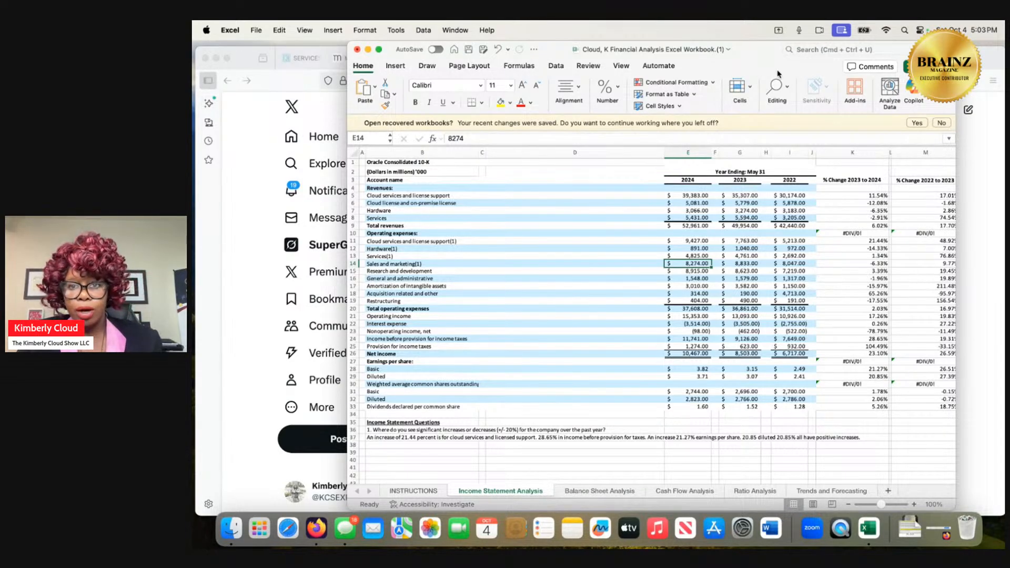
Check the Ratio Analysis sheet against the income statement and inspect the 2023 to 2024 change formula for basic weighted average shares in K31.
mouse_move(766, 59)
mouse_down()
mouse_move(786, 277)
mouse_move(788, 132)
mouse_move(774, 49)
mouse_up()
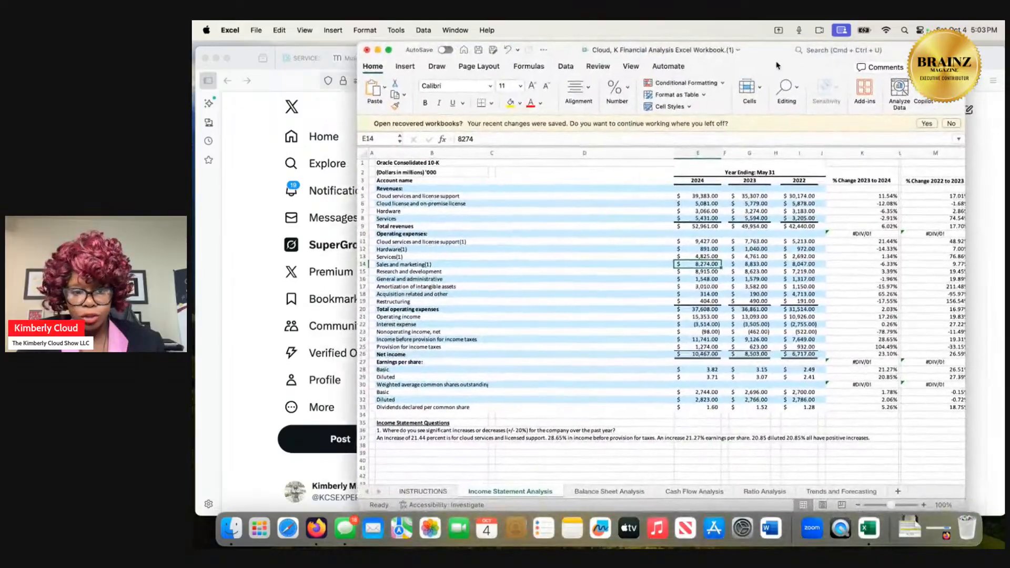
click(771, 492)
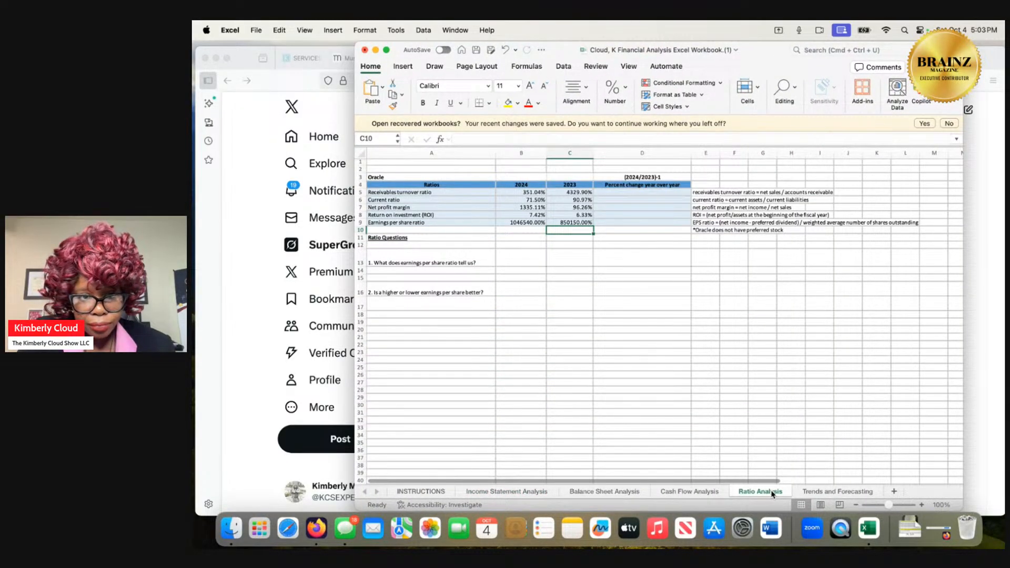
click(517, 492)
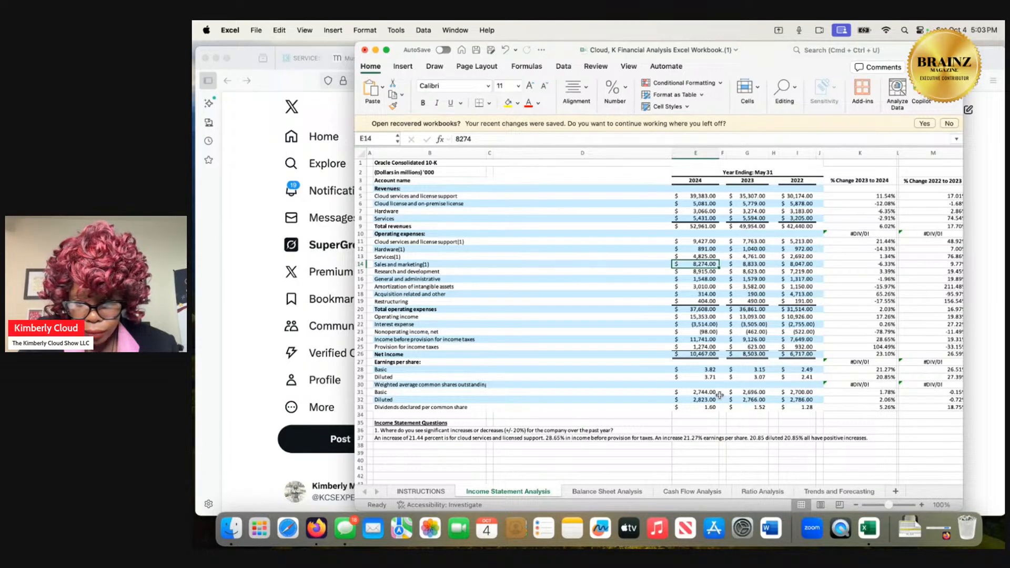
click(878, 392)
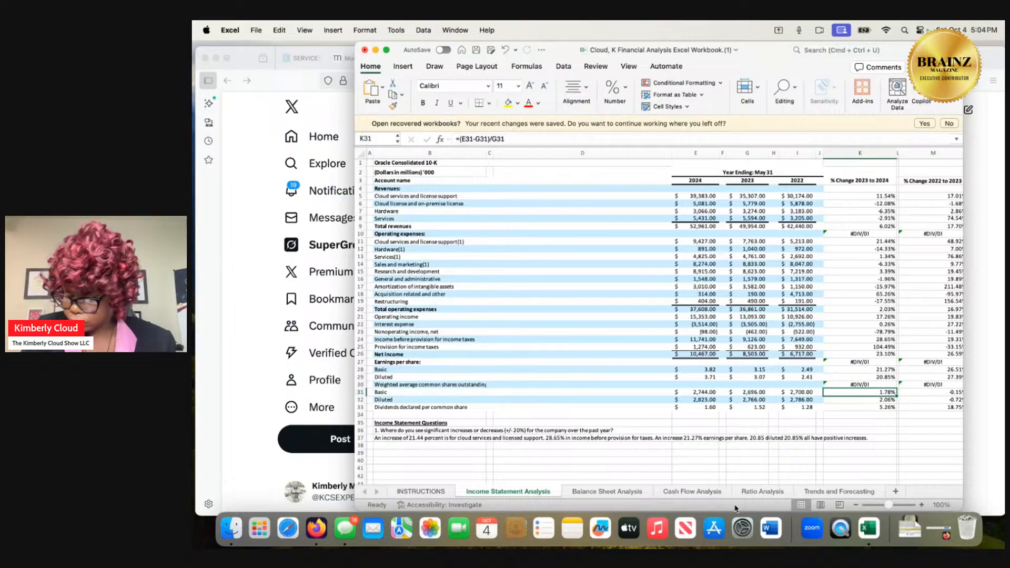
On the Ratio Analysis sheet, begin the question 1 answer in A14: "That there are positive increases at the lowest from 23' to 24'".
click(761, 494)
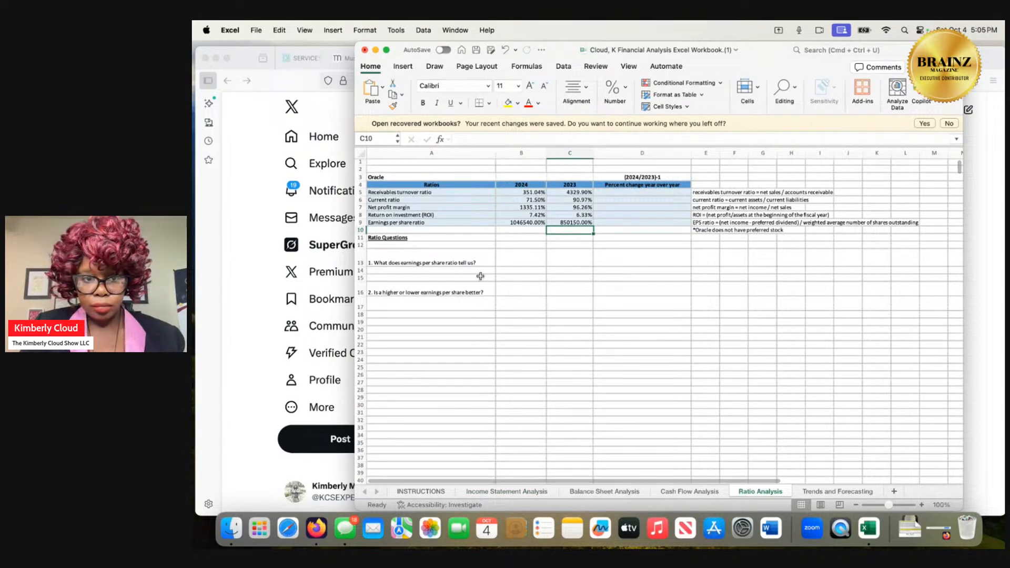
click(454, 271)
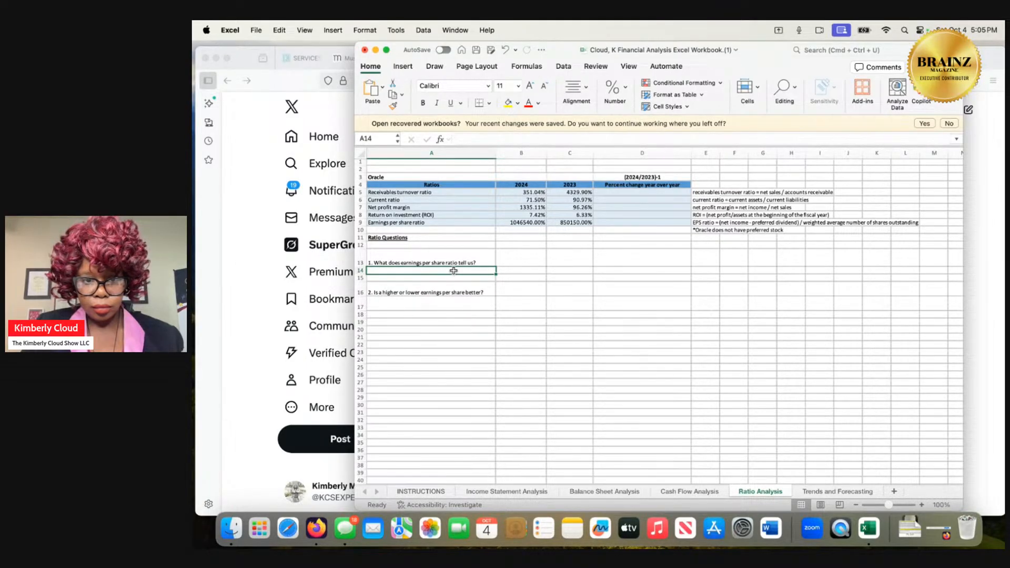
double_click(453, 270)
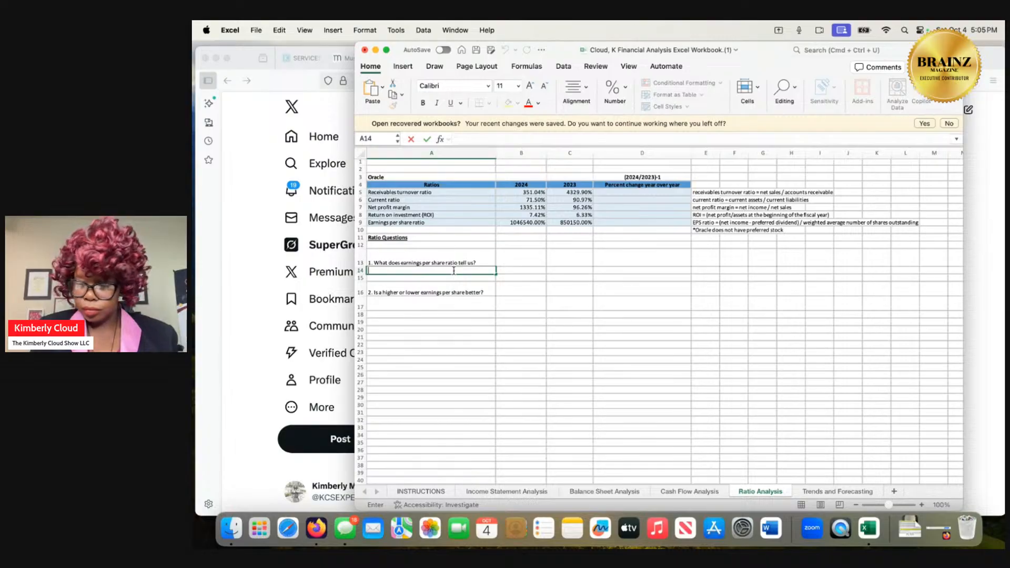
text(That)
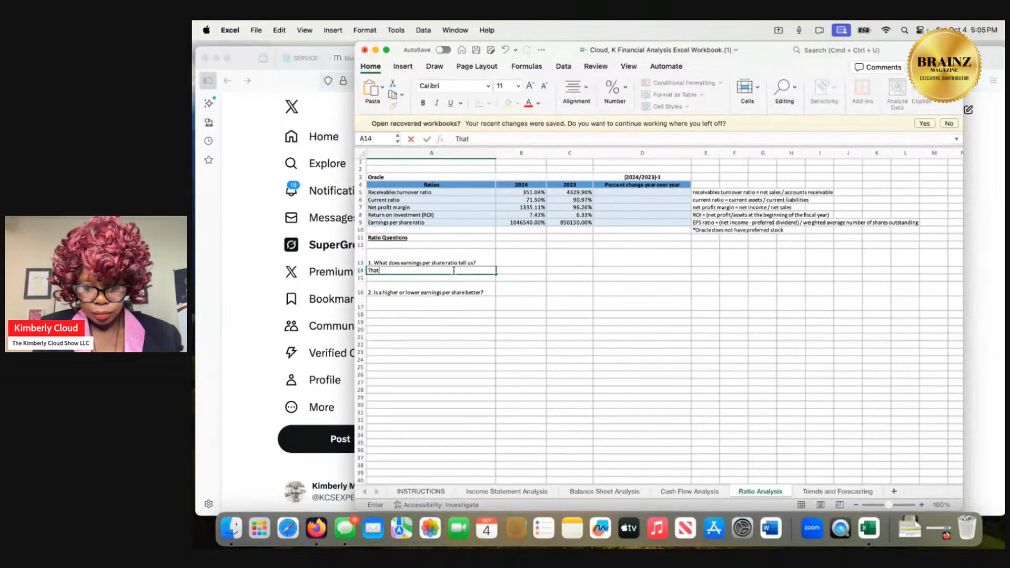
text( there )
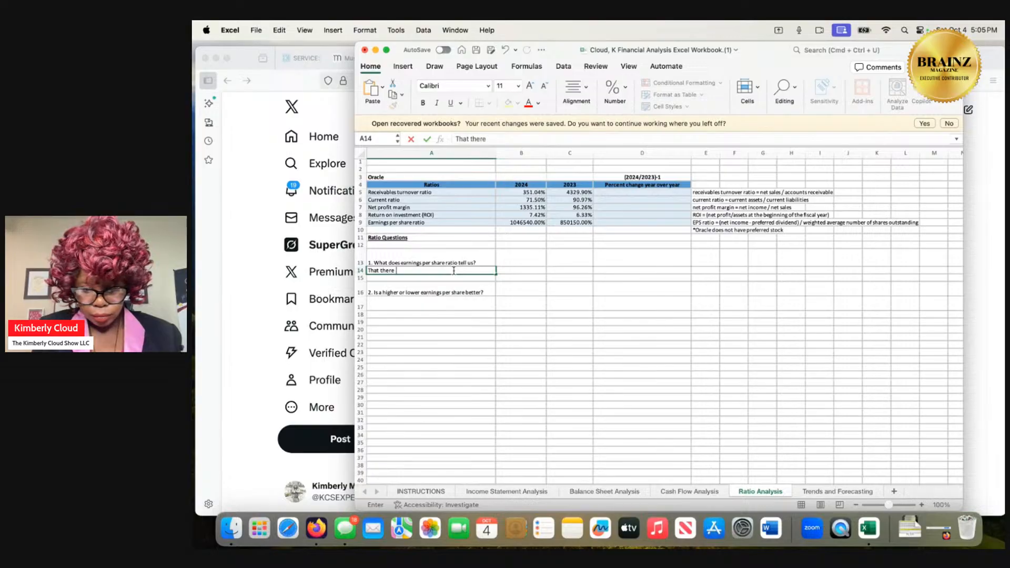
text(are positi)
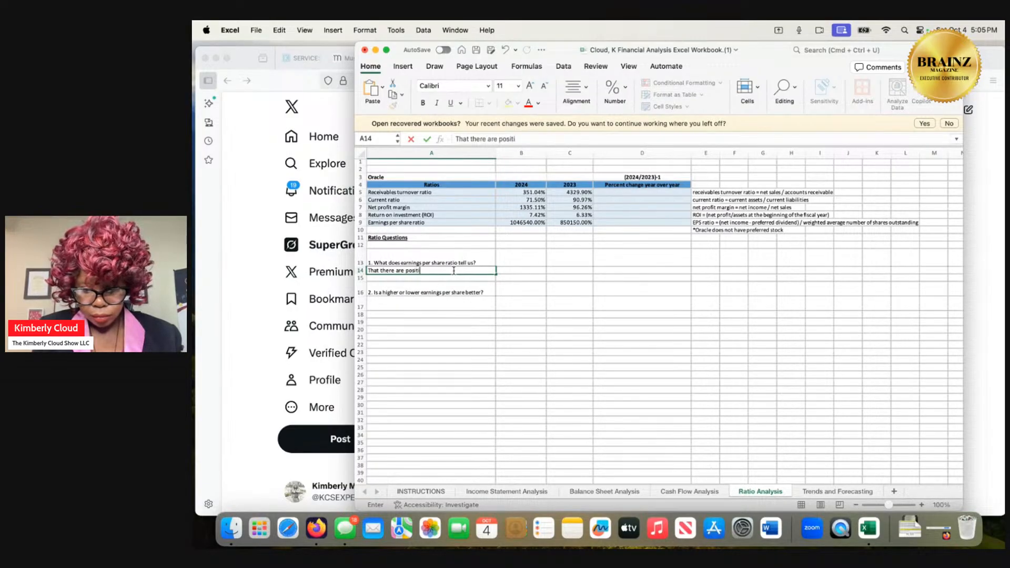
text(ve increases)
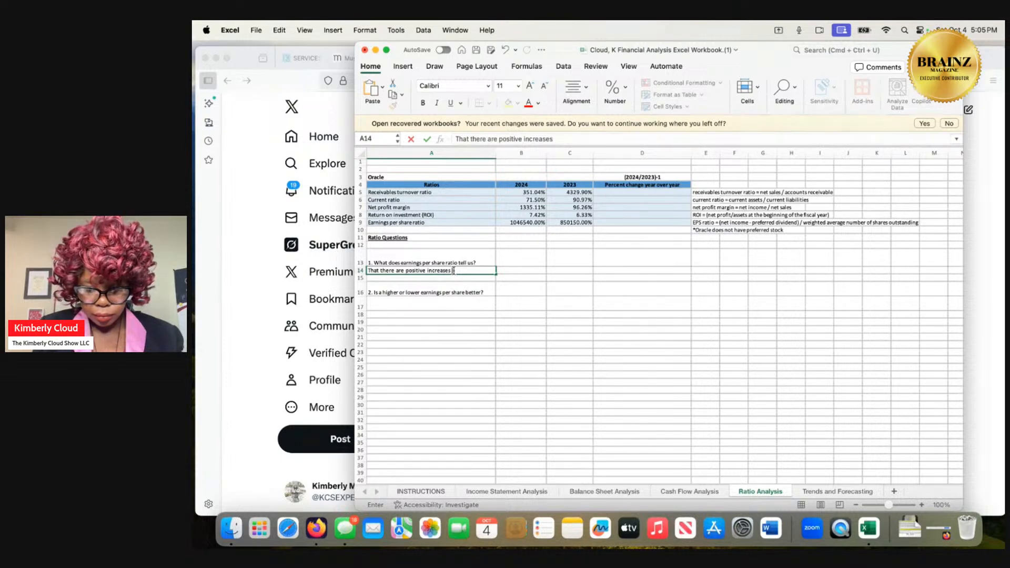
text(at the lo)
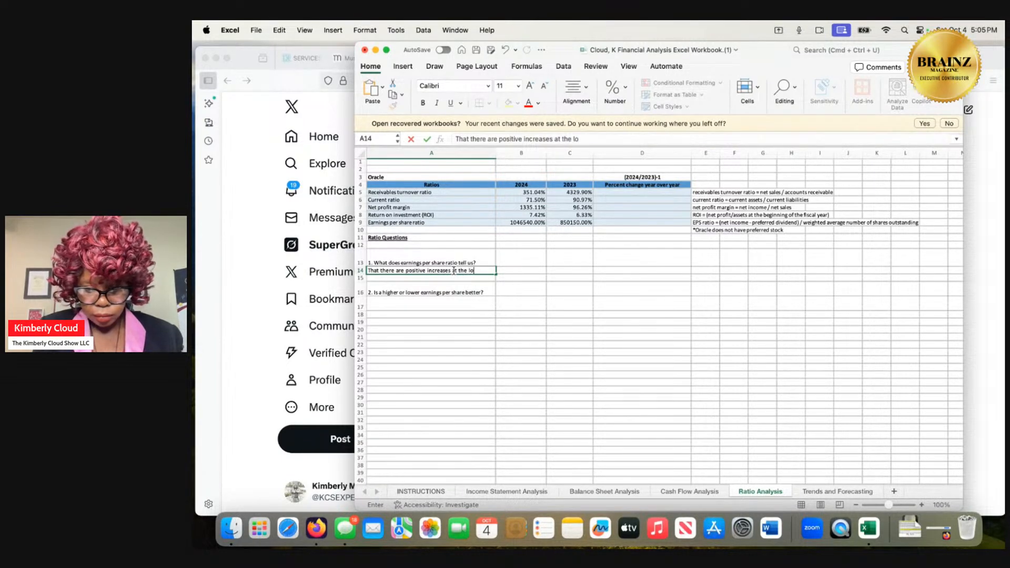
text(west fro)
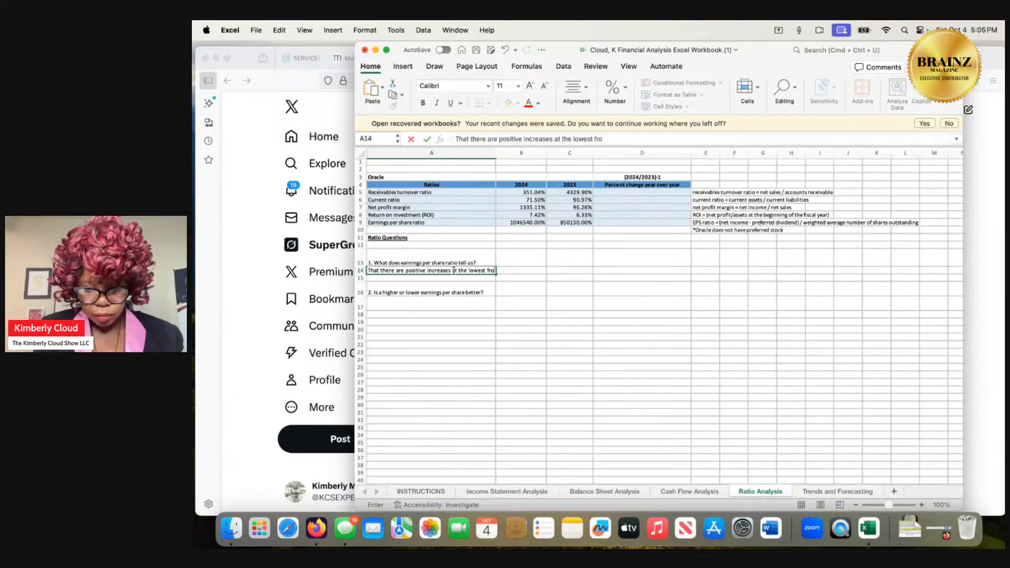
text(m 23' to 24)
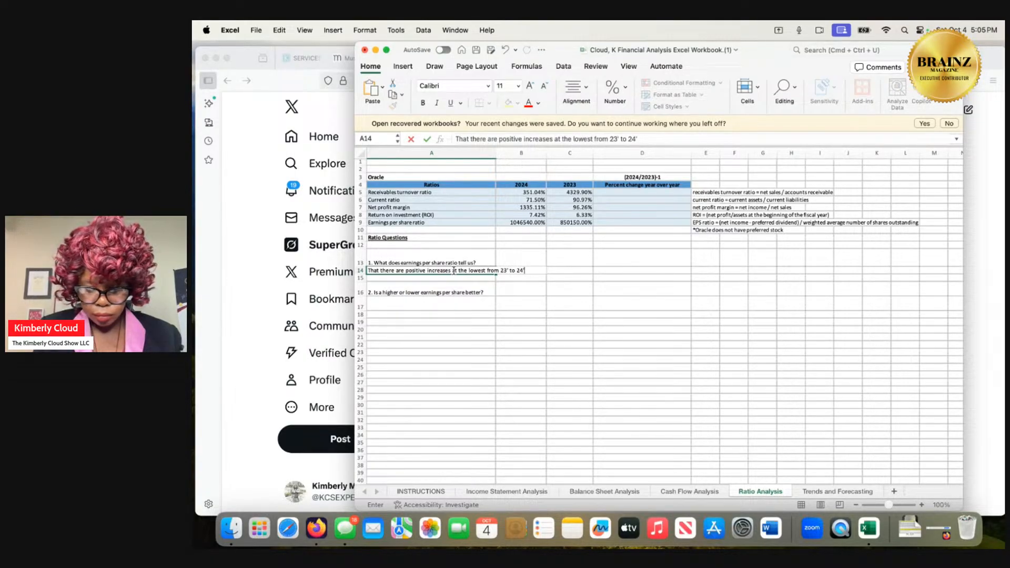
text(')
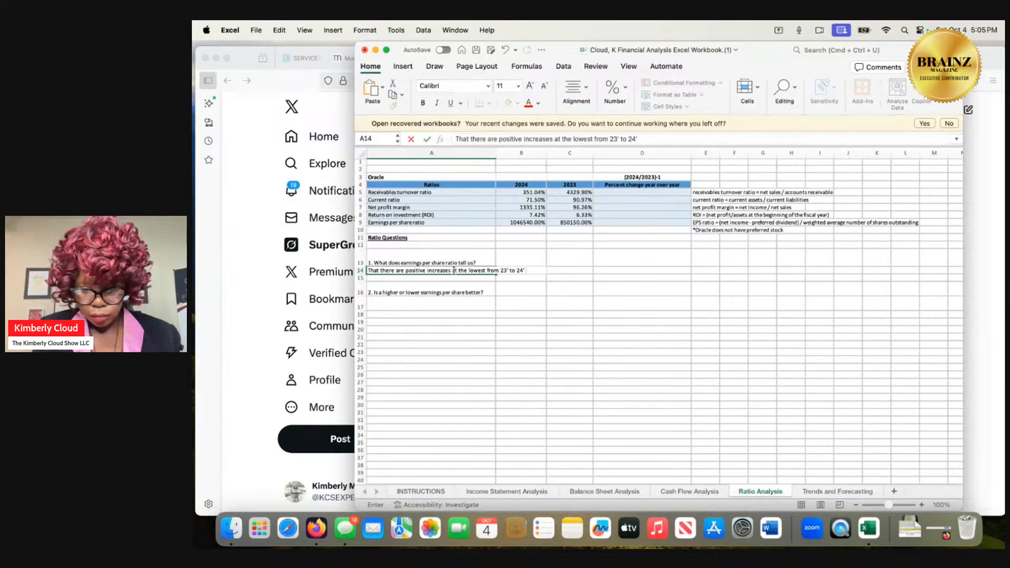
text( 1.78 )
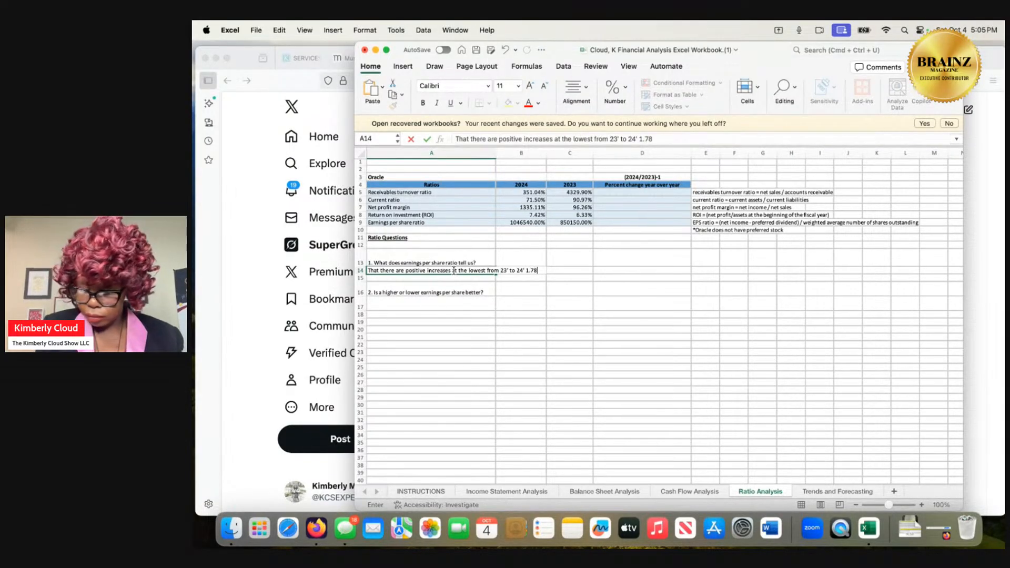
text(for basic a)
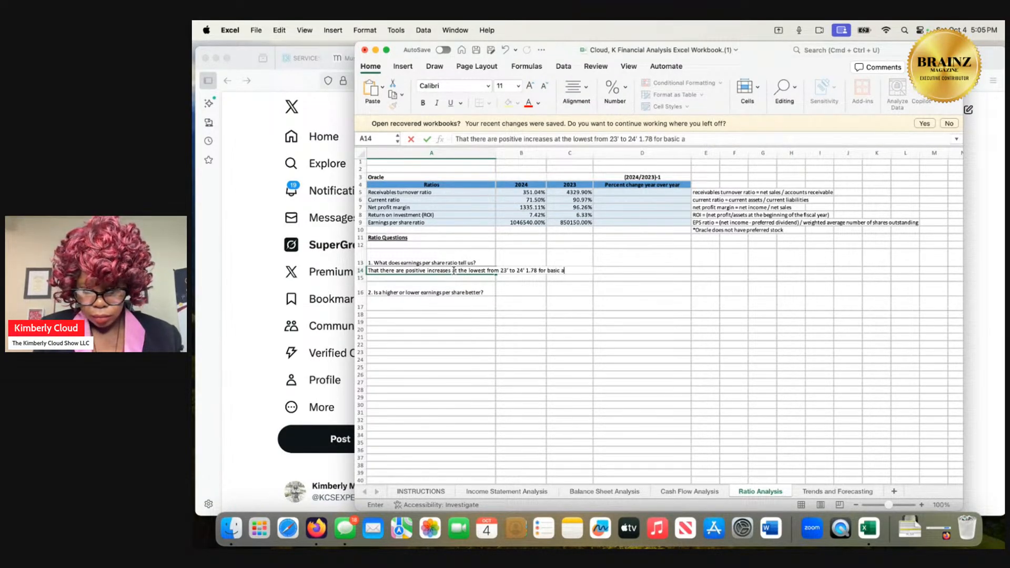
Continue the question 1 answer in A14 with "1.78 for basic to the highest 5.26% from 23' to 24'".
key(BackSpace)
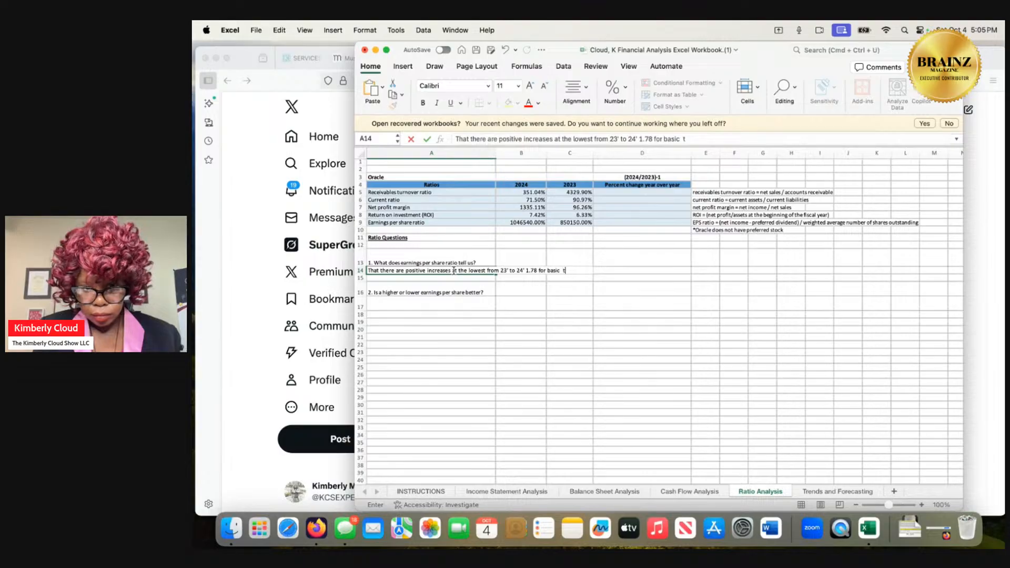
text(to th)
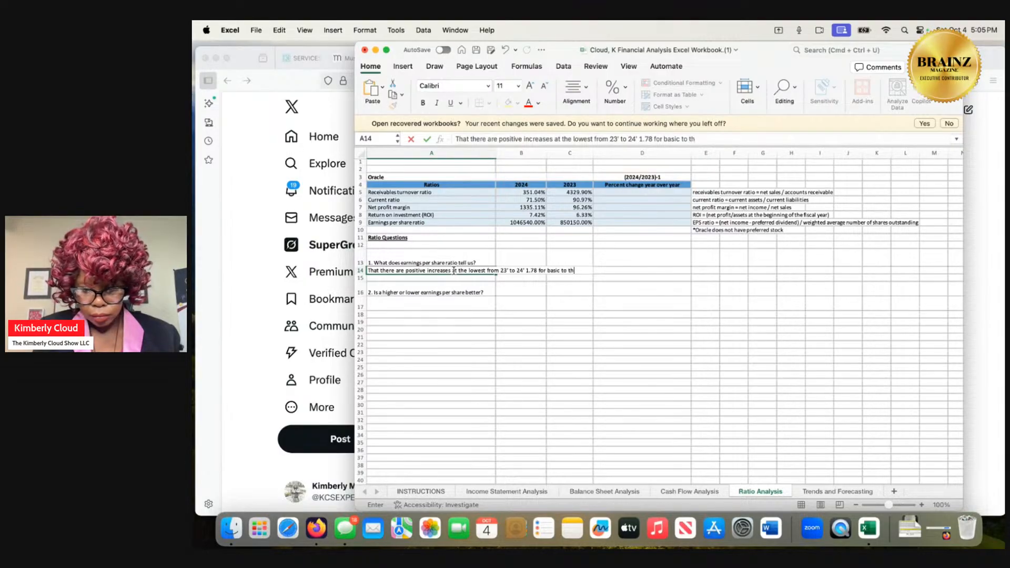
text(e highest)
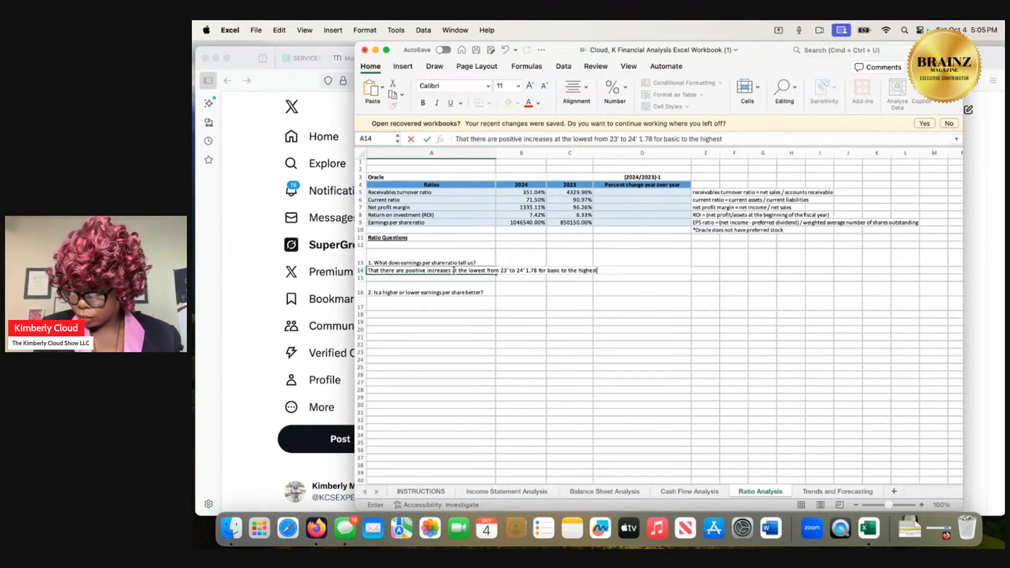
text( 5.26)
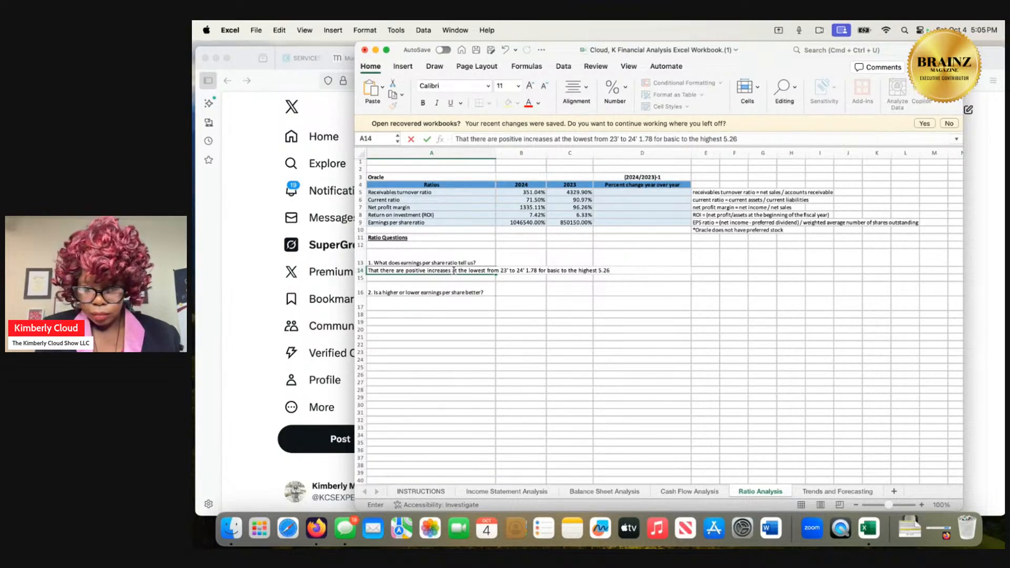
text(%)
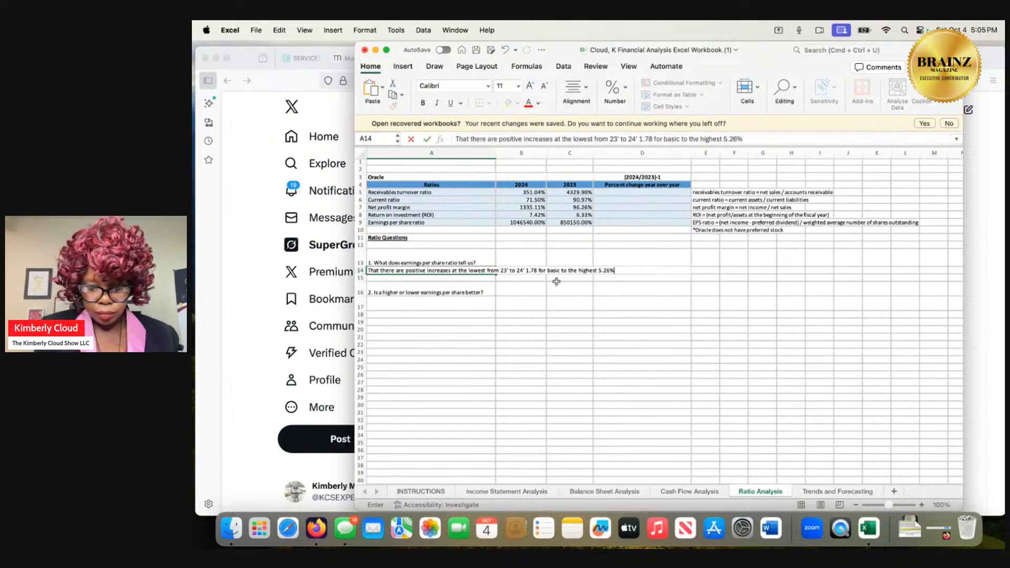
text( from 23')
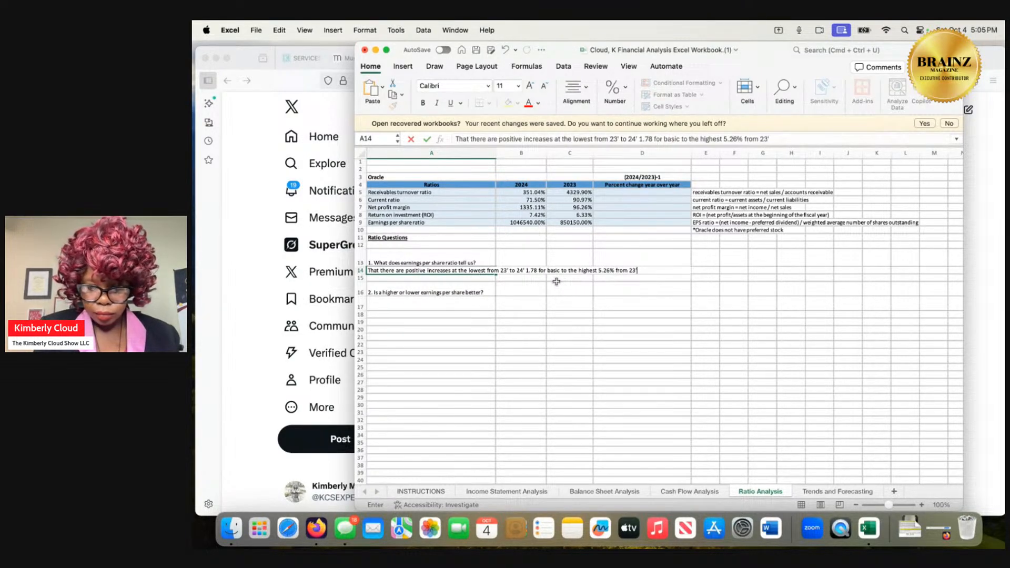
text( to 24)
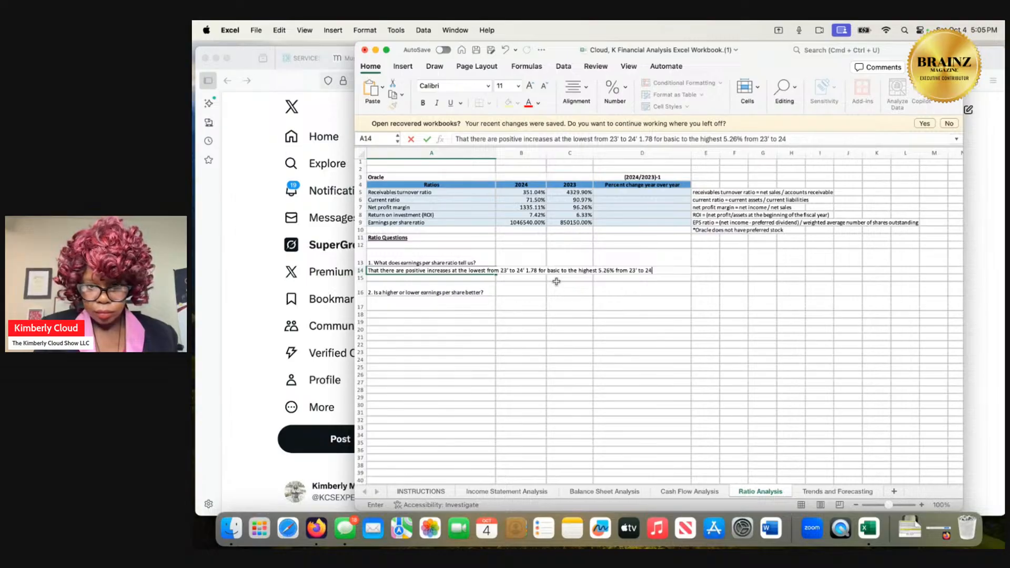
text(')
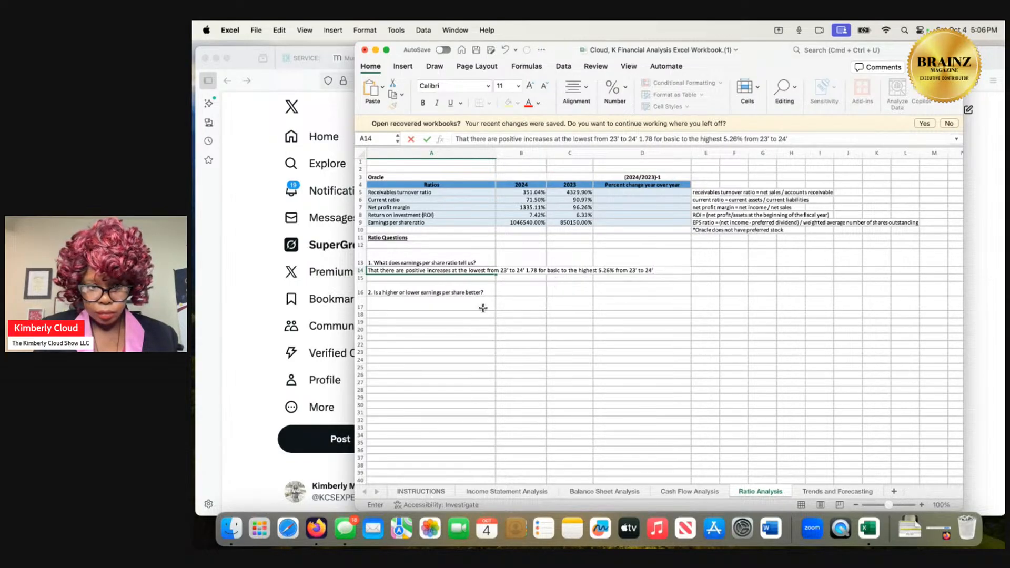
Consult the income statement figures and begin the answer to question 2 in cell A17 of the Ratio Analysis sheet with "Its higher.".
click(461, 307)
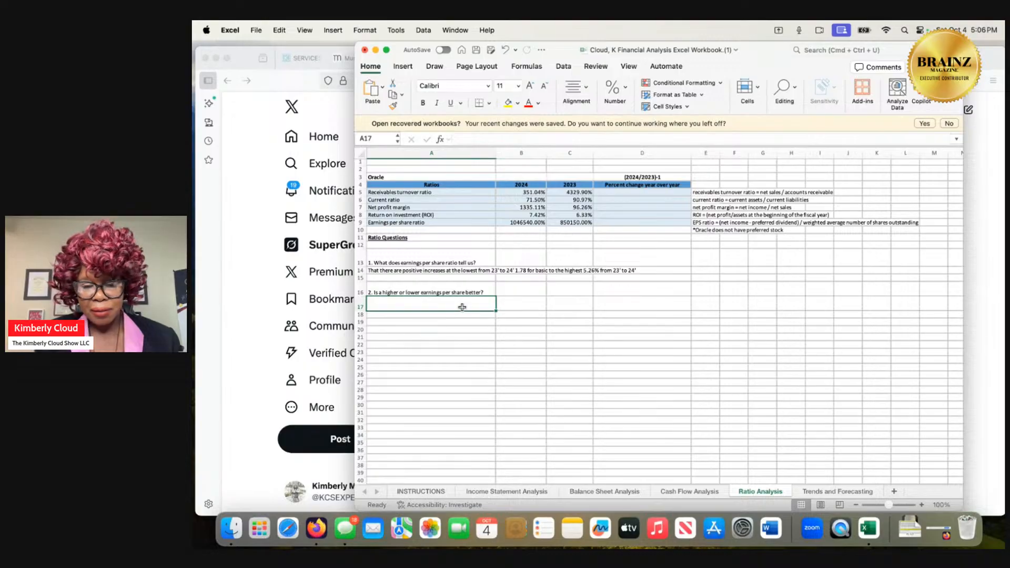
click(513, 492)
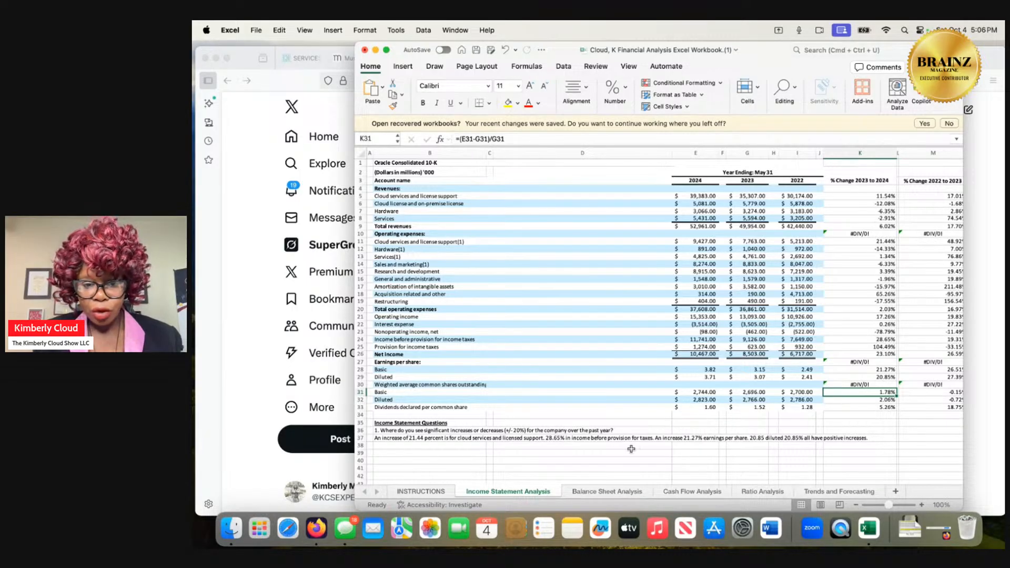
click(761, 492)
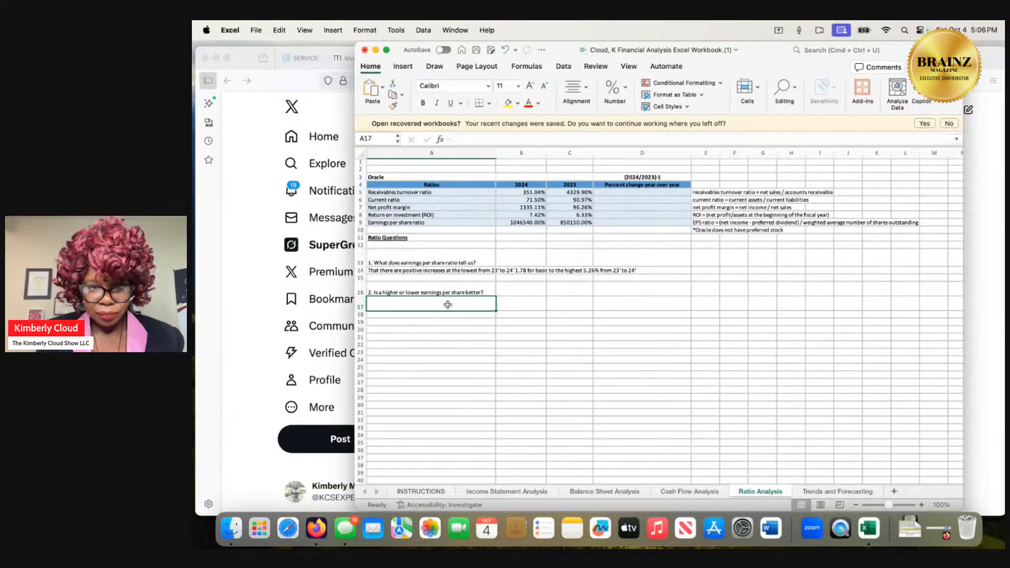
text(It shigher)
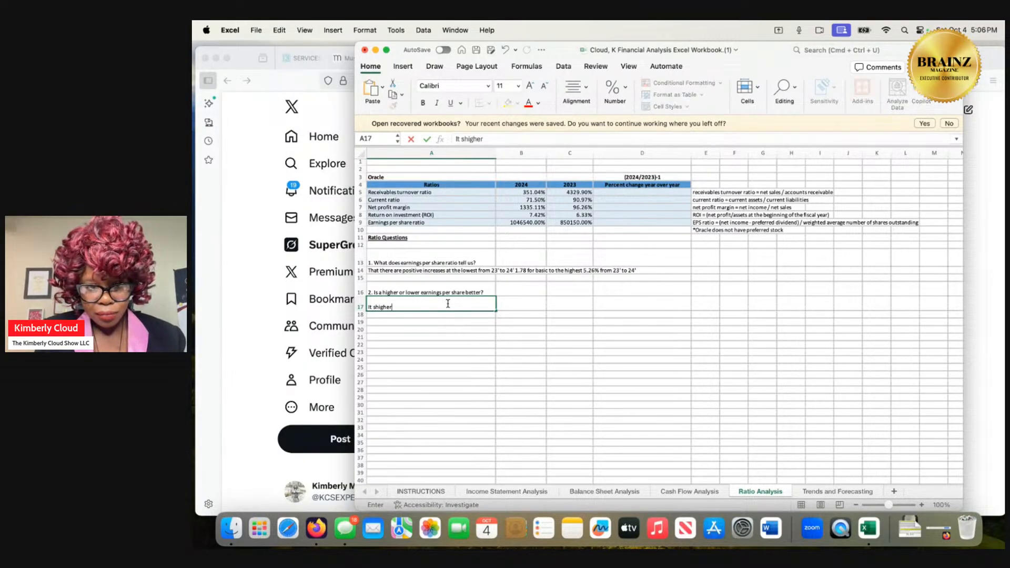
key(BackSpace)
key(BackSpace)
key(BackSpace)
key(BackSpace)
key(BackSpace)
key(BackSpace)
key(BackSpace)
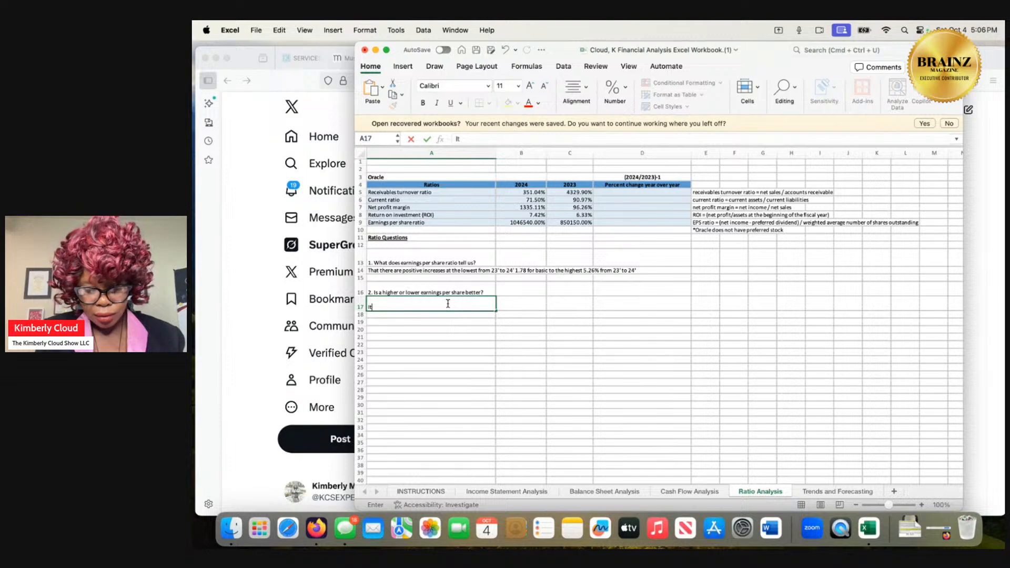
text(s higher)
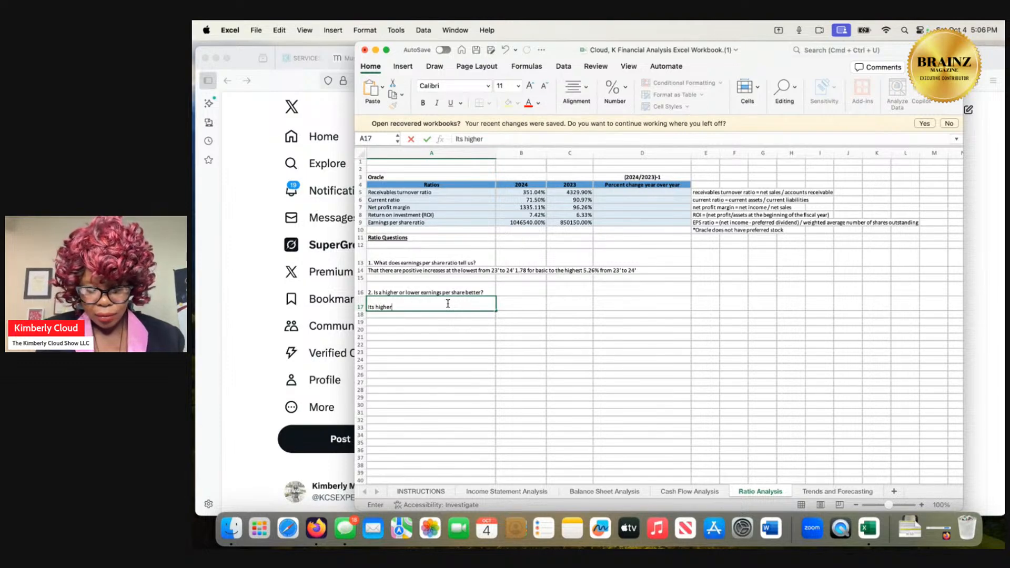
text(. )
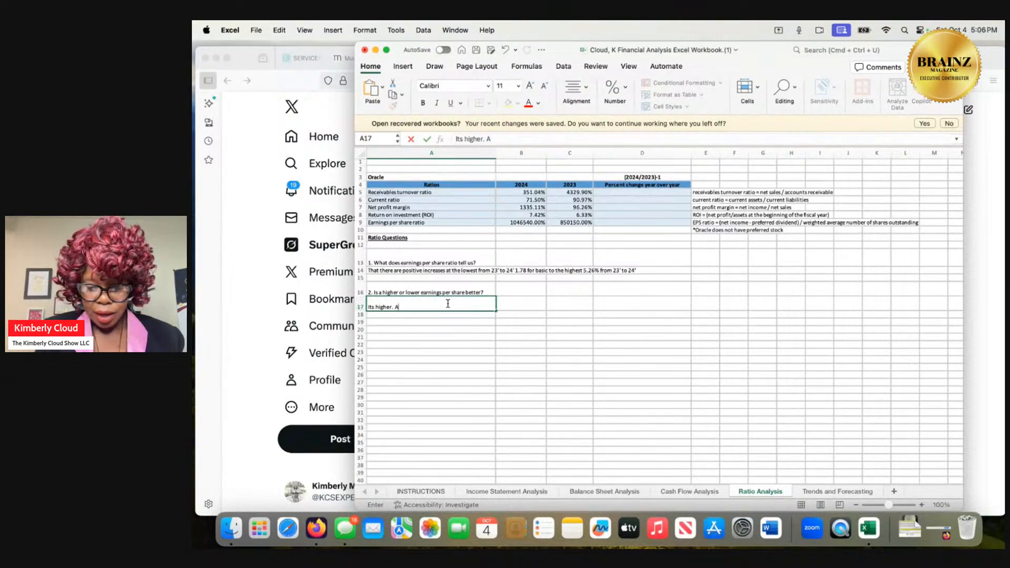
text(A common )
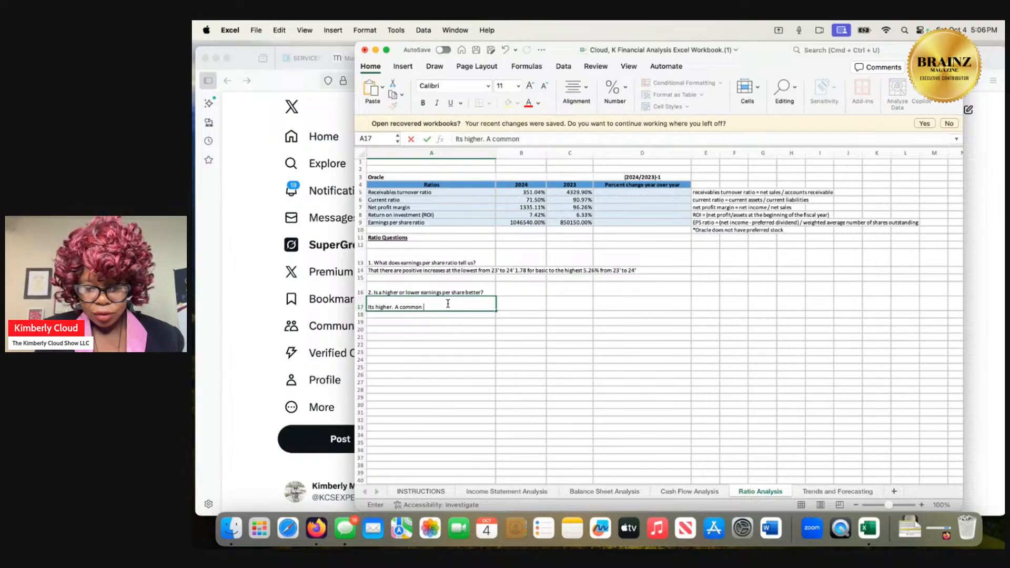
text(stock pr)
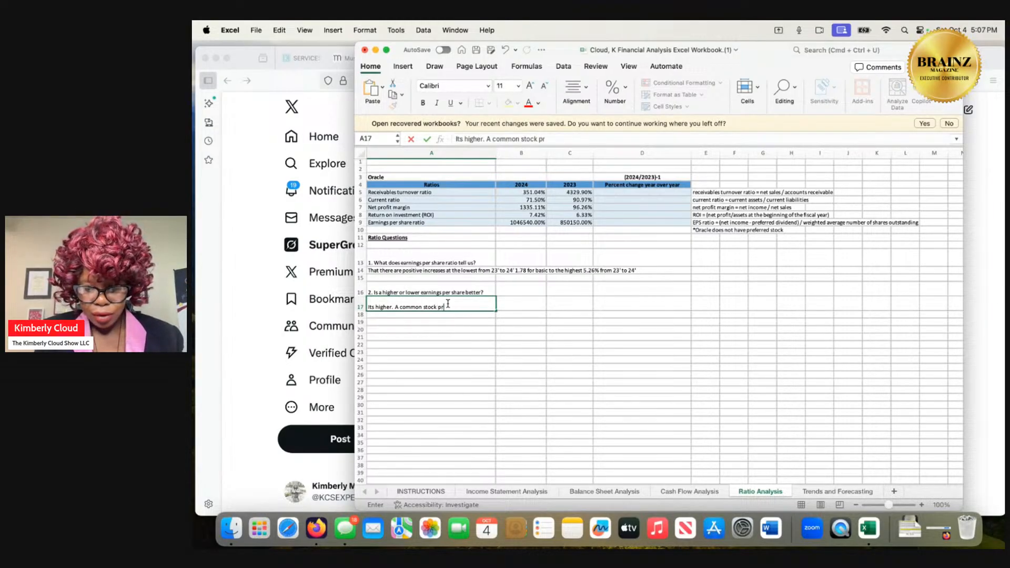
text(ice )
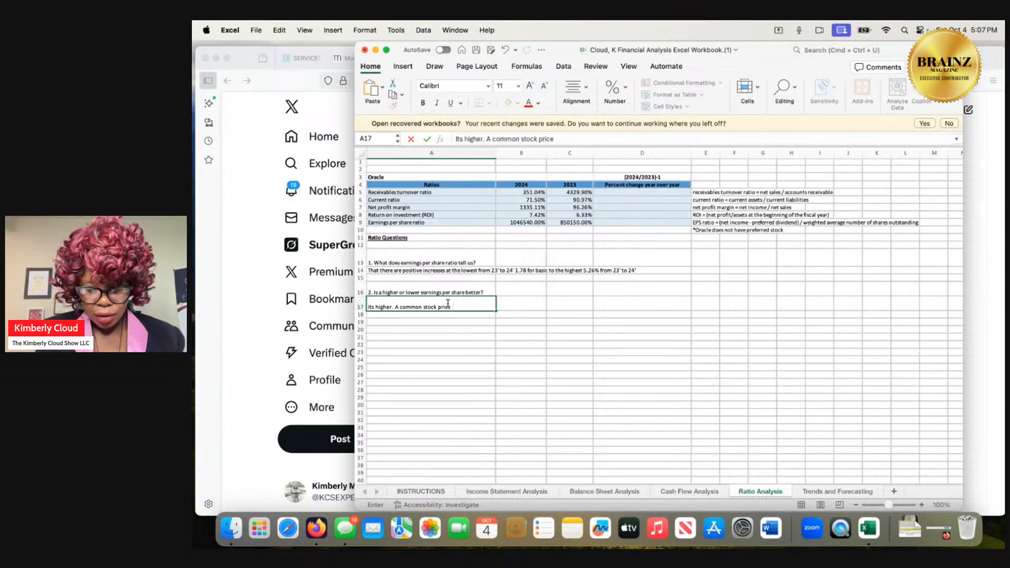
text(could be any)
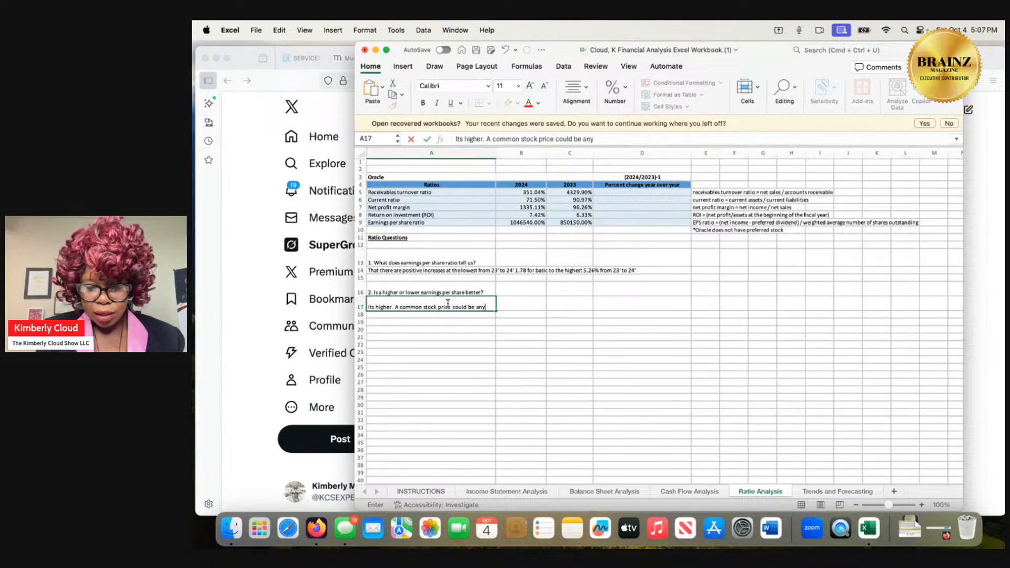
text(where from)
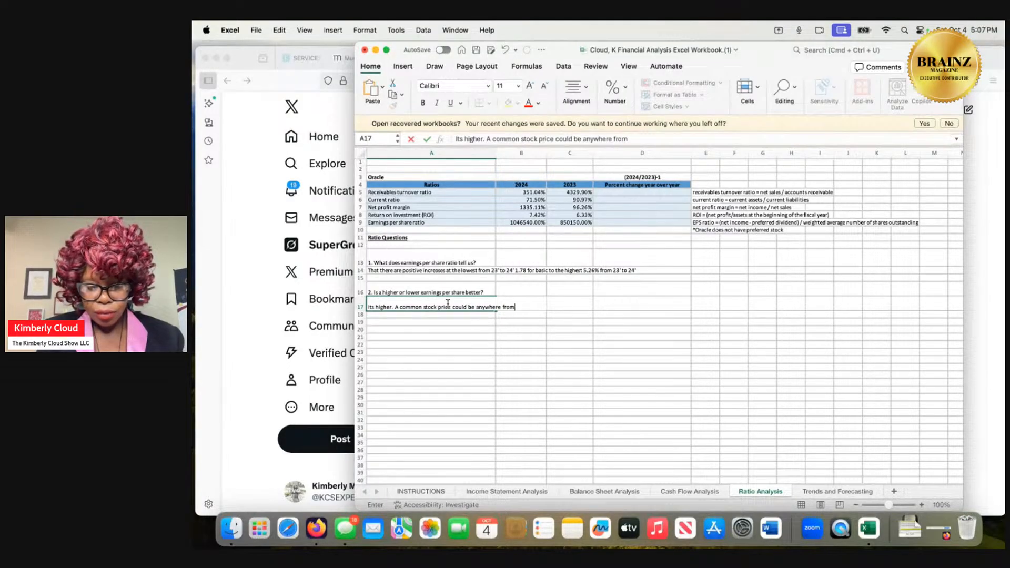
text( 2 bu)
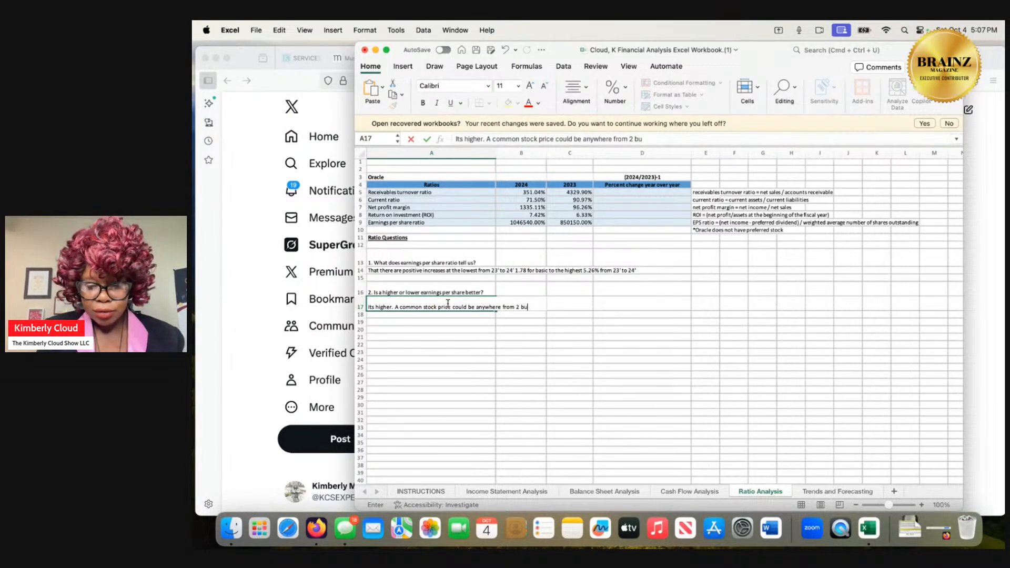
text(cks to )
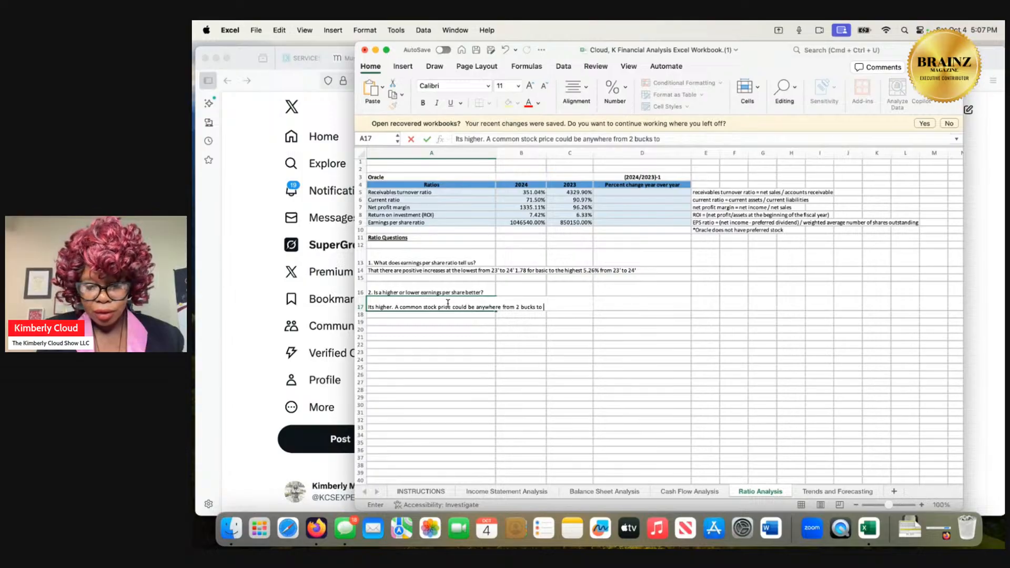
text(though)
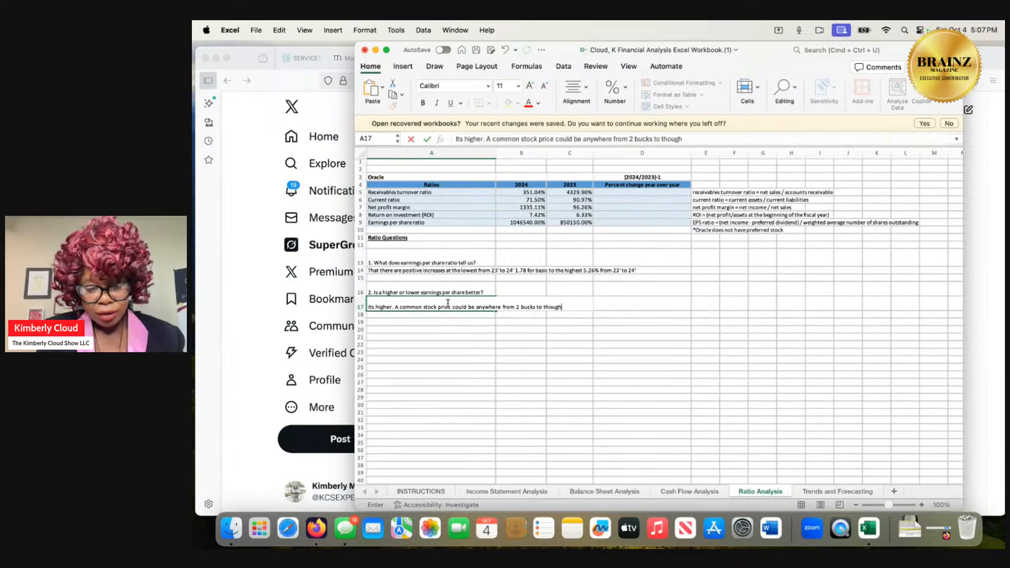
text(sands)
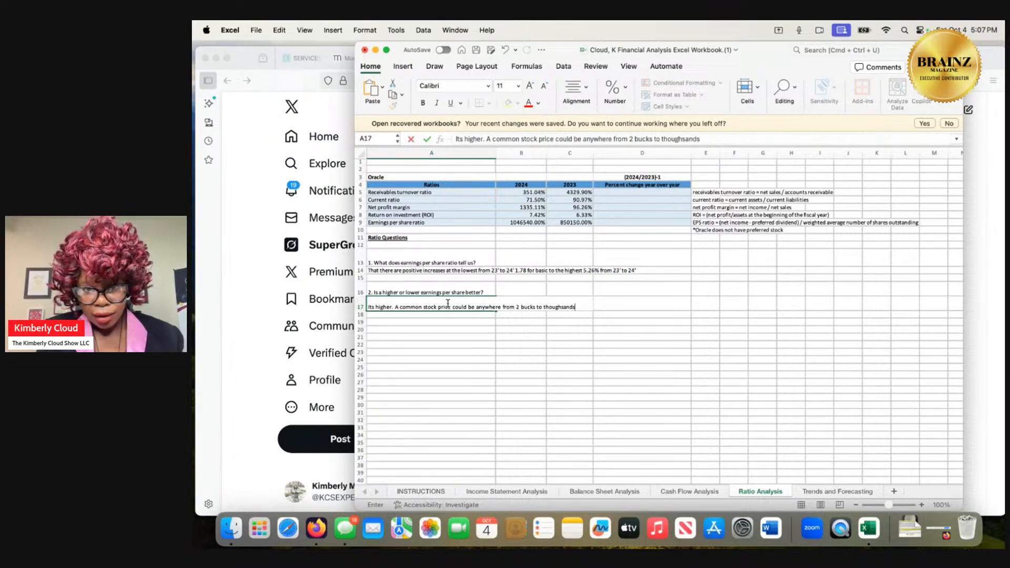
Complete the stock price sentence in A17 with "thousands of dollars.".
key(BackSpace)
key(BackSpace)
key(BackSpace)
key(BackSpace)
key(BackSpace)
key(BackSpace)
key(BackSpace)
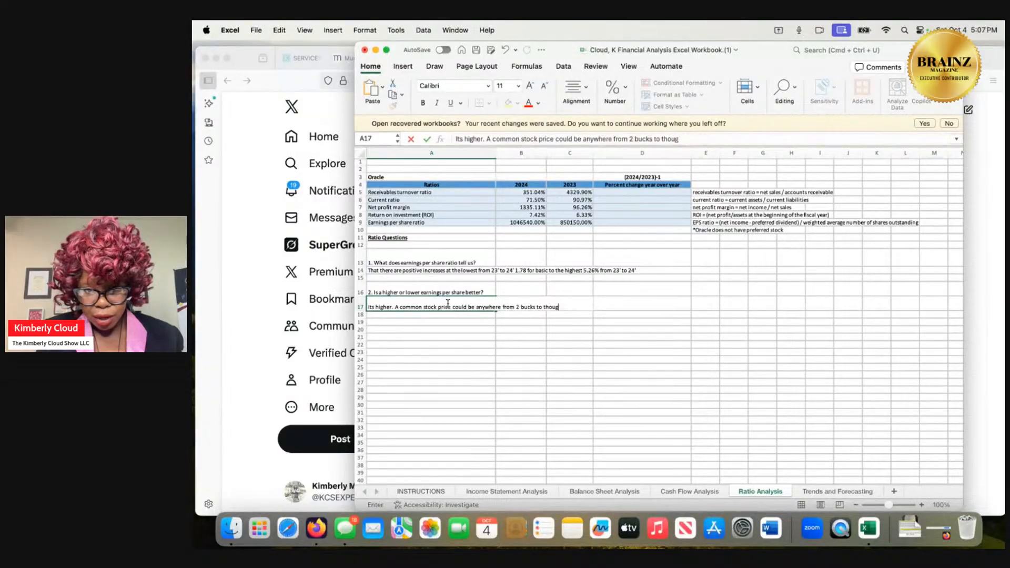
text(sand)
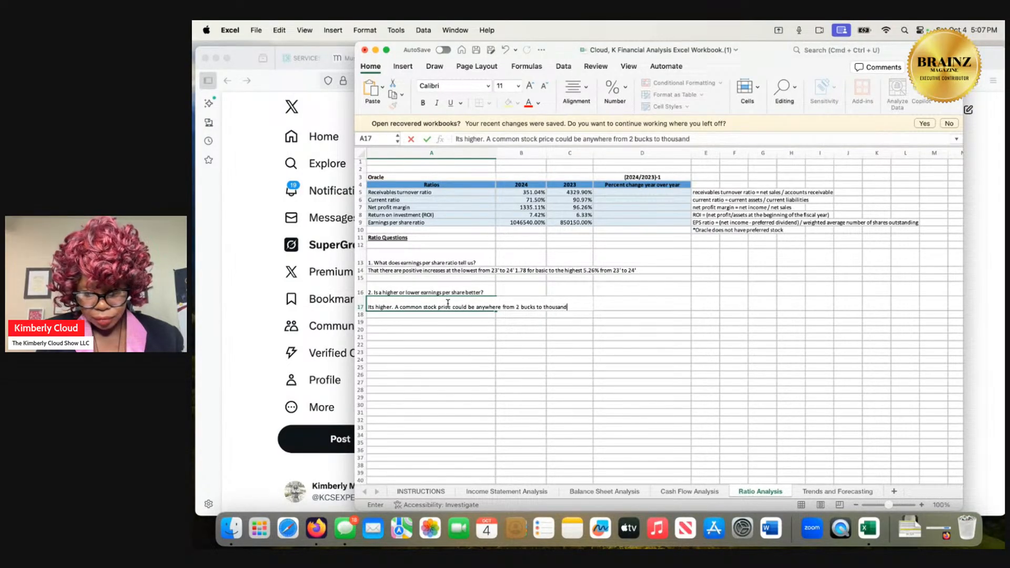
text(s of dollar)
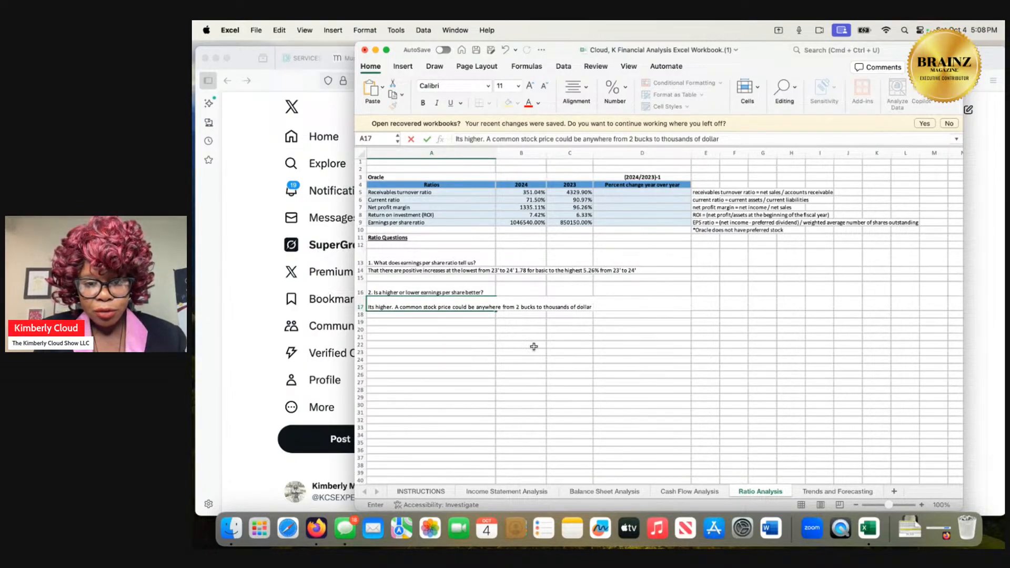
text(s.)
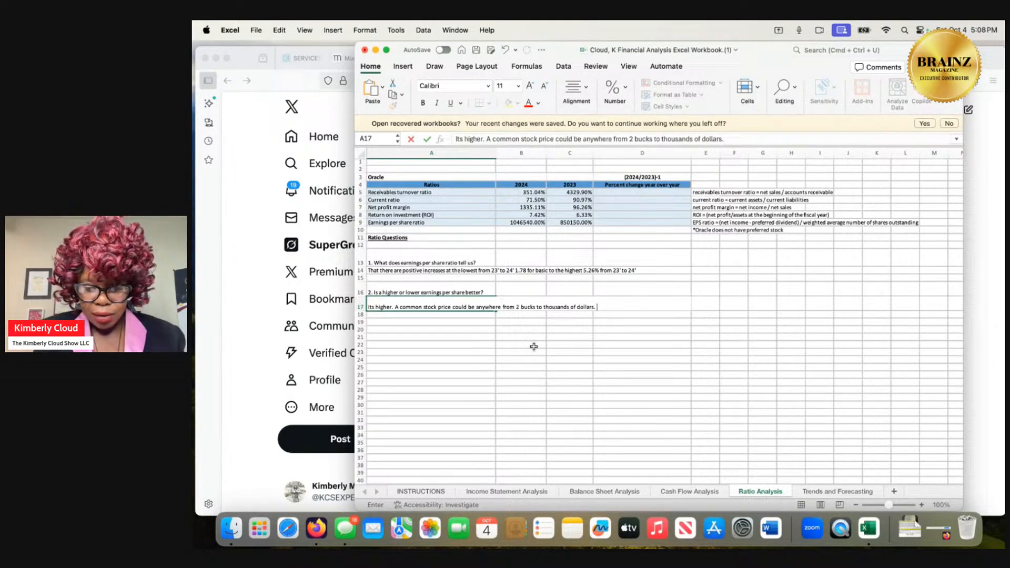
text( You)
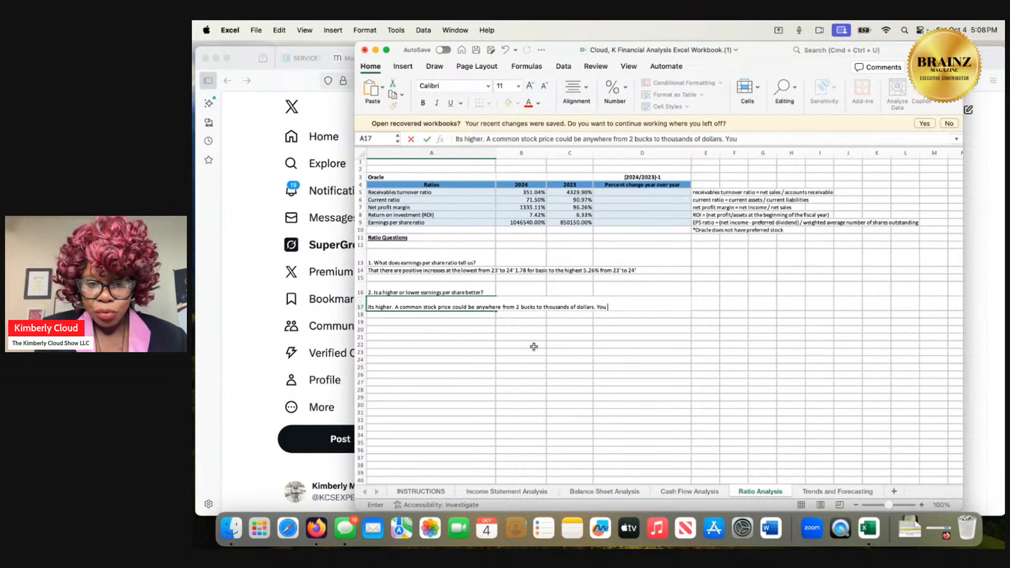
text( will ne)
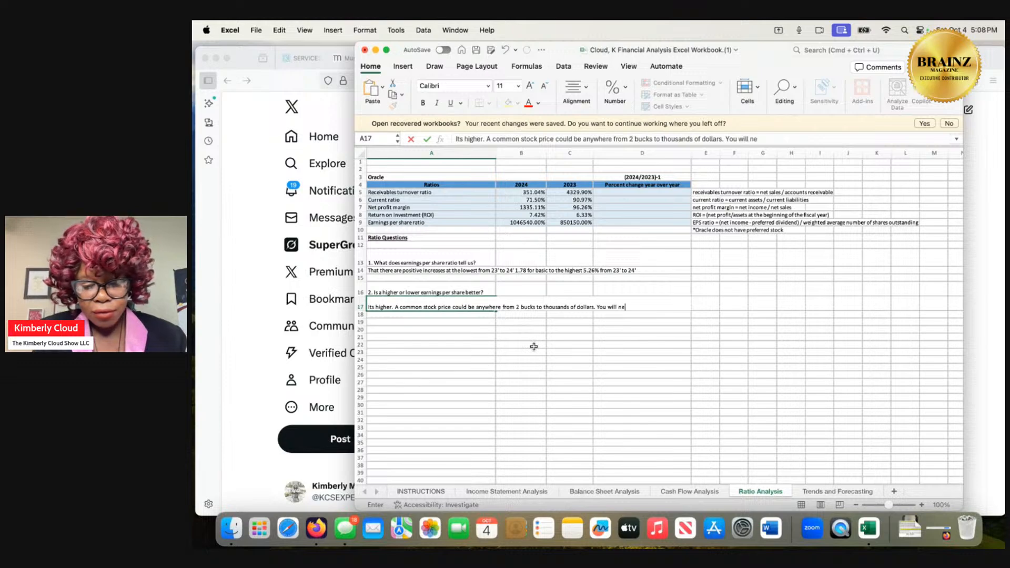
text(ver see a)
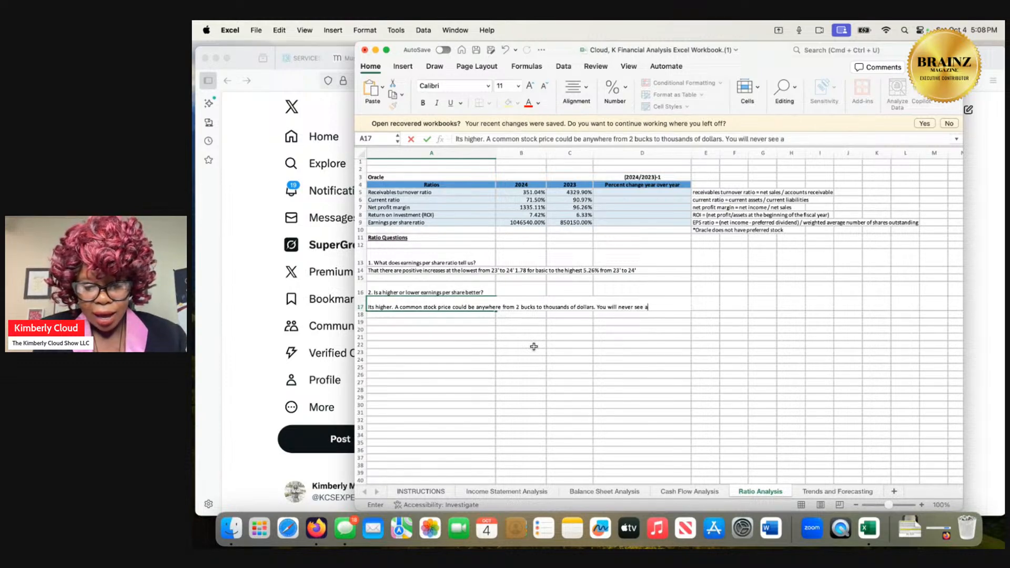
text( highturno)
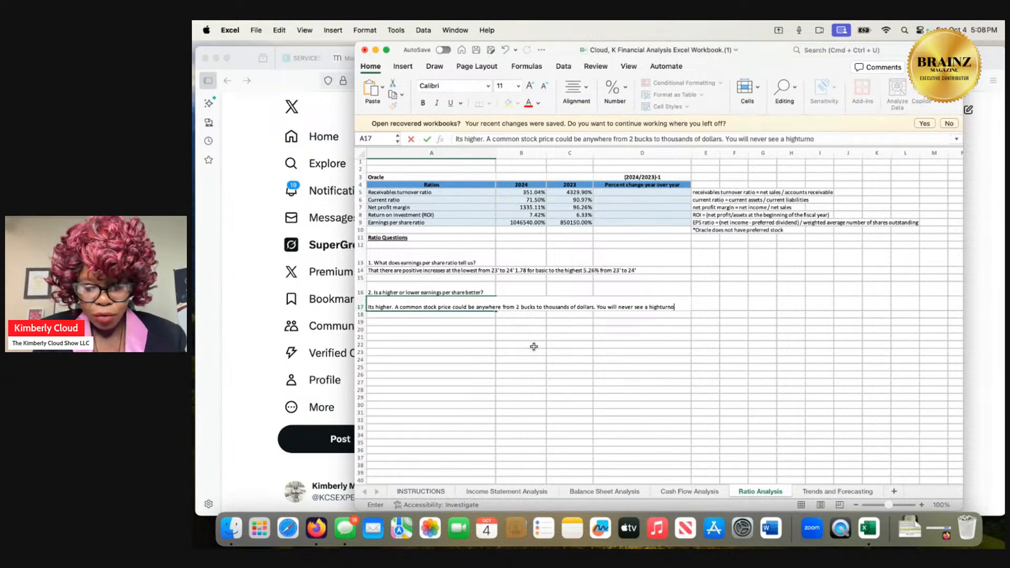
text(ver rate be)
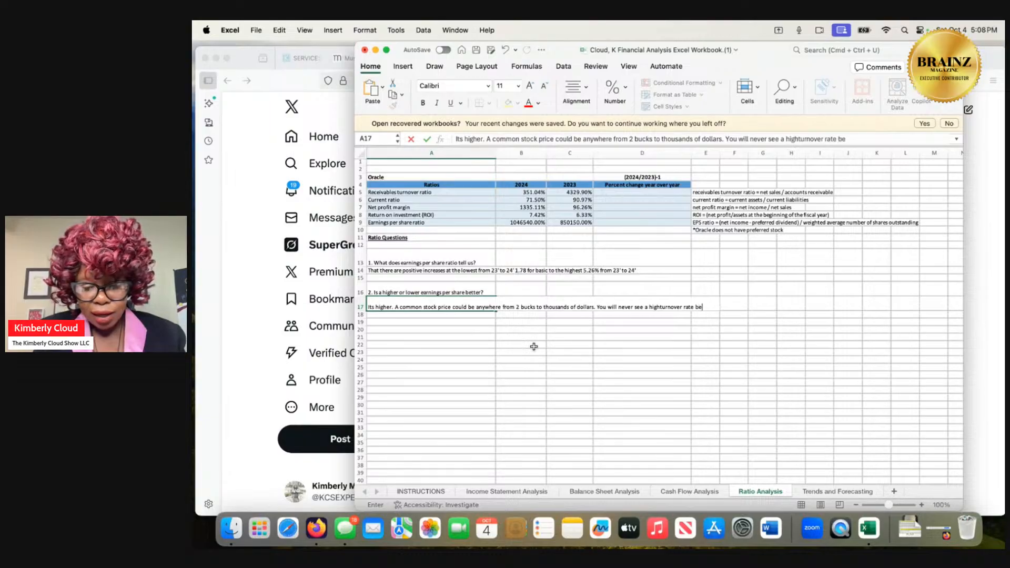
text(cause it )
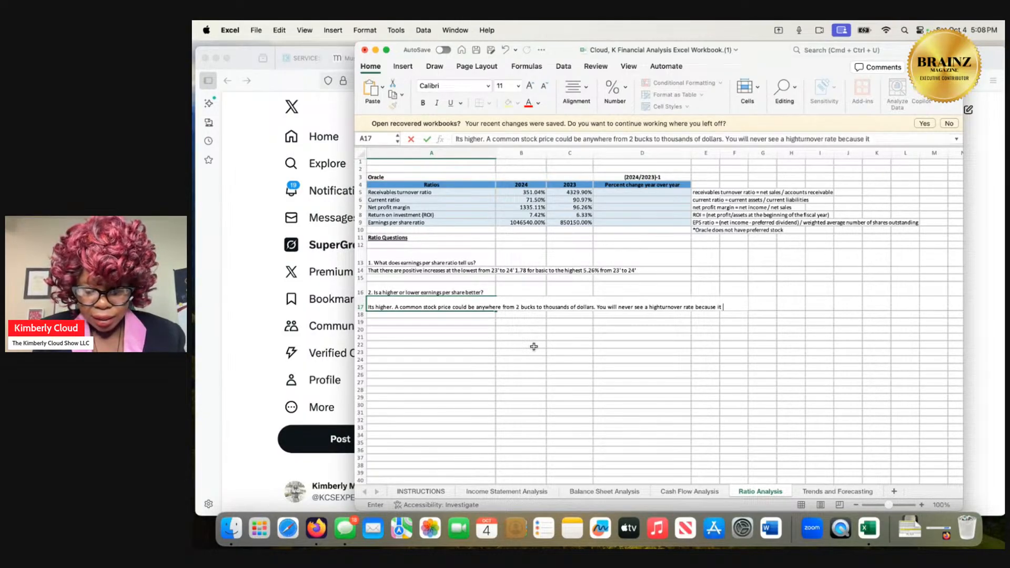
text(is too risk)
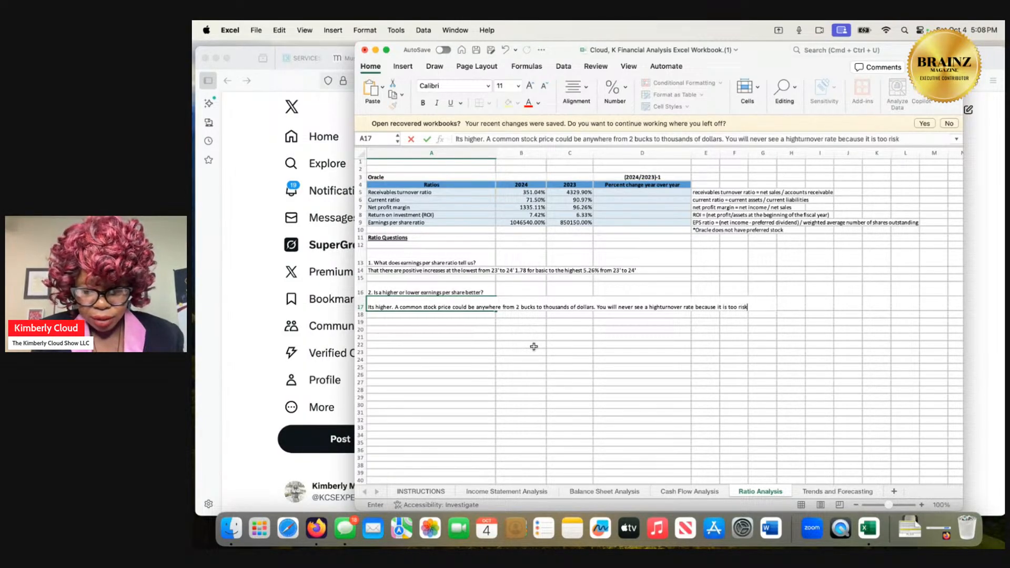
text(y)
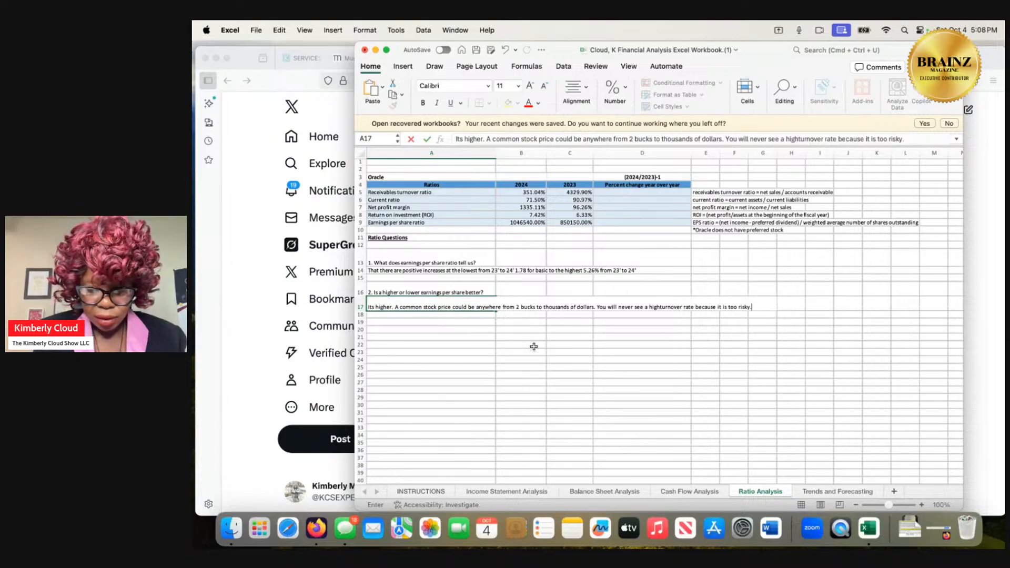
text(. Depnding )
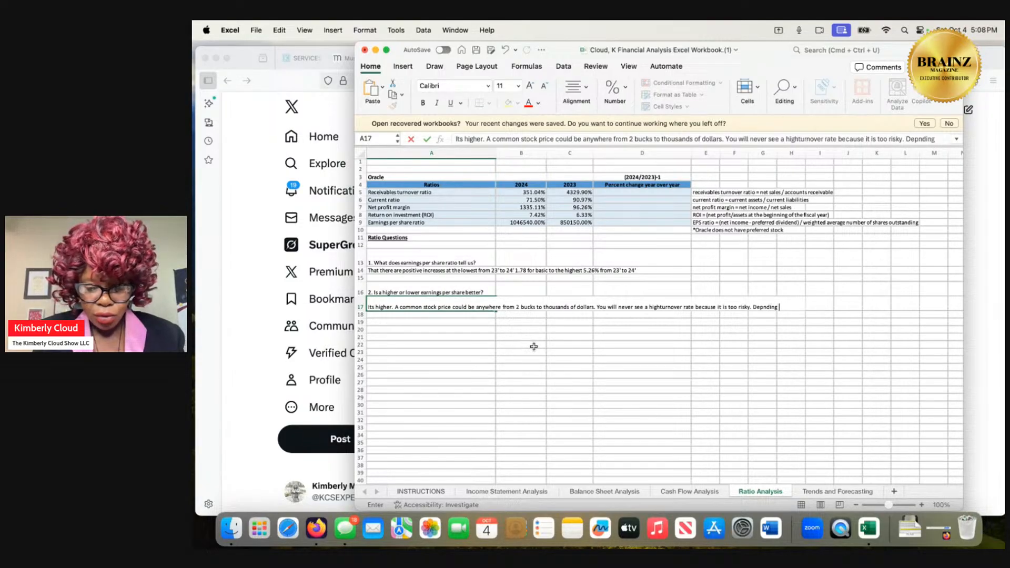
text(on how much )
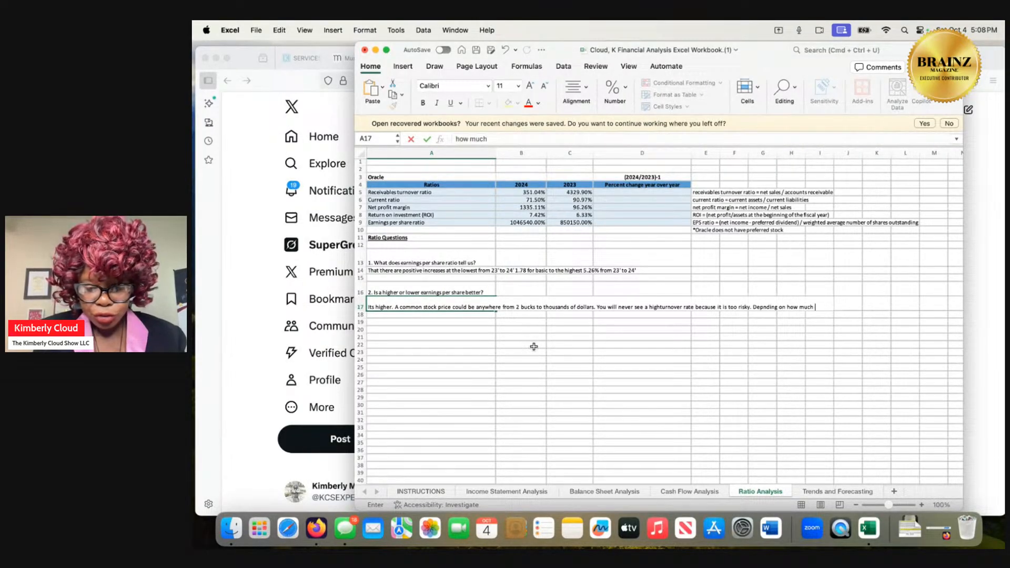
text(you put into)
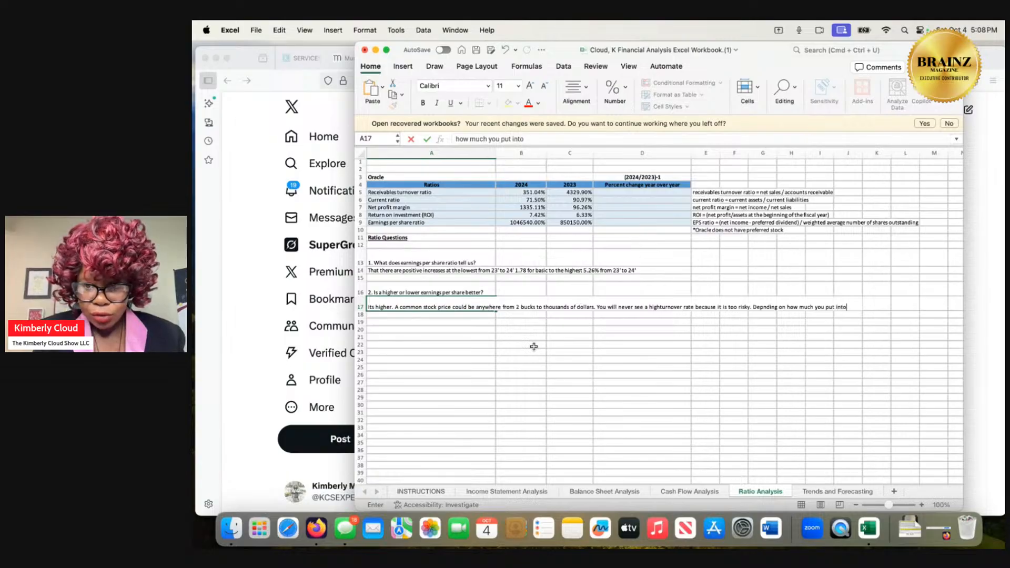
text( the stoc)
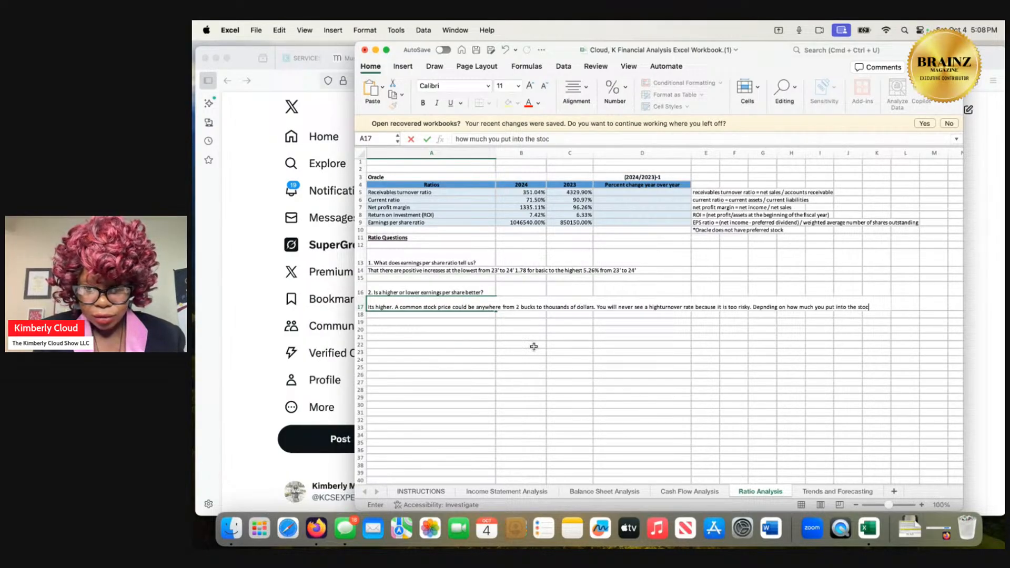
text(ks)
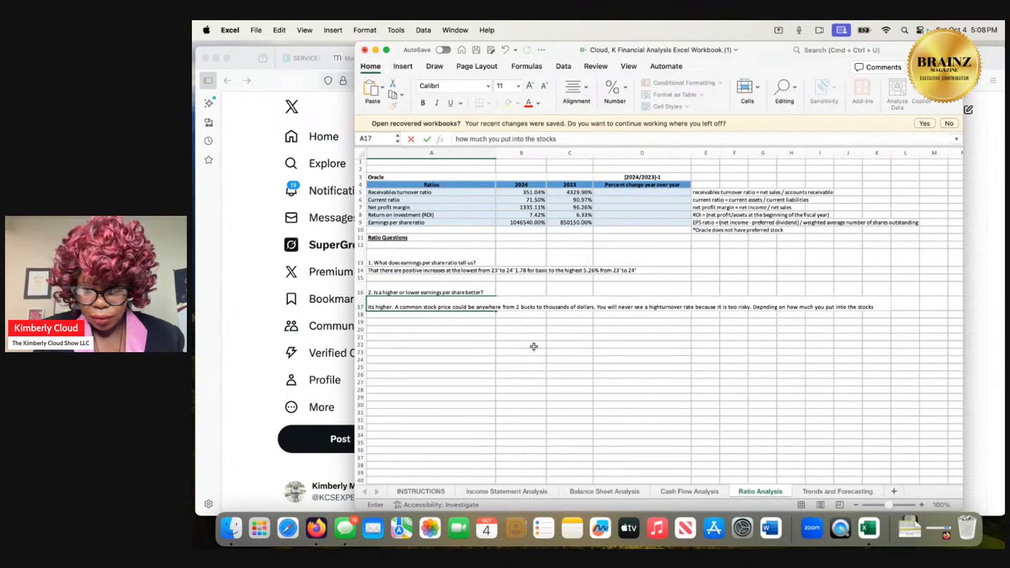
text( th)
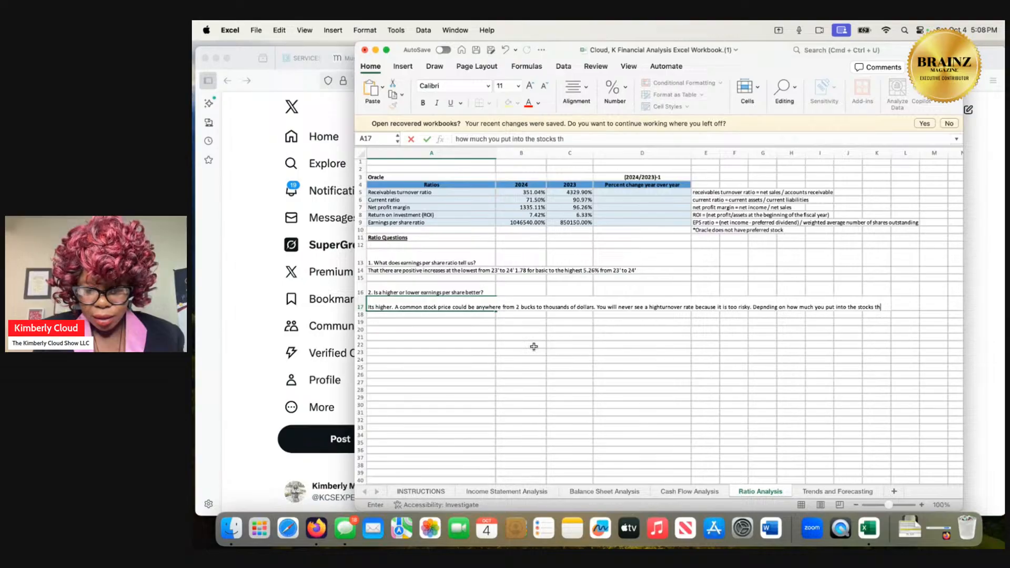
text(e inclea)
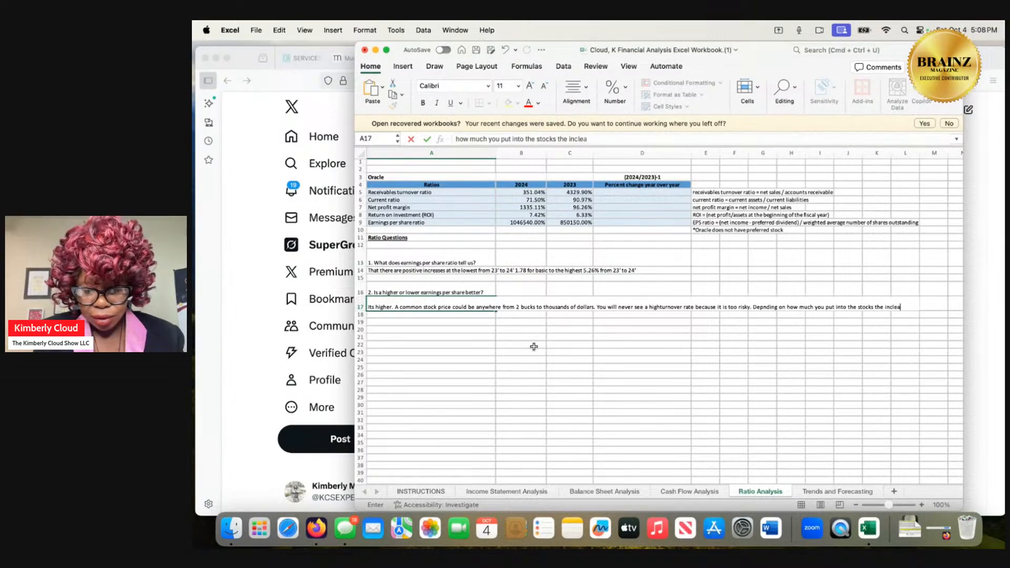
text(se can b)
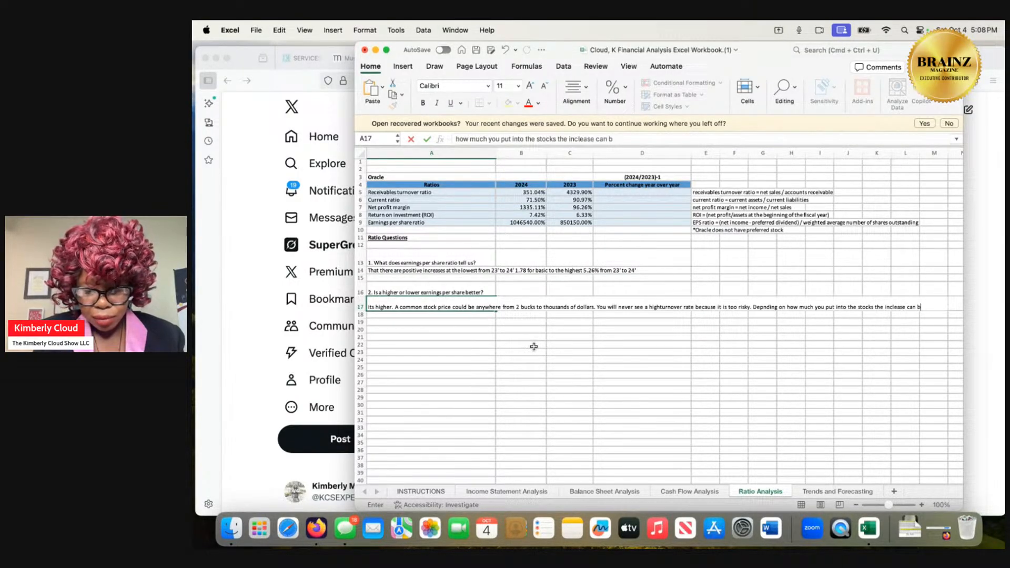
text(e dramatic)
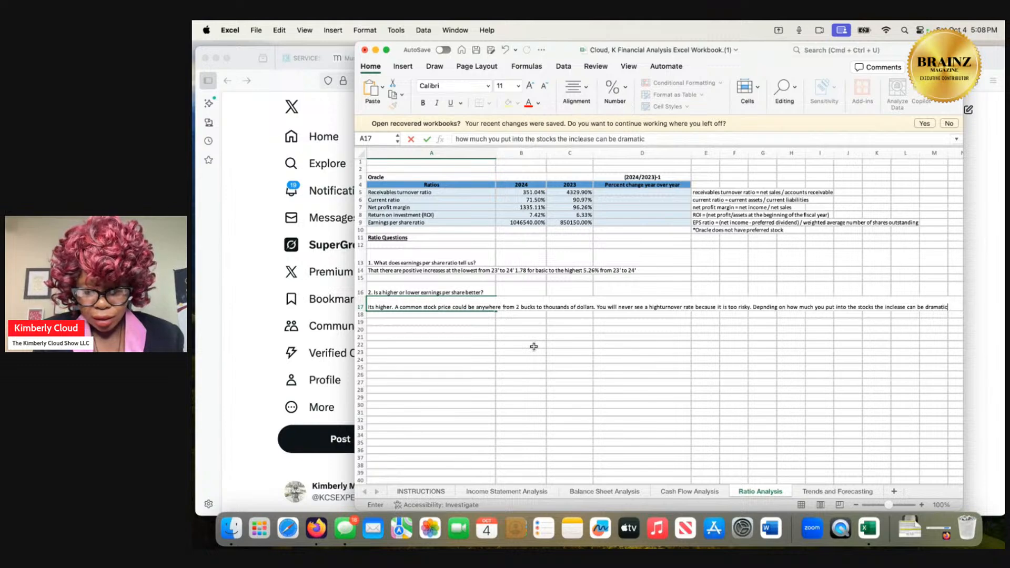
text( or slow)
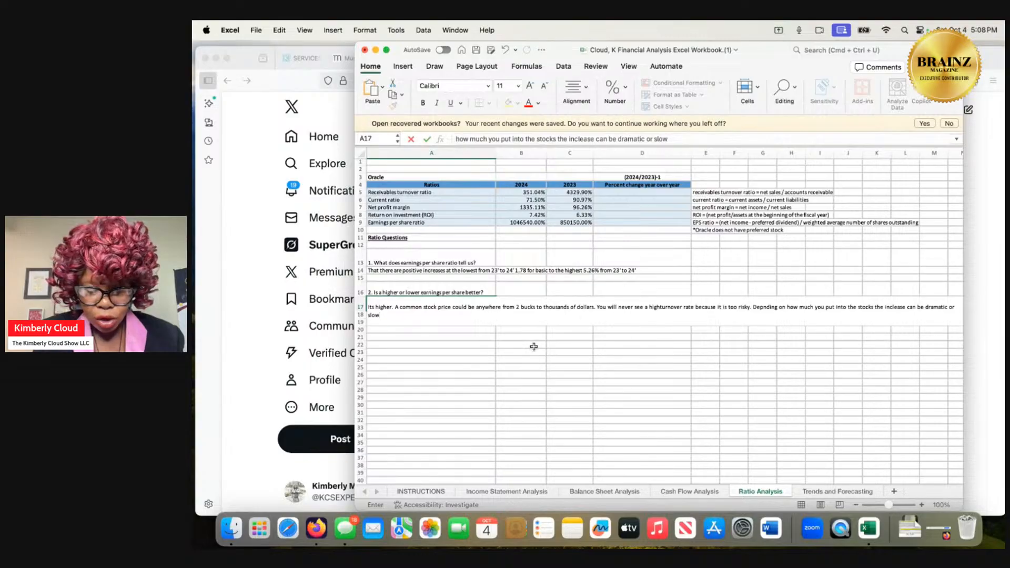
text( churnin)
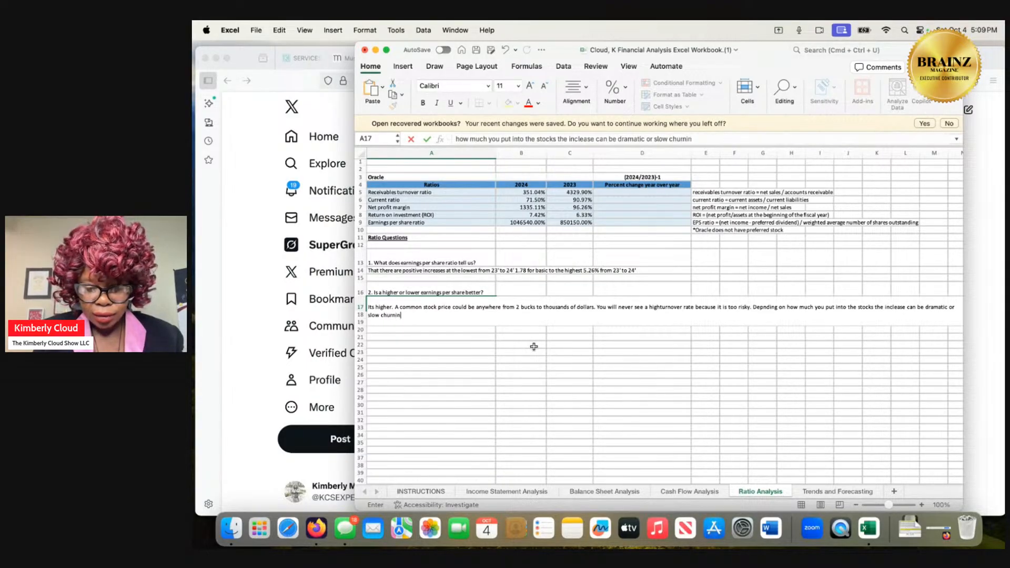
text(g for lo)
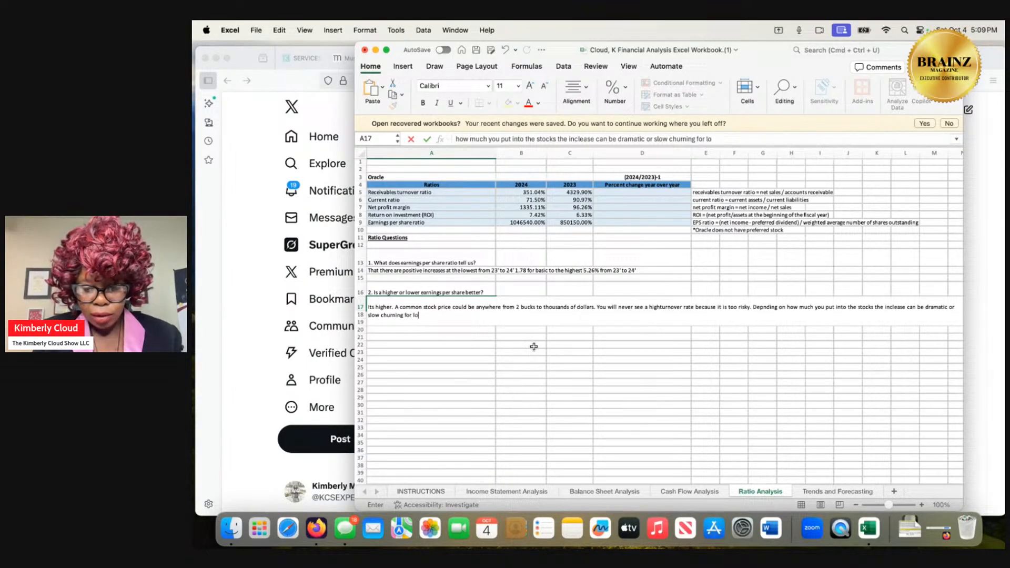
text(ng term.)
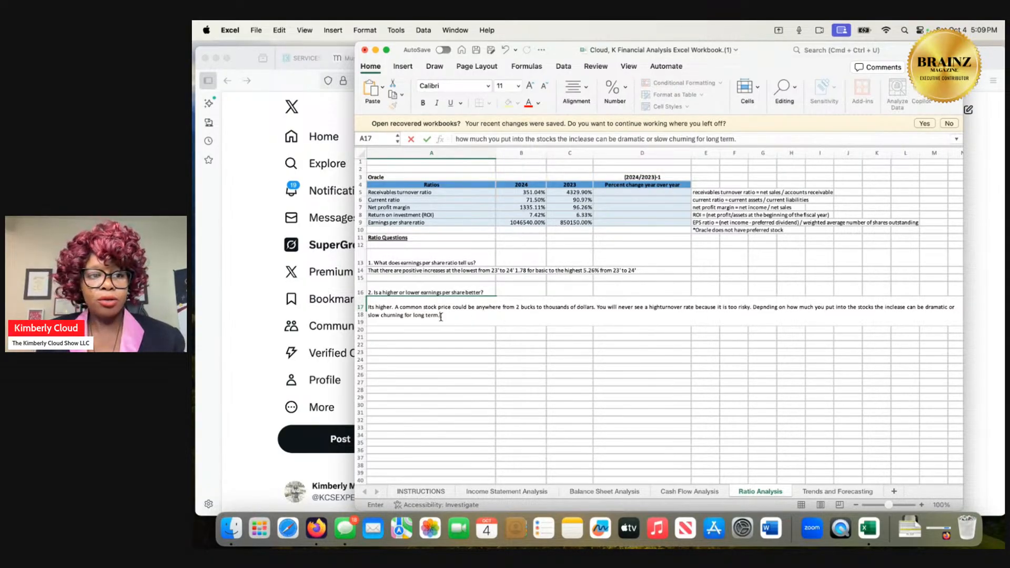
Finish the question 2 answer in A17 with "or slow churning for long term." and switch to the Grok conversation in Firefox.
click(207, 197)
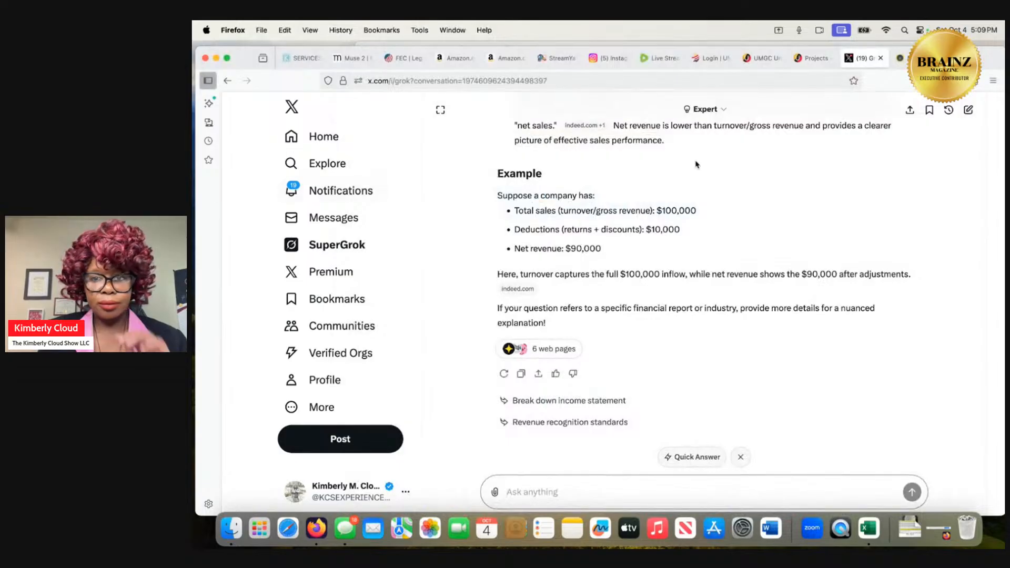
Switch to the course project page and read the ratio analysis submission instructions, checking them against the workbook's Trends and Forecasting sheet.
click(810, 59)
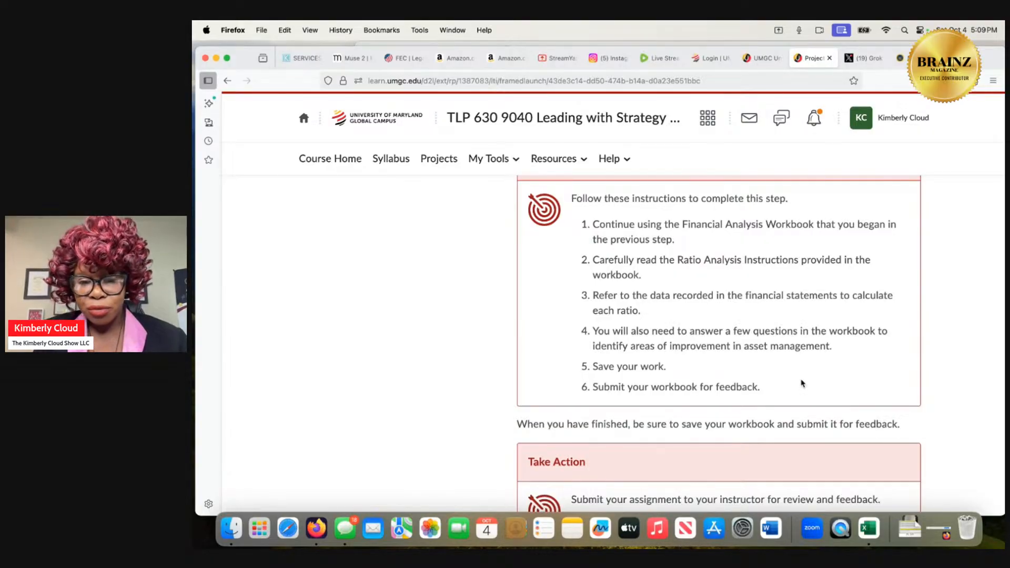
scroll(801, 383, down, 3)
scroll(802, 383, down, 1)
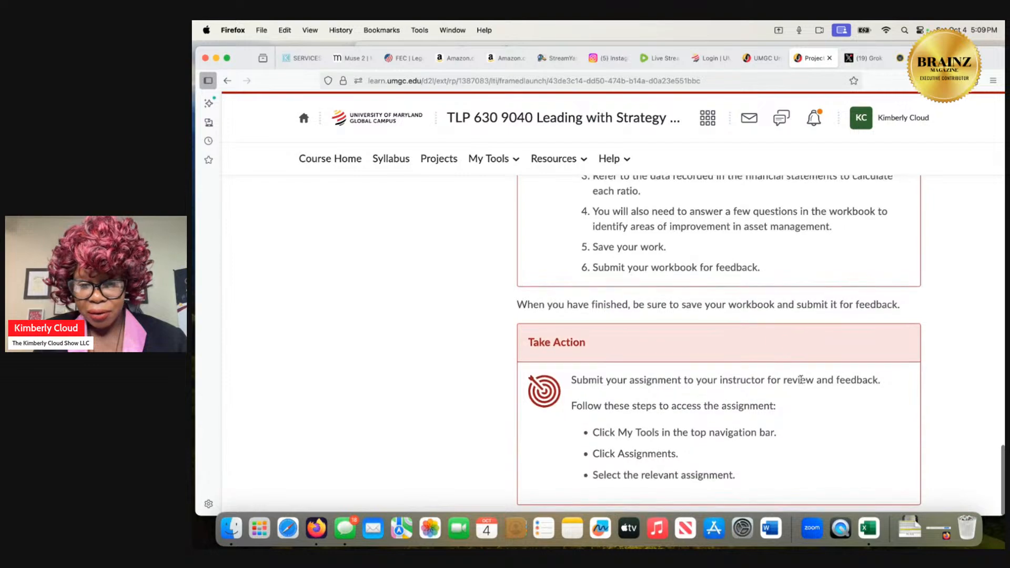
click(869, 528)
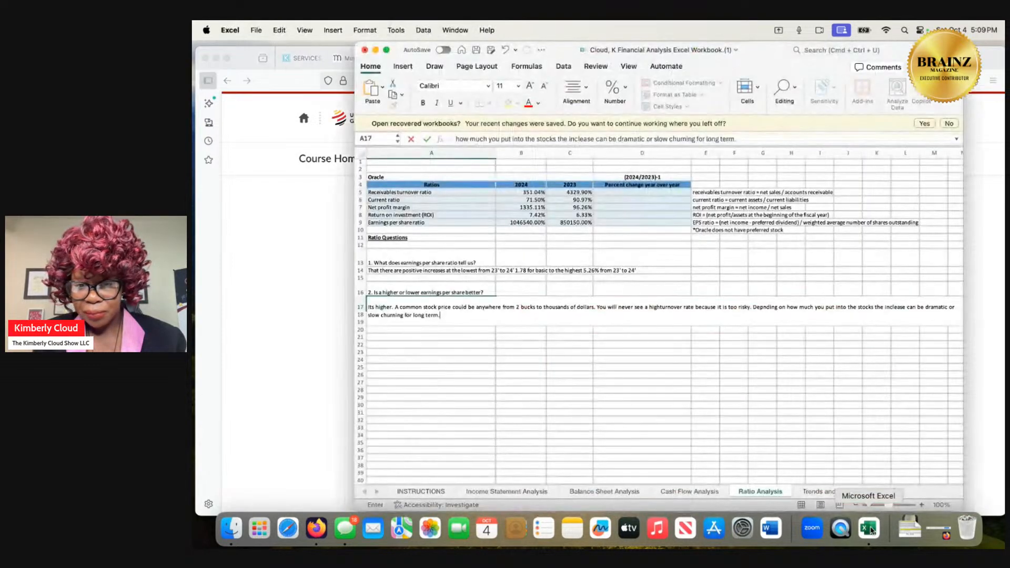
click(821, 492)
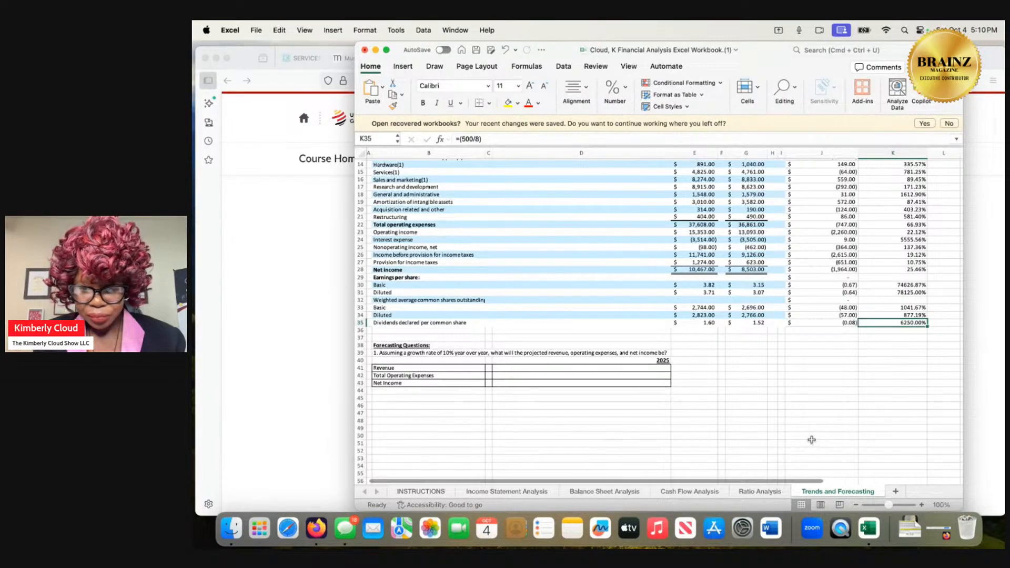
click(977, 339)
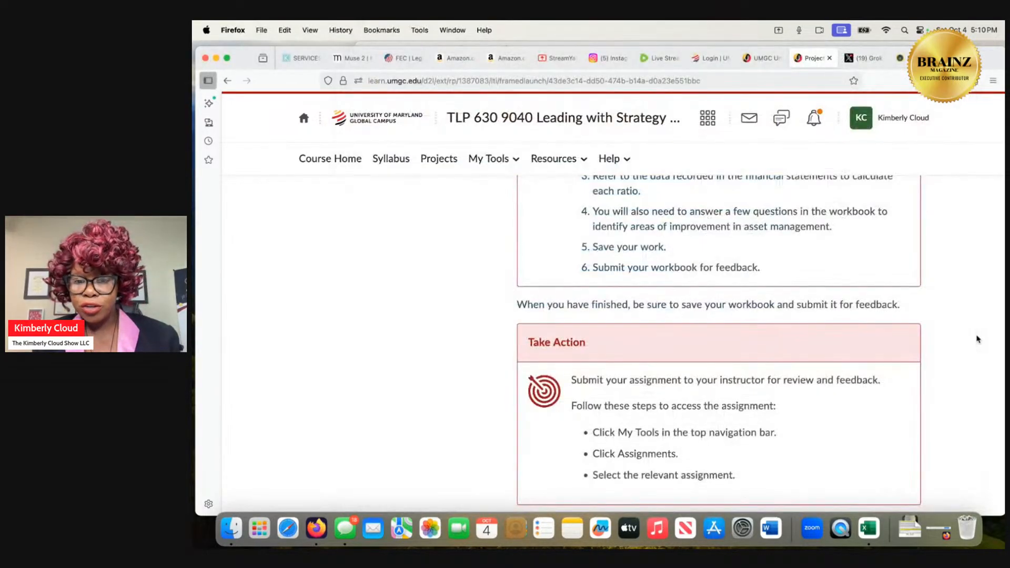
scroll(931, 352, up, 1)
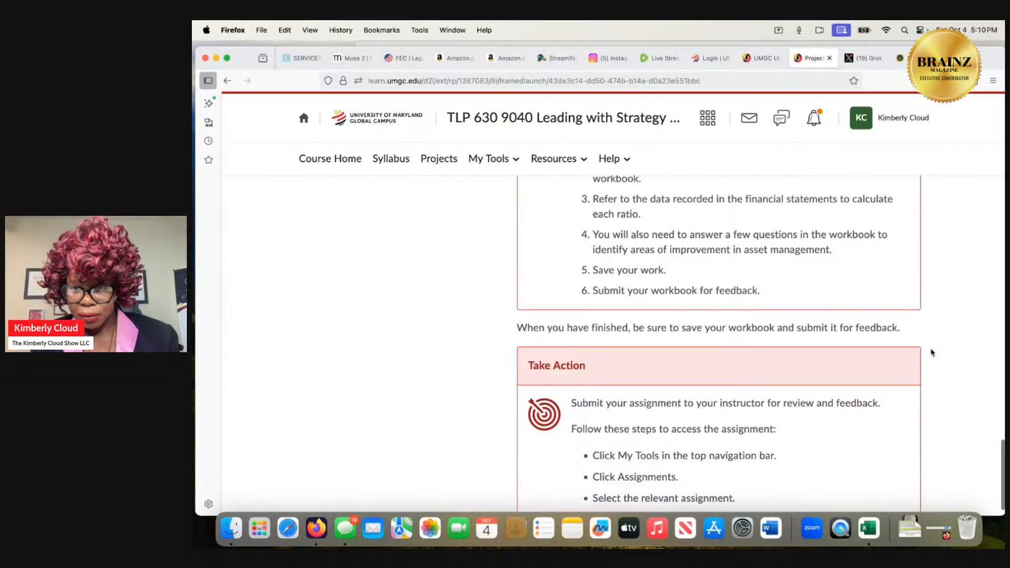
scroll(931, 353, down, 1)
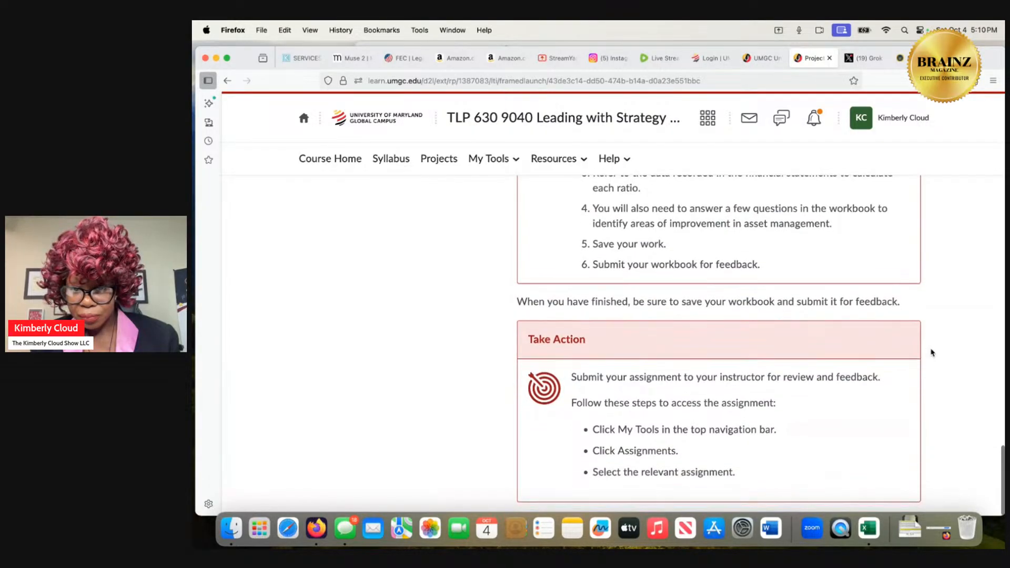
Switch to Excel and save the financial analysis workbook as .xlsx in Downloads, replacing the existing file.
click(868, 528)
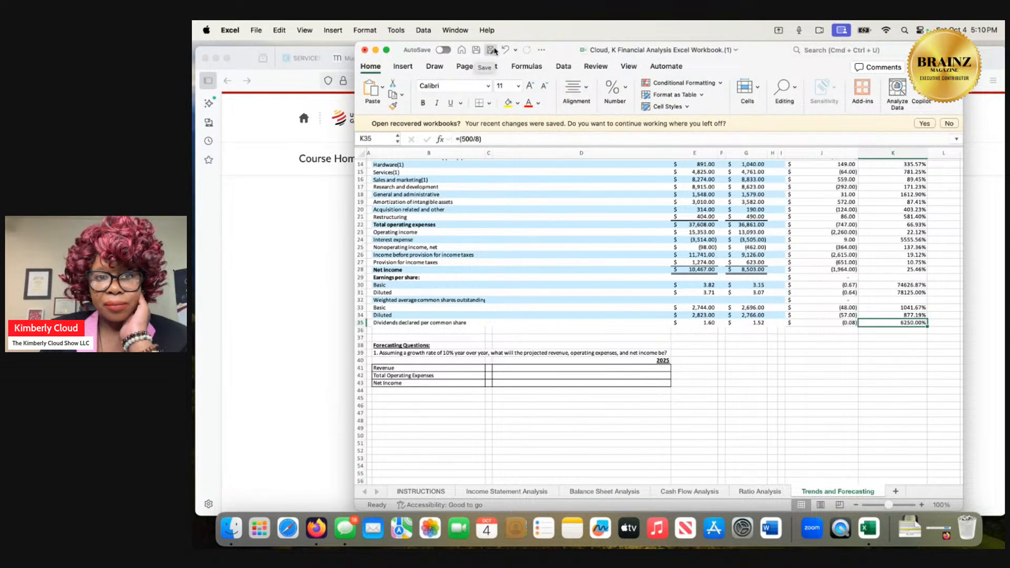
click(492, 50)
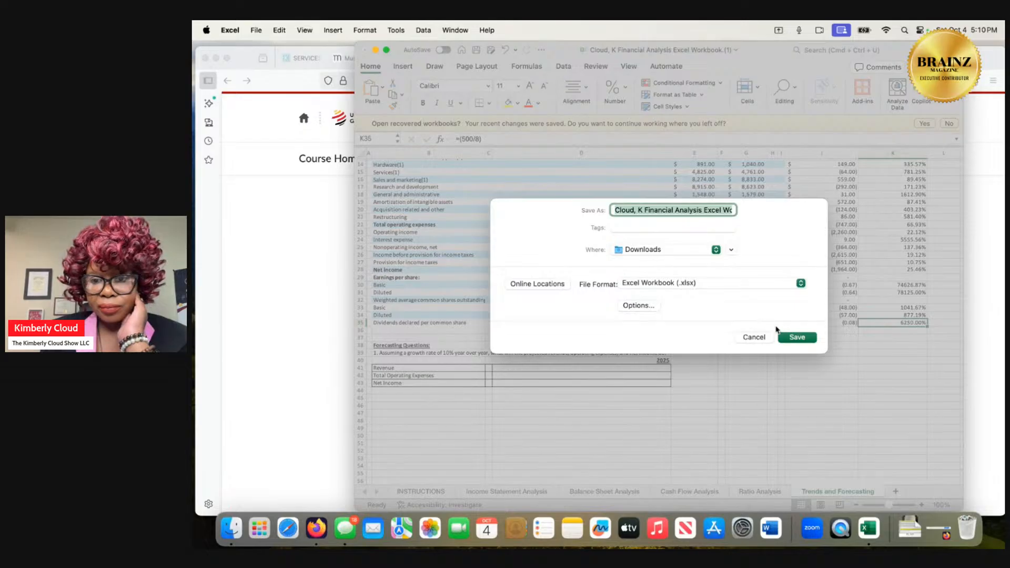
click(787, 338)
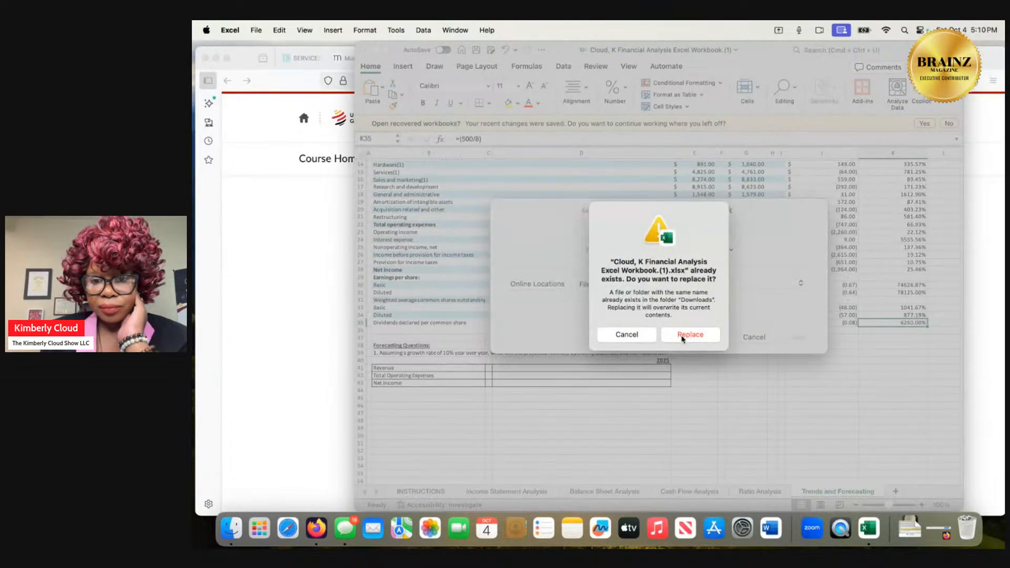
click(682, 333)
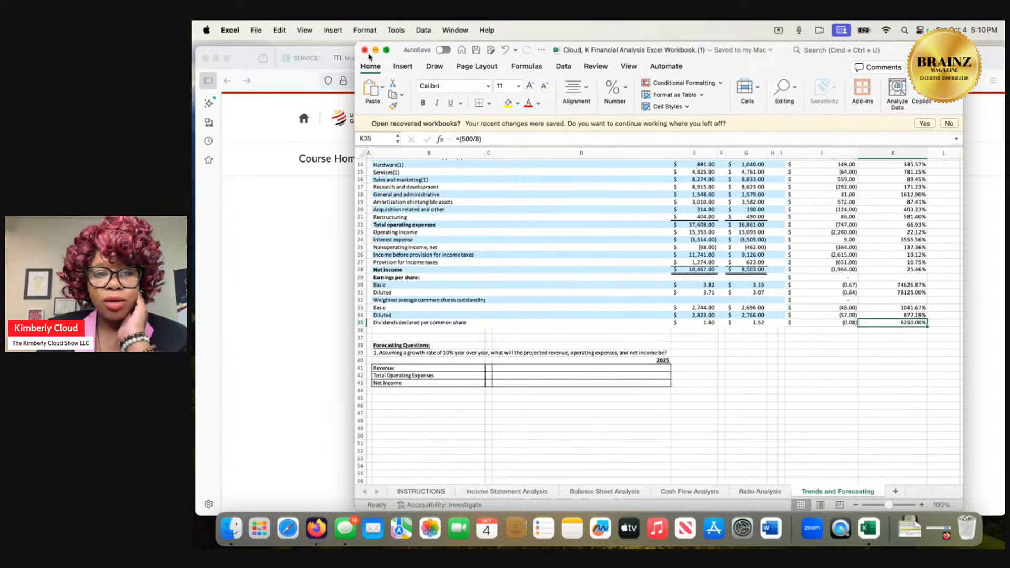
Look over the Trends and Forecasting sheet and close the workbook.
scroll(580, 347, up, 5)
scroll(581, 347, down, 4)
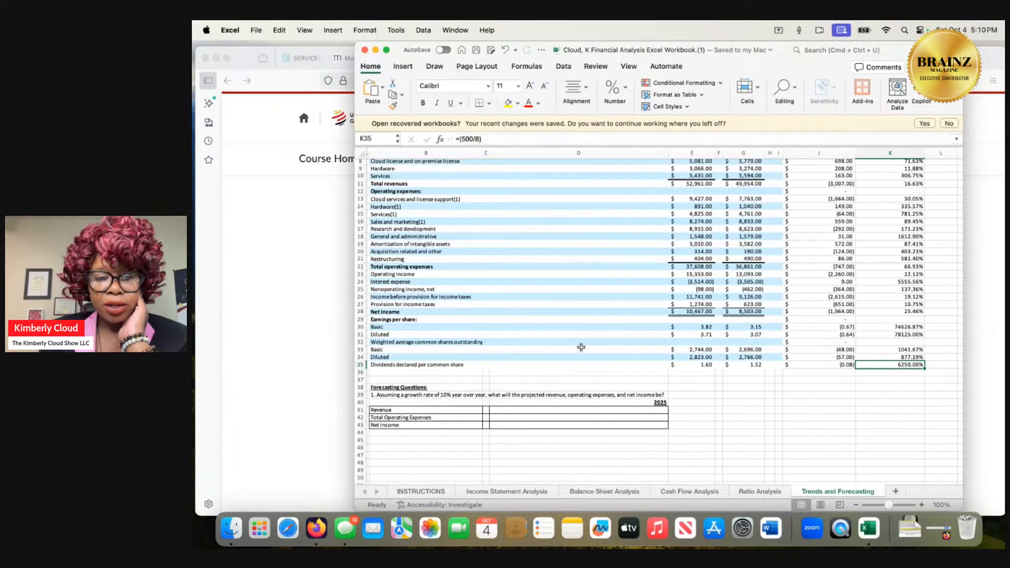
scroll(580, 348, up, 3)
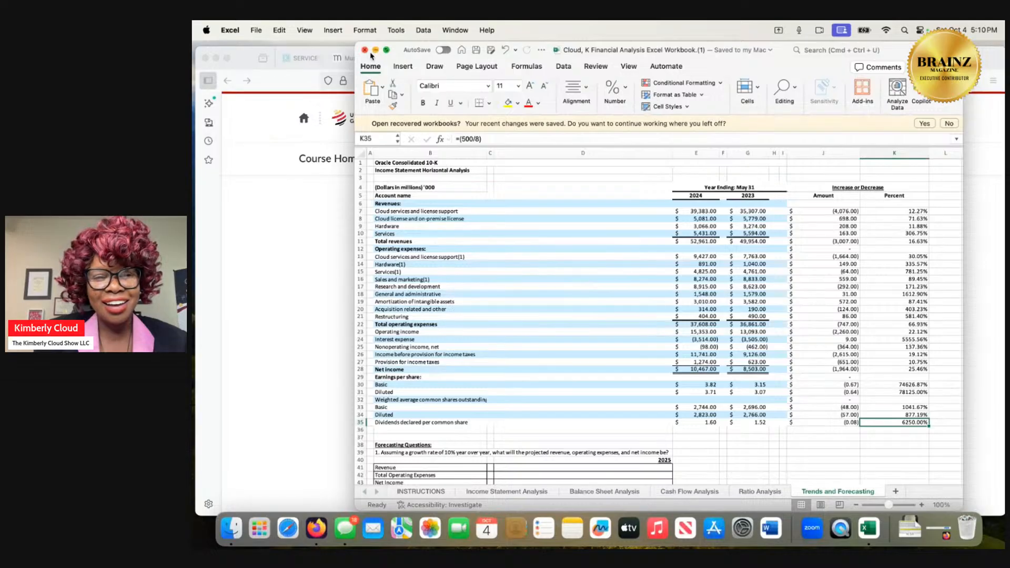
click(365, 50)
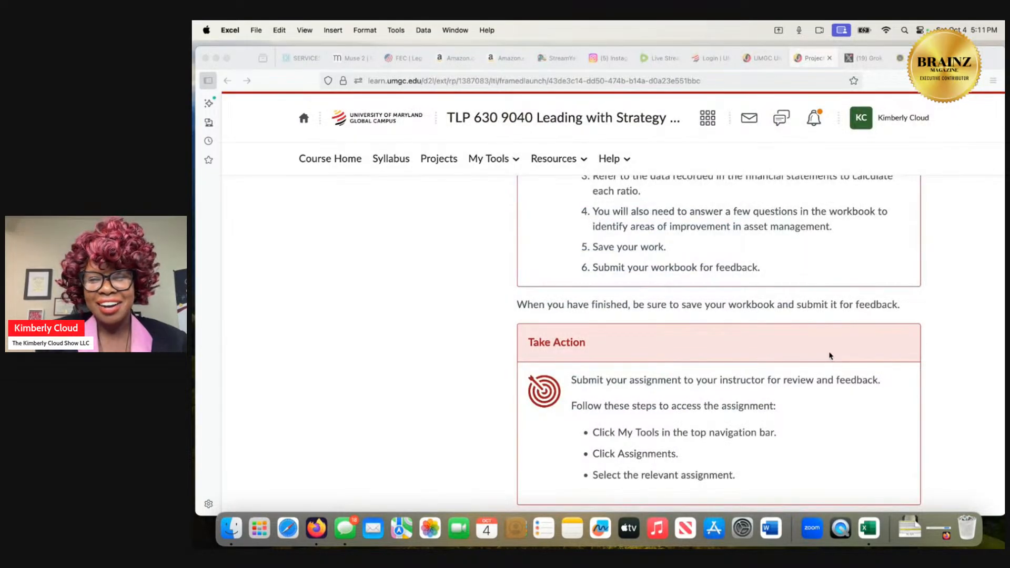
Open the course's Assignments list in Firefox and look through the Project 1 submissions.
scroll(830, 355, up, 3)
scroll(829, 355, up, 15)
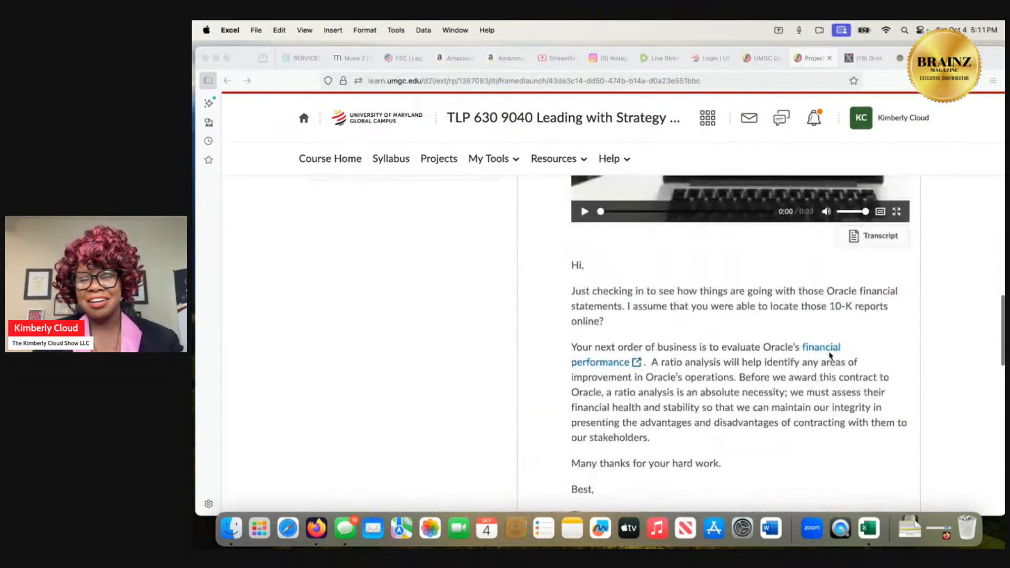
scroll(830, 355, up, 5)
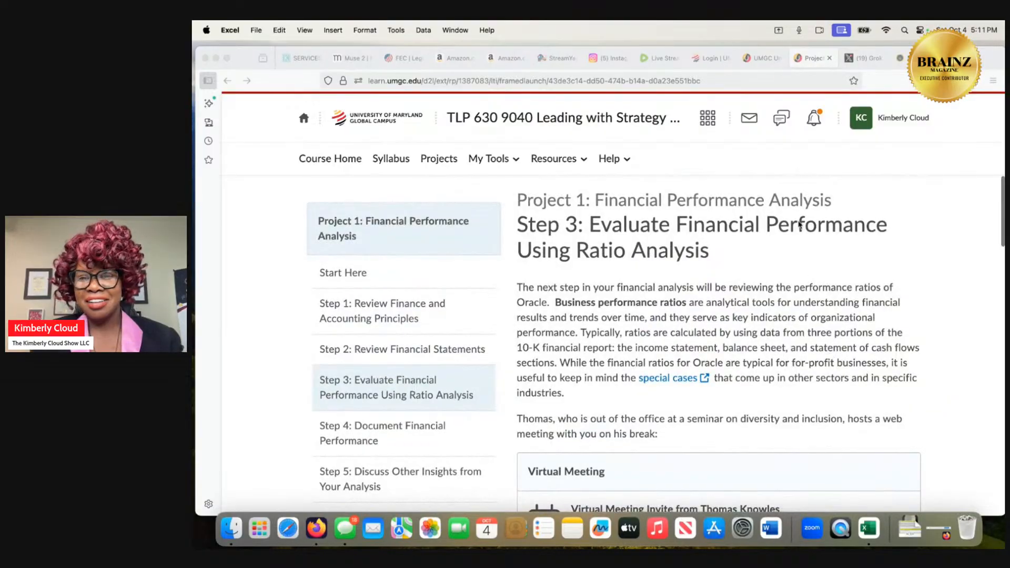
click(518, 160)
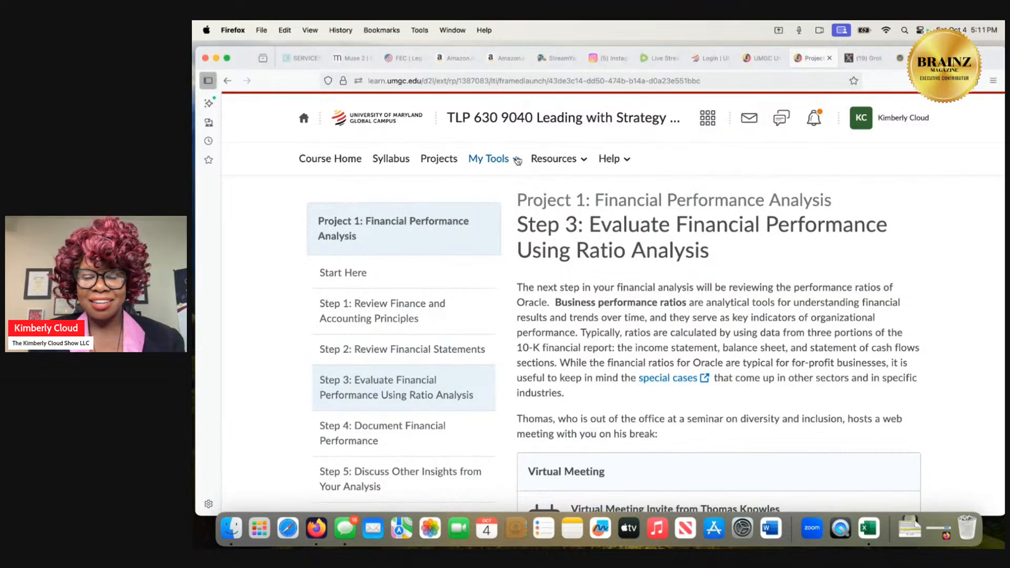
click(517, 160)
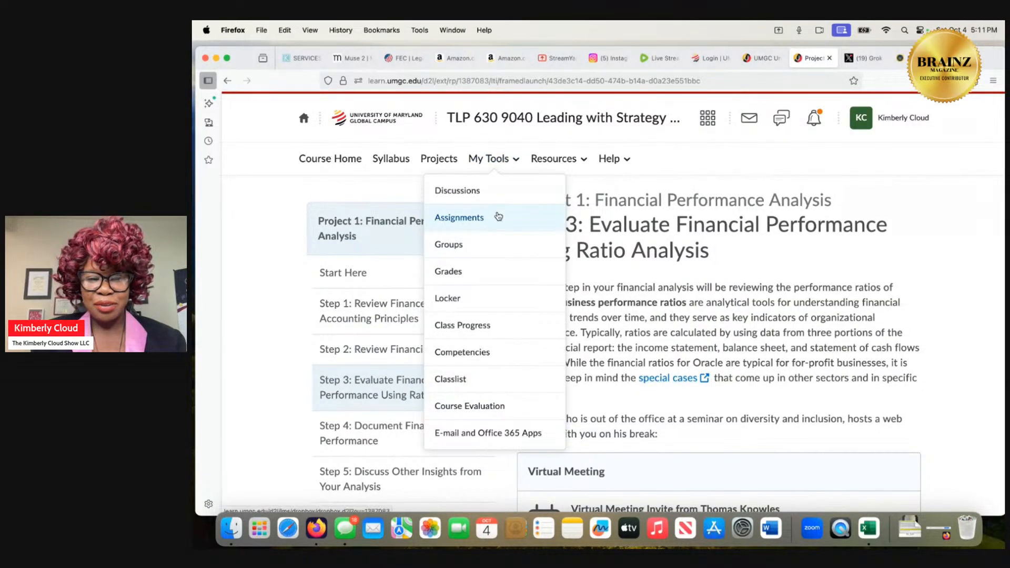
click(496, 216)
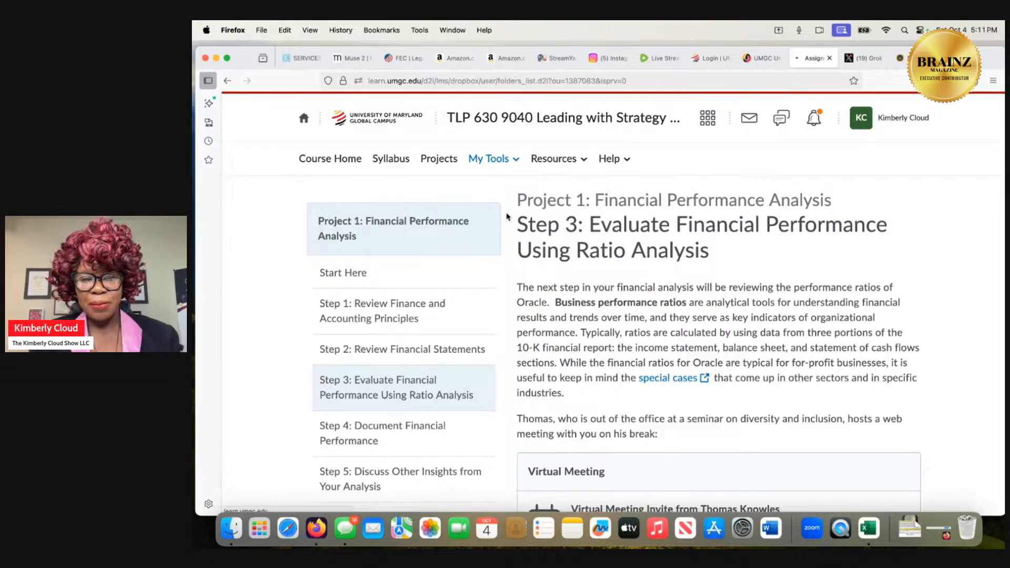
scroll(604, 353, down, 1)
scroll(605, 352, down, 2)
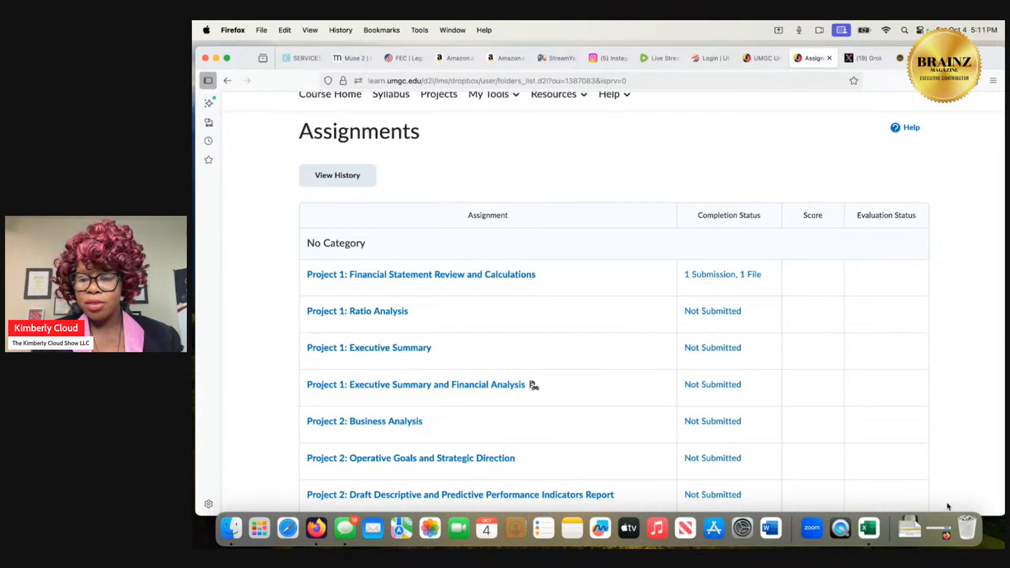
Reopen the most recently used financial analysis workbook in Excel and bring the forecasting questions on Trends and Forecasting into view.
click(873, 529)
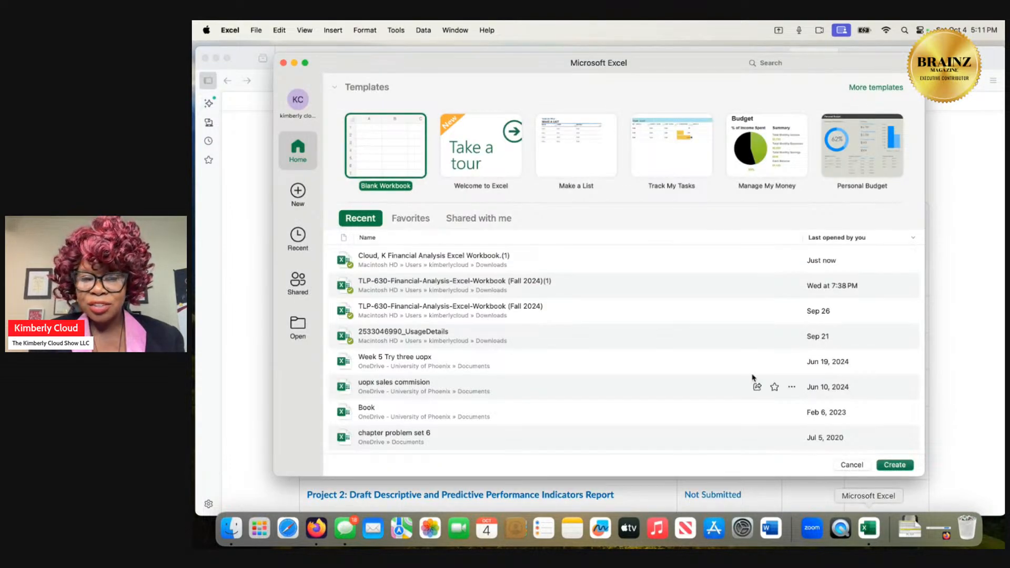
click(598, 256)
double_click(598, 257)
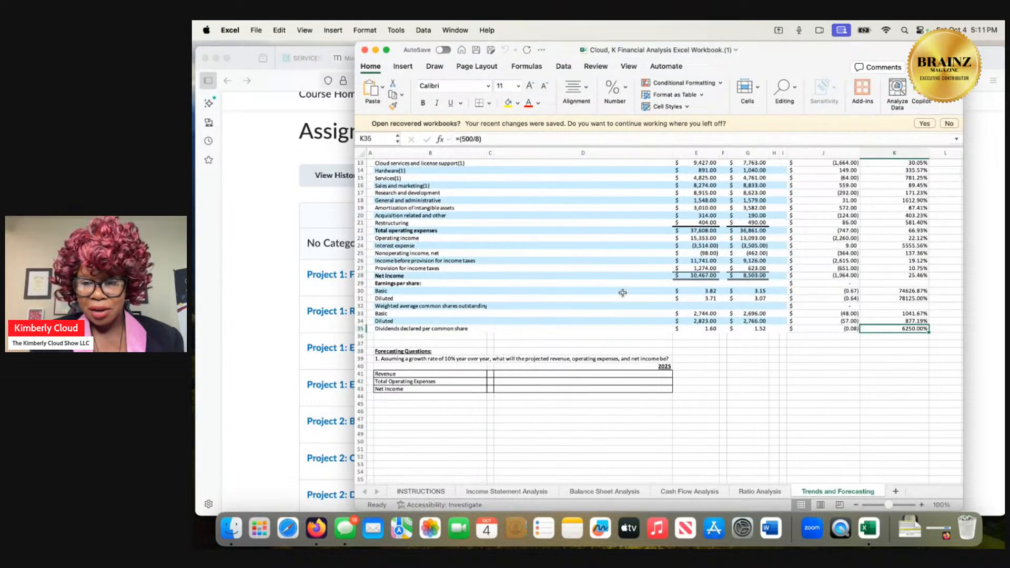
scroll(624, 299, up, 3)
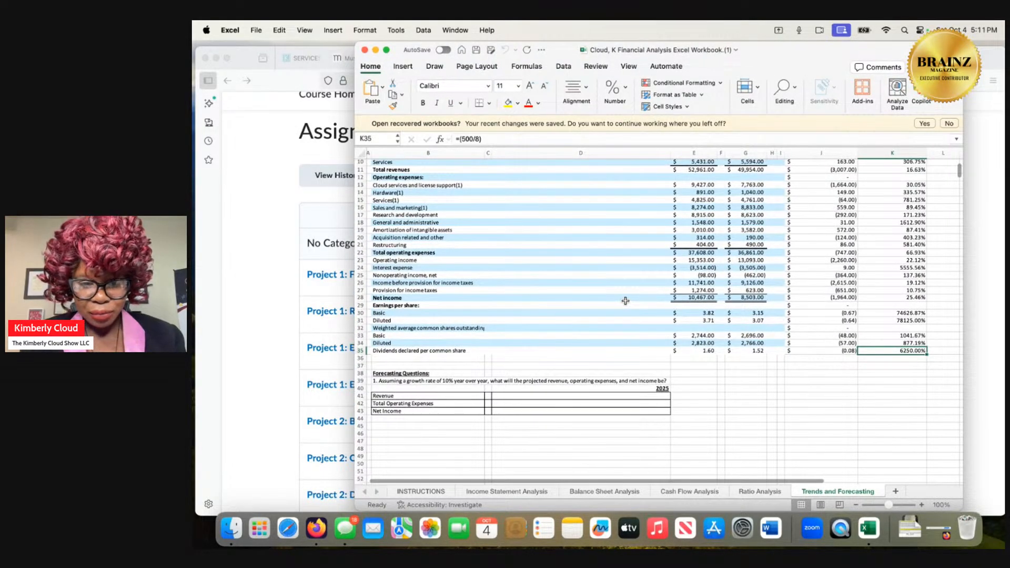
scroll(624, 301, up, 8)
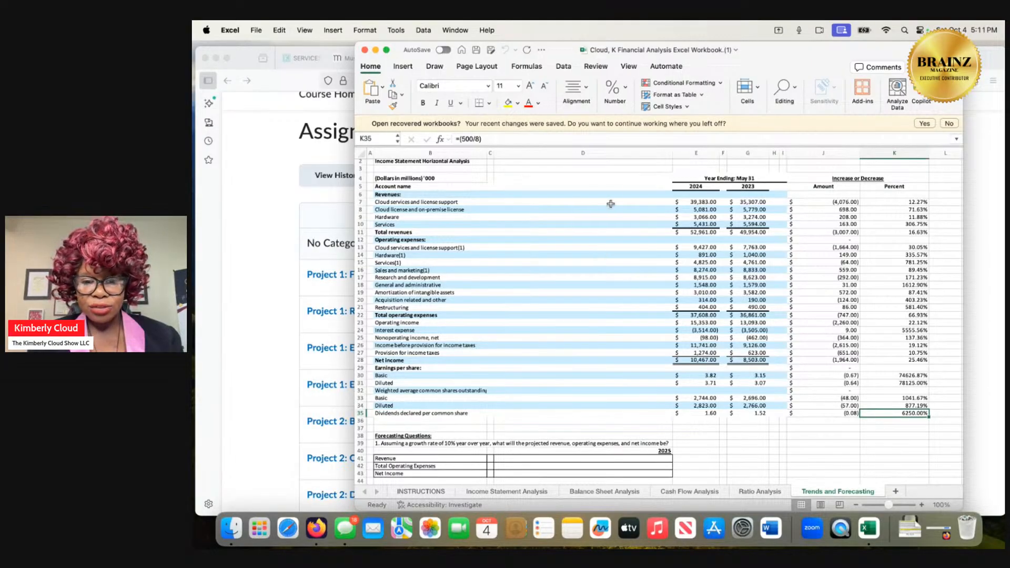
drag(734, 68, 707, 82)
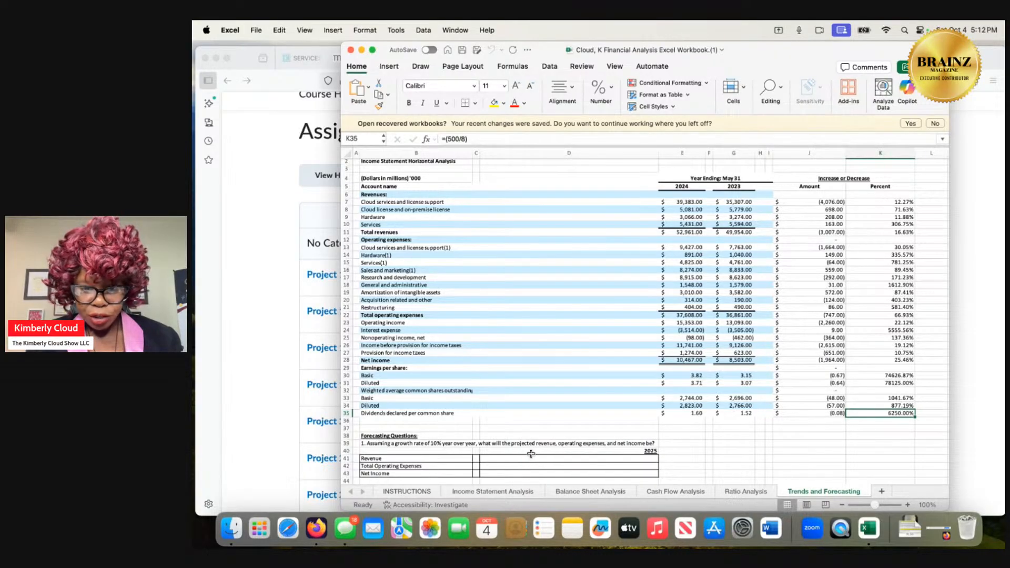
Enter "It will be an increase above the rate of 16.63%" as the 2025 revenue forecast in D41.
click(652, 459)
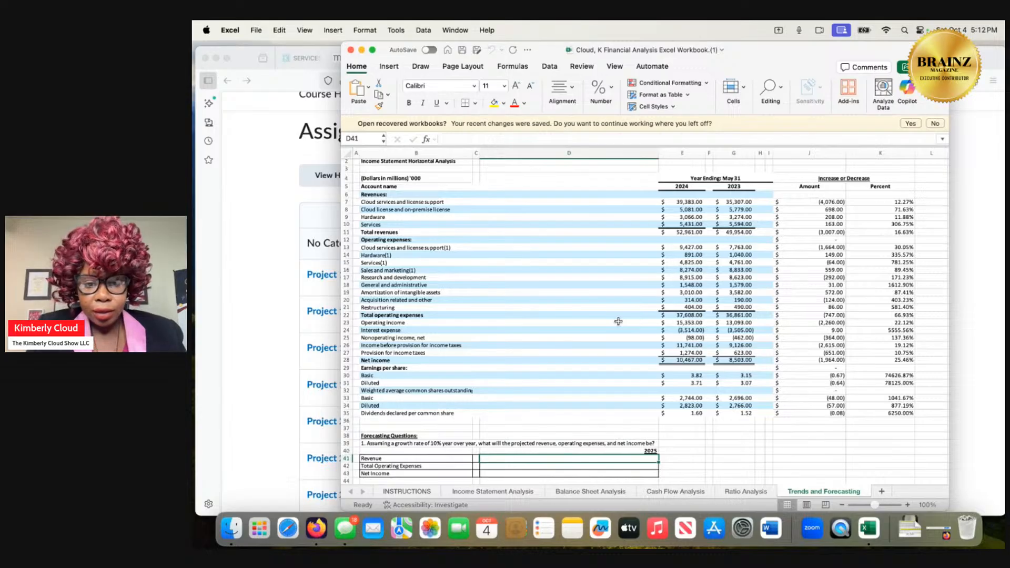
double_click(560, 459)
text(It wi)
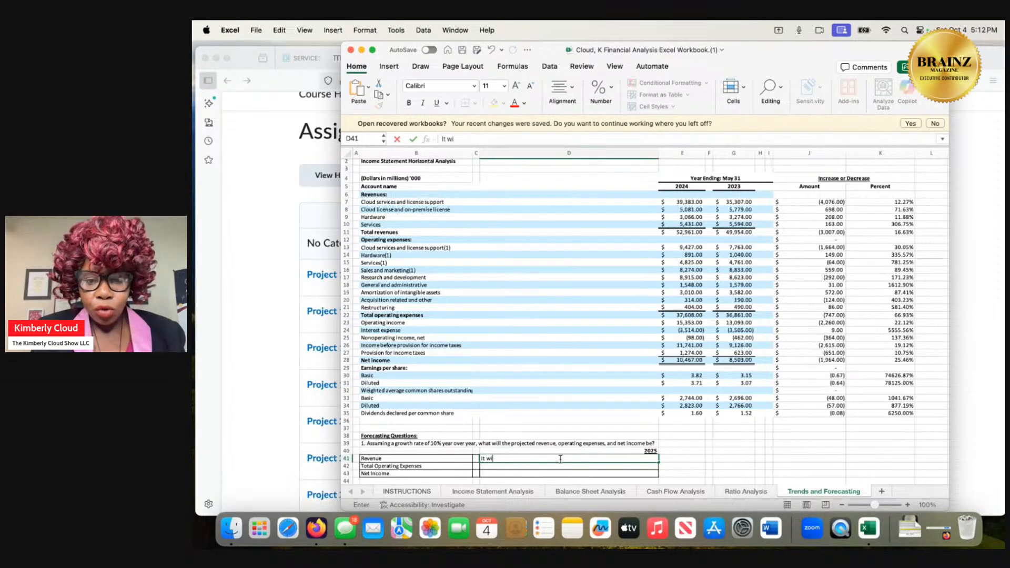
text(ll be)
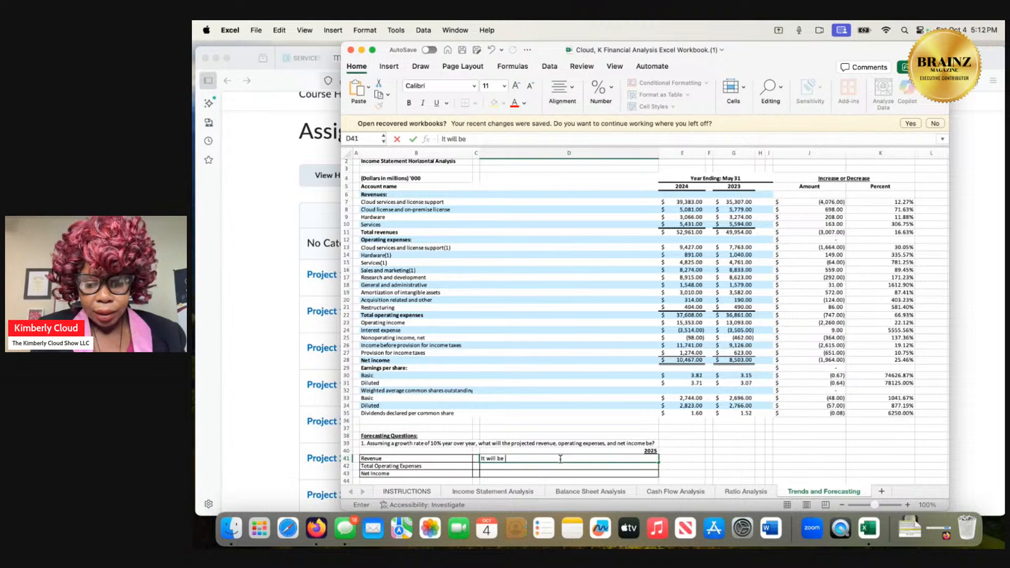
text( an increase)
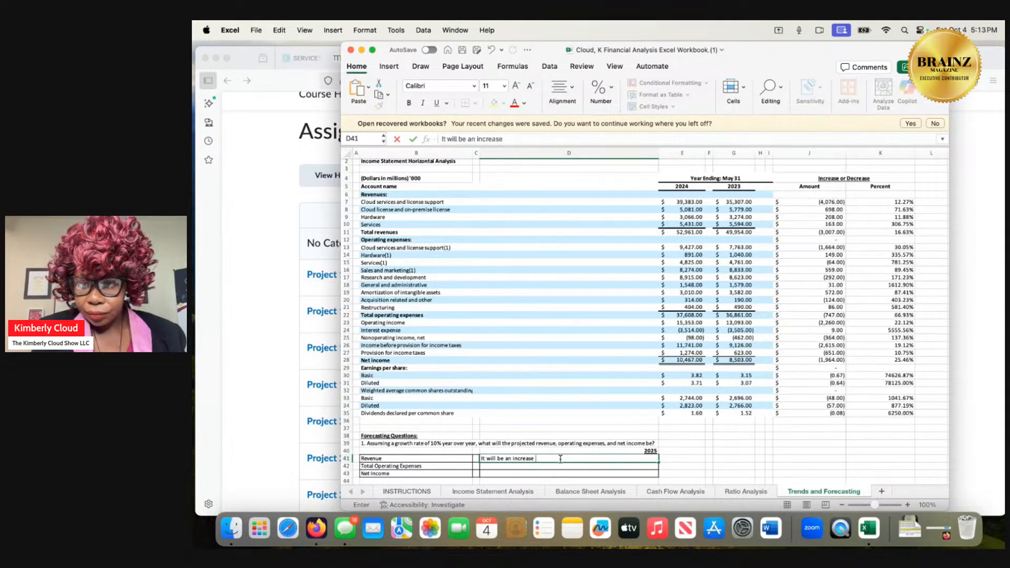
text(ab)
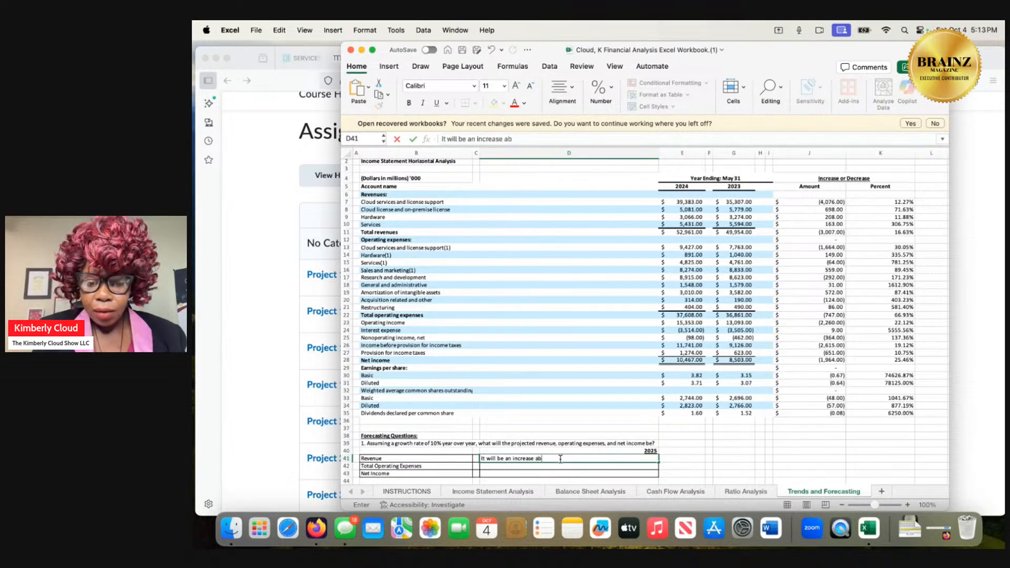
text(ove the rate of 1)
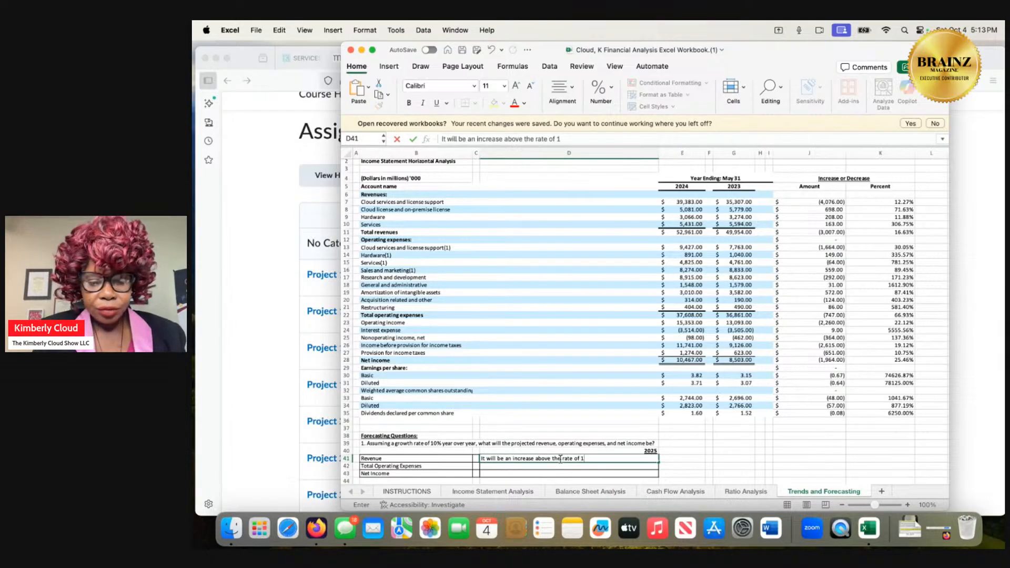
text(6.)
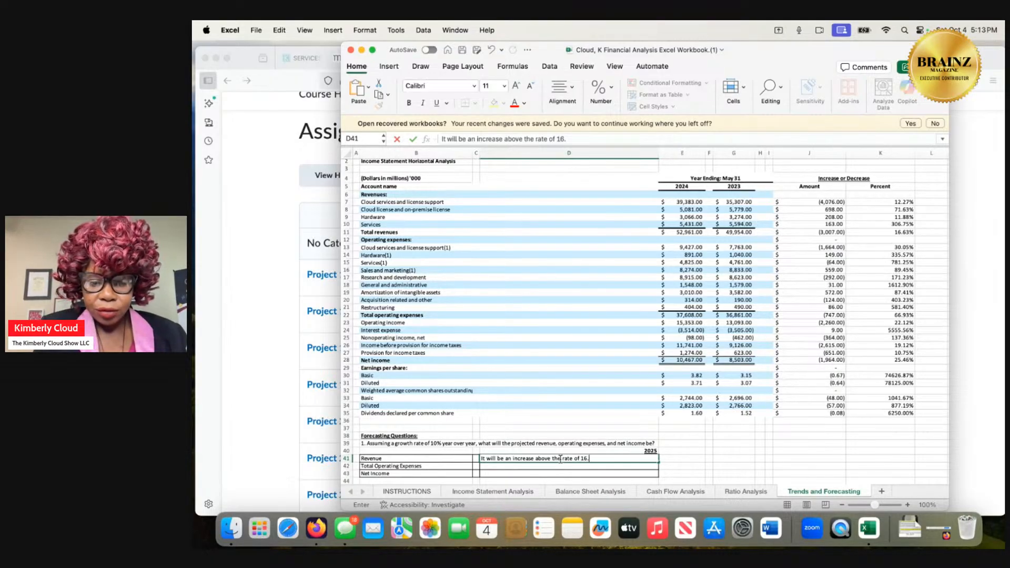
text(63%)
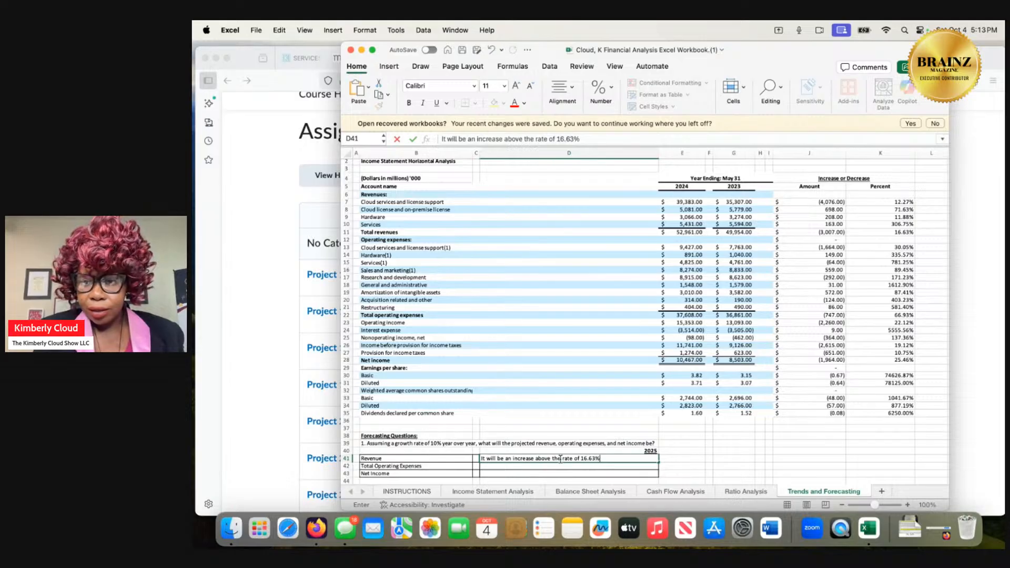
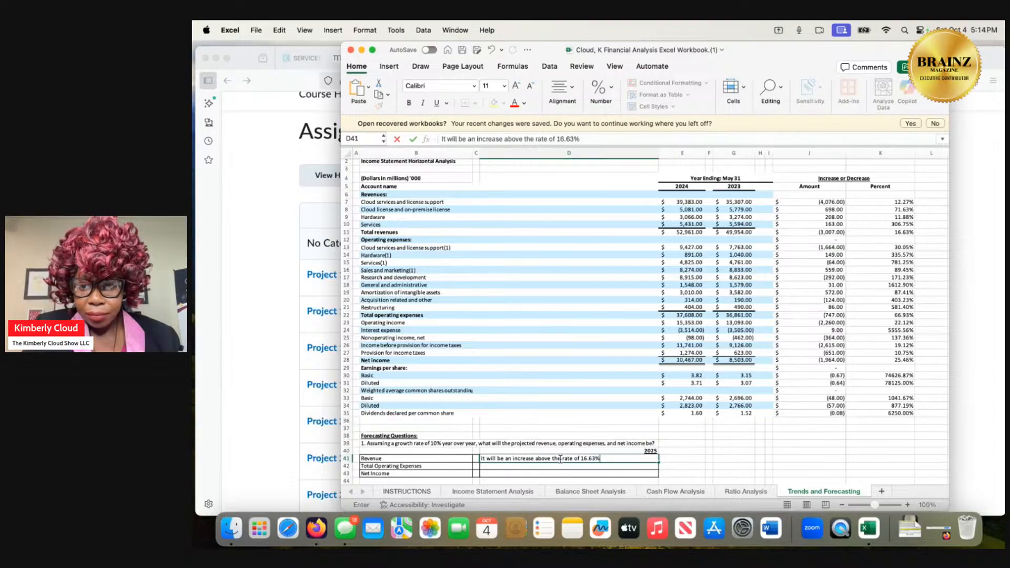
Clear the 2025 revenue forecast text from D41 while keeping the cell open for a new answer.
key(BackSpace)
key(BackSpace)
key(BackSpace)
key(BackSpace)
key(BackSpace)
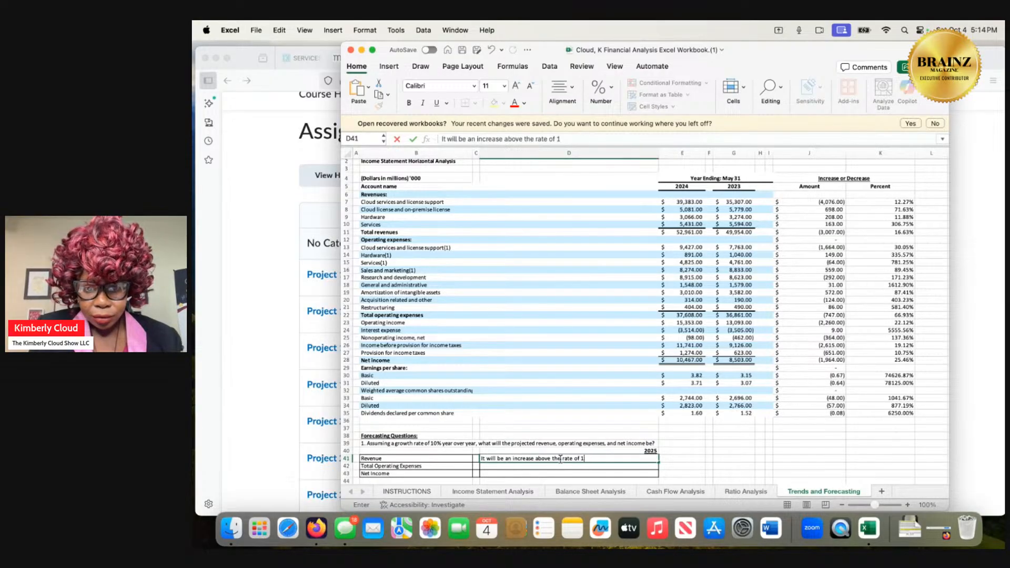
key(BackSpace)
key(BackSpace)
key(BackSpace)
key(BackSpace)
key(BackSpace)
key(BackSpace)
key(BackSpace)
key(BackSpace)
key(BackSpace)
key(BackSpace)
key(BackSpace)
key(BackSpace)
key(BackSpace)
key(BackSpace)
key(BackSpace)
key(BackSpace)
key(BackSpace)
key(BackSpace)
key(BackSpace)
key(BackSpace)
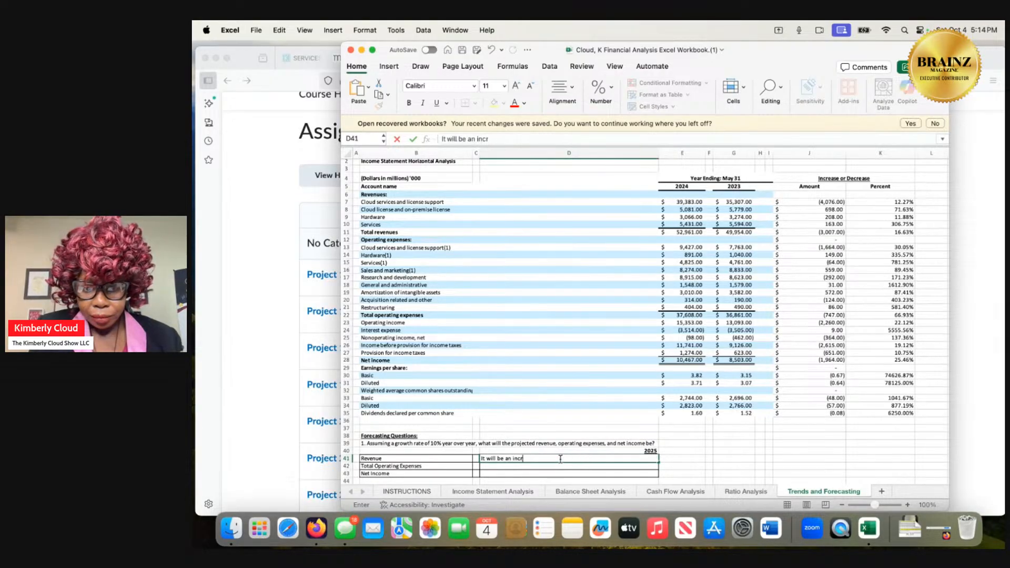
key(BackSpace)
key(BackSpace)
key(BackSpace)
key(BackSpace)
key(BackSpace)
key(BackSpace)
key(BackSpace)
key(BackSpace)
key(BackSpace)
key(BackSpace)
key(BackSpace)
key(BackSpace)
key(BackSpace)
key(BackSpace)
key(BackSpace)
key(BackSpace)
key(BackSpace)
key(BackSpace)
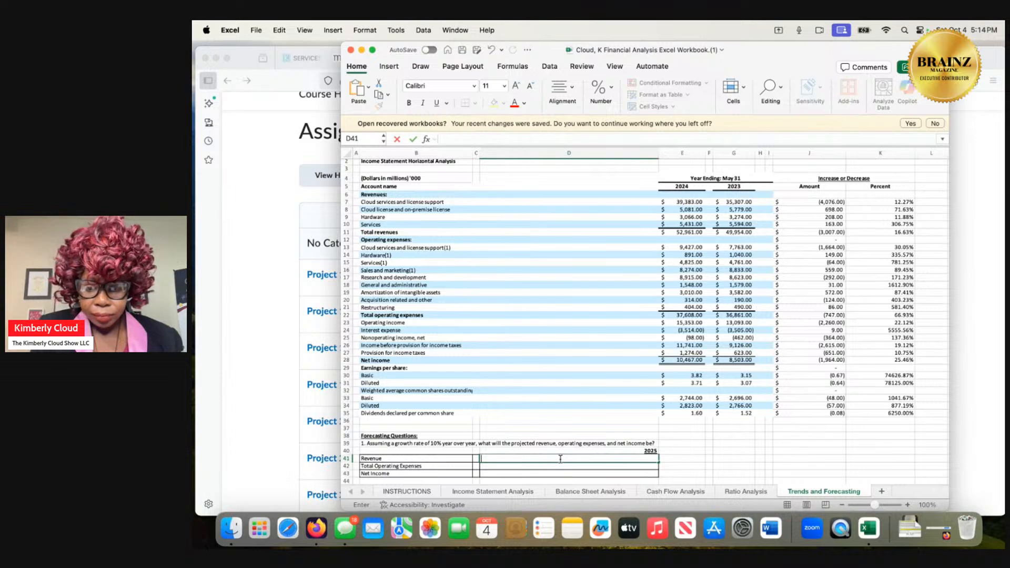
Write "Out of 16.63%, 3,007 dollars you have to pay 86.00$ which is 581.40%" as the 2025 revenue answer in D41.
text(Out of)
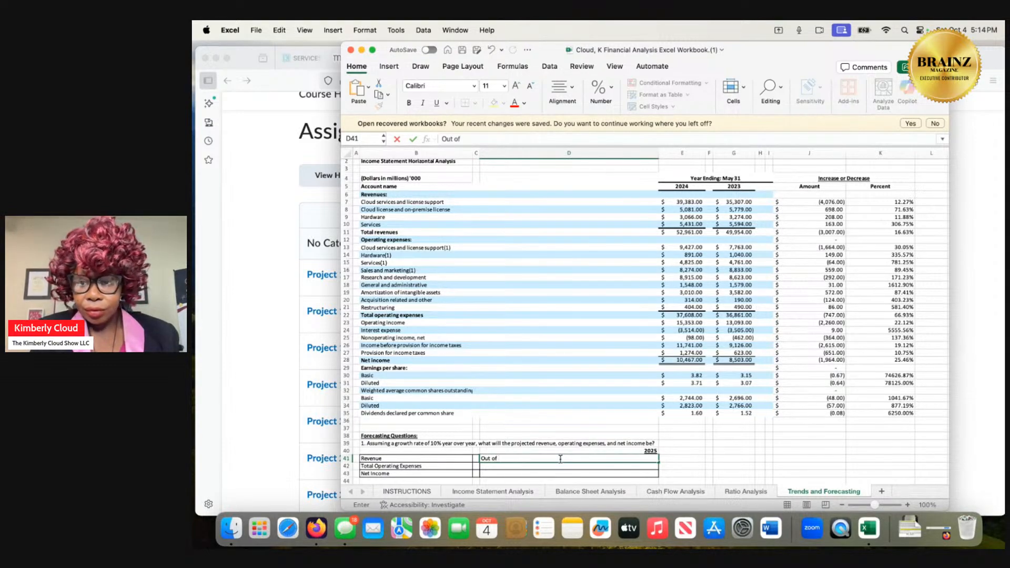
text( 16)
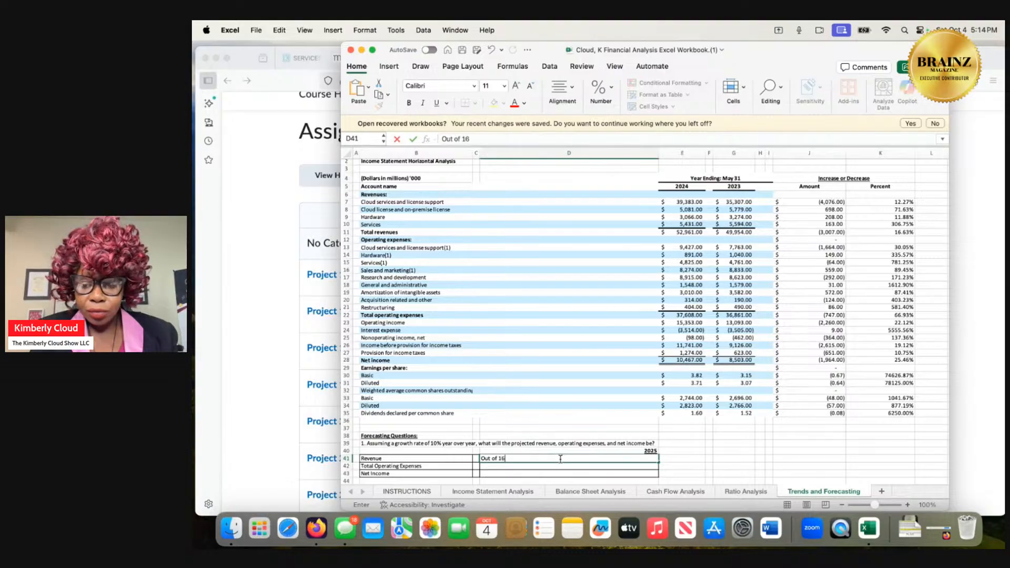
text(.63% )
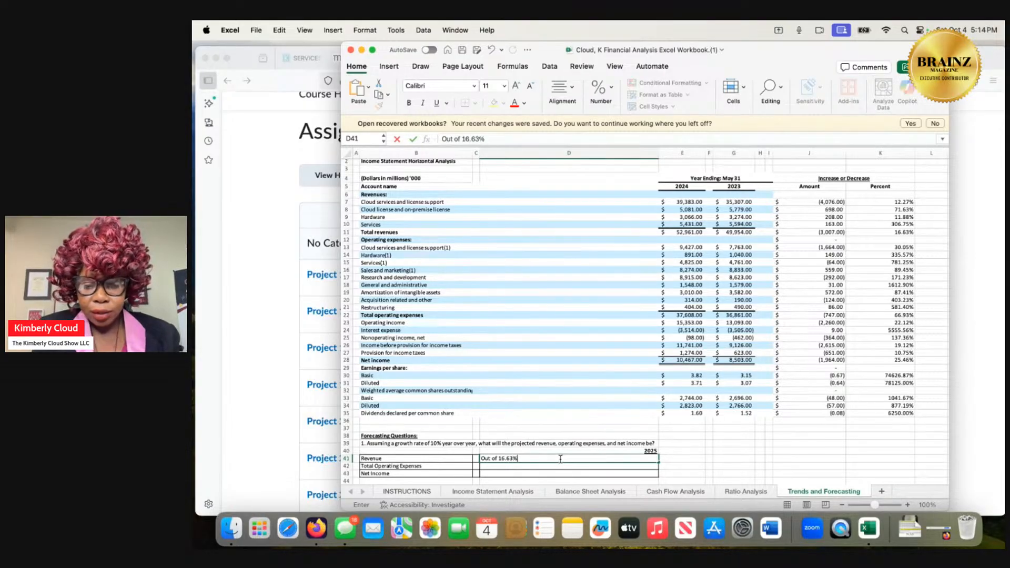
text(, 3)
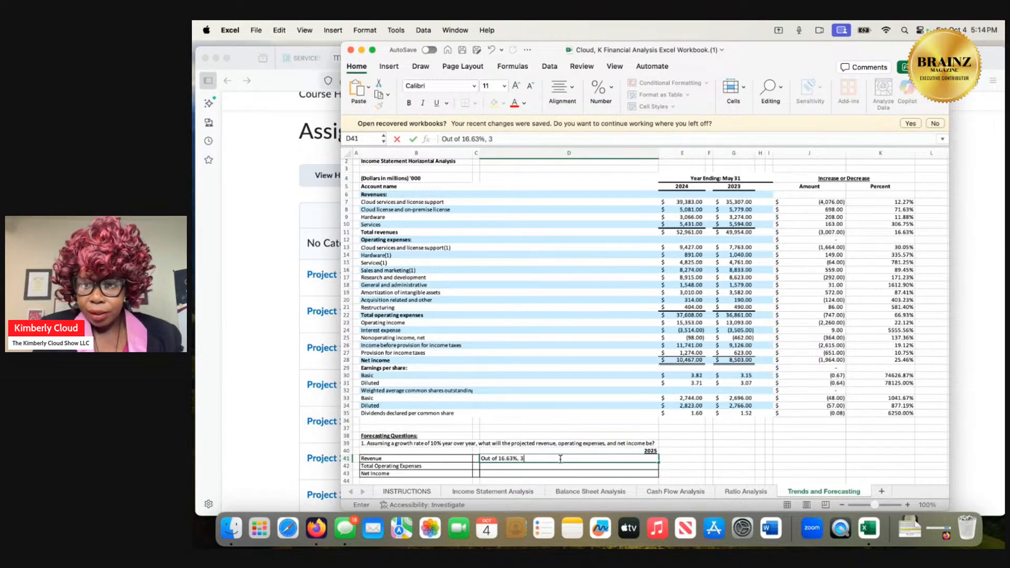
text(,007)
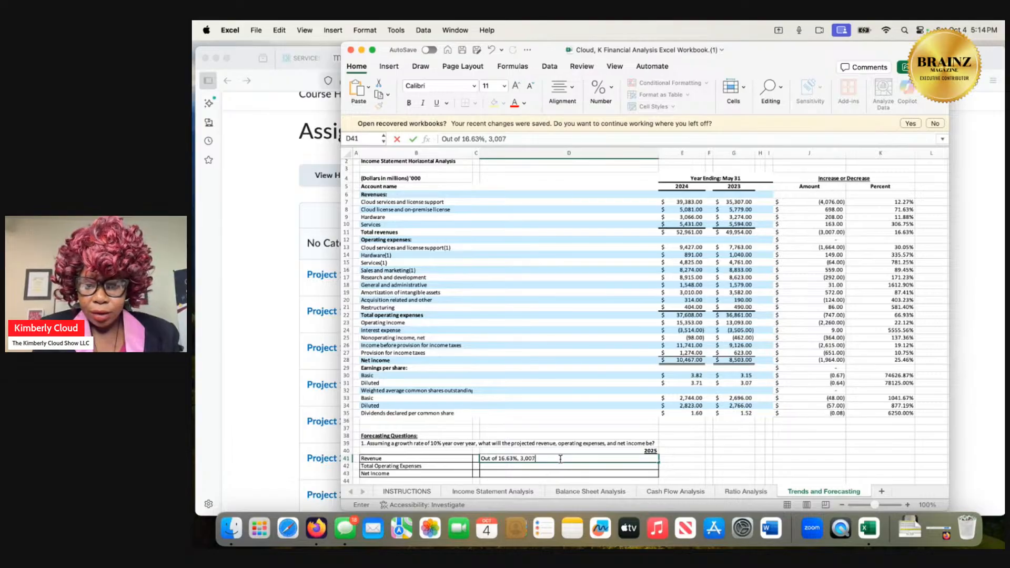
text( dolla)
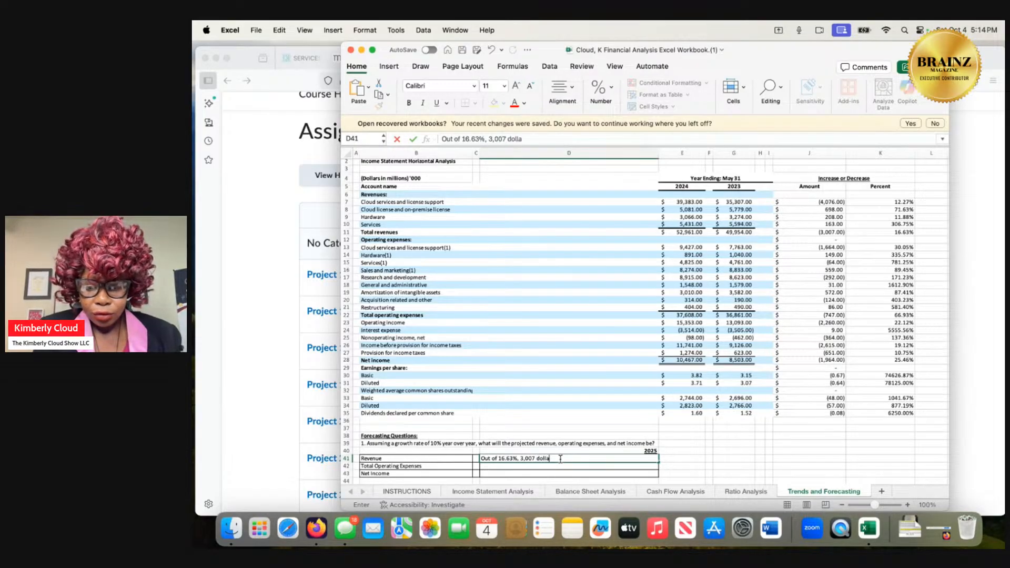
text(rs you h)
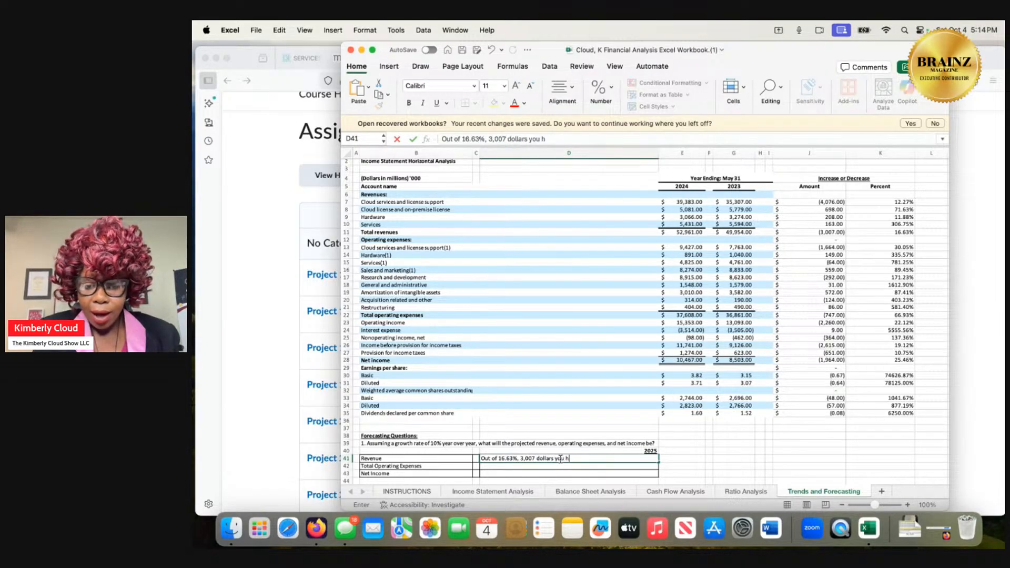
text(ave to pay)
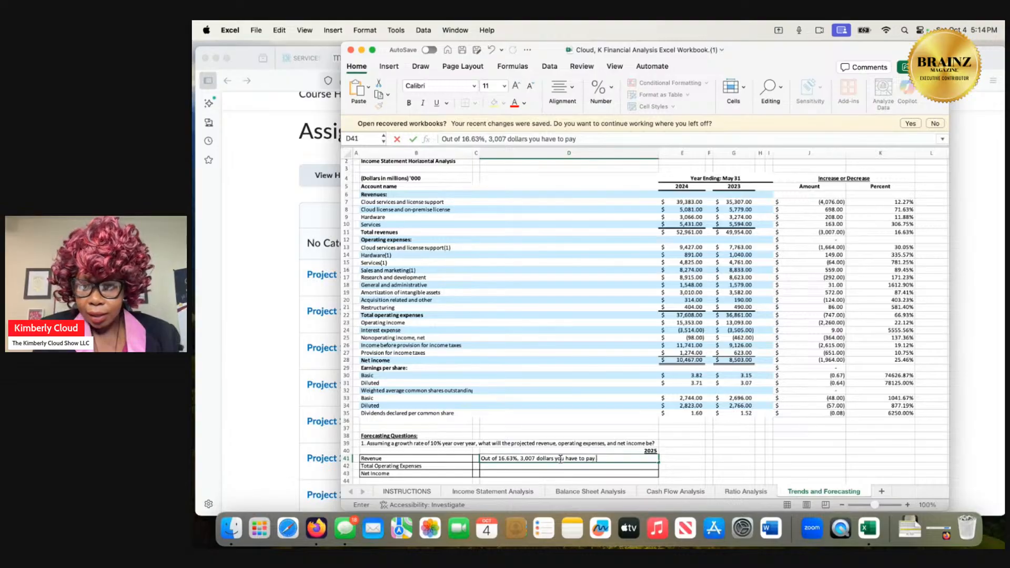
text( 86.00)
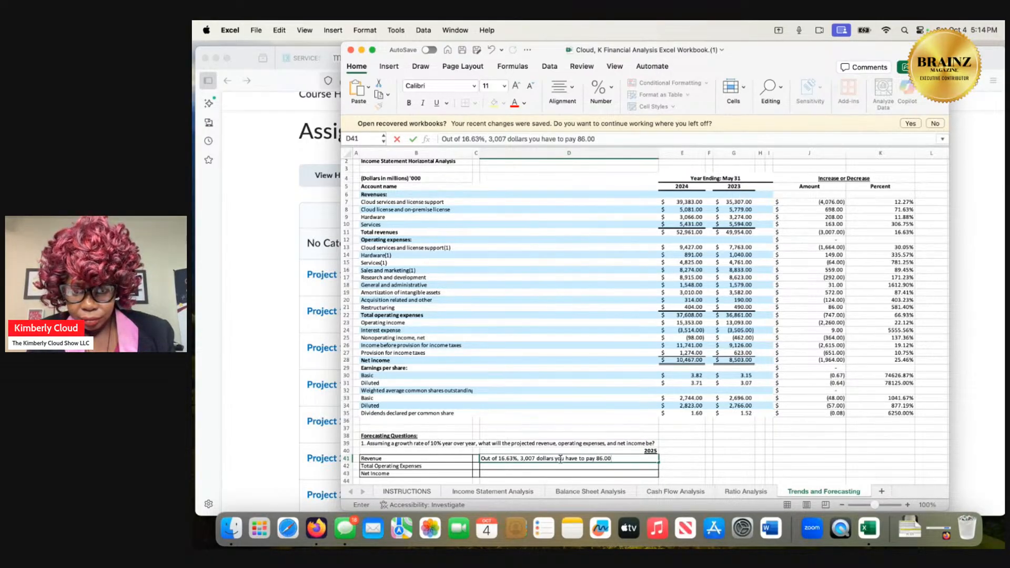
text($ which)
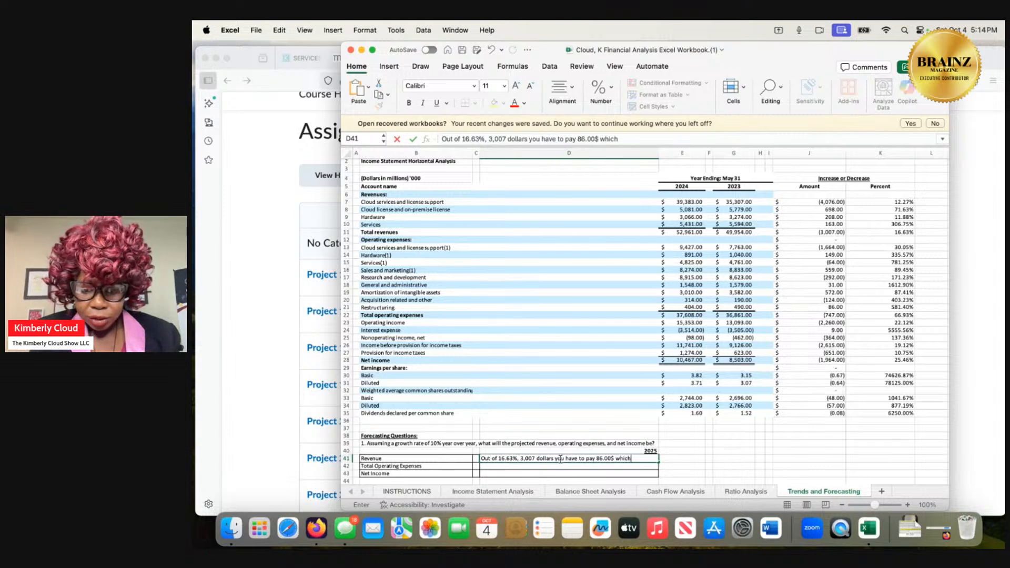
text( is)
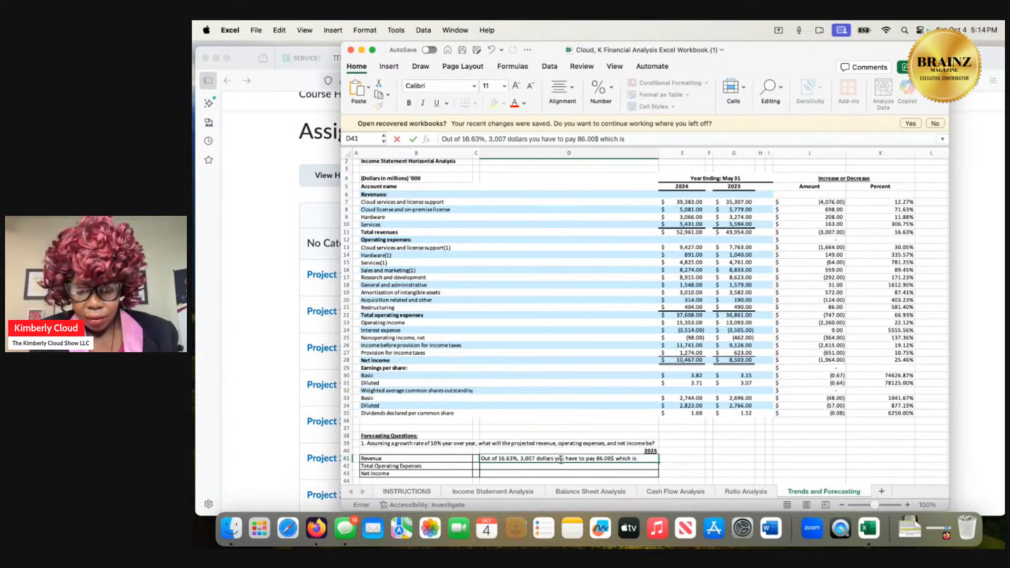
text( 581)
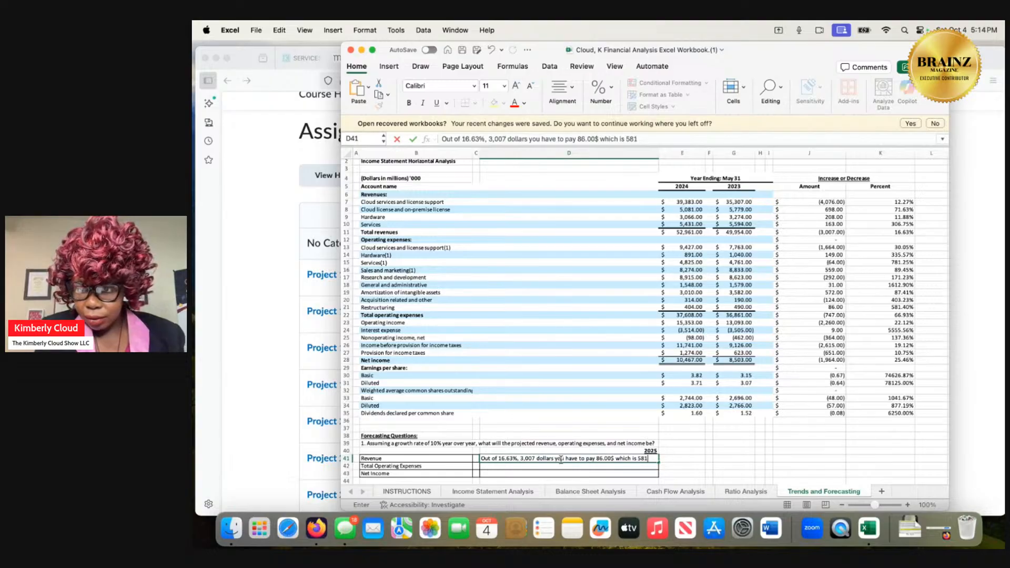
text(.40)
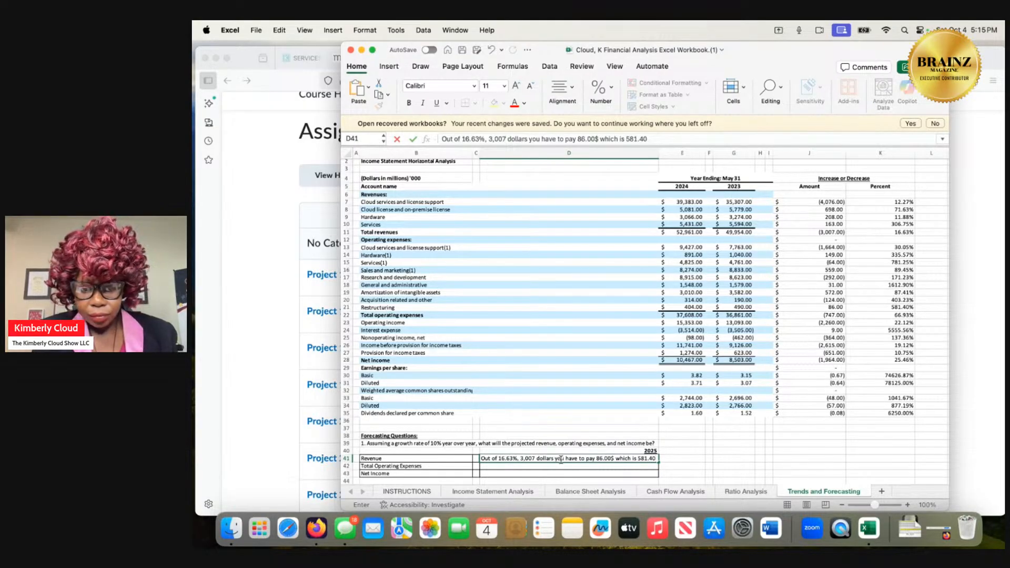
text(%)
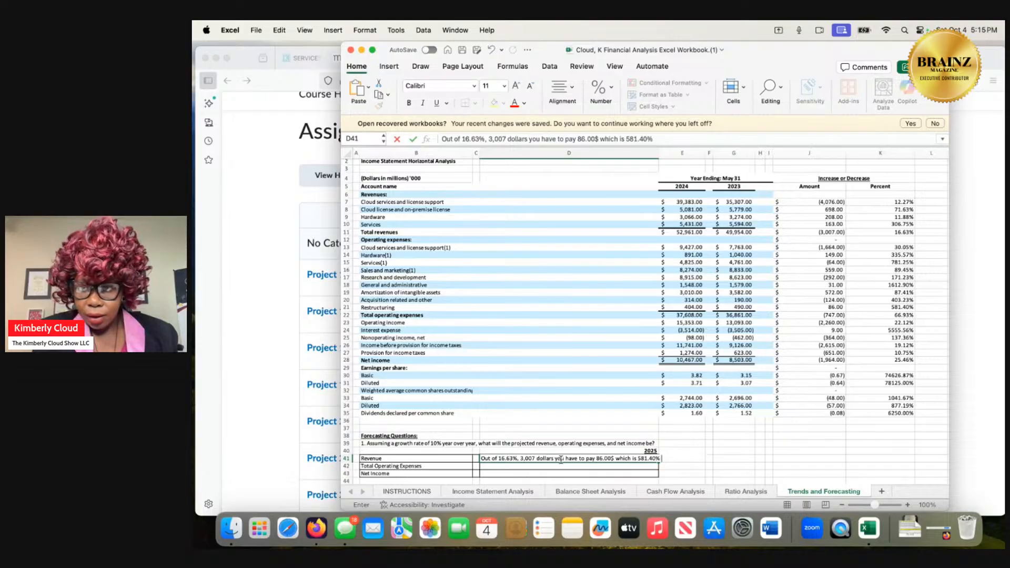
text( of)
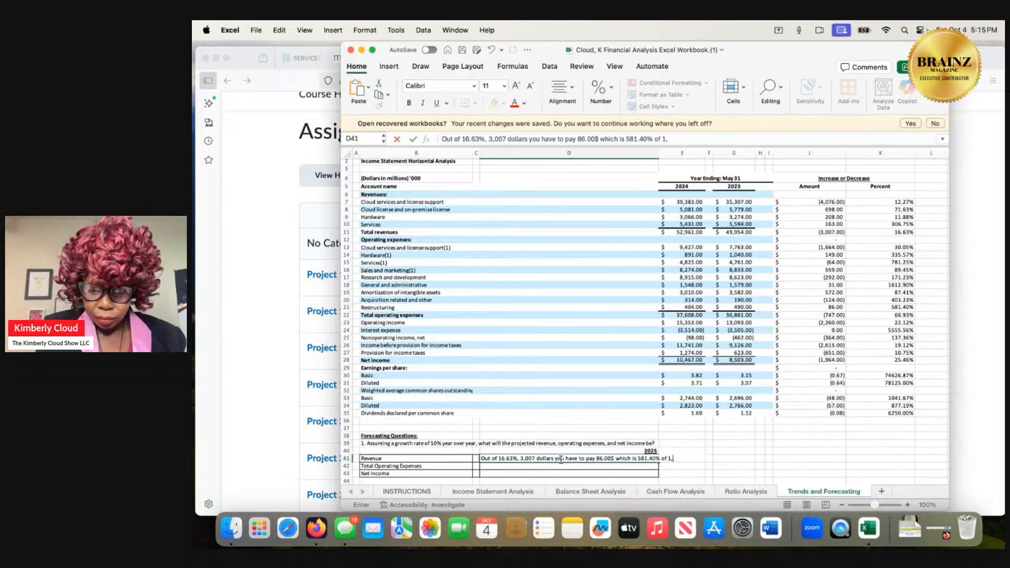
Extend the revenue answer in D41 with "of 1,964.00 25.46%" and commit the entry.
text(1,96)
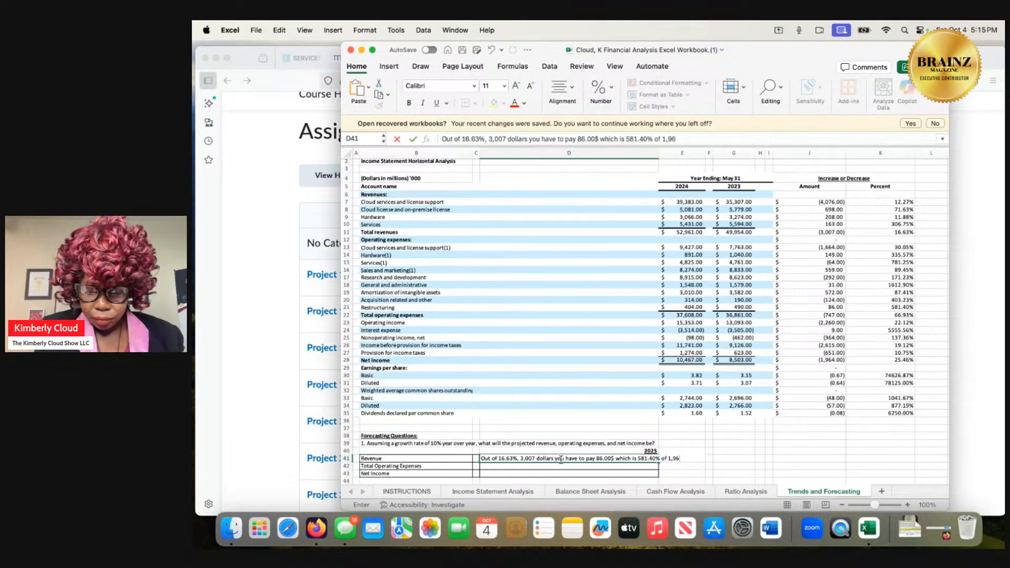
text(4)
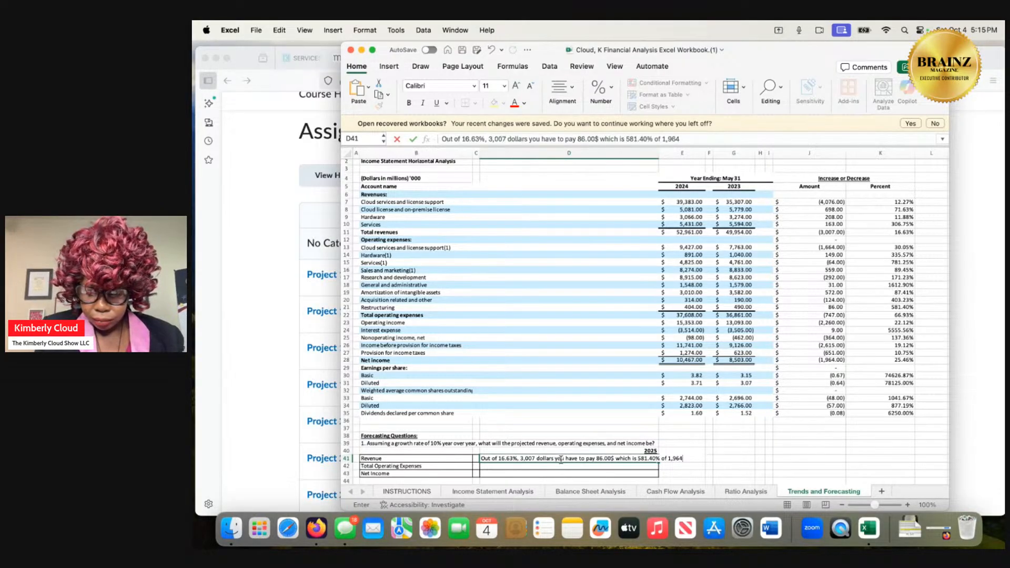
text(.00)
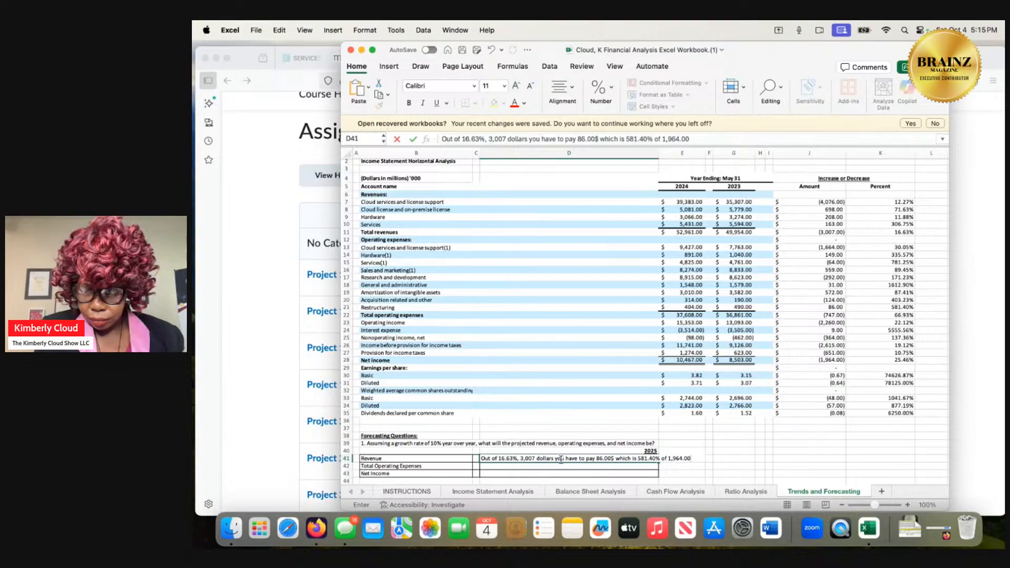
text( 2)
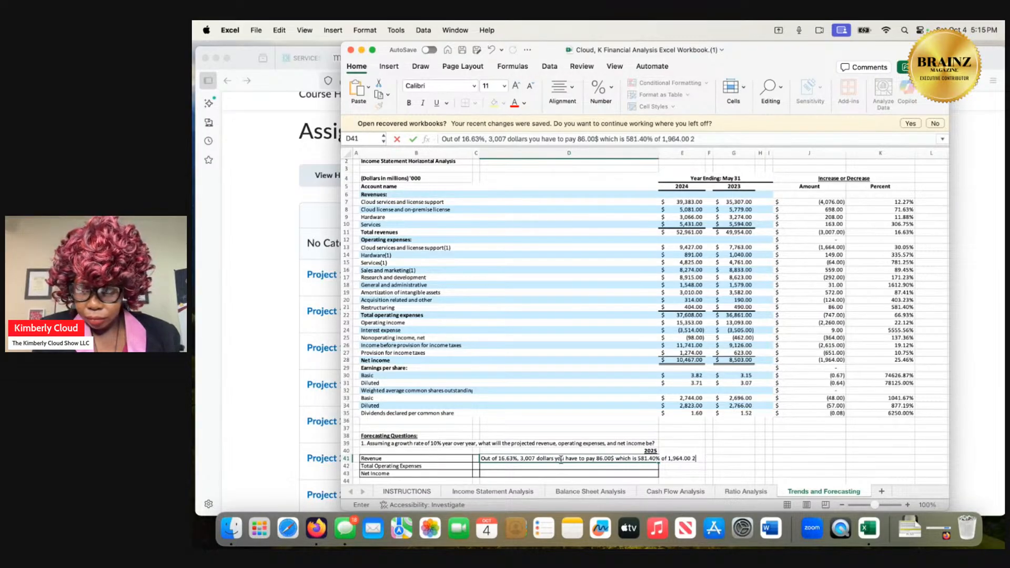
text(5)
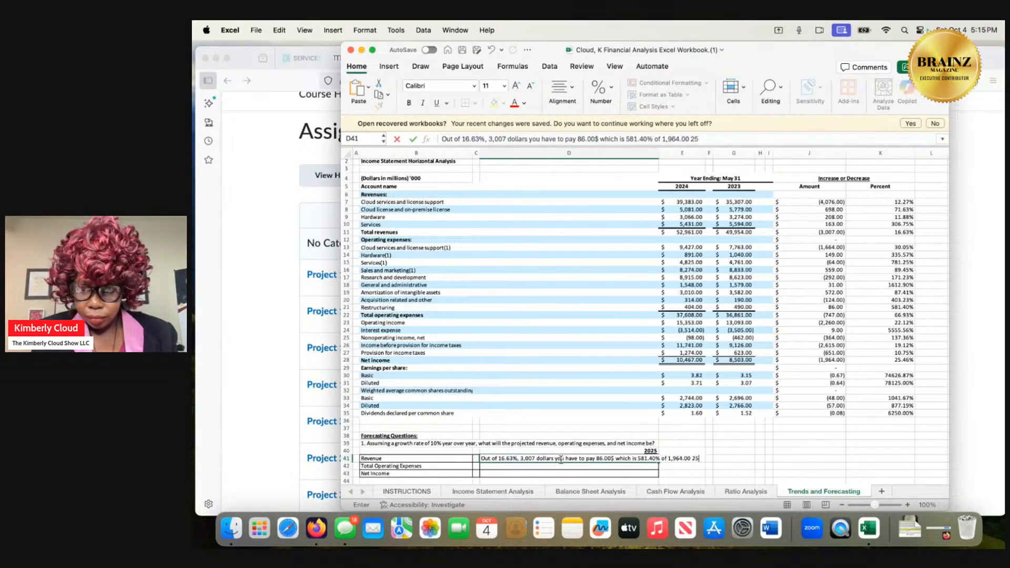
text(.)
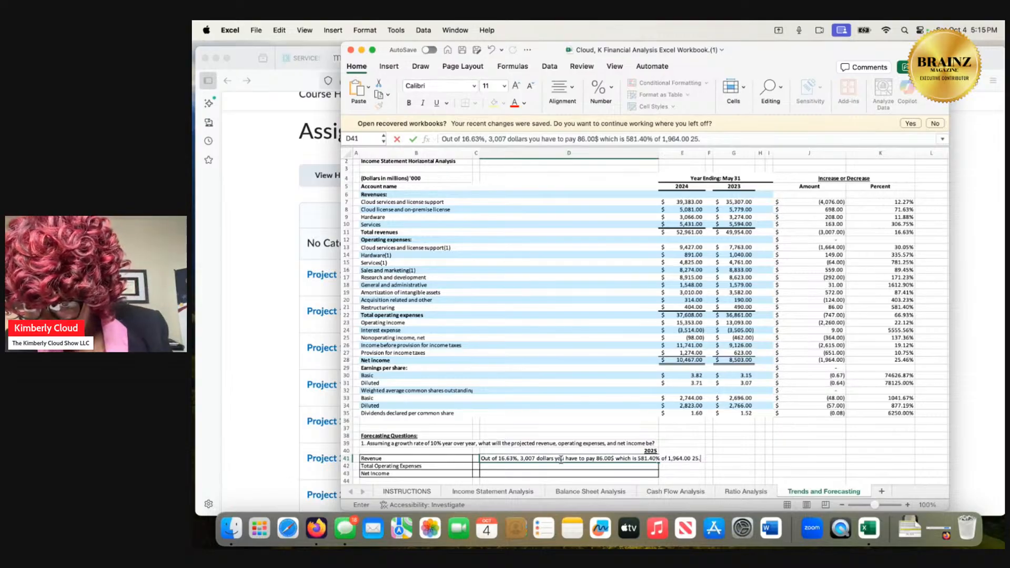
text(46)
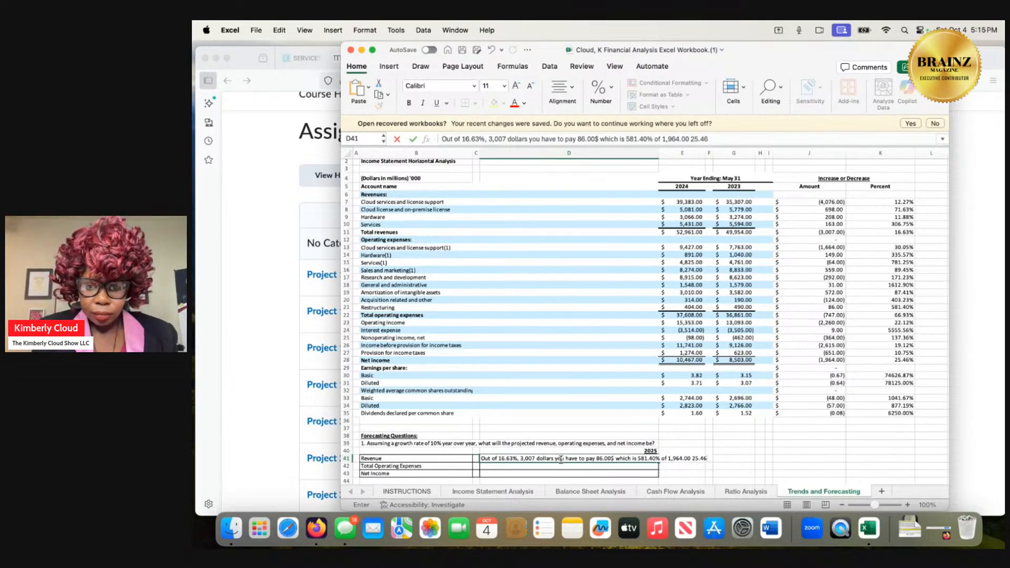
text(%)
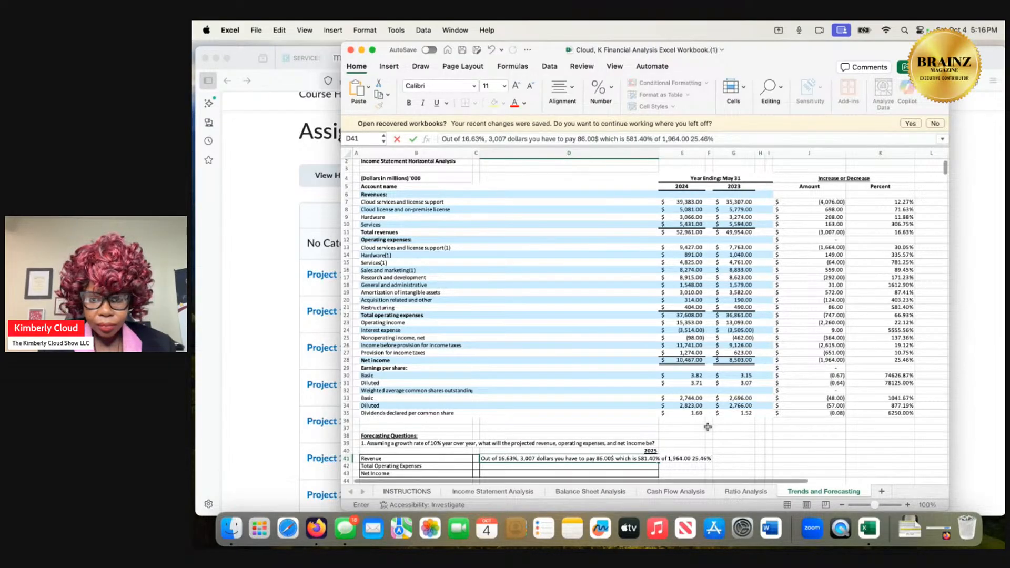
double_click(634, 443)
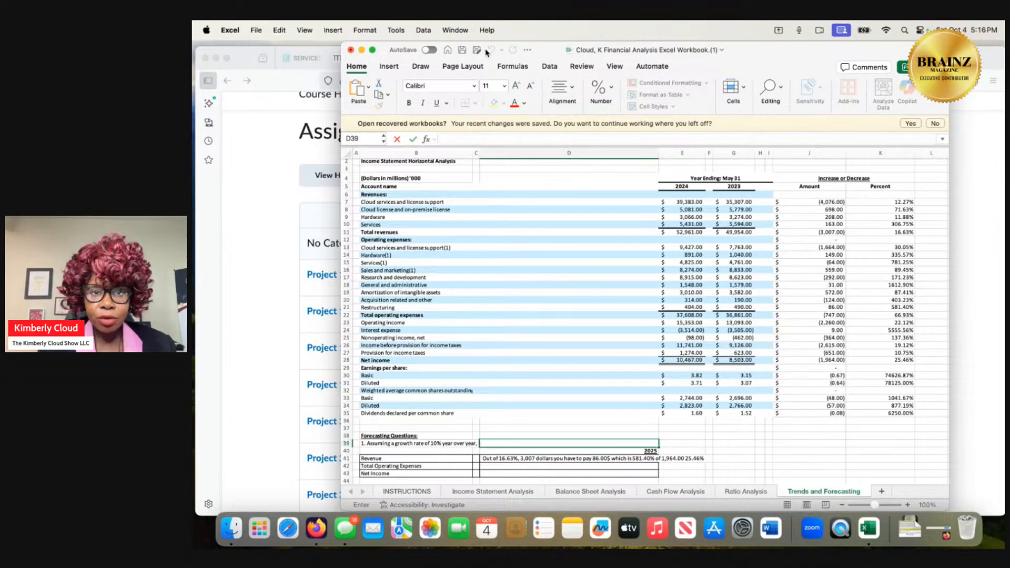
click(499, 435)
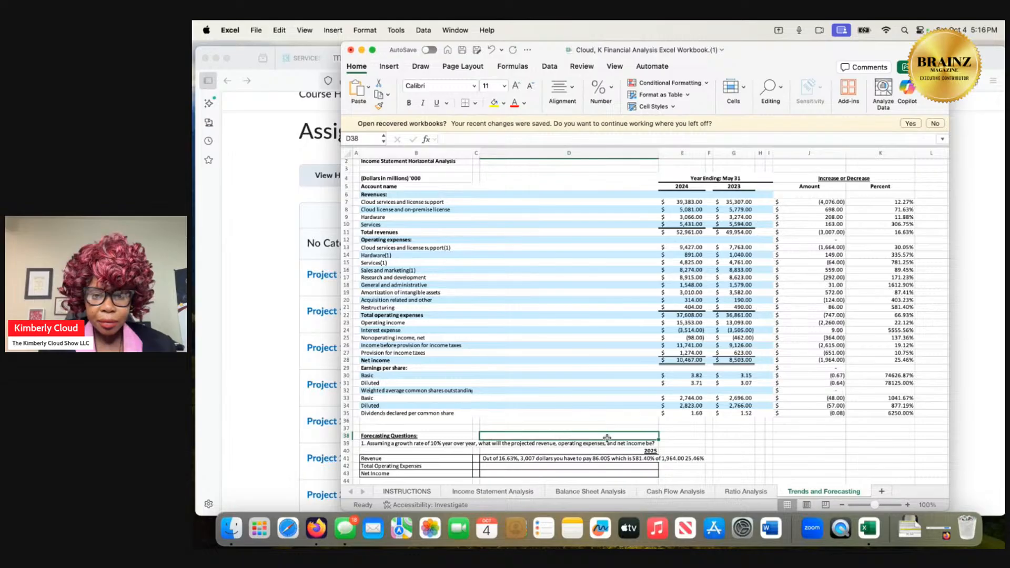
Switch to the Grok conversation in Firefox and begin a question with "assuming the growth rate of 10% what would the".
click(982, 292)
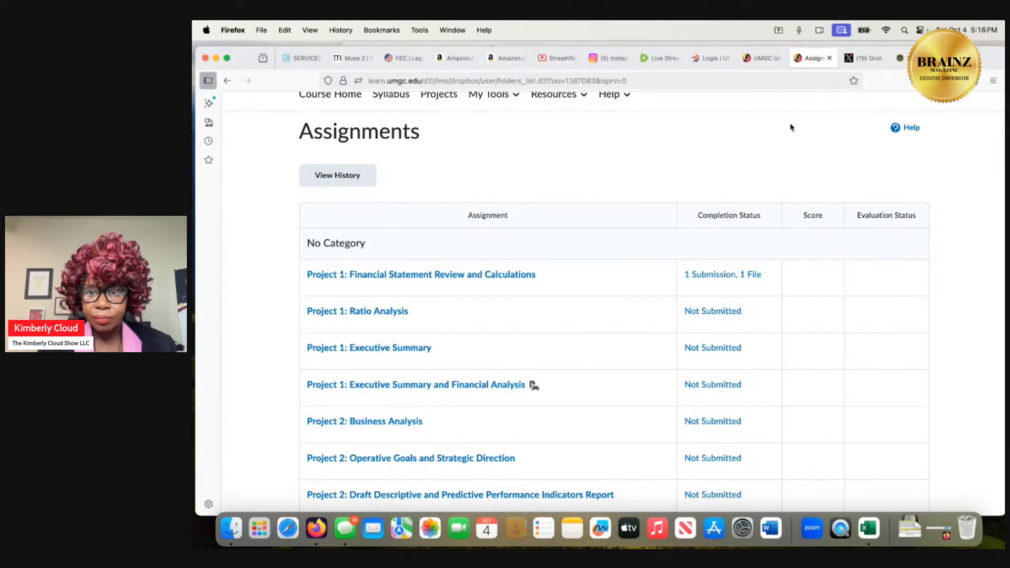
click(848, 61)
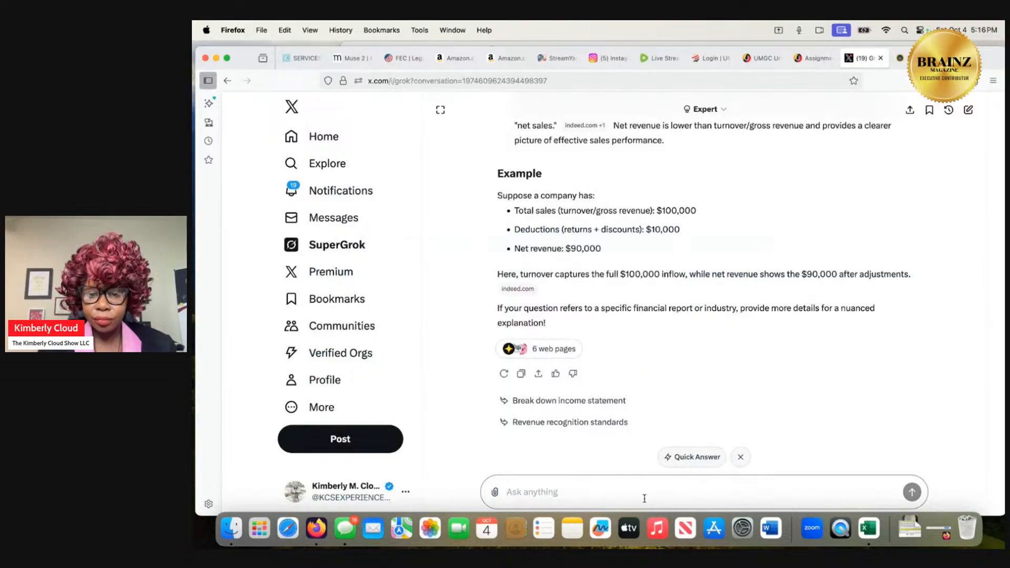
text(assumi)
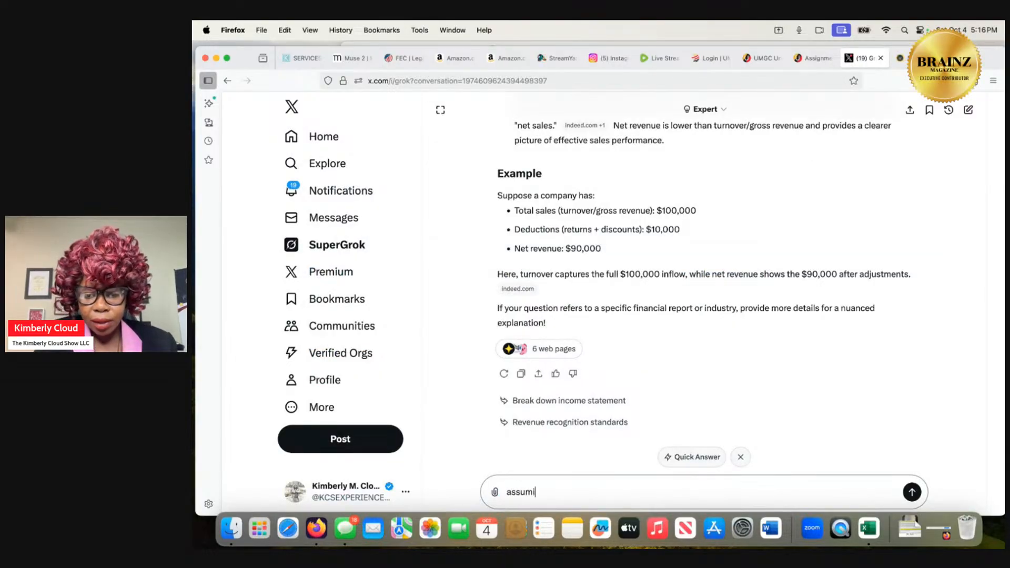
text(ng the grod)
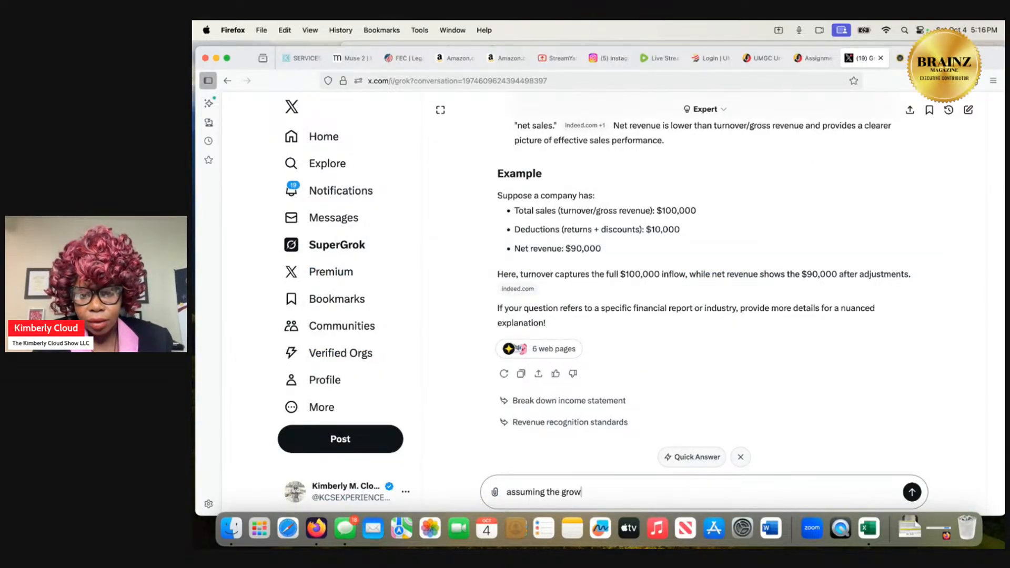
key(BackSpace)
text(wth rate)
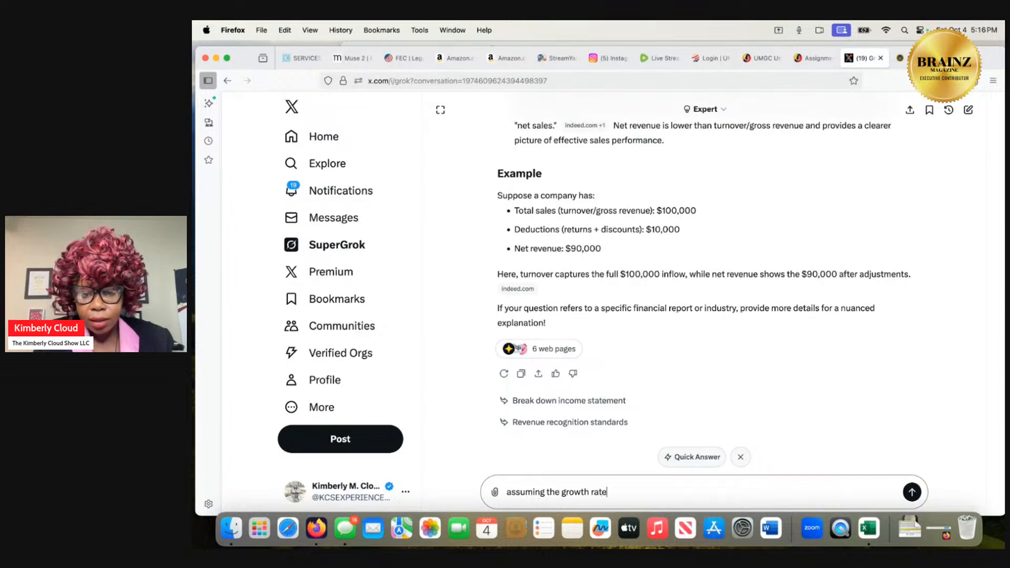
text( of 10)
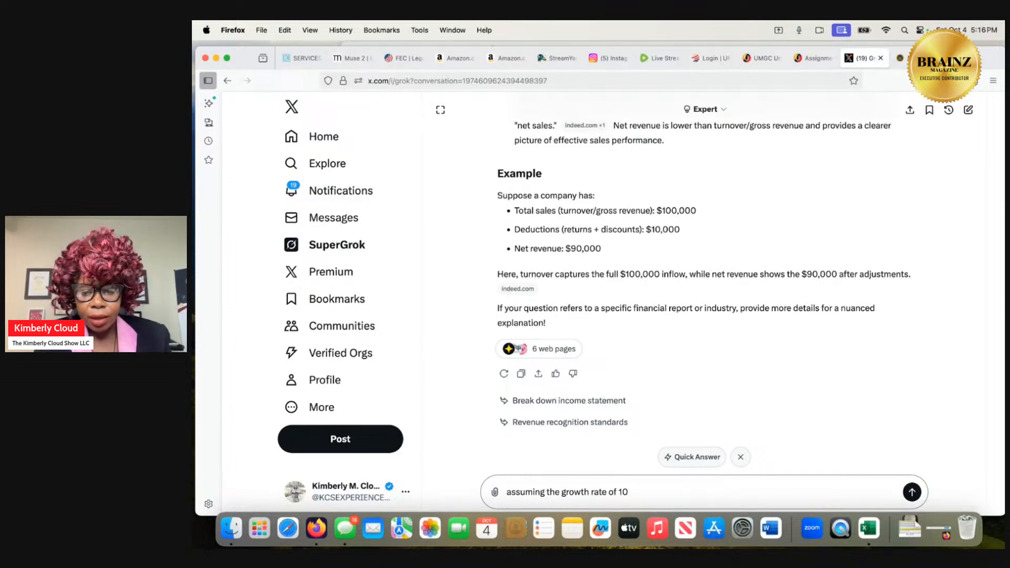
text(% what )
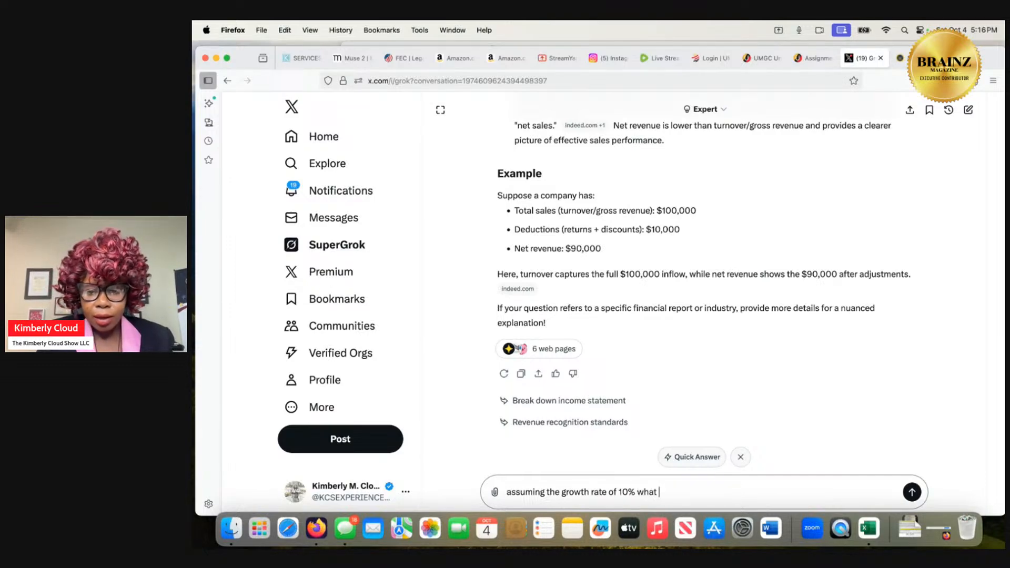
text(would the)
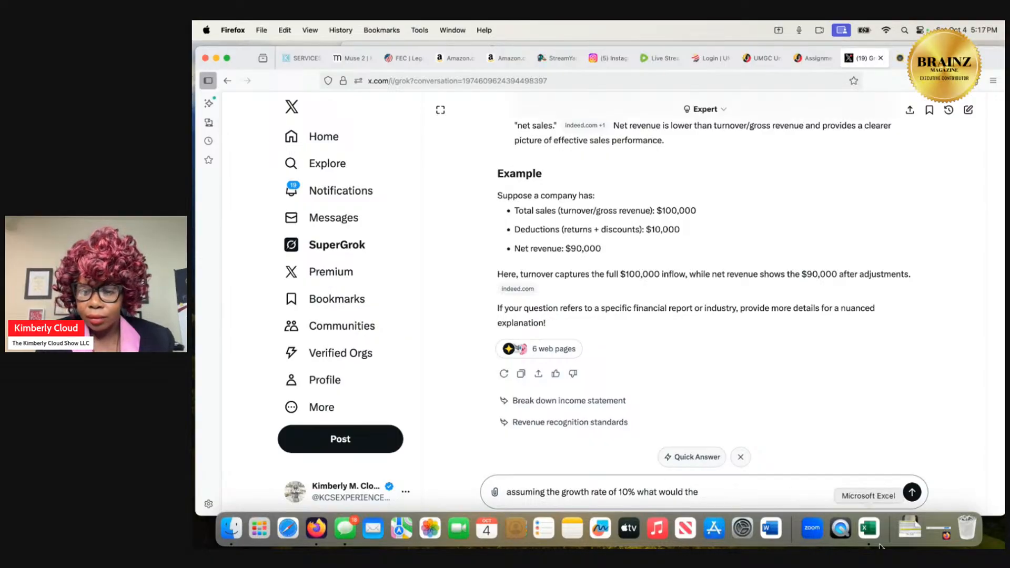
Check the forecasting question in the Excel workbook and continue the Grok prompt with "projecting income operating expenses".
click(869, 530)
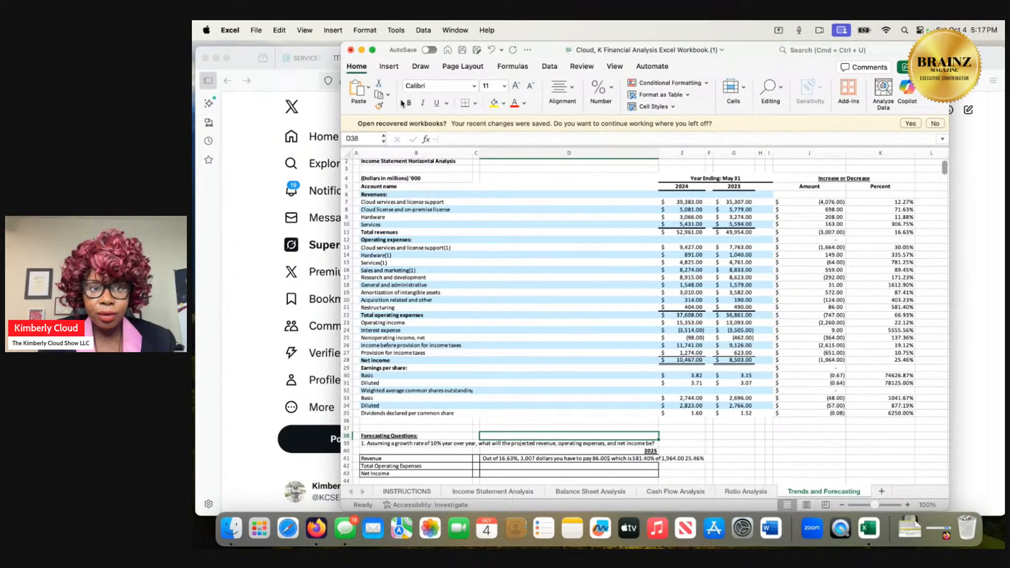
click(361, 50)
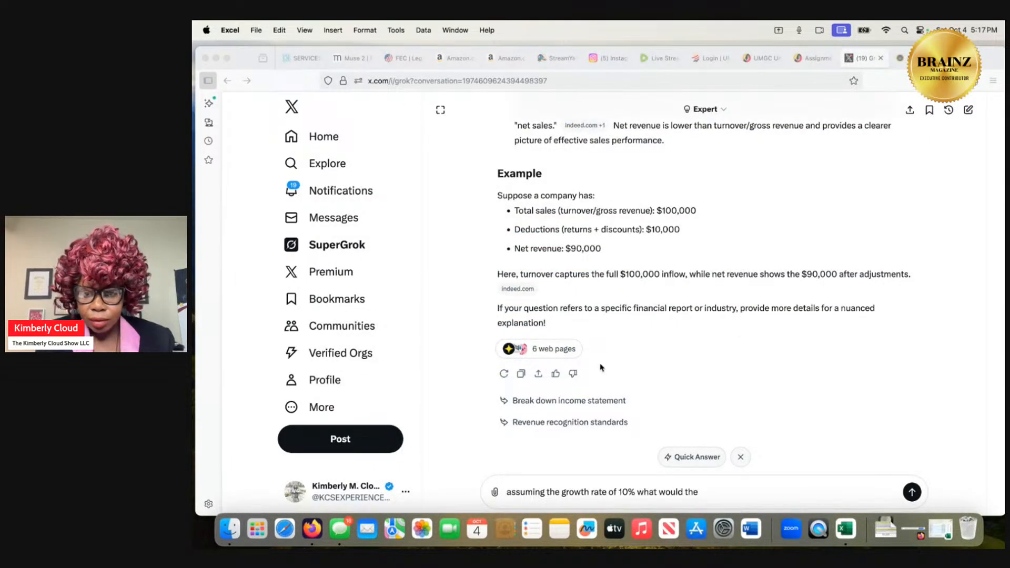
click(728, 490)
text(pro)
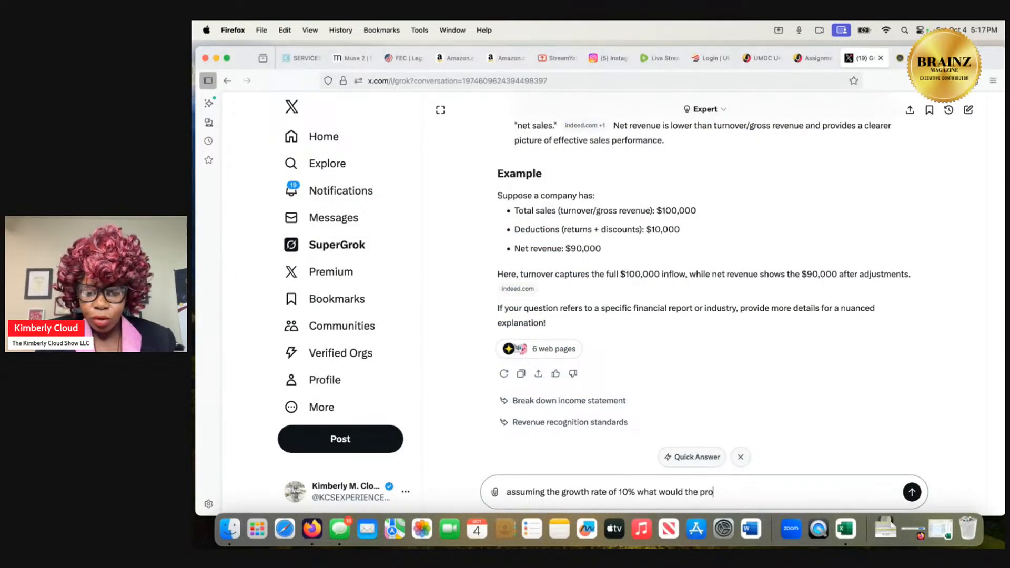
text(jecting inc)
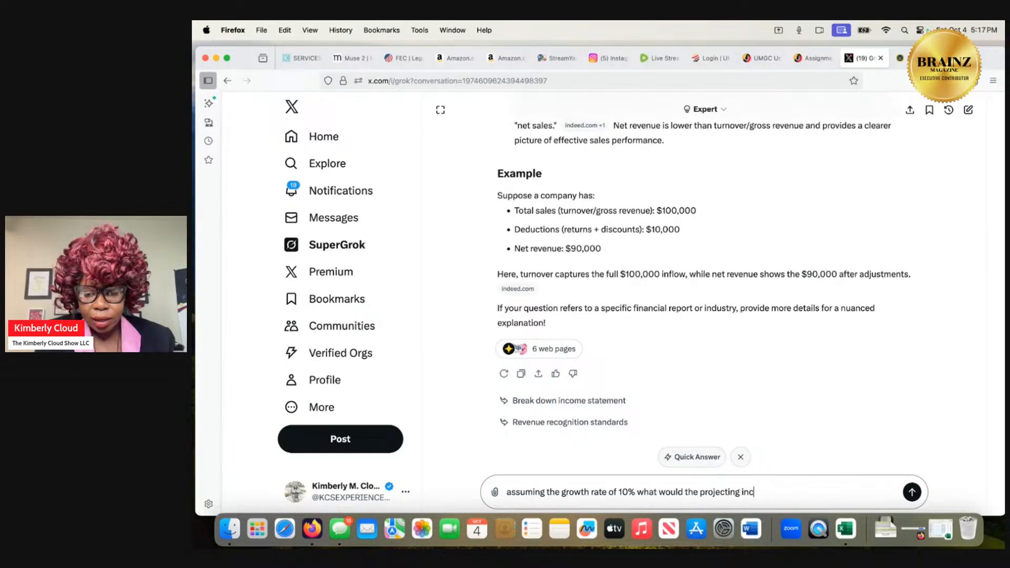
text(ome ope)
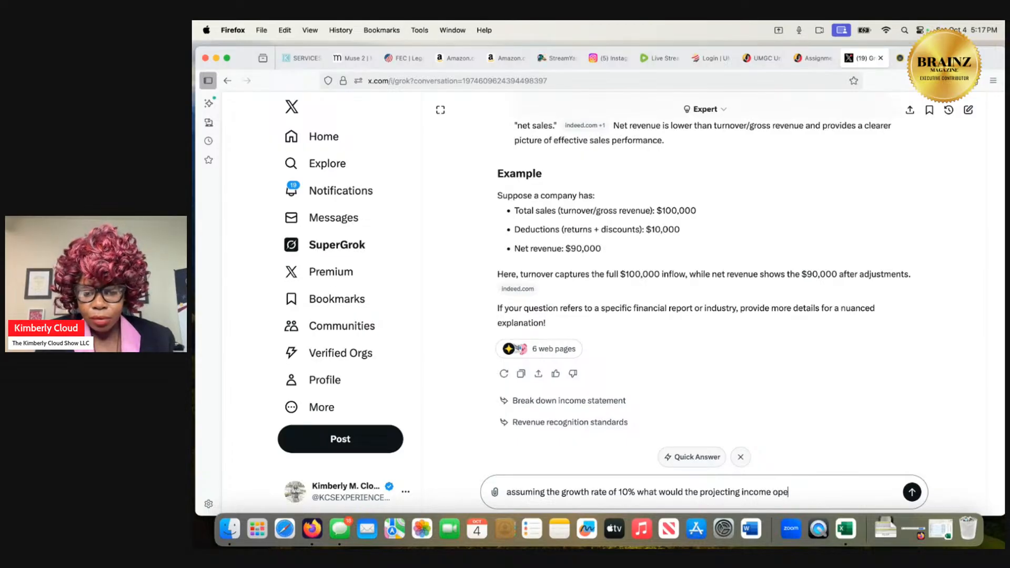
text(rating e)
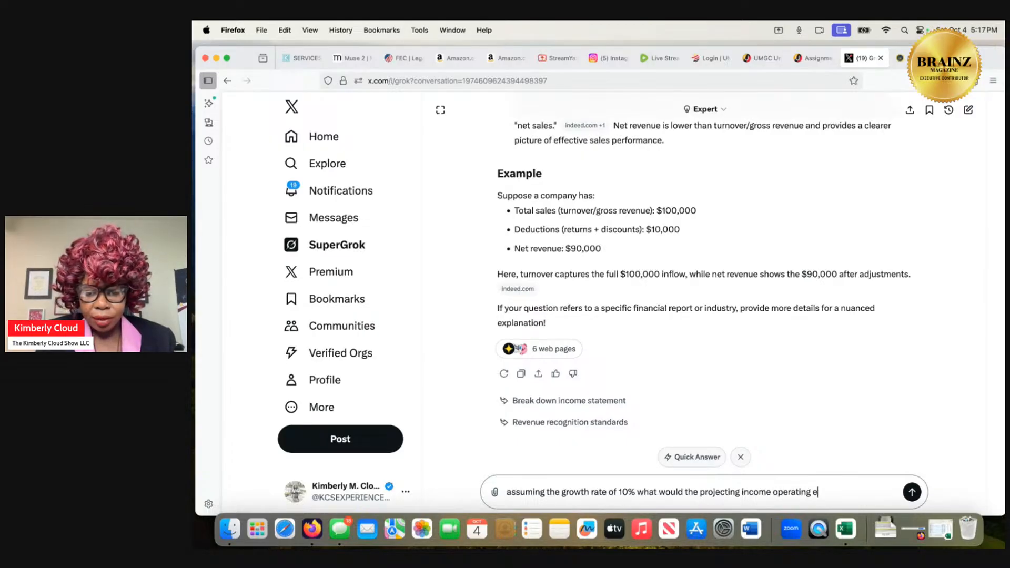
text(xpenses)
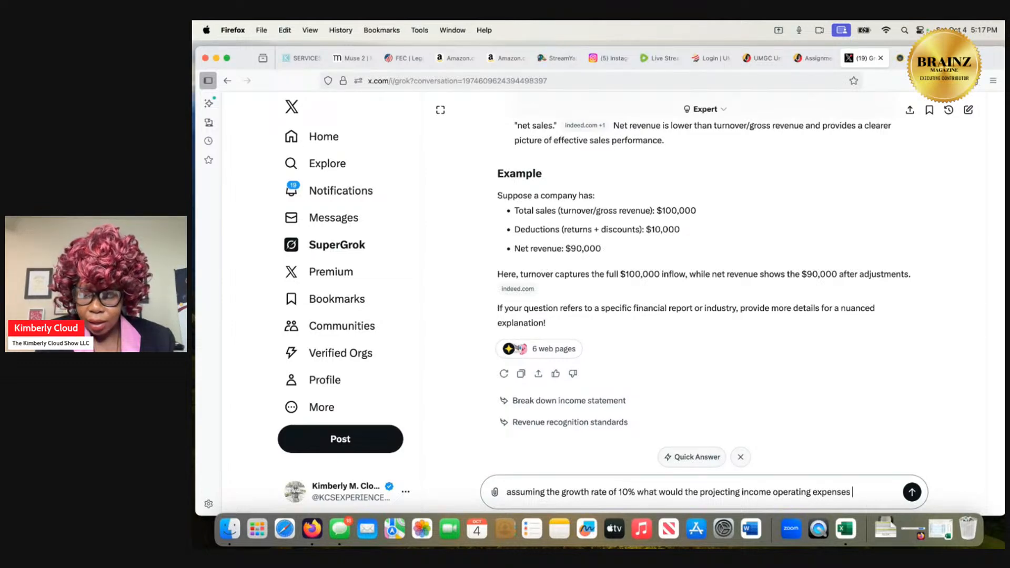
Recheck the workbook's question, finish the Grok prompt with "and net income formula be?" and submit it.
click(852, 530)
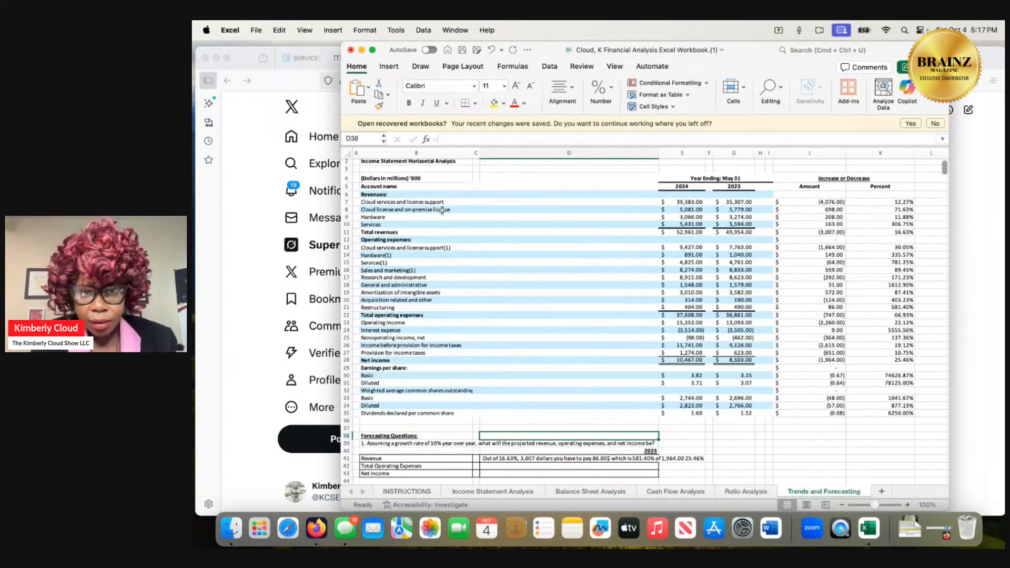
click(362, 50)
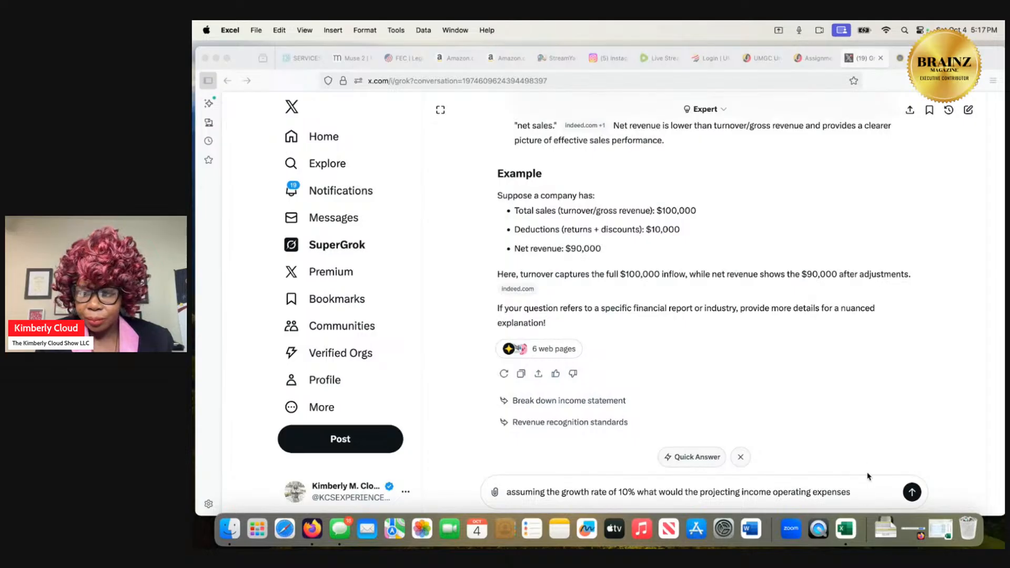
click(863, 491)
text(and net)
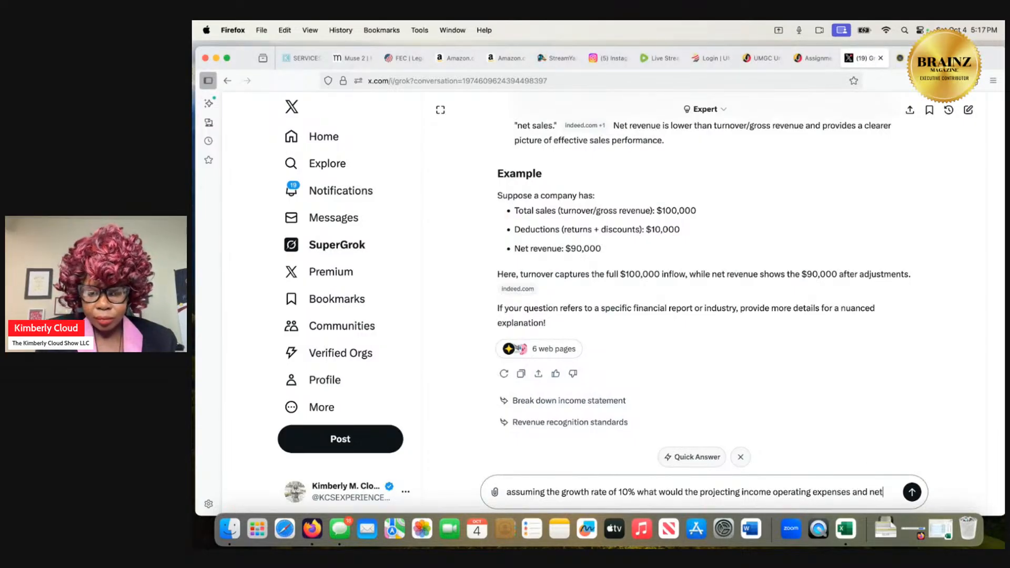
text( income form)
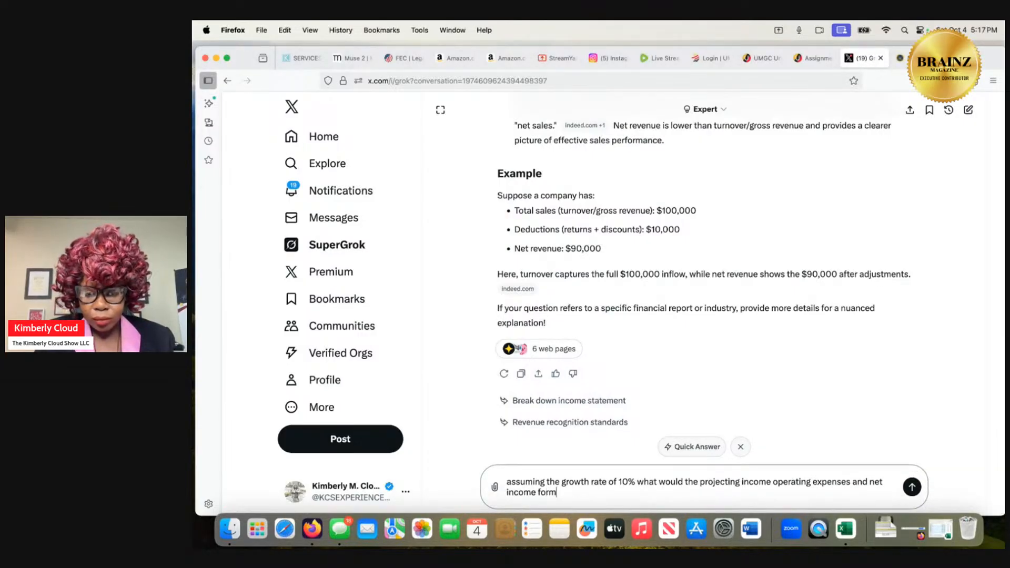
text(ula be?)
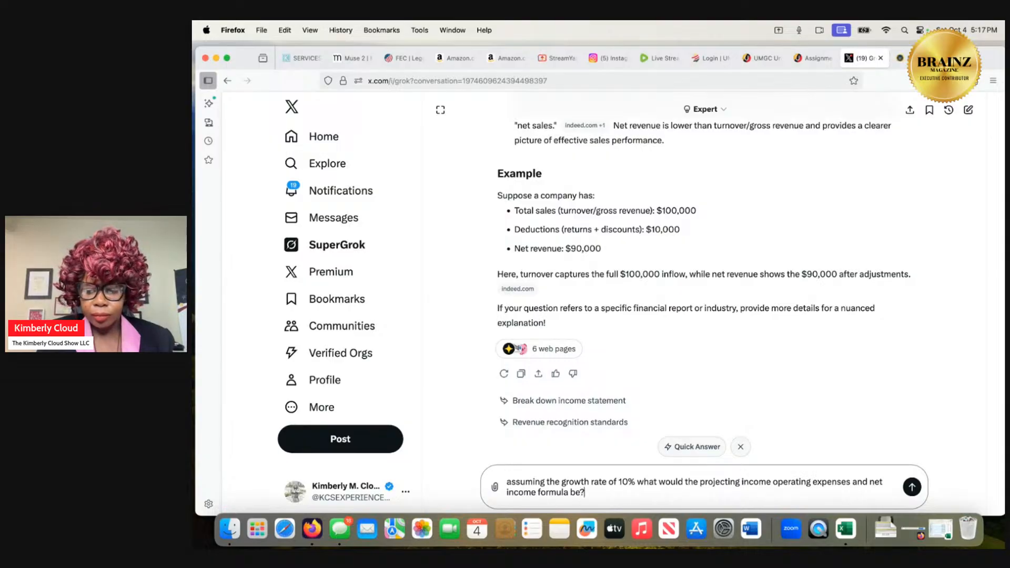
key(Return)
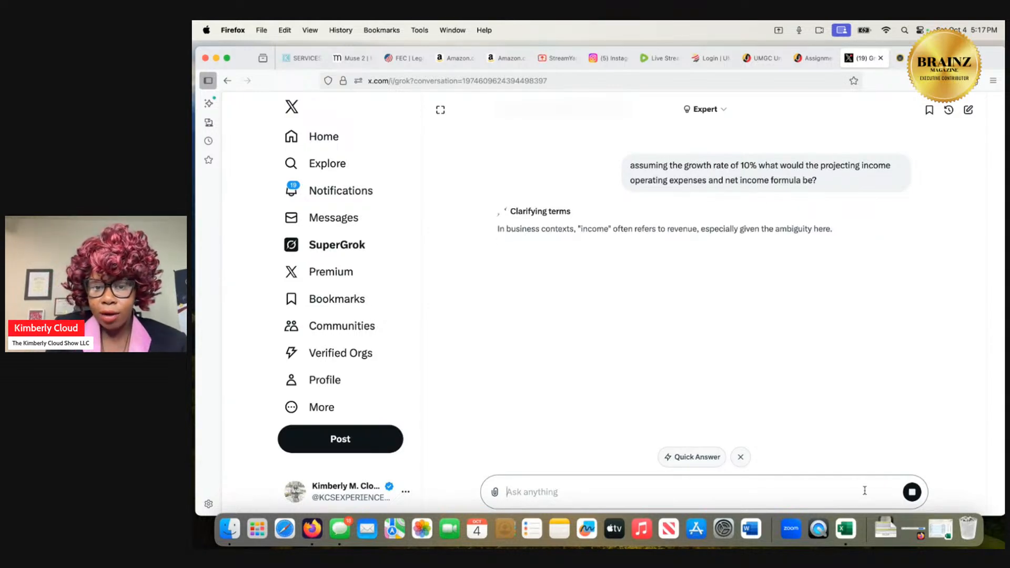
Read Grok's explanation of 10% growth projections and its sample Excel layout for 2025.
click(845, 528)
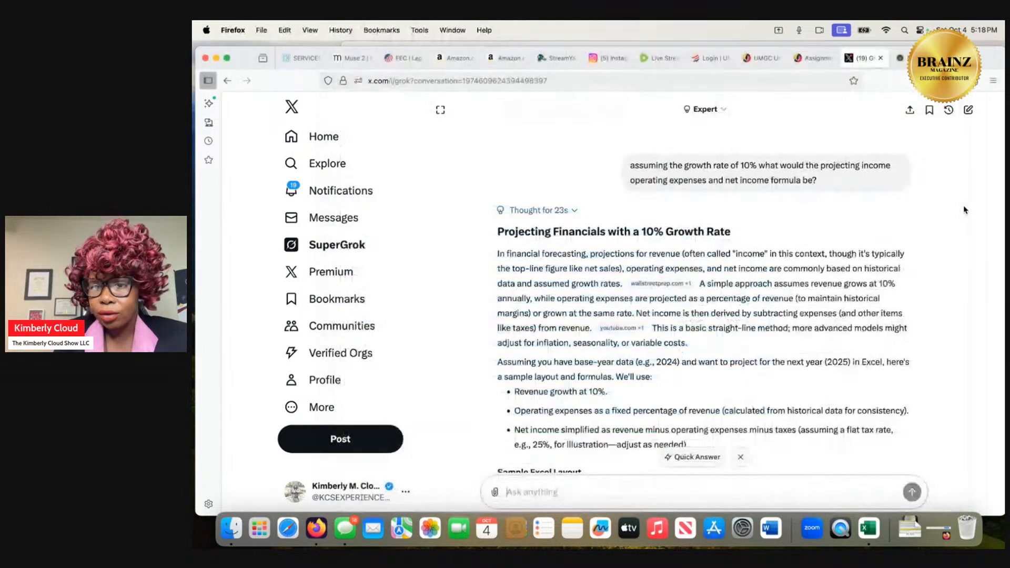
click(966, 211)
scroll(875, 299, down, 5)
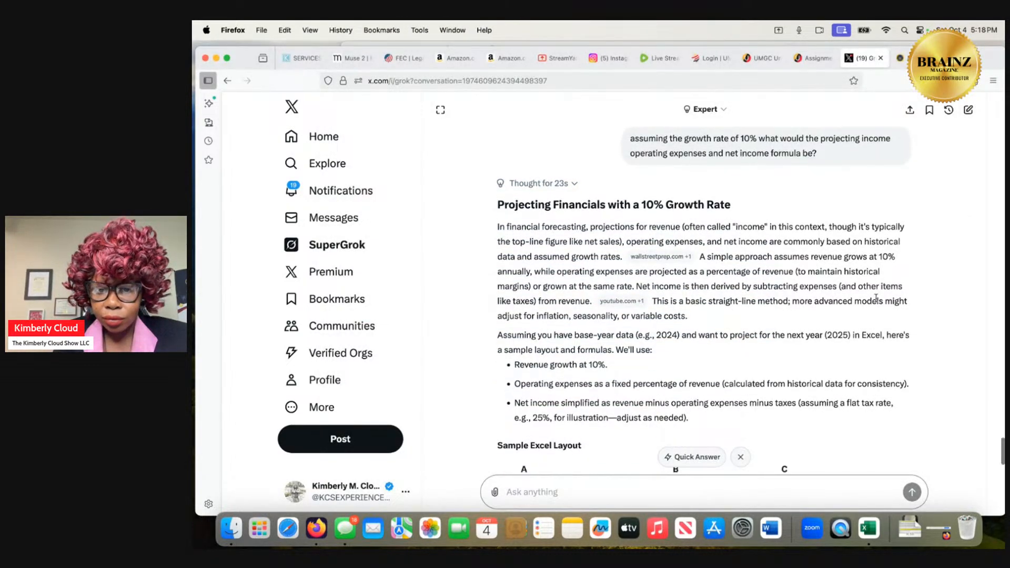
scroll(876, 298, down, 4)
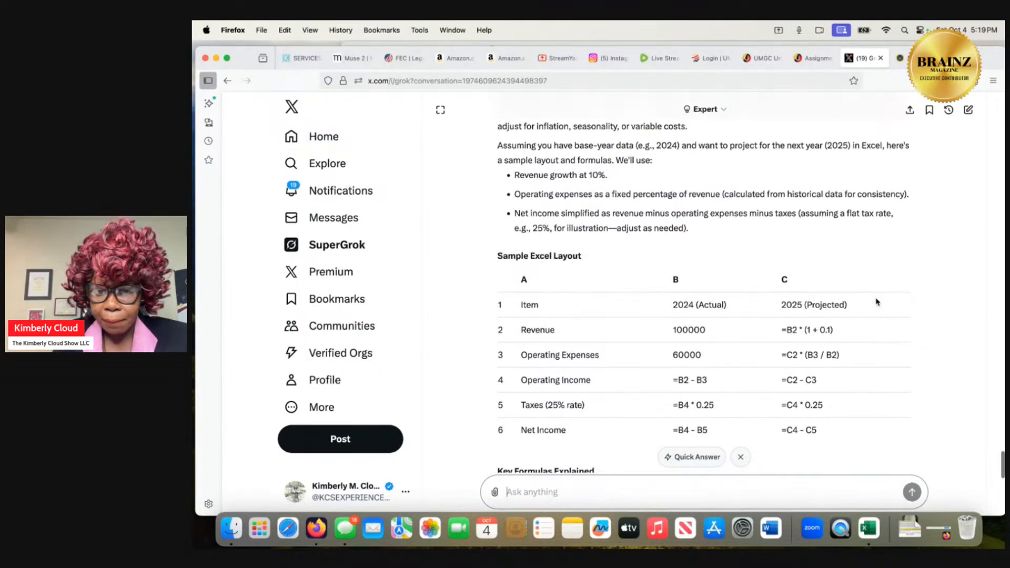
scroll(876, 302, down, 3)
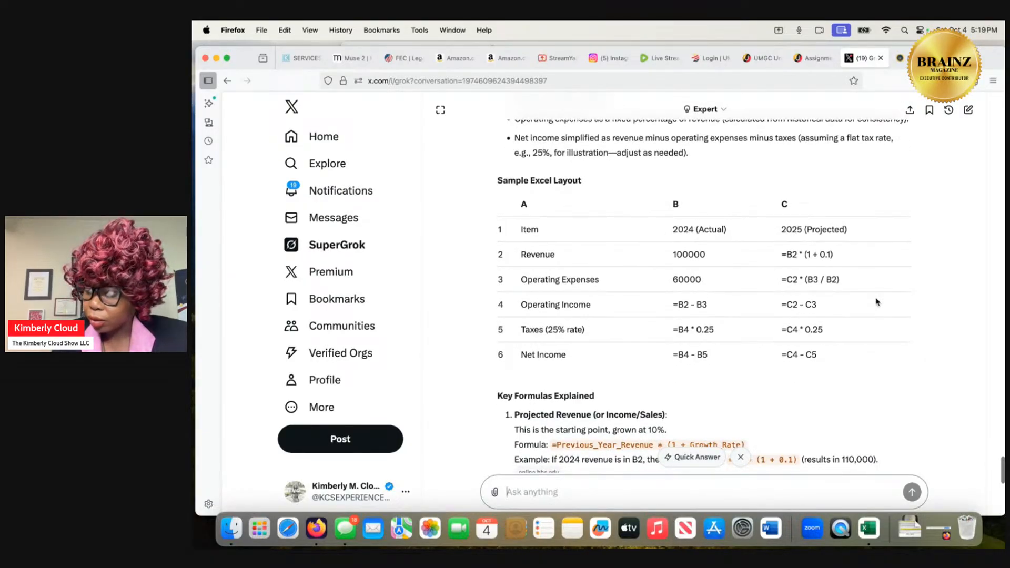
Compare the workbook's forecasting rows with Grok's key formulas for projected revenue and operating expenses.
click(869, 521)
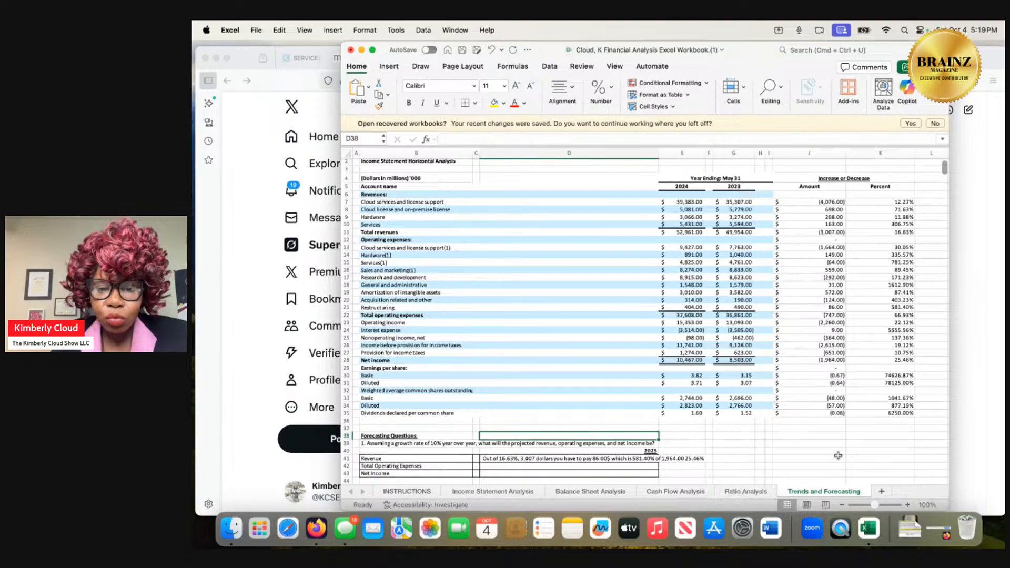
click(962, 419)
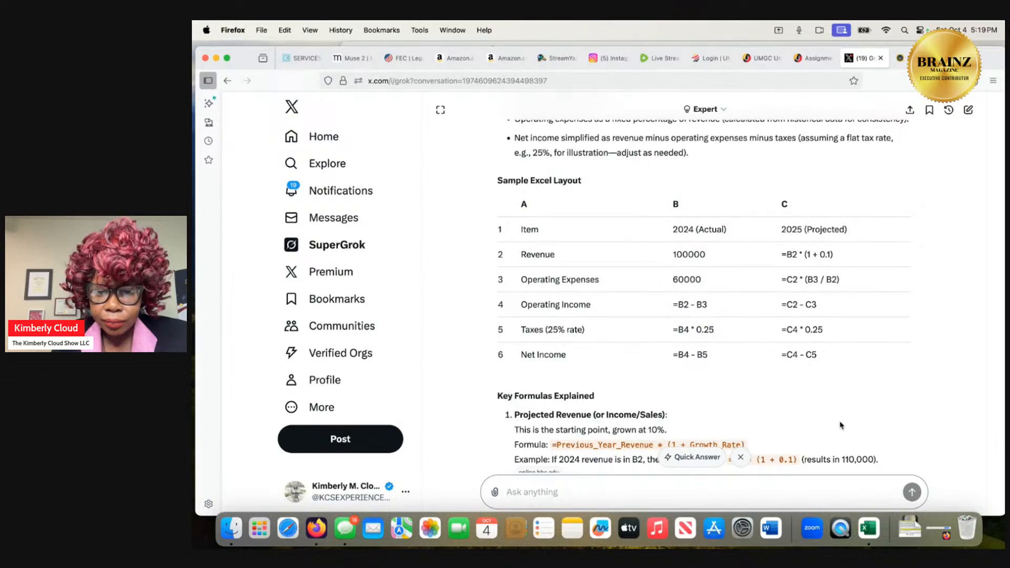
scroll(840, 423, down, 3)
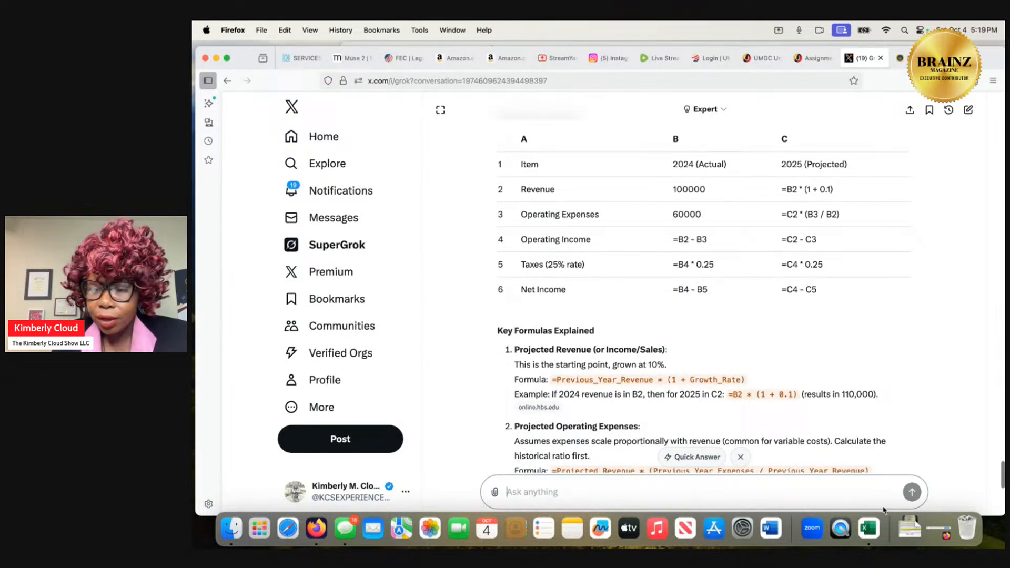
click(869, 529)
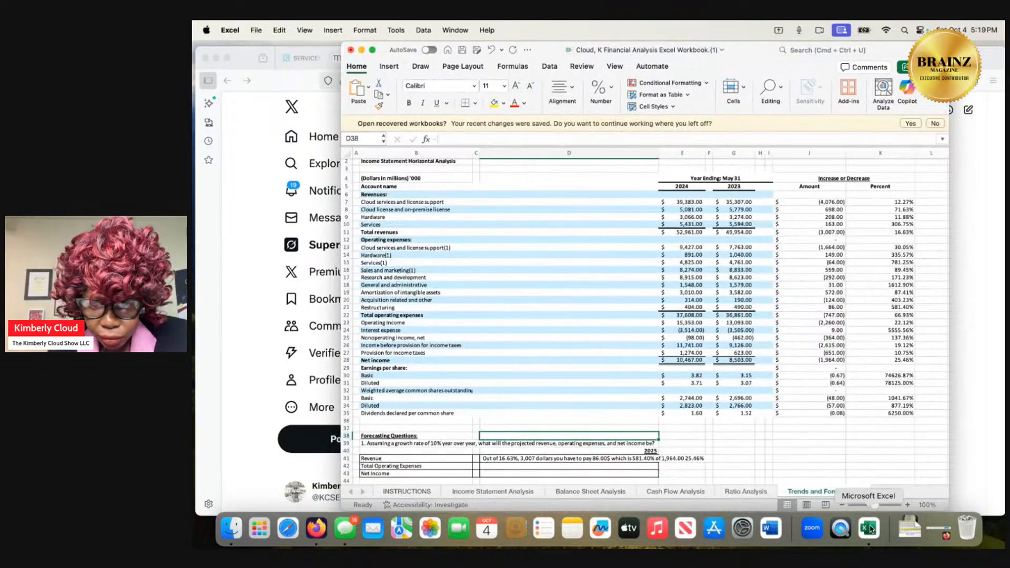
click(362, 51)
scroll(587, 353, down, 2)
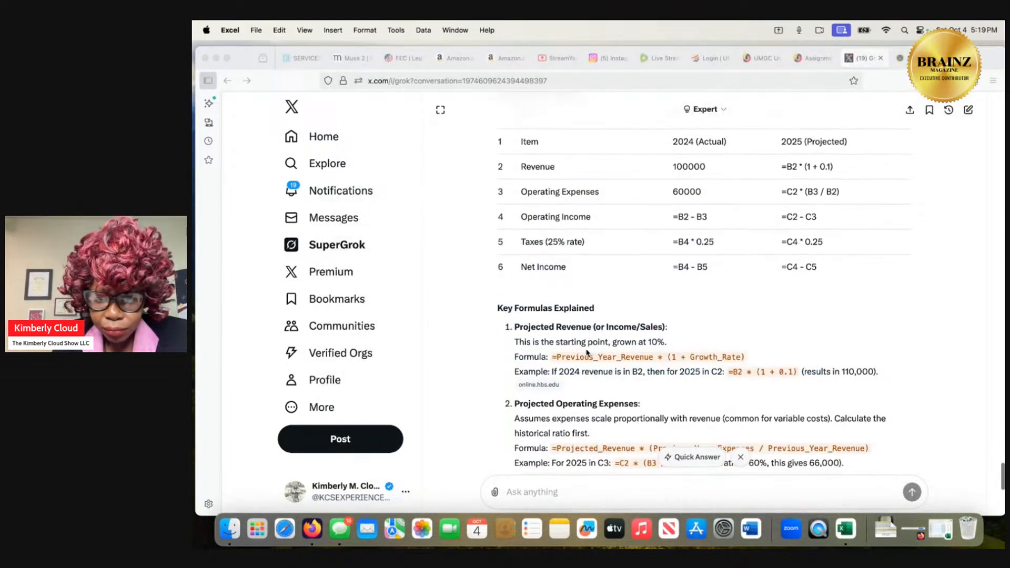
scroll(587, 353, down, 1)
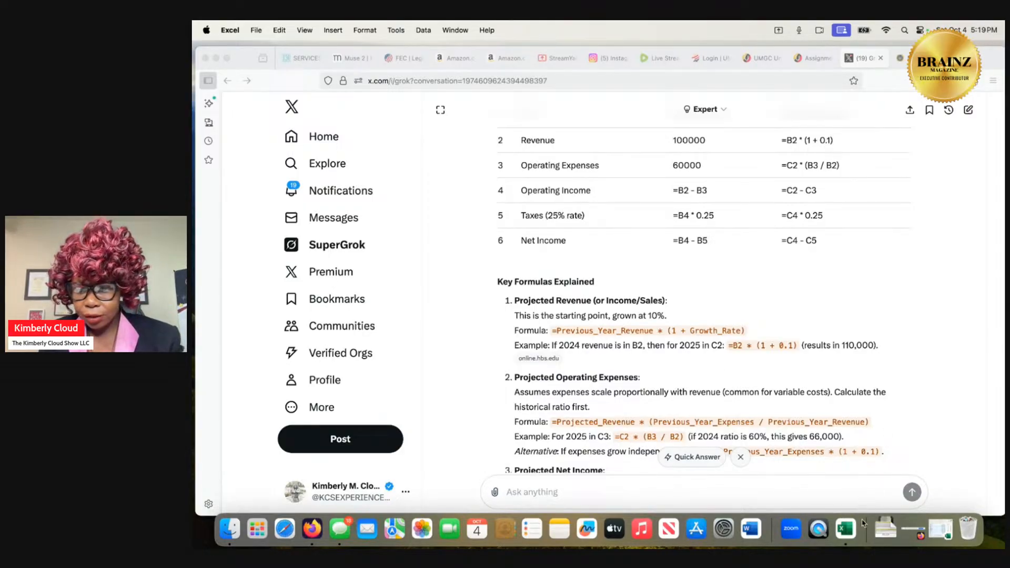
Bring back the Excel workbook and arrange it beside the Firefox window showing Grok's formulas.
click(849, 532)
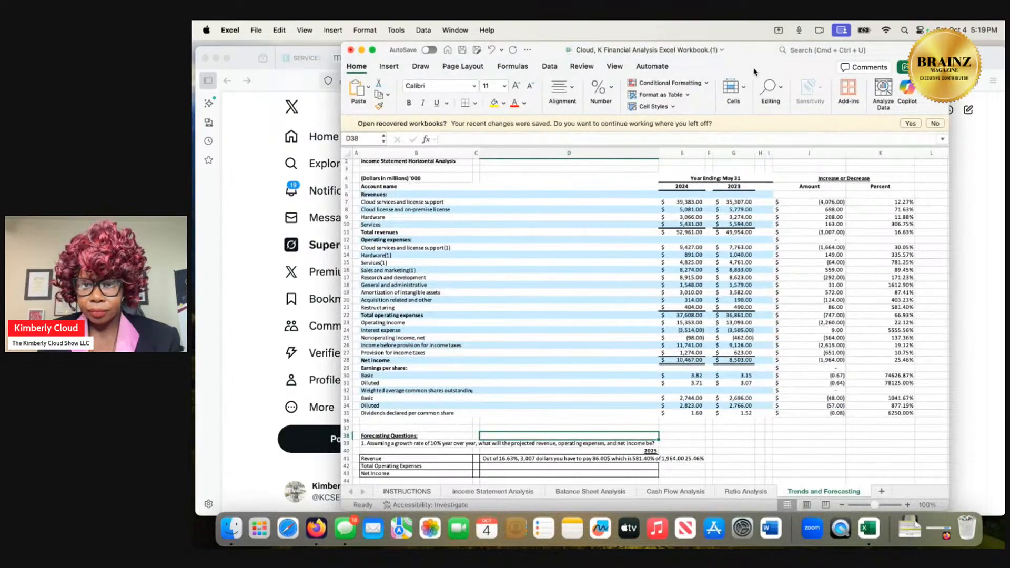
drag(744, 54, 1004, 55)
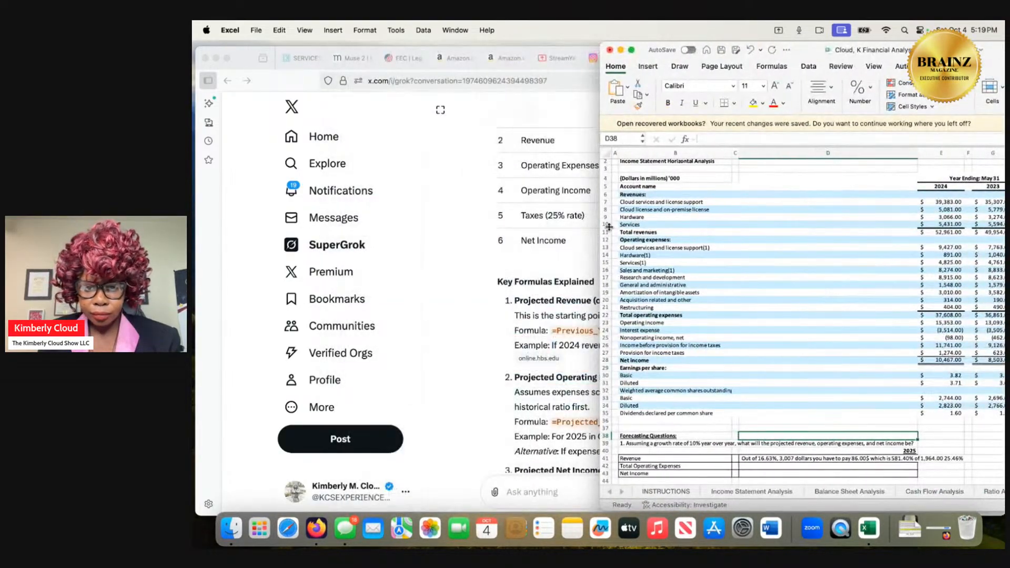
drag(288, 78, 205, 63)
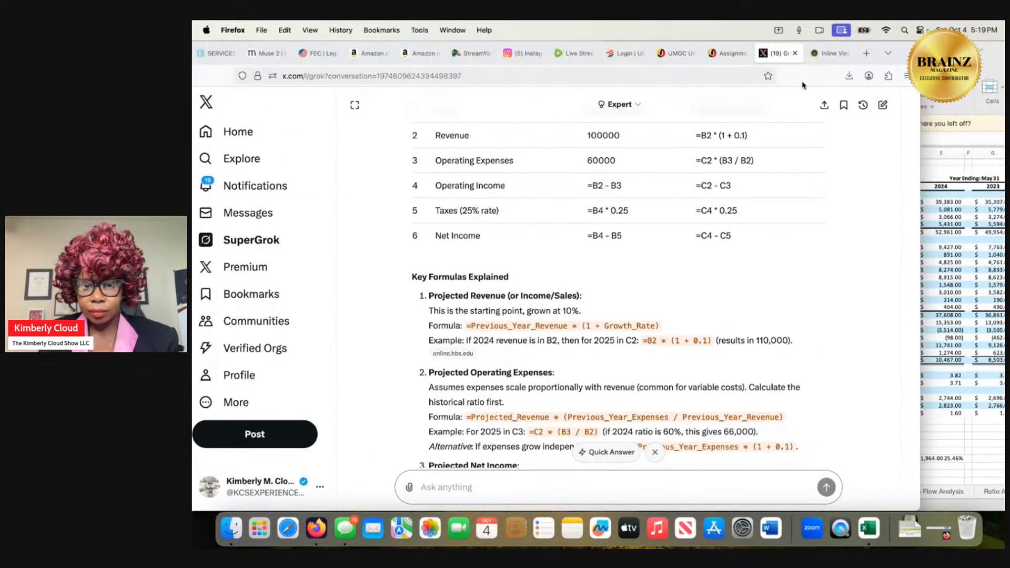
drag(803, 85, 606, 85)
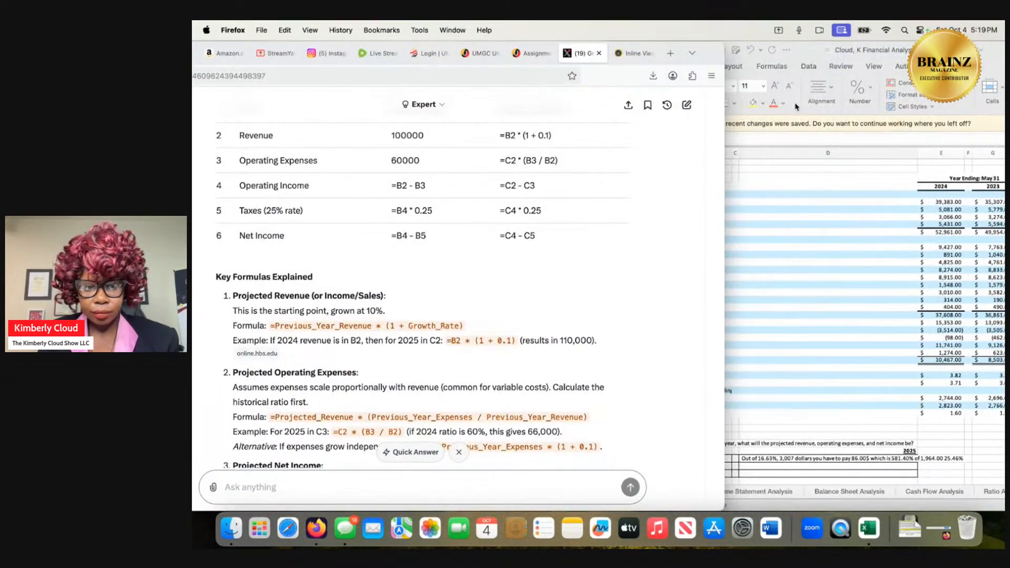
Clear the old text answer from the 2025 Revenue cell D41 under Forecasting Questions.
click(859, 282)
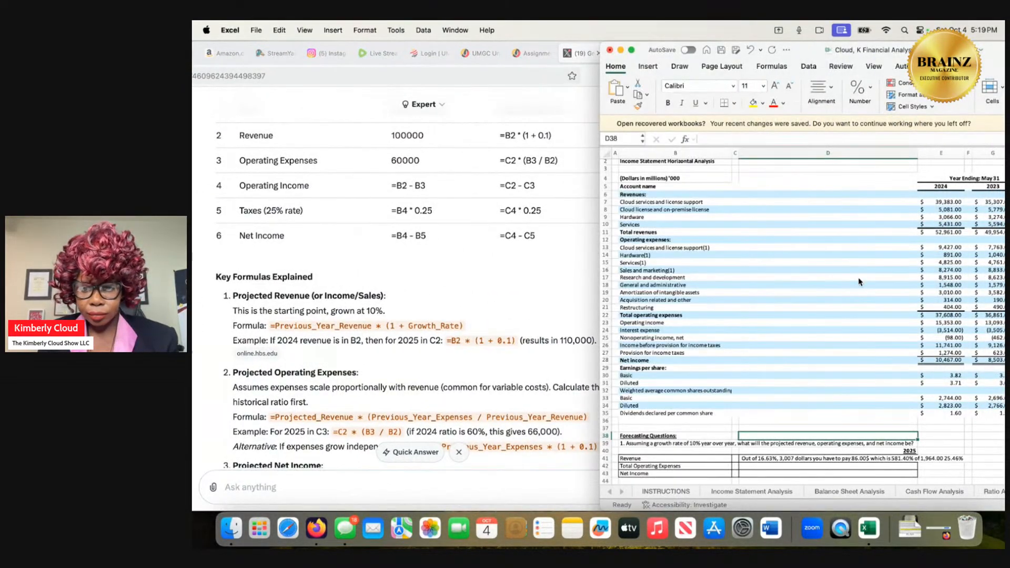
click(780, 459)
double_click(780, 459)
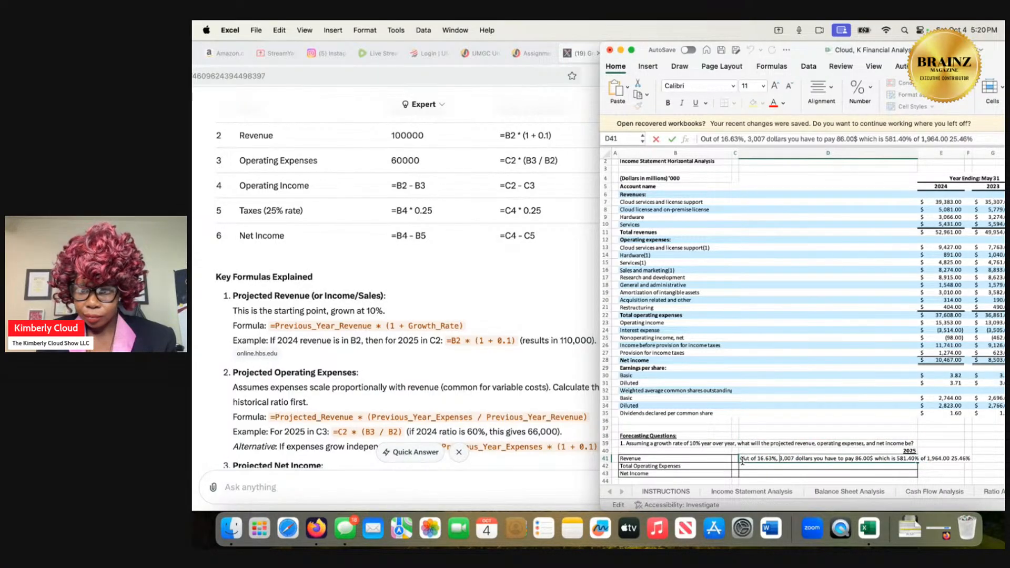
click(897, 139)
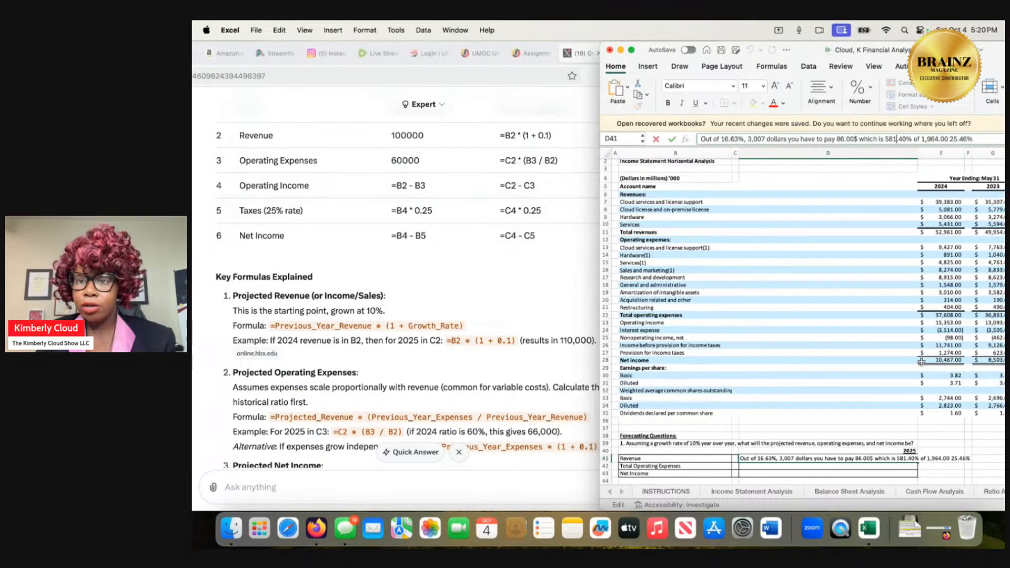
triple_click(974, 140)
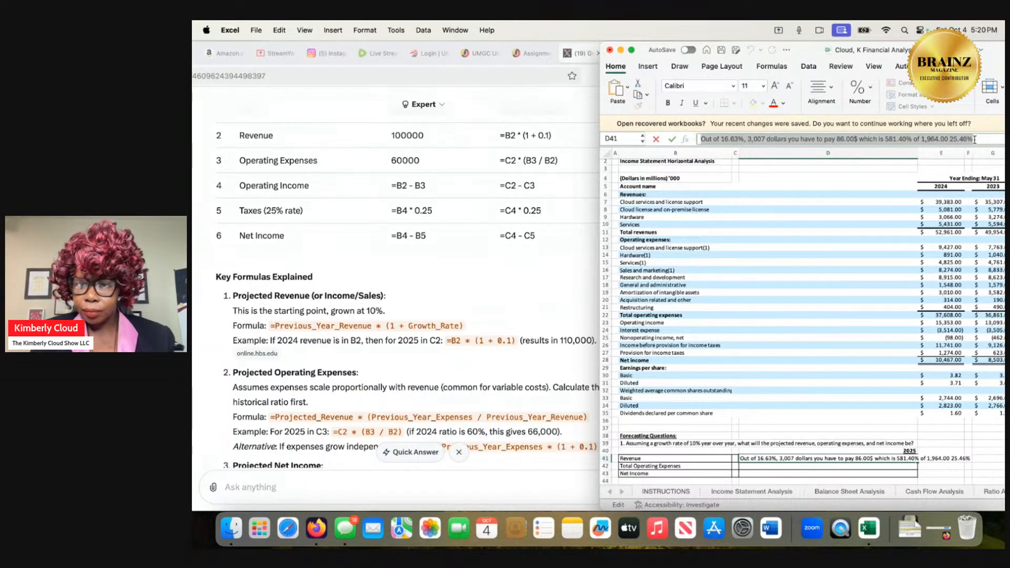
key(BackSpace)
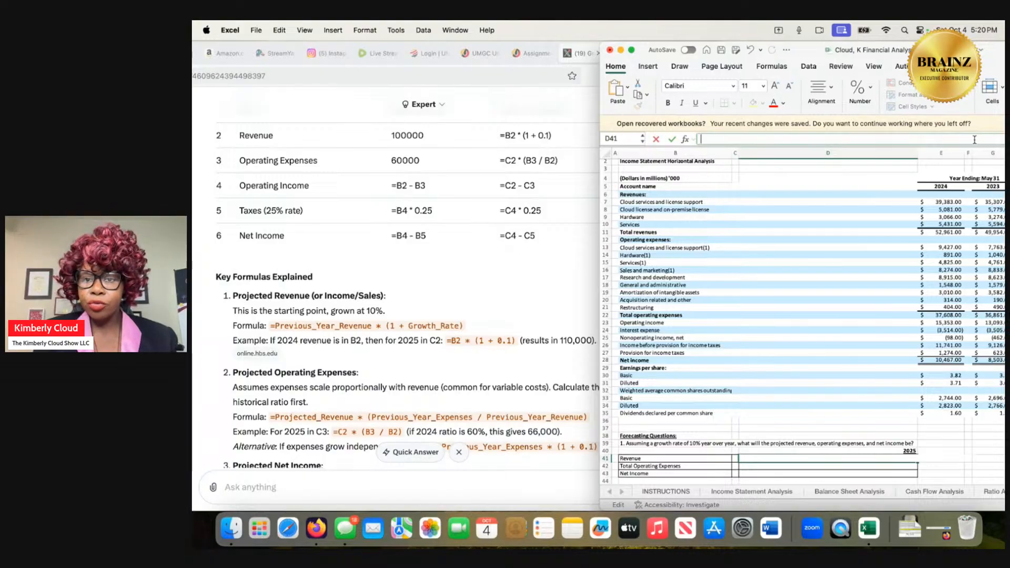
Enter the 10% growth formula =e10*(1+0.1) in the 2025 Revenue cell D41, keeping Grok's formulas in view.
text(=)
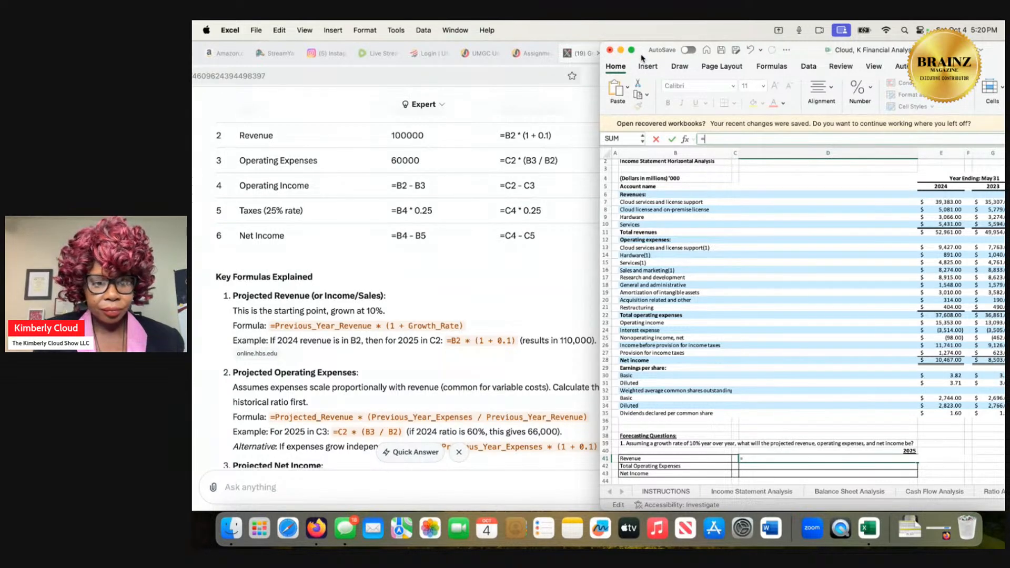
drag(641, 57, 588, 54)
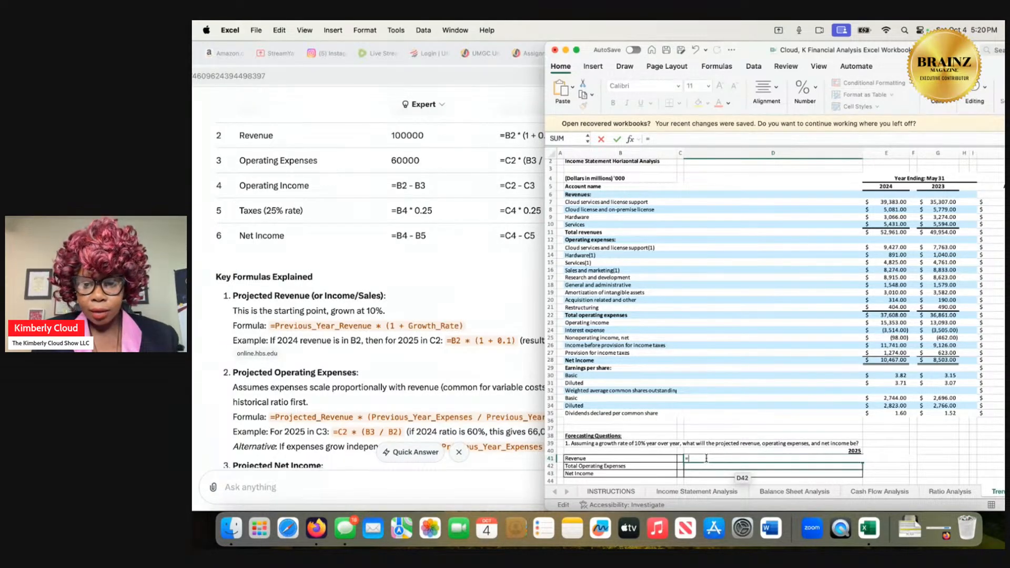
text((1)
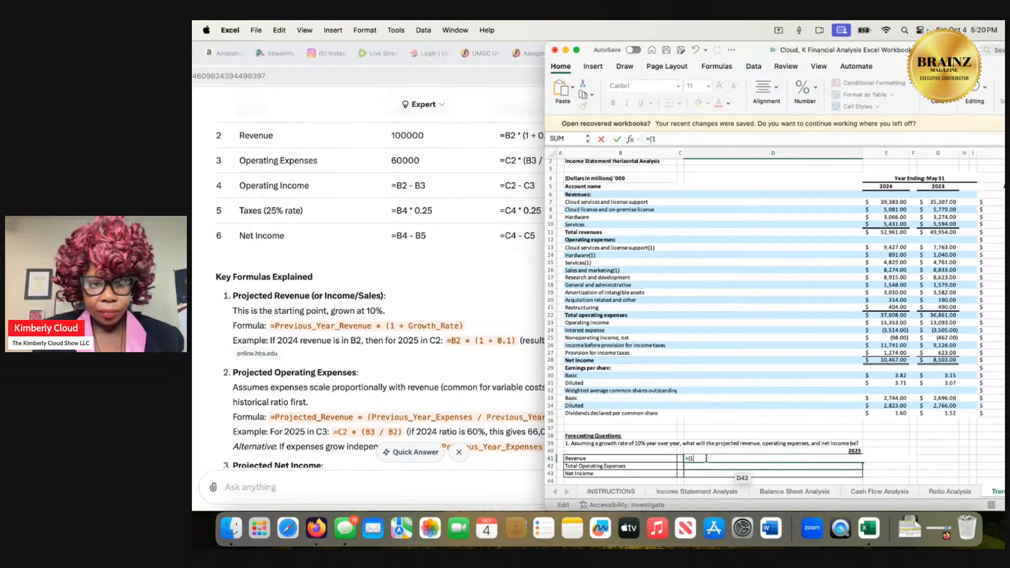
key(BackSpace)
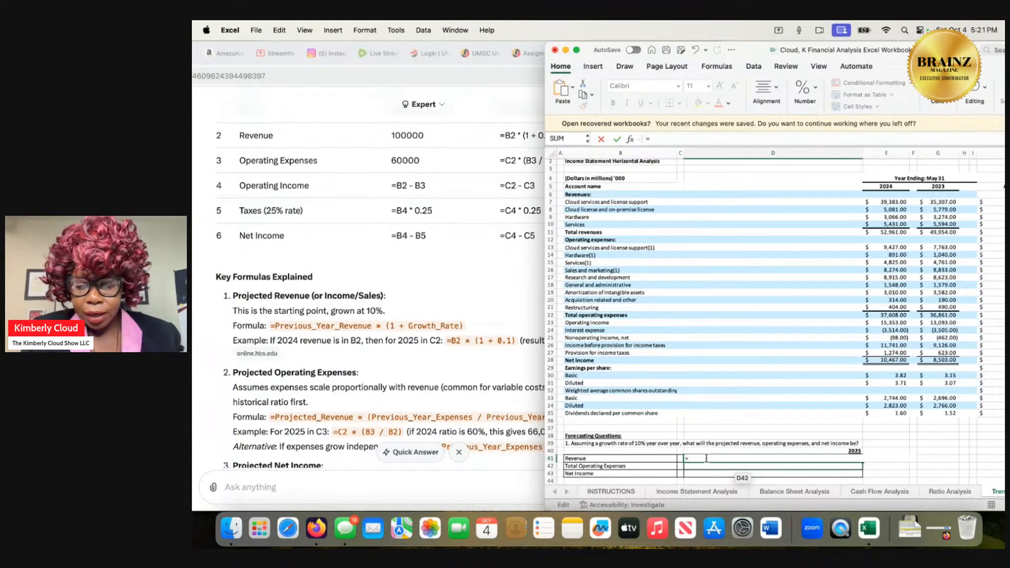
text(e10*()
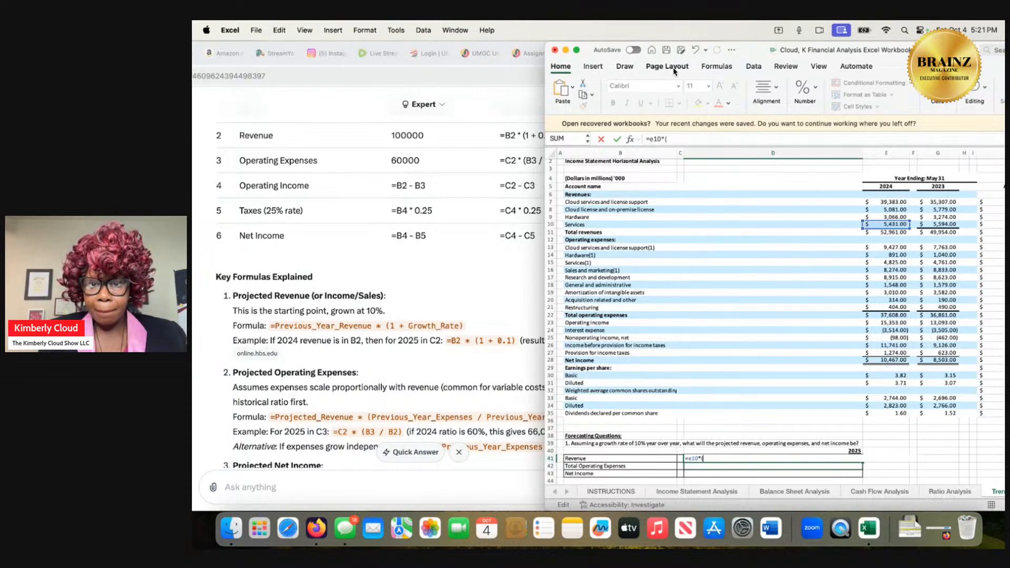
drag(655, 74, 717, 73)
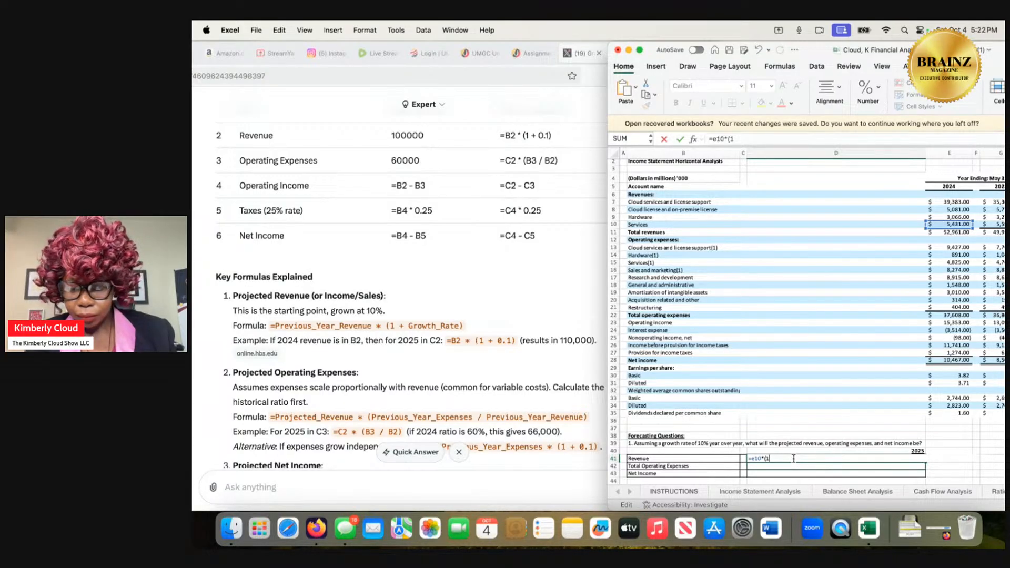
text(+)
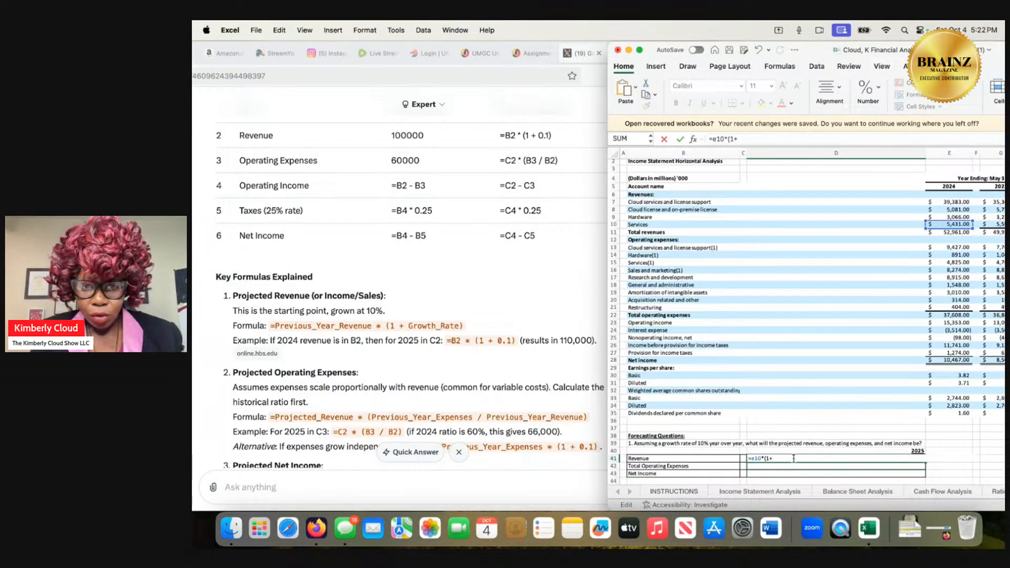
text(0.)
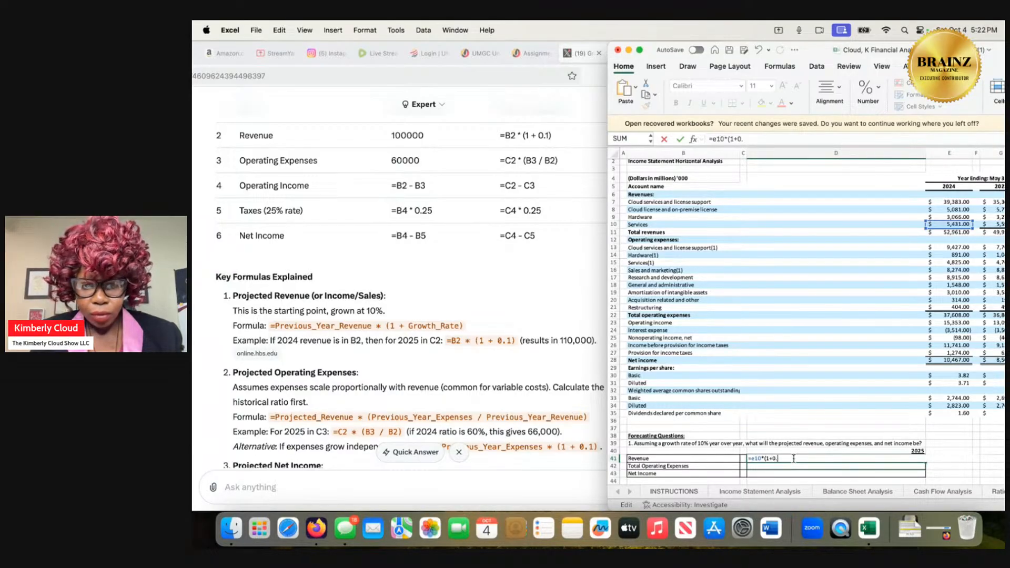
text(1)
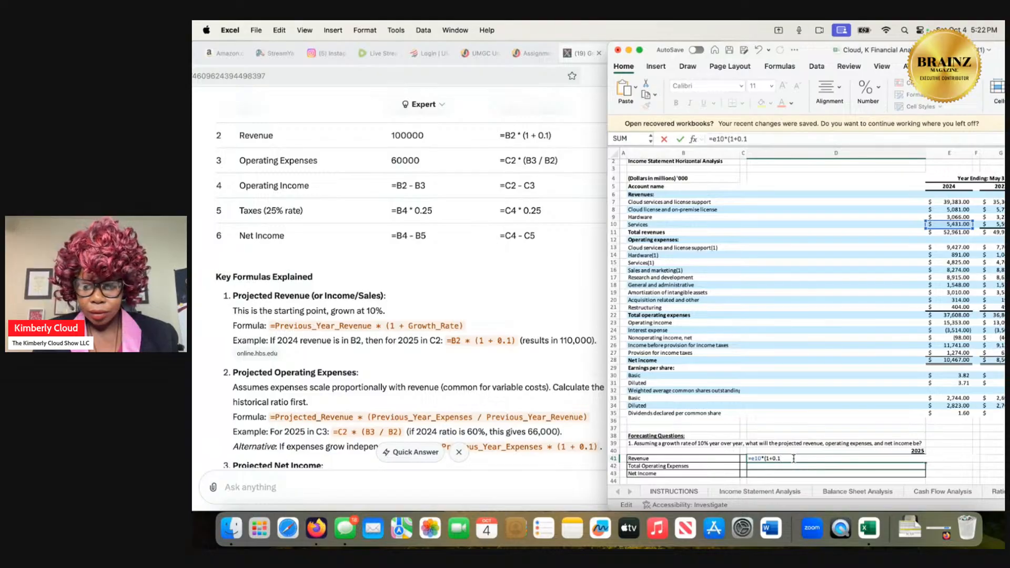
text())
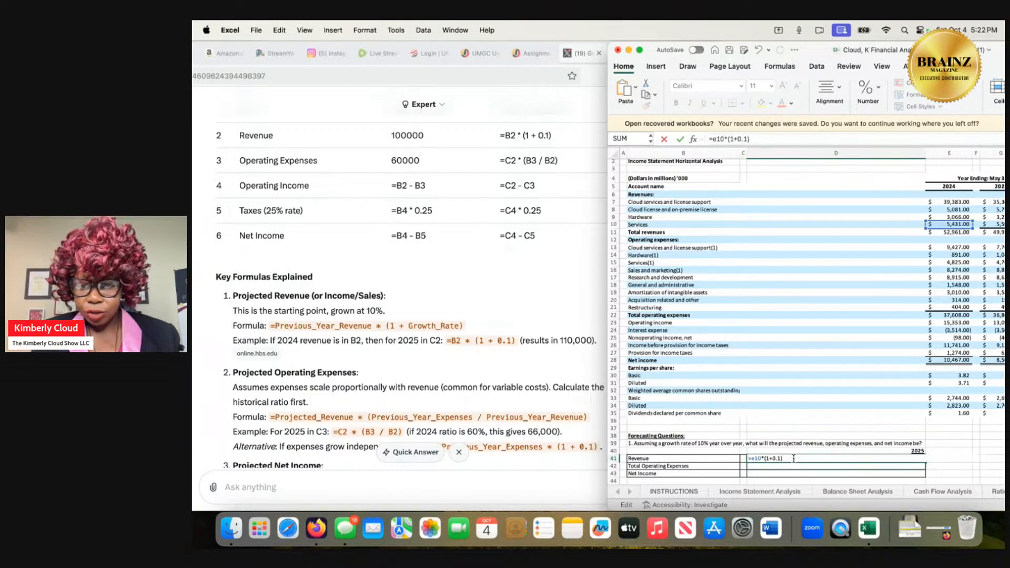
key(Return)
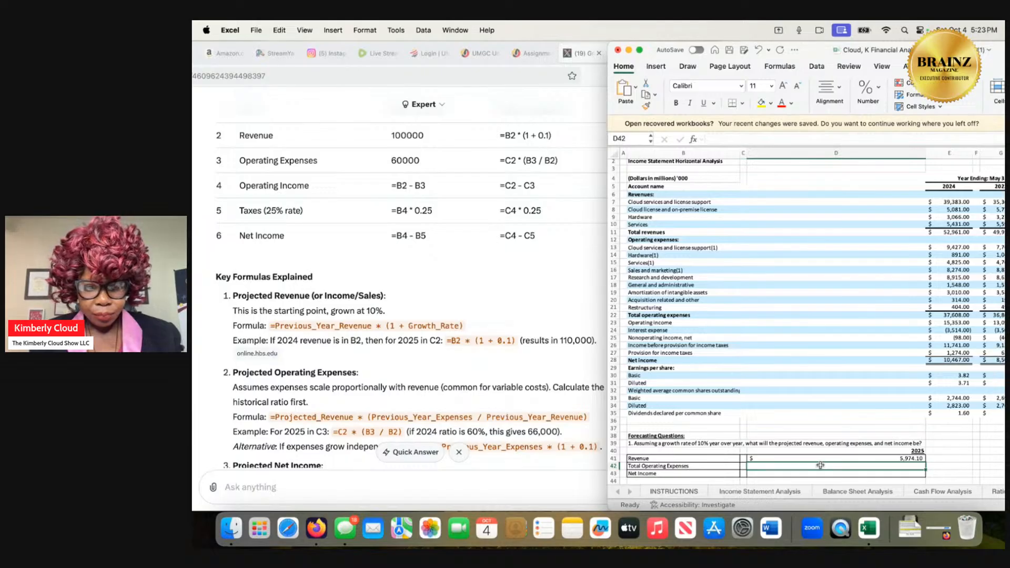
Enter =e22*g22) in D42 to multiply the 2024 and 2023 total operating expenses for the 2025 Total Operating Expenses row.
text(=)
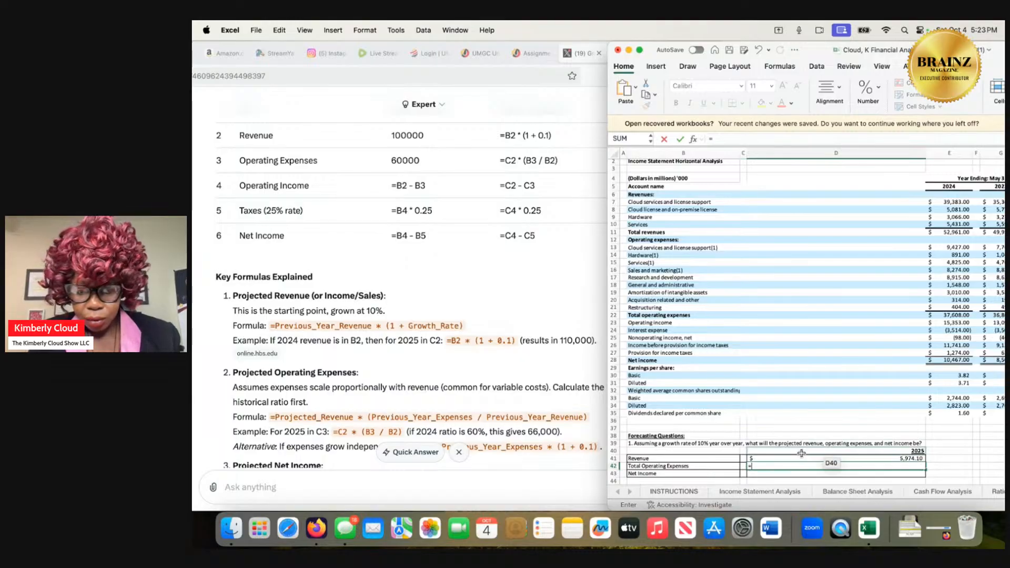
text(e22)
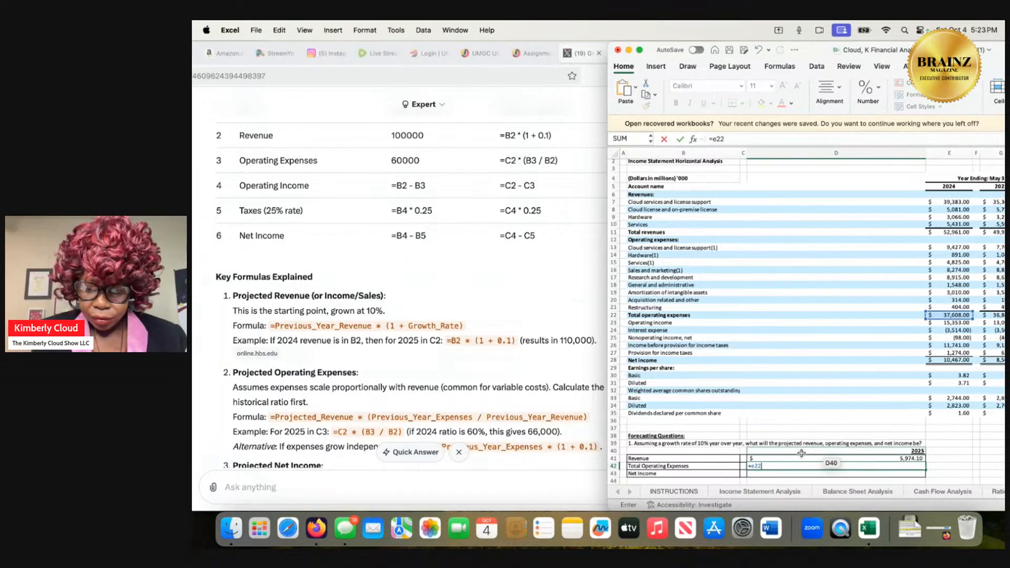
text(*)
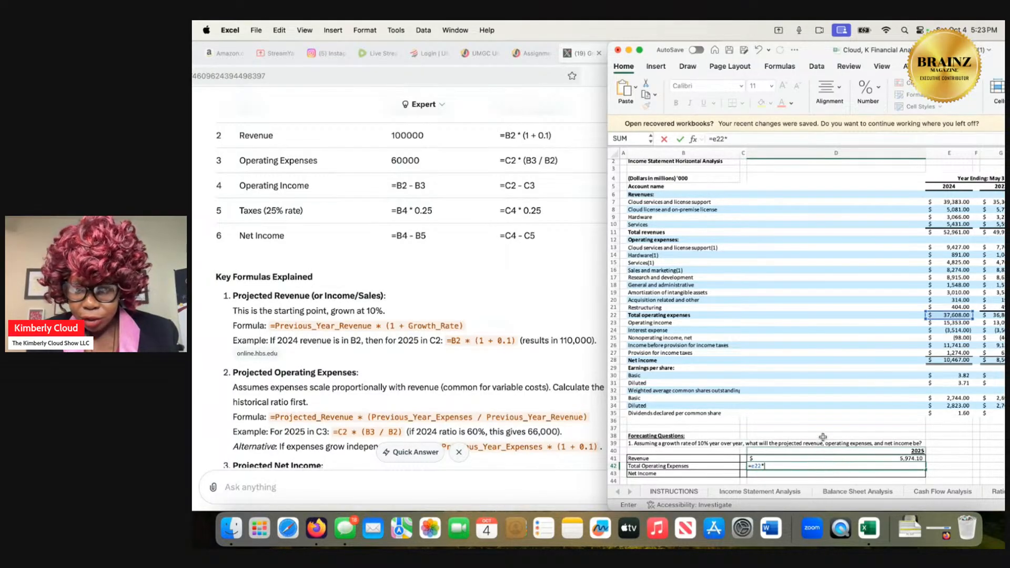
scroll(892, 413, up, 1)
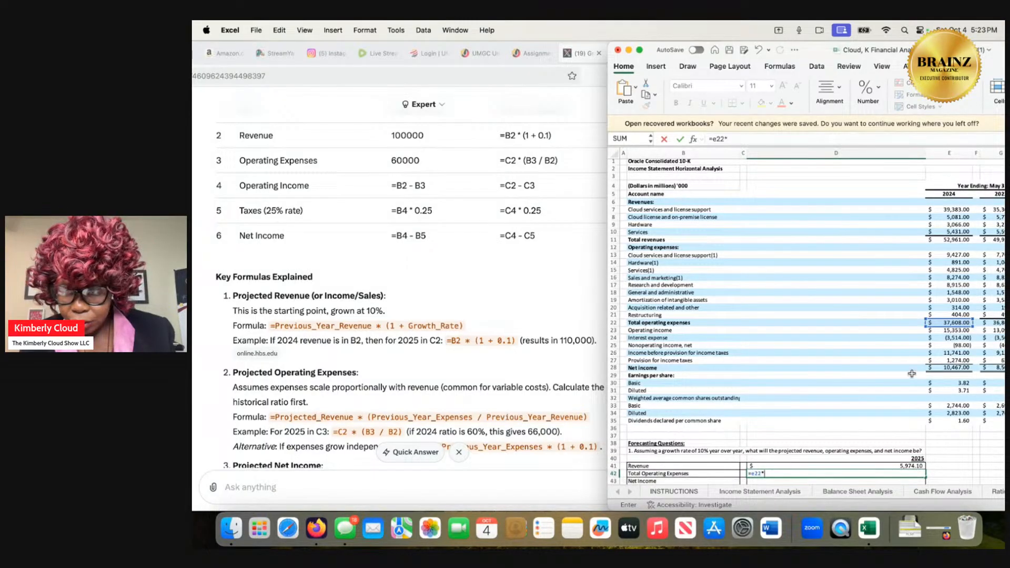
scroll(918, 374, down, 2)
scroll(911, 373, right, 2)
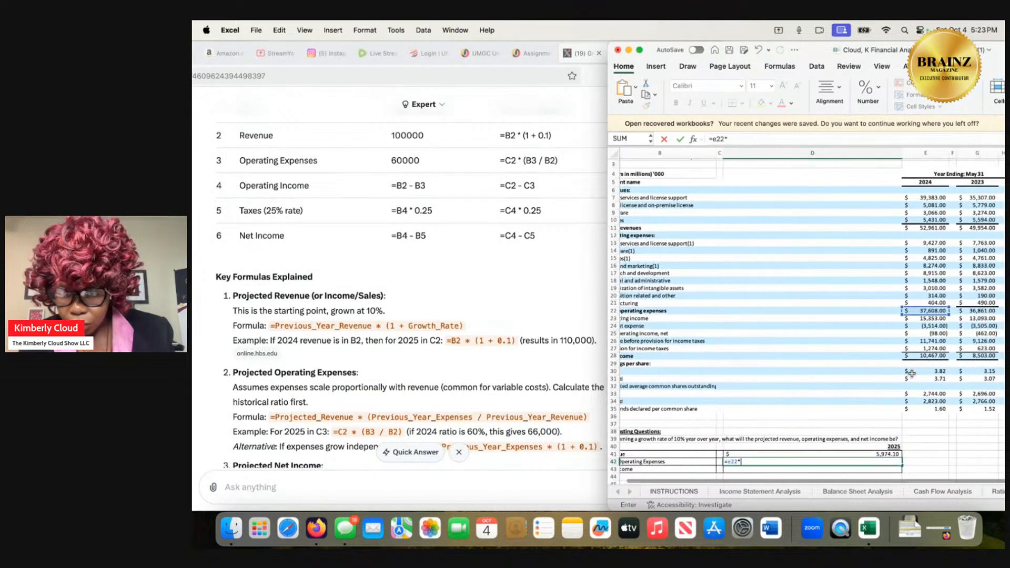
scroll(911, 374, down, 1)
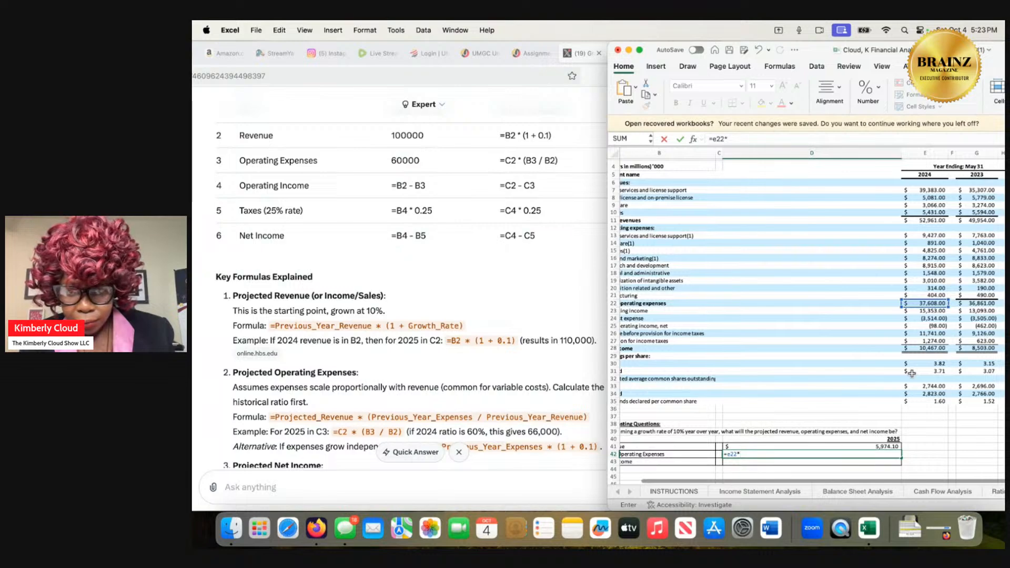
scroll(915, 368, right, 2)
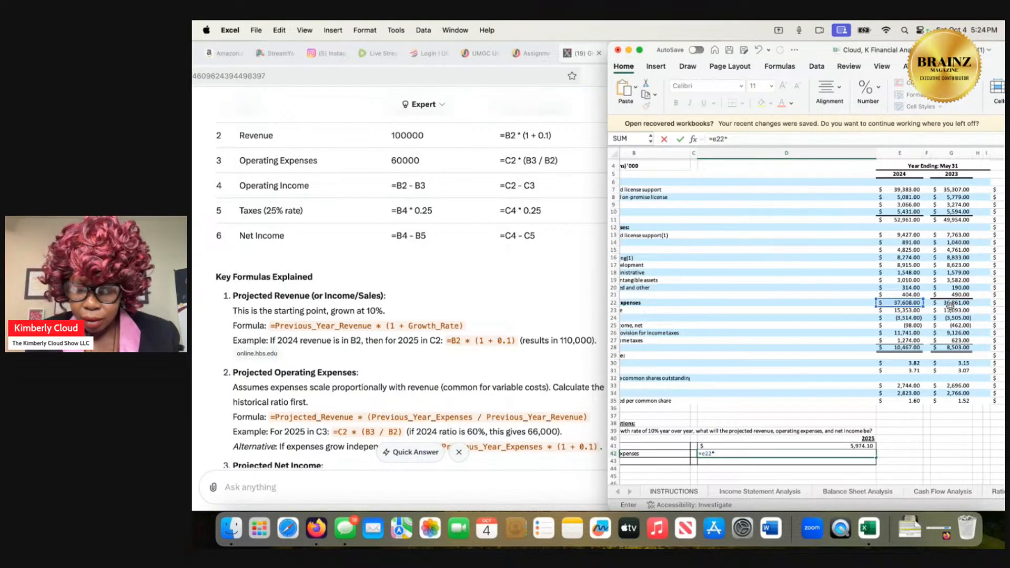
text(g22)
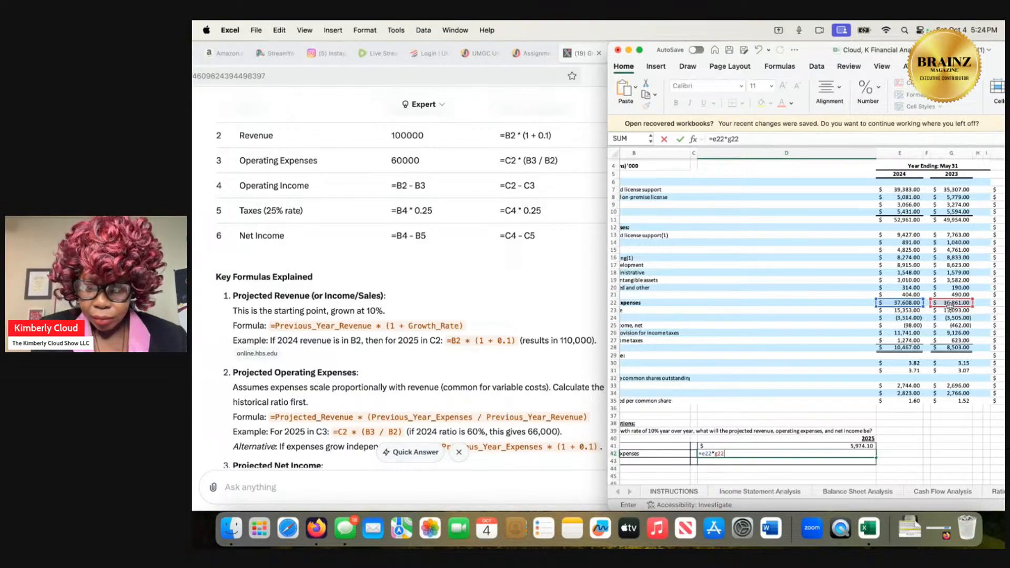
key(Return)
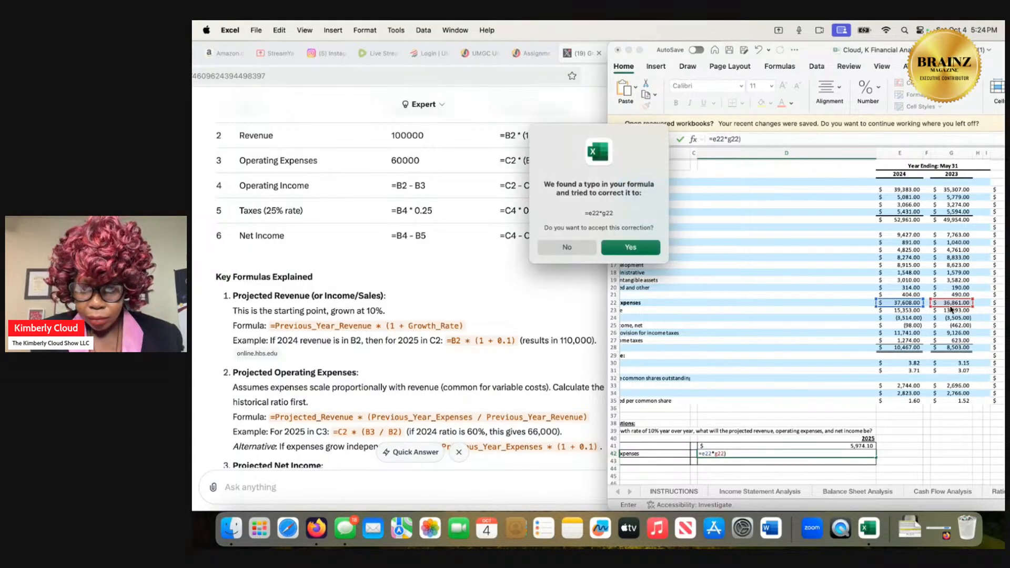
Decline the suggested correction and complete the Total Operating Expenses formula in D42 as =(E22*G22).
click(587, 247)
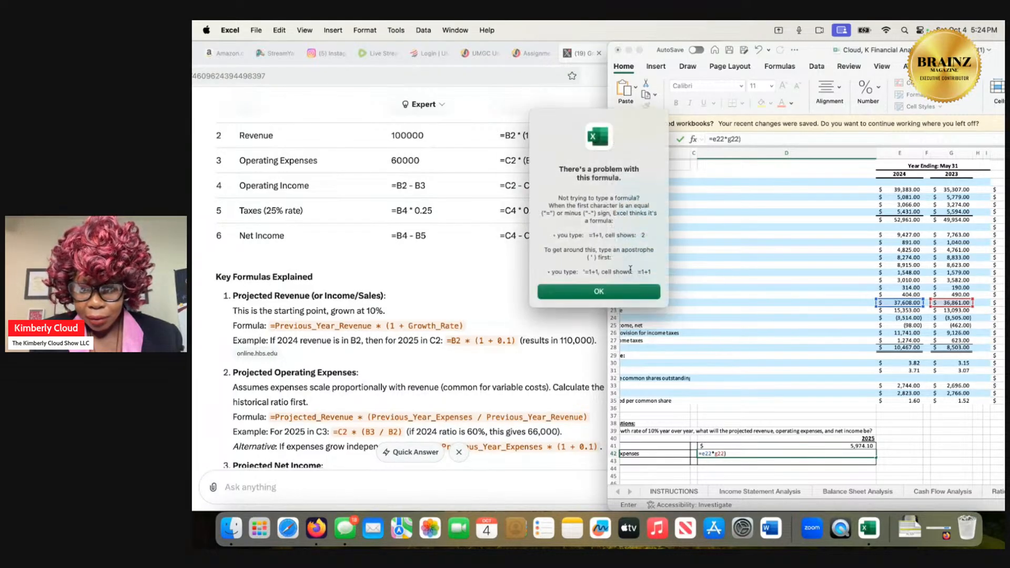
click(636, 289)
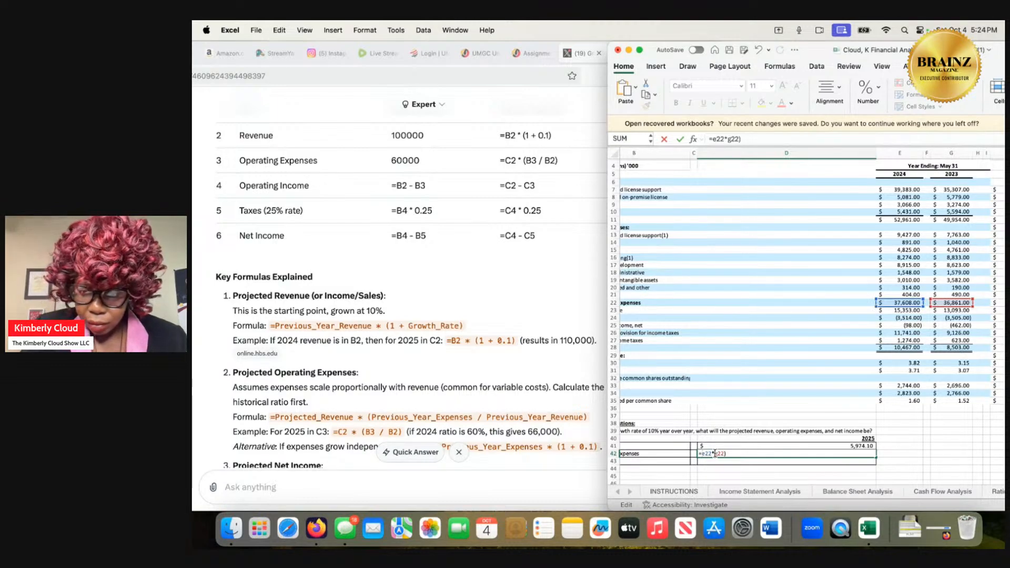
text(()
key(Return)
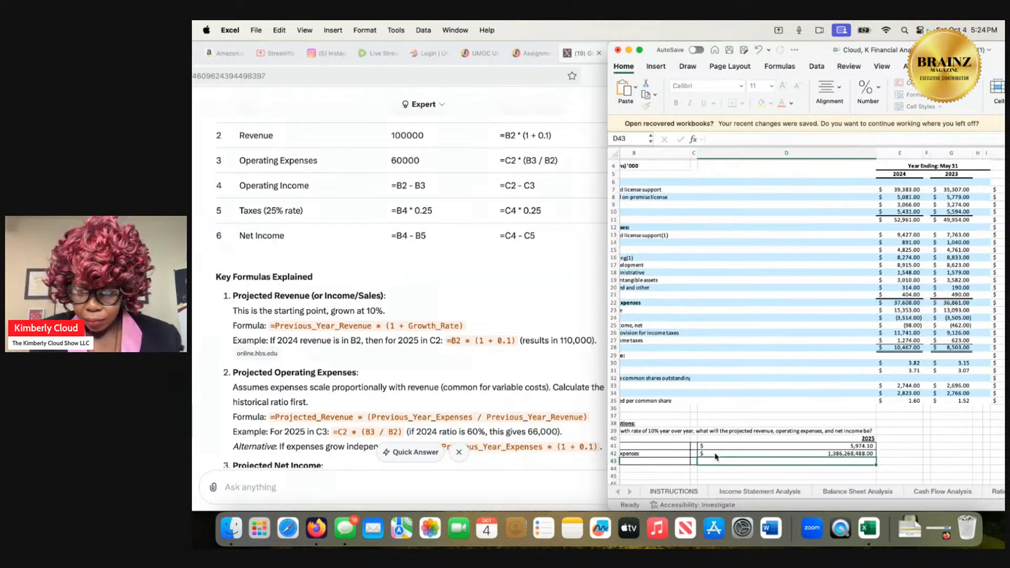
Review Grok's operating expenses formulas and move the =(E22*G22) formula from D42 to the Net Income cell D43.
scroll(715, 457, left, 2)
scroll(715, 457, down, 1)
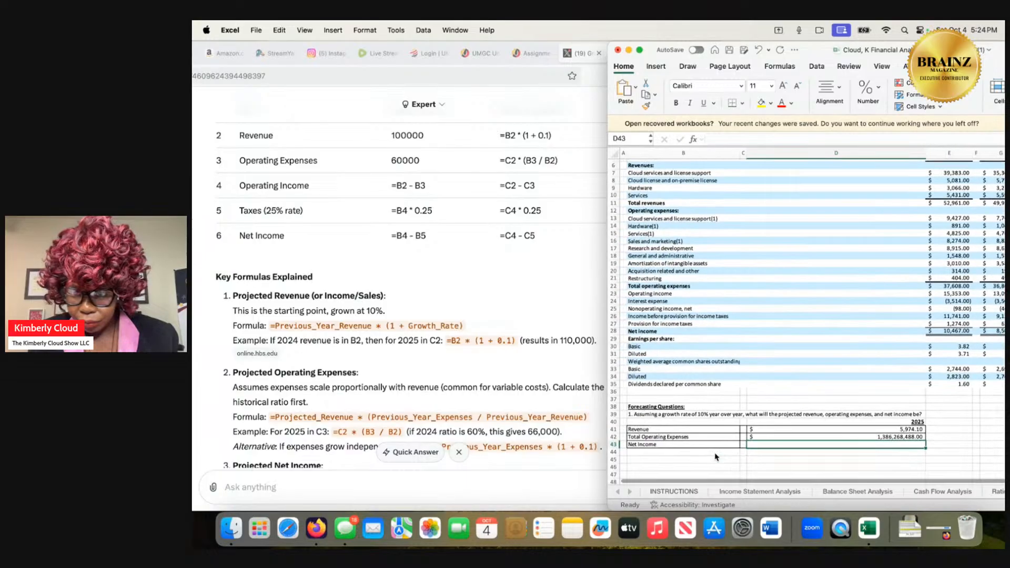
scroll(715, 457, right, 1)
scroll(715, 456, up, 1)
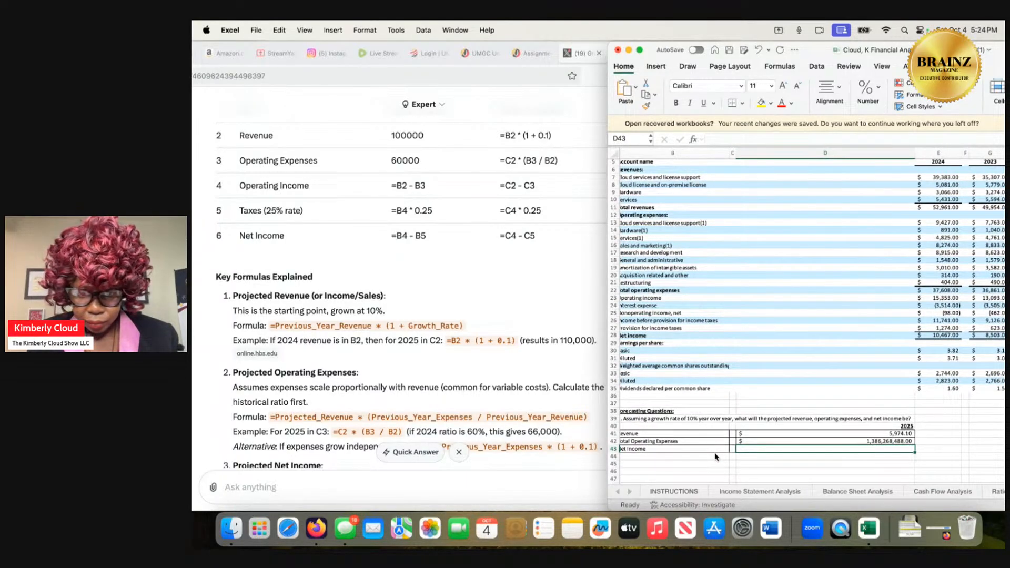
scroll(716, 457, down, 3)
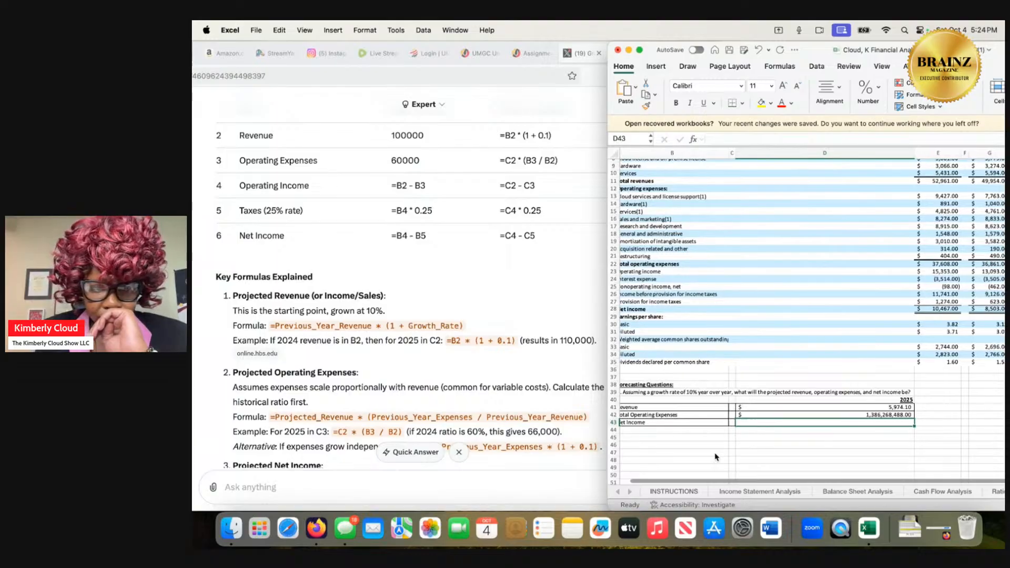
scroll(486, 427, down, 1)
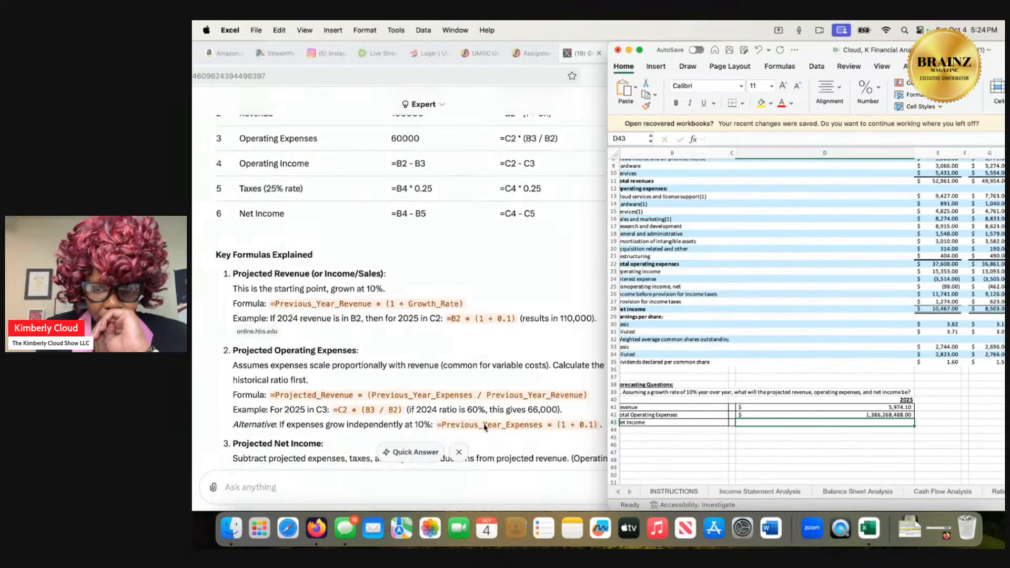
double_click(799, 413)
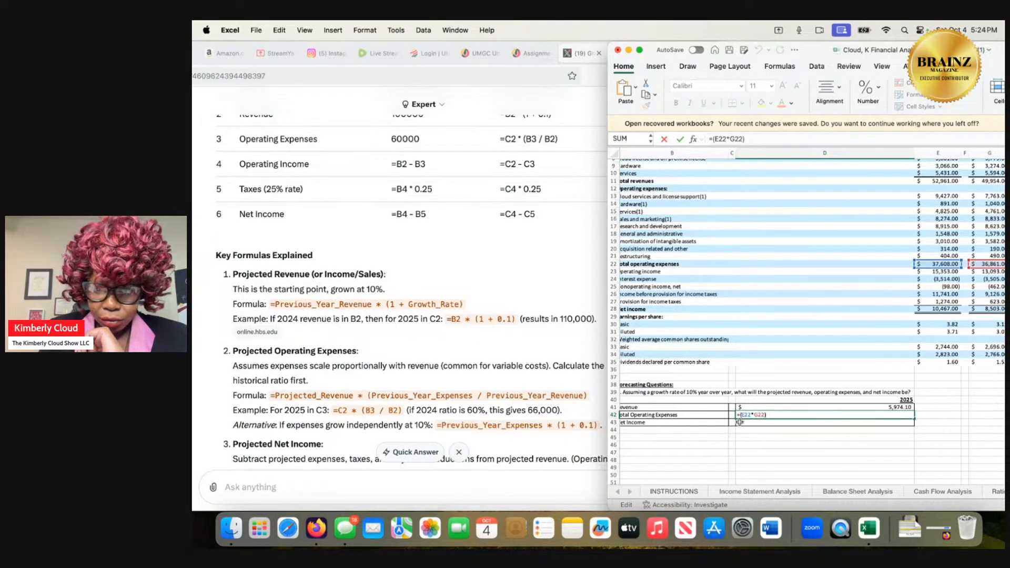
key(Return)
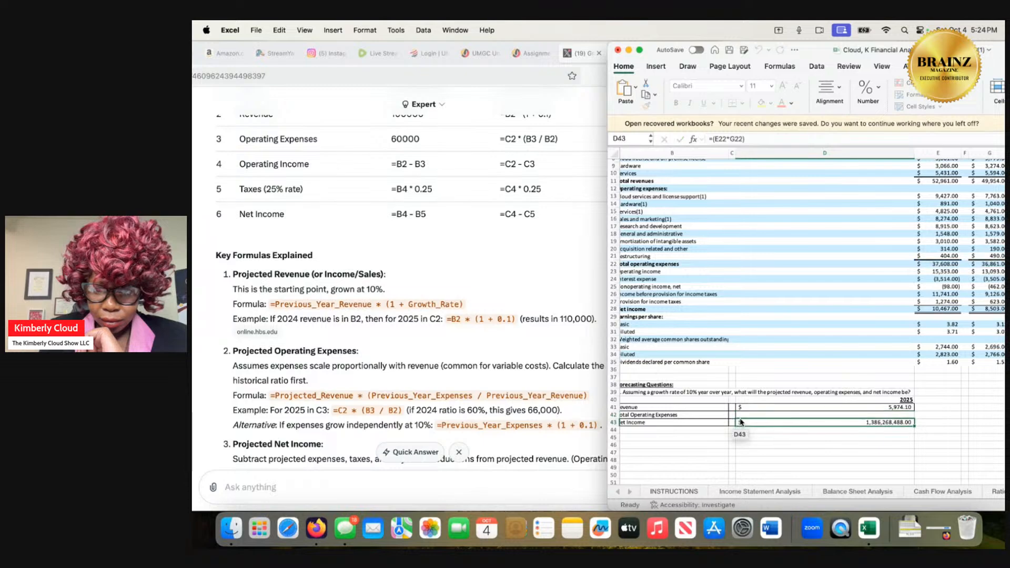
click(759, 415)
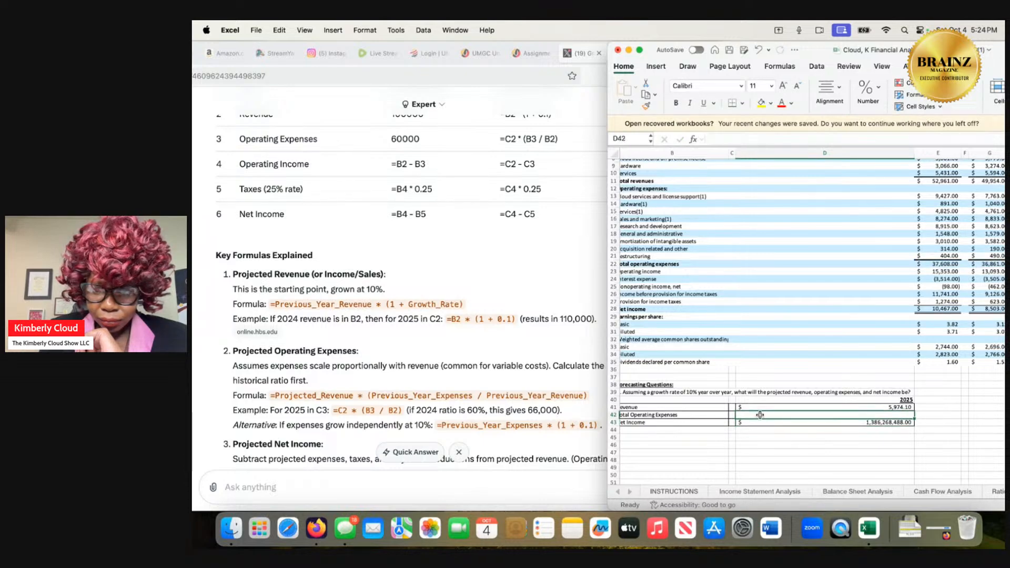
Begin the 2025 Total Operating Expenses formula in D42 with the projected revenue multiplied by an opening bracket, =5,974.10*(.
double_click(759, 415)
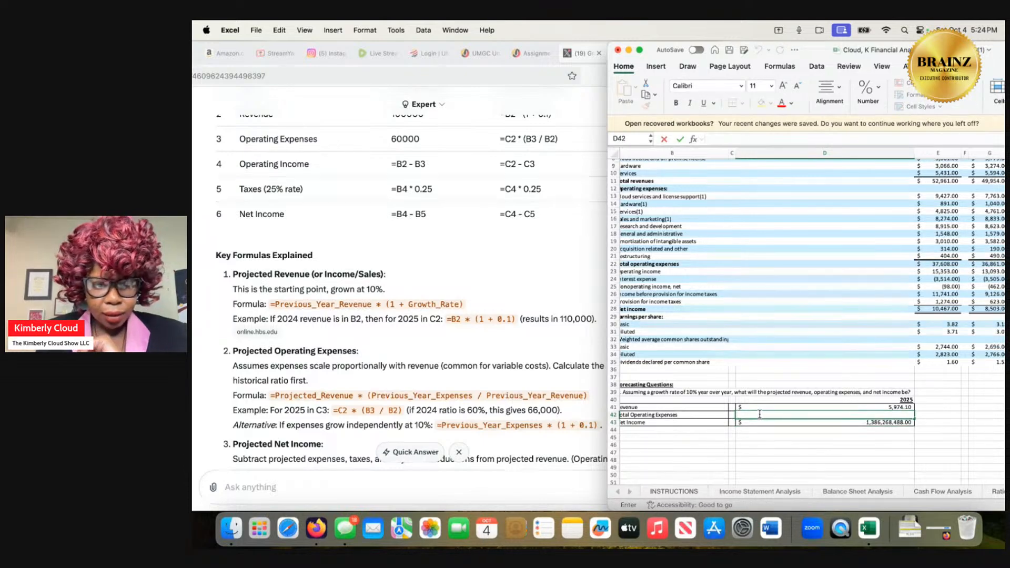
text(=5)
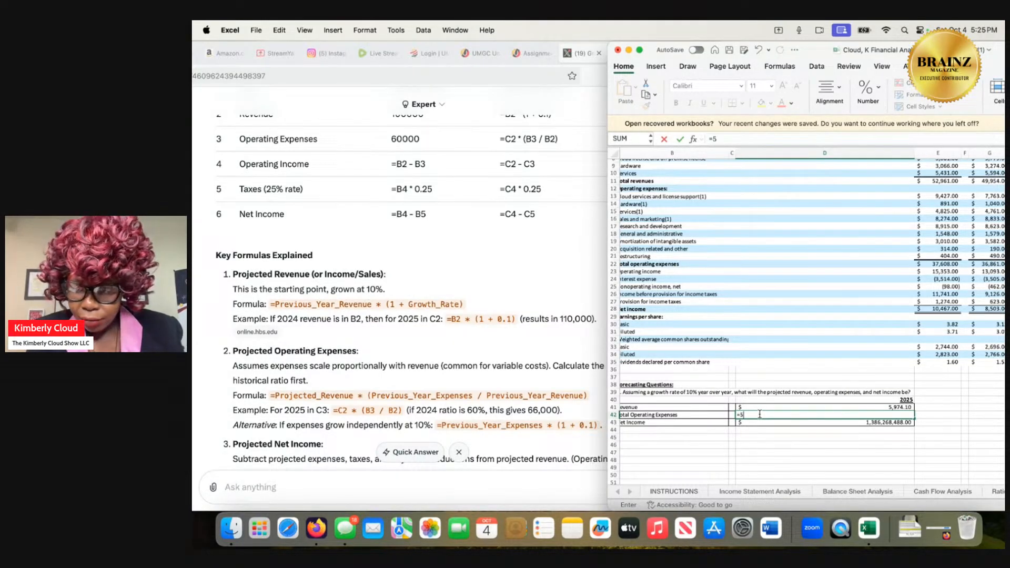
text(,97)
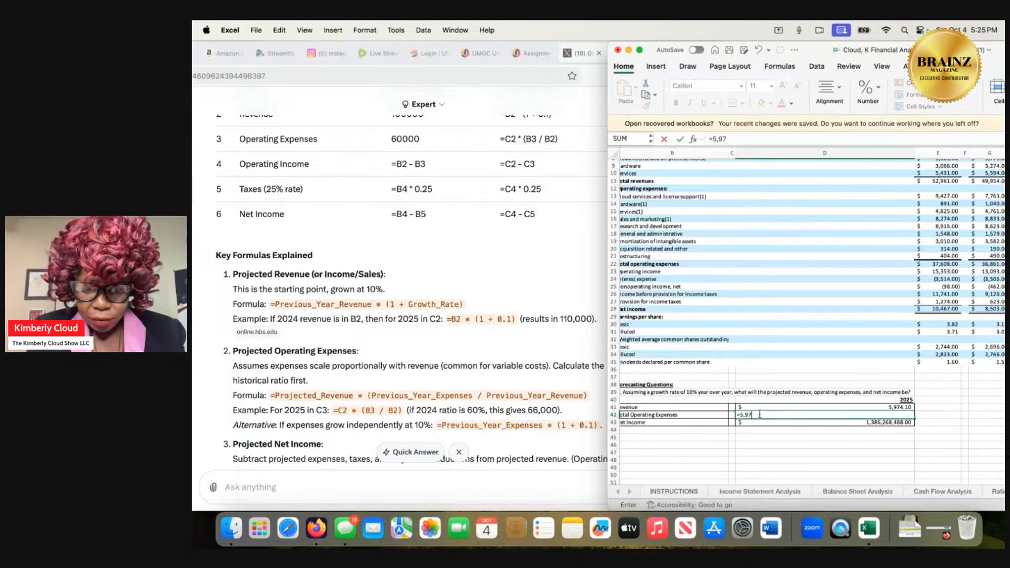
text(4.10)
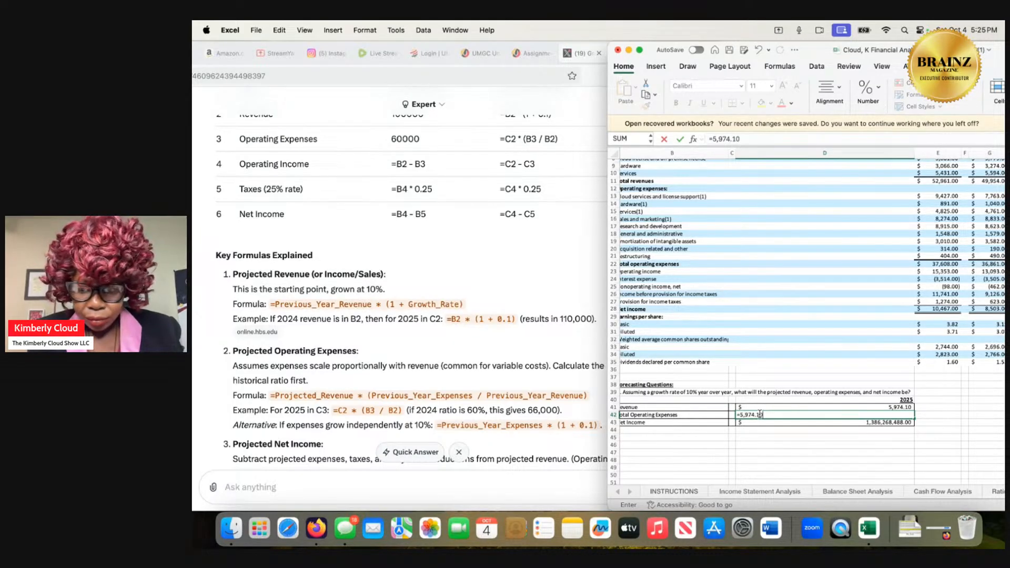
text(*()
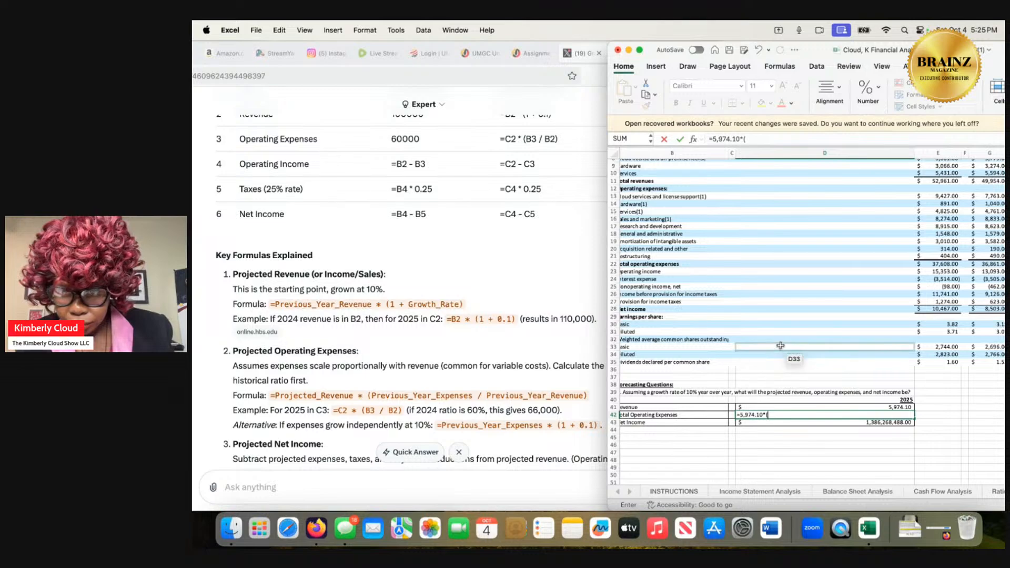
scroll(780, 346, up, 1)
scroll(780, 345, left, 1)
scroll(781, 345, up, 1)
scroll(781, 346, right, 1)
scroll(780, 346, up, 2)
scroll(780, 345, right, 1)
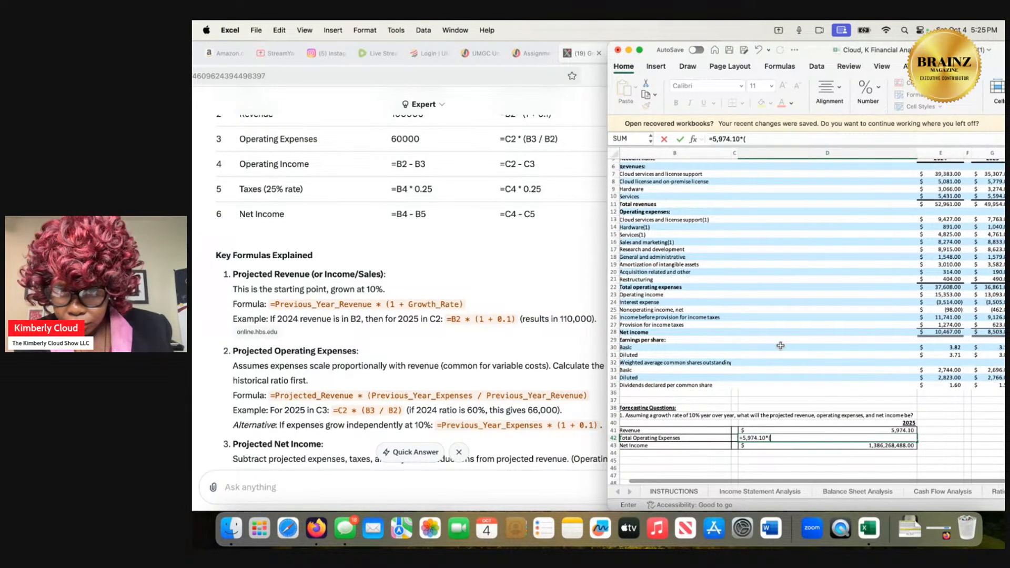
scroll(780, 346, up, 1)
scroll(781, 345, left, 1)
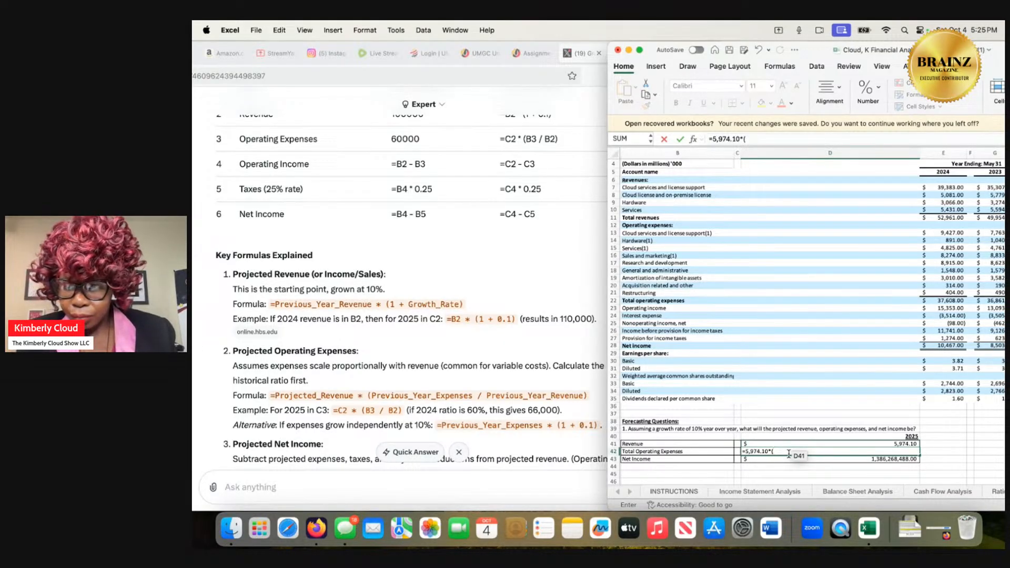
text(37)
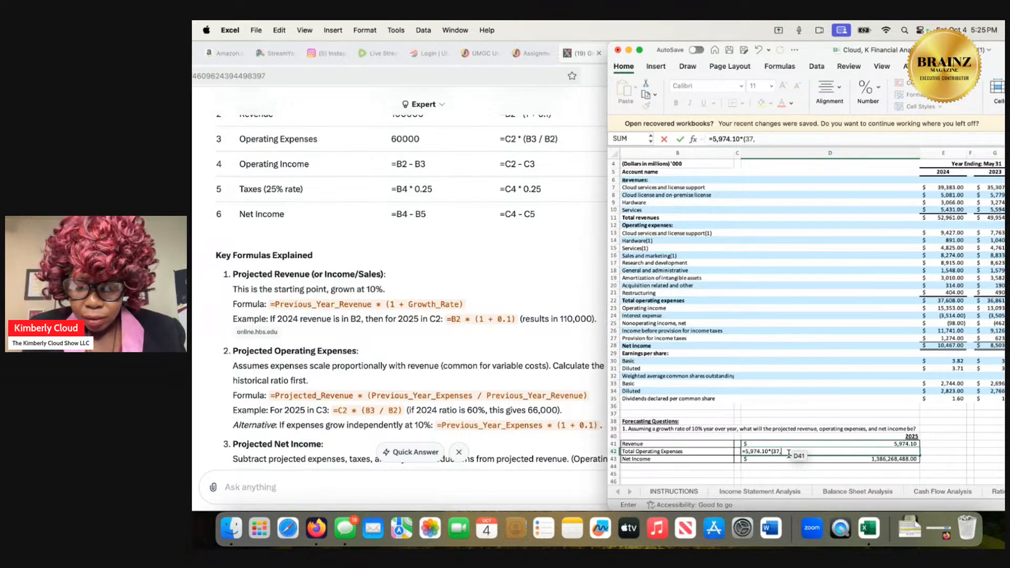
text(,60)
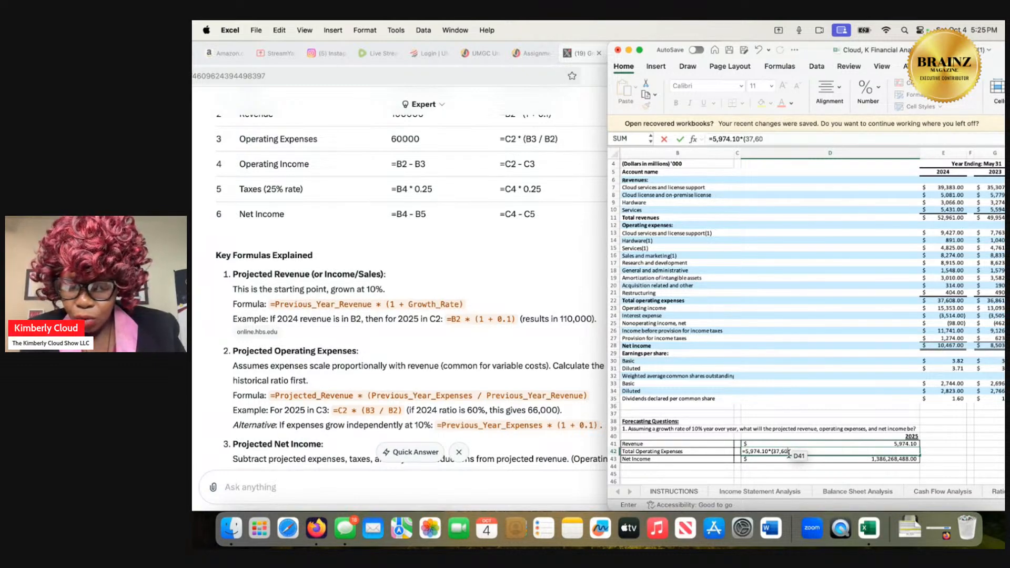
text(8)
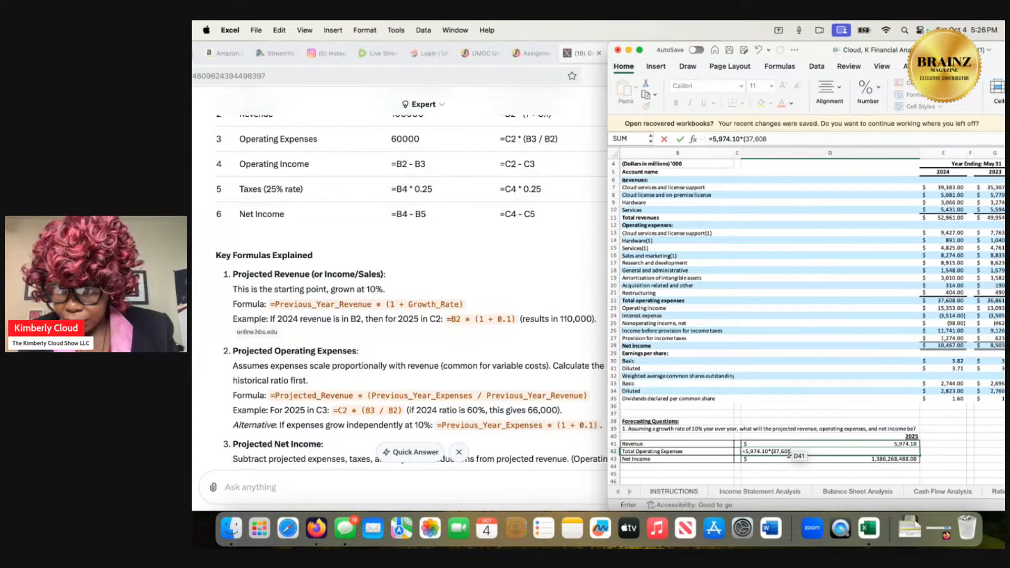
text(.00/)
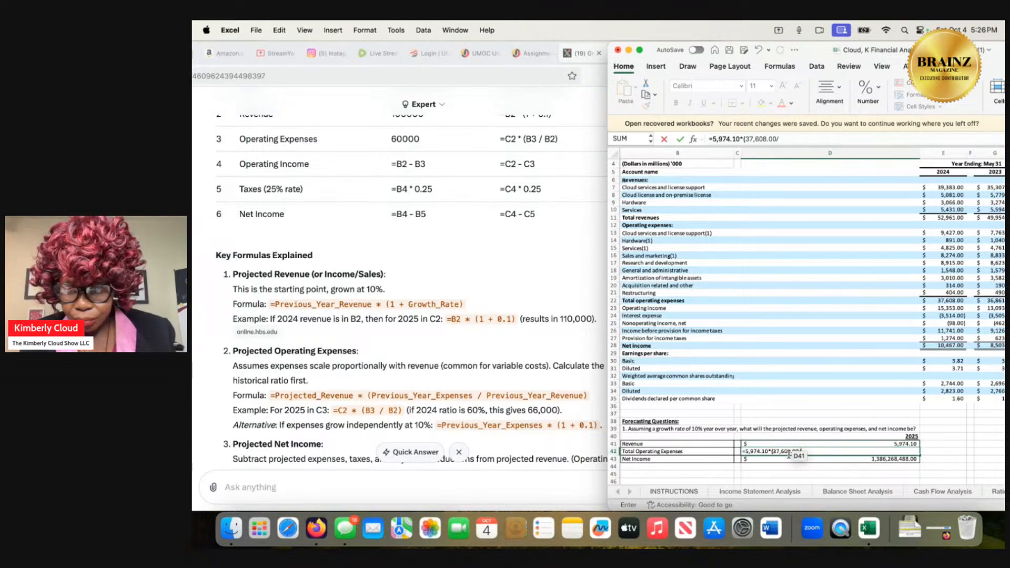
key(BackSpace)
key(BackSpace)
key(BackSpace)
key(BackSpace)
key(BackSpace)
key(BackSpace)
key(BackSpace)
key(BackSpace)
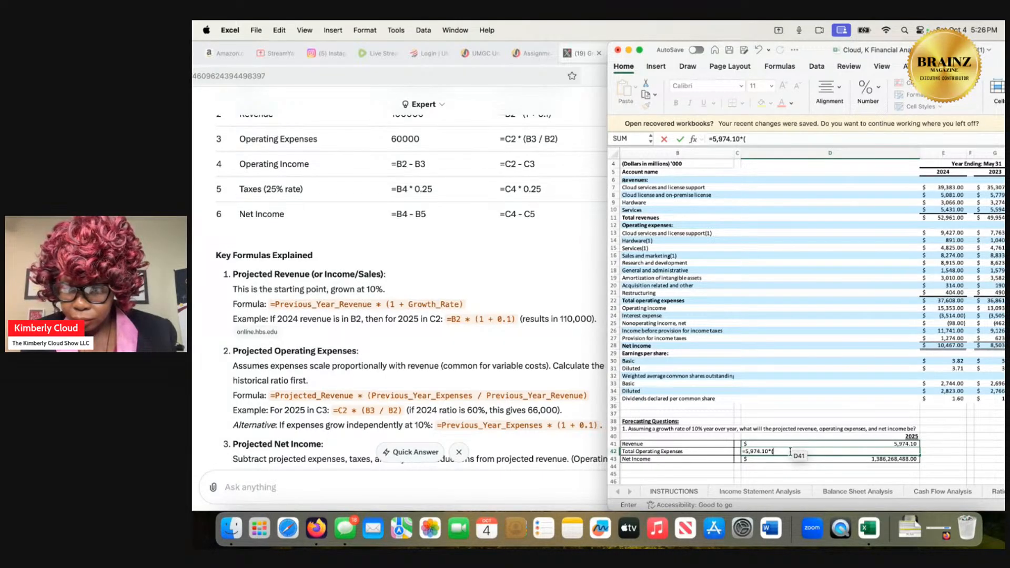
Add the 2023 total operating expenses, 36,861.00, and a division sign inside the bracket of the D42 formula.
scroll(816, 400, right, 2)
scroll(816, 401, down, 1)
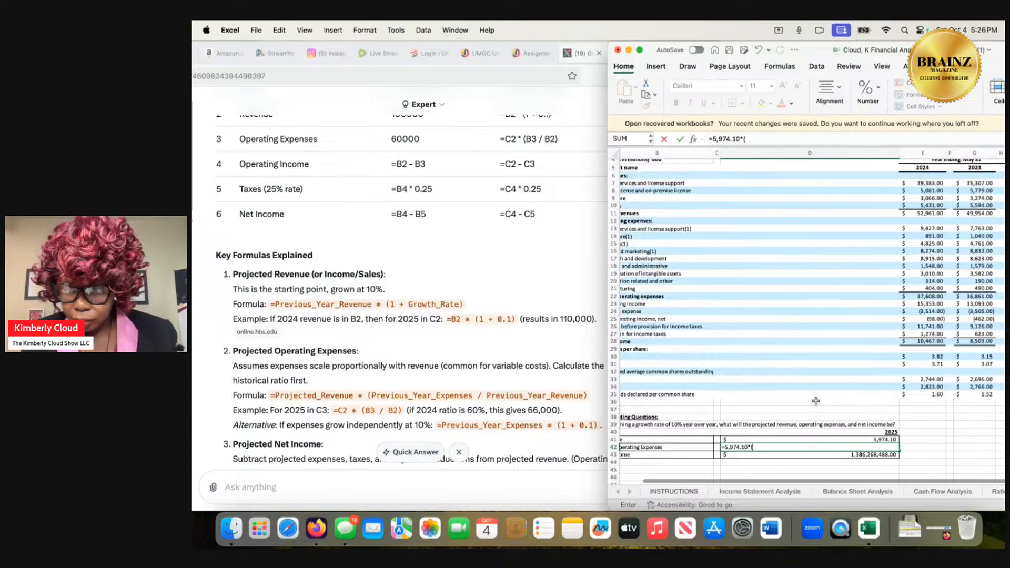
text(36)
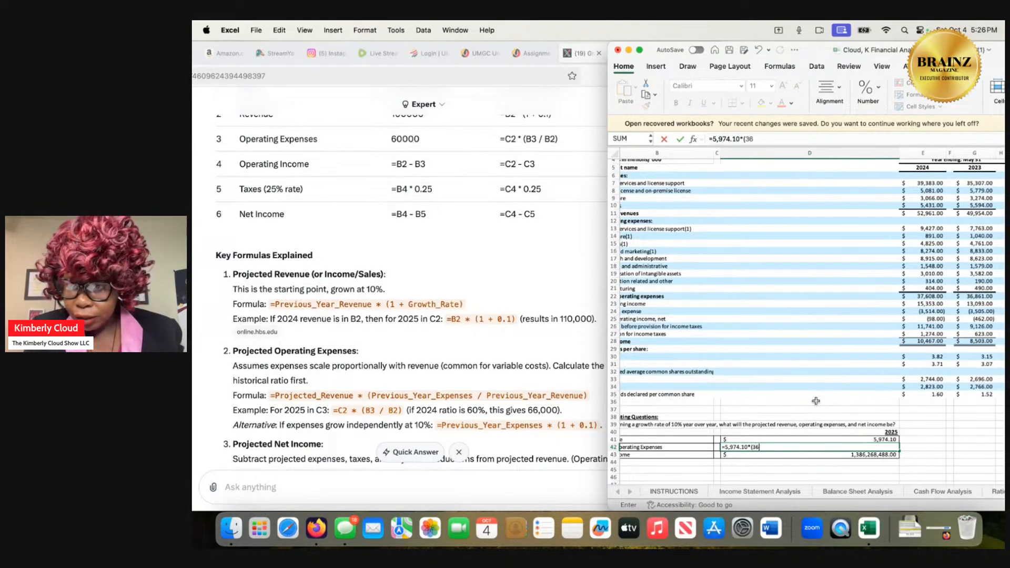
text(,86)
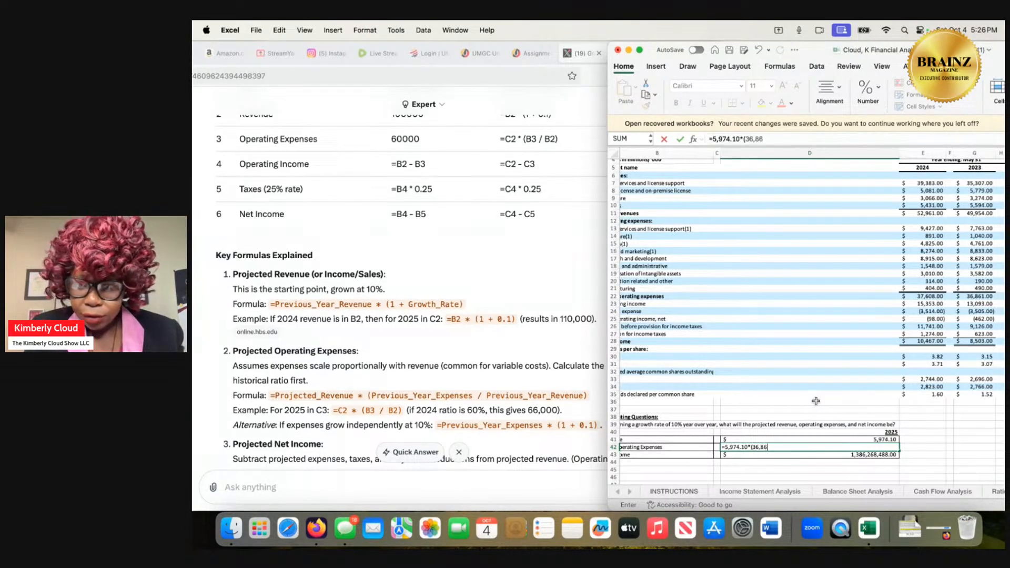
text(1)
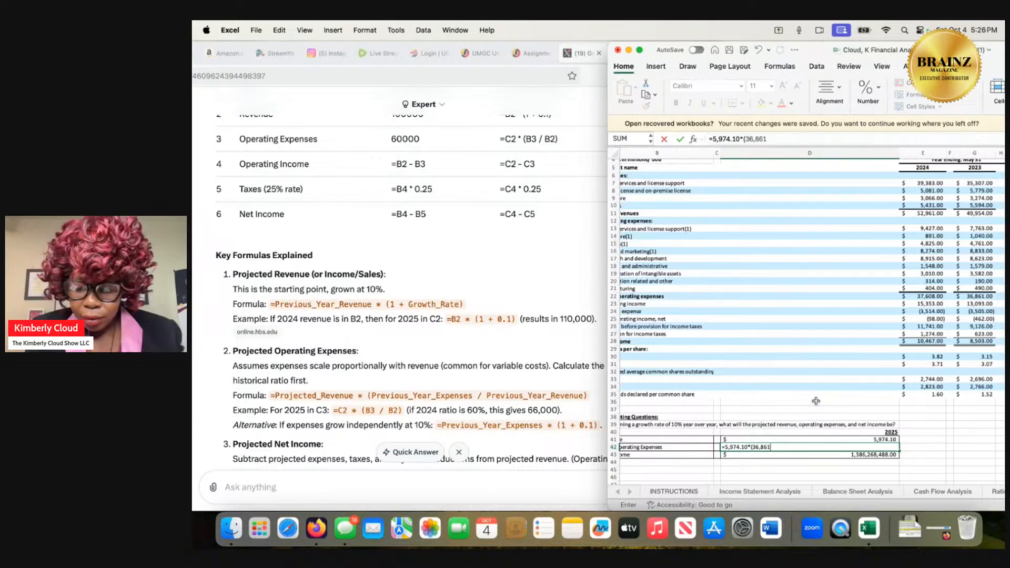
text(.)
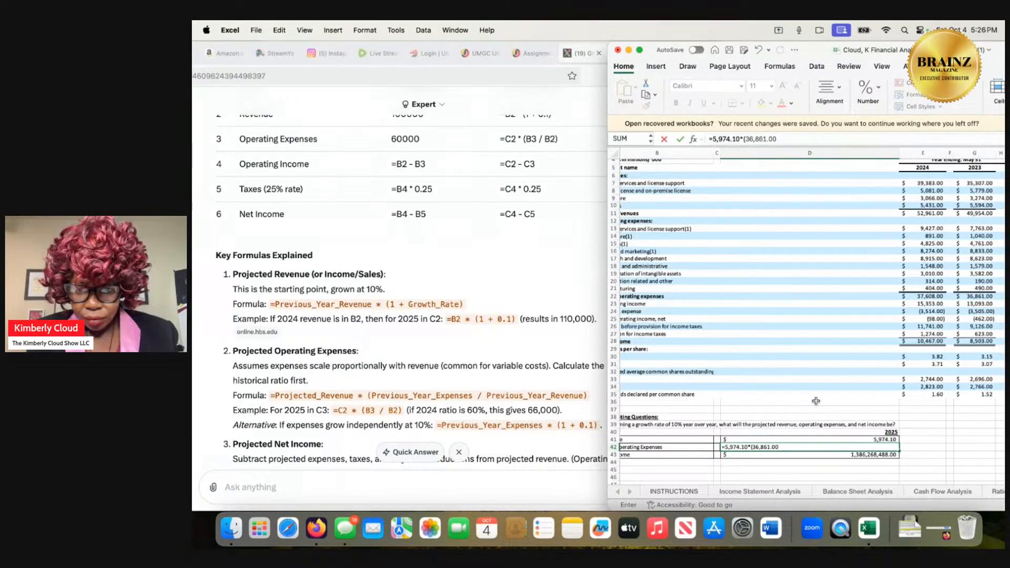
scroll(816, 401, left, 2)
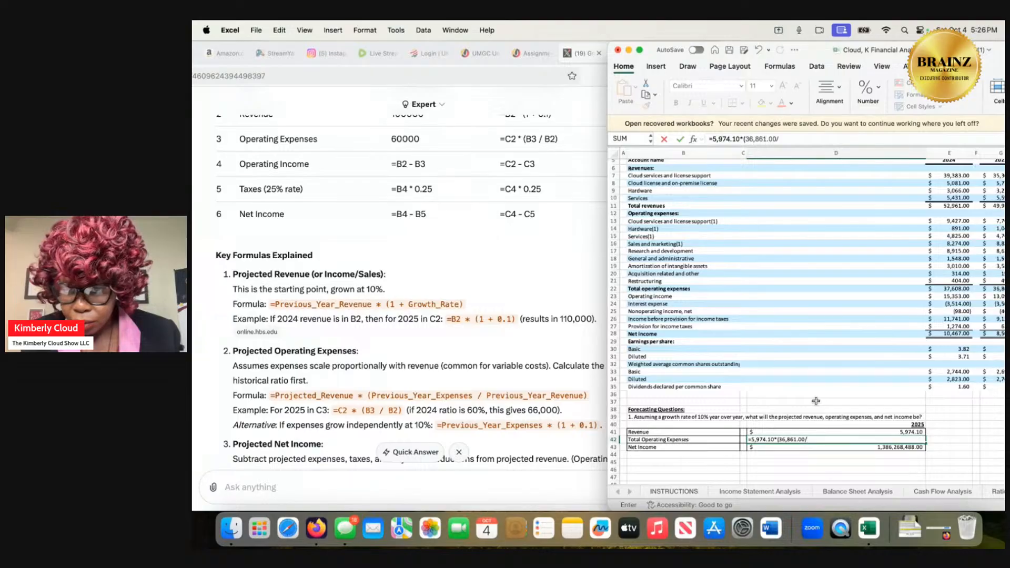
Add the 2023 total revenues as the divisor, 49954, and try to submit the D42 formula.
scroll(816, 400, down, 1)
scroll(815, 401, right, 2)
scroll(814, 401, down, 1)
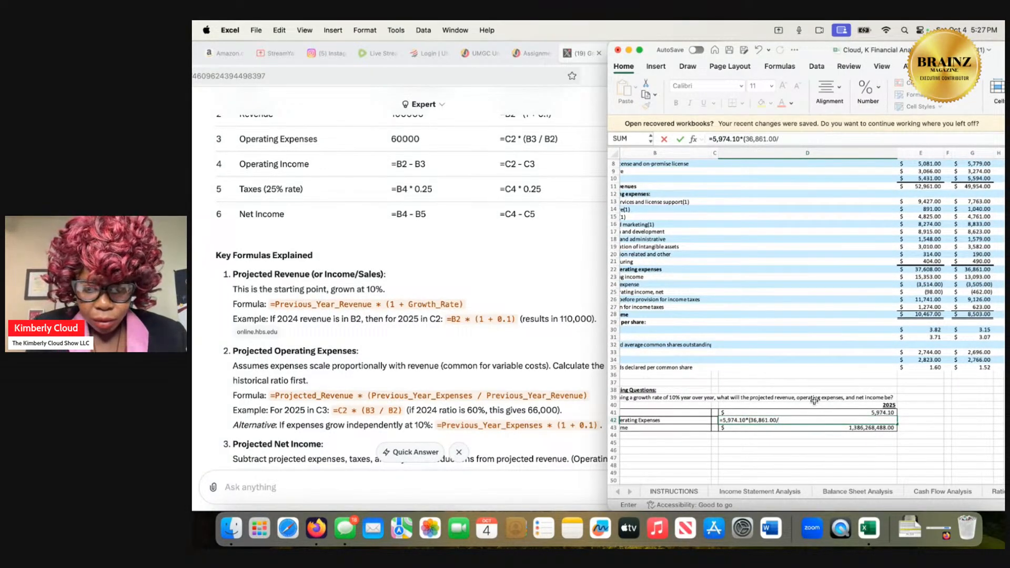
text(9)
text(9)
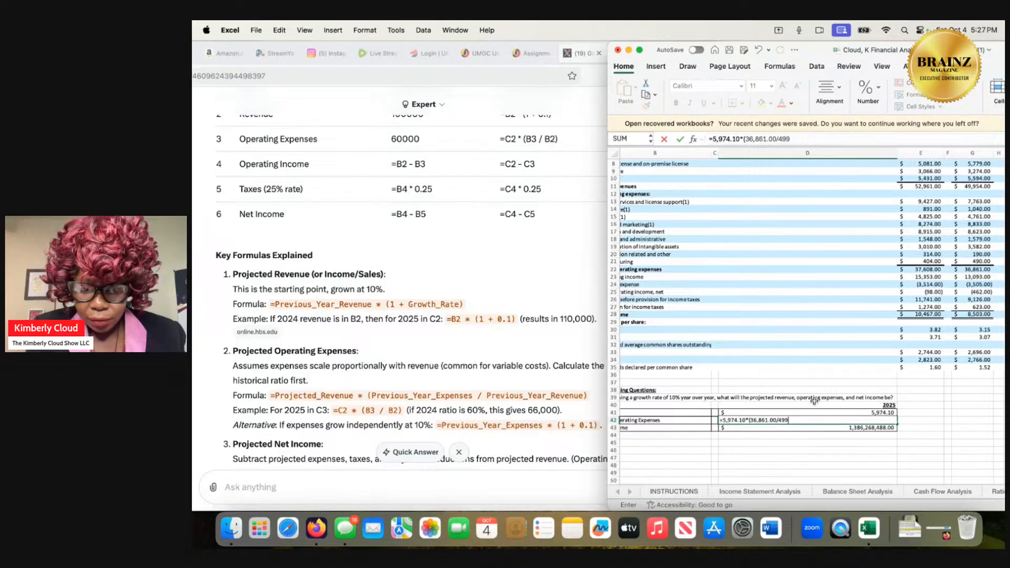
text(54)
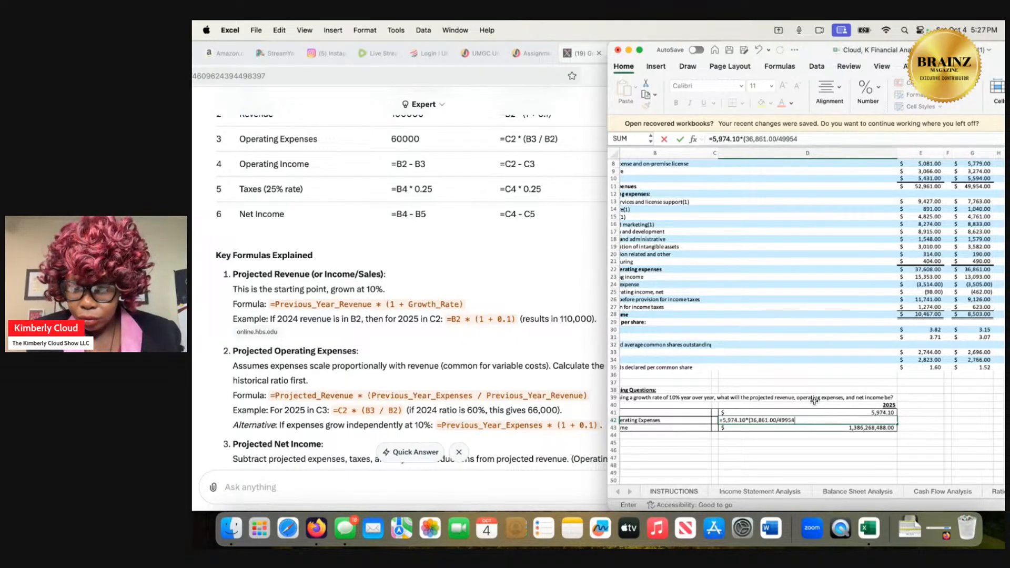
key(Return)
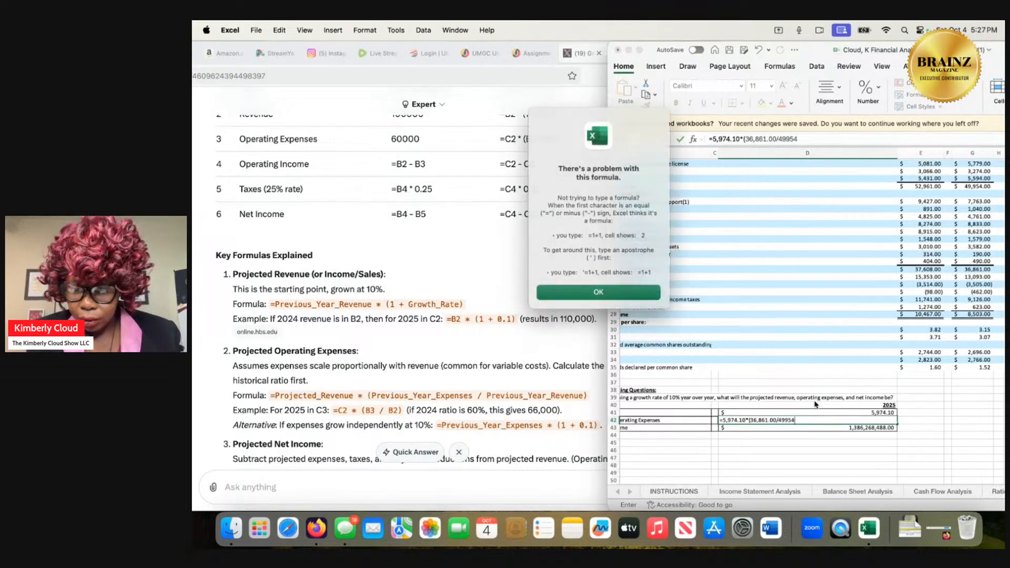
click(639, 294)
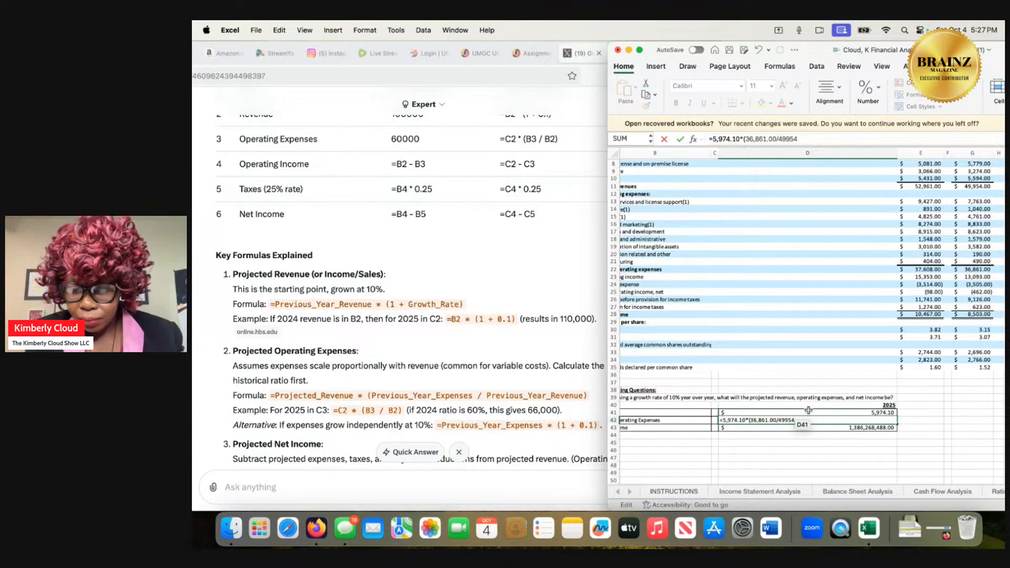
Add the thousands comma and closing bracket, and try to submit the D42 formula as =5,974.10*(36,861.00/49,954).
text(,)
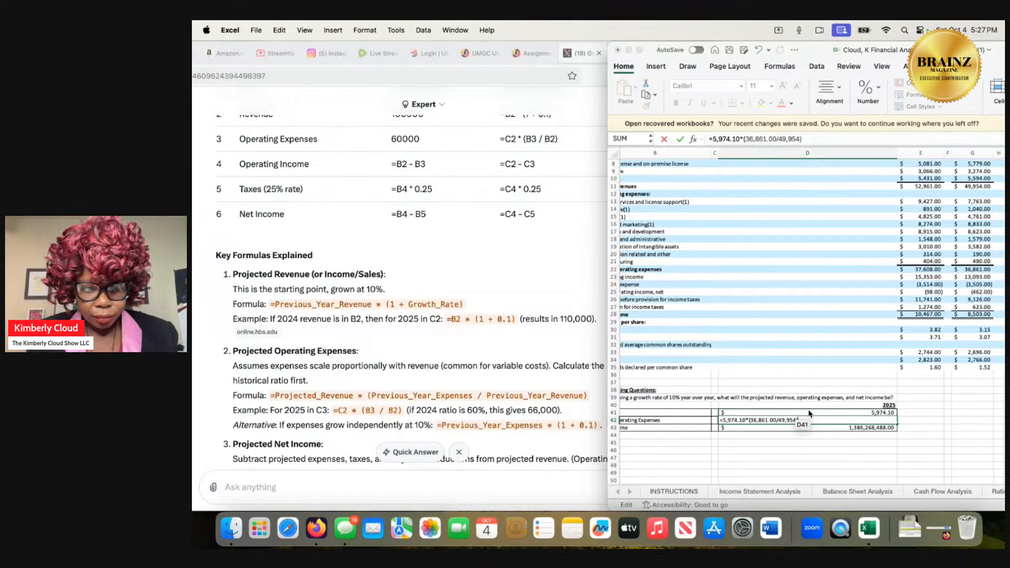
key(Return)
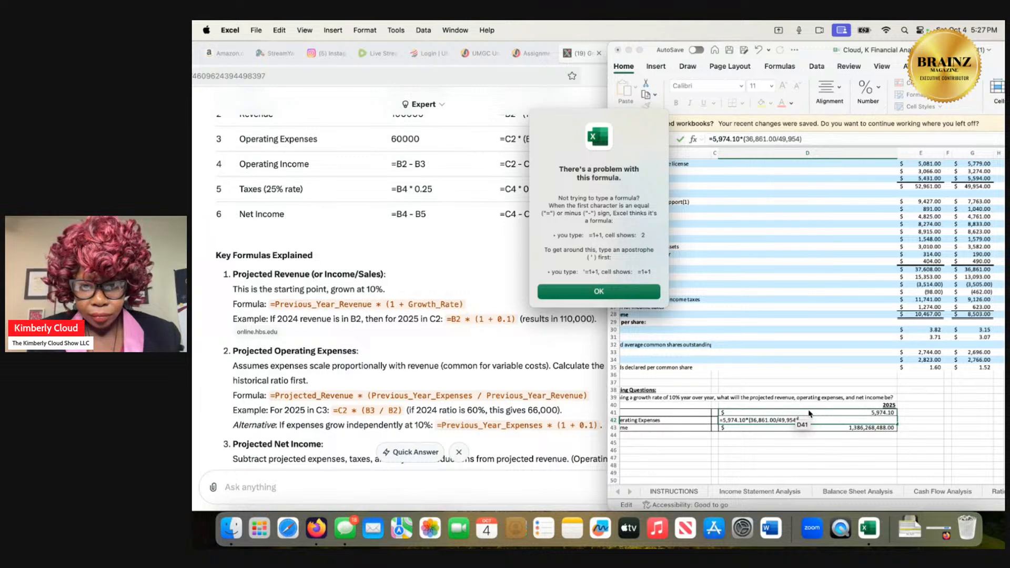
key(Return)
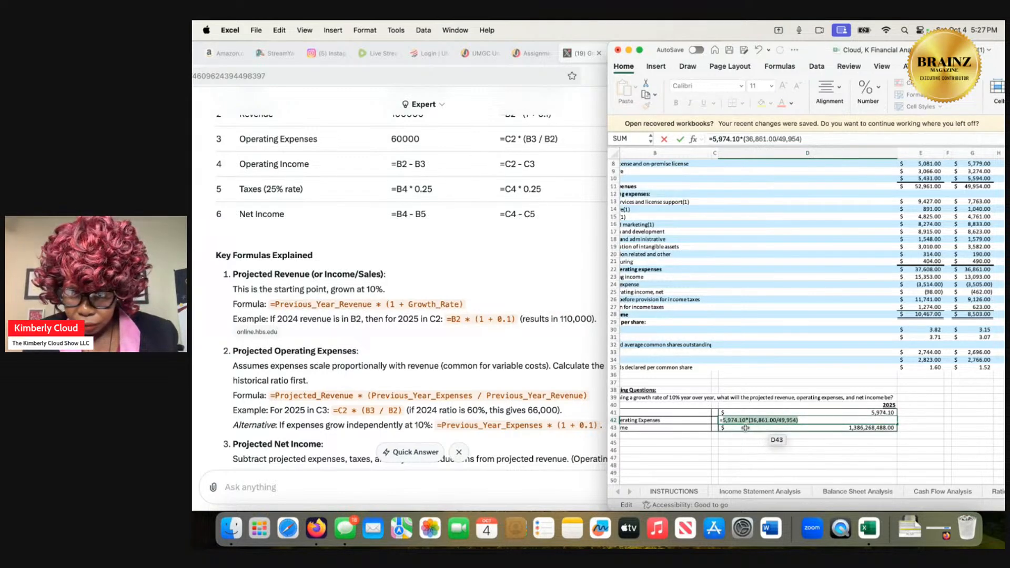
Remove the decimals from the operating expenses figure and try to submit D42 as =5,974.10*(36,861/49,954).
click(772, 423)
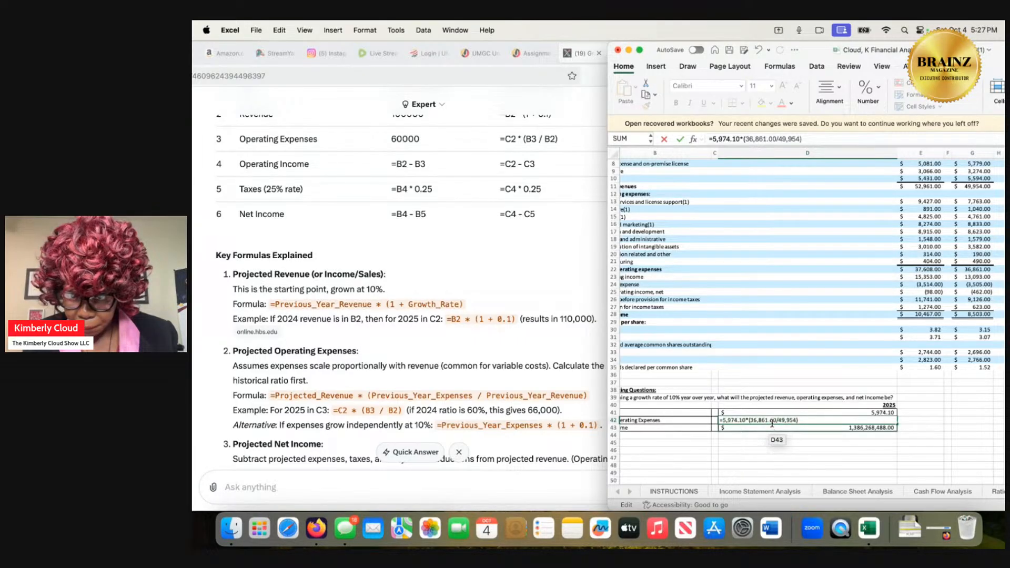
key(BackSpace)
key(BackSpace)
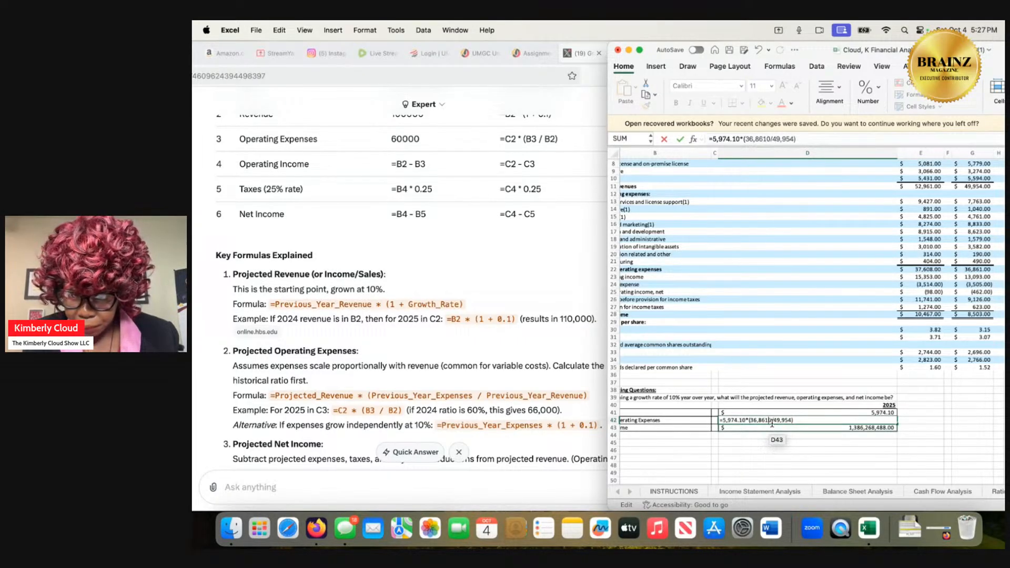
key(BackSpace)
key(BackSpace)
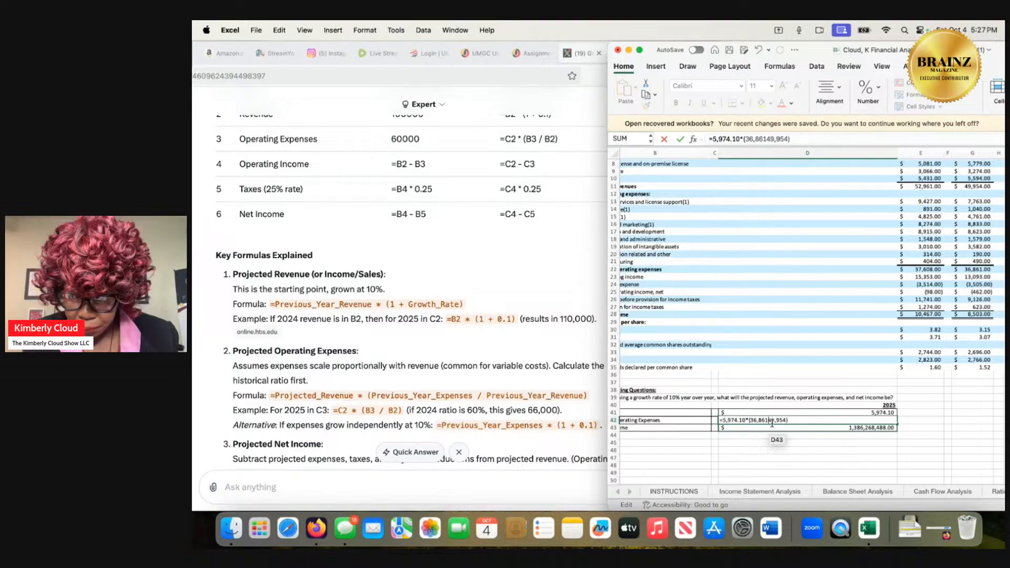
text(/)
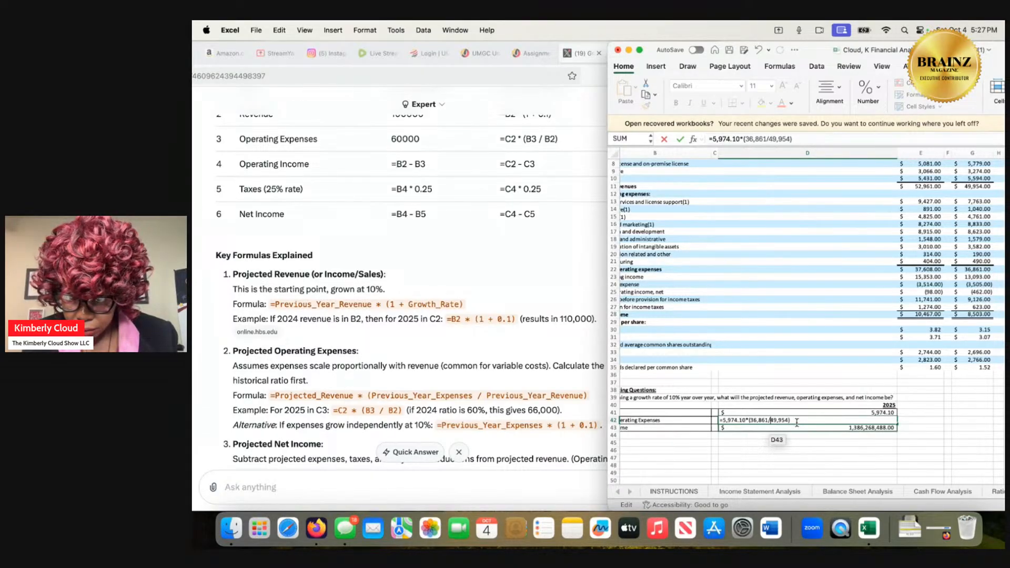
key(Return)
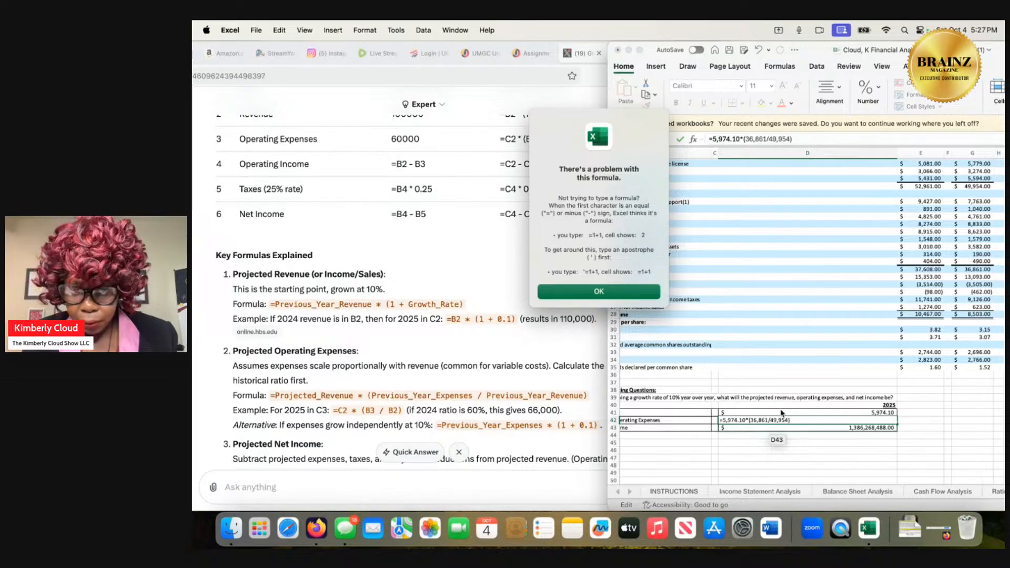
click(647, 293)
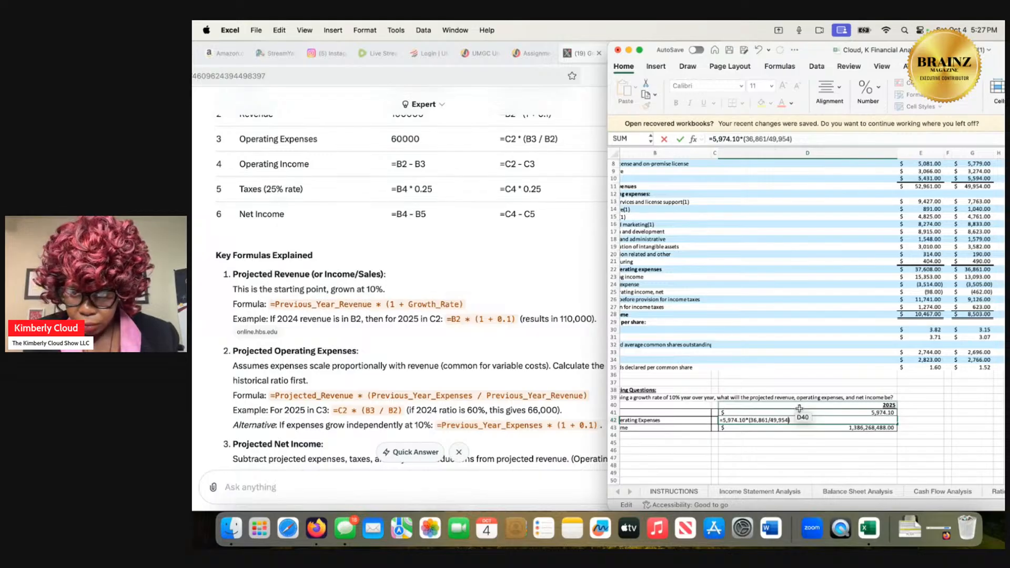
Clear the figures inside the bracket of the D42 formula, leaving =5,974.10*().
key(BackSpace)
key(BackSpace)
key(BackSpace)
key(BackSpace)
key(BackSpace)
key(BackSpace)
key(BackSpace)
key(BackSpace)
key(BackSpace)
key(BackSpace)
key(BackSpace)
key(BackSpace)
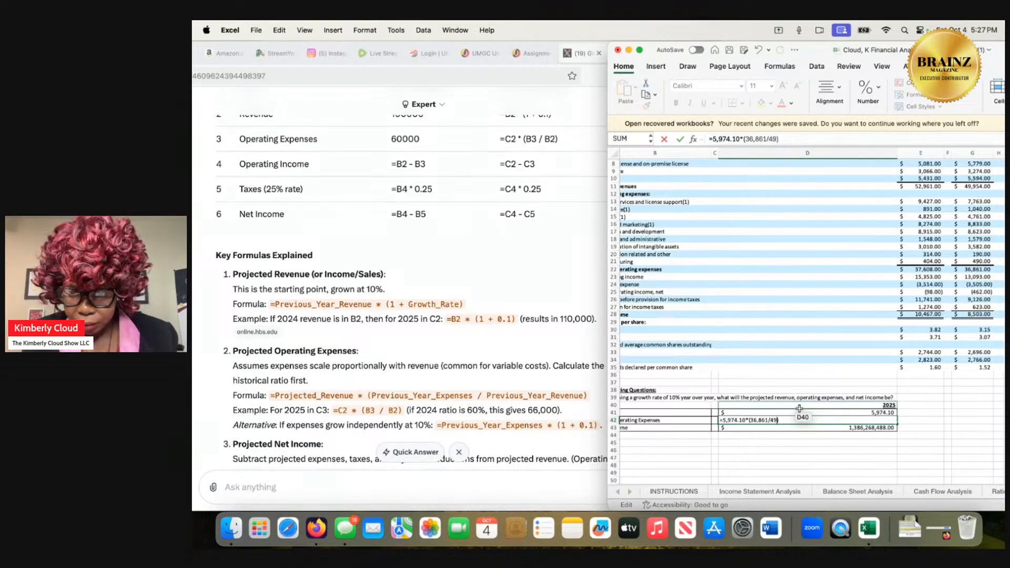
key(BackSpace)
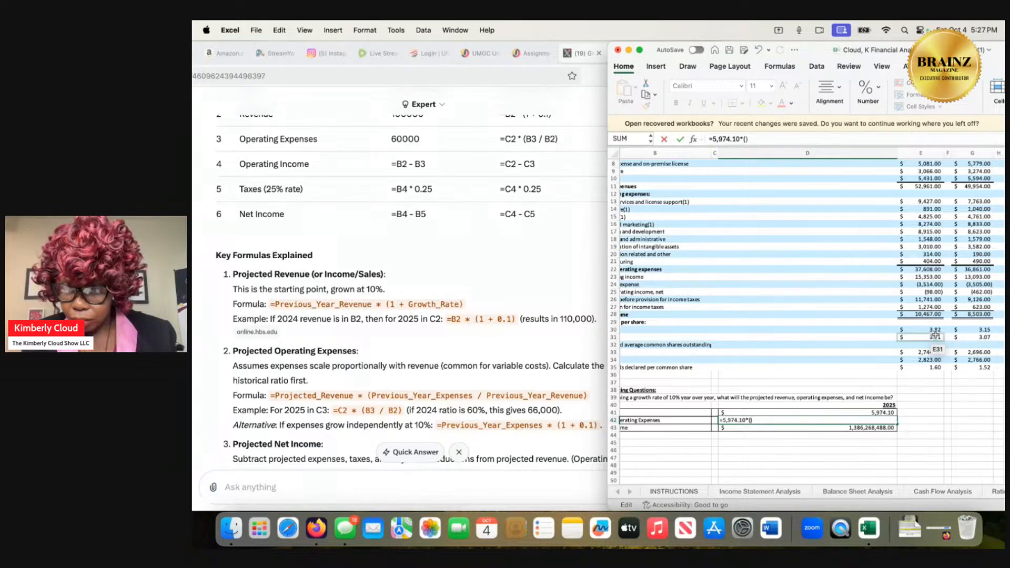
Fill the bracket with the 2024 operating expenses to revenue ratio, e22/e11, and submit D42 with the suggested correction =5974.10*(e22/e11).
scroll(935, 334, up, 2)
scroll(935, 333, left, 1)
scroll(935, 334, left, 2)
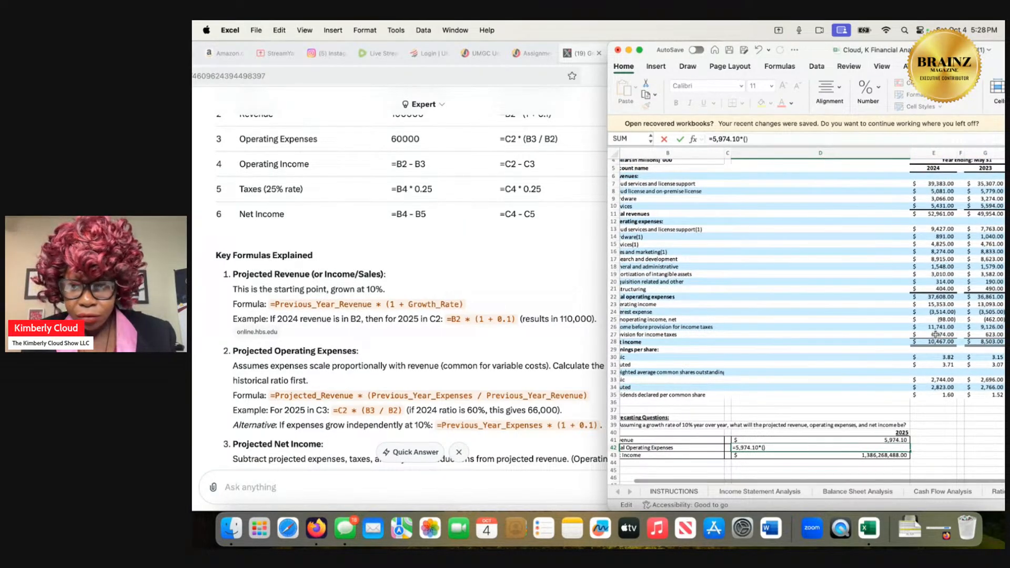
scroll(935, 333, right, 2)
scroll(936, 333, left, 3)
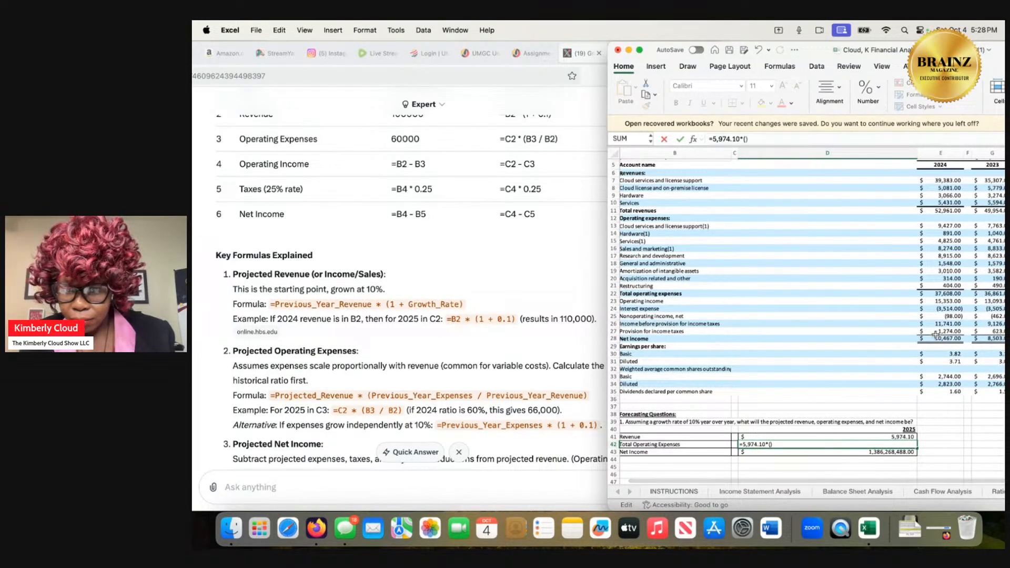
scroll(935, 333, down, 1)
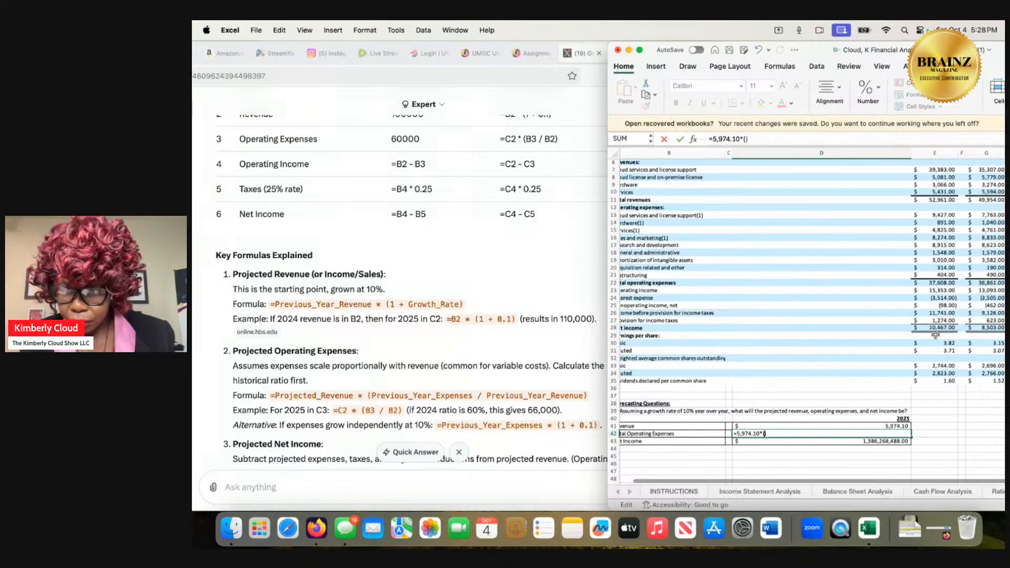
scroll(936, 333, down, 1)
scroll(935, 334, up, 3)
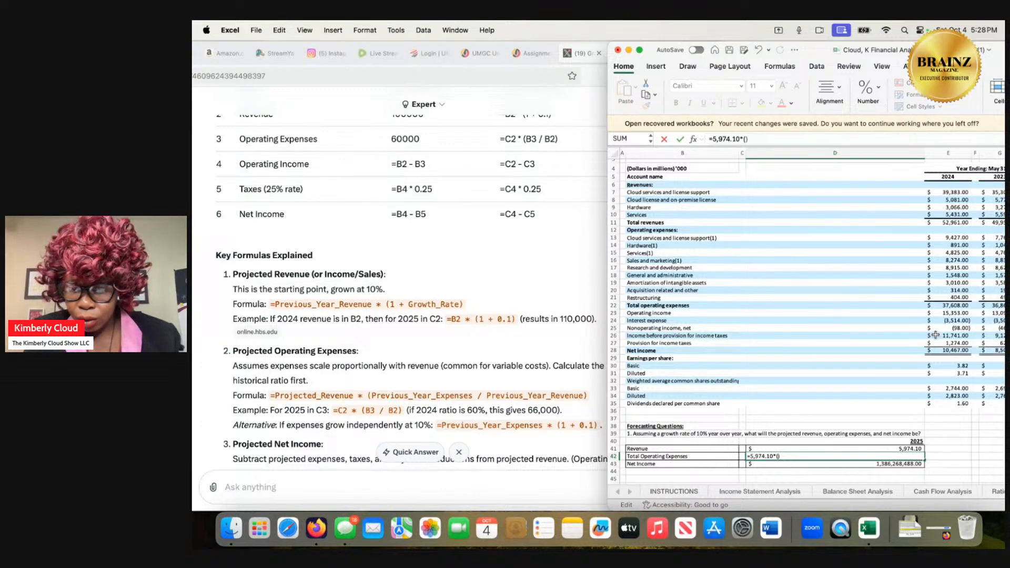
text(e22)
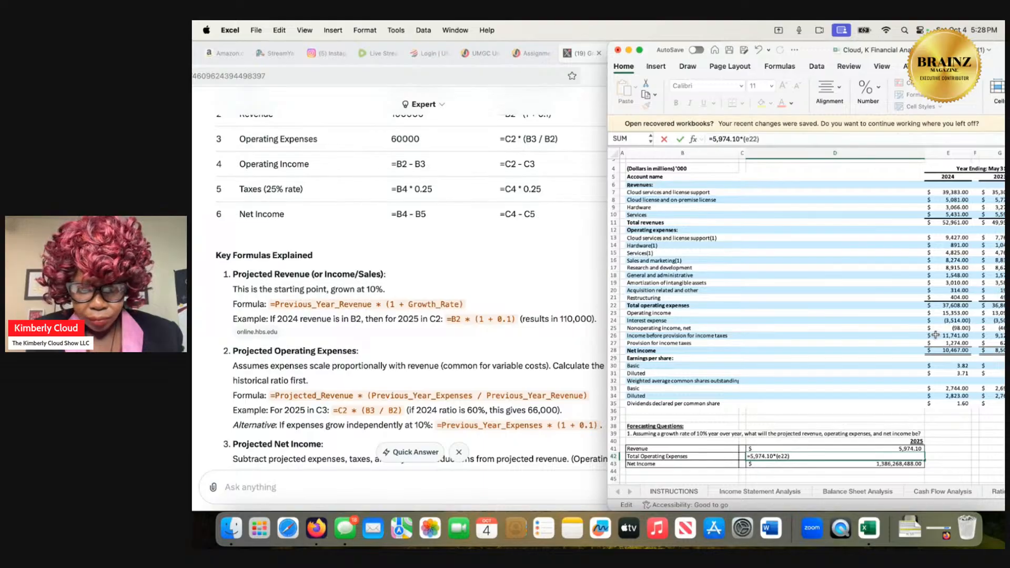
text(/)
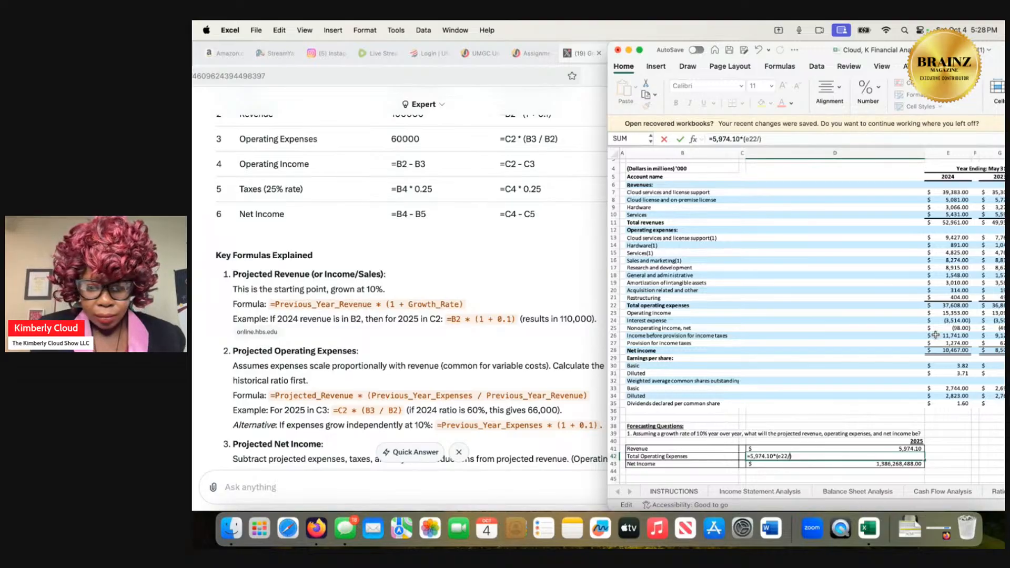
text(e11)
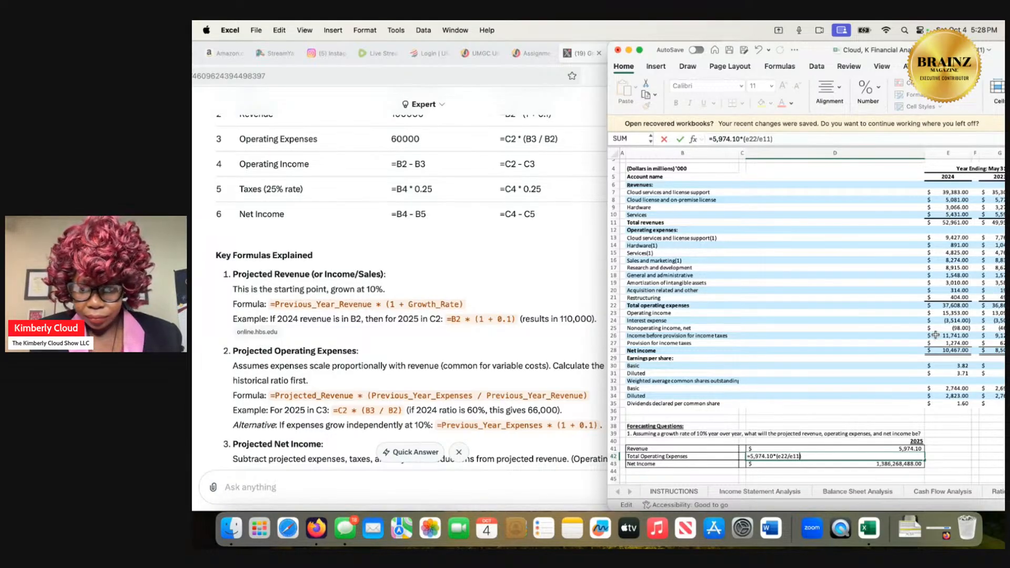
key(Return)
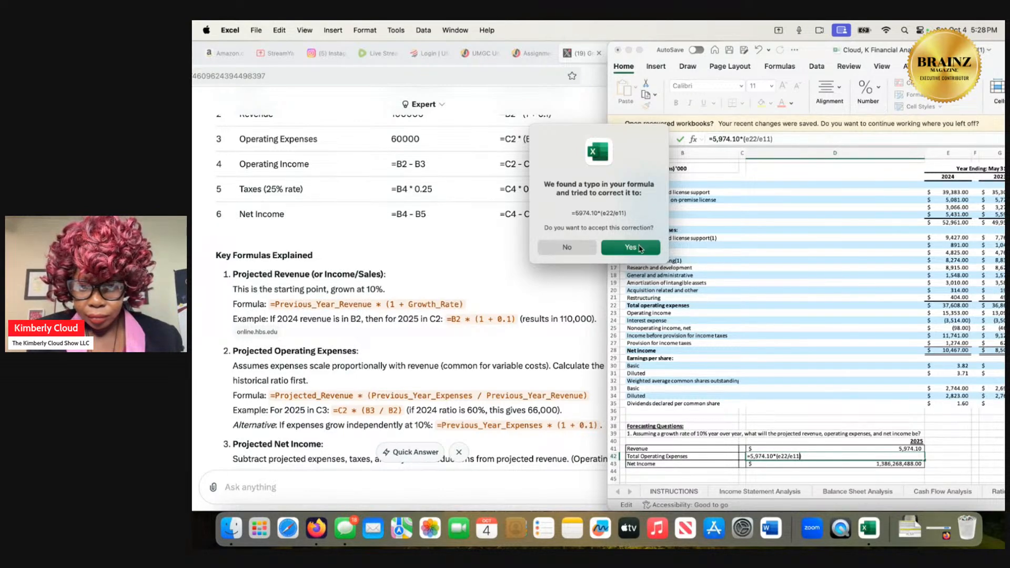
click(640, 249)
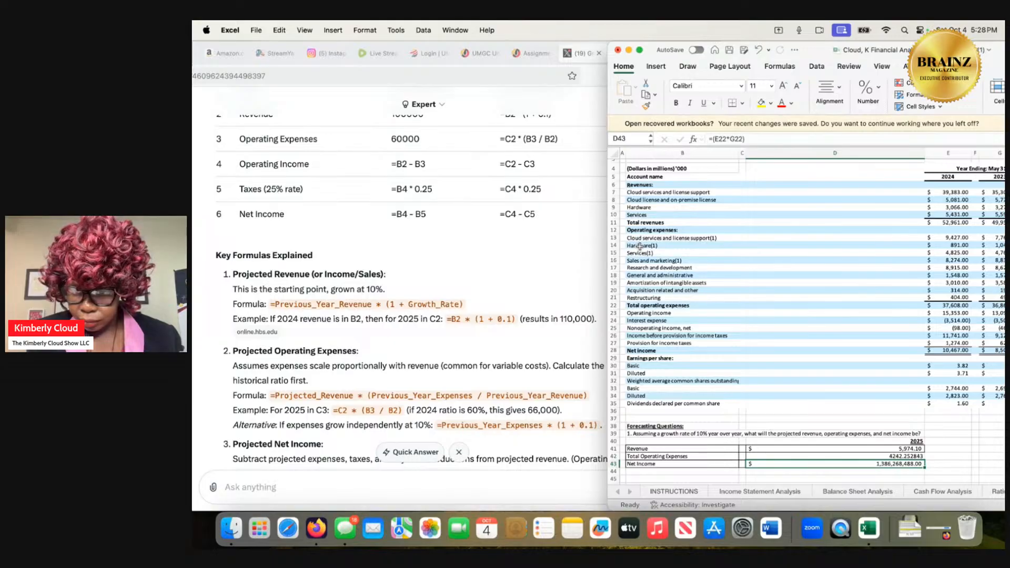
Format the 2025 total operating expenses cell D42 as Currency with 2 decimals, $ symbol and negatives shown as ($1,234.10) in black.
click(882, 455)
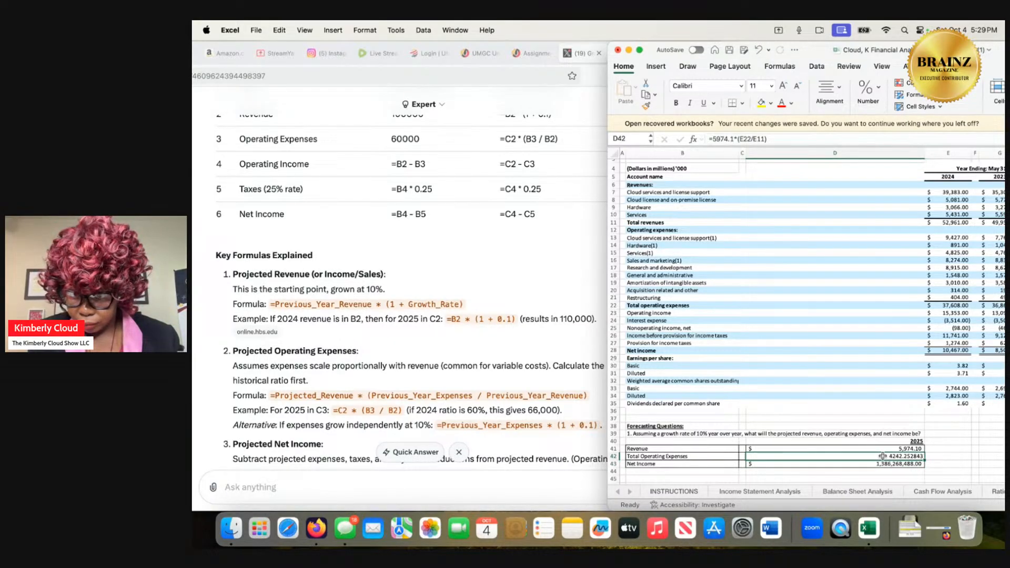
right_click(883, 456)
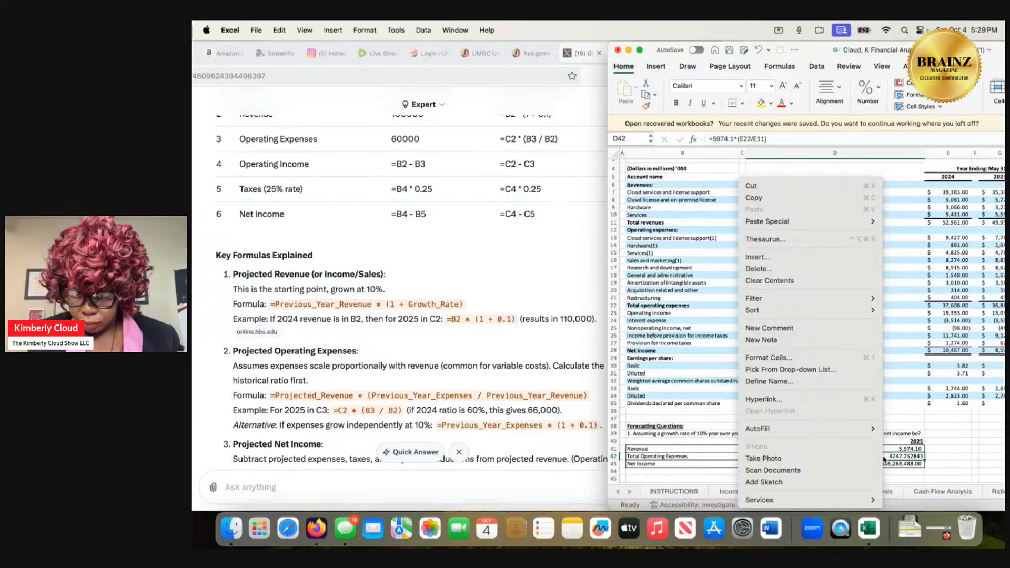
click(855, 357)
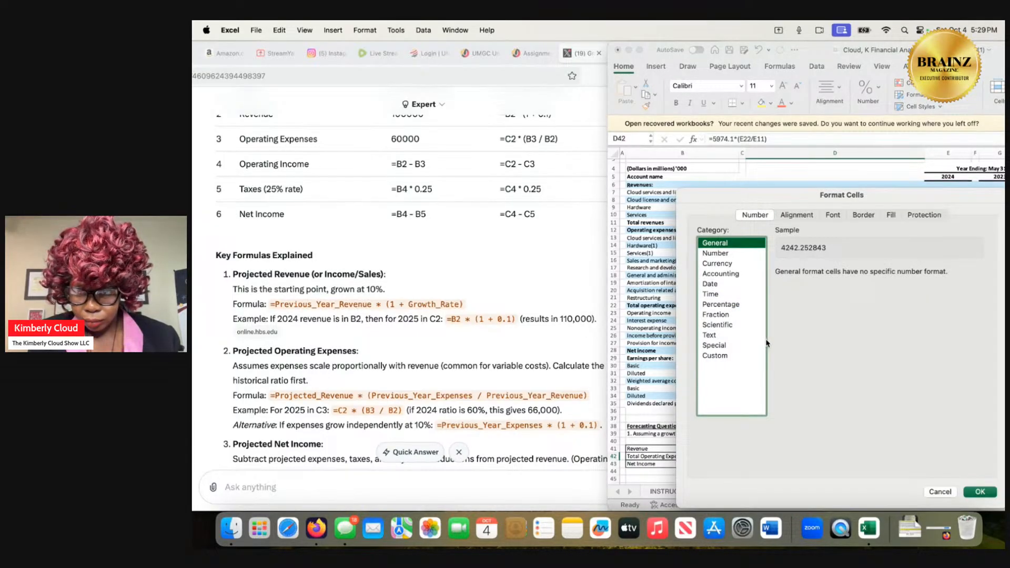
click(731, 264)
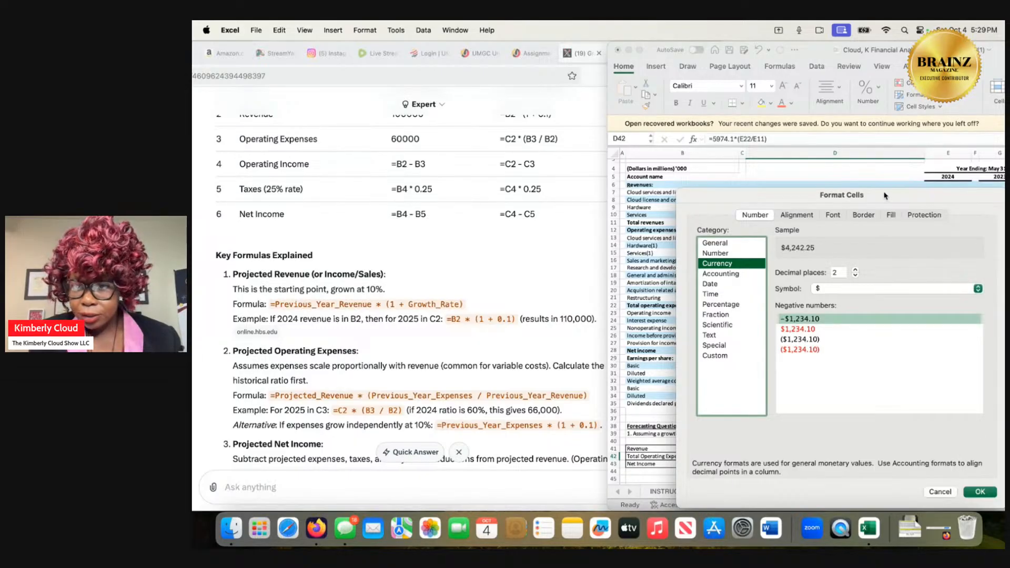
drag(885, 196, 808, 198)
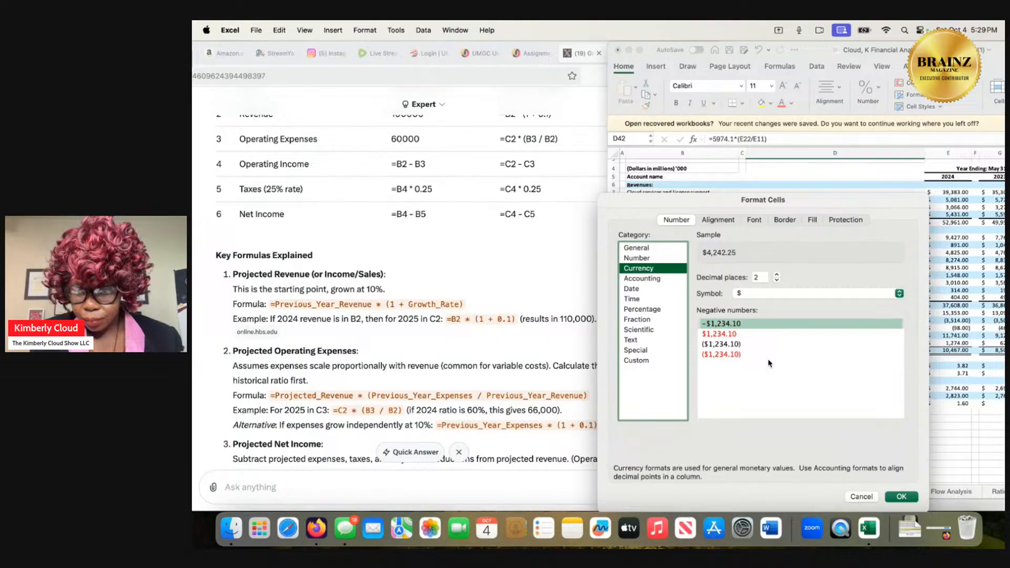
click(731, 345)
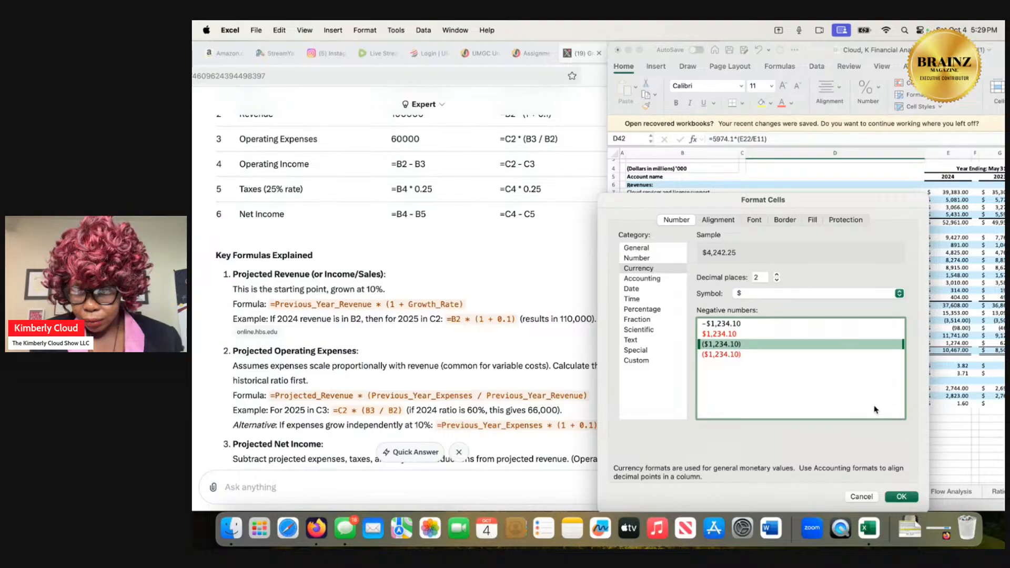
click(903, 497)
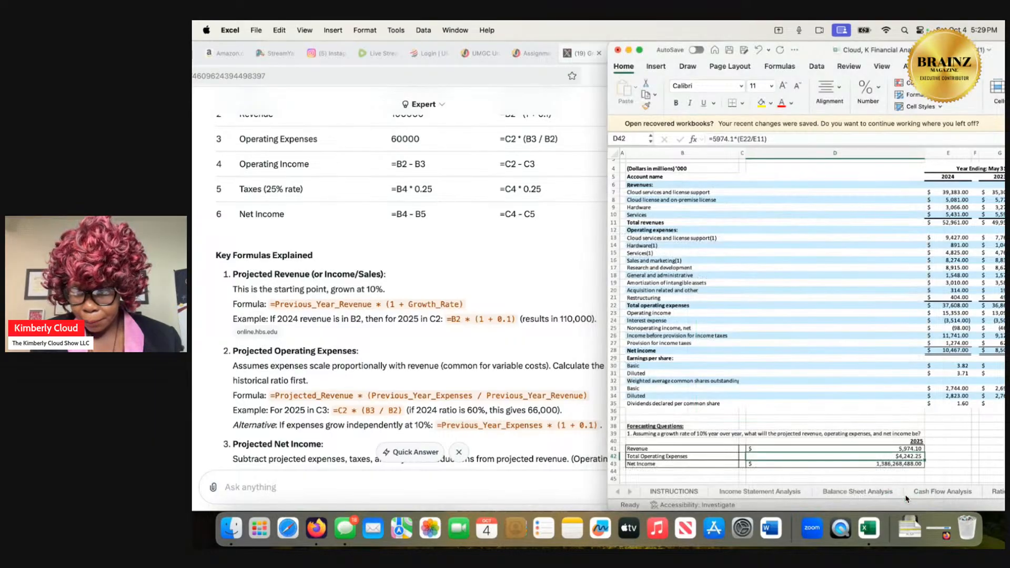
Replace the 2025 net income formula in D43 with projected revenue minus projected operating expenses and a trailing minus sign, =5974.10-4242.25-.
click(902, 463)
double_click(901, 464)
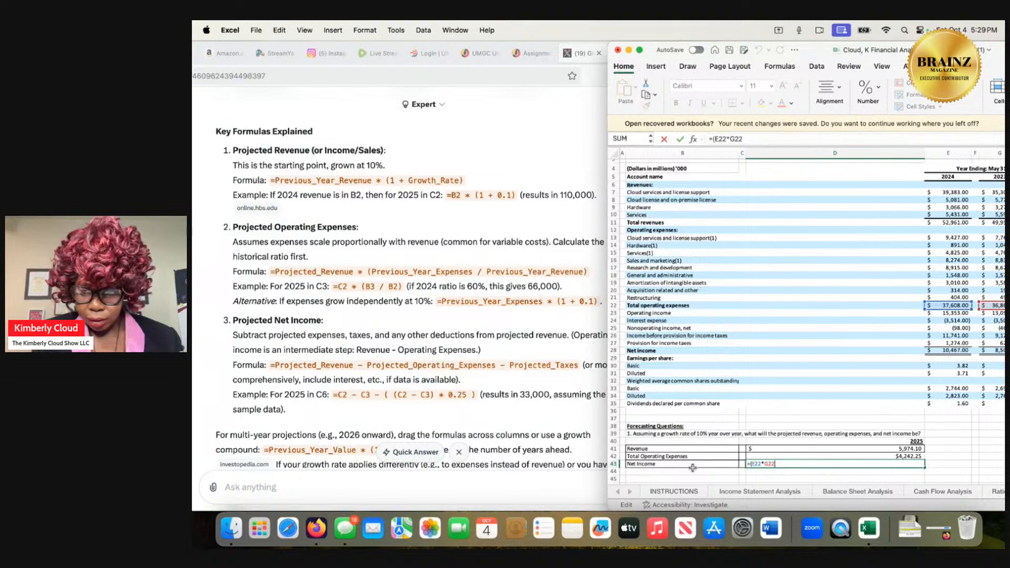
key(BackSpace)
key(BackSpace)
key(BackSpace)
key(BackSpace)
key(BackSpace)
key(BackSpace)
key(BackSpace)
key(BackSpace)
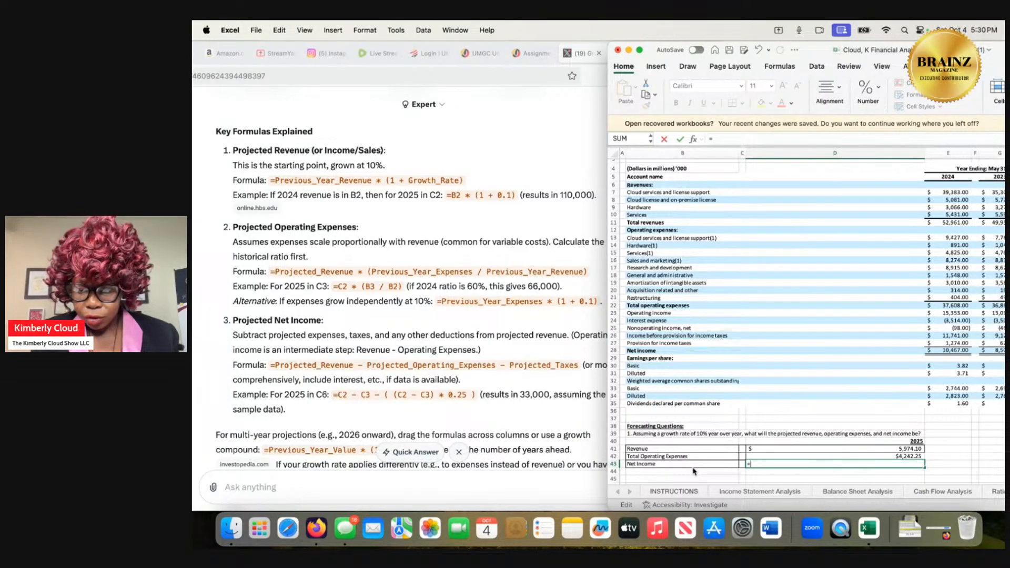
text(5974)
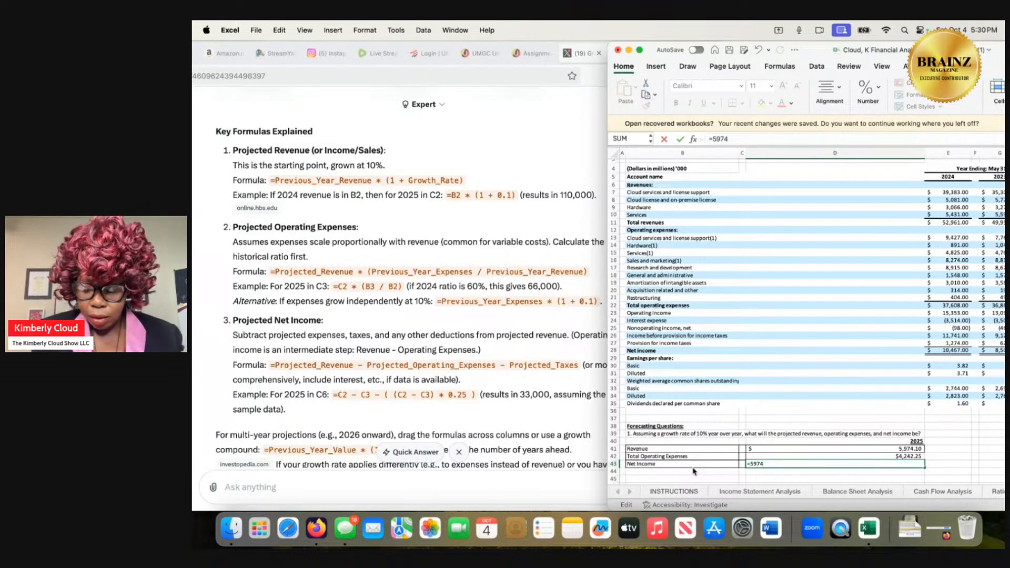
text(.10-)
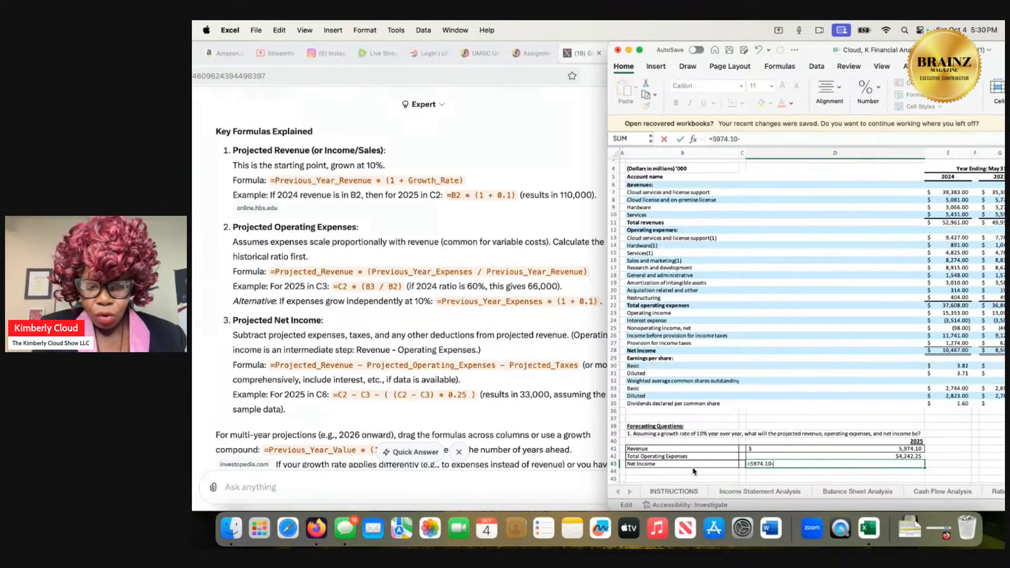
text(424)
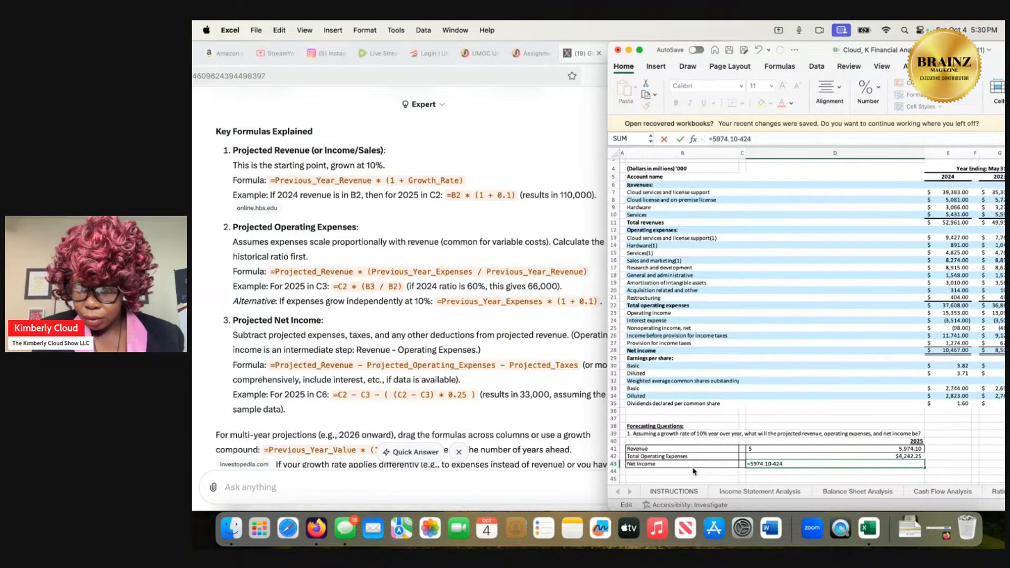
text(2.)
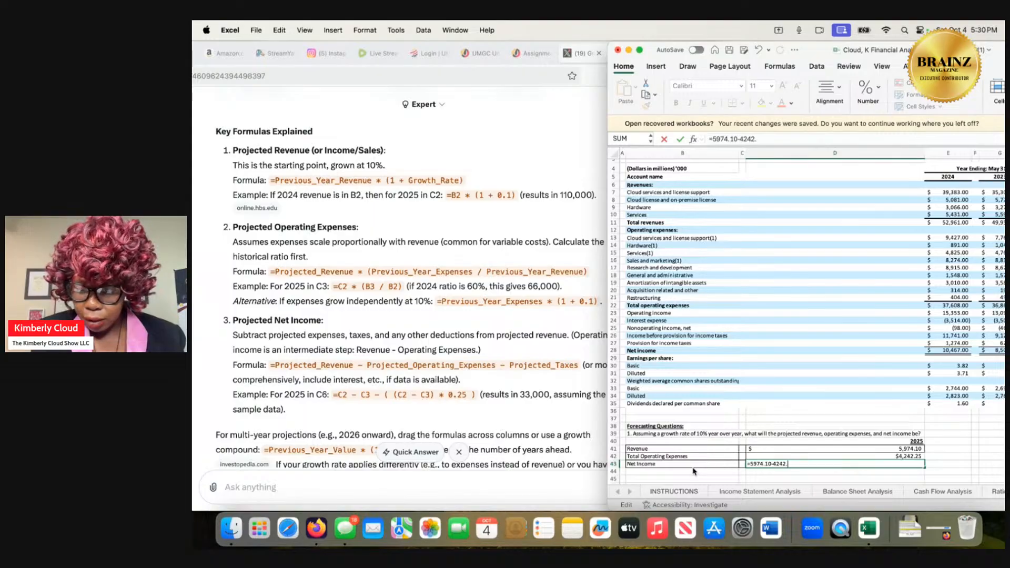
text(25-)
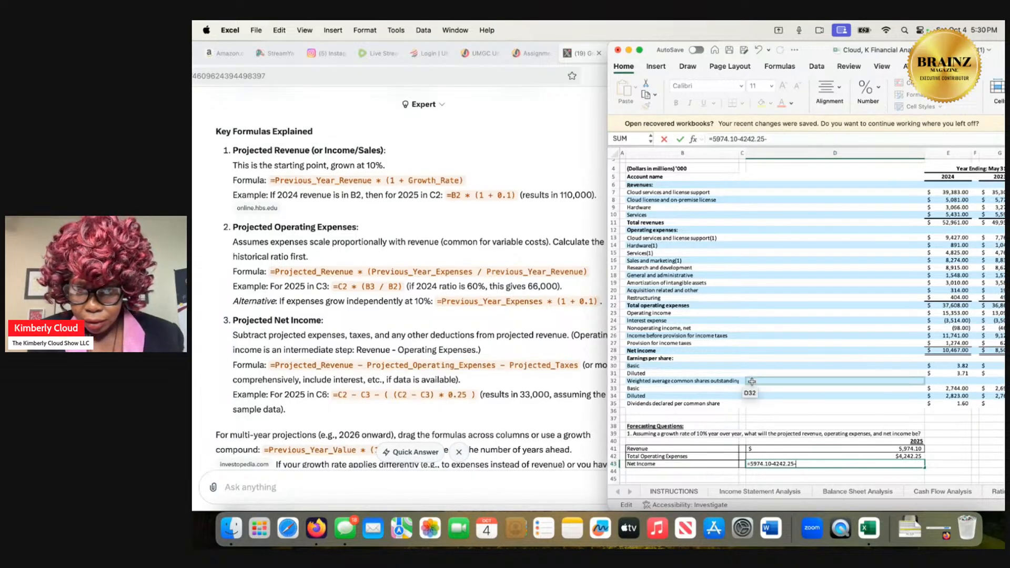
Move the workbook aside to uncover Grok's answer and examine its Projected Net Income formula alongside the 2024 income statement figures.
scroll(754, 381, down, 2)
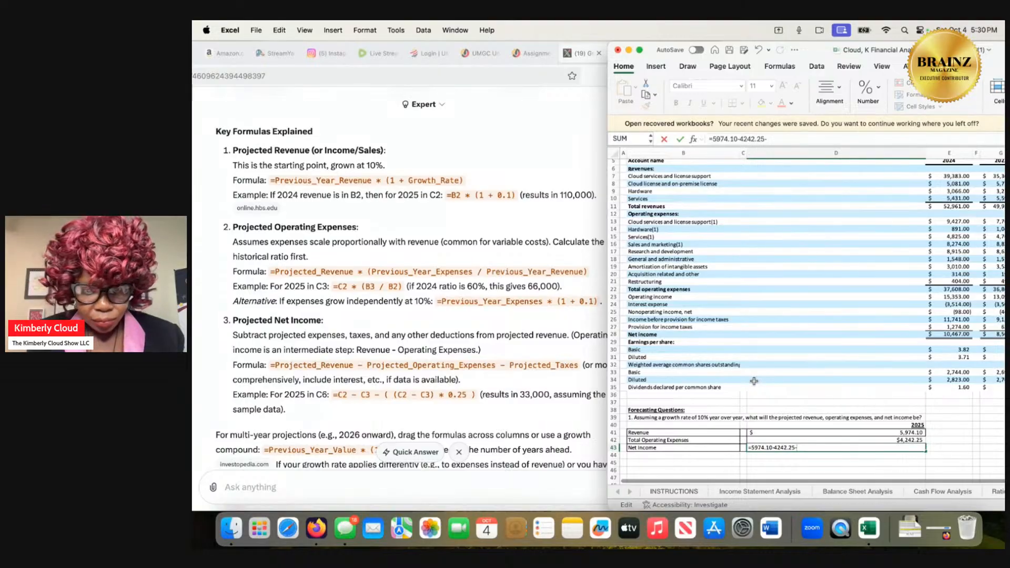
scroll(486, 435, down, 2)
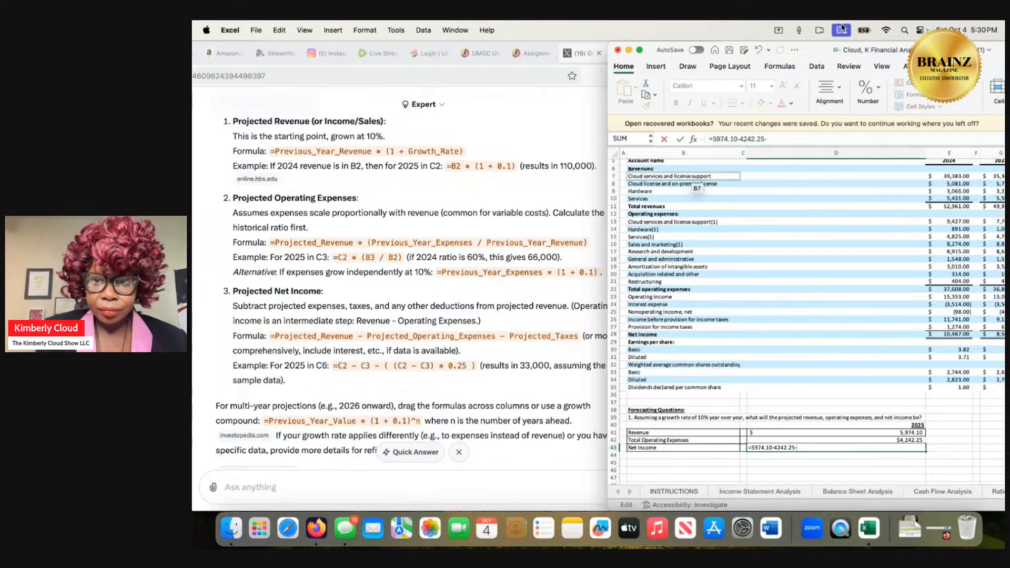
drag(811, 53, 831, 60)
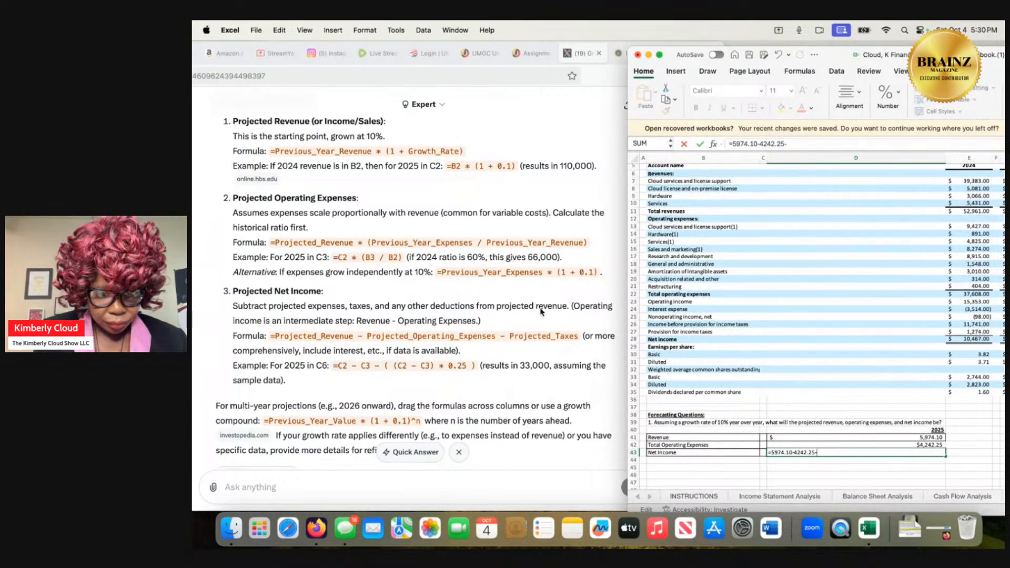
scroll(534, 319, down, 1)
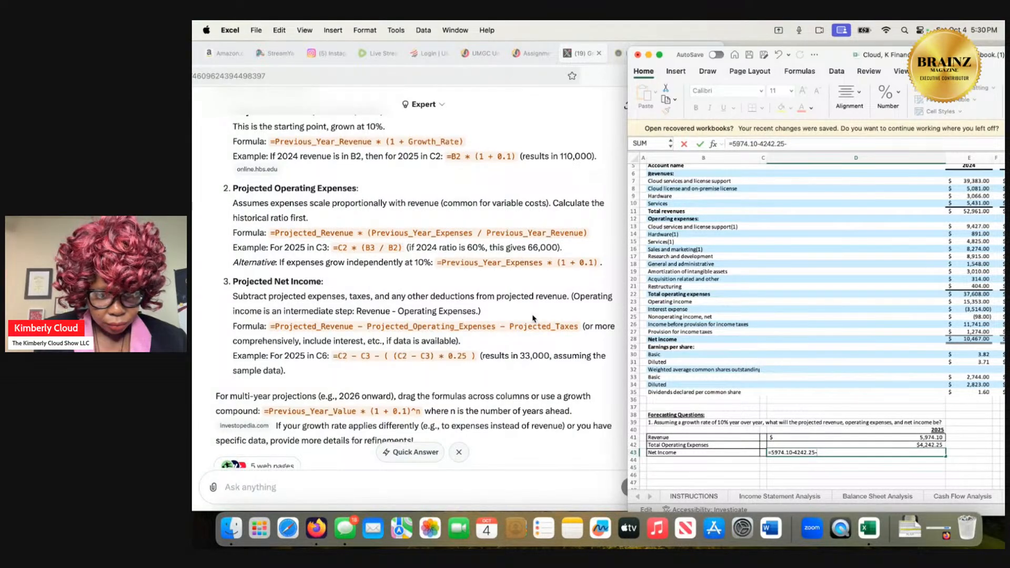
scroll(534, 318, down, 3)
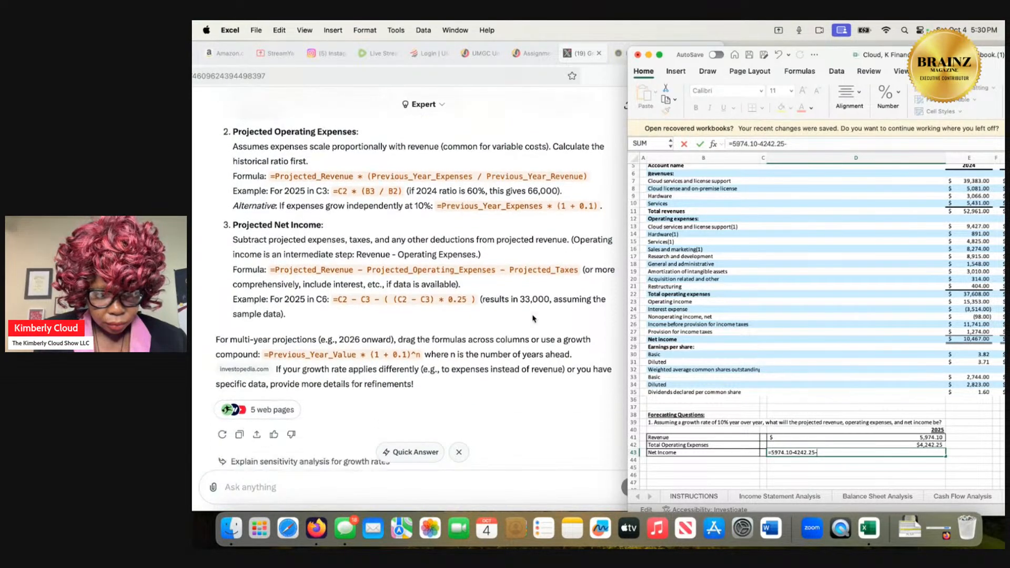
scroll(533, 318, up, 2)
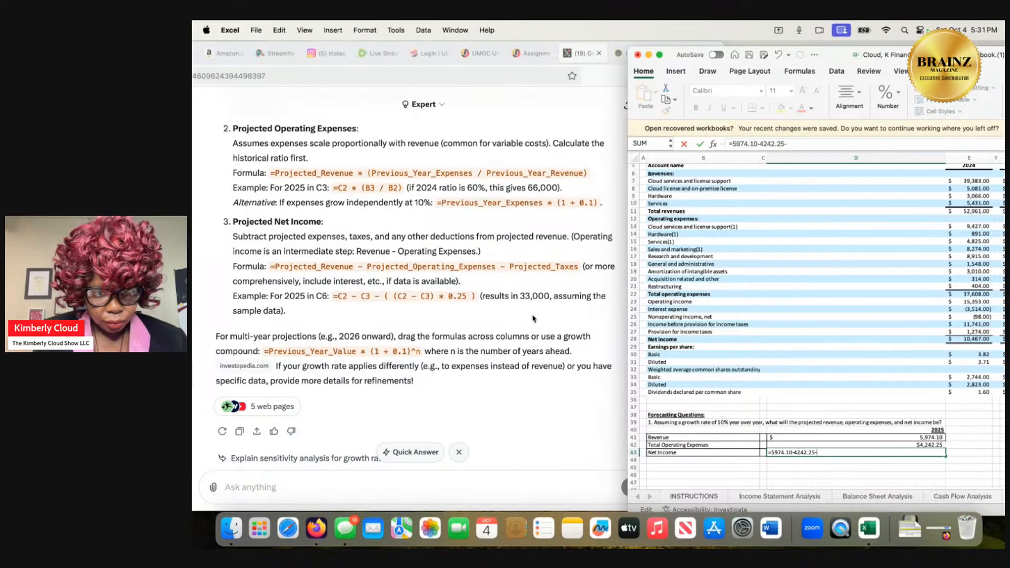
scroll(730, 416, down, 3)
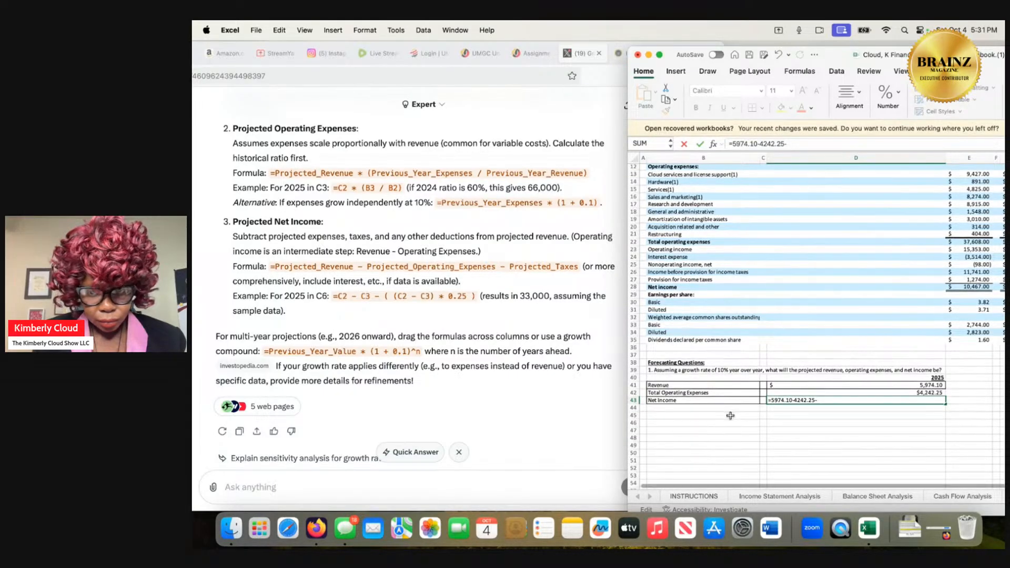
click(731, 416)
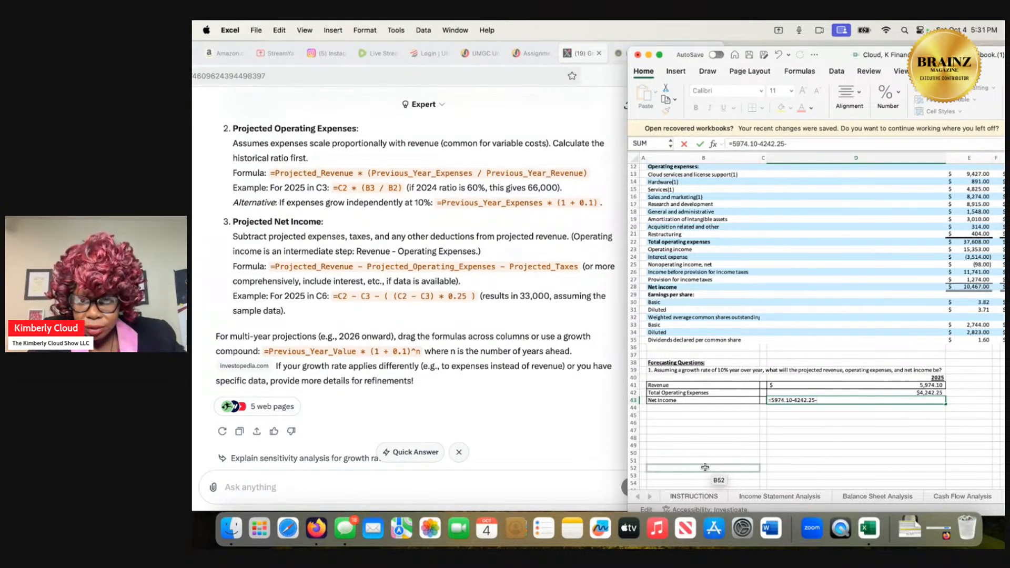
scroll(788, 316, up, 1)
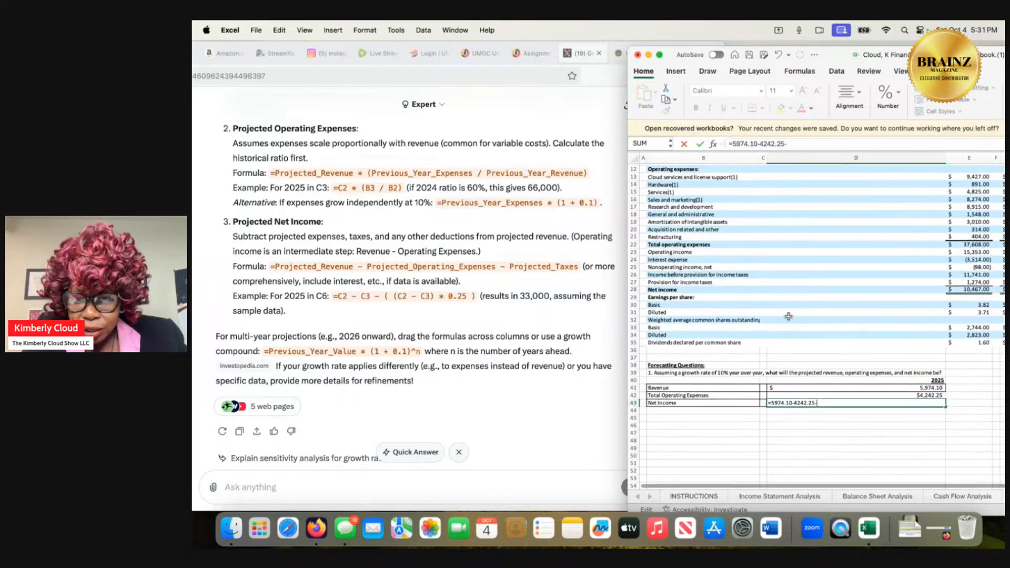
scroll(789, 316, up, 5)
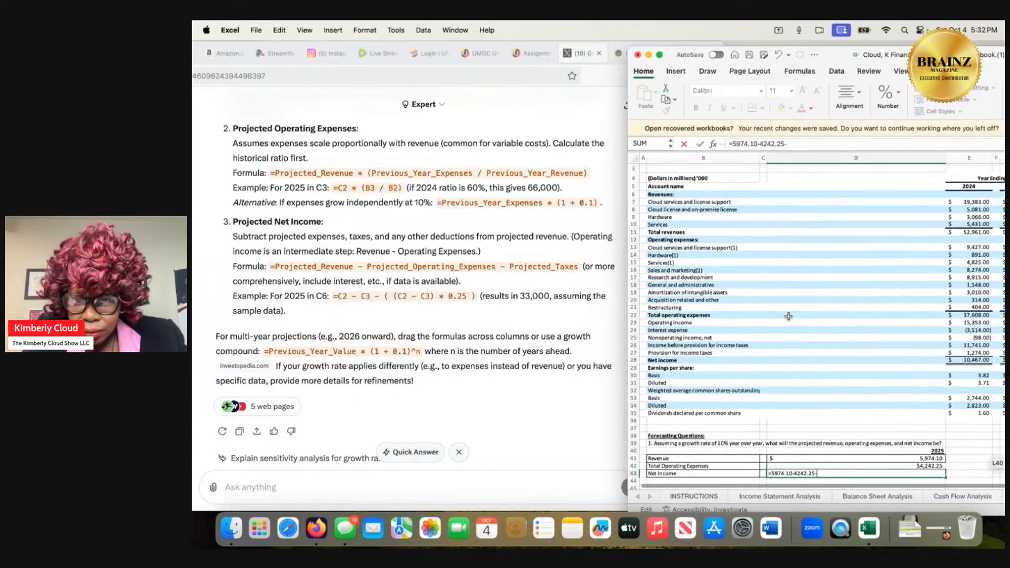
scroll(789, 316, right, 2)
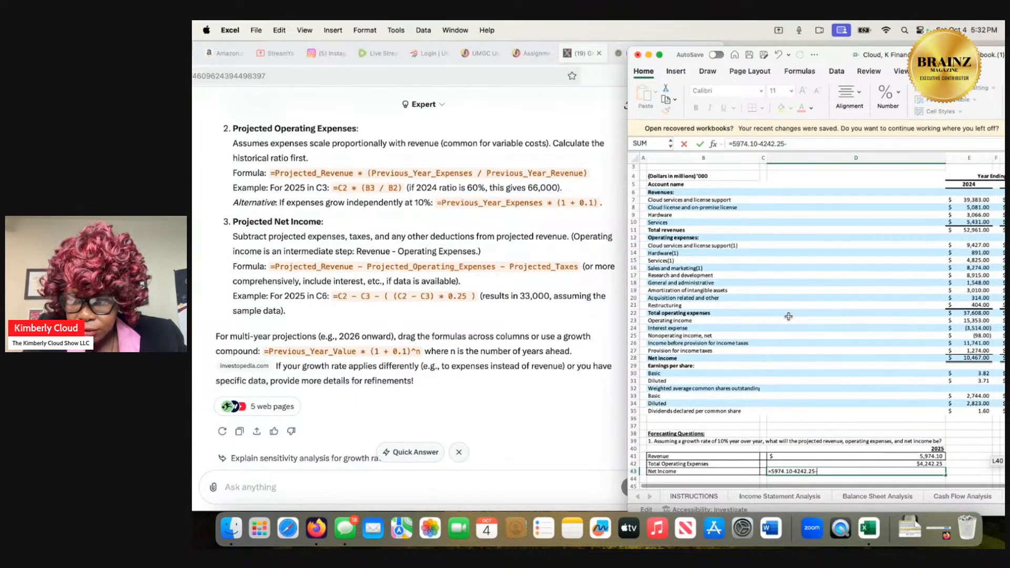
scroll(789, 316, left, 2)
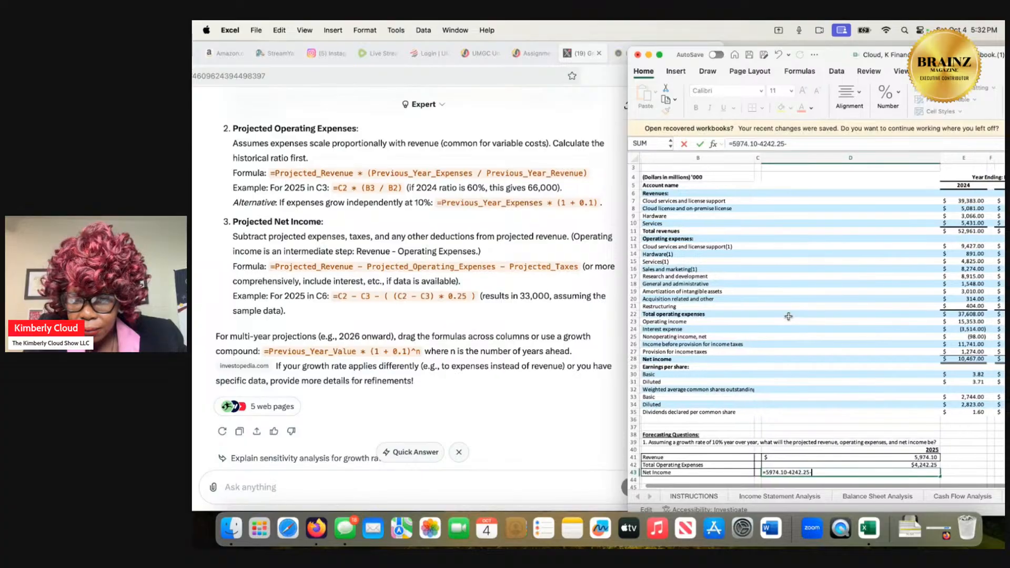
scroll(788, 316, down, 2)
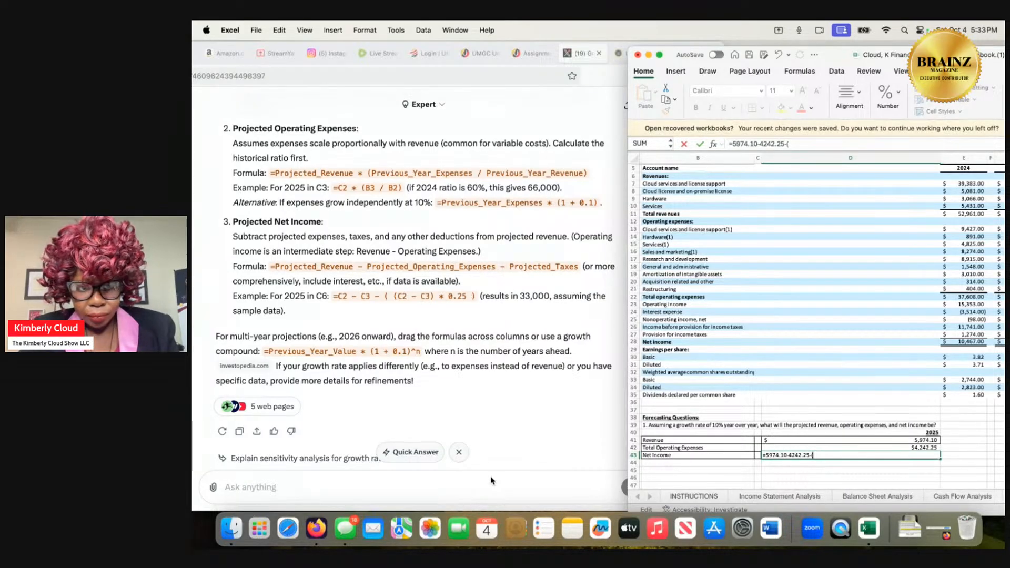
Extend the 2025 net income formula in D43 with the bracketed difference ((5974.10-4242.25)) after the trailing minus sign.
text(()
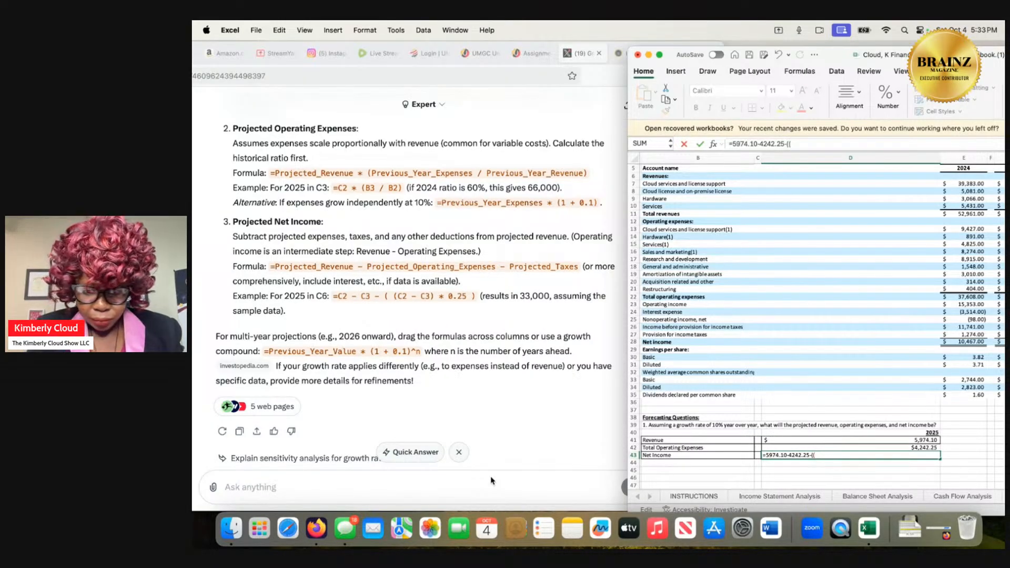
text(5974.1)
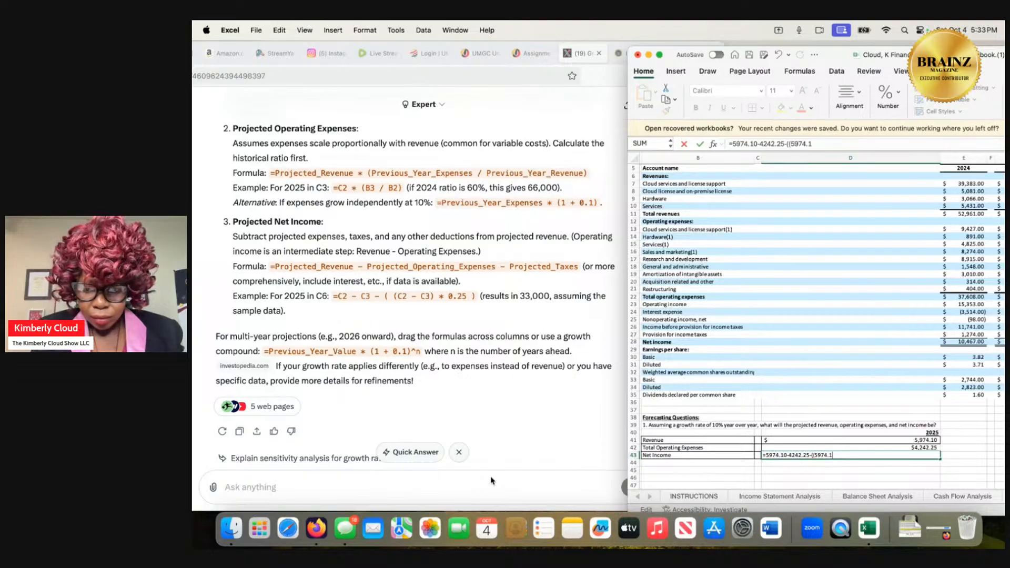
text(0-)
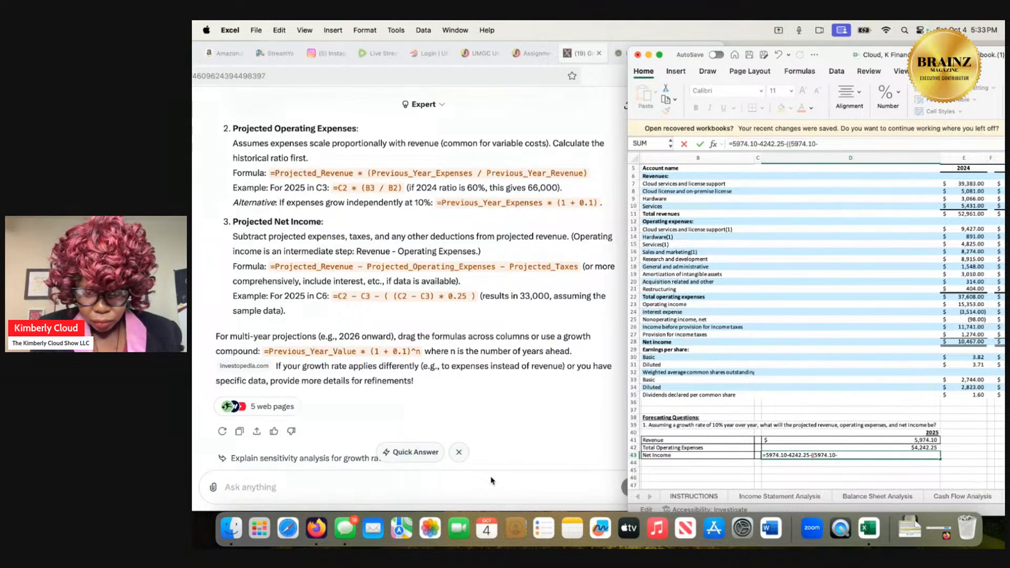
text(424)
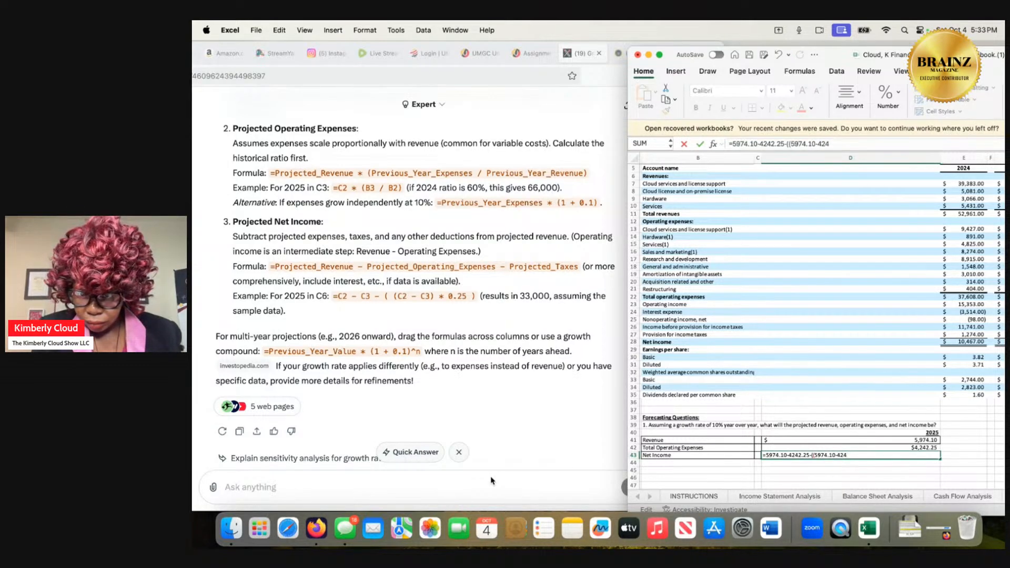
text(2.25)
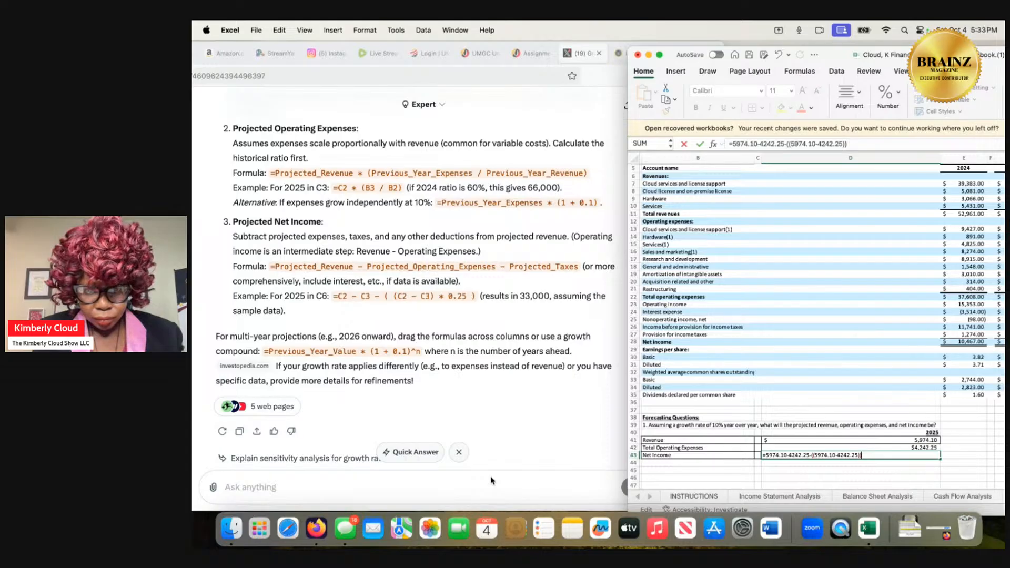
Multiply the bracketed difference in D43 by 0.25 and submit the formula.
text(*)
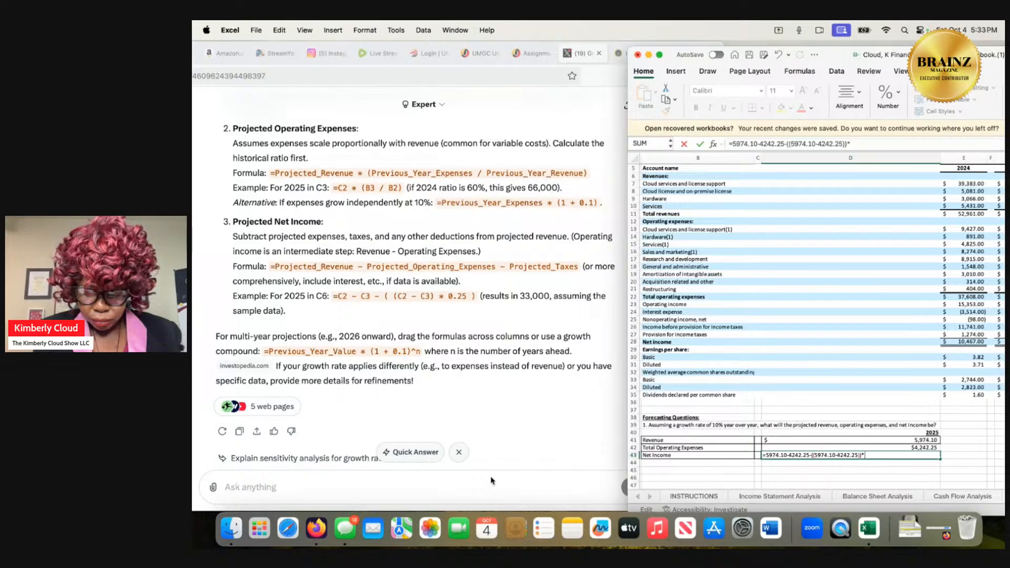
text(0)
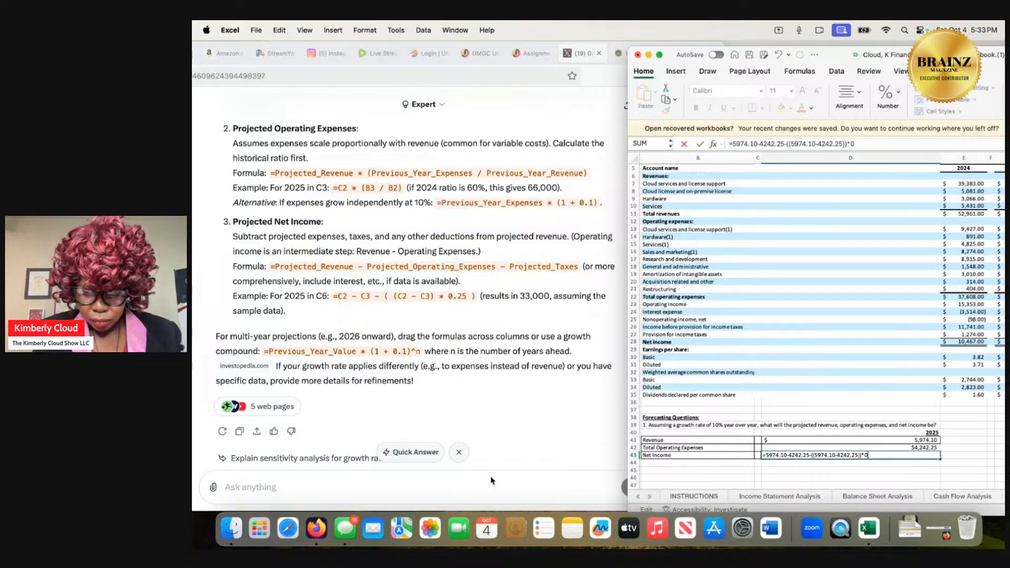
text(.25)
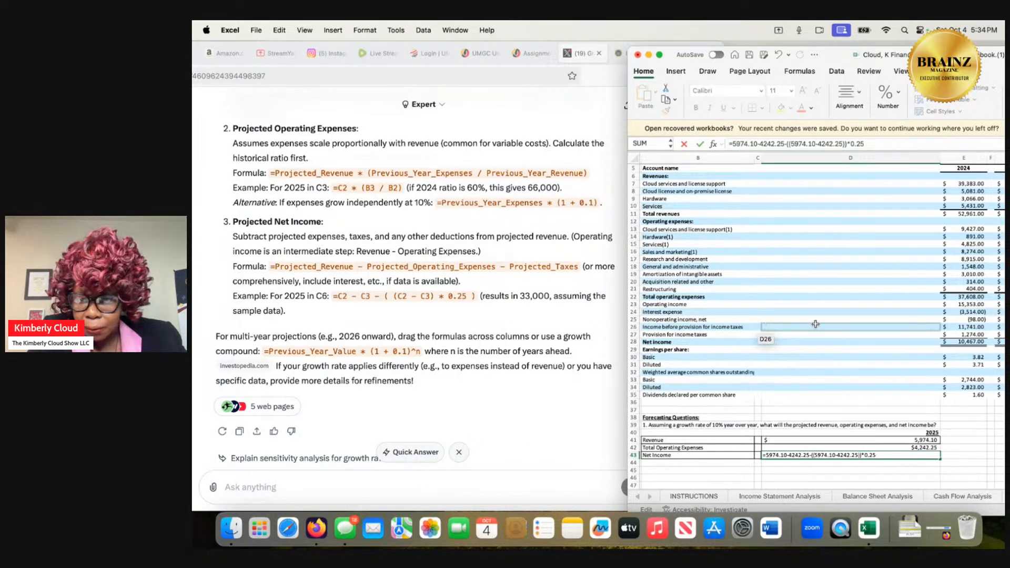
click(965, 312)
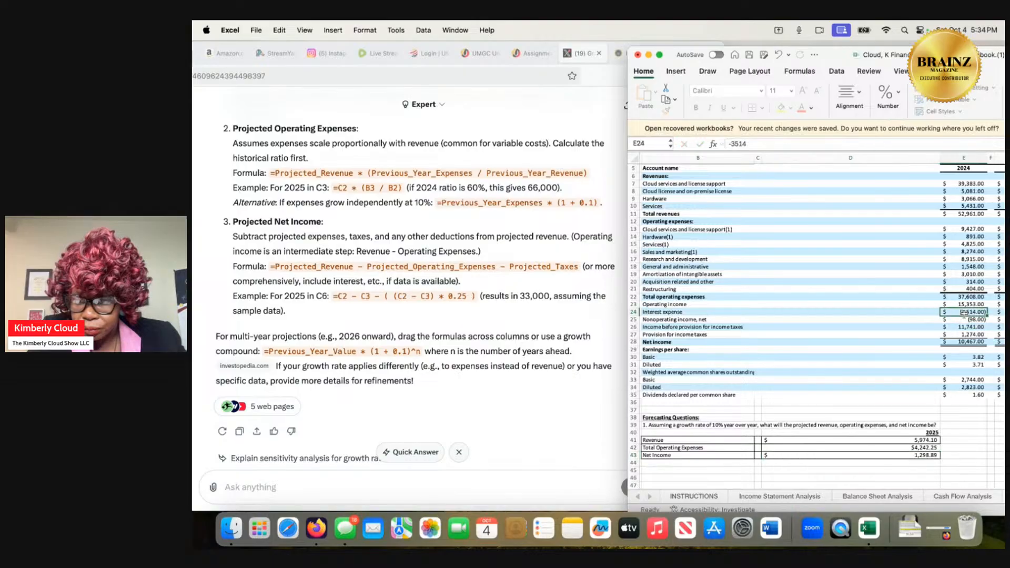
Replace the 0.25 multiplier in the D43 net income formula with the interest expense amount 3514 and submit it.
click(858, 455)
double_click(858, 455)
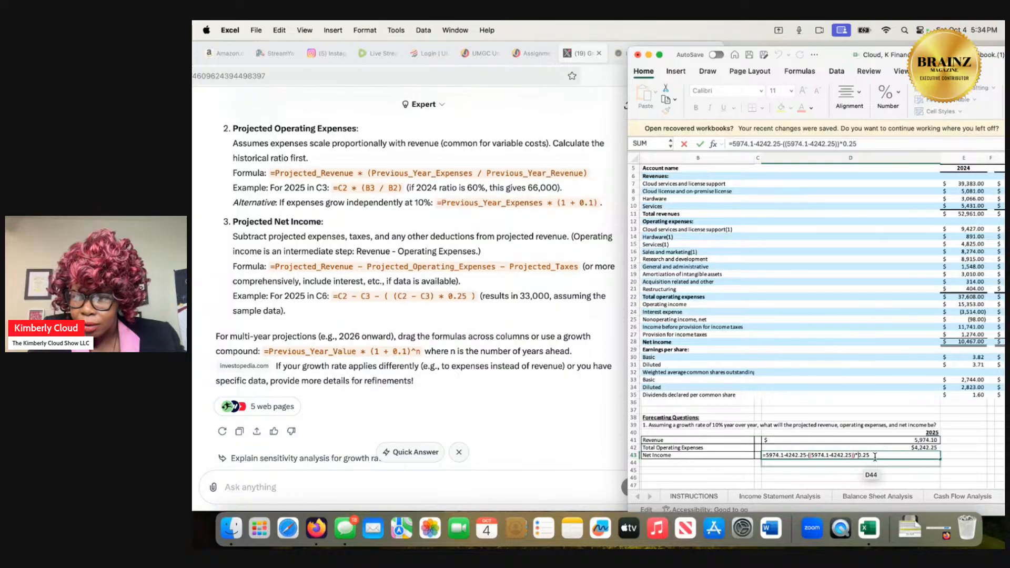
key(BackSpace)
key(BackSpace)
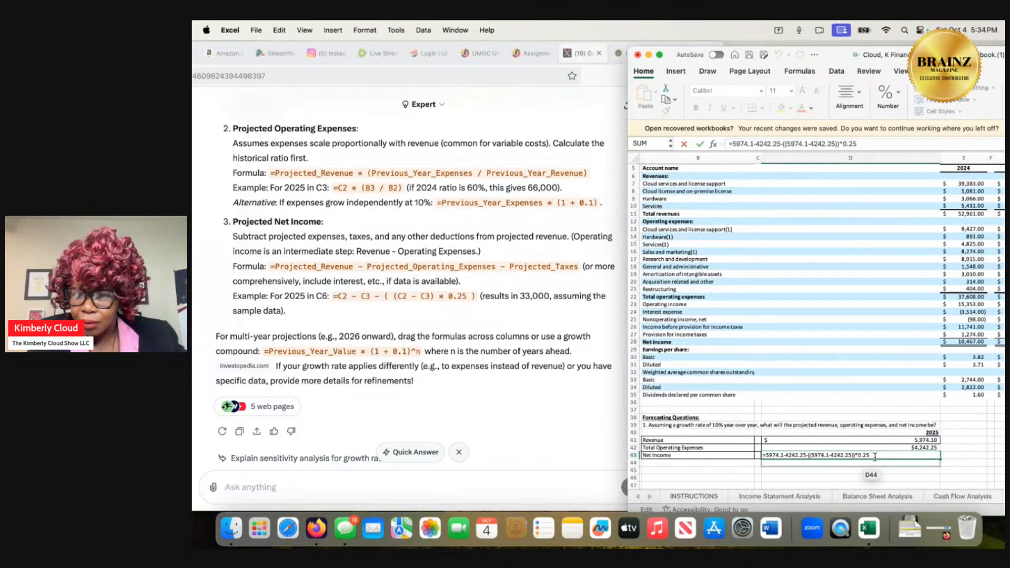
key(BackSpace)
key(BackSpace)
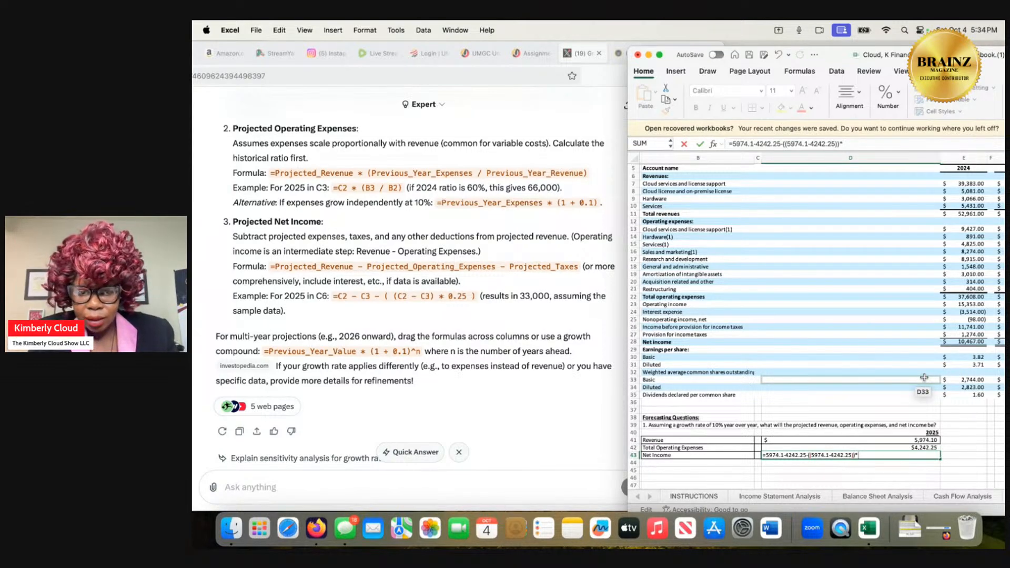
text(3)
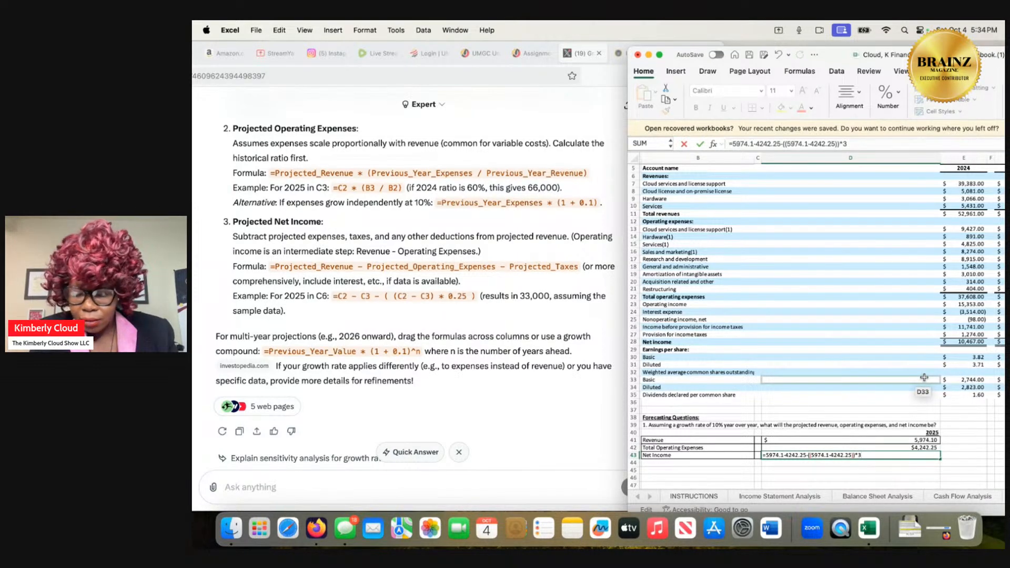
text(514)
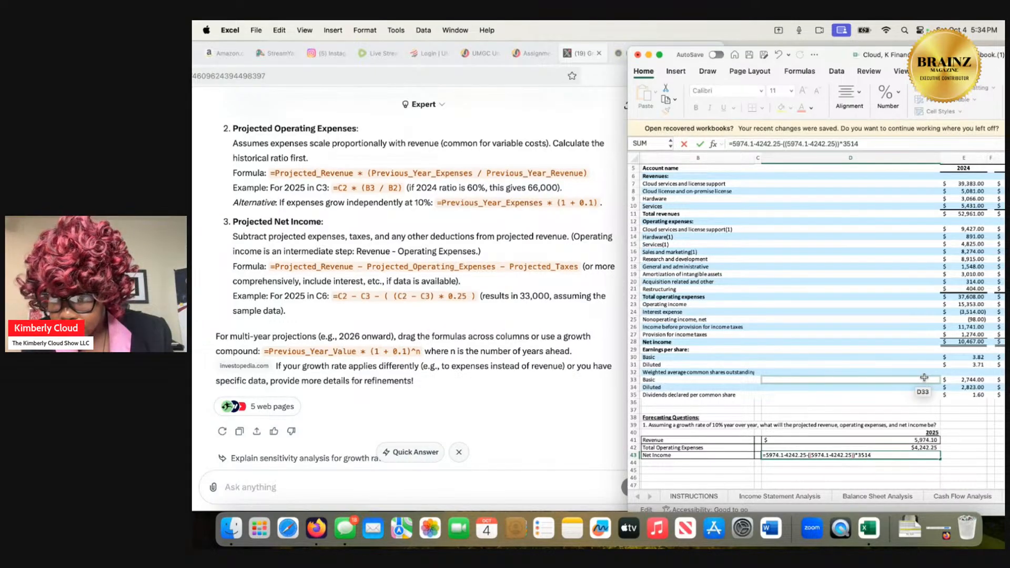
key(Return)
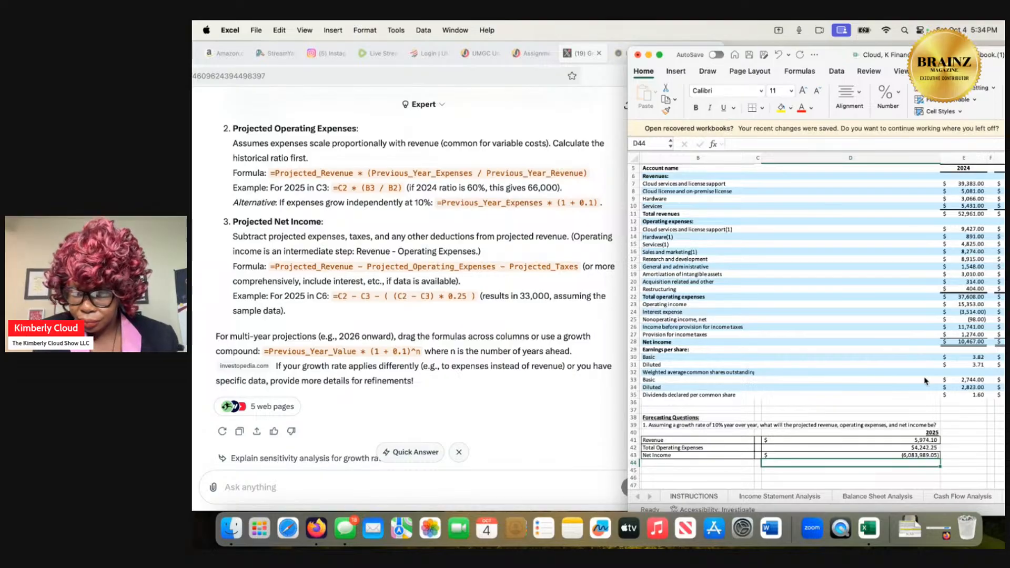
Remove the leading 5974.1-4242.25- from the D43 net income formula, leaving =((5974.1-4242.25))*3514, and submit it.
double_click(918, 454)
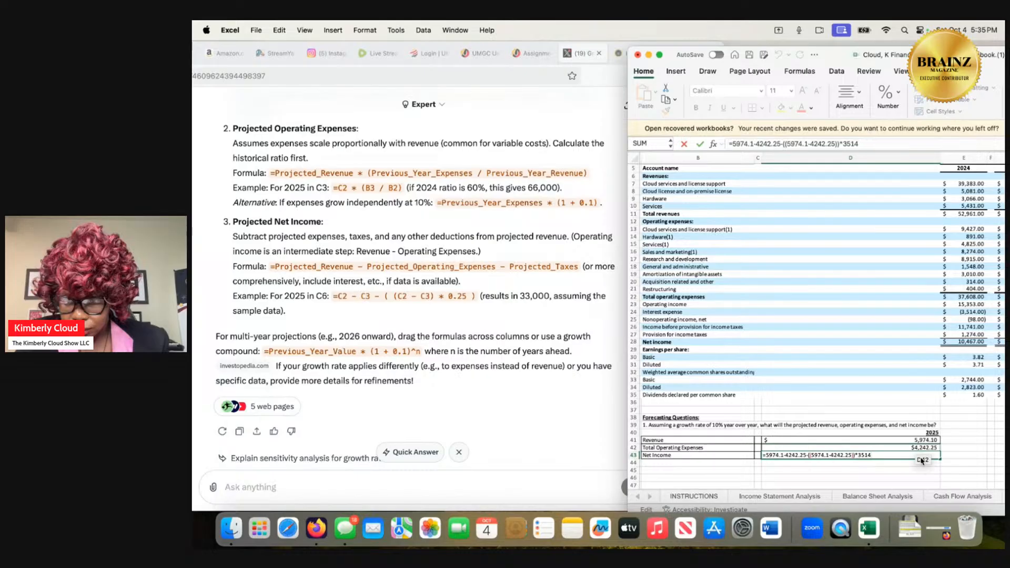
click(898, 448)
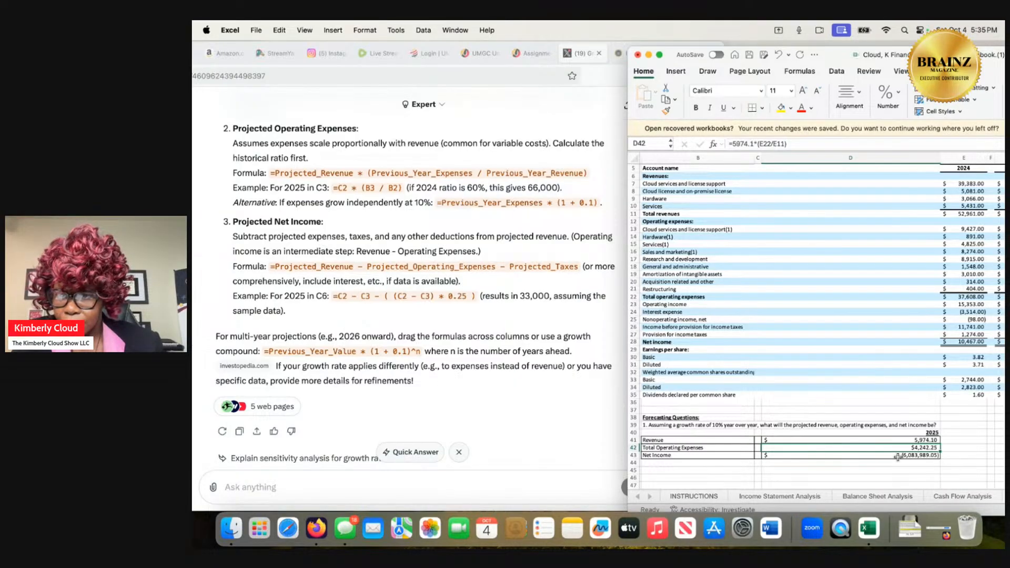
scroll(897, 457, down, 2)
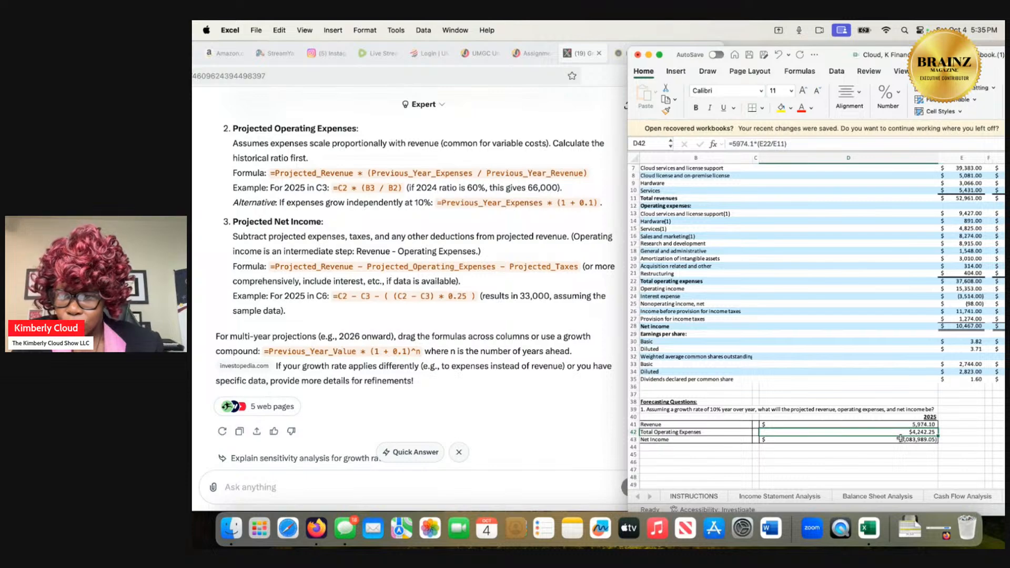
double_click(901, 438)
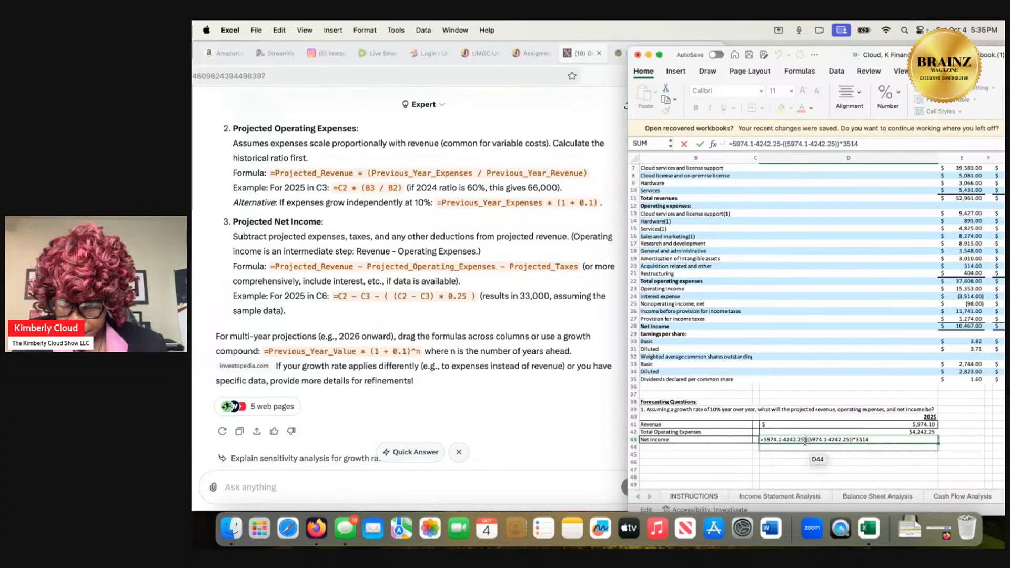
drag(804, 441, 763, 445)
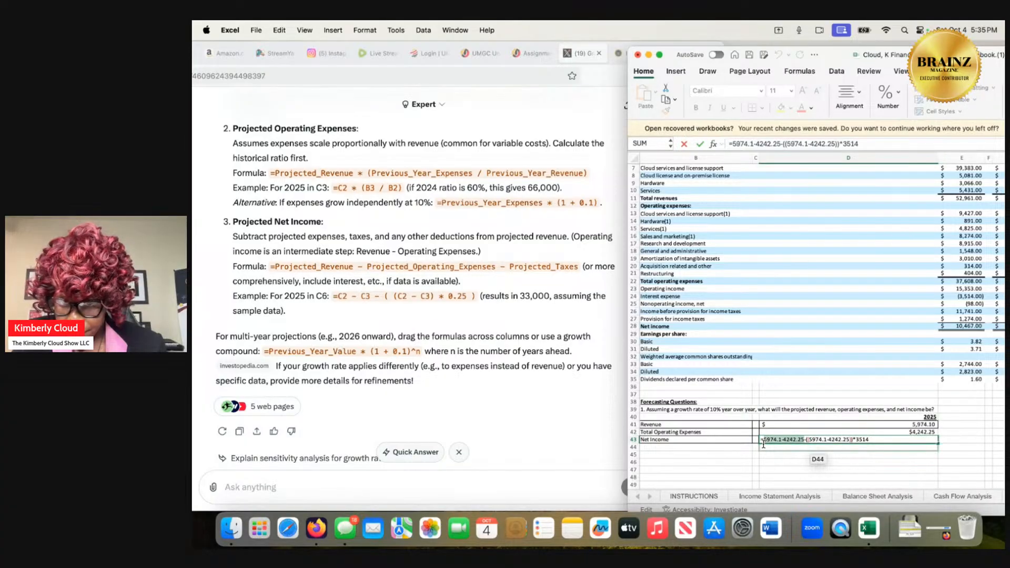
key(BackSpace)
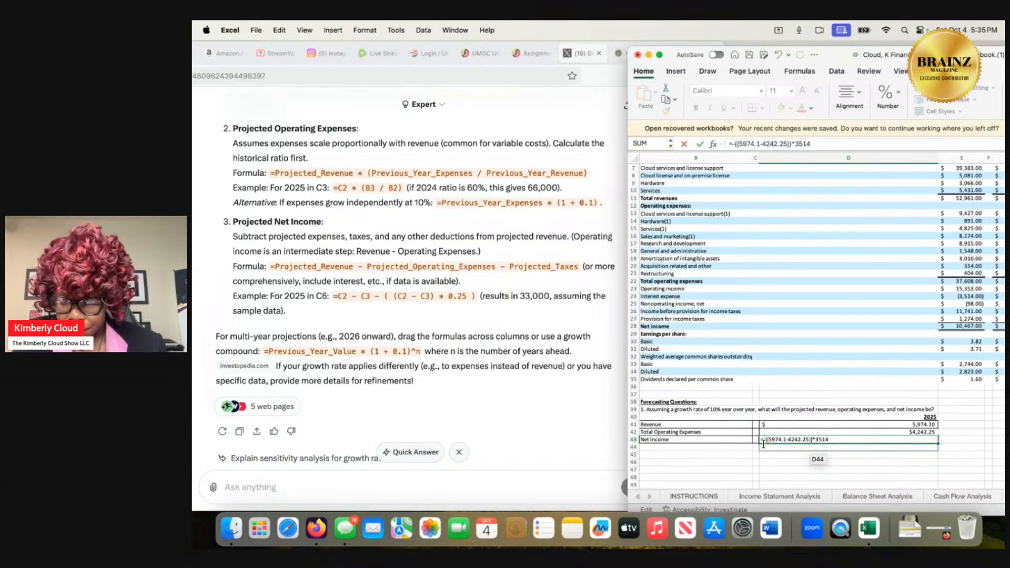
key(BackSpace)
key(BackSpace)
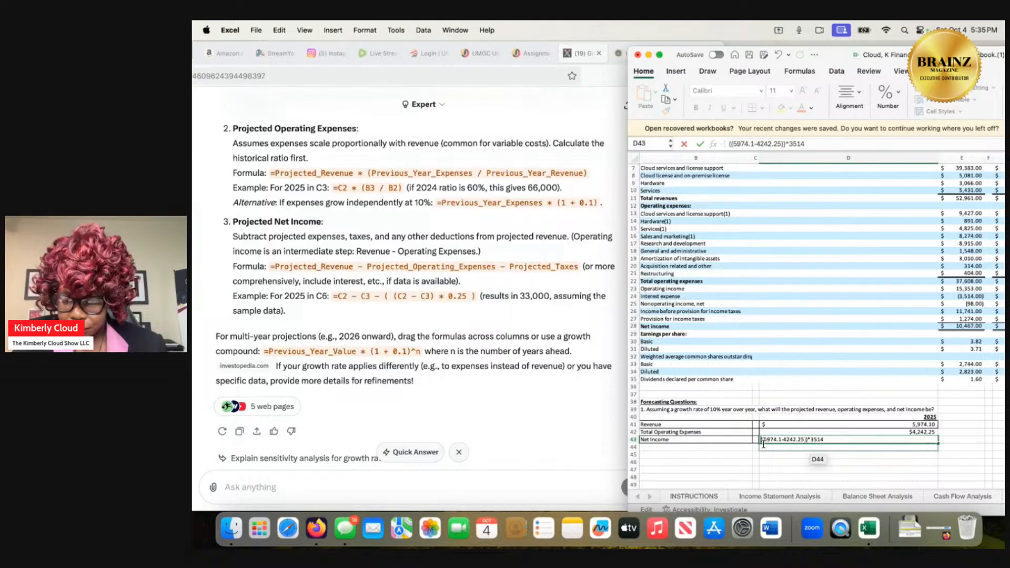
key(Return)
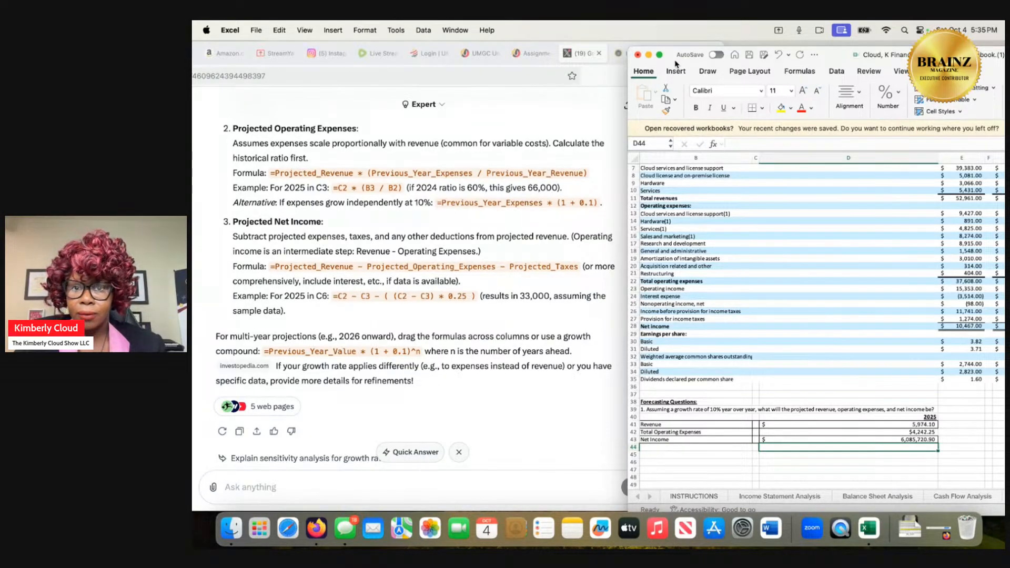
Turn on AutoSave by uploading the workbook to OneDrive - University of Phoenix, dismiss the notice, and save the file.
drag(677, 62, 501, 77)
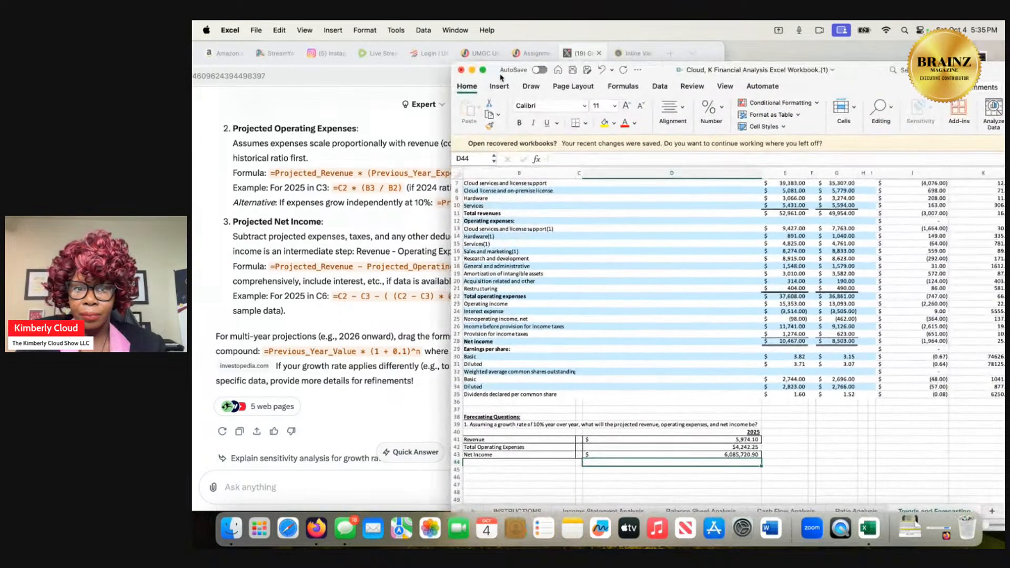
click(546, 72)
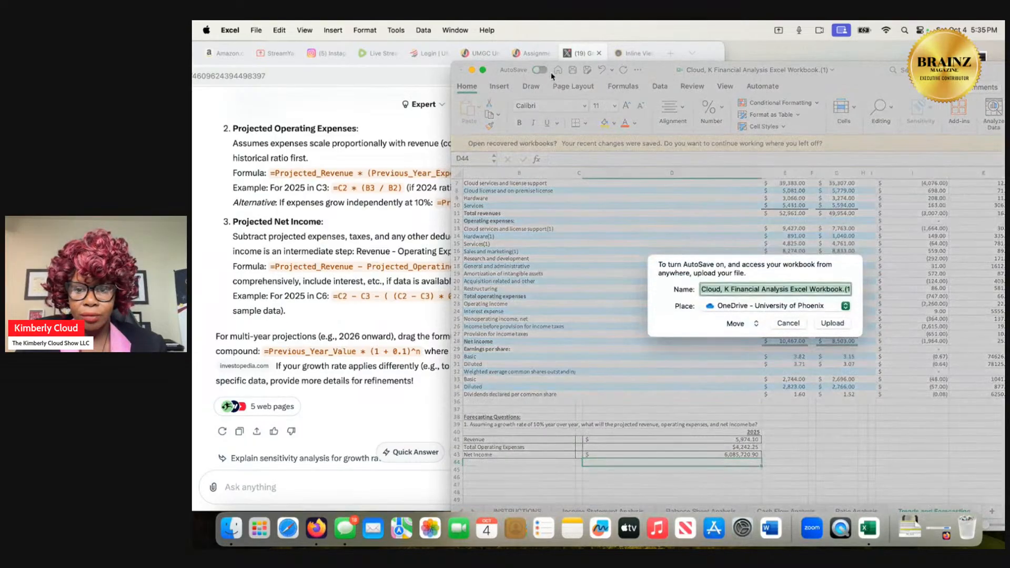
click(832, 323)
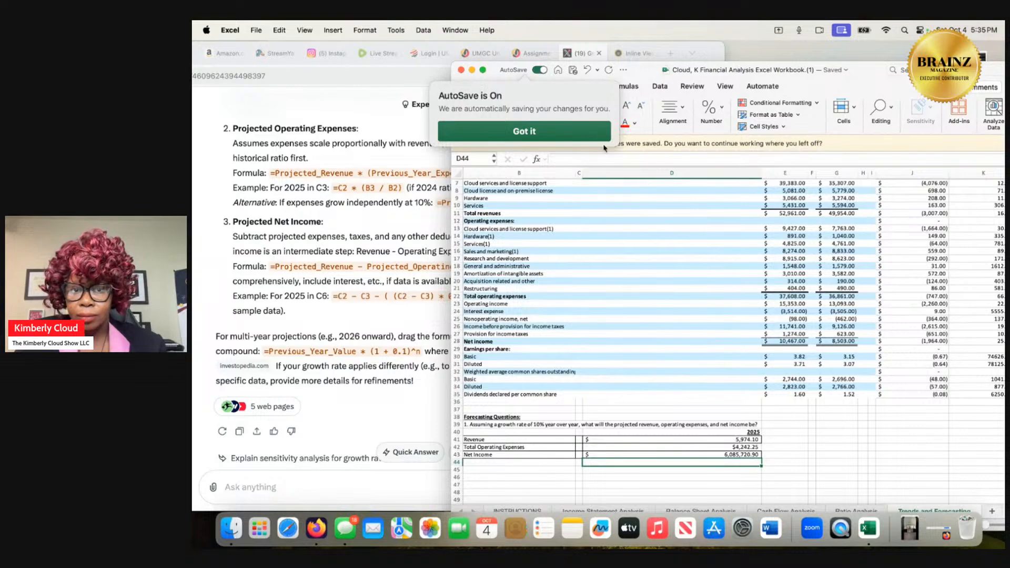
click(588, 130)
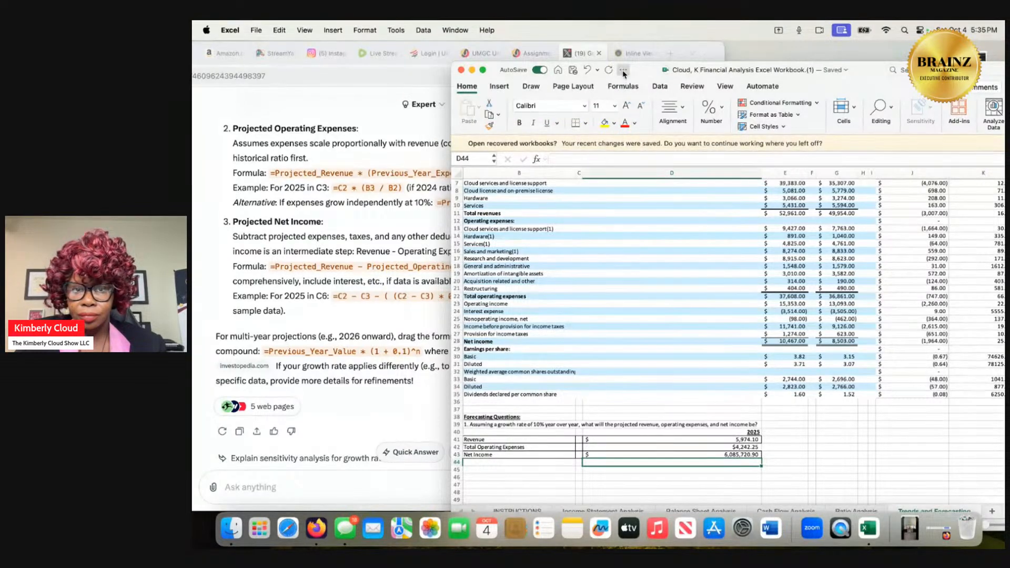
click(255, 31)
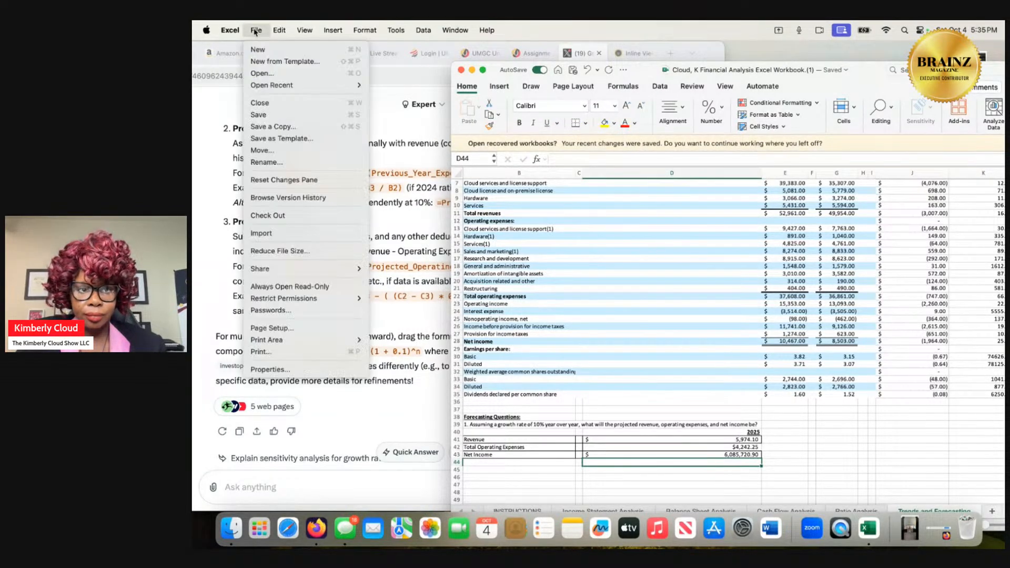
click(279, 116)
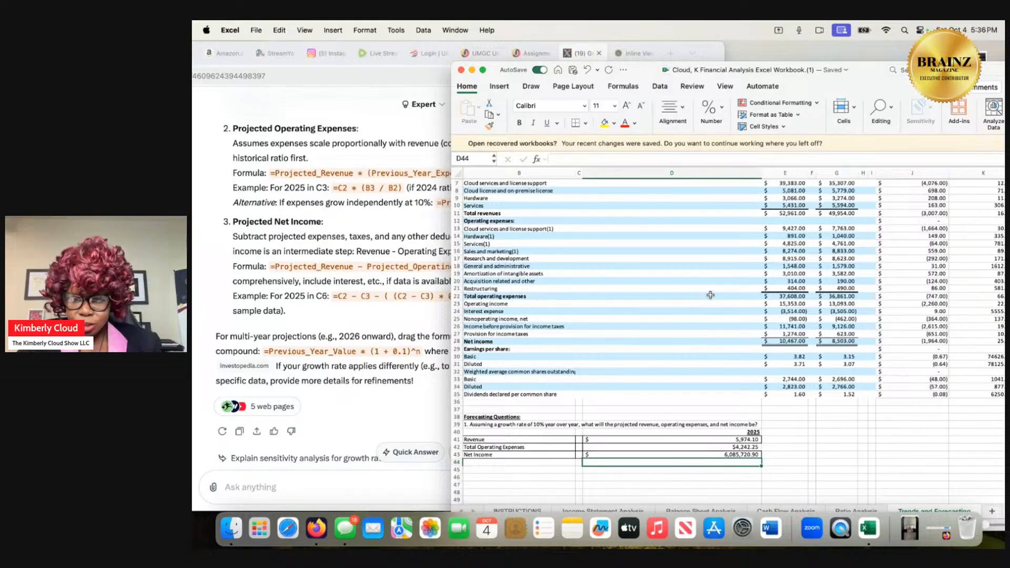
Format the 2025 net income cell D43 as Currency with the $ symbol and two decimal places.
click(744, 455)
right_click(744, 457)
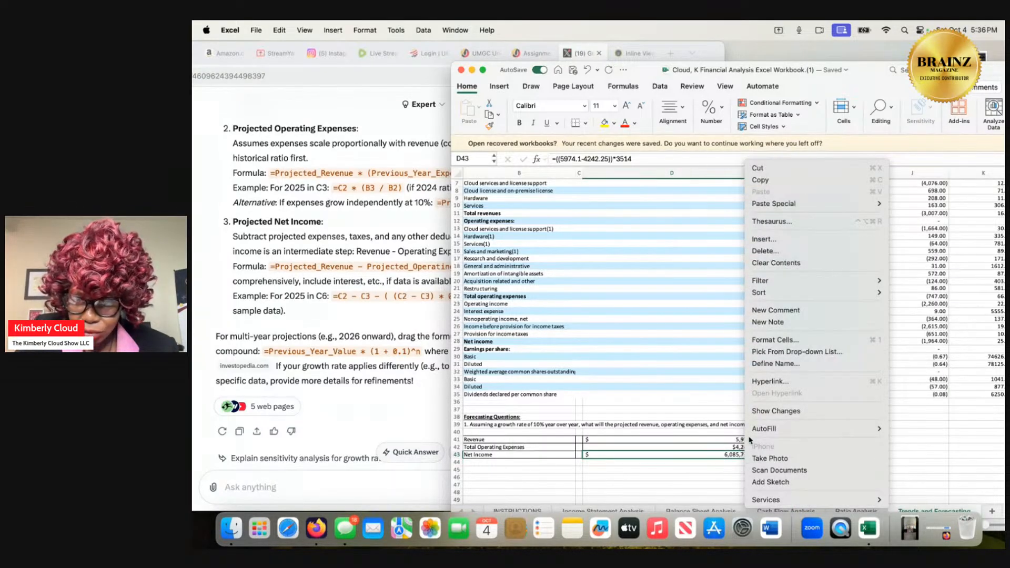
click(777, 343)
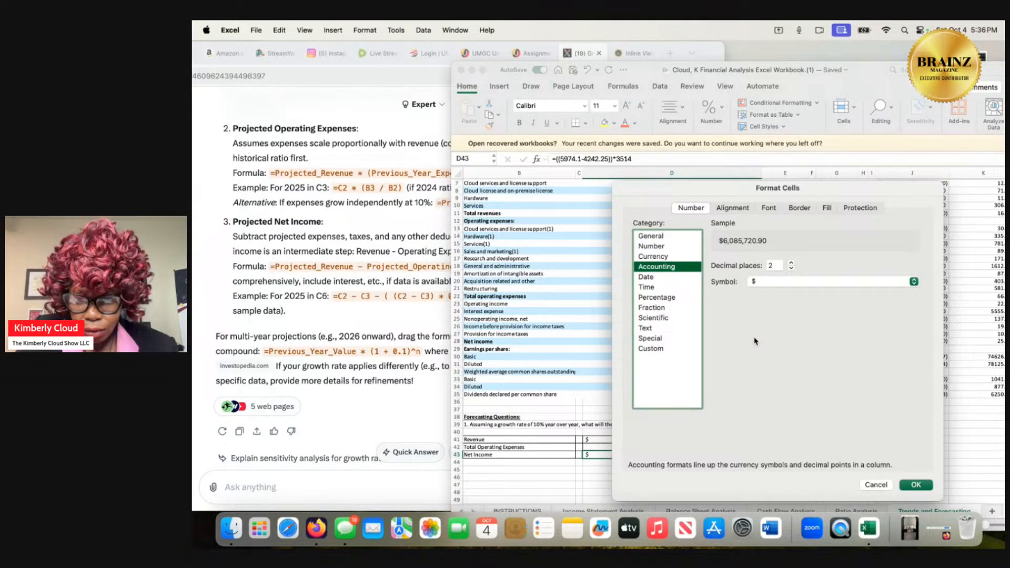
click(686, 258)
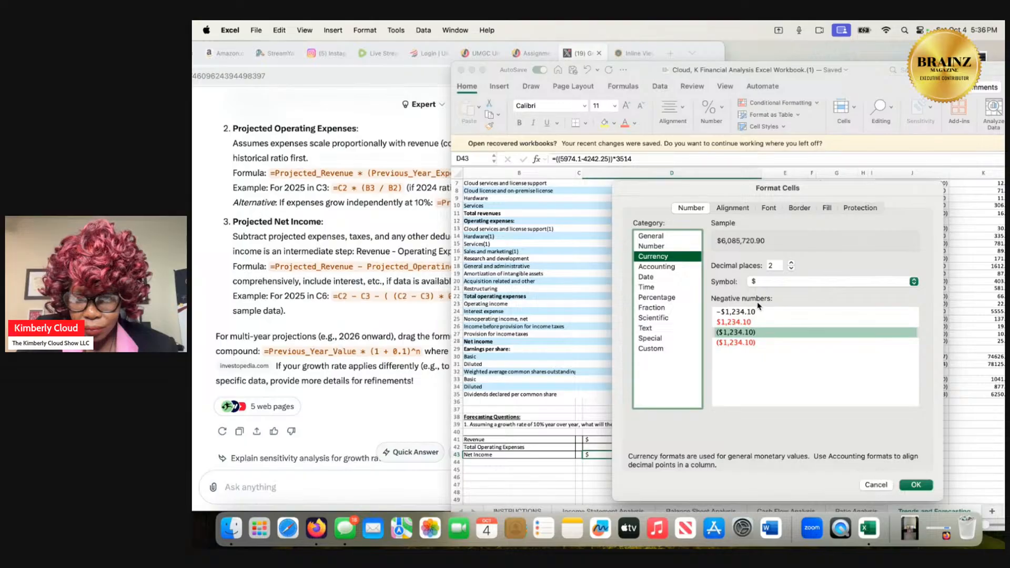
click(910, 484)
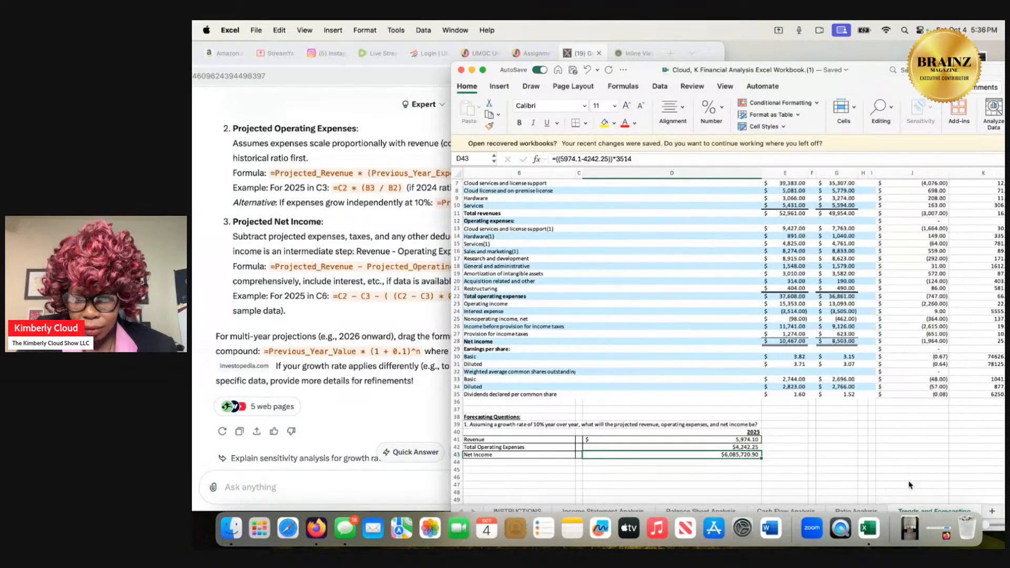
Review the 2025 forecast table together with Oracle's income statement horizontal analysis above it.
scroll(873, 428, down, 3)
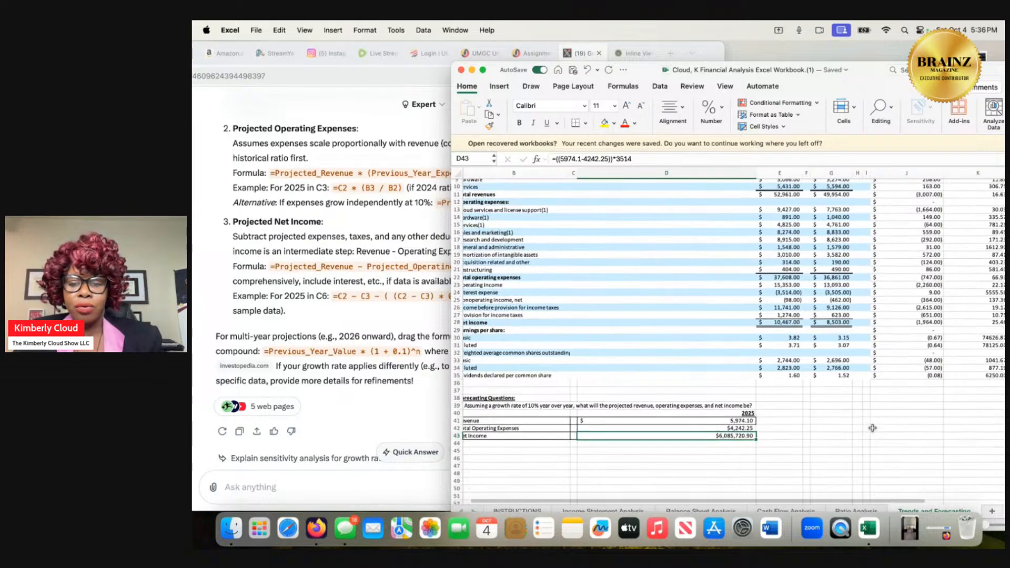
scroll(873, 428, down, 1)
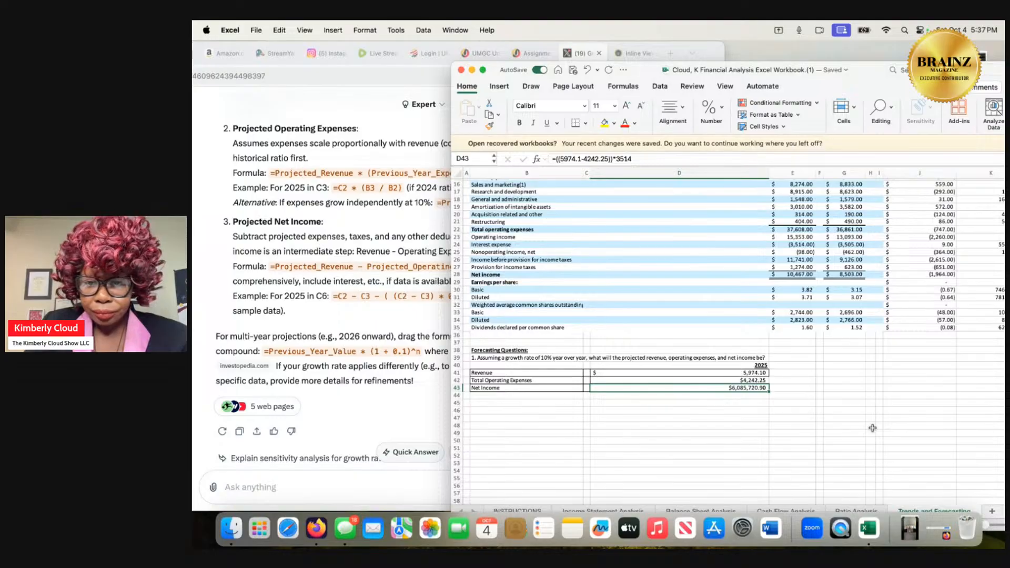
scroll(711, 401, up, 1)
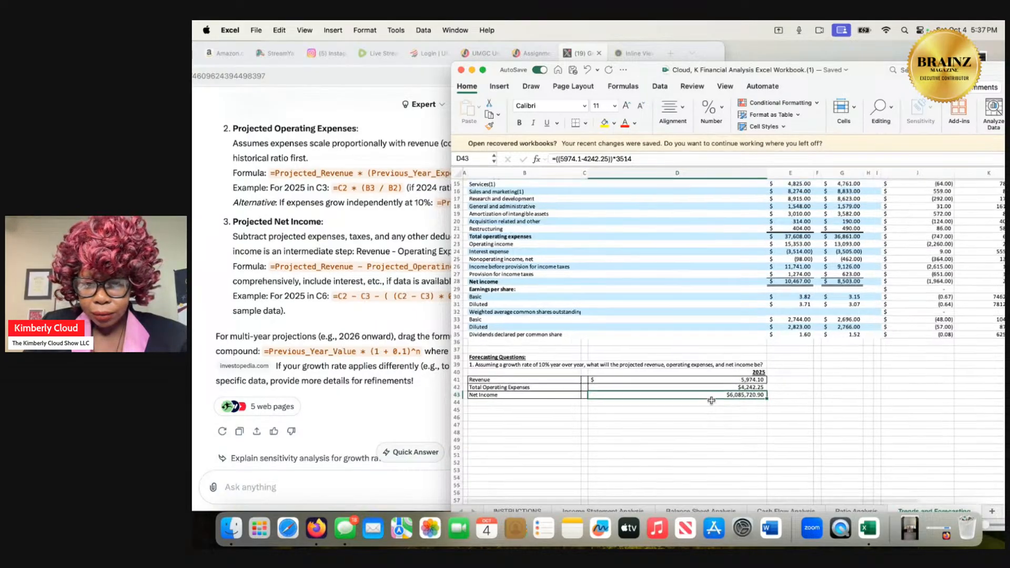
scroll(711, 401, up, 4)
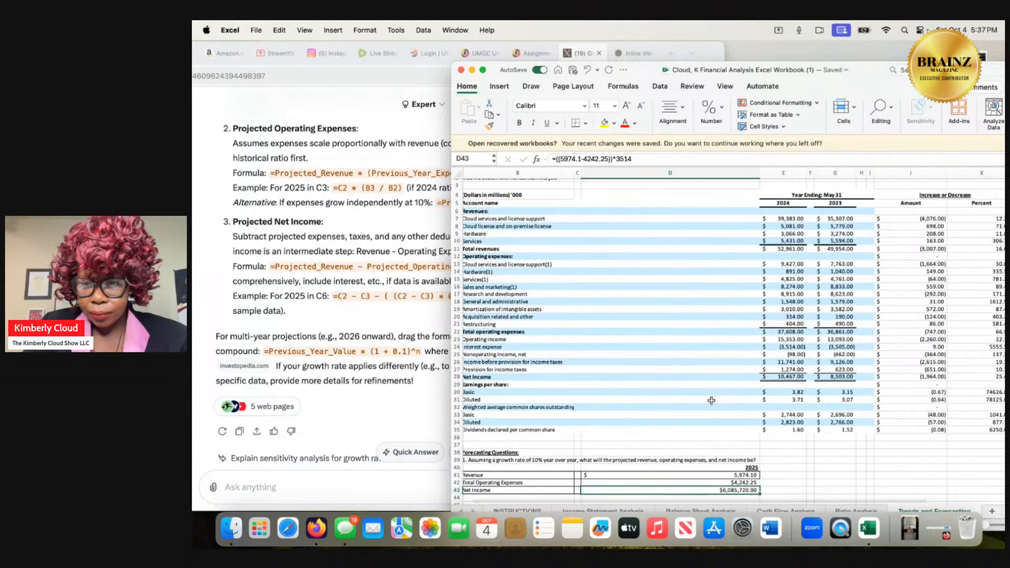
scroll(711, 400, right, 3)
scroll(711, 401, up, 1)
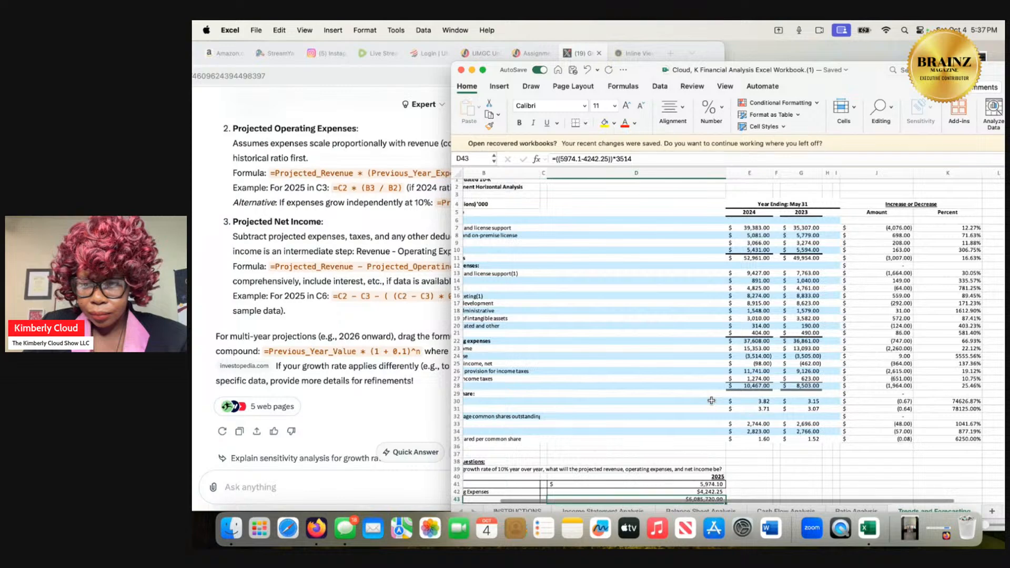
scroll(711, 401, left, 3)
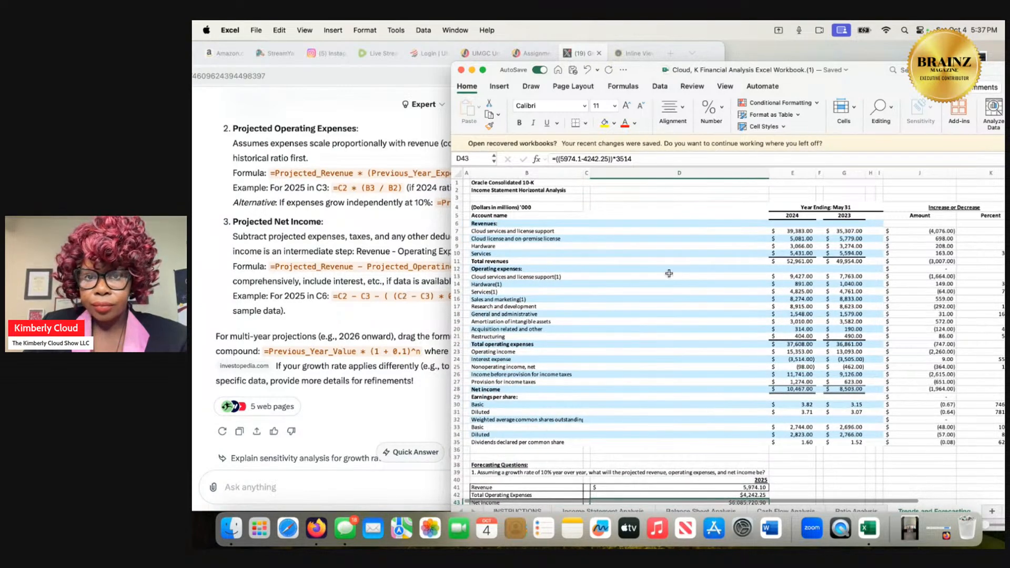
Switch to Firefox, open the Project 1: Ratio Analysis submission page from the course assignments, and bring the full page into view.
click(371, 233)
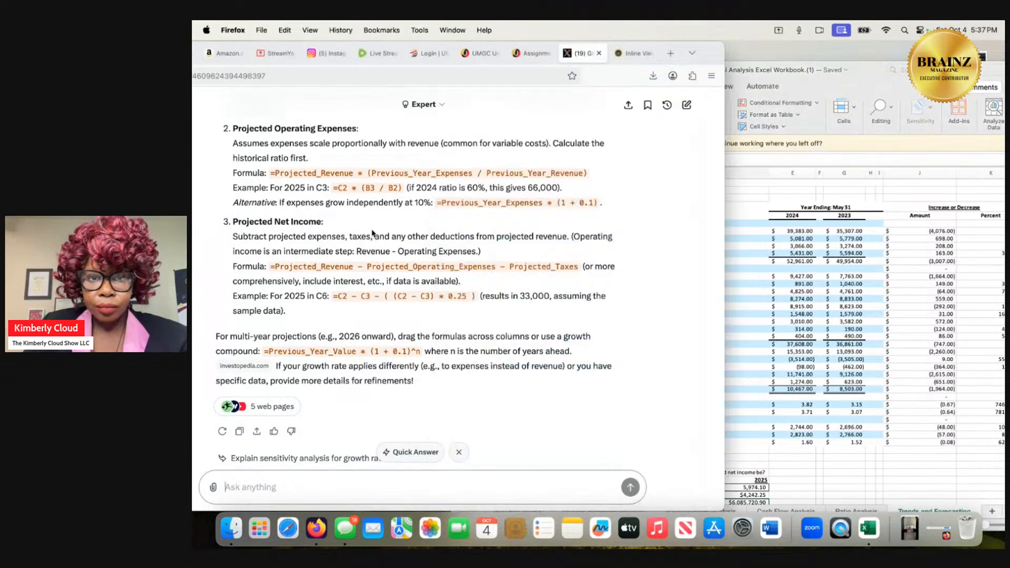
click(532, 53)
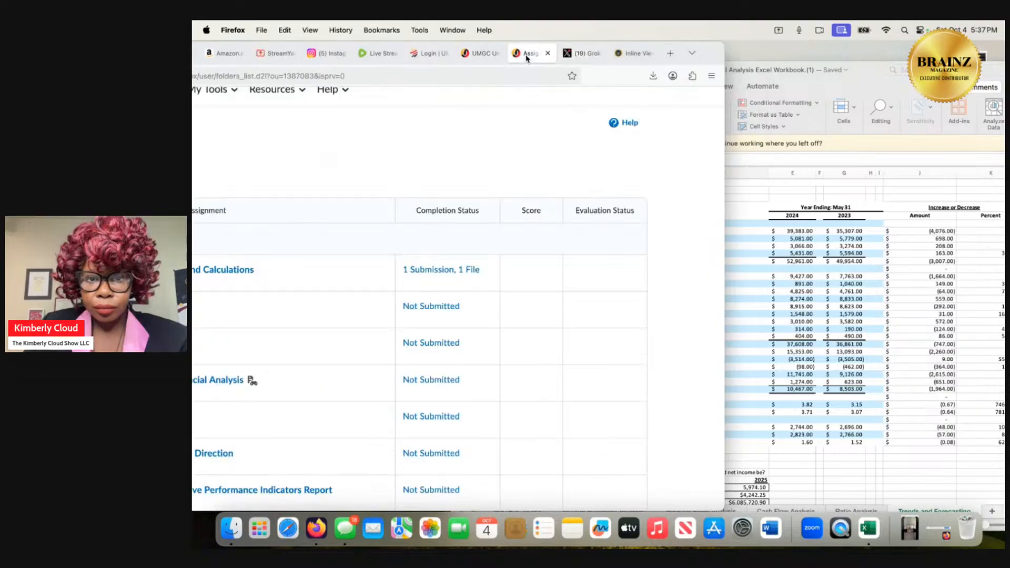
click(446, 306)
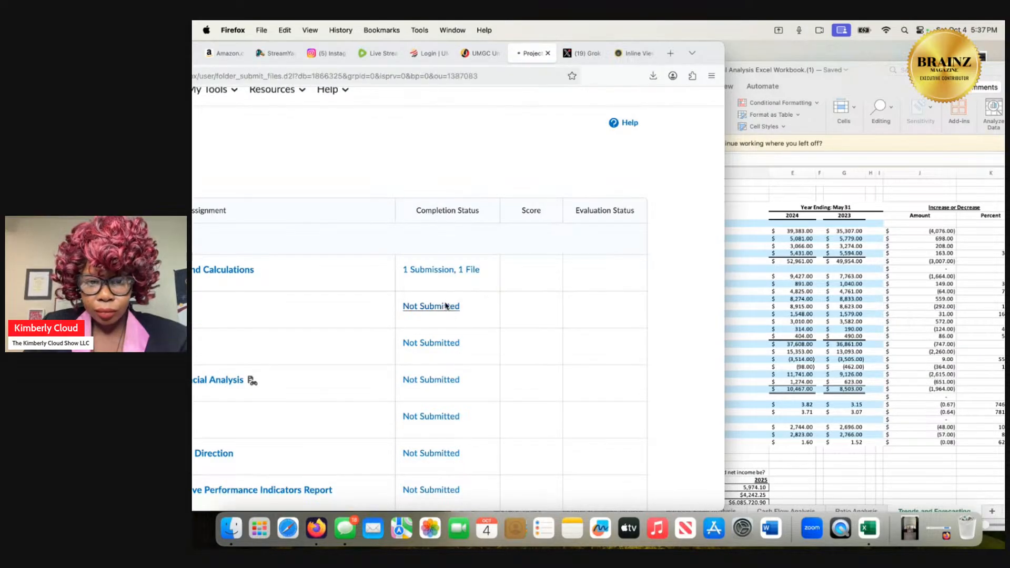
double_click(599, 76)
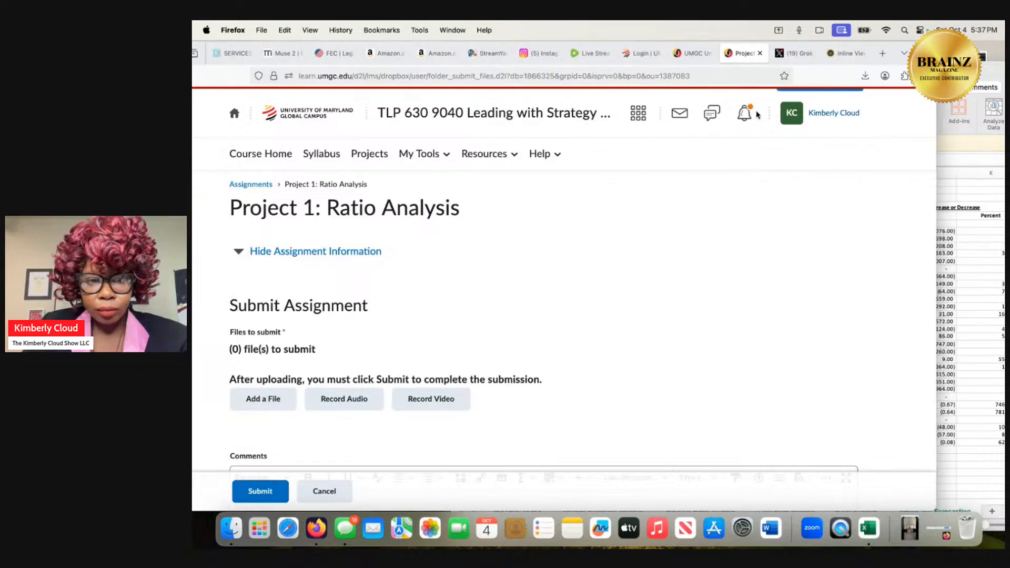
Start adding a file from My Computer to the Project 1: Ratio Analysis submission and open the upload file chooser.
scroll(455, 346, down, 3)
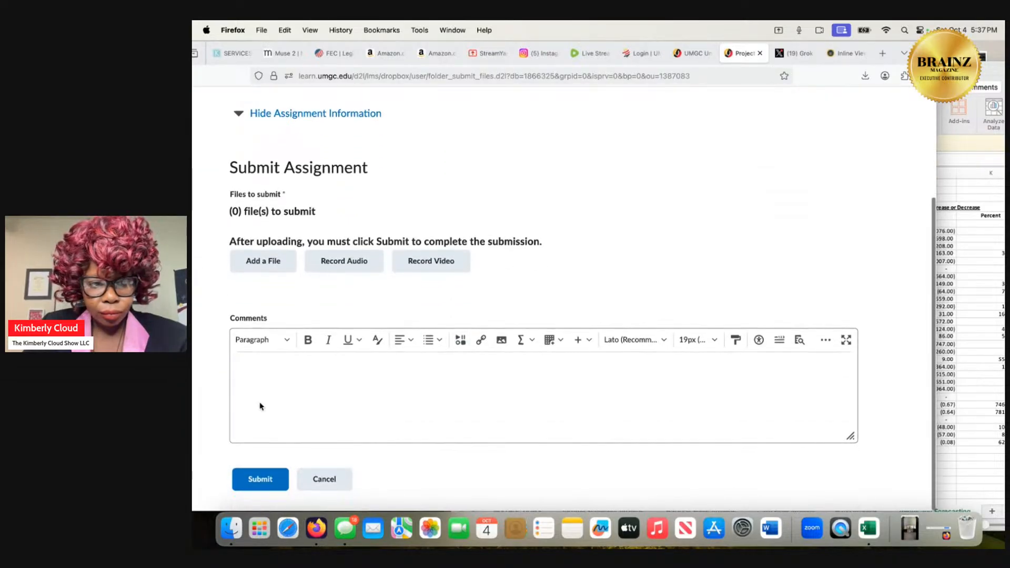
click(253, 272)
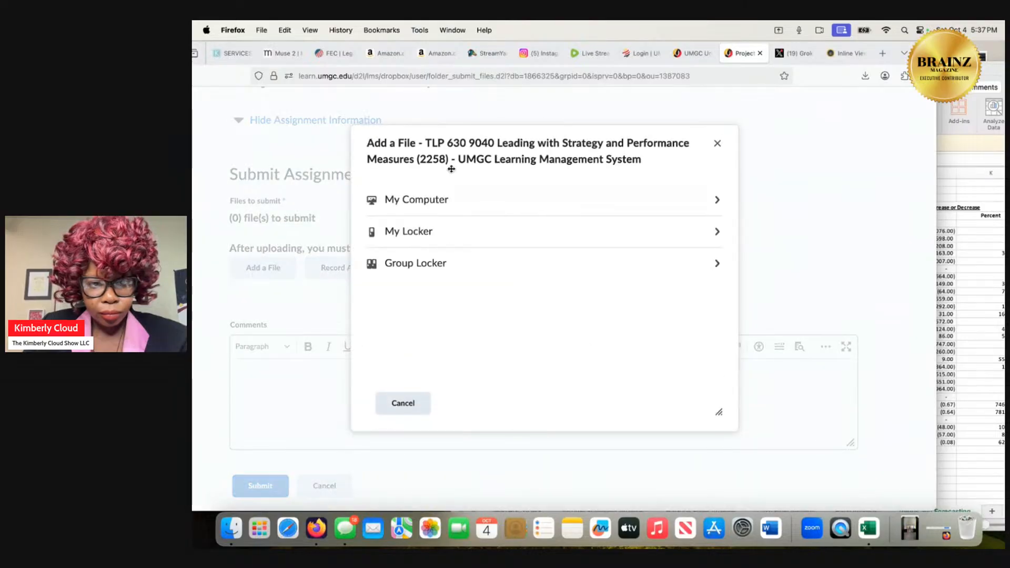
click(448, 207)
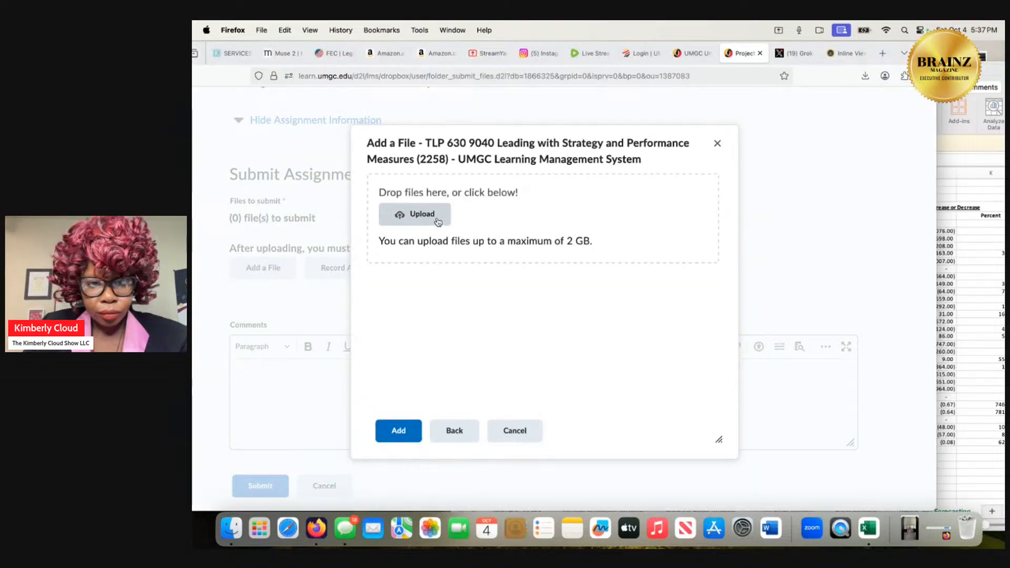
click(437, 217)
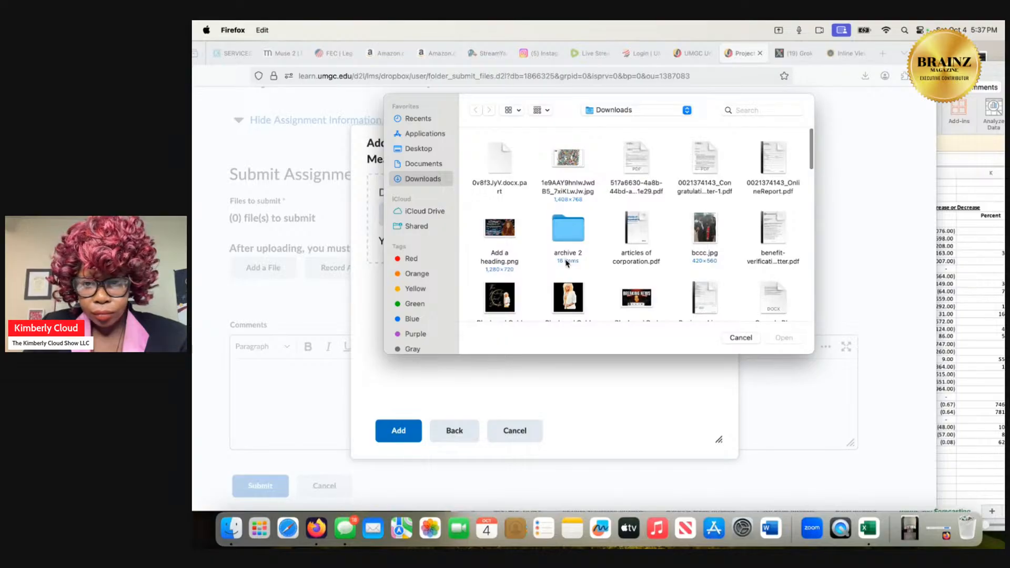
Look through the Downloads folder in the file chooser for the financial analysis workbook.
scroll(567, 263, down, 2)
scroll(566, 263, down, 3)
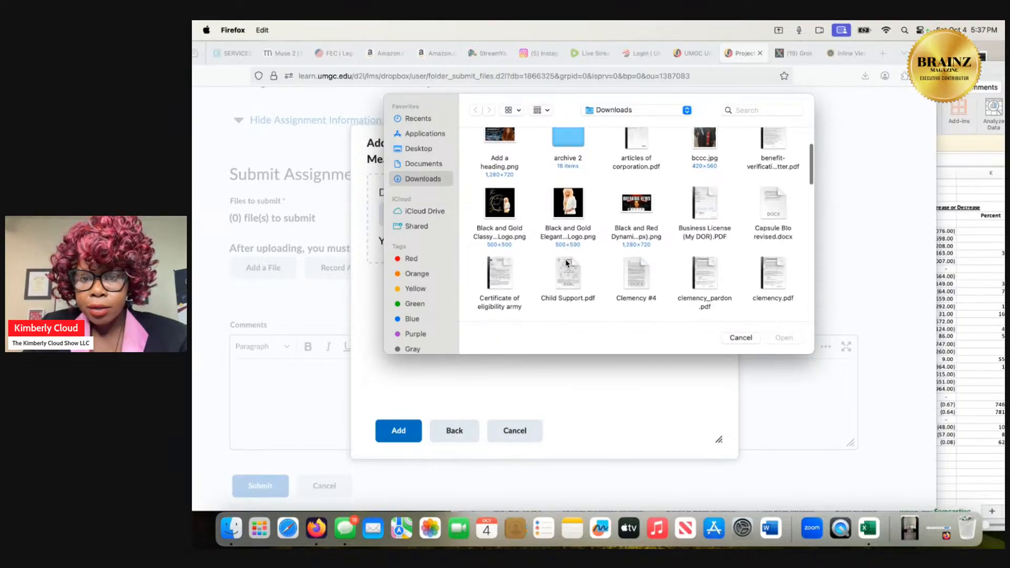
scroll(567, 263, down, 3)
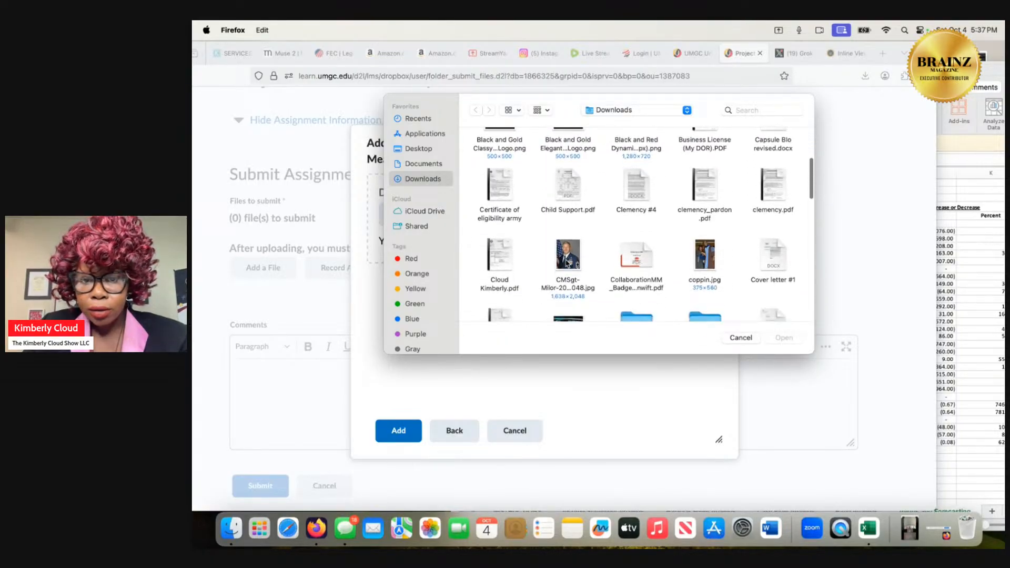
scroll(567, 263, down, 2)
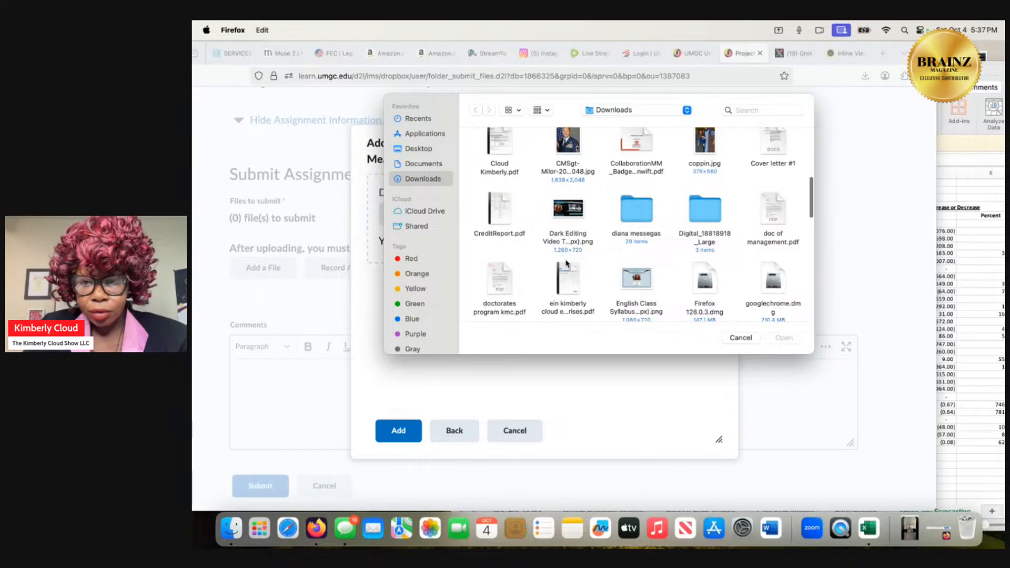
scroll(566, 263, down, 1)
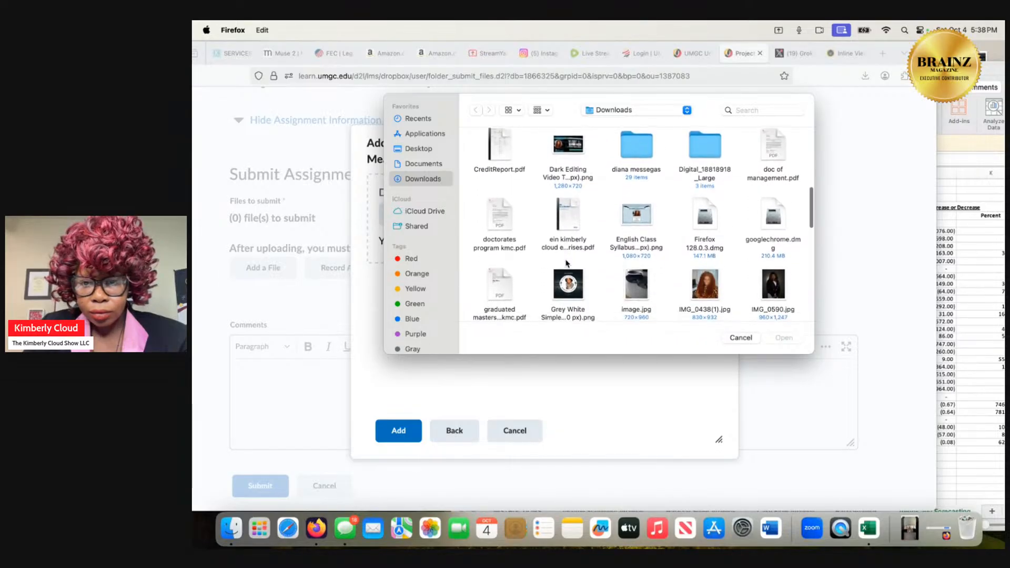
scroll(567, 264, down, 2)
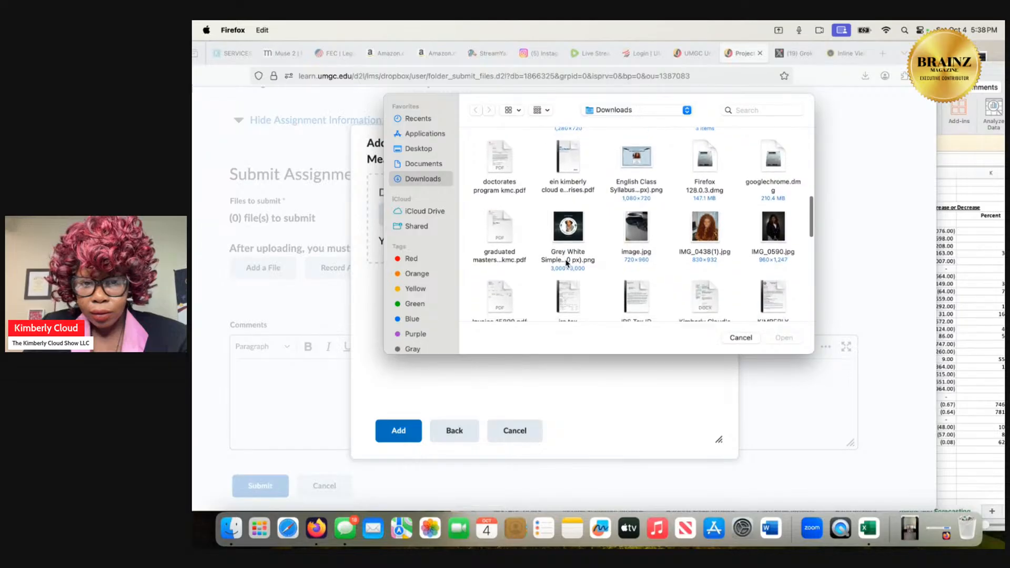
scroll(566, 263, down, 8)
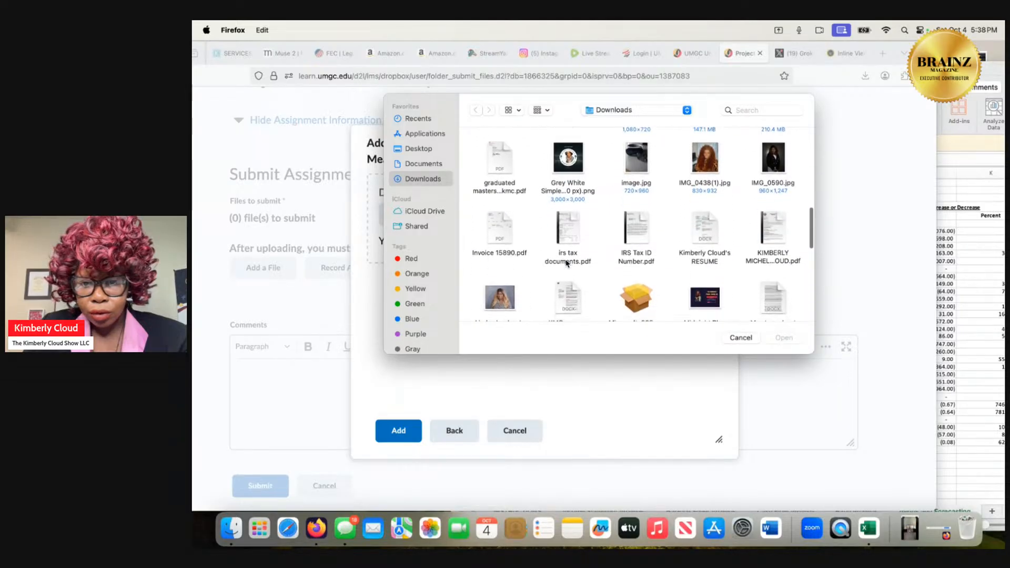
scroll(567, 263, down, 3)
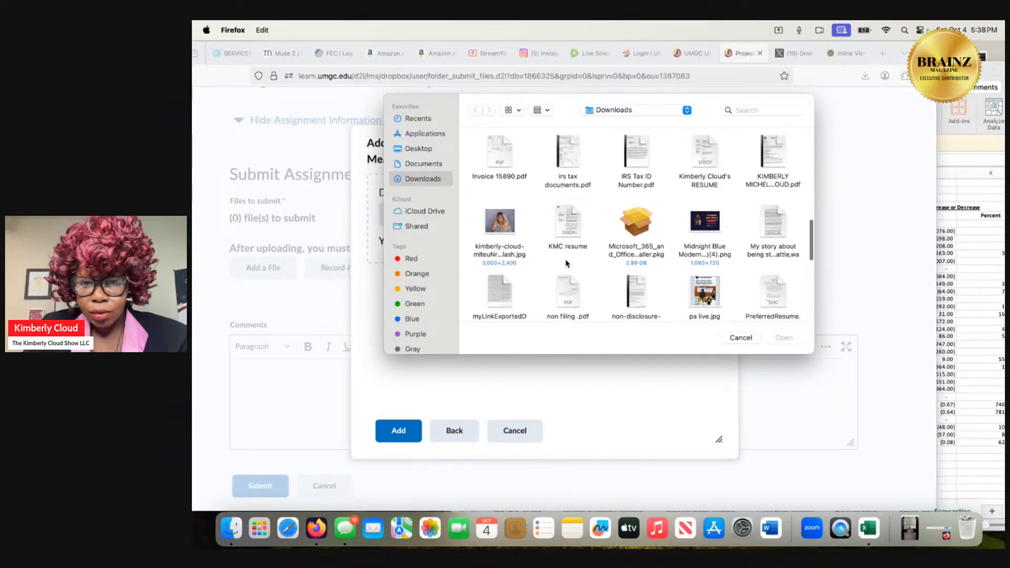
scroll(566, 263, up, 5)
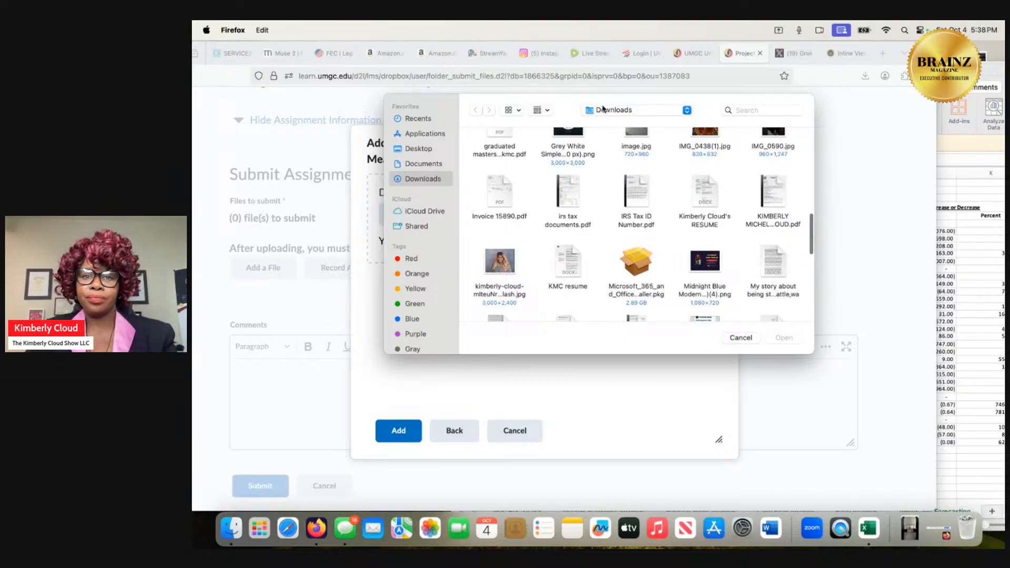
drag(569, 108, 575, 171)
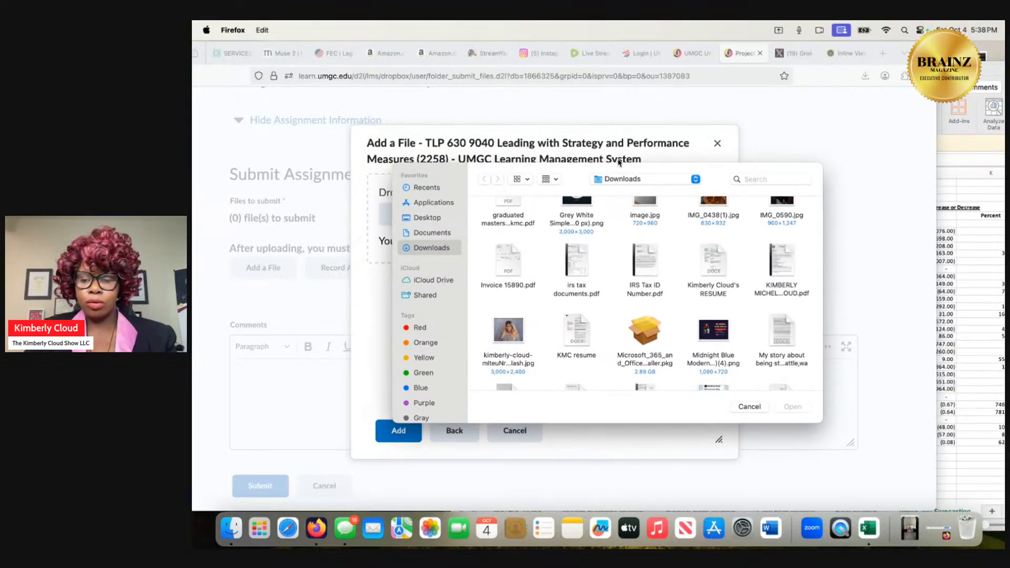
Check the workbook's file name in Excel, then search this Mac by the student's name and upload the "~$" Financial Analysis .xlsx file.
click(869, 529)
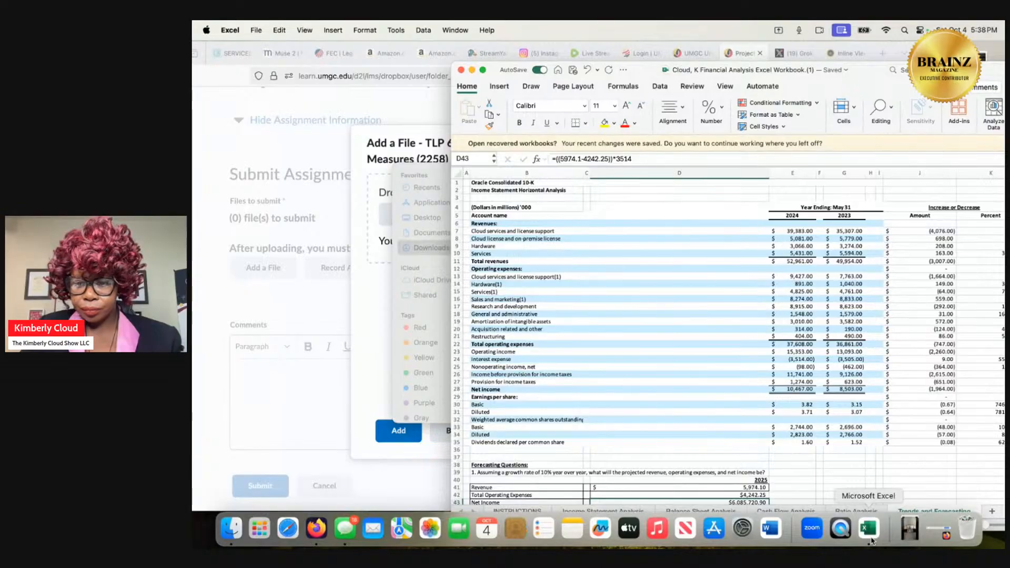
click(472, 69)
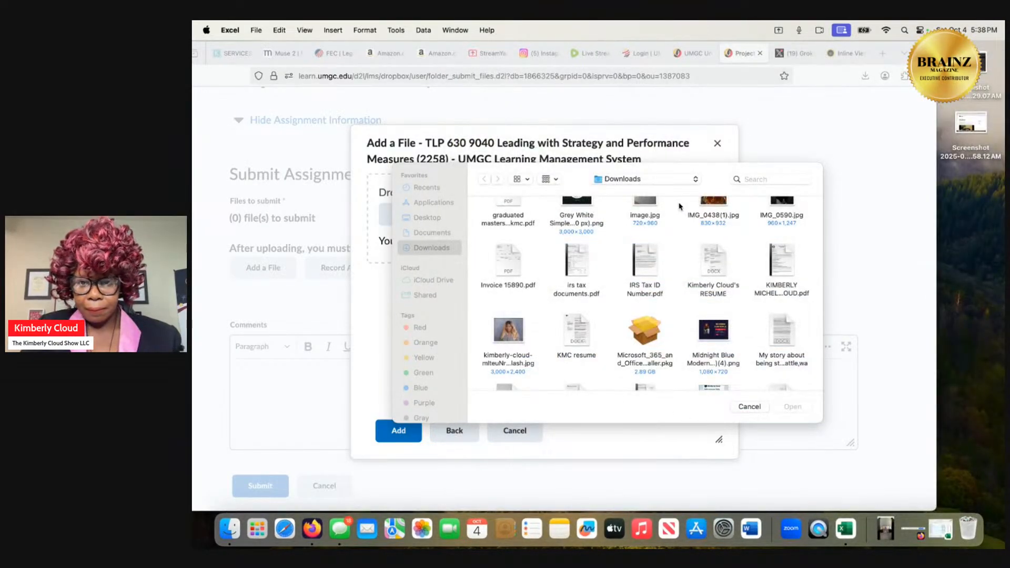
click(772, 181)
text(cloud)
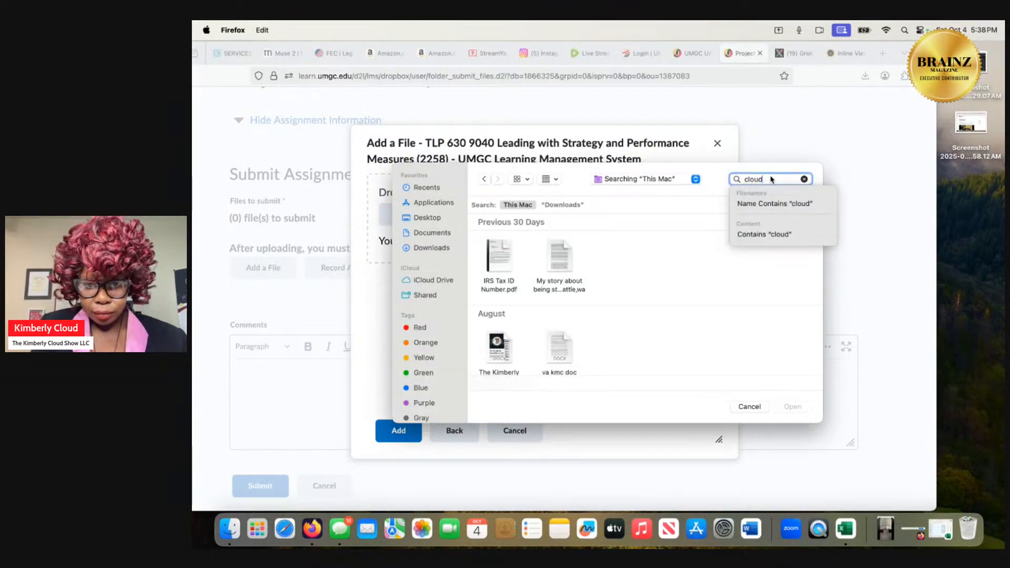
text(,k)
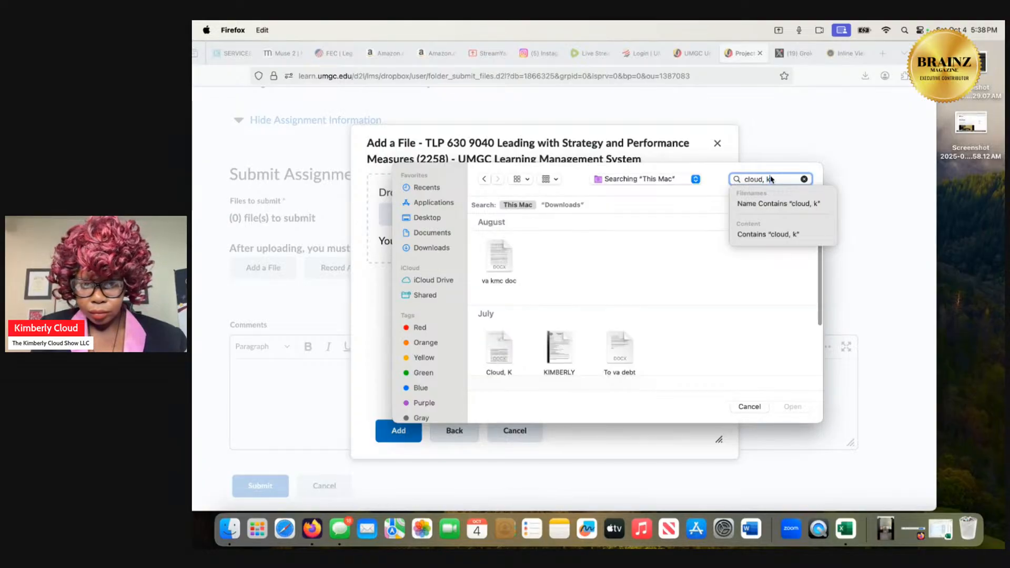
scroll(582, 281, down, 3)
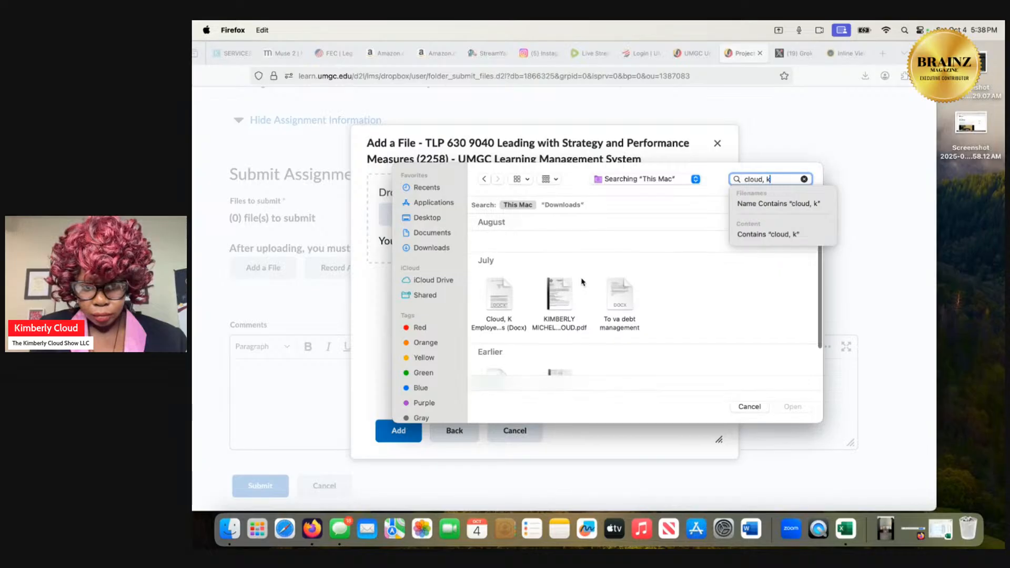
scroll(582, 281, down, 2)
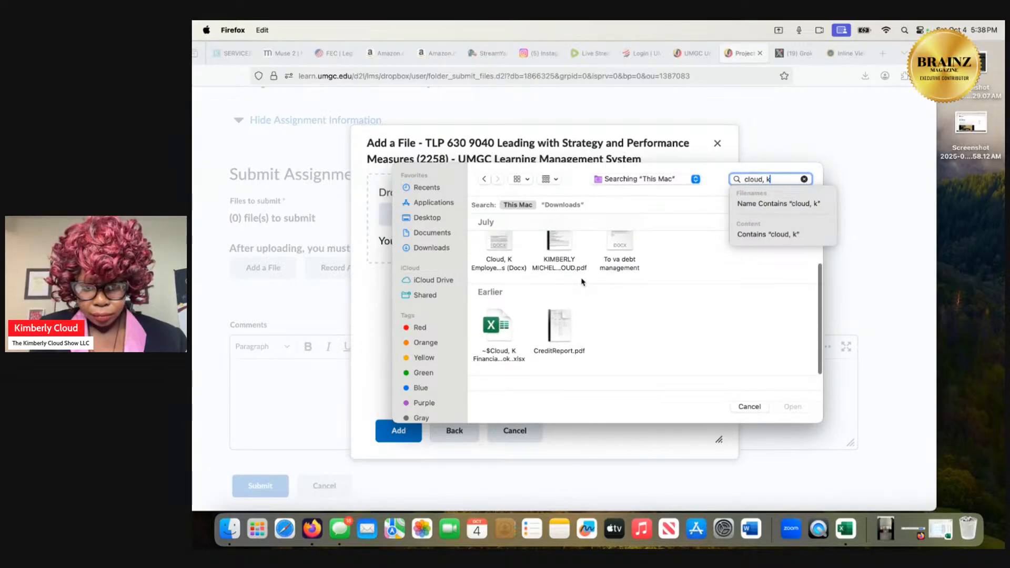
double_click(503, 325)
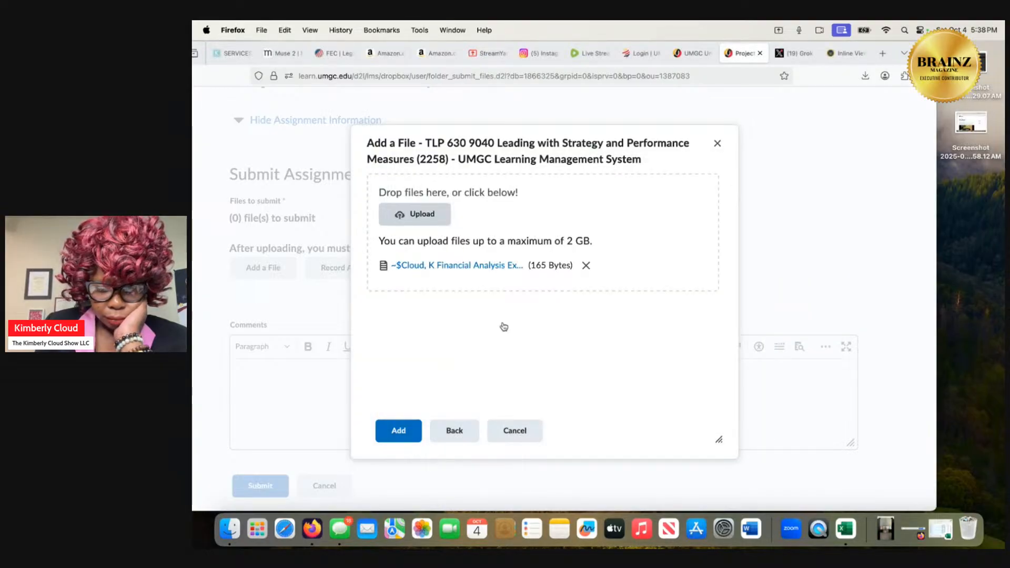
Try to open the uploaded "~$" Financial Analysis file in Excel, and remove it from the assignment upload.
click(492, 270)
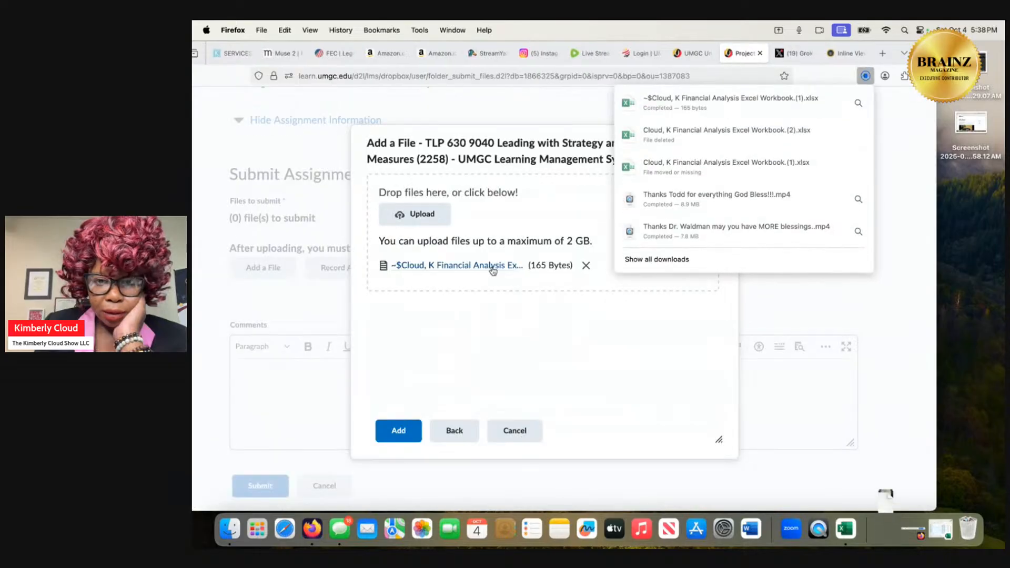
click(680, 108)
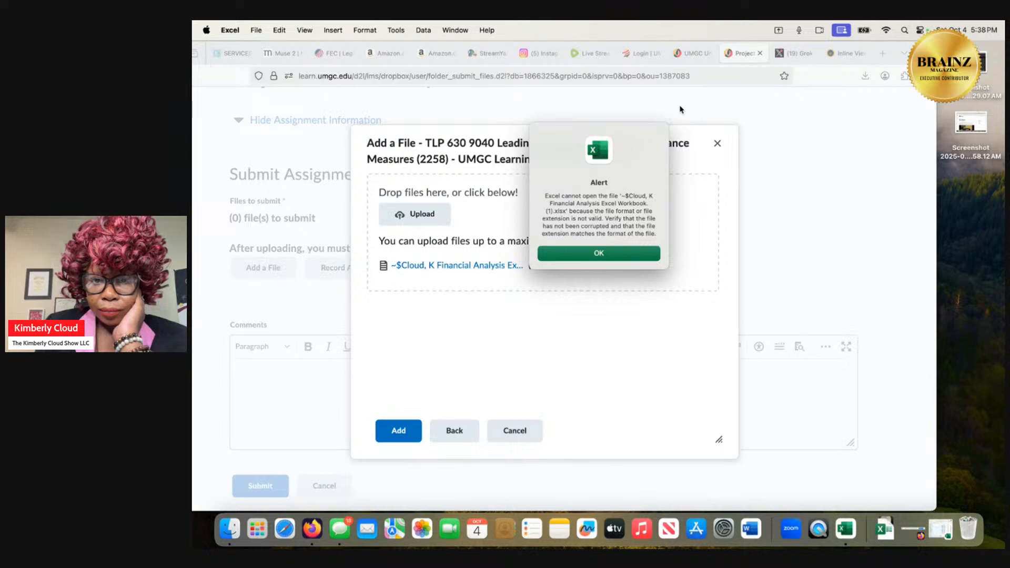
click(621, 256)
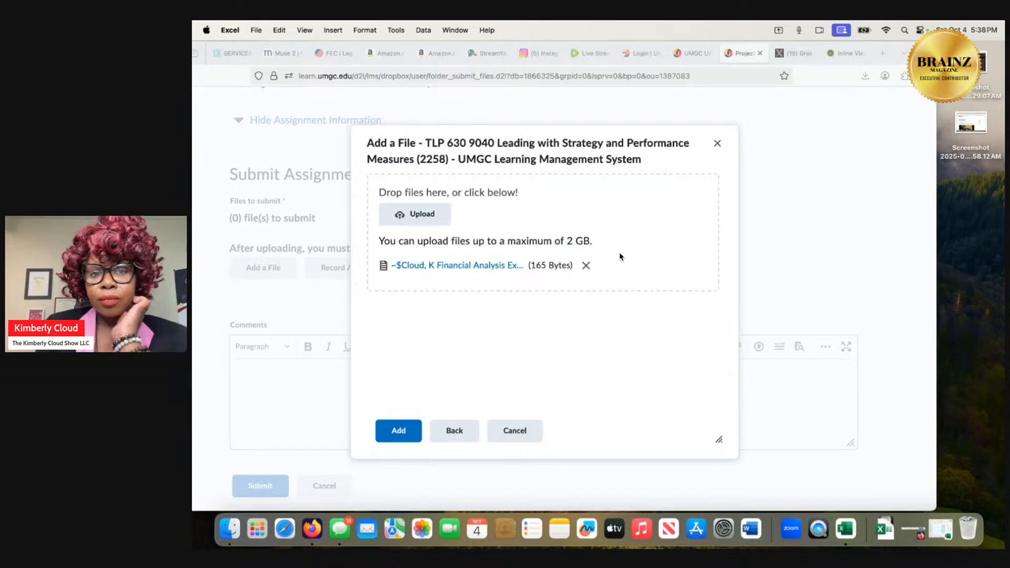
click(584, 268)
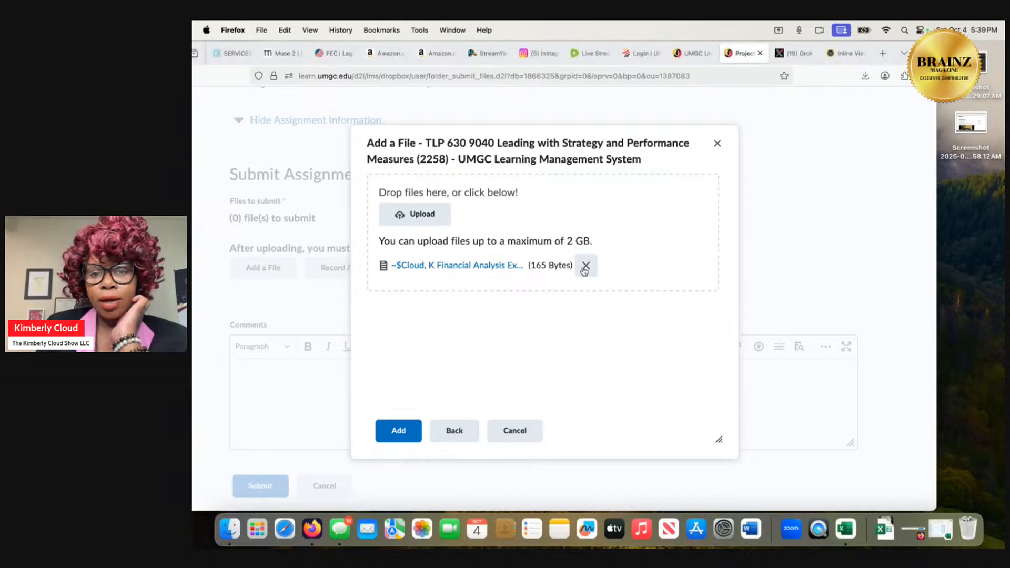
click(585, 267)
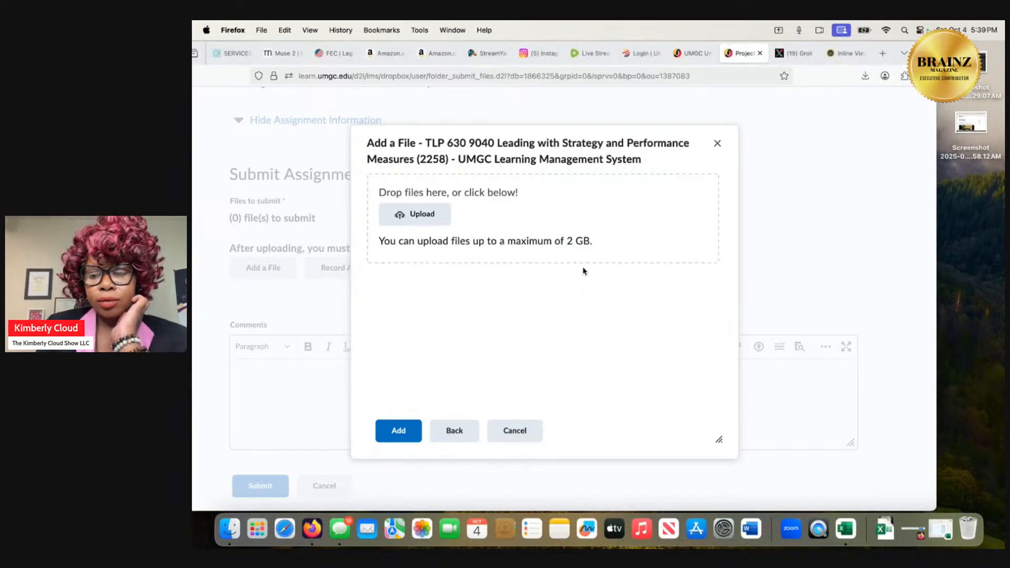
Switch to Excel, add the Save As command to the Quick Access Toolbar, and turn off AutoSave for the workbook.
click(886, 539)
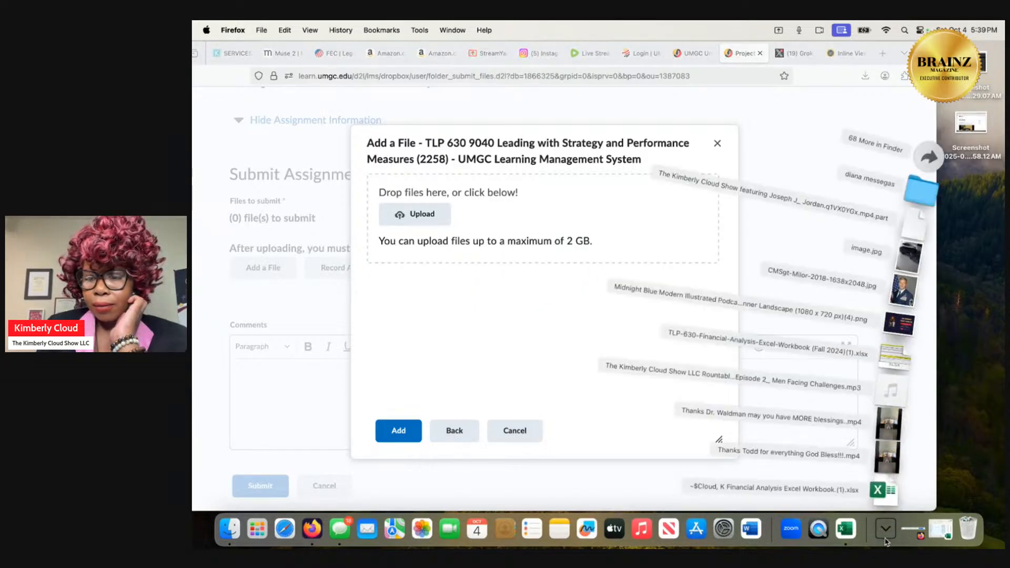
click(847, 536)
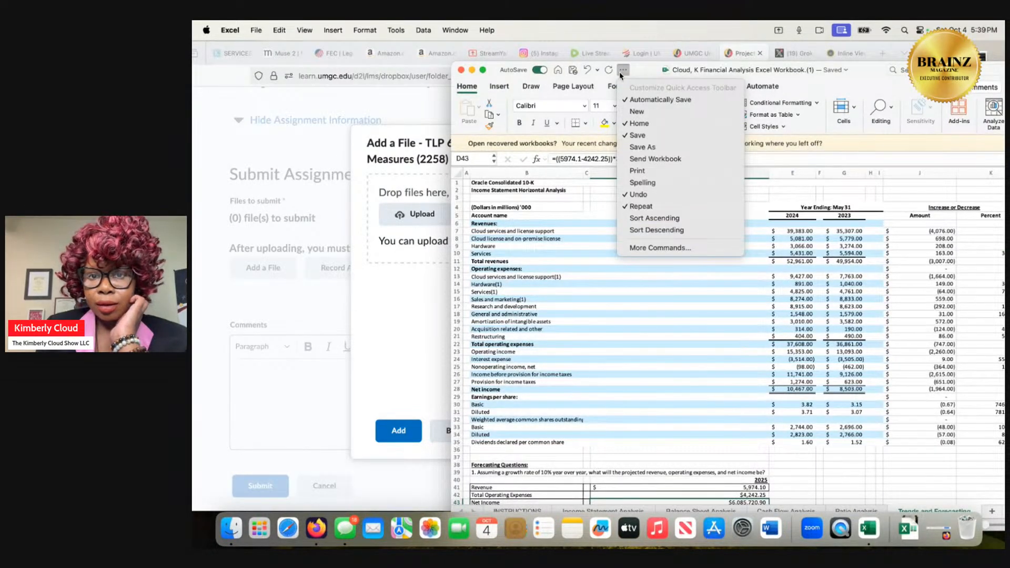
click(635, 150)
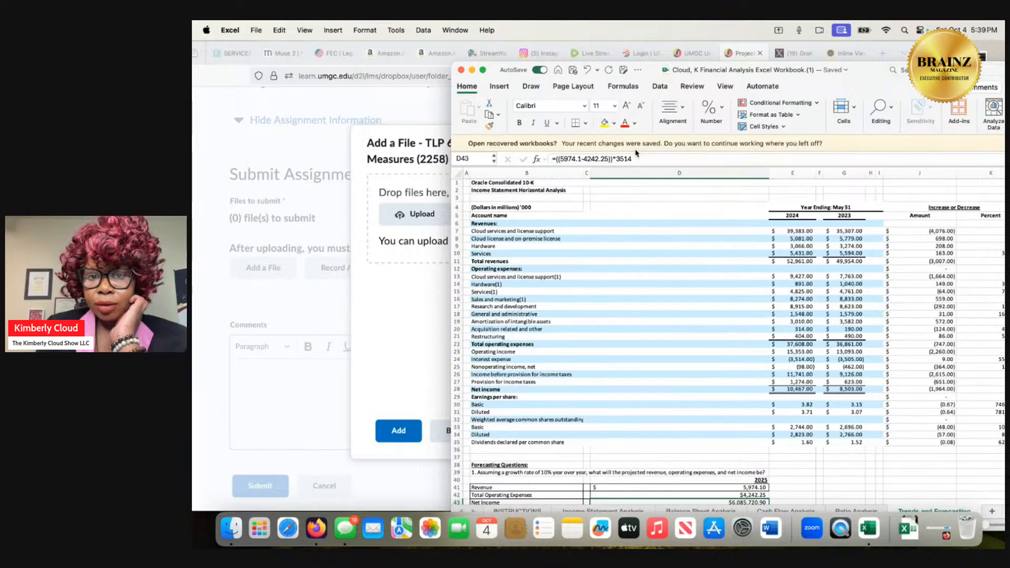
click(638, 69)
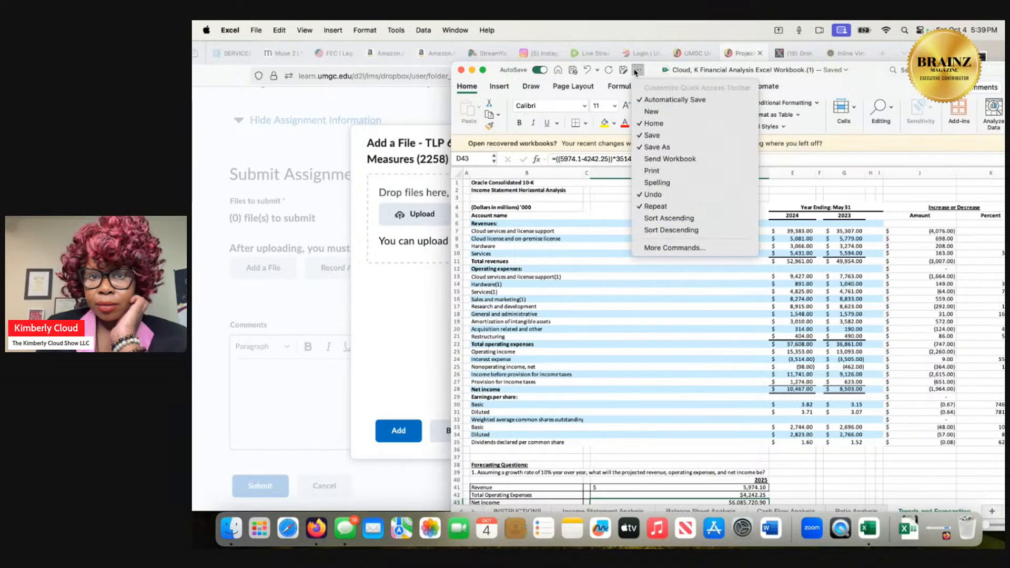
click(647, 136)
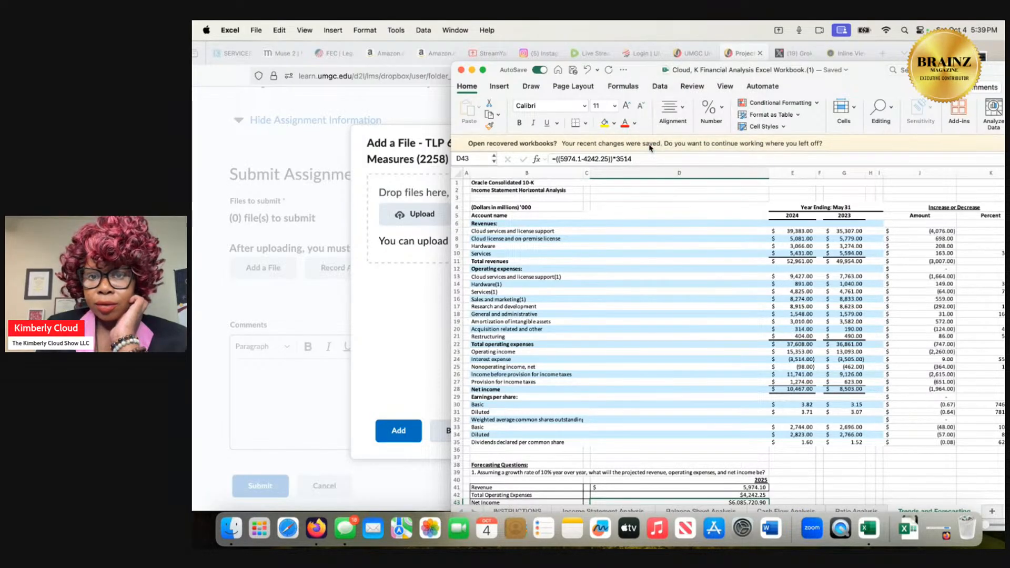
click(621, 71)
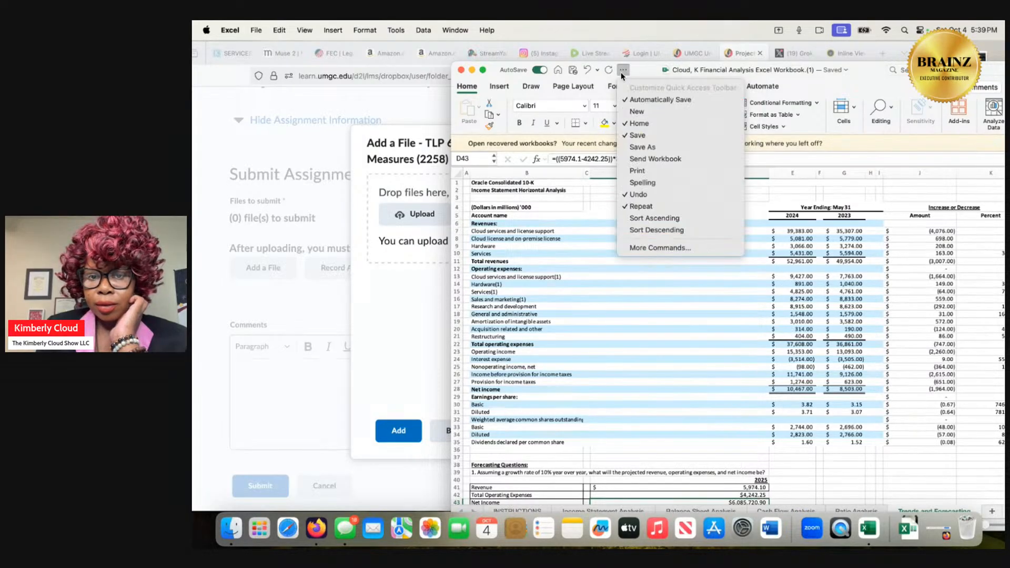
click(638, 148)
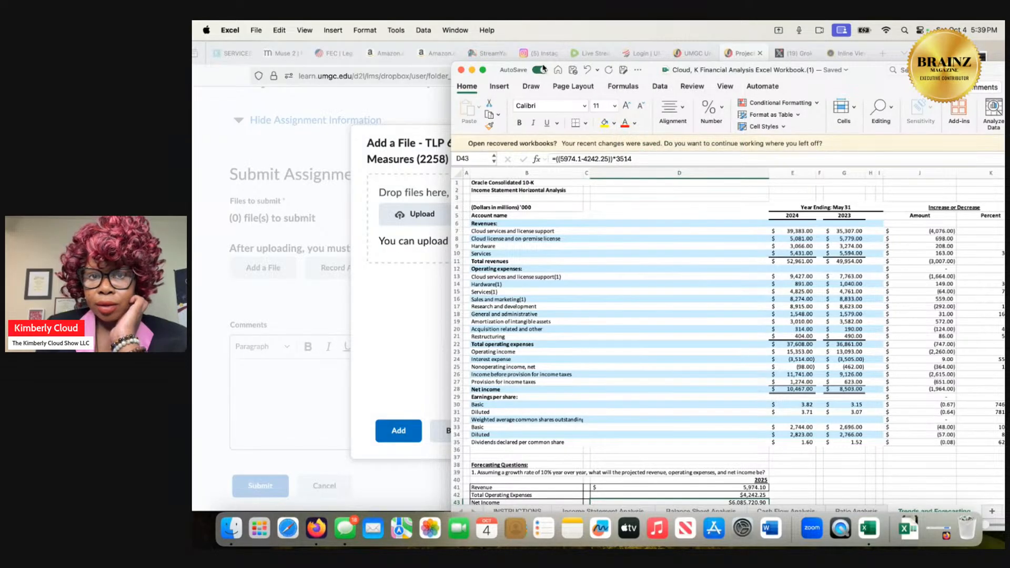
Save the financial analysis workbook to the Downloads folder in Excel Workbook (.xlsx) format.
click(624, 71)
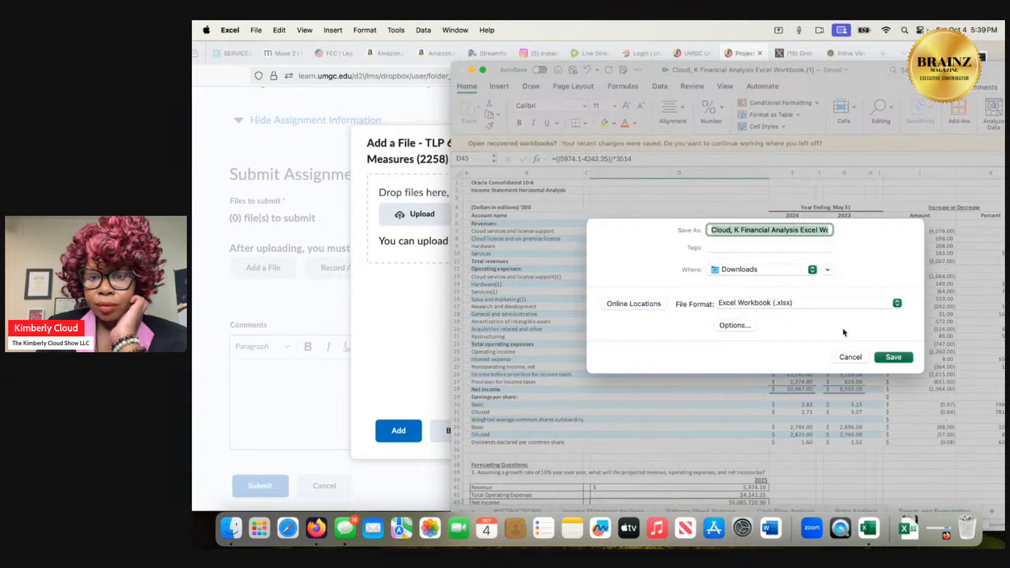
click(901, 360)
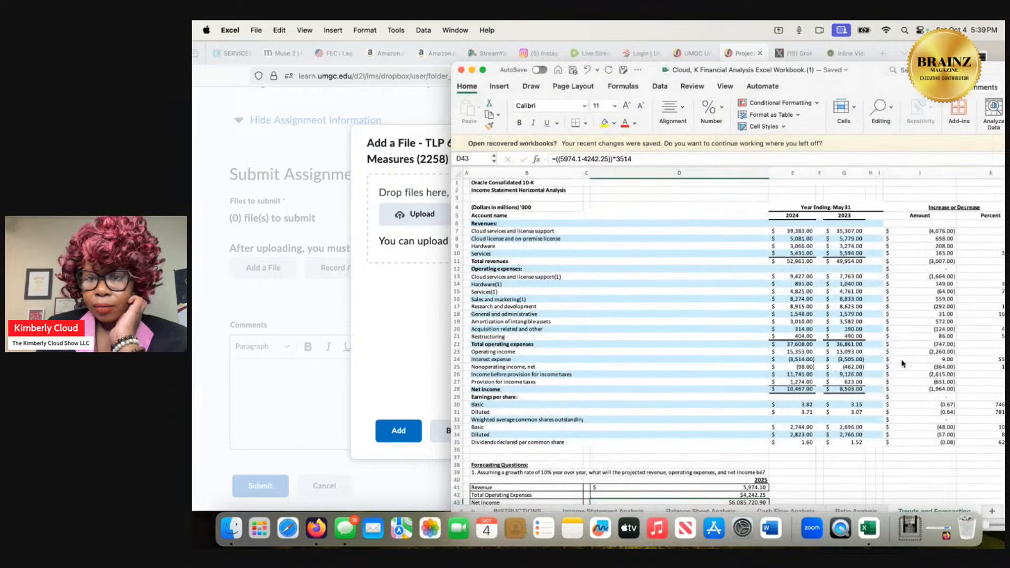
Switch to Firefox, preview the "~$" Financial Analysis (1).xlsx file in Downloads through the assignment upload, and move it to the Trash.
click(384, 339)
click(419, 213)
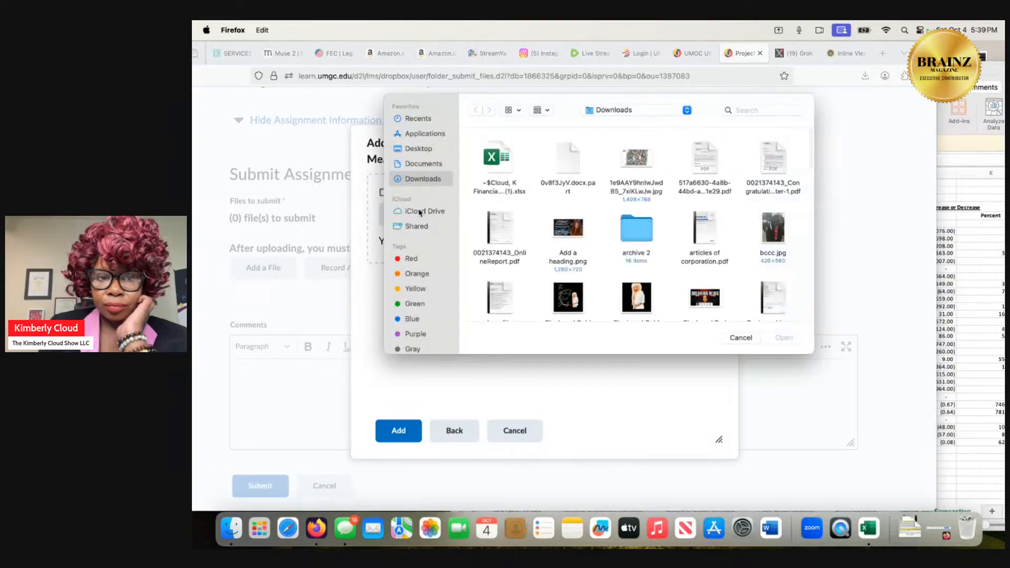
click(497, 185)
right_click(494, 192)
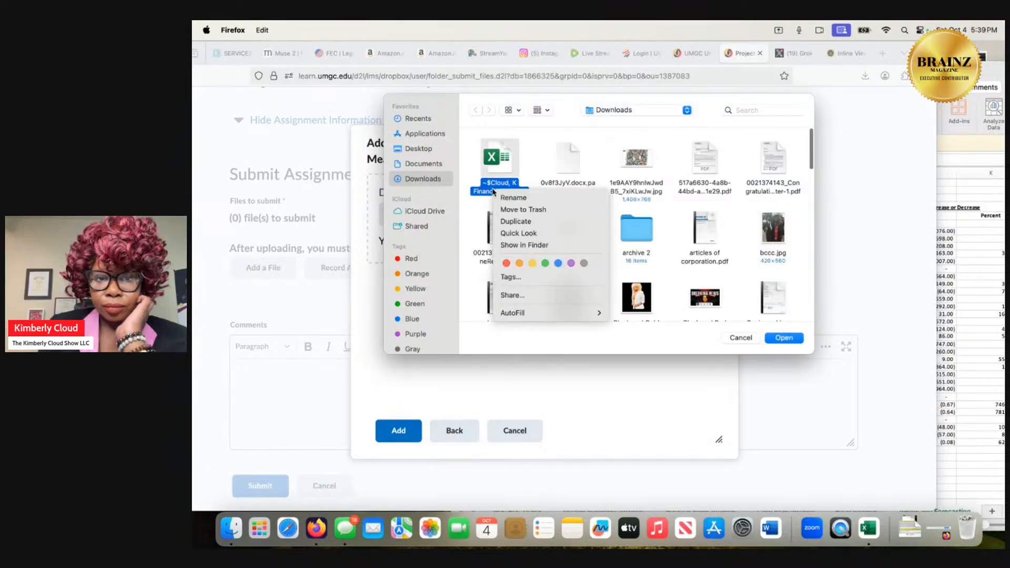
click(511, 233)
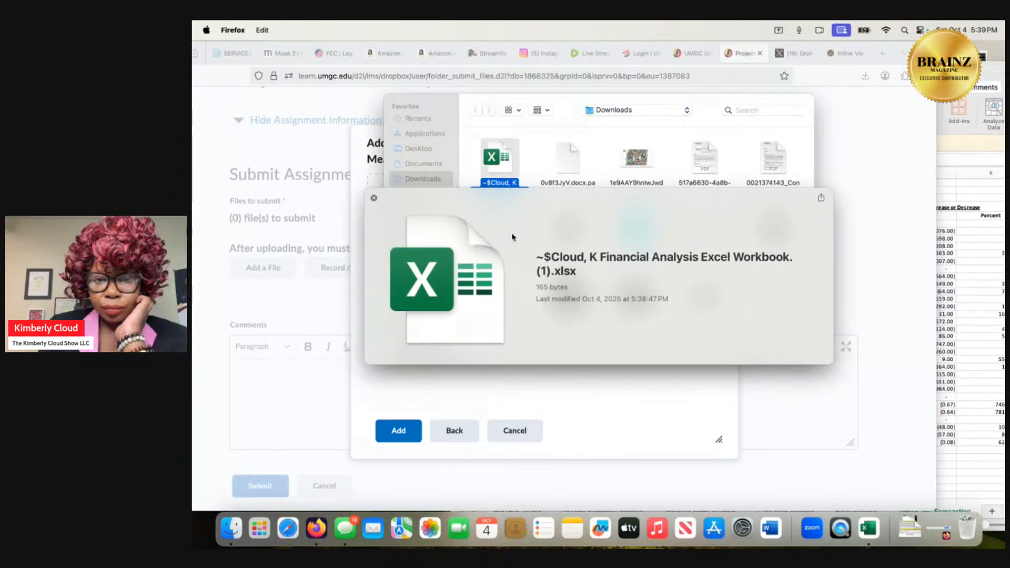
click(374, 200)
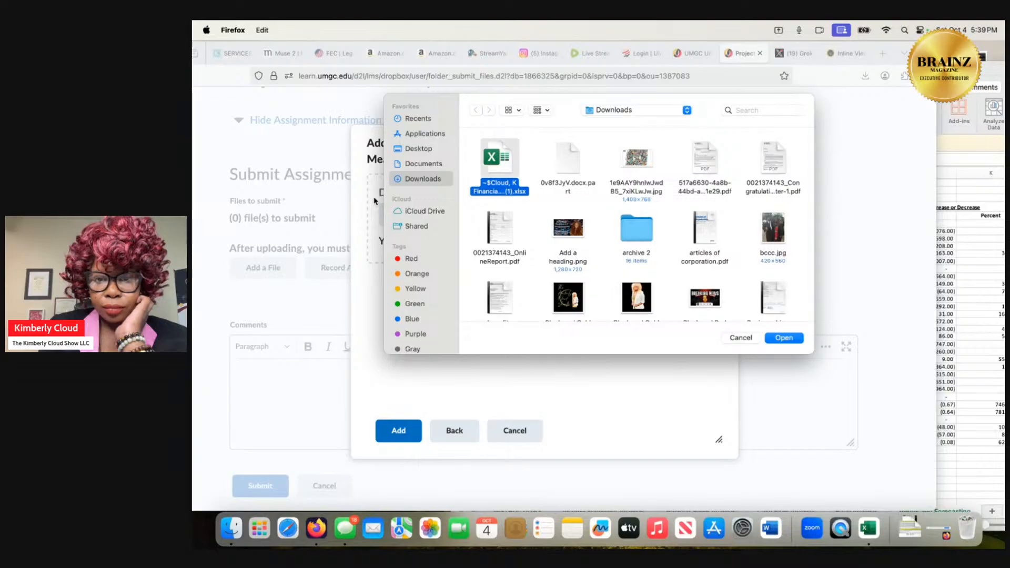
right_click(506, 182)
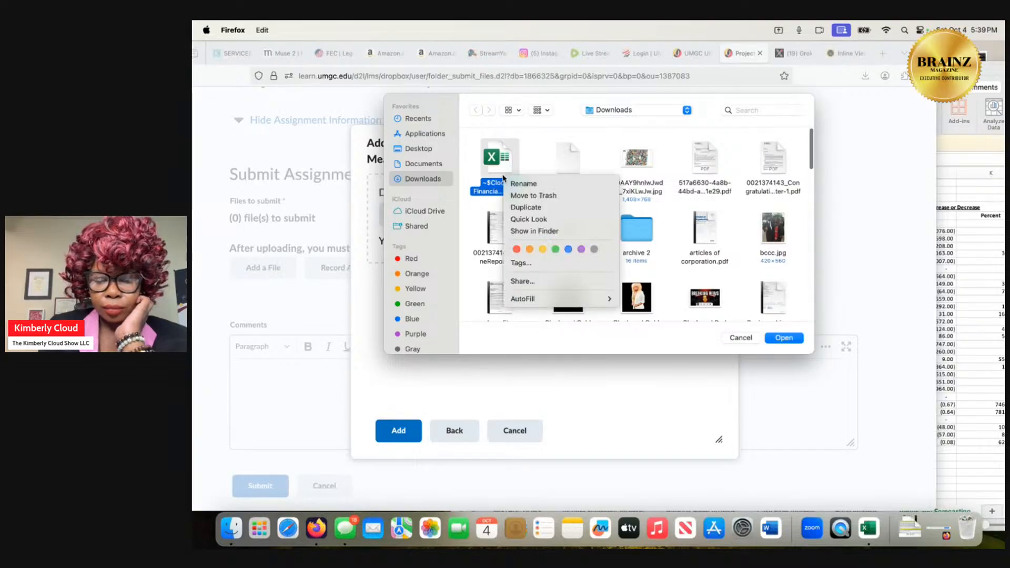
click(526, 198)
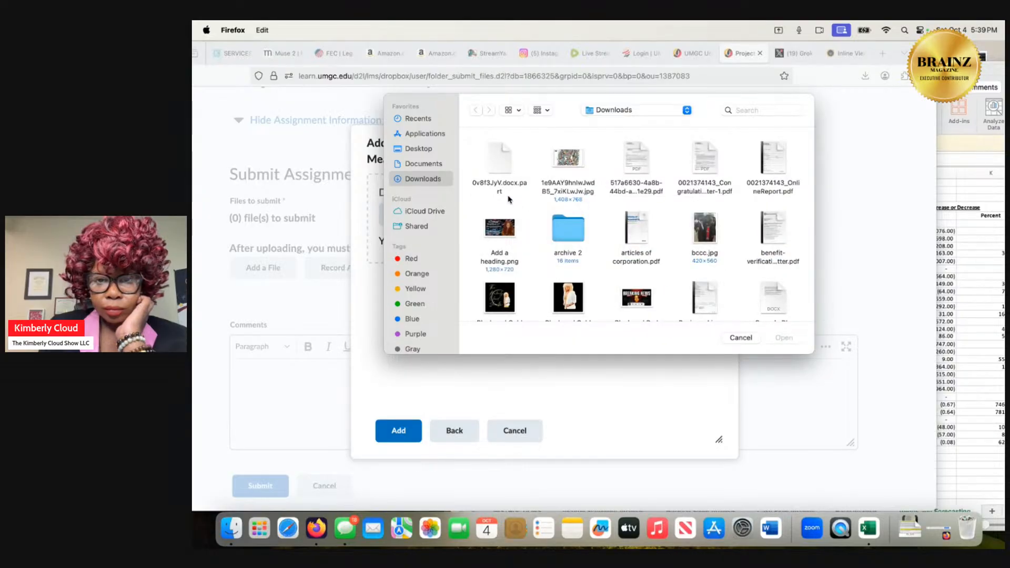
Search this Mac by the student's surname, move the remaining "~$" Financial Analysis .xlsx file to the Trash, and close the file chooser.
click(756, 110)
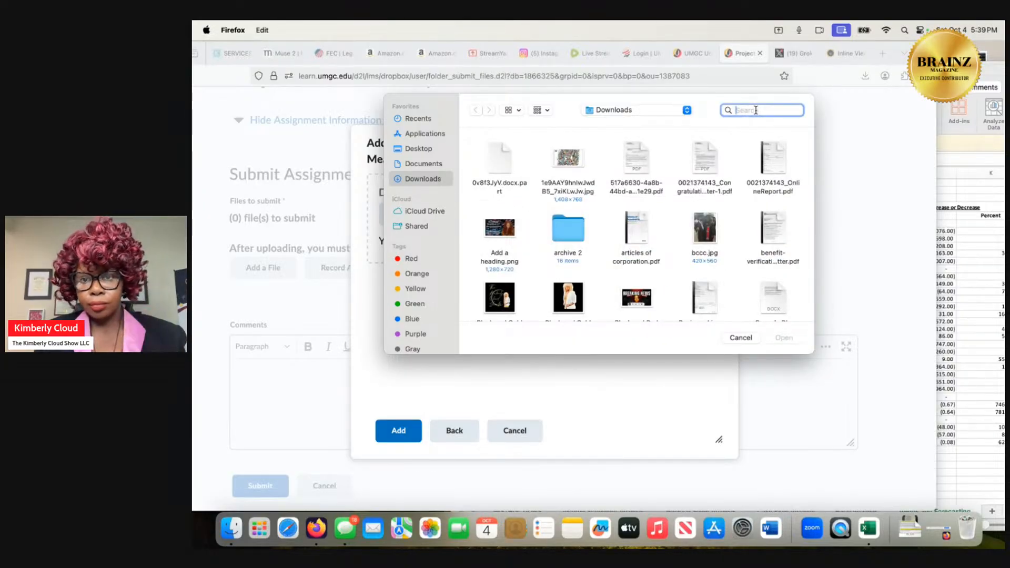
text(cloud)
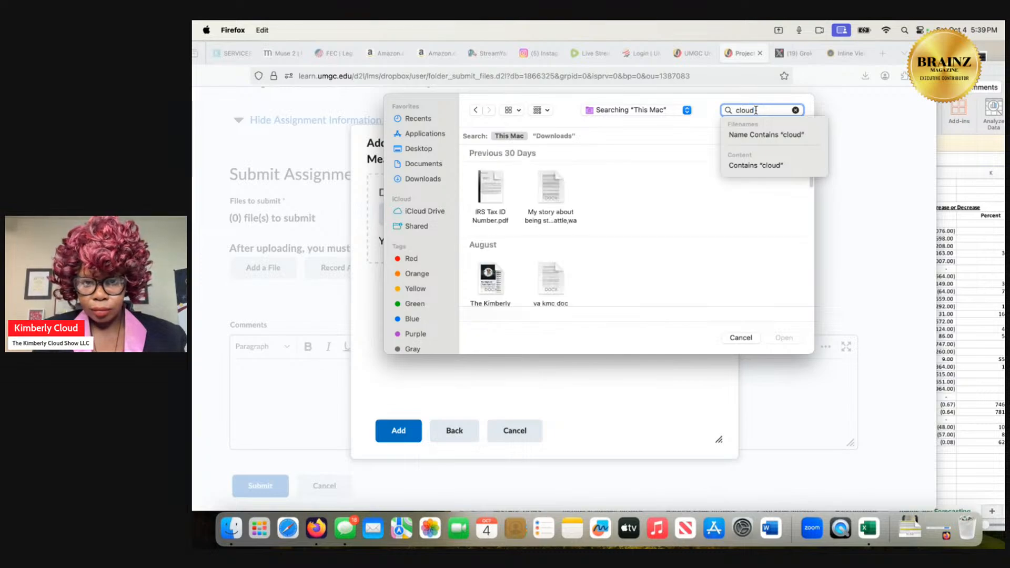
scroll(634, 230, down, 5)
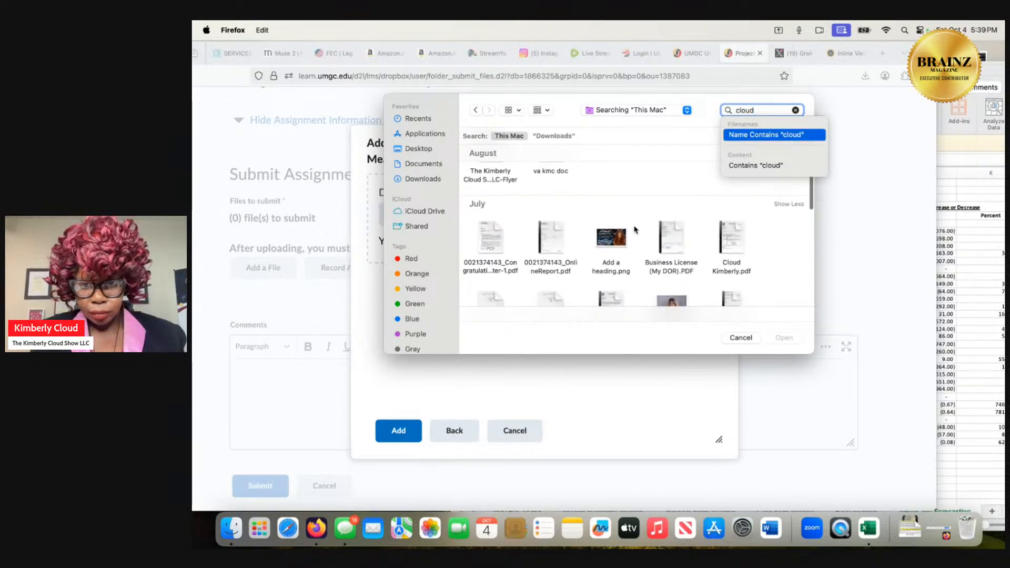
scroll(634, 230, down, 3)
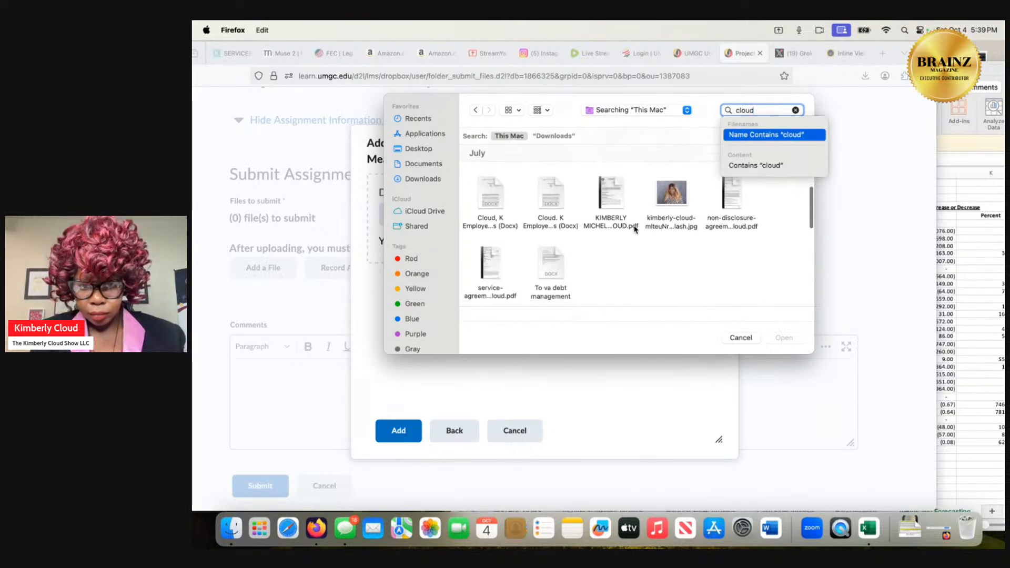
scroll(634, 230, down, 6)
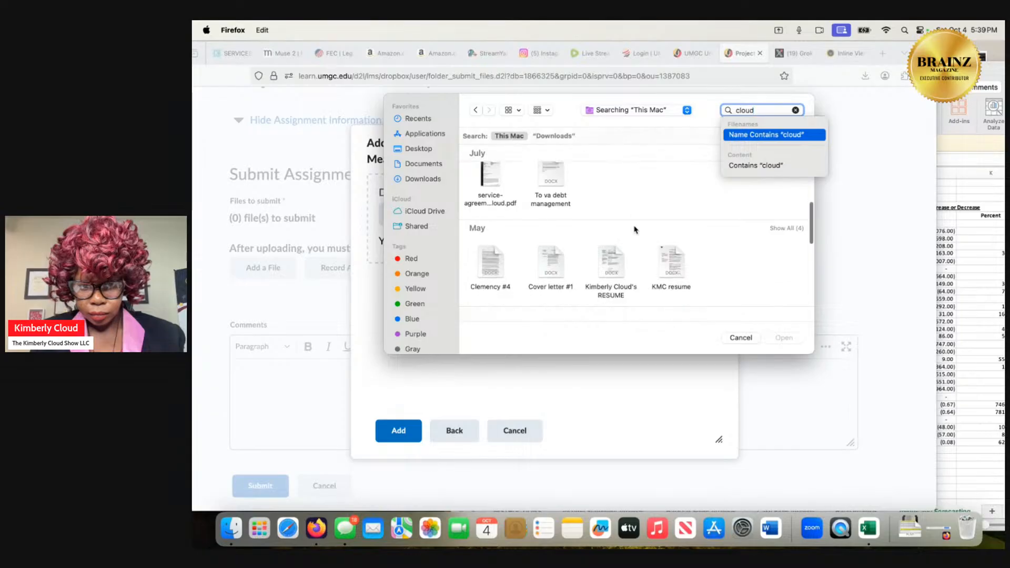
scroll(634, 229, down, 6)
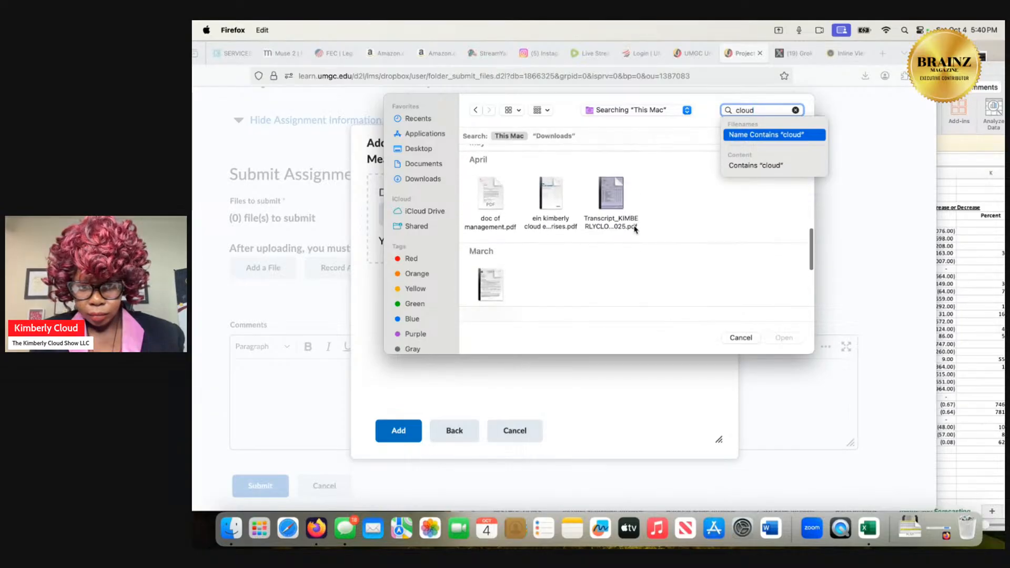
scroll(634, 229, down, 5)
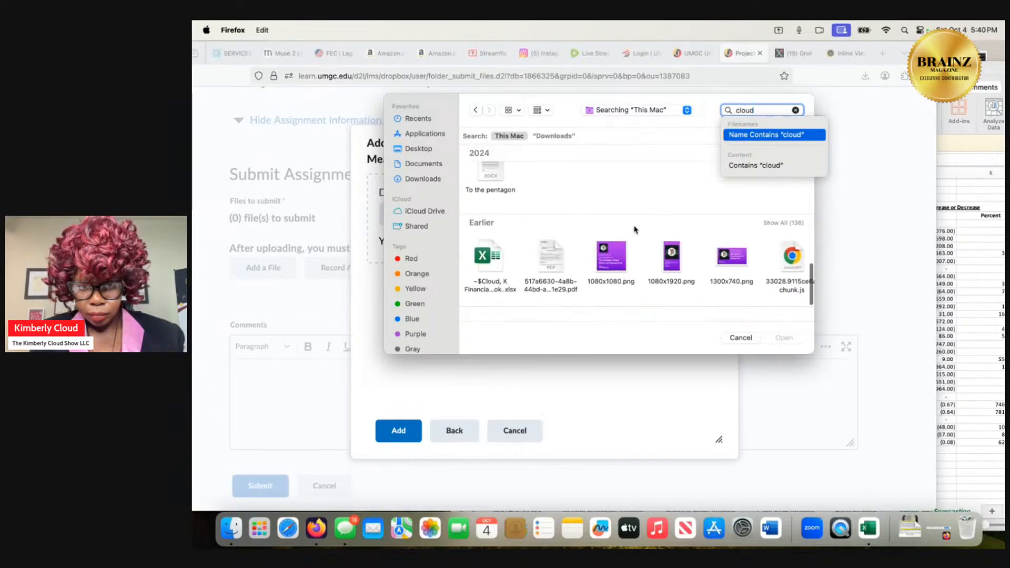
click(504, 283)
right_click(504, 283)
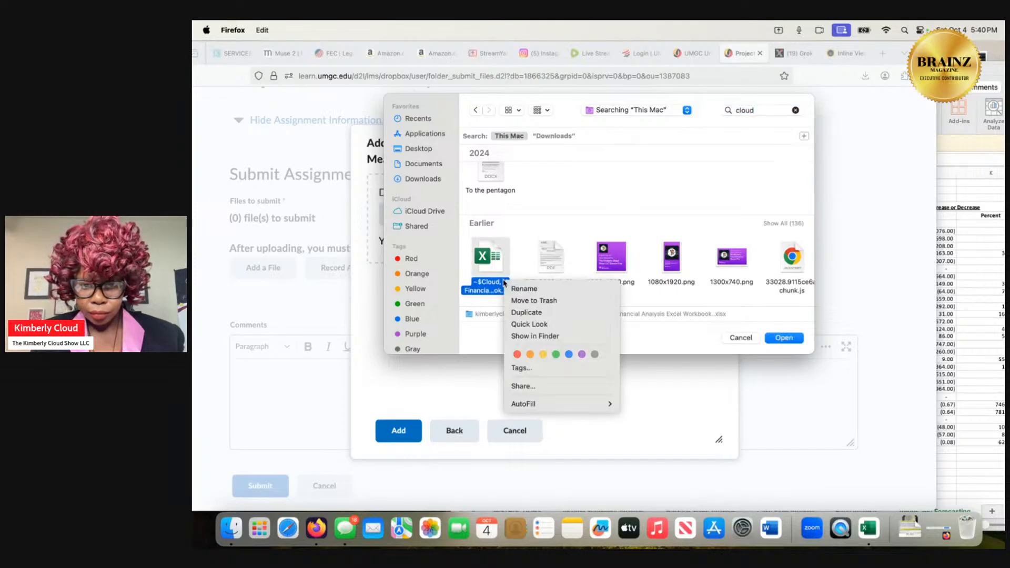
click(521, 300)
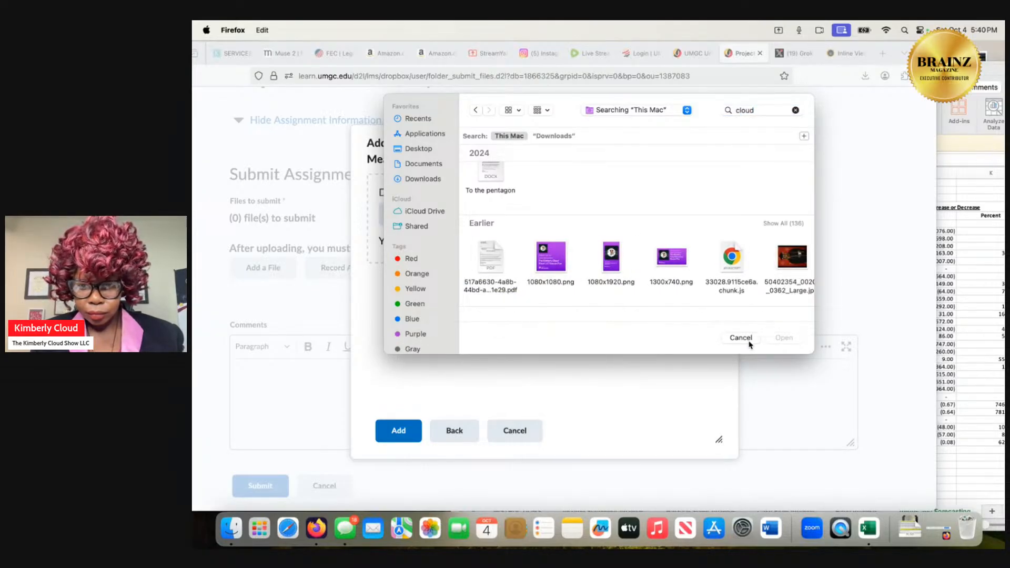
click(741, 338)
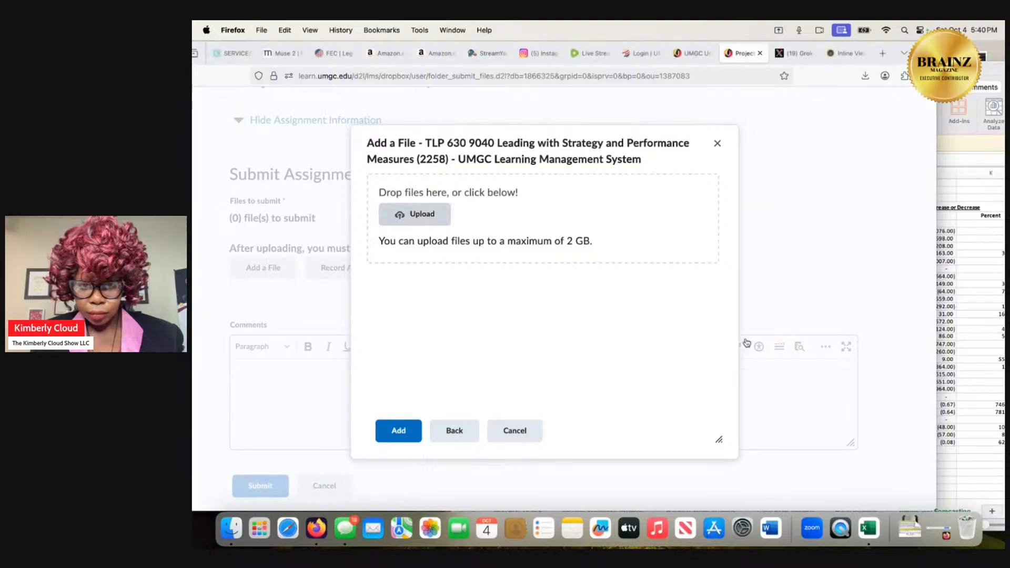
Search this Mac again by the student's surname for the saved financial analysis workbook, and leave the file chooser without selecting a file.
click(416, 214)
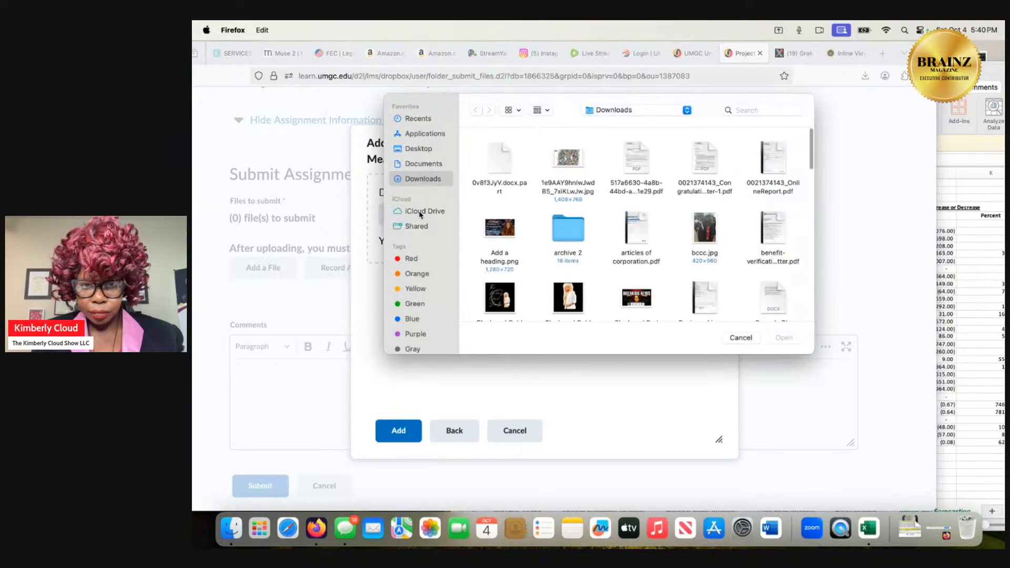
click(762, 110)
text(cloud)
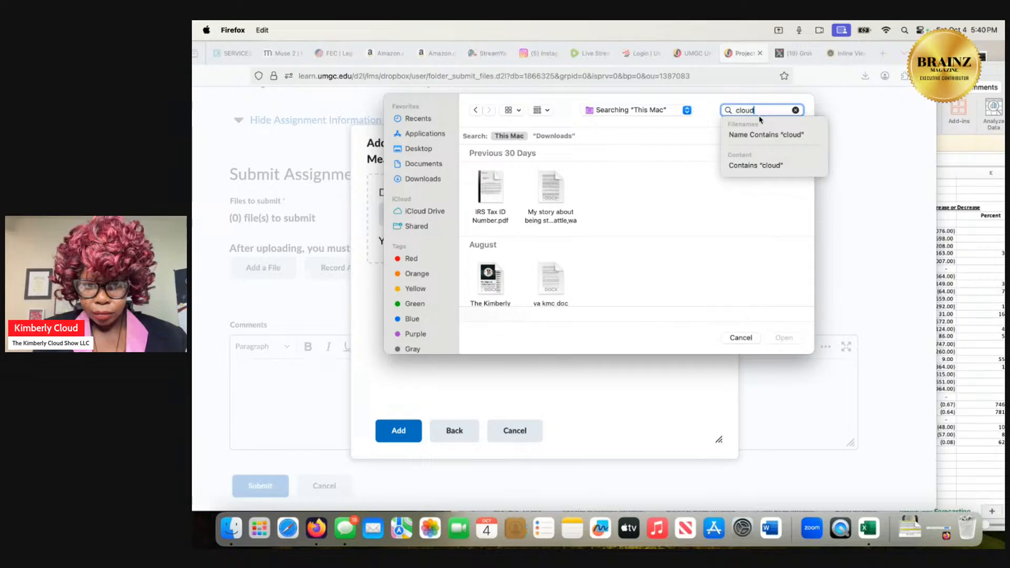
scroll(599, 237, down, 8)
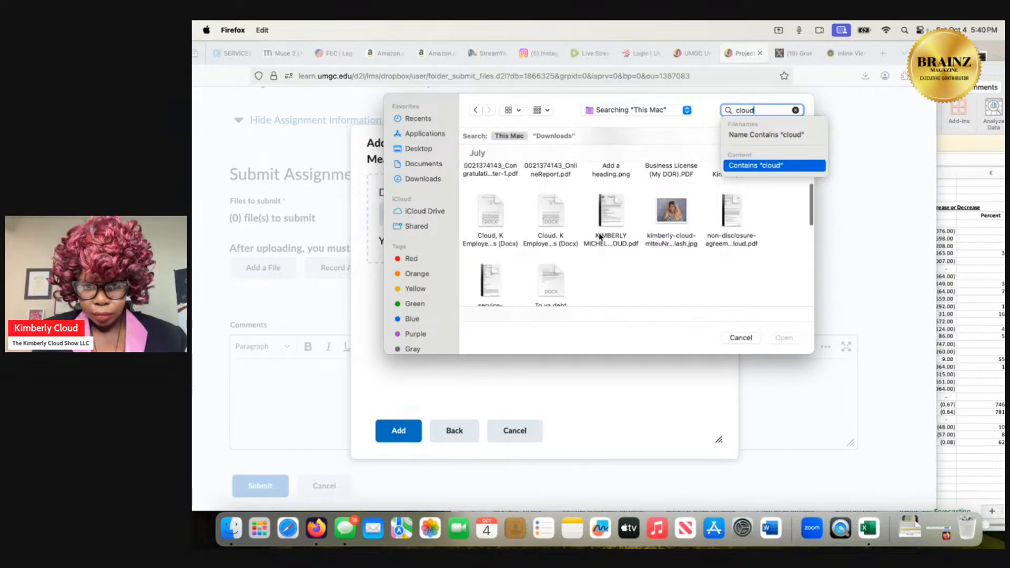
scroll(600, 237, down, 8)
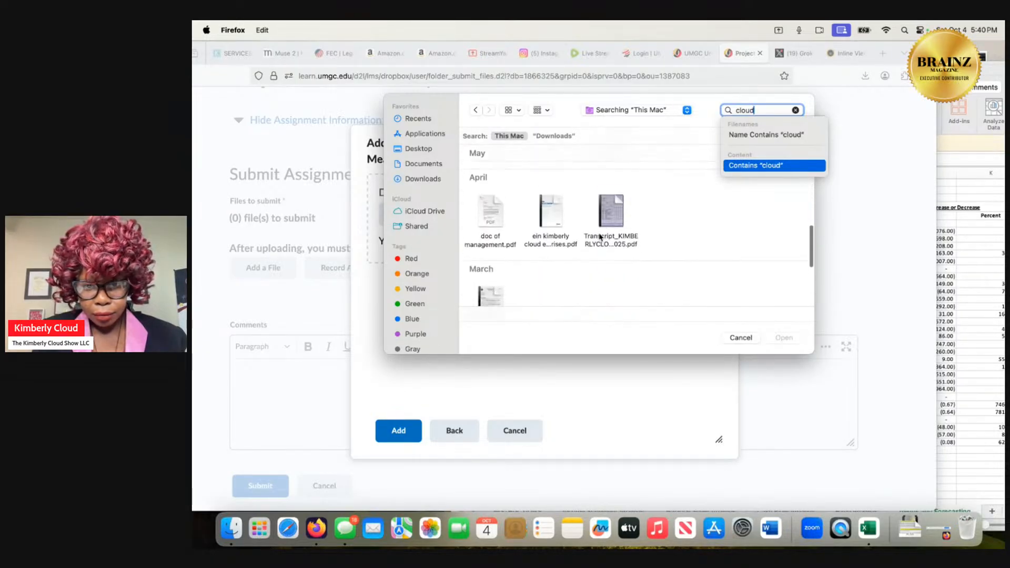
scroll(600, 238, down, 8)
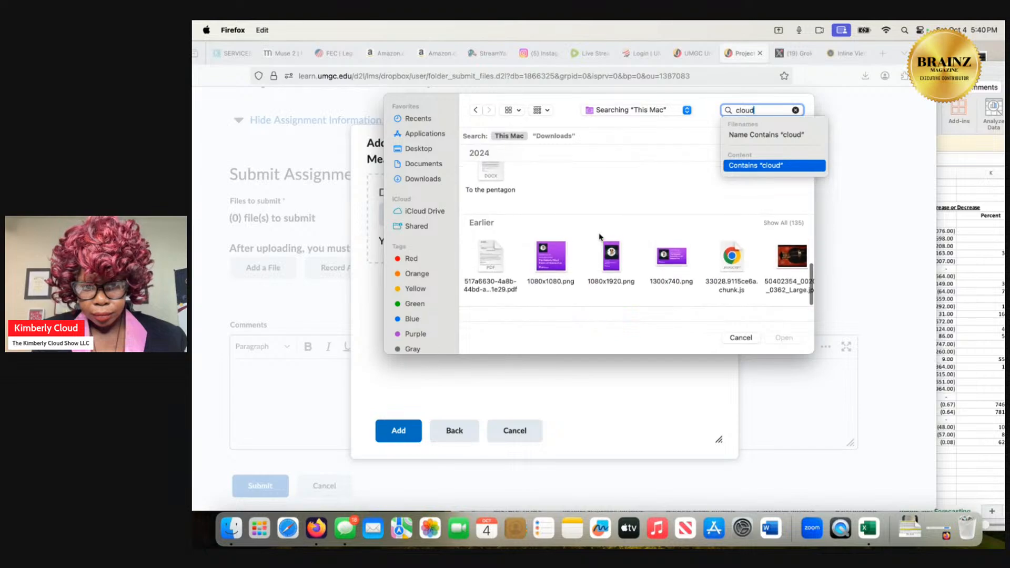
click(742, 340)
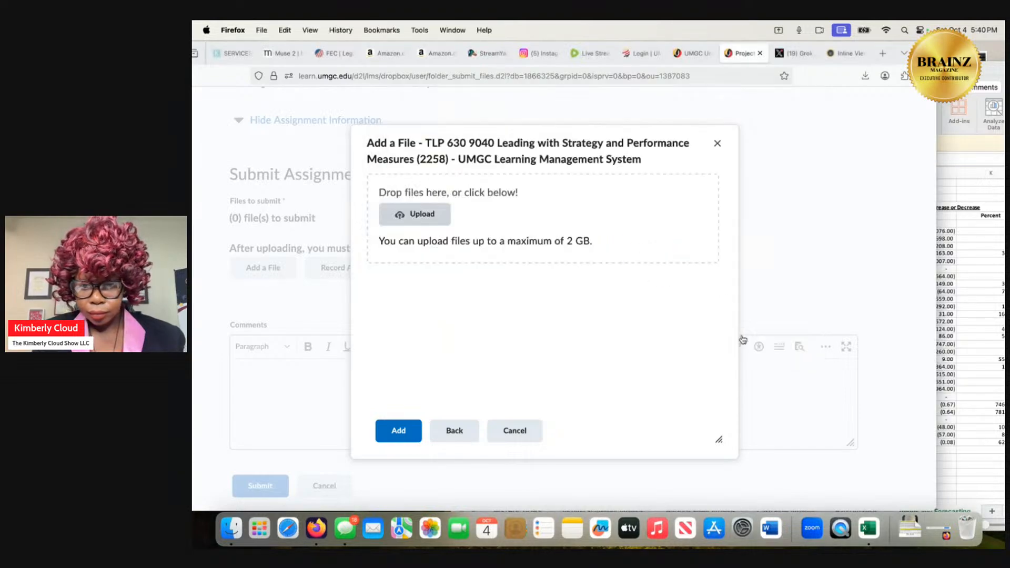
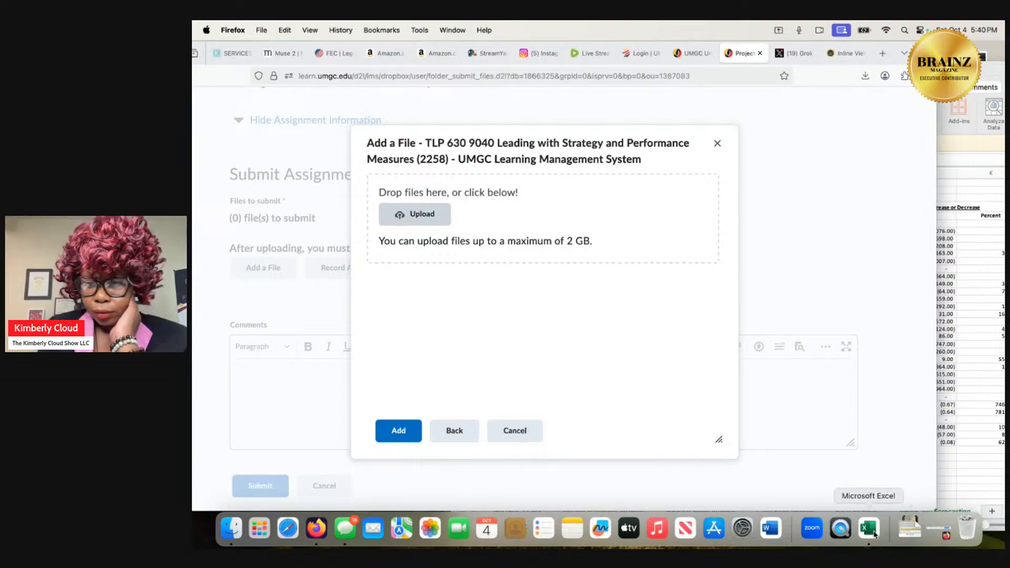
Switch to Excel and save the financial analysis workbook to Downloads as an Excel Workbook (.xlsx), replacing the existing file.
click(873, 532)
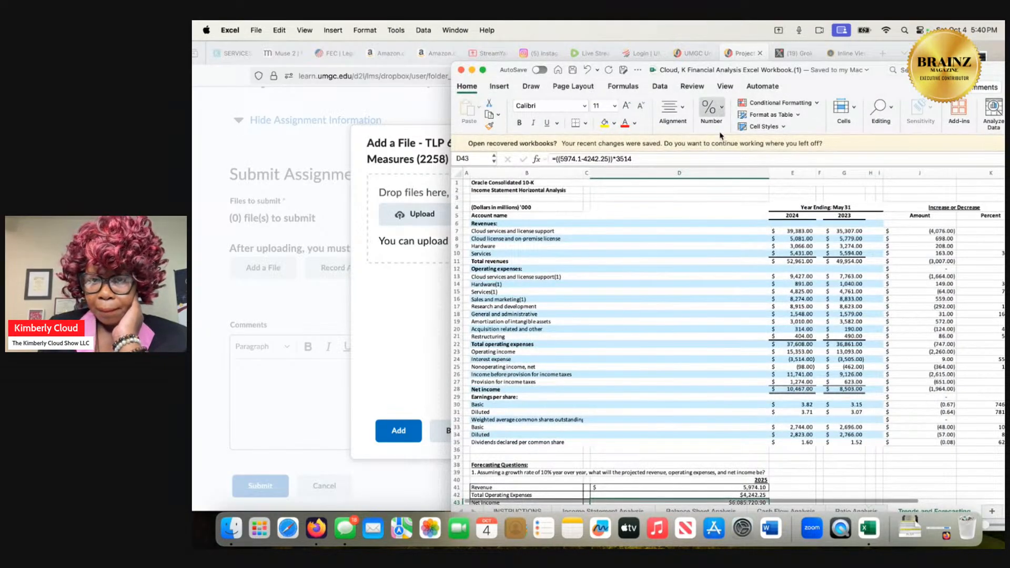
click(622, 72)
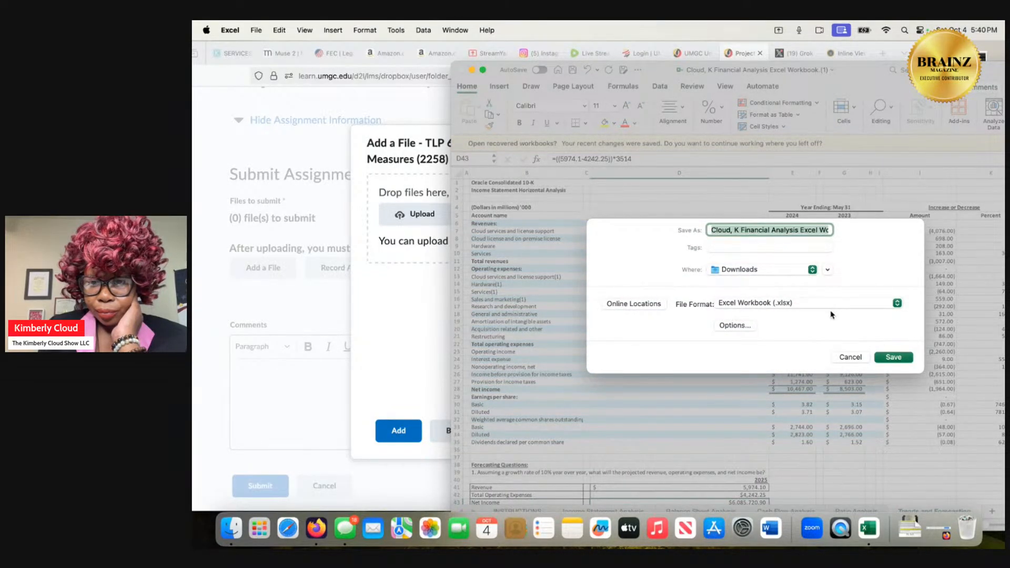
click(889, 357)
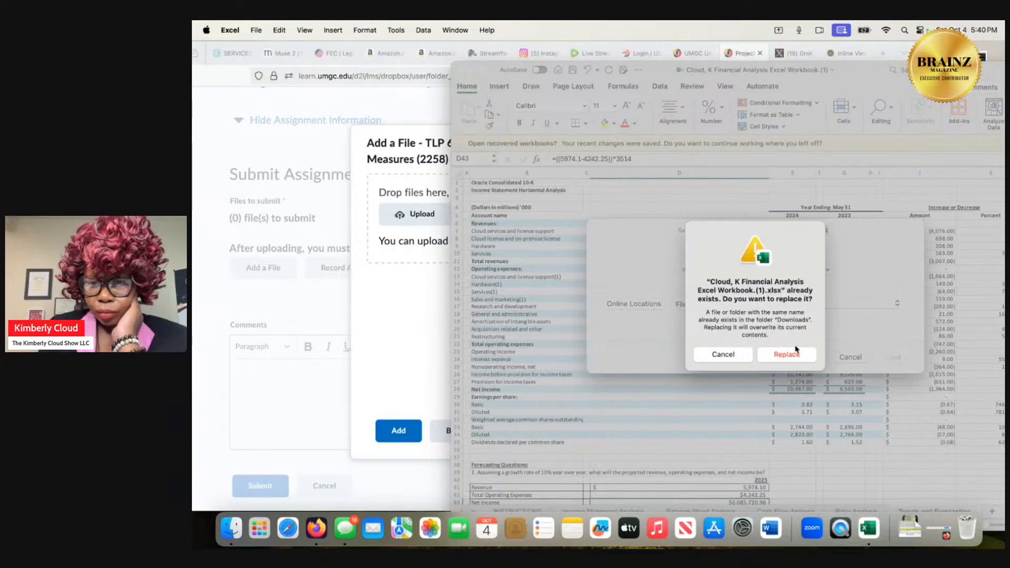
click(796, 355)
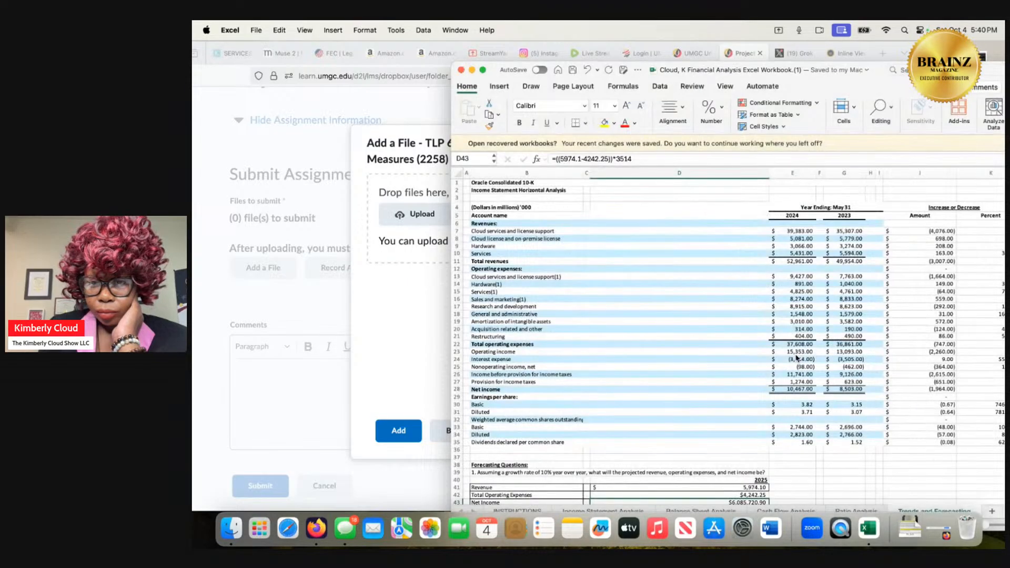
Return to Firefox and upload the Financial Analysis Excel Workbook.(1).xlsx file from Downloads to the assignment.
click(414, 297)
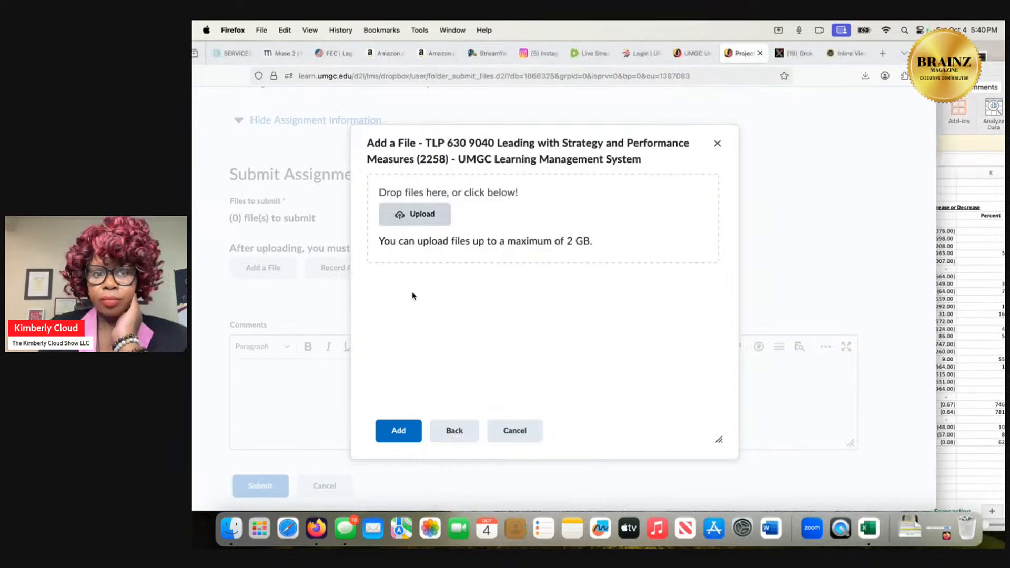
click(415, 213)
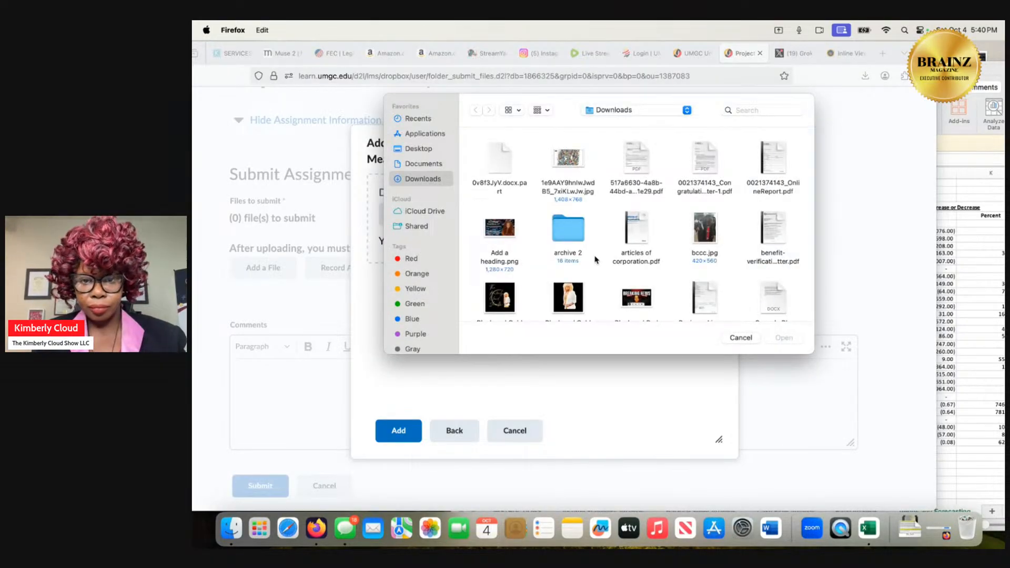
scroll(596, 259, down, 5)
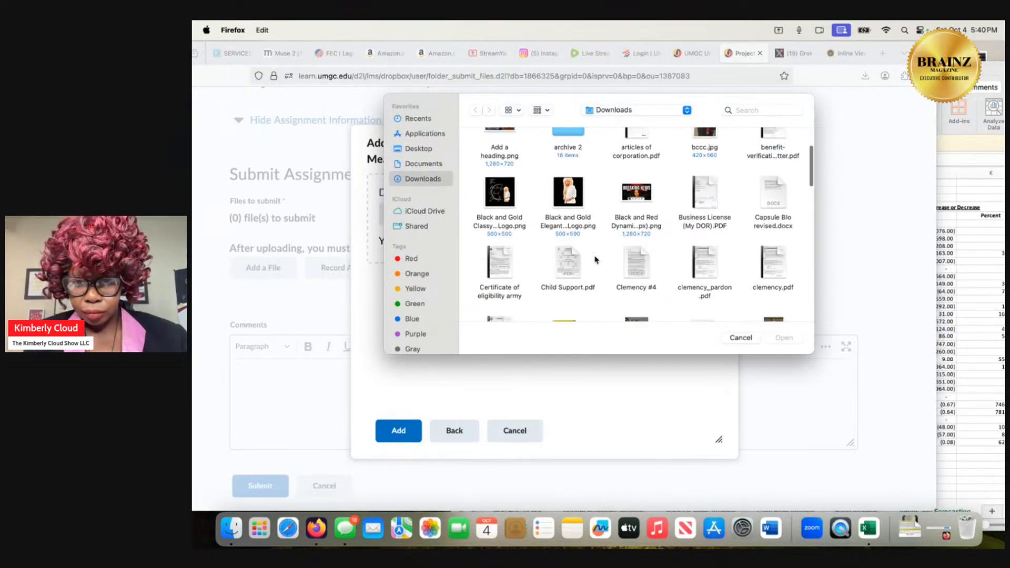
scroll(596, 259, down, 4)
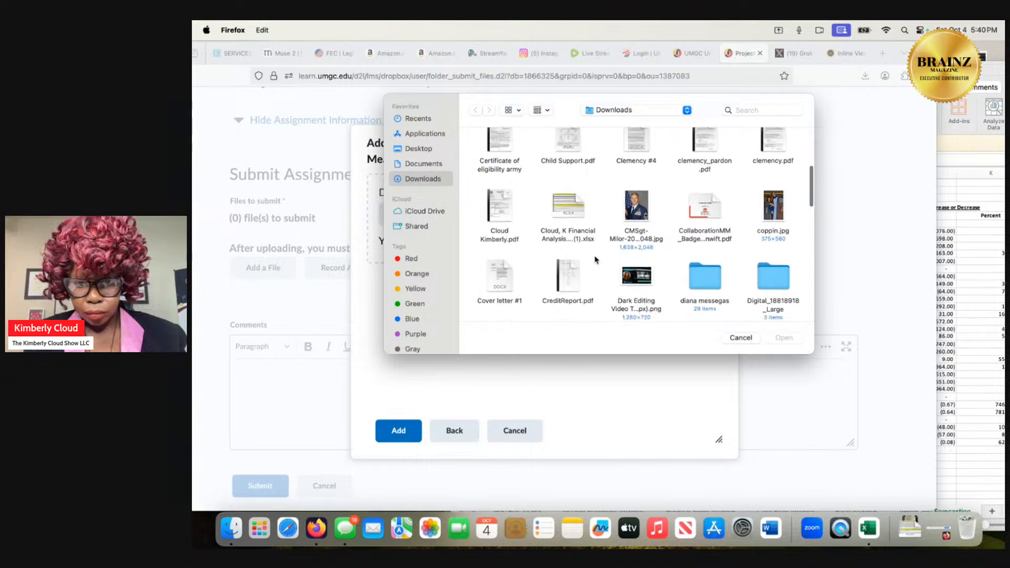
double_click(591, 232)
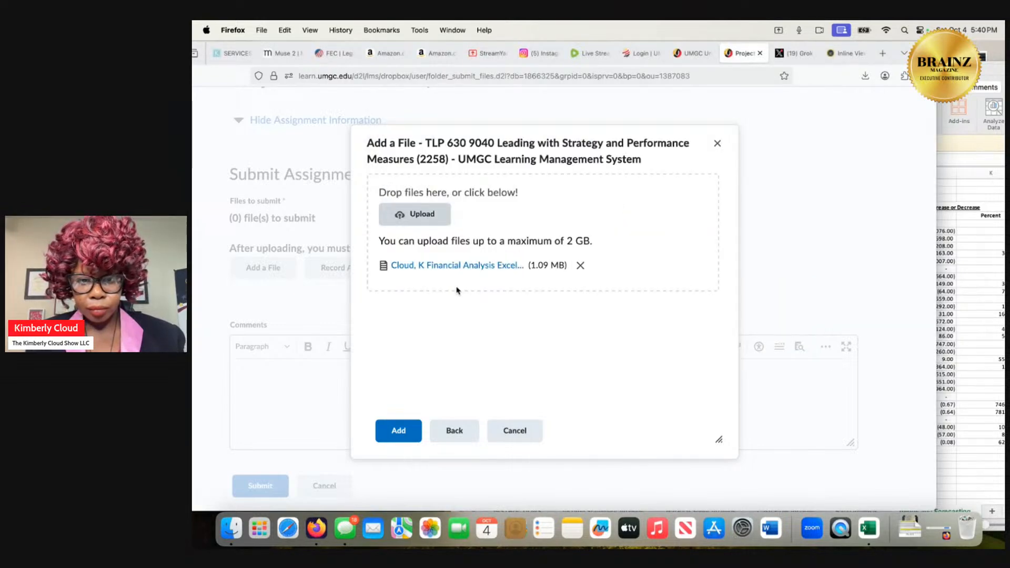
Download and open the uploaded workbook to check its contents, and close both workbook windows.
click(466, 266)
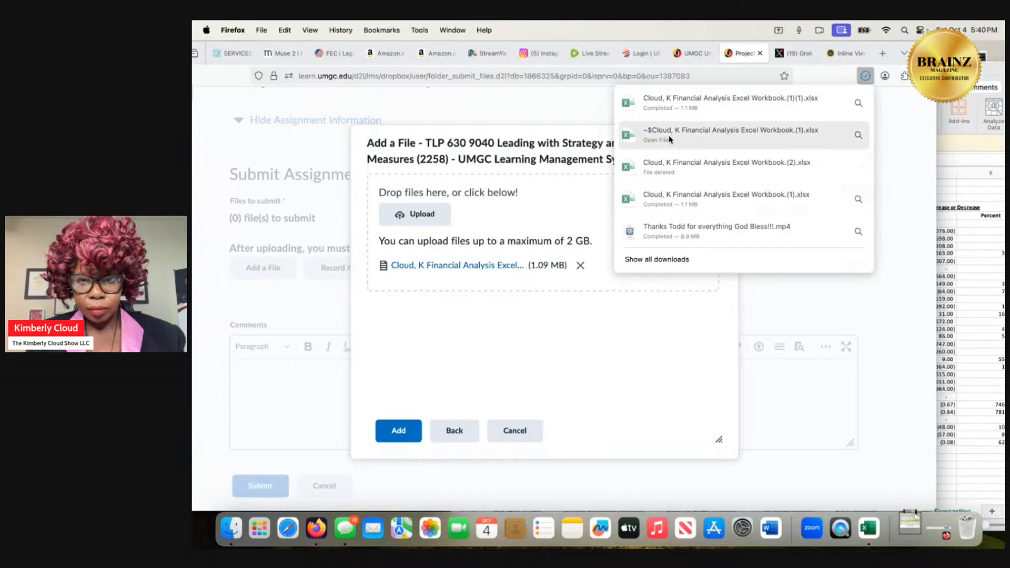
click(695, 110)
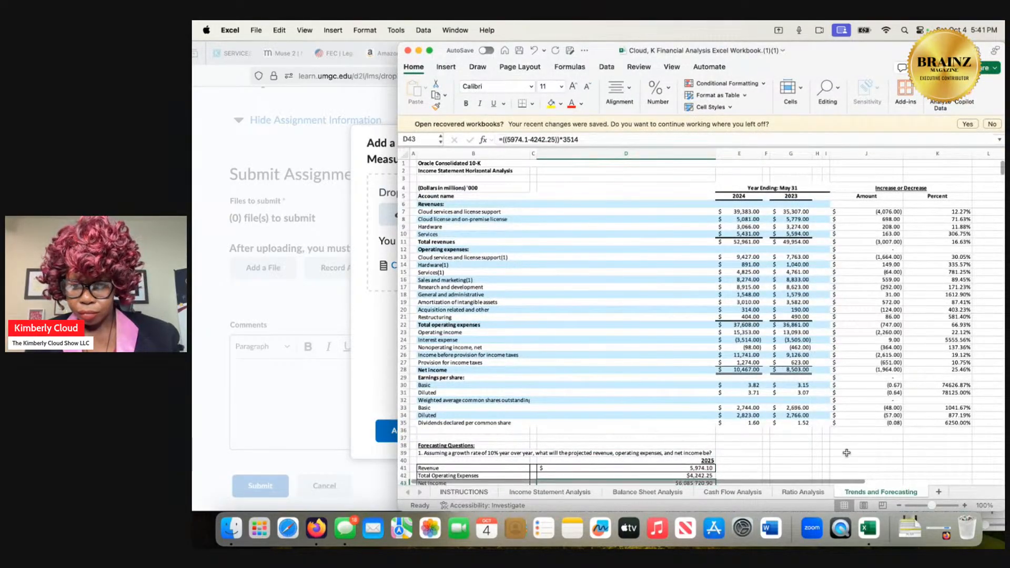
click(409, 50)
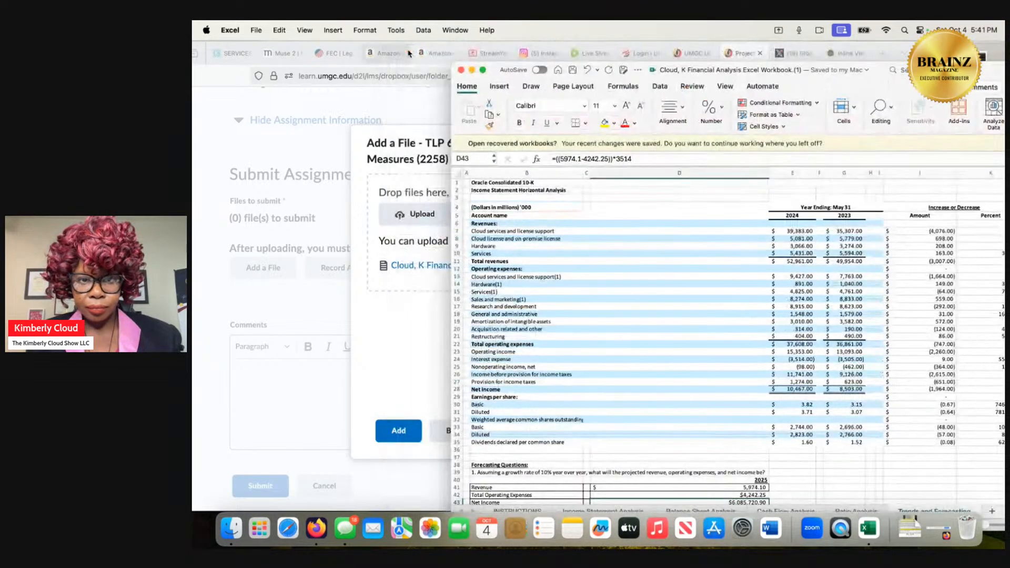
click(461, 70)
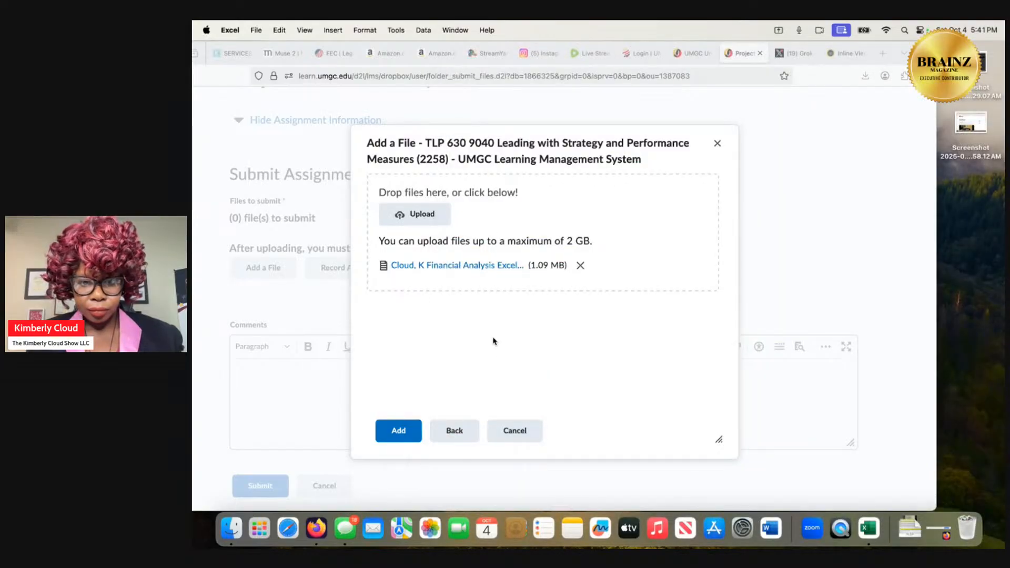
Add the uploaded workbook to the submission and begin the comment with "I have a question how did the net income reach 6,085,720.90".
click(399, 434)
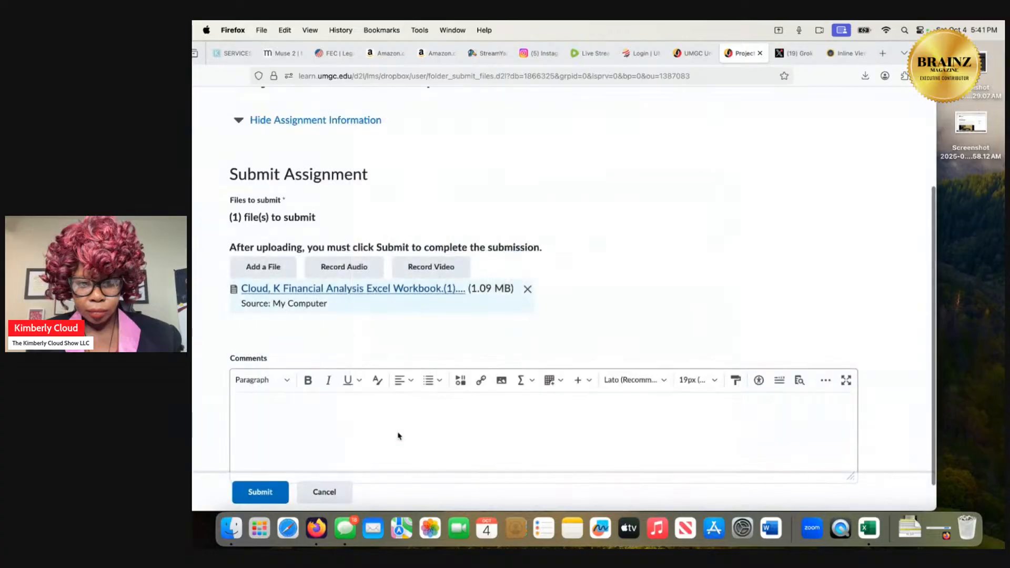
click(386, 410)
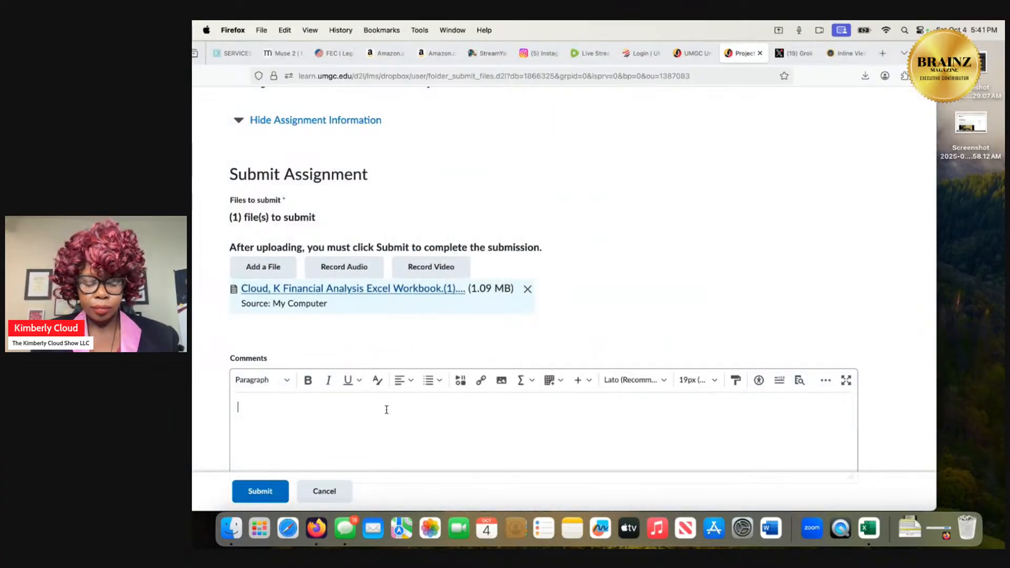
text(I hav)
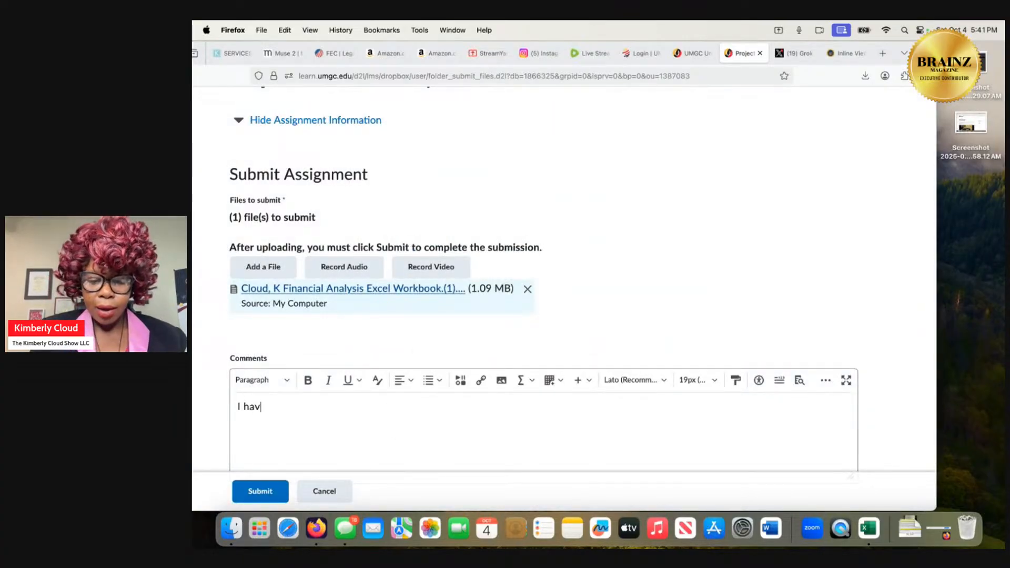
text(e a question)
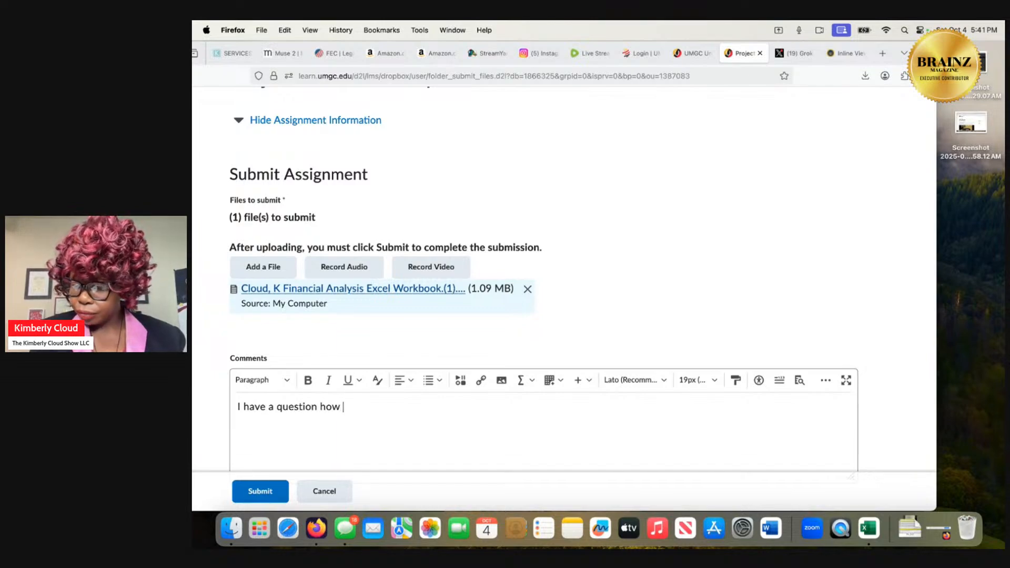
text( how )
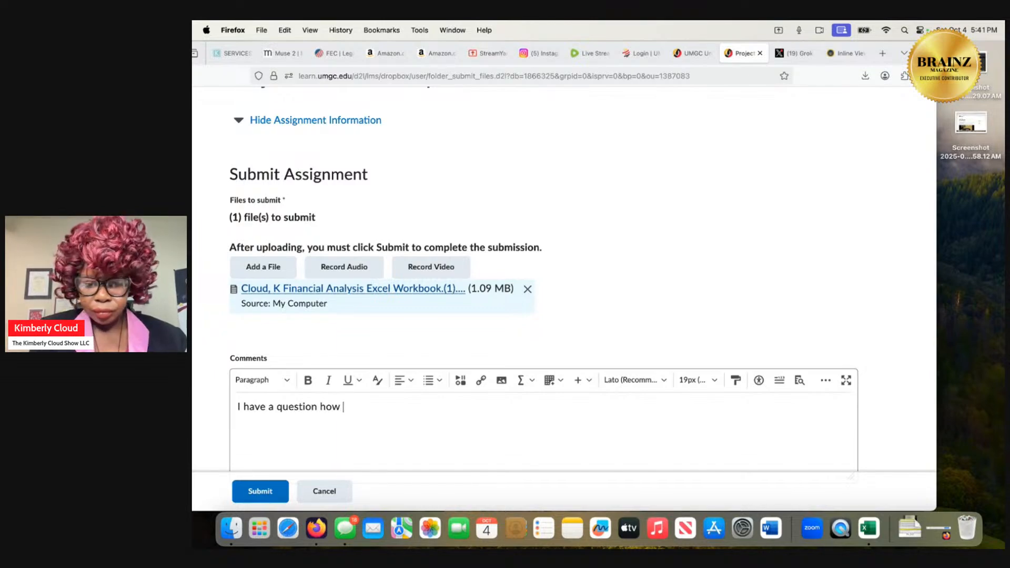
text(did the ne)
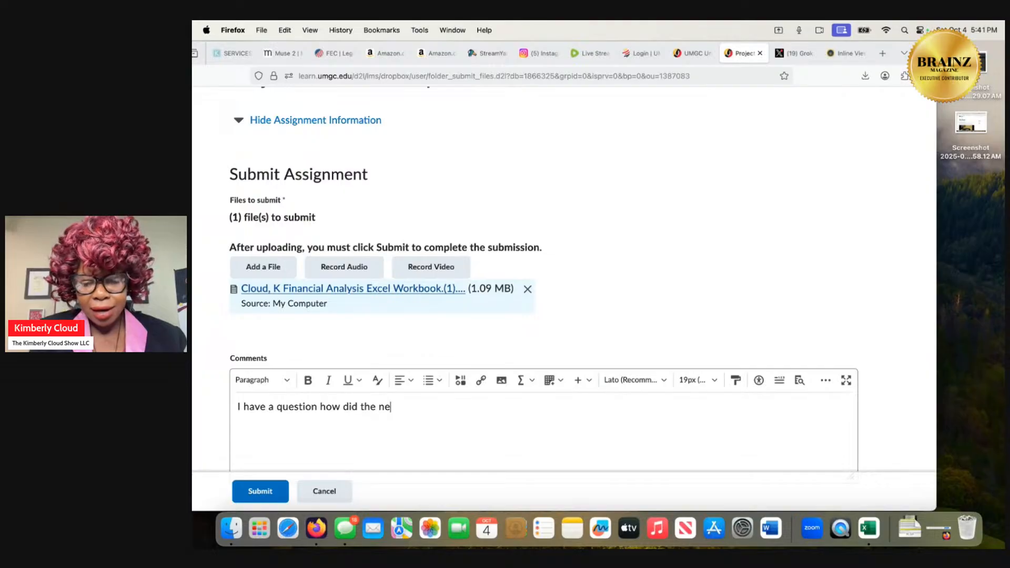
text(t income r)
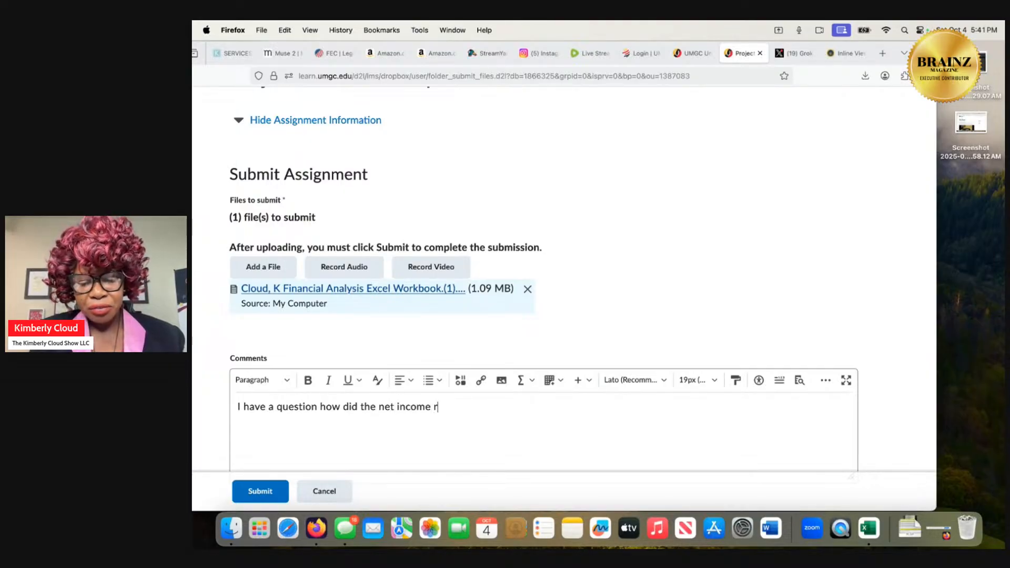
text(each)
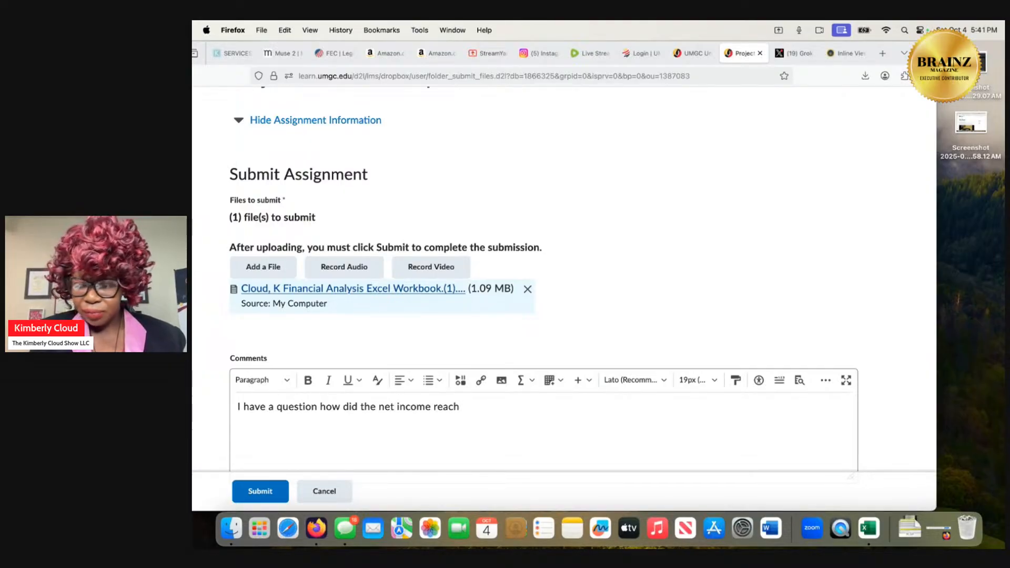
text( 6)
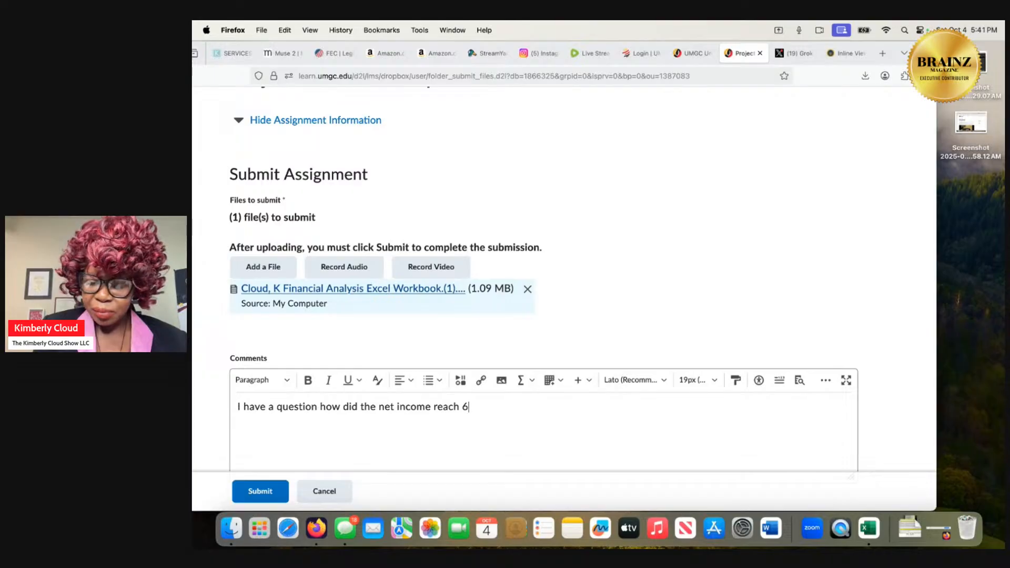
text(,085)
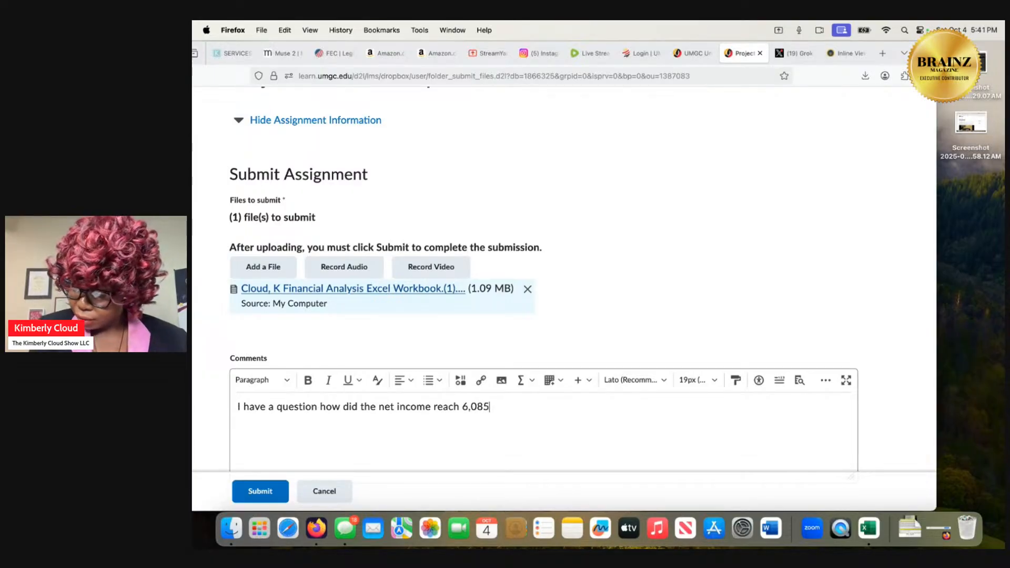
text(,)
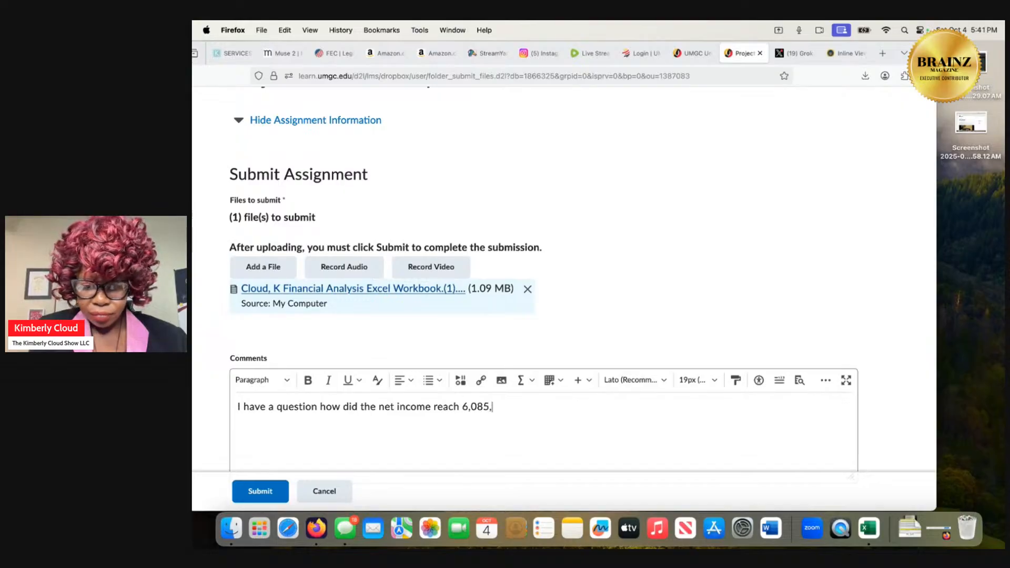
text(720)
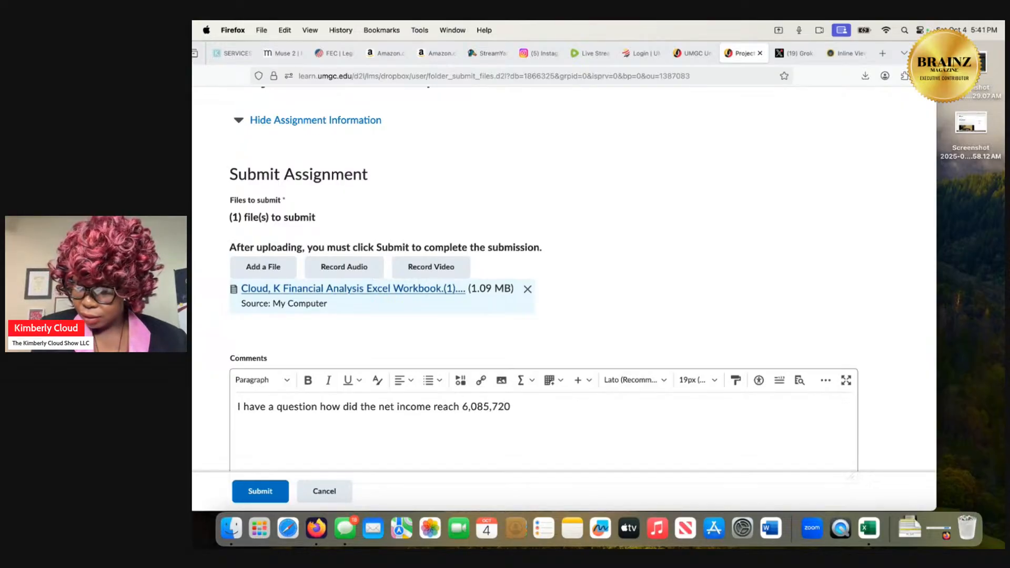
text(.90)
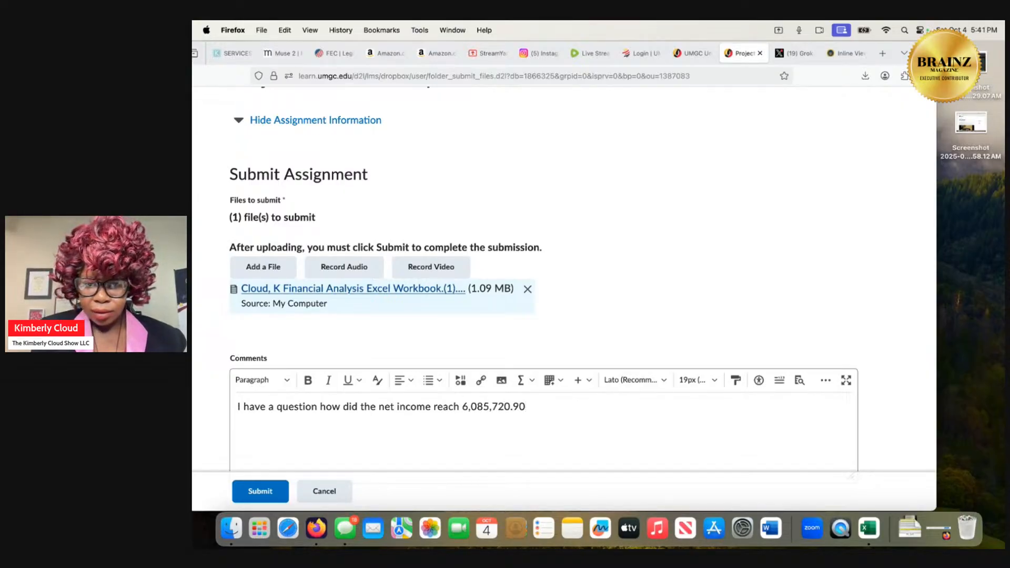
text(? I out)
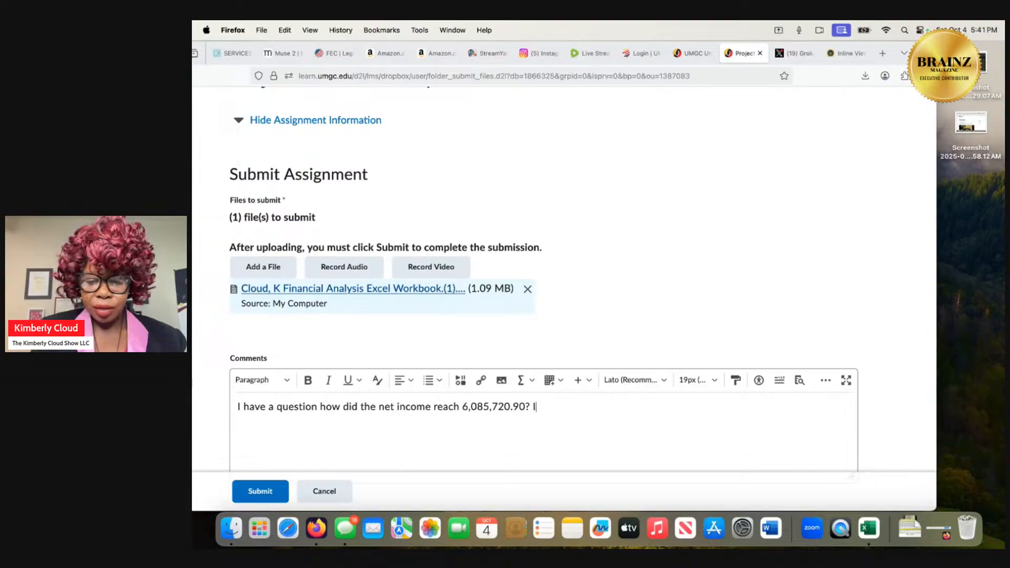
Continue the submission comment with "? I put in the formula based on the needs".
key(BackSpace)
key(BackSpace)
key(BackSpace)
key(BackSpace)
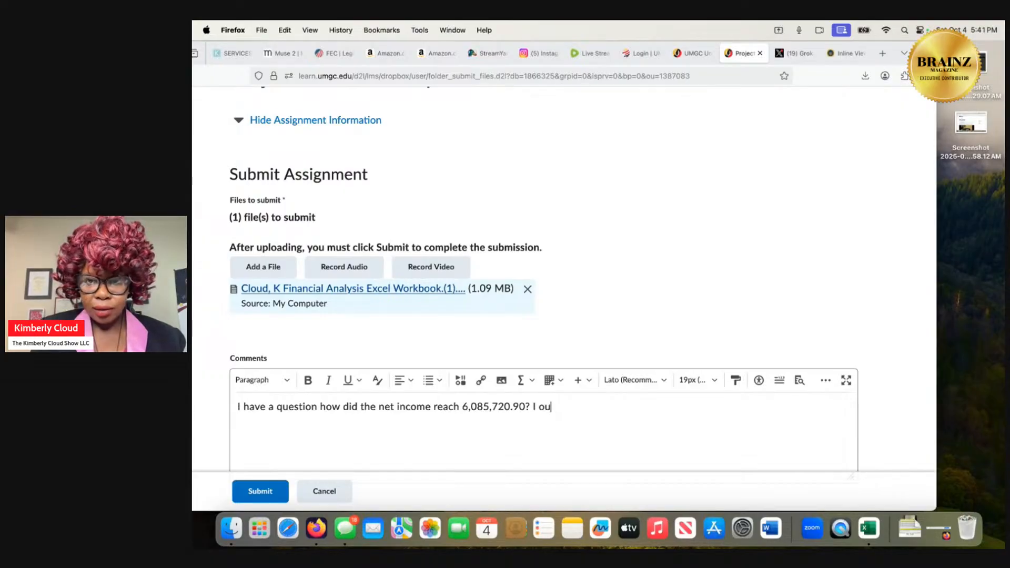
text(u)
key(BackSpace)
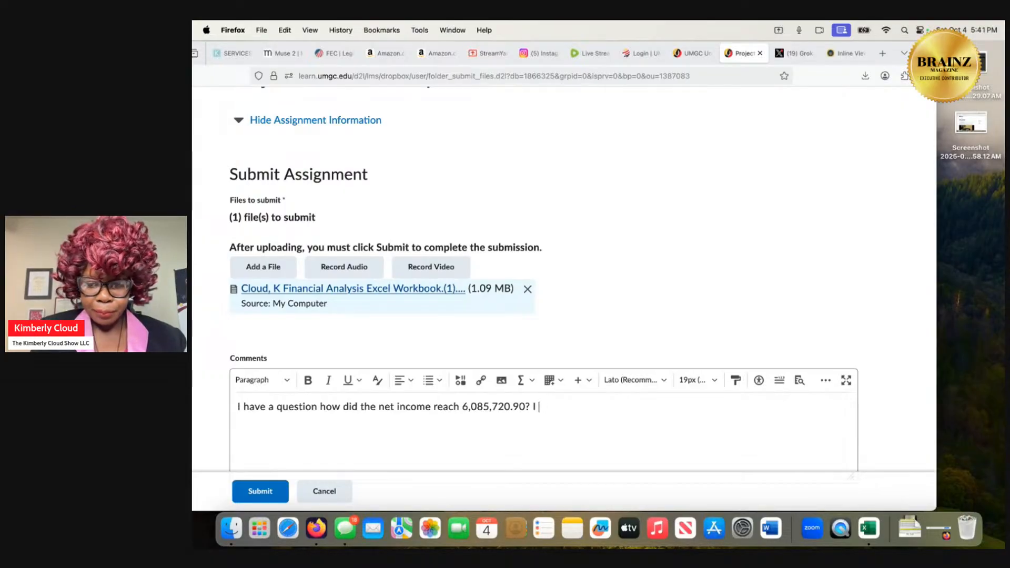
text(put in the )
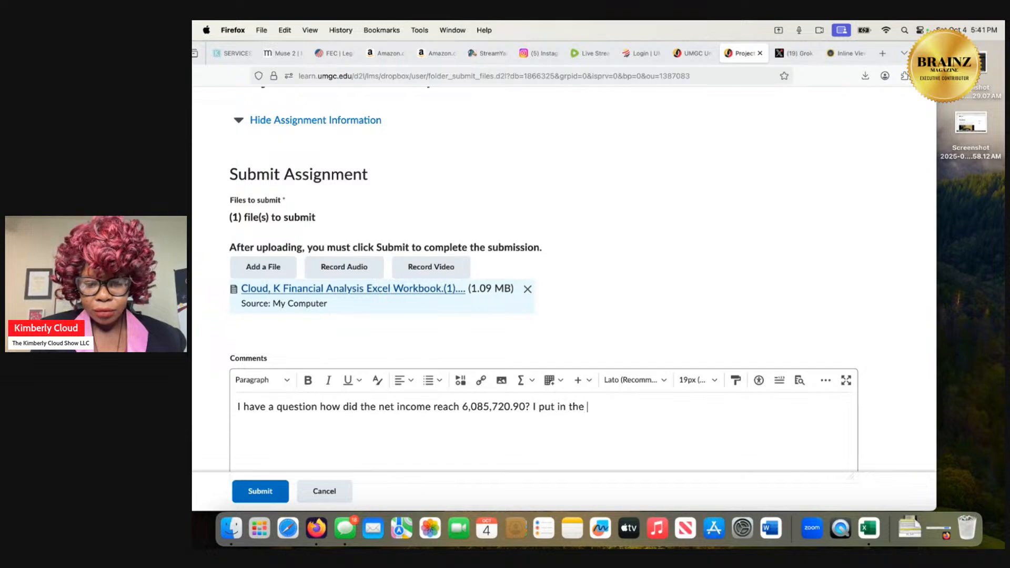
text(formu)
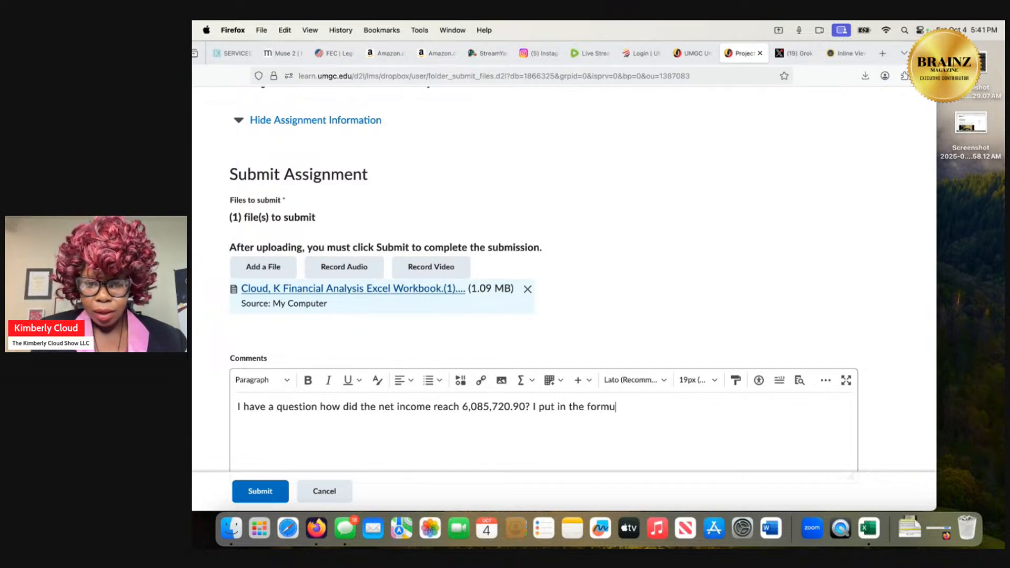
text(la based)
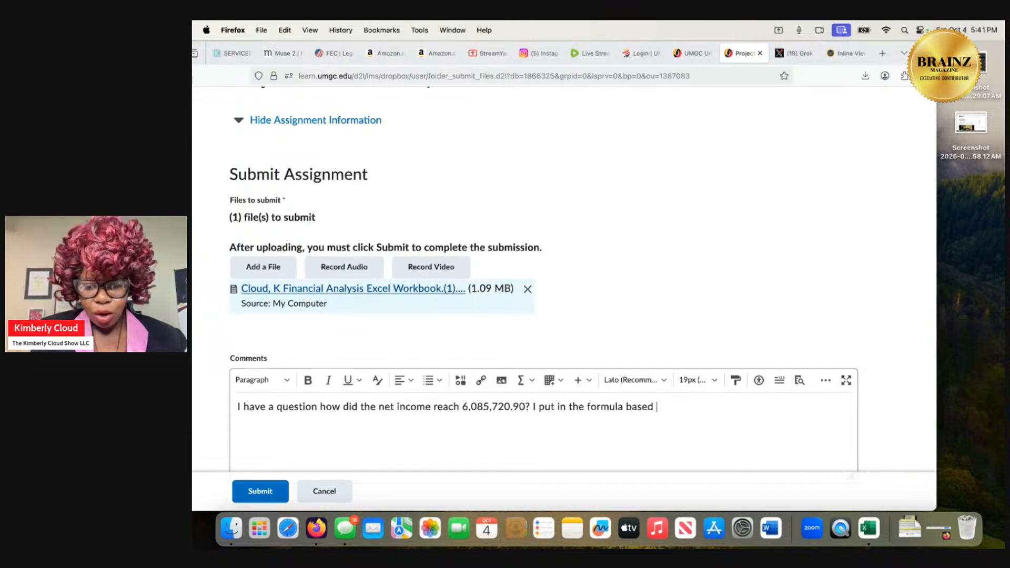
text( on the nee)
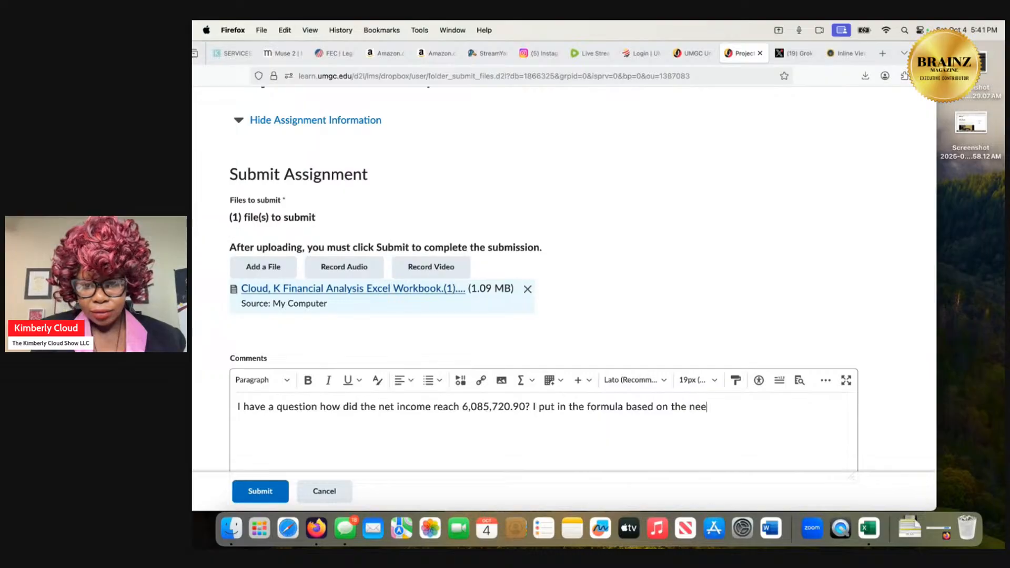
text(ds of the)
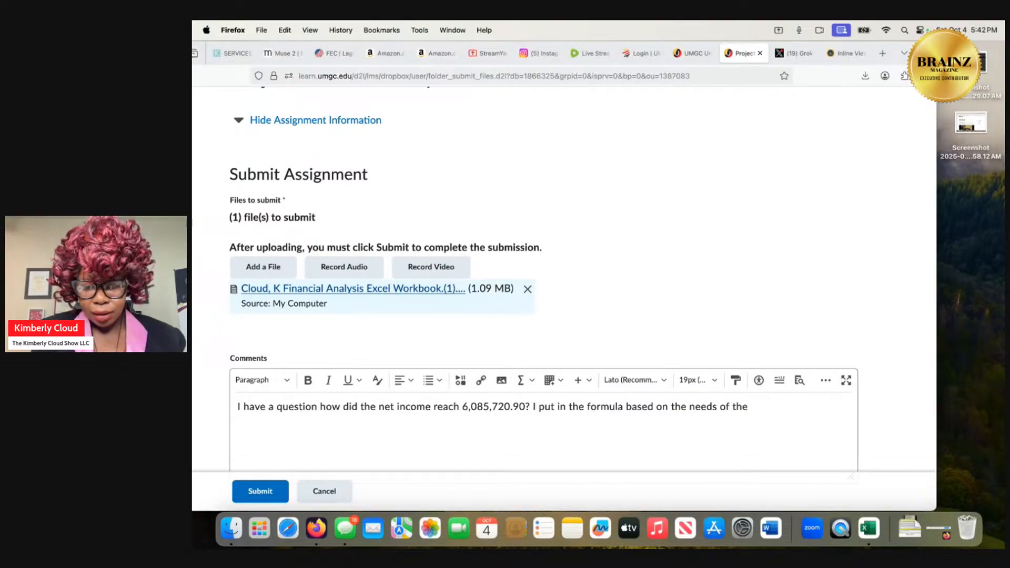
Complete the comment's formula sentence with "of what was asked in the report?".
key(BackSpace)
key(BackSpace)
key(BackSpace)
text(w)
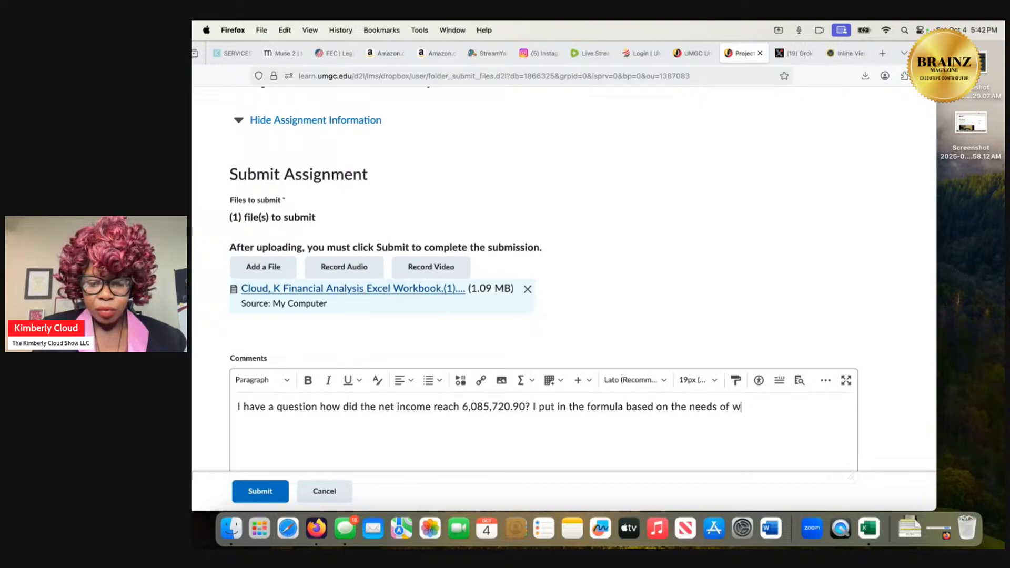
text(hat was asked in )
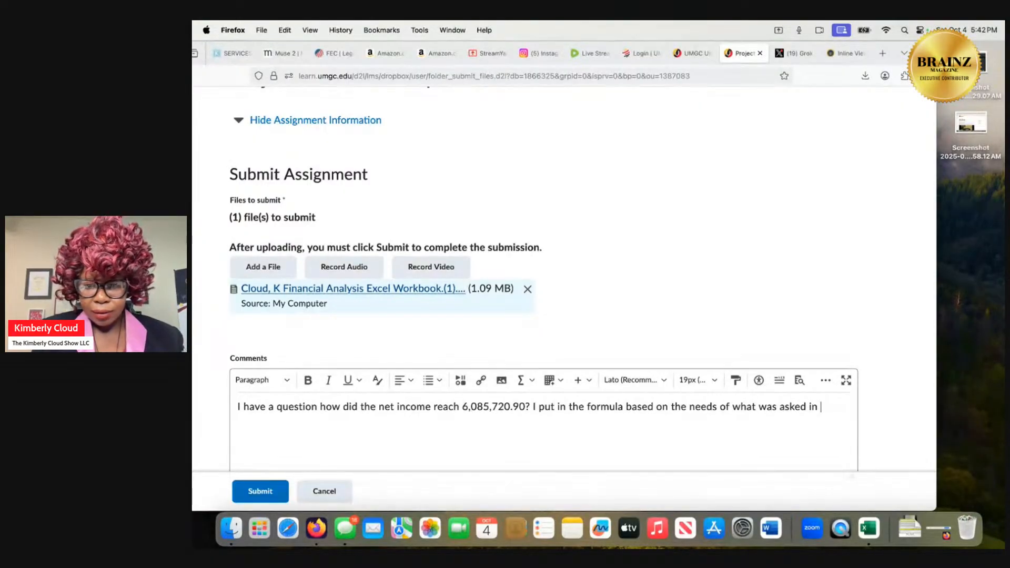
text(the )
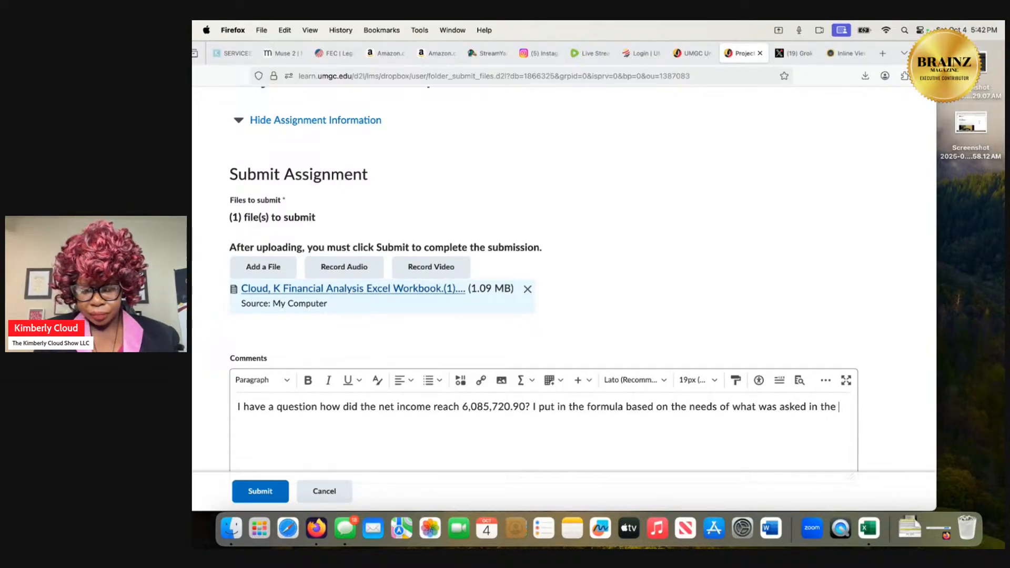
text(report)
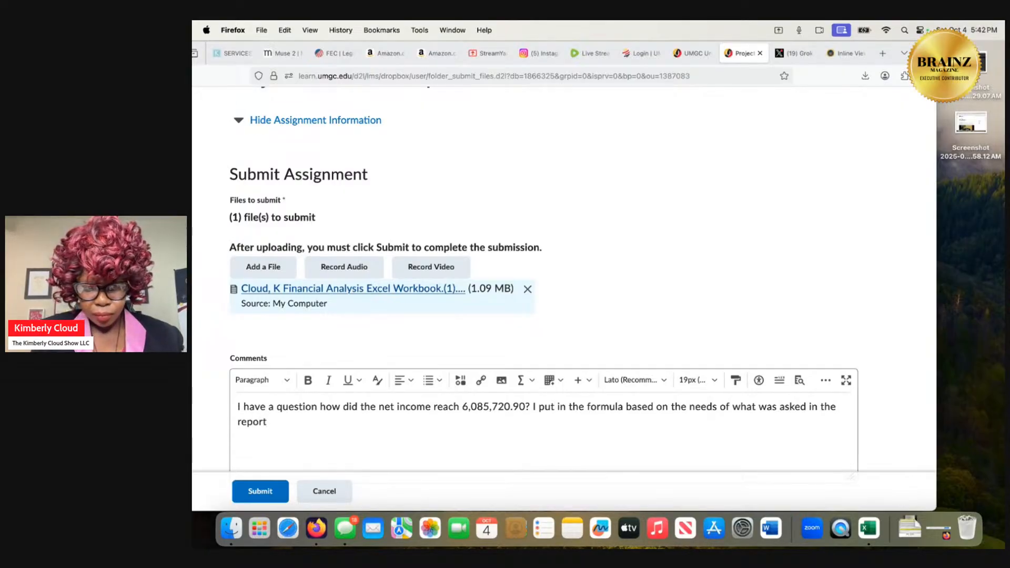
text(? )
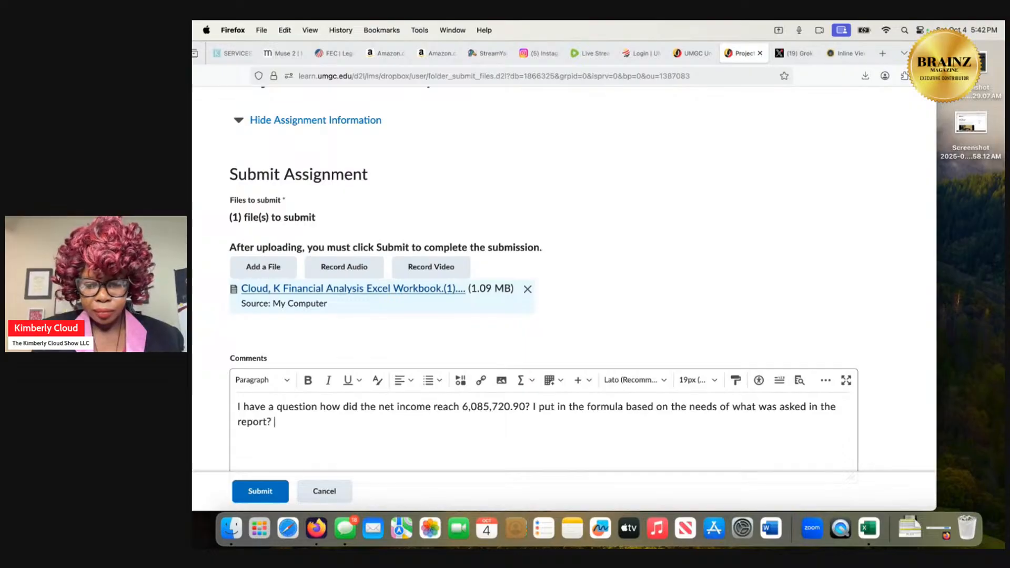
text(The was th)
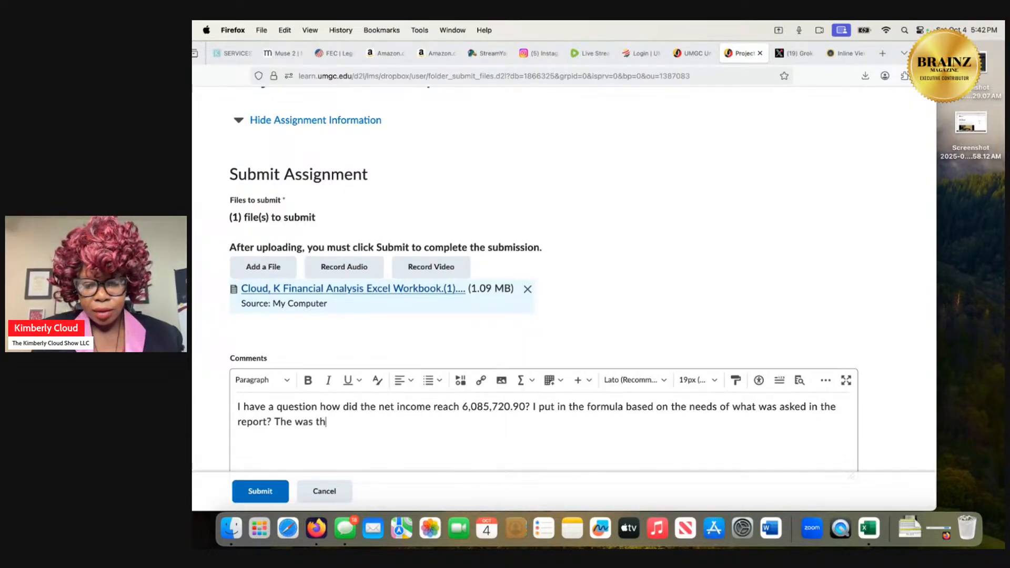
text(e last exer)
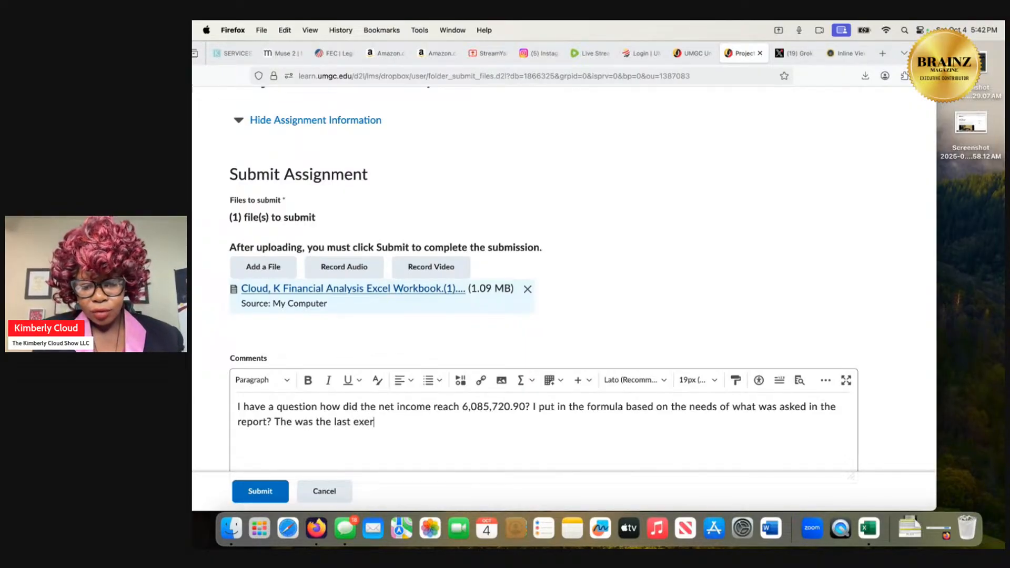
text(cise we)
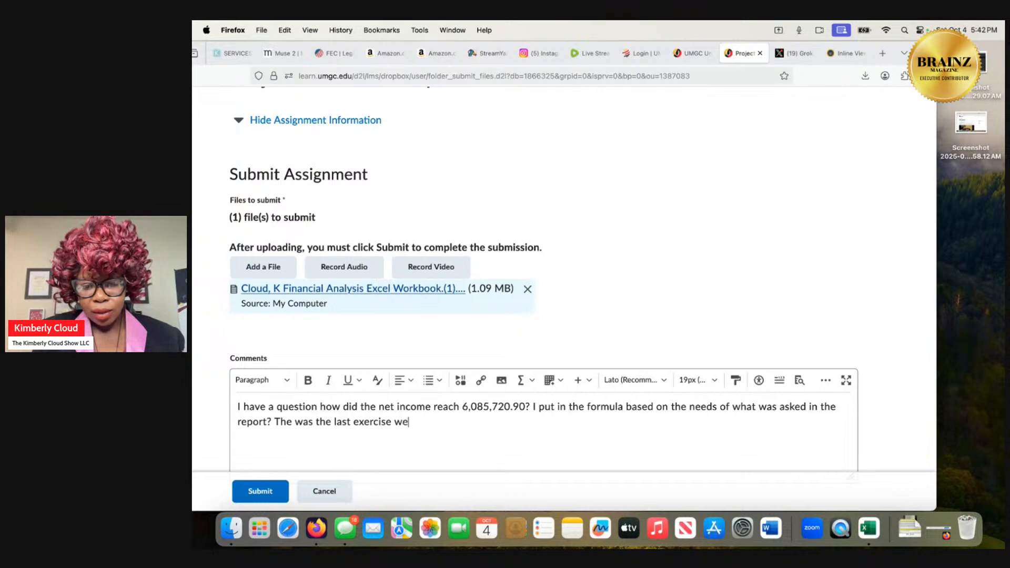
text( had to do?)
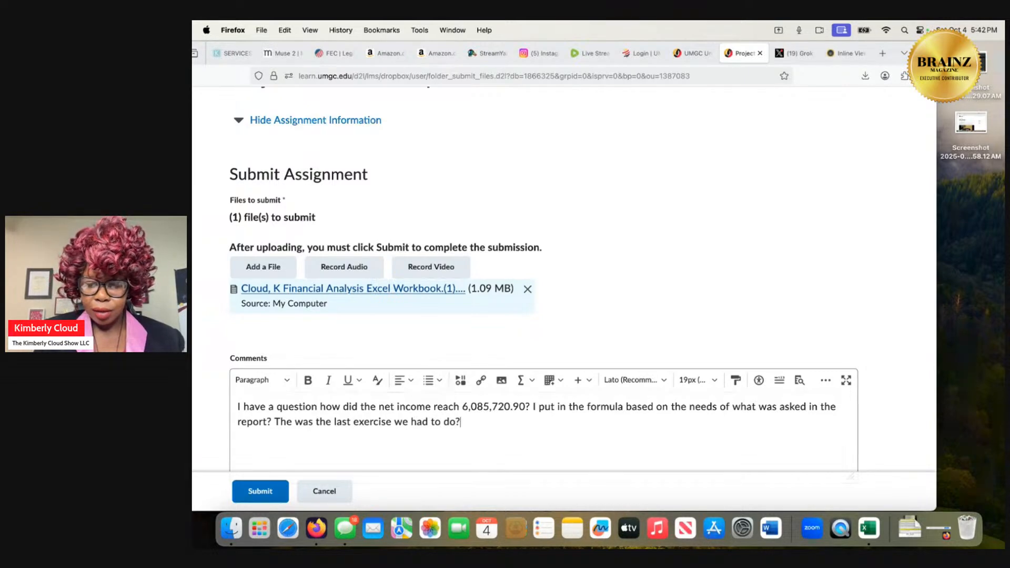
Add "The was the last exercise we had to do" to the submission comment.
key(BackSpace)
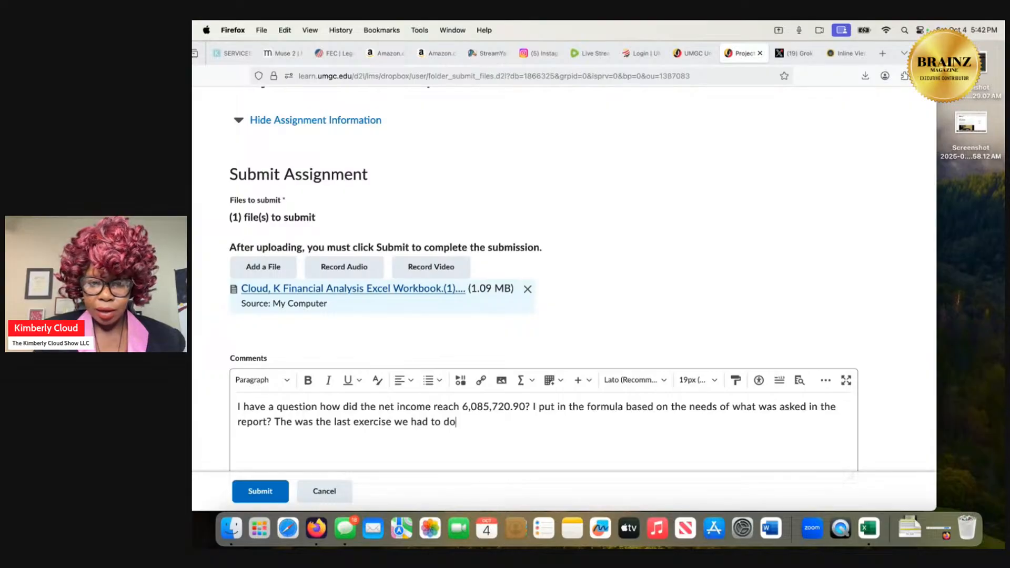
End the current sentence with a period and finish the comment with "I've completed them all. I will see you tomorrow.".
text(. I')
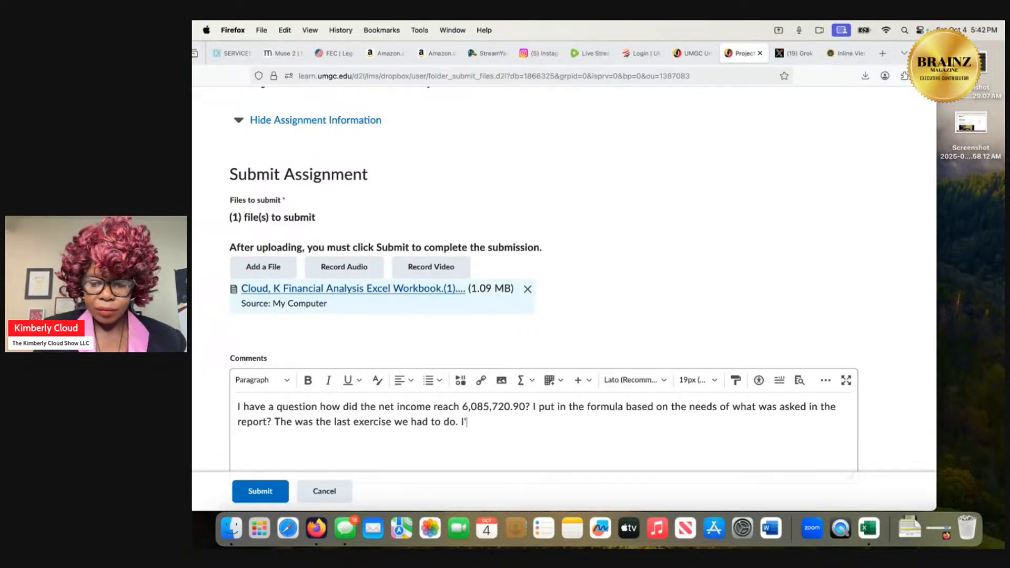
text(ve complete)
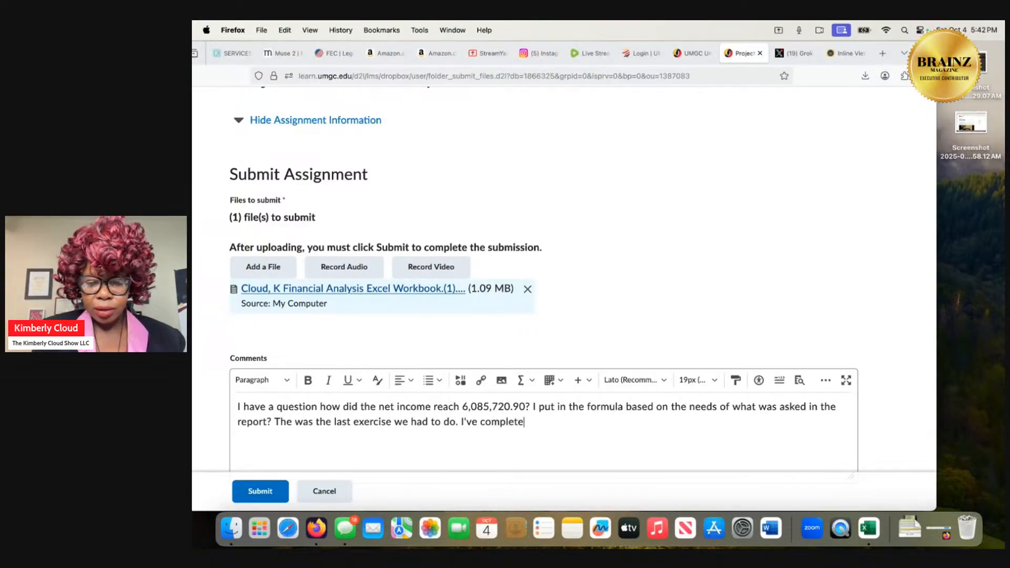
text(d them all.)
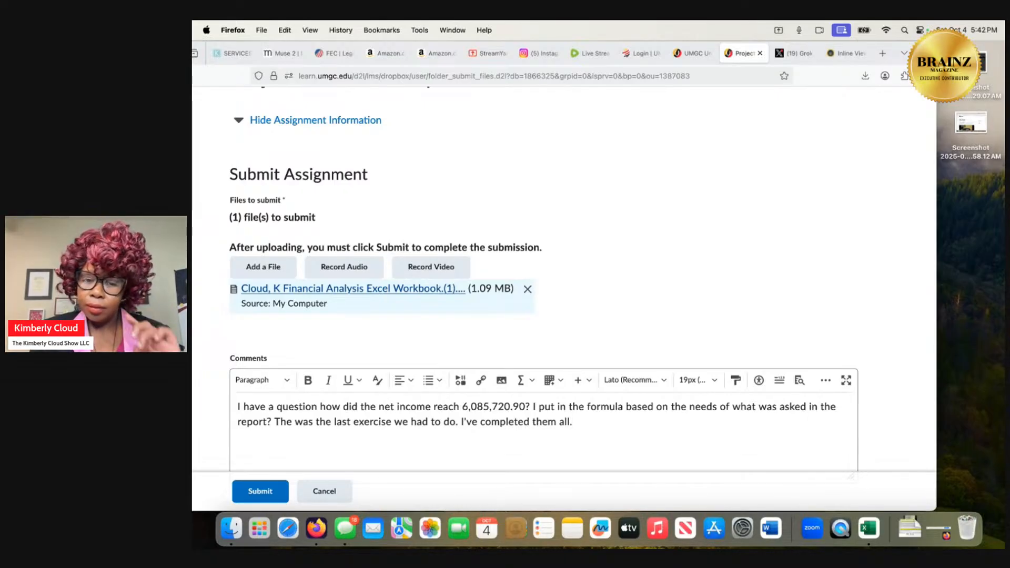
text(That)
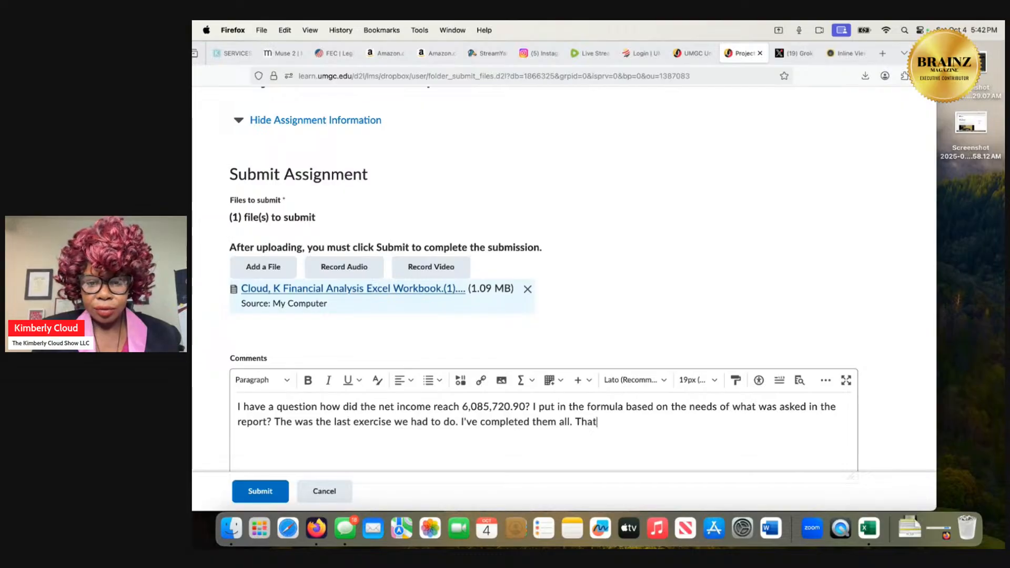
key(BackSpace)
key(BackSpace)
key(BackSpace)
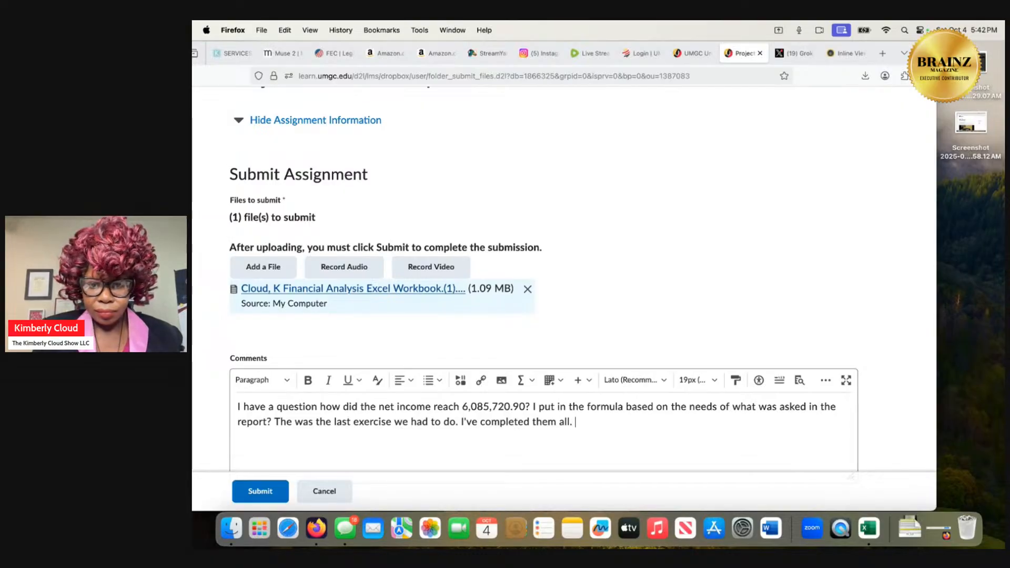
text(I will )
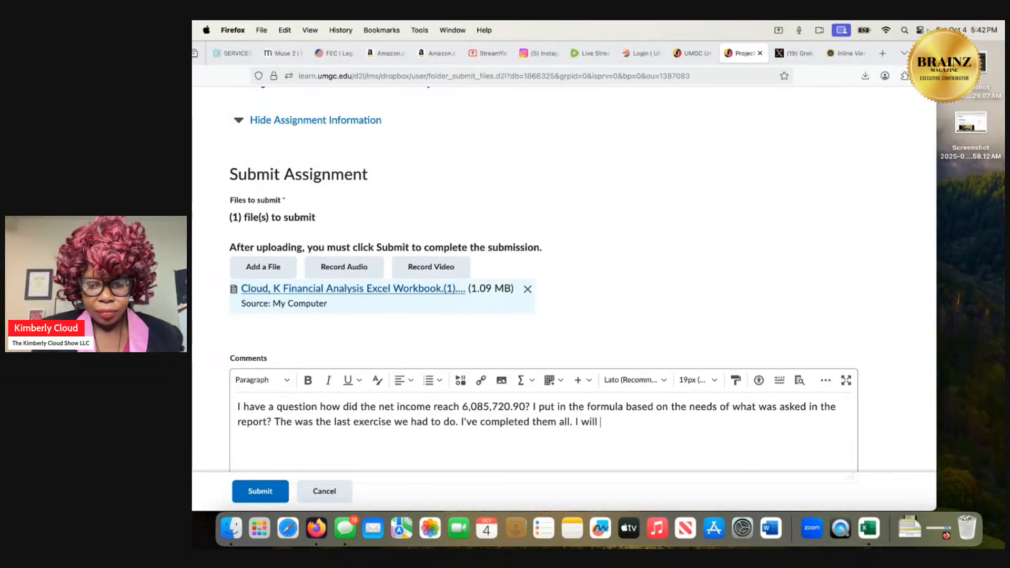
text(see you to)
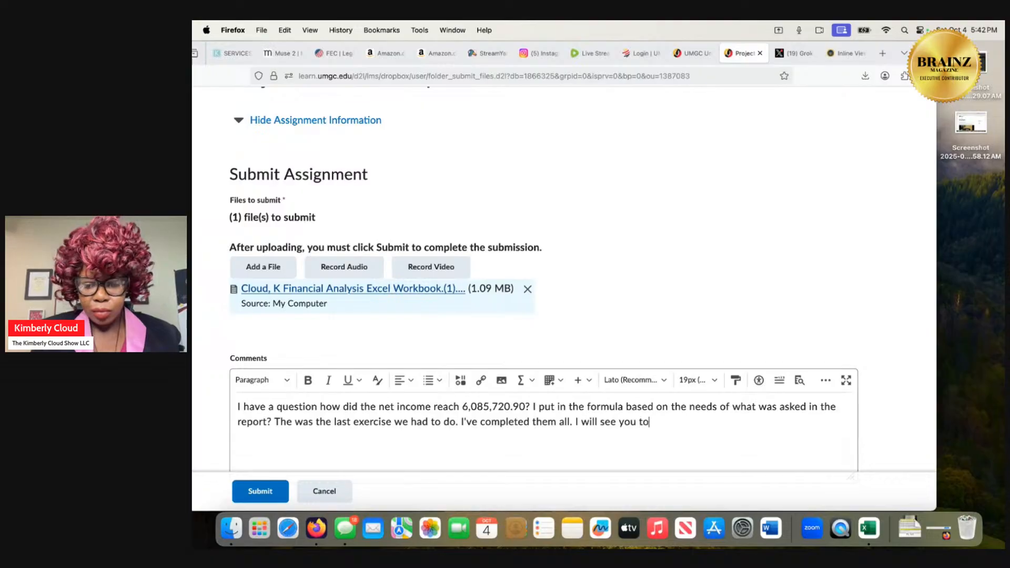
text(morrow)
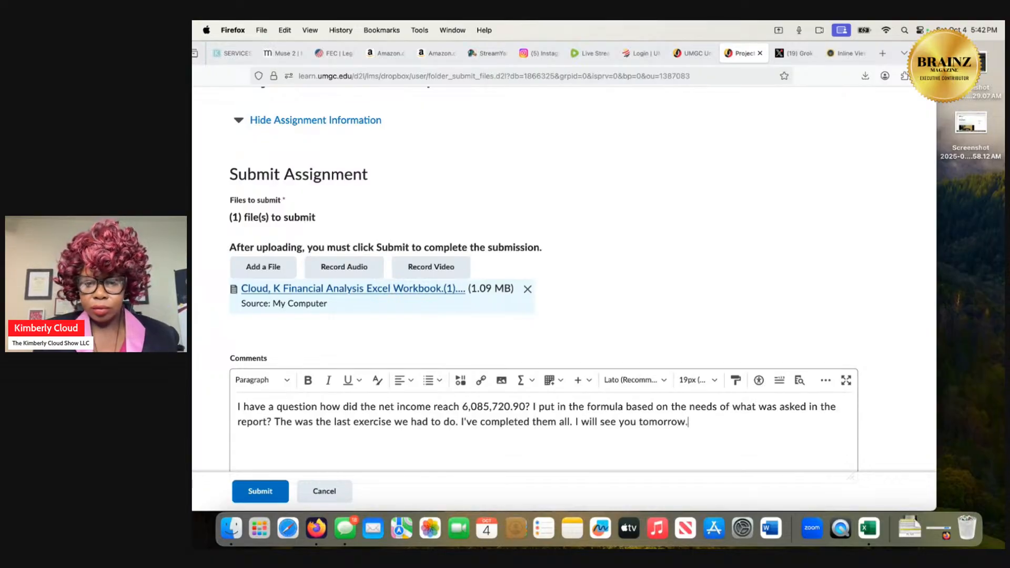
text(.)
Submit the assignment with its workbook and comment, review the submission details, and finish to return to the Assignments list.
scroll(225, 458, down, 2)
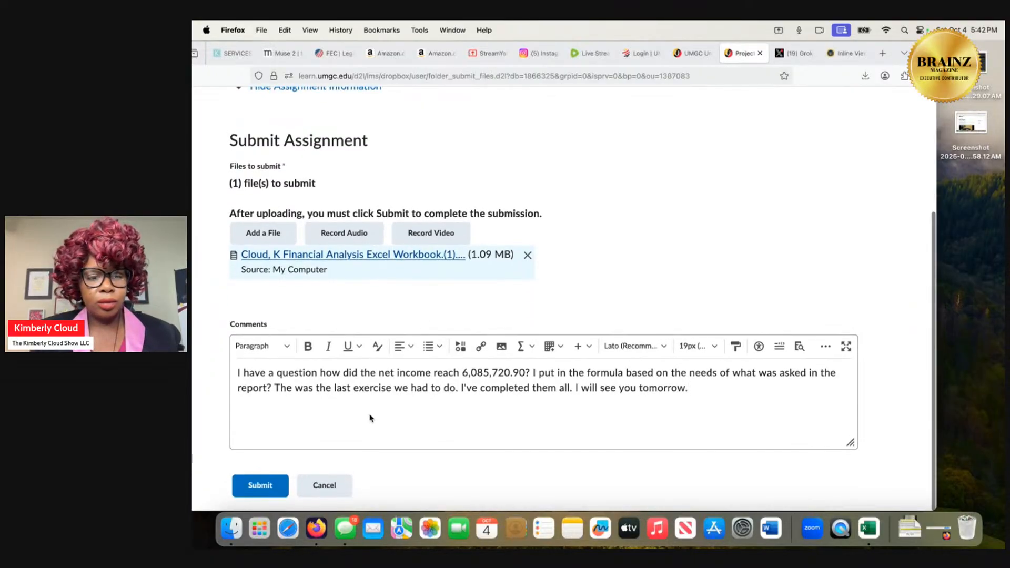
click(255, 486)
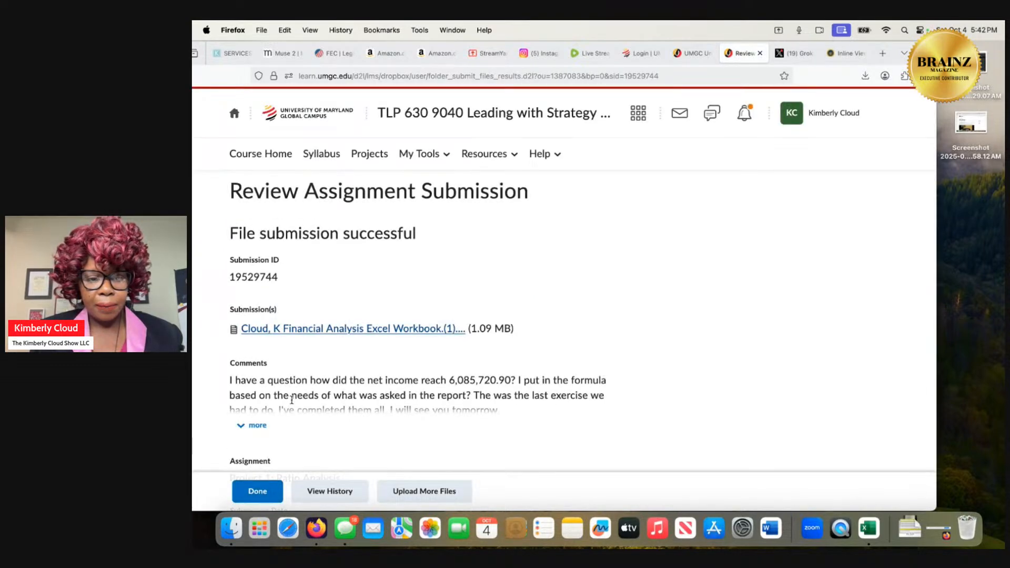
scroll(291, 404, down, 2)
scroll(292, 403, up, 2)
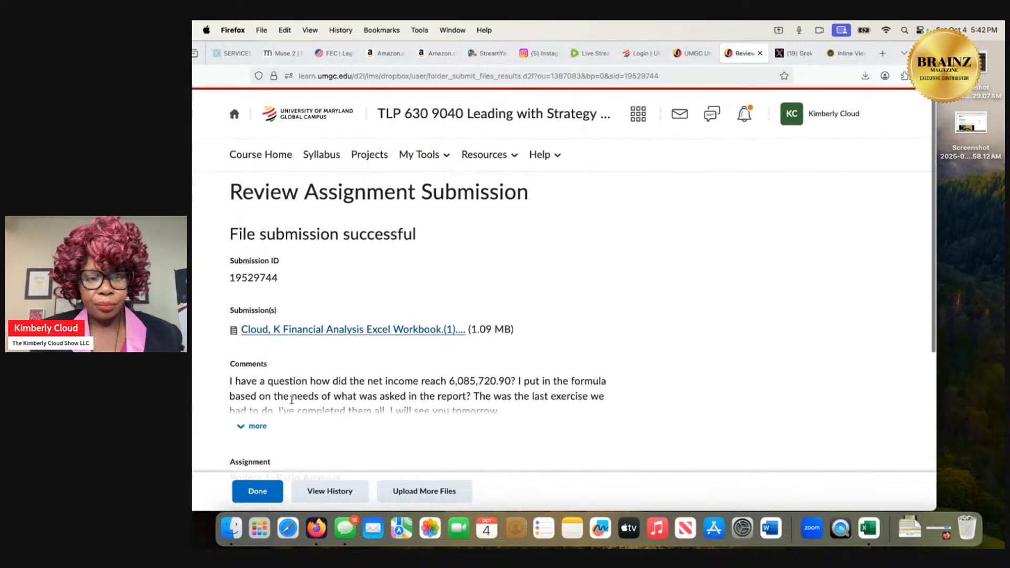
scroll(292, 403, down, 3)
scroll(292, 403, down, 2)
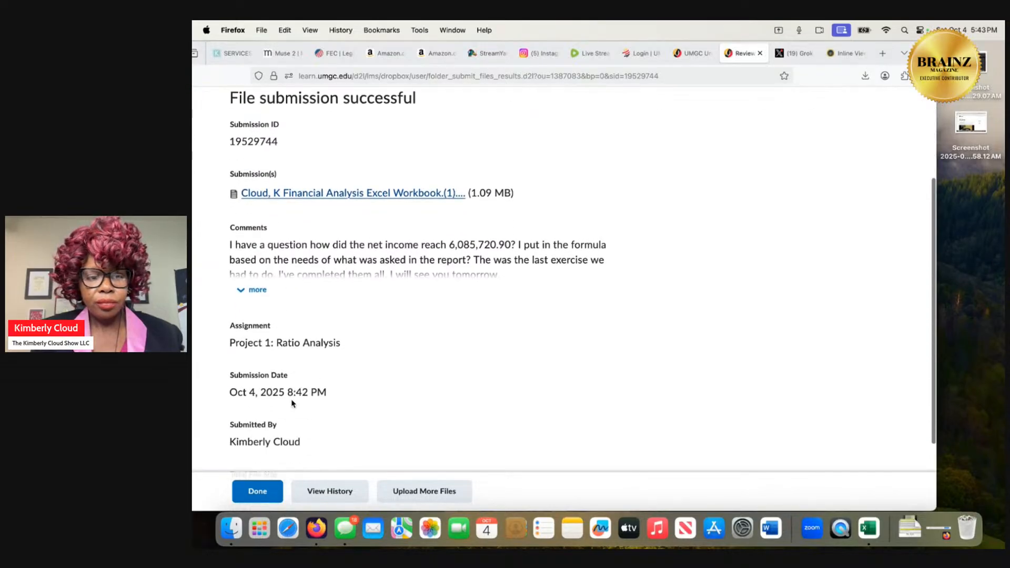
click(266, 483)
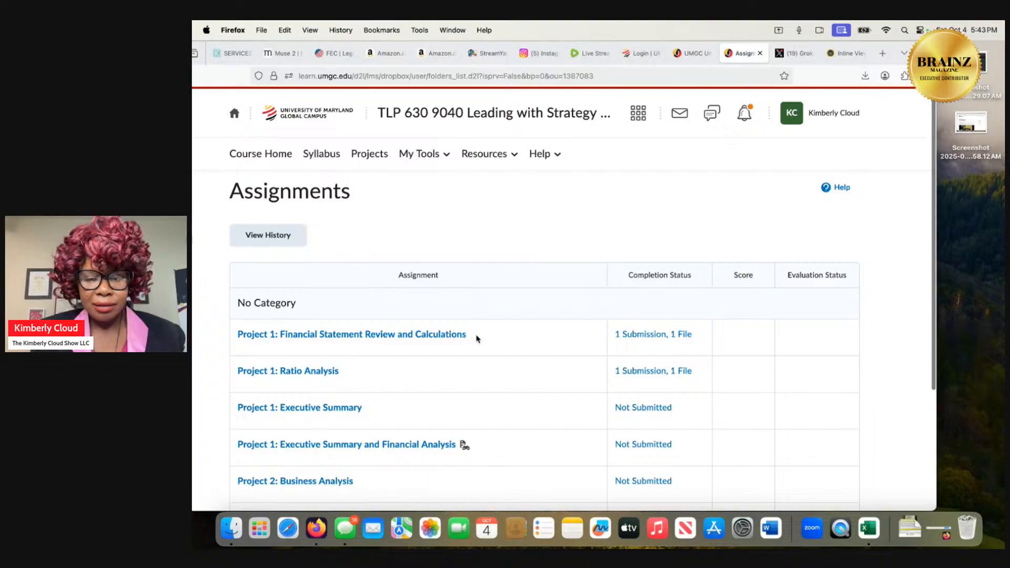
Check the completion statuses in the Assignments list and close the Assignments and Grok browser tabs.
scroll(476, 338, down, 2)
scroll(477, 338, down, 2)
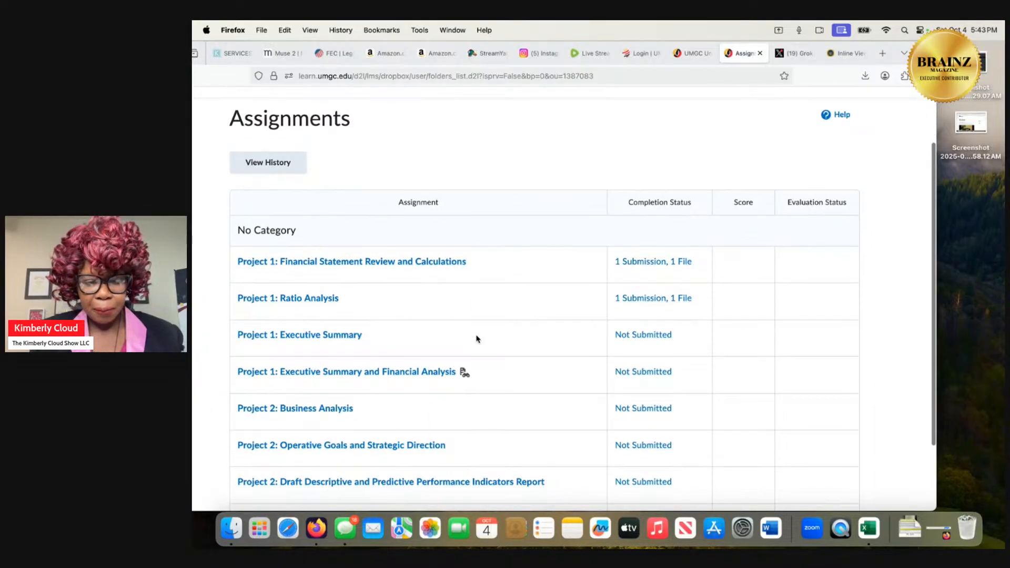
scroll(477, 339, up, 3)
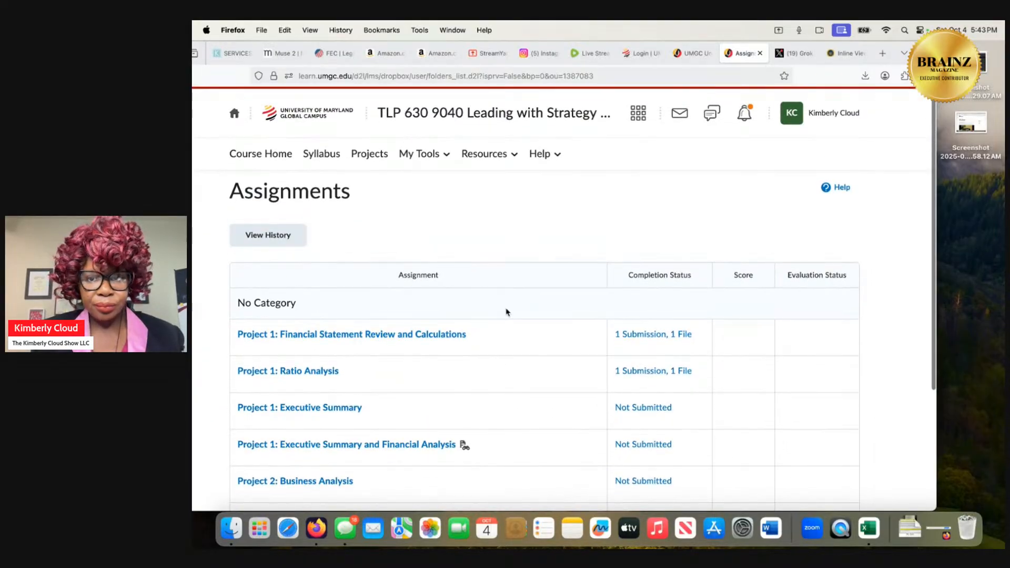
click(760, 53)
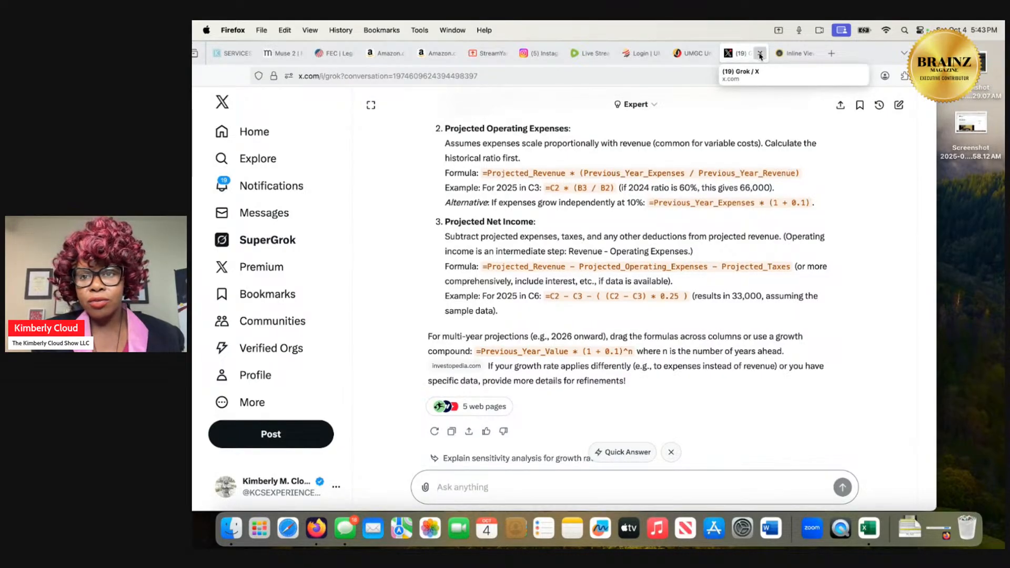
click(760, 53)
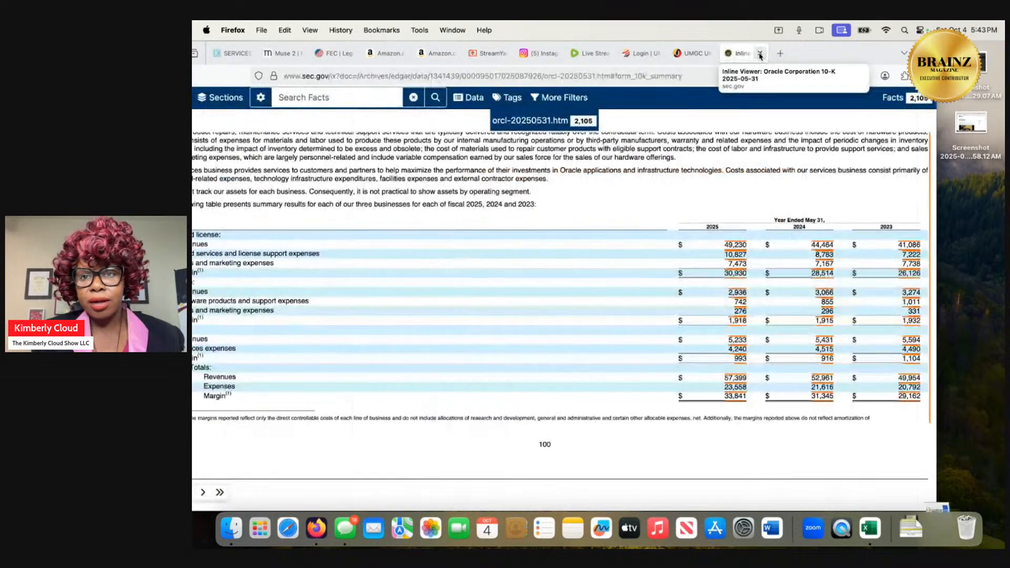
Close the MyUMGC home, Oracle 10-K Inline Viewer, and UMGC Login browser tabs.
click(694, 54)
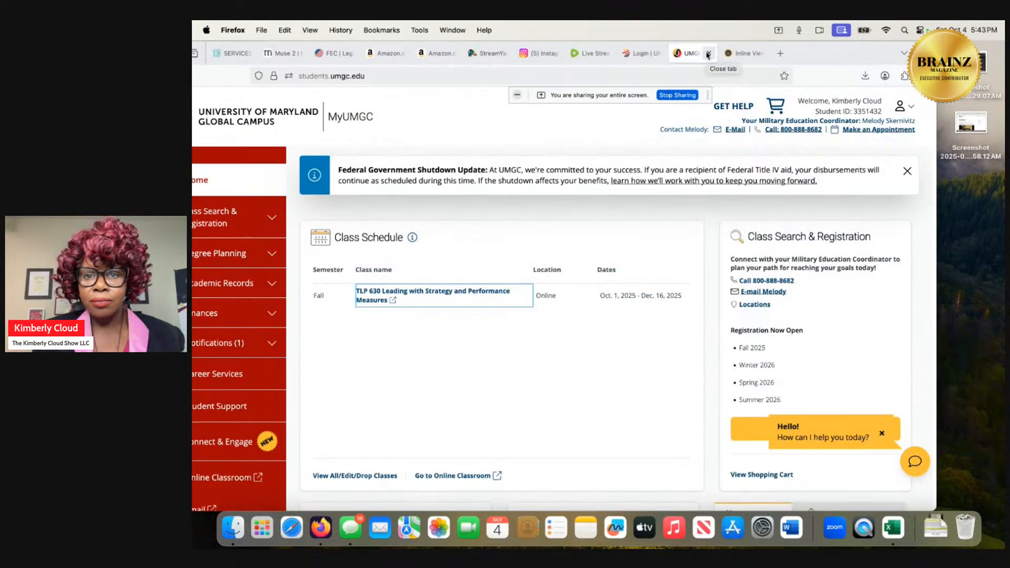
click(708, 53)
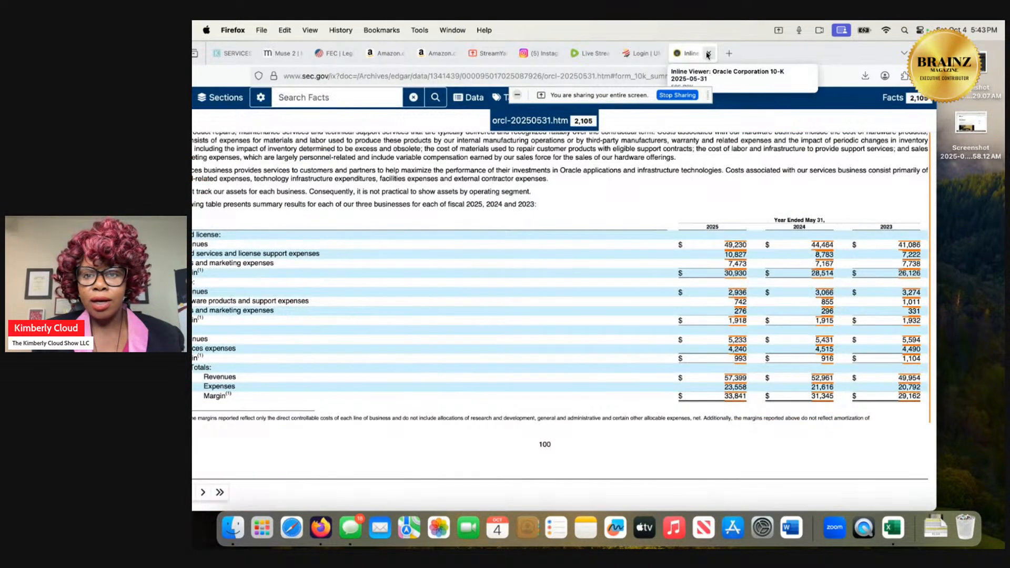
click(708, 54)
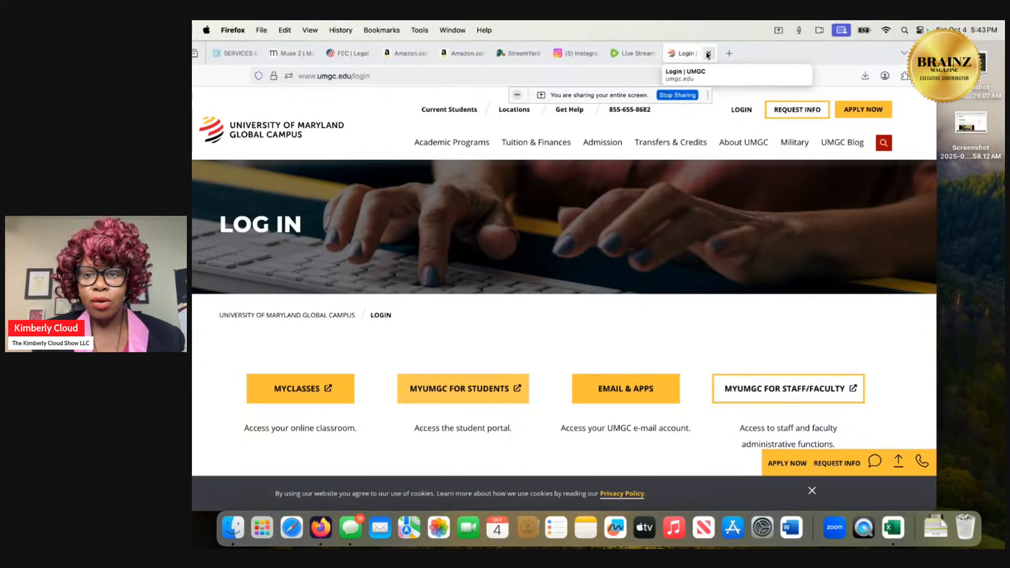
click(707, 53)
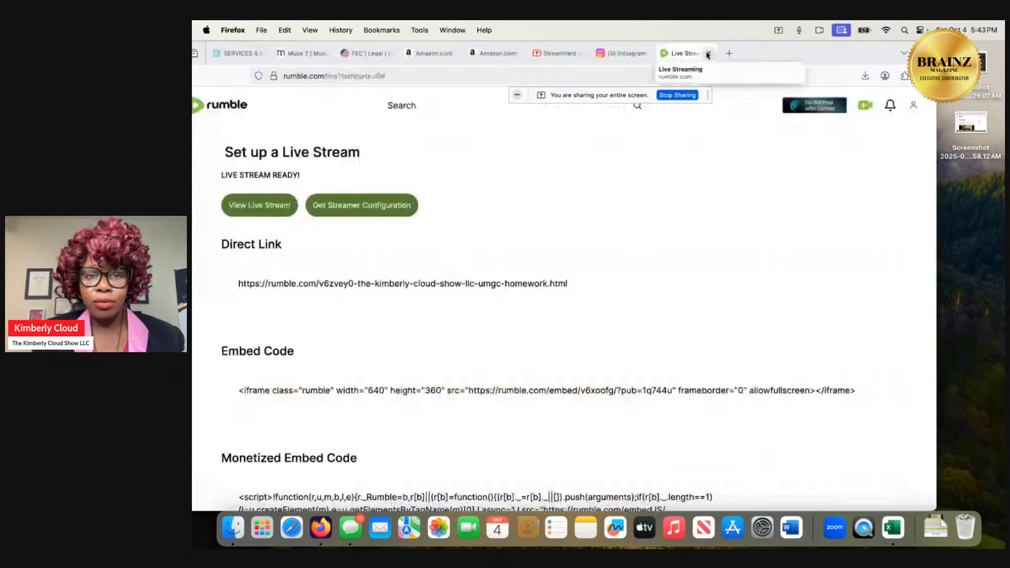
Switch to the StreamYard studio and remove the shared screen from the live stage.
click(570, 54)
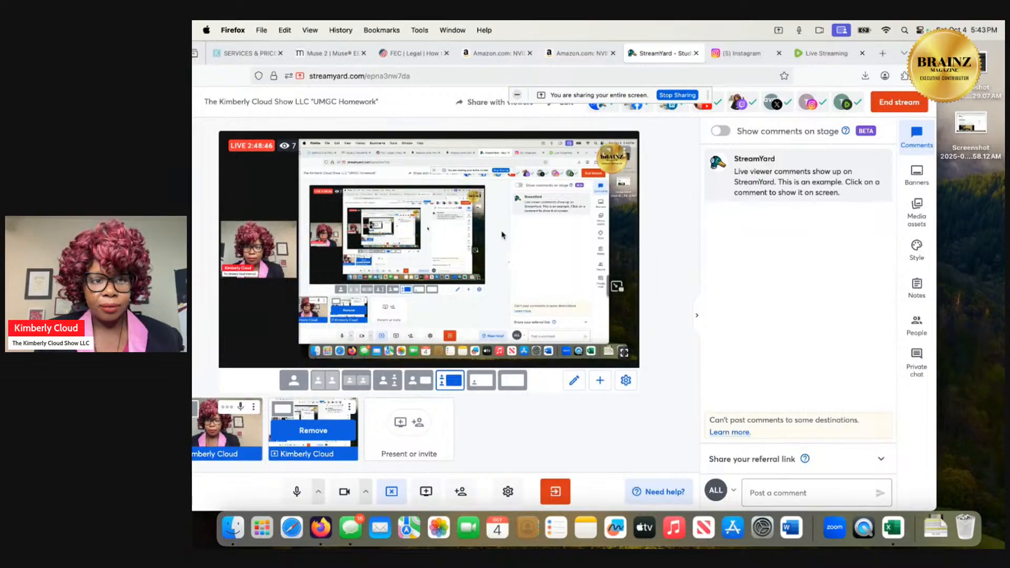
click(334, 430)
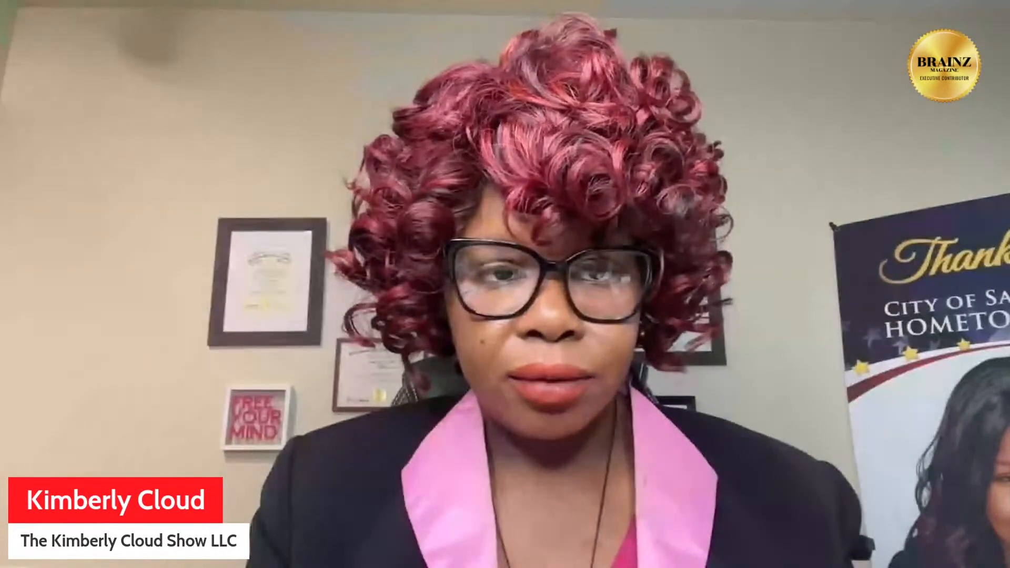